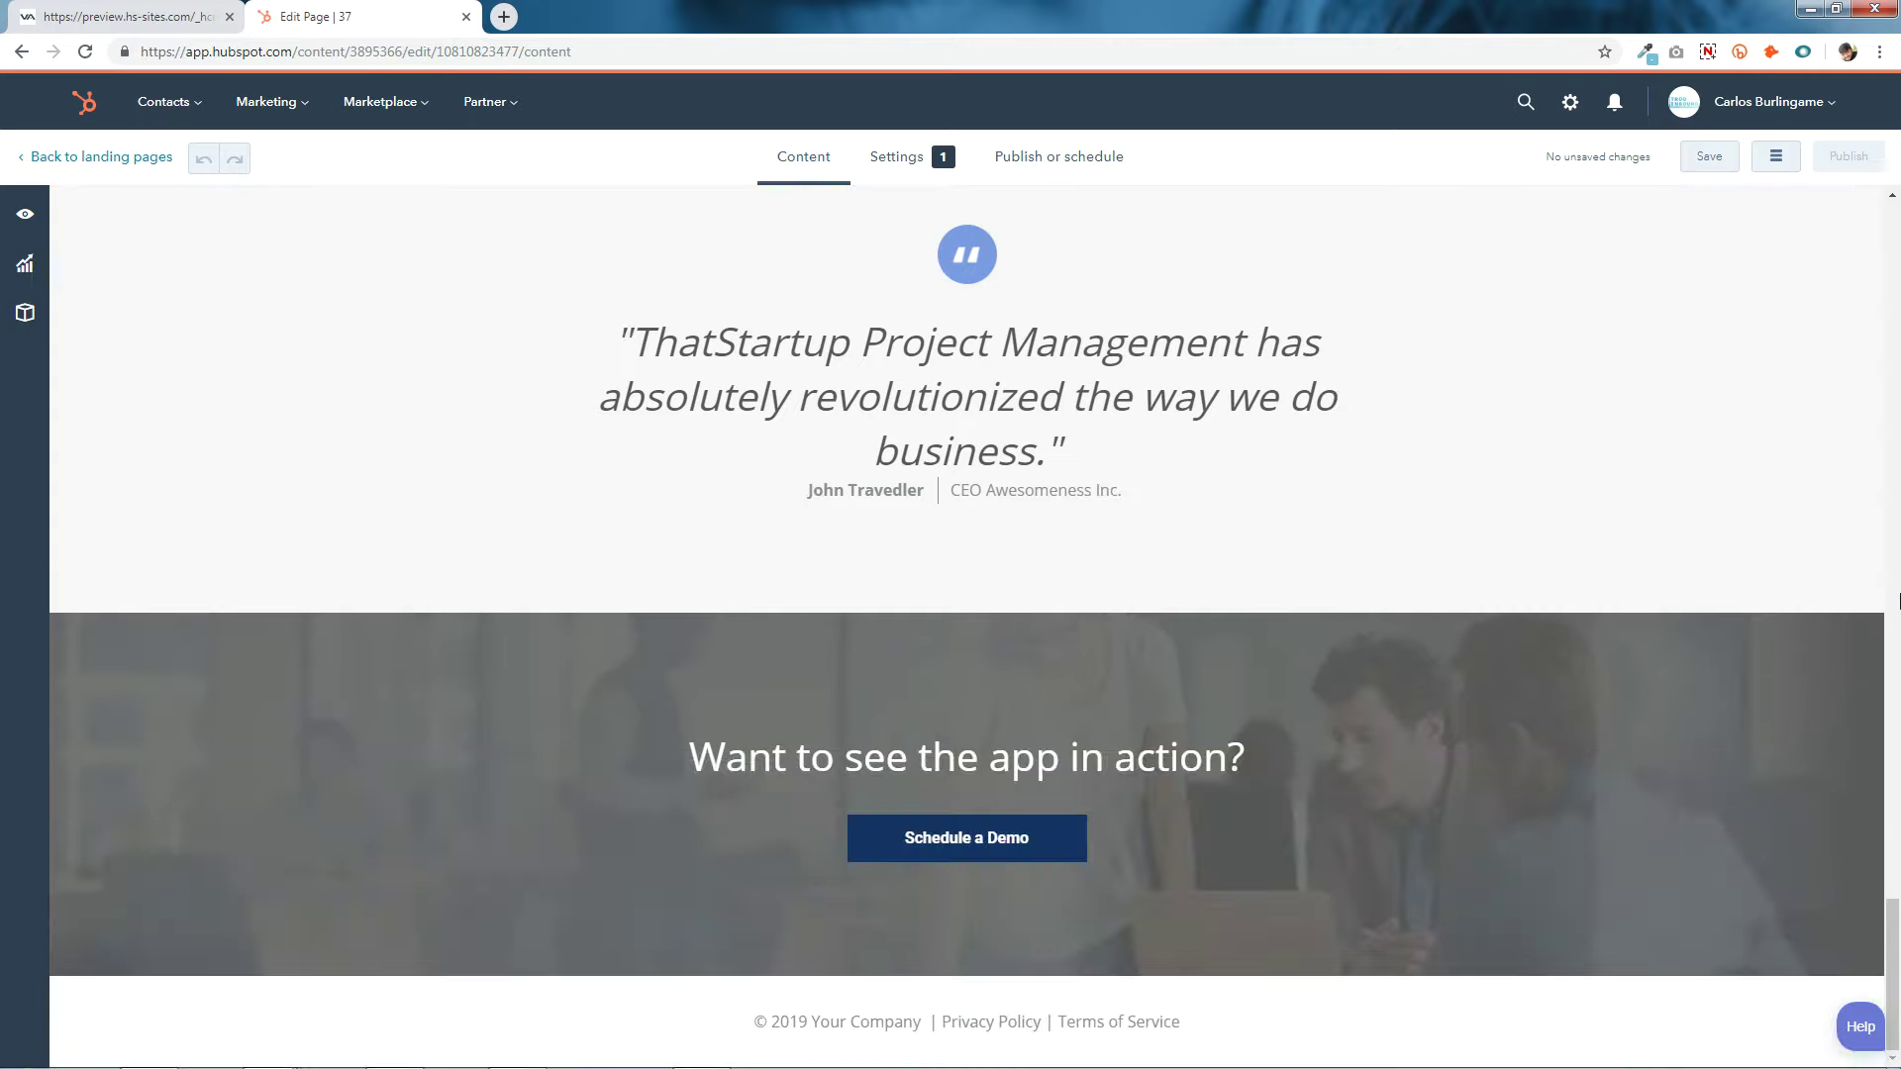
Open the hero module for editing and replace its background image with the recent photo of blurred people walking on a wooden floor.
{"action": "scroll", "coordinate": [1898, 601], "scroll_direction": "up", "scroll_amount": 15}
{"action": "scroll", "coordinate": [1898, 601], "scroll_direction": "up", "scroll_amount": 12}
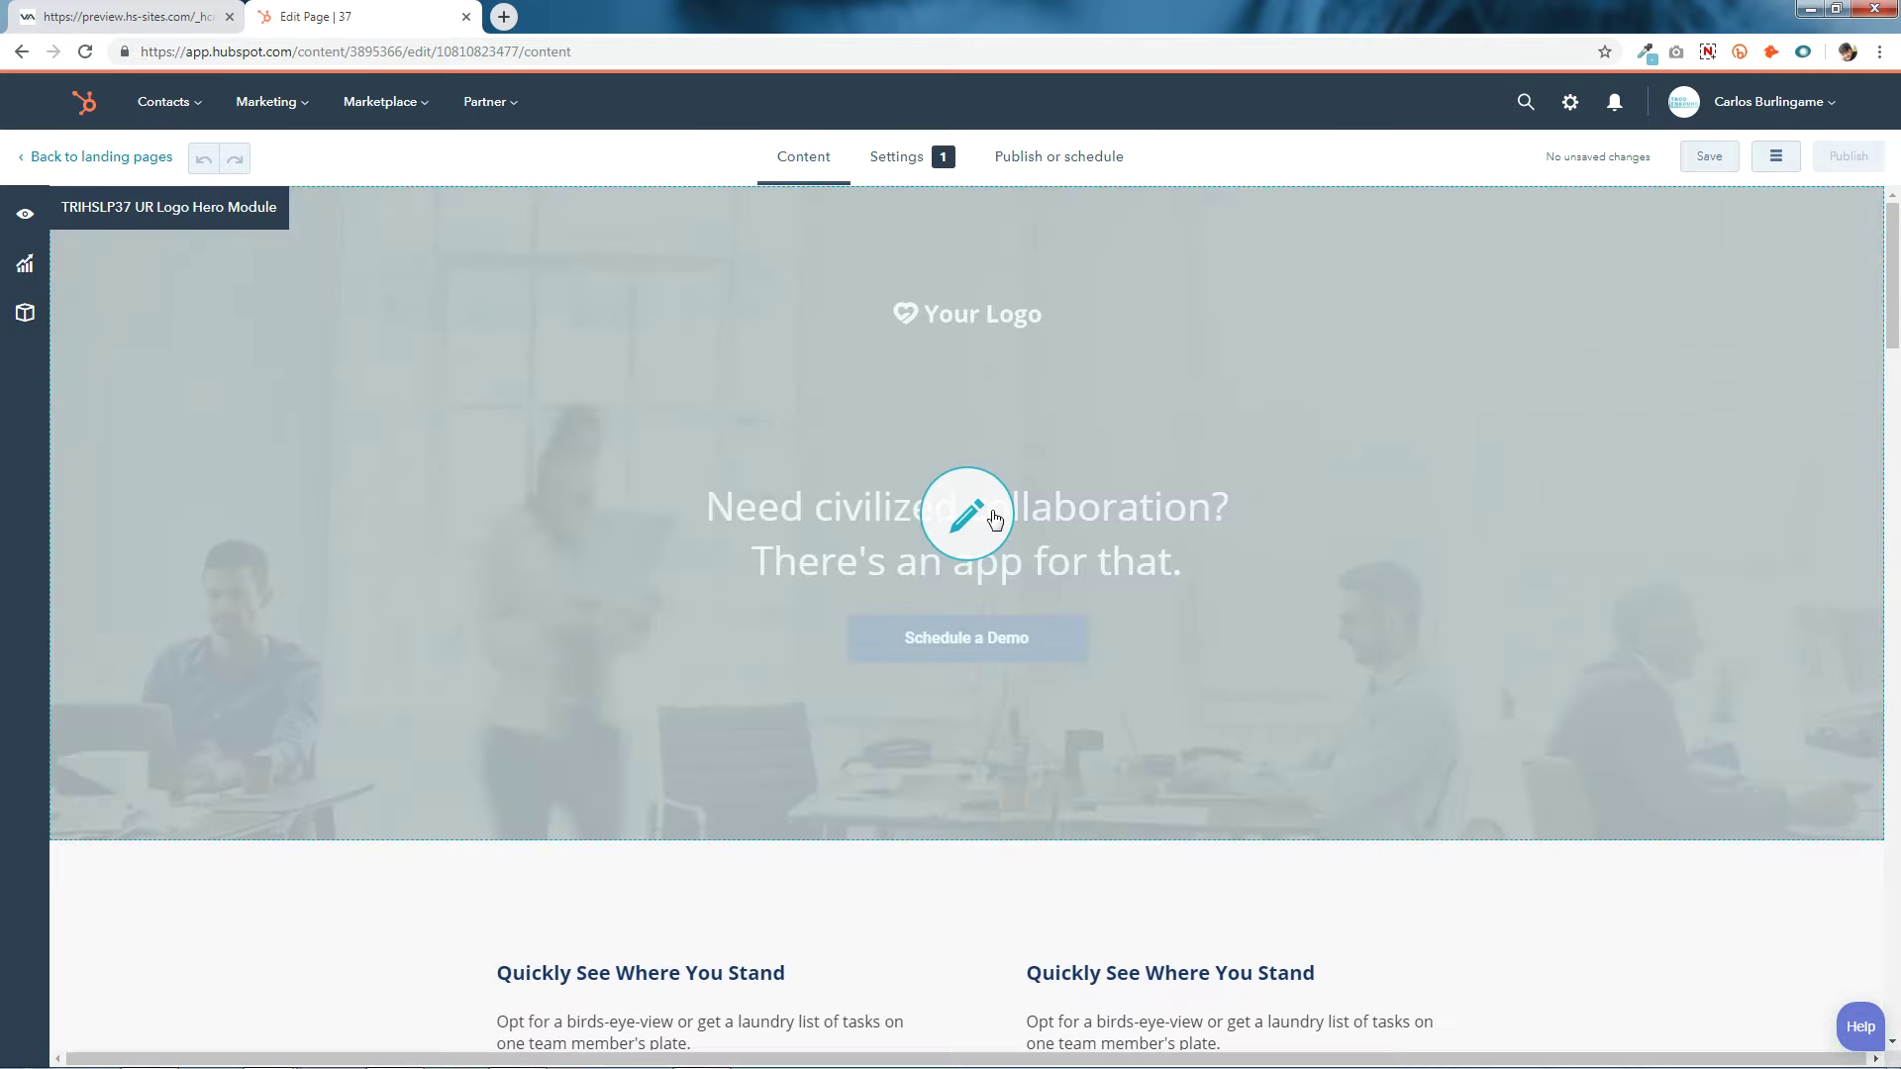
{"action": "left_click", "coordinate": [972, 522]}
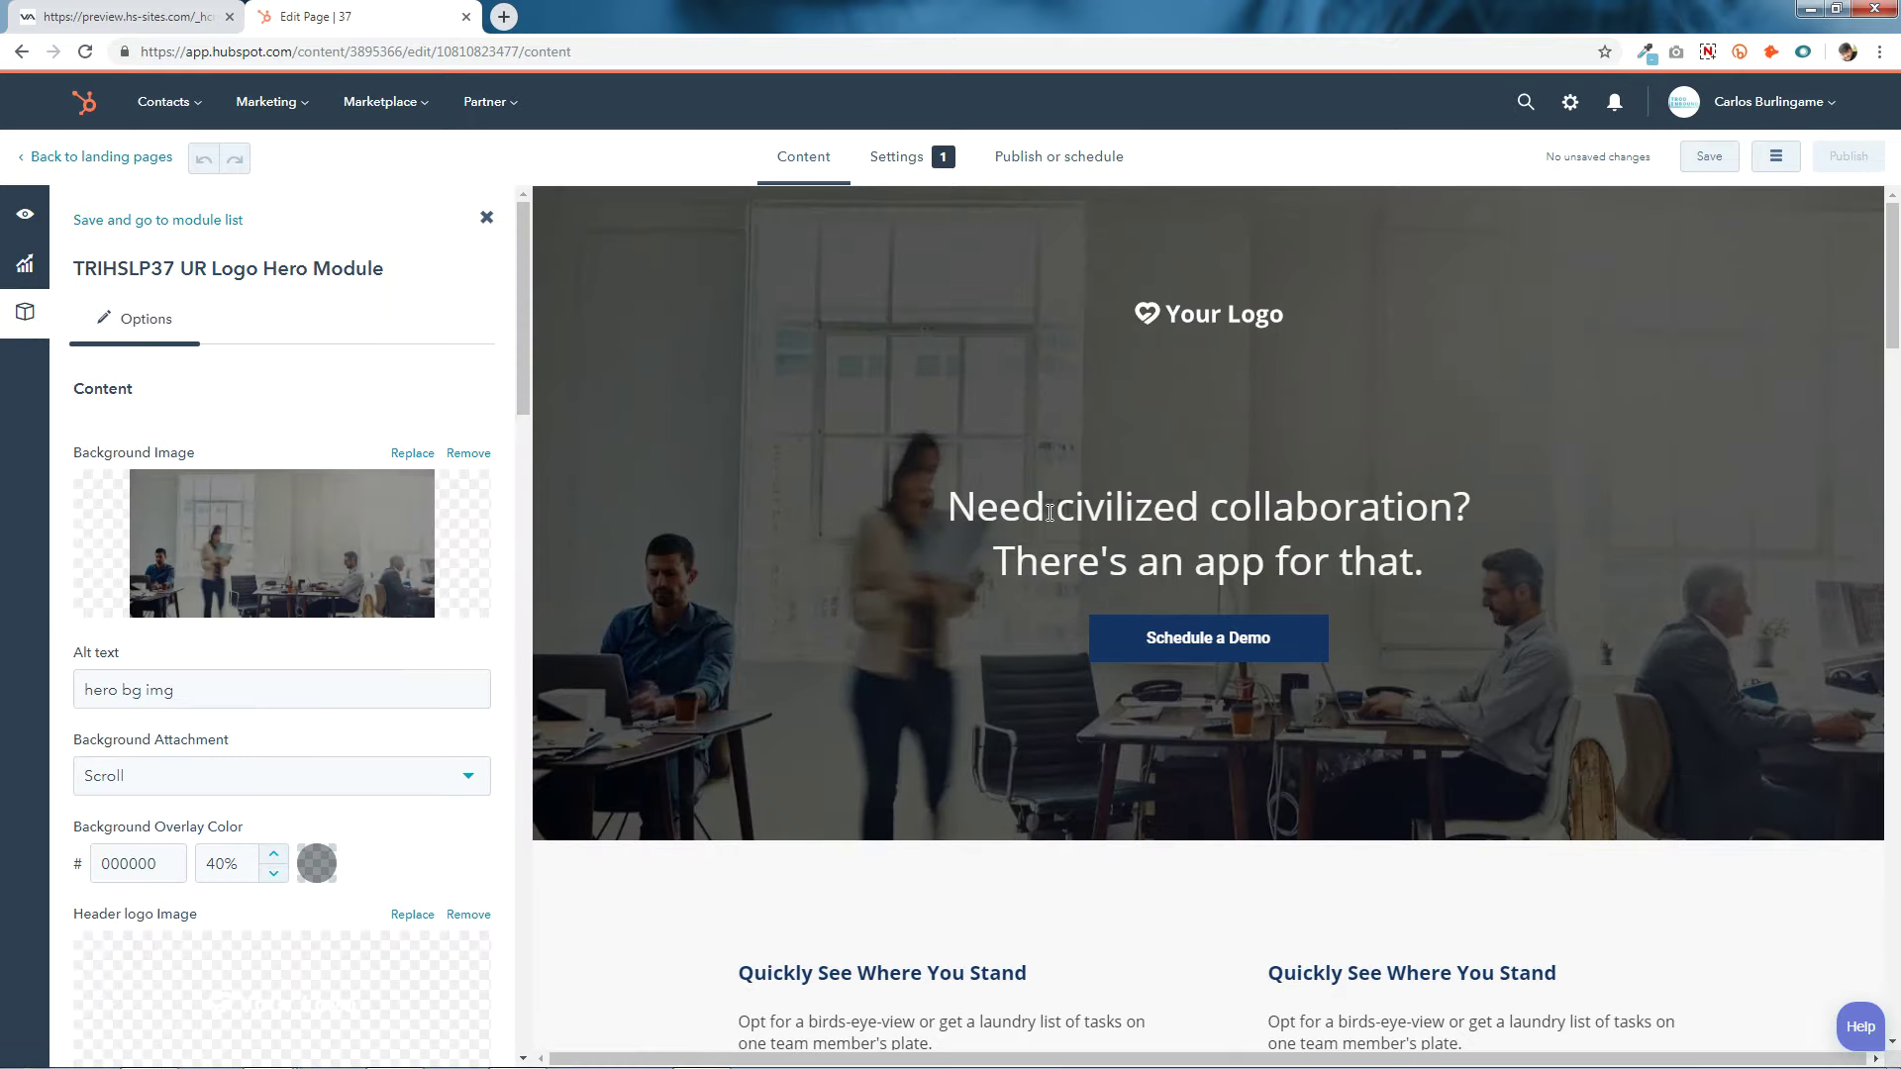
{"action": "left_click", "coordinate": [255, 560]}
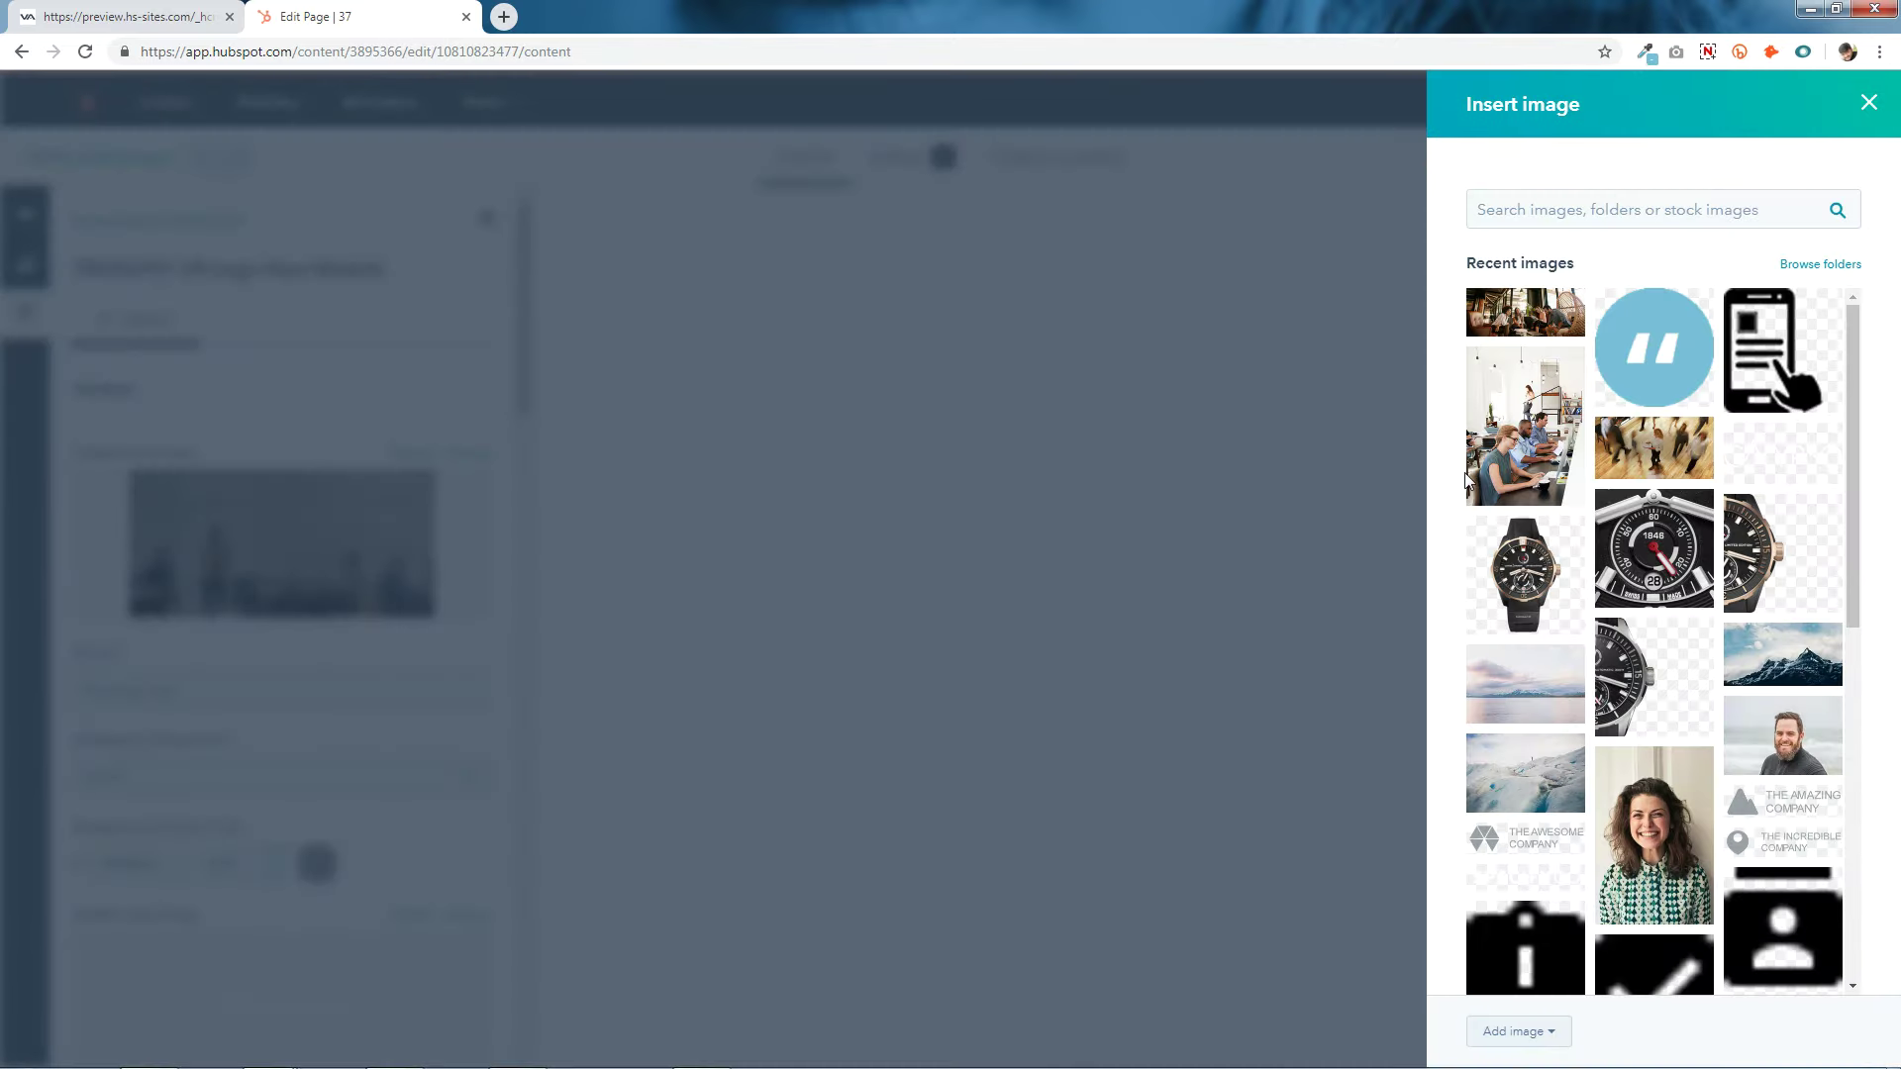
{"action": "left_click", "coordinate": [1654, 449]}
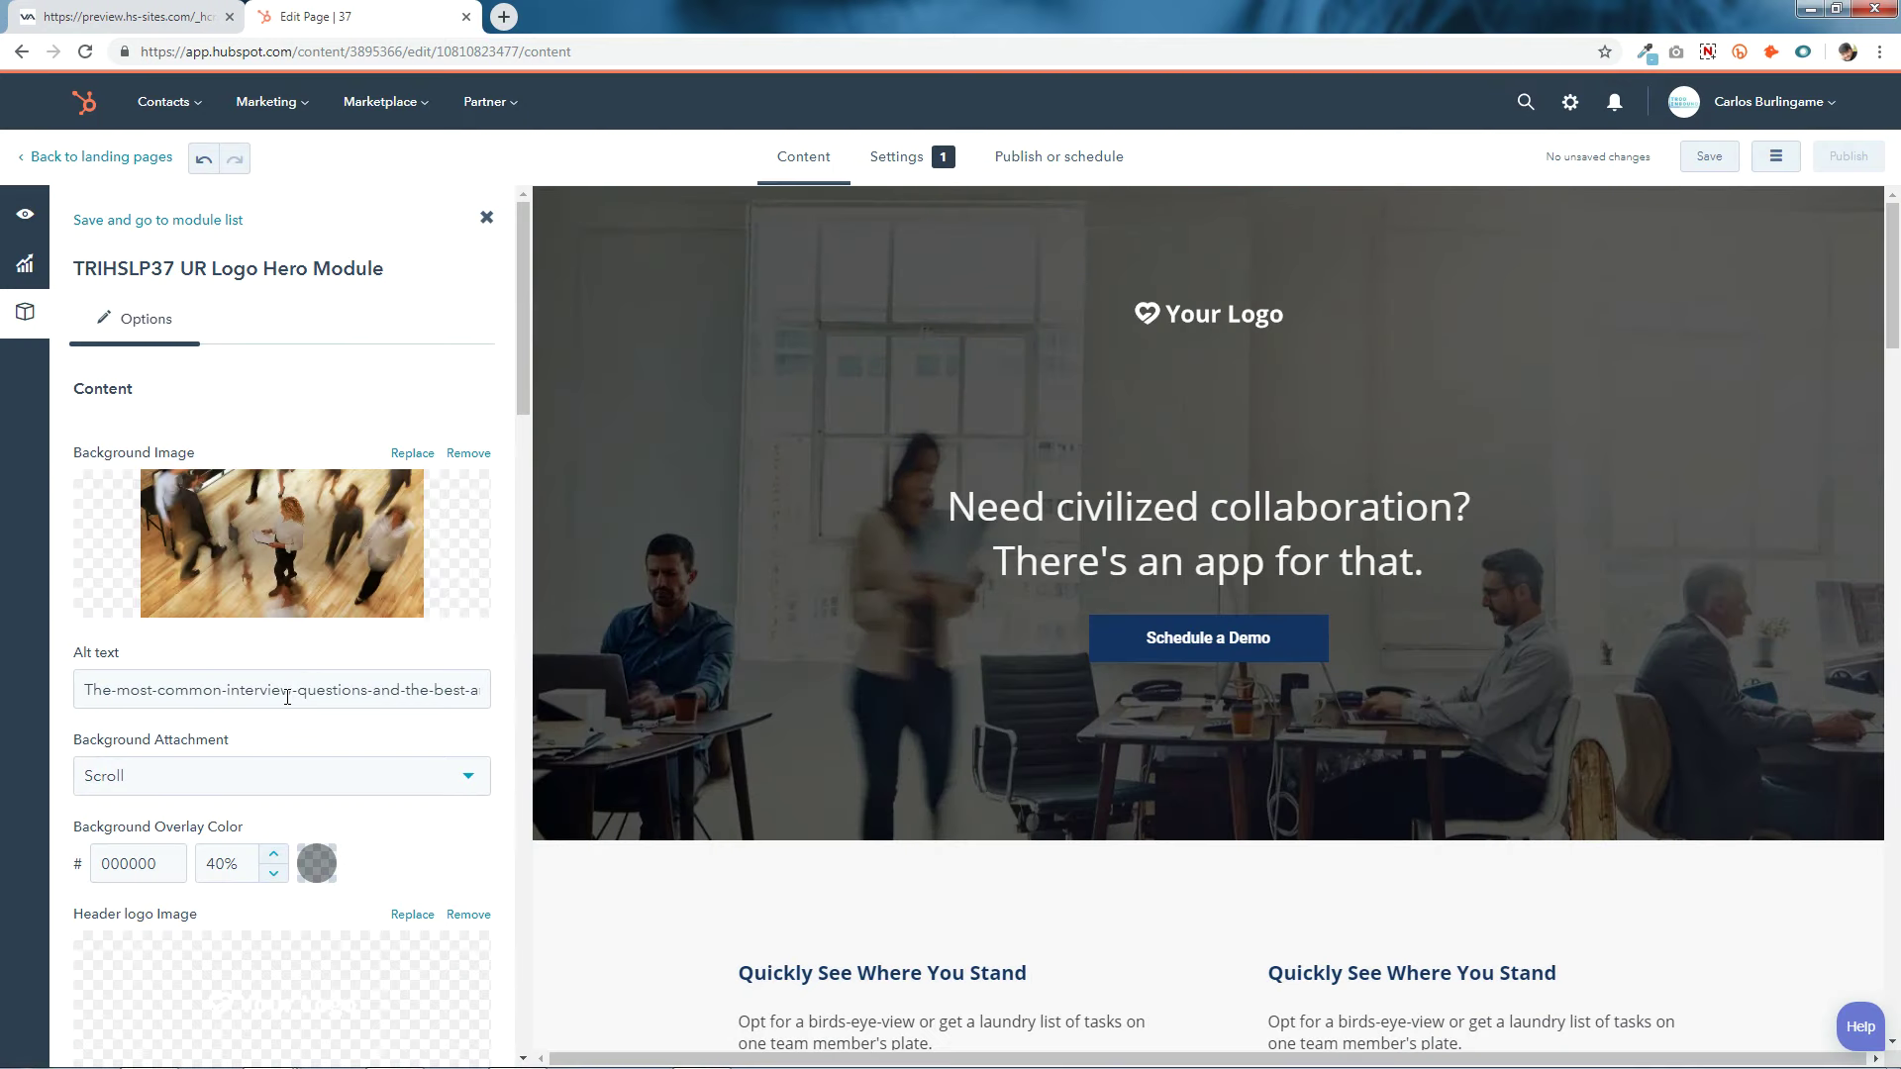
Check the overlay color in the LP - 37.txt notes in Notepad and set the hero's background overlay opacity to 65%.
{"action": "scroll", "coordinate": [116, 648], "scroll_direction": "down", "scroll_amount": 2}
{"action": "left_click", "coordinate": [127, 580]}
{"action": "left_click", "coordinate": [109, 730]}
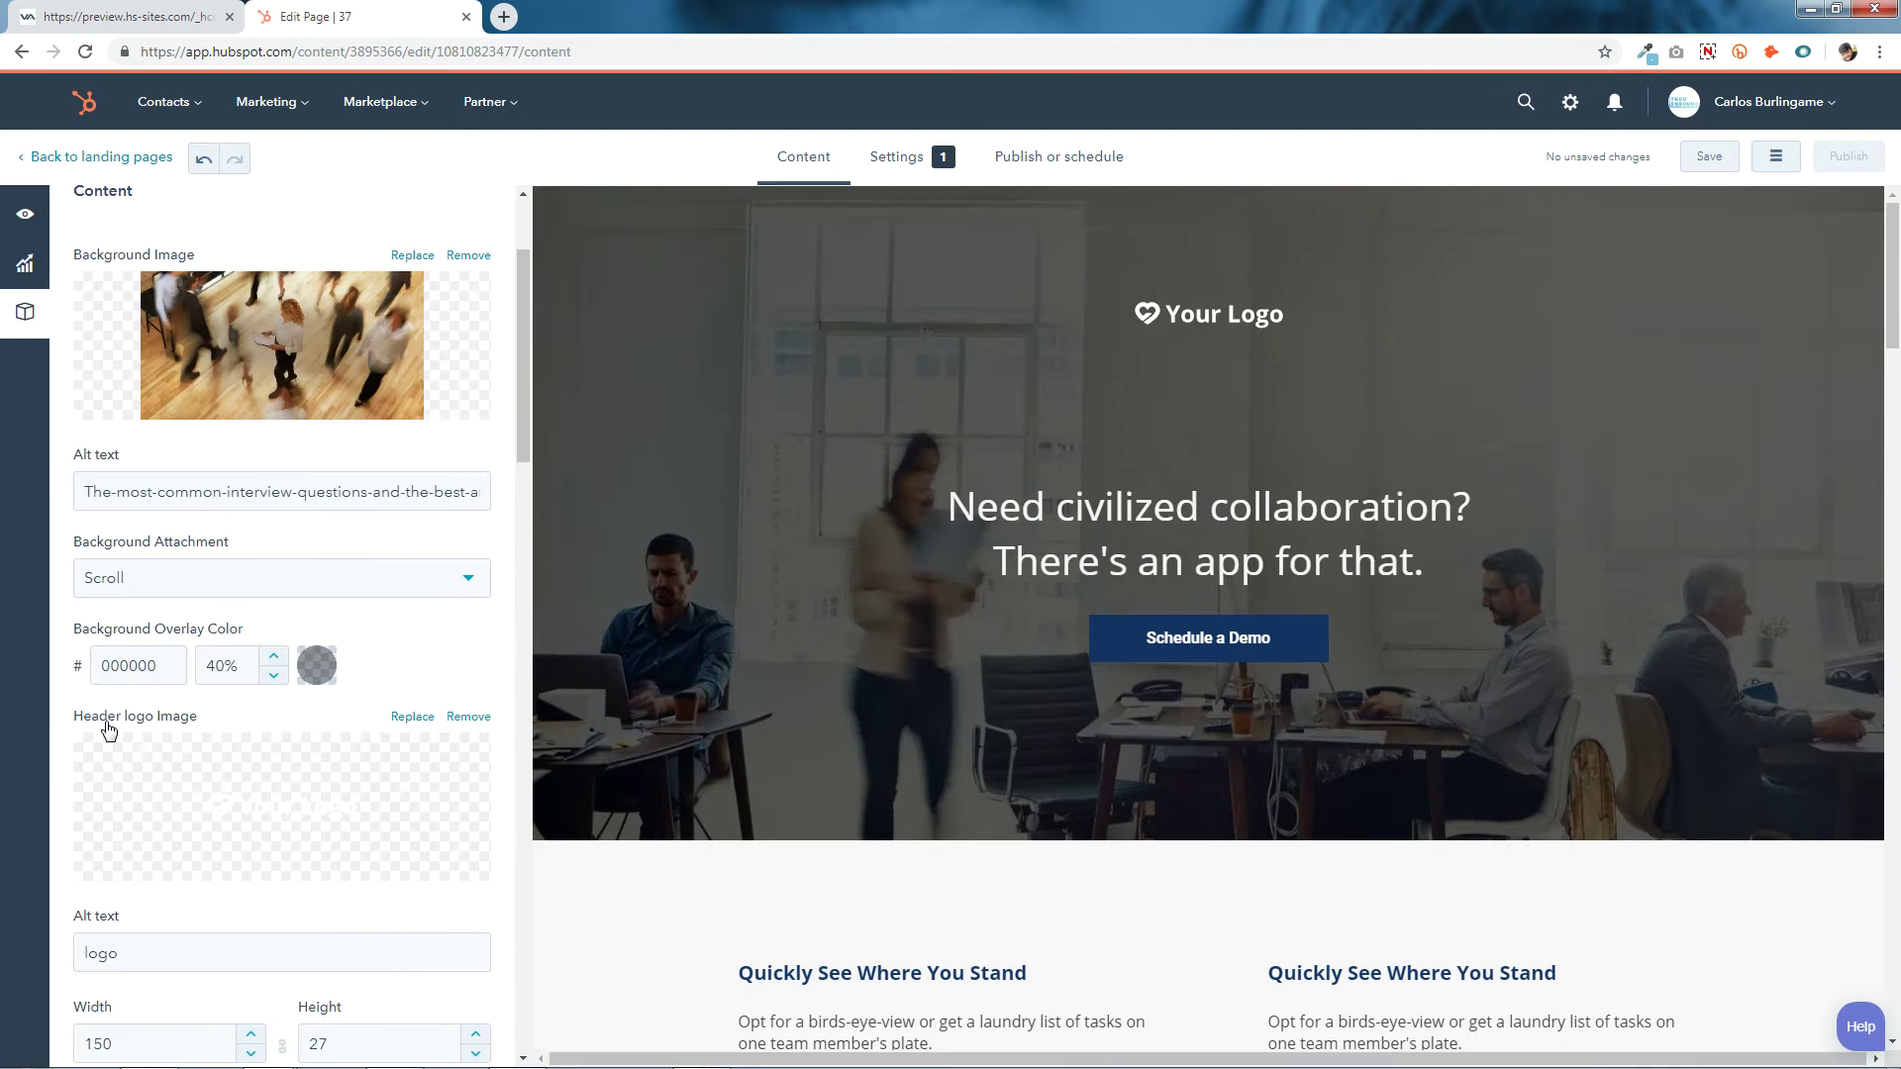
{"action": "scroll", "coordinate": [121, 580], "scroll_direction": "down", "scroll_amount": 3}
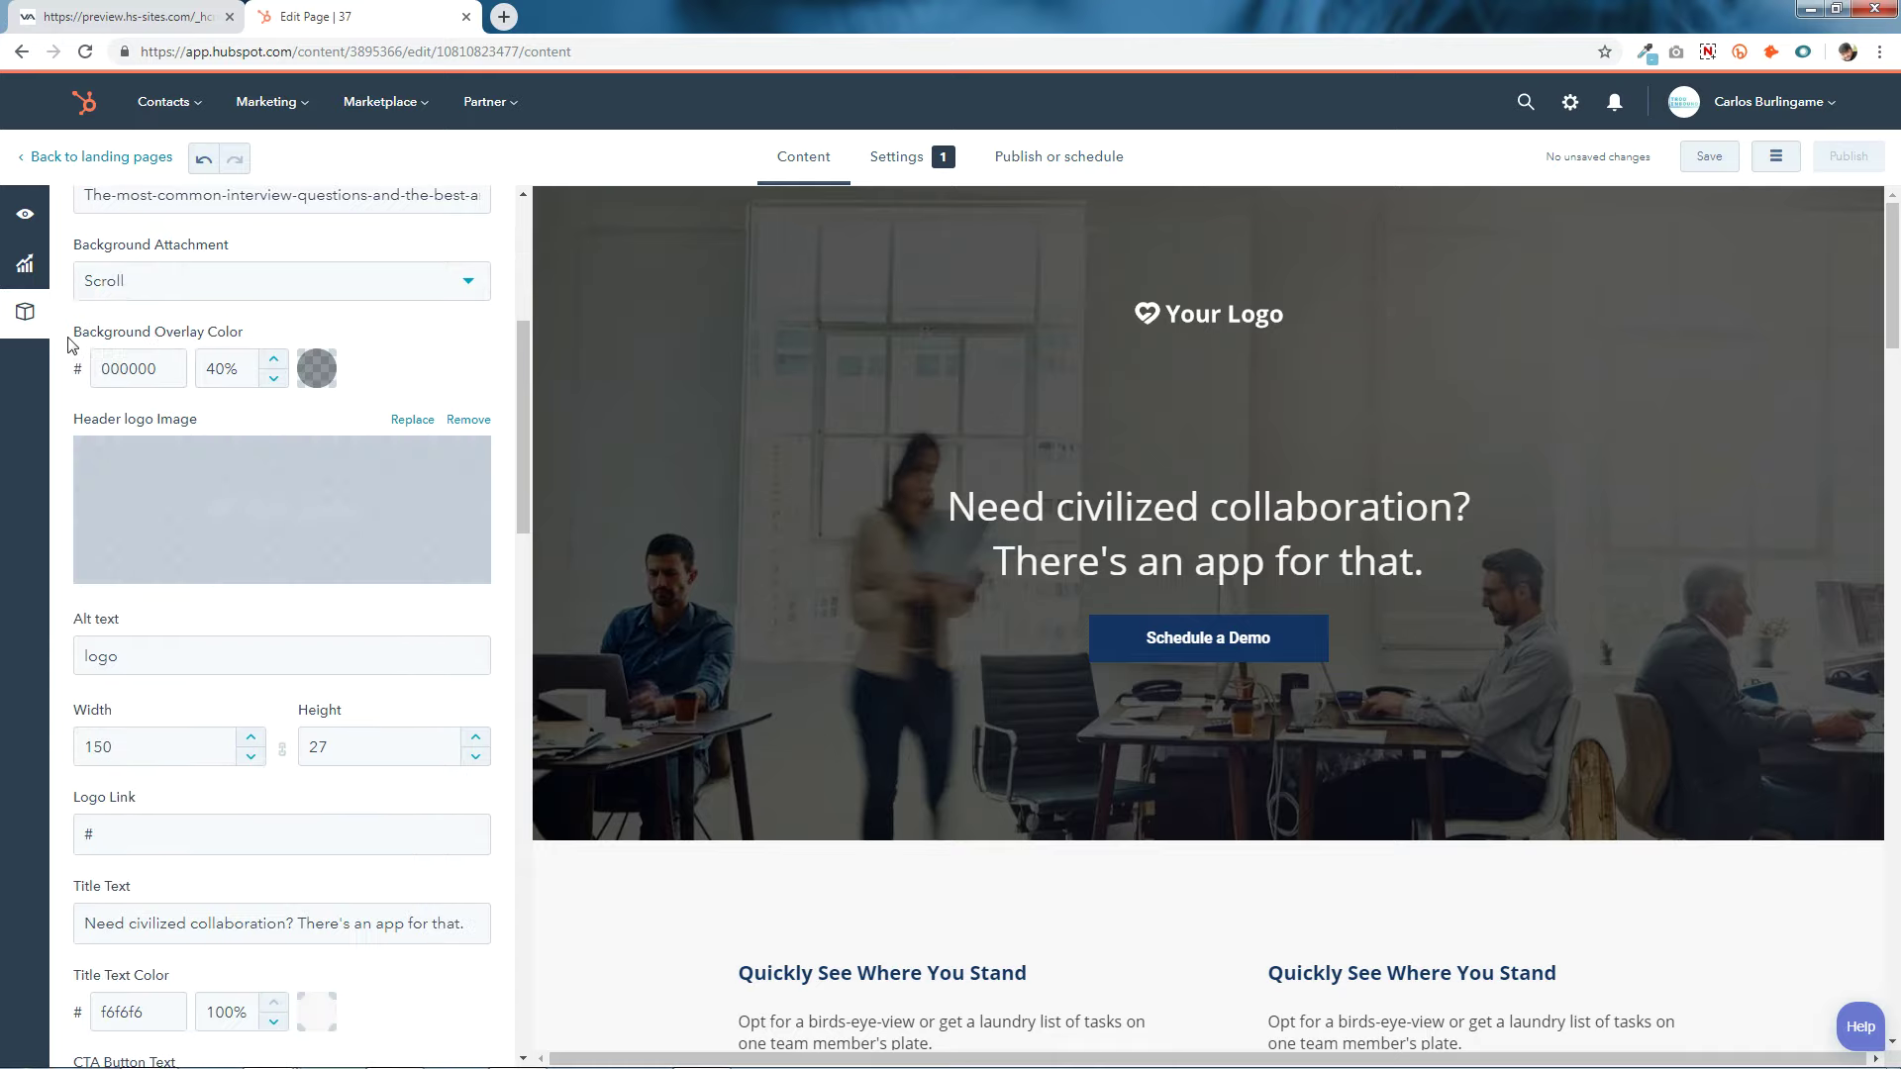
{"action": "left_click", "coordinate": [317, 368]}
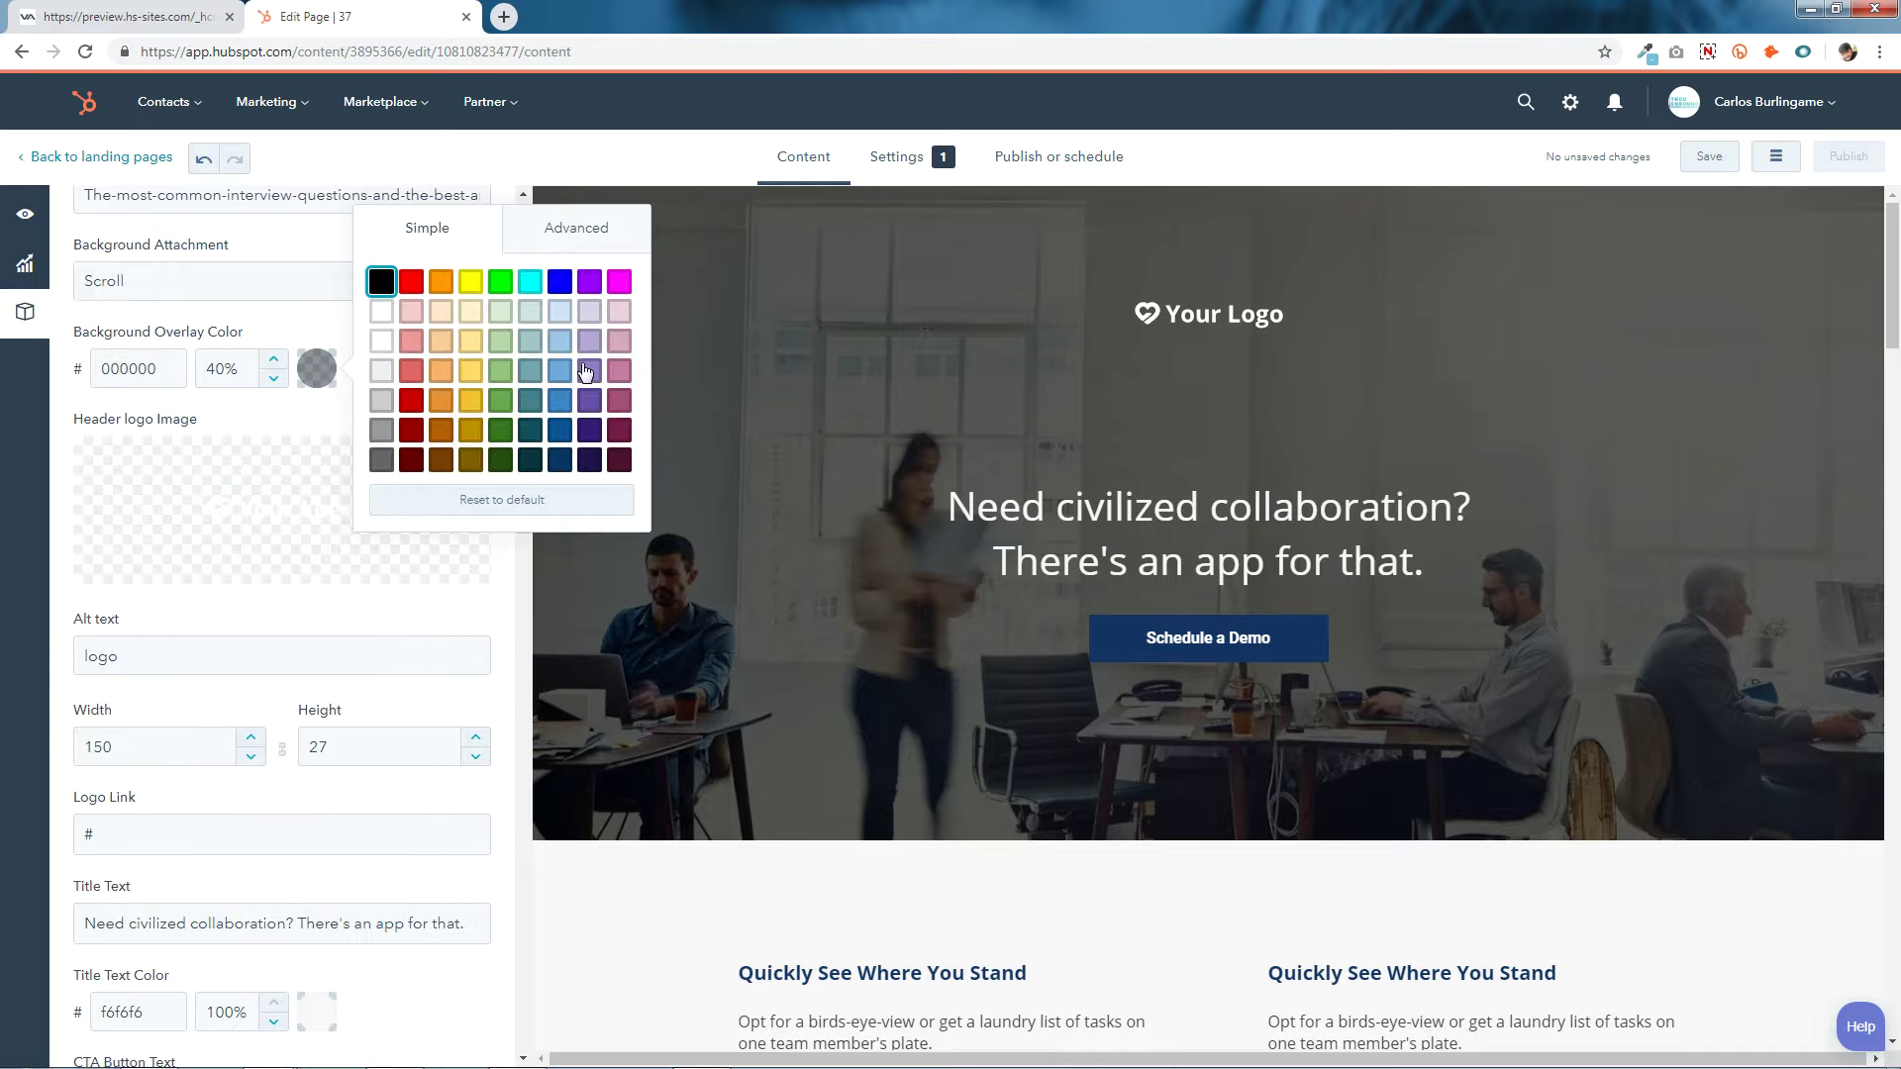
{"action": "left_click", "coordinate": [77, 366]}
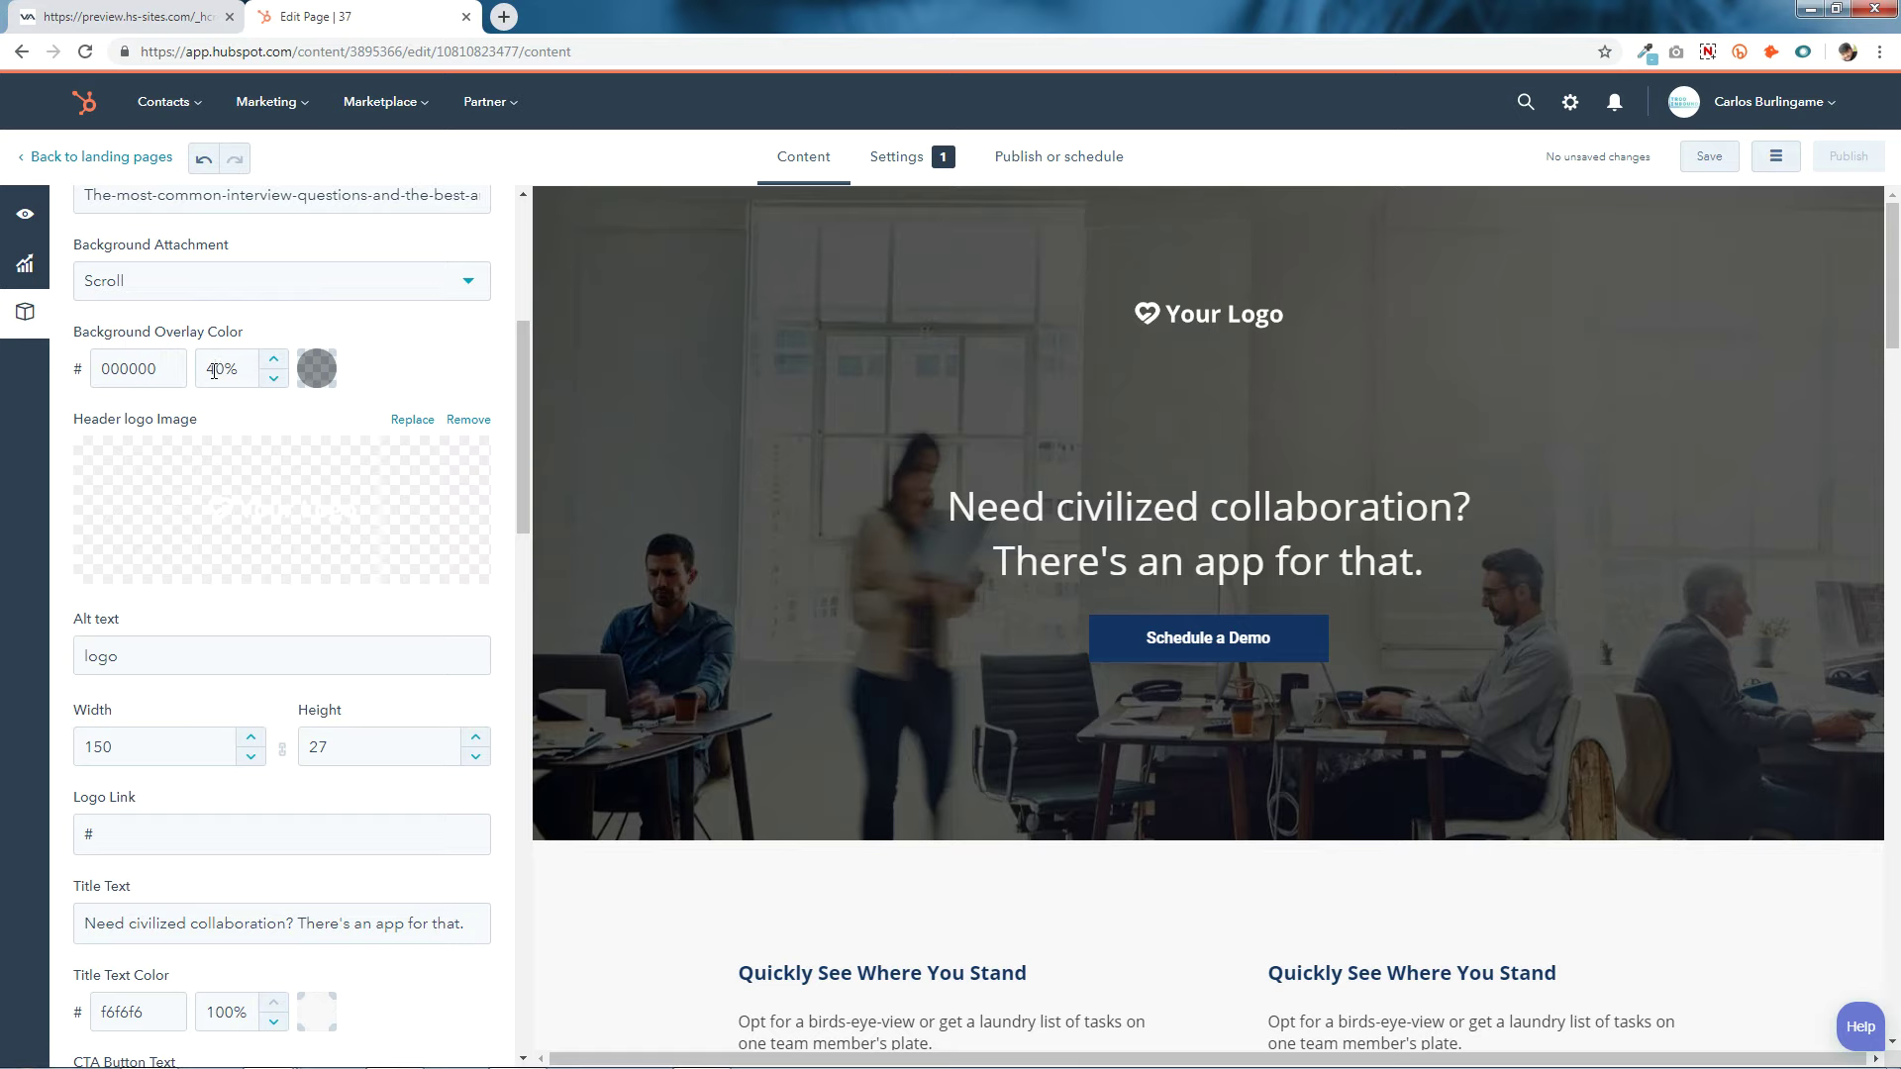
{"action": "left_click", "coordinate": [711, 1055]}
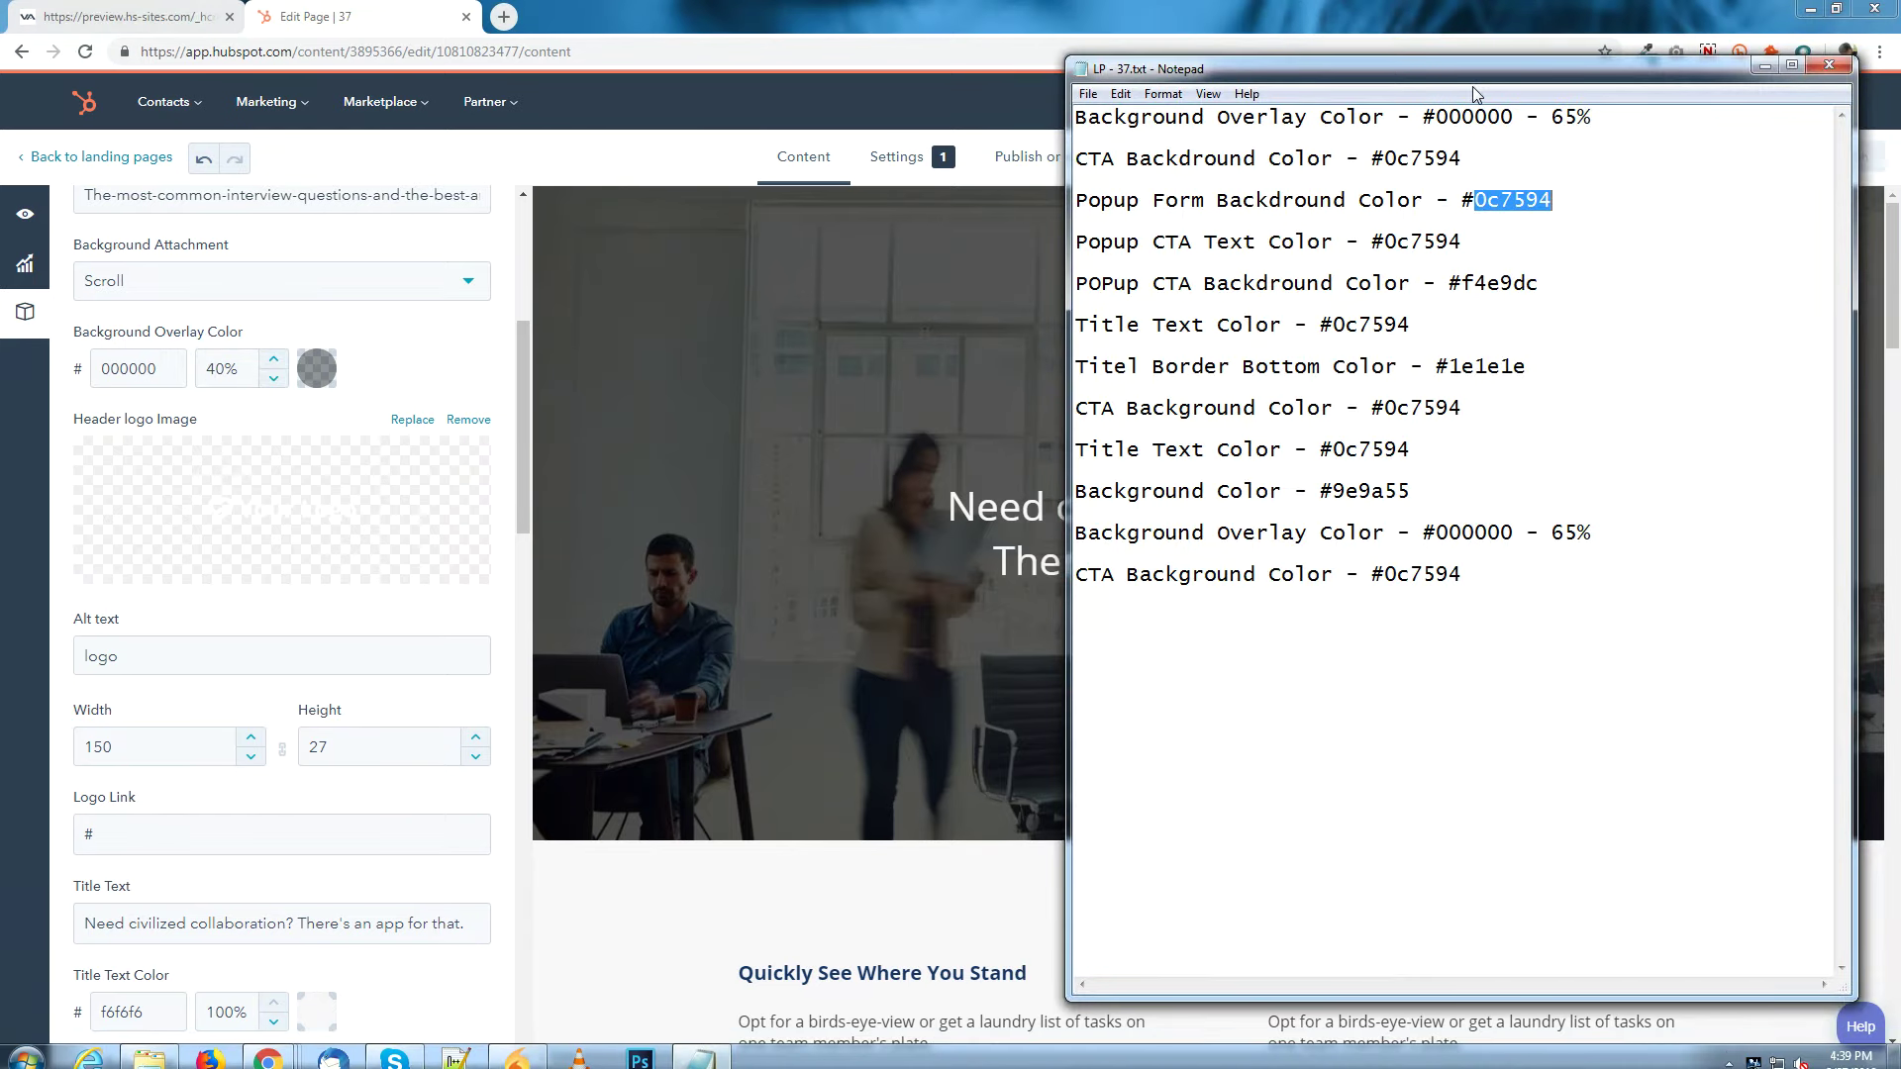
{"action": "left_click", "coordinate": [1093, 133]}
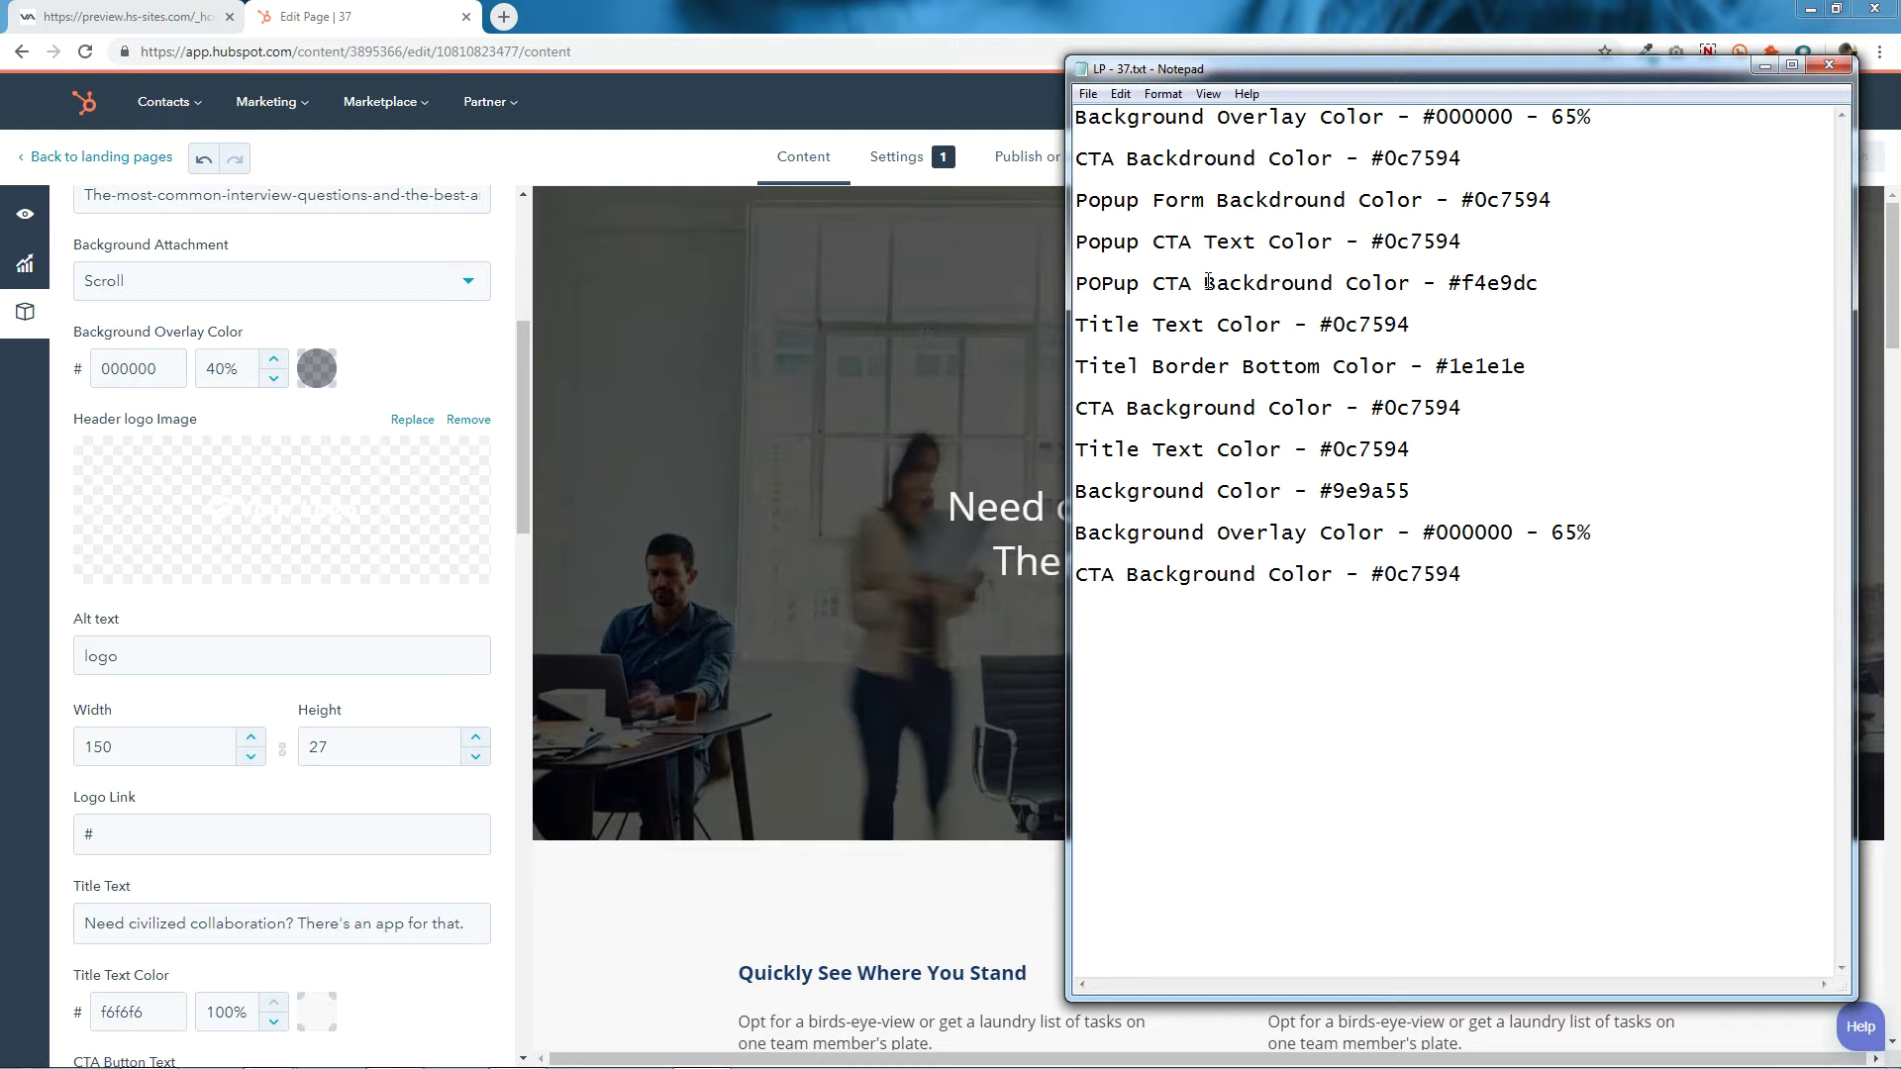
{"action": "left_click", "coordinate": [215, 368]}
{"action": "double_click", "coordinate": [216, 368]}
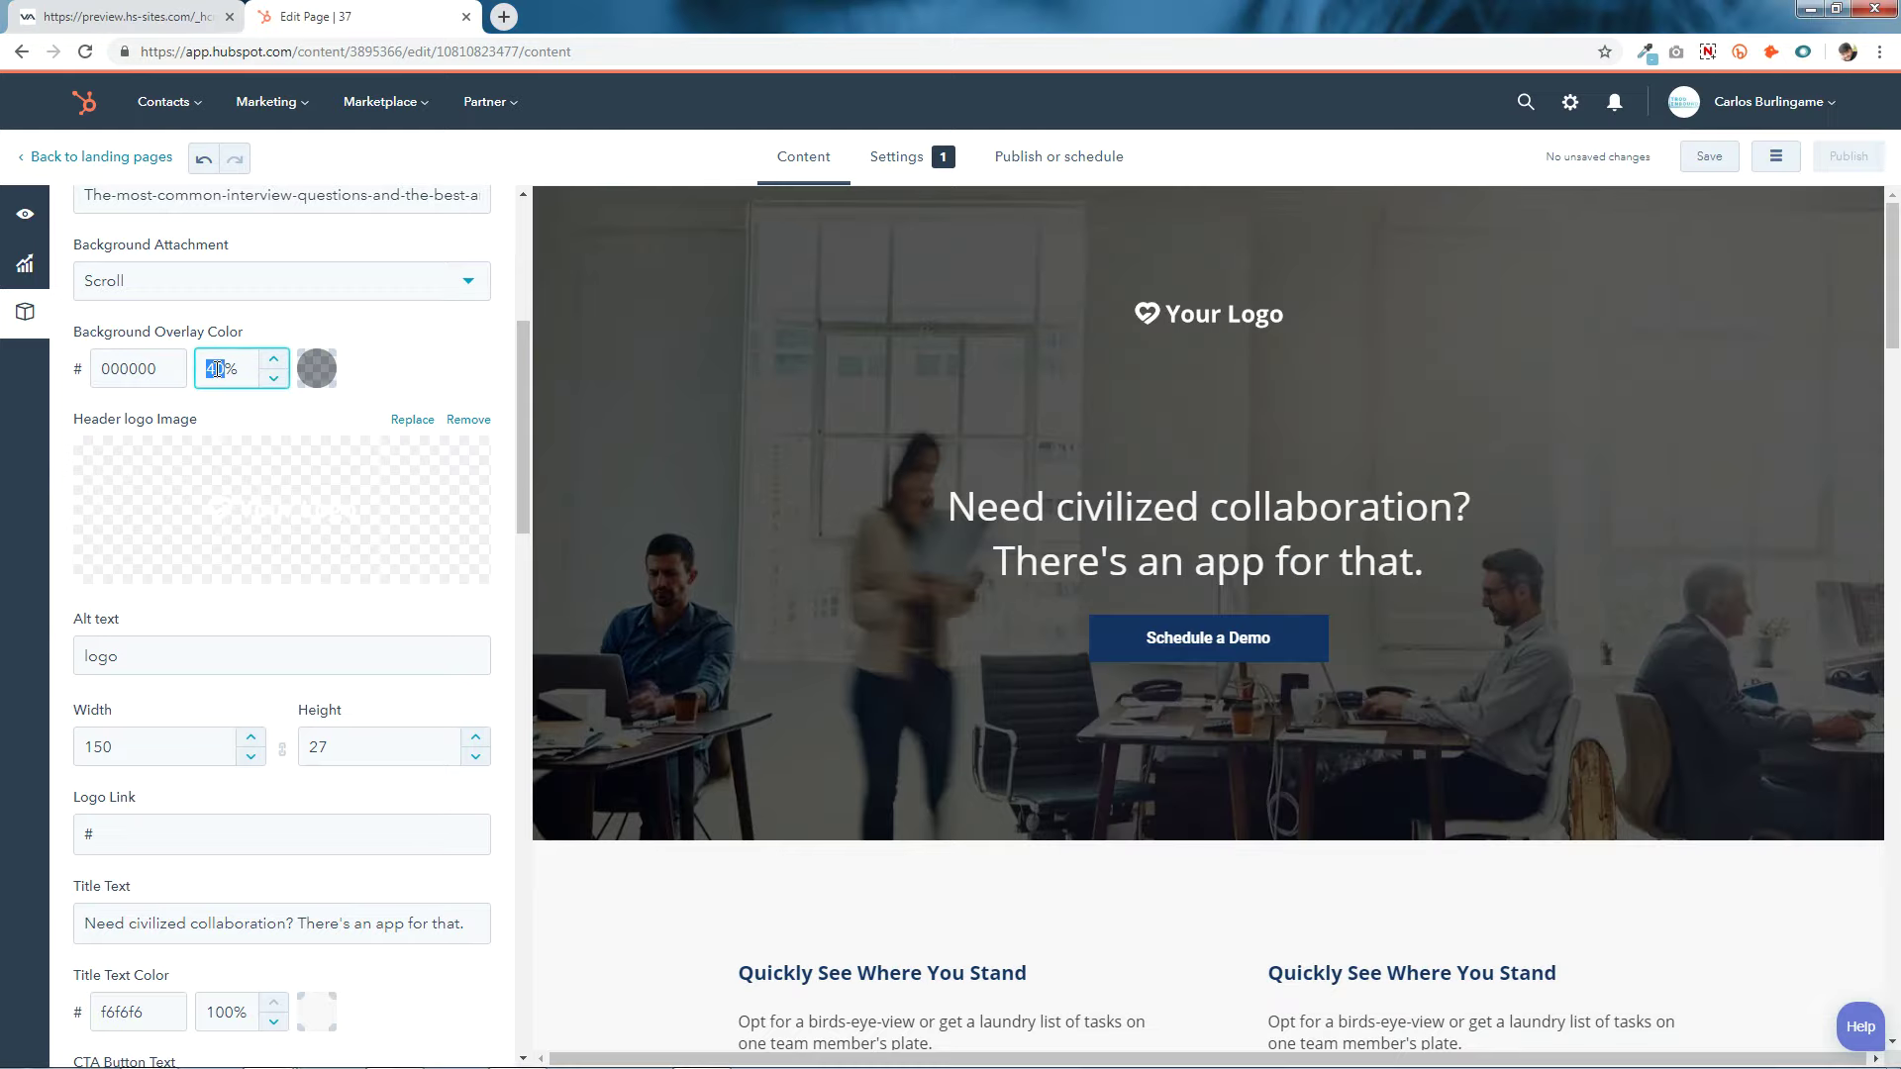
{"action": "type", "text": "65"}
{"action": "left_click", "coordinate": [391, 372]}
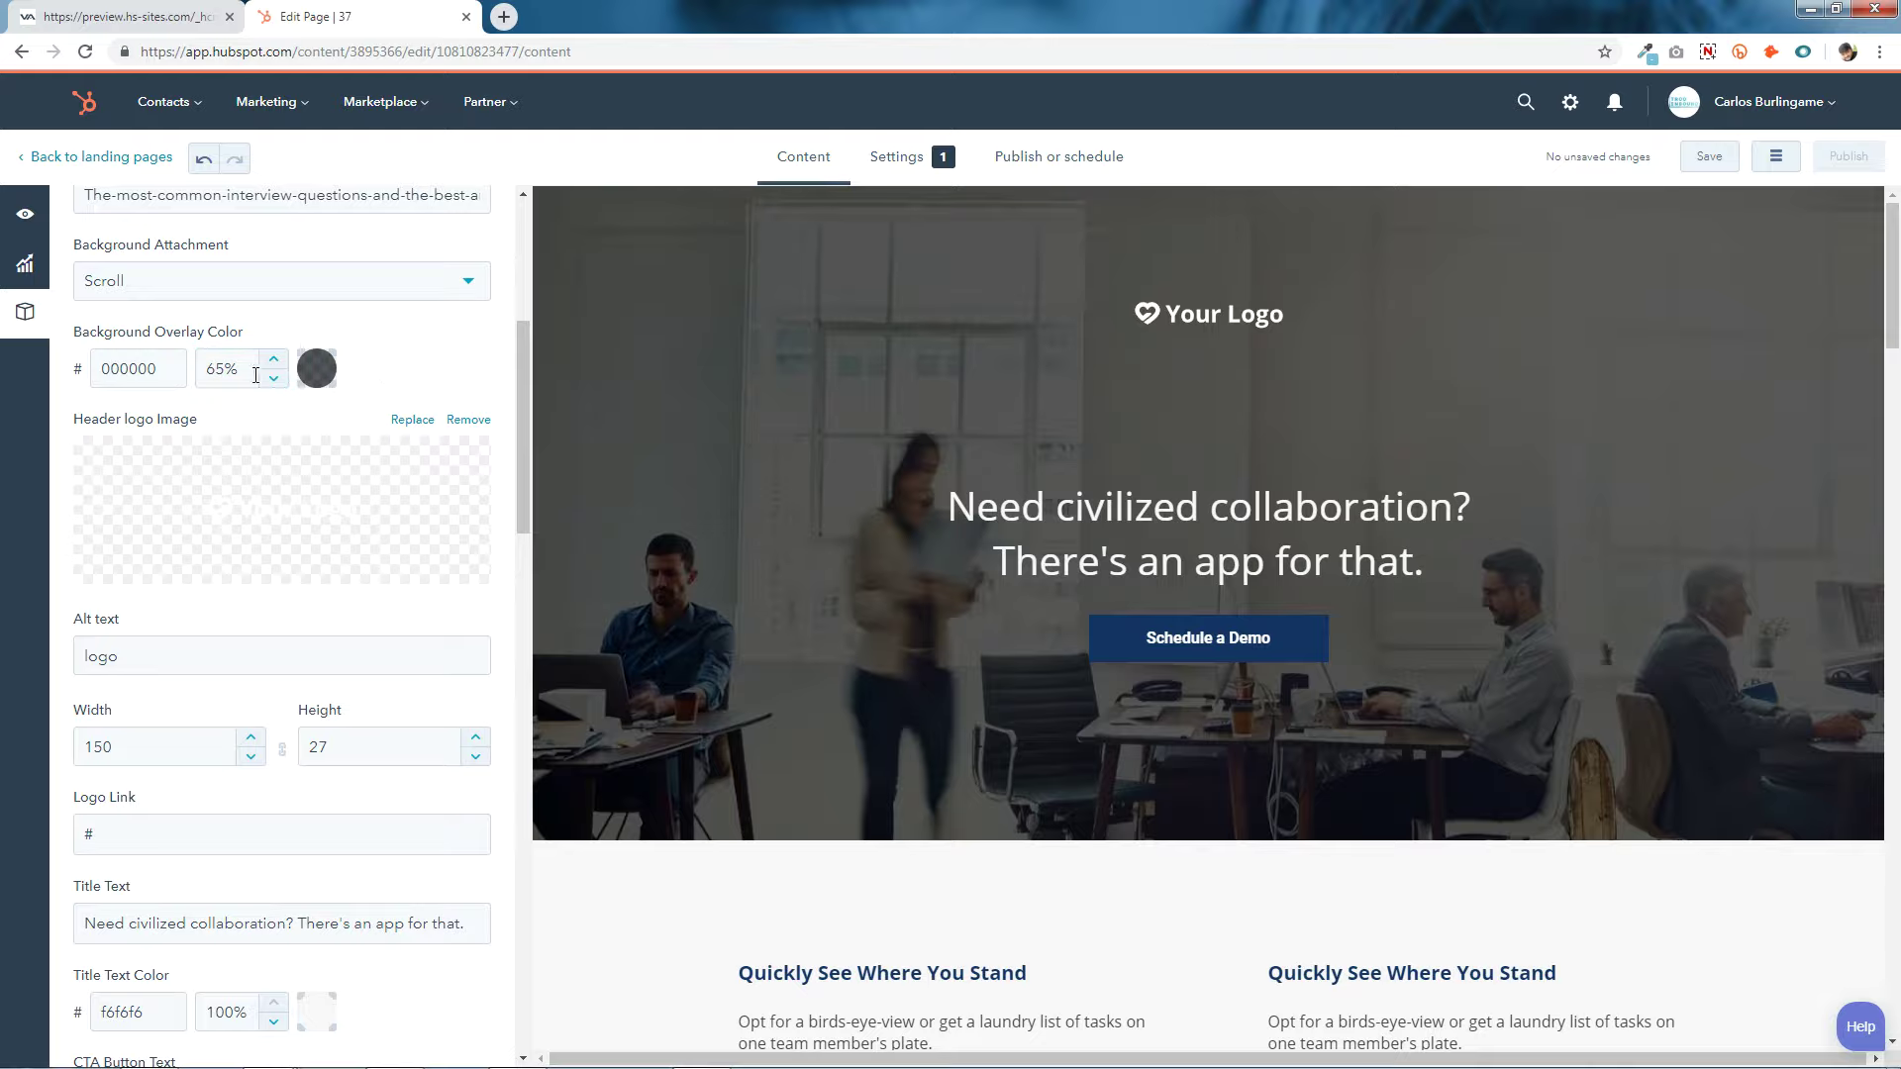
Replace the header logo image with the white CAL-Logo-White-1-1 logo from the recent images.
{"action": "left_click", "coordinate": [264, 515]}
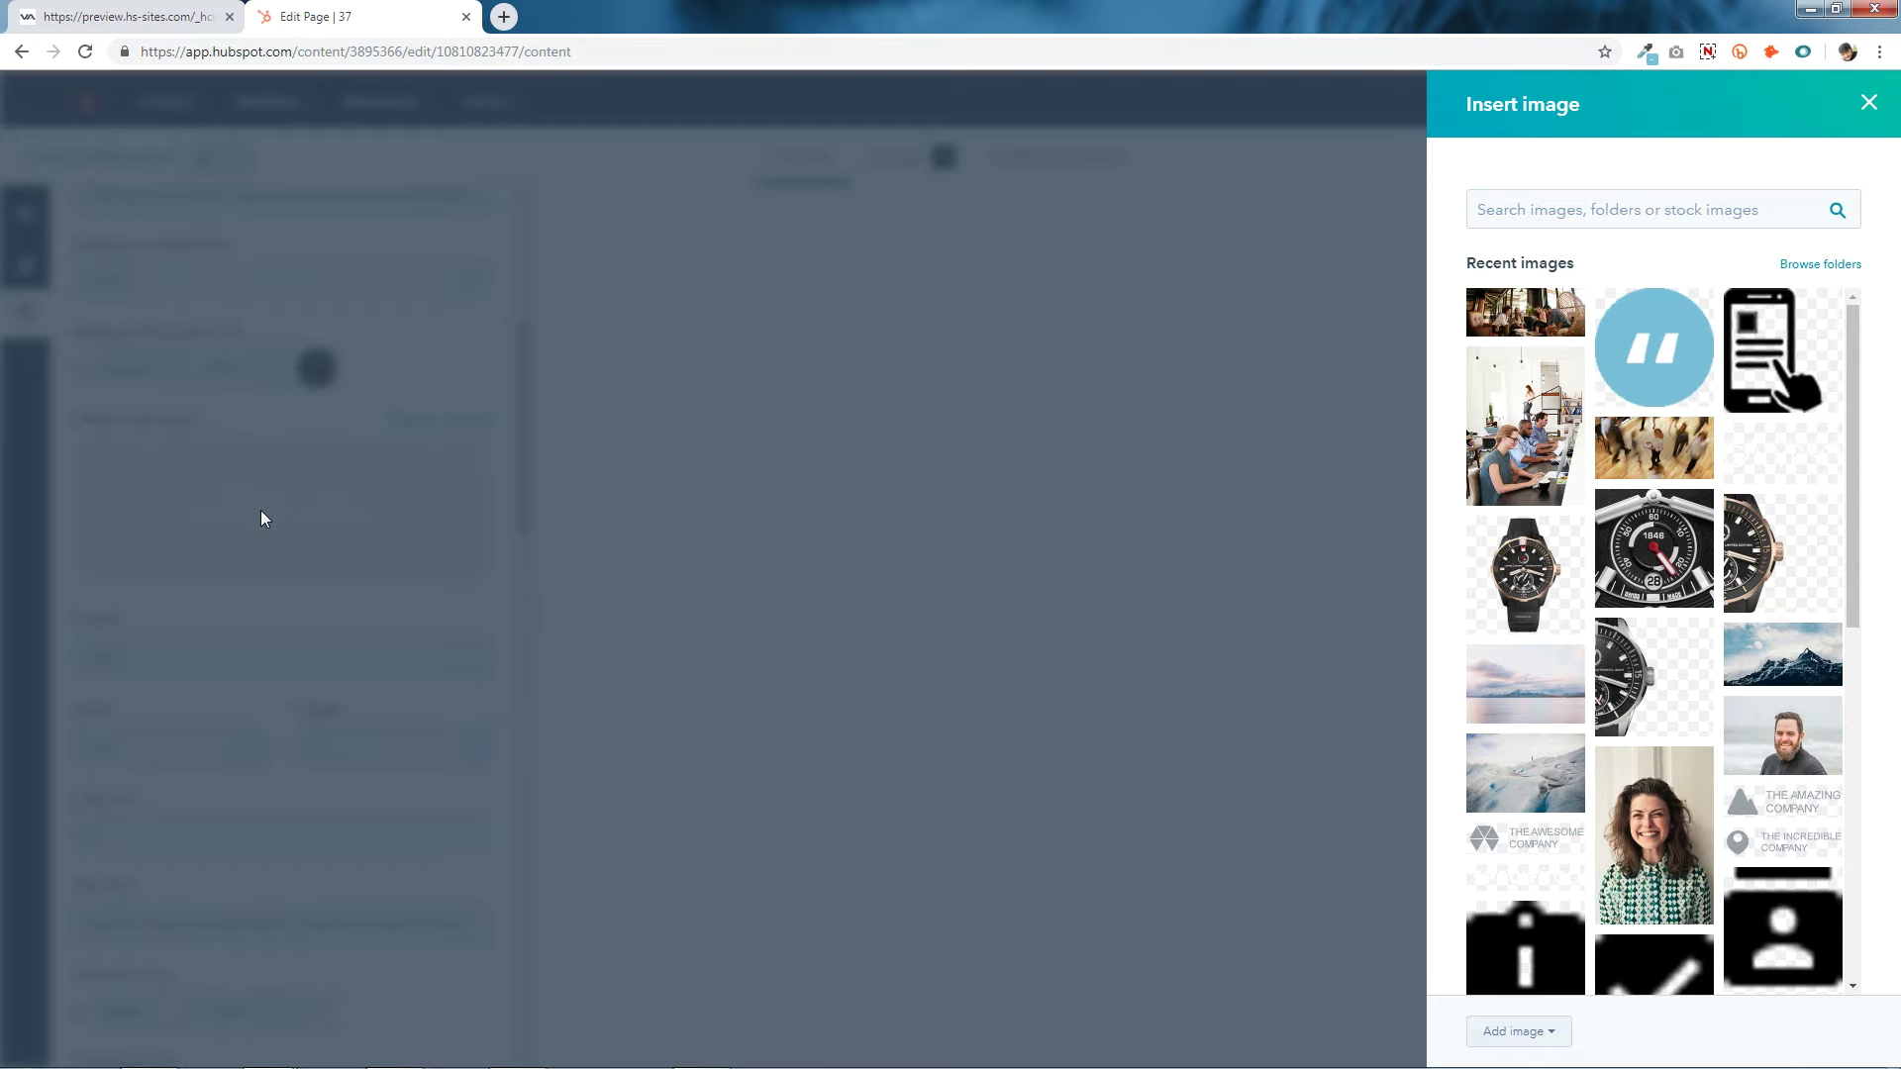
{"action": "left_click", "coordinate": [1795, 434]}
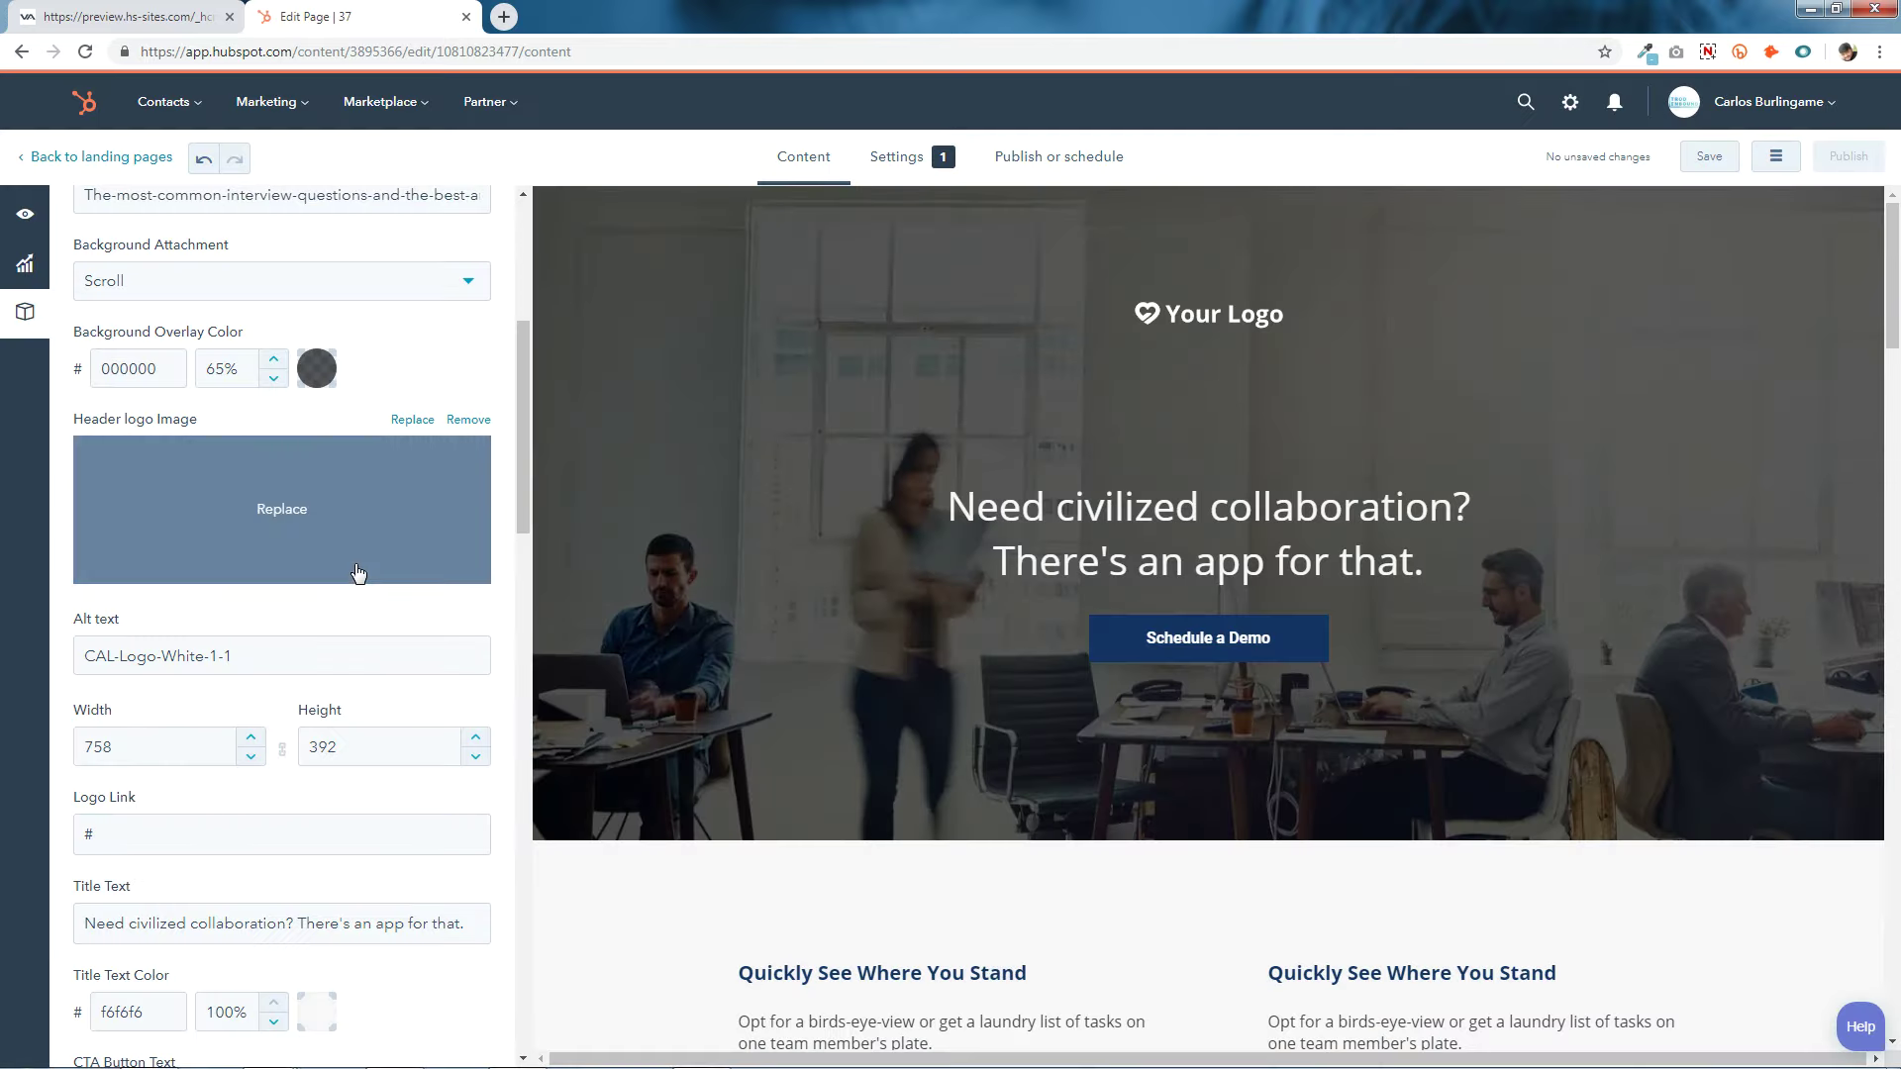
Review the hero module's logo link, title text, title color, CTA button text and CTA text color options.
{"action": "scroll", "coordinate": [248, 564], "scroll_direction": "down", "scroll_amount": 3}
{"action": "left_click", "coordinate": [274, 535]}
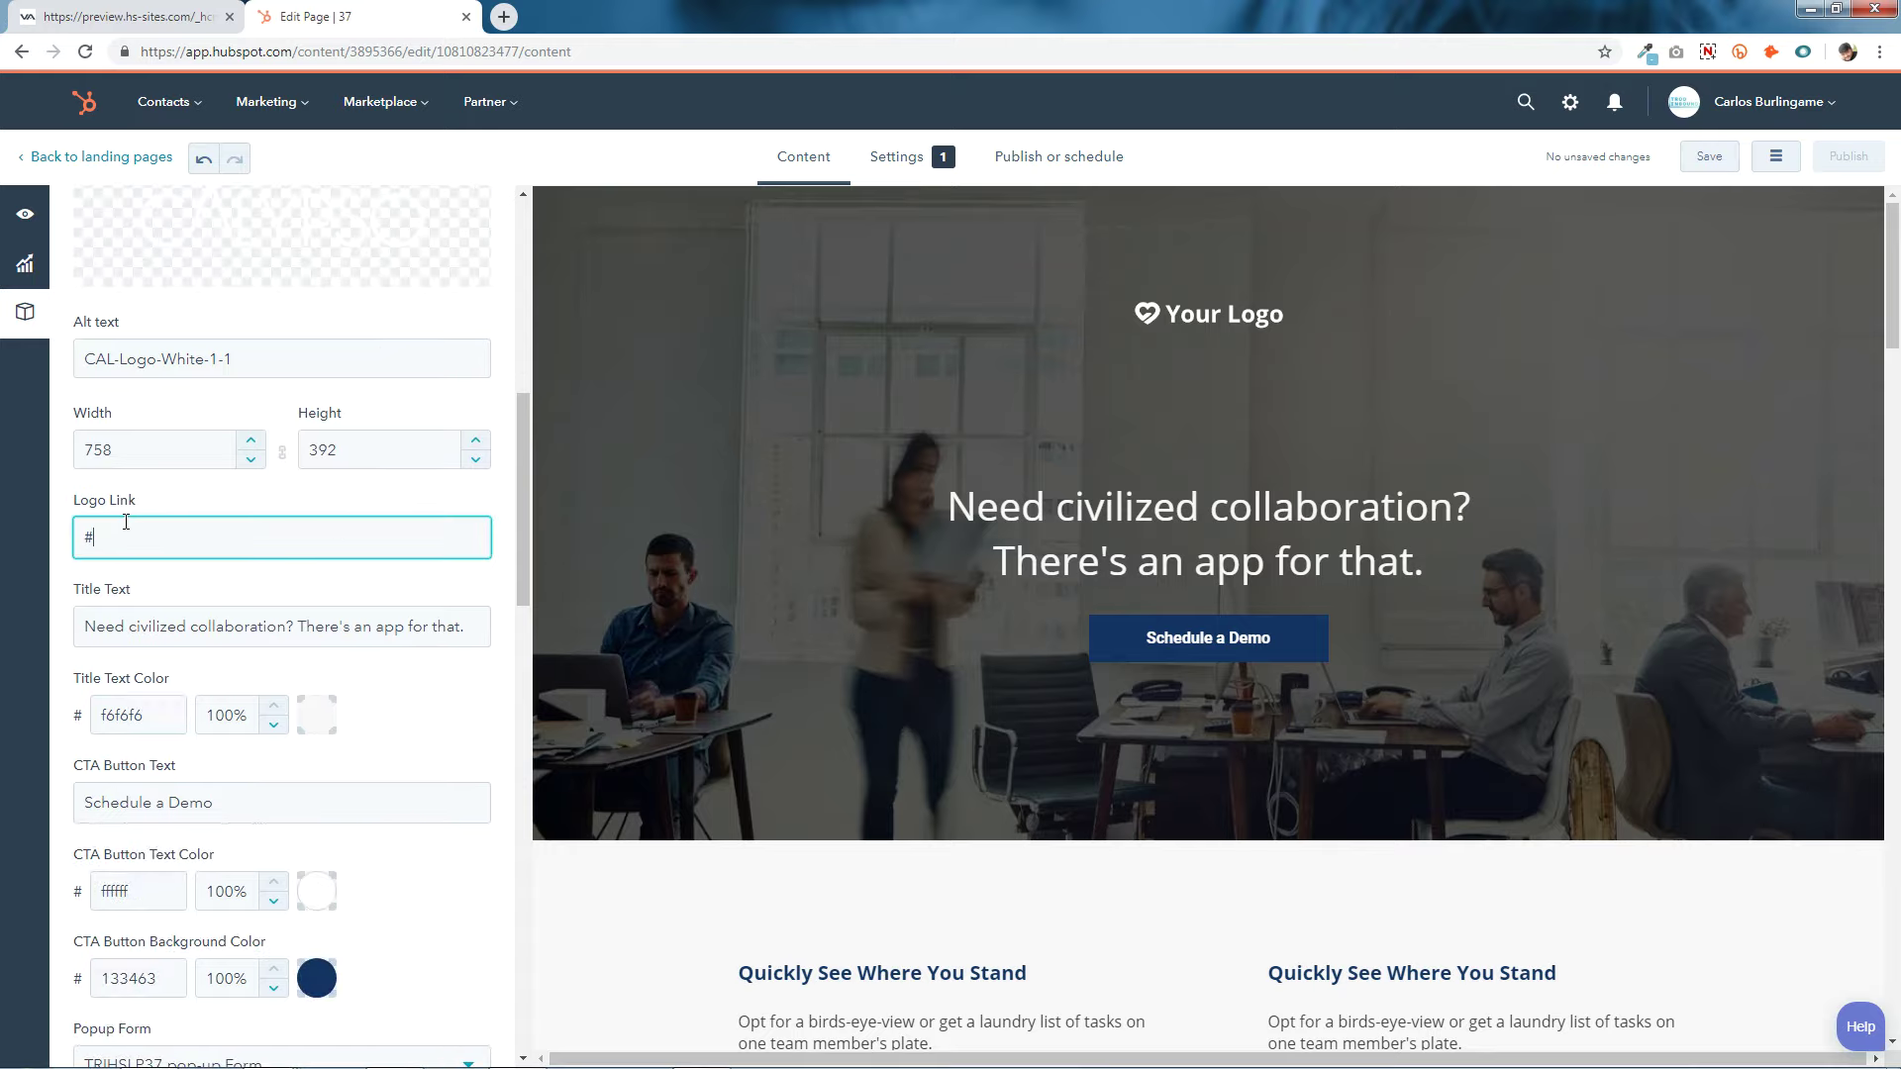
{"action": "scroll", "coordinate": [119, 547], "scroll_direction": "down", "scroll_amount": 2}
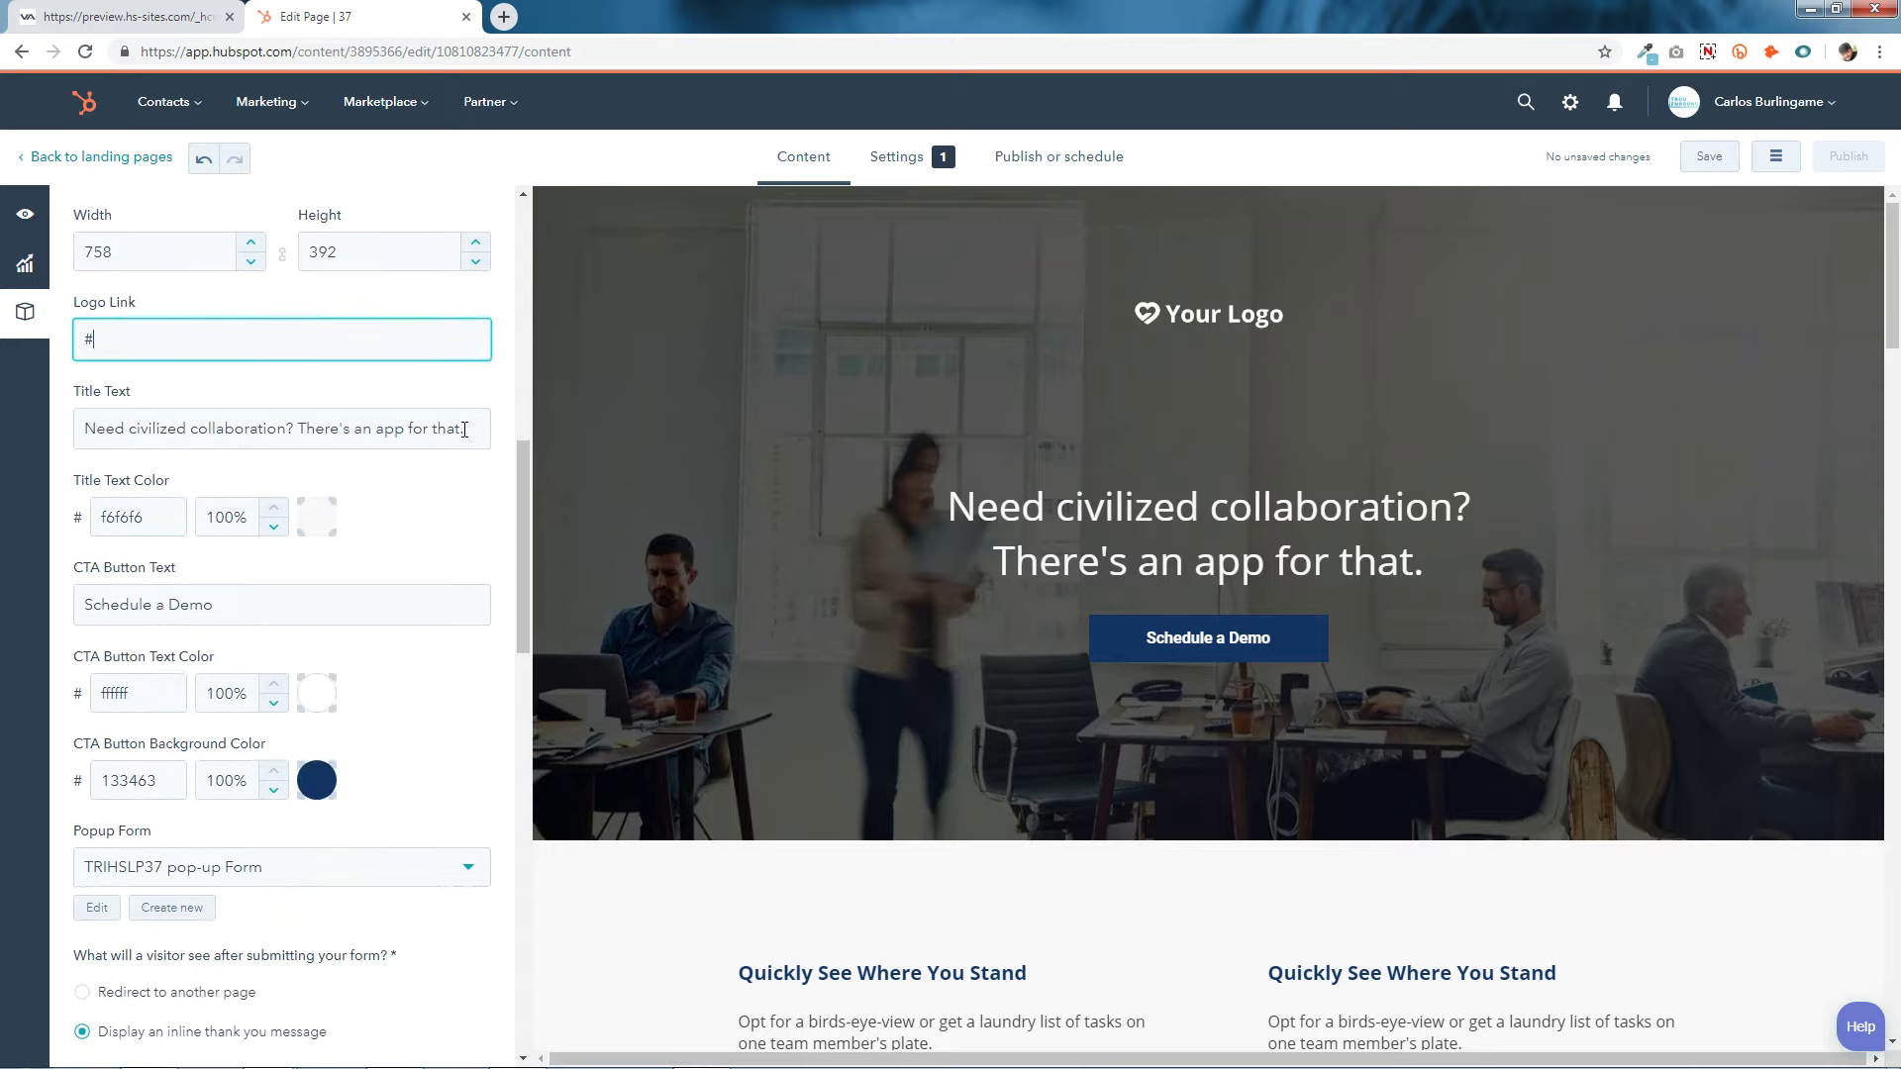
{"action": "left_click_drag", "start_coordinate": [465, 430], "coordinate": [12, 440]}
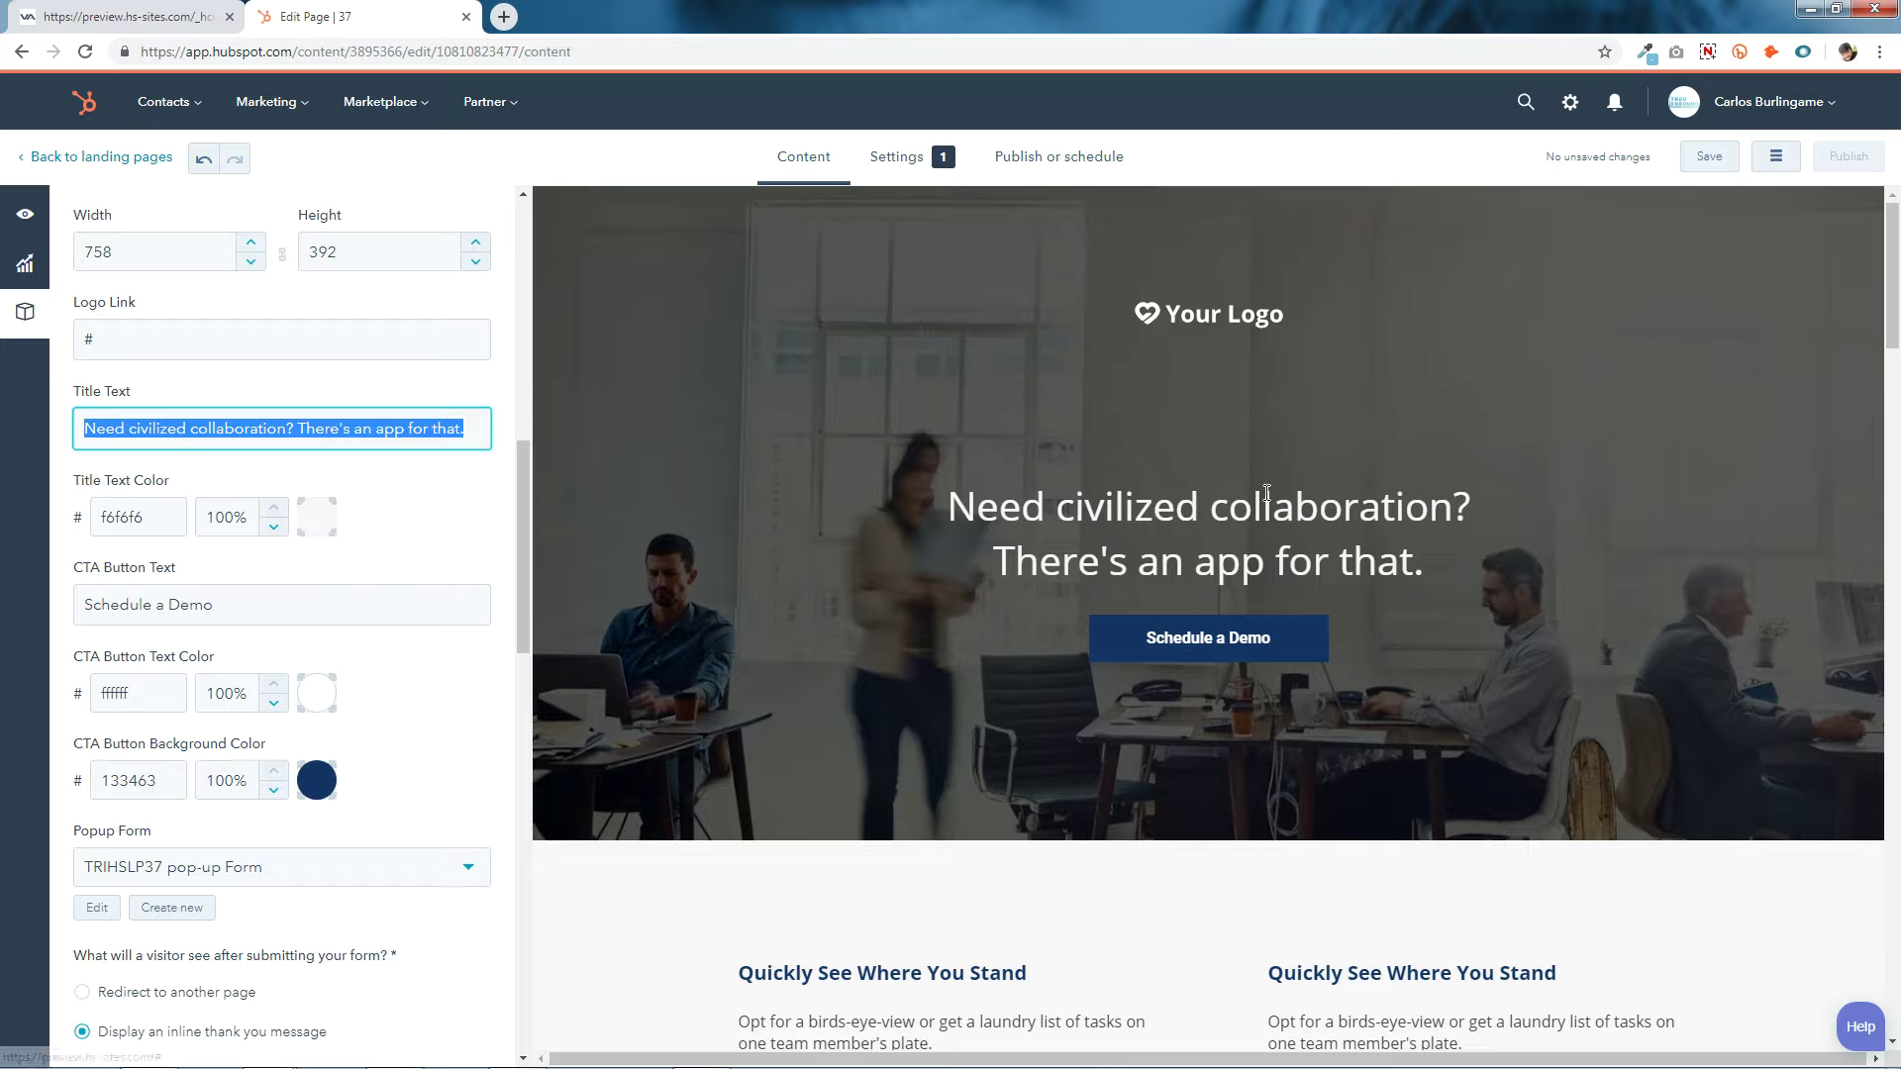
{"action": "left_click", "coordinate": [356, 530]}
{"action": "left_click", "coordinate": [331, 512]}
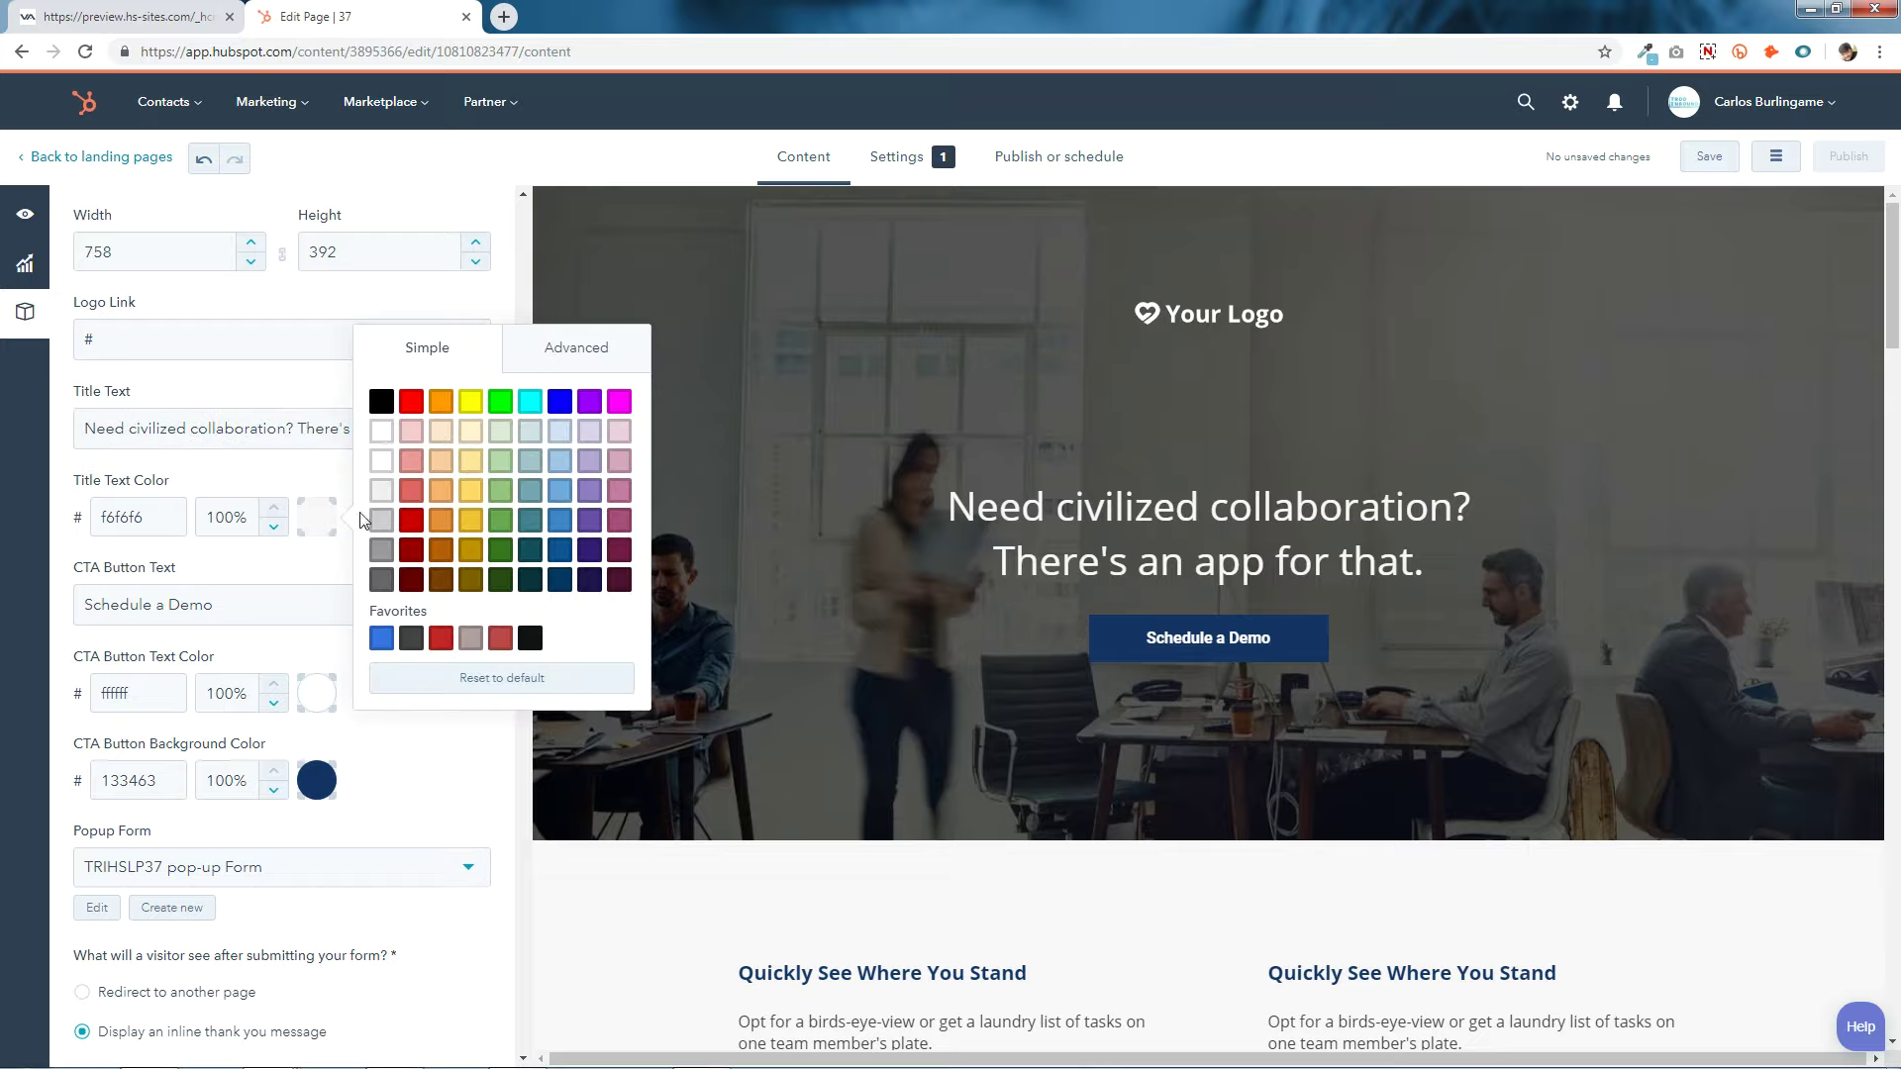
{"action": "left_click", "coordinate": [322, 518]}
{"action": "scroll", "coordinate": [328, 520], "scroll_direction": "down", "scroll_amount": 2}
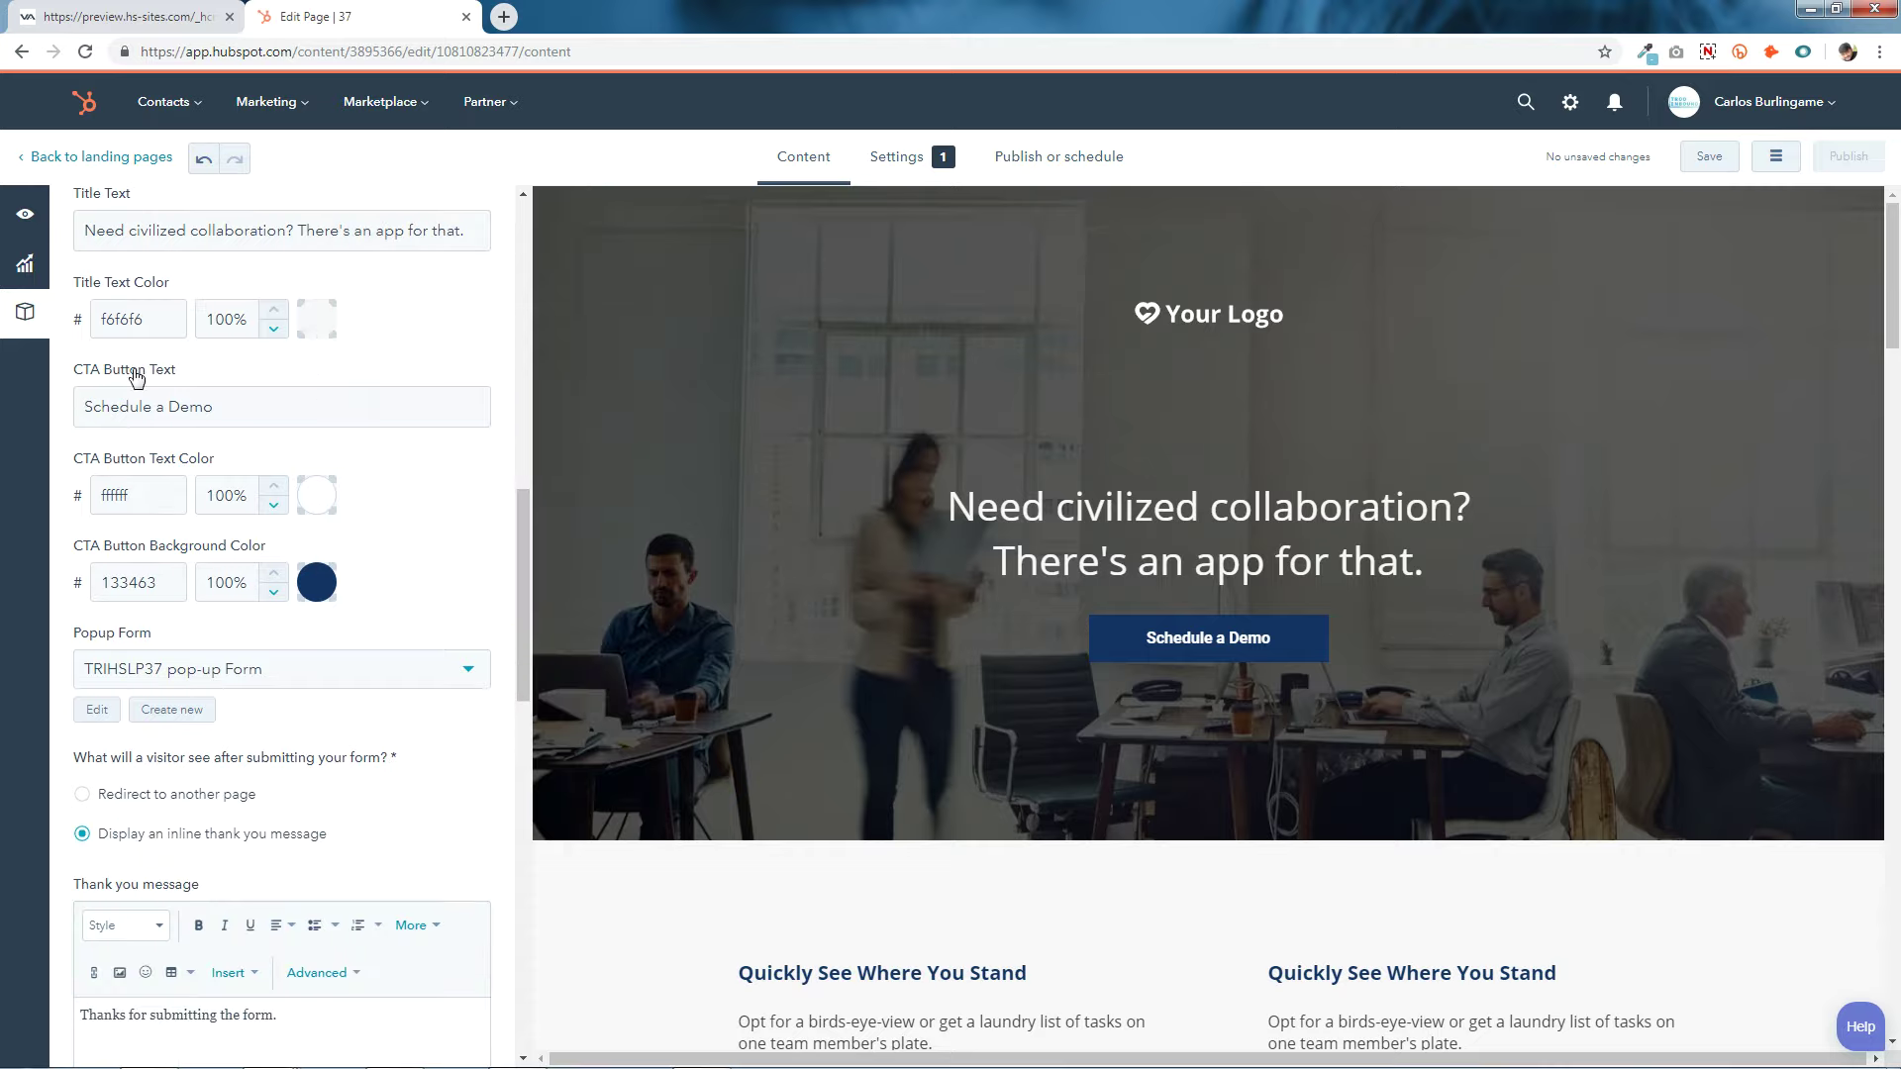
{"action": "triple_click", "coordinate": [246, 406]}
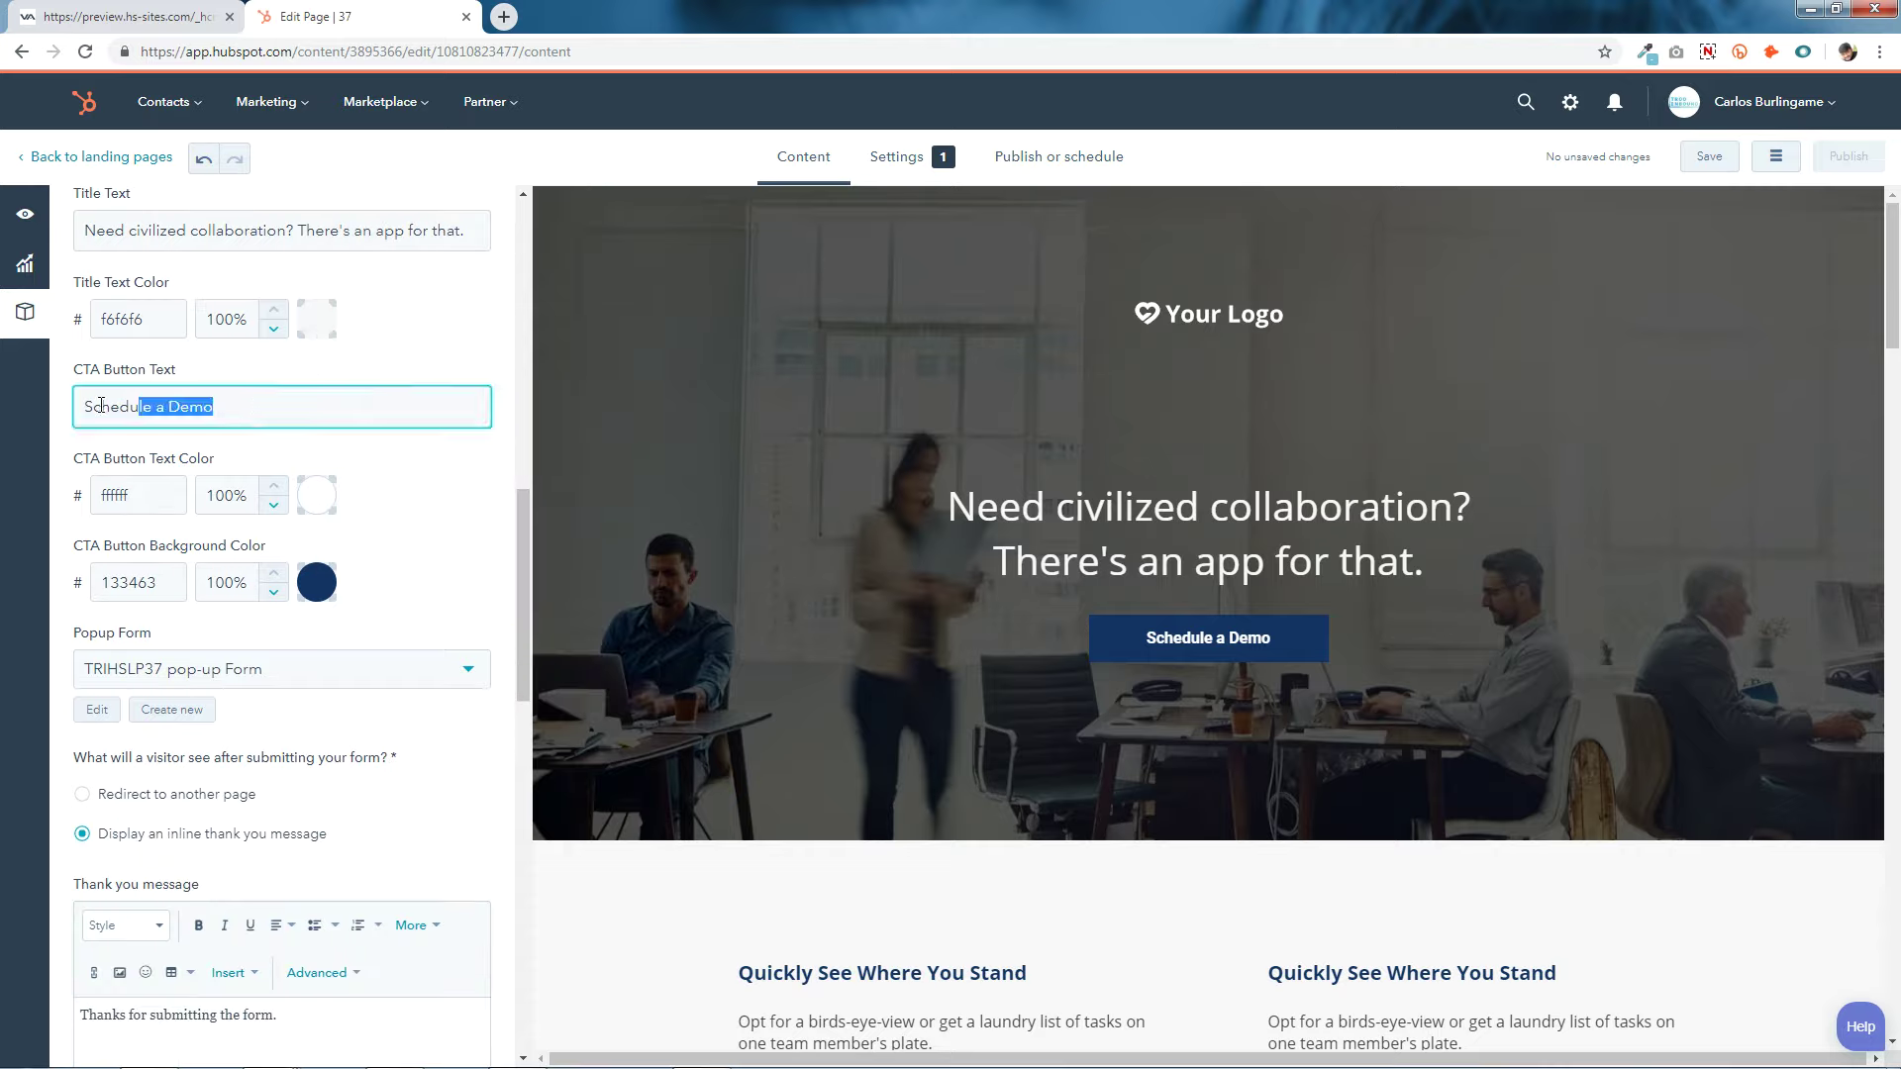
{"action": "left_click", "coordinate": [253, 405]}
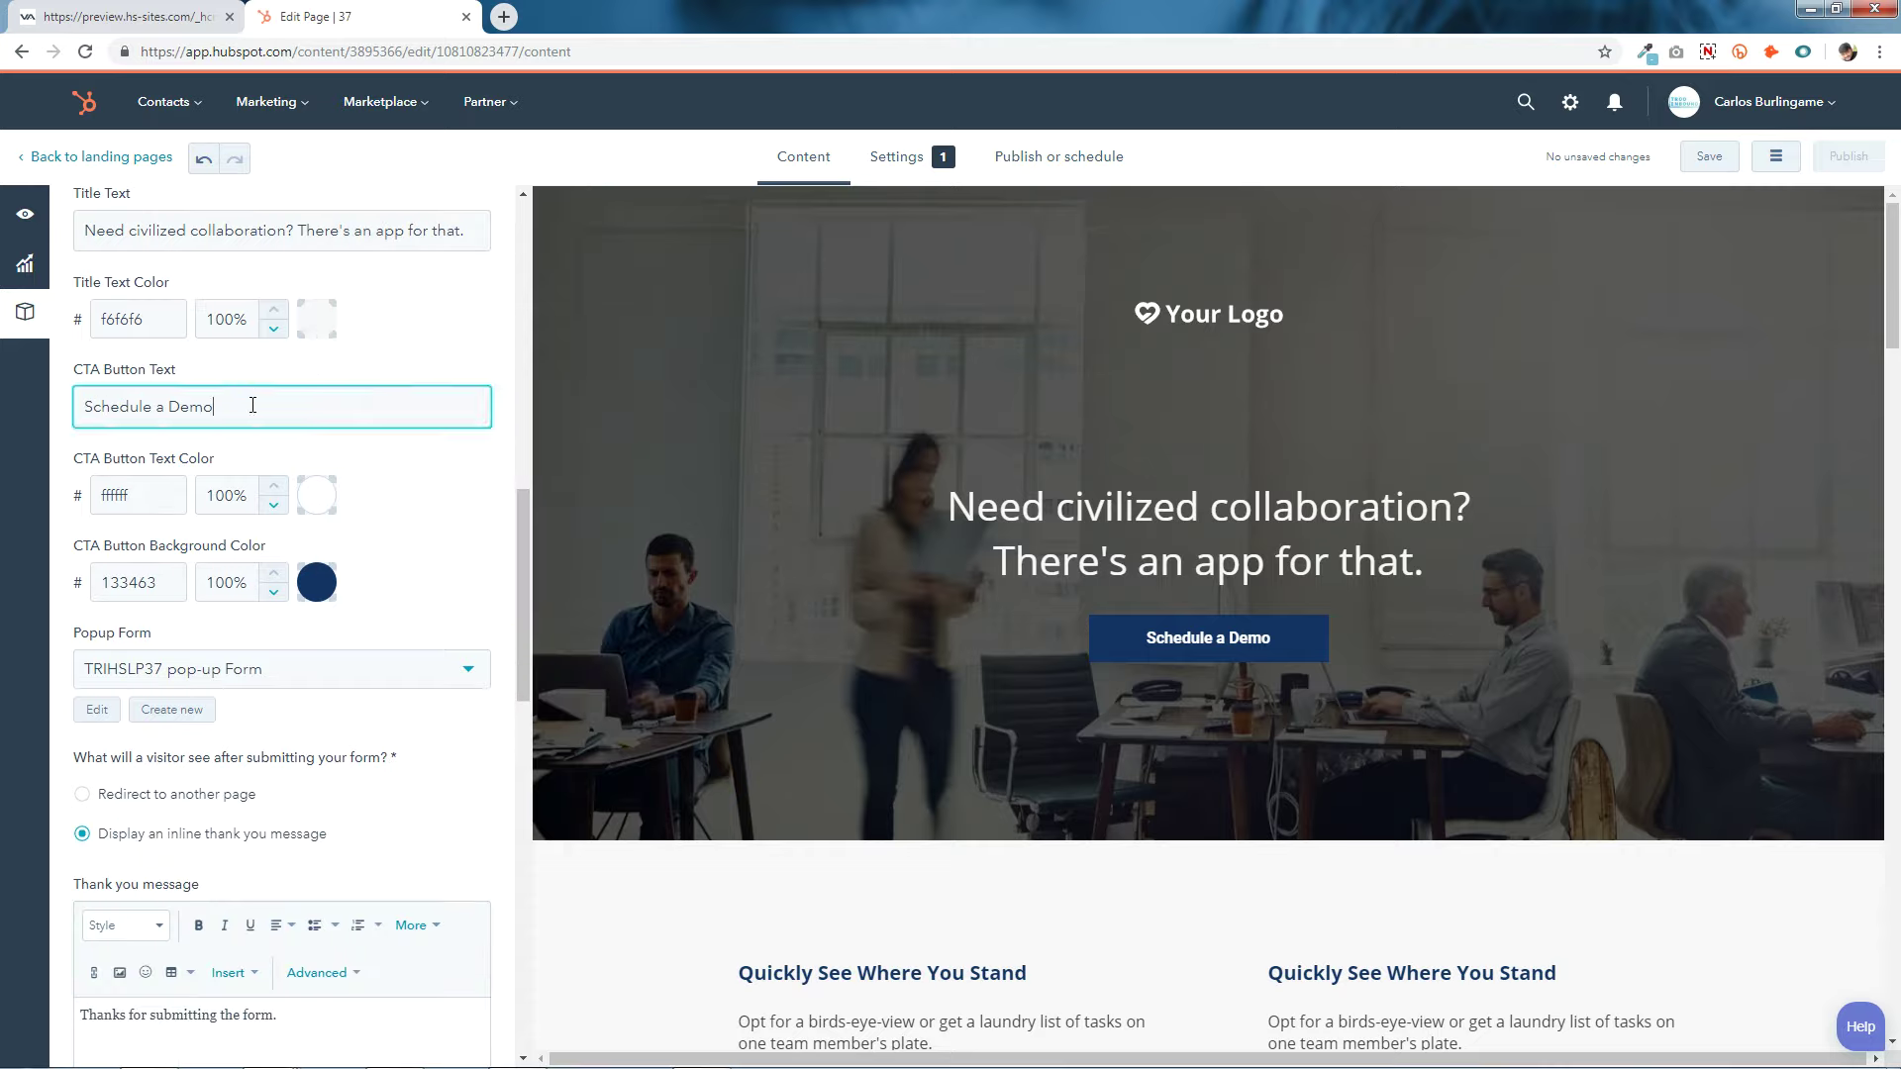
{"action": "left_click", "coordinate": [319, 501]}
{"action": "left_click", "coordinate": [311, 502]}
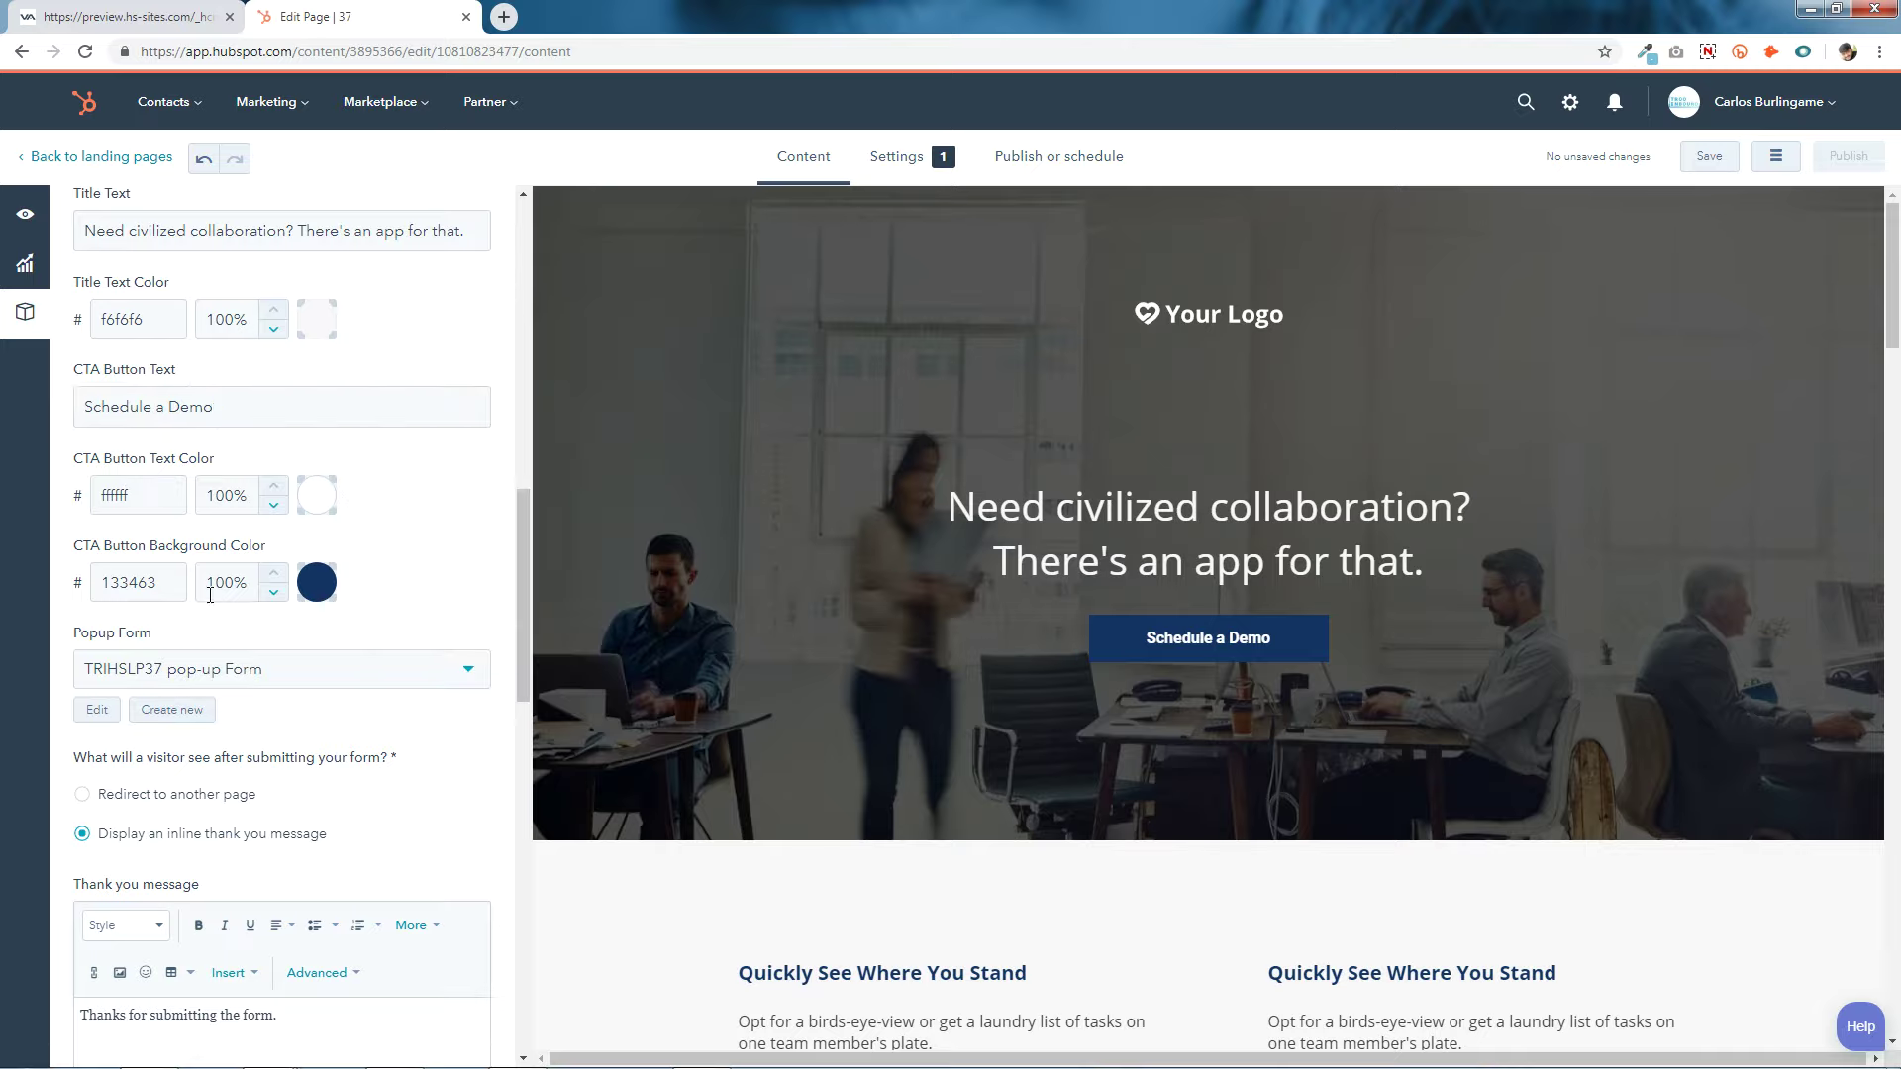
{"action": "key", "text": "Tab"}
Copy the CTA background color 0c7594 from the LP - 37.txt notes in Notepad and set it as the hero's CTA button background color.
{"action": "left_click", "coordinate": [709, 1056]}
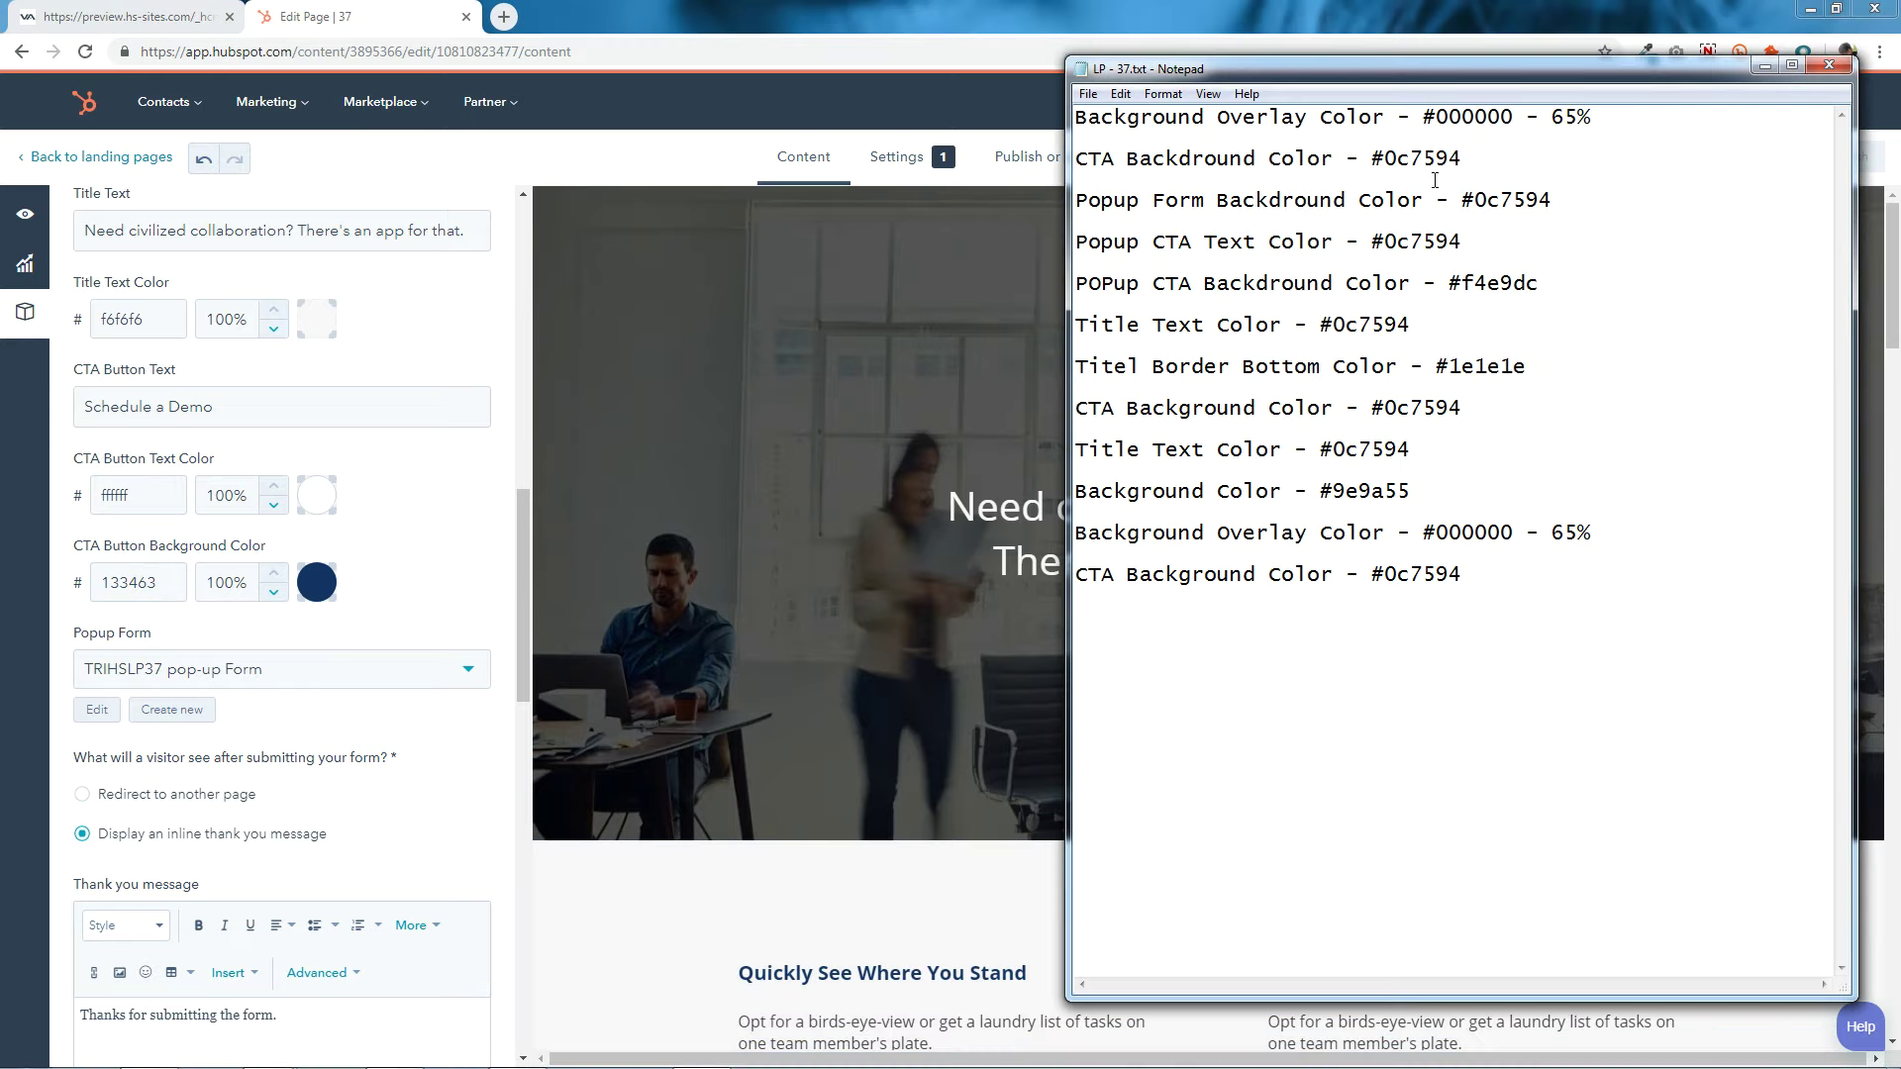
{"action": "double_click", "coordinate": [1391, 158]}
{"action": "right_click", "coordinate": [1435, 159]}
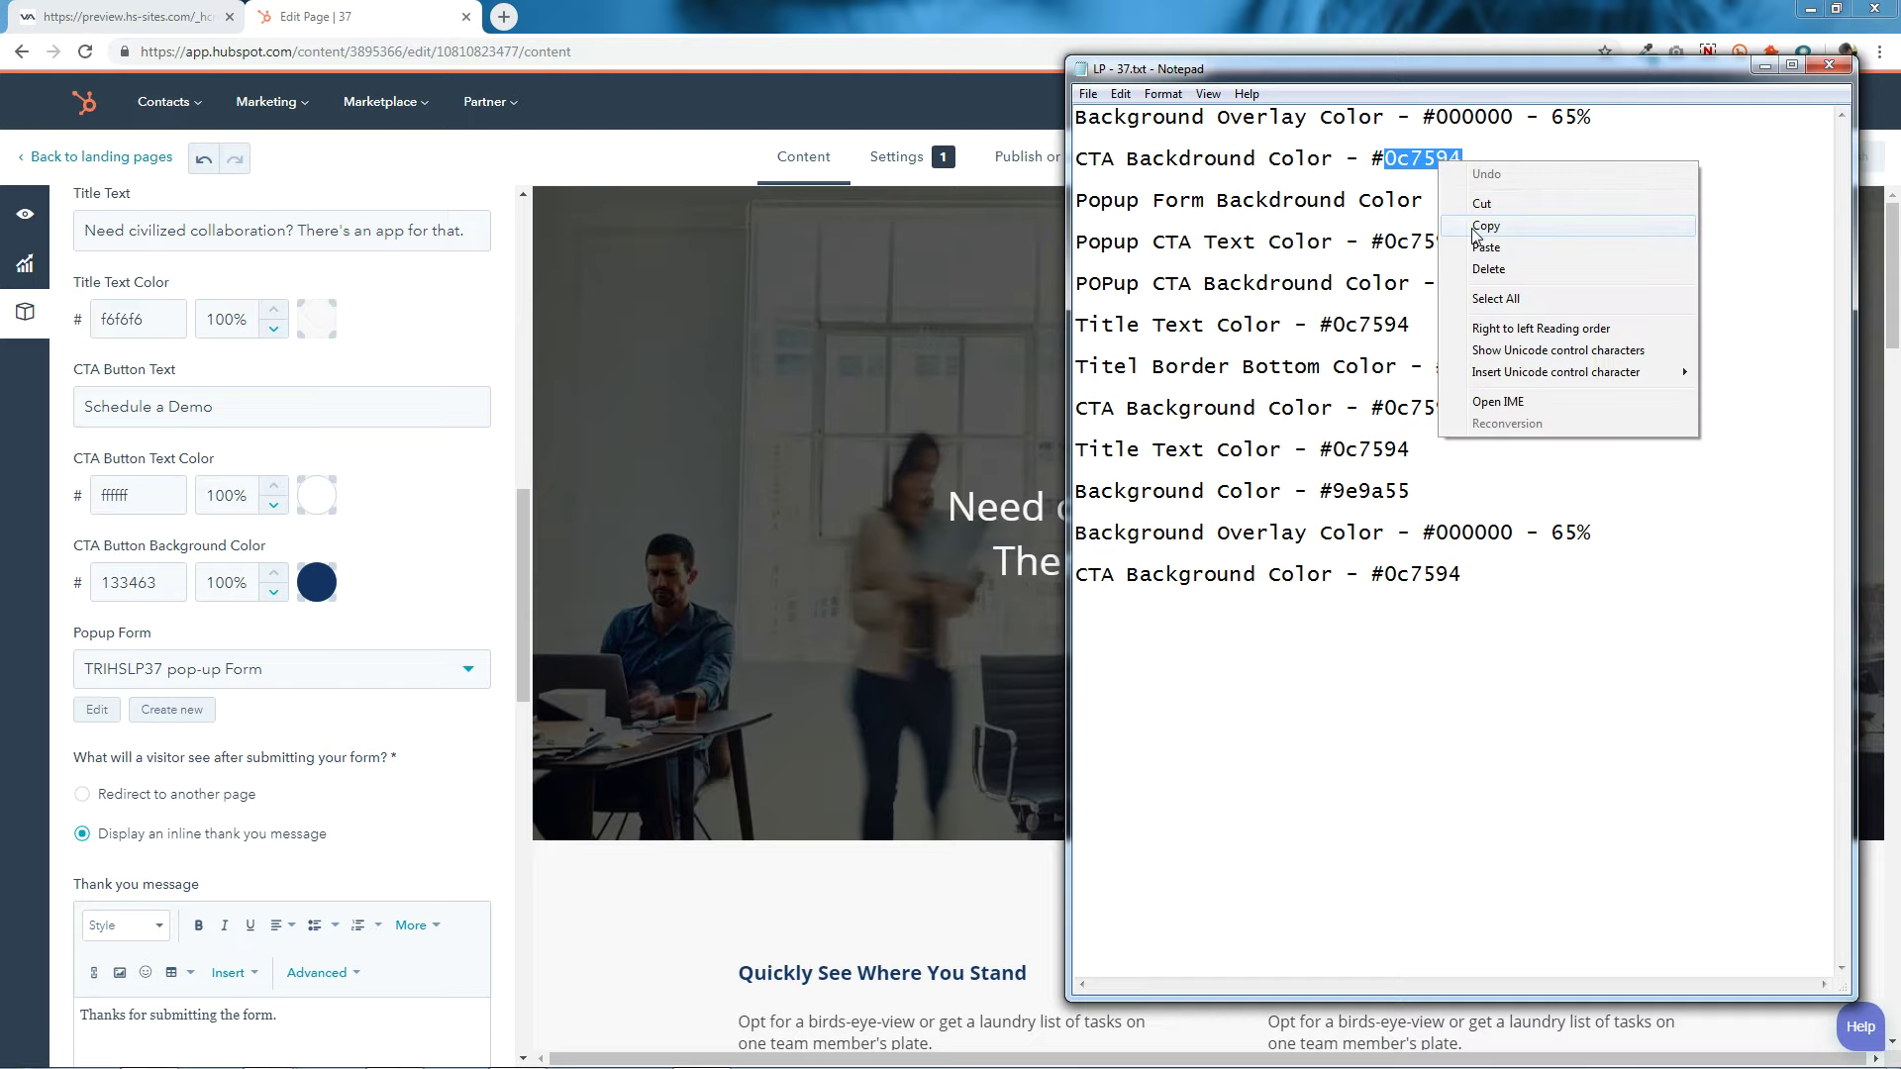
{"action": "left_click", "coordinate": [1480, 225]}
{"action": "left_click", "coordinate": [167, 594]}
{"action": "double_click", "coordinate": [167, 584]}
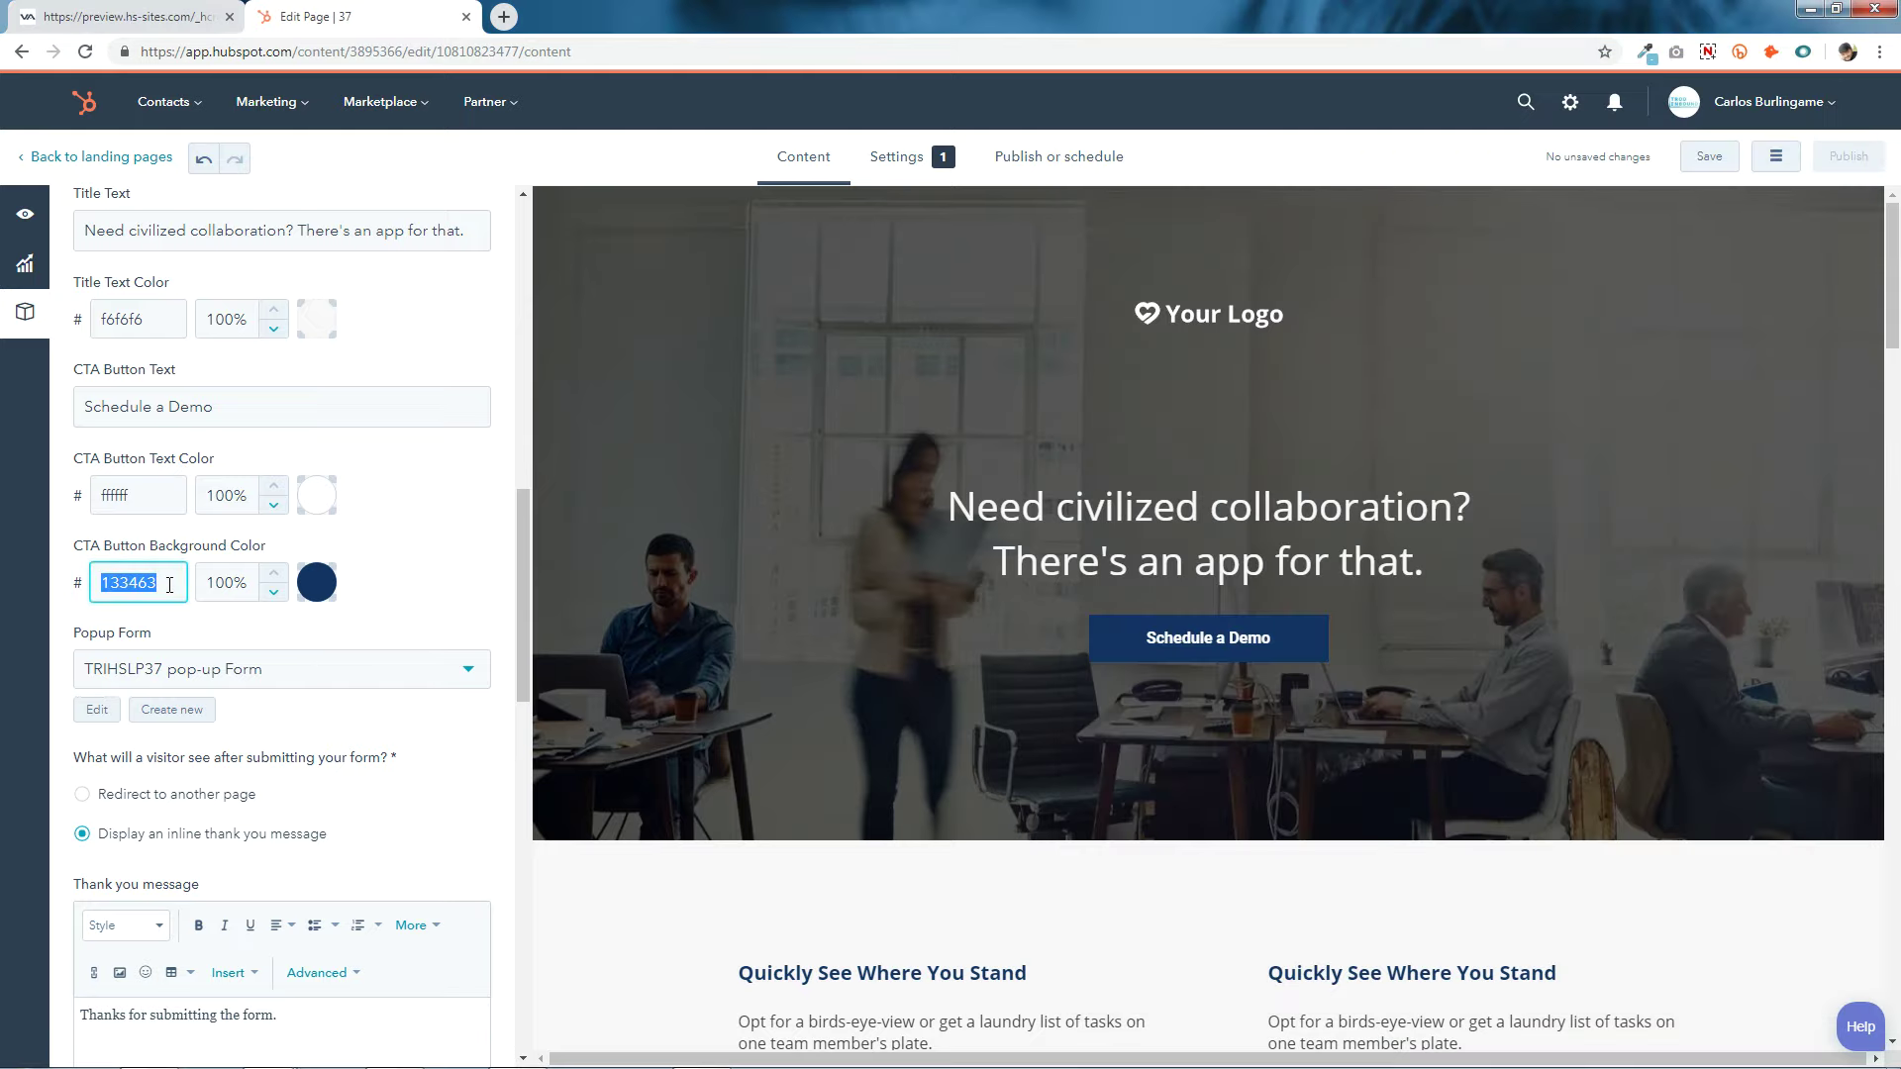
{"action": "right_click", "coordinate": [166, 577]}
{"action": "left_click", "coordinate": [206, 655]}
Apply the hero module changes, save them and return to the module list.
{"action": "scroll", "coordinate": [271, 597], "scroll_direction": "down", "scroll_amount": 10}
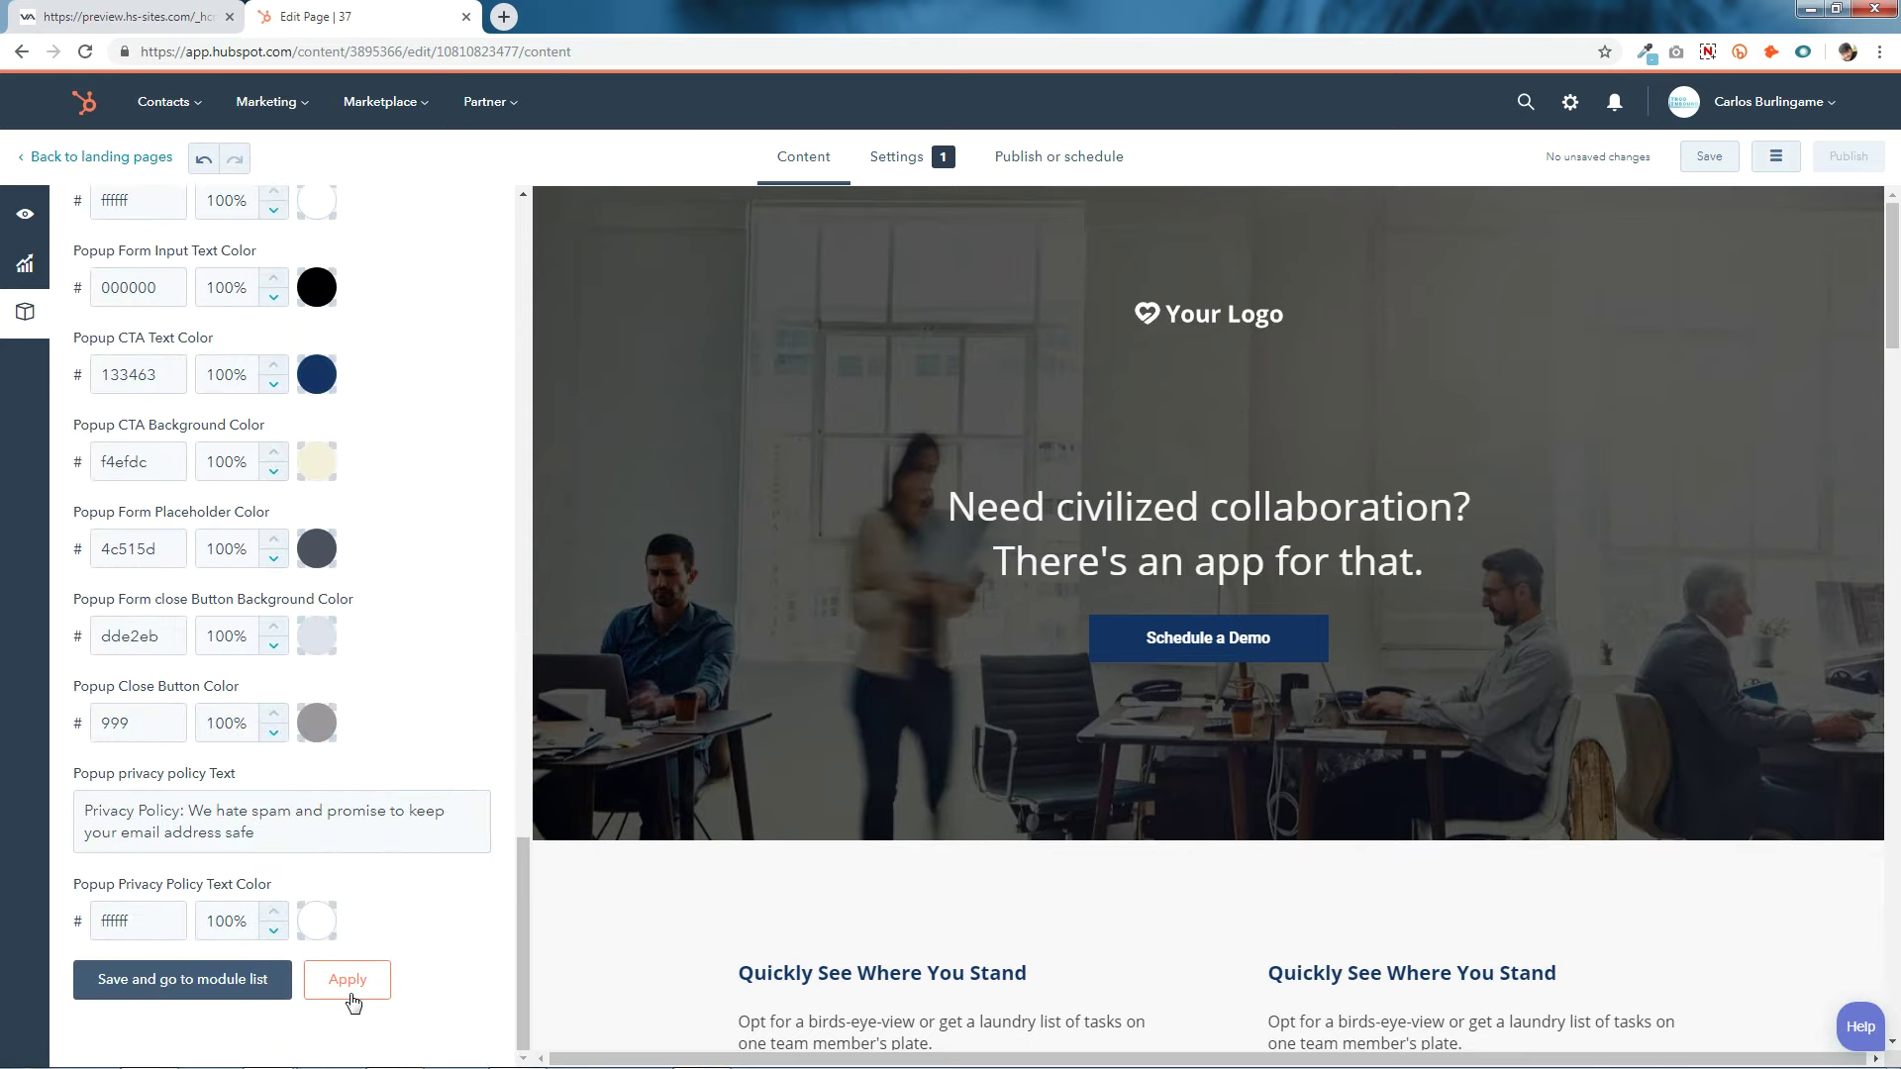
{"action": "left_click", "coordinate": [351, 998]}
{"action": "left_click", "coordinate": [188, 980]}
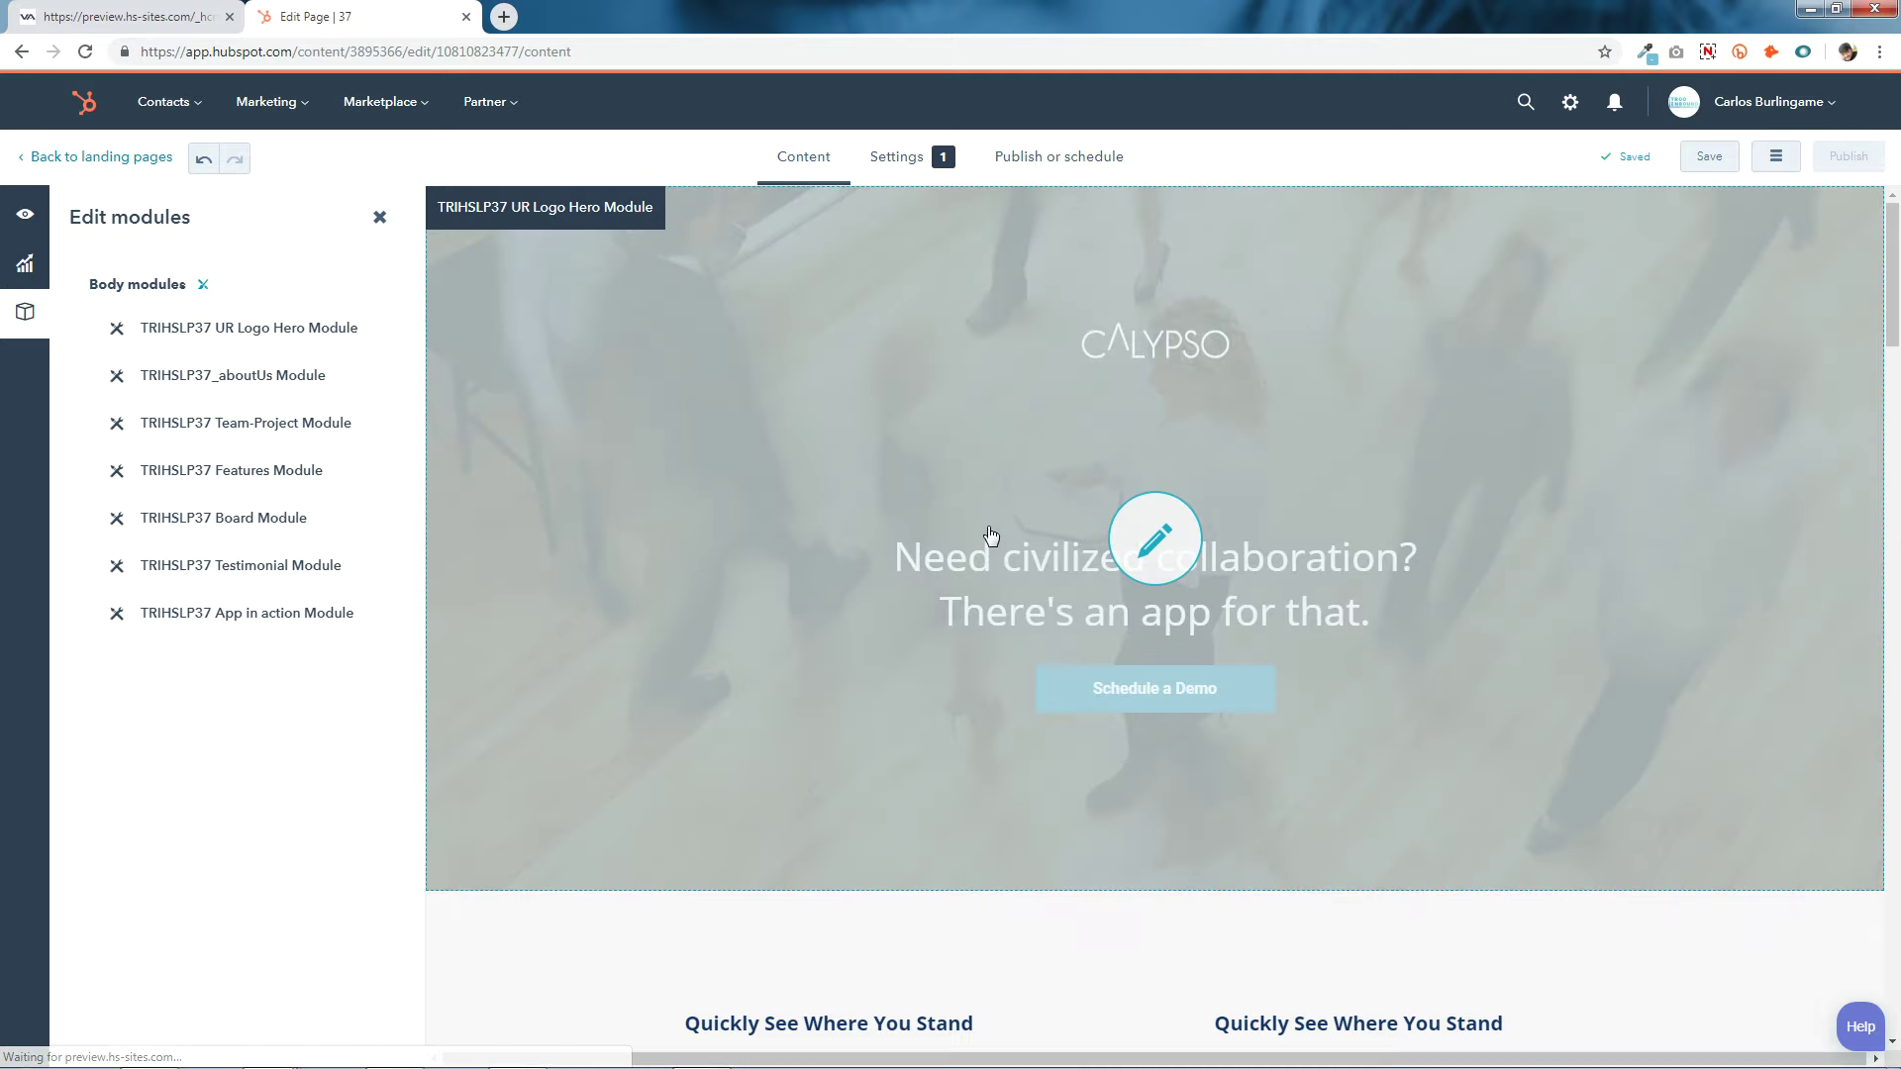
Reopen the hero module and compare its background, overlay, logo and CTA button options with the updated page.
{"action": "left_click", "coordinate": [1166, 544]}
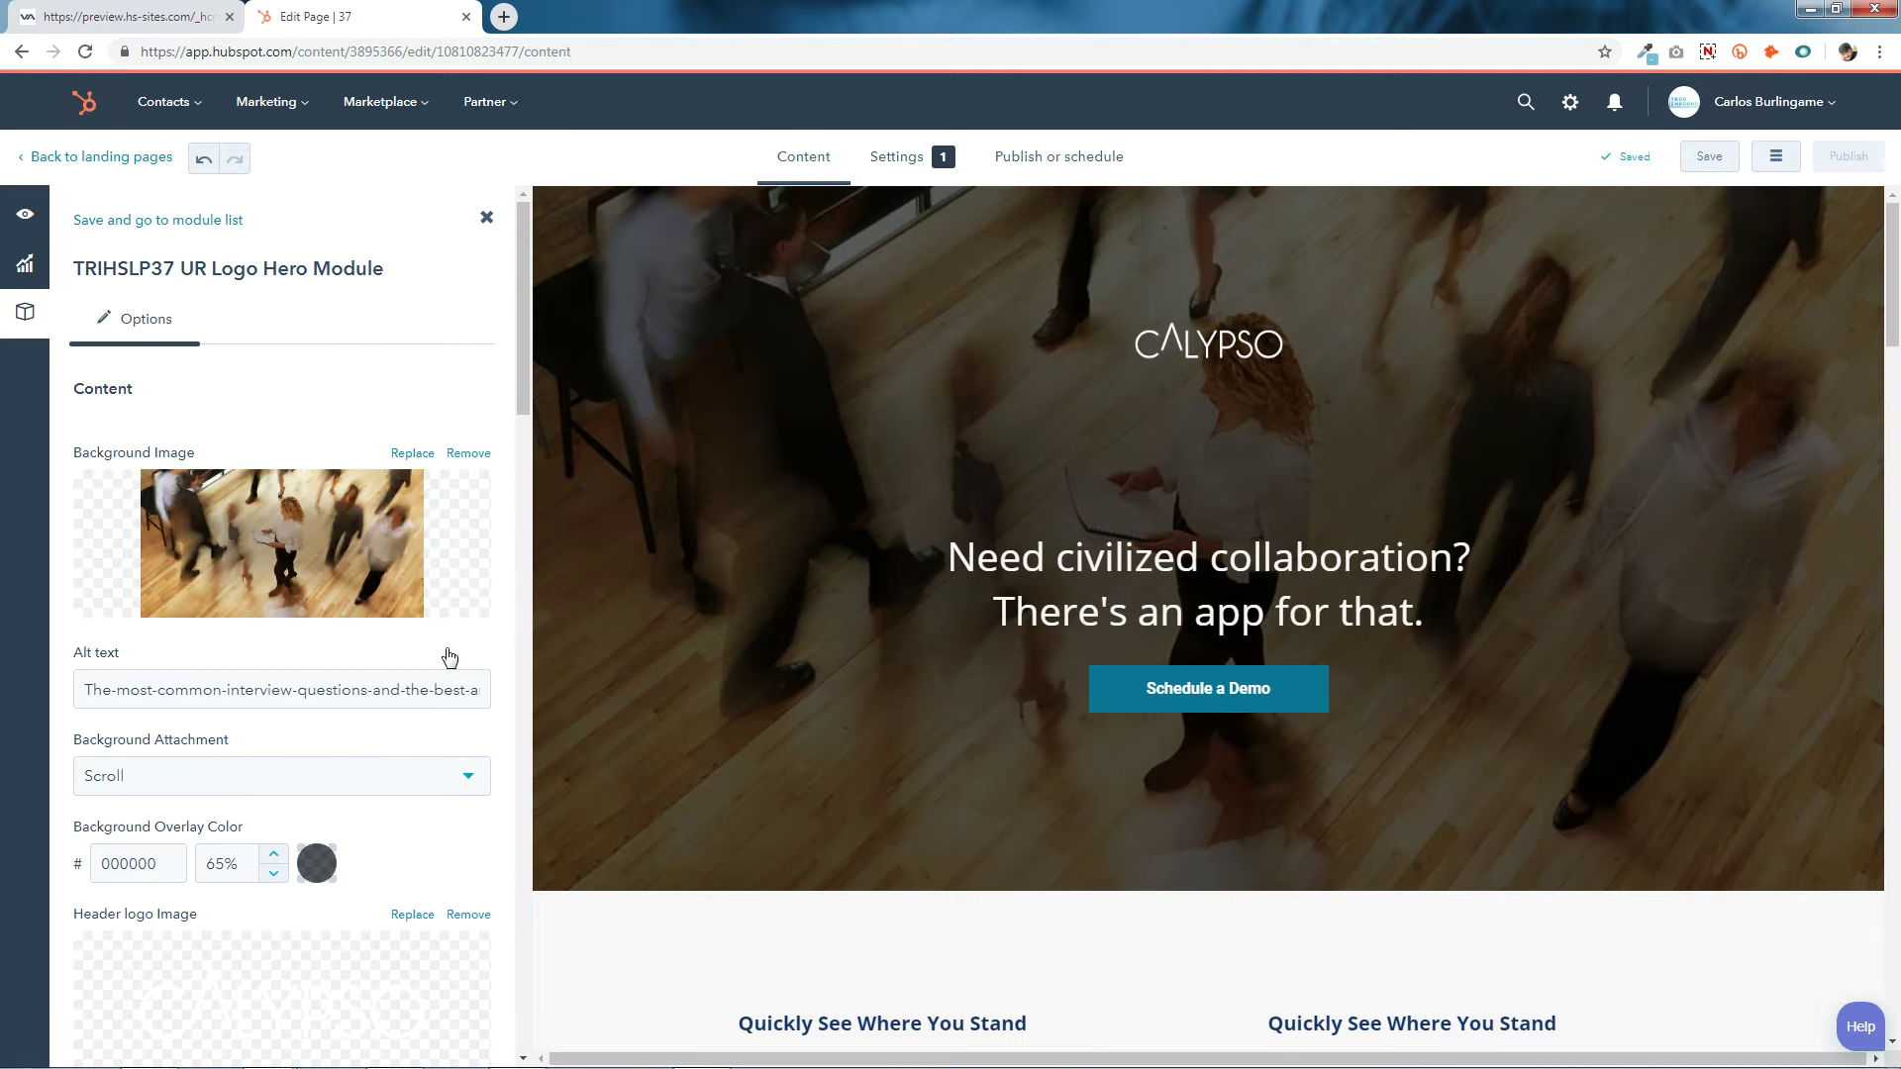
{"action": "scroll", "coordinate": [318, 673], "scroll_direction": "down", "scroll_amount": 2}
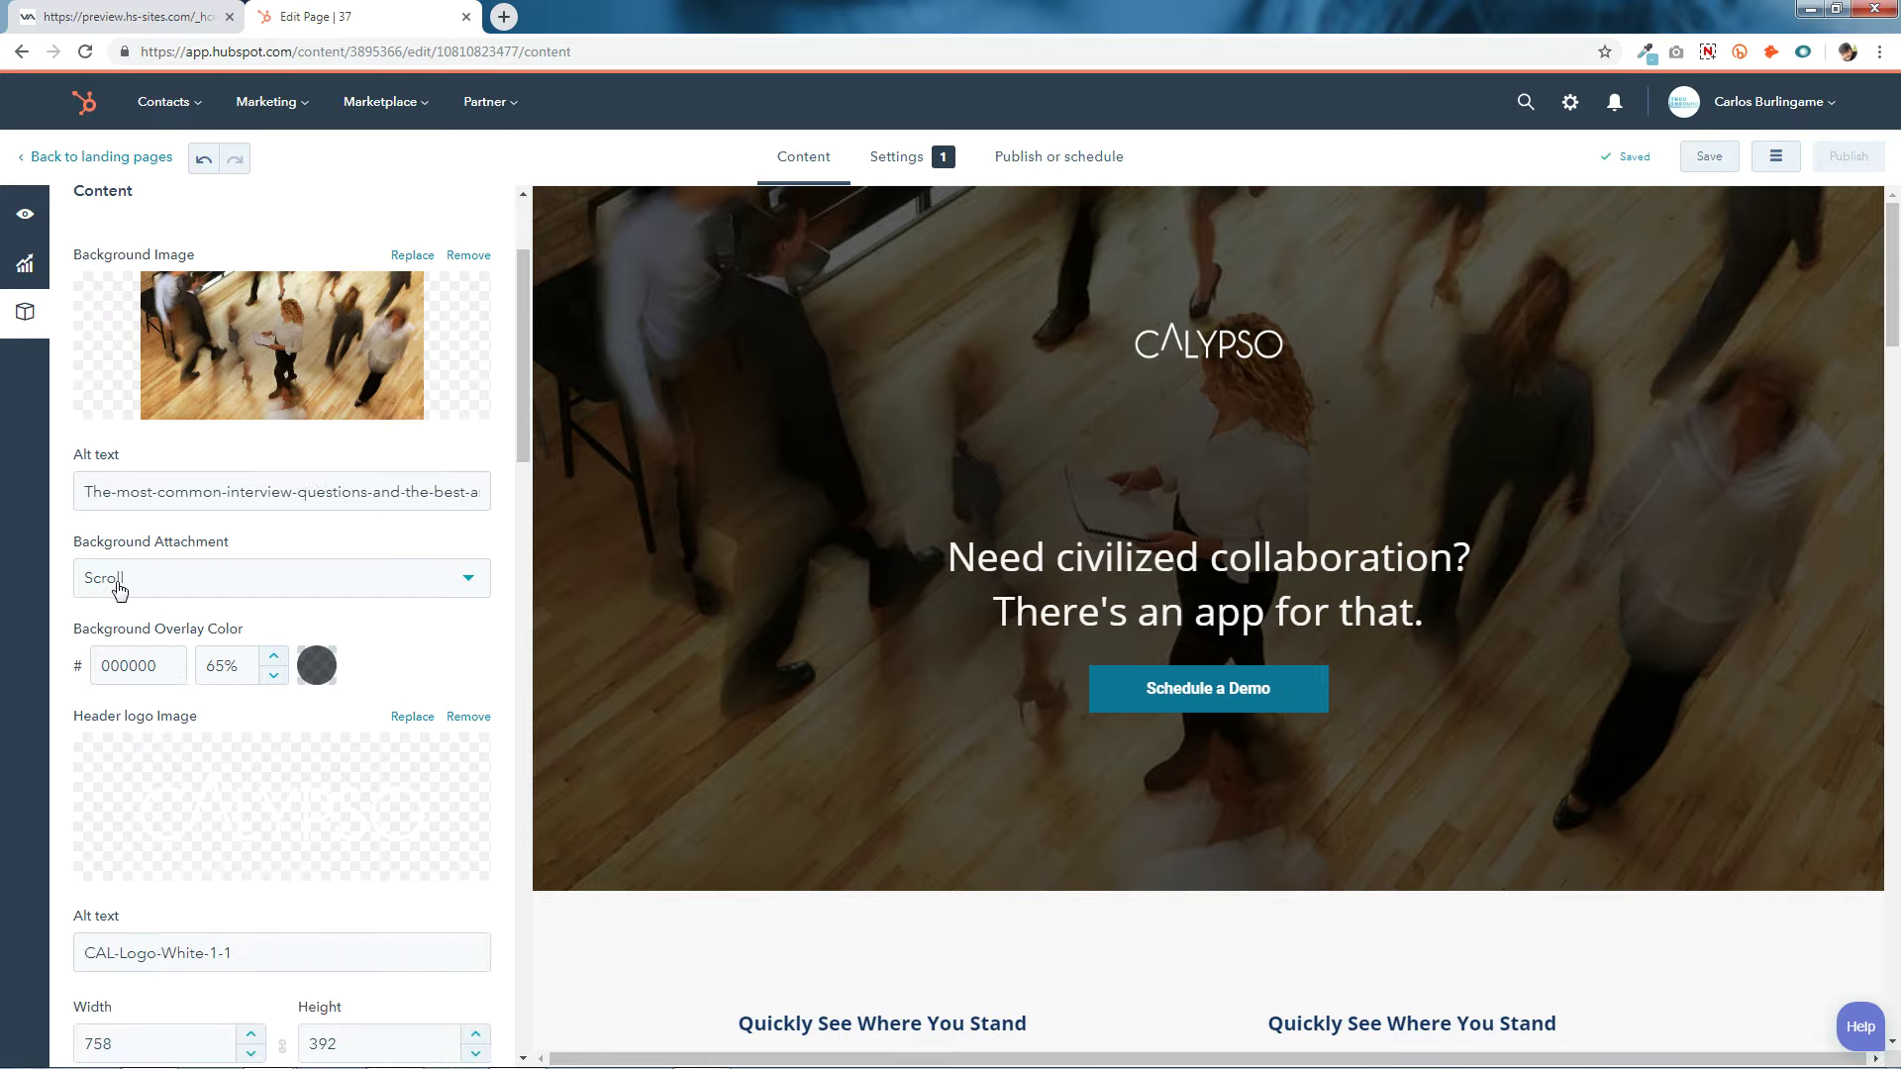
{"action": "scroll", "coordinate": [119, 589], "scroll_direction": "down", "scroll_amount": 2}
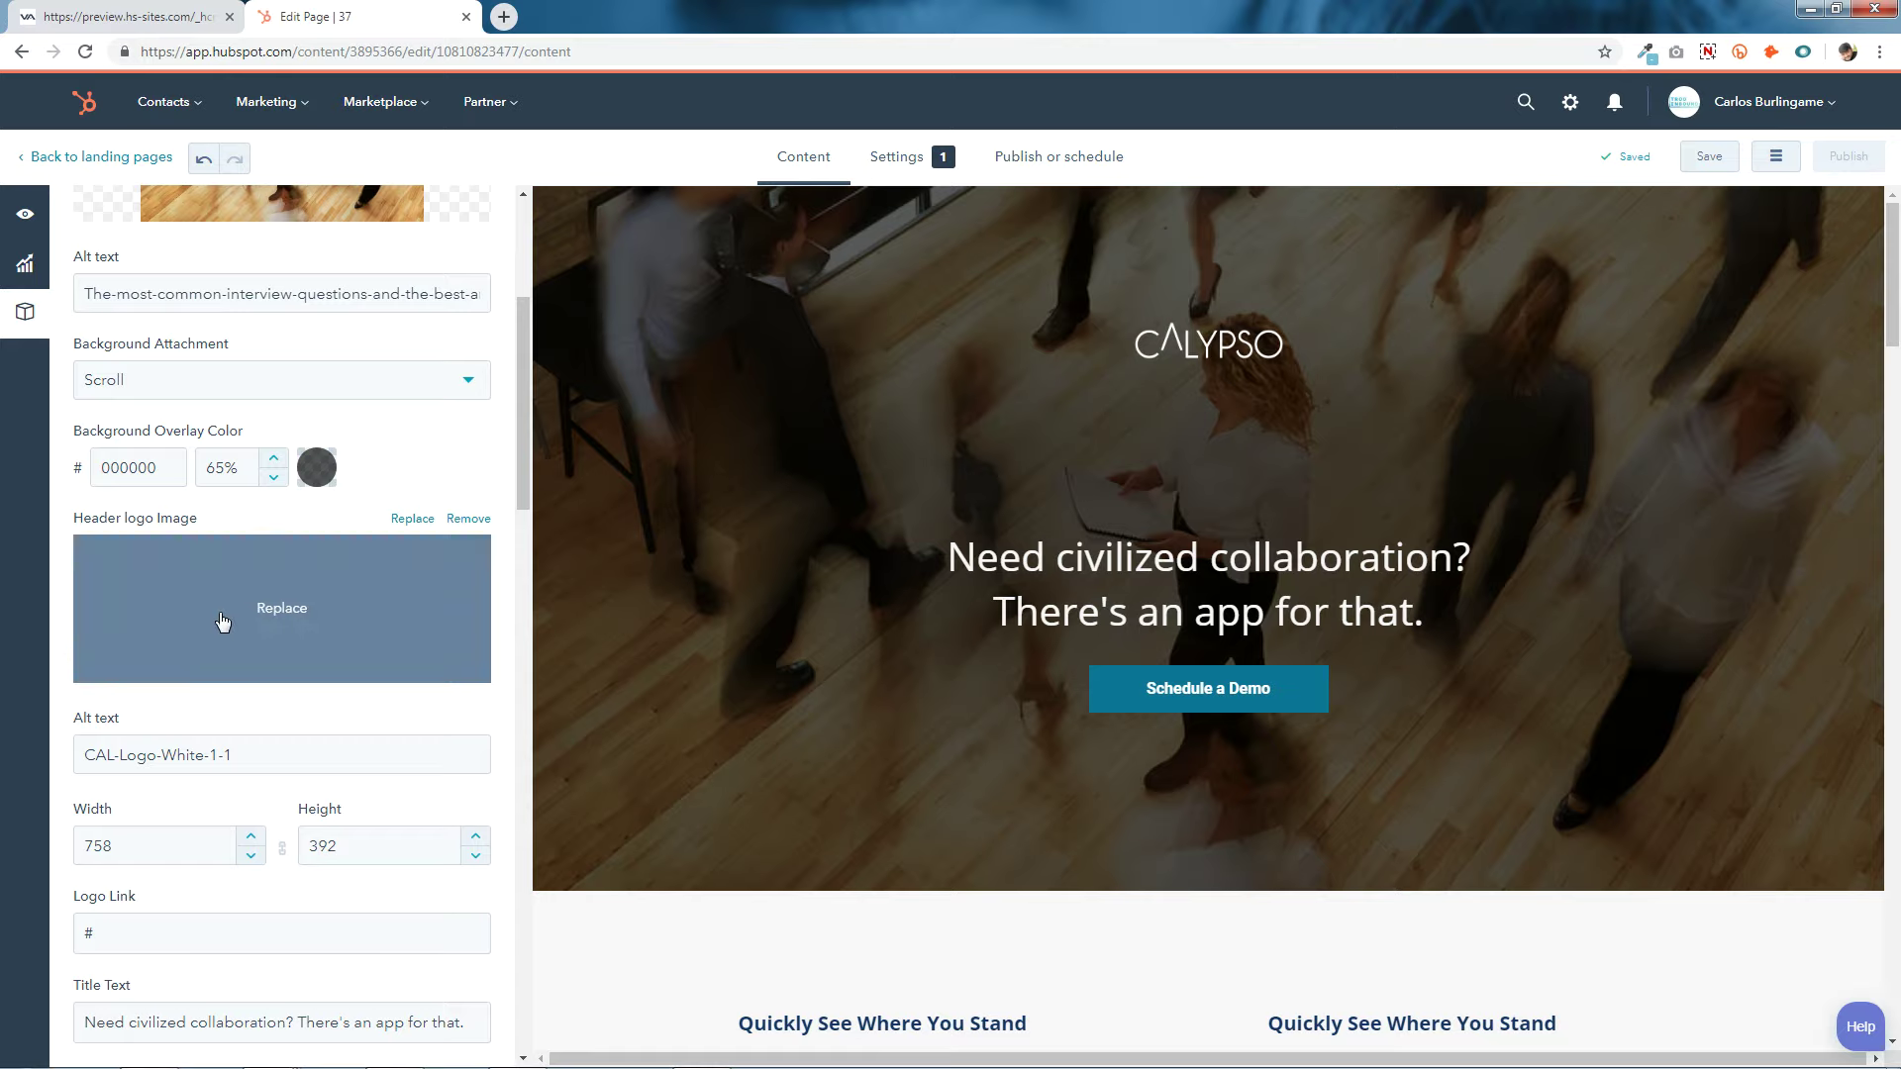
{"action": "scroll", "coordinate": [258, 614], "scroll_direction": "down", "scroll_amount": 7}
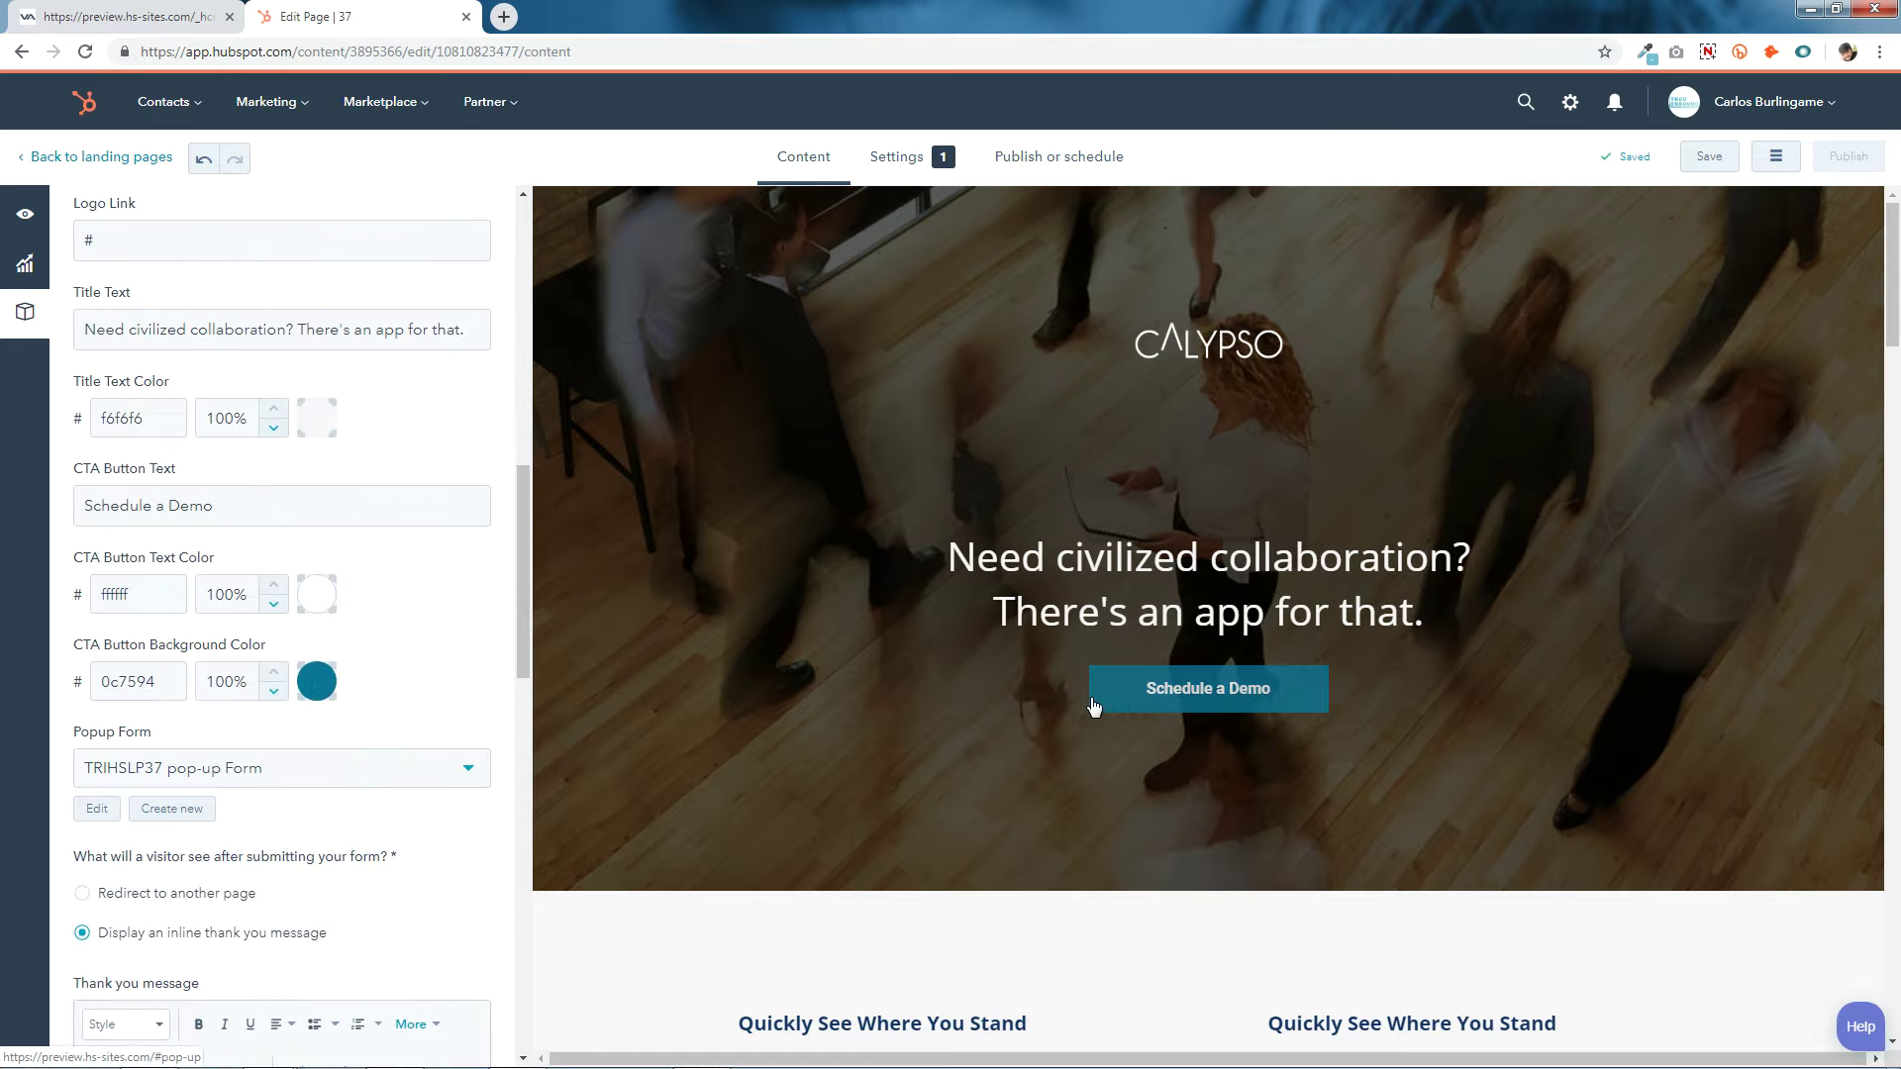
Examine the Background Attachment option and how the hero background behaves with Scroll attachment as the page moves.
{"action": "scroll", "coordinate": [392, 606], "scroll_direction": "up", "scroll_amount": 4}
{"action": "scroll", "coordinate": [392, 606], "scroll_direction": "up", "scroll_amount": 5}
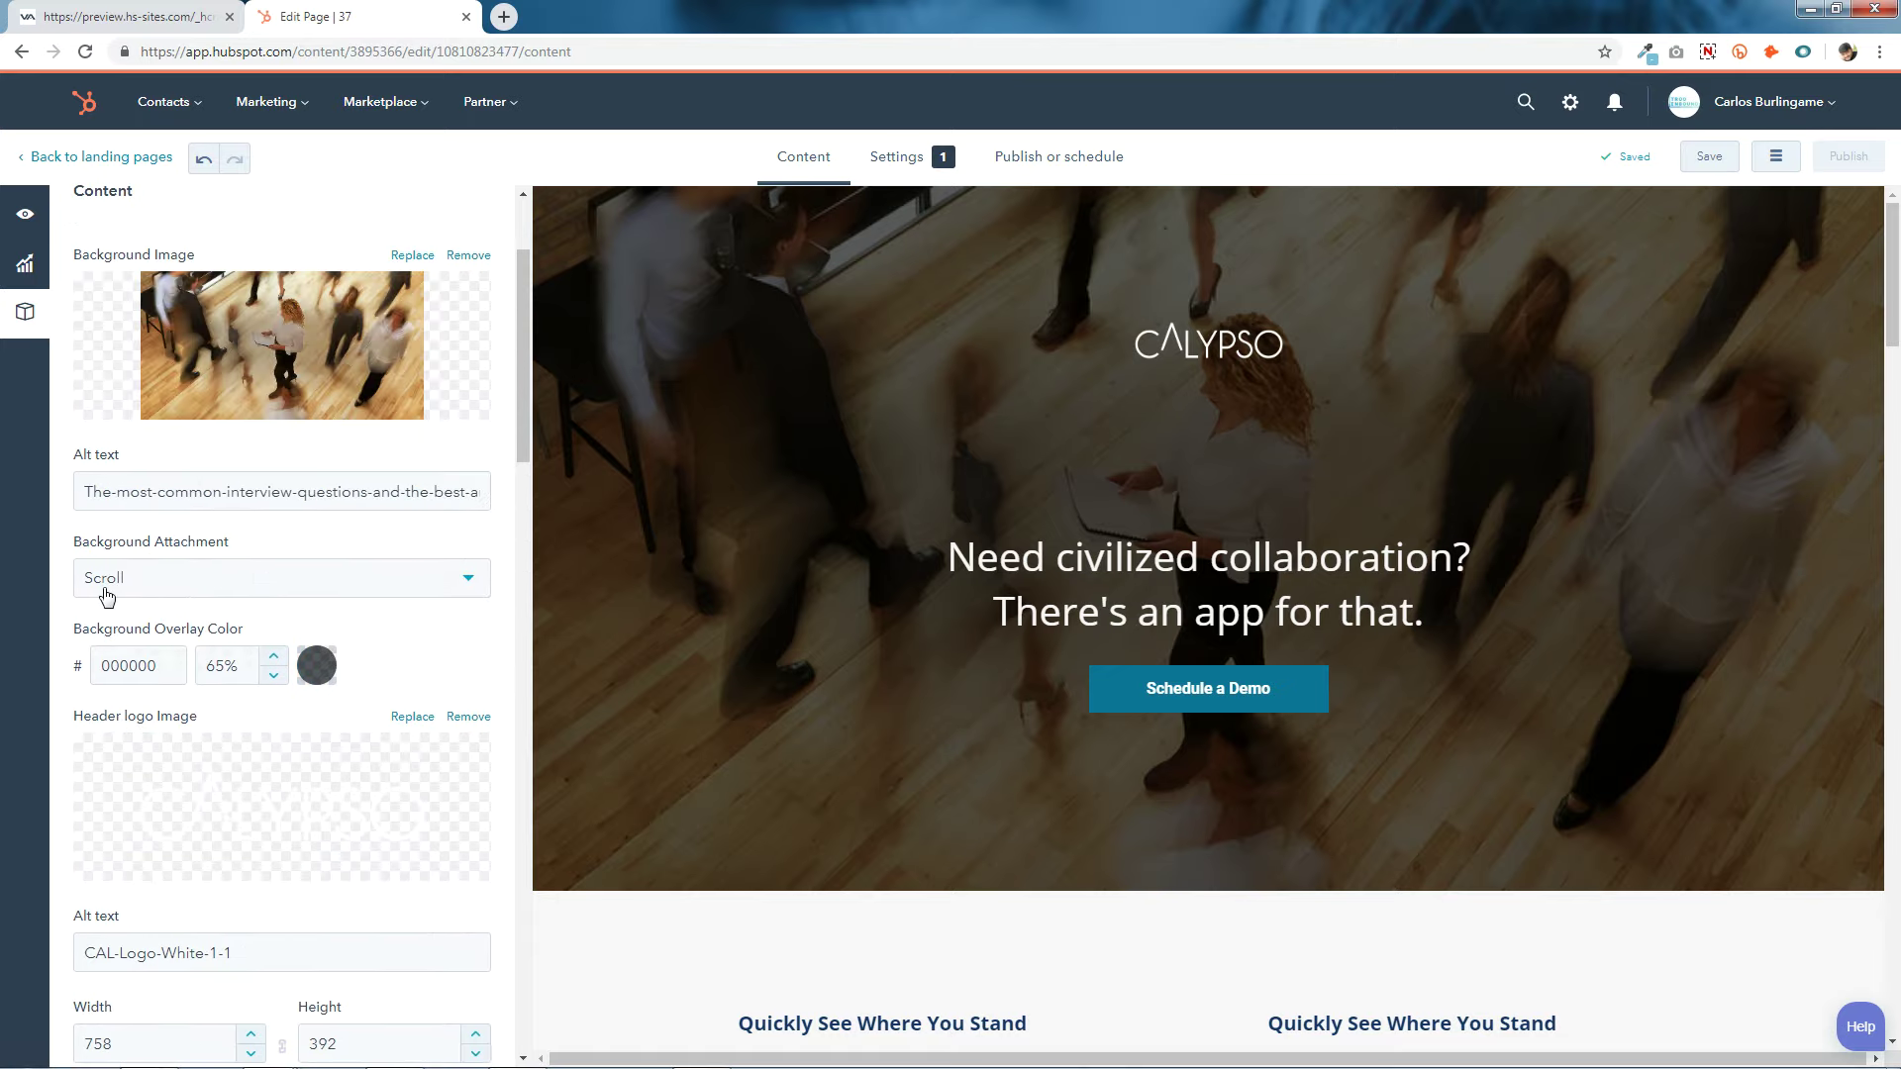
{"action": "scroll", "coordinate": [748, 641], "scroll_direction": "down", "scroll_amount": 2}
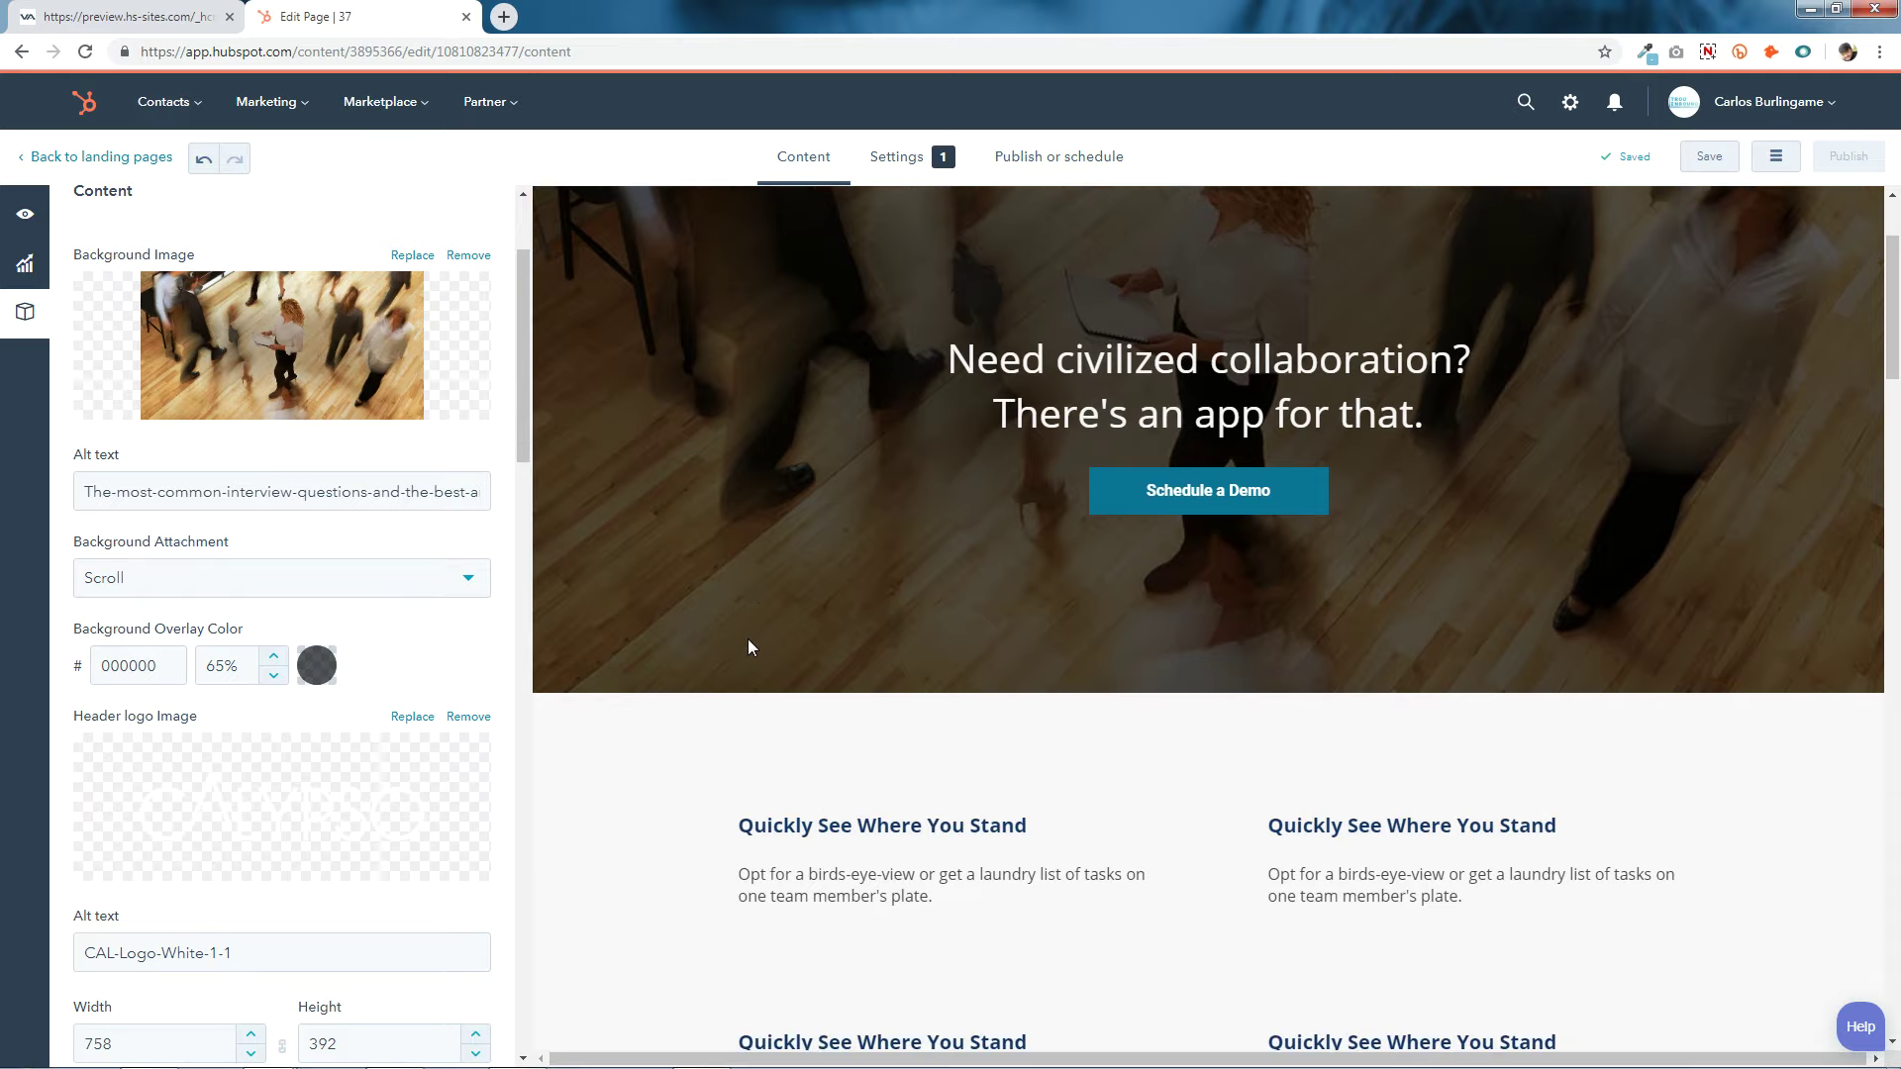
{"action": "scroll", "coordinate": [749, 641], "scroll_direction": "up", "scroll_amount": 2}
{"action": "scroll", "coordinate": [749, 641], "scroll_direction": "down", "scroll_amount": 5}
{"action": "scroll", "coordinate": [748, 641], "scroll_direction": "up", "scroll_amount": 5}
{"action": "scroll", "coordinate": [747, 647], "scroll_direction": "down", "scroll_amount": 5}
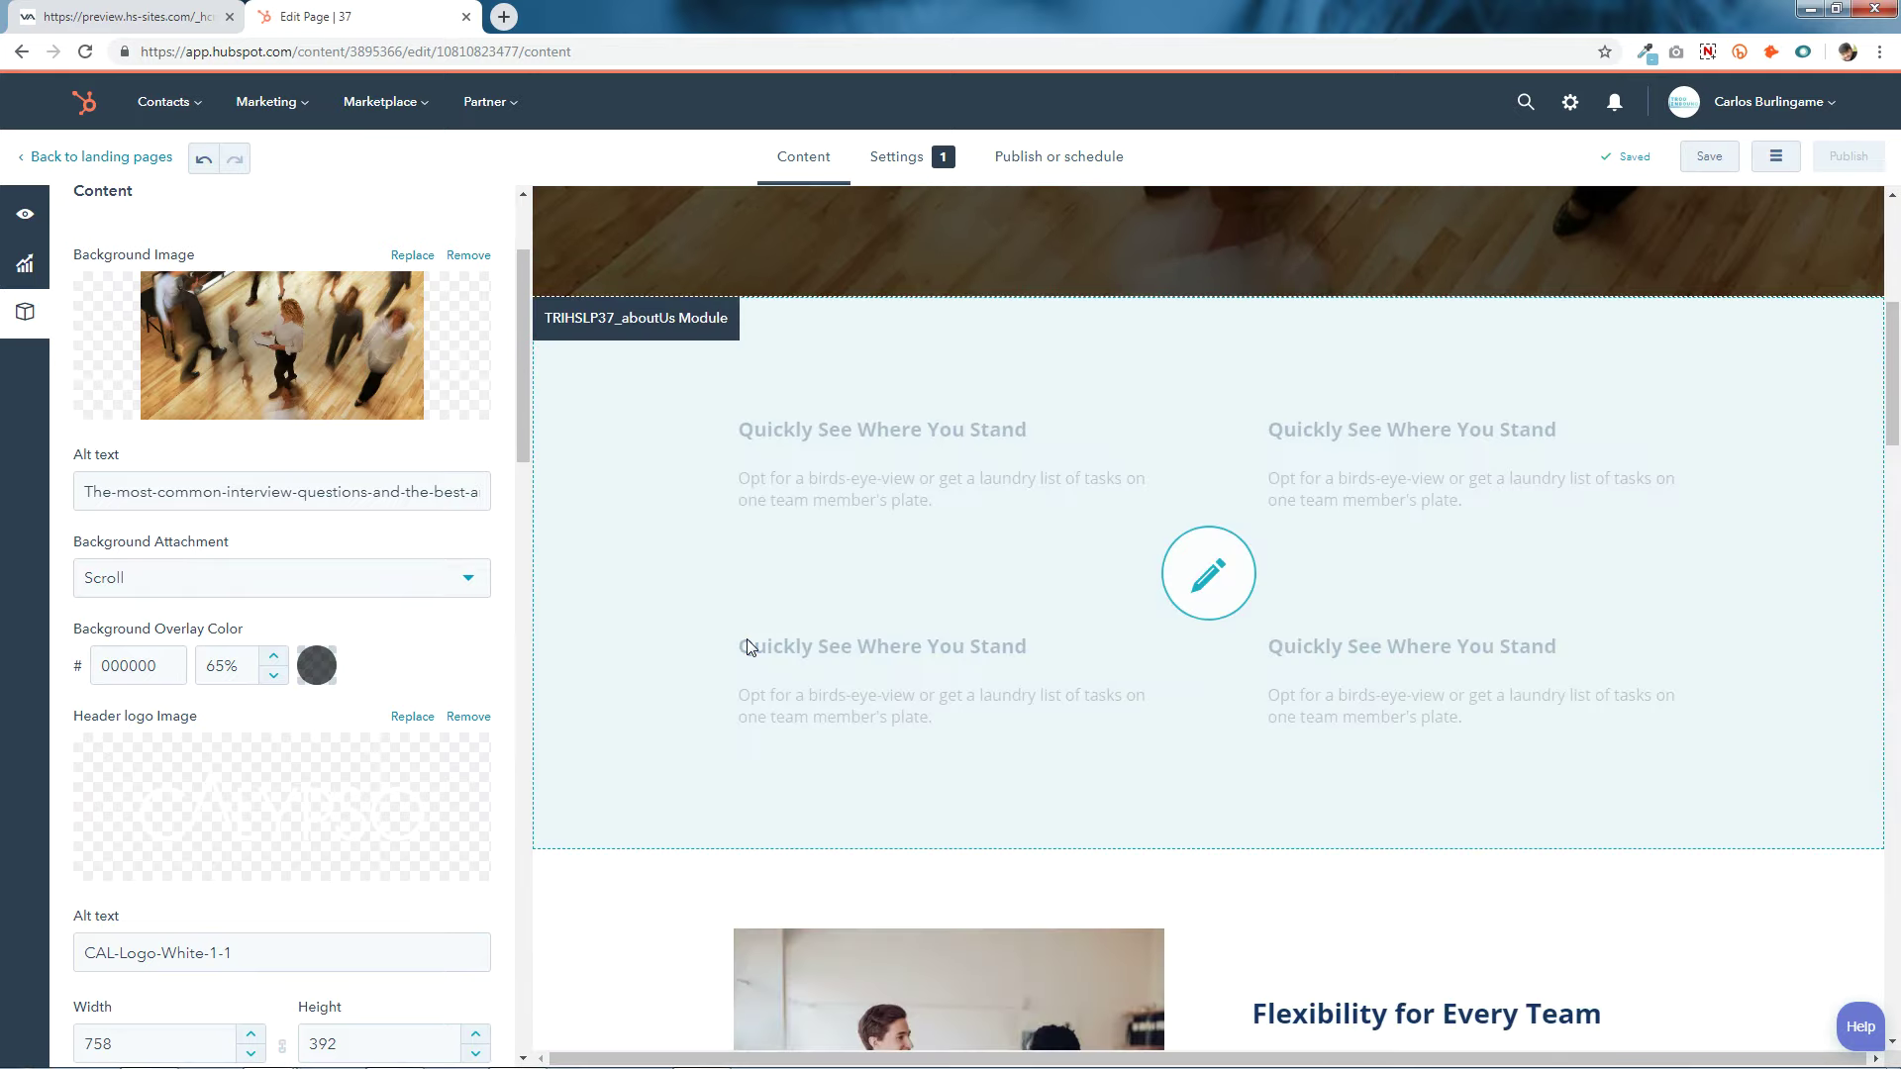
{"action": "scroll", "coordinate": [747, 648], "scroll_direction": "up", "scroll_amount": 5}
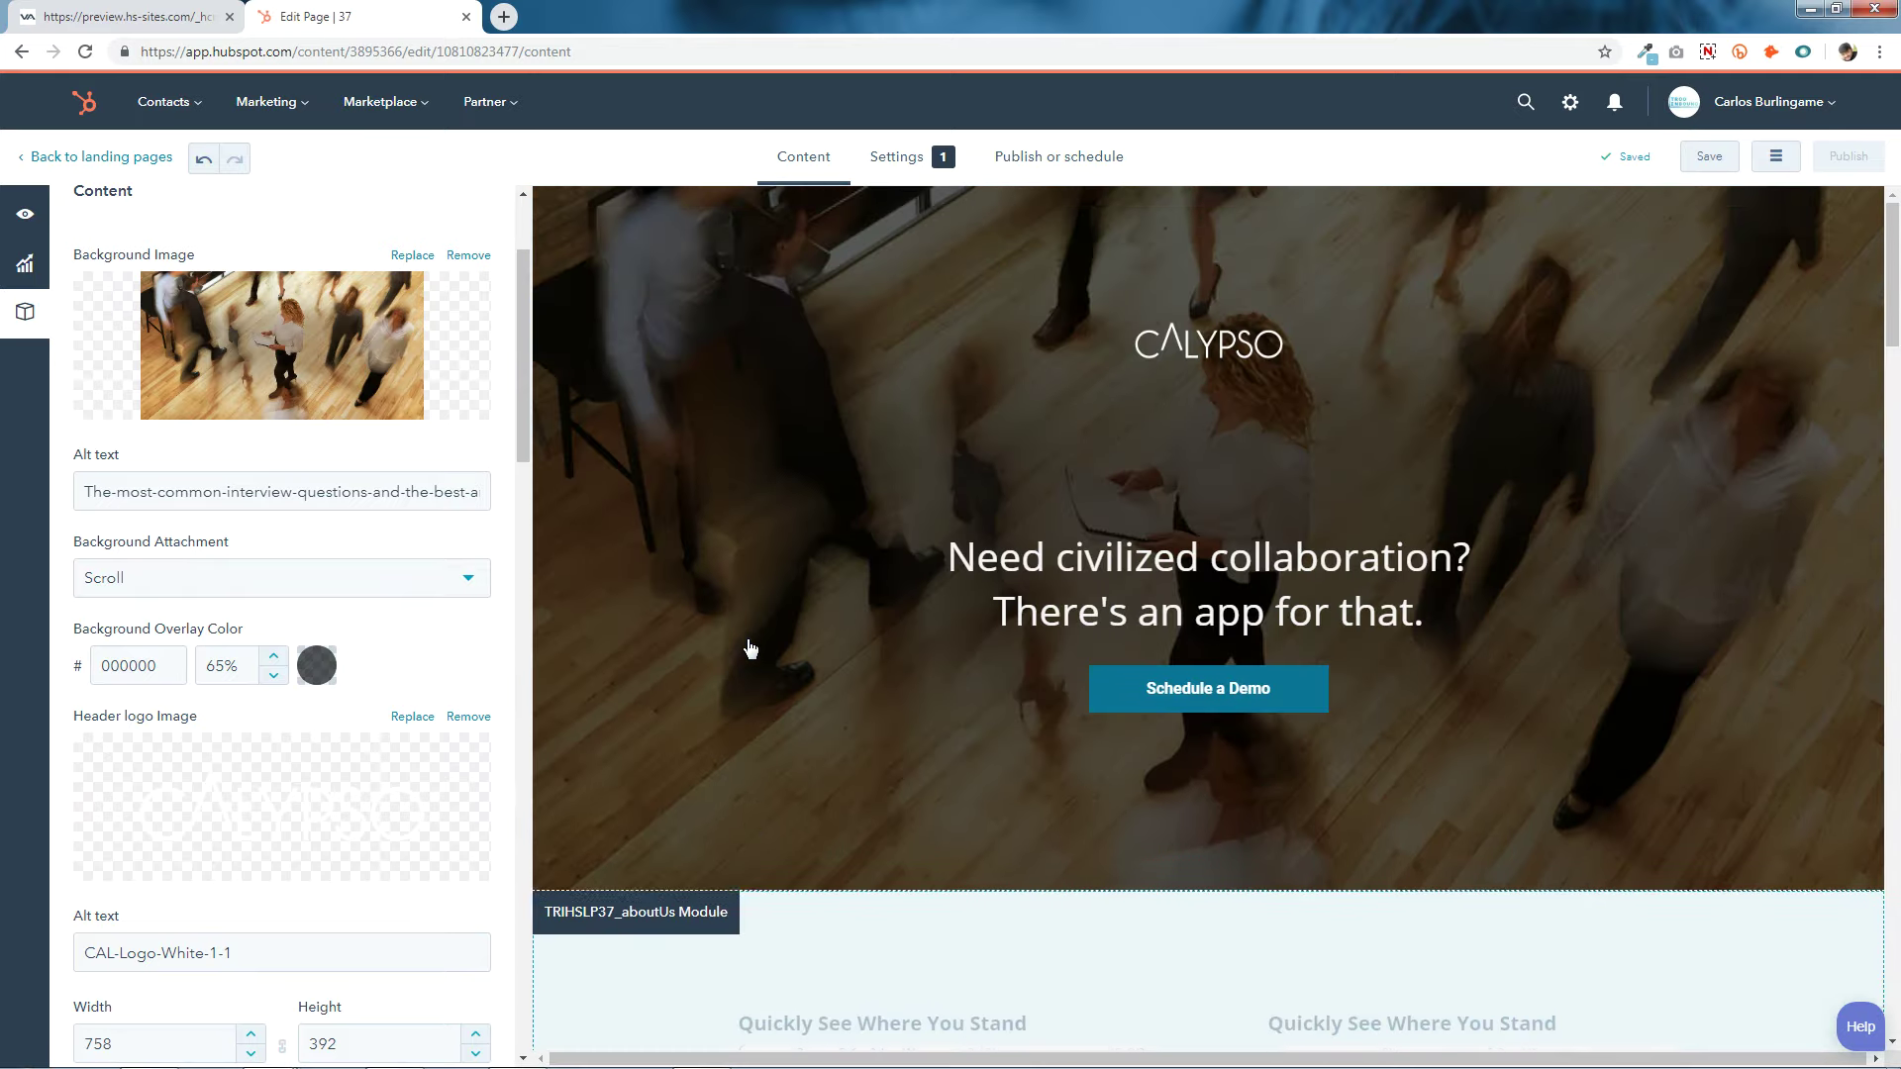
Set the hero module's Background Attachment to Fixed, save the module and return to the module list.
{"action": "left_click", "coordinate": [180, 586]}
{"action": "left_click", "coordinate": [119, 675]}
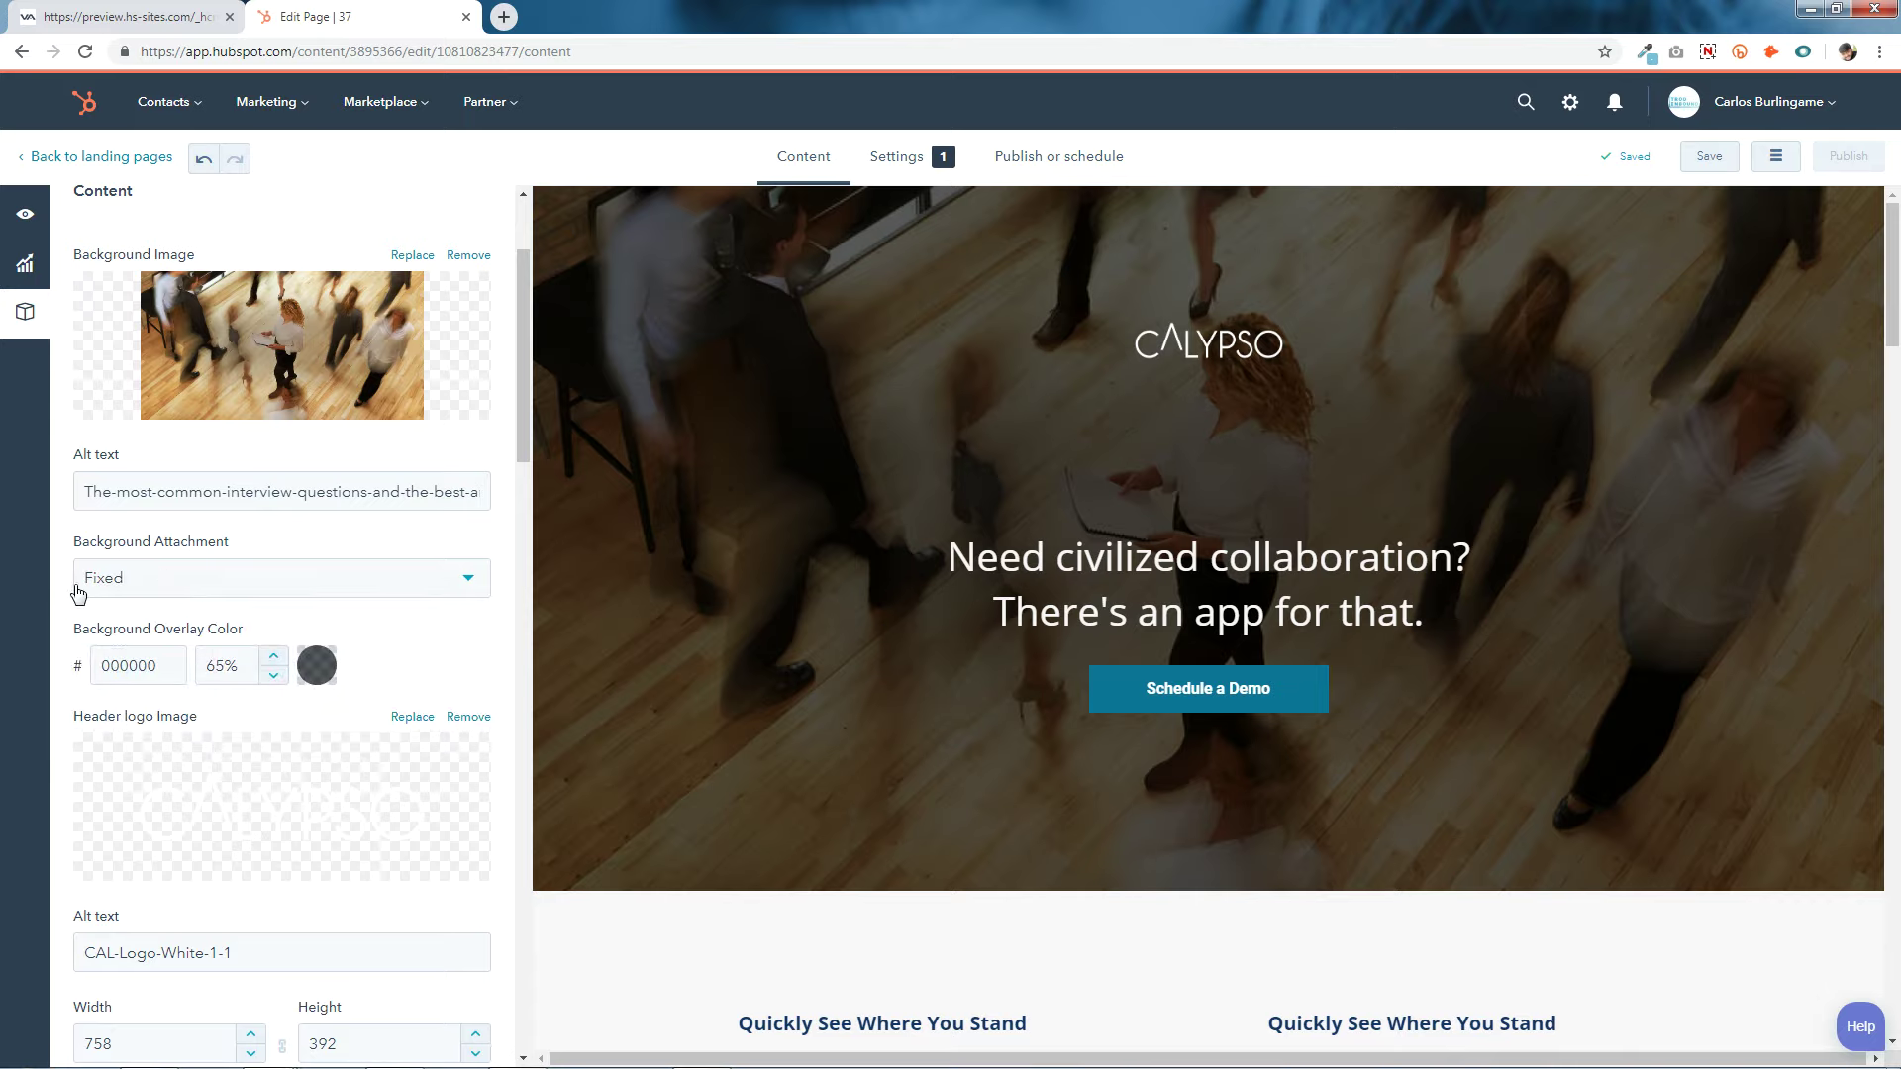
{"action": "scroll", "coordinate": [403, 650], "scroll_direction": "down", "scroll_amount": 15}
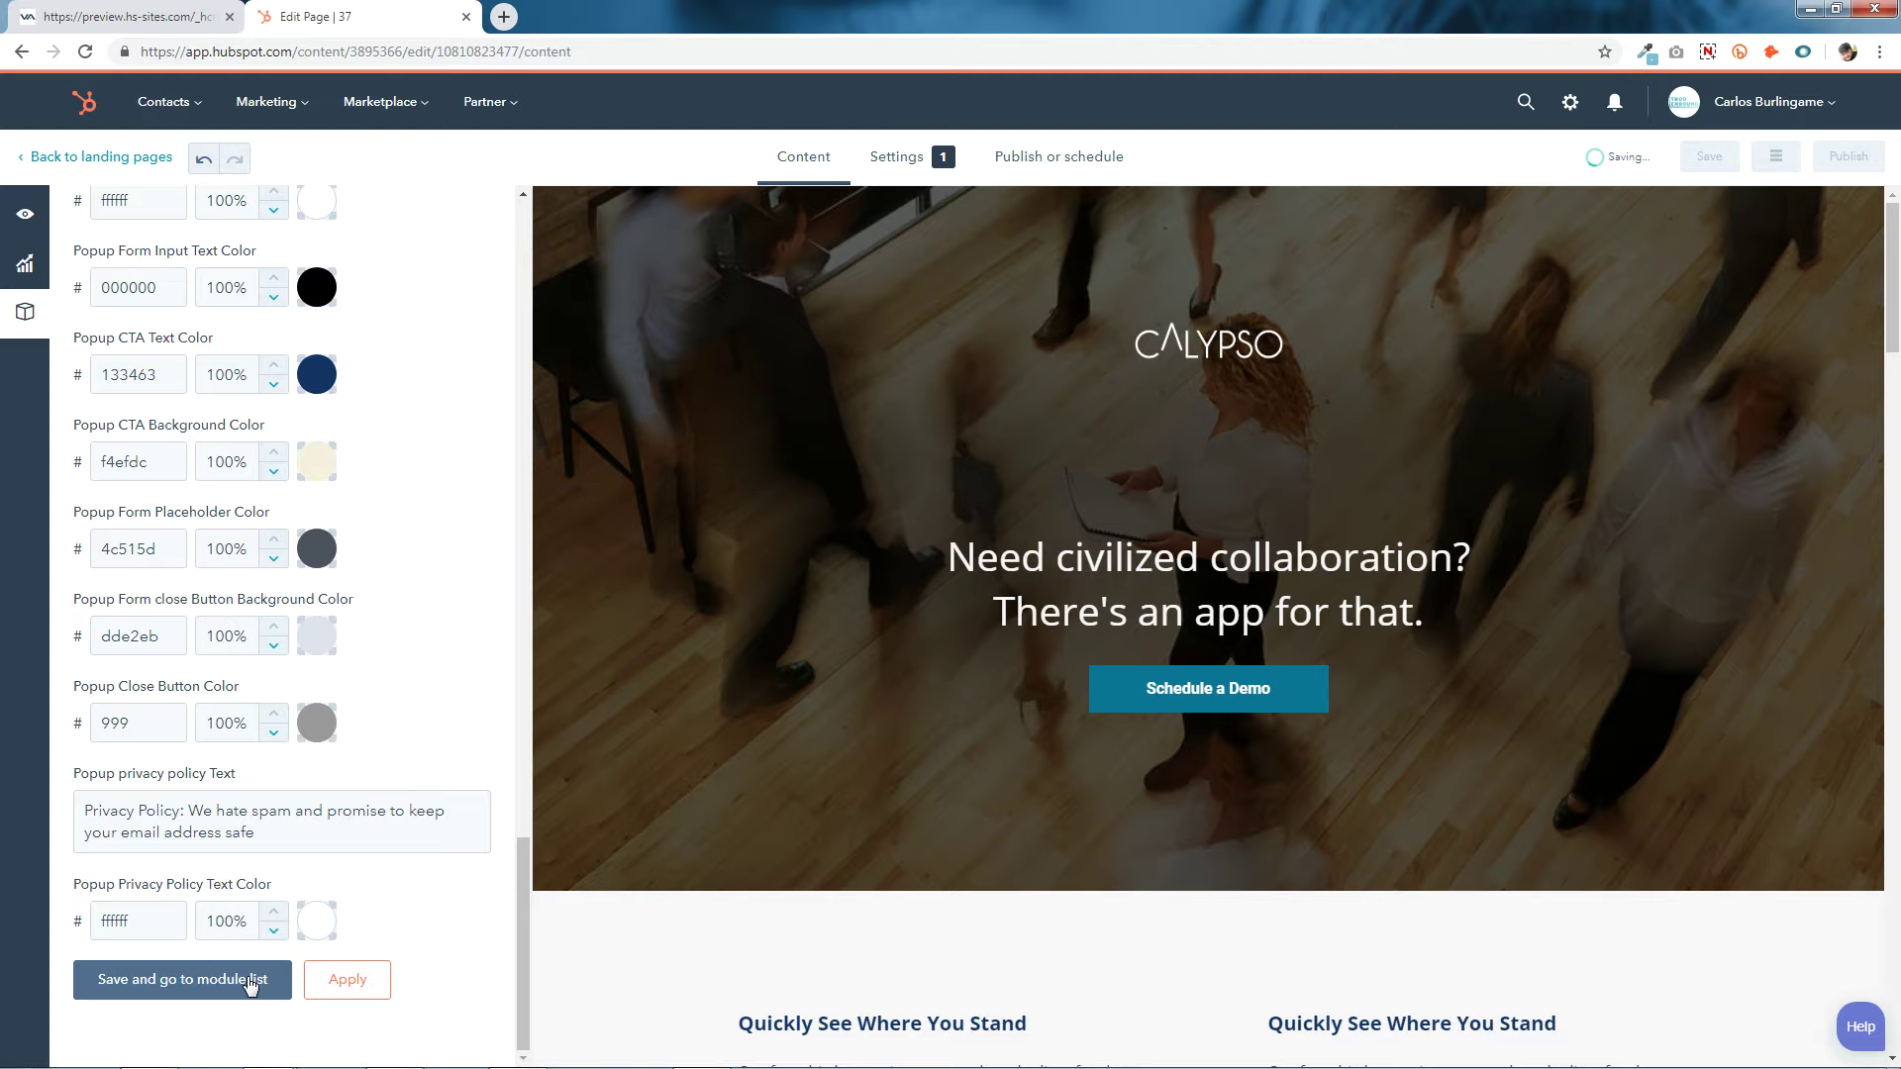
{"action": "left_click", "coordinate": [254, 981]}
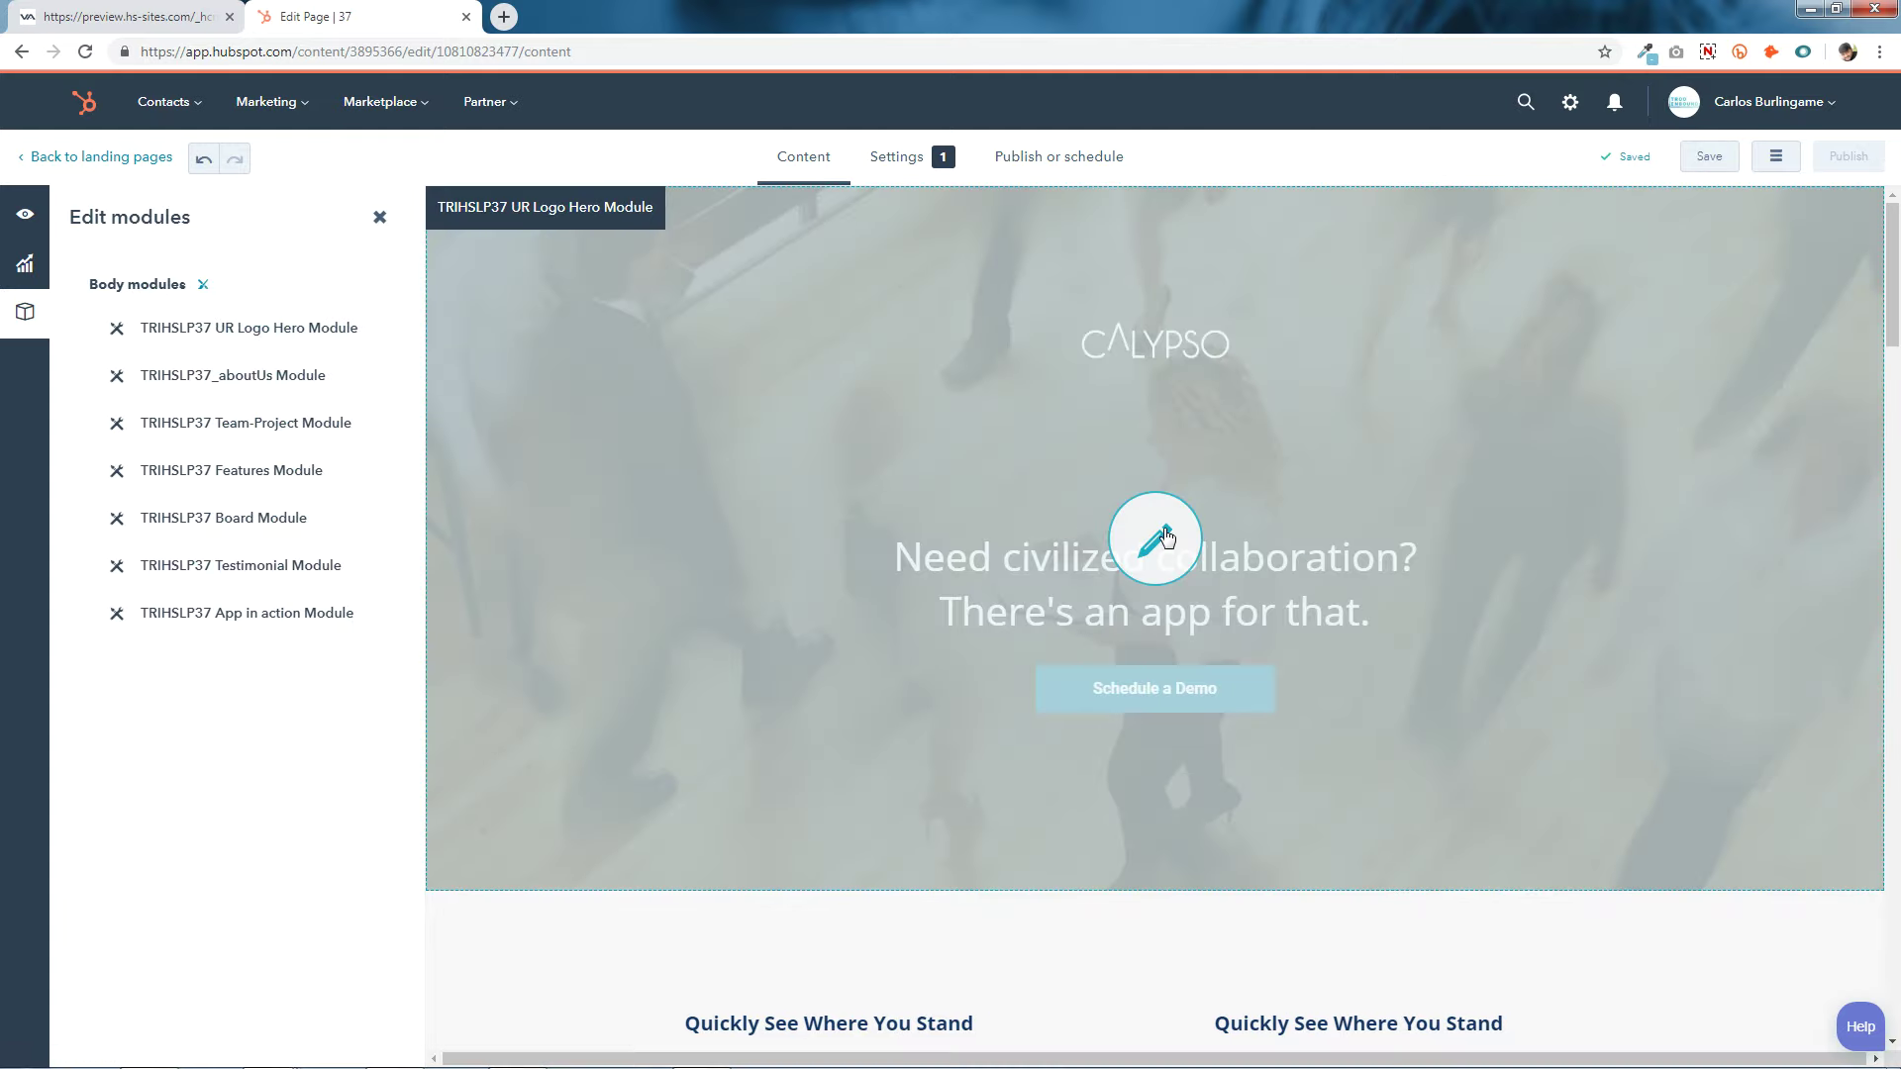
Reopen the hero module and examine how its background behaves with Fixed attachment as the page moves.
{"action": "left_click", "coordinate": [1164, 538]}
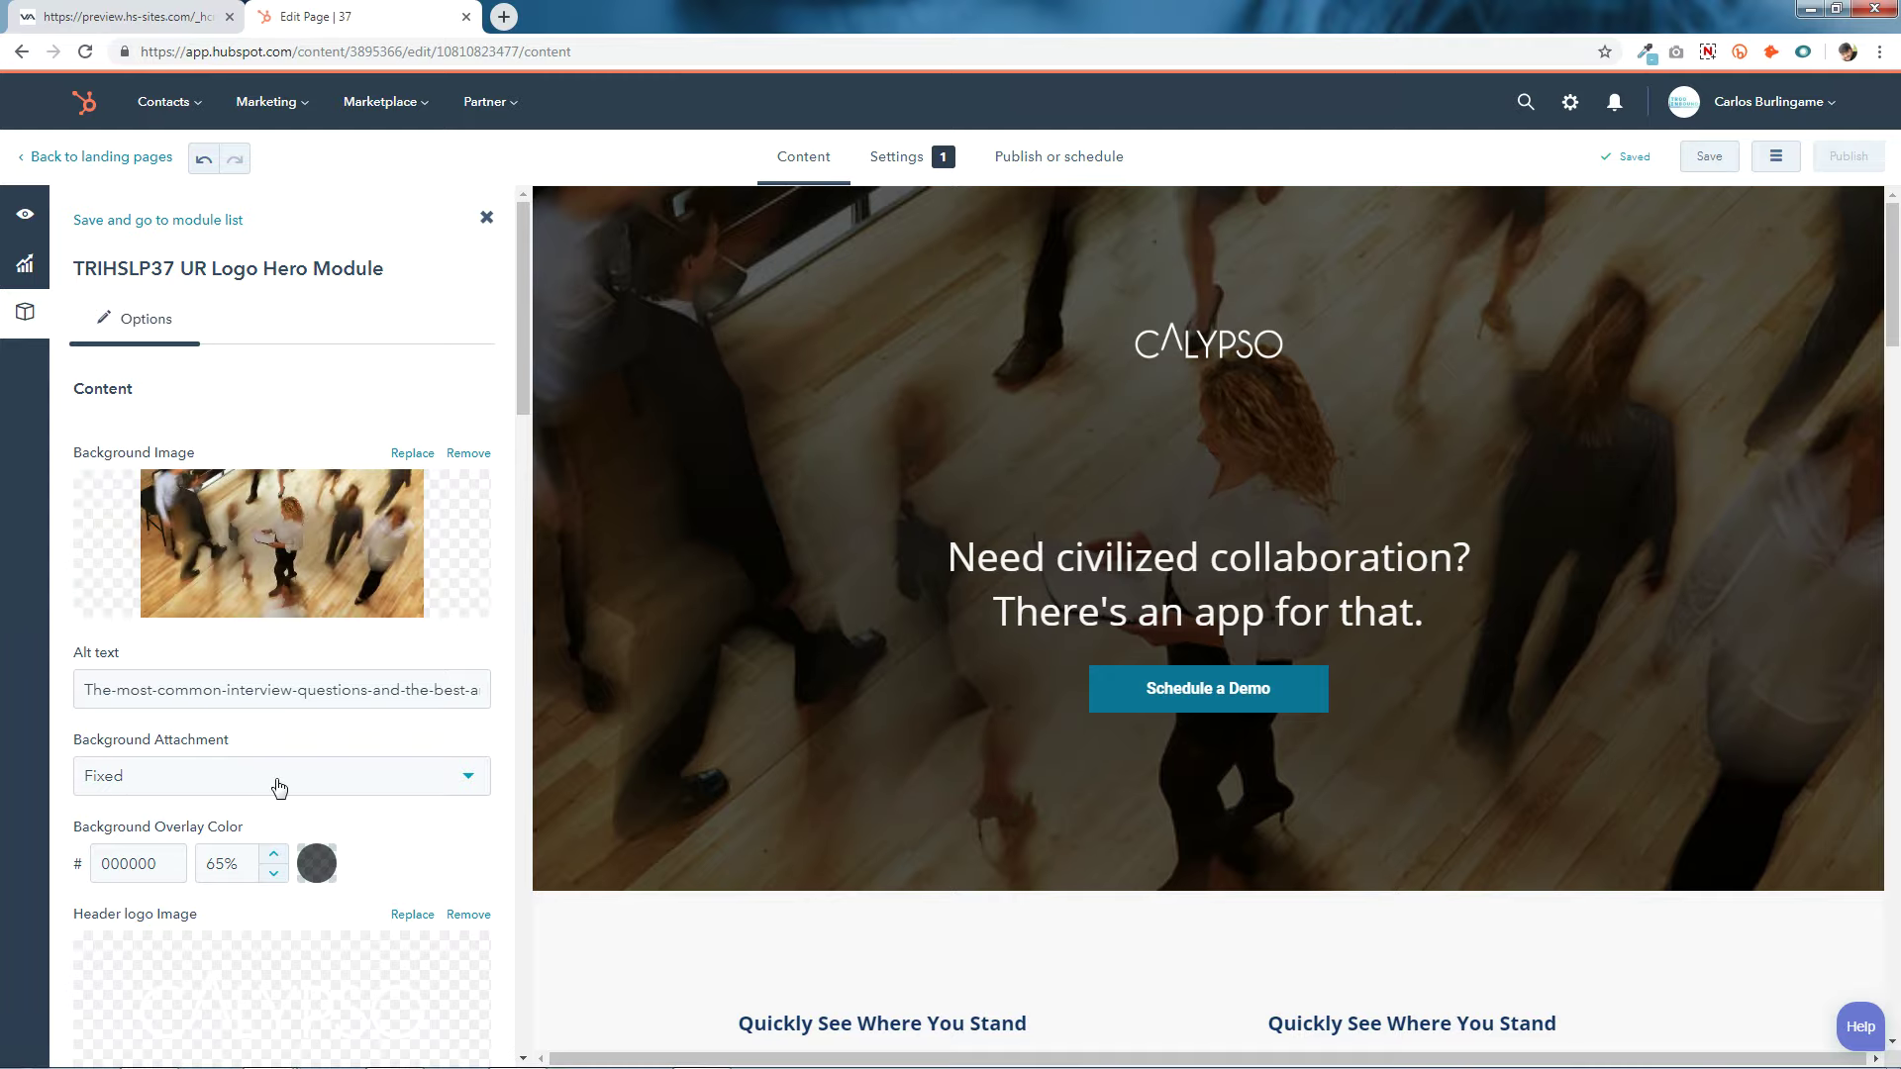
{"action": "scroll", "coordinate": [736, 804], "scroll_direction": "down", "scroll_amount": 5}
{"action": "scroll", "coordinate": [737, 804], "scroll_direction": "up", "scroll_amount": 4}
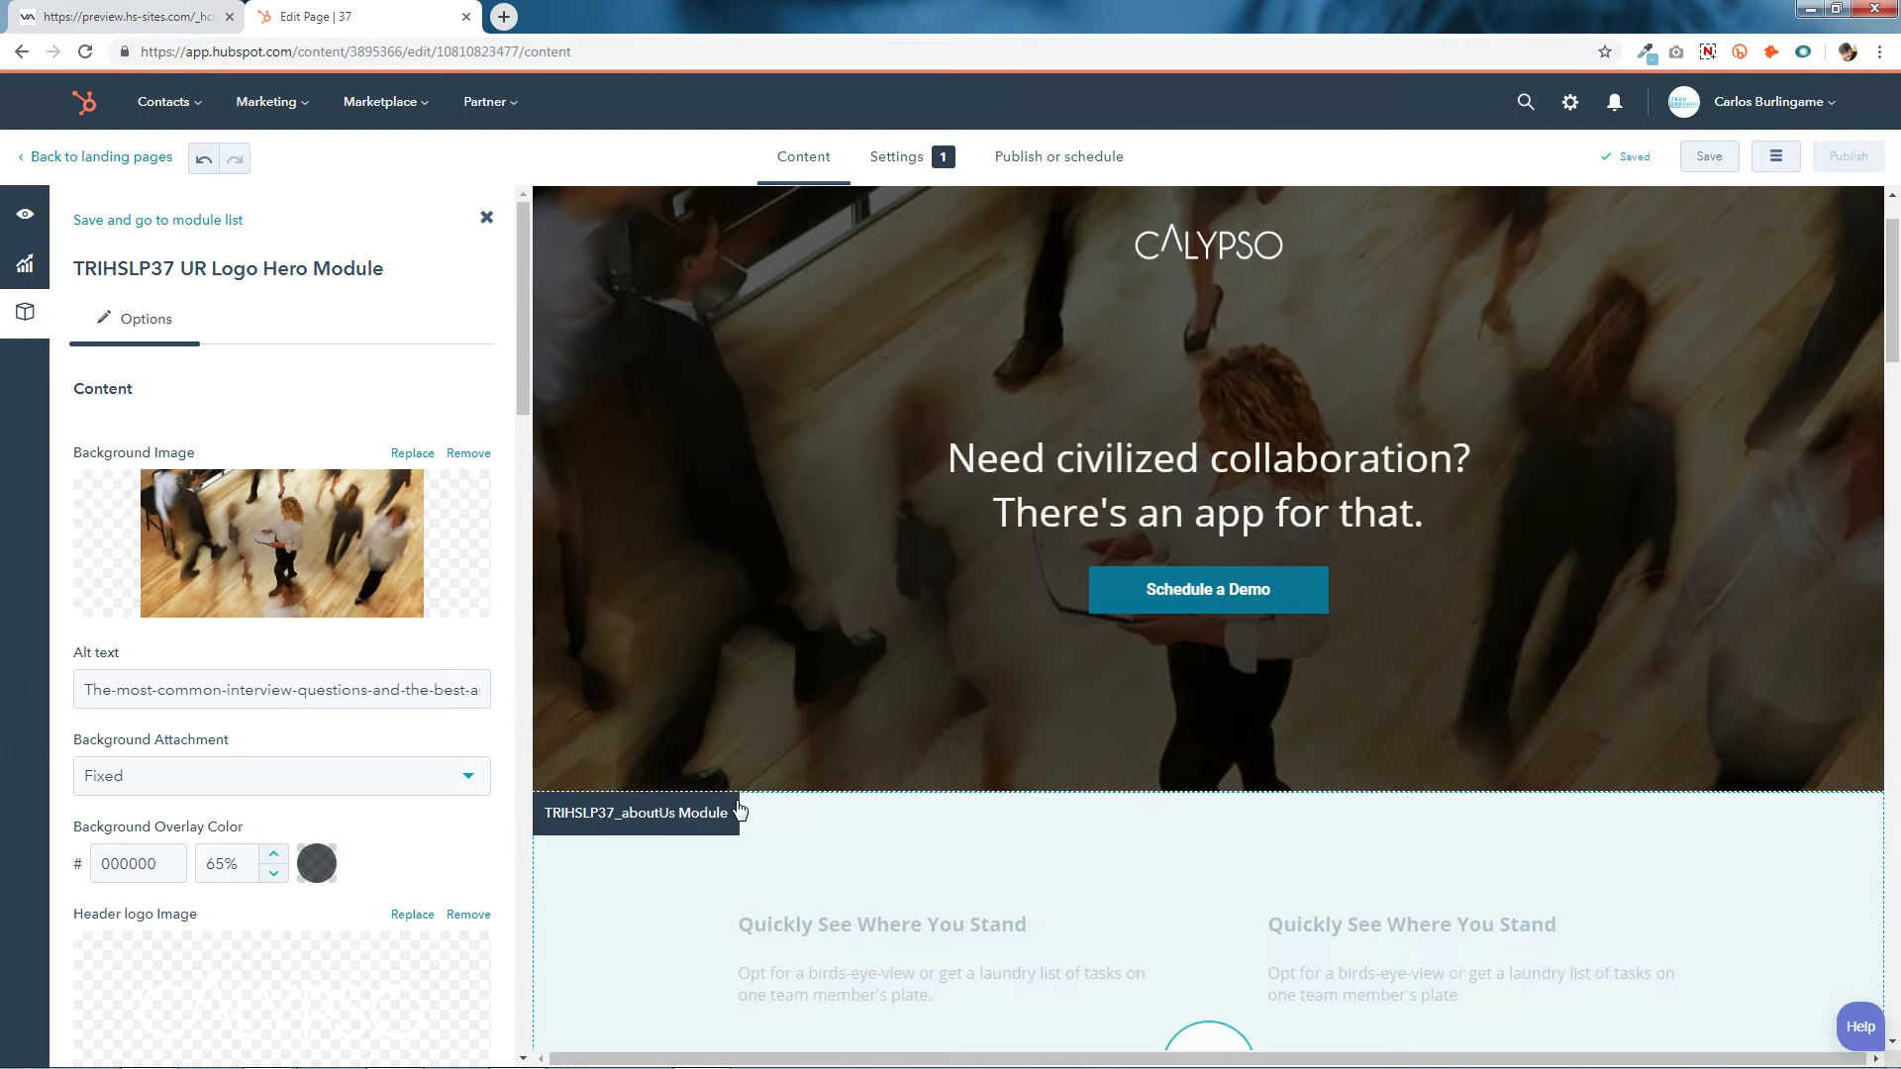
{"action": "scroll", "coordinate": [739, 810], "scroll_direction": "down", "scroll_amount": 4}
{"action": "scroll", "coordinate": [739, 809], "scroll_direction": "down", "scroll_amount": 3}
{"action": "scroll", "coordinate": [739, 810], "scroll_direction": "up", "scroll_amount": 7}
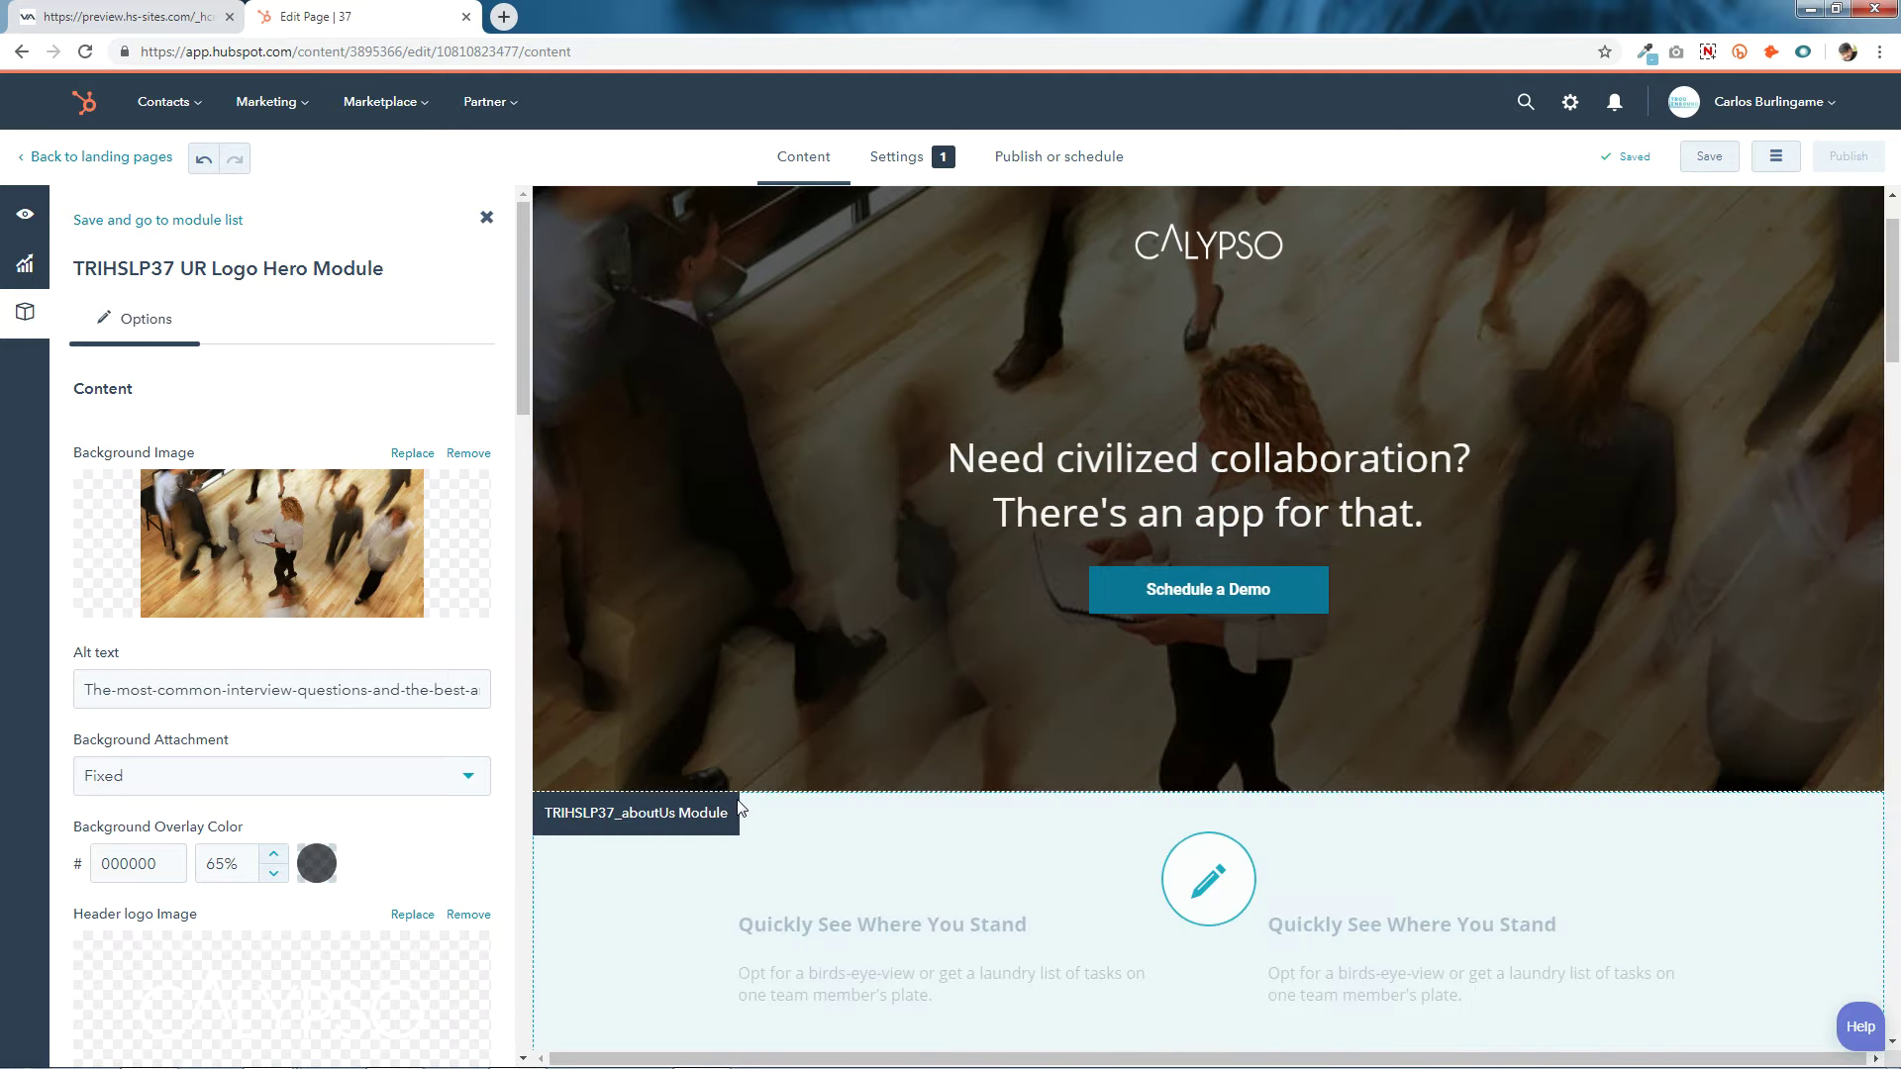
{"action": "scroll", "coordinate": [736, 804], "scroll_direction": "up", "scroll_amount": 1}
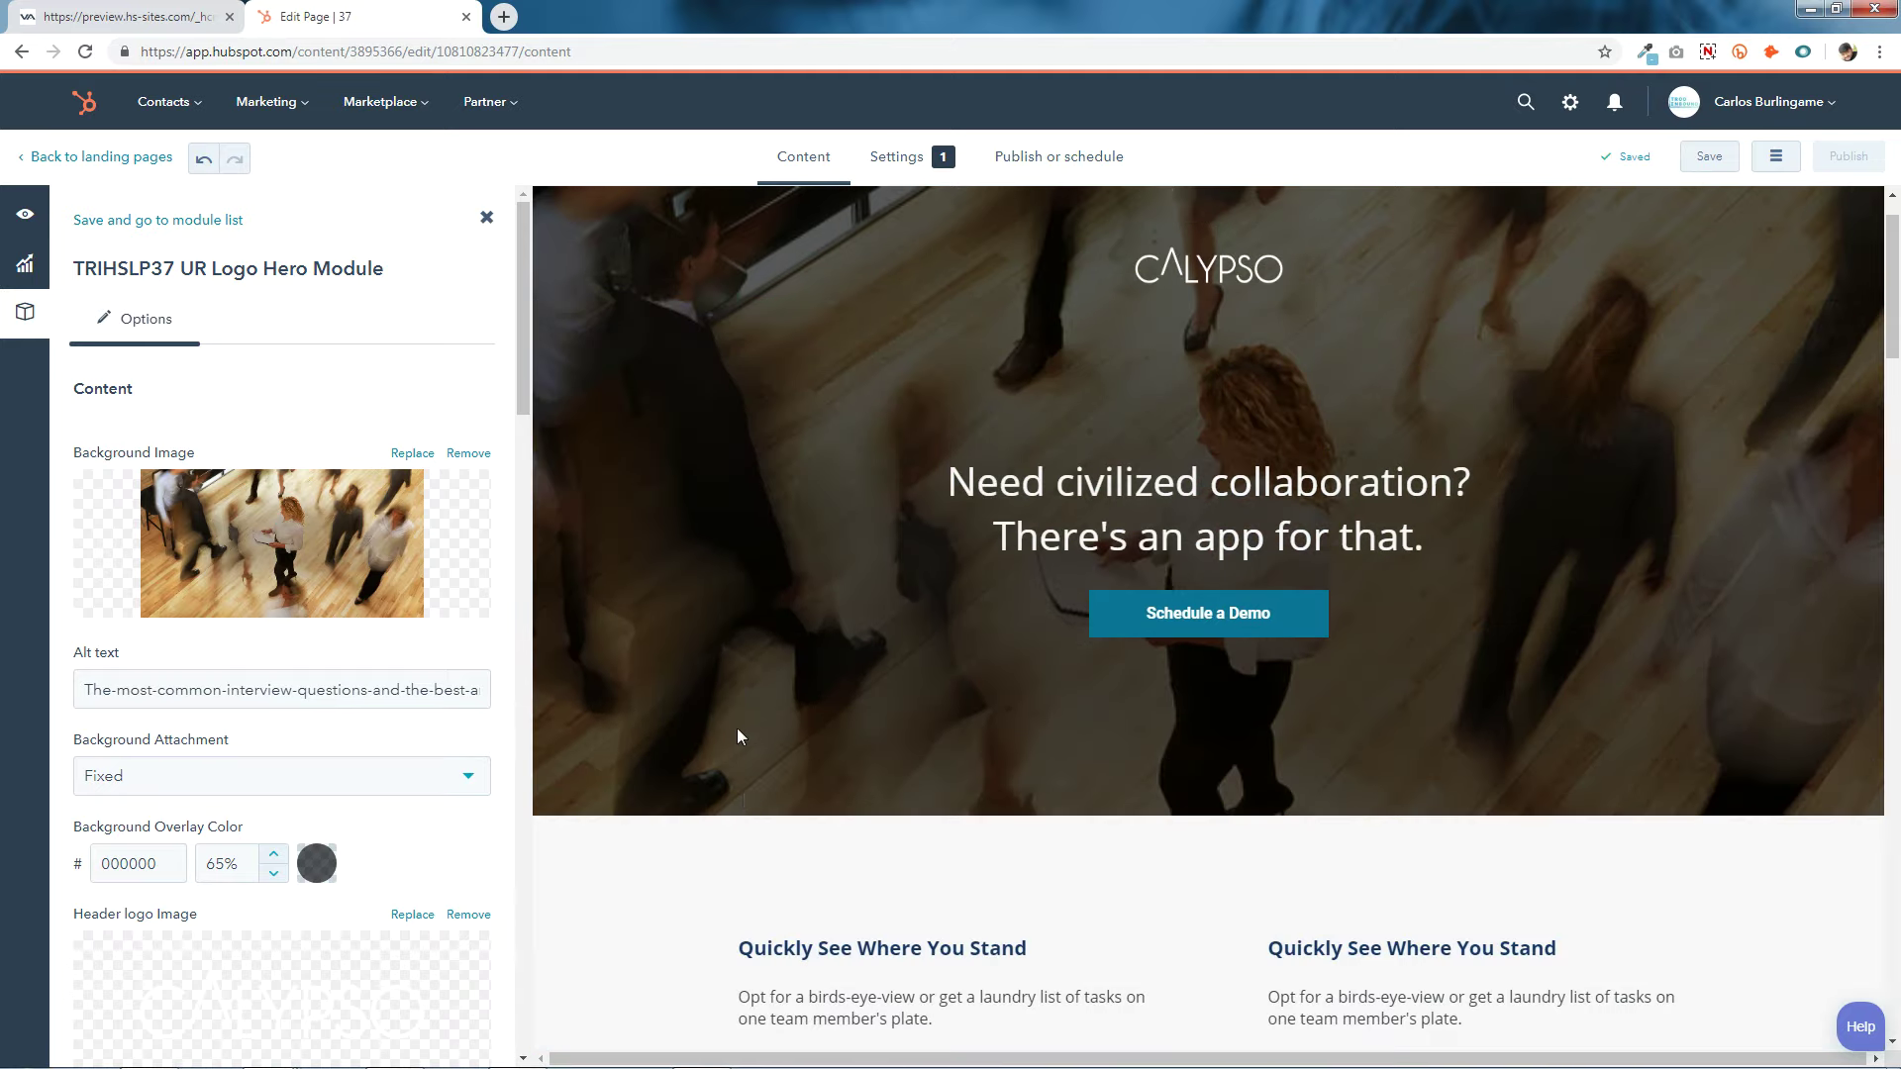
Set the hero's Background Attachment to Scroll and review the module's popup form and thank you message options.
{"action": "left_click", "coordinate": [137, 773]}
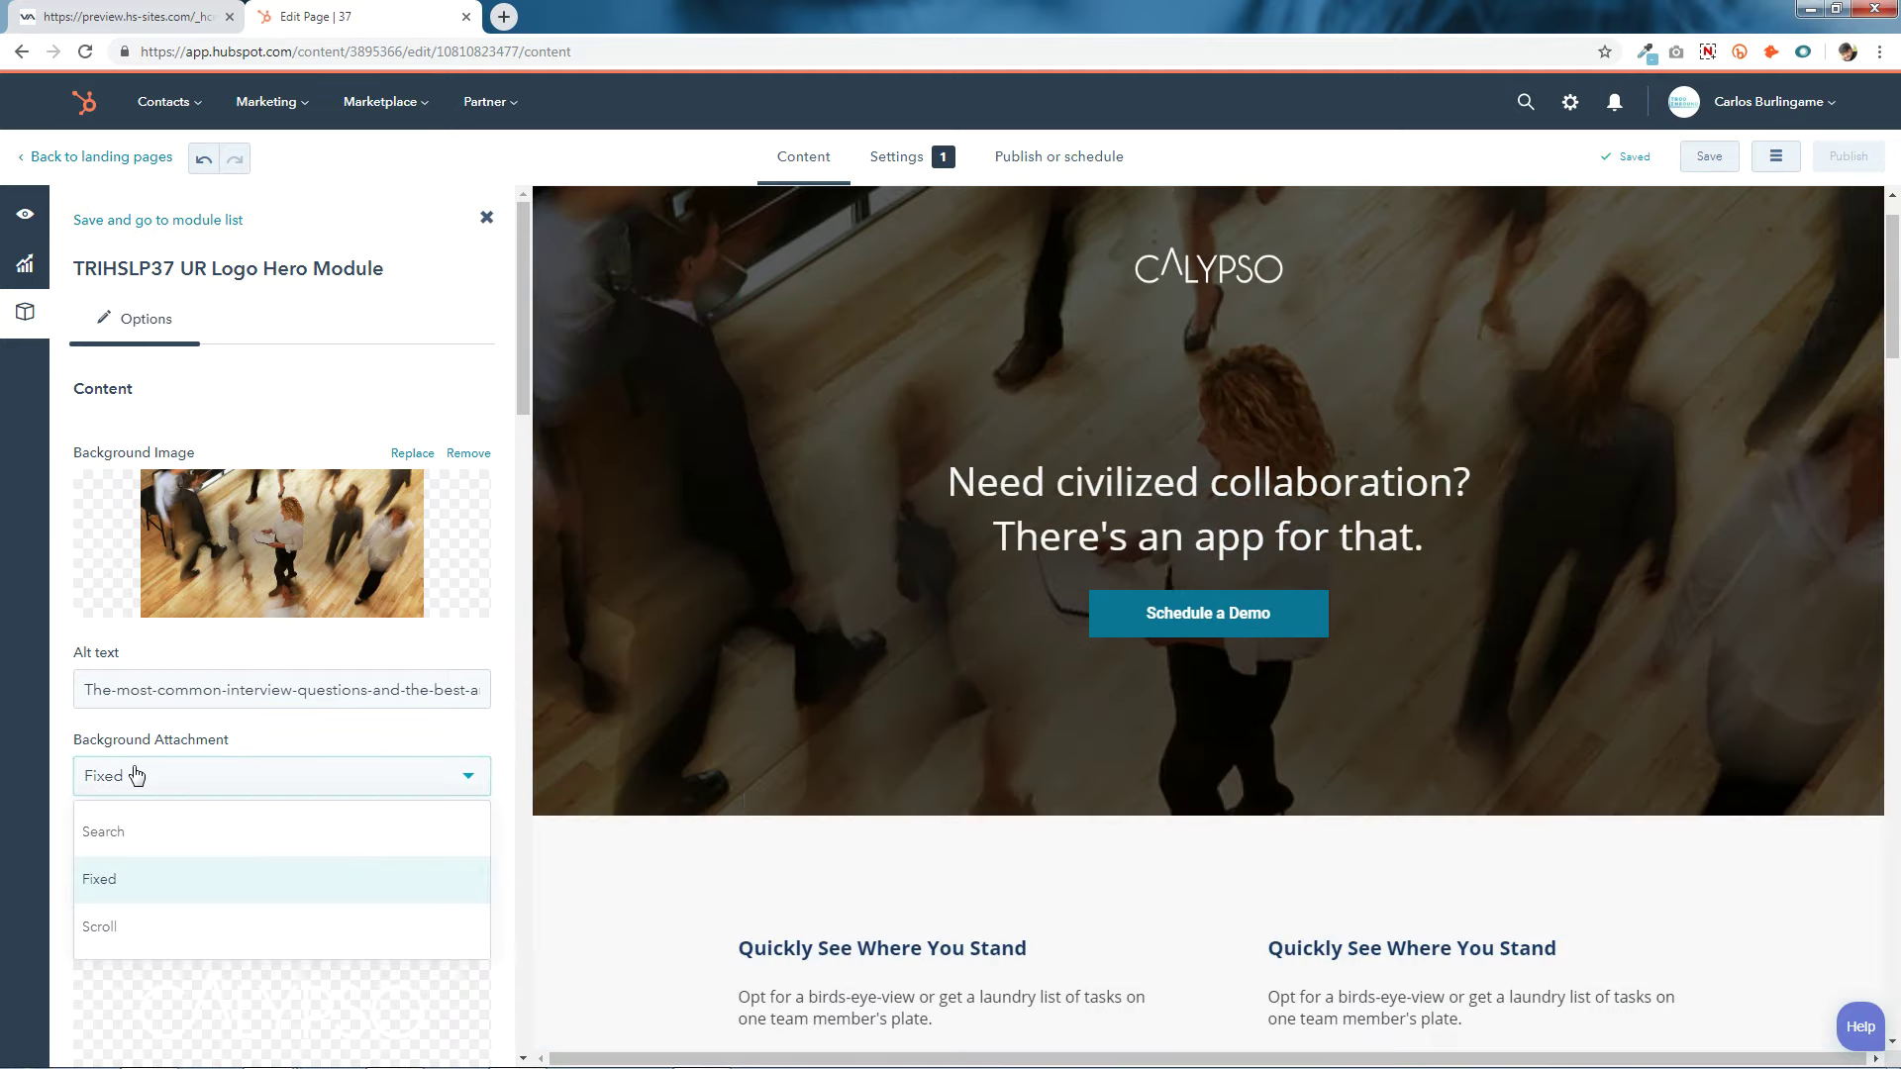
{"action": "left_click", "coordinate": [104, 931]}
{"action": "scroll", "coordinate": [397, 839], "scroll_direction": "down", "scroll_amount": 12}
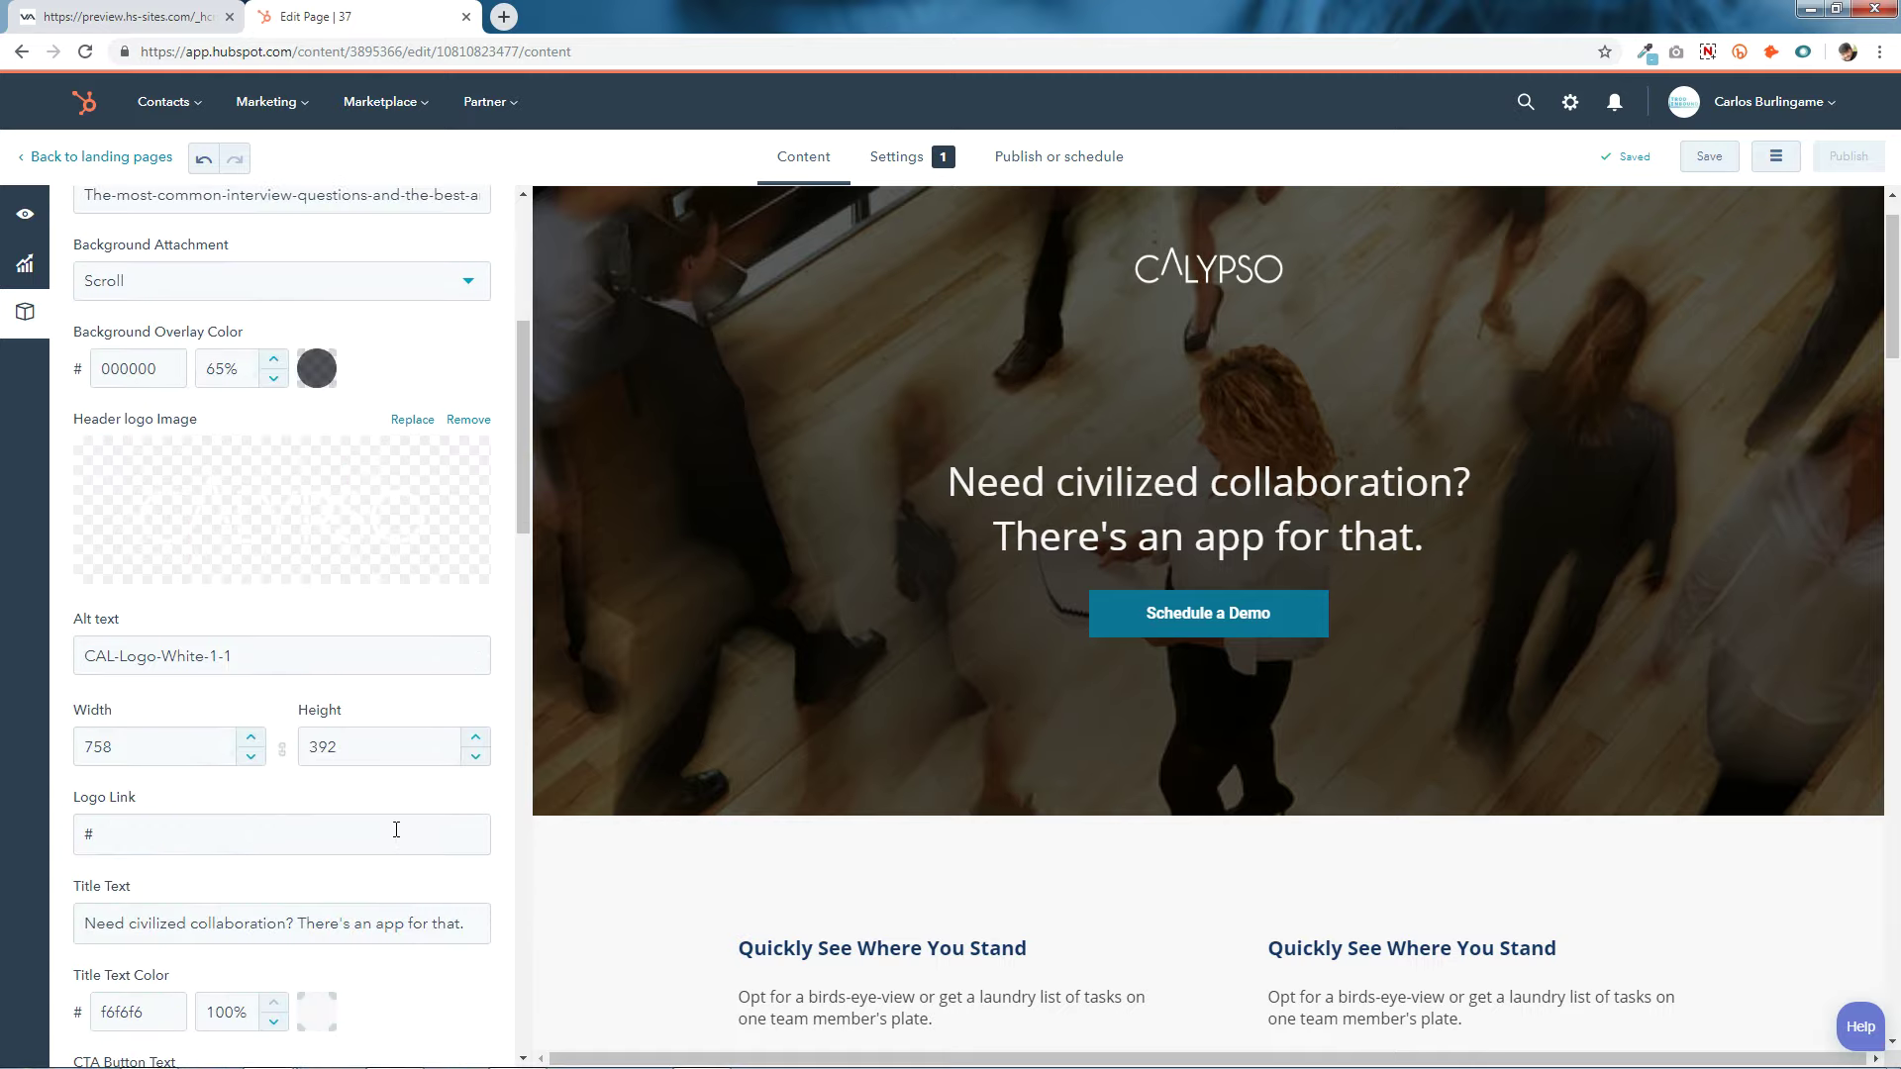
{"action": "scroll", "coordinate": [395, 837], "scroll_direction": "up", "scroll_amount": 4}
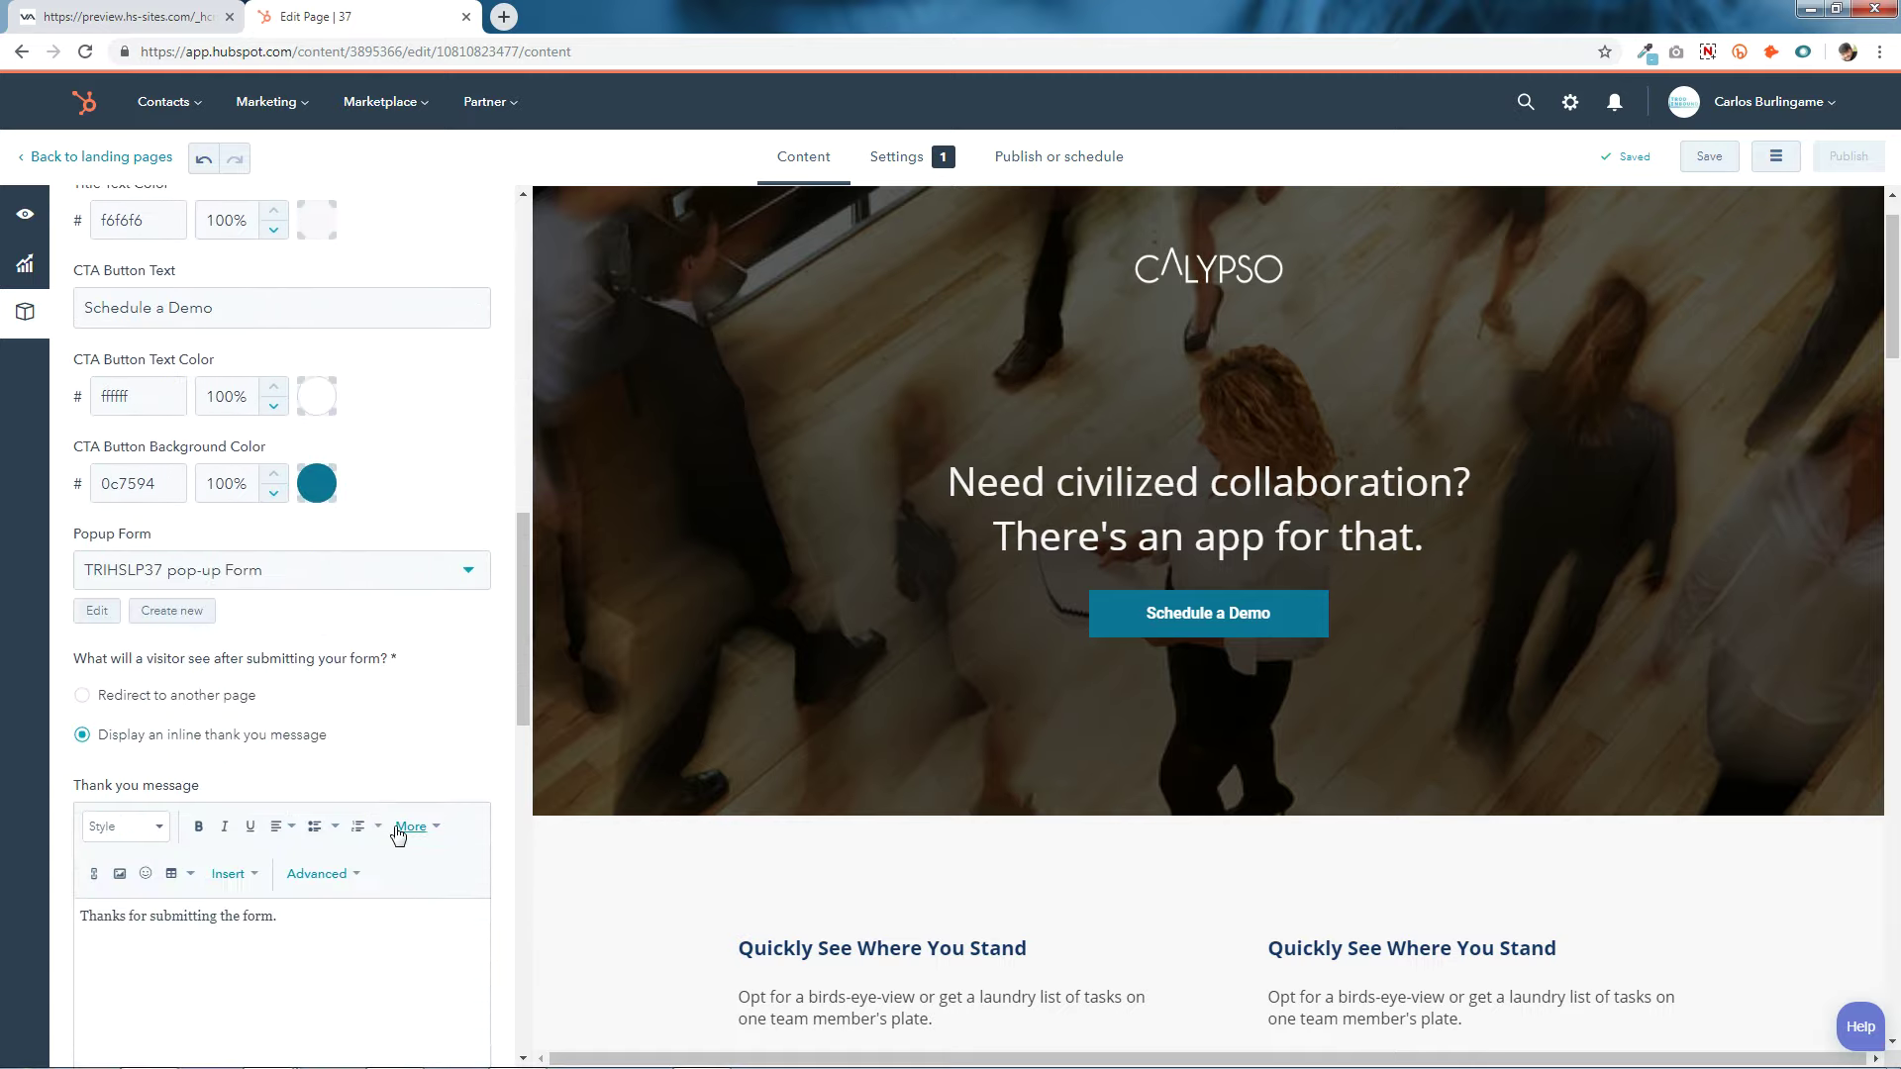
{"action": "scroll", "coordinate": [398, 837], "scroll_direction": "down", "scroll_amount": 2}
{"action": "scroll", "coordinate": [398, 836], "scroll_direction": "down", "scroll_amount": 5}
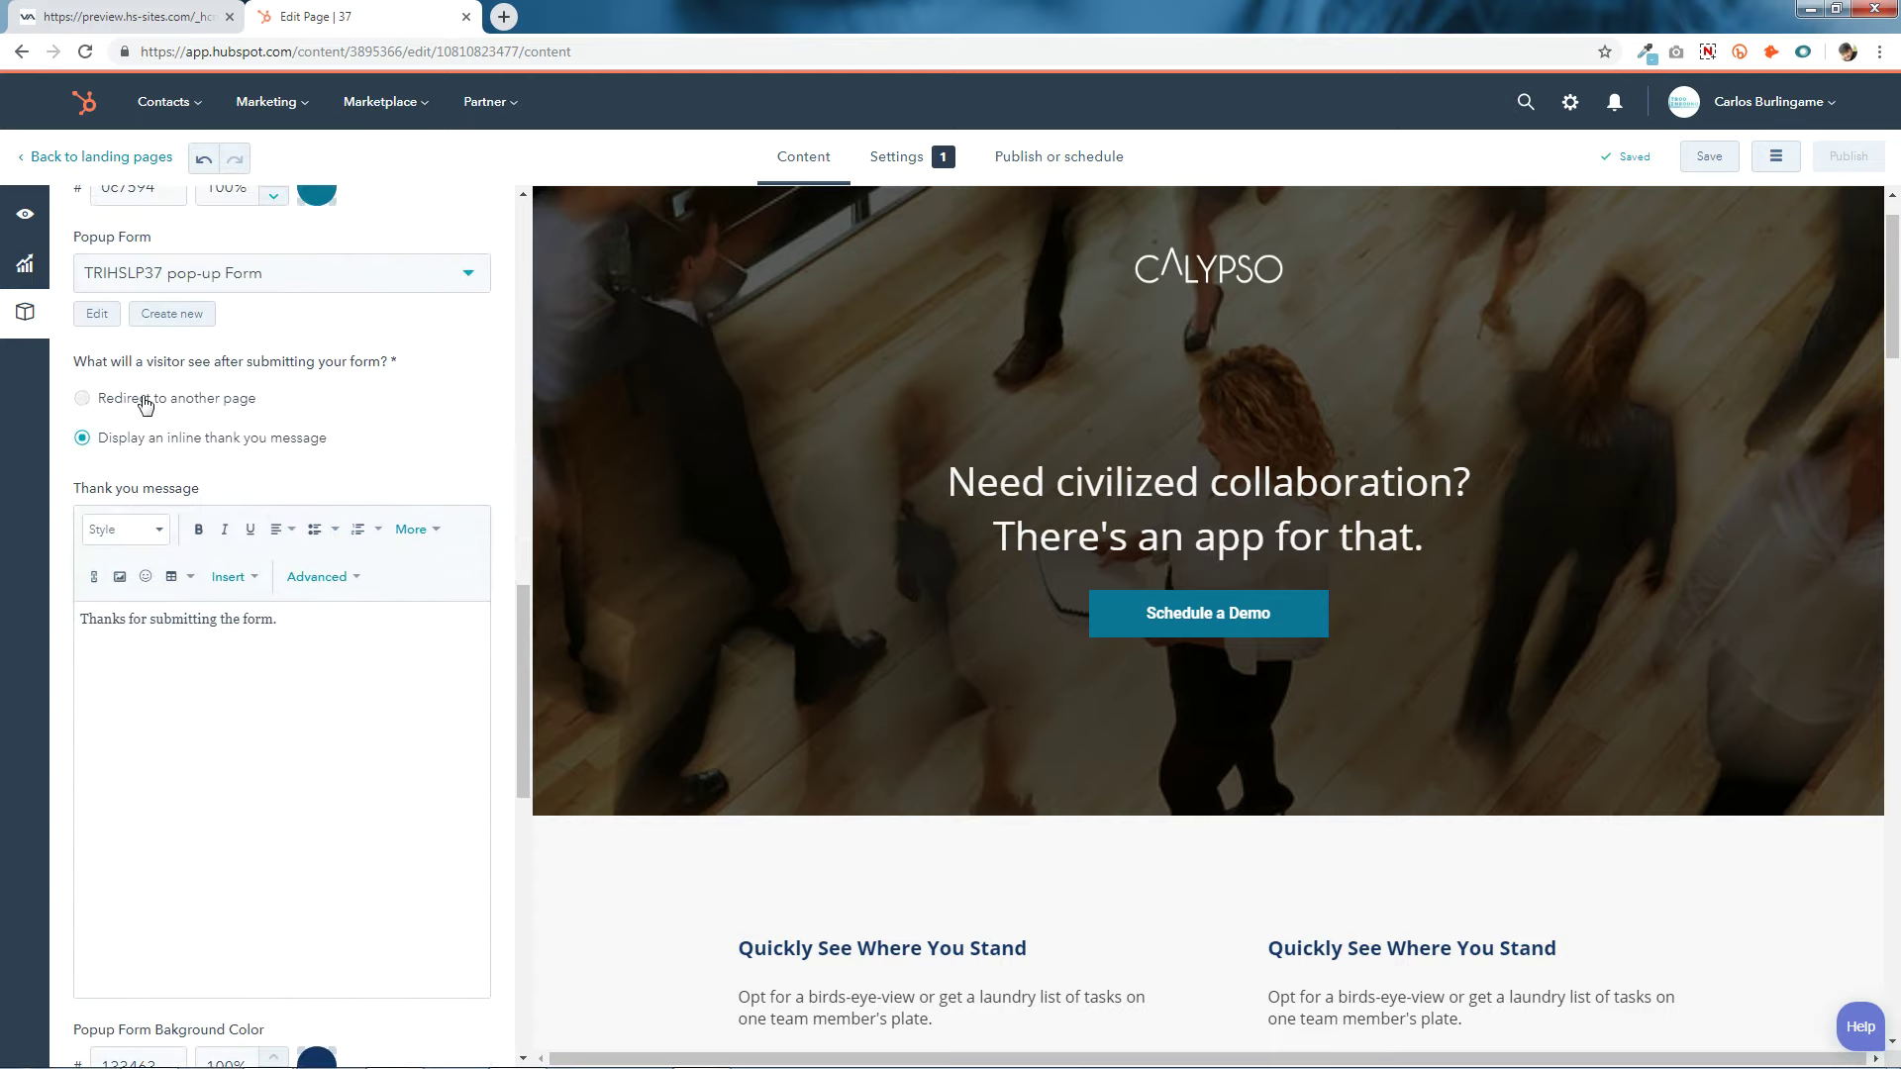
Open the page's shareable preview in a new window and bring up the Schedule a Demo popup form.
{"action": "left_click", "coordinate": [27, 216]}
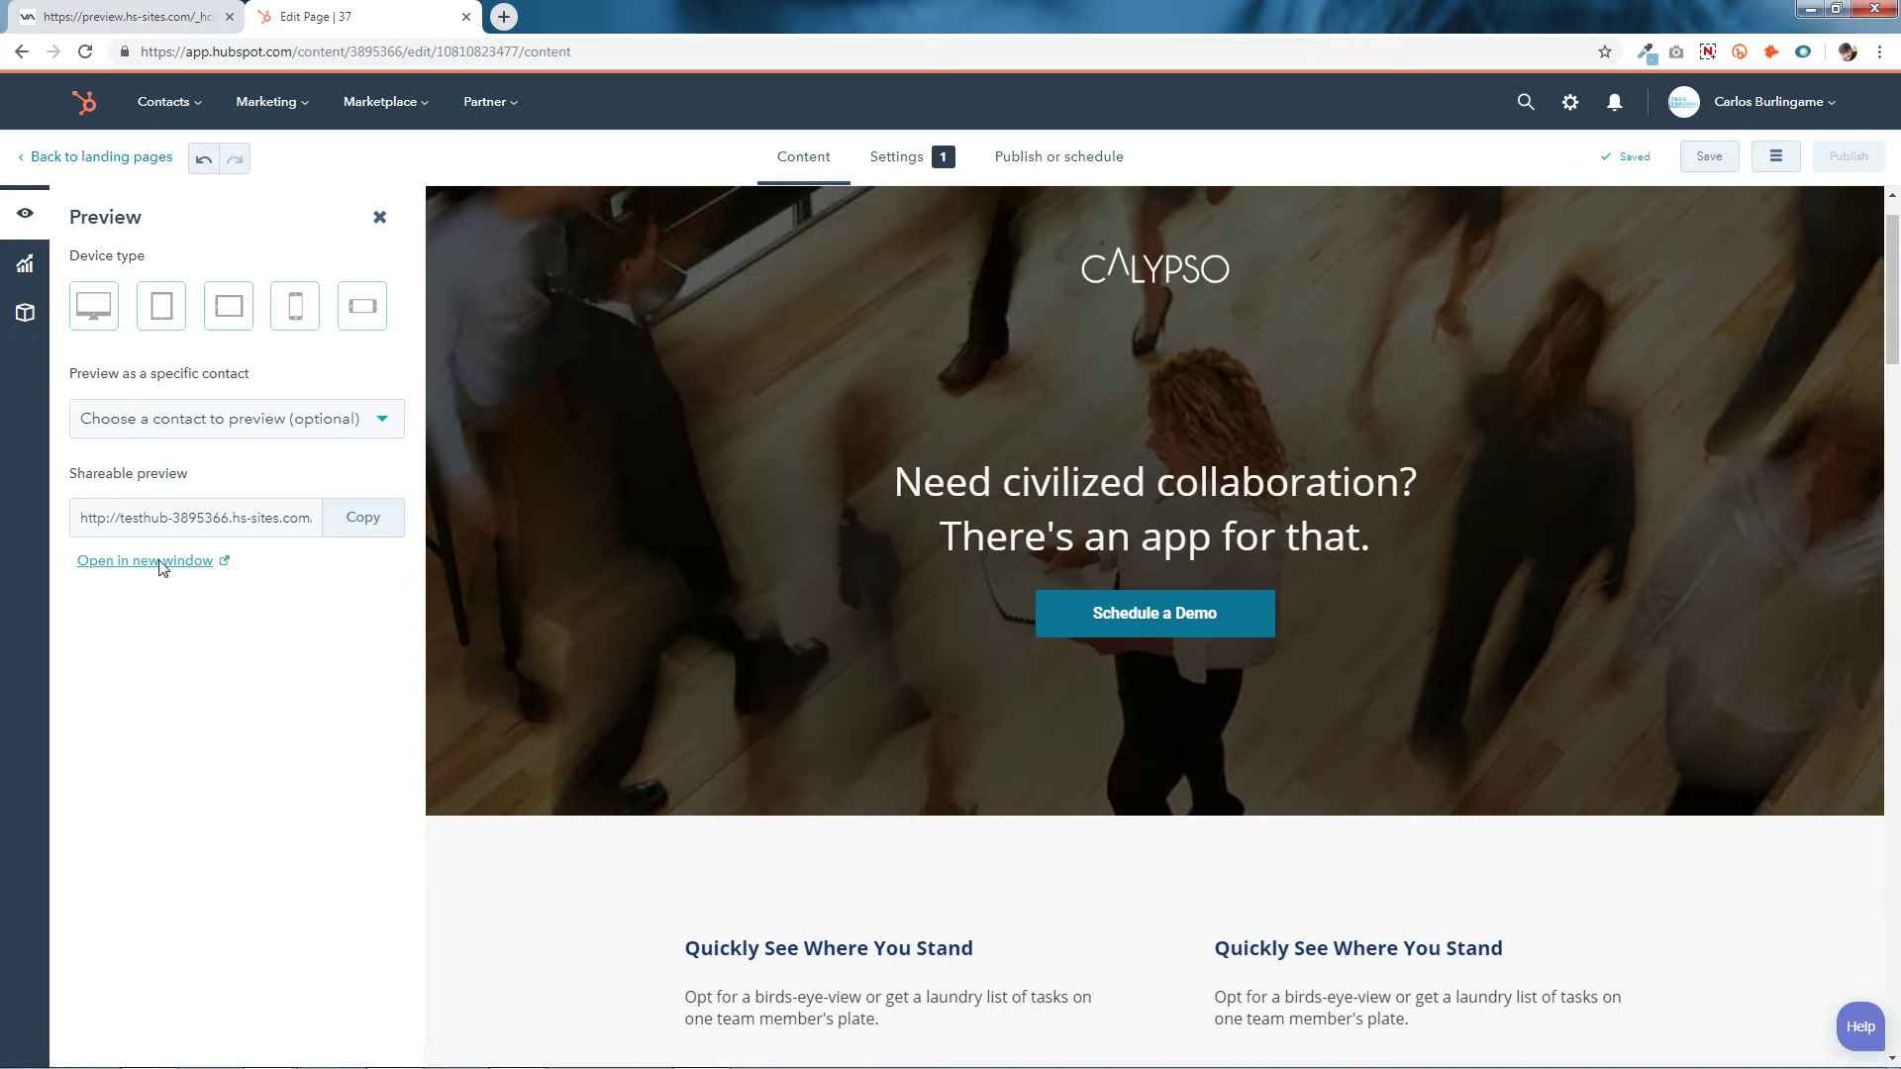
{"action": "left_click", "coordinate": [159, 561]}
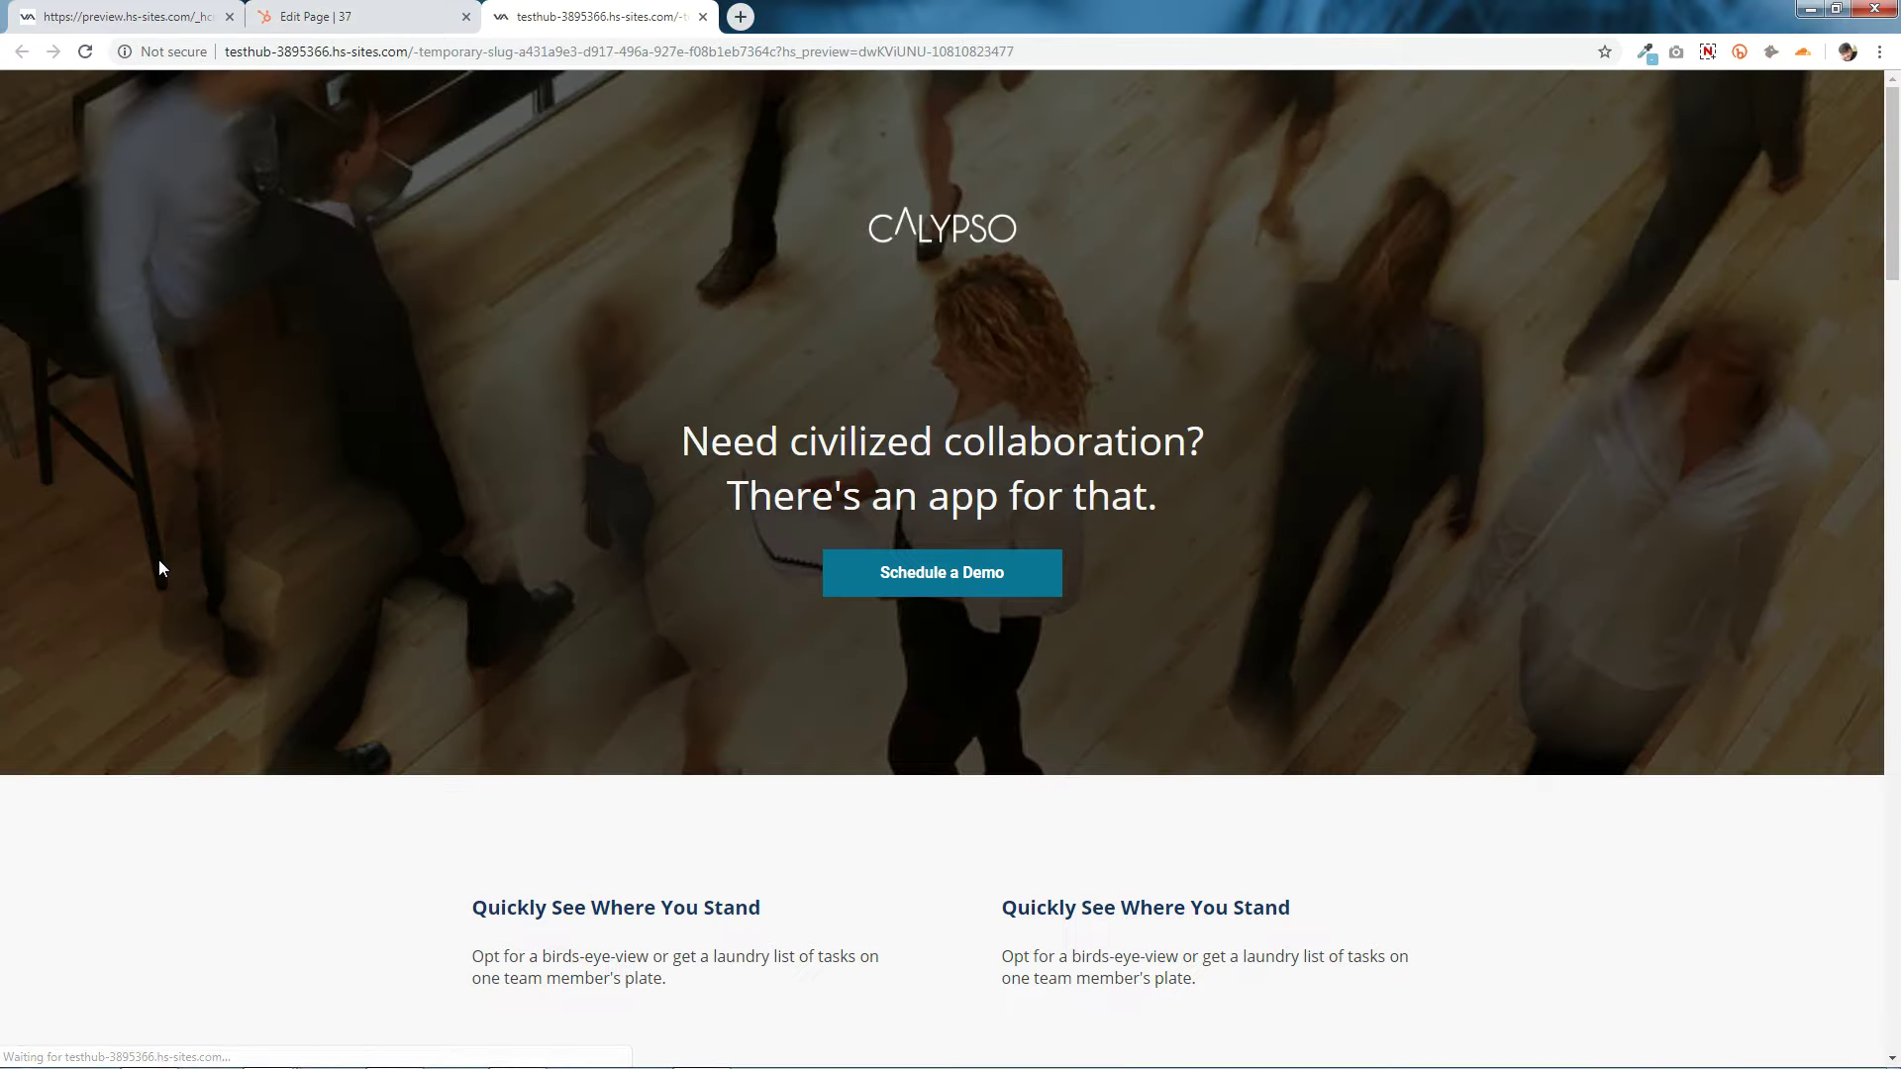
{"action": "left_click", "coordinate": [913, 584]}
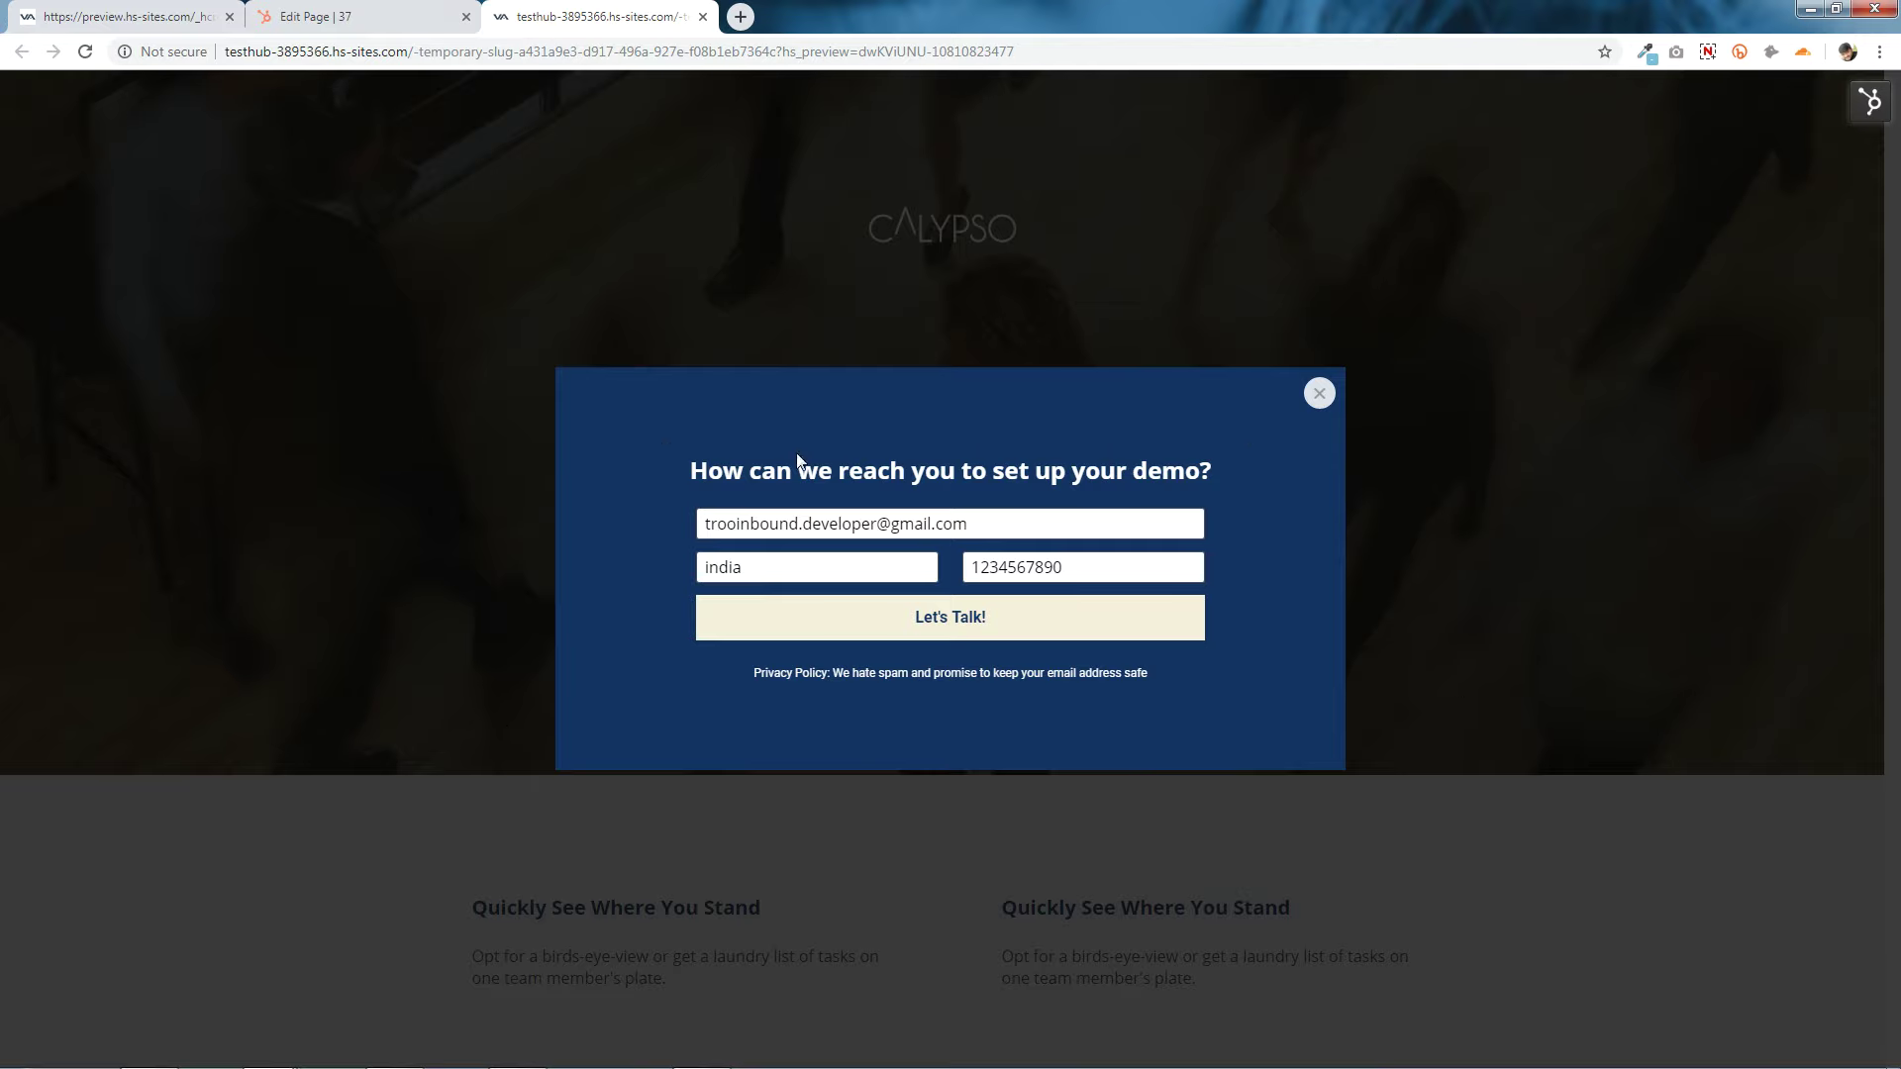
Reopen the hero module in the page editor, set its Popup Form to TRIHSLP77 popup form and save to the module list.
{"action": "left_click", "coordinate": [354, 16]}
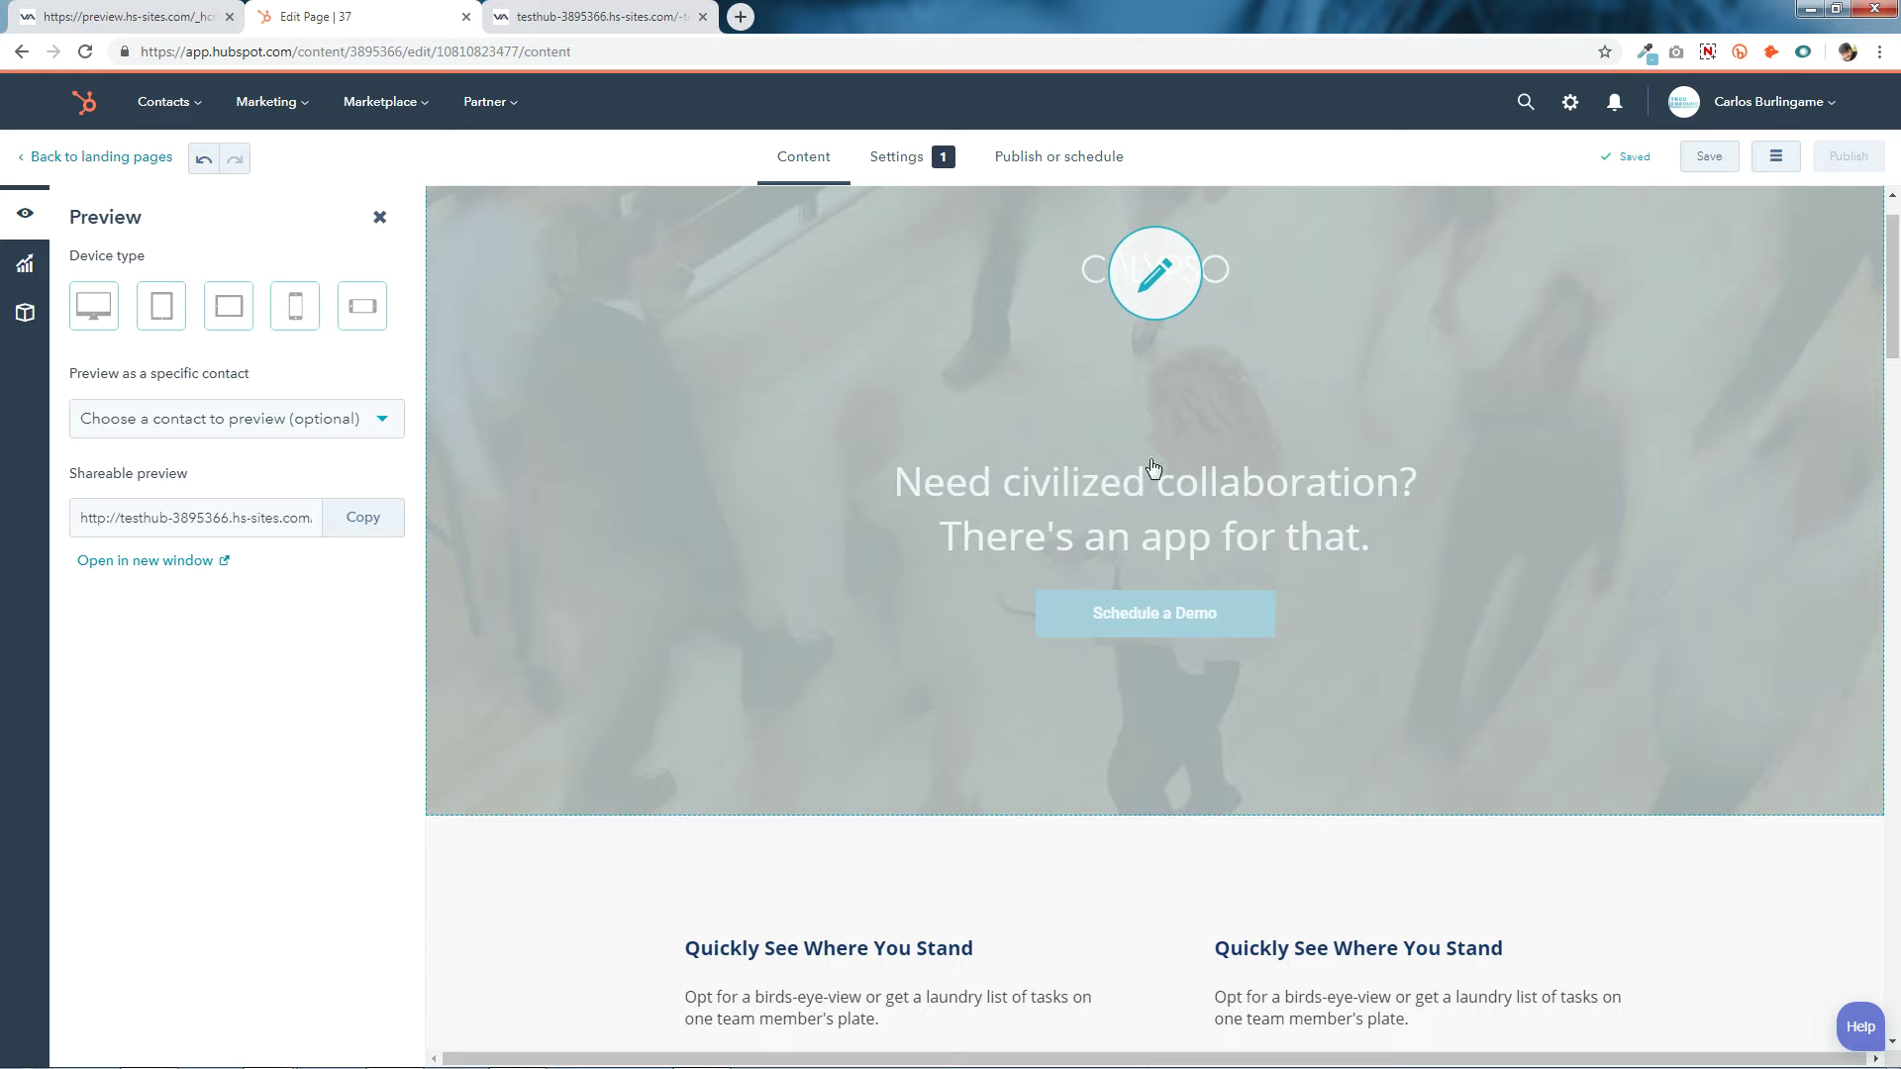
{"action": "left_click", "coordinate": [1158, 297]}
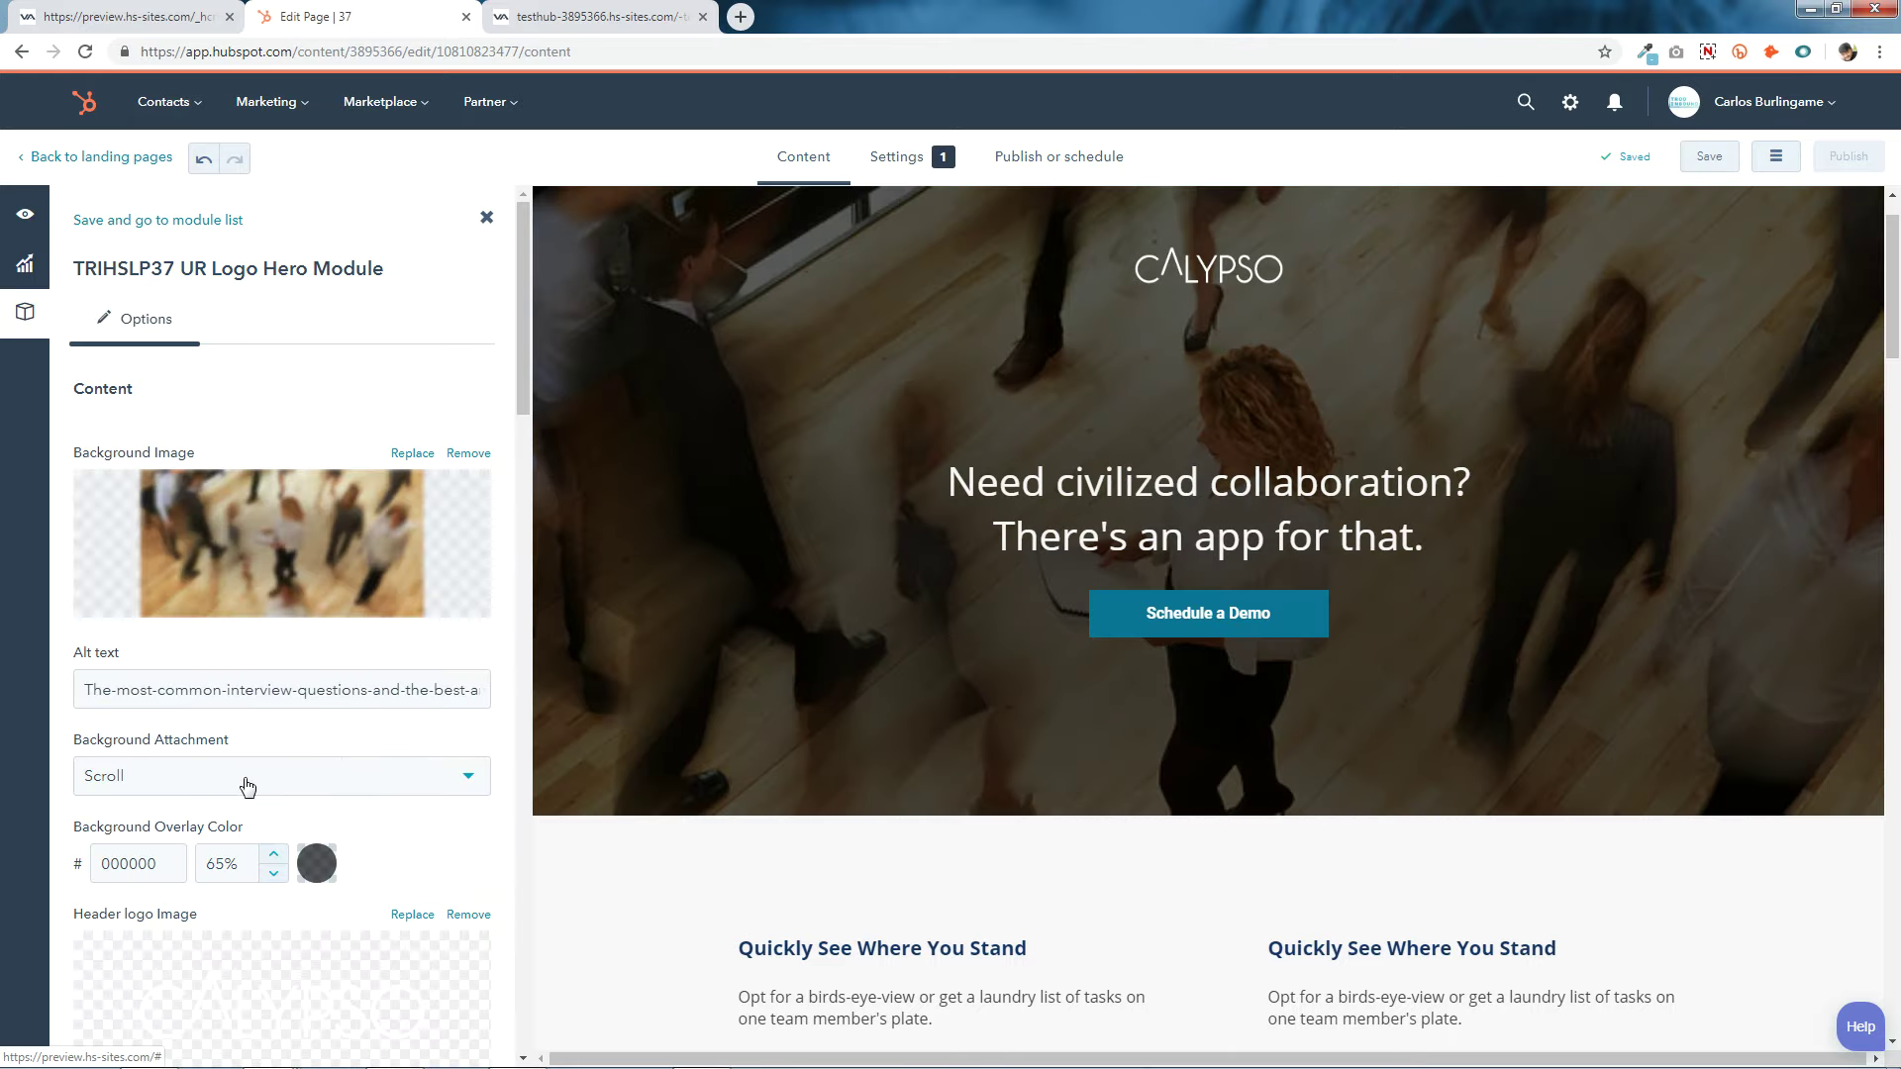
{"action": "scroll", "coordinate": [246, 772], "scroll_direction": "down", "scroll_amount": 5}
{"action": "scroll", "coordinate": [246, 760], "scroll_direction": "down", "scroll_amount": 12}
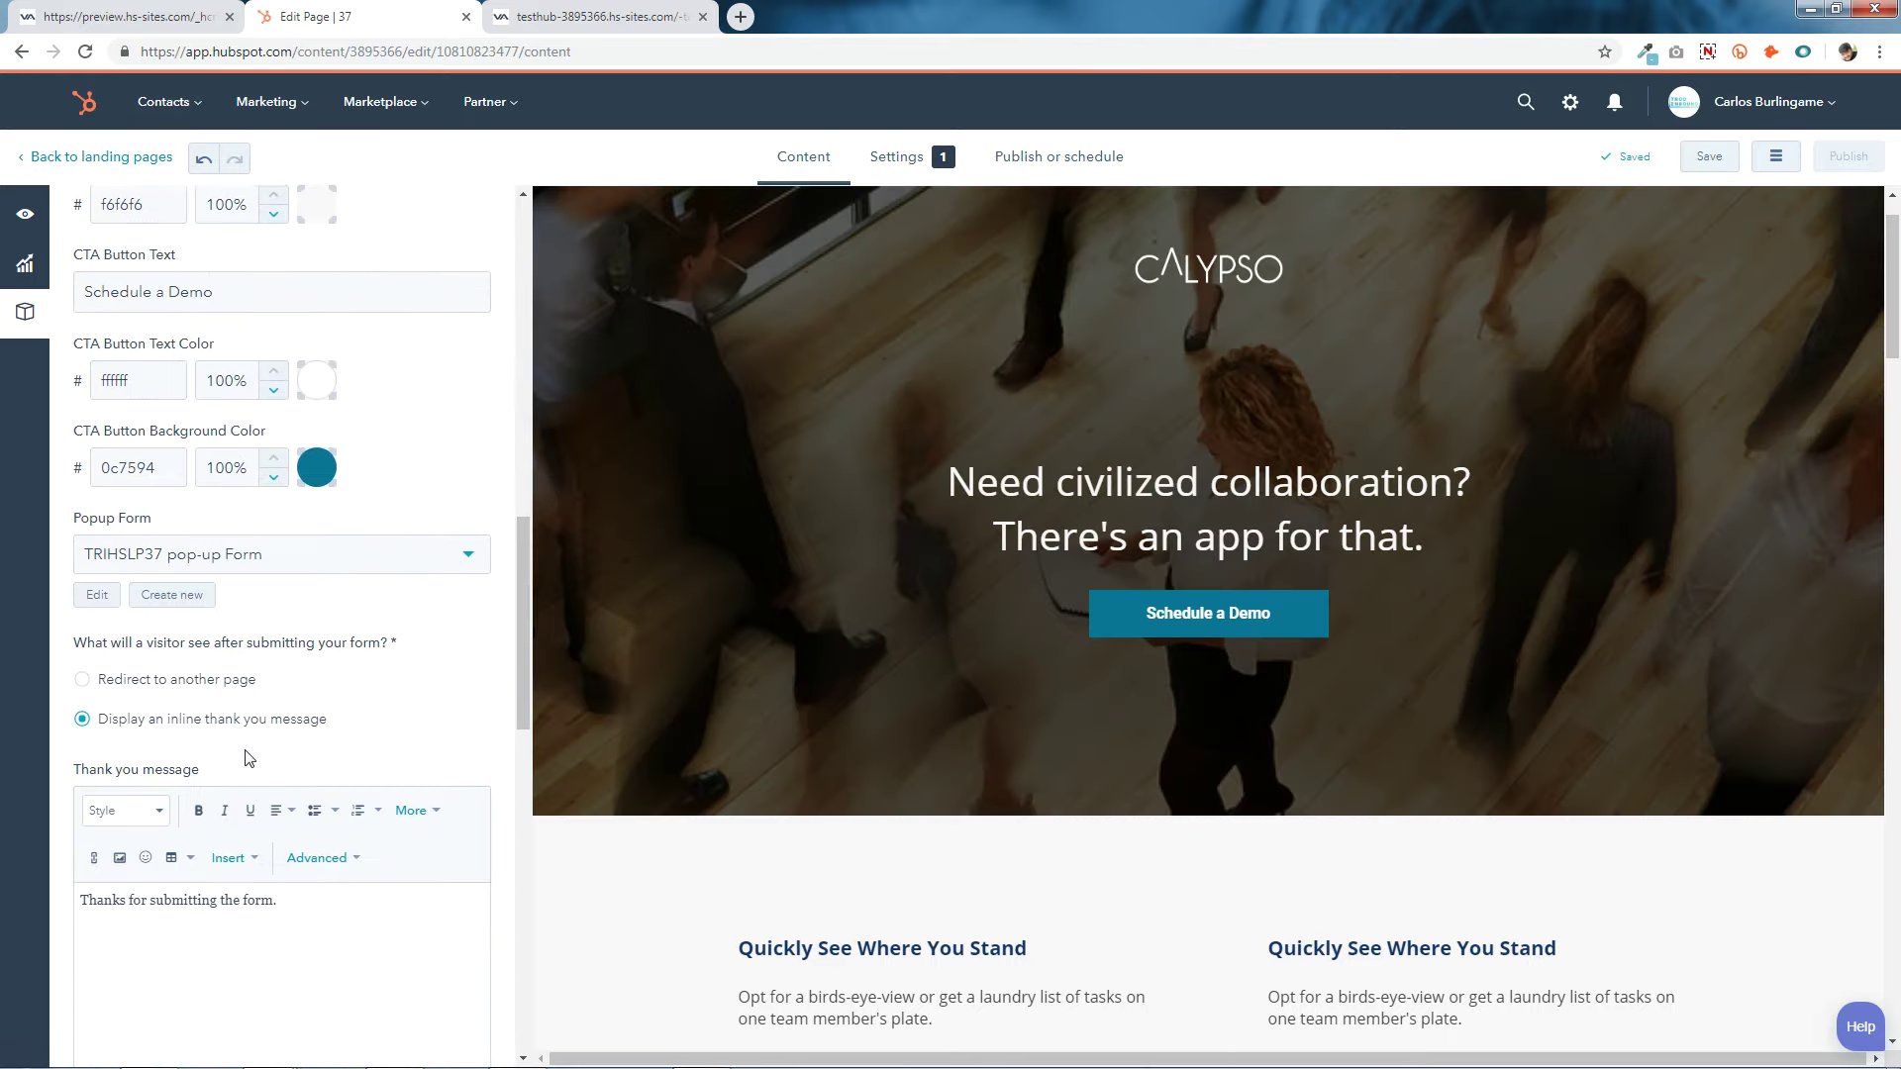
{"action": "scroll", "coordinate": [243, 713], "scroll_direction": "up", "scroll_amount": 1}
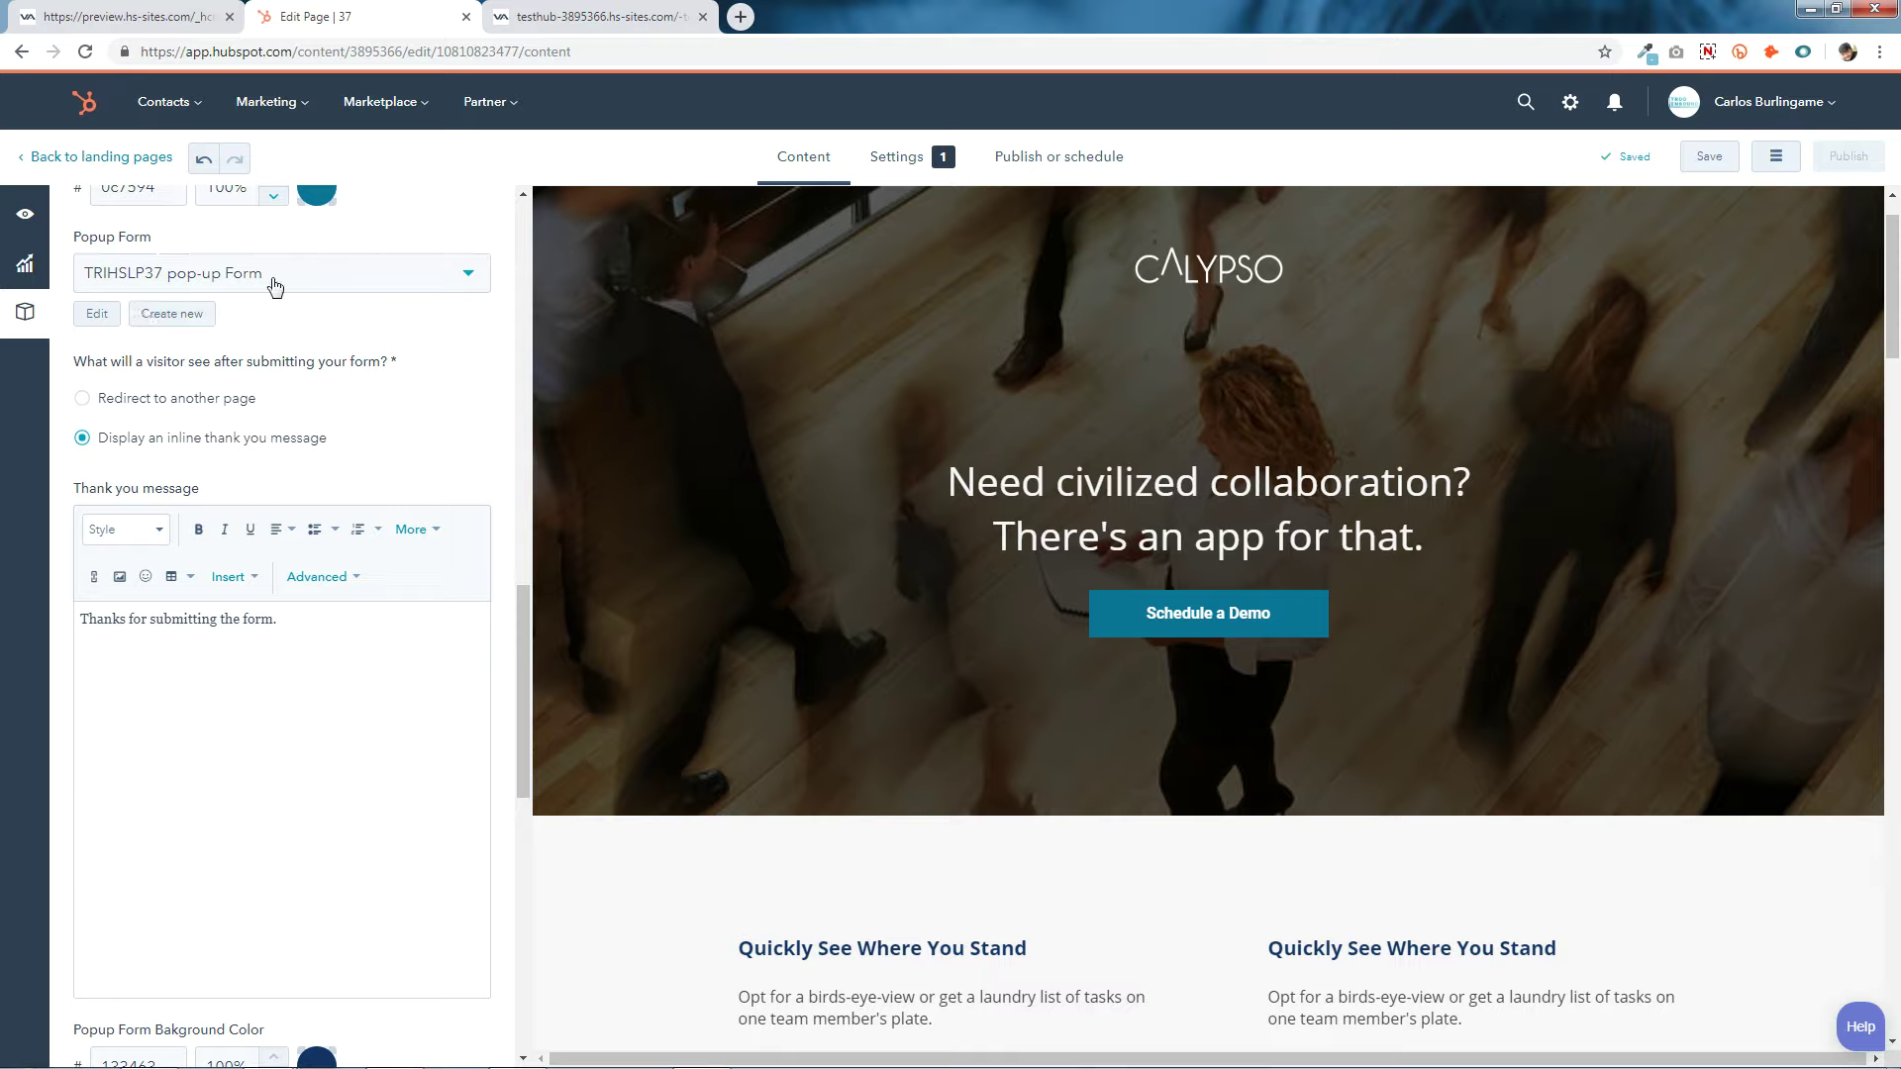
{"action": "left_click", "coordinate": [280, 285]}
{"action": "scroll", "coordinate": [297, 560], "scroll_direction": "down", "scroll_amount": 2}
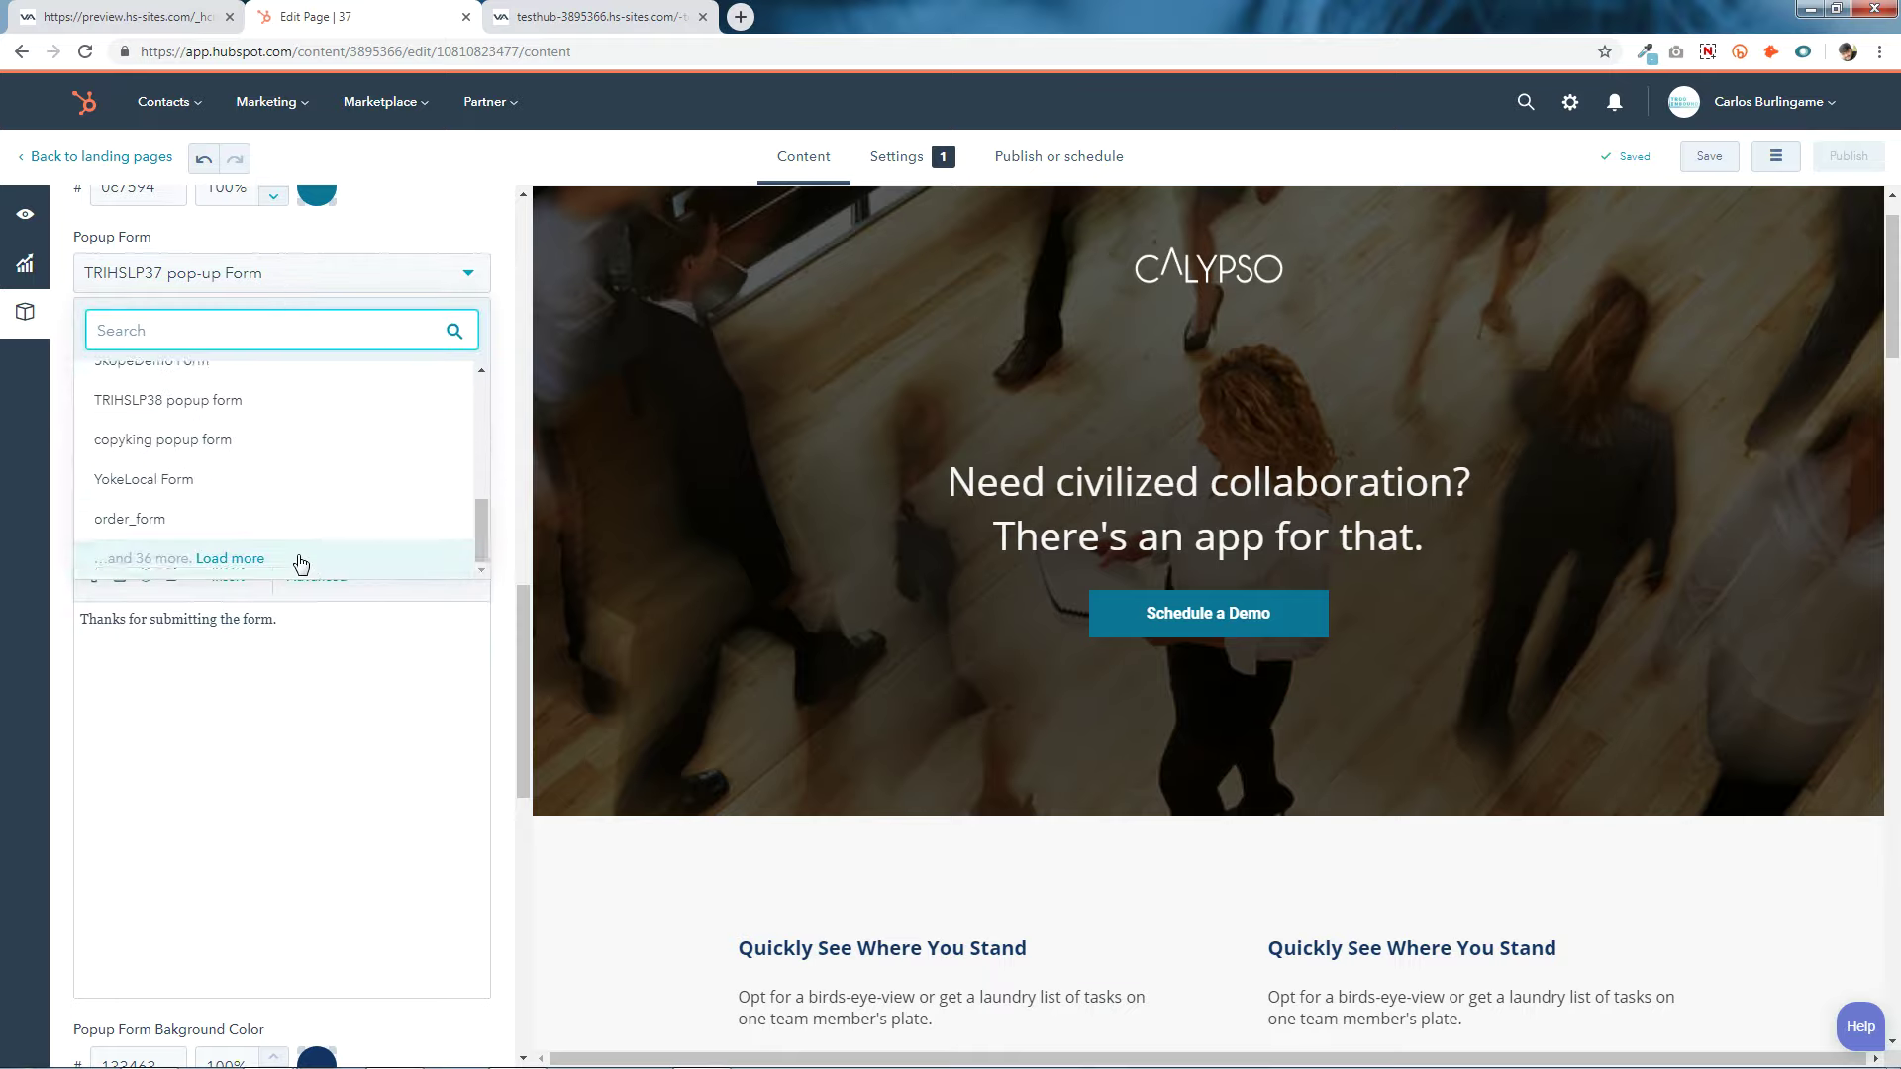
{"action": "scroll", "coordinate": [301, 563], "scroll_direction": "up", "scroll_amount": 2}
{"action": "left_click", "coordinate": [246, 515]}
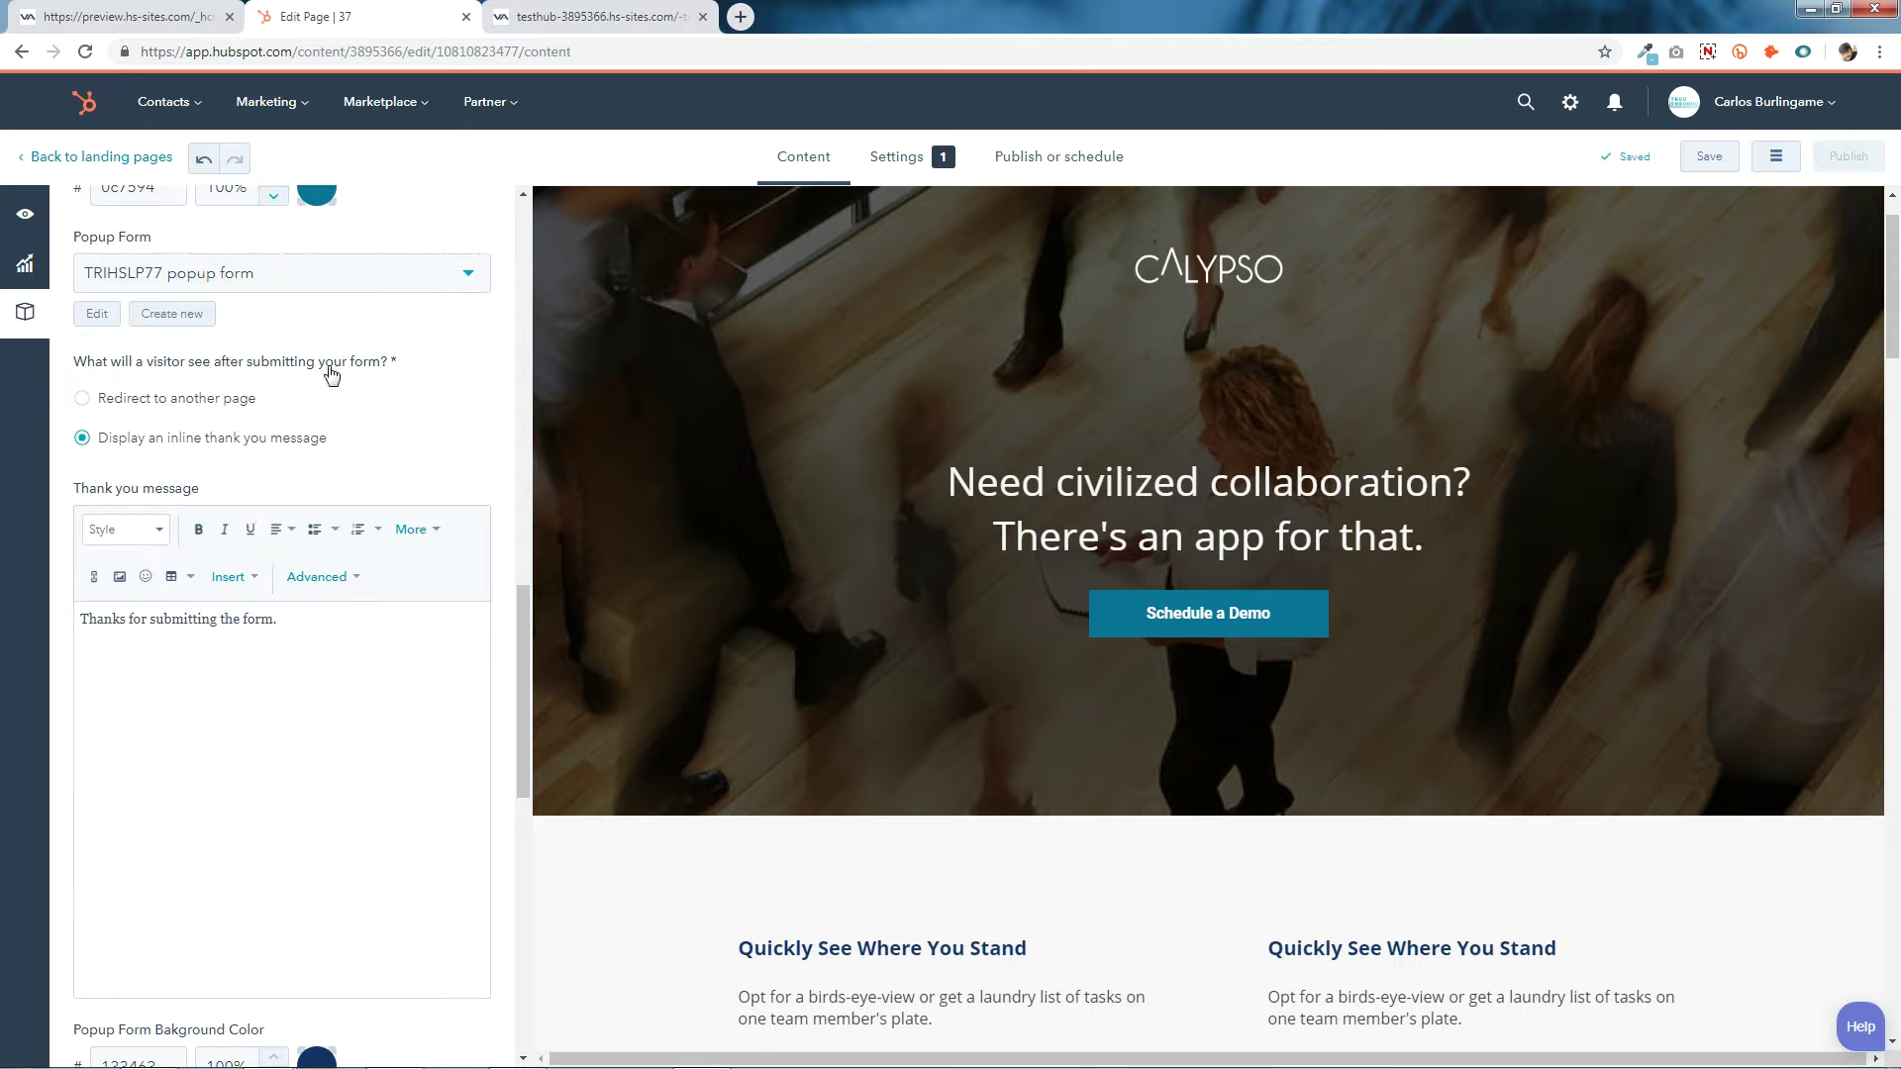
{"action": "scroll", "coordinate": [353, 424], "scroll_direction": "down", "scroll_amount": 10}
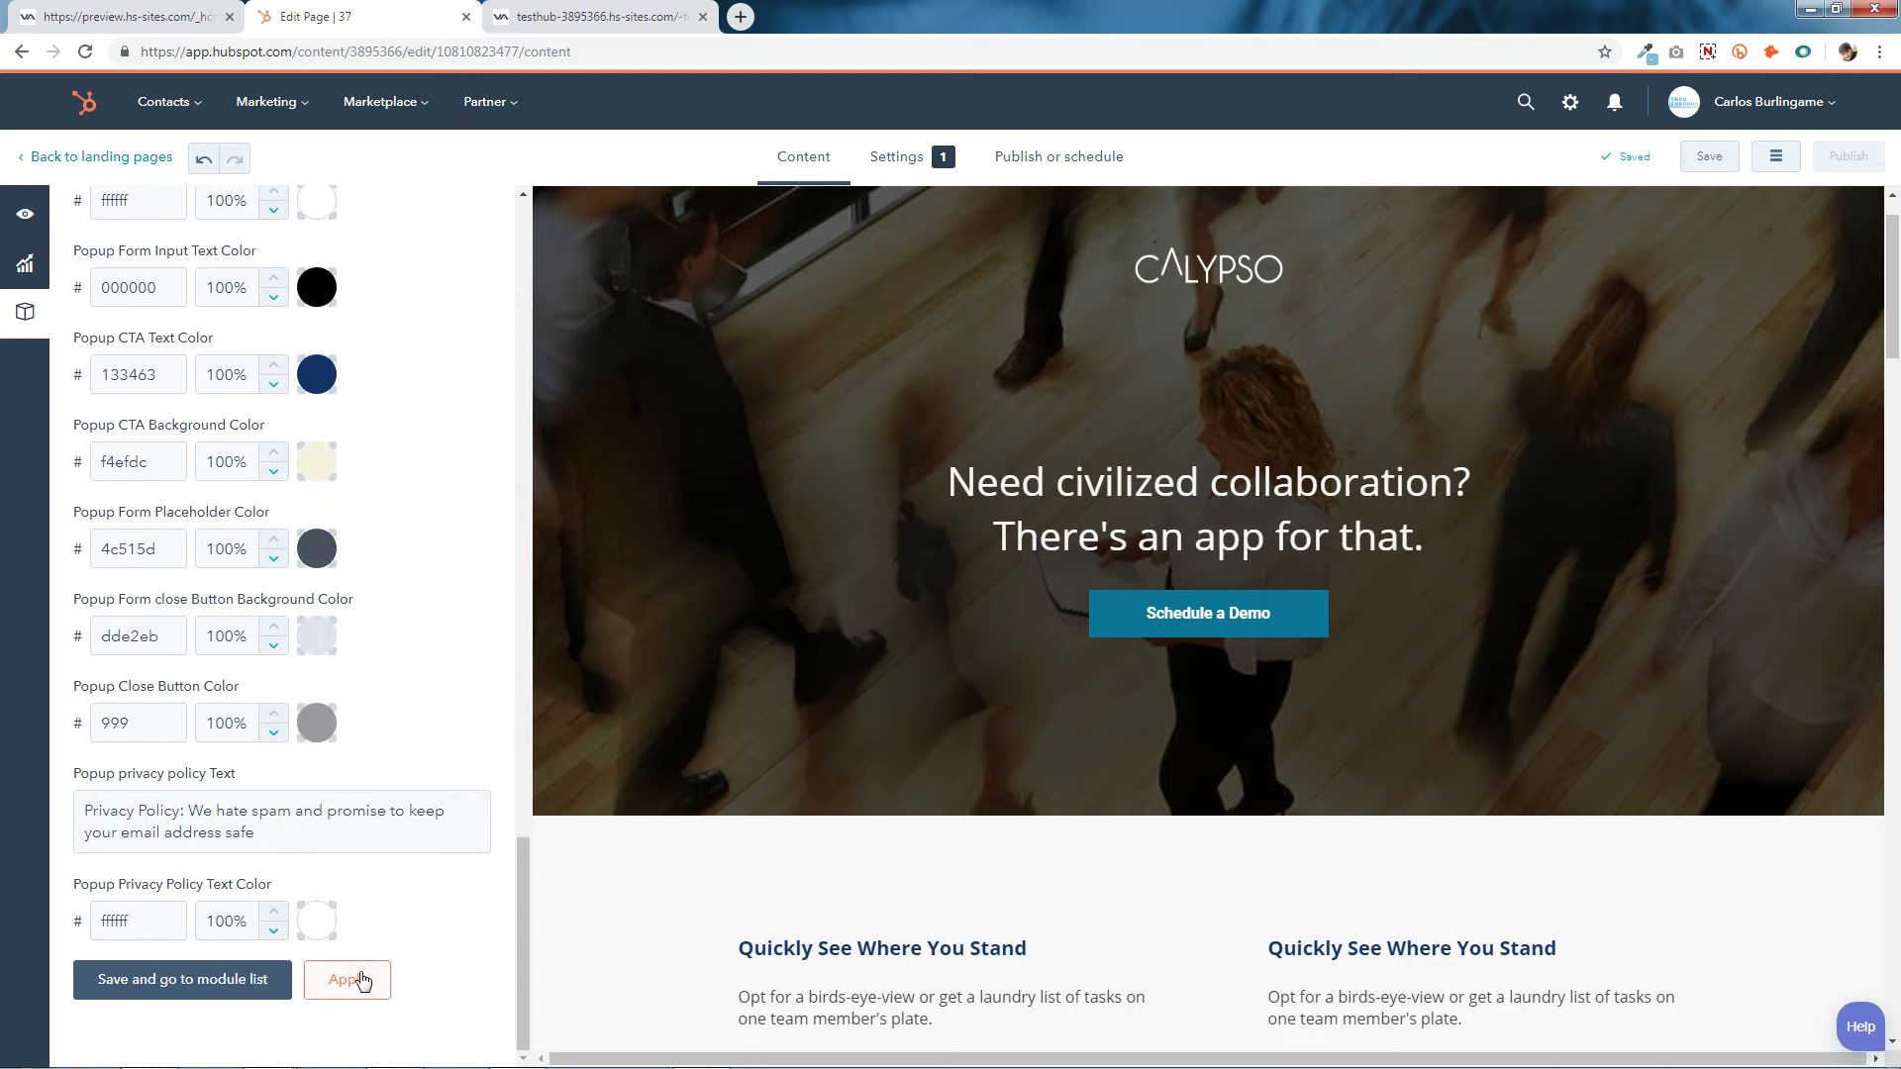
{"action": "left_click", "coordinate": [229, 980]}
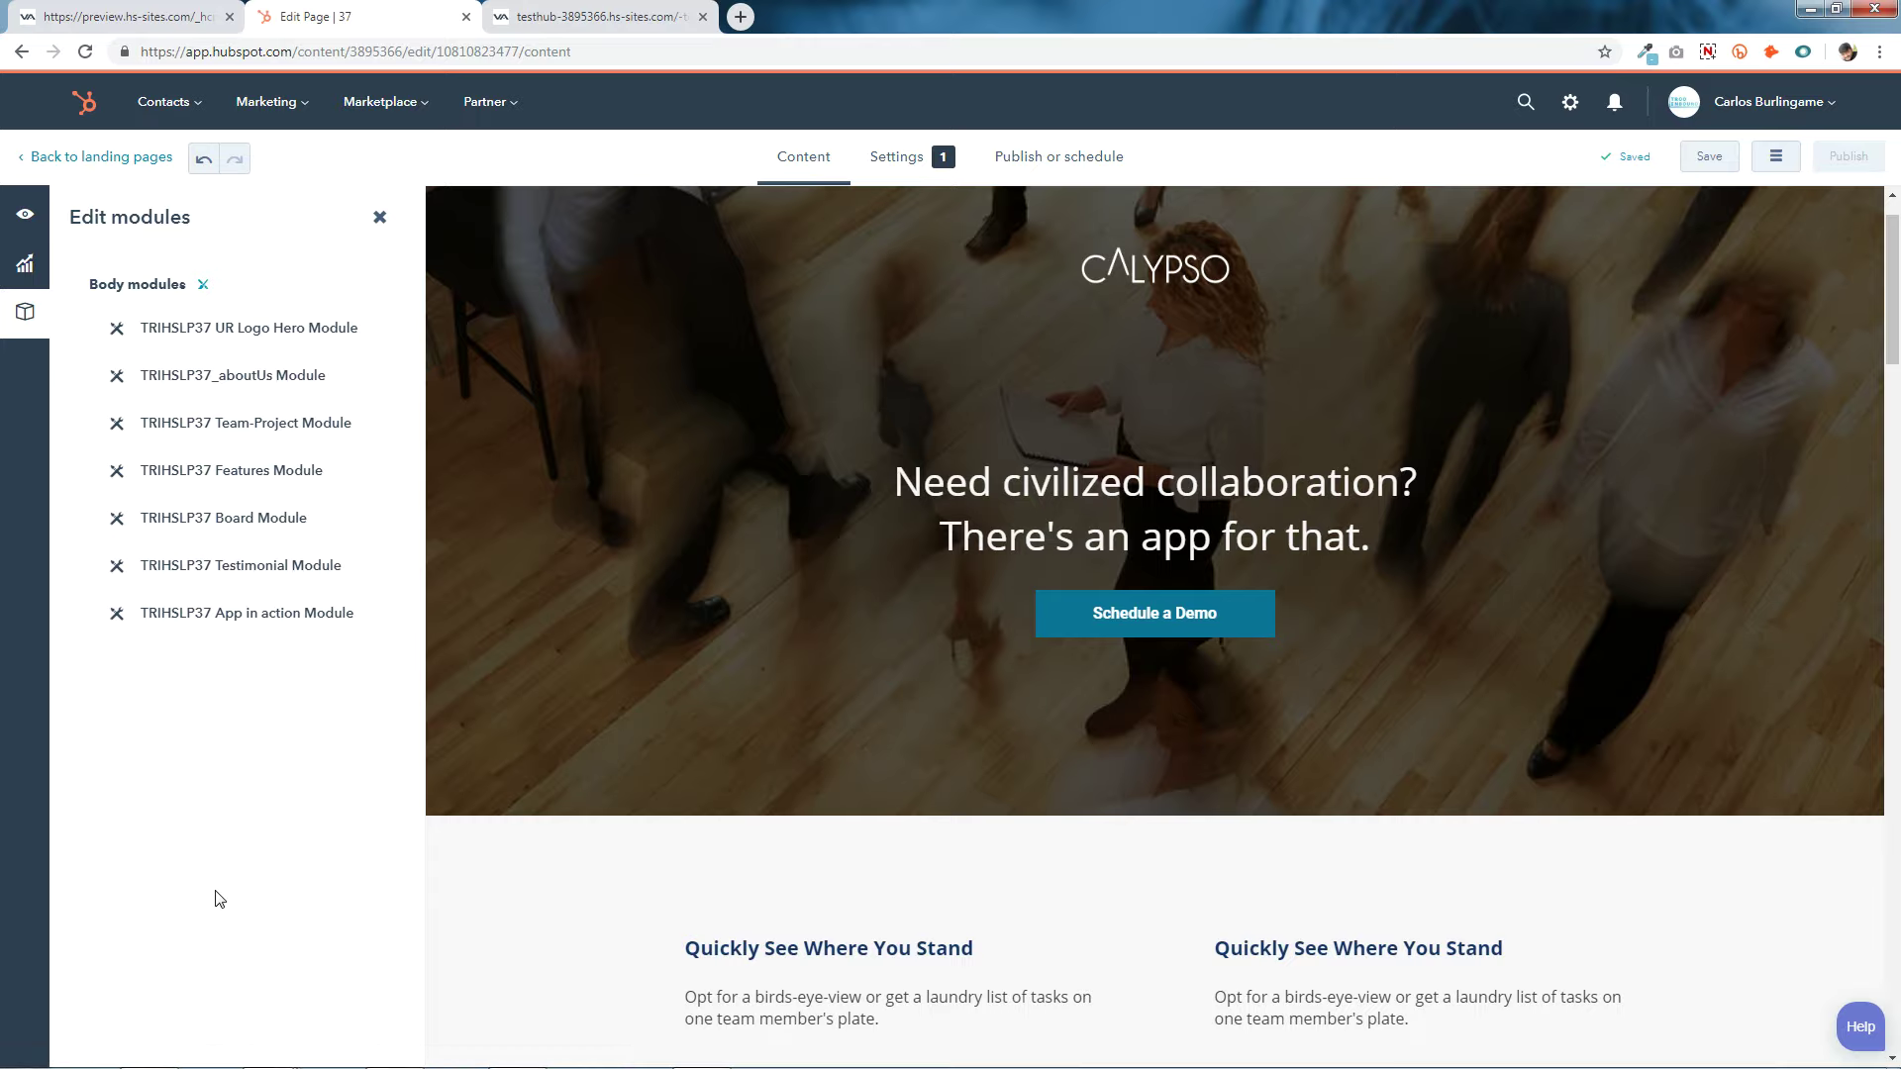
Reload the page preview and open the Schedule a Demo popup to check the TRIHSLP77 form.
{"action": "left_click", "coordinate": [624, 10]}
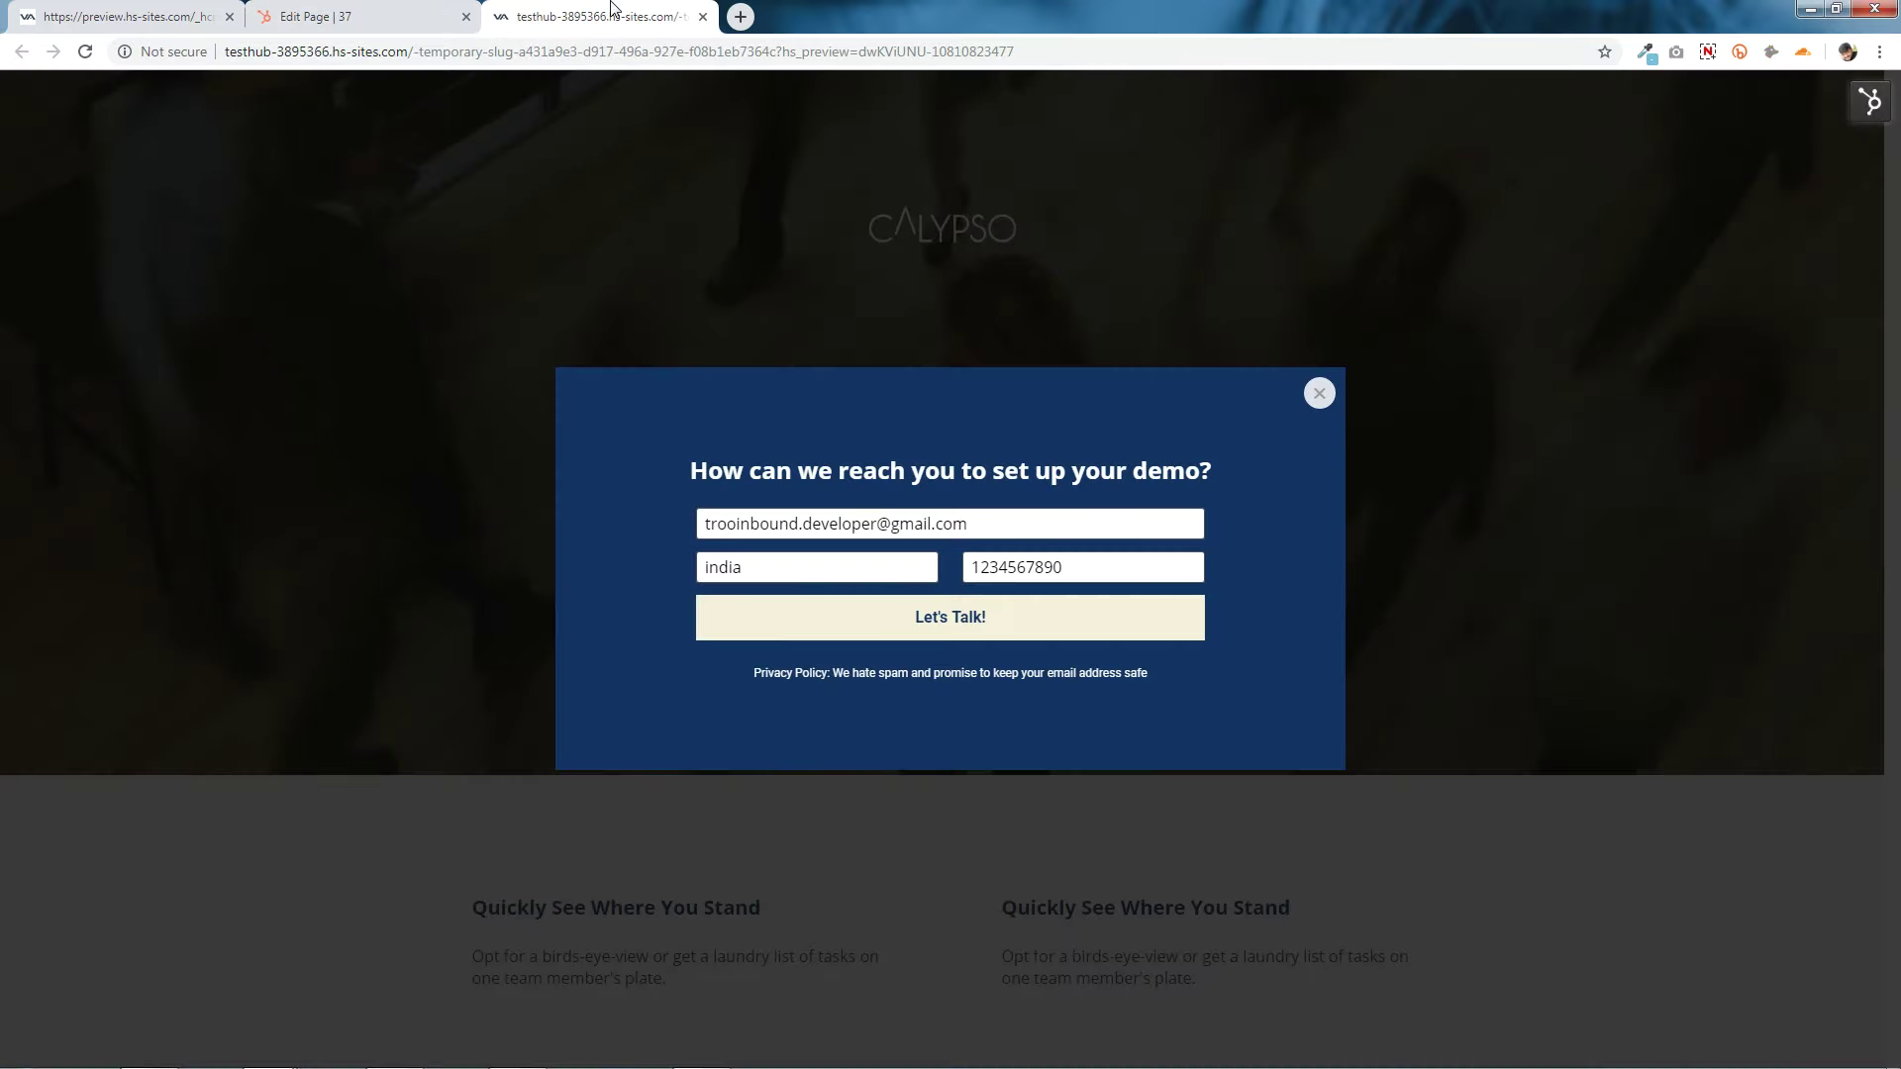
{"action": "right_click", "coordinate": [611, 8]}
{"action": "left_click", "coordinate": [621, 46]}
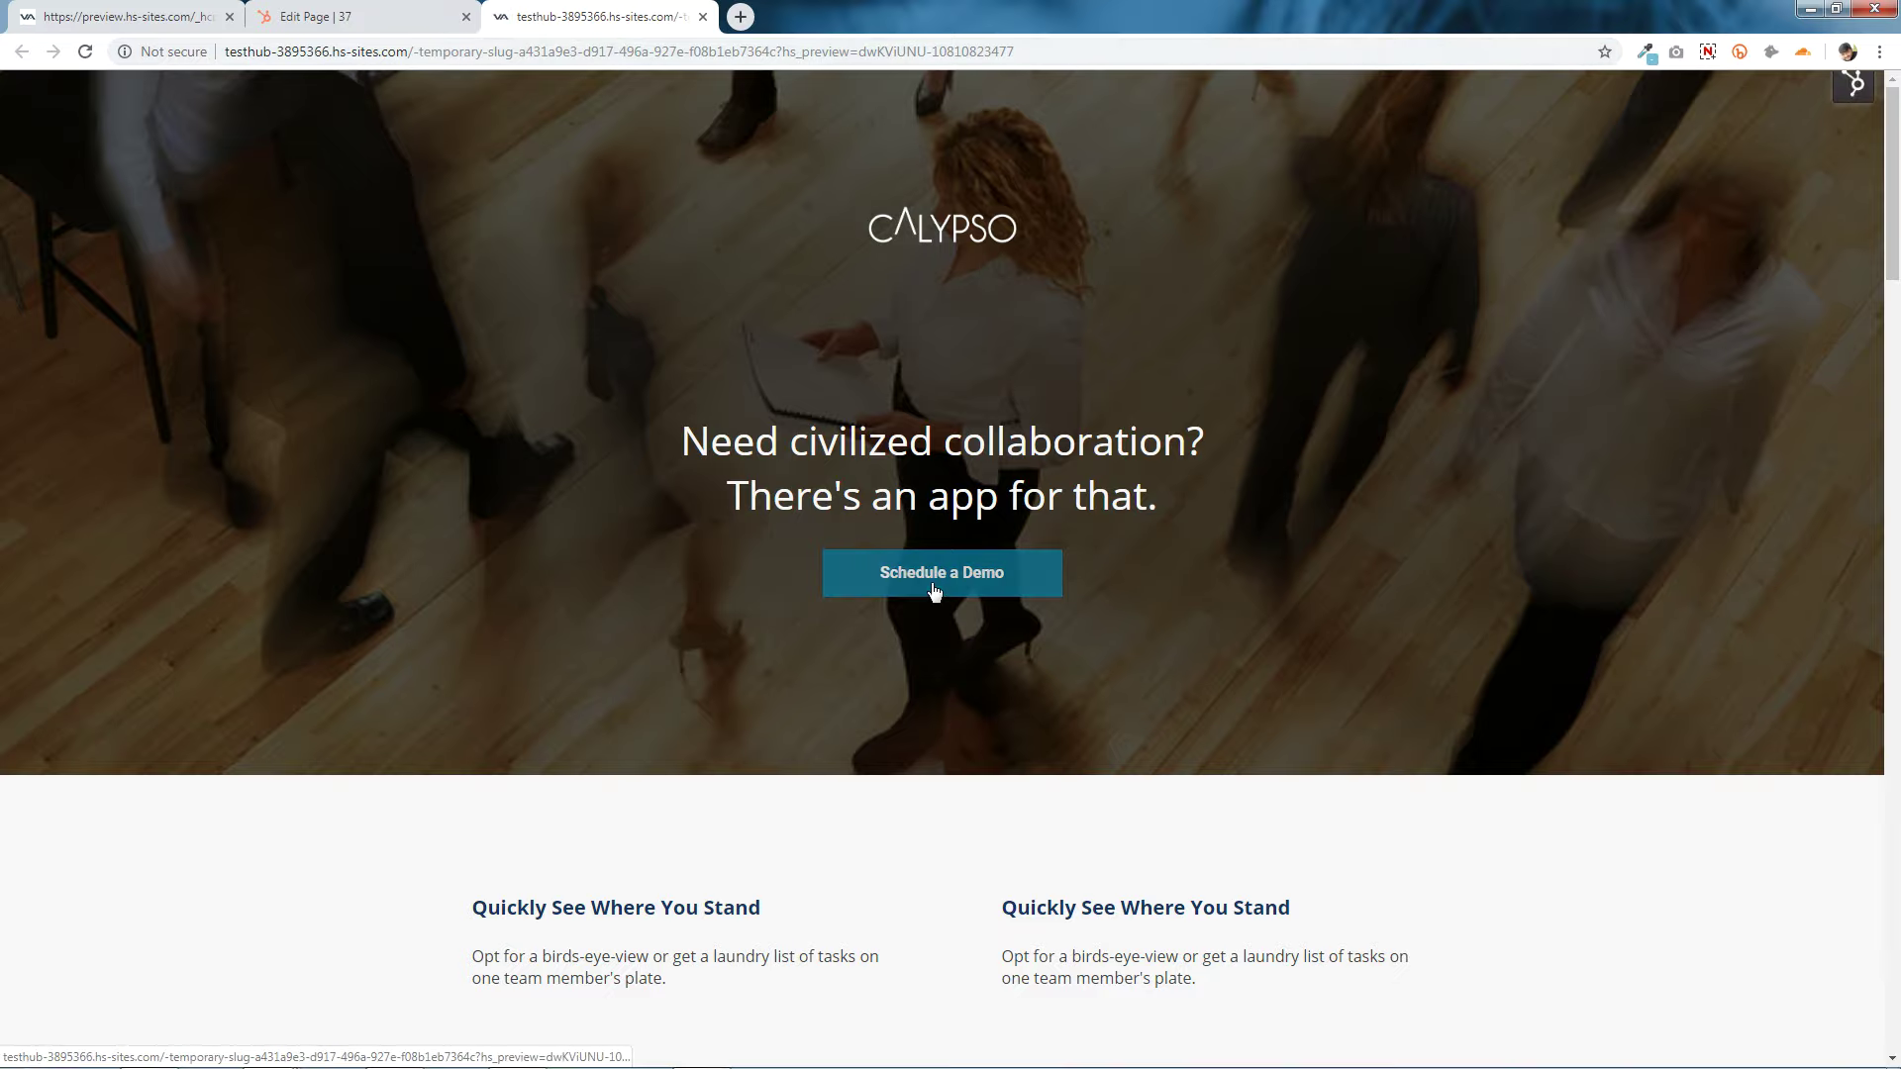
{"action": "left_click", "coordinate": [935, 587]}
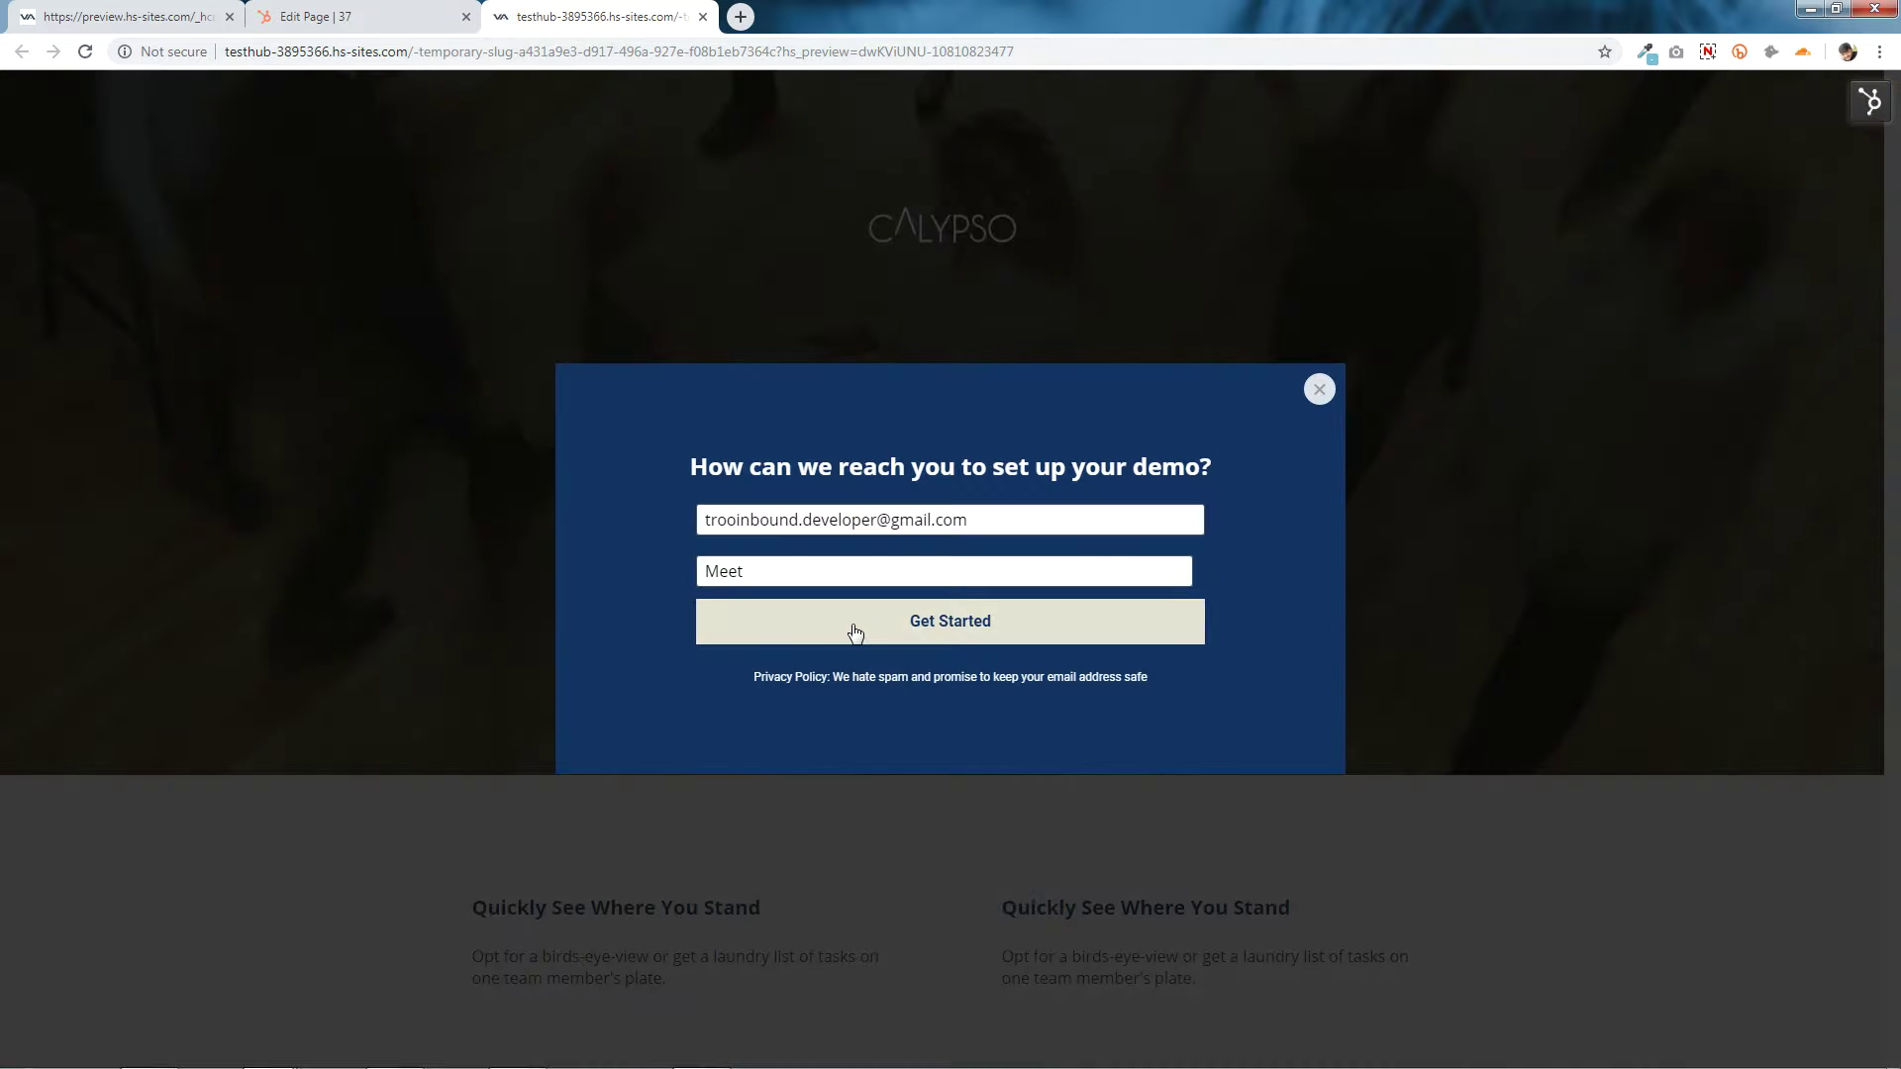
Return to the hero module in the page editor, search popup forms for 37, choose TRIHSLP37 pop-up Form and save the module.
{"action": "left_click", "coordinate": [334, 10]}
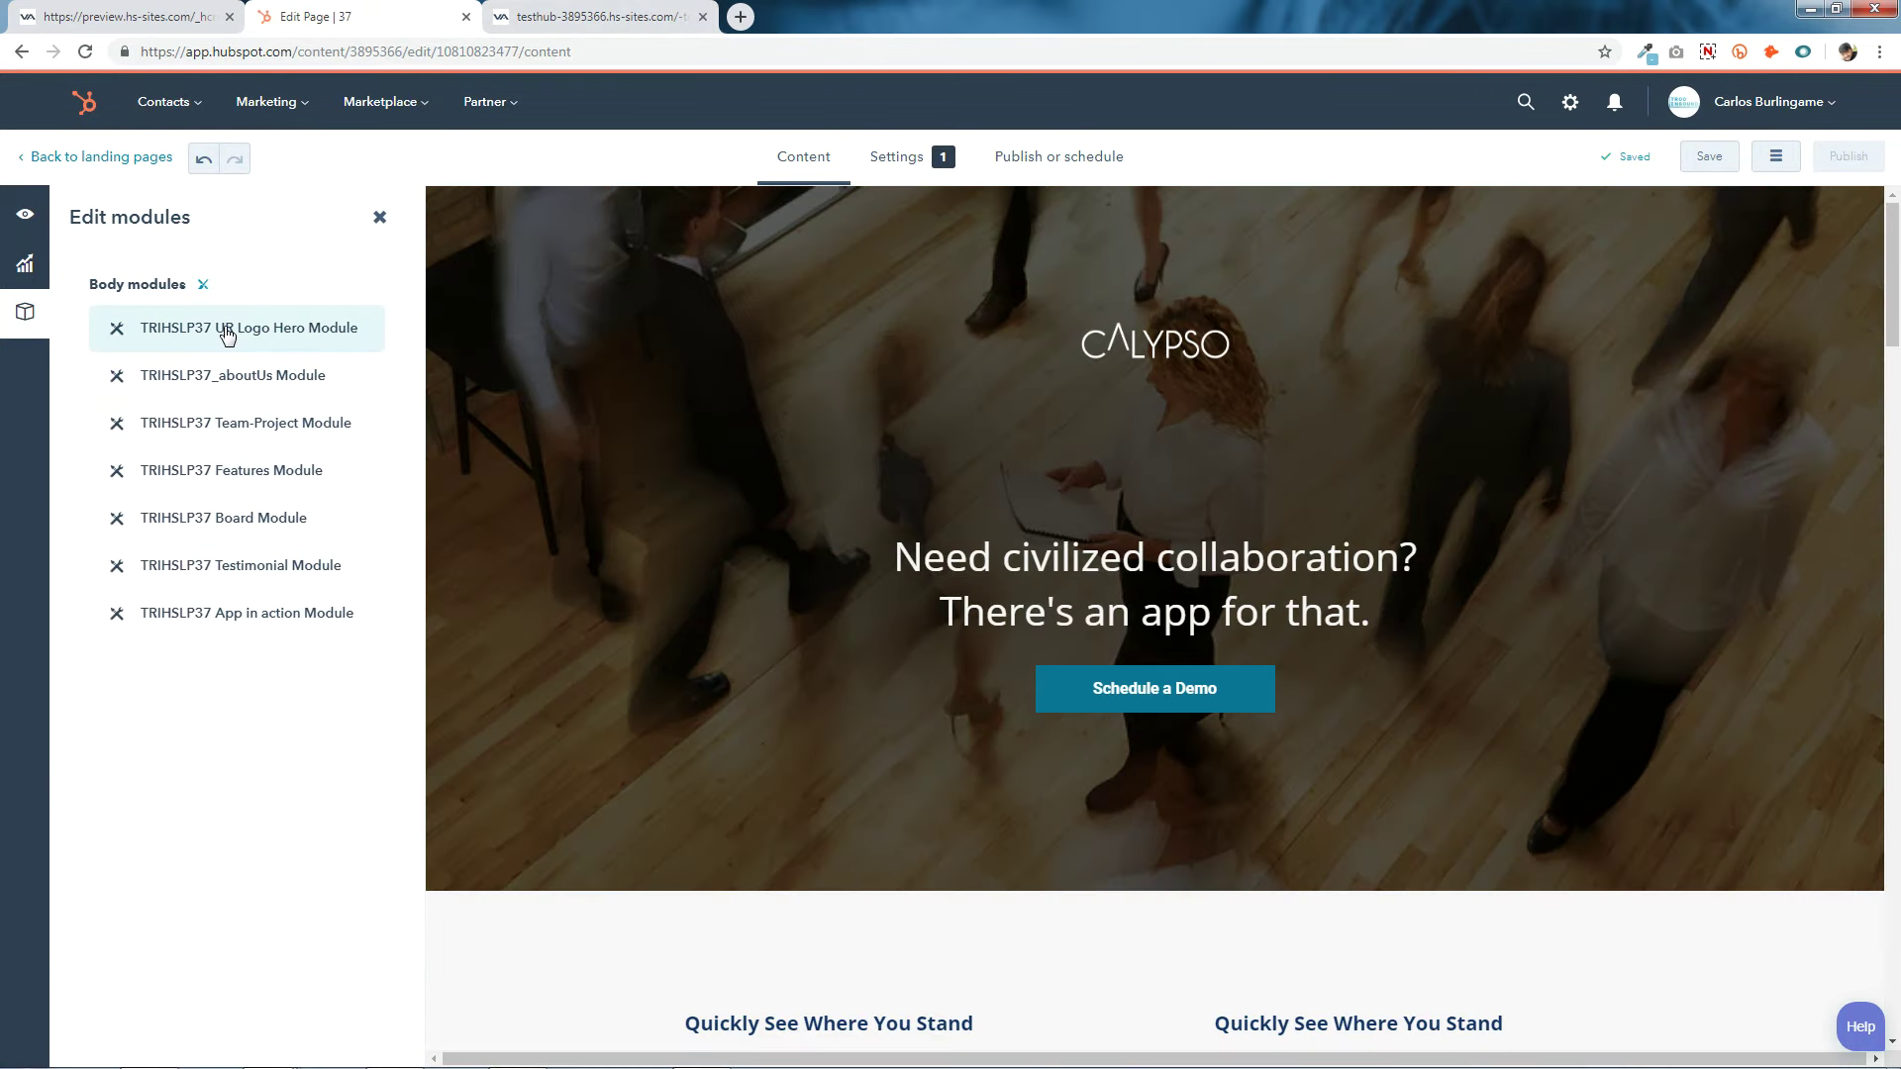
{"action": "left_click", "coordinate": [228, 329]}
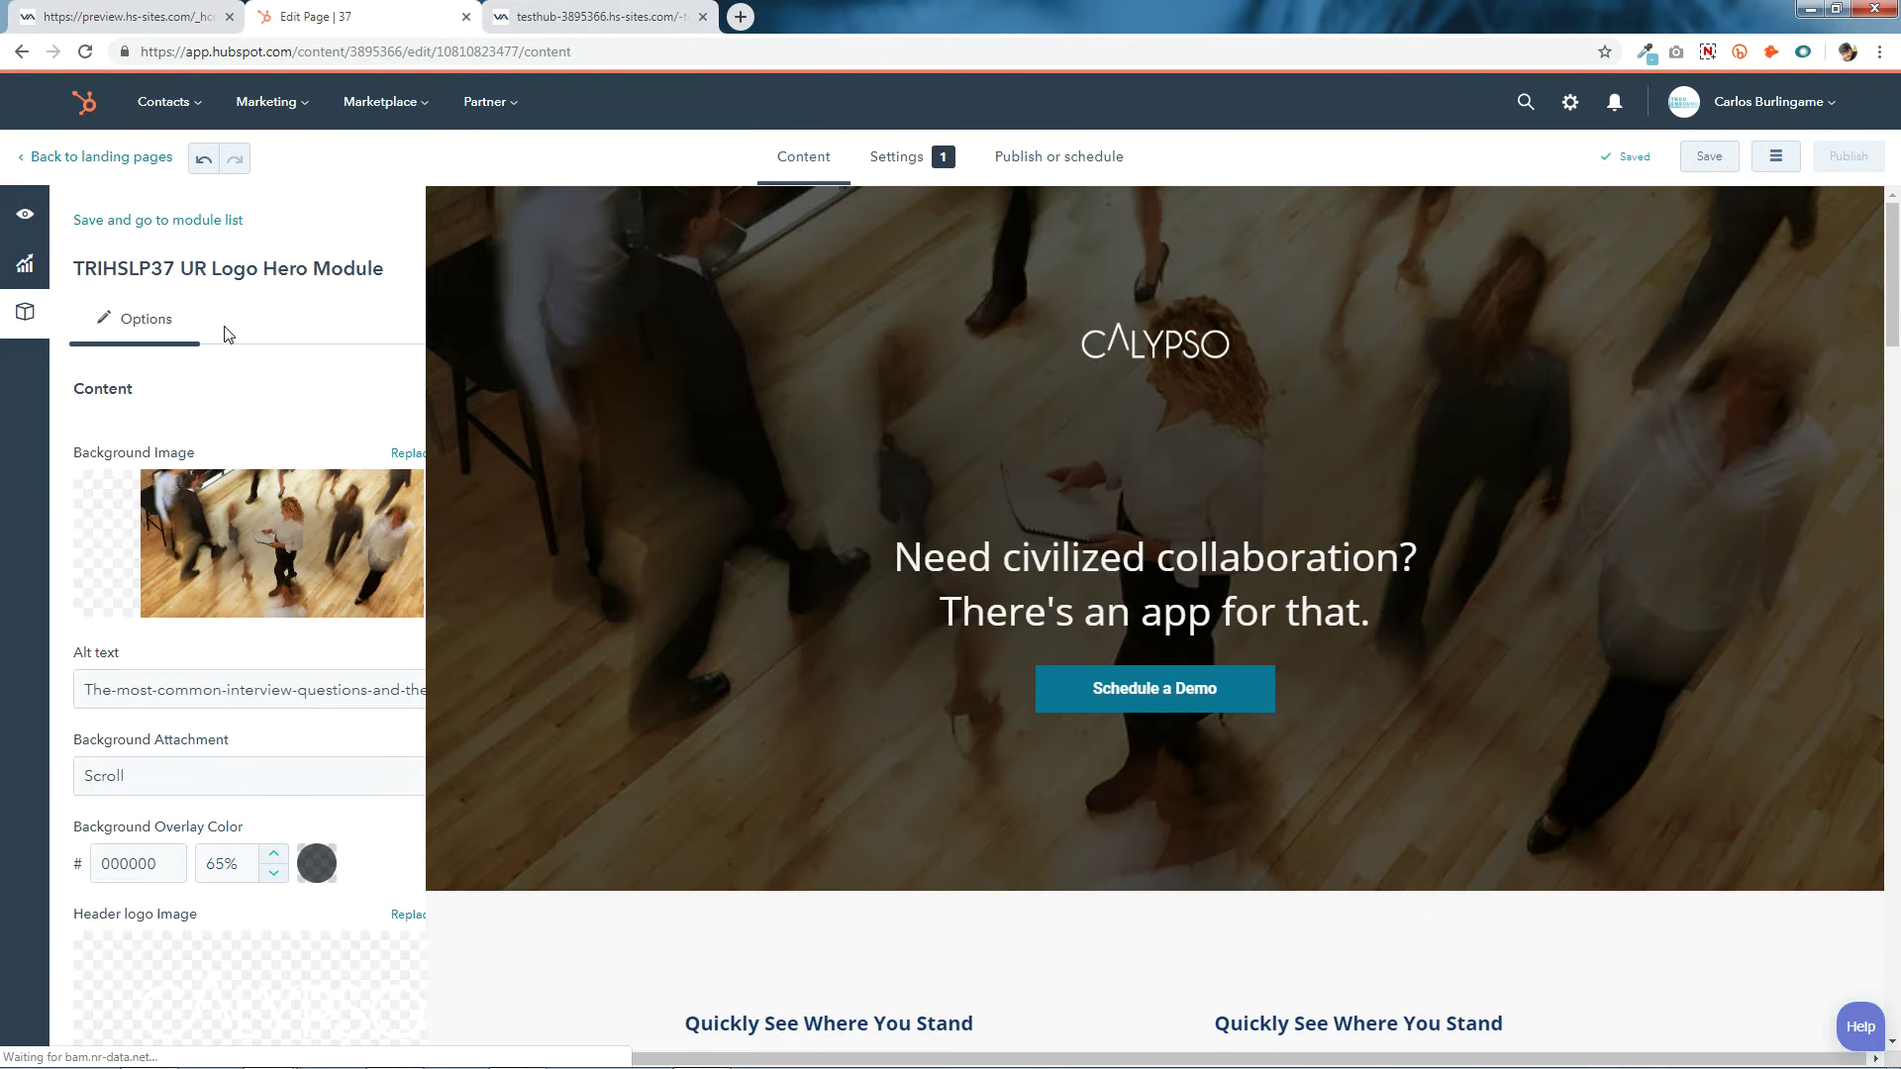
{"action": "scroll", "coordinate": [278, 769], "scroll_direction": "down", "scroll_amount": 13}
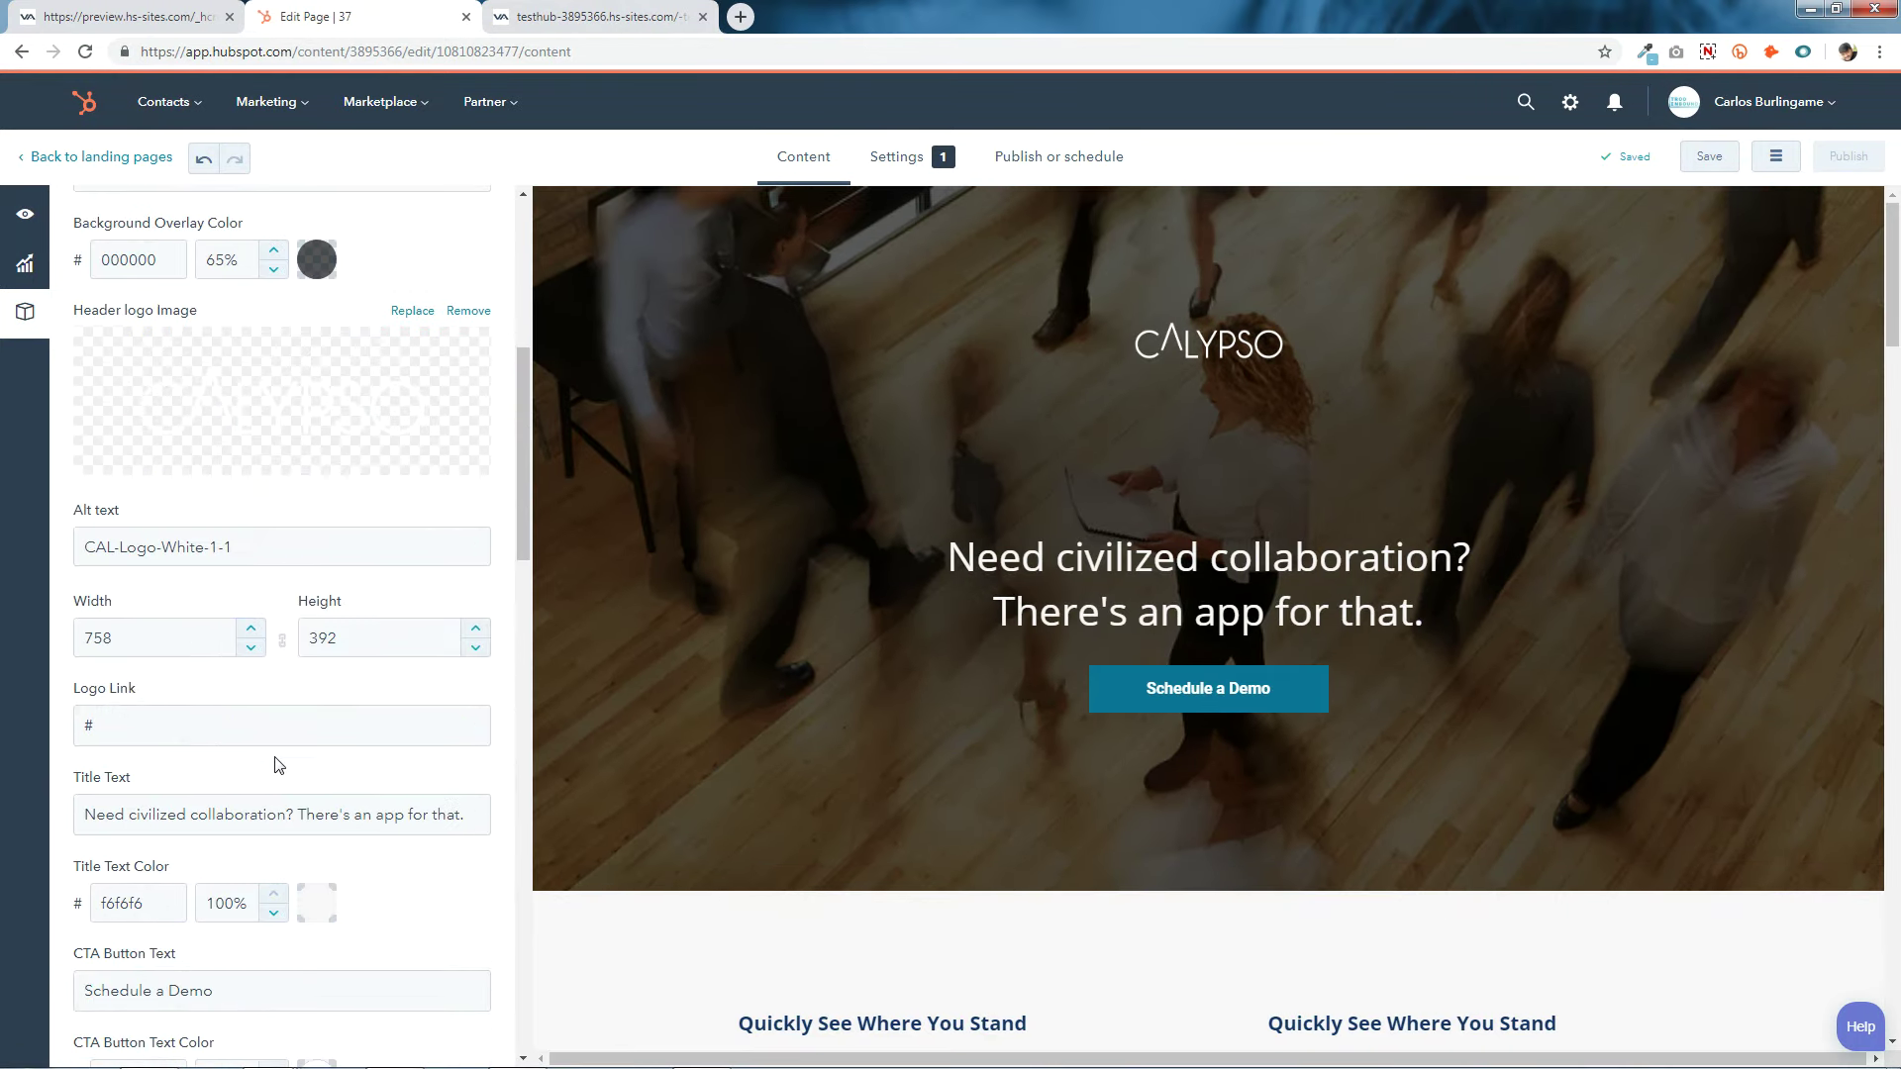
{"action": "left_click", "coordinate": [269, 579]}
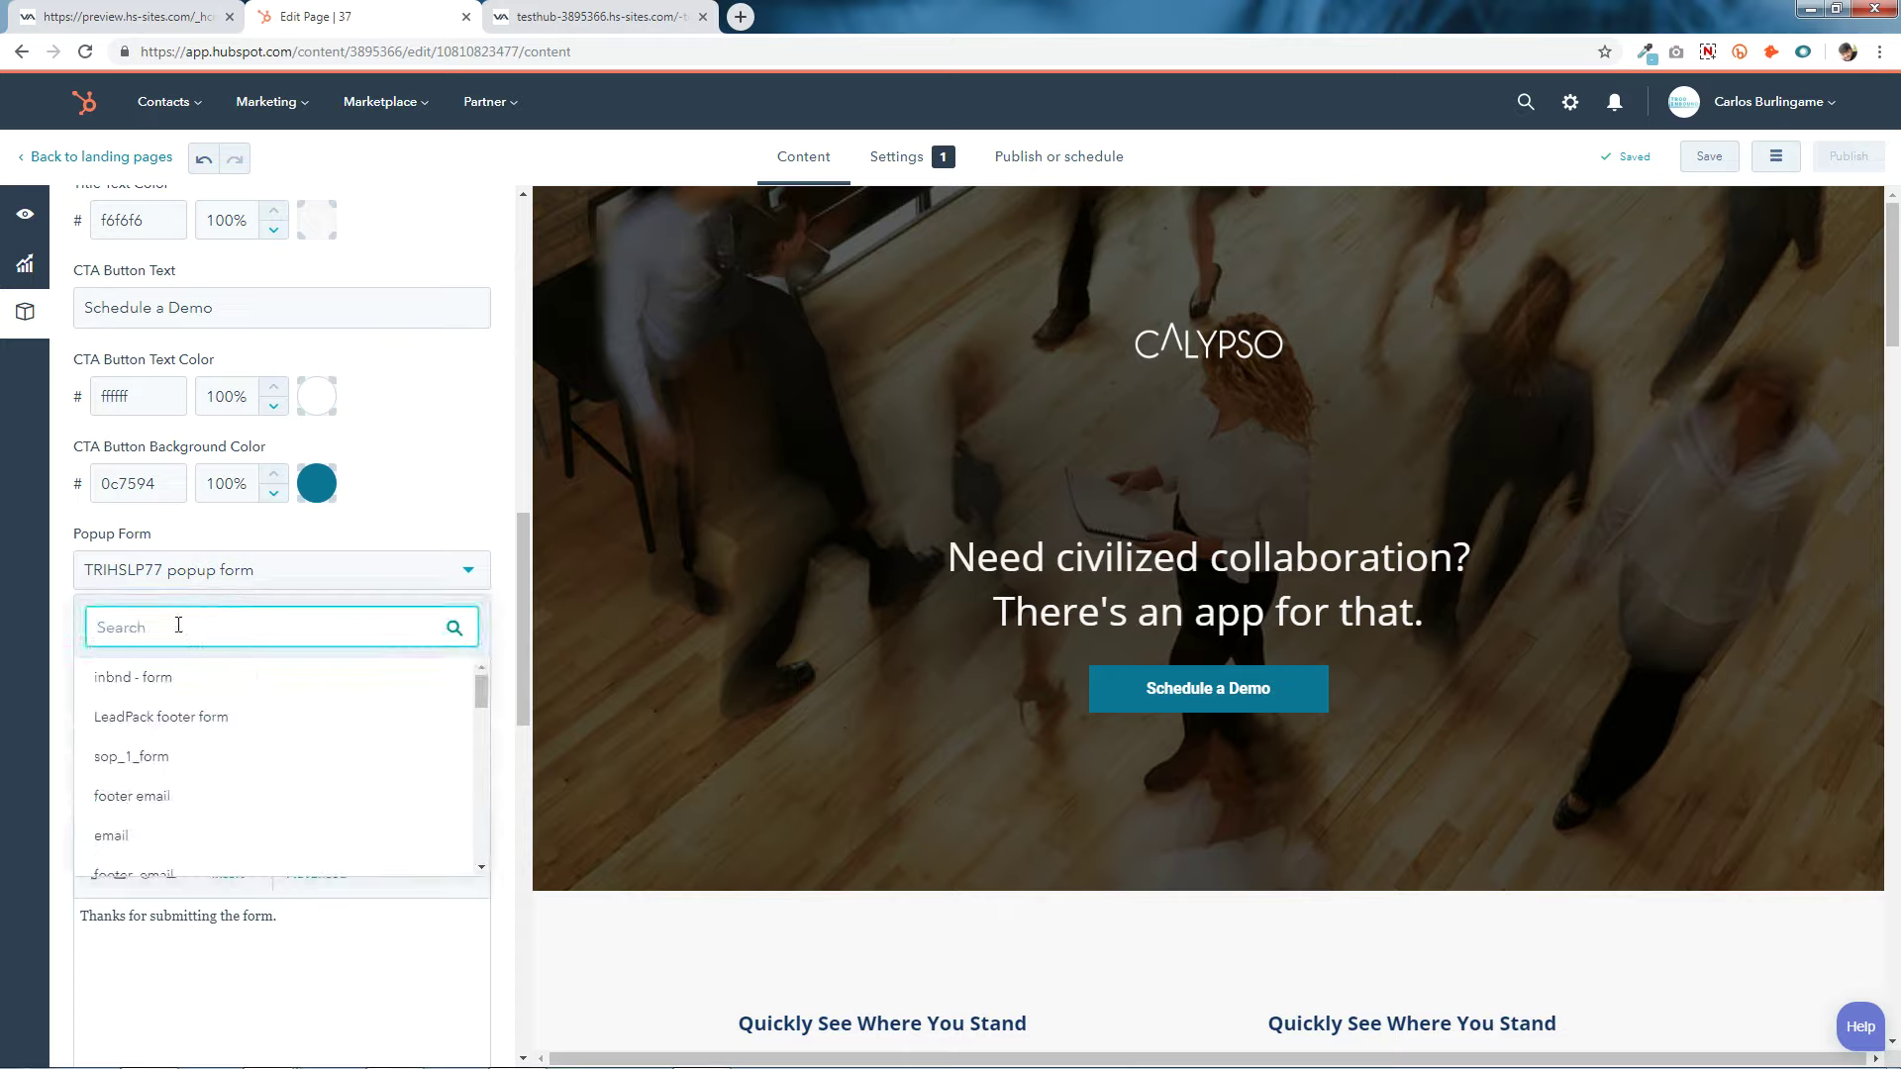
{"action": "type", "text": "37"}
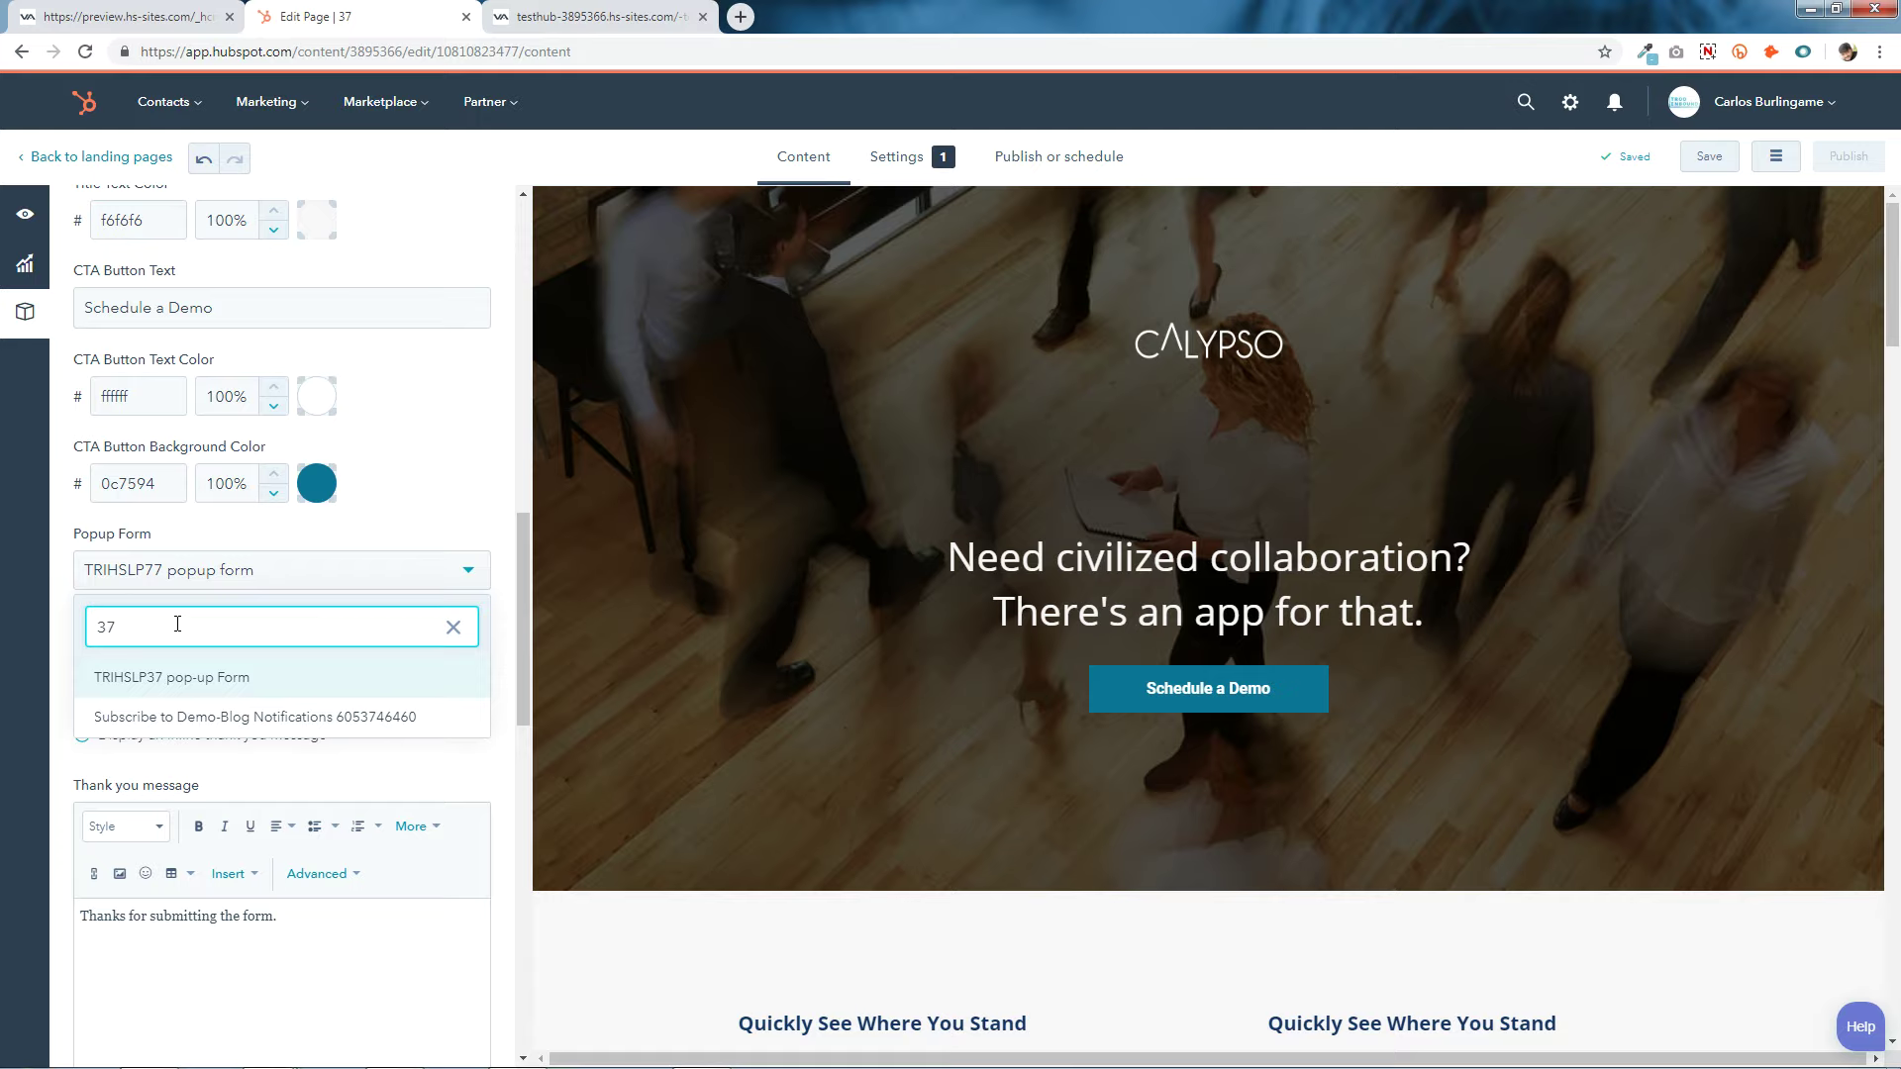
{"action": "left_click", "coordinate": [187, 675]}
{"action": "scroll", "coordinate": [325, 637], "scroll_direction": "down", "scroll_amount": 10}
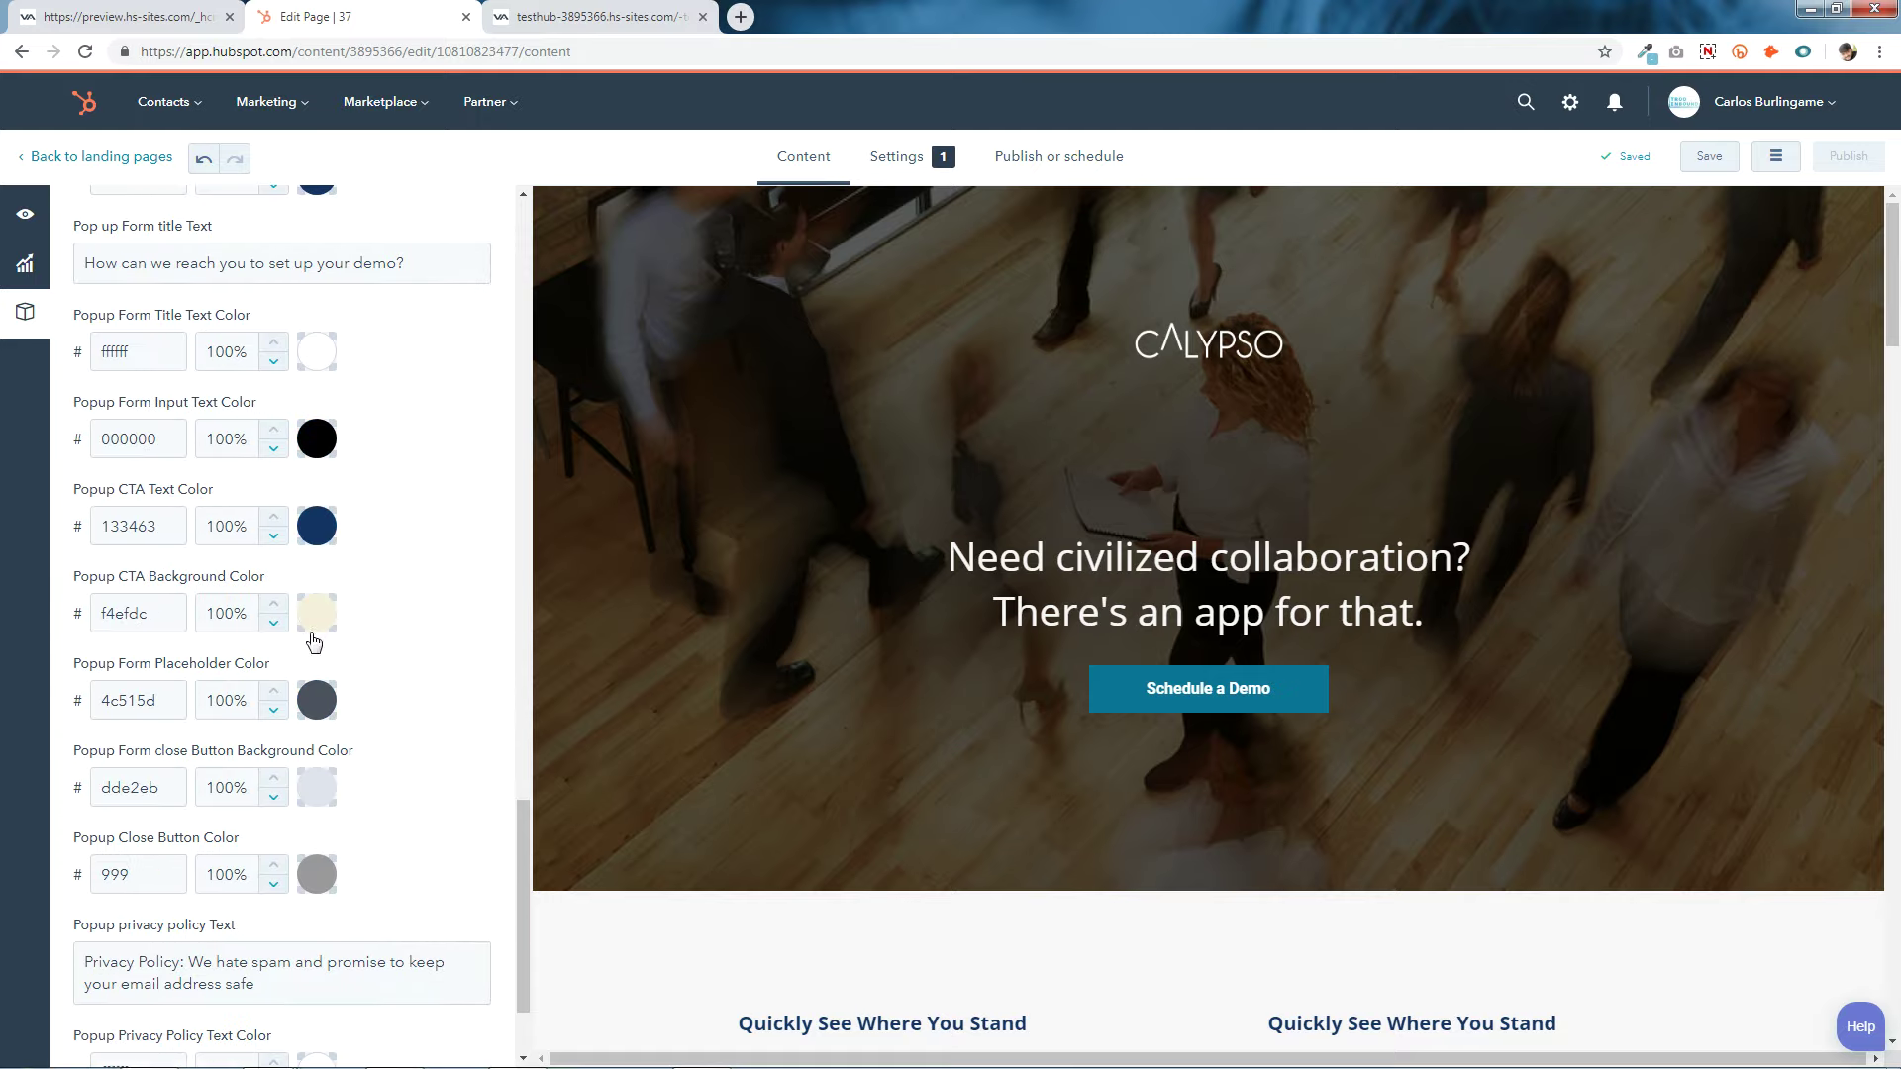
{"action": "left_click", "coordinate": [246, 985]}
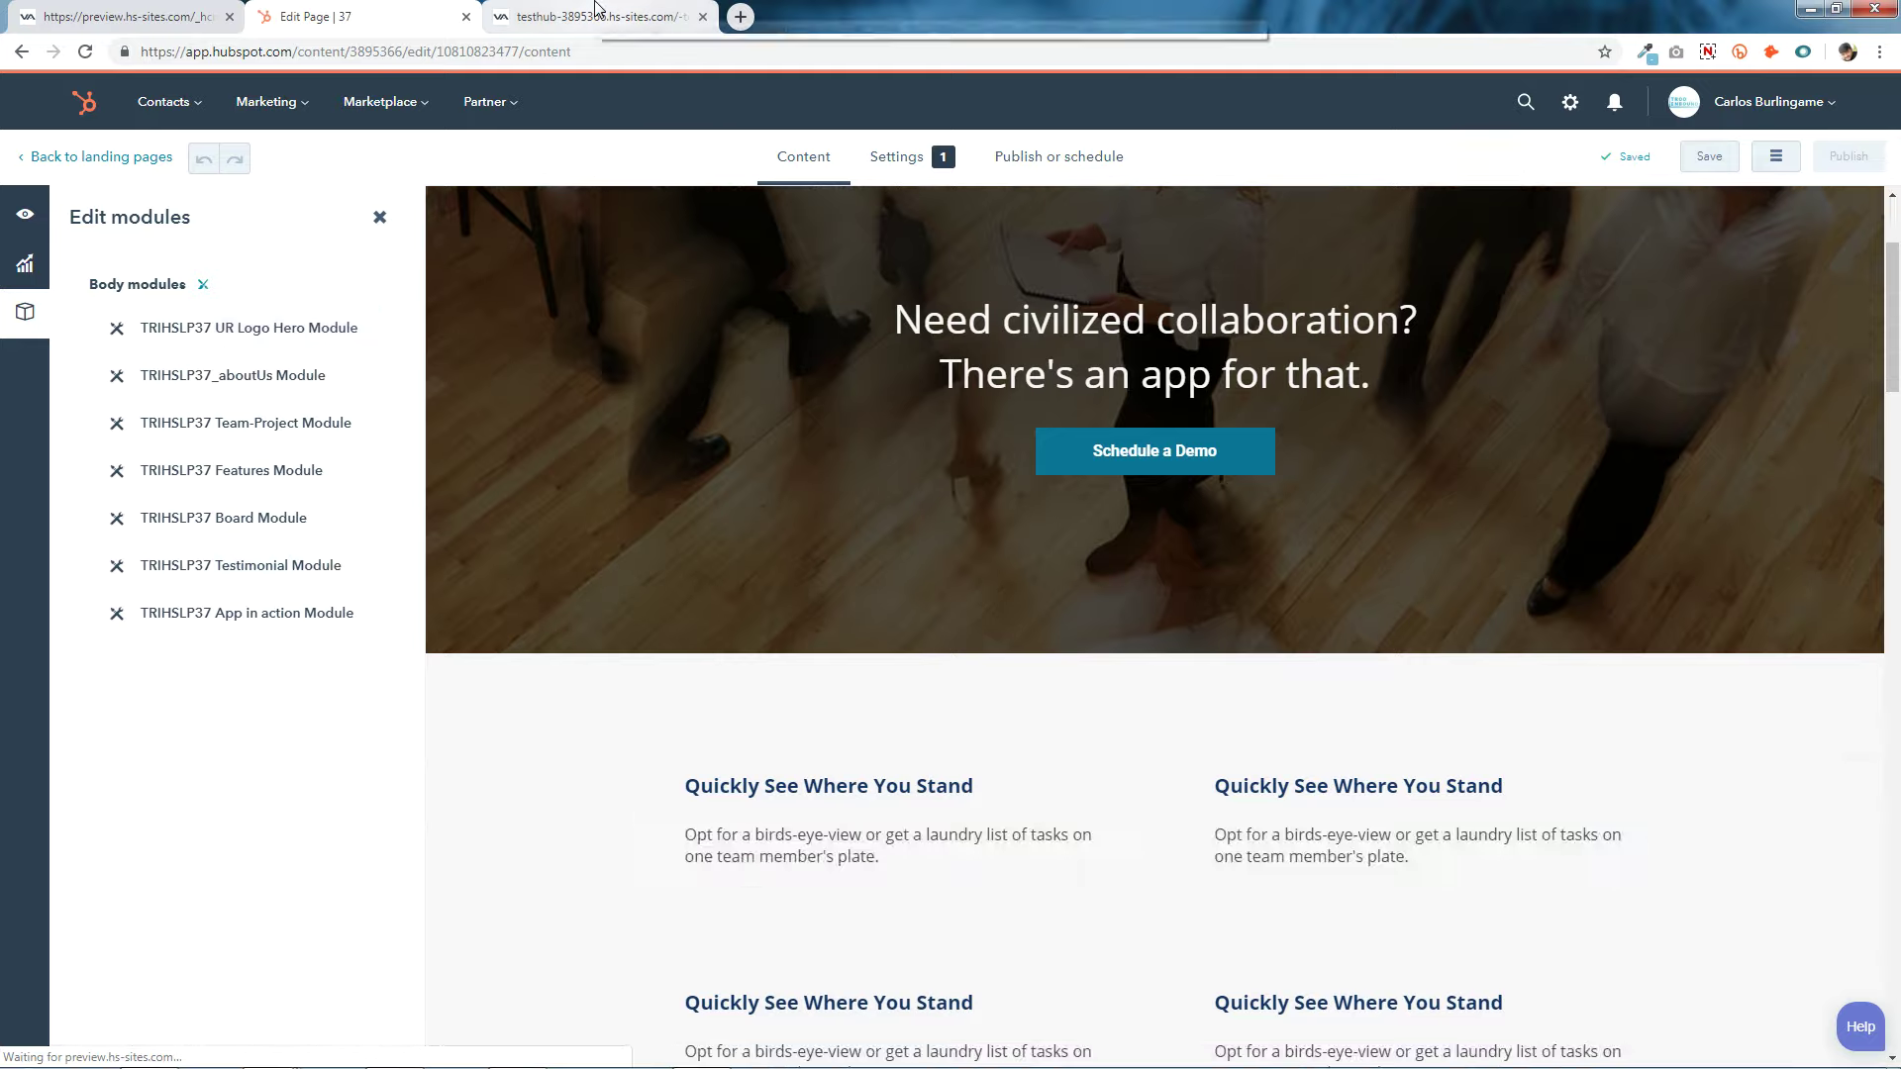
Reload the page preview and open the Schedule a Demo popup to check the TRIHSLP37 form.
{"action": "left_click", "coordinate": [597, 10]}
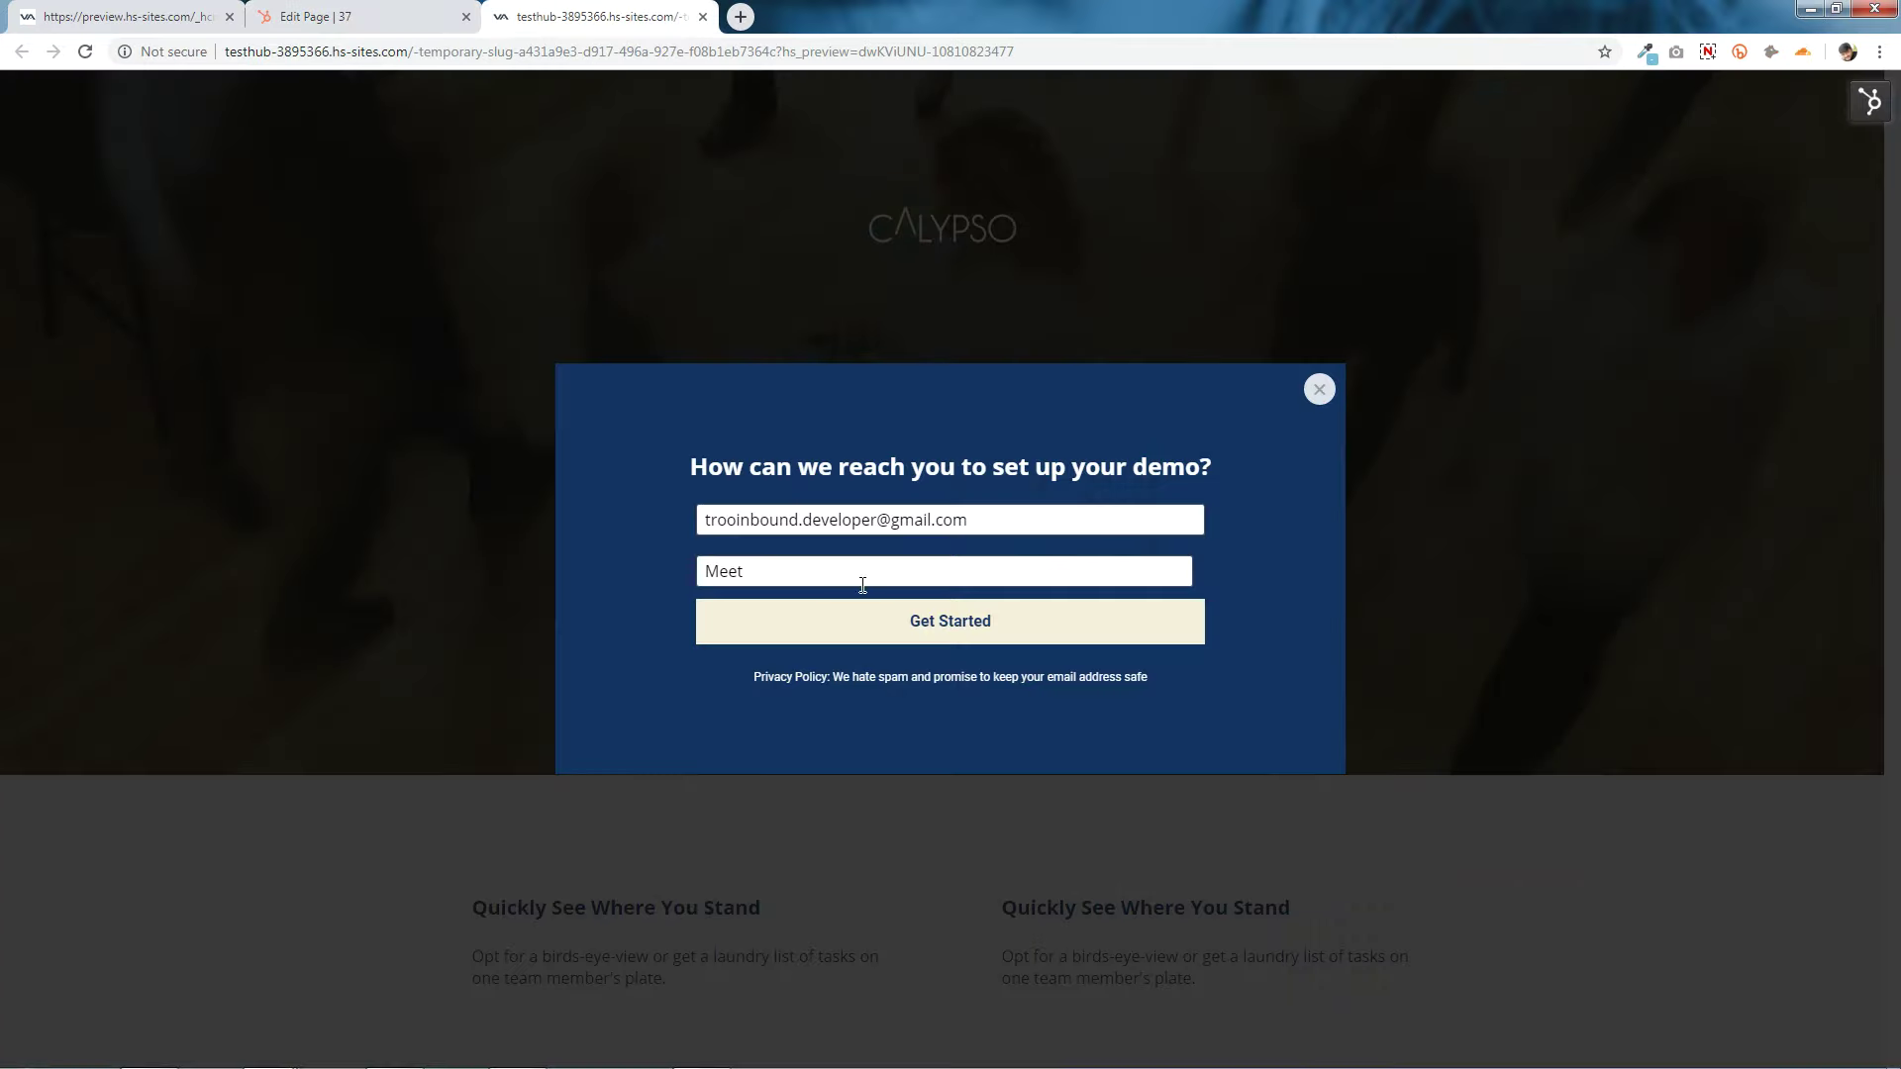
{"action": "right_click", "coordinate": [610, 8]}
{"action": "left_click", "coordinate": [622, 45]}
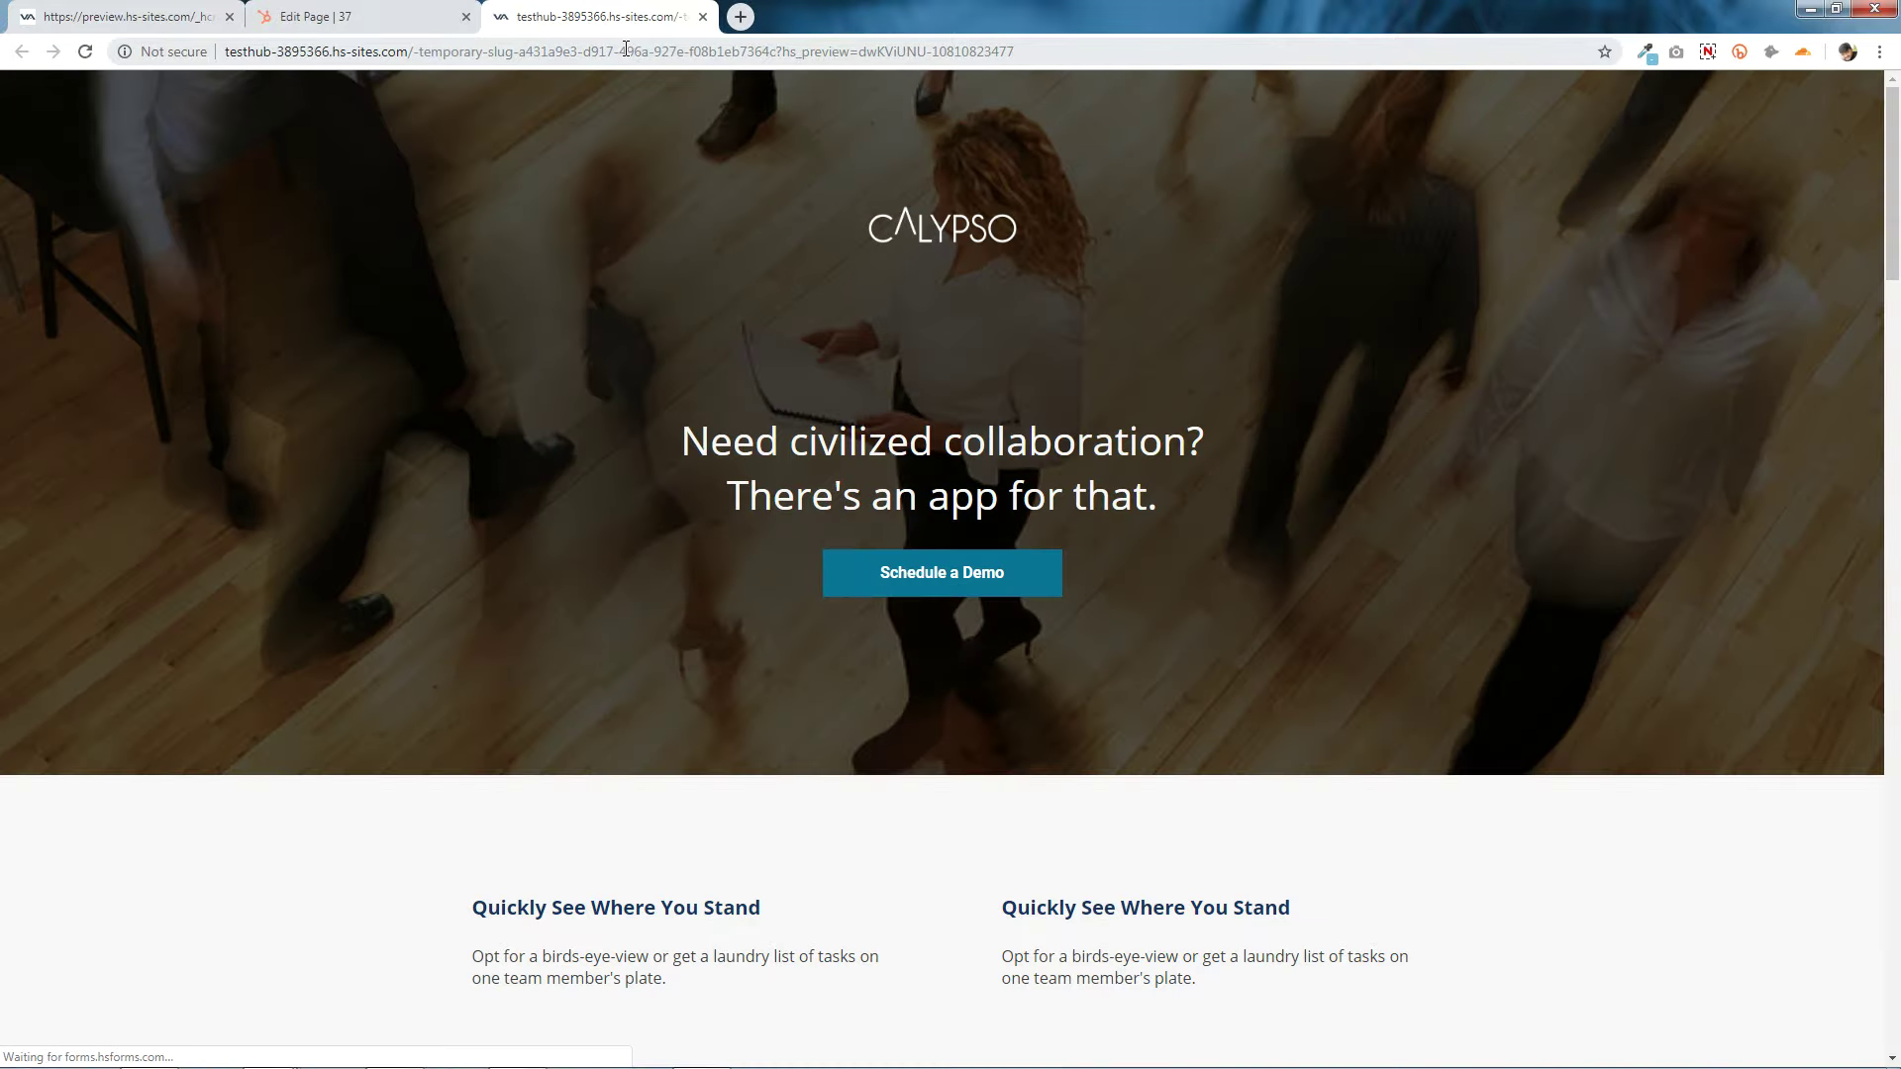
{"action": "left_click", "coordinate": [969, 593]}
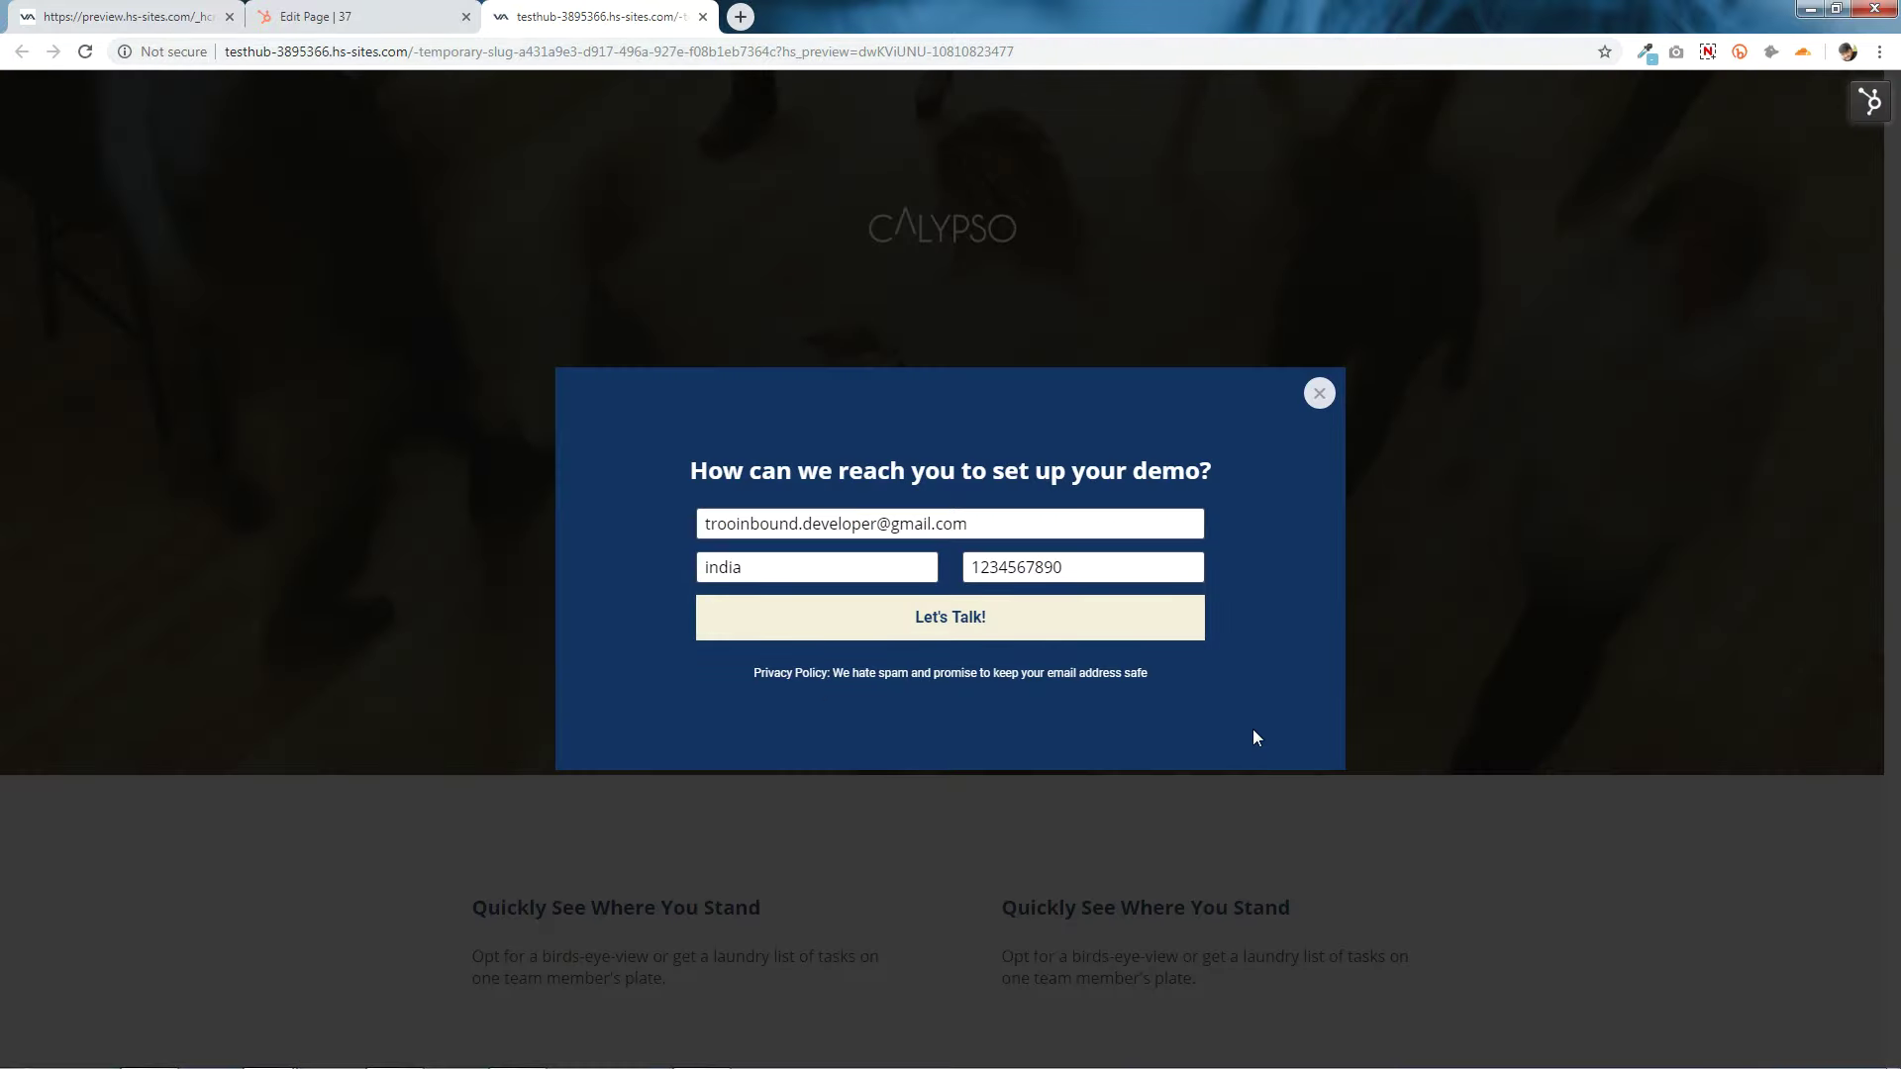
Return to the page editor, open the hero module and go to its form submission settings.
{"action": "left_click", "coordinate": [327, 17]}
{"action": "left_click", "coordinate": [180, 337]}
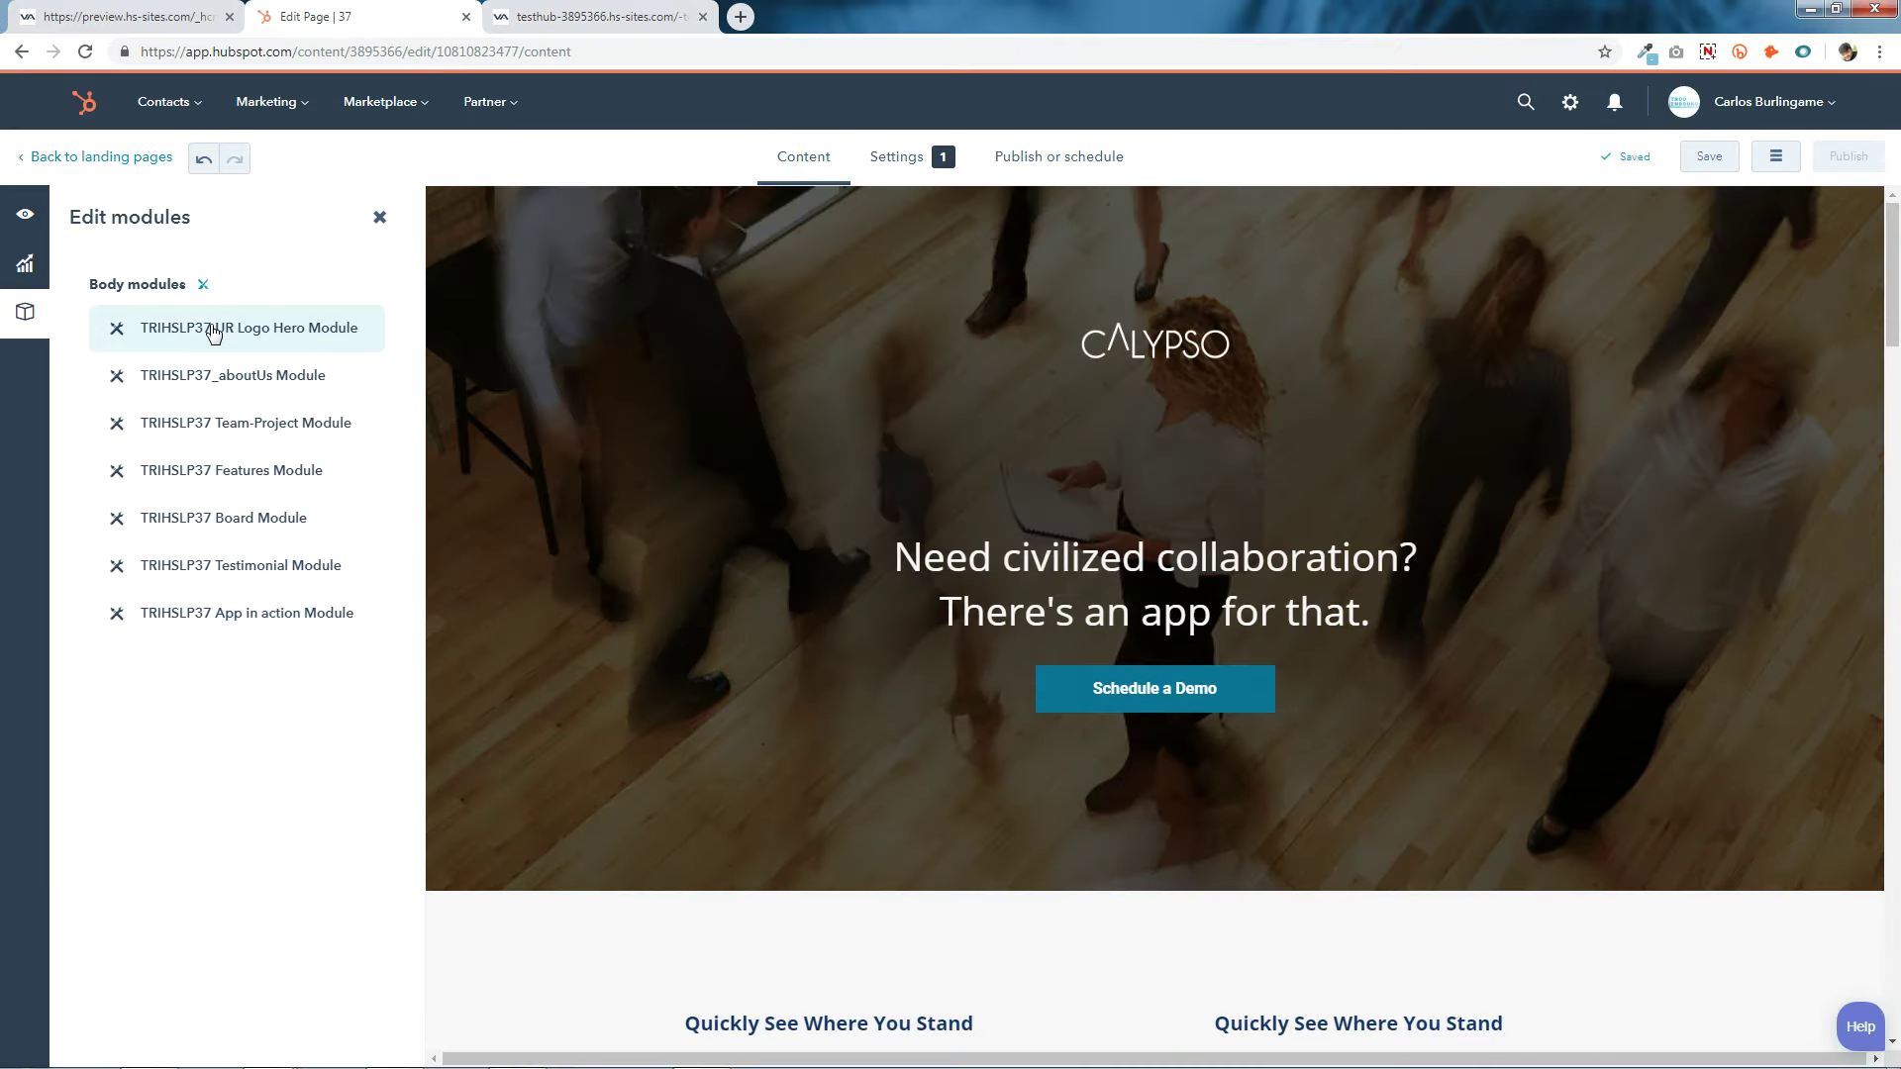
{"action": "scroll", "coordinate": [295, 554], "scroll_direction": "down", "scroll_amount": 2}
{"action": "scroll", "coordinate": [295, 555], "scroll_direction": "down", "scroll_amount": 9}
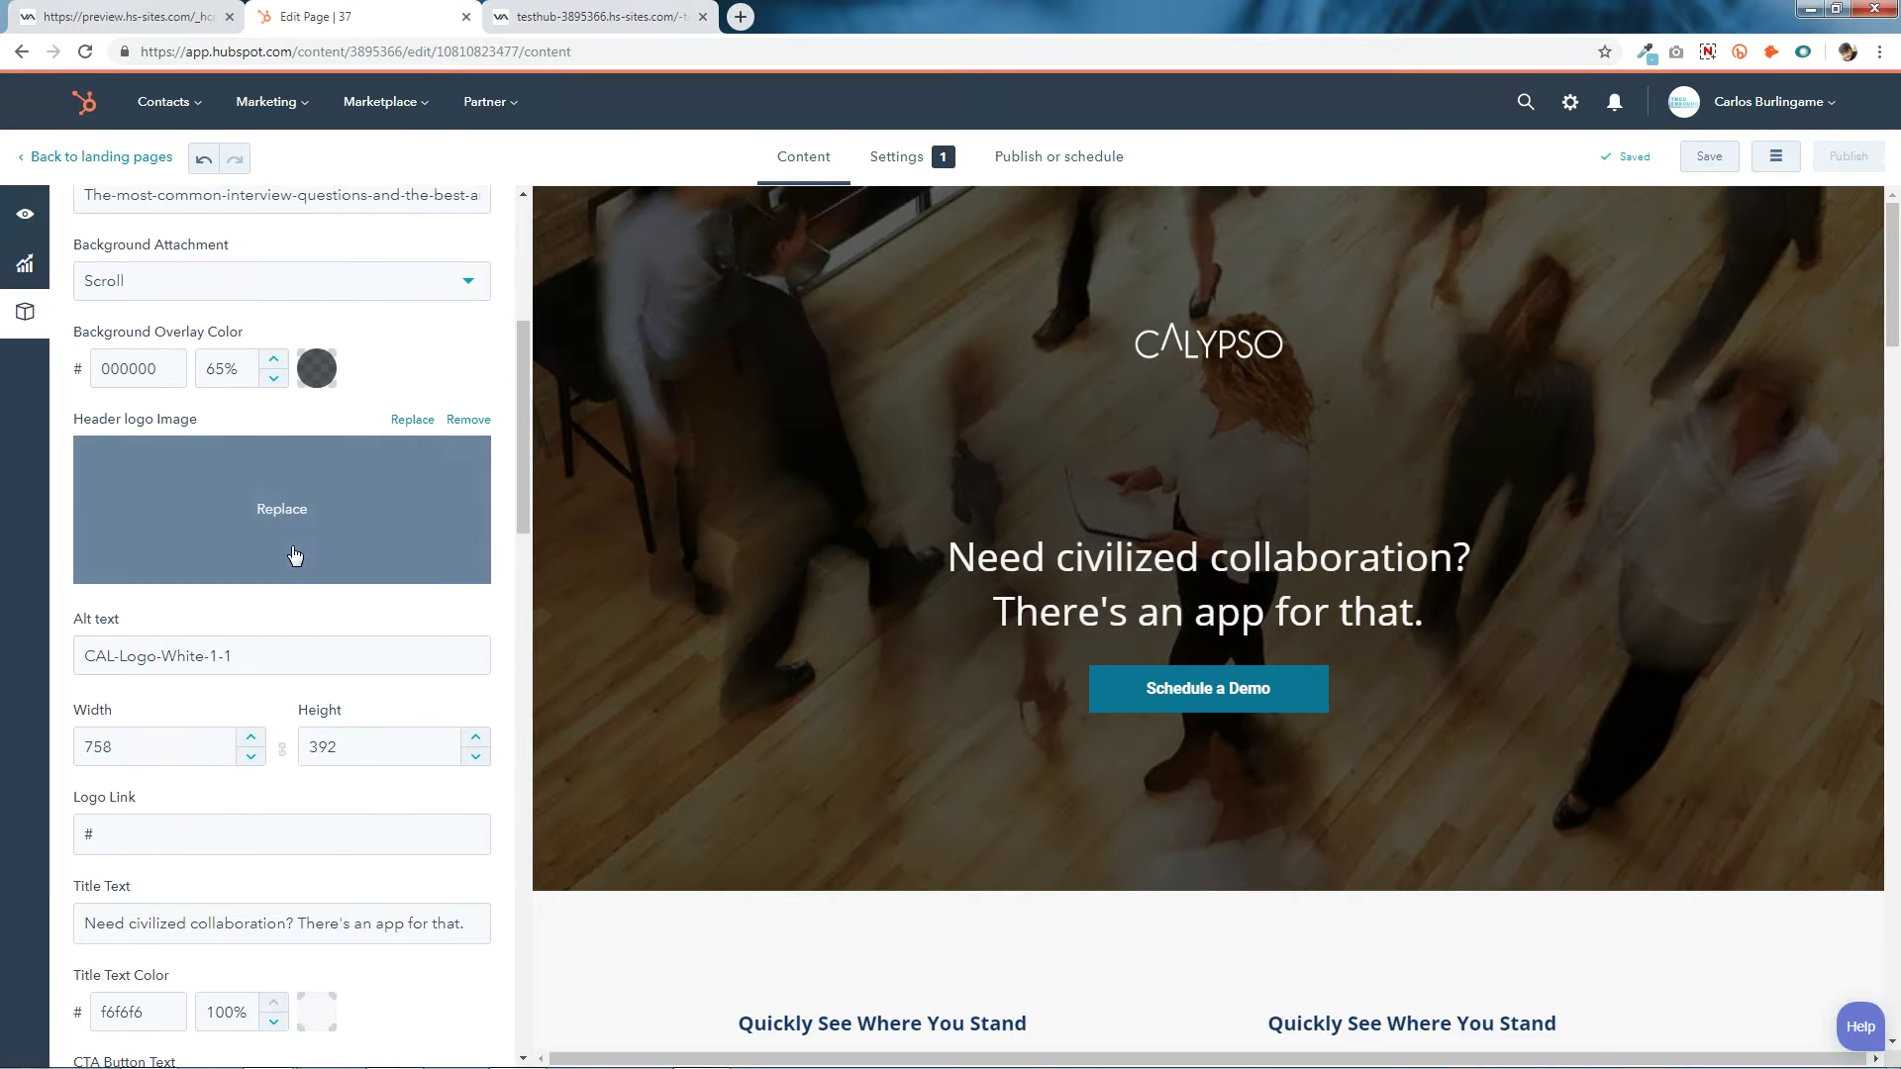
{"action": "scroll", "coordinate": [295, 555], "scroll_direction": "down", "scroll_amount": 6}
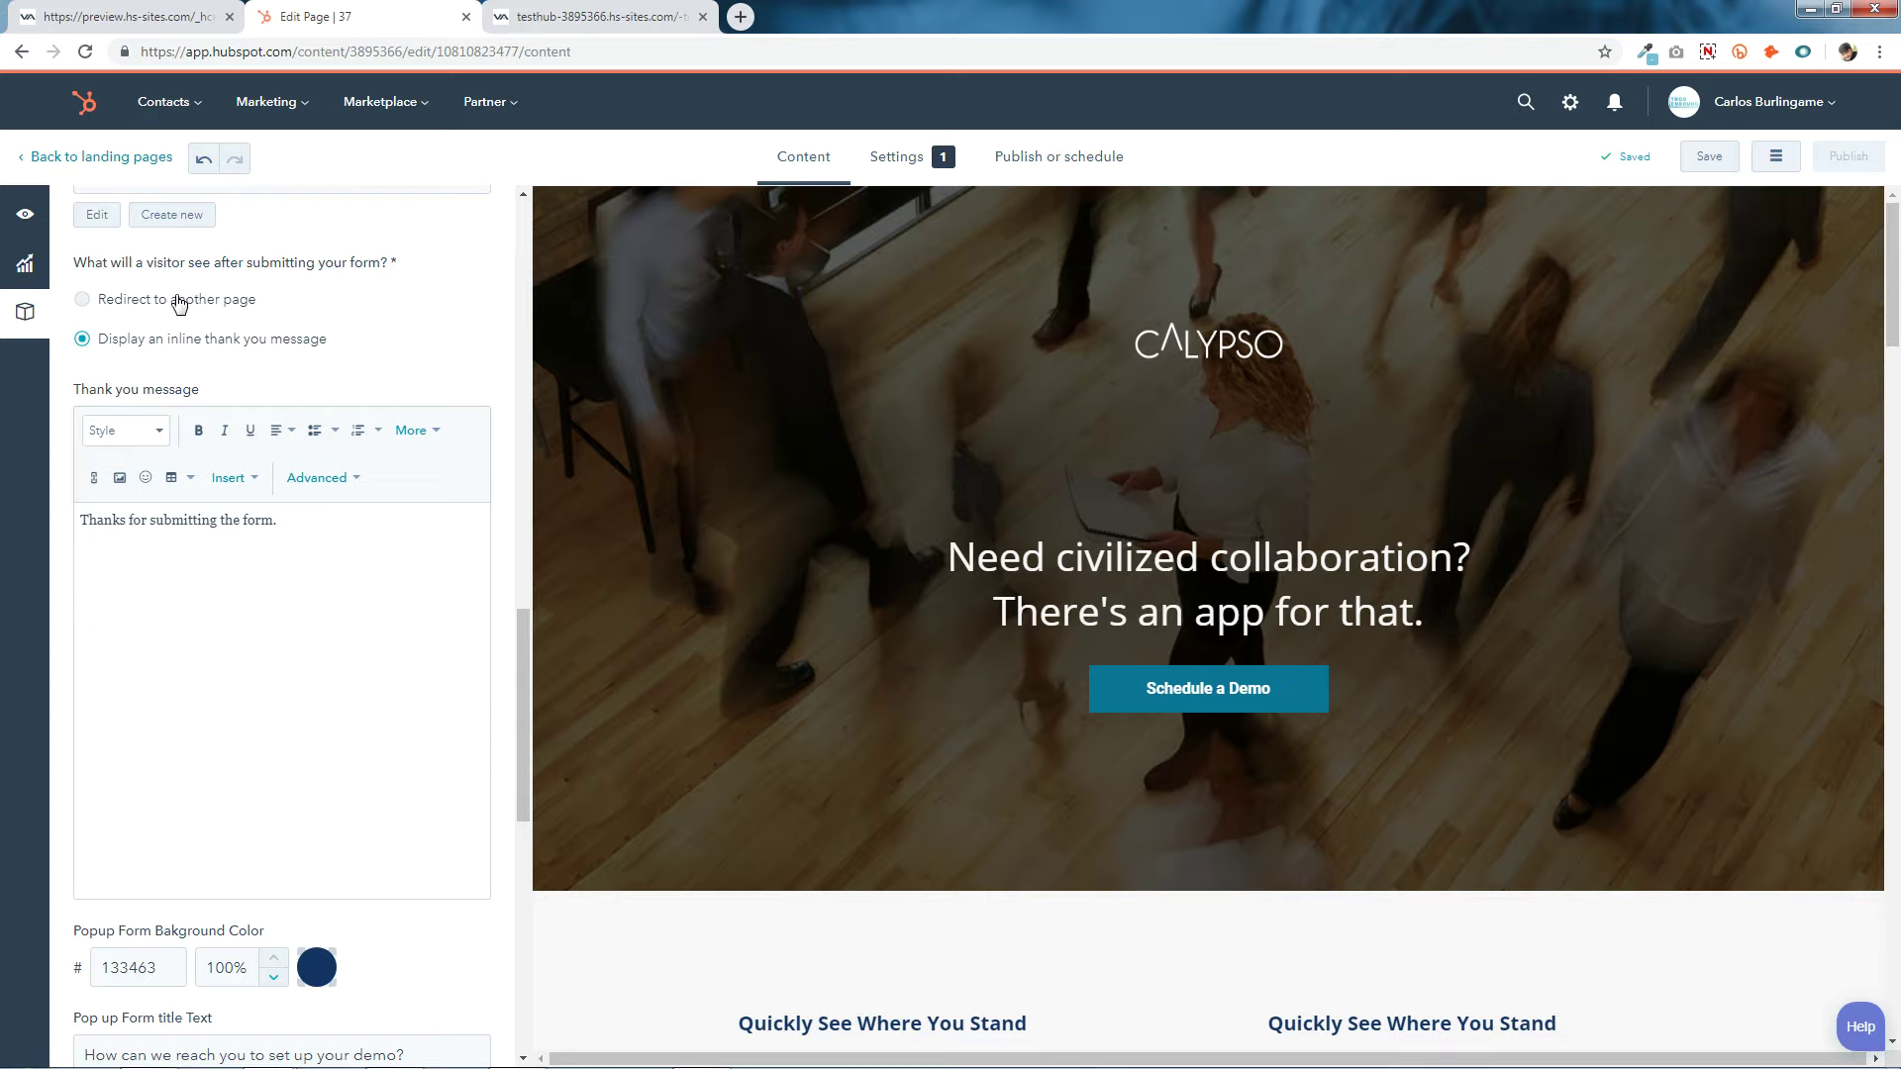
Try the Redirect to another page option, browse the redirect links and restore Display an inline thank you message.
{"action": "left_click", "coordinate": [83, 301]}
{"action": "left_click", "coordinate": [370, 430]}
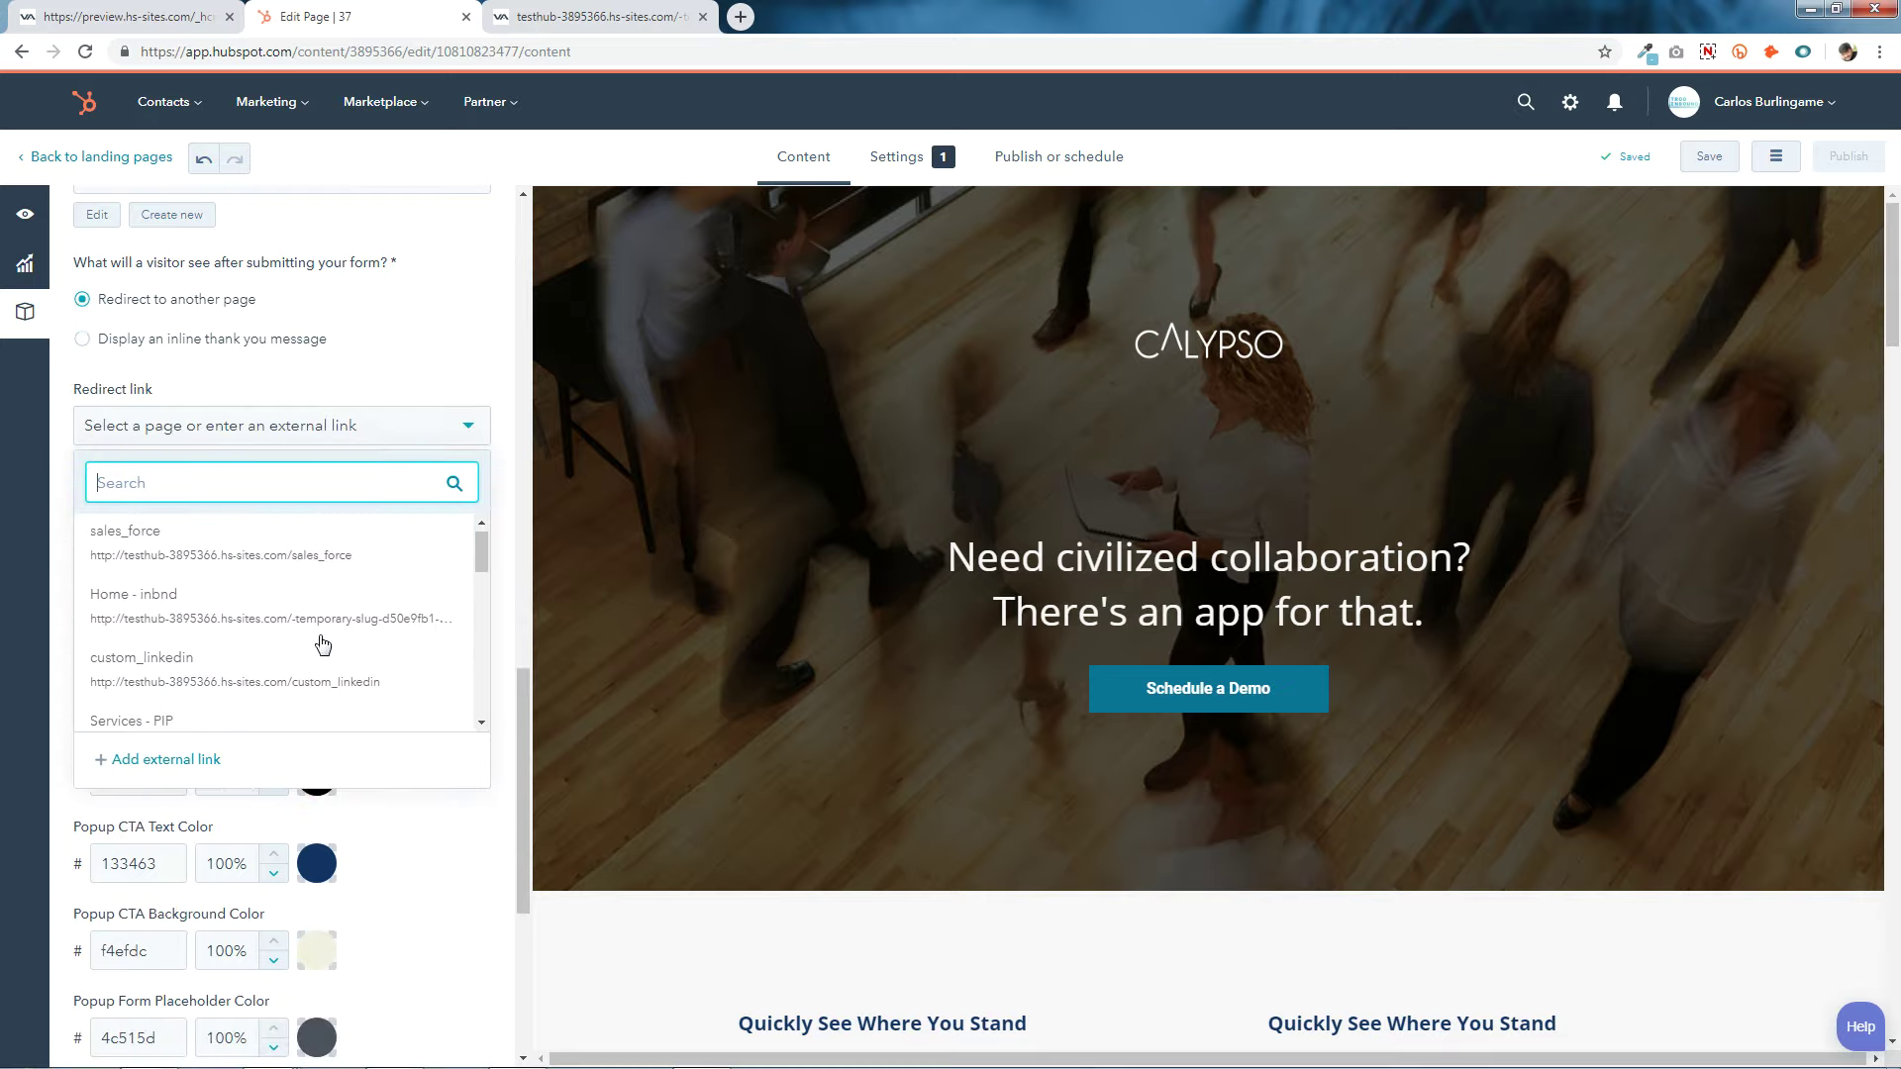
{"action": "left_click", "coordinate": [234, 381]}
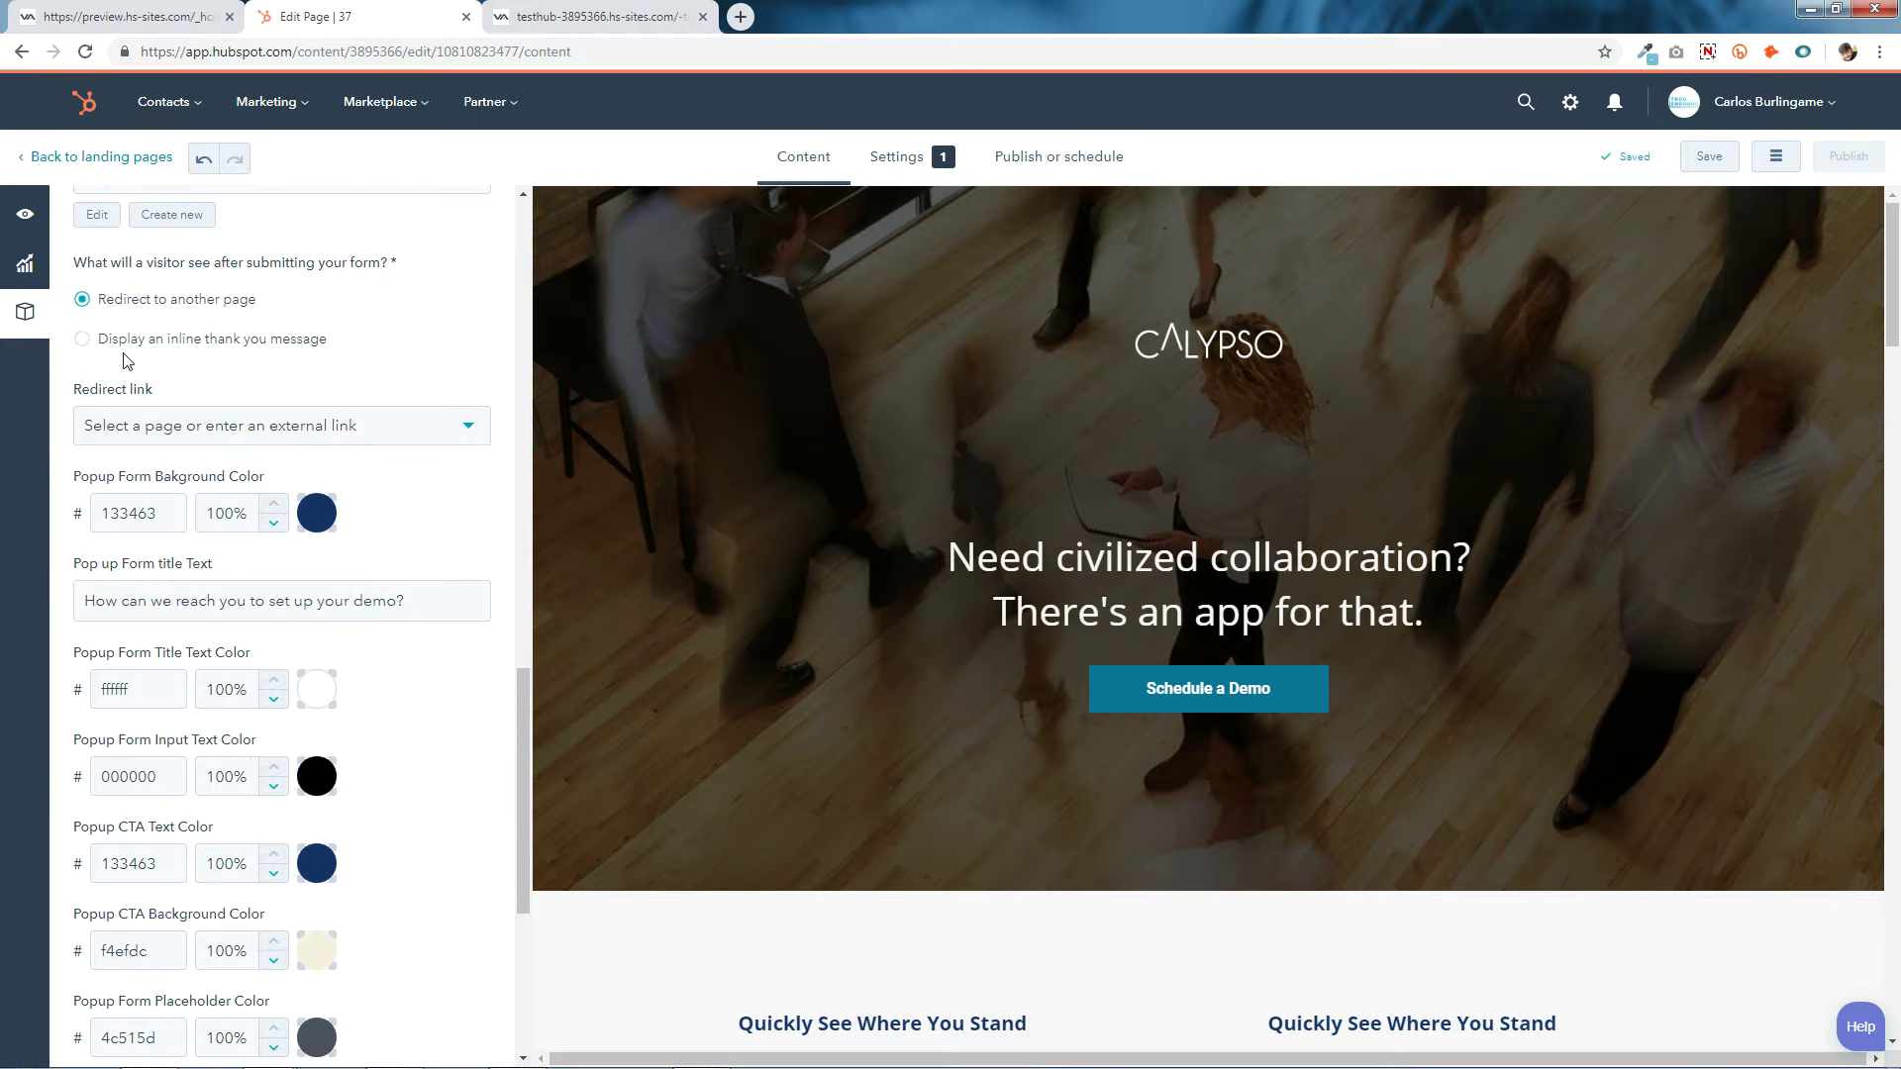
{"action": "left_click", "coordinate": [83, 341]}
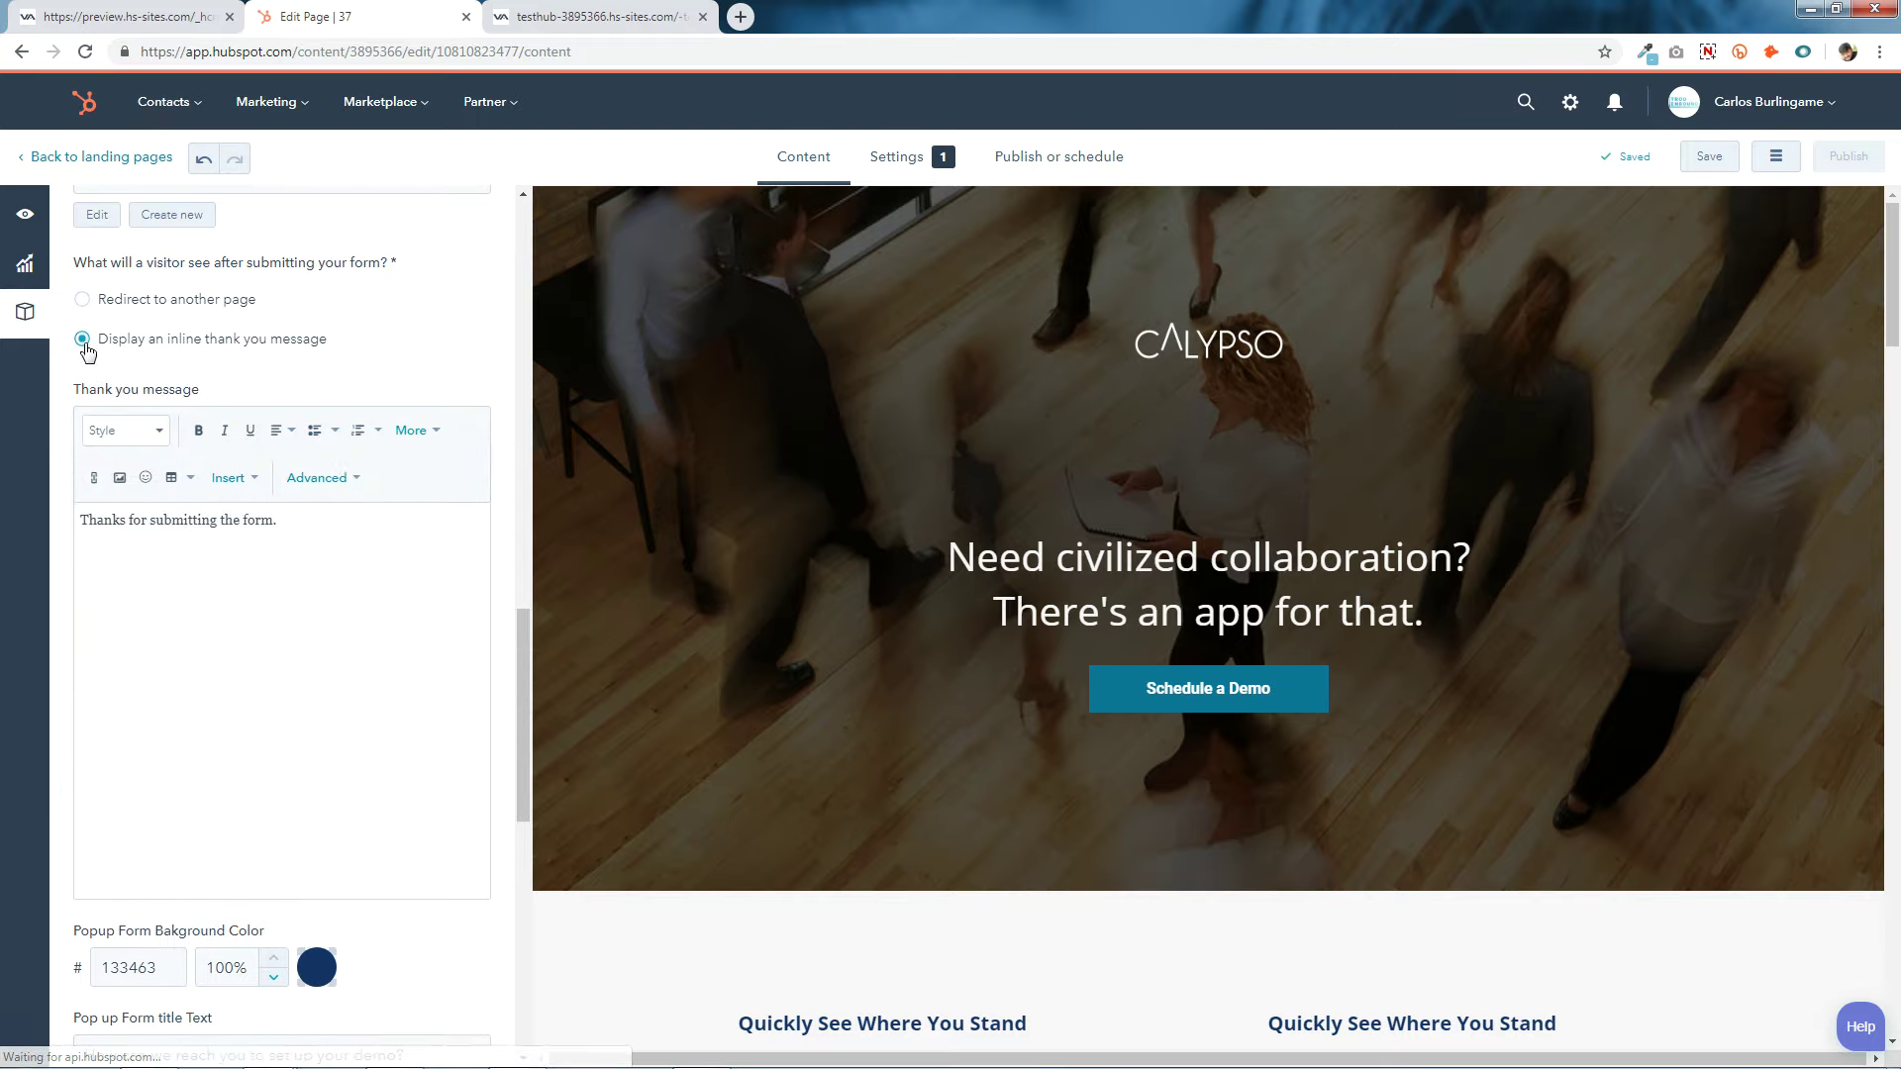
Highlight the thank you message text and submit the popup form in the page preview to check the message.
{"action": "left_click_drag", "start_coordinate": [297, 521], "coordinate": [3, 515]}
{"action": "left_click", "coordinate": [304, 545]}
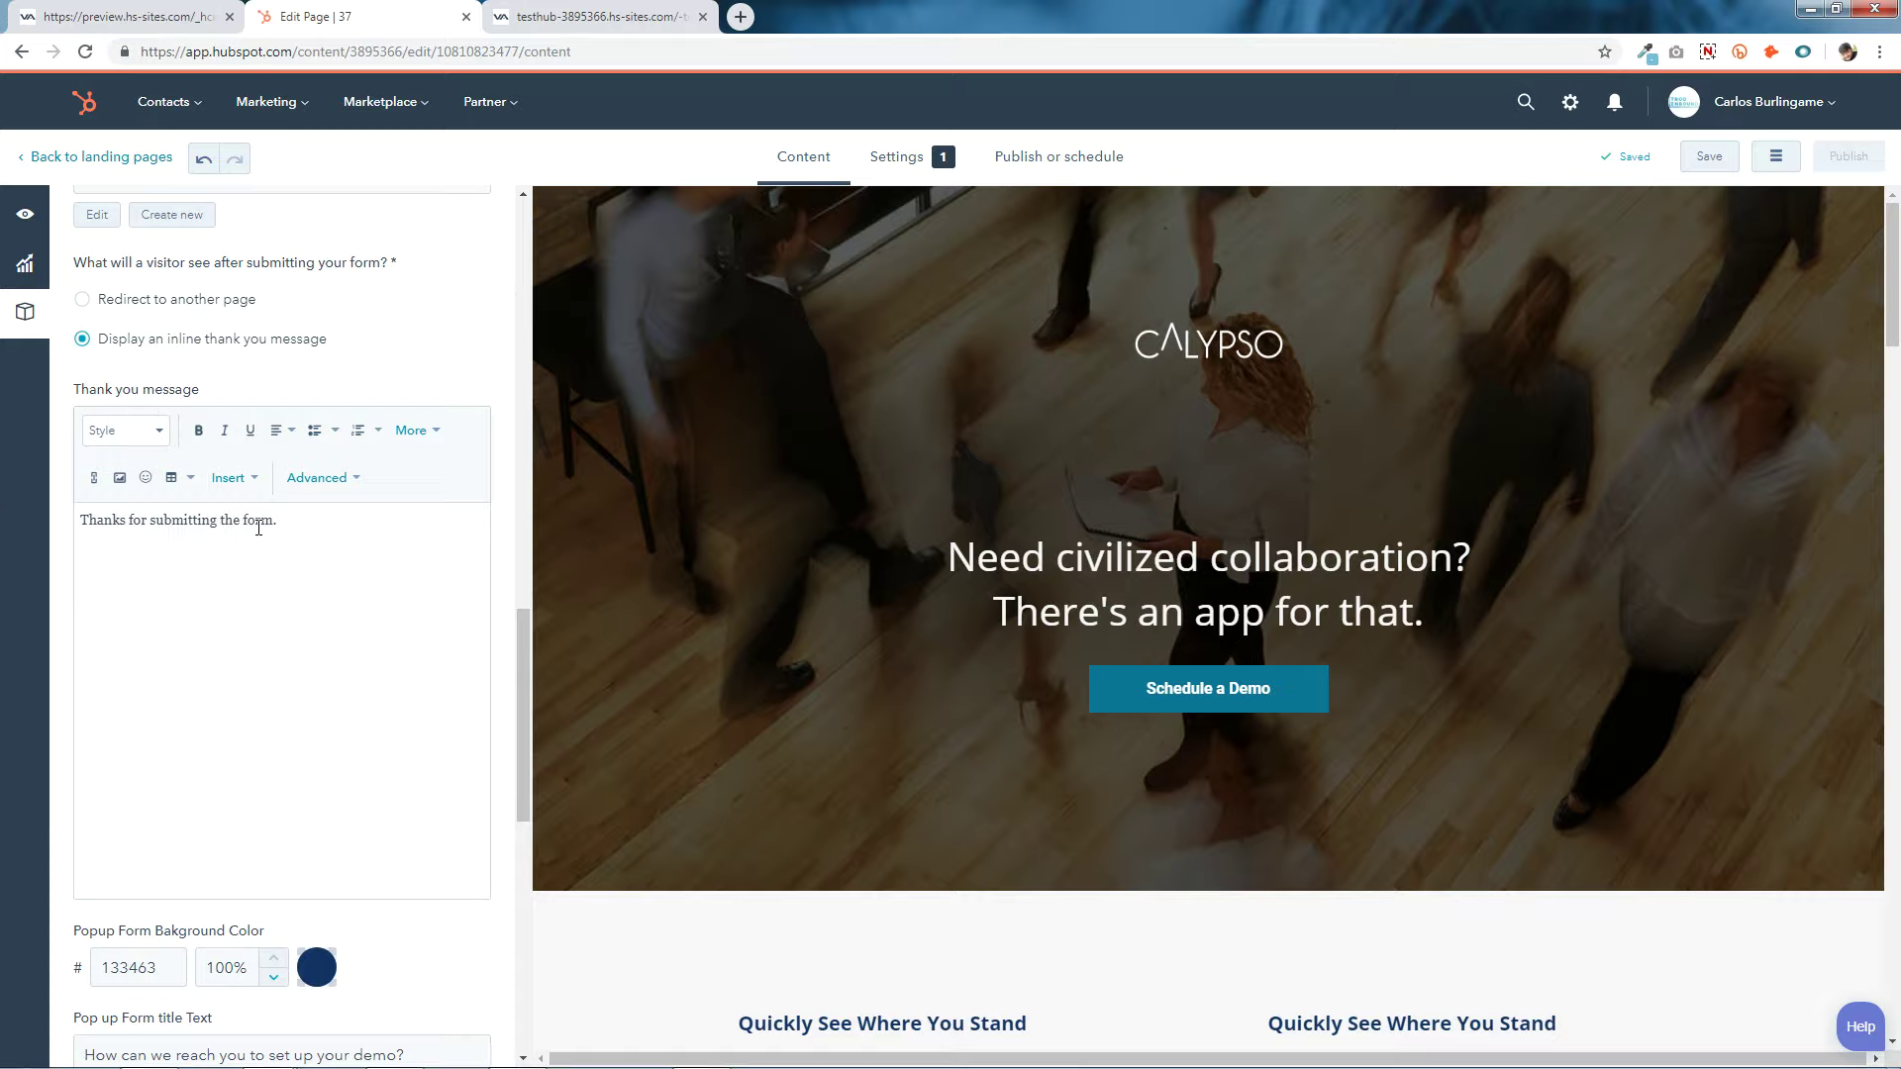
{"action": "left_click", "coordinate": [592, 7]}
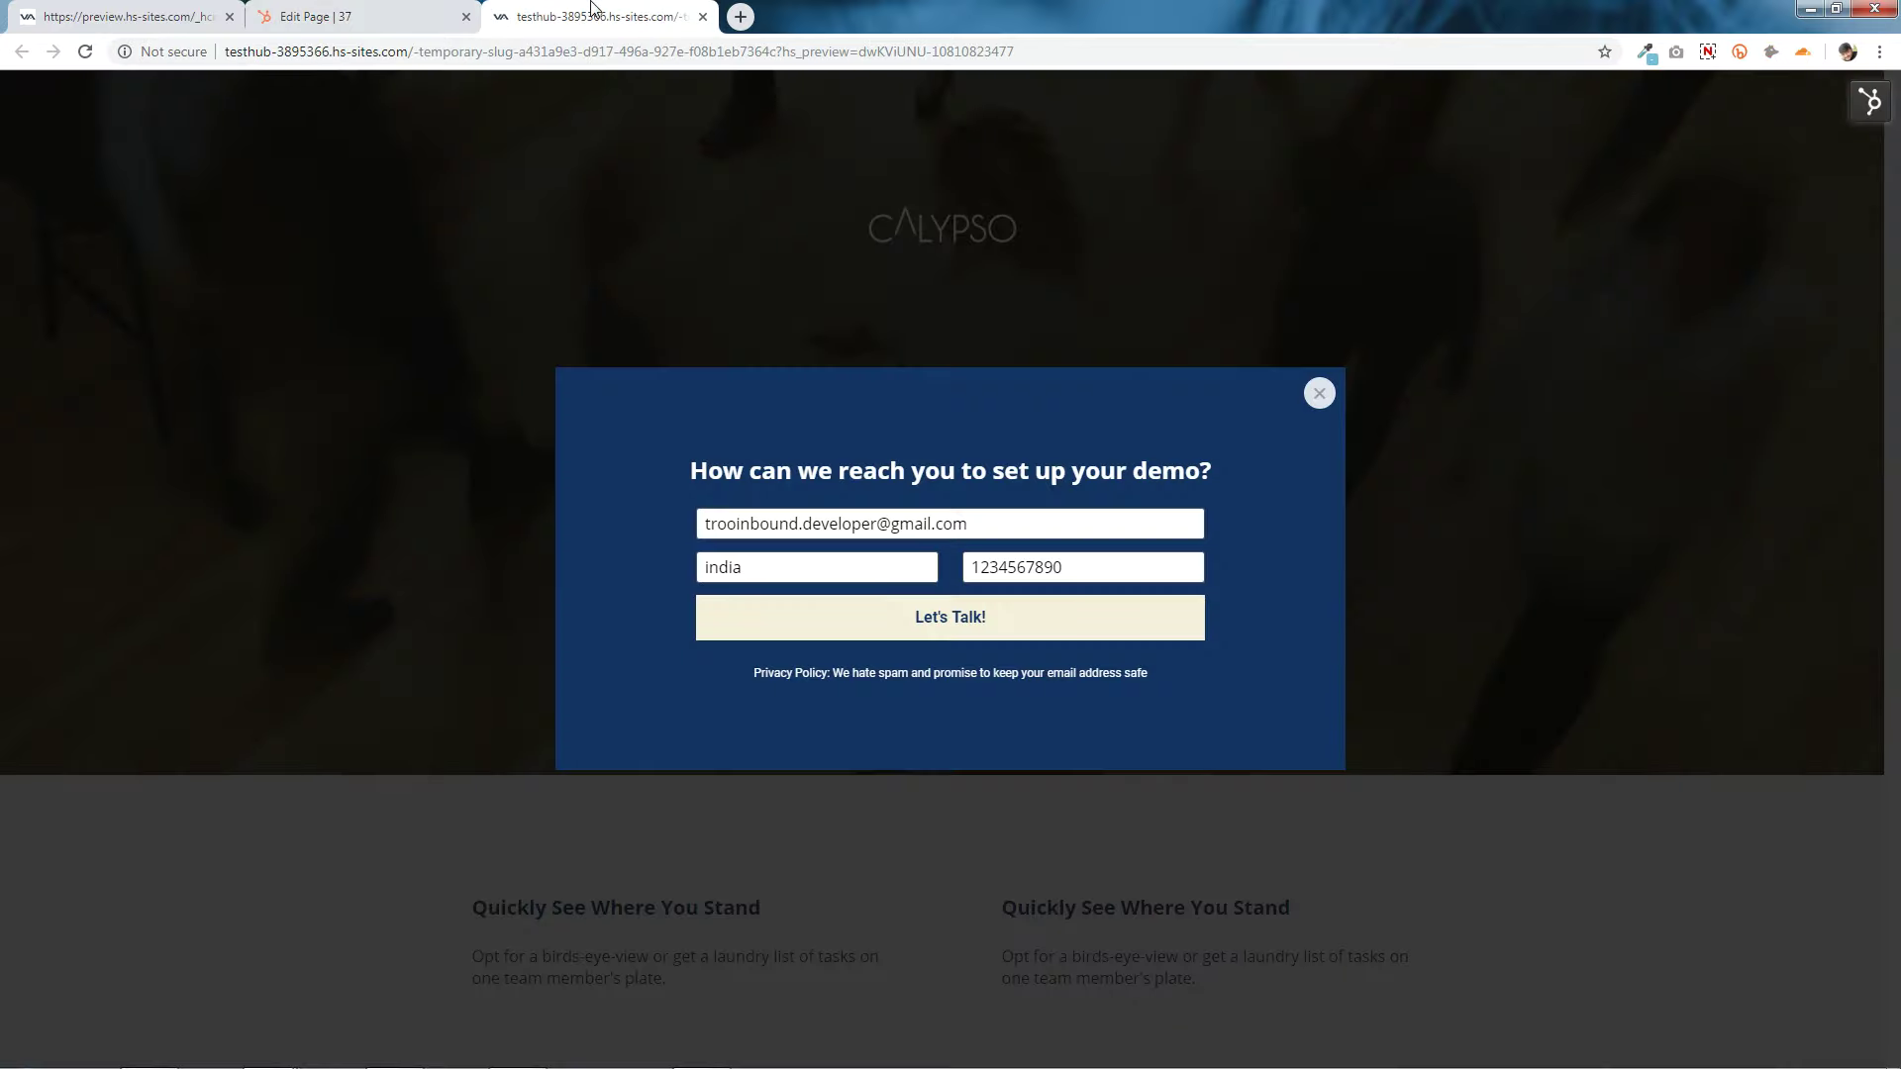
{"action": "left_click", "coordinate": [969, 632]}
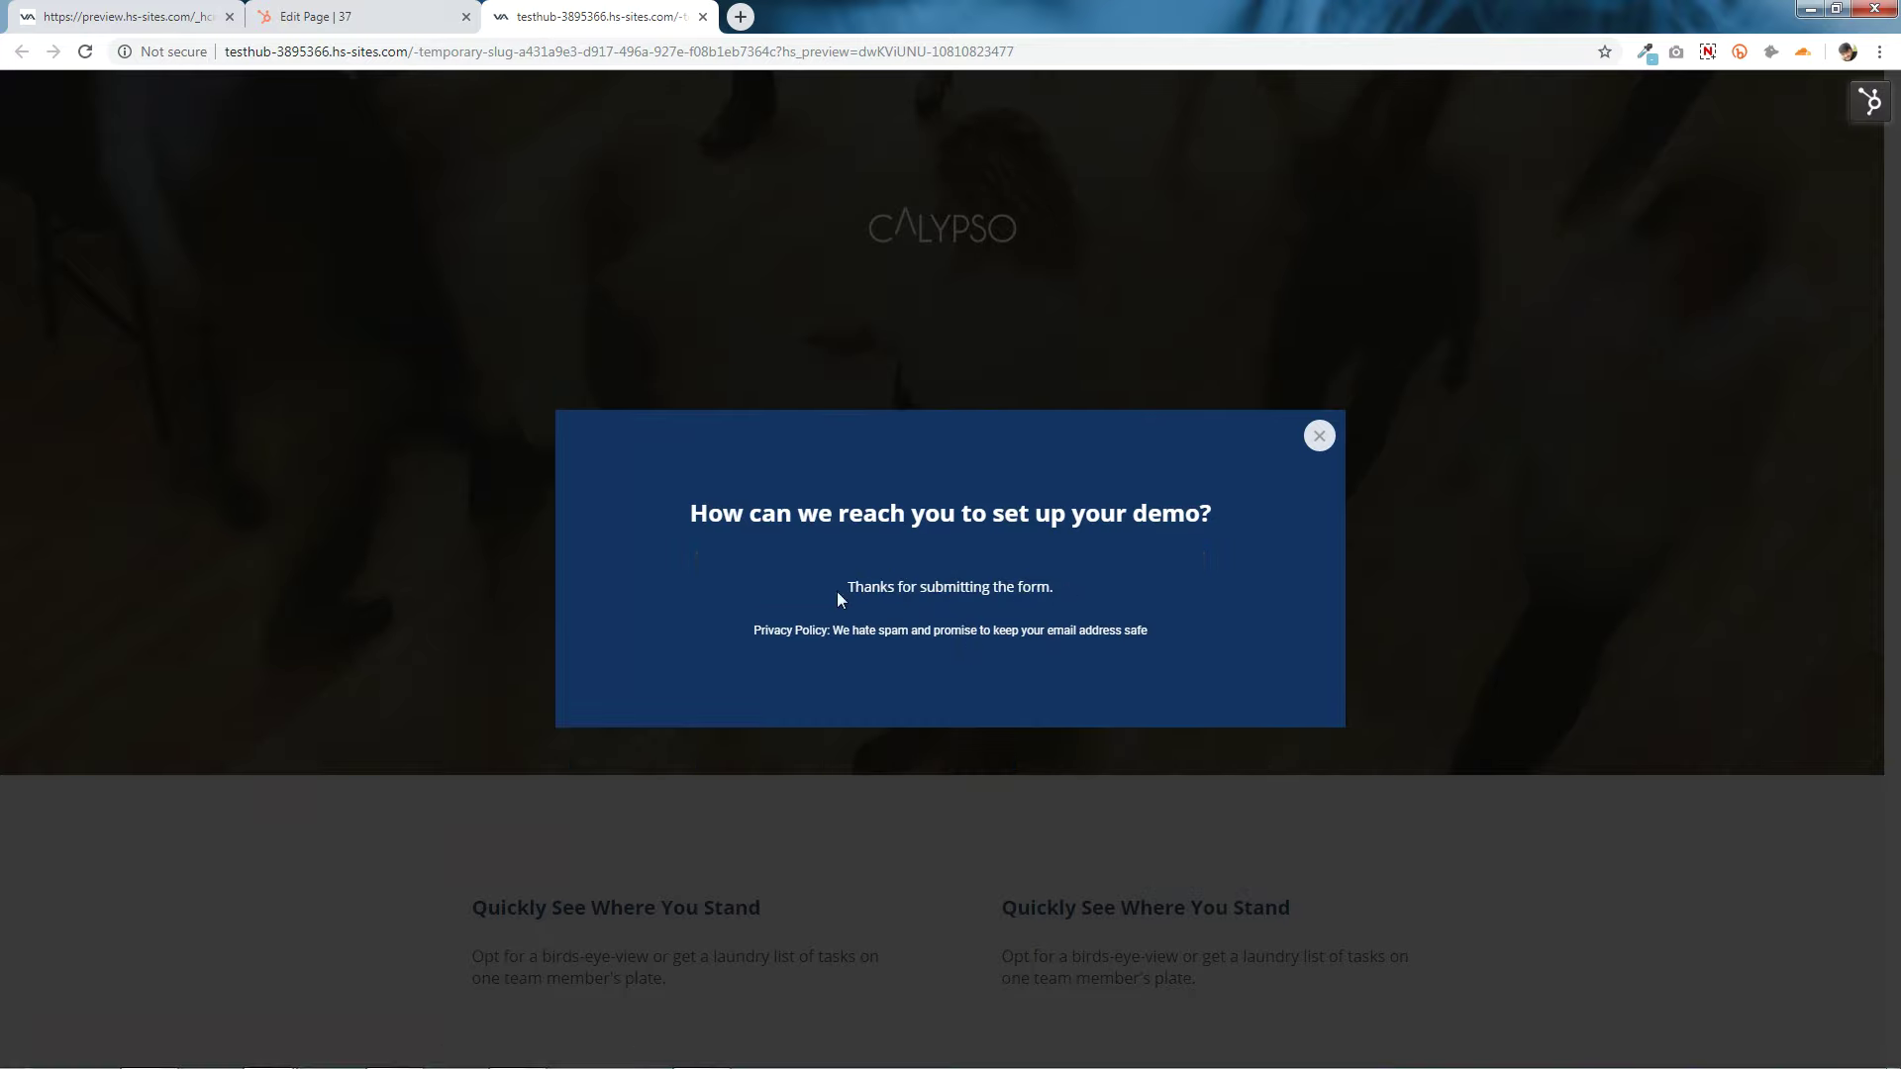
Locate the hero module's popup form background color, reload the page preview and open the Schedule a Demo popup to compare.
{"action": "left_click", "coordinate": [317, 15]}
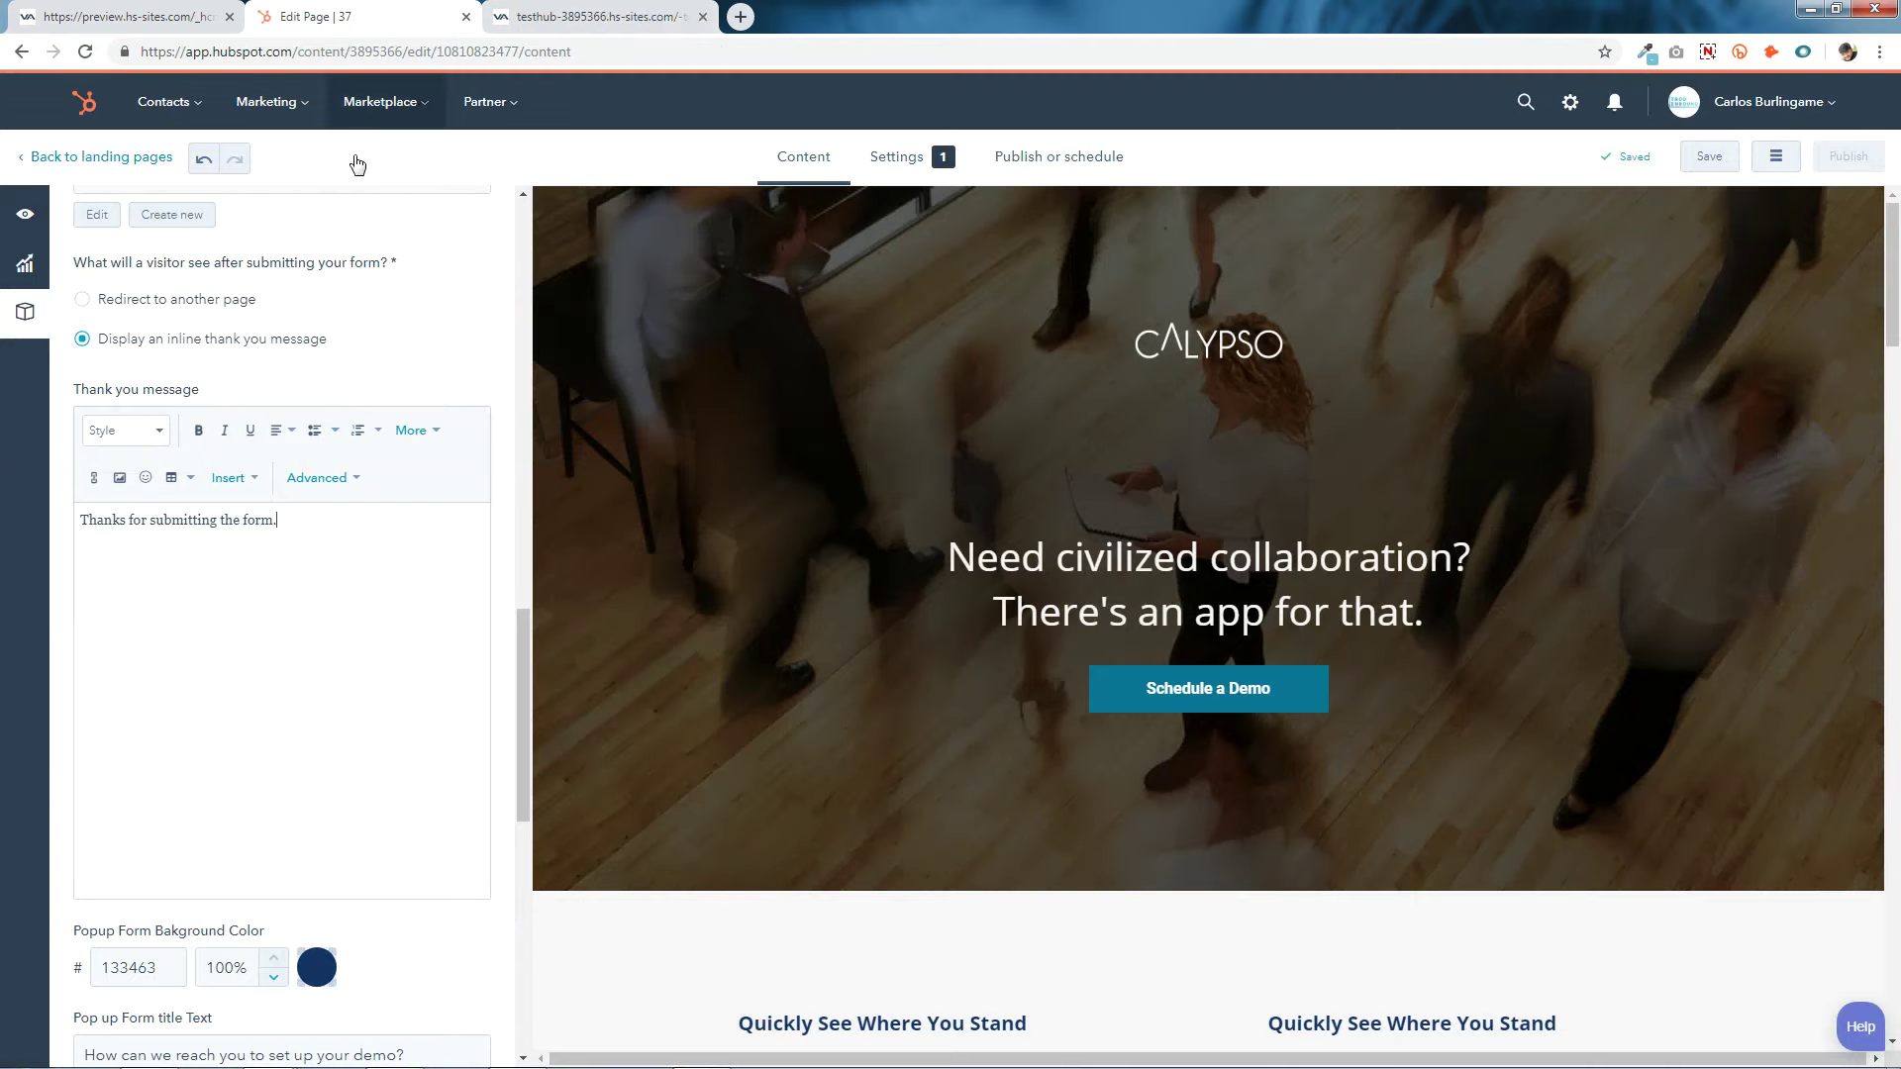
{"action": "scroll", "coordinate": [258, 533], "scroll_direction": "down", "scroll_amount": 5}
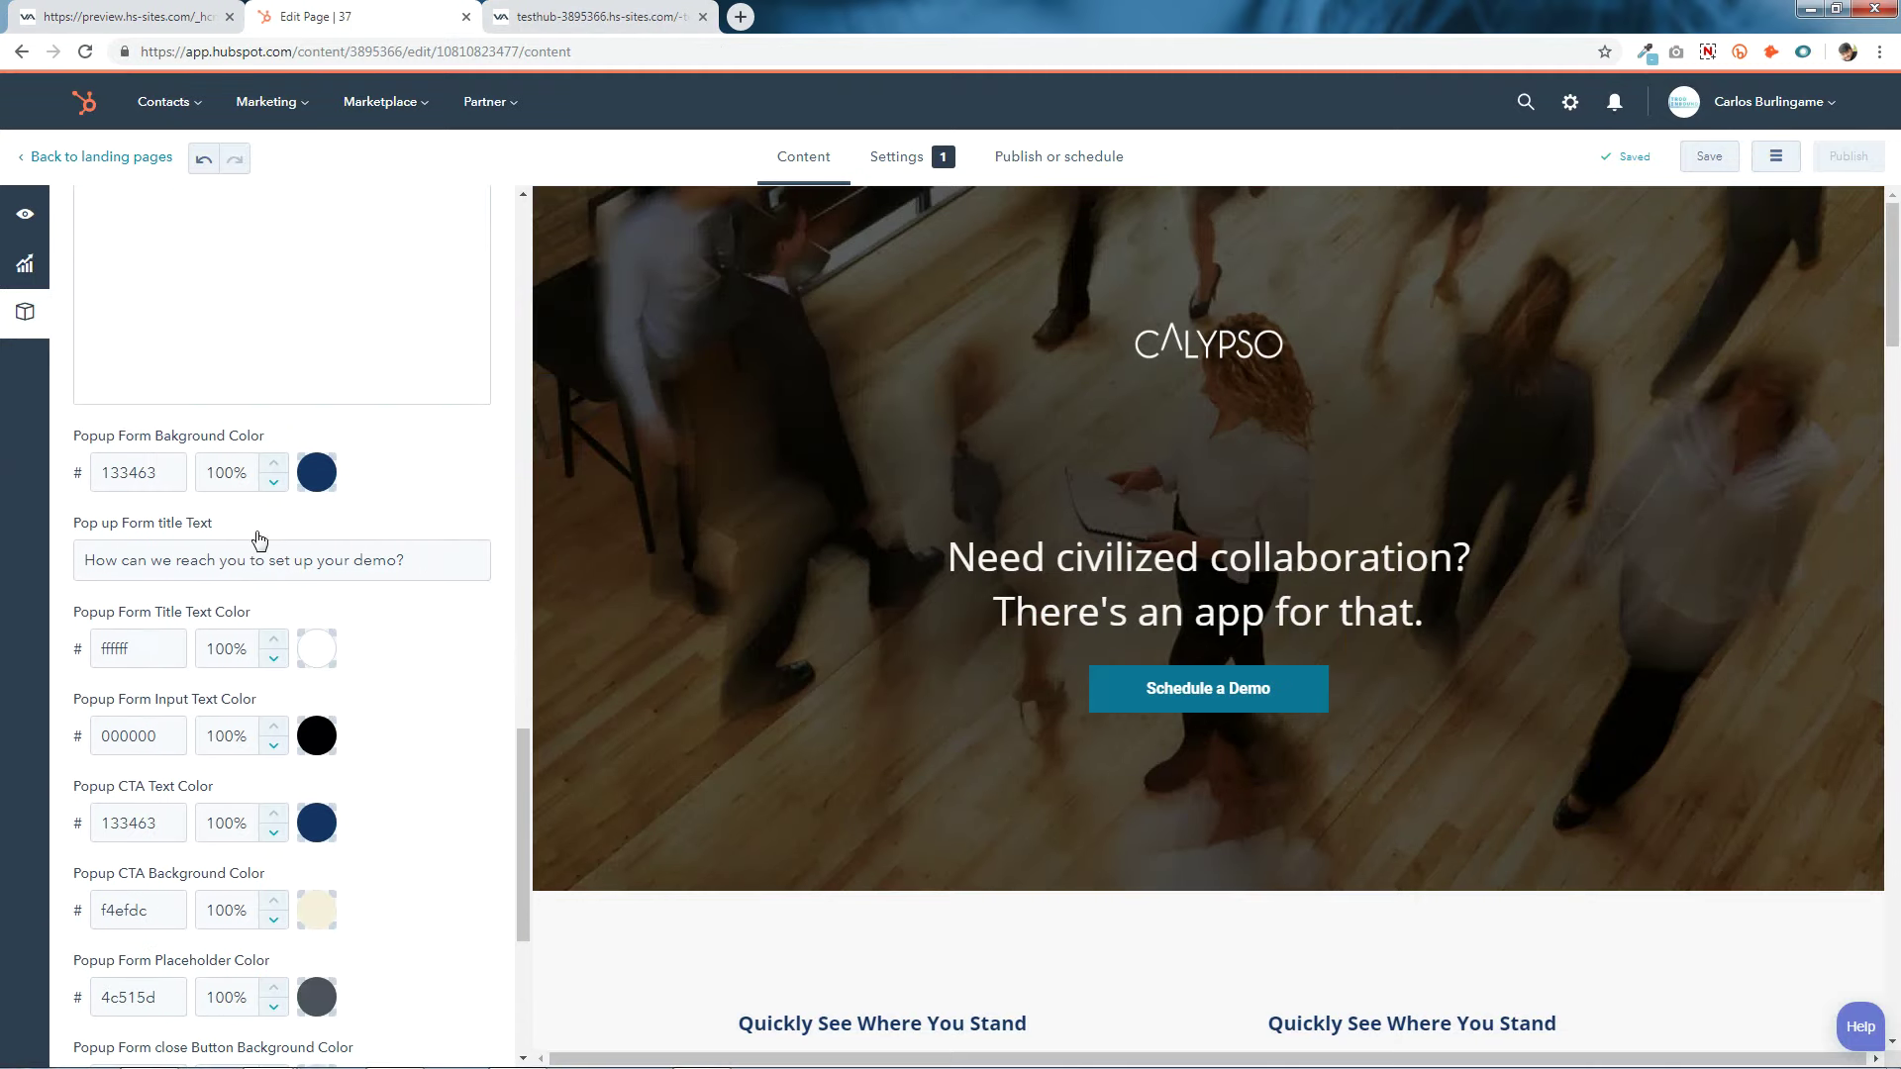
{"action": "left_click", "coordinate": [173, 472]}
{"action": "left_click", "coordinate": [553, 14]}
{"action": "right_click", "coordinate": [559, 8]}
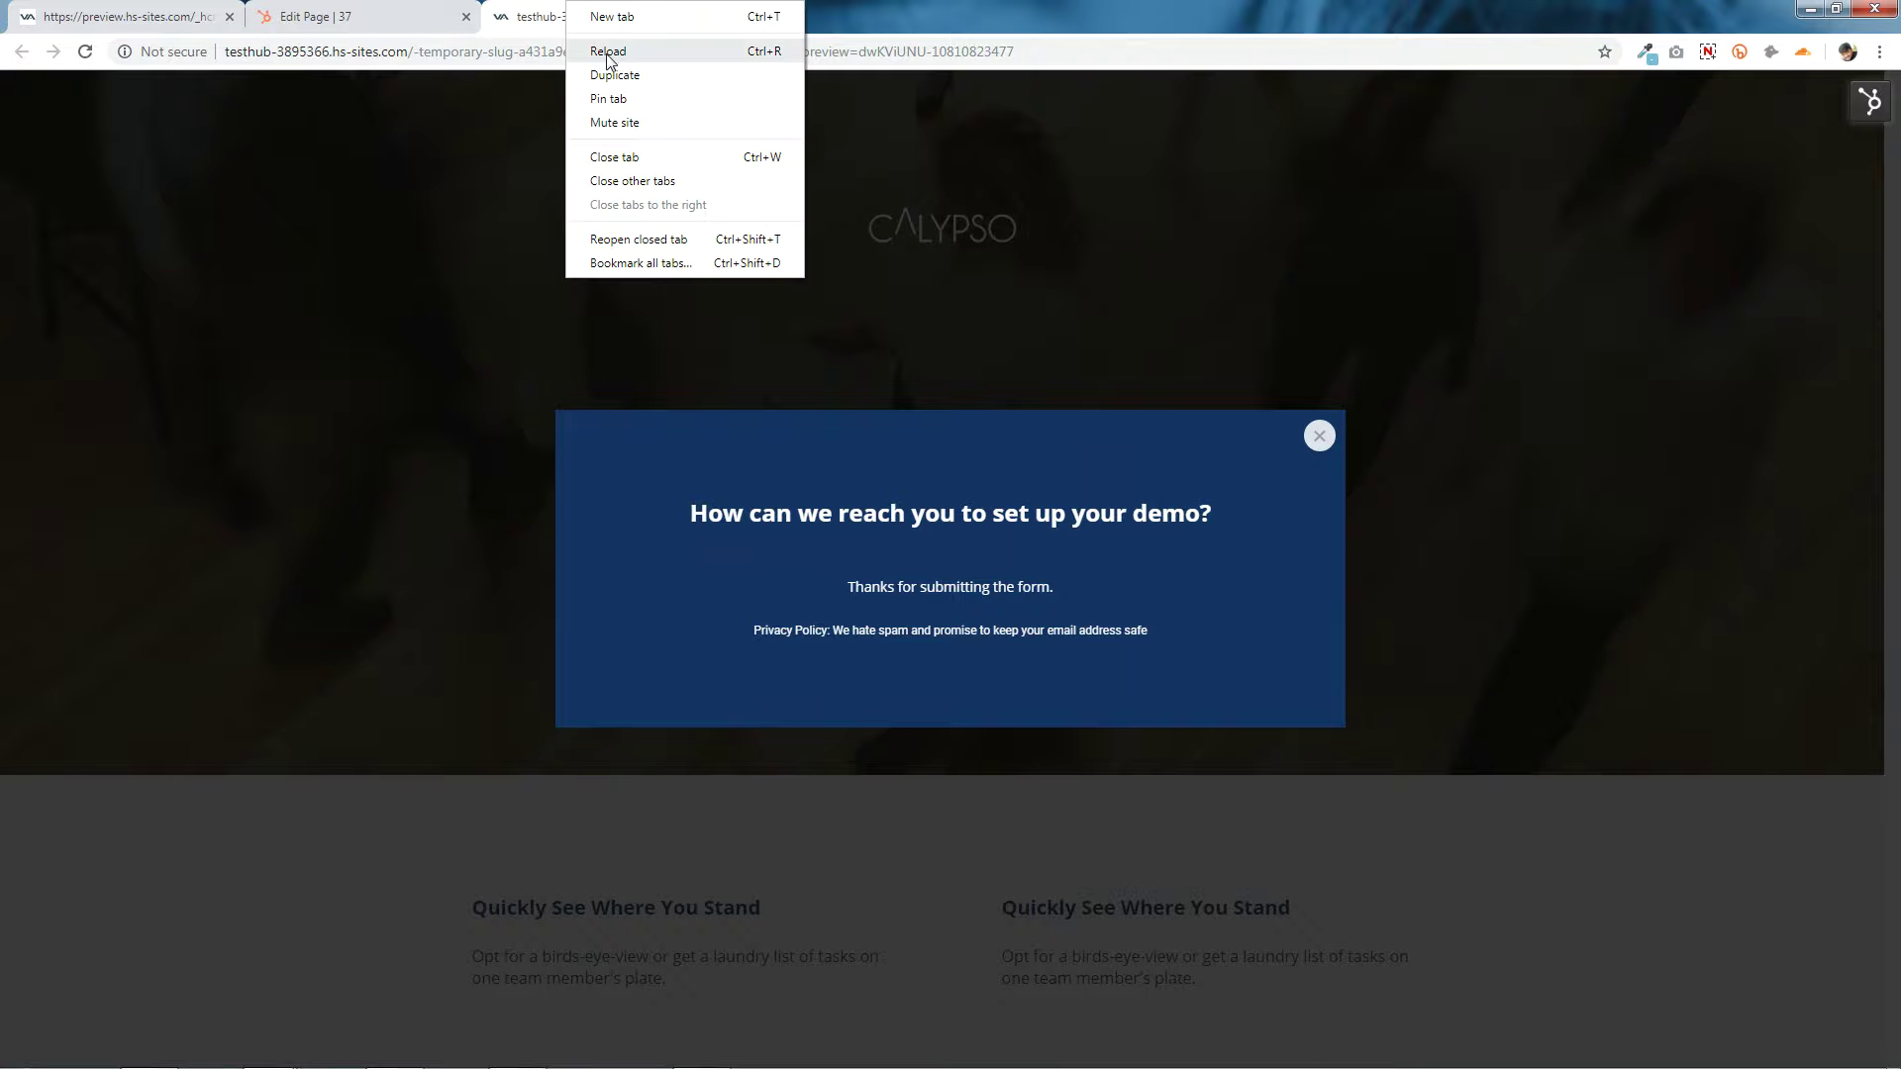
{"action": "left_click", "coordinate": [609, 52]}
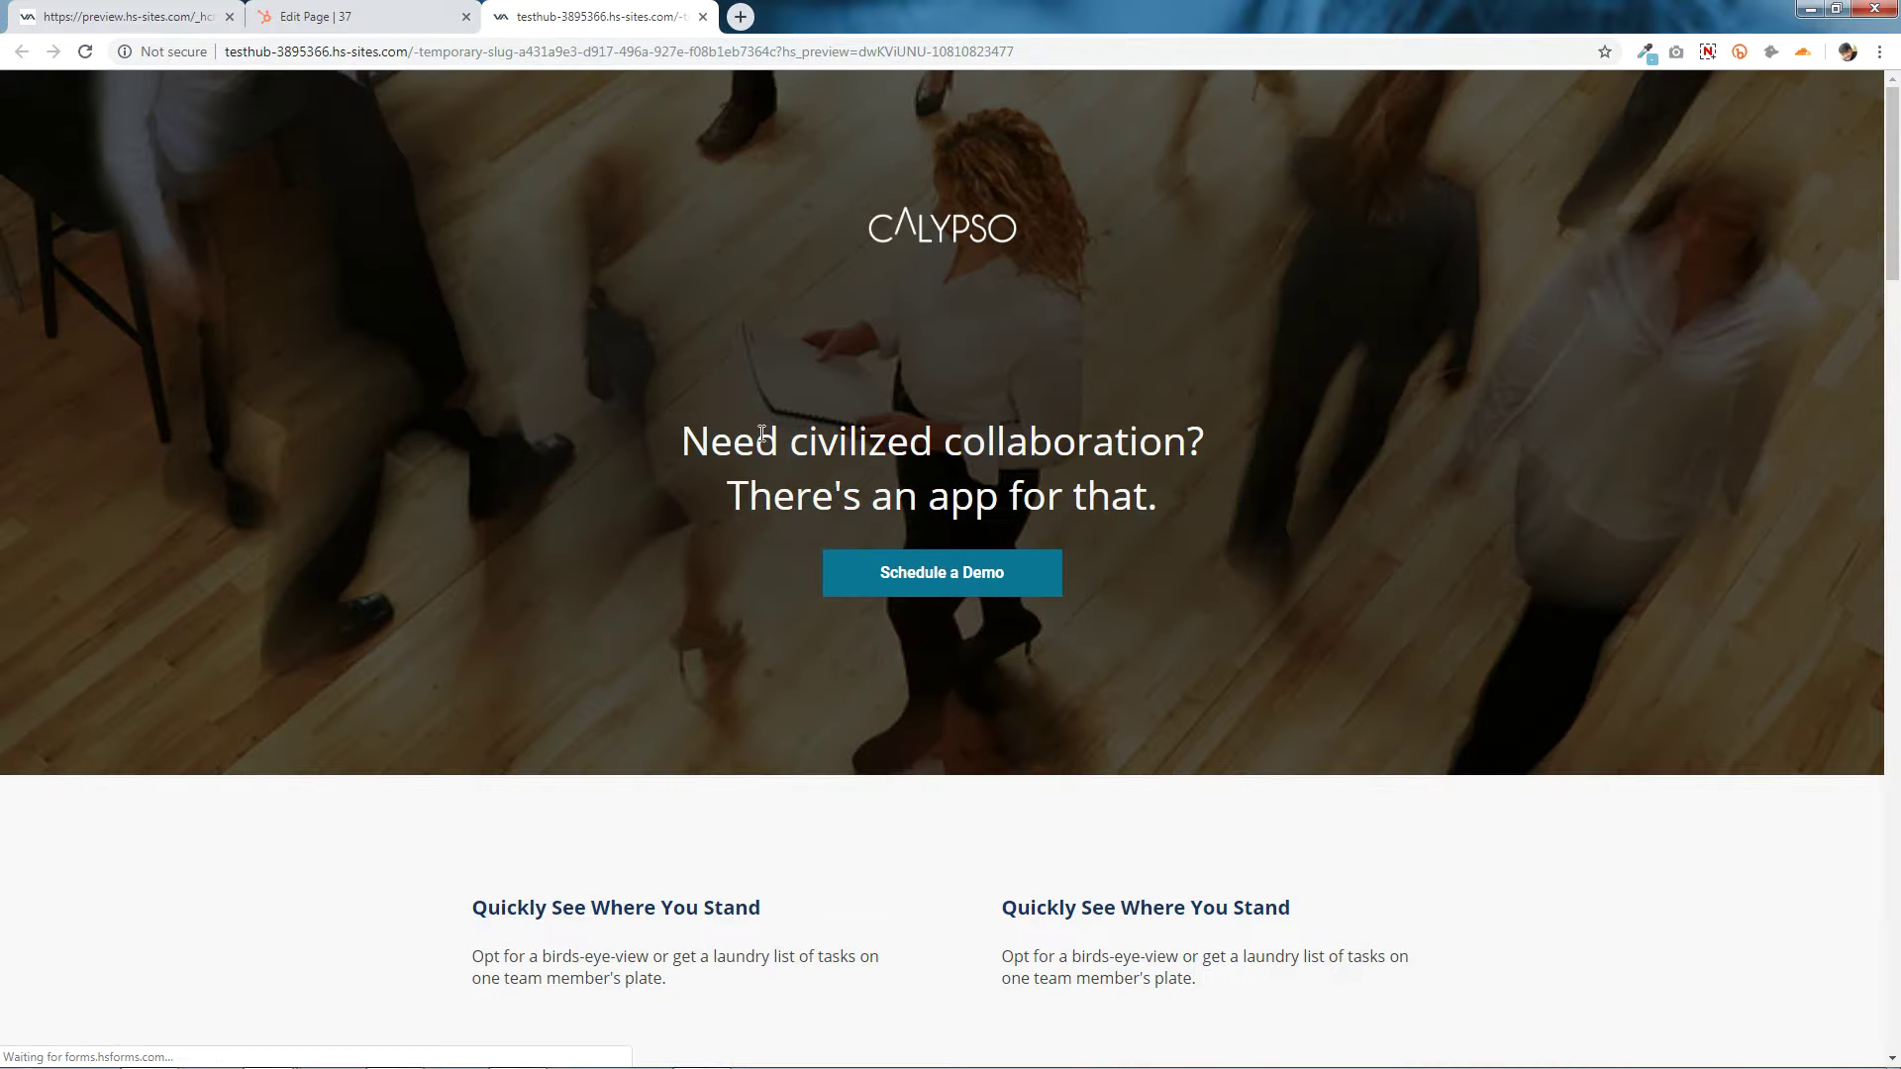
{"action": "left_click", "coordinate": [942, 572]}
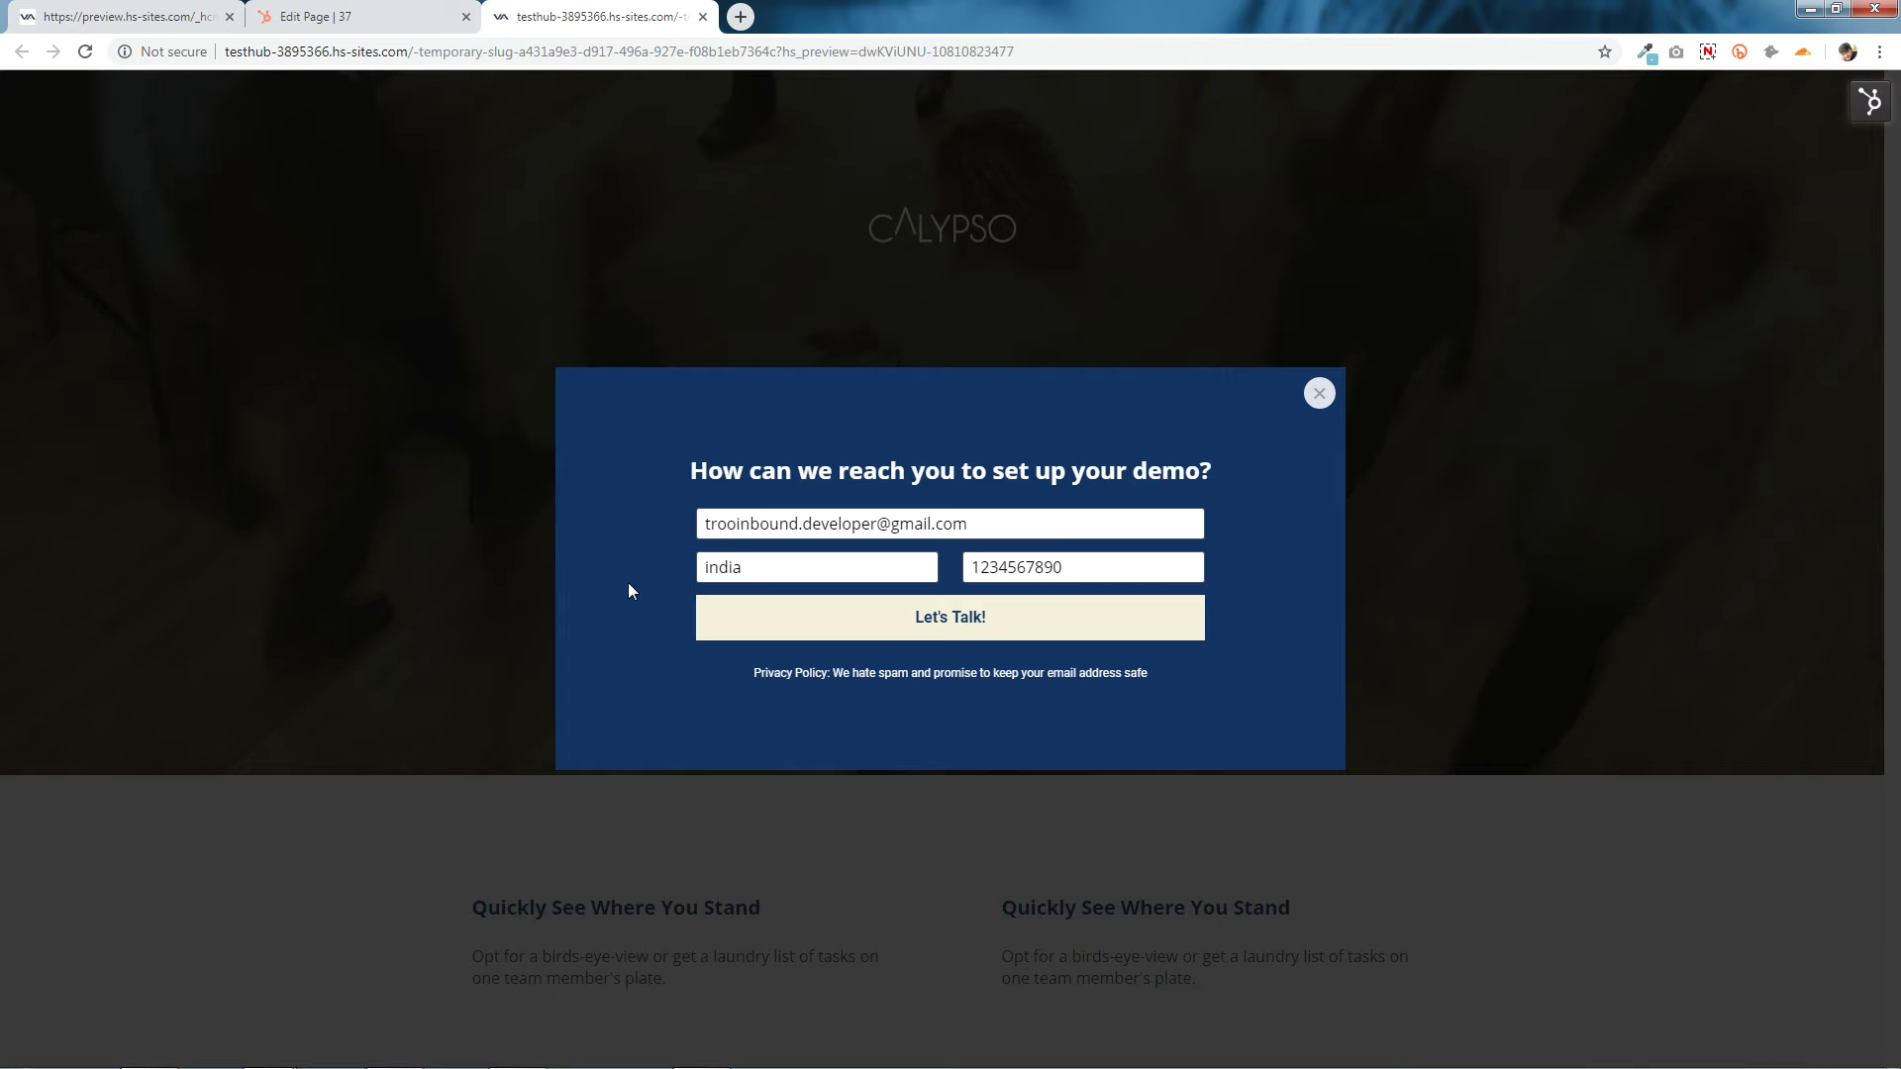
Set the hero module's popup form background color to 0c7594, copied from the LP - 37.txt color notes in Notepad.
{"action": "left_click", "coordinate": [396, 16]}
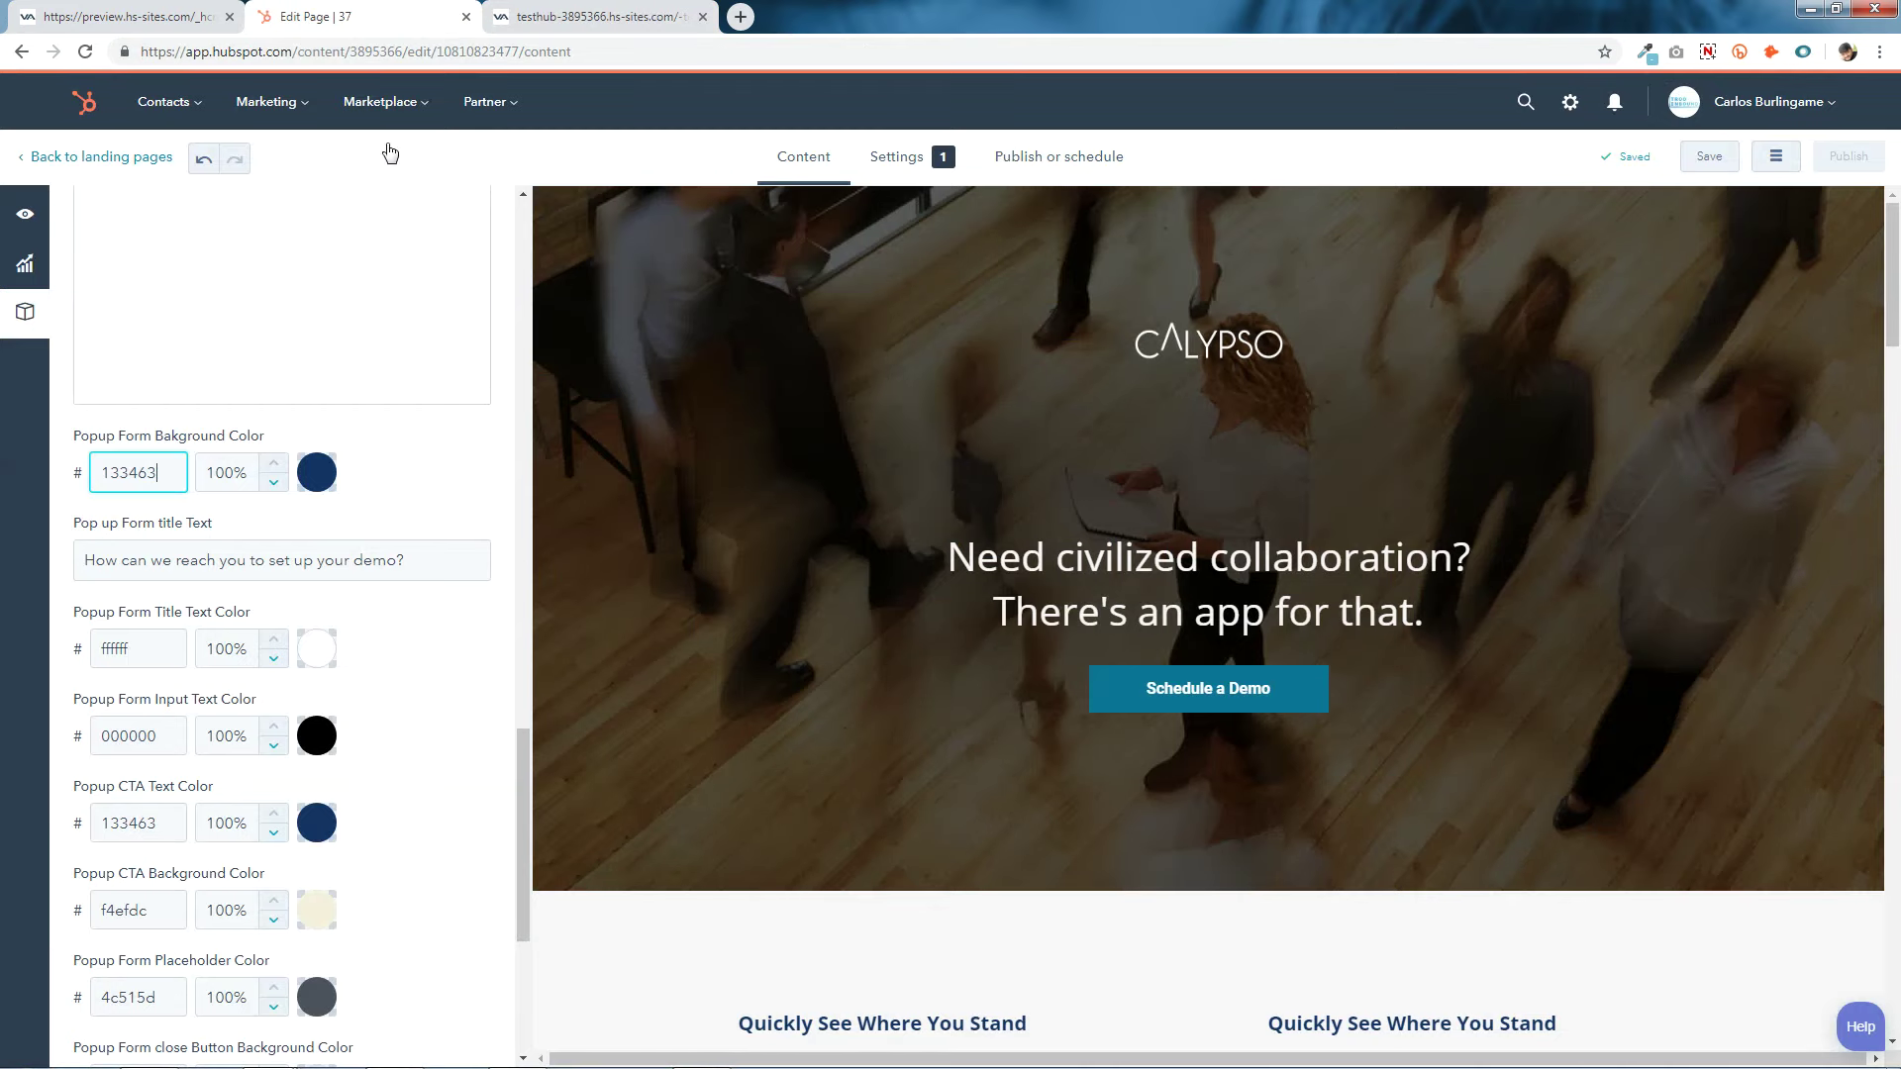
{"action": "left_click", "coordinate": [701, 1050]}
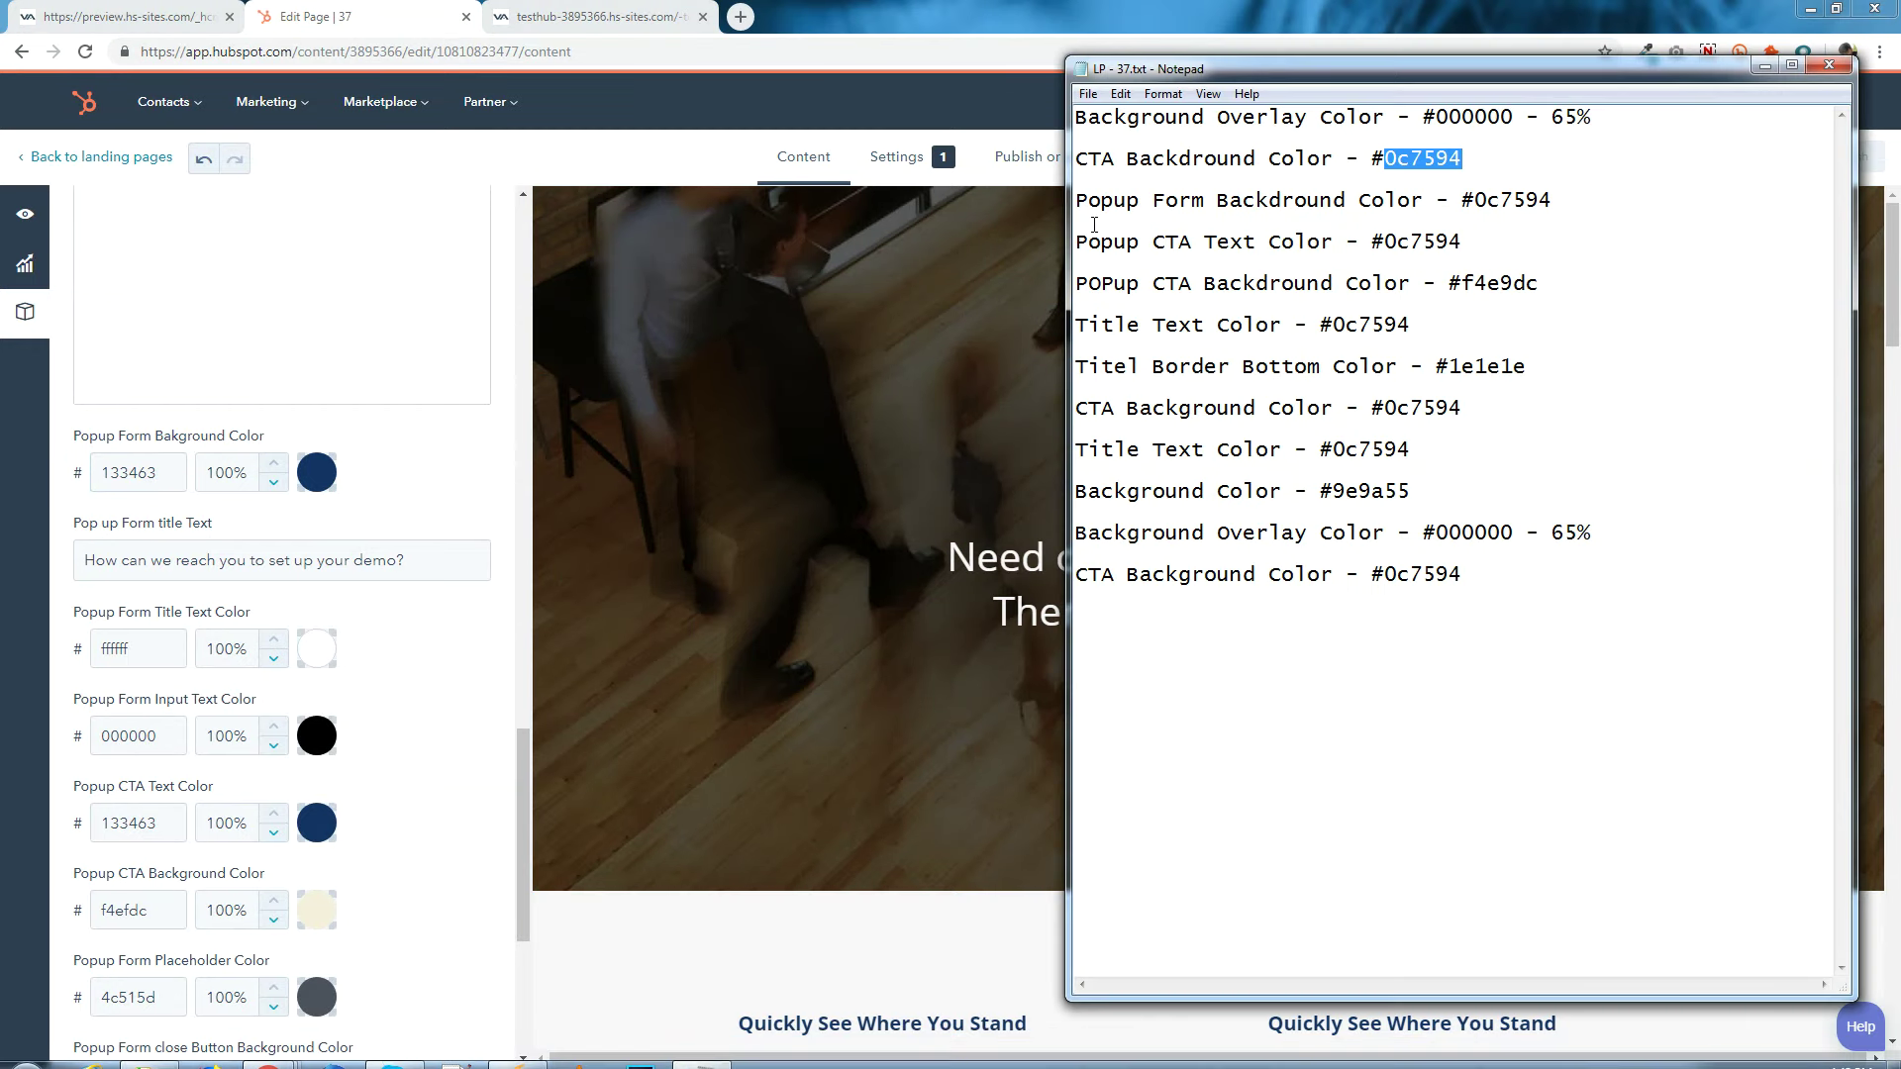
{"action": "double_click", "coordinate": [1479, 202]}
{"action": "right_click", "coordinate": [1532, 198]}
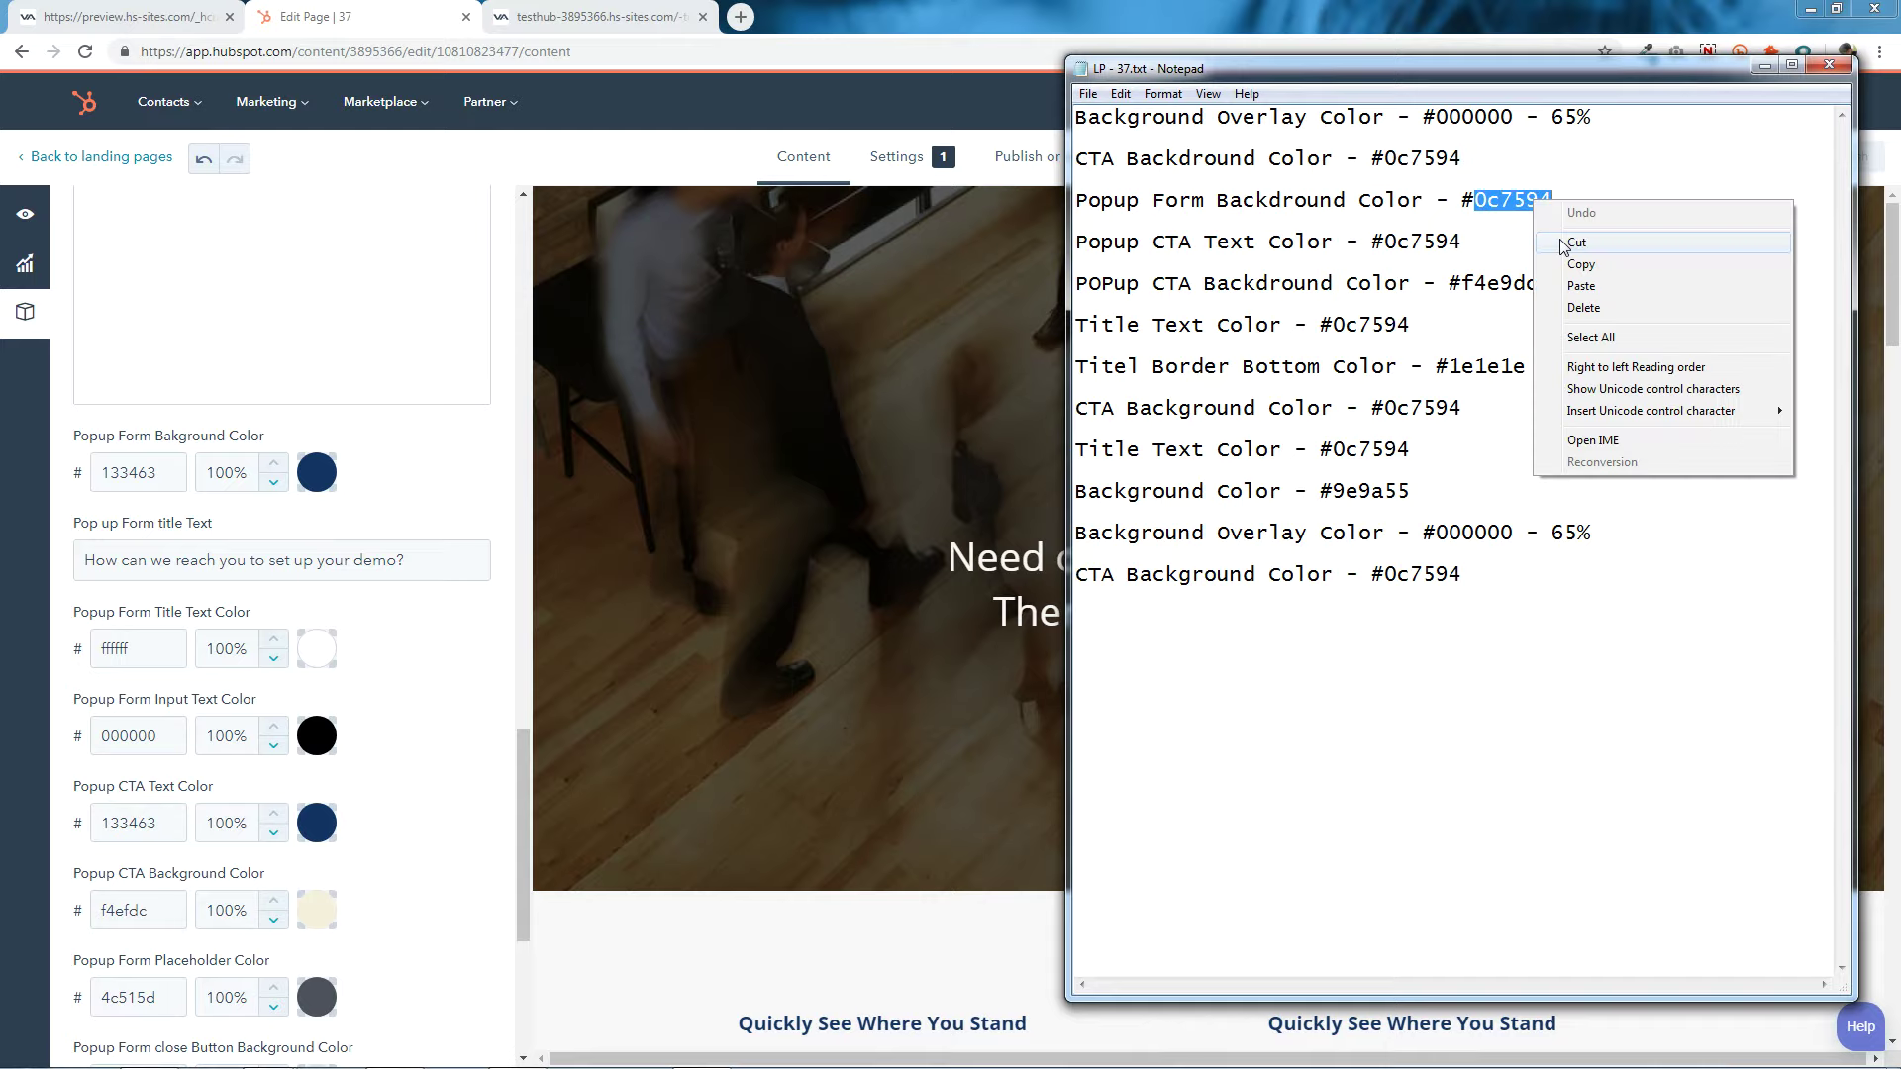
{"action": "left_click", "coordinate": [1580, 266]}
{"action": "double_click", "coordinate": [175, 461]}
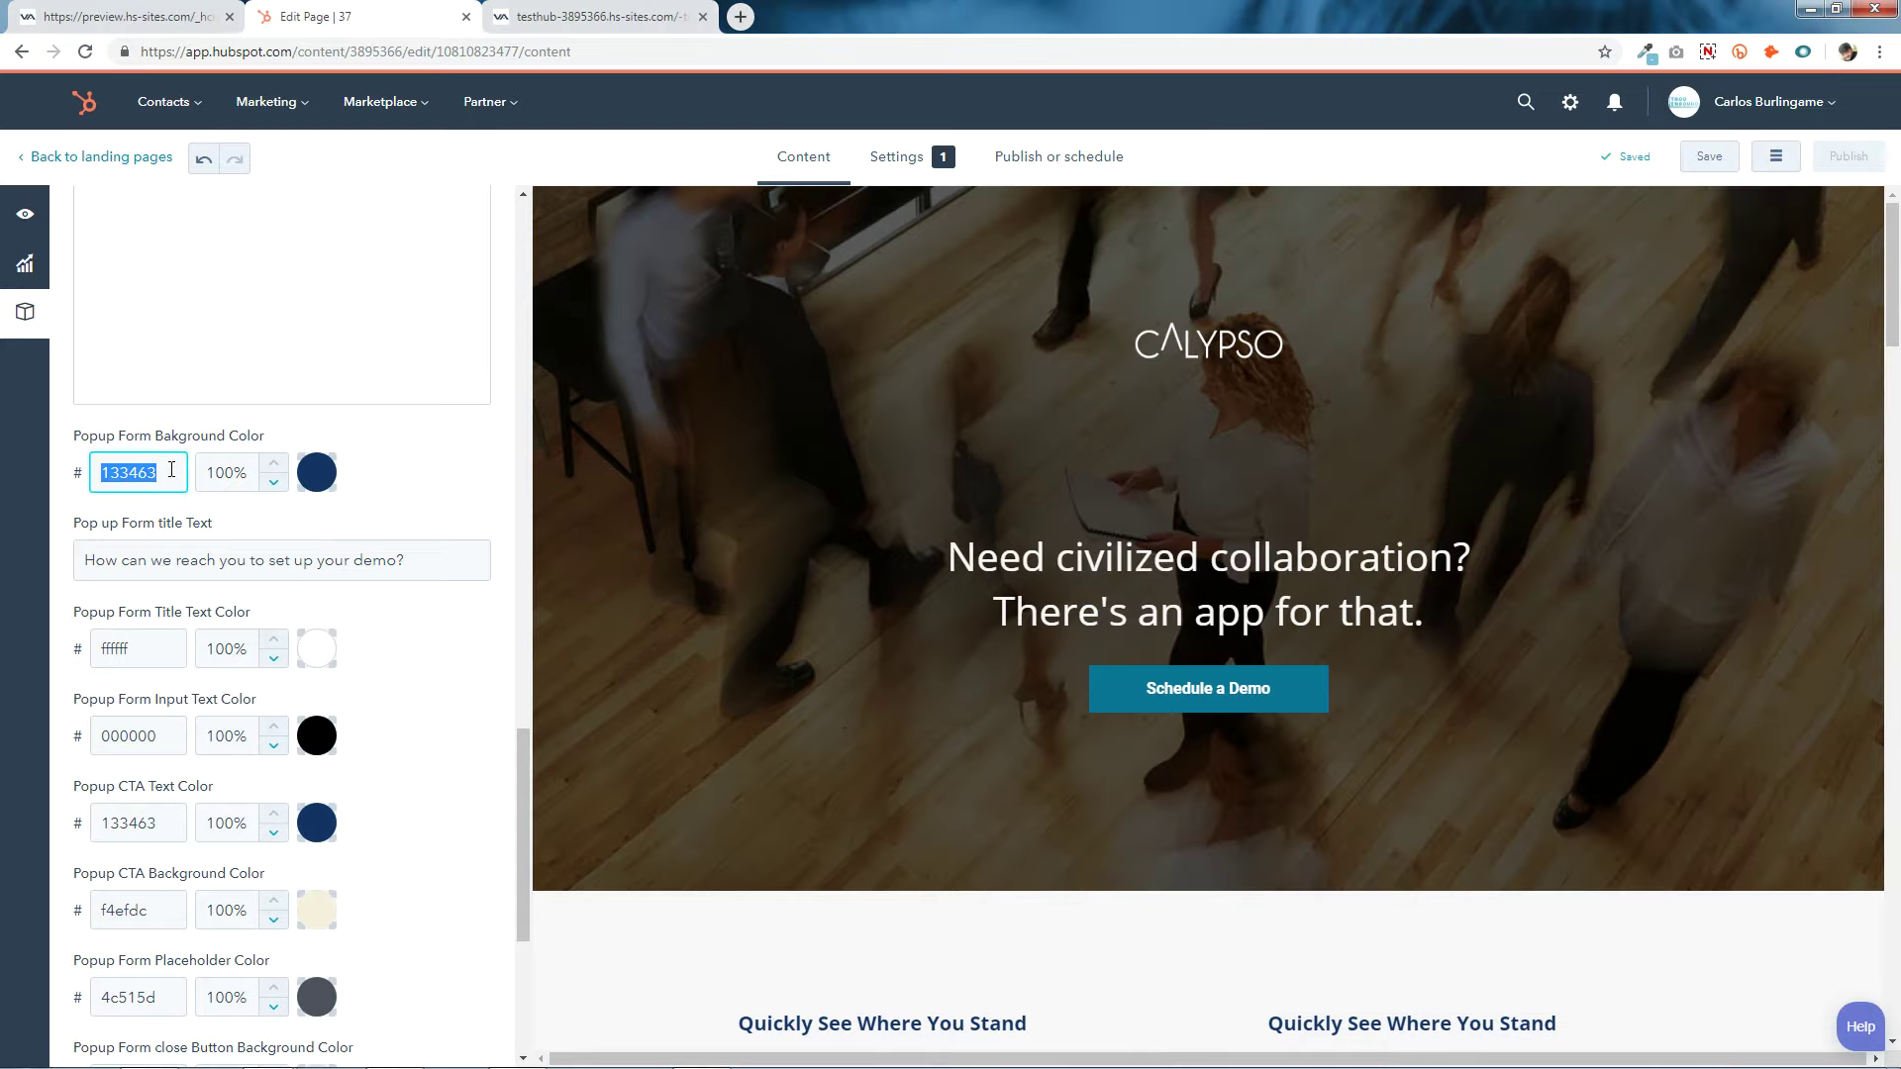
{"action": "right_click", "coordinate": [190, 467]}
{"action": "left_click", "coordinate": [203, 523]}
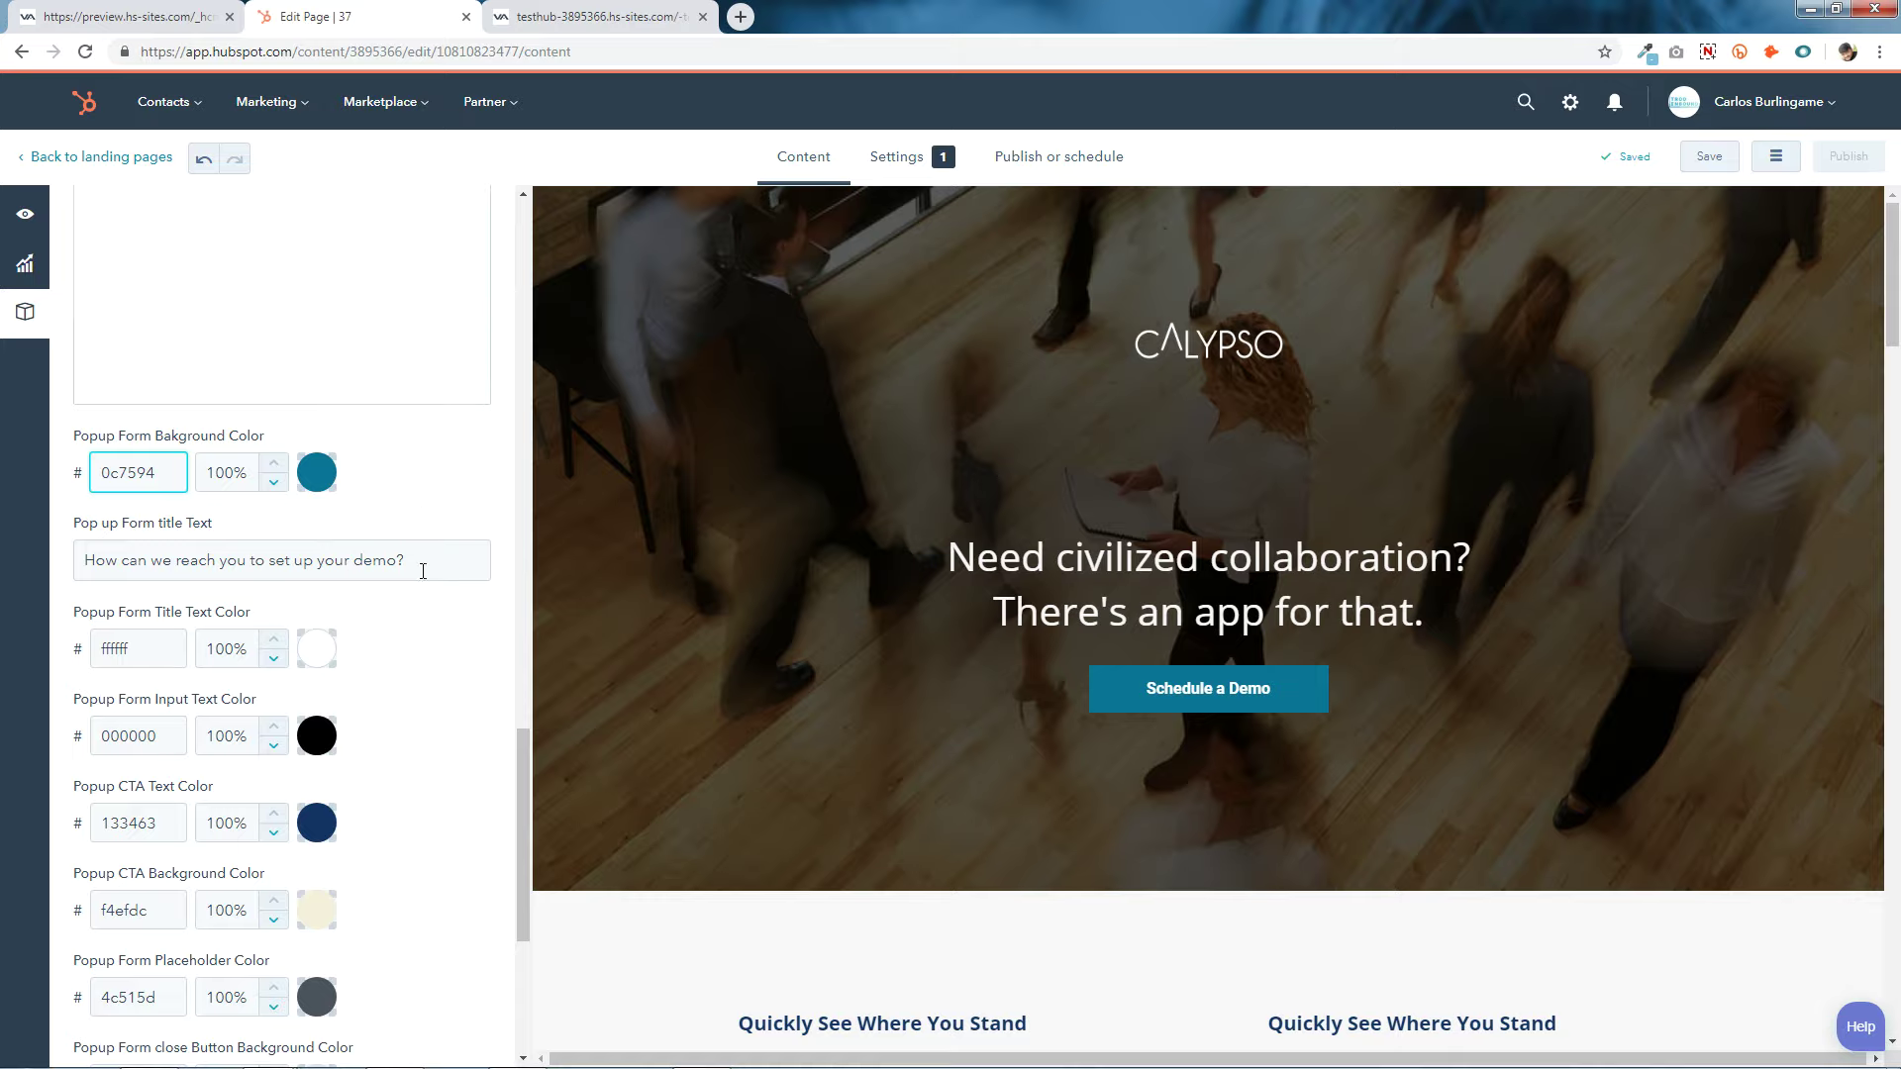
Compare the popup form title text with the page preview and inspect the Popup Form Title Text Color palette.
{"action": "left_click_drag", "start_coordinate": [422, 571], "coordinate": [3, 573]}
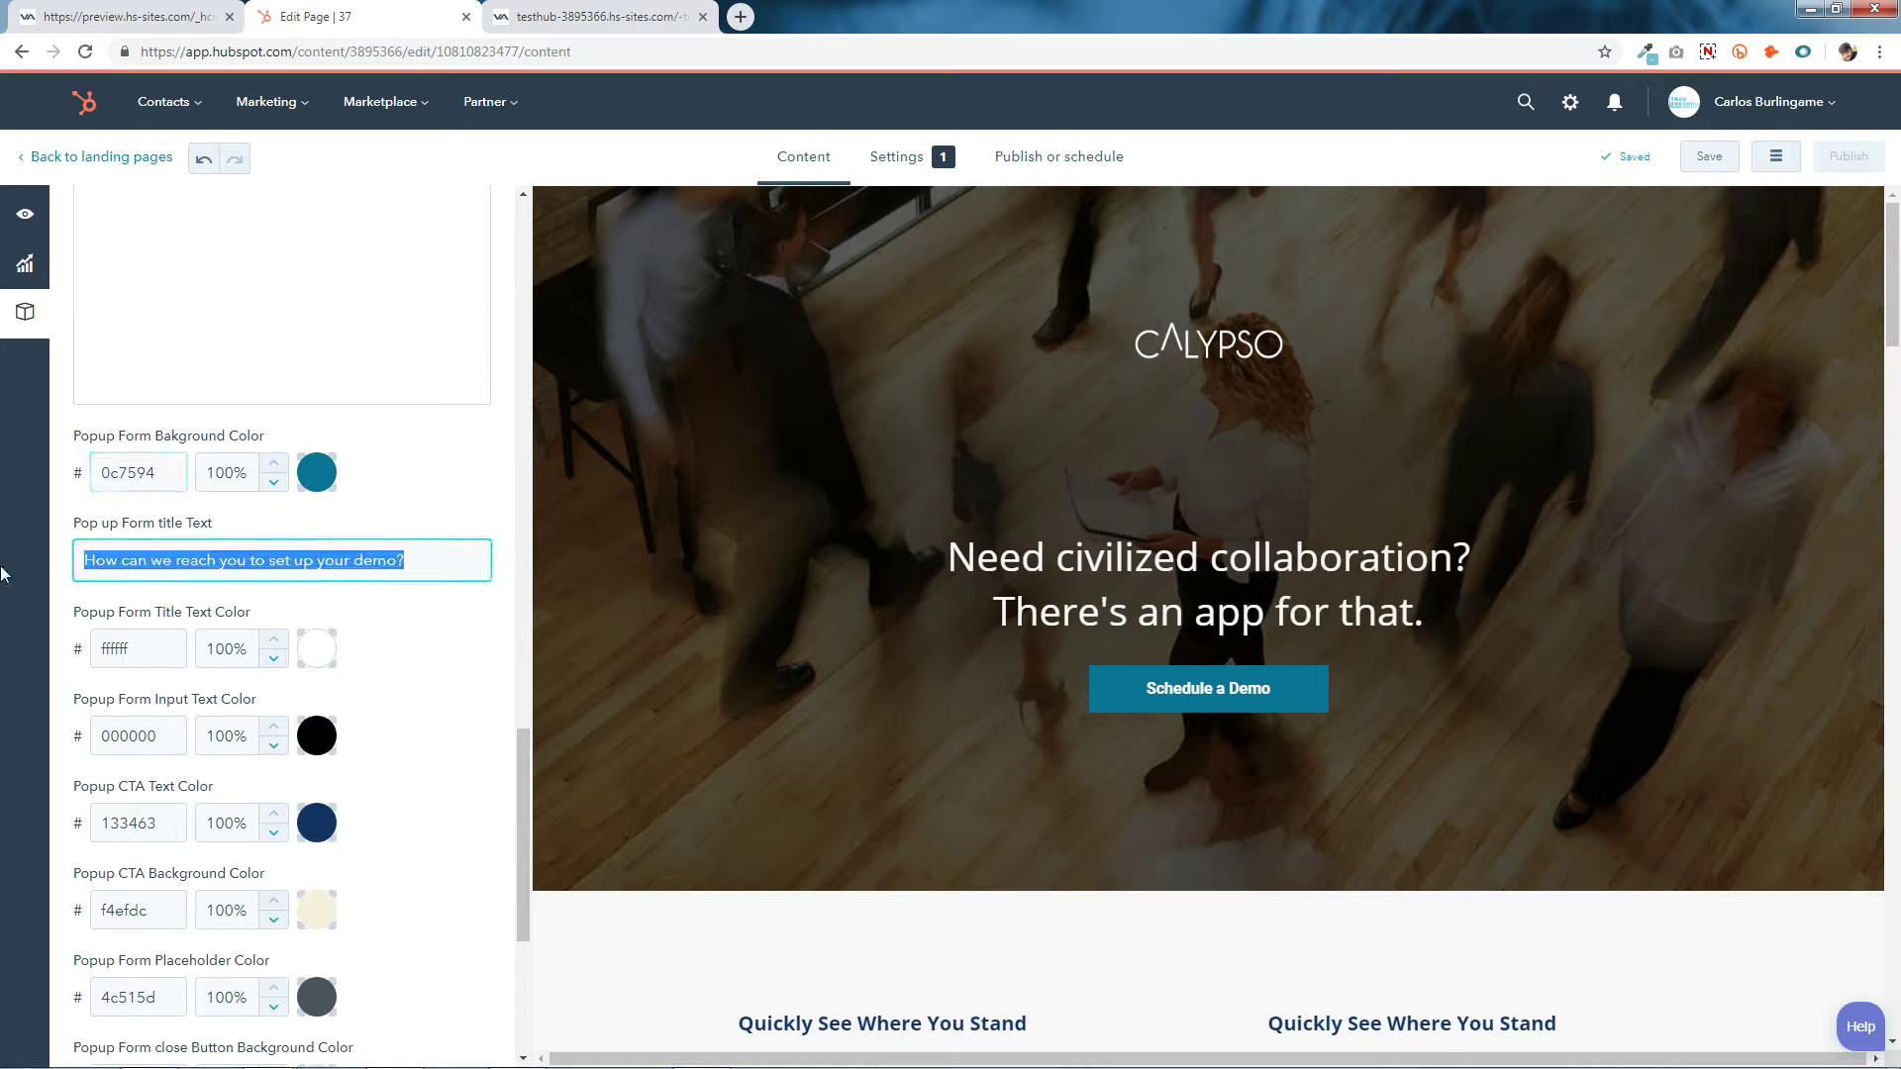
{"action": "left_click", "coordinate": [421, 560]}
{"action": "left_click", "coordinate": [614, 14]}
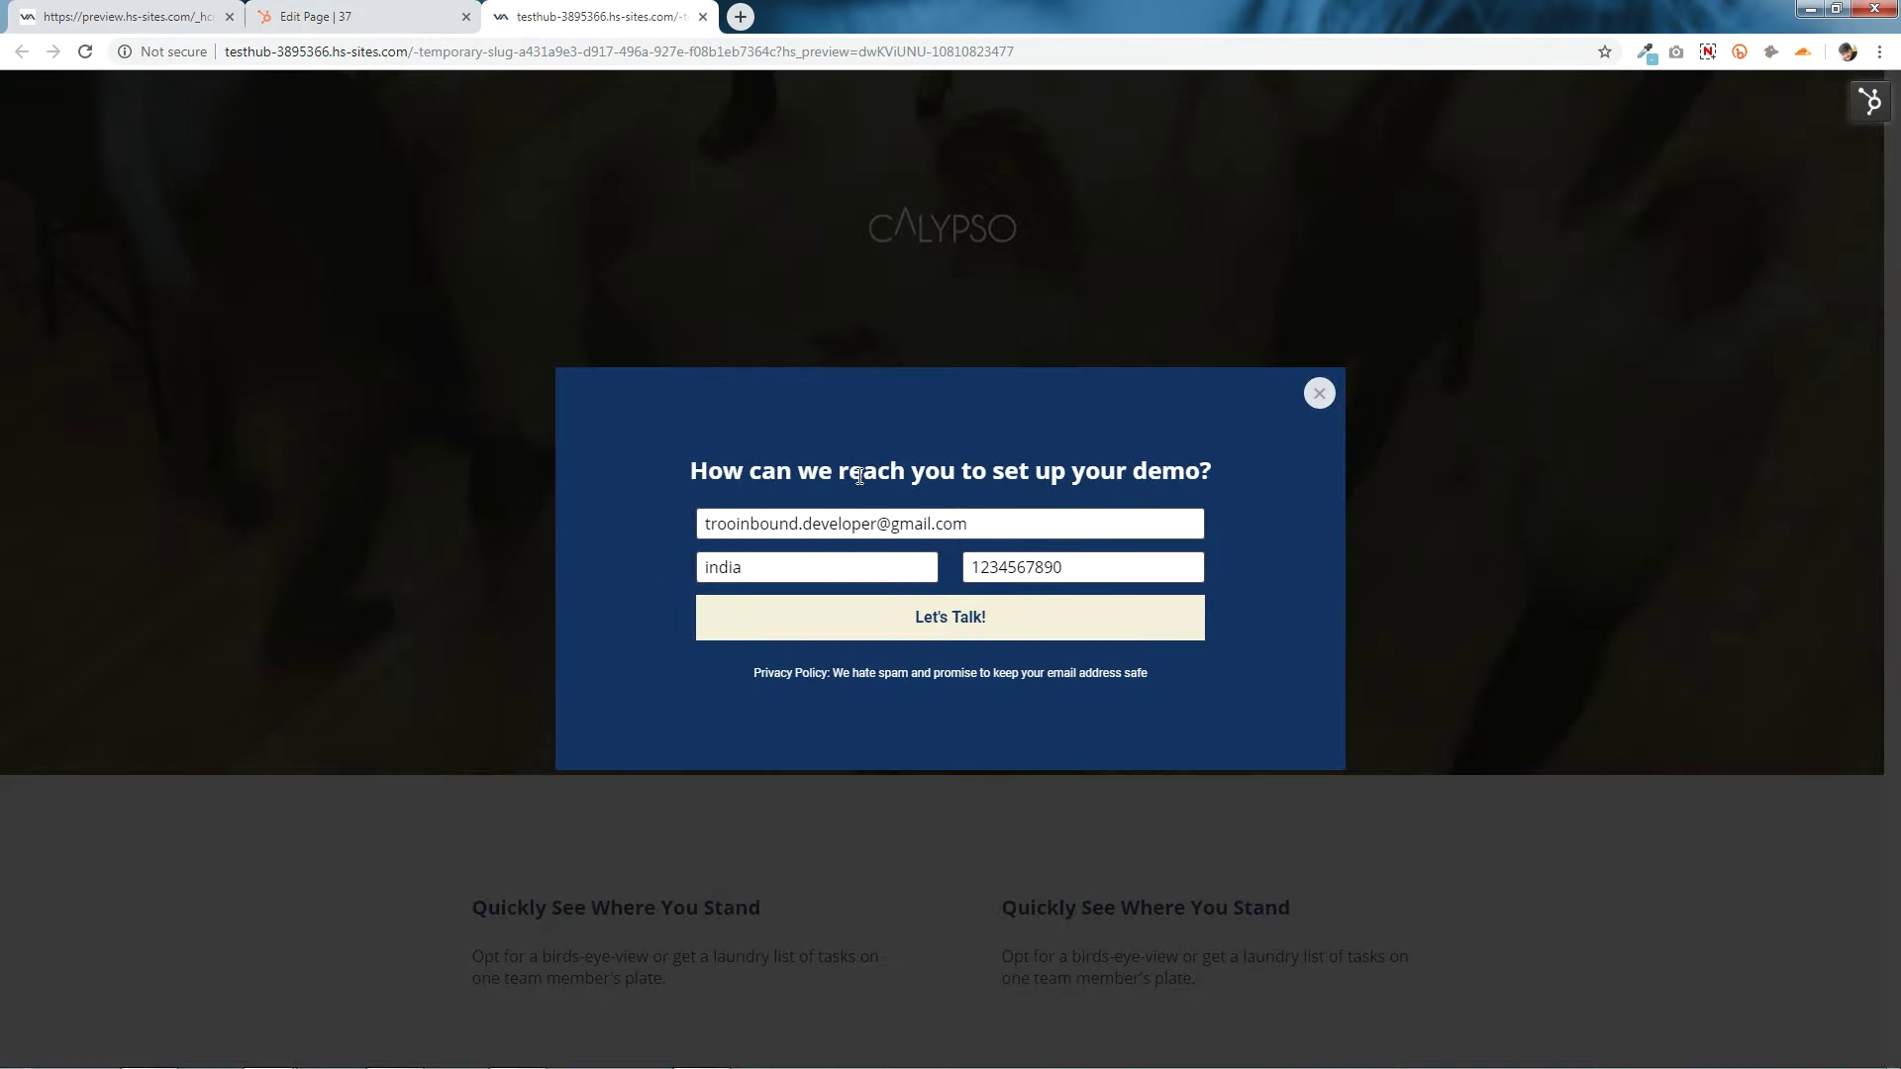
{"action": "left_click", "coordinate": [366, 14]}
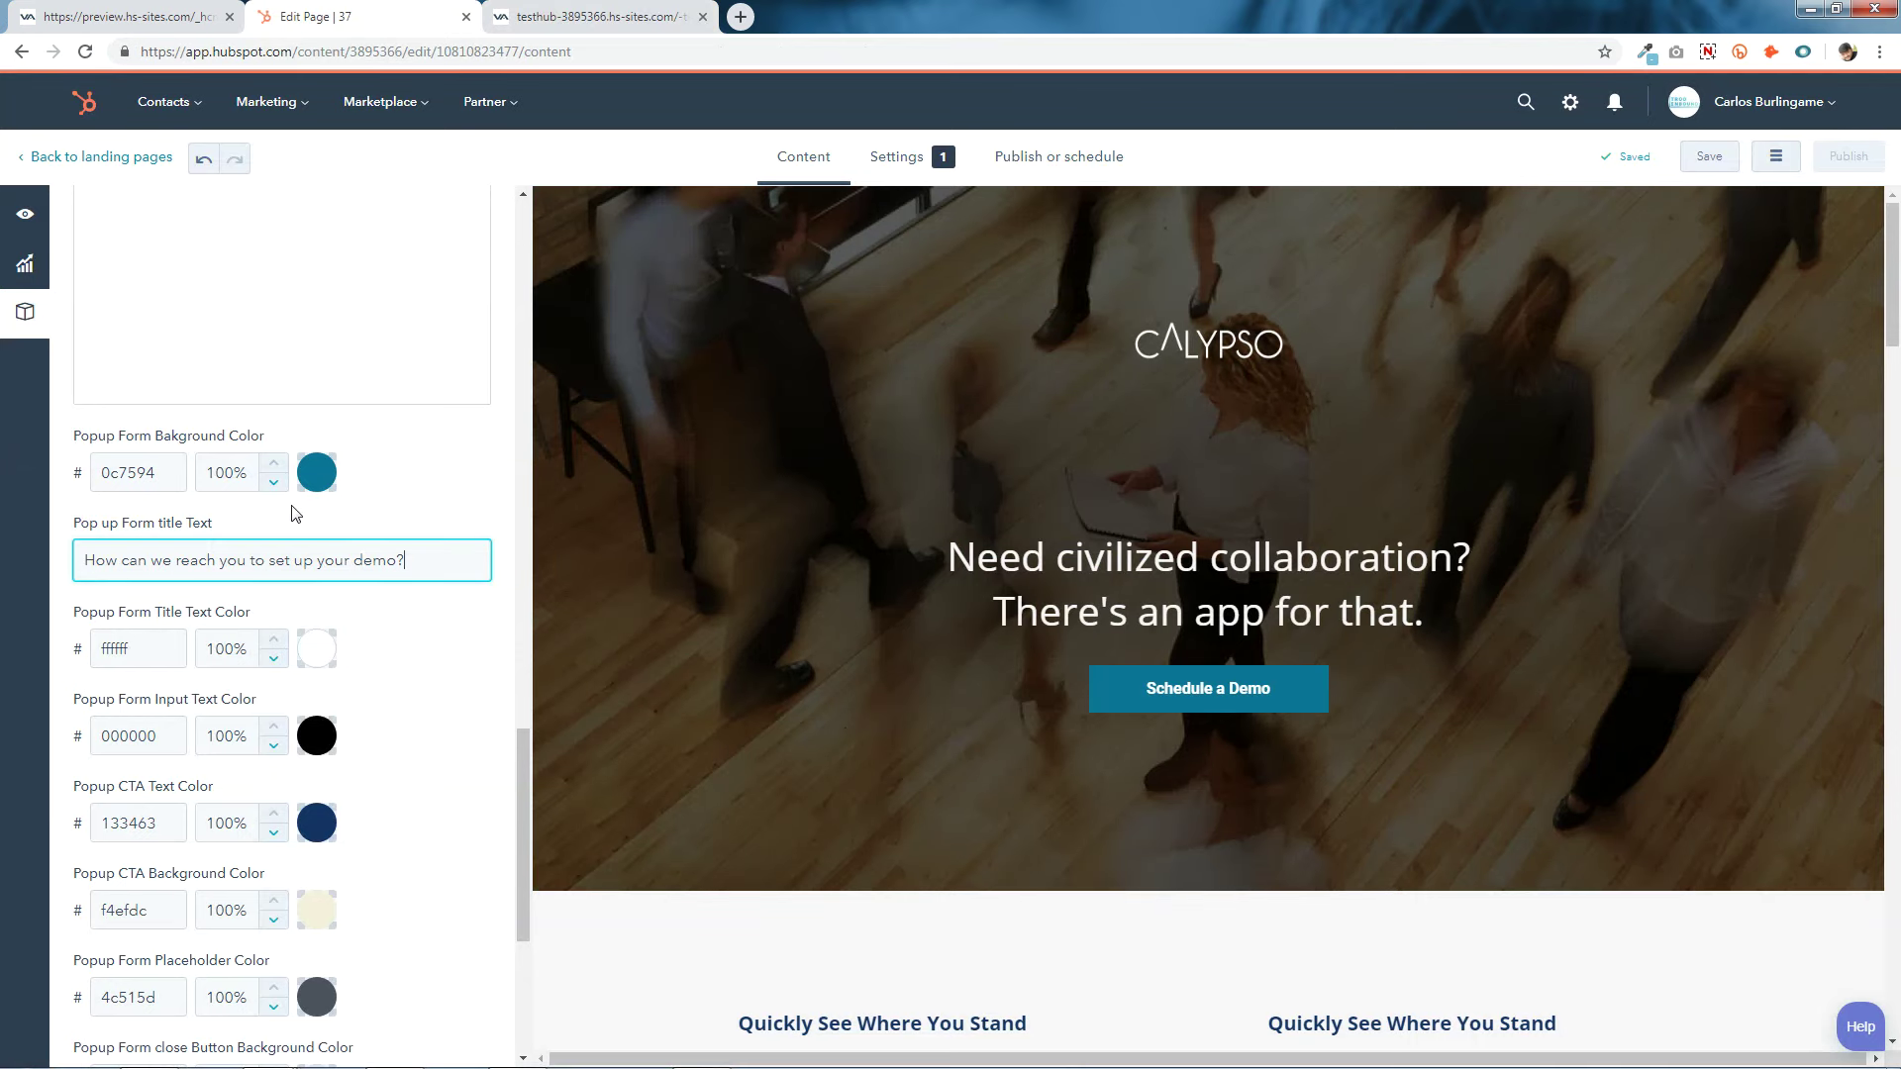
{"action": "left_click", "coordinate": [315, 650]}
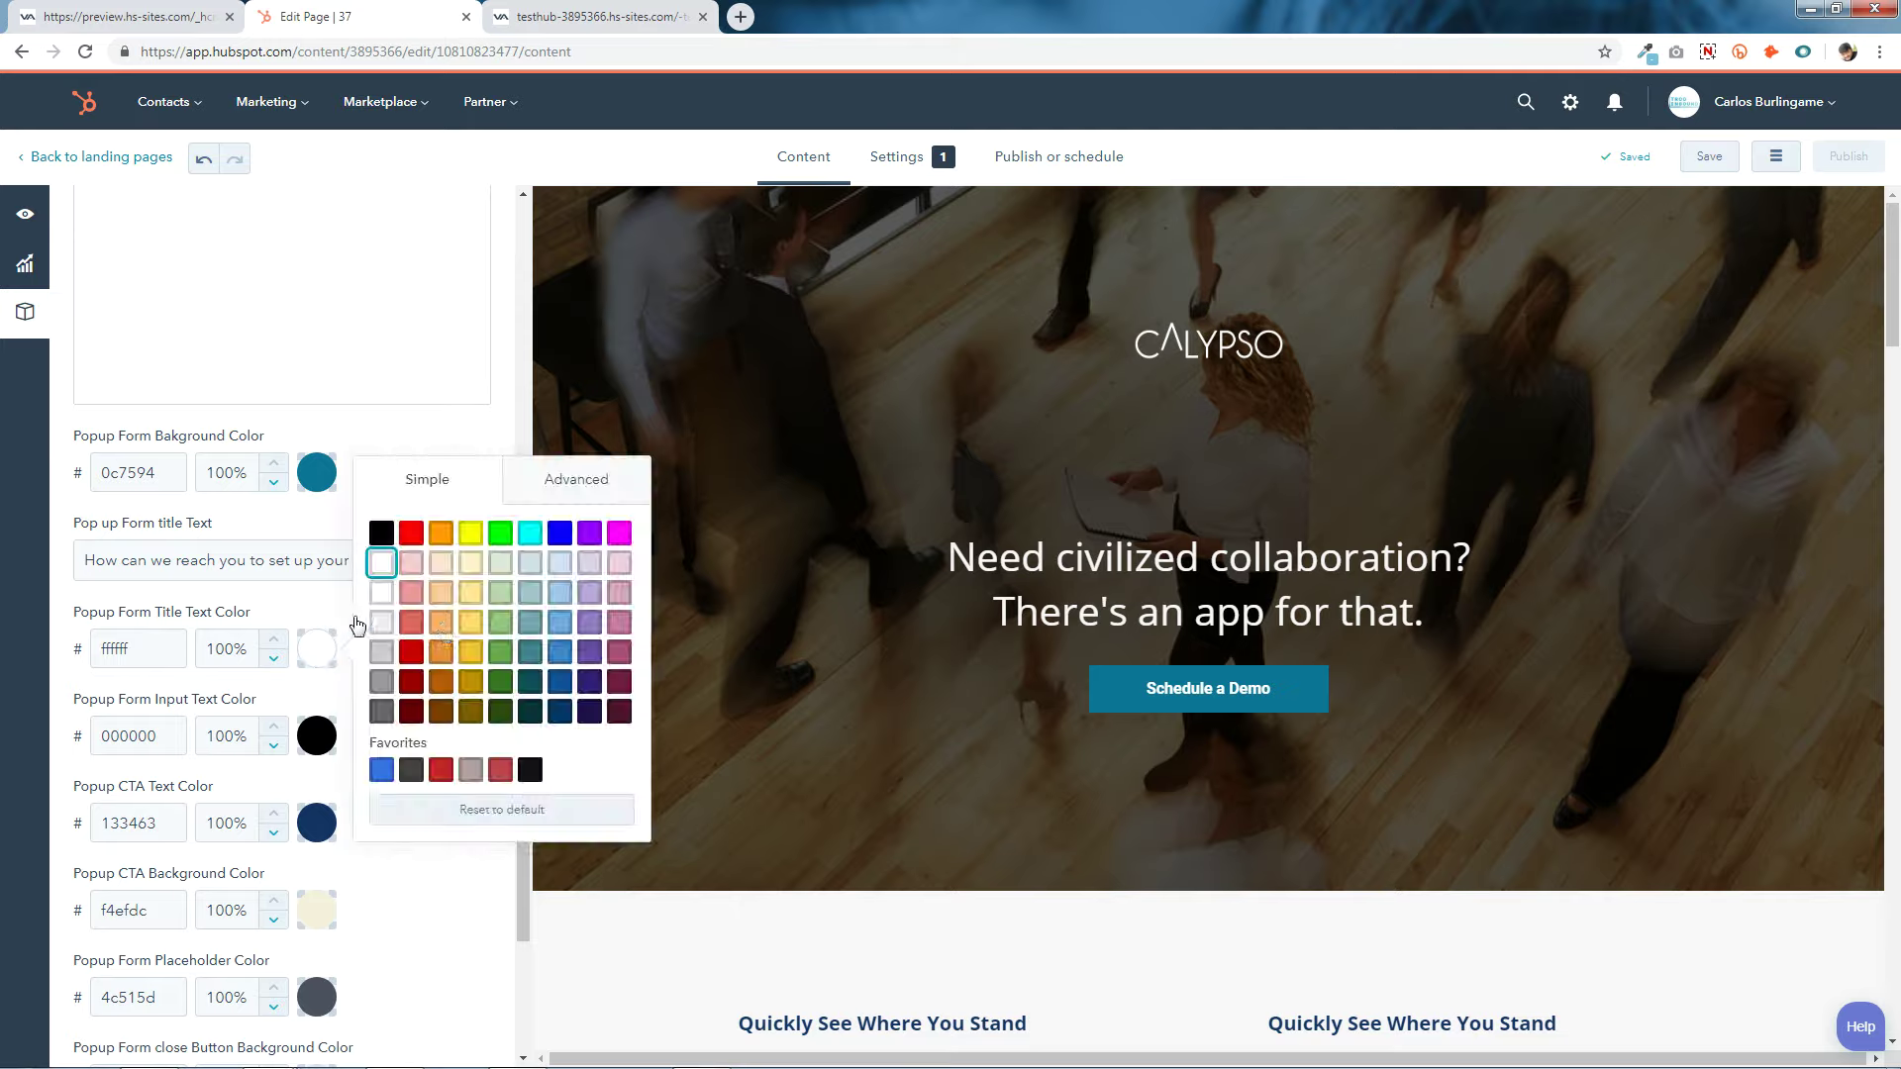
{"action": "left_click", "coordinate": [313, 662]}
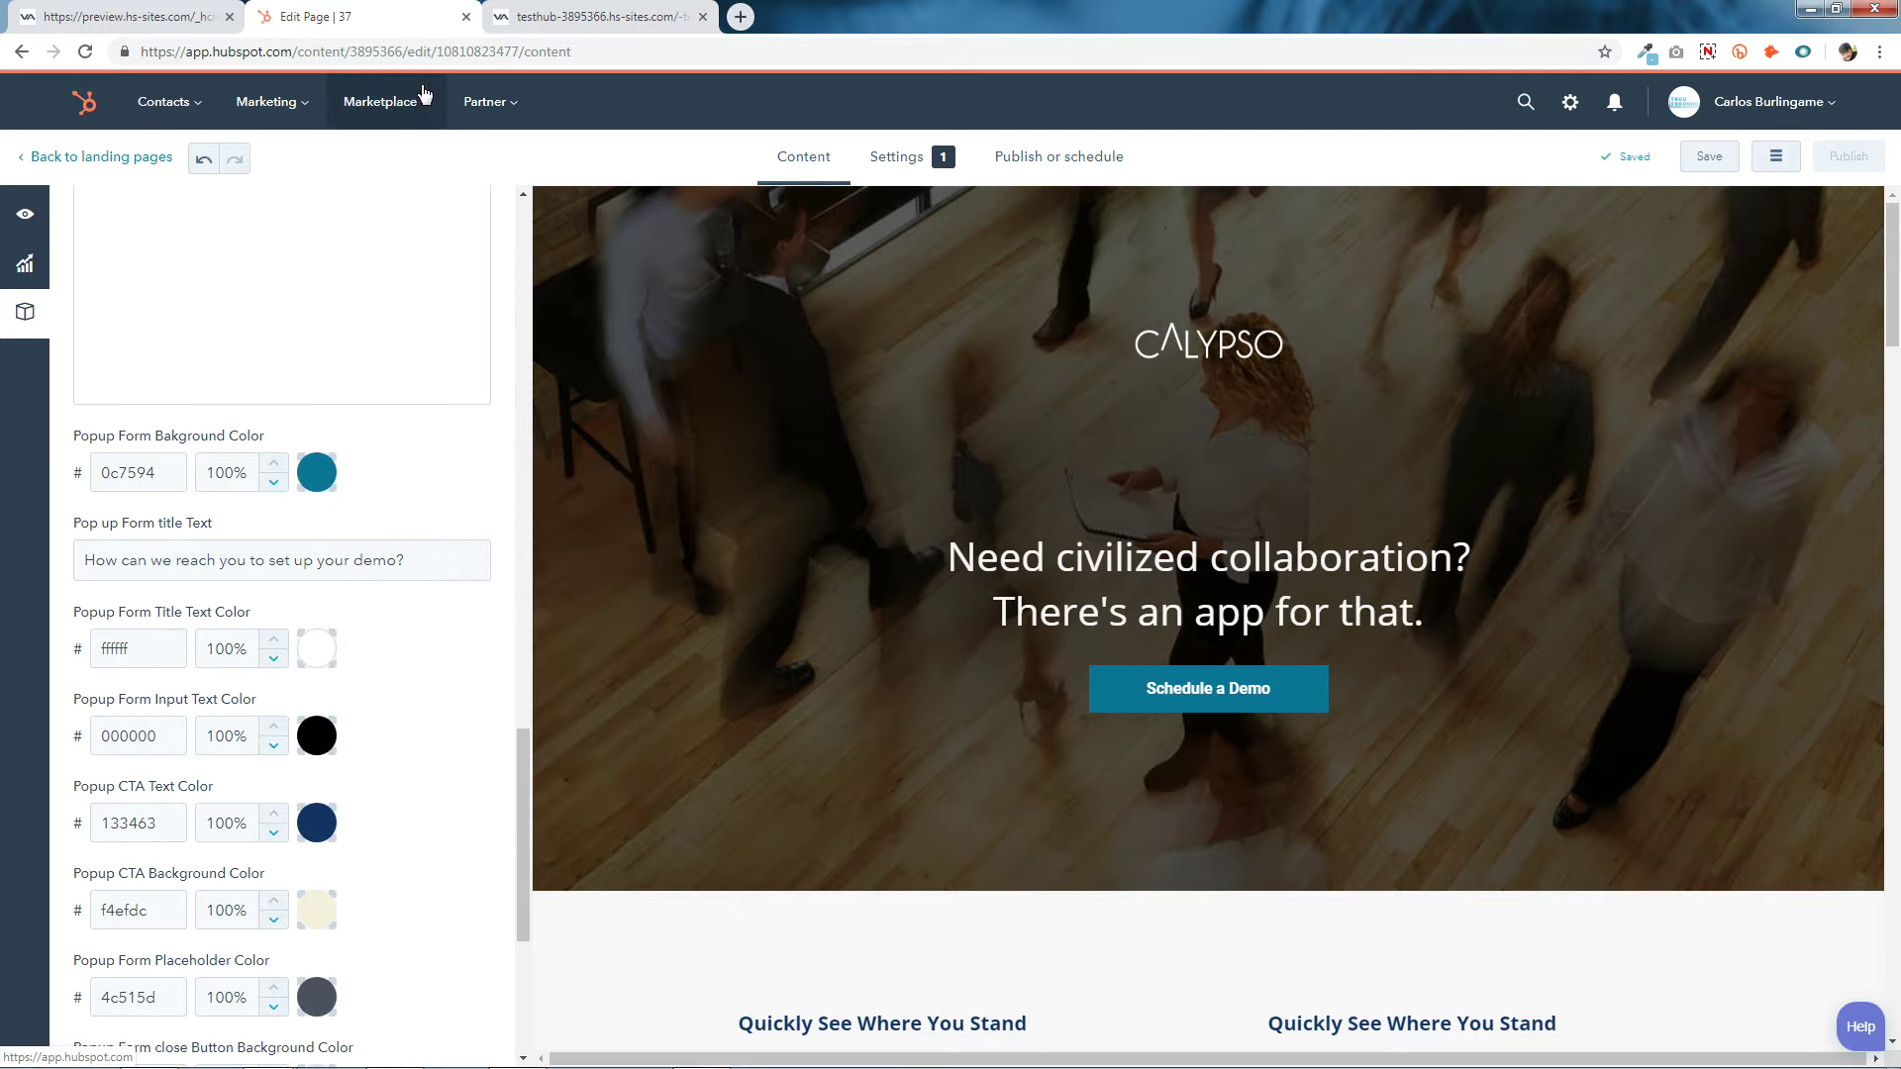
{"action": "left_click", "coordinate": [611, 9]}
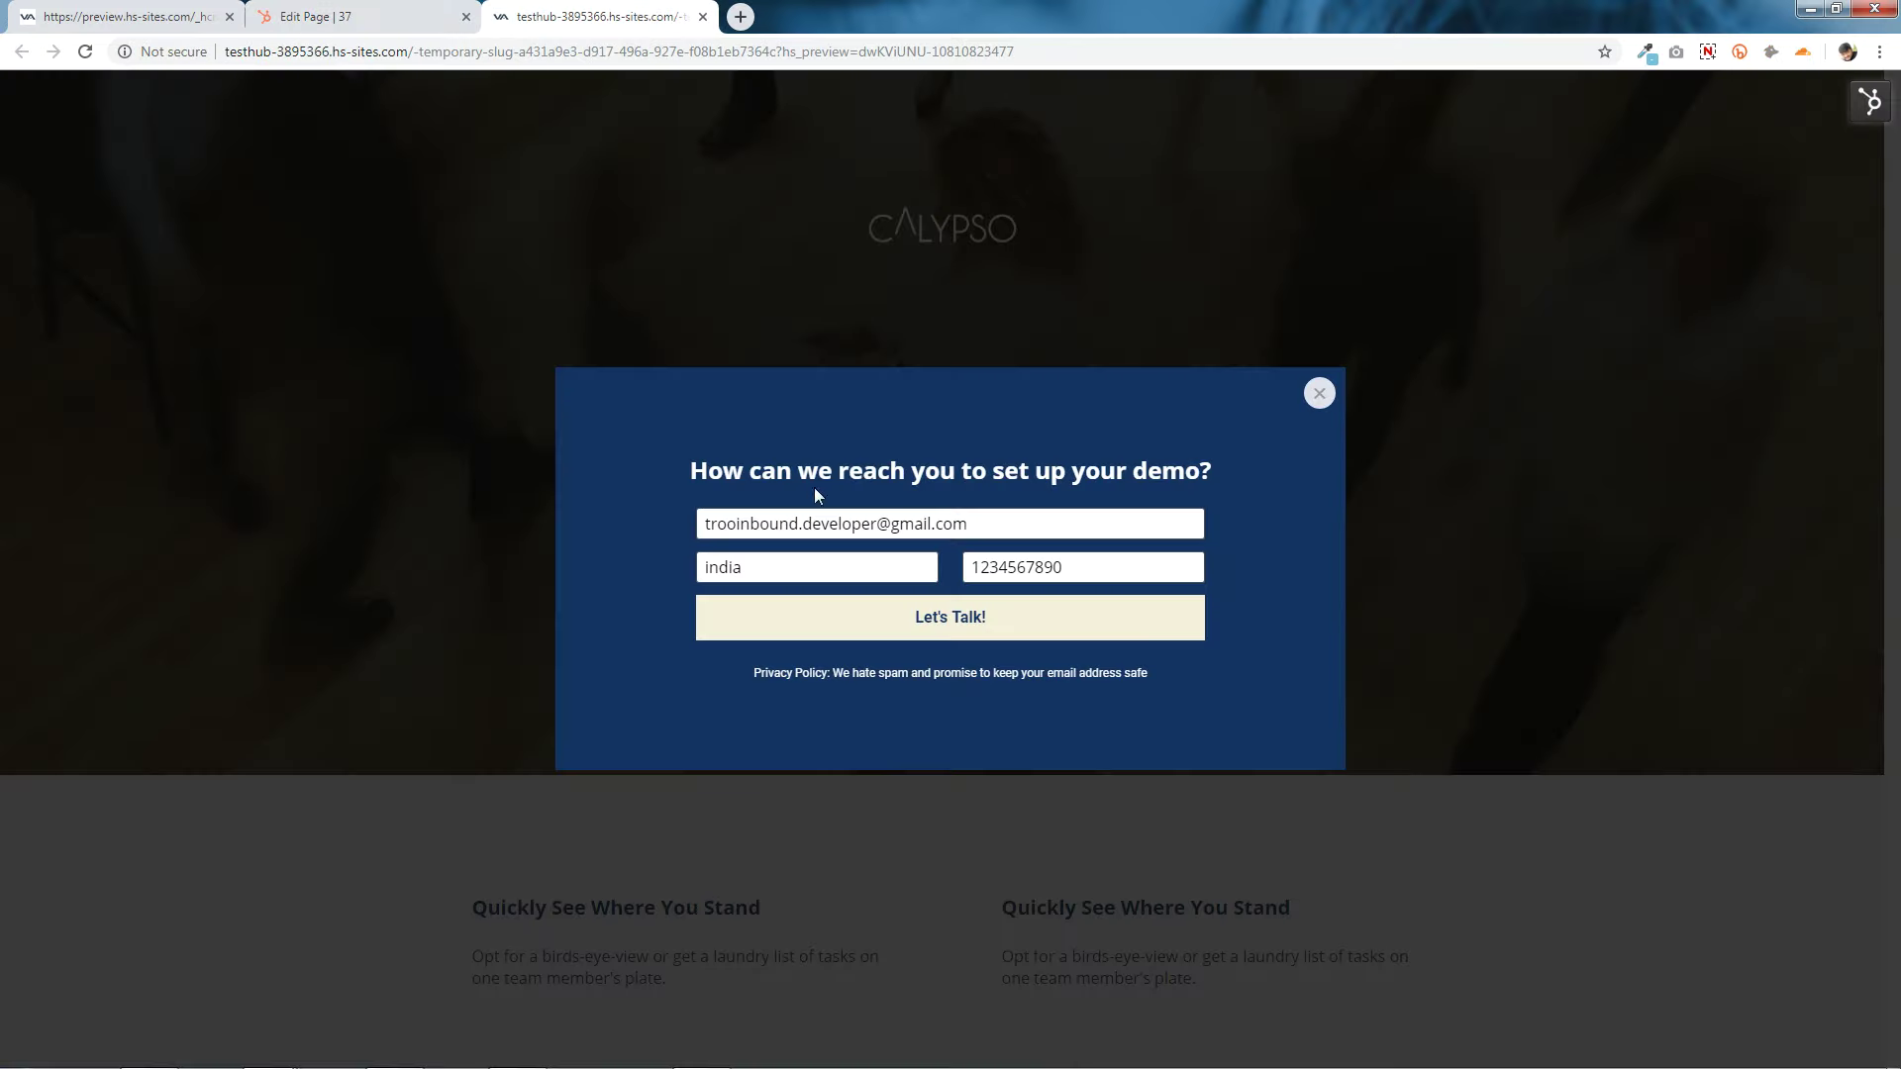
Compare the Popup Form Input Text Color setting with the previewed form fields and inspect its color palette.
{"action": "left_click", "coordinate": [366, 16]}
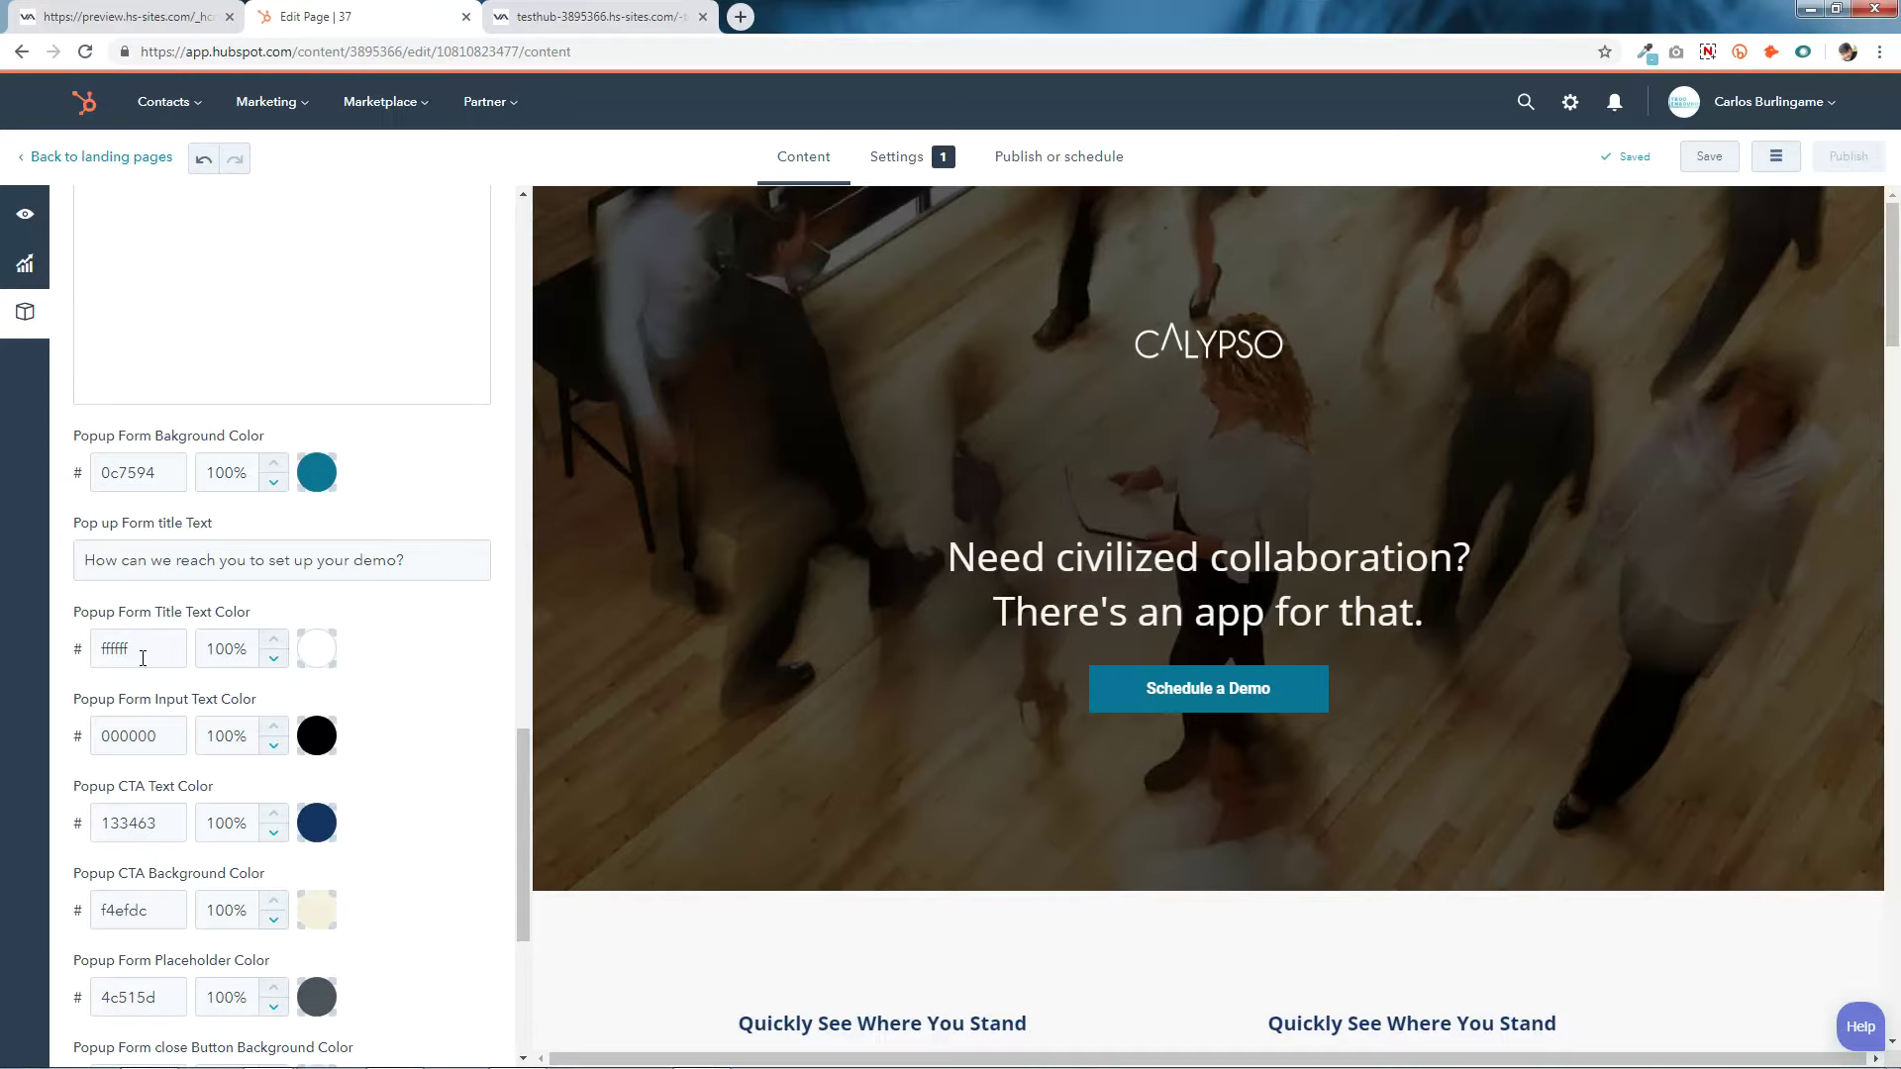
{"action": "scroll", "coordinate": [176, 648], "scroll_direction": "down", "scroll_amount": 2}
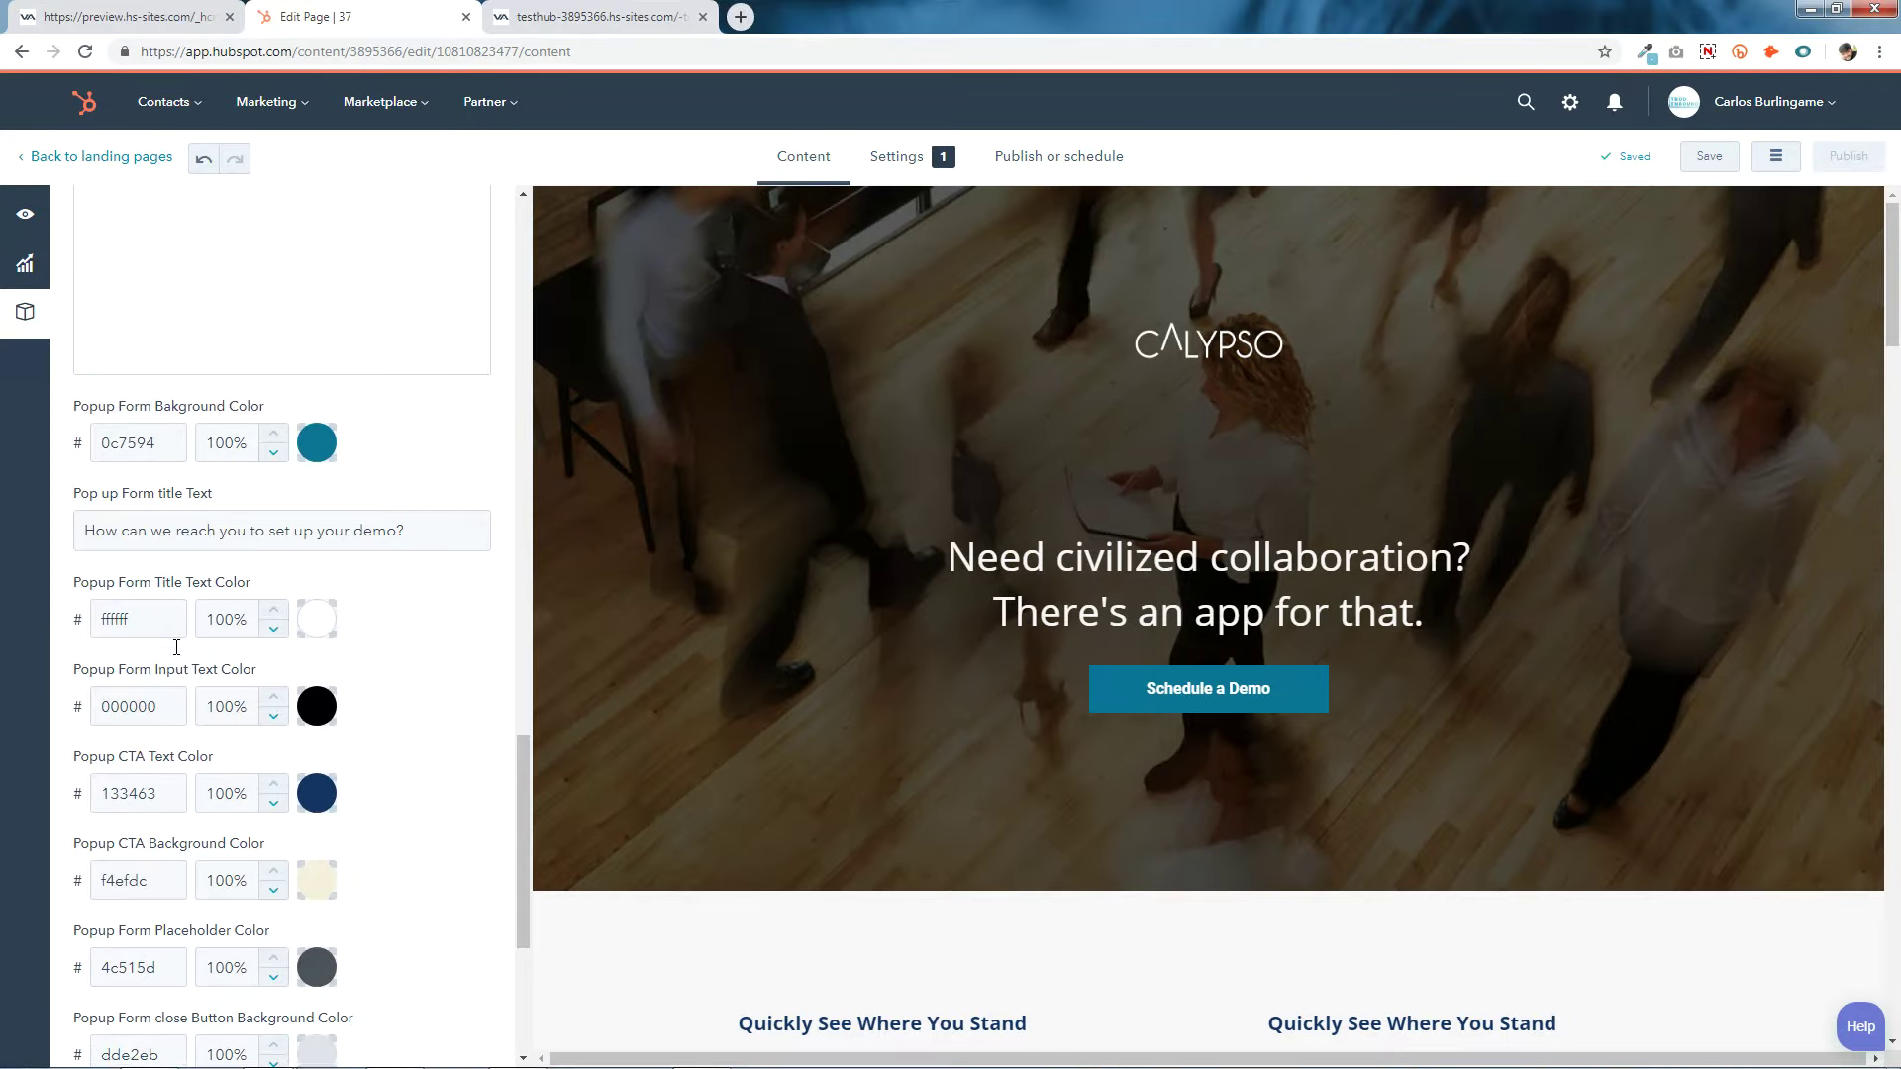
{"action": "scroll", "coordinate": [177, 647], "scroll_direction": "down", "scroll_amount": 1}
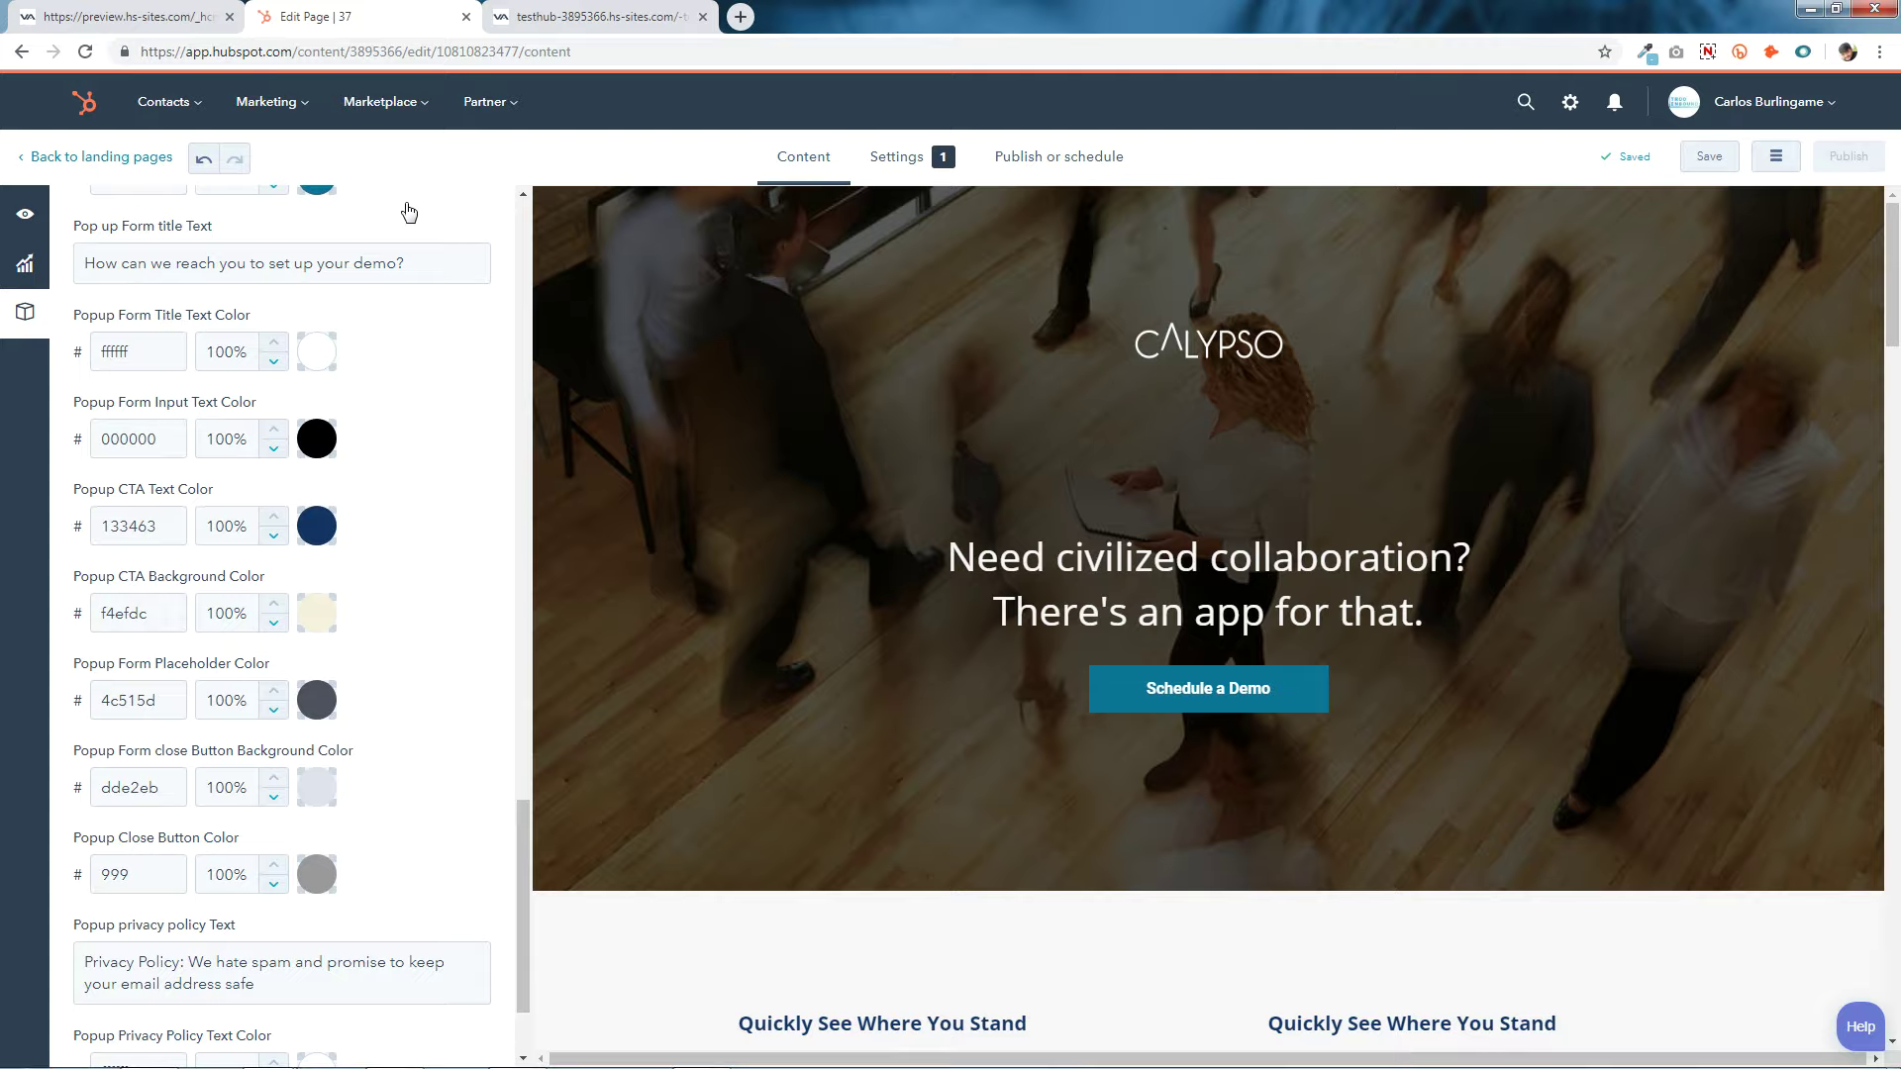
{"action": "left_click", "coordinate": [564, 12]}
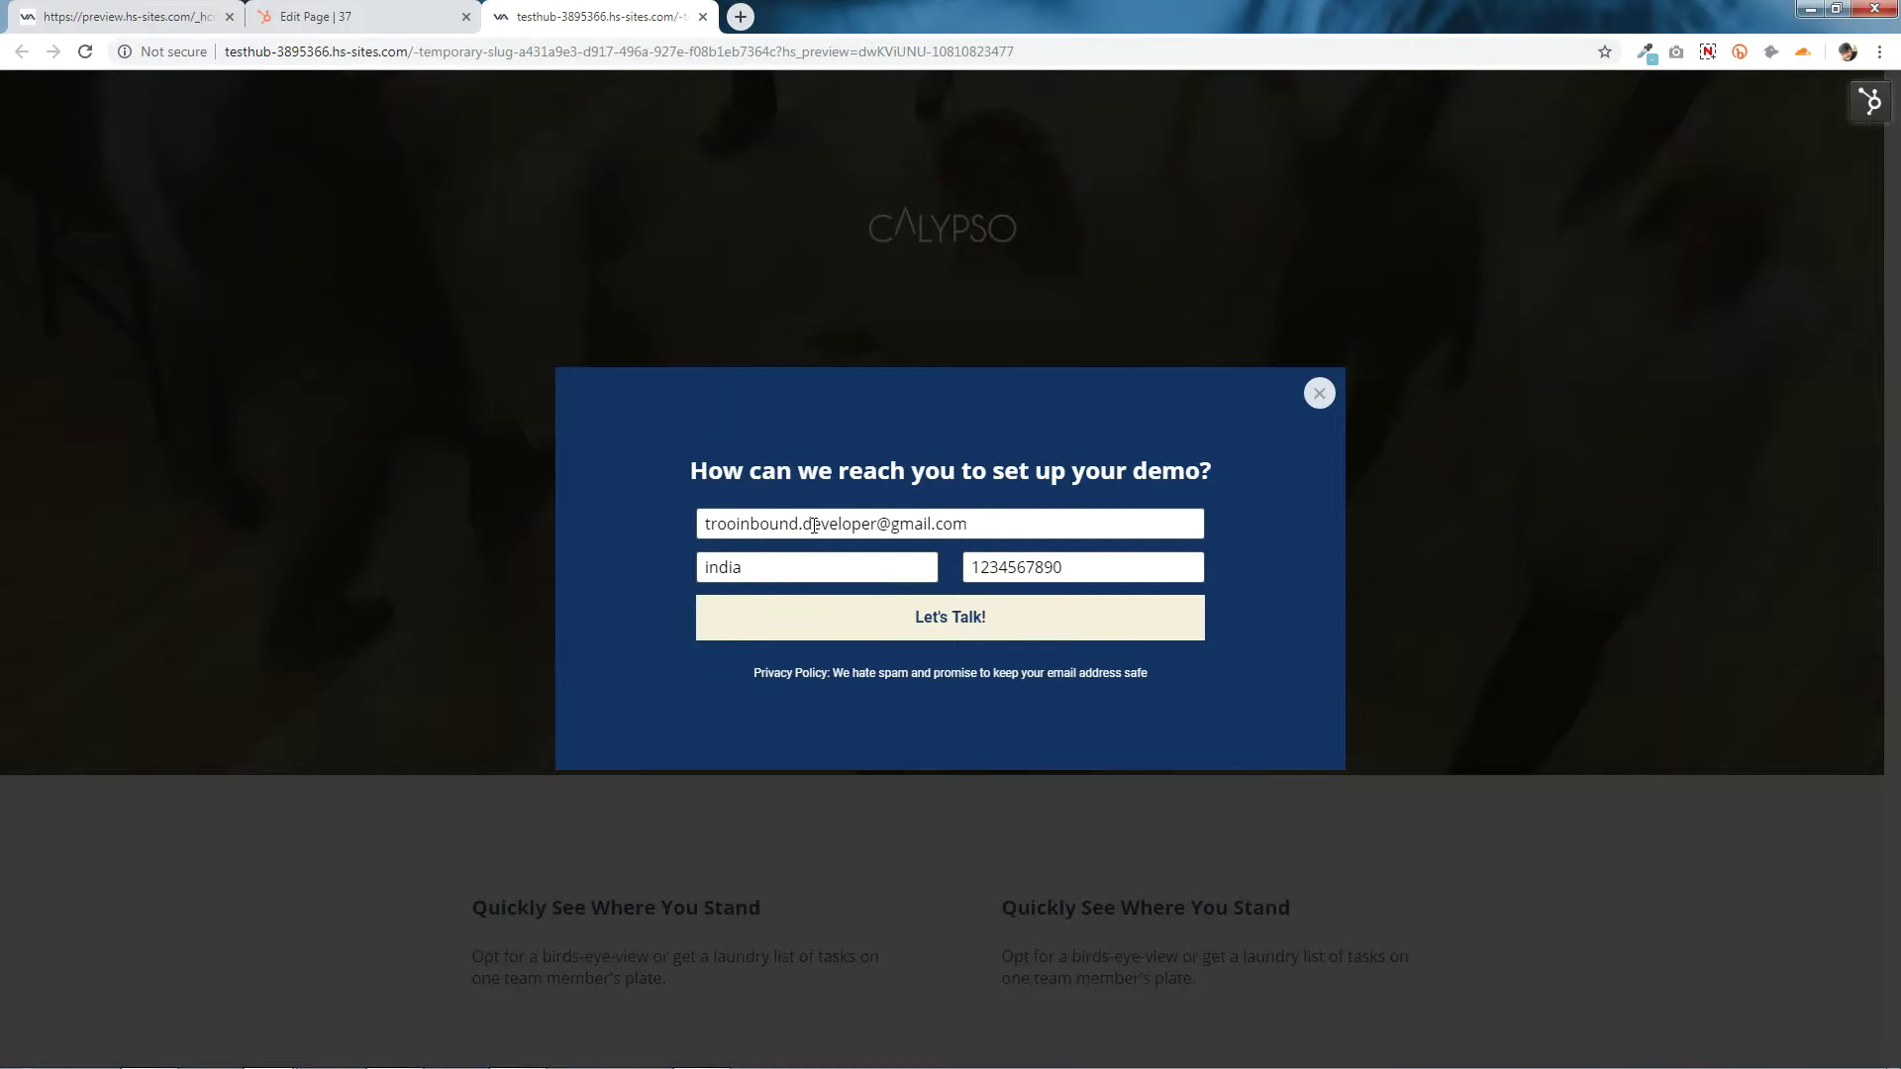
{"action": "left_click", "coordinate": [410, 14]}
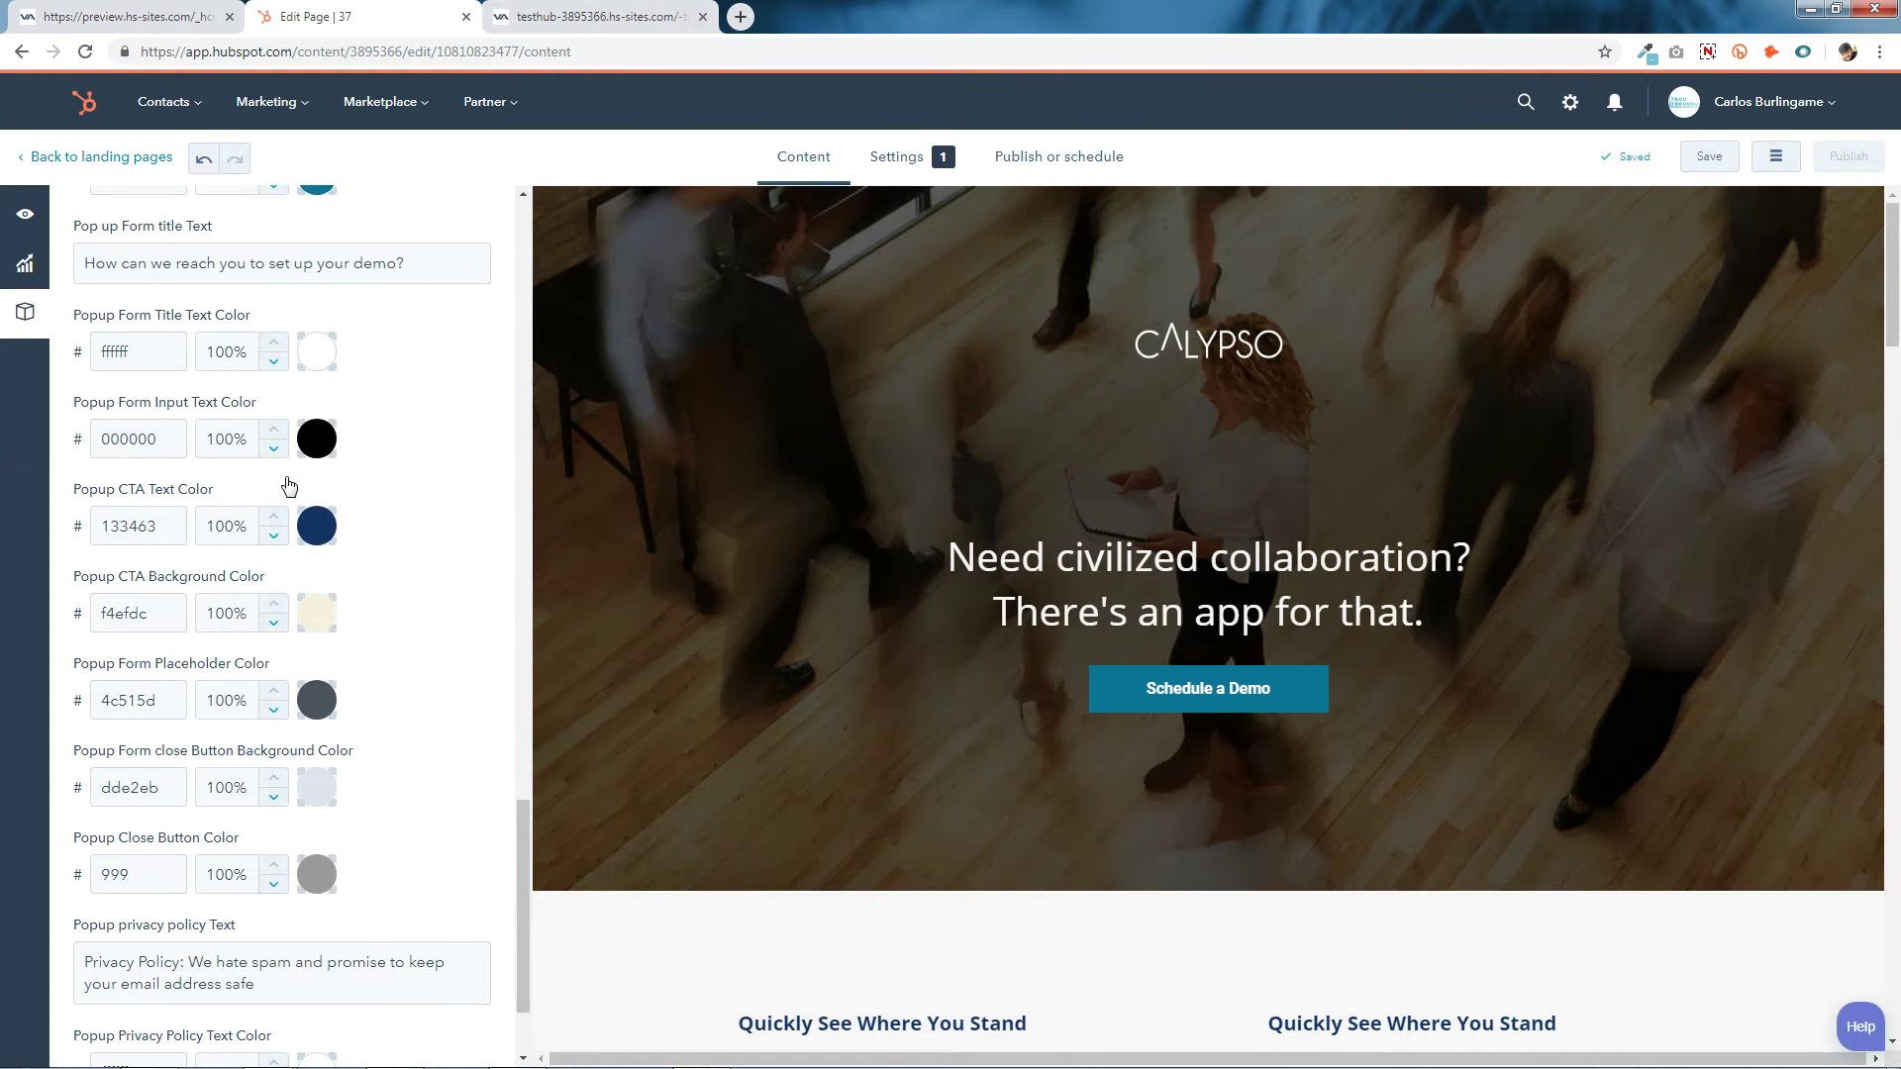
{"action": "left_click", "coordinate": [313, 441]}
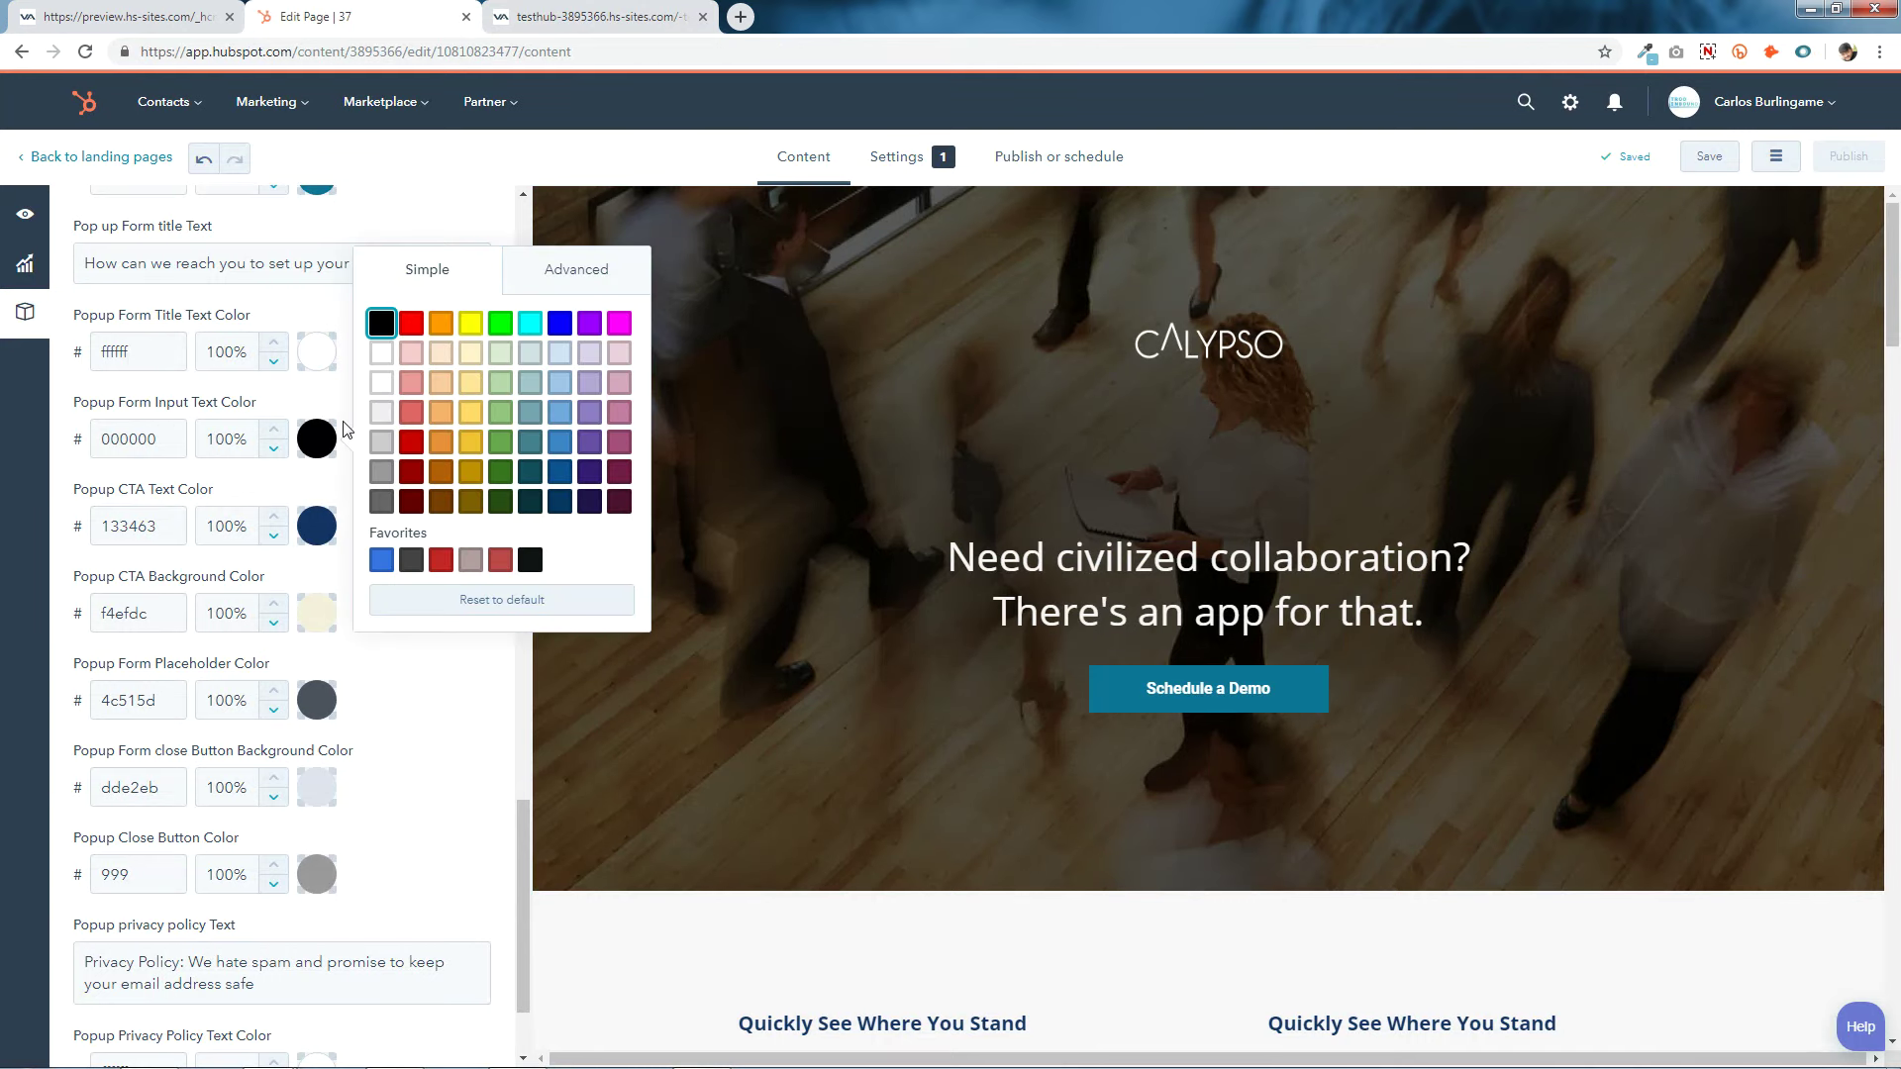
{"action": "left_click", "coordinate": [312, 448]}
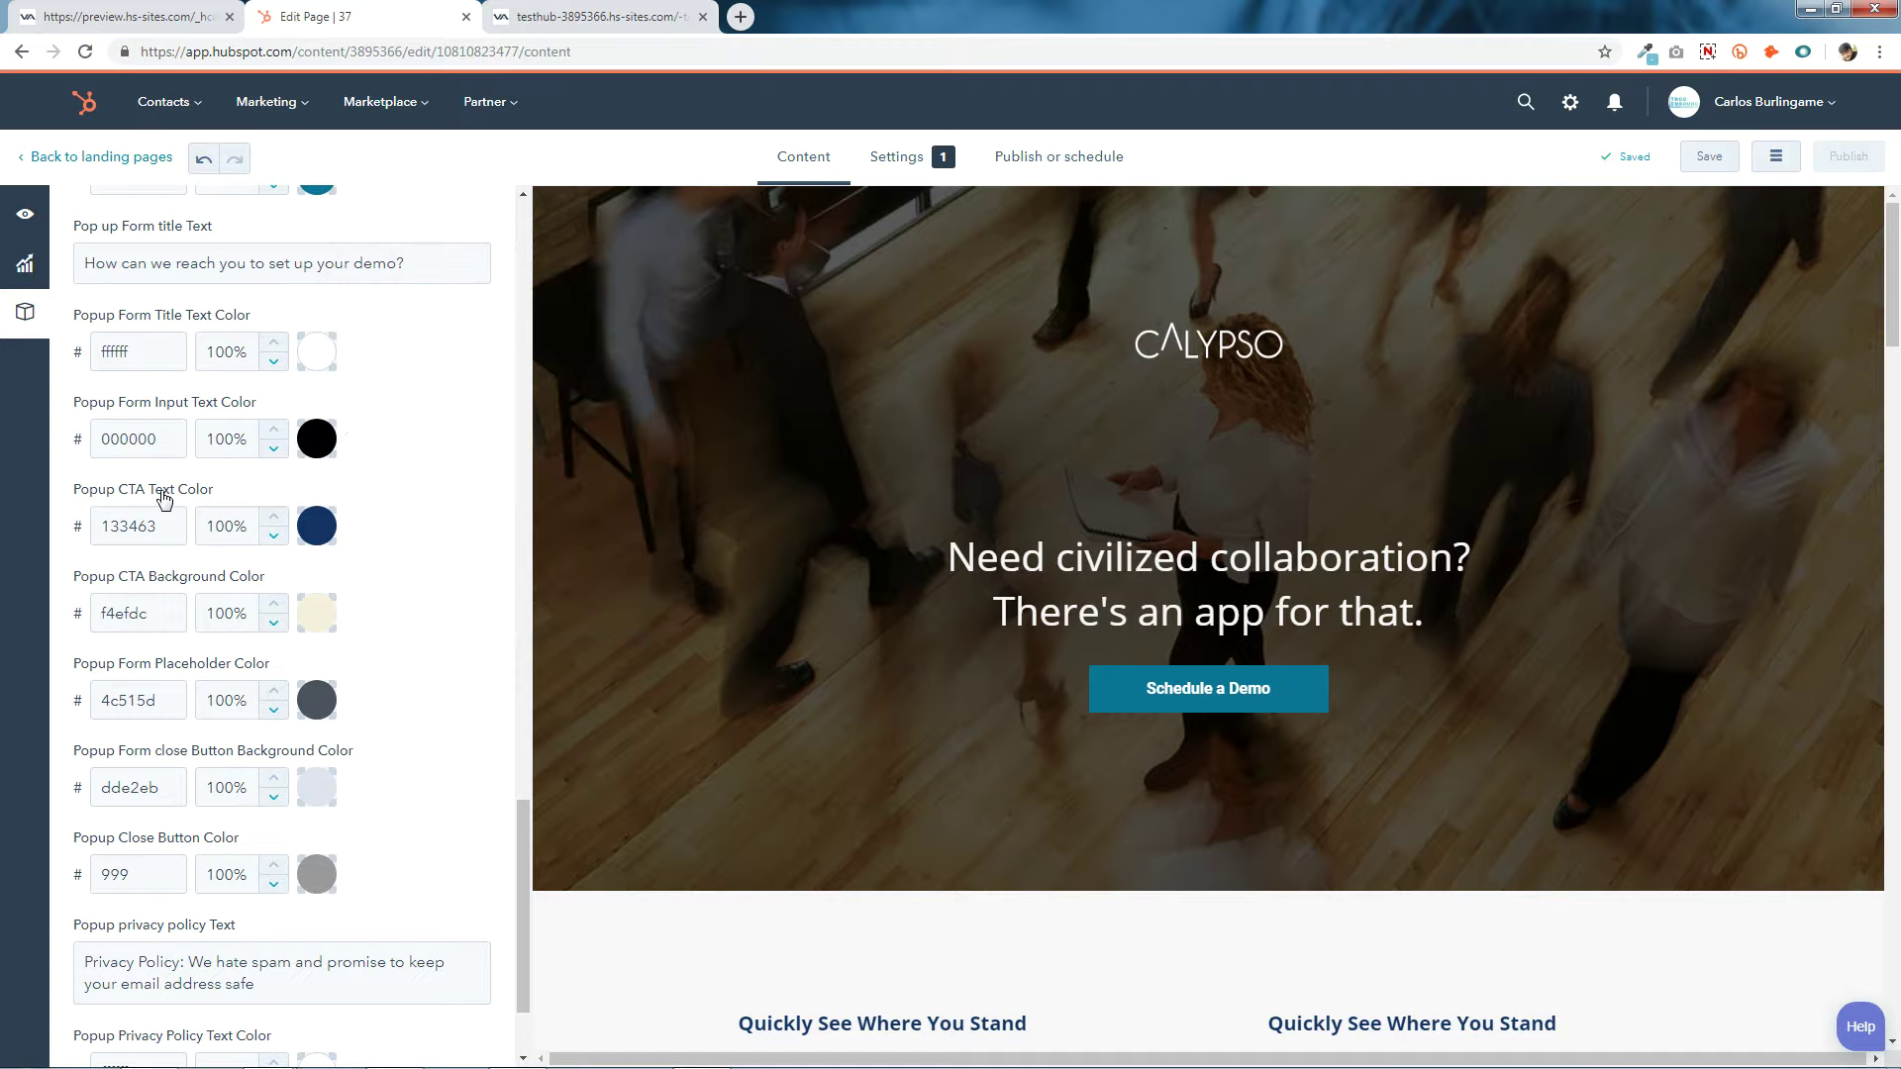
Compare the popup's Let's Talk! button with the preview and set Popup CTA Text Color to 0c7594, copied from the LP - 37.txt notes in Notepad.
{"action": "left_click", "coordinate": [584, 8]}
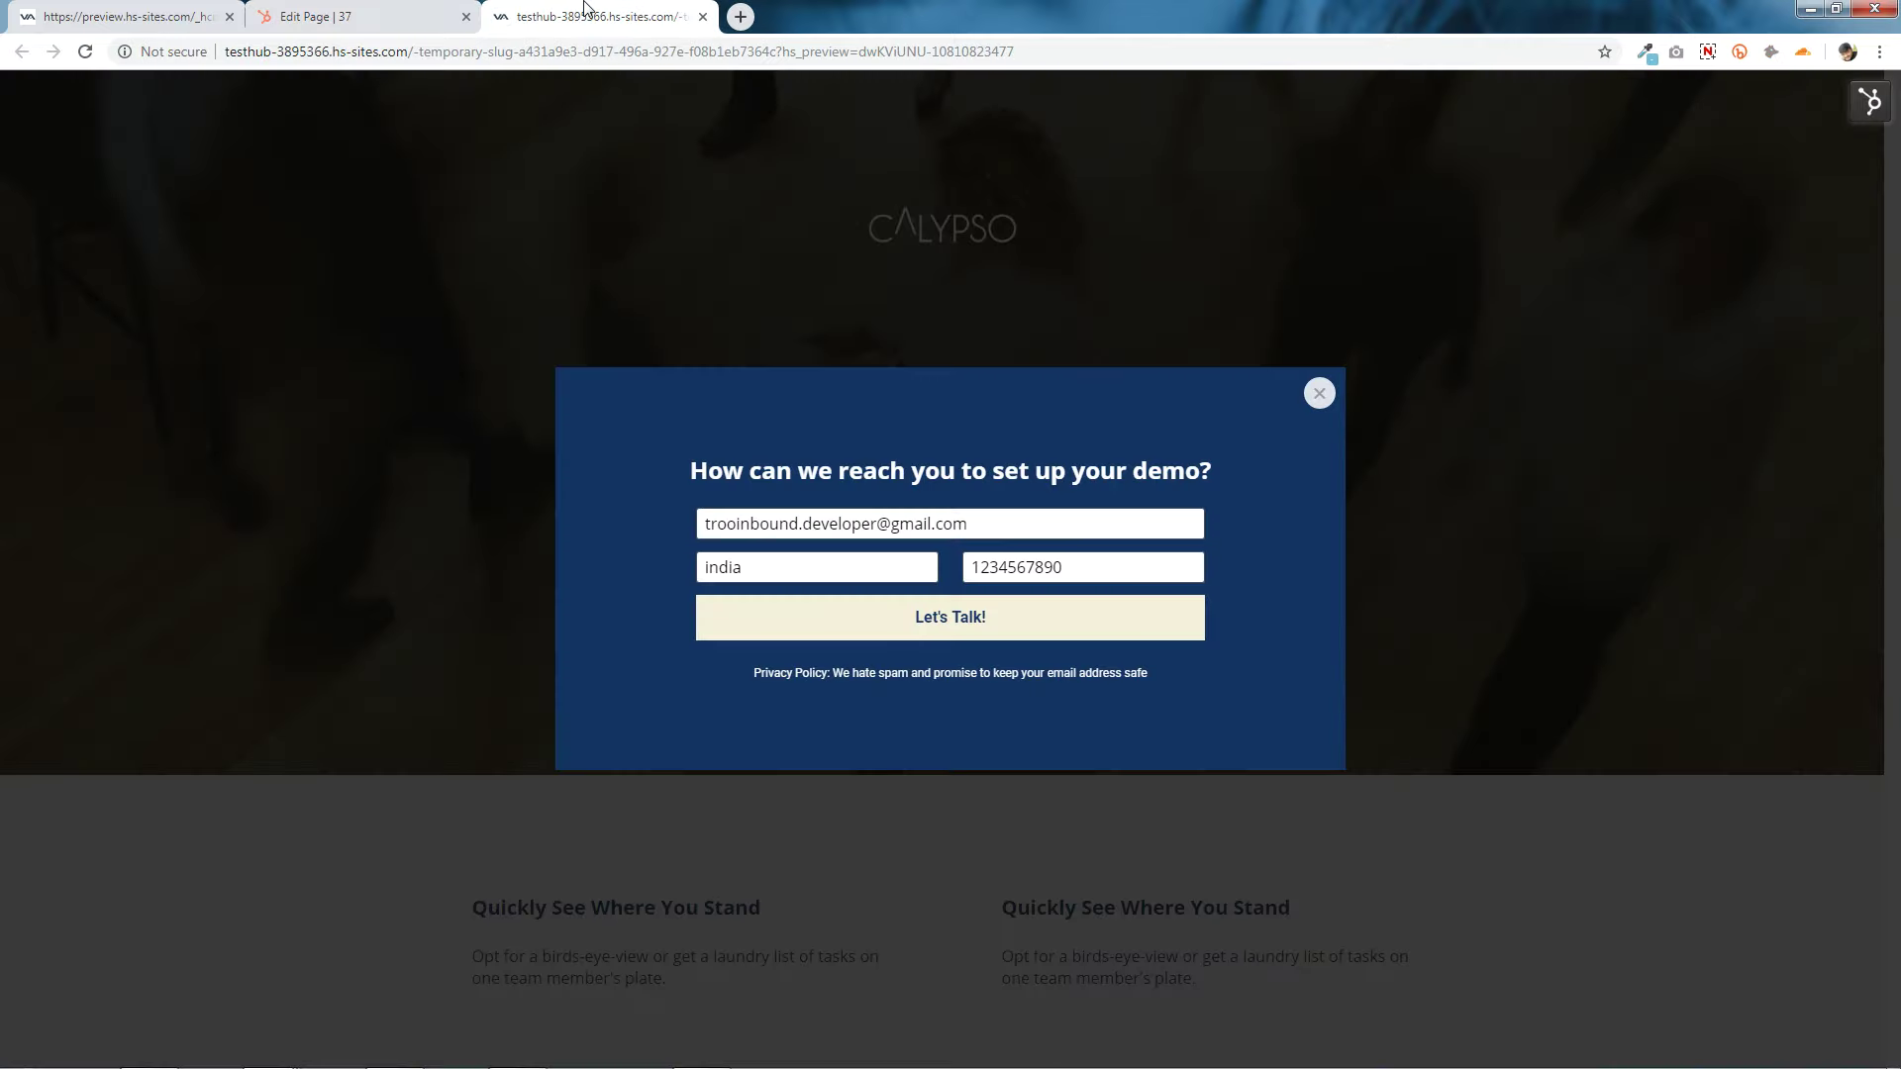
{"action": "left_click", "coordinate": [966, 620]}
{"action": "left_click", "coordinate": [372, 20]}
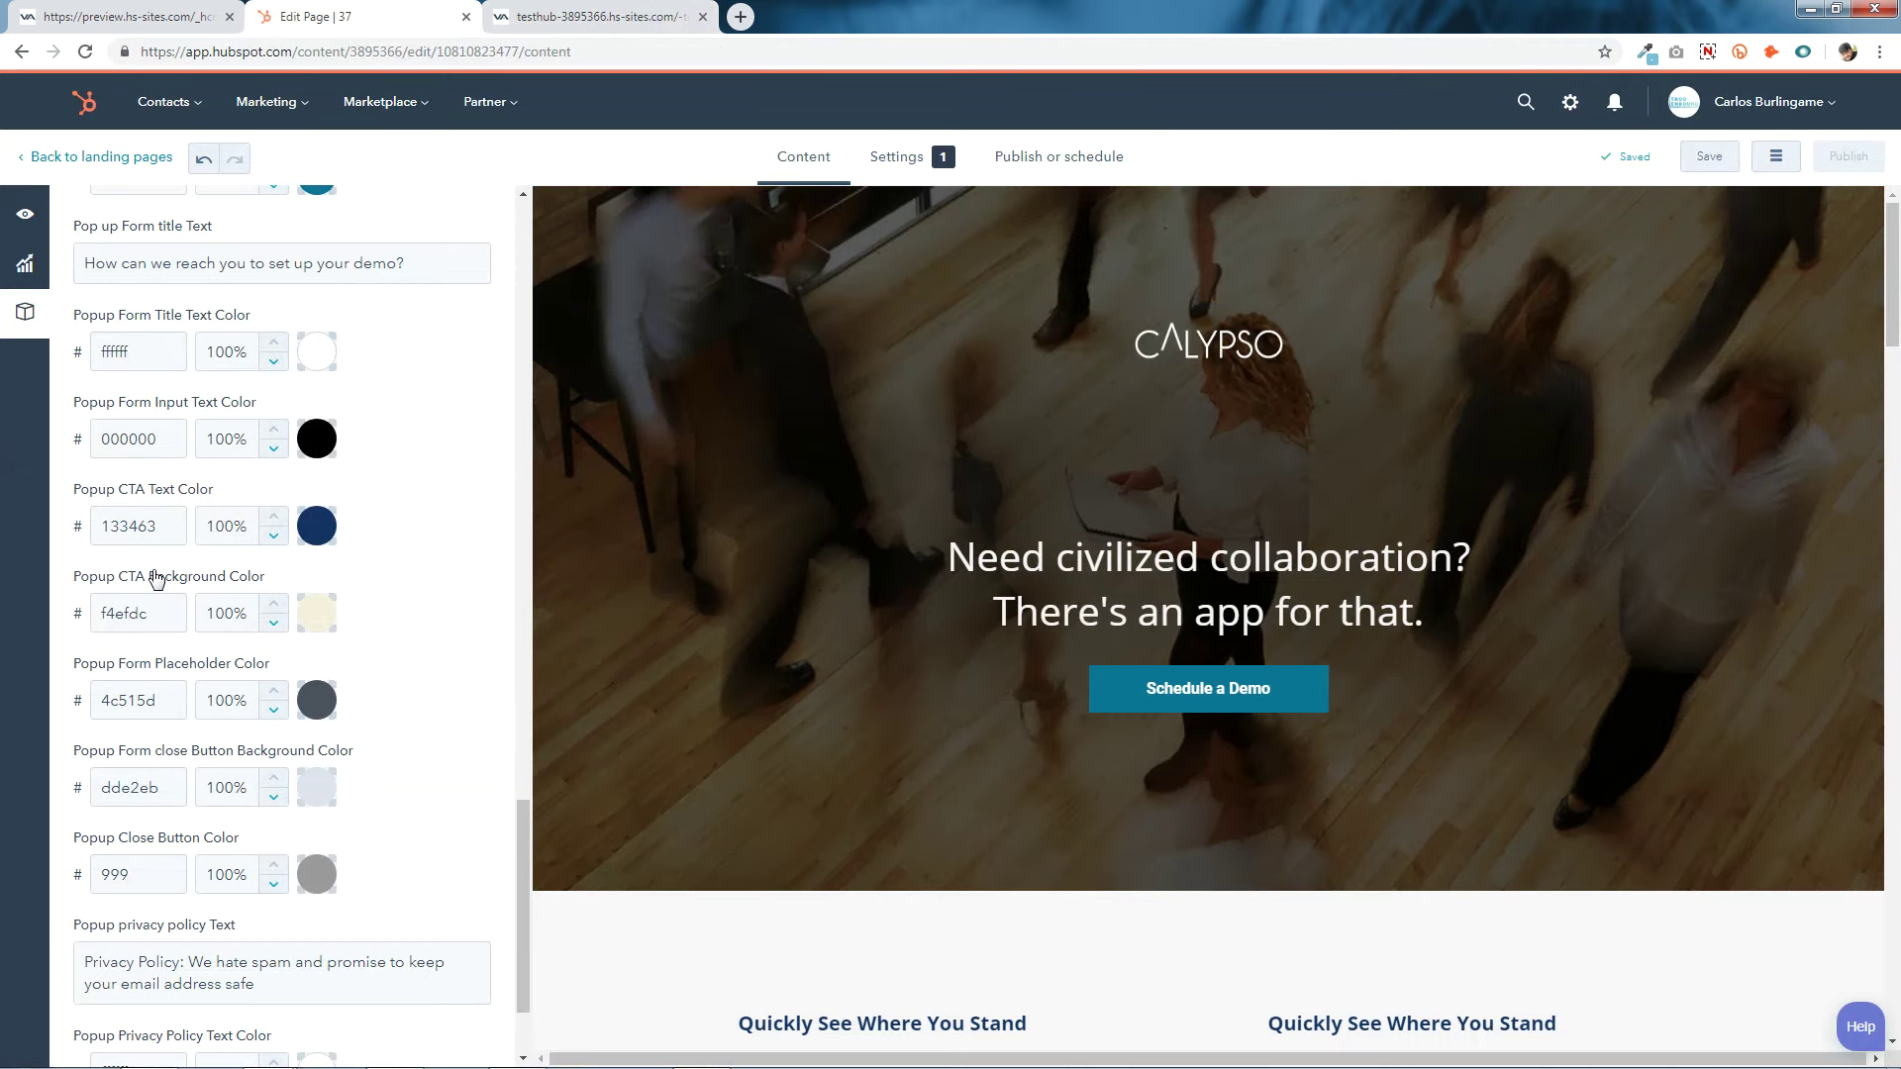
{"action": "left_click", "coordinate": [139, 526]}
{"action": "left_click", "coordinate": [701, 1050]}
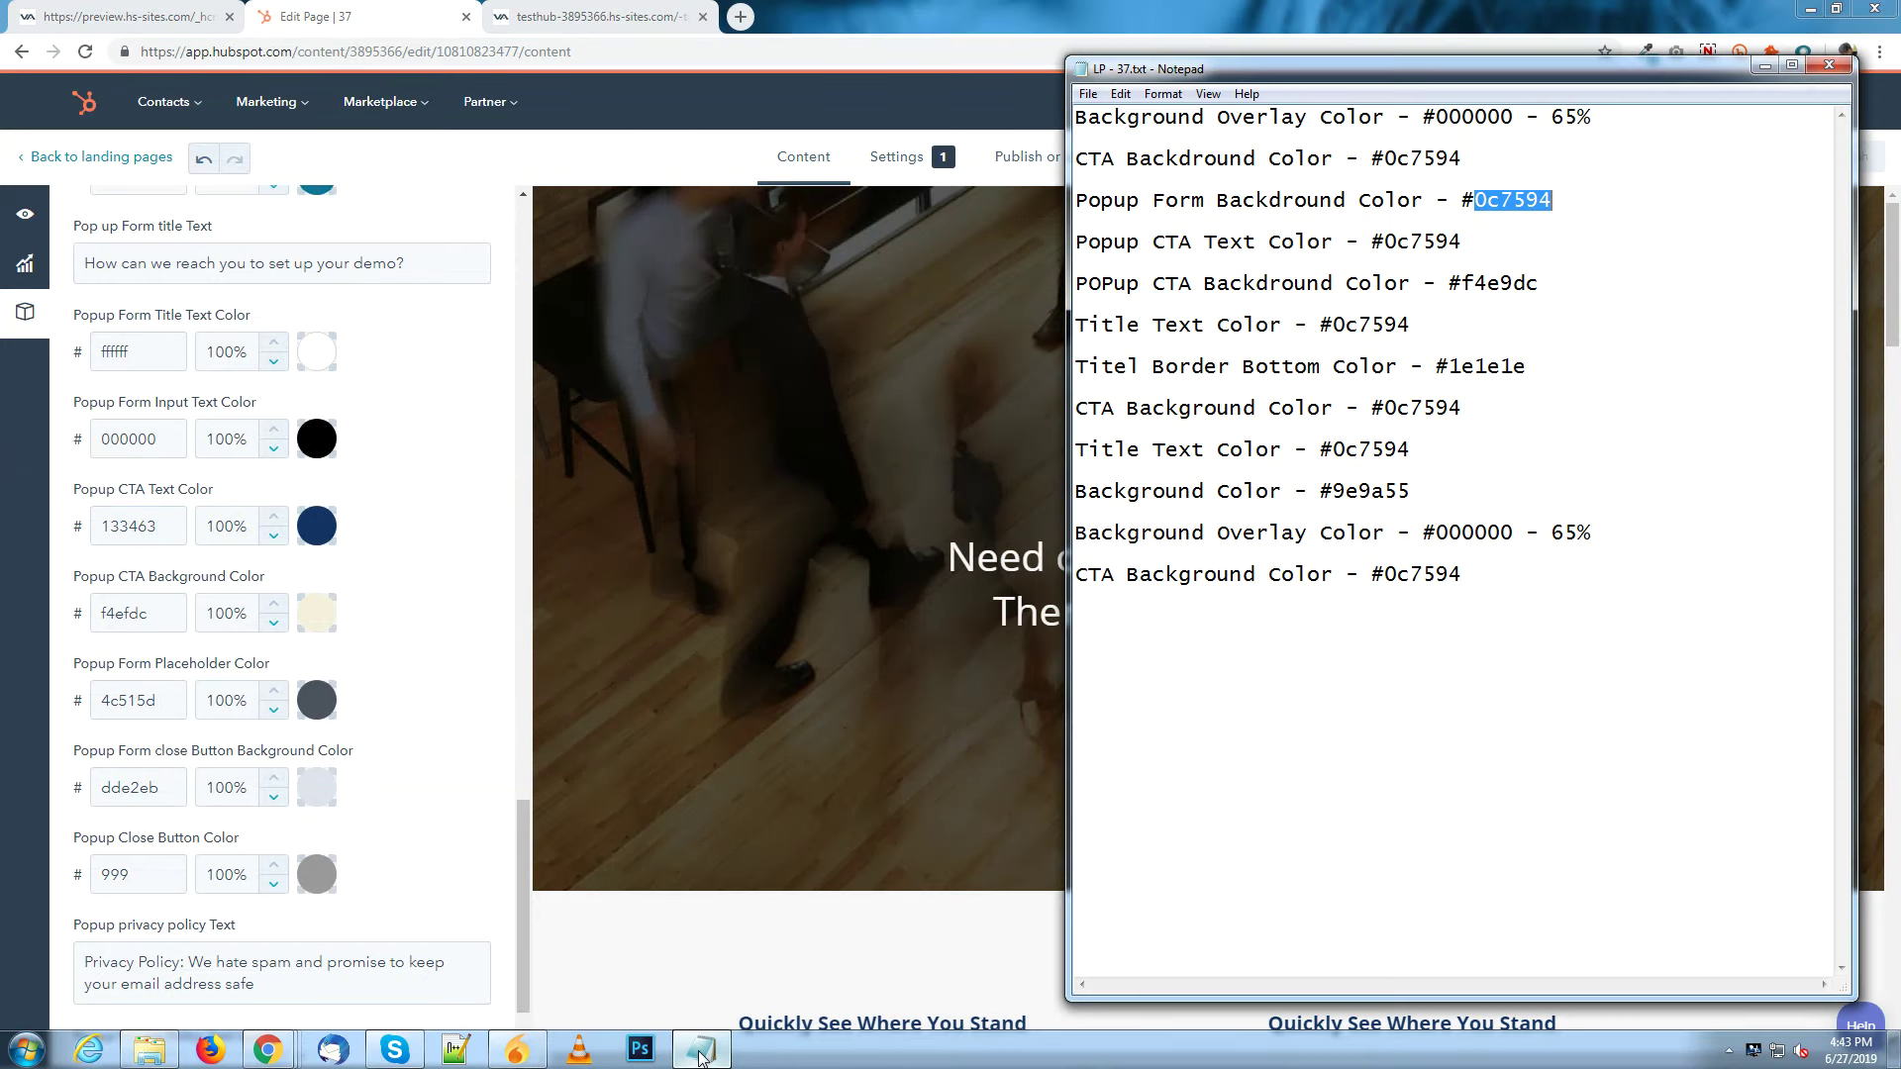
{"action": "left_click", "coordinate": [1395, 241]}
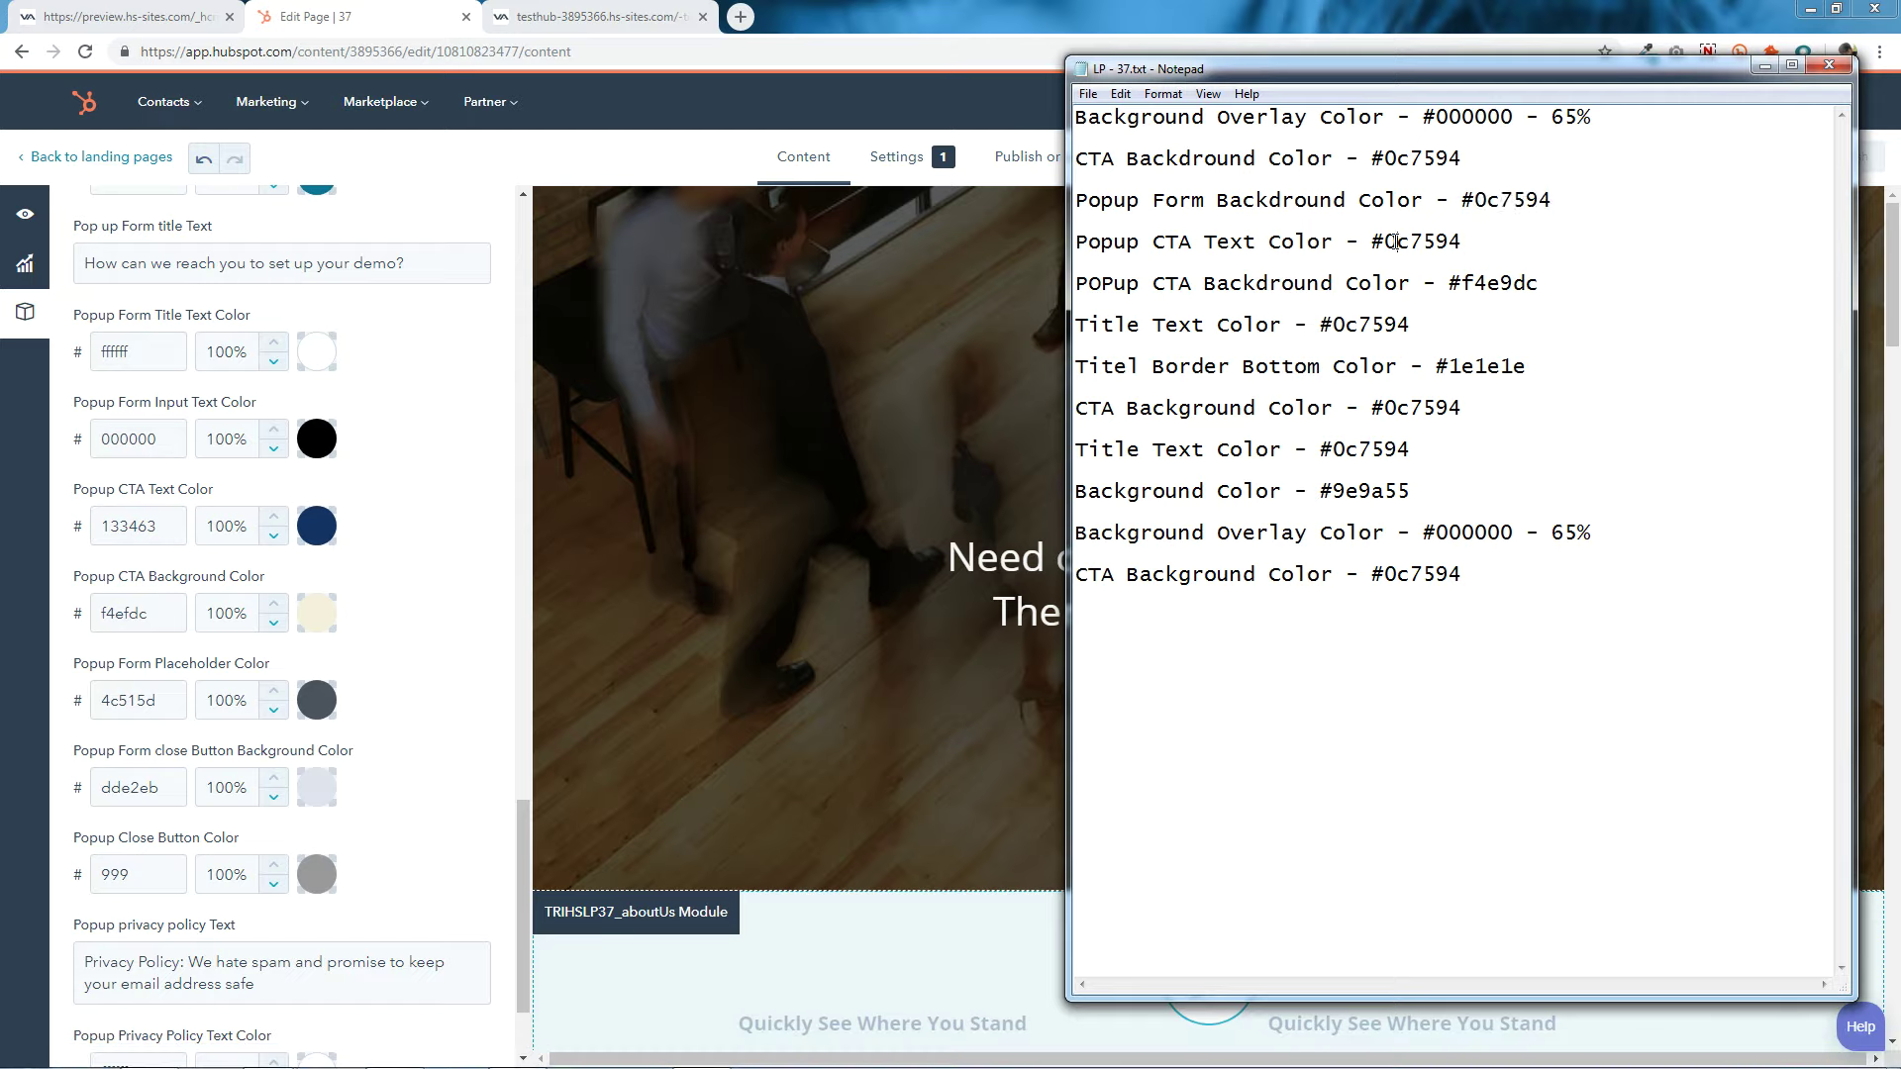
{"action": "mouse_move", "coordinate": [1395, 242]}
{"action": "left_mouse_down"}
{"action": "mouse_move", "coordinate": [1489, 243]}
{"action": "mouse_move", "coordinate": [1384, 243]}
{"action": "left_mouse_up"}
{"action": "right_click", "coordinate": [1428, 242]}
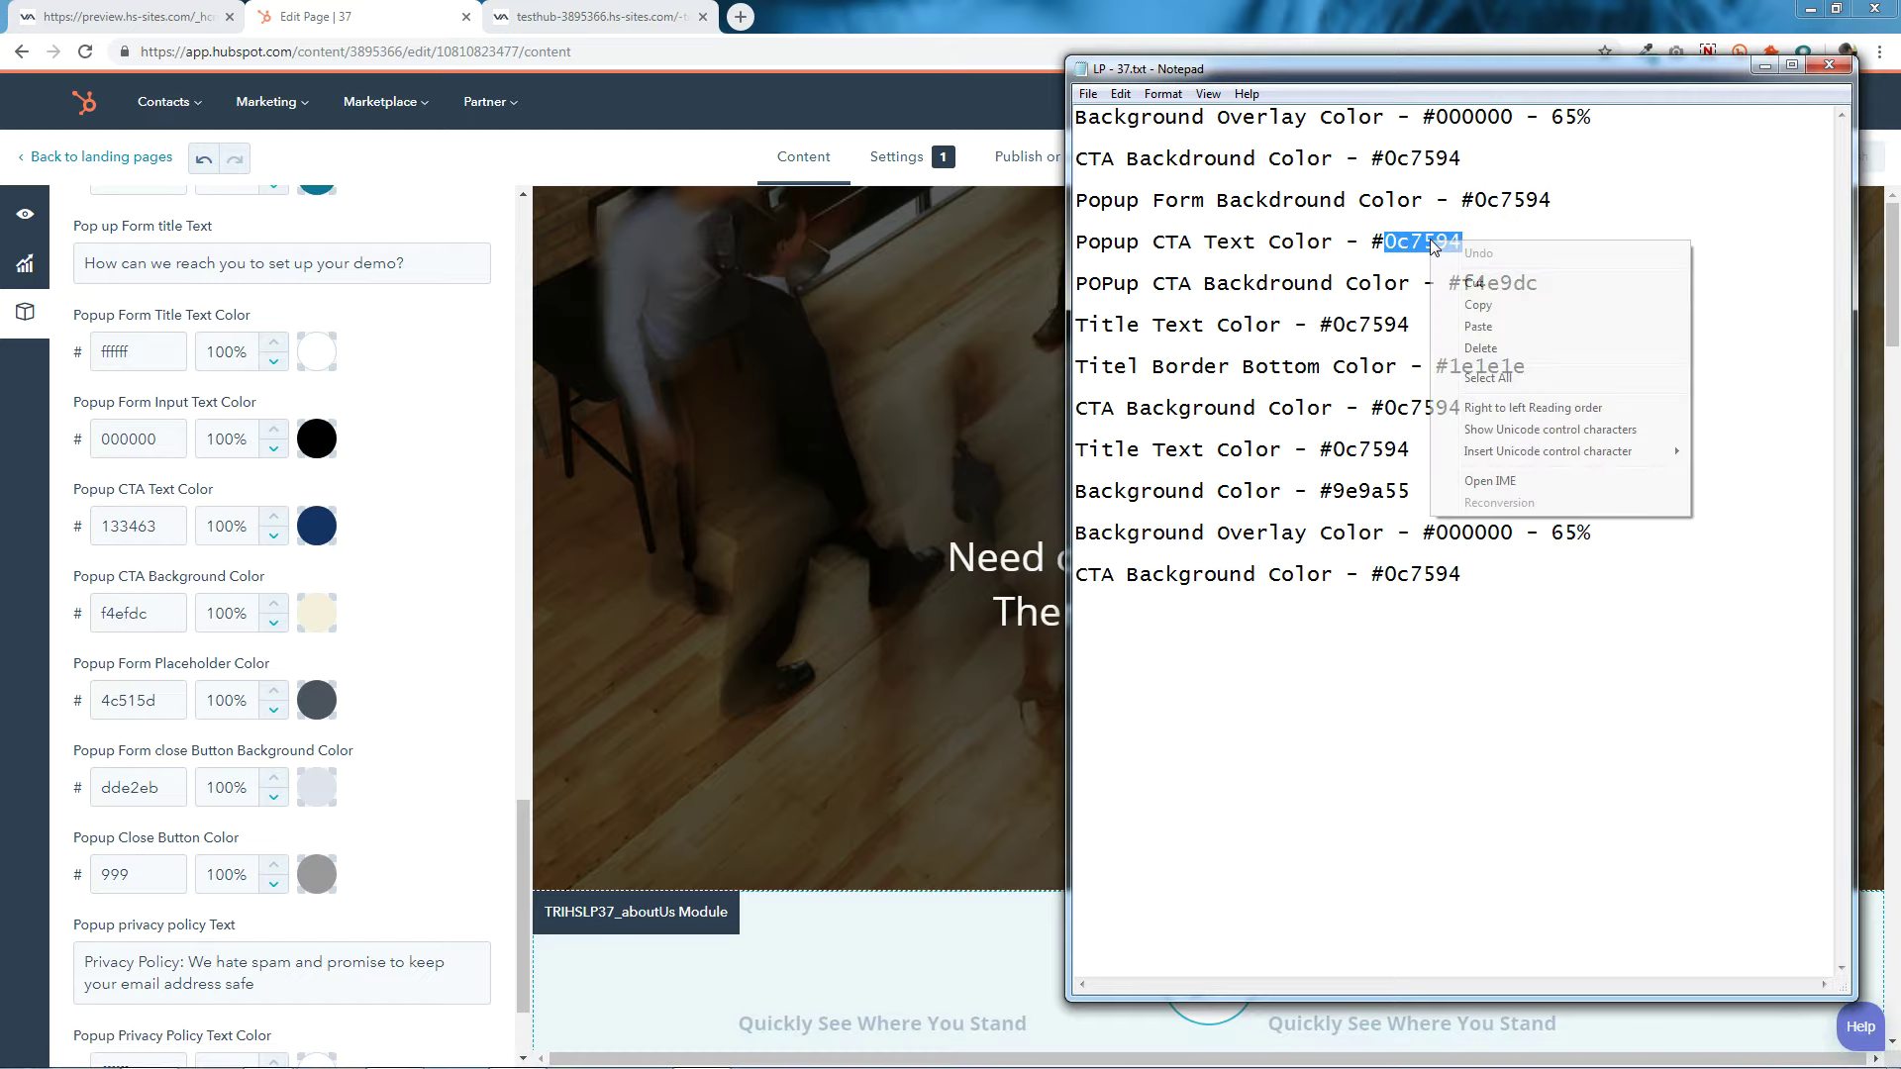
{"action": "left_click", "coordinate": [1475, 304]}
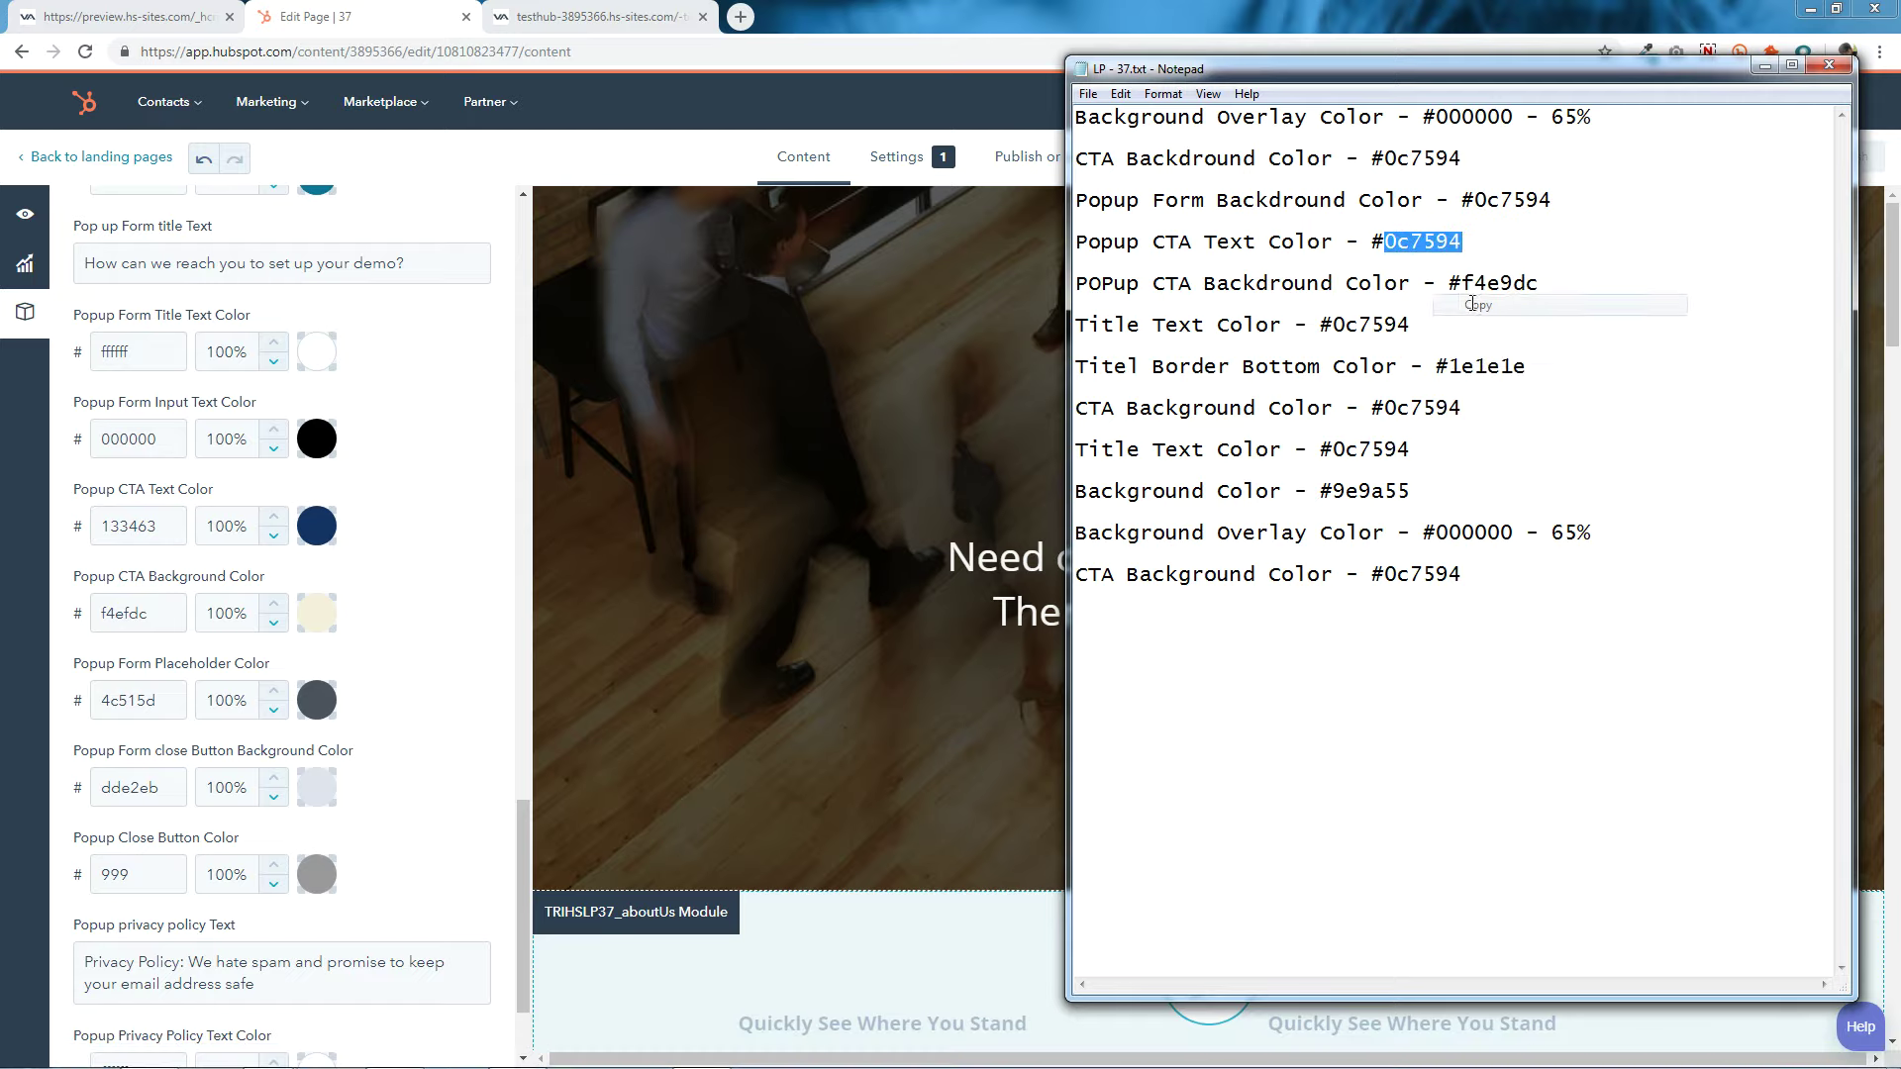
{"action": "left_click", "coordinate": [180, 527]}
{"action": "double_click", "coordinate": [180, 527]}
{"action": "right_click", "coordinate": [180, 527]}
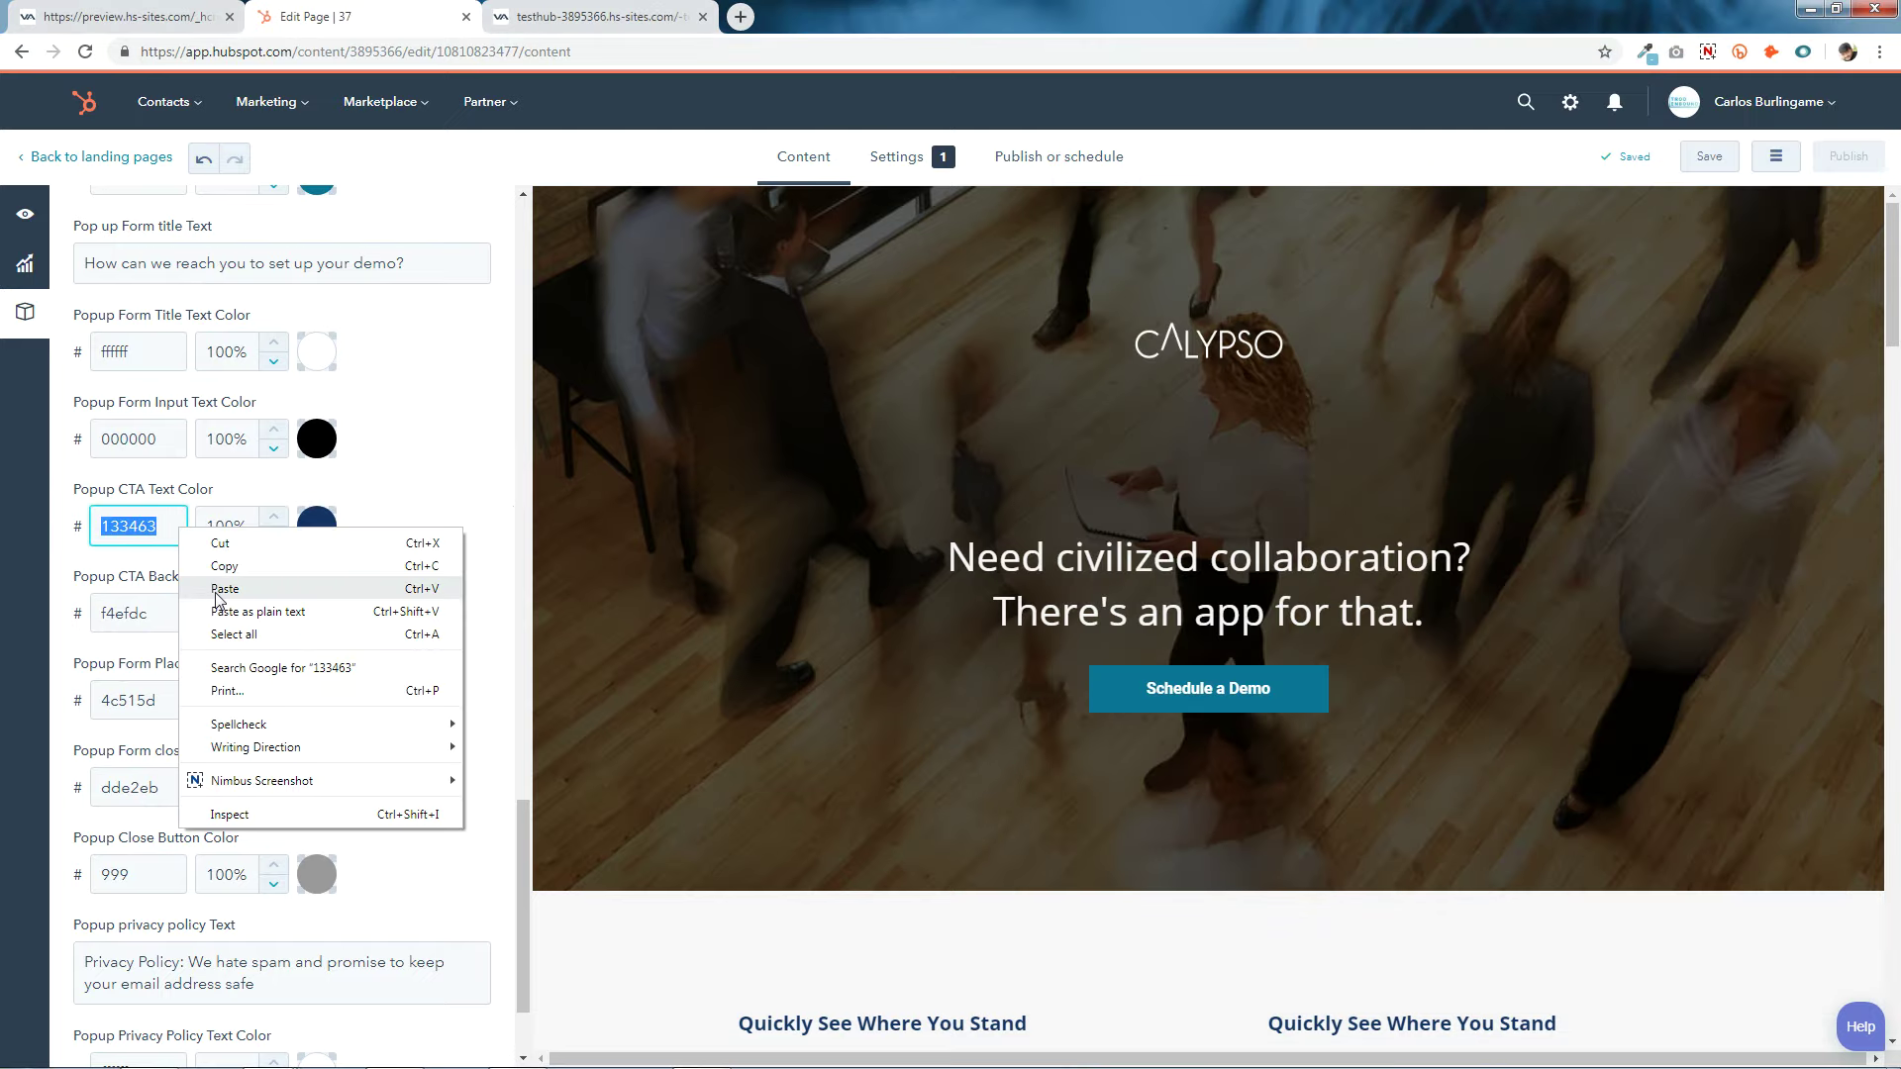
{"action": "left_click", "coordinate": [196, 584]}
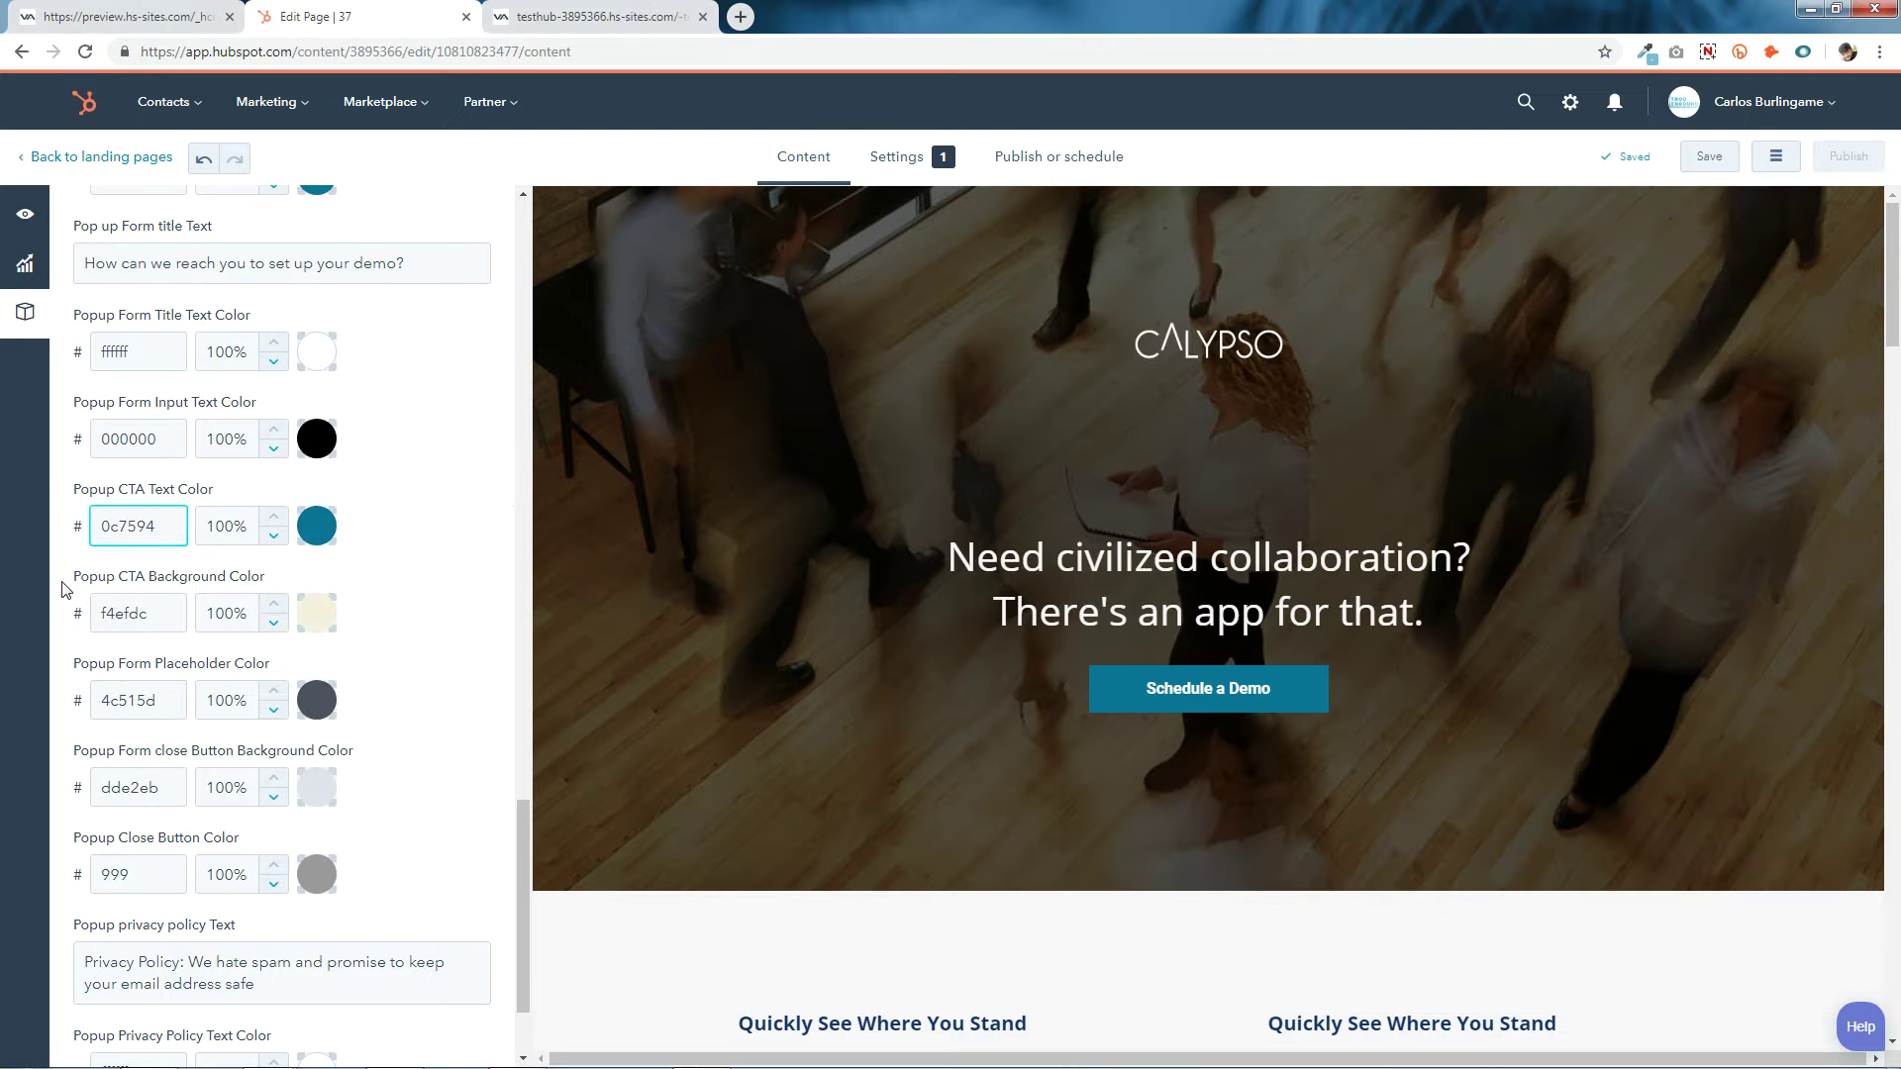
Check the popup button in the page preview and set Popup CTA Background Color to f4e9dc, copied from the Notepad color notes.
{"action": "left_click", "coordinate": [166, 606]}
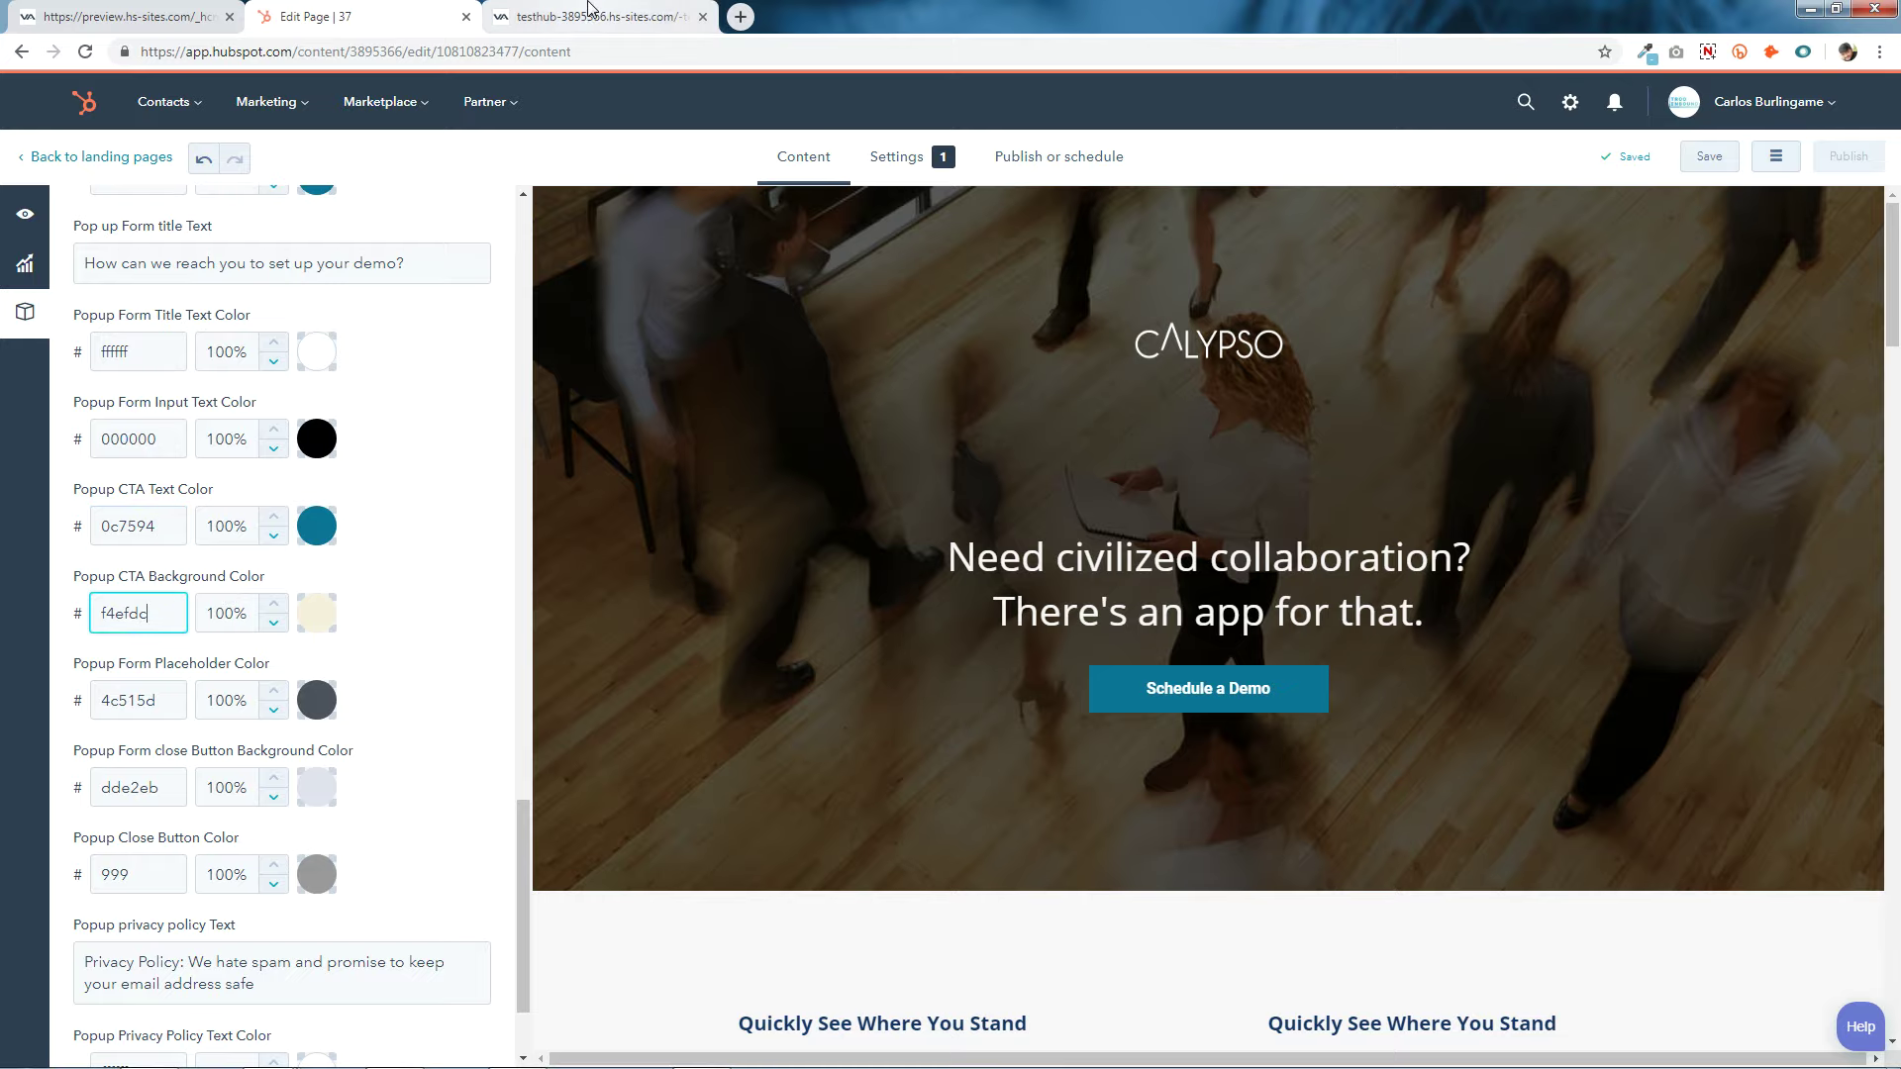
{"action": "left_click", "coordinate": [642, 27]}
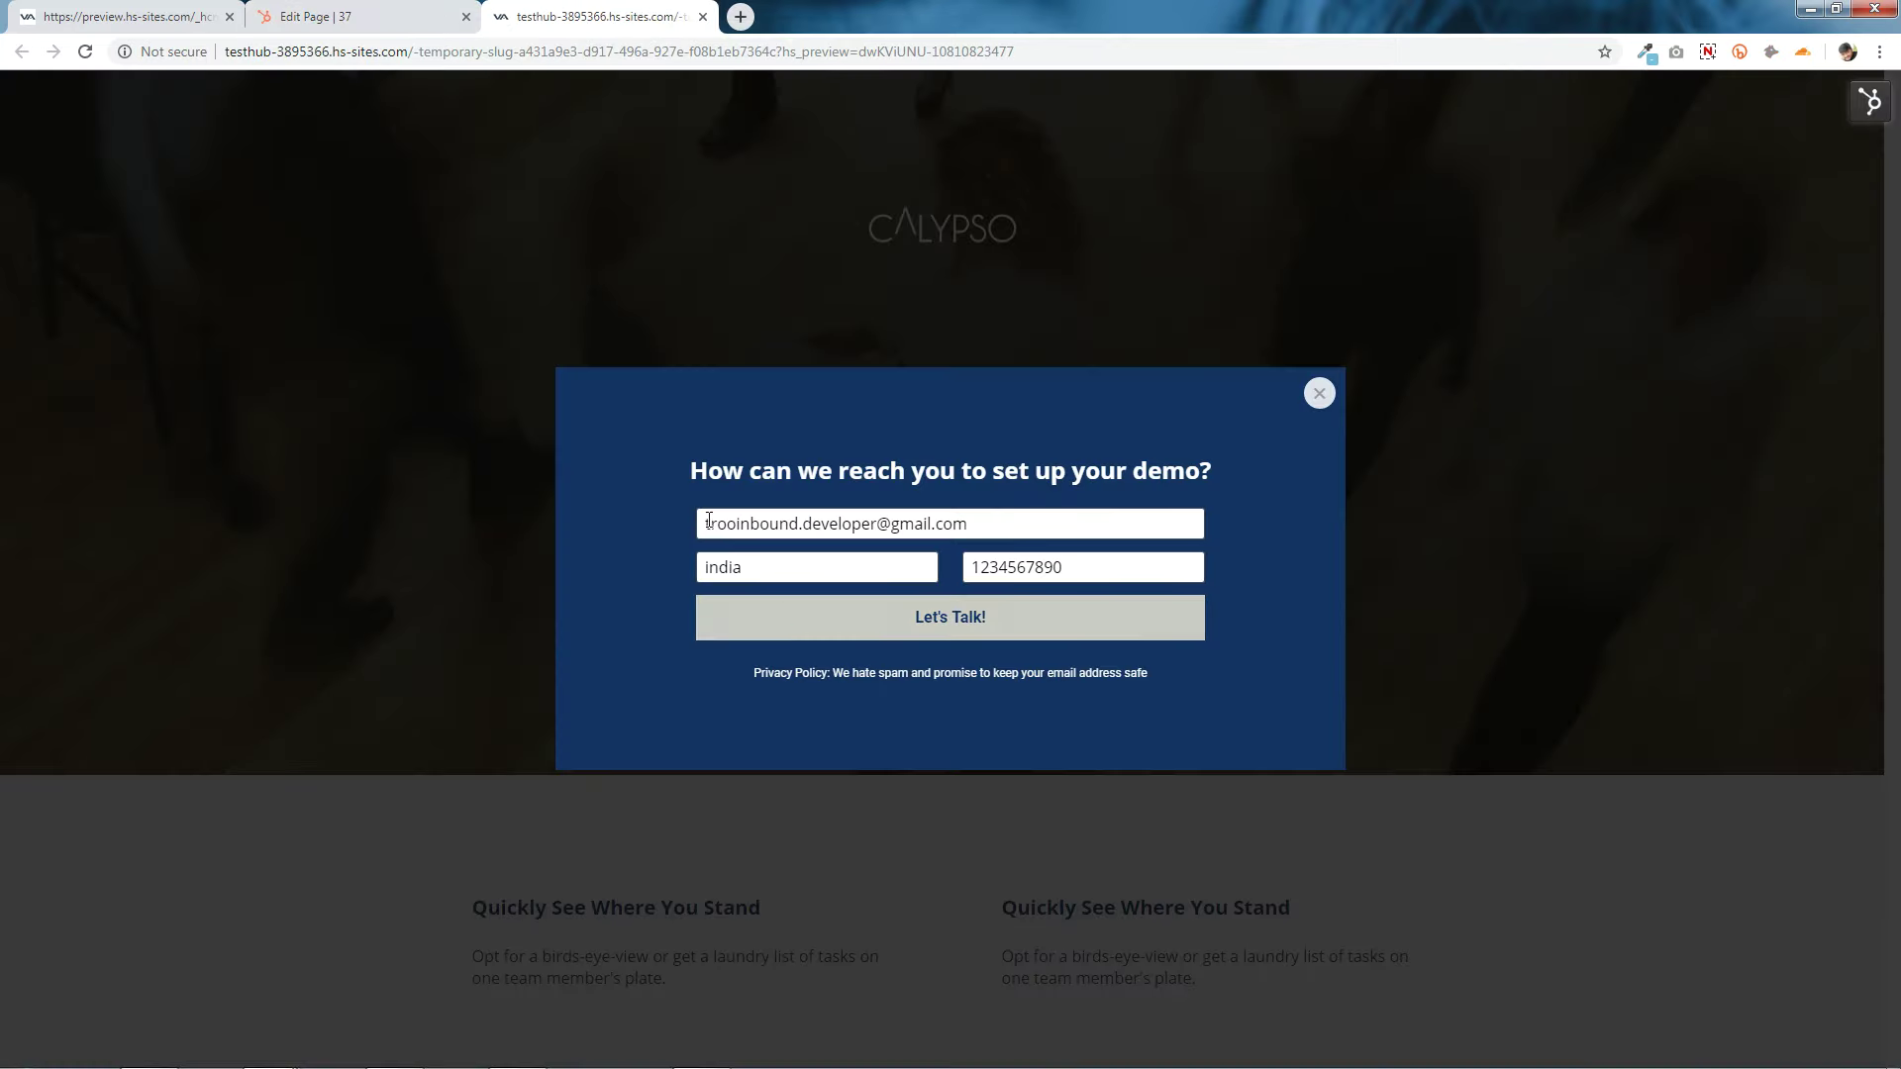
{"action": "left_click", "coordinate": [317, 17]}
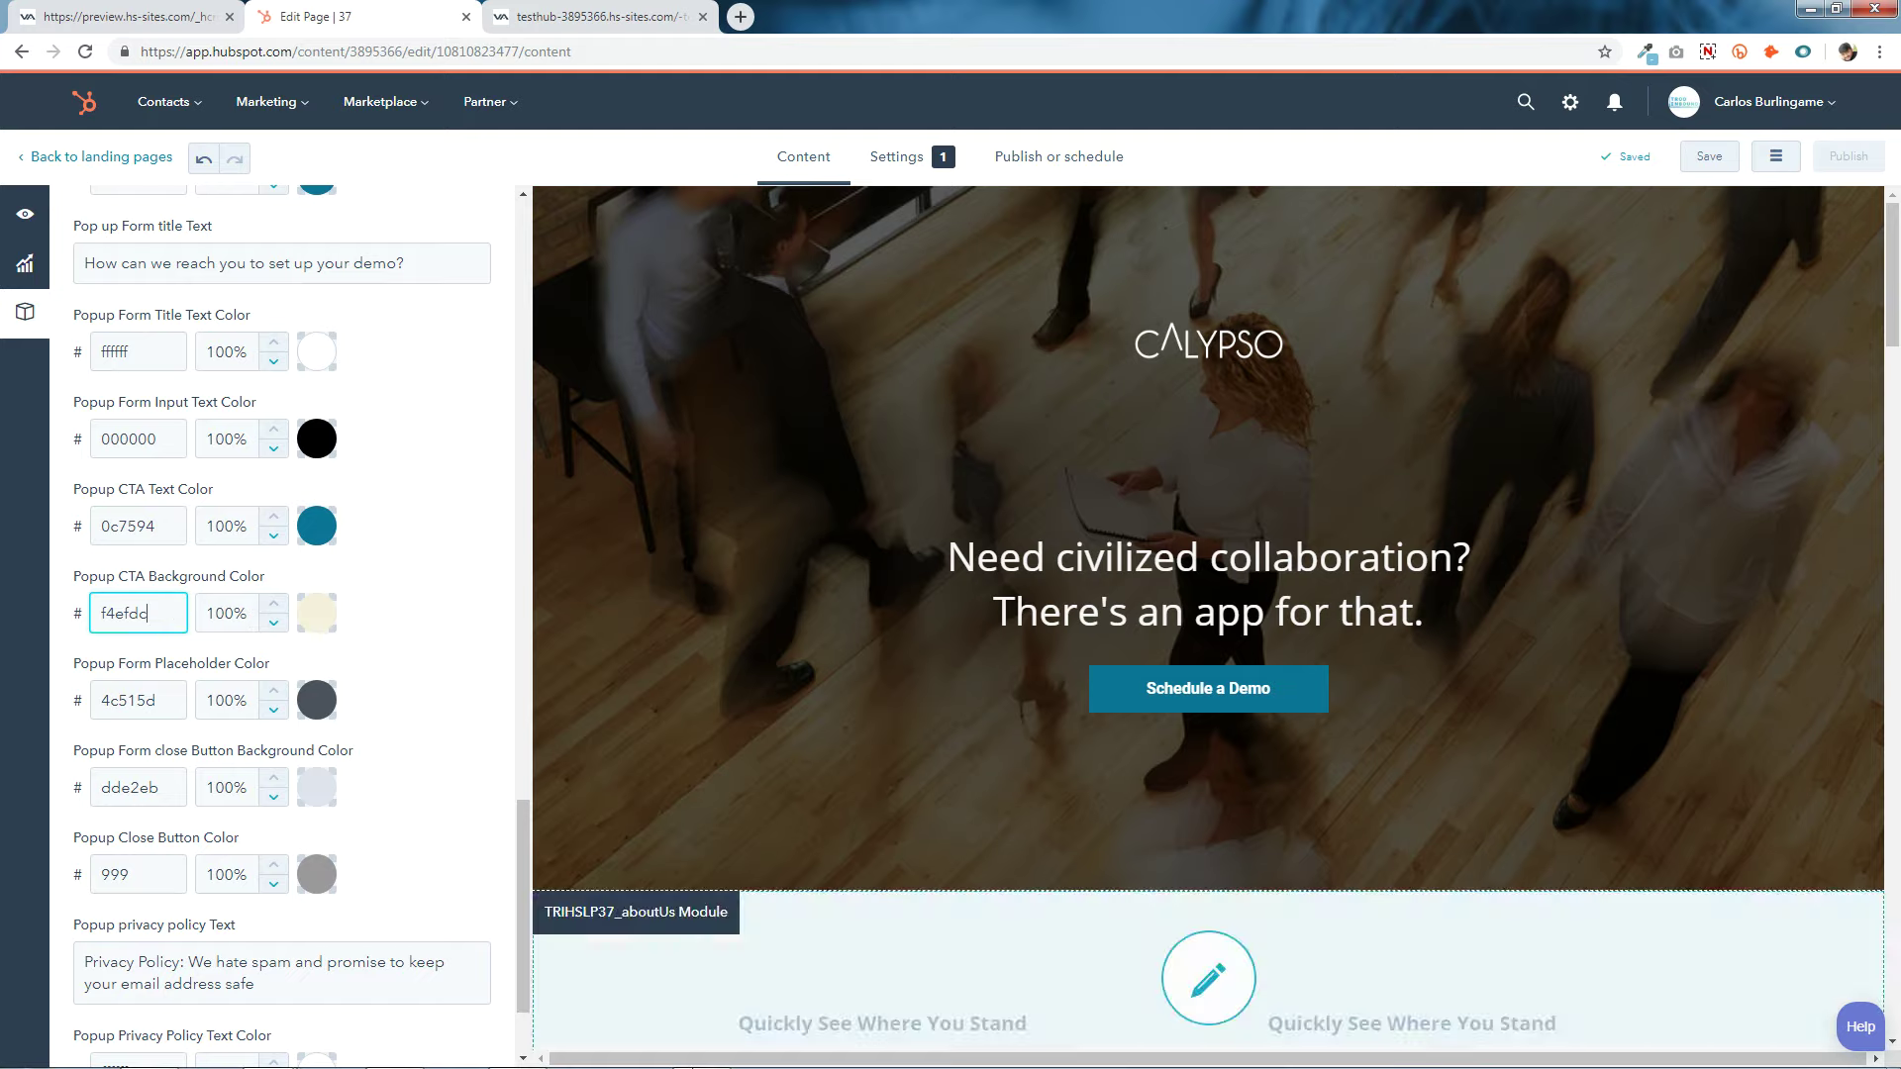
{"action": "left_click", "coordinate": [703, 1059]}
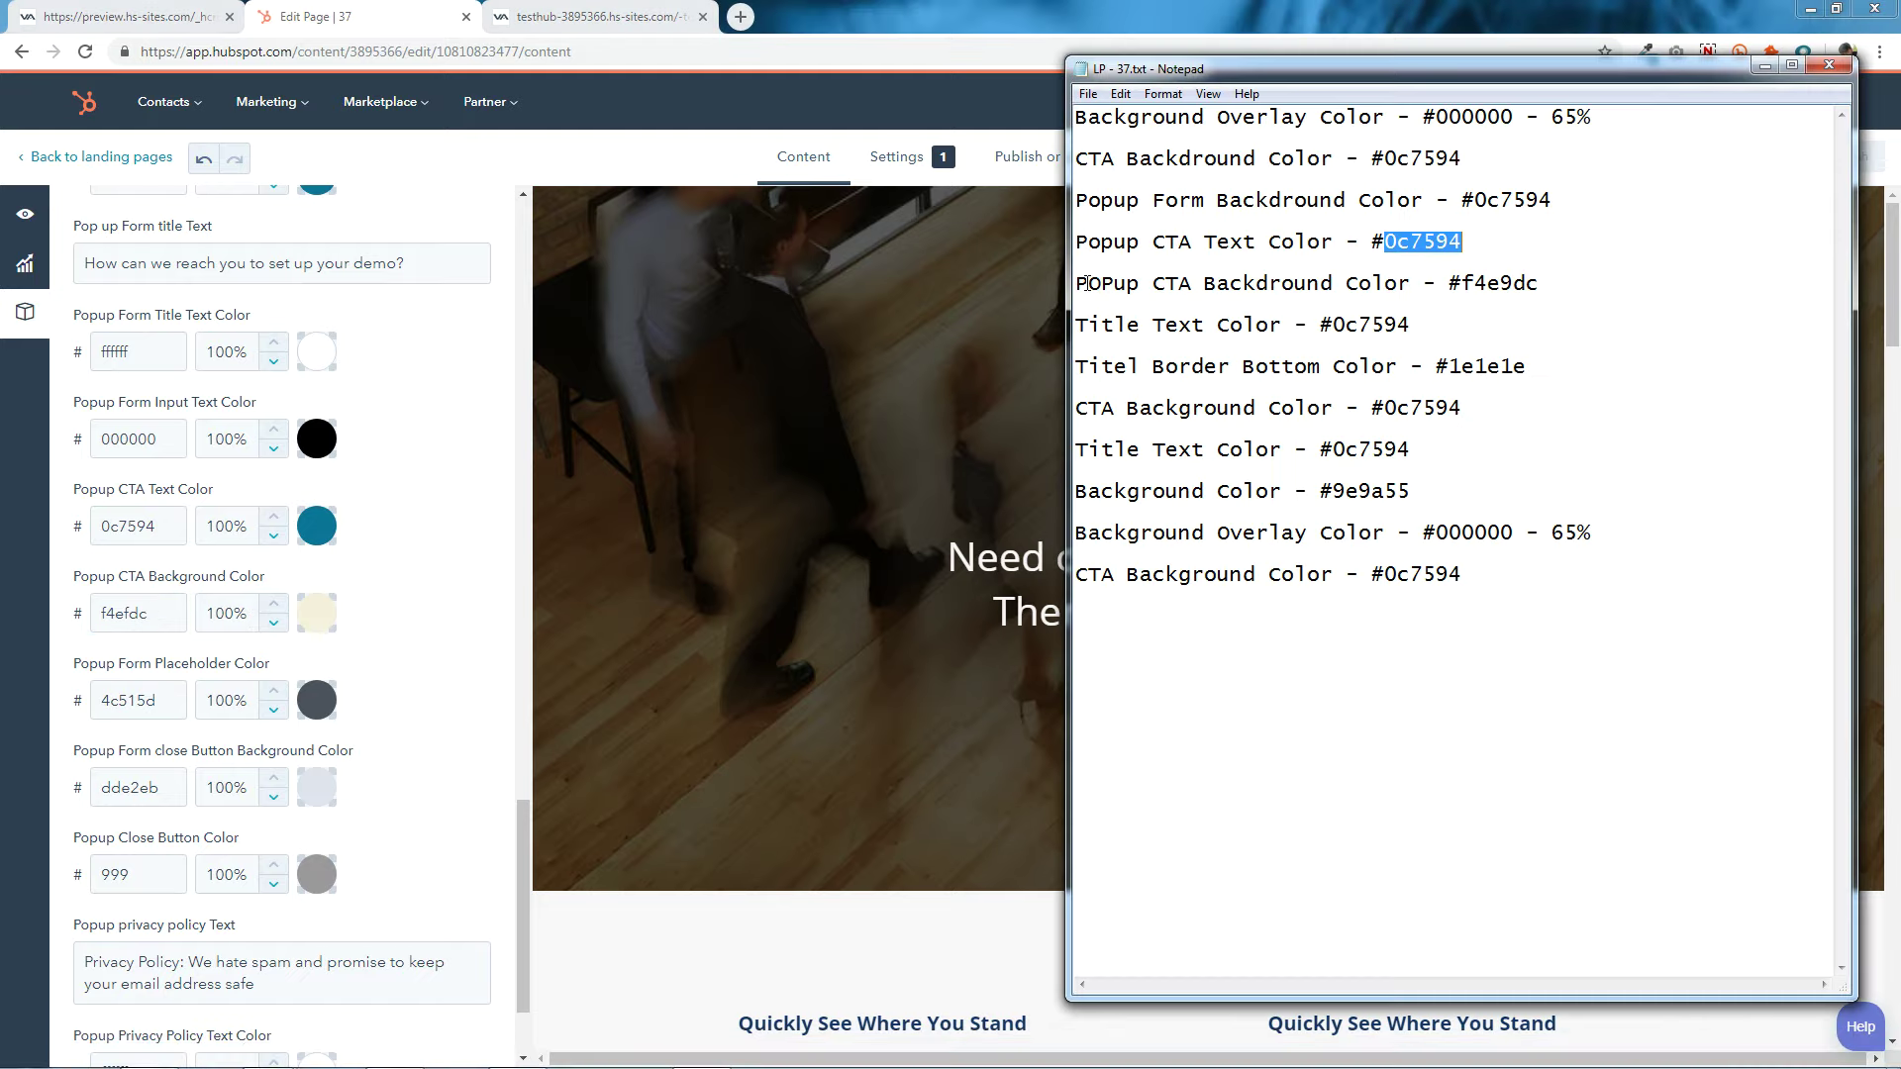
{"action": "left_click_drag", "start_coordinate": [1464, 282], "coordinate": [1562, 280]}
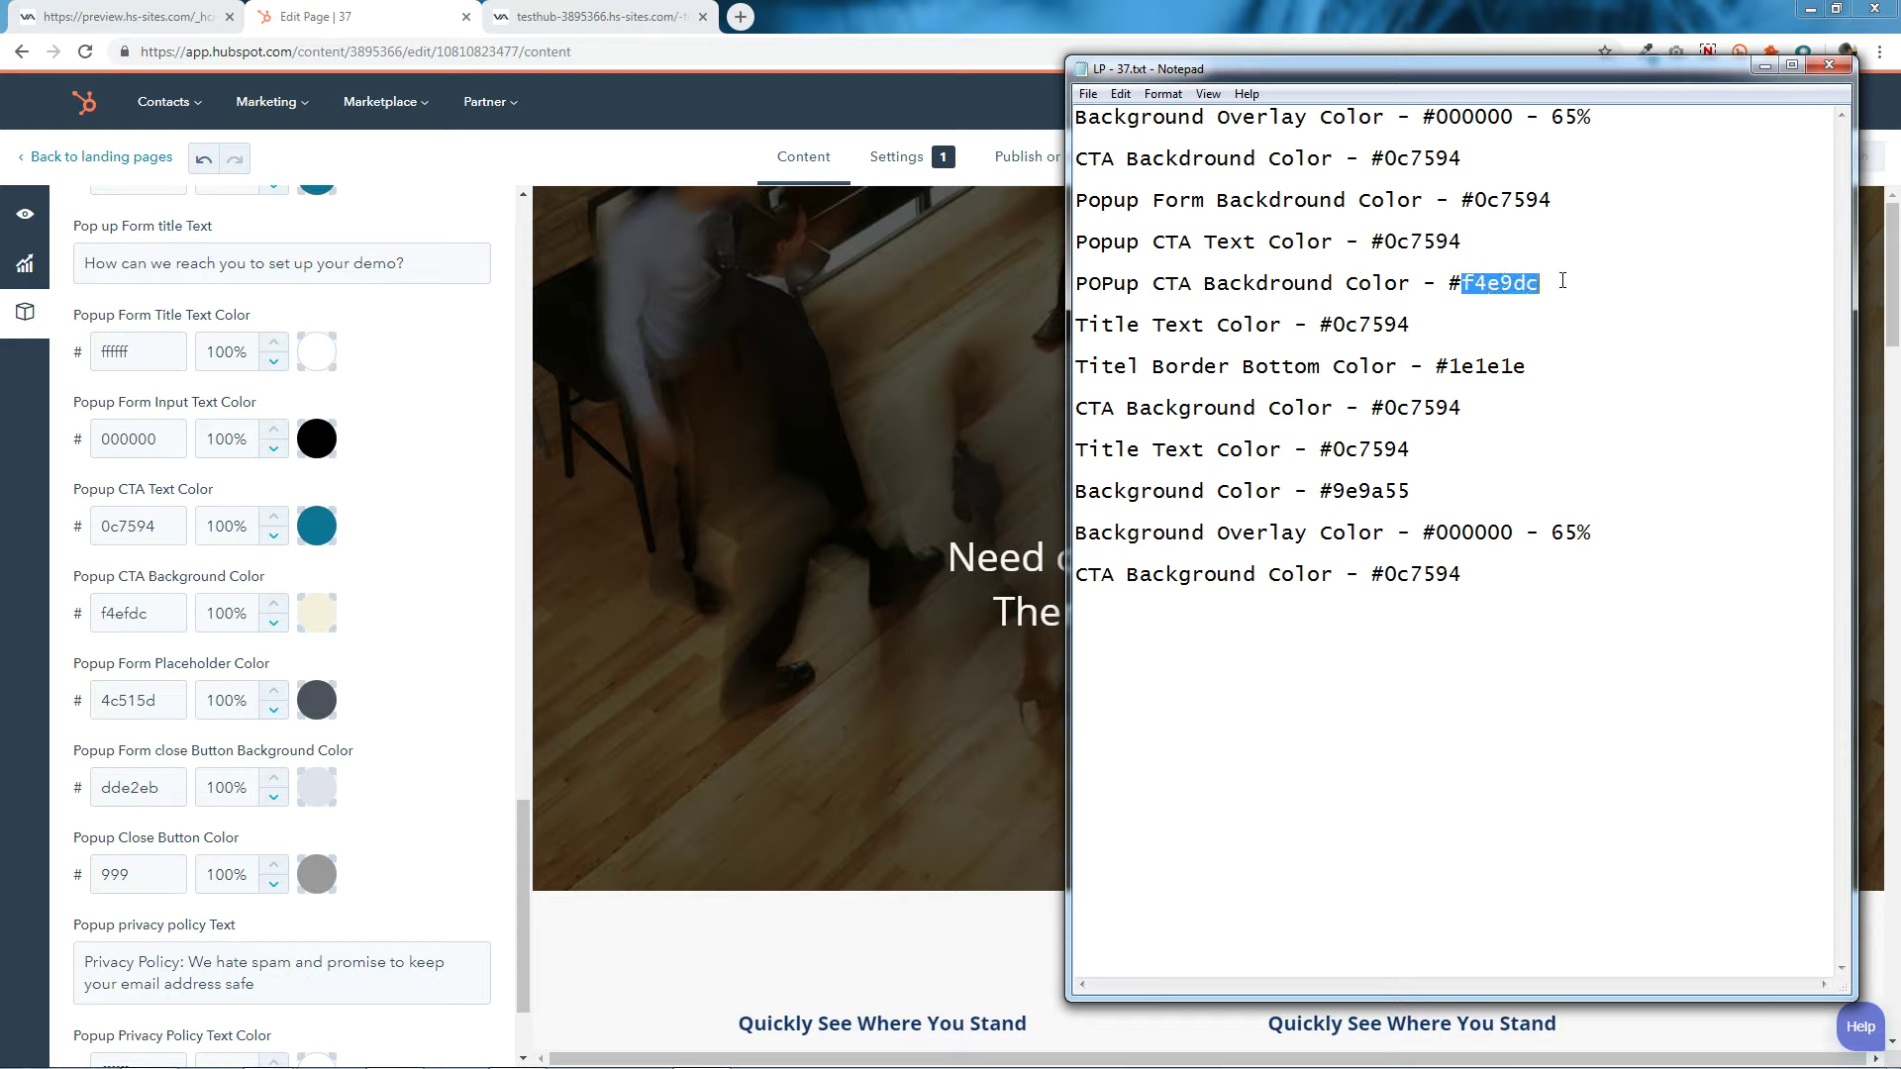
{"action": "right_click", "coordinate": [1506, 281]}
{"action": "left_click", "coordinate": [1545, 345]}
{"action": "double_click", "coordinate": [170, 605]}
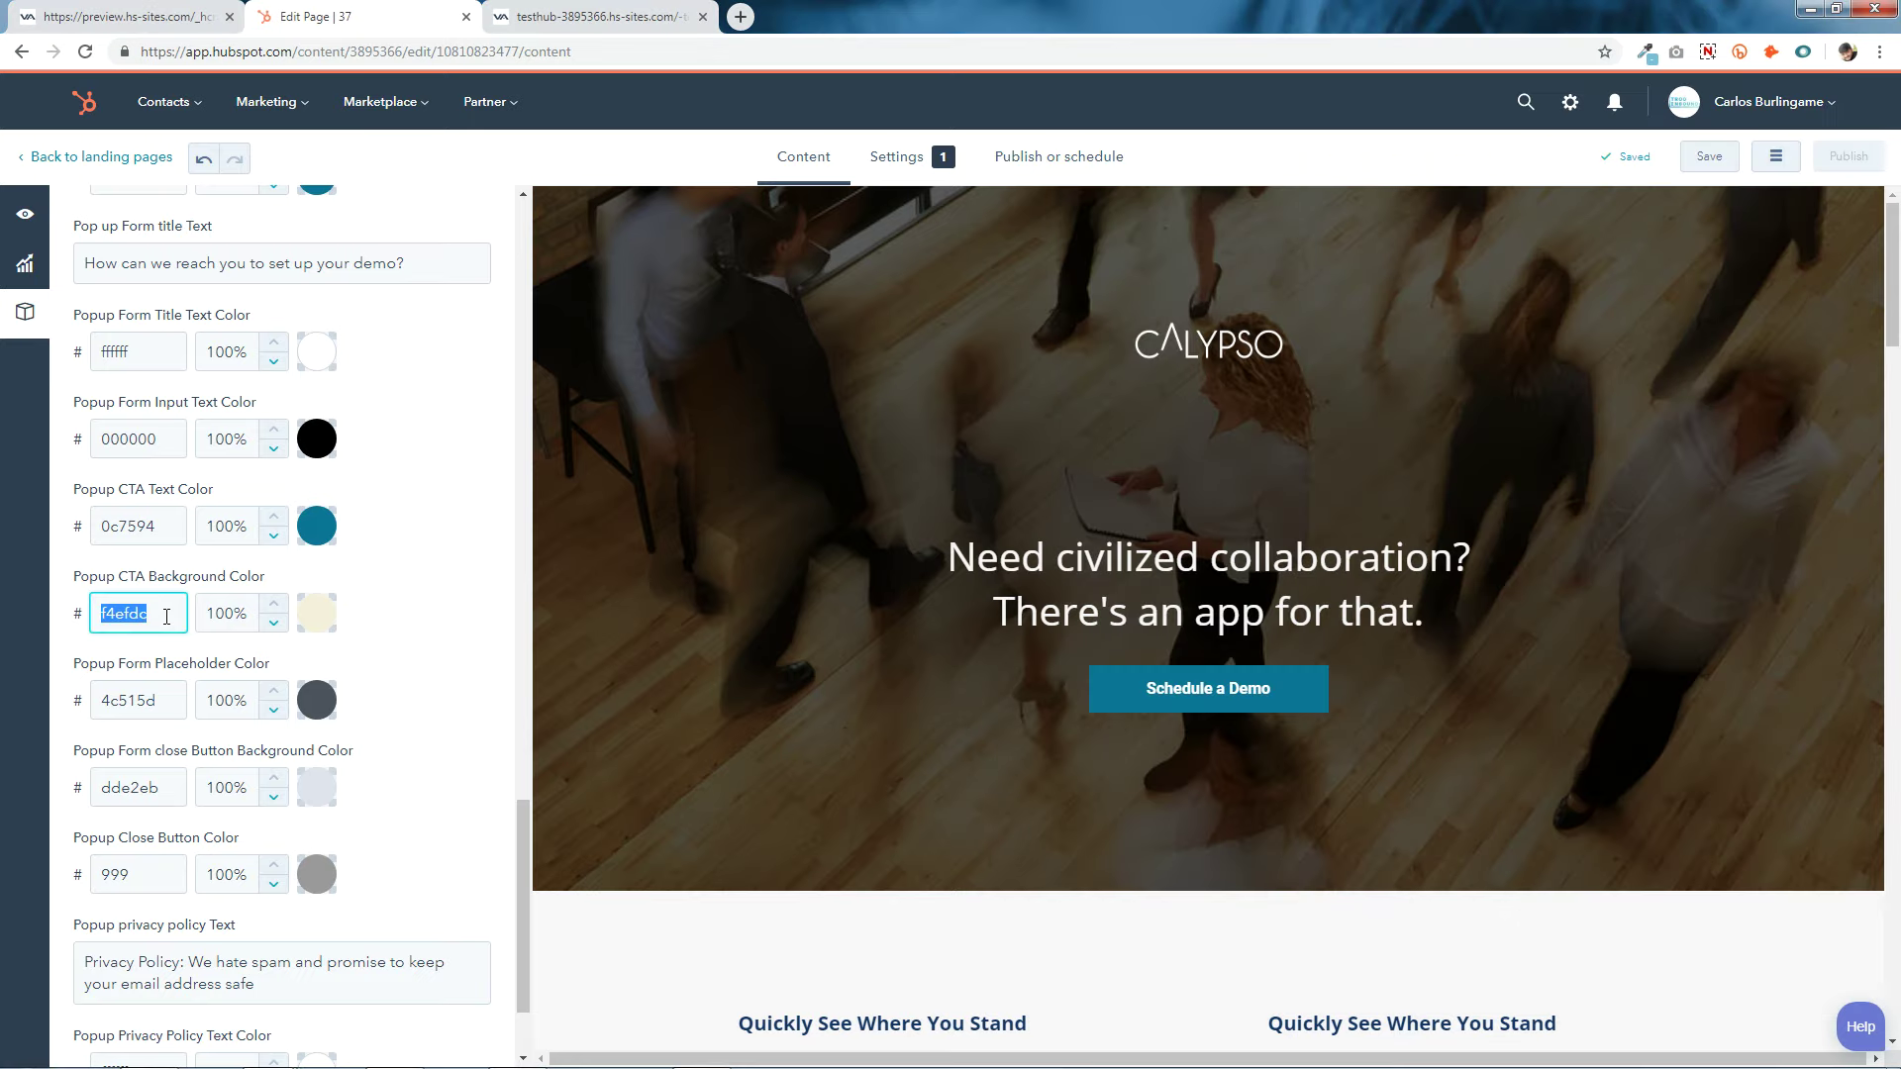
{"action": "right_click", "coordinate": [173, 611]}
{"action": "left_click", "coordinate": [203, 676]}
Clear the Email field in the previewed popup to examine its placeholder, and inspect the Popup Form Placeholder Color palette.
{"action": "scroll", "coordinate": [159, 554], "scroll_direction": "down", "scroll_amount": 2}
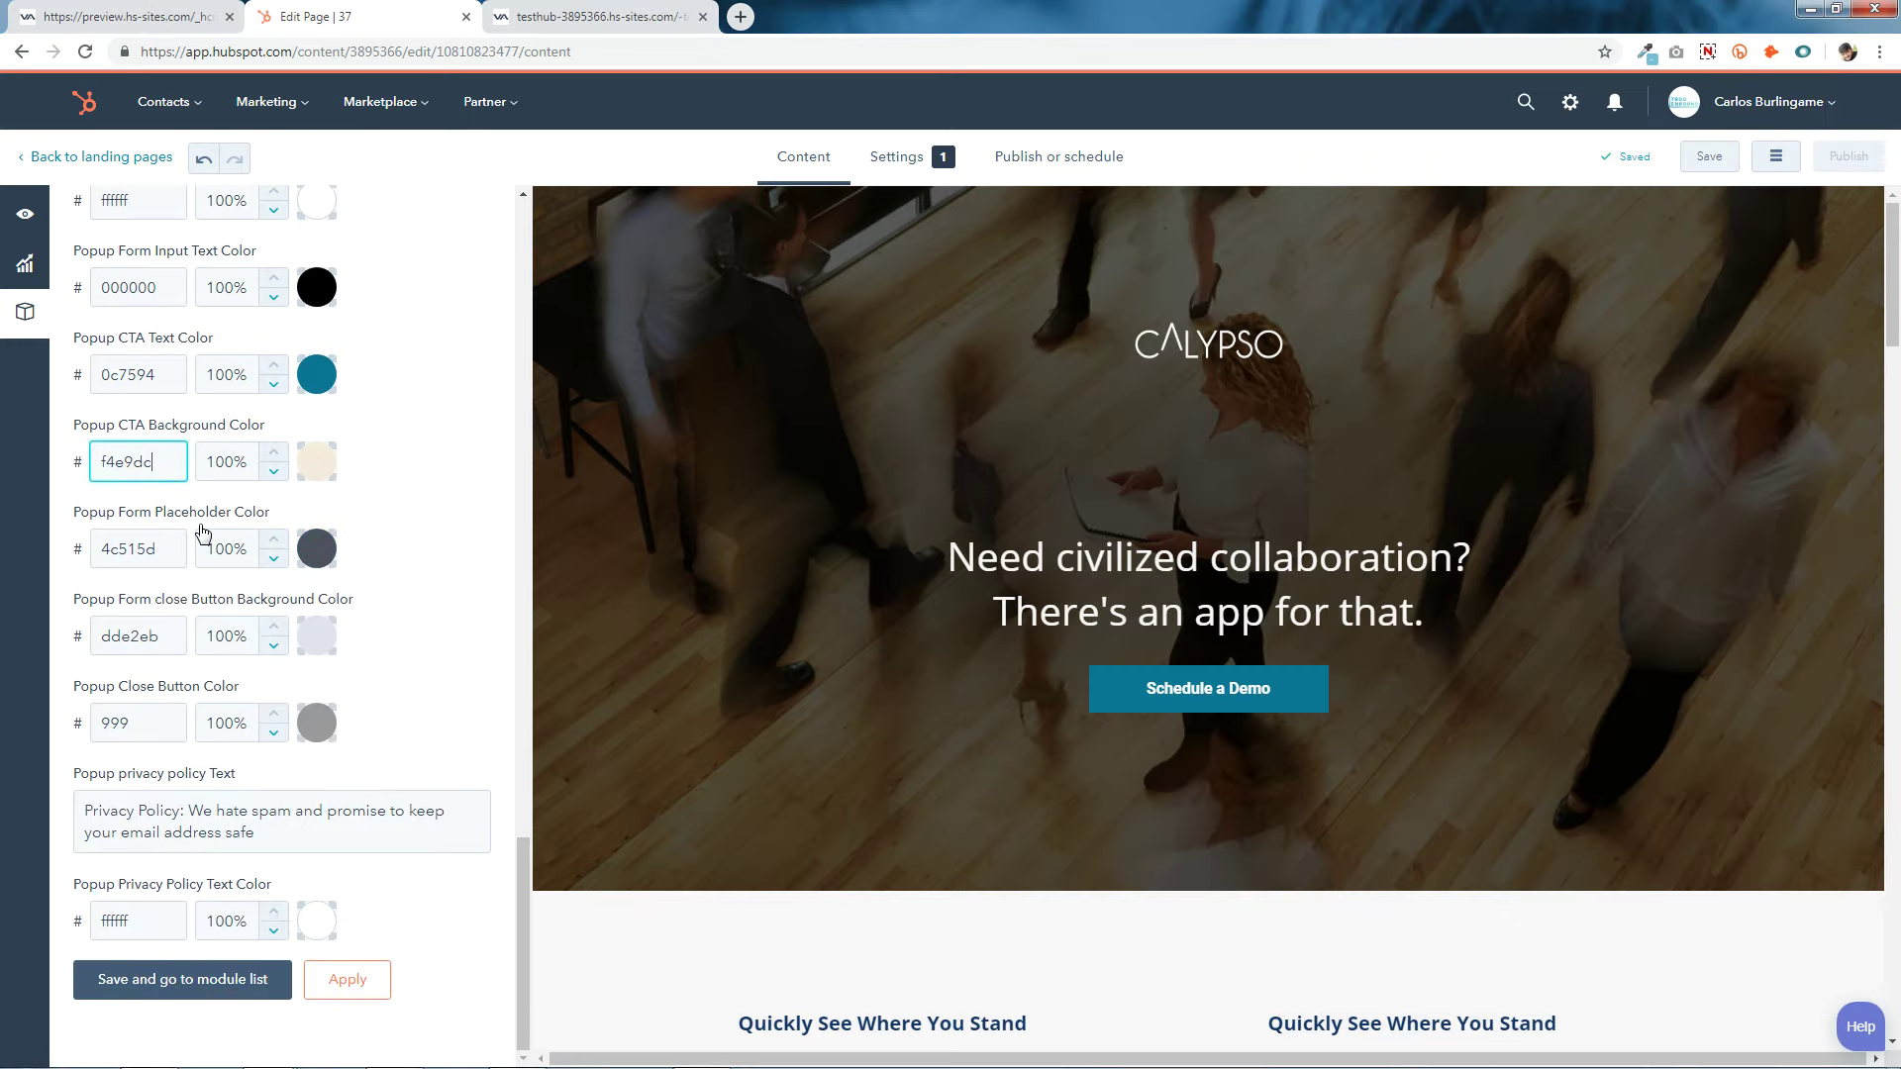
{"action": "left_click", "coordinate": [580, 9]}
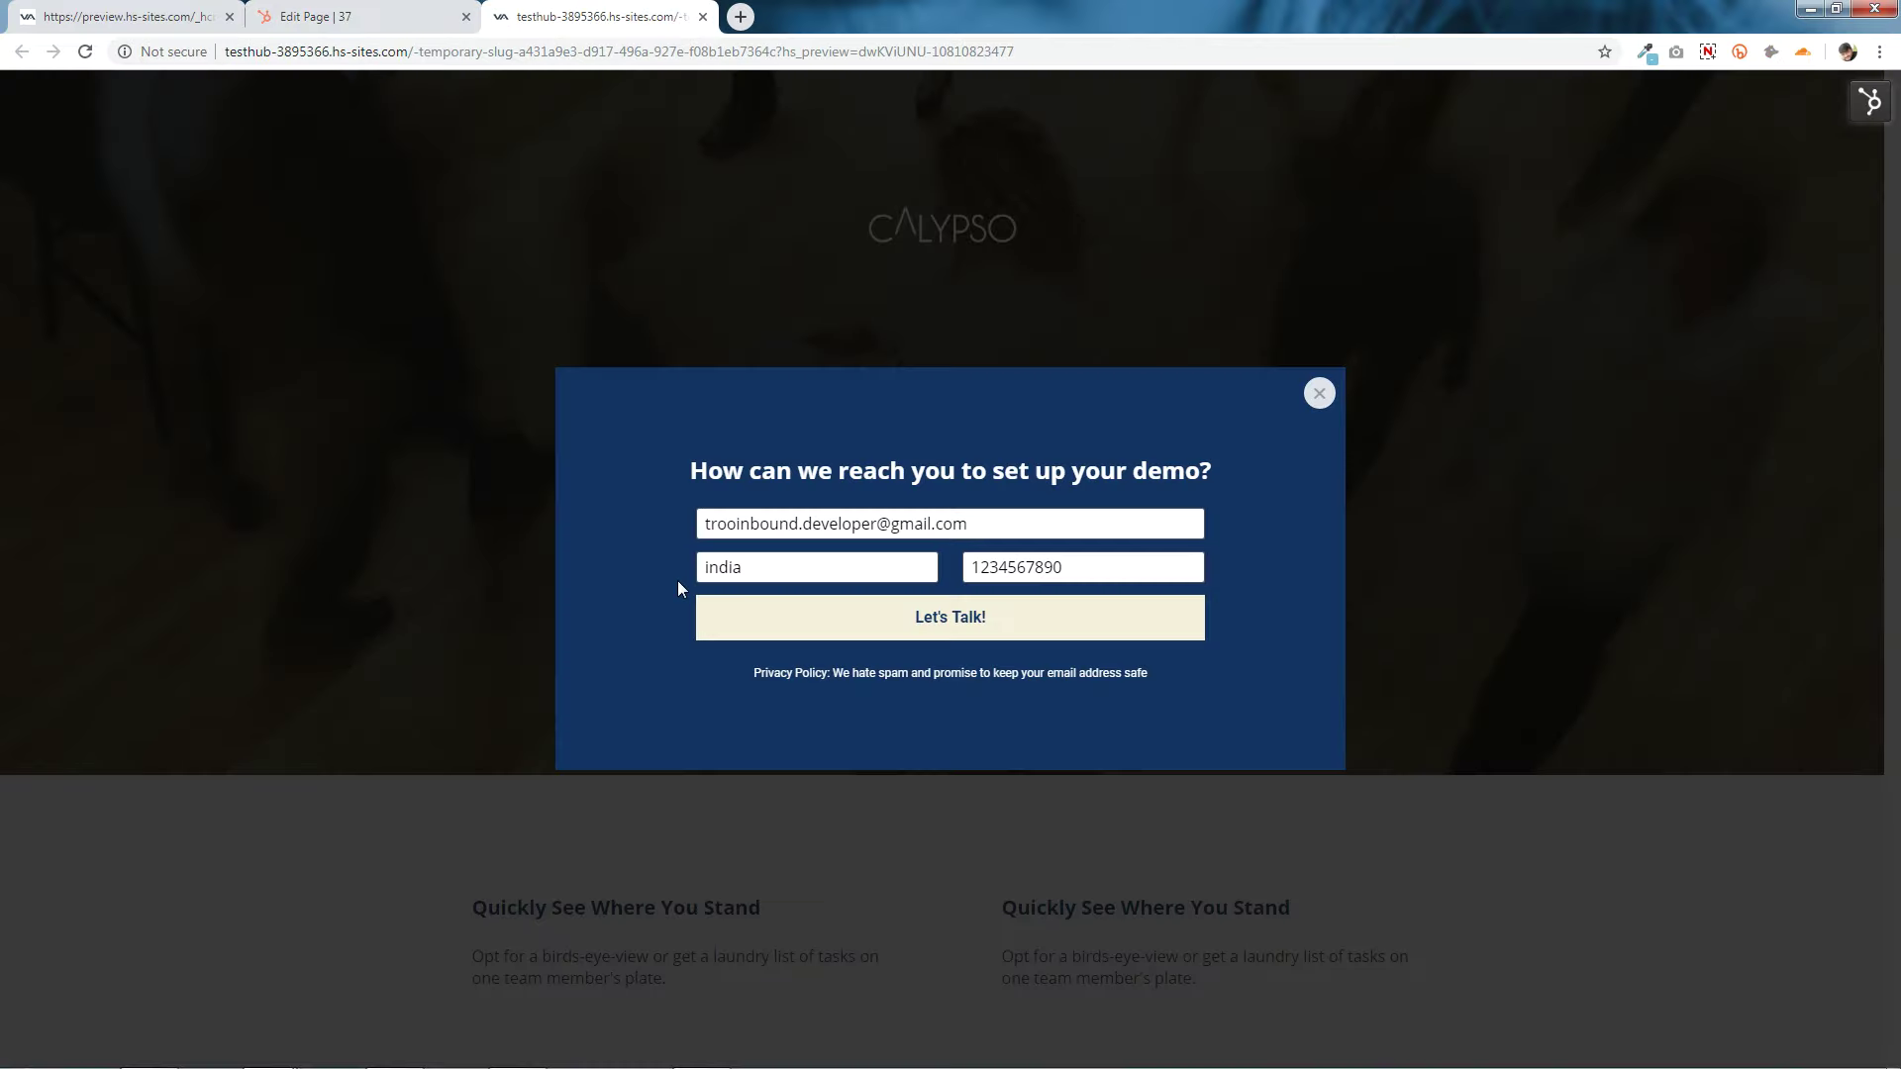
{"action": "left_click_drag", "start_coordinate": [969, 524], "coordinate": [699, 525]}
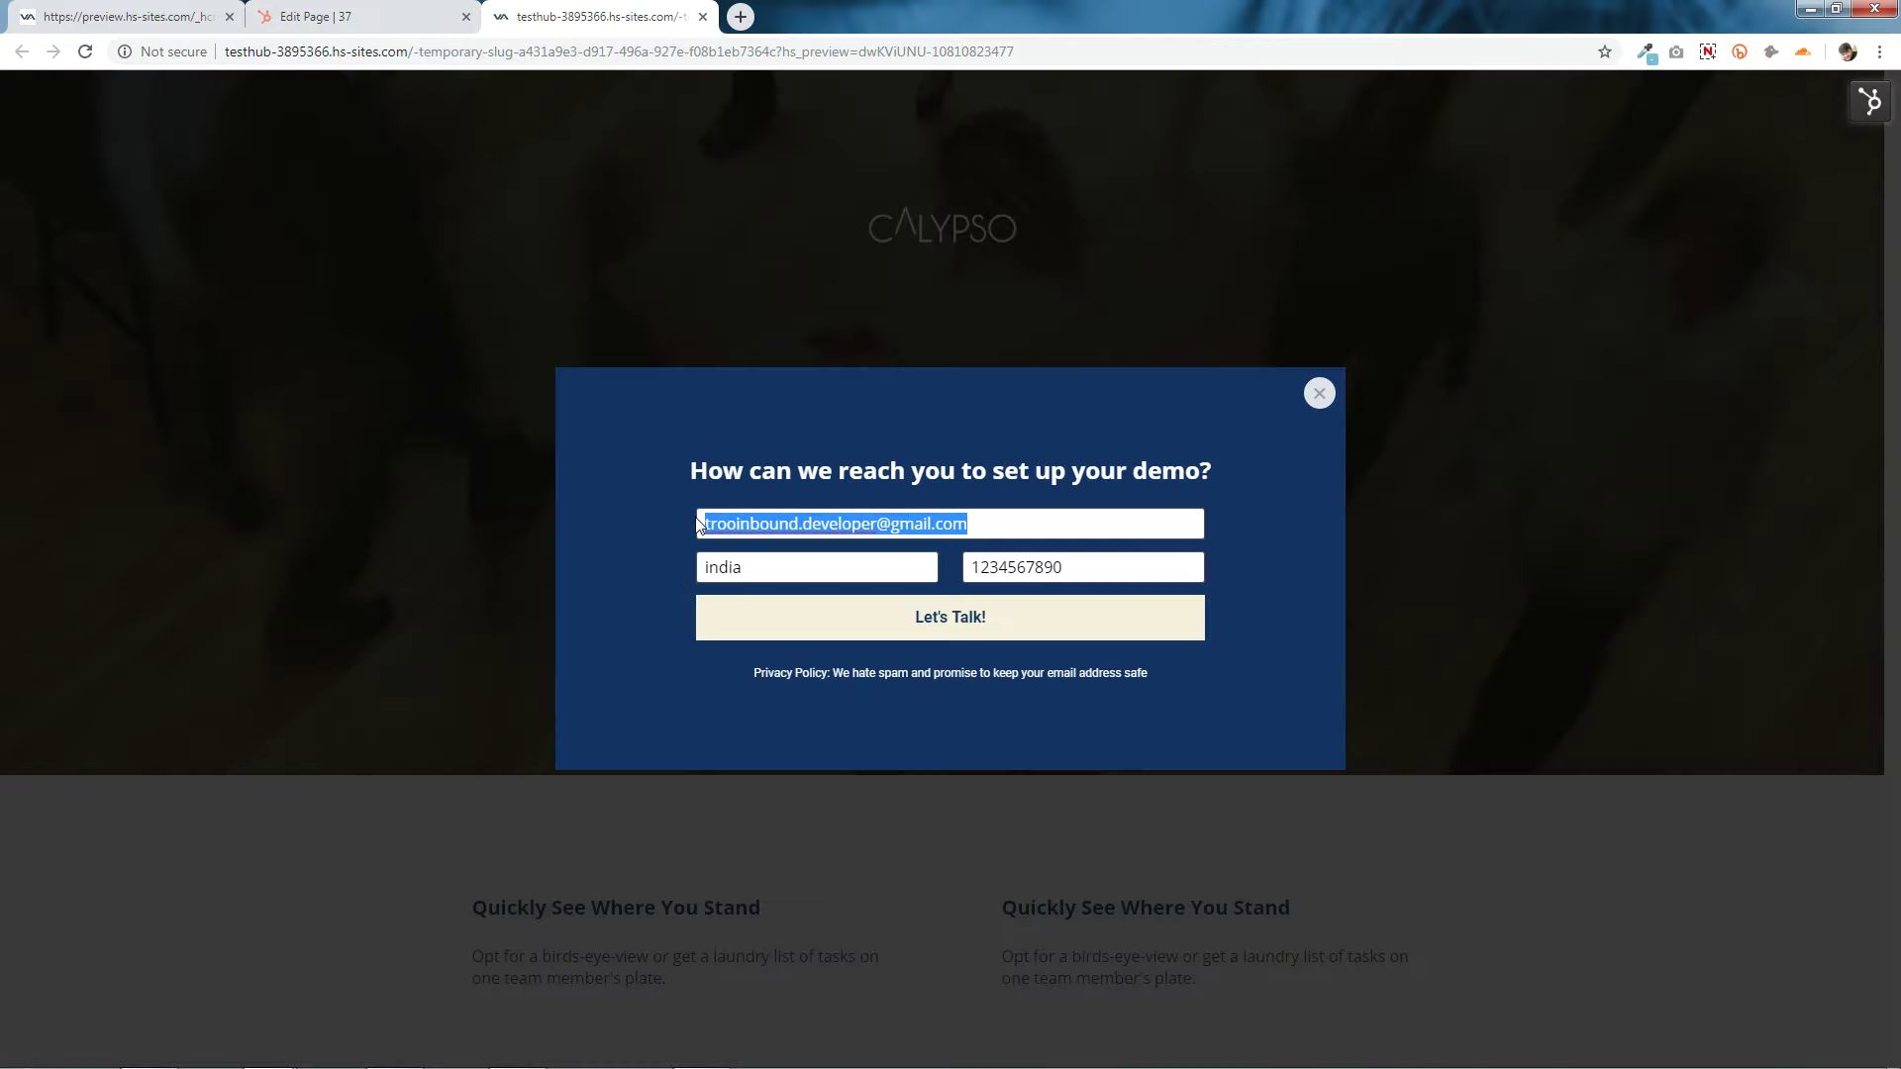
{"action": "key", "text": "BackSpace"}
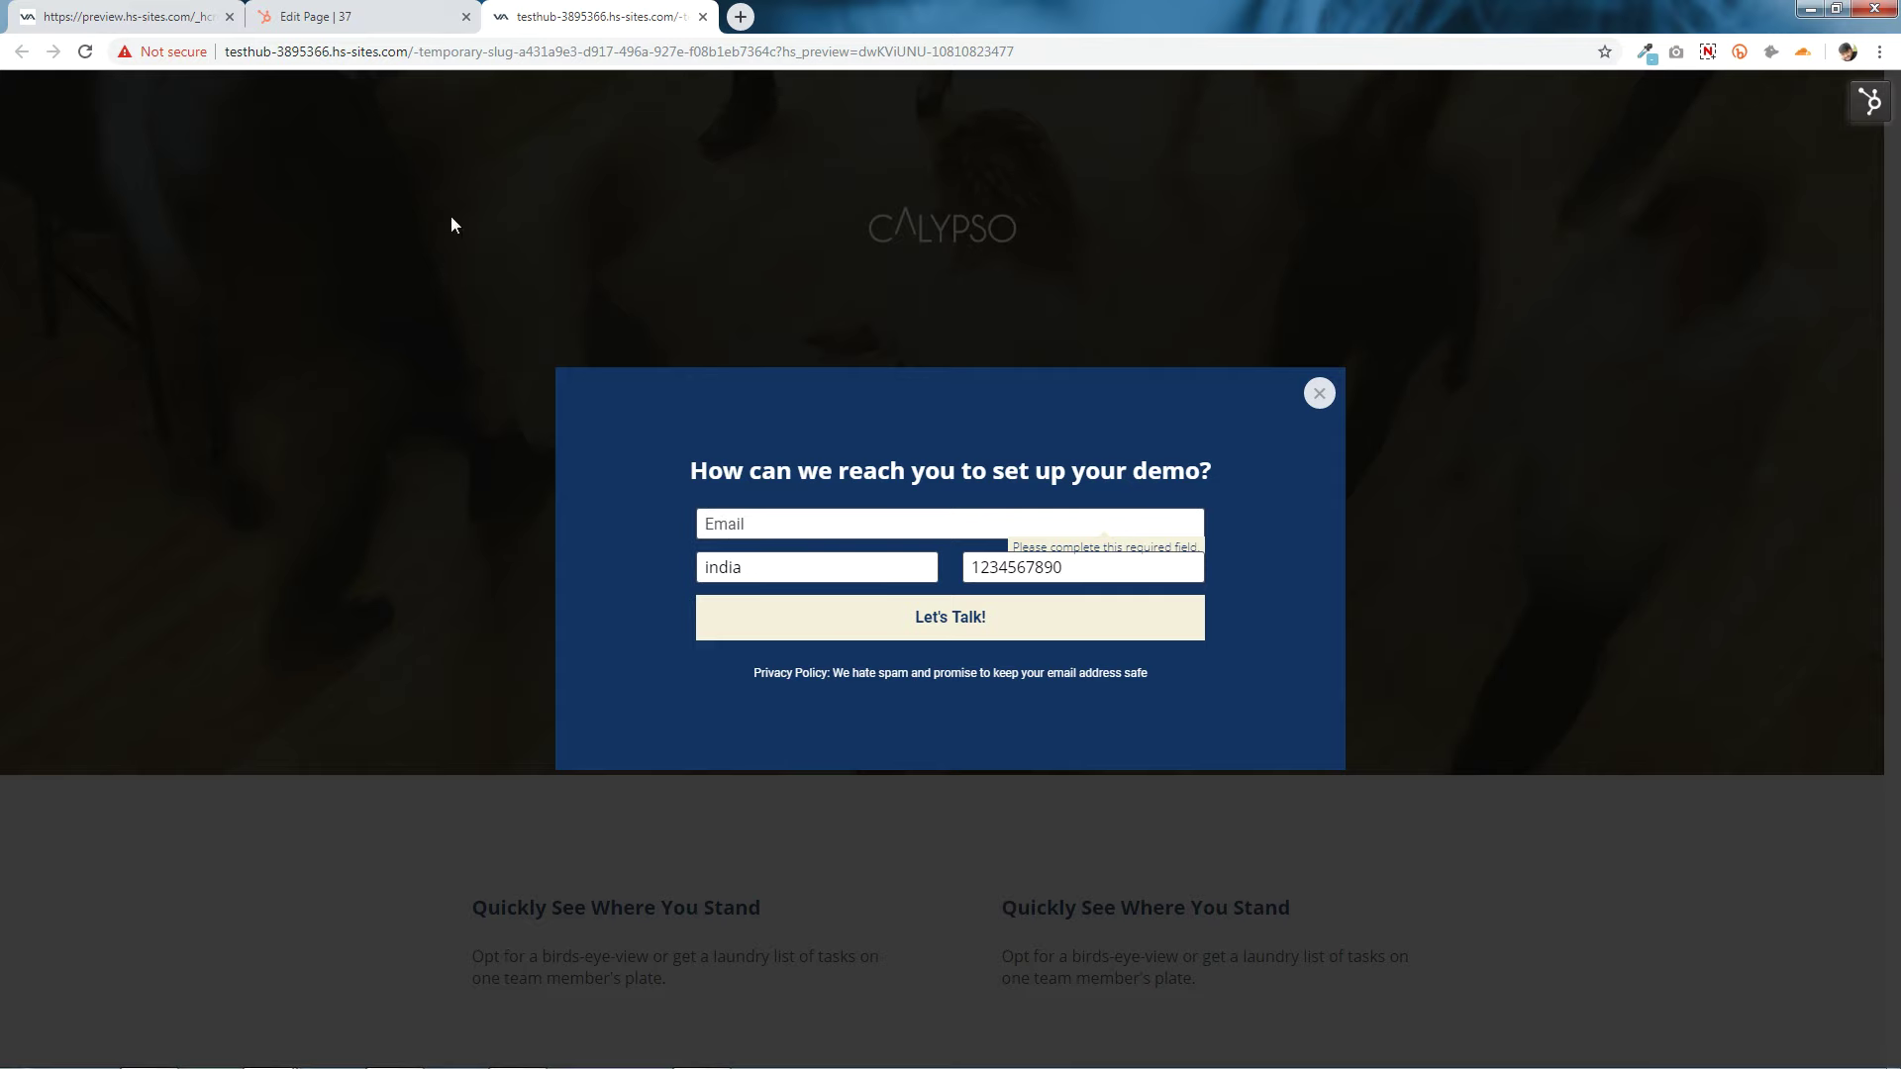
{"action": "left_click", "coordinate": [334, 11]}
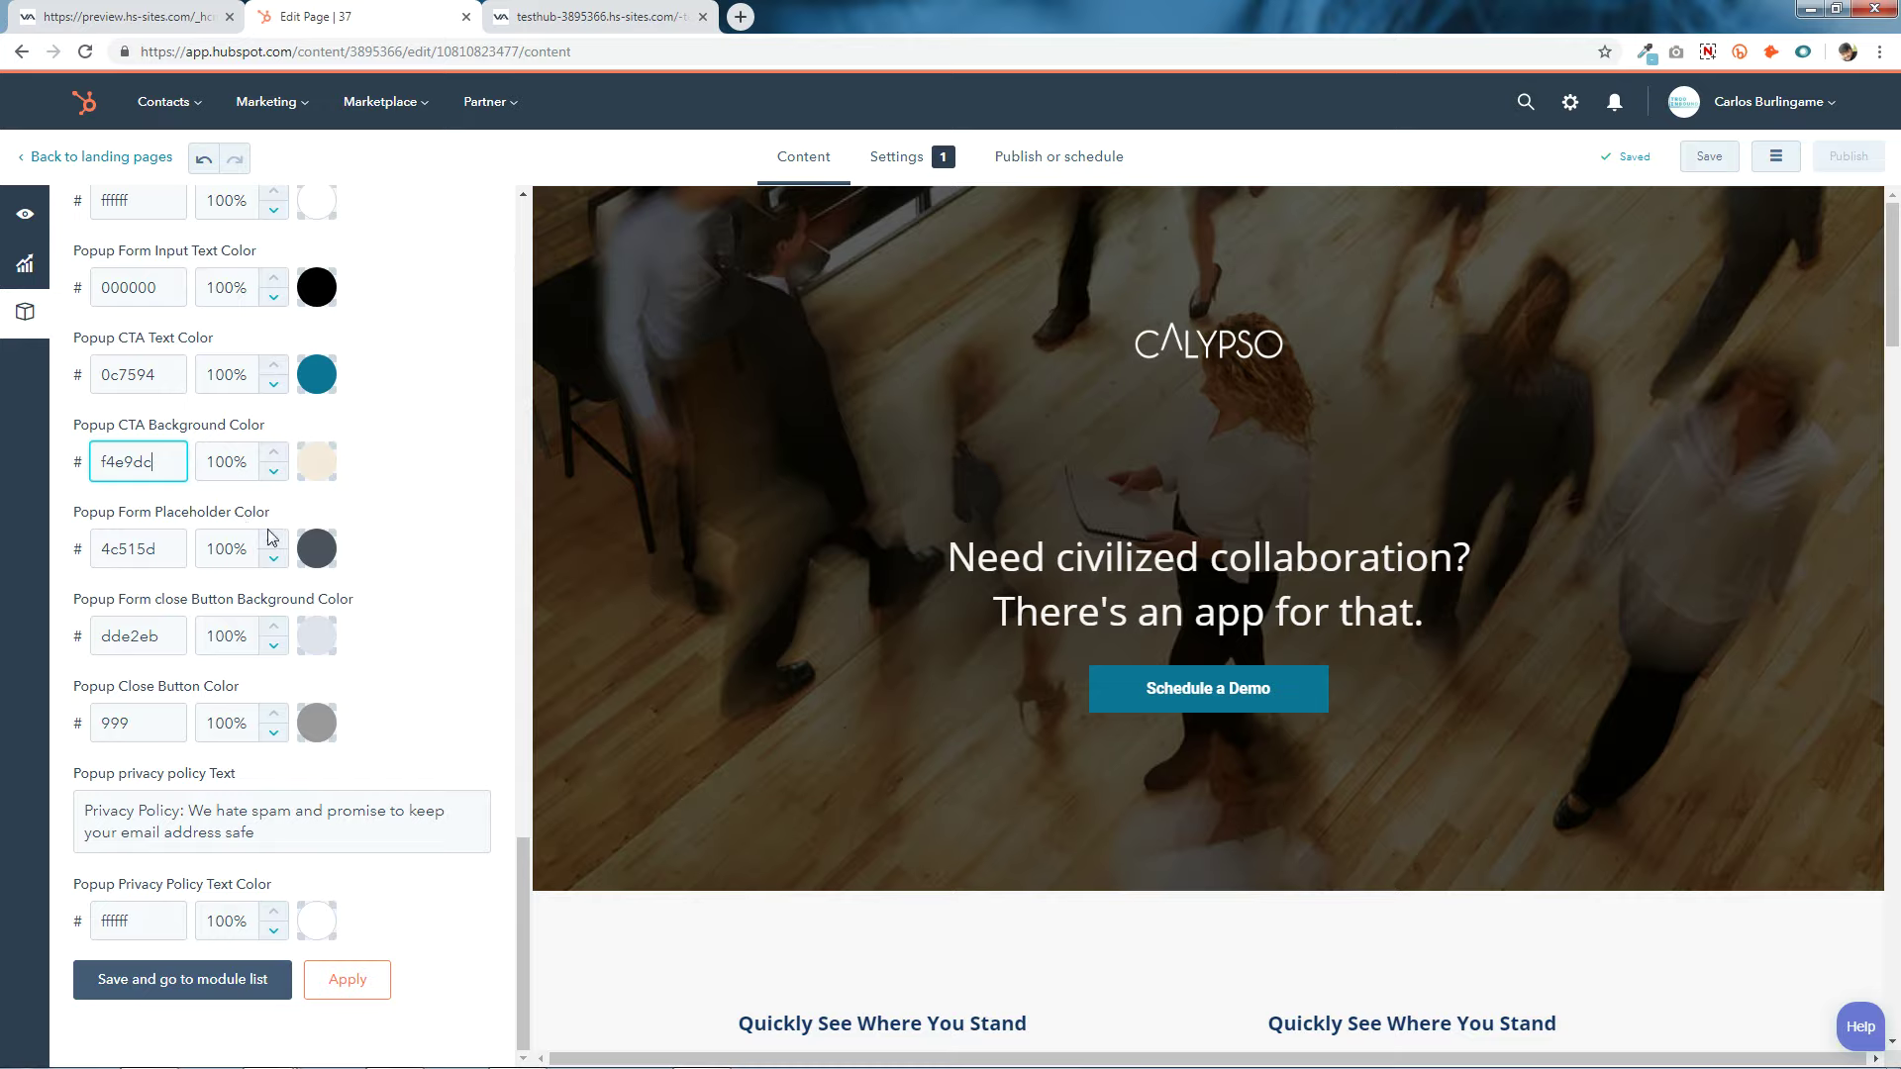
{"action": "left_click", "coordinate": [318, 554]}
{"action": "left_click", "coordinate": [318, 559]}
Check the popup's close button in the page preview and set Popup Form close Button Background Color to white FFFFFF.
{"action": "left_click", "coordinate": [574, 22]}
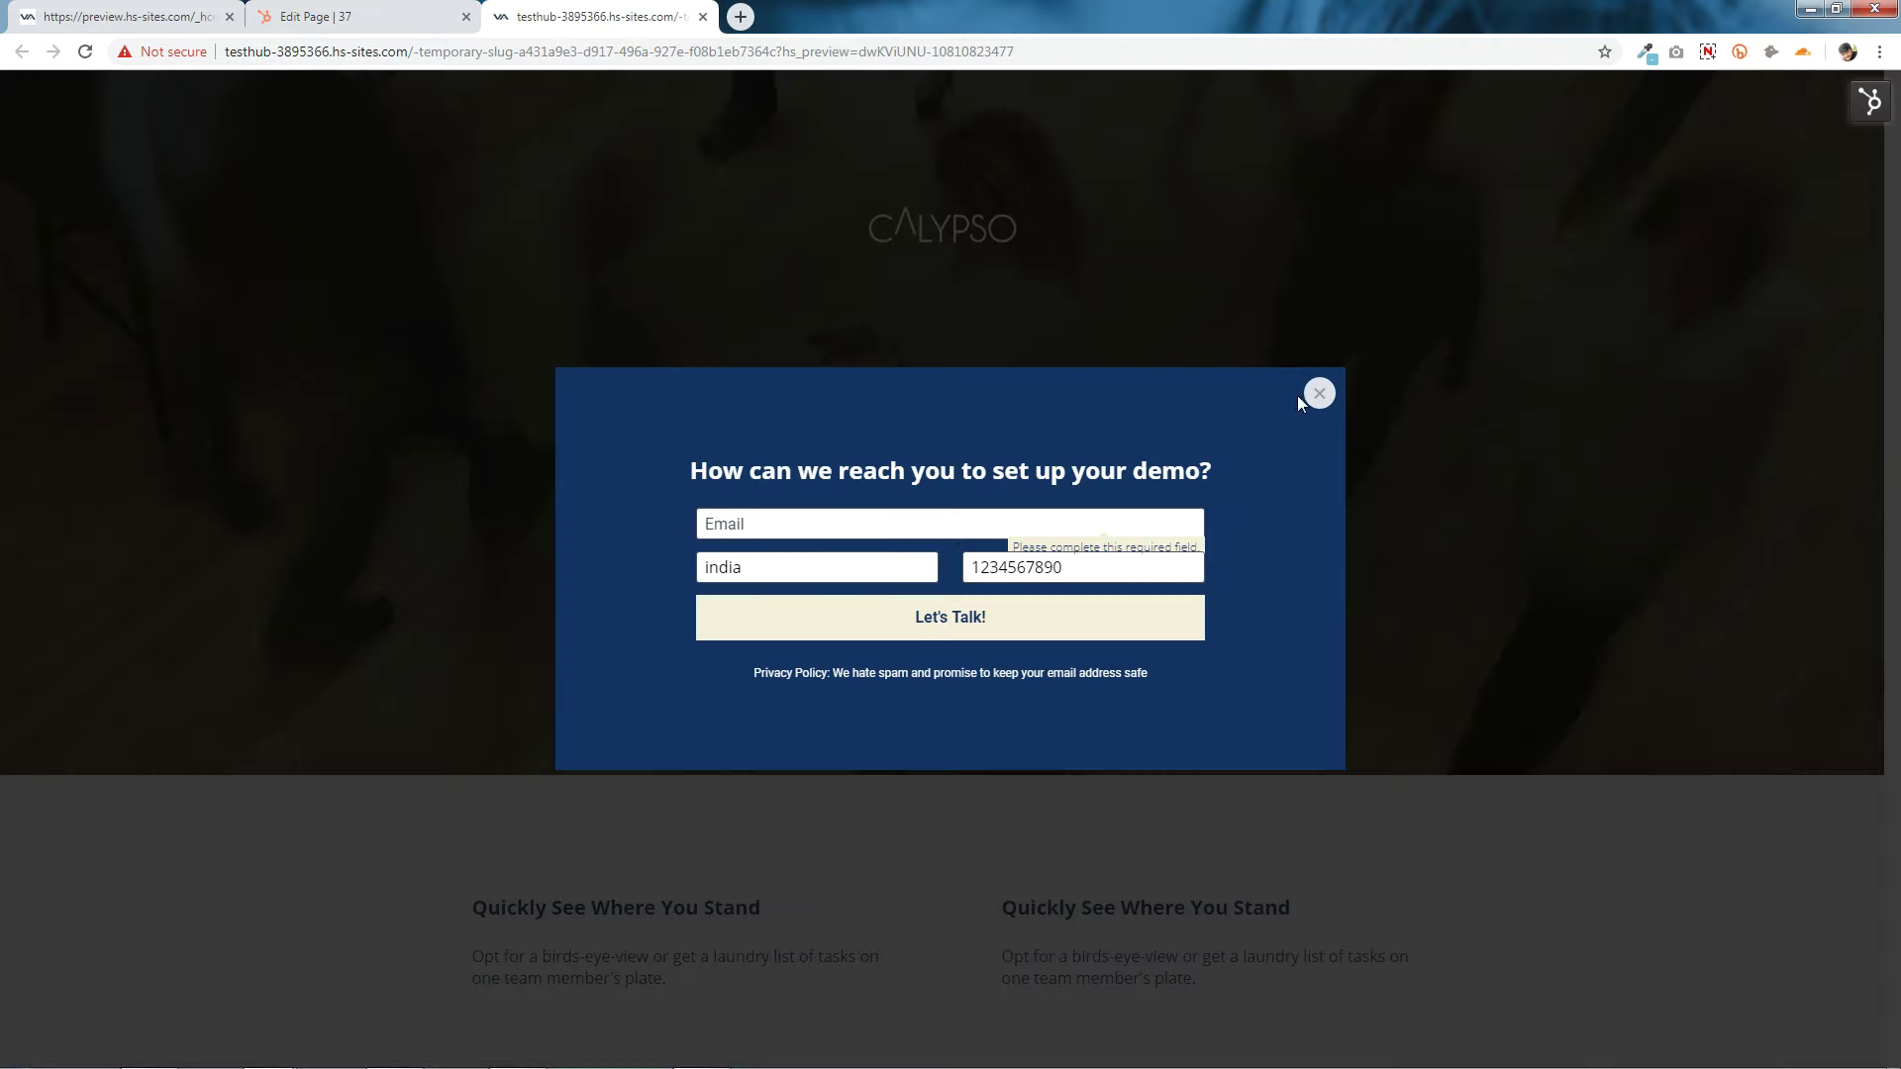
{"action": "left_click", "coordinate": [347, 14]}
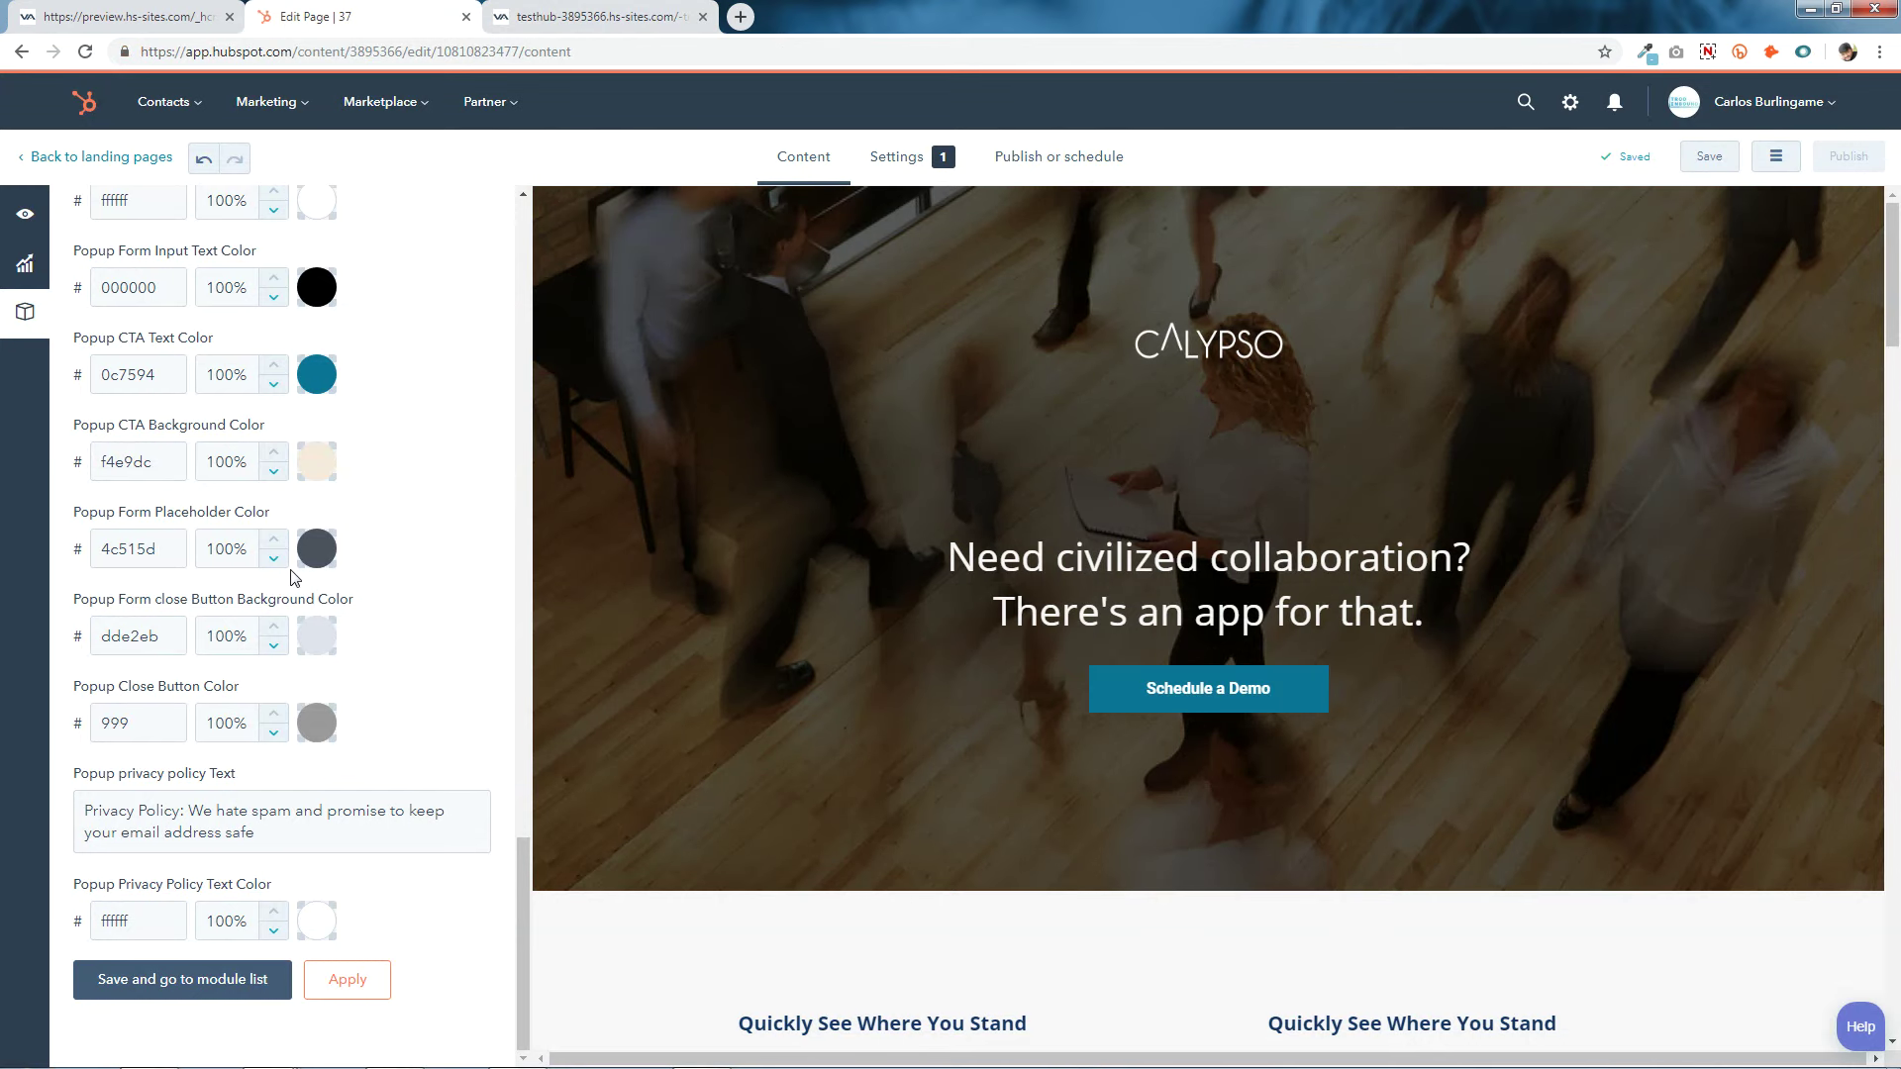
{"action": "left_click", "coordinate": [318, 638]}
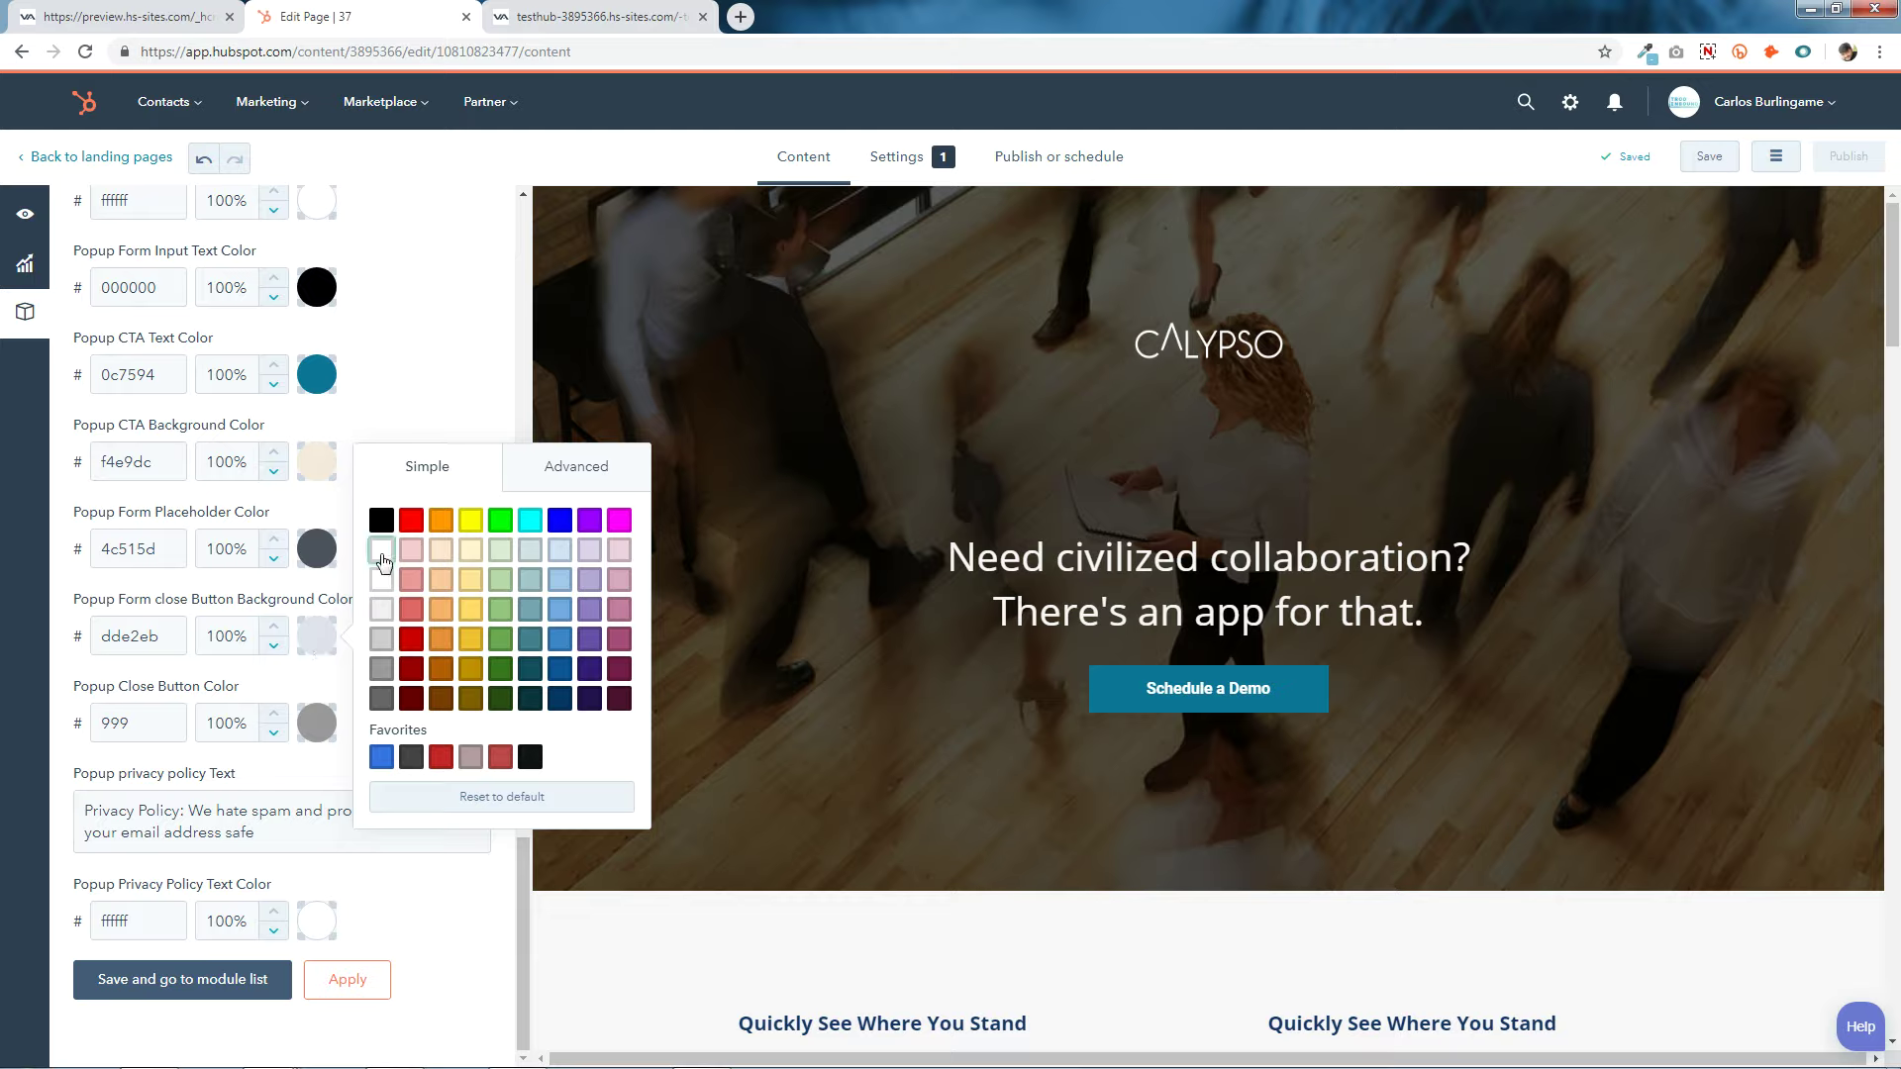
{"action": "left_click", "coordinate": [381, 550]}
{"action": "left_click", "coordinate": [318, 643]}
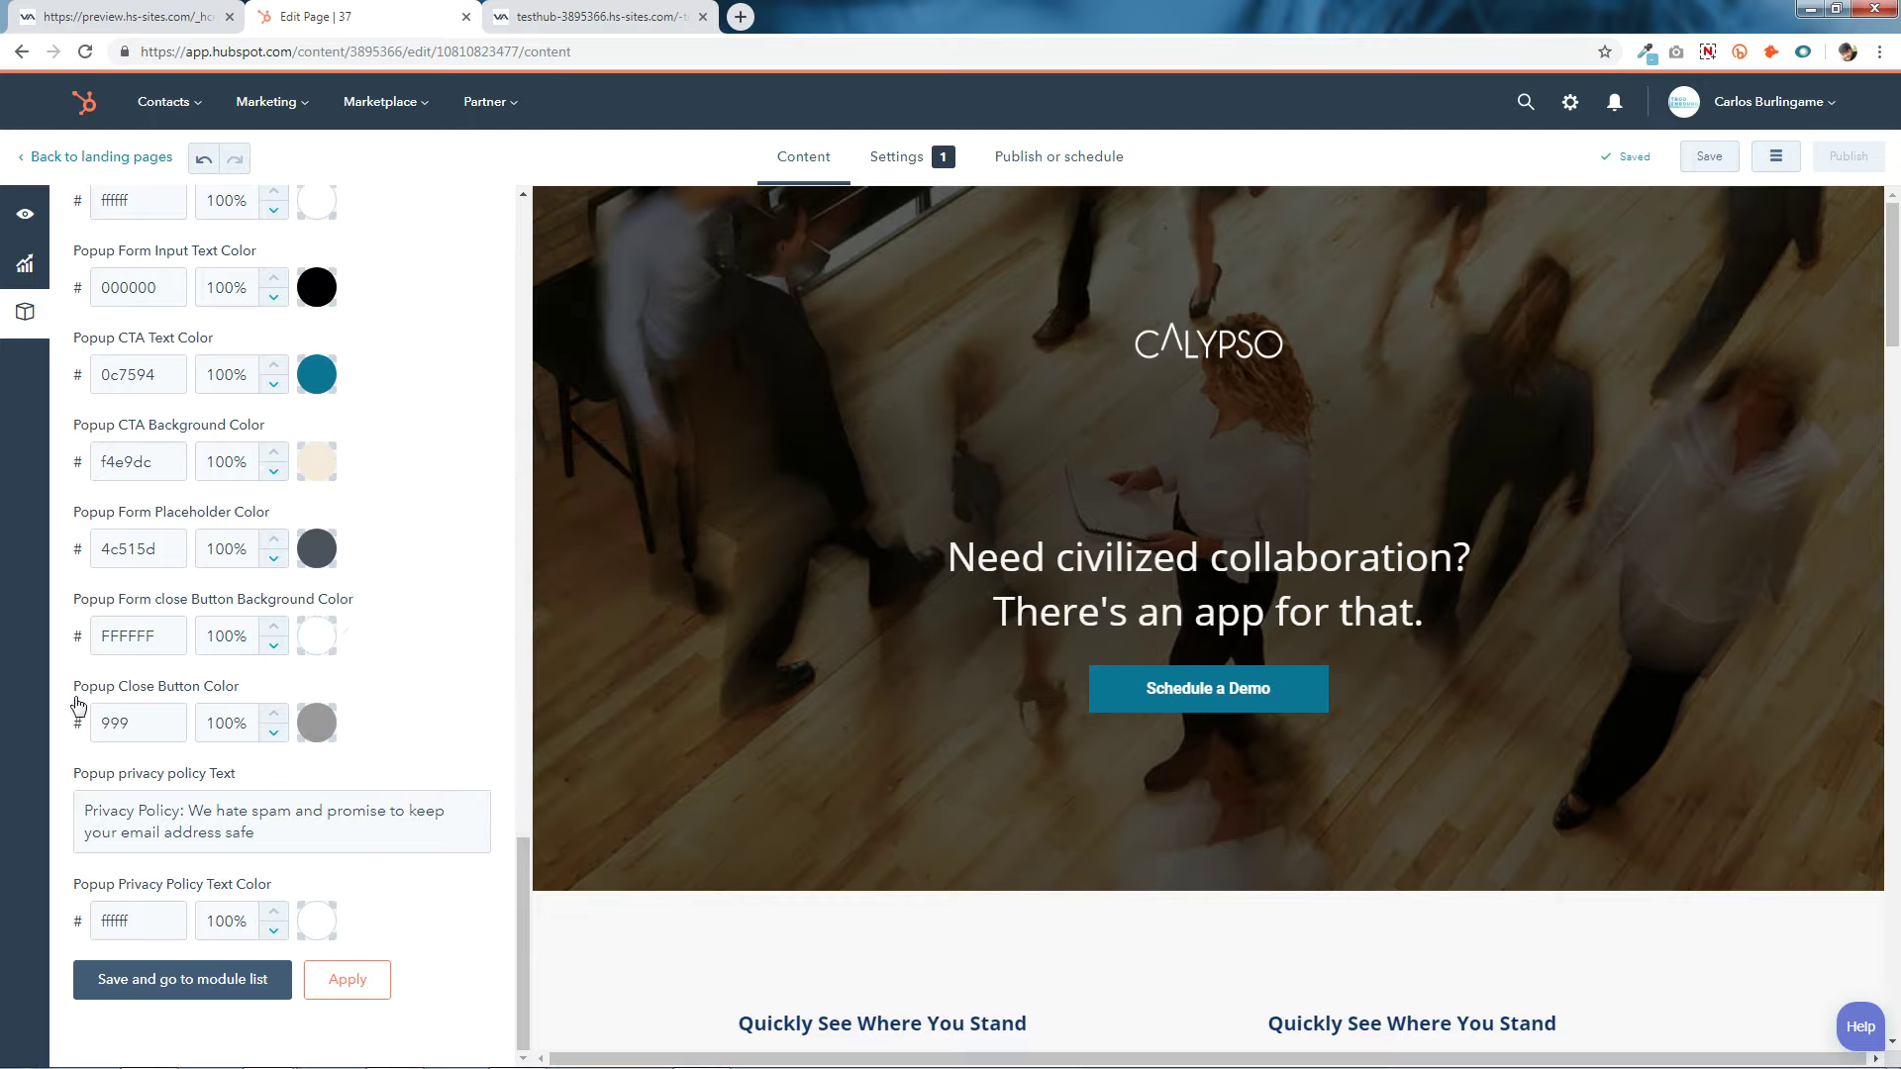
Set Popup Close Button Color to black 000000 and compare it with the close icon in the previewed popup.
{"action": "left_click", "coordinate": [318, 728]}
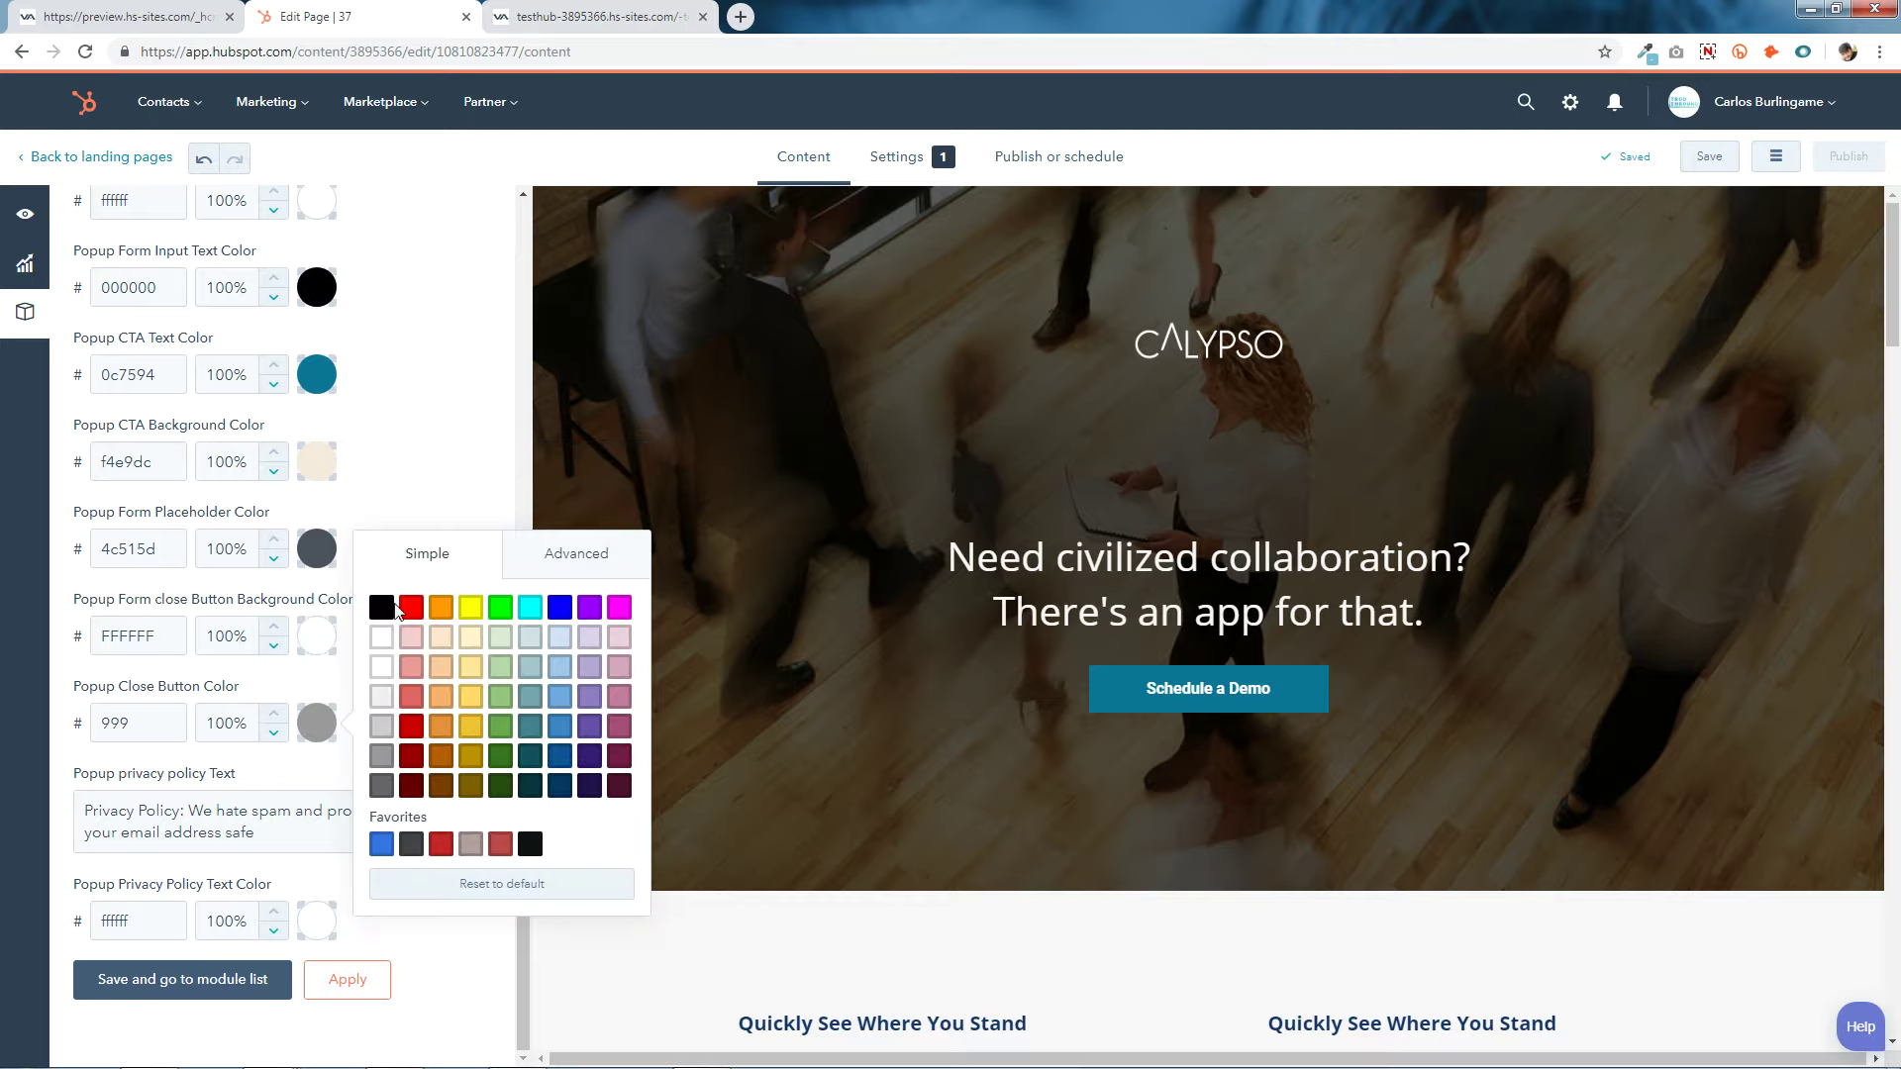
{"action": "left_click", "coordinate": [381, 607]}
{"action": "left_click", "coordinate": [322, 731]}
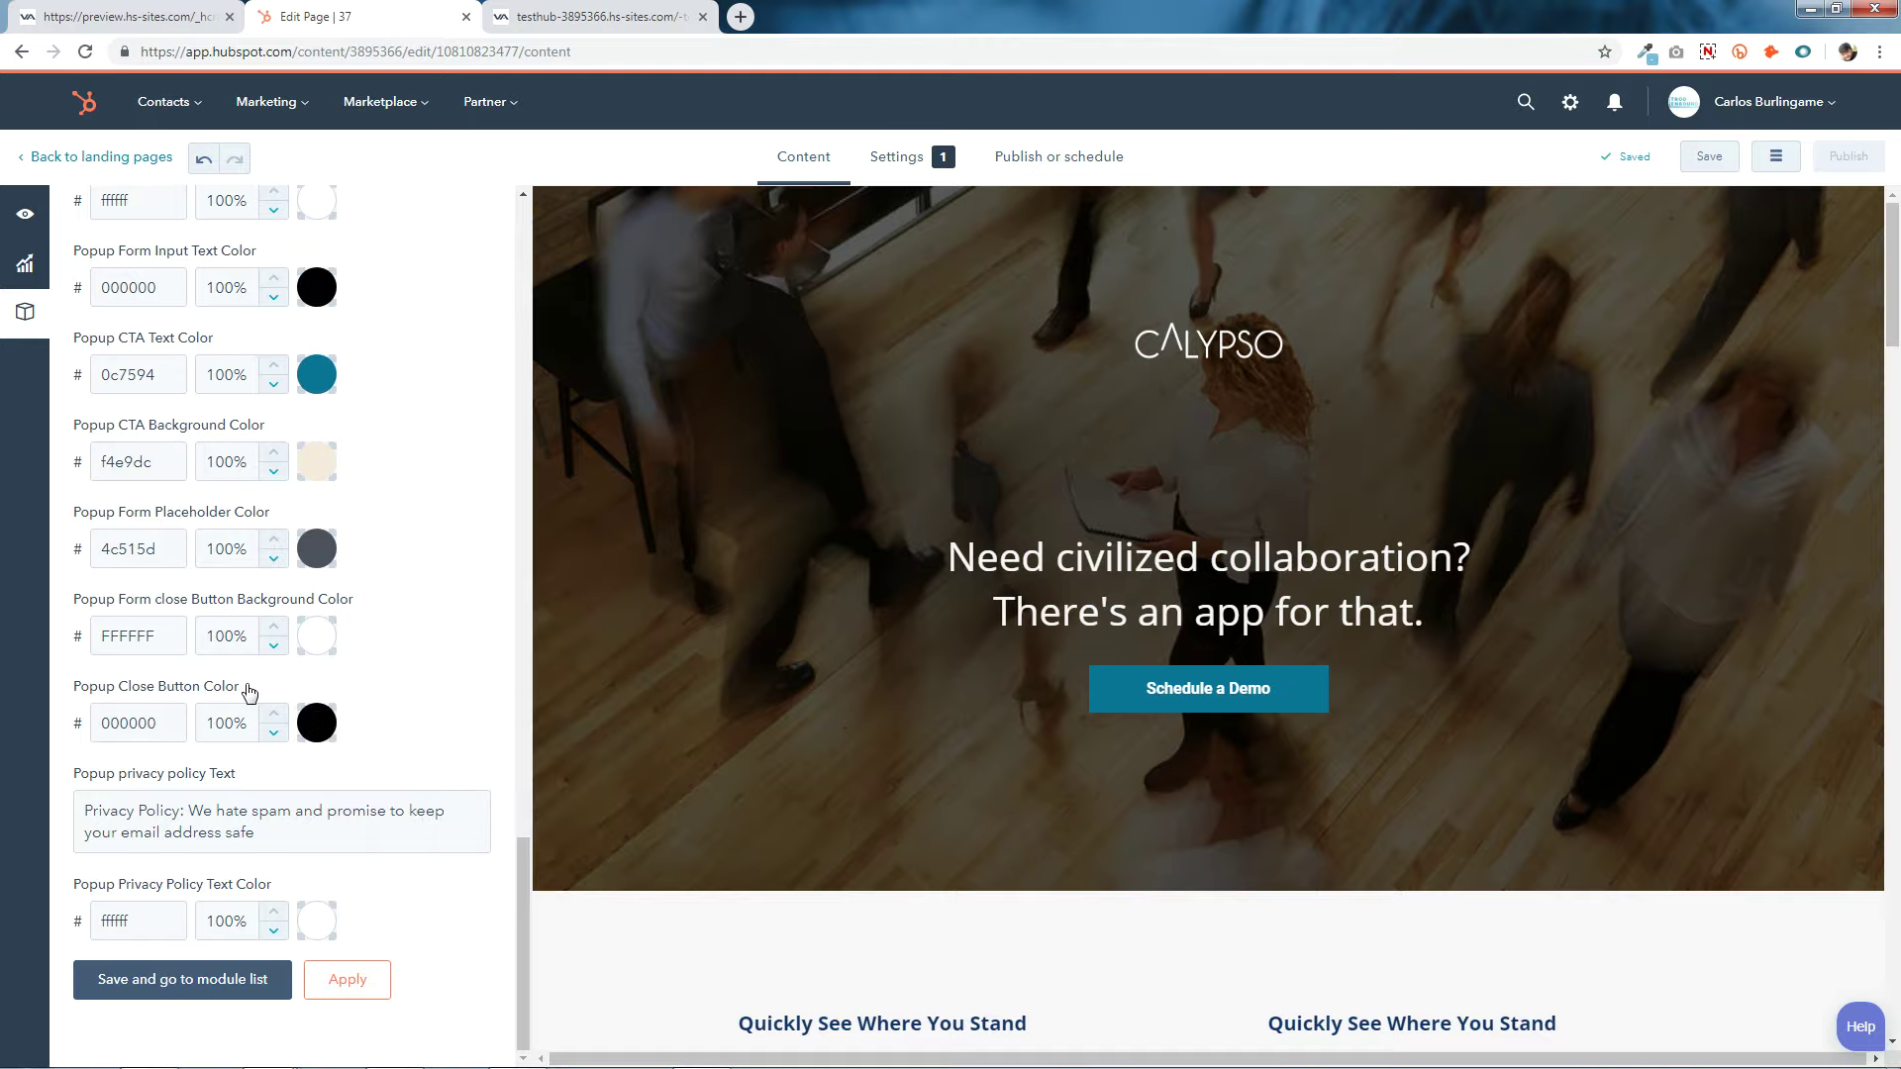
{"action": "left_click", "coordinate": [594, 17]}
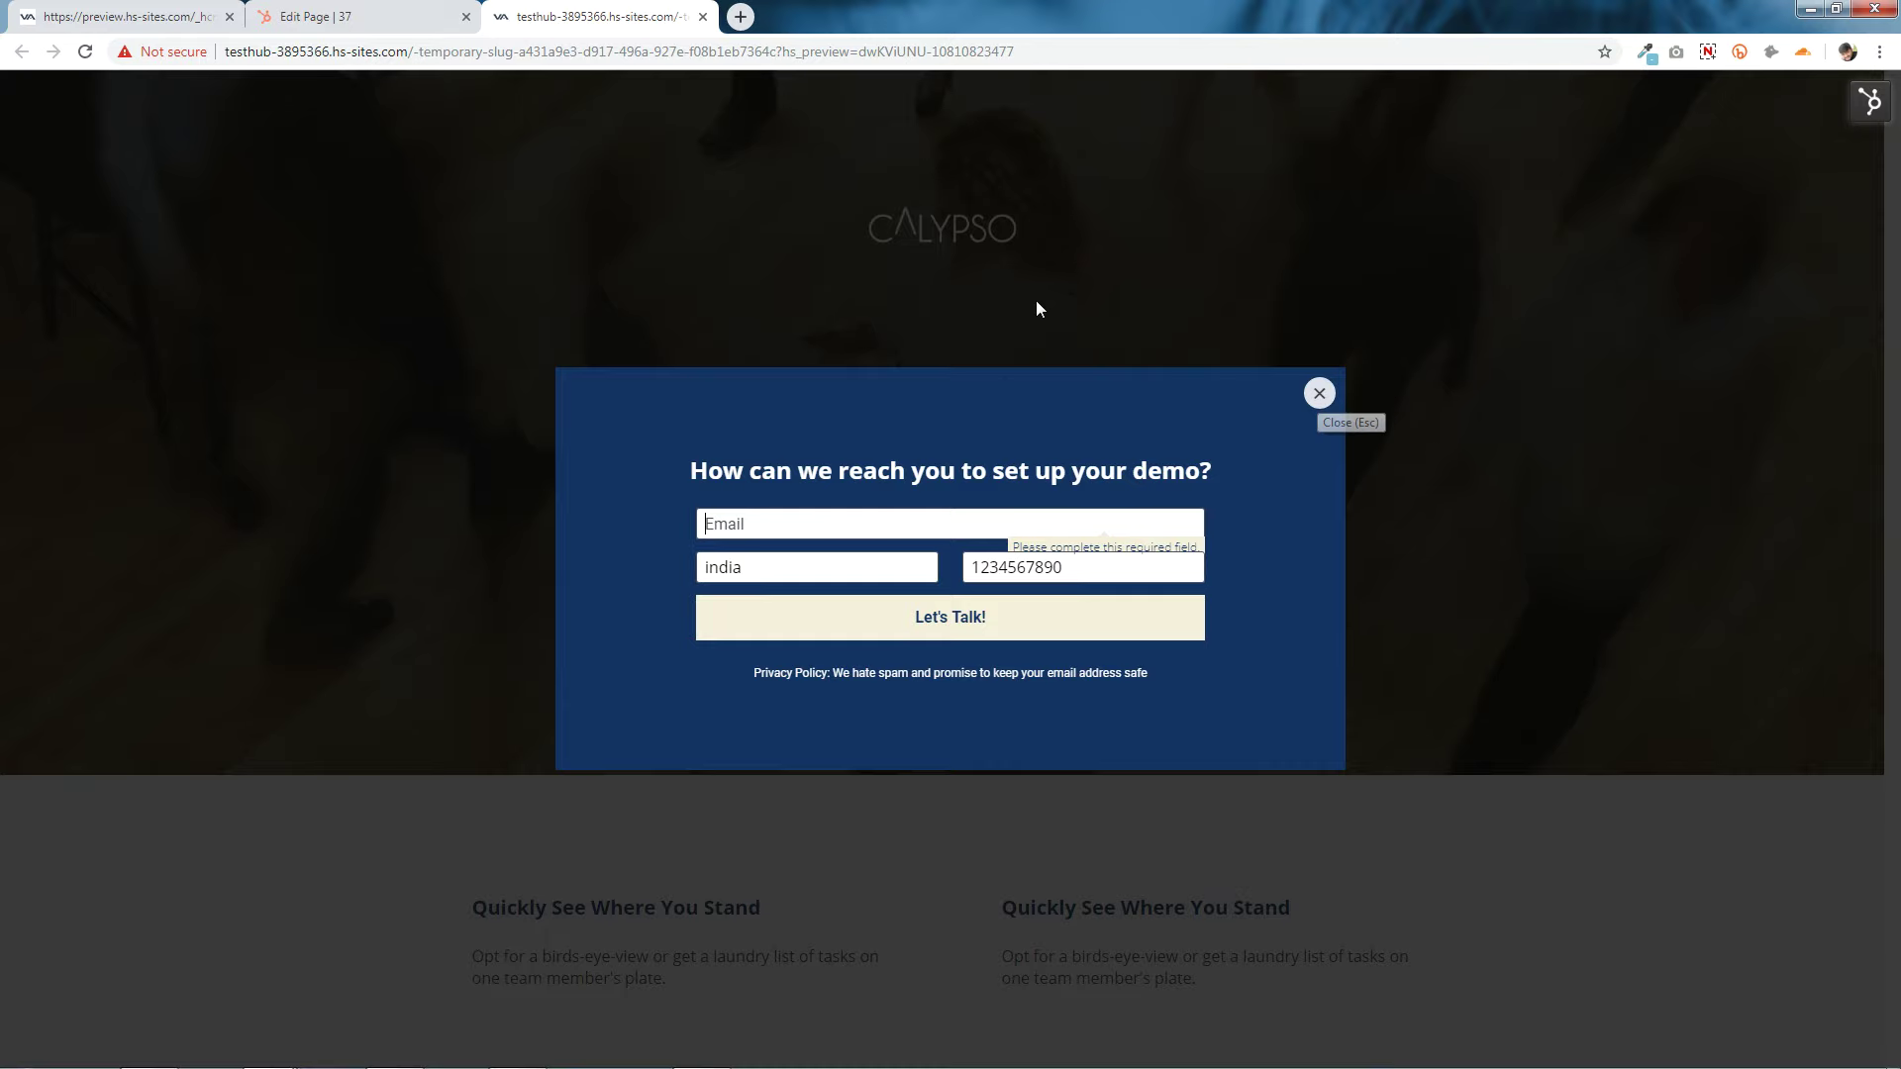
{"action": "left_click", "coordinate": [317, 17]}
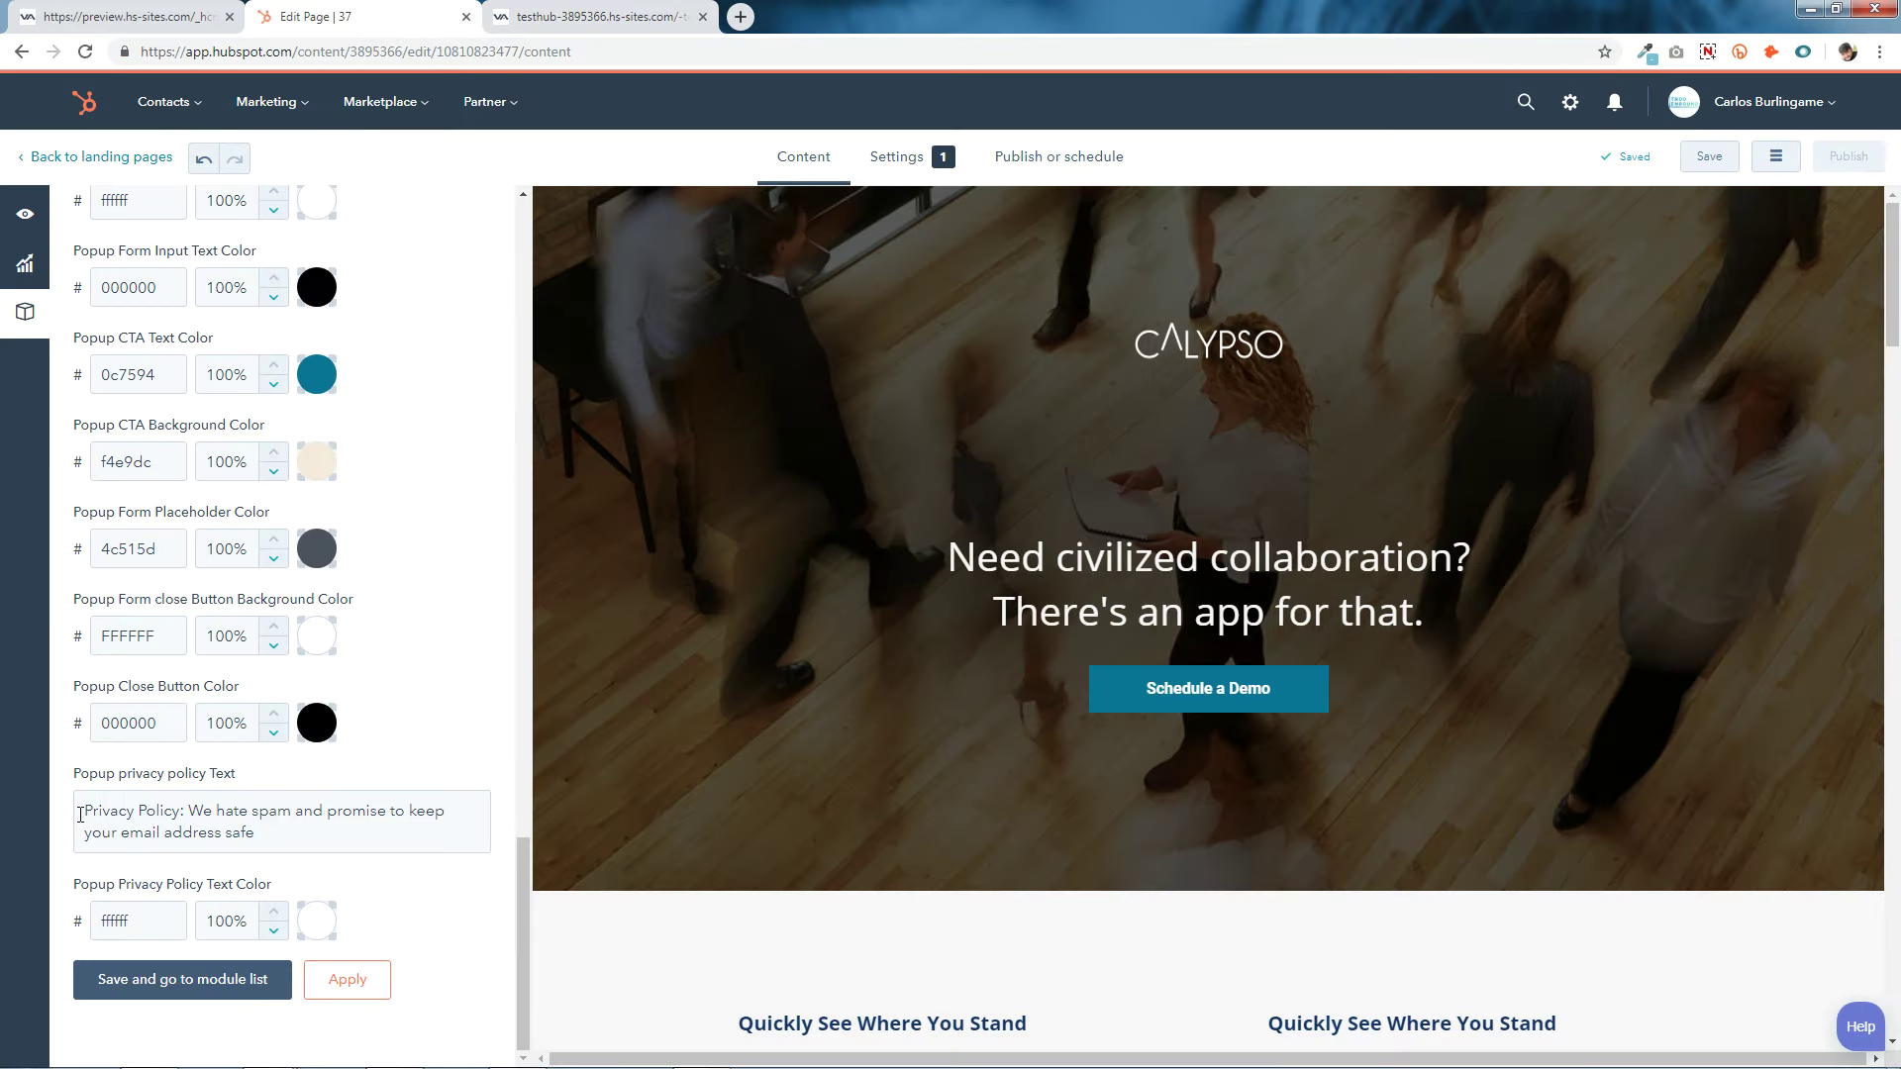
Compare the Popup privacy policy Text and its text color setting with the privacy line in the previewed popup.
{"action": "left_click_drag", "start_coordinate": [80, 816], "coordinate": [314, 840]}
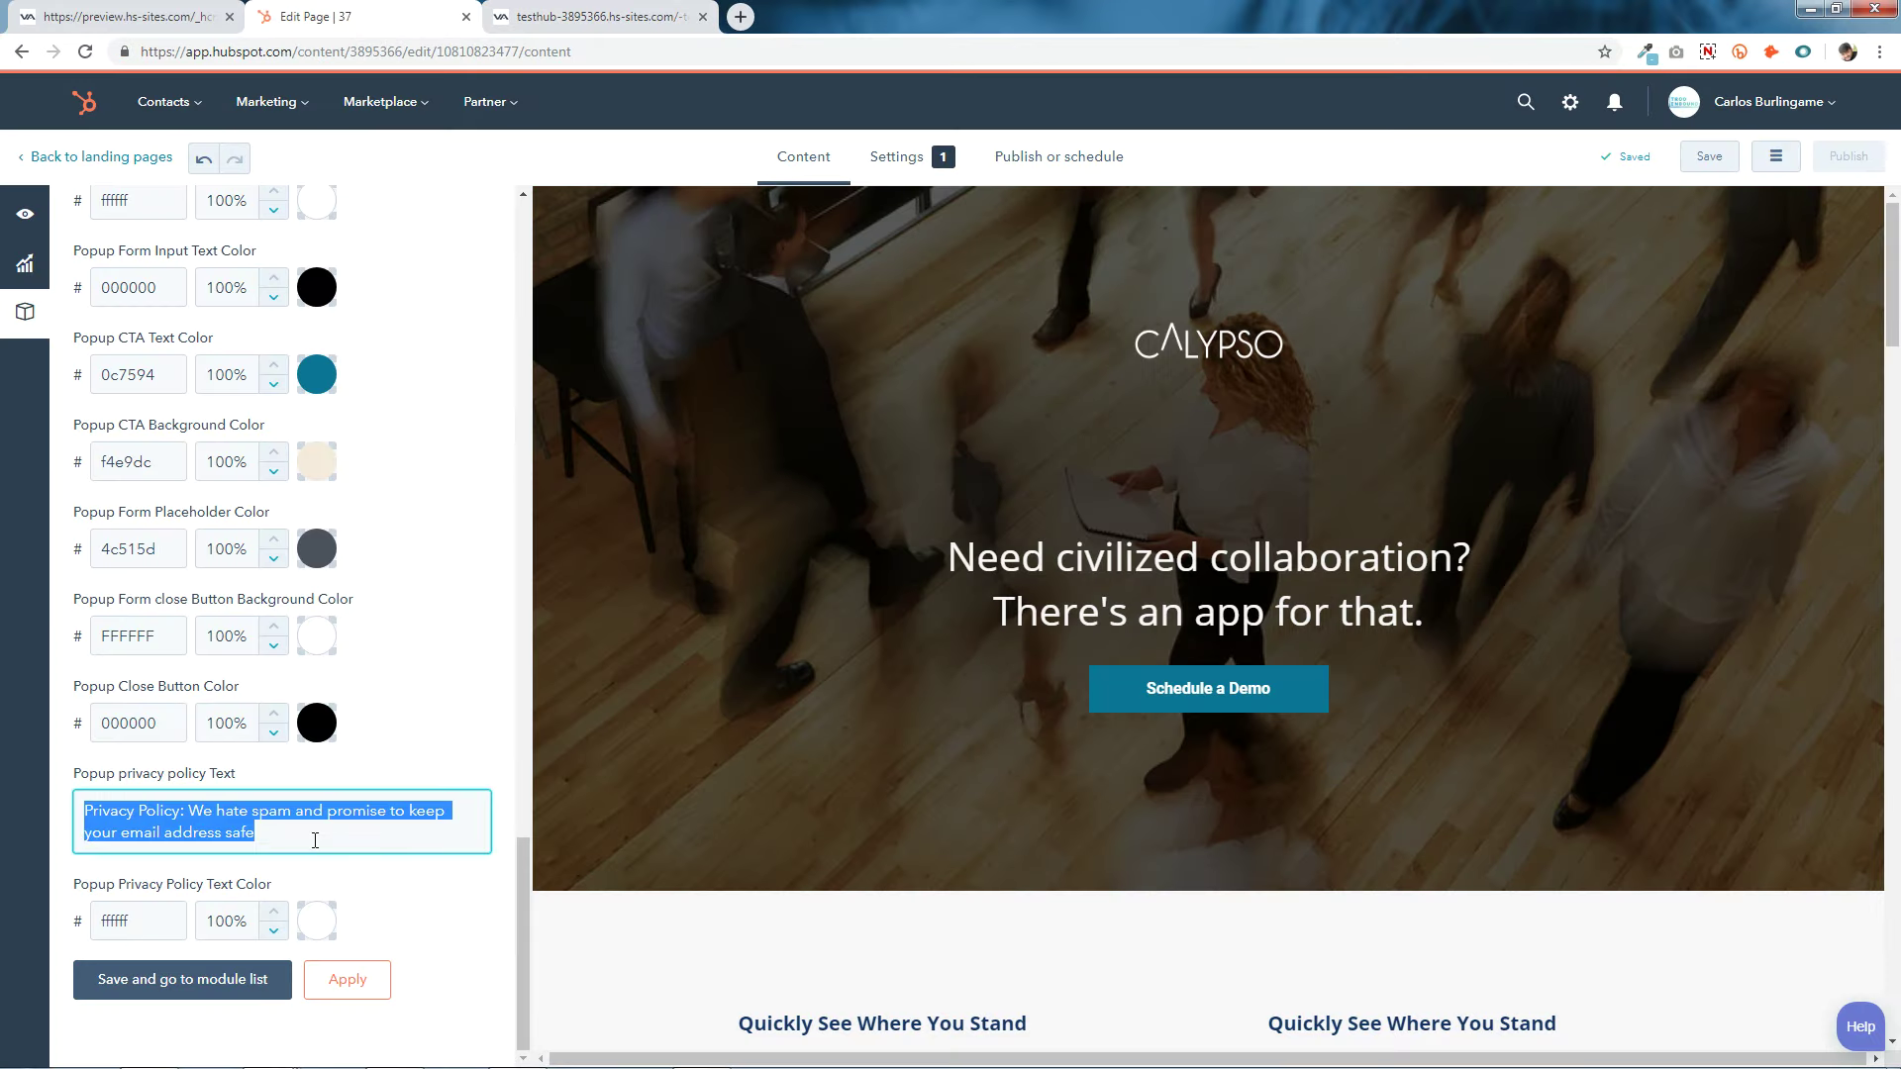
{"action": "left_click", "coordinate": [592, 24]}
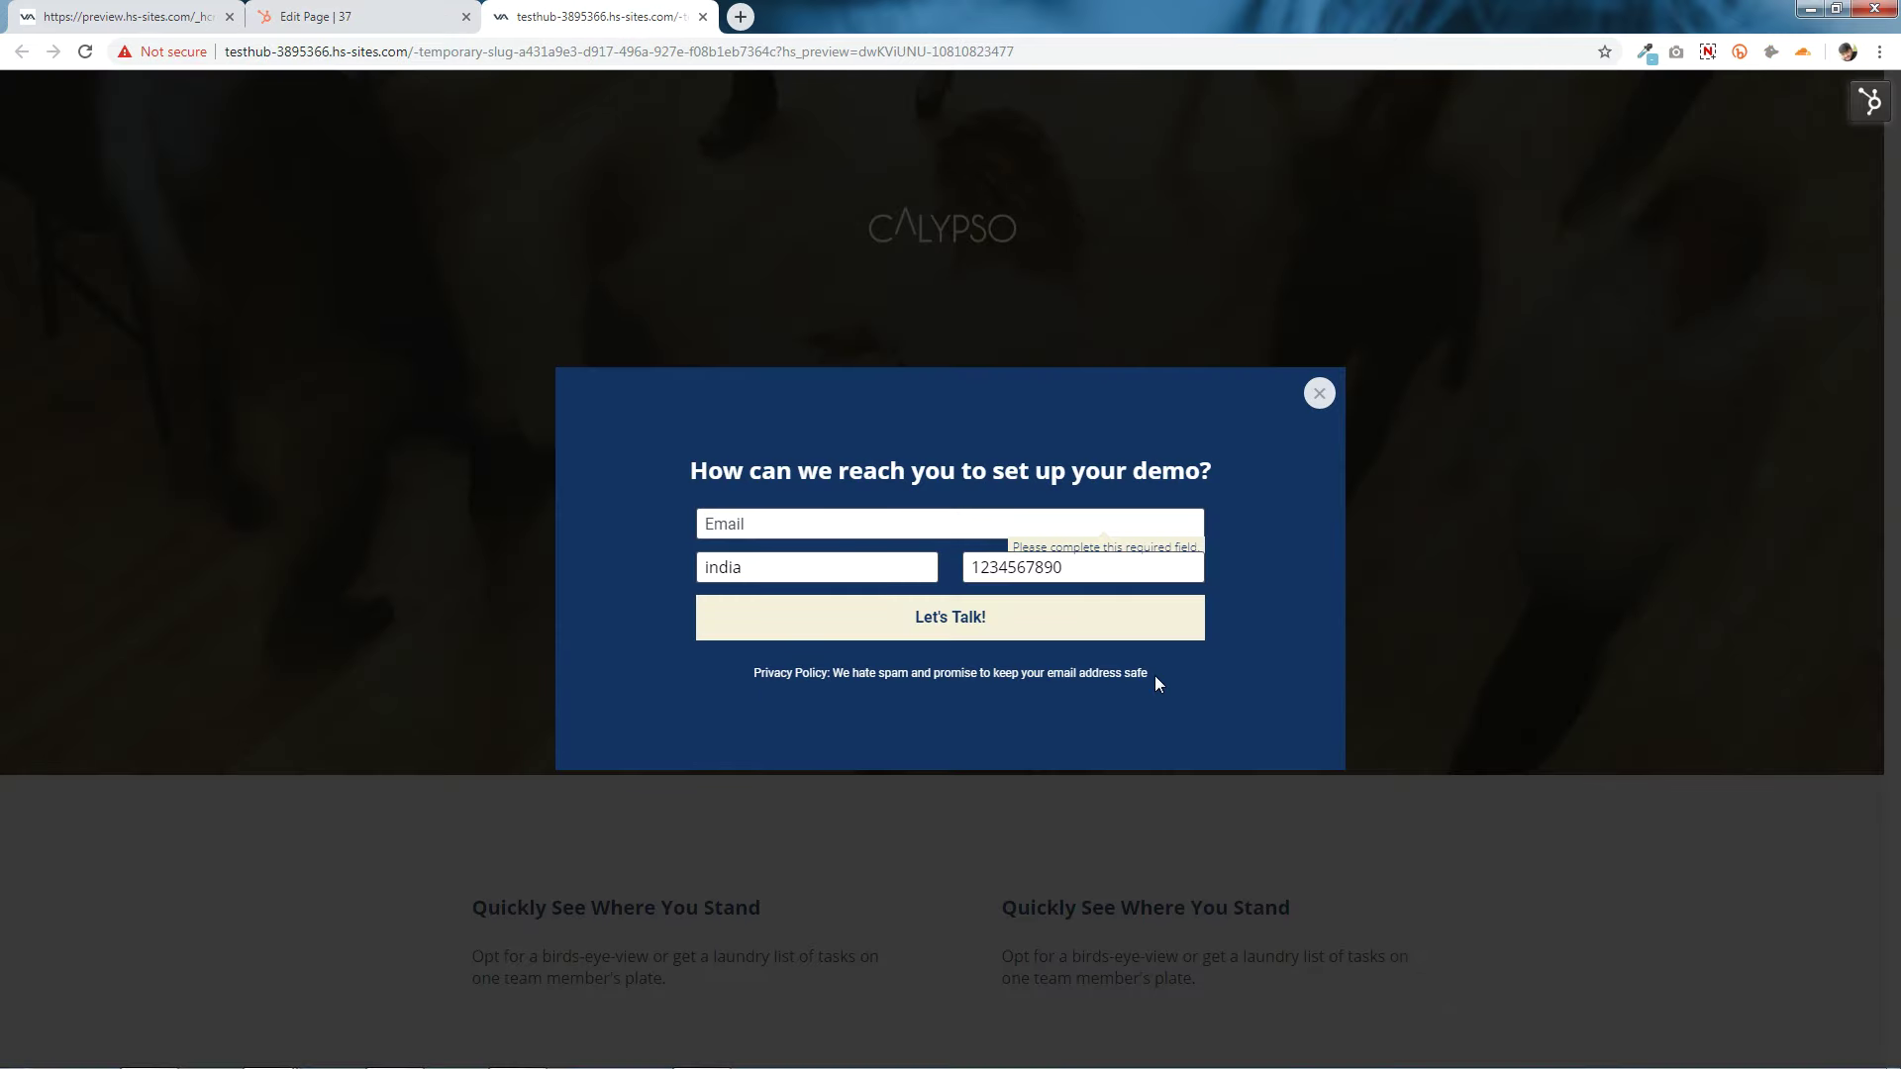
{"action": "left_click", "coordinate": [347, 15]}
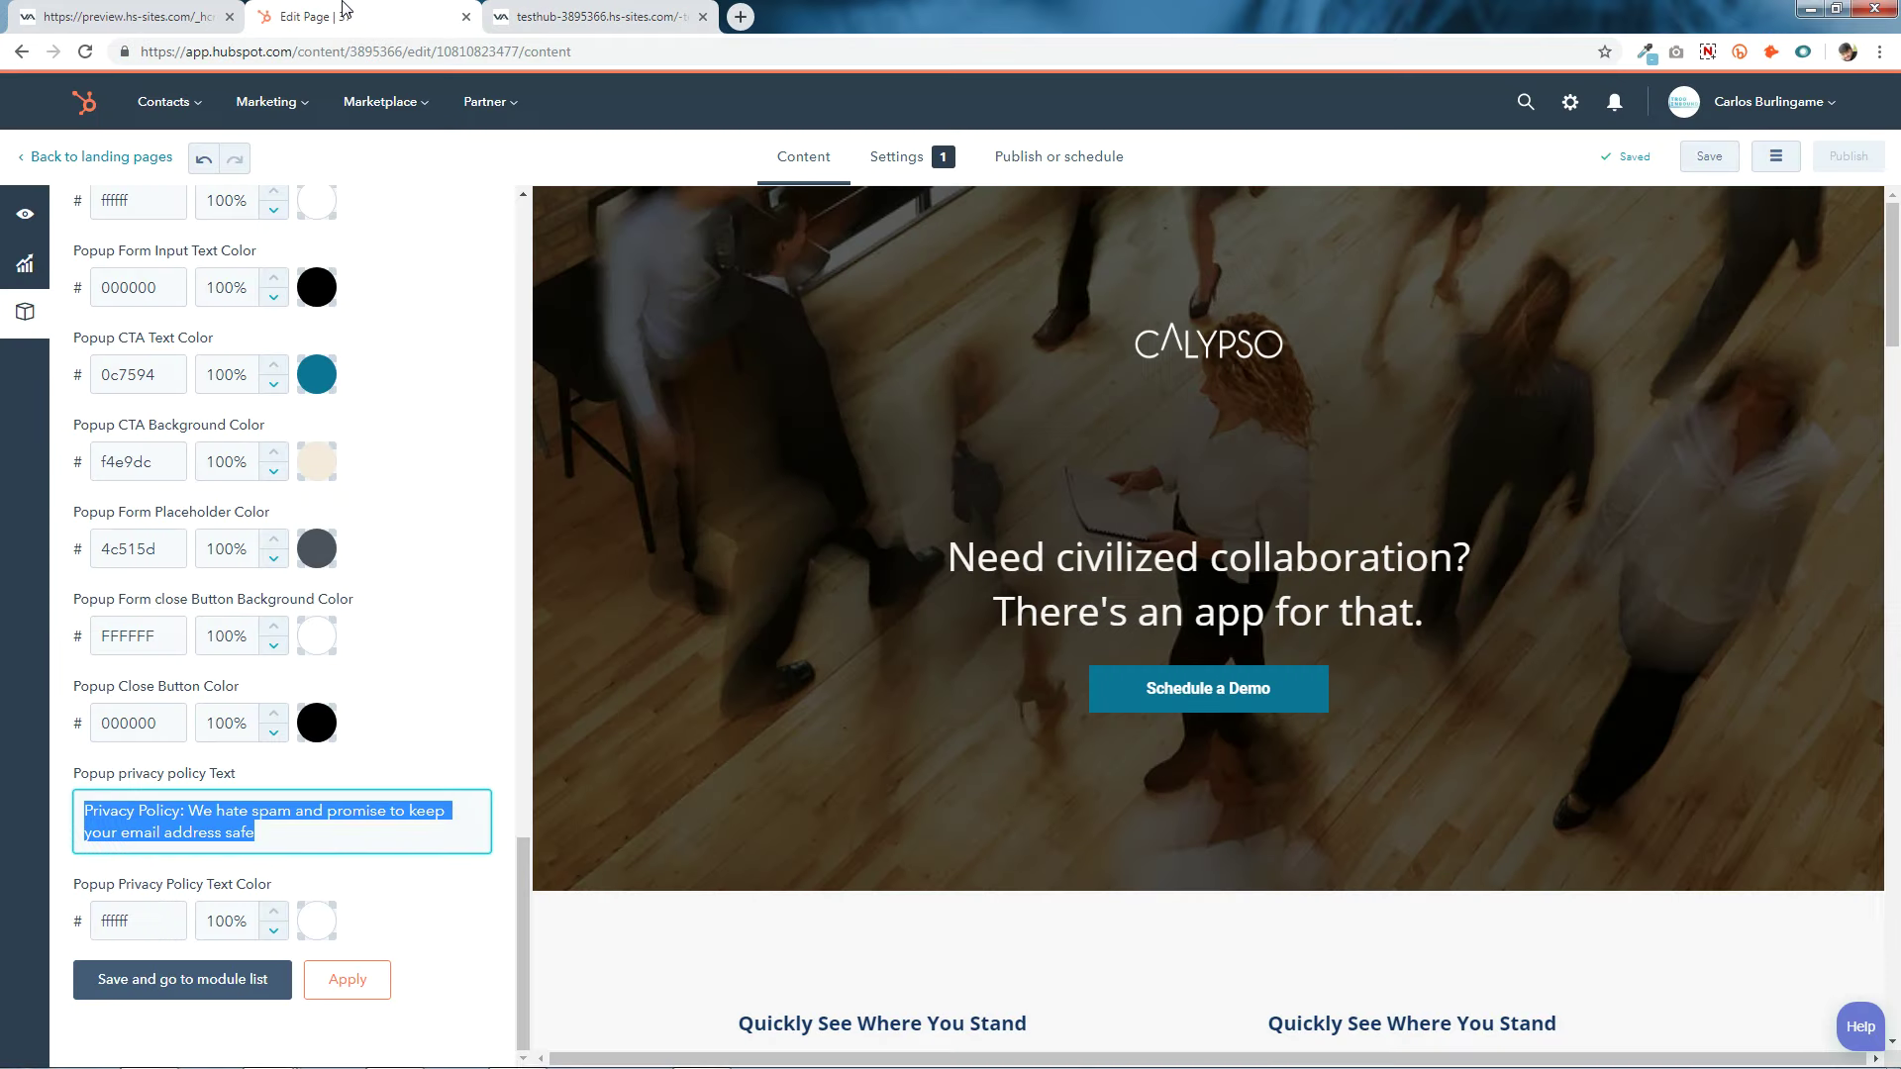
{"action": "left_click", "coordinate": [323, 835]}
{"action": "left_click", "coordinate": [322, 923]}
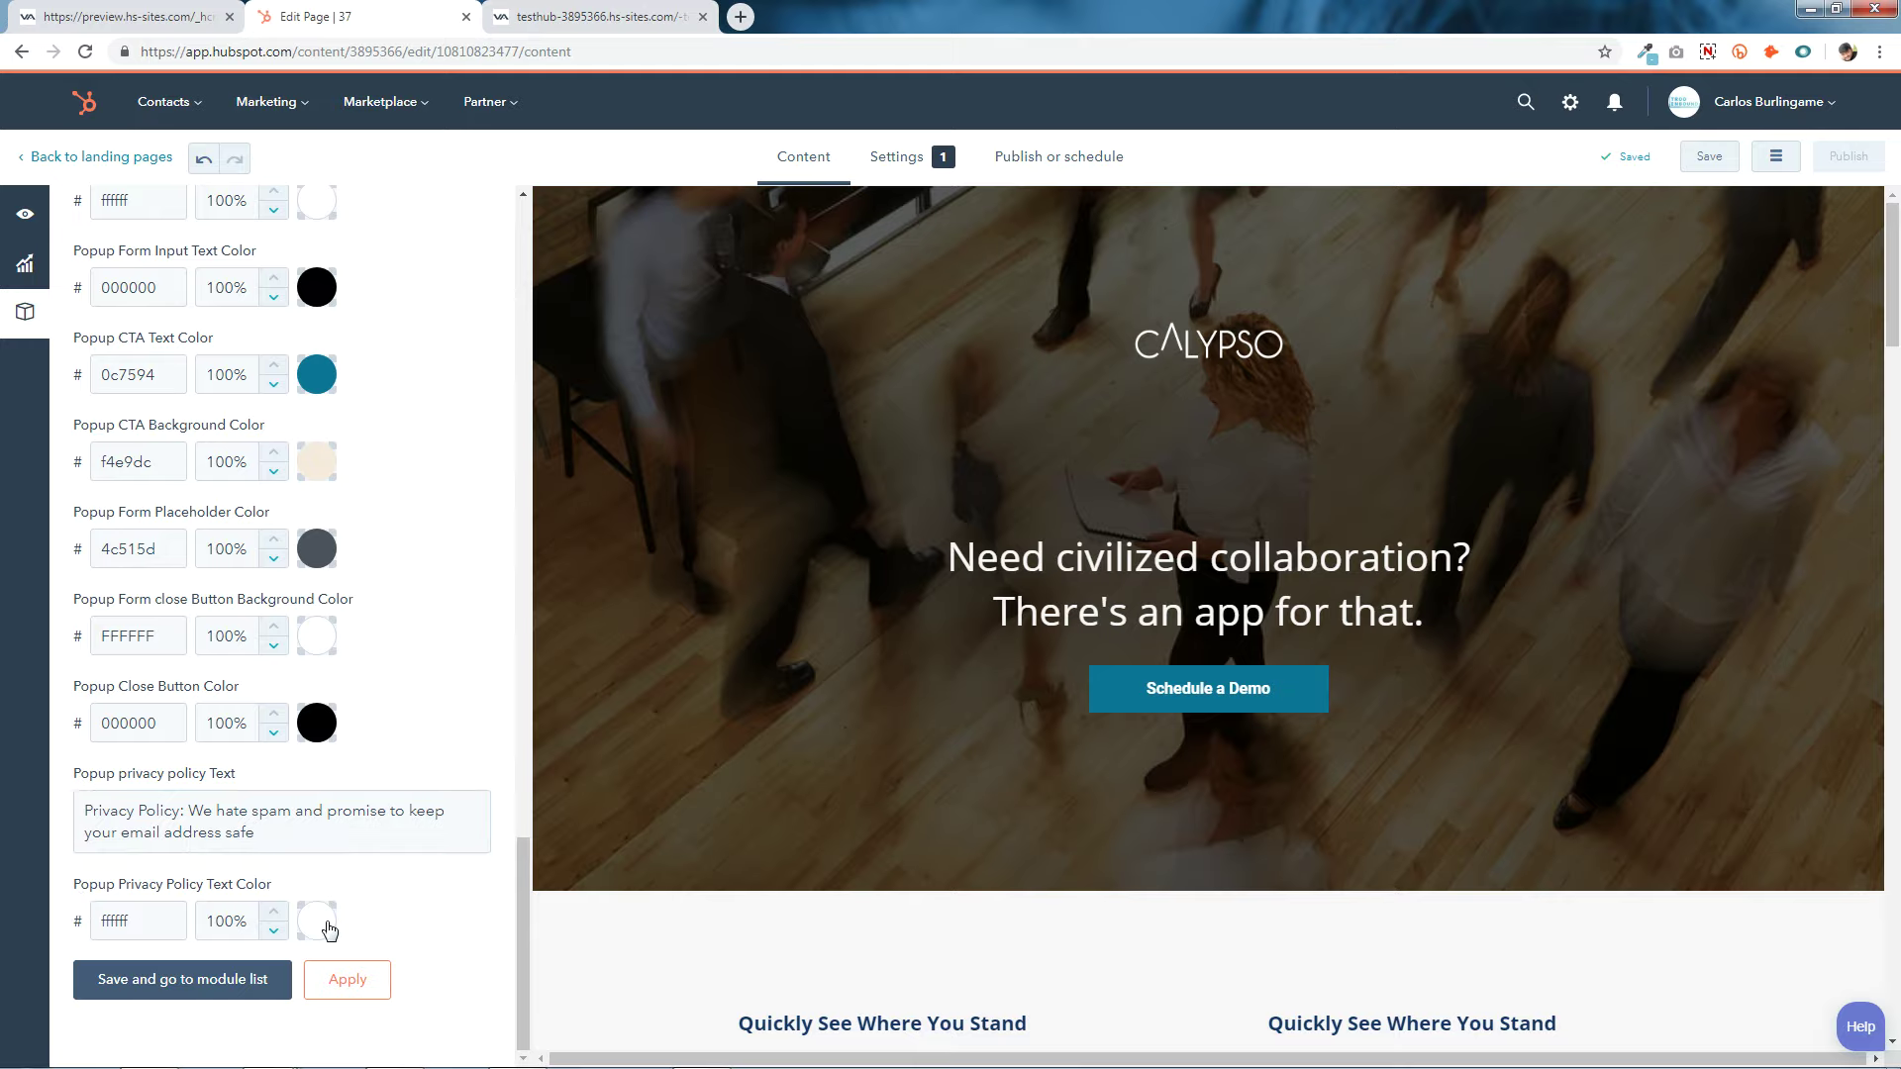
{"action": "left_click", "coordinate": [592, 17]}
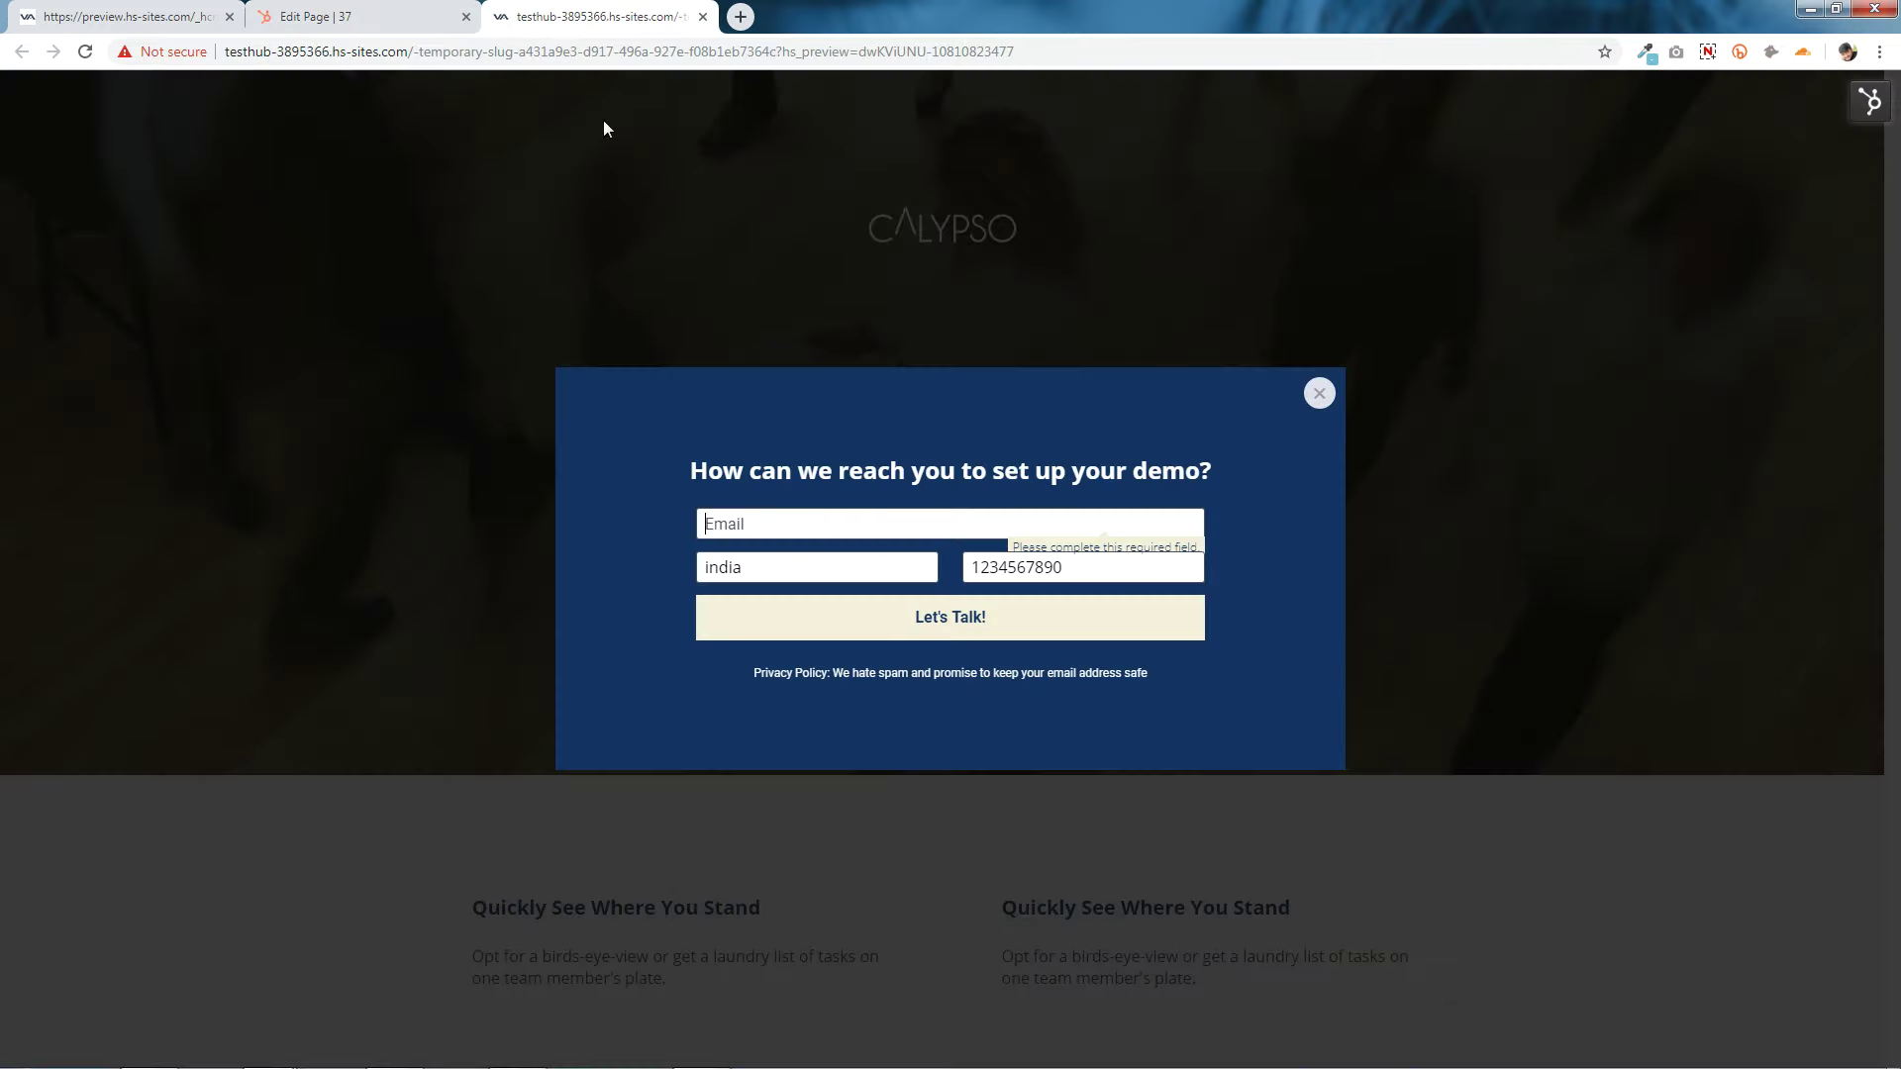
{"action": "left_click", "coordinate": [314, 17]}
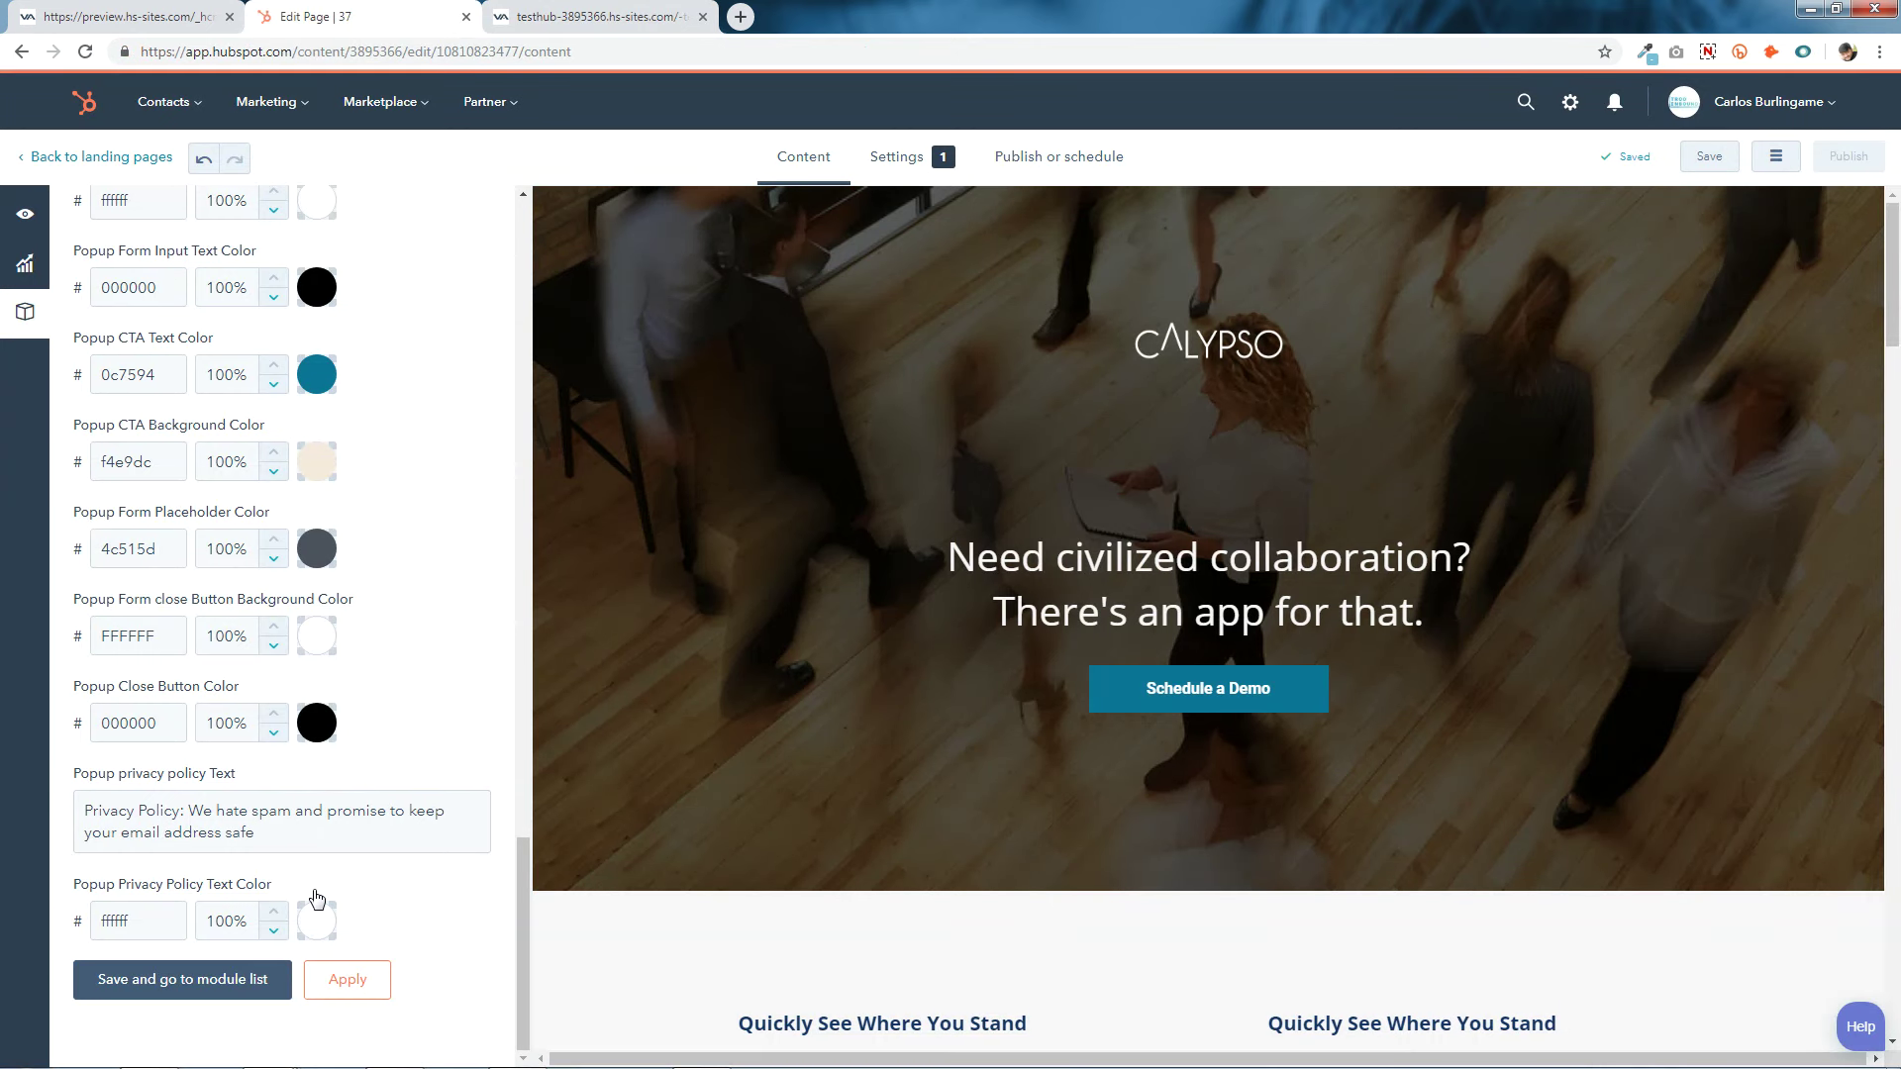
Apply and save the hero module's popup form changes, return to the module list and reload the page preview.
{"action": "left_click", "coordinate": [347, 980]}
{"action": "left_click", "coordinate": [227, 993]}
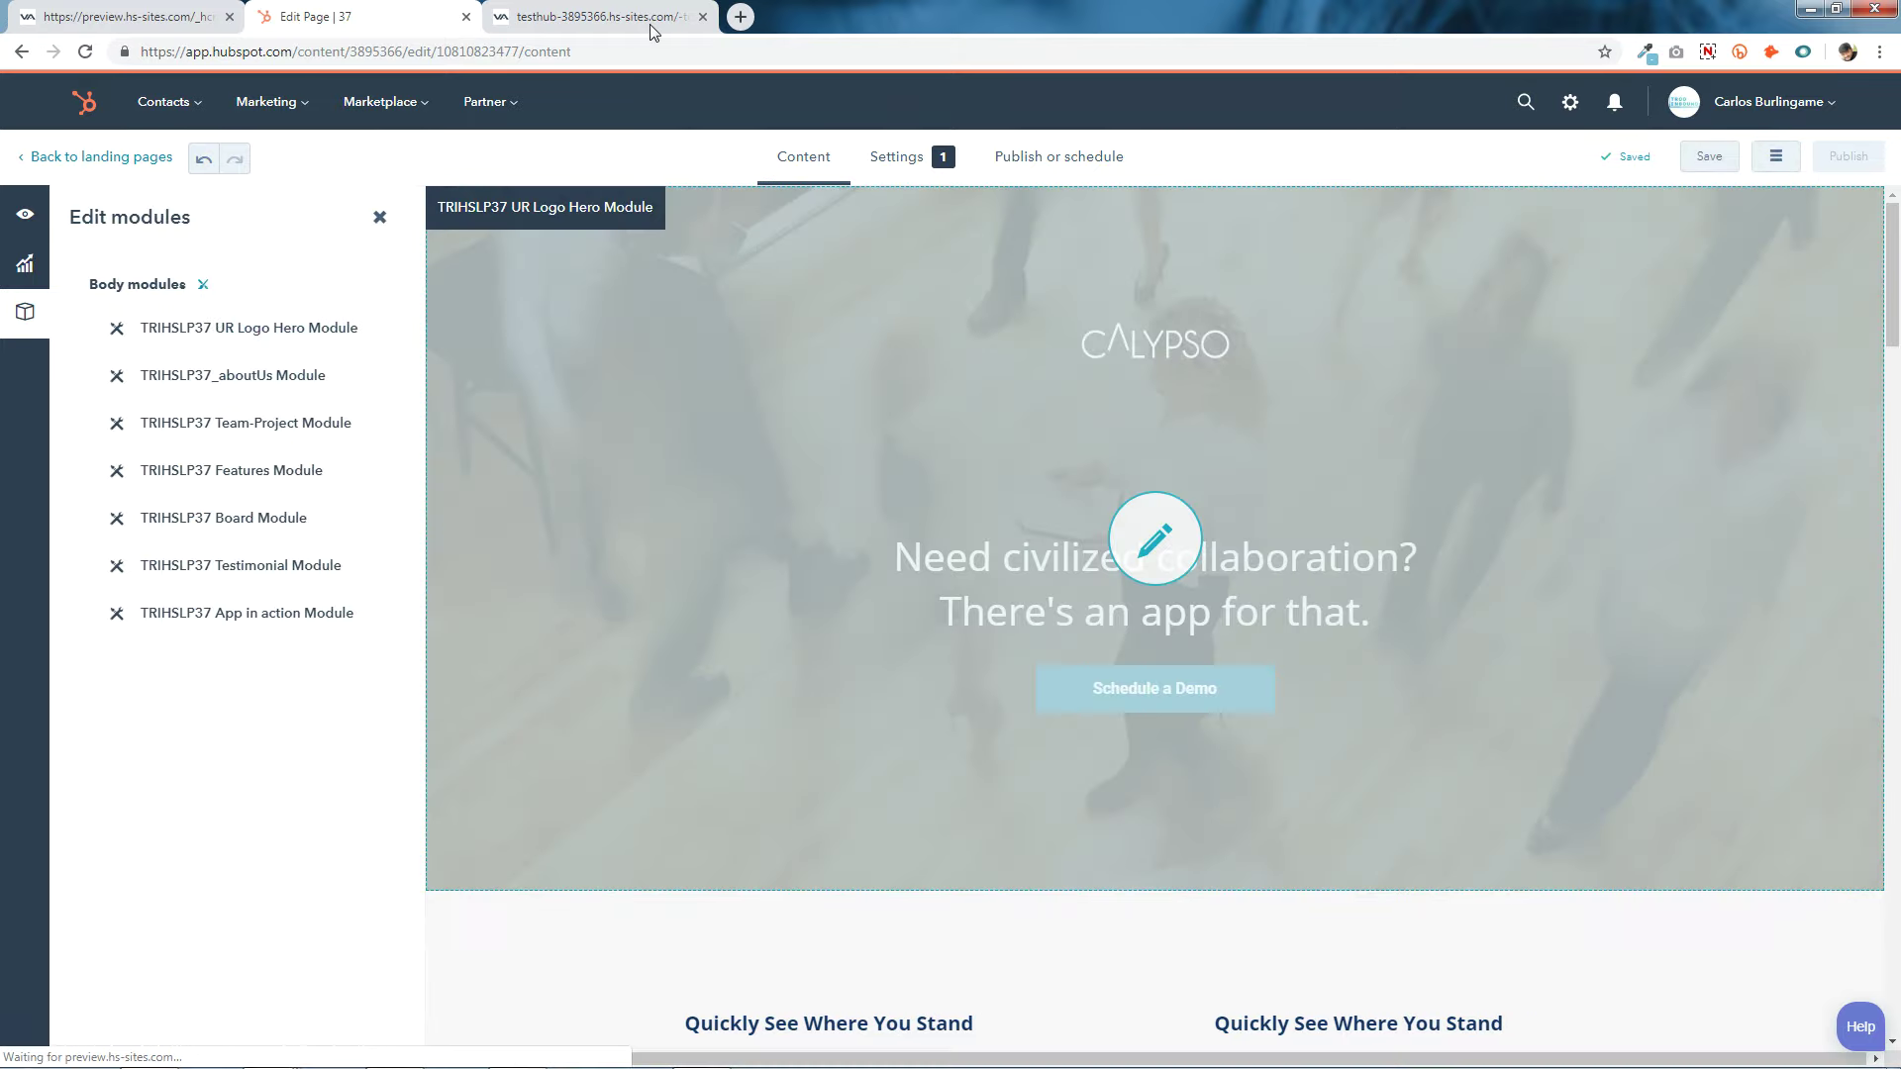
{"action": "left_click", "coordinate": [597, 14]}
{"action": "right_click", "coordinate": [597, 13]}
{"action": "left_click", "coordinate": [629, 46]}
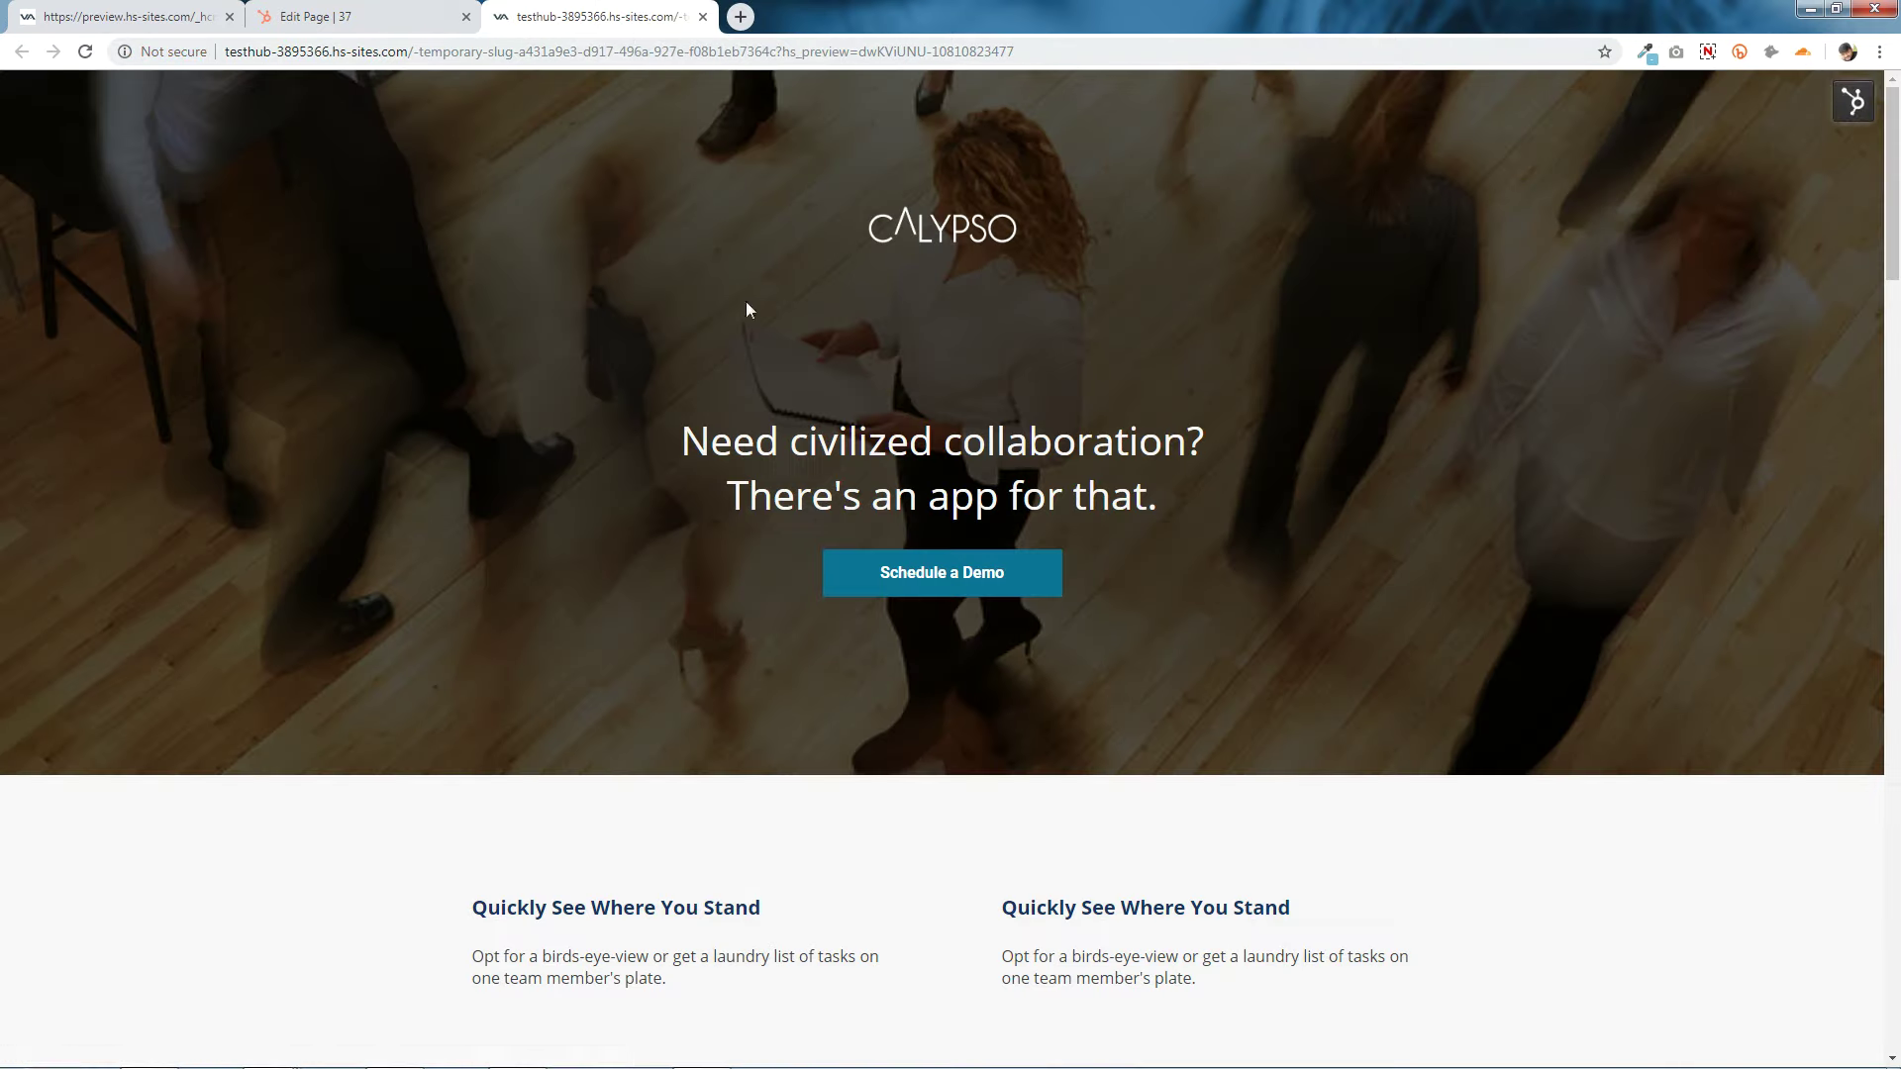
Check the recolored Schedule a Demo popup in the page preview, dismiss it and close the preview page.
{"action": "left_click", "coordinate": [939, 594]}
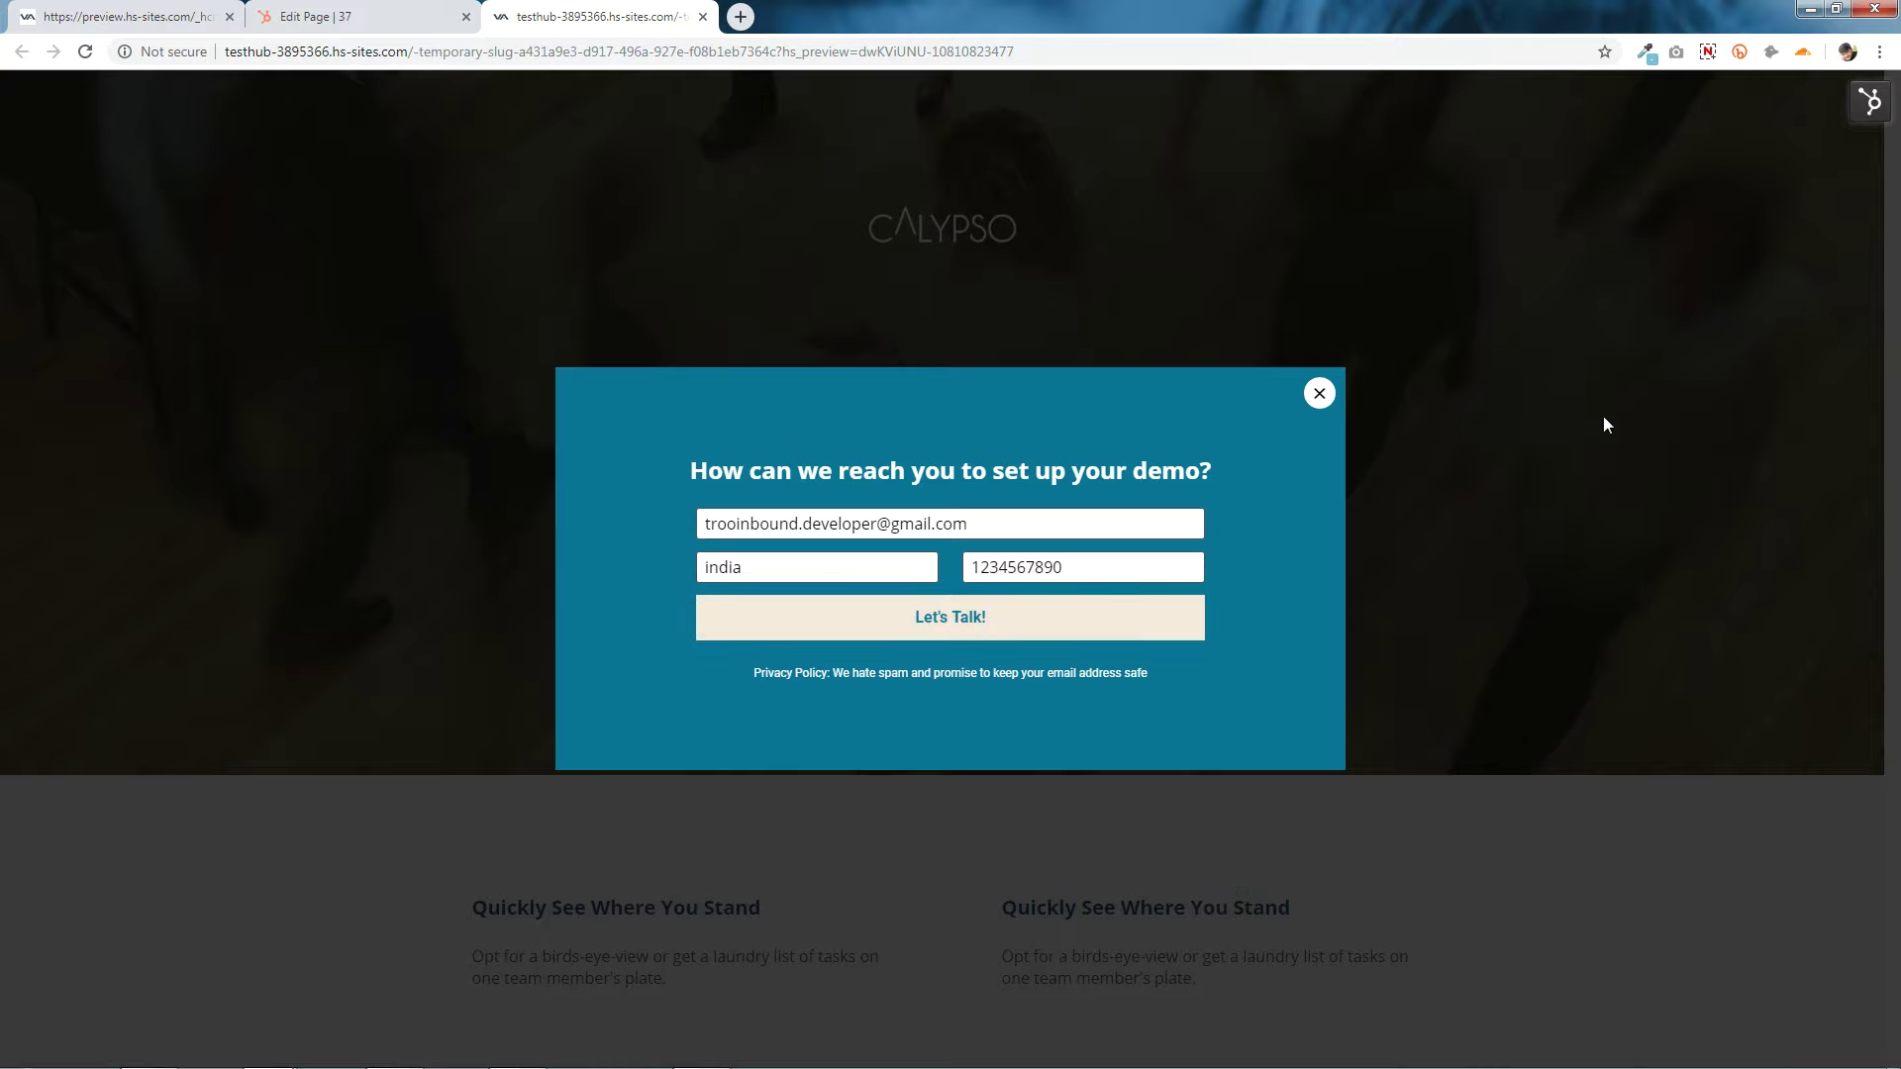
{"action": "left_click", "coordinate": [1319, 394]}
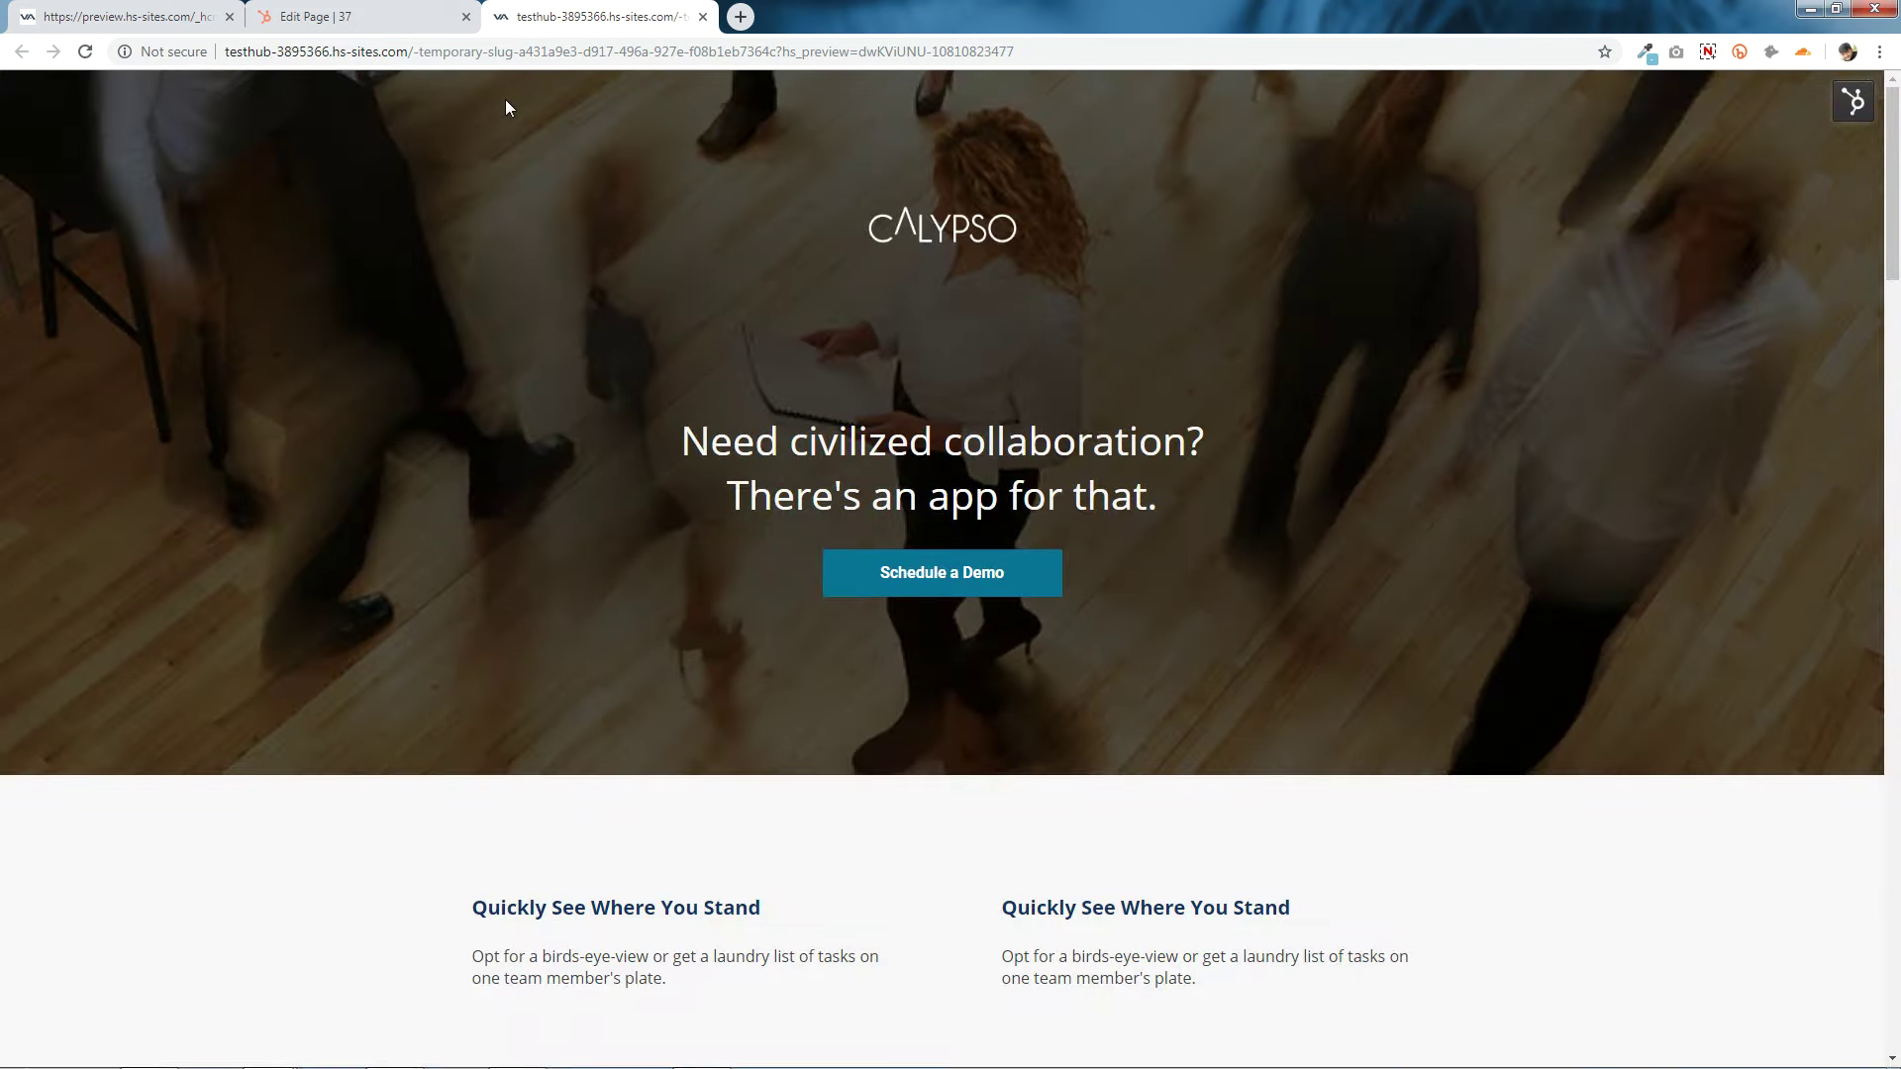
{"action": "middle_click", "coordinate": [584, 12]}
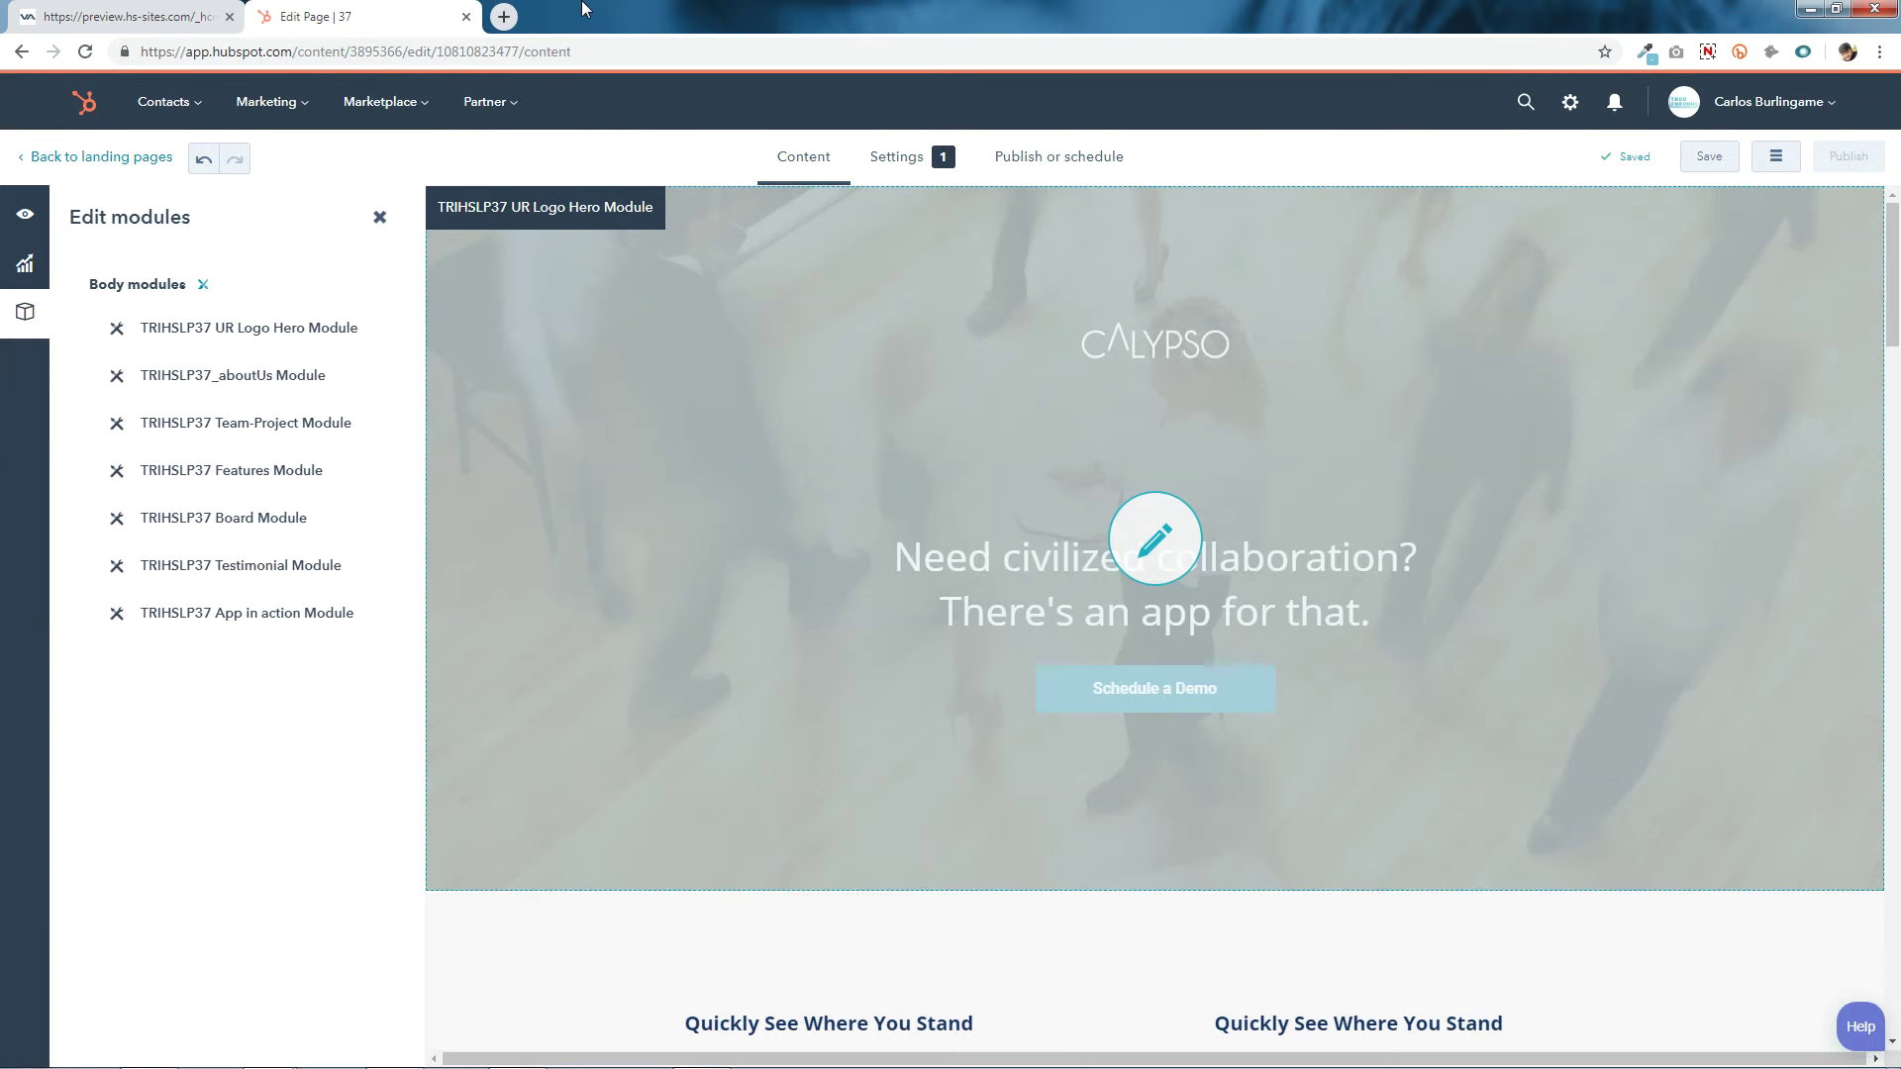
Open the TRIHSLP37_aboutUs Module, hide its section, show it again, and save back to the module list.
{"action": "scroll", "coordinate": [1149, 574], "scroll_direction": "down", "scroll_amount": 4}
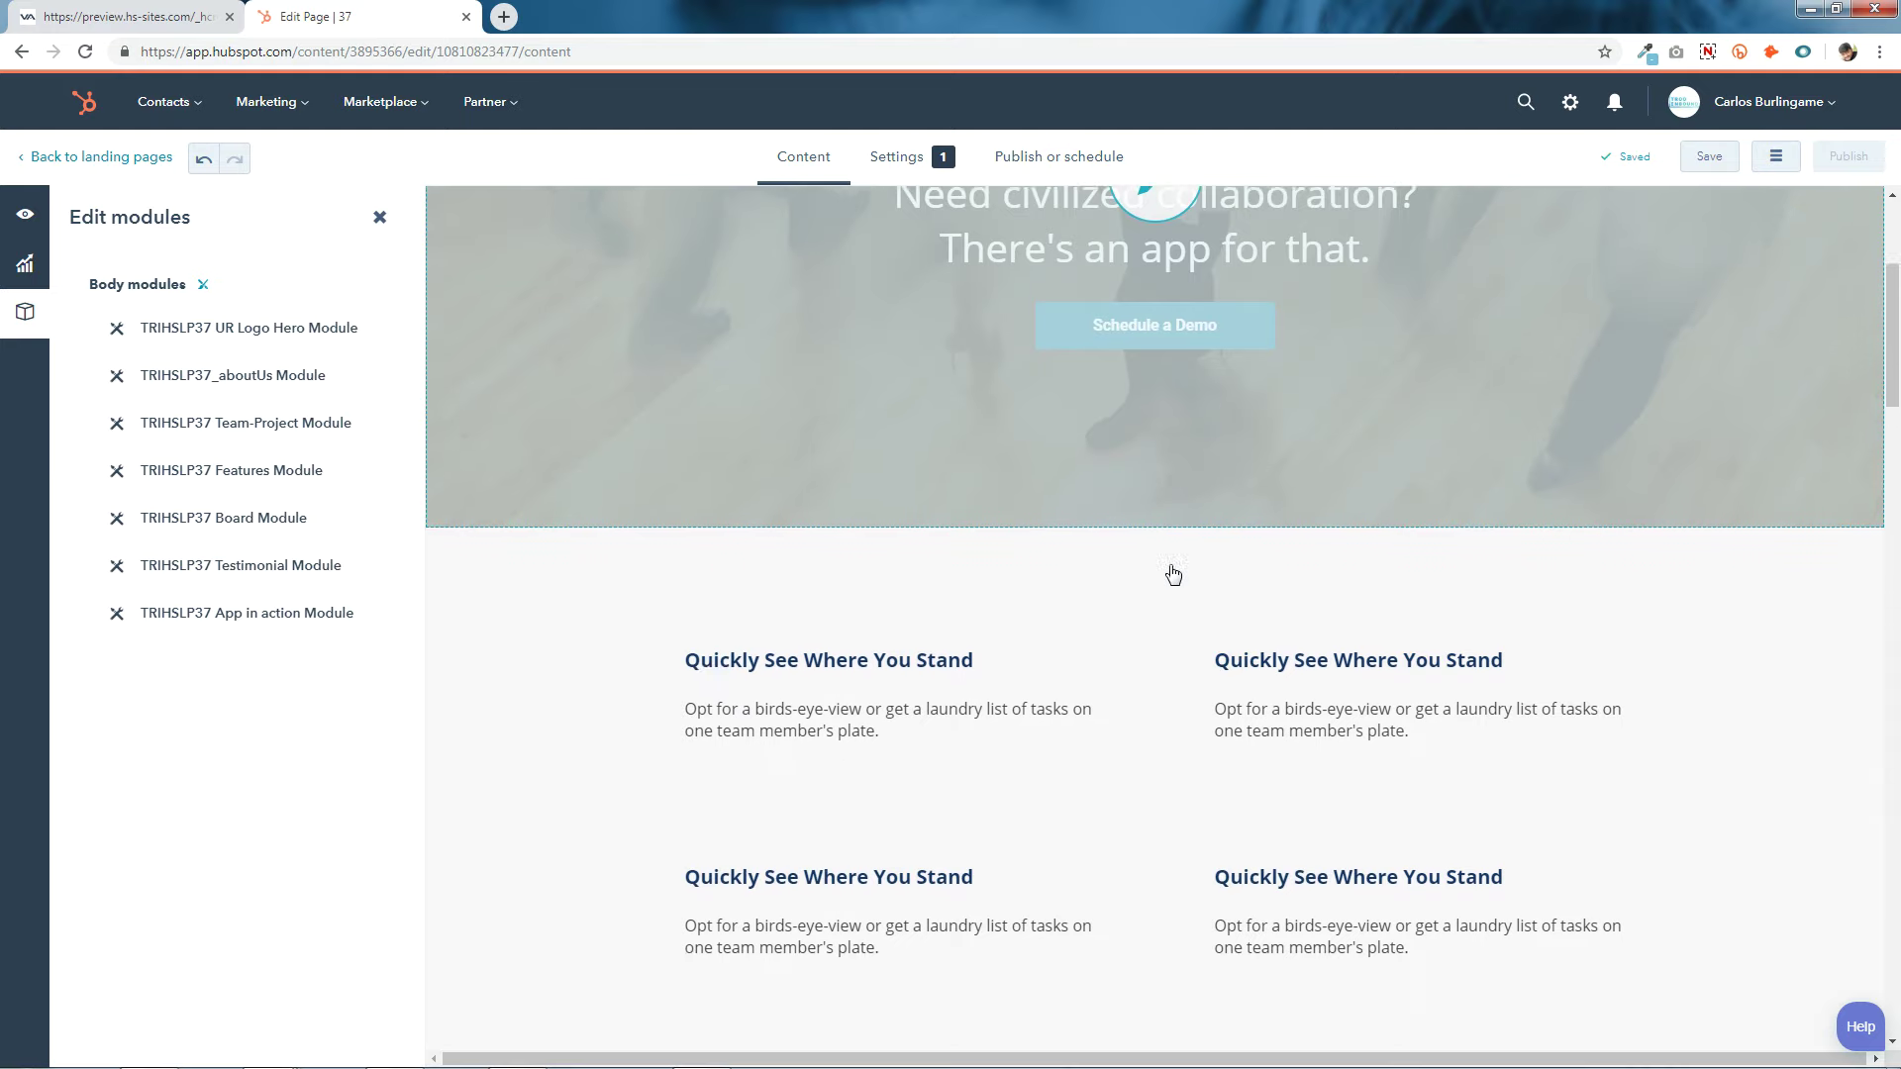
{"action": "scroll", "coordinate": [1173, 574], "scroll_direction": "down", "scroll_amount": 2}
{"action": "left_click", "coordinate": [1146, 574]}
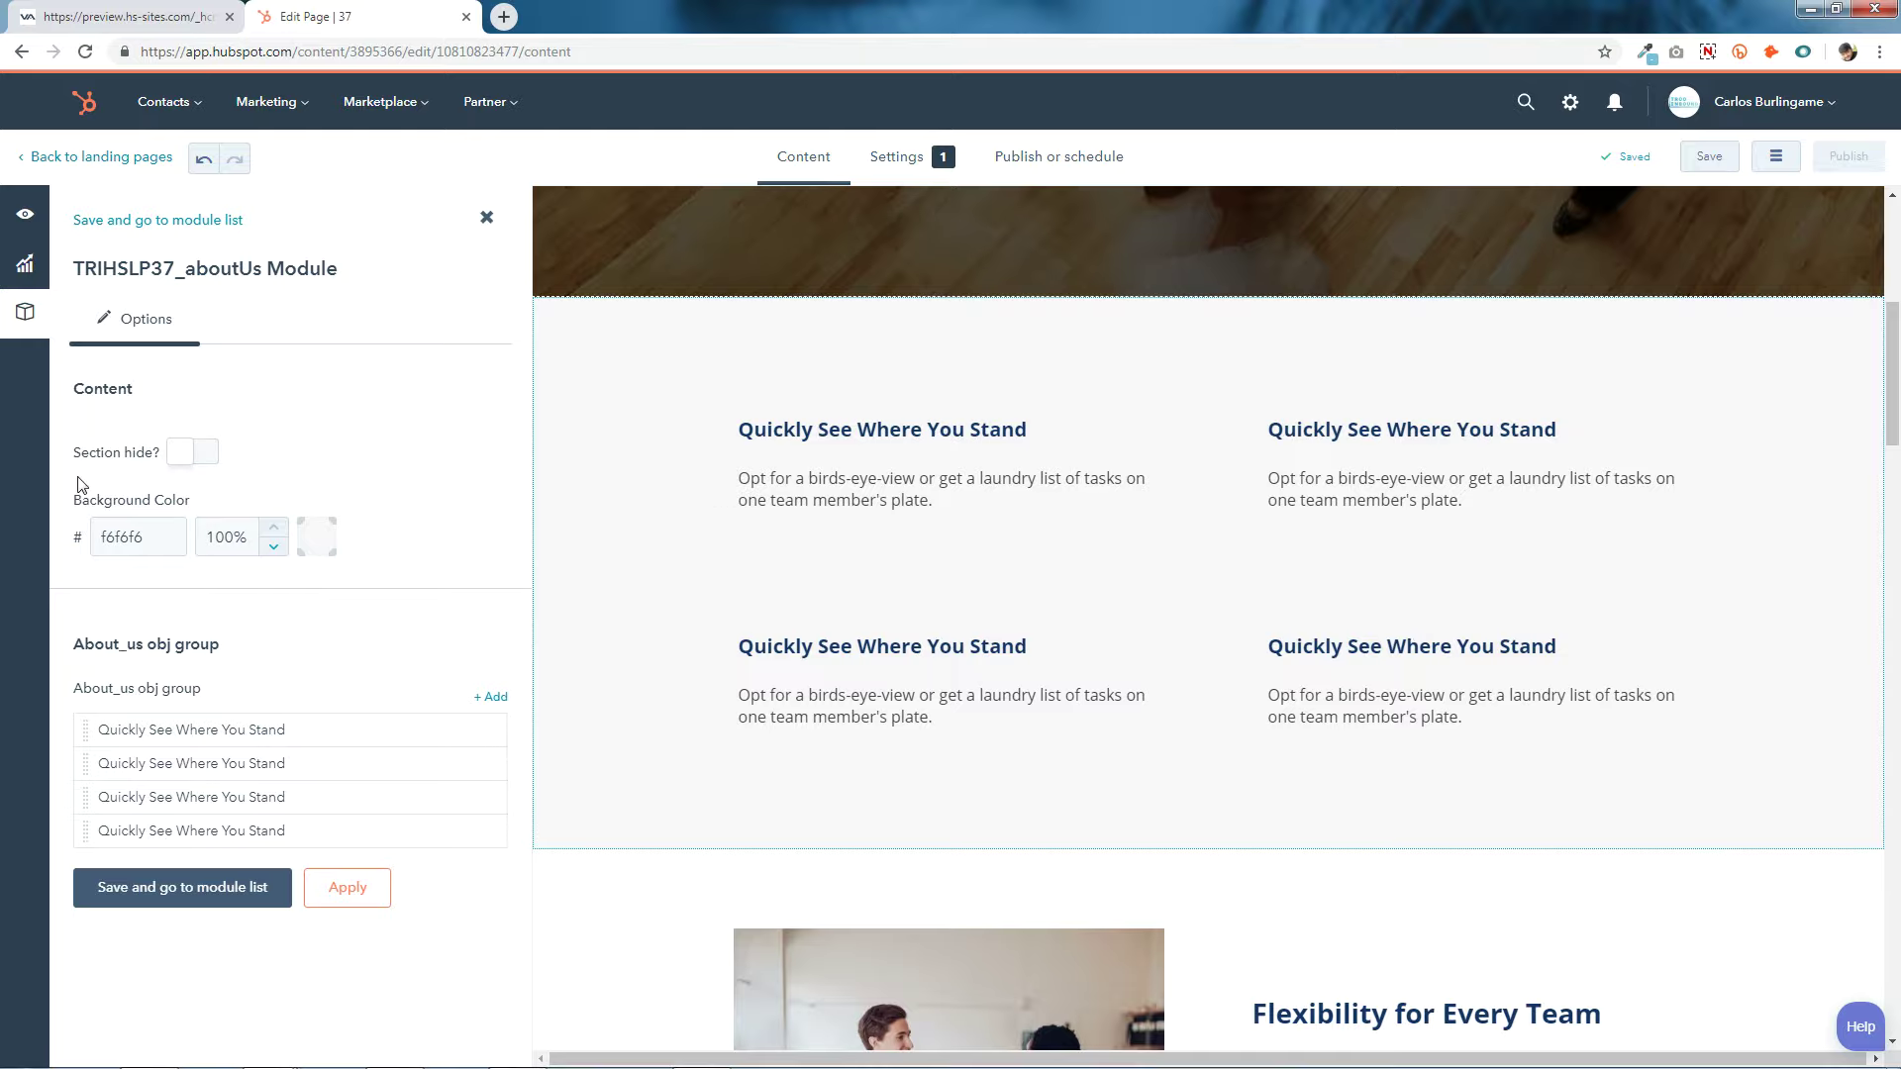
{"action": "left_click", "coordinate": [205, 453]}
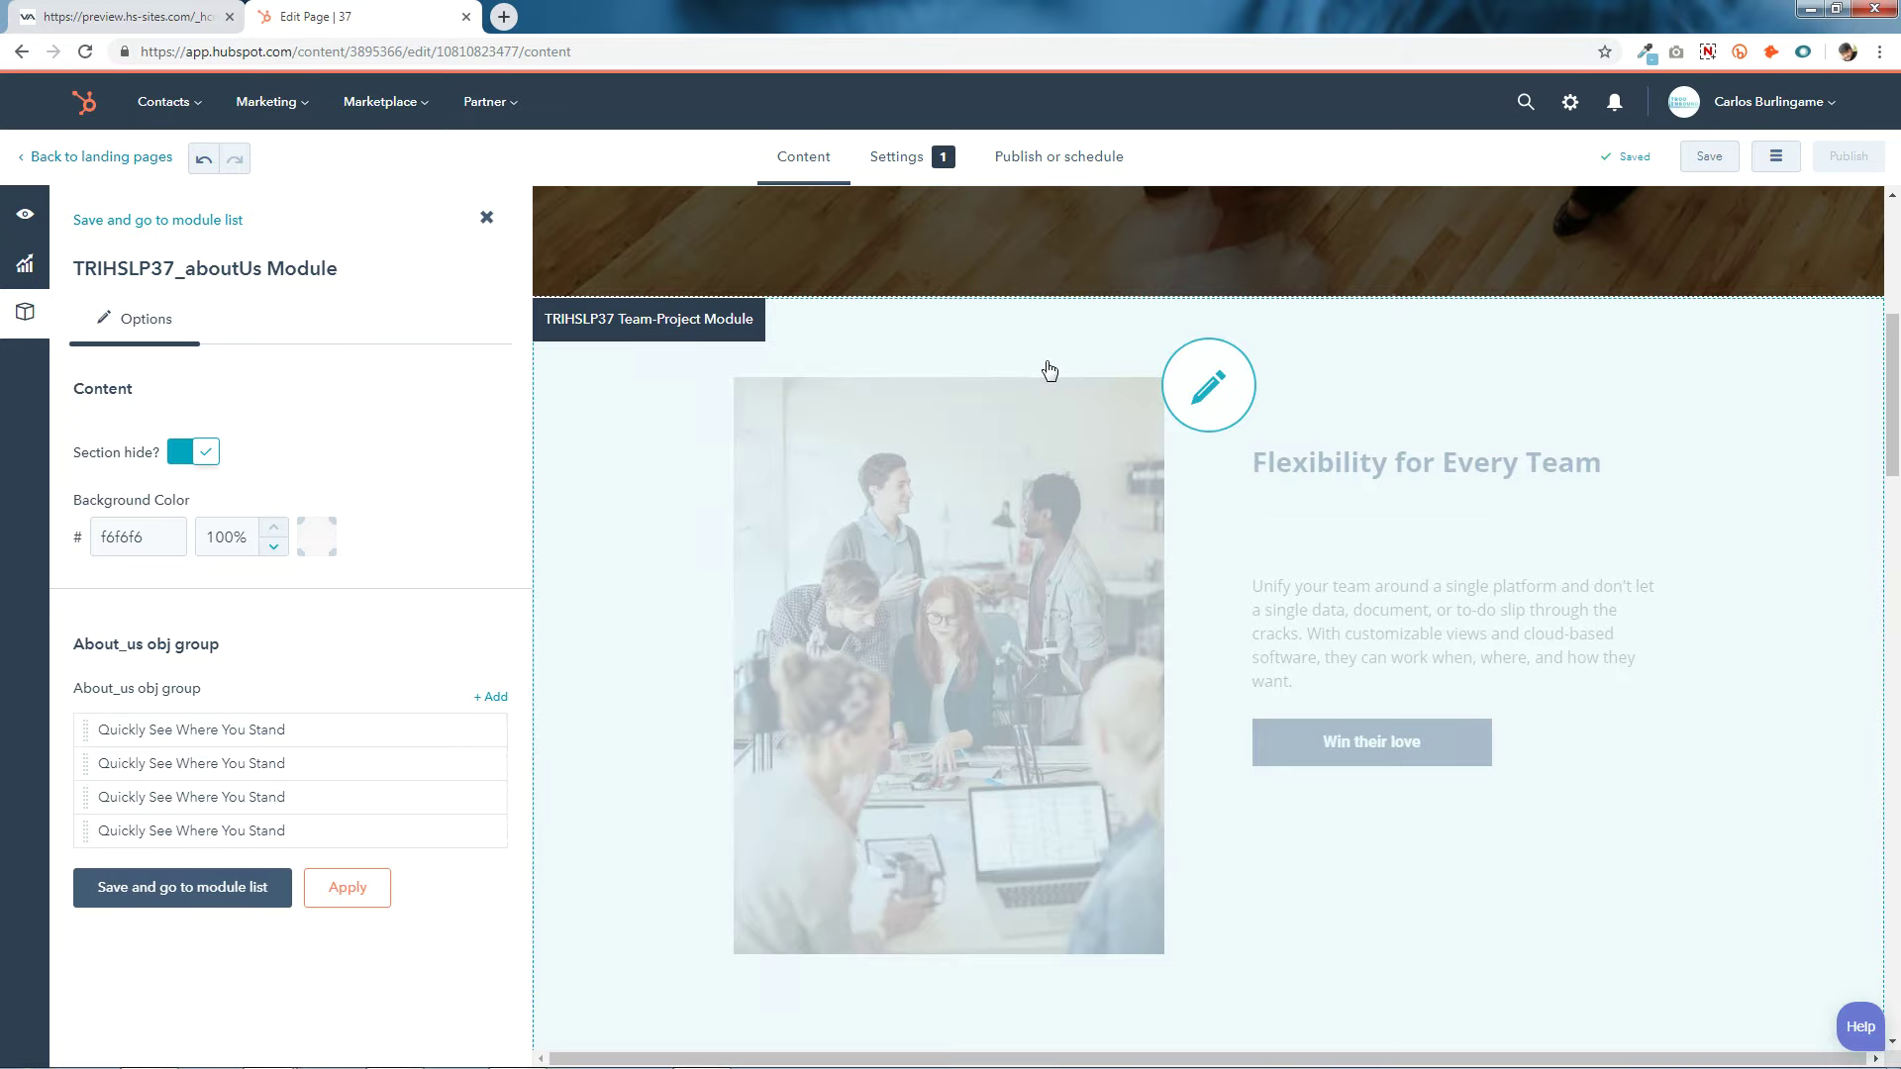
{"action": "left_click", "coordinate": [179, 453]}
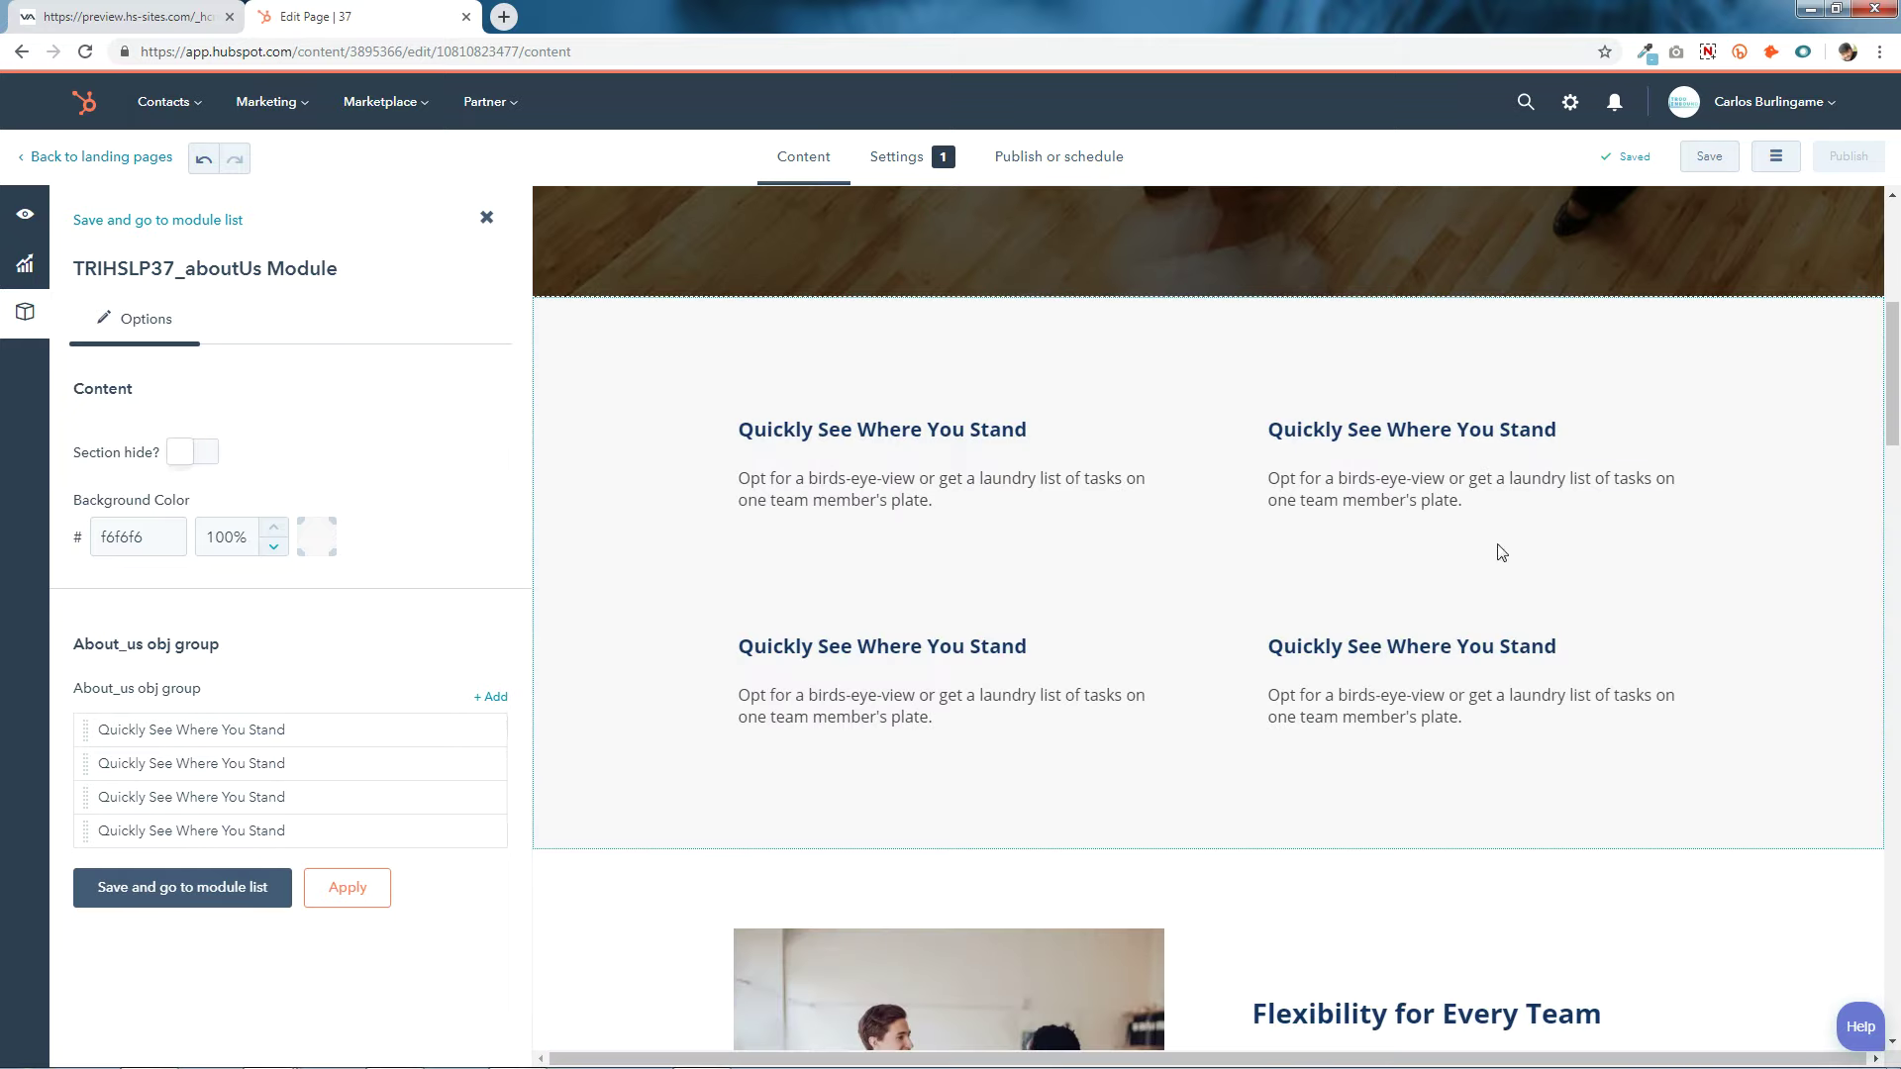
{"action": "left_click", "coordinate": [243, 889]}
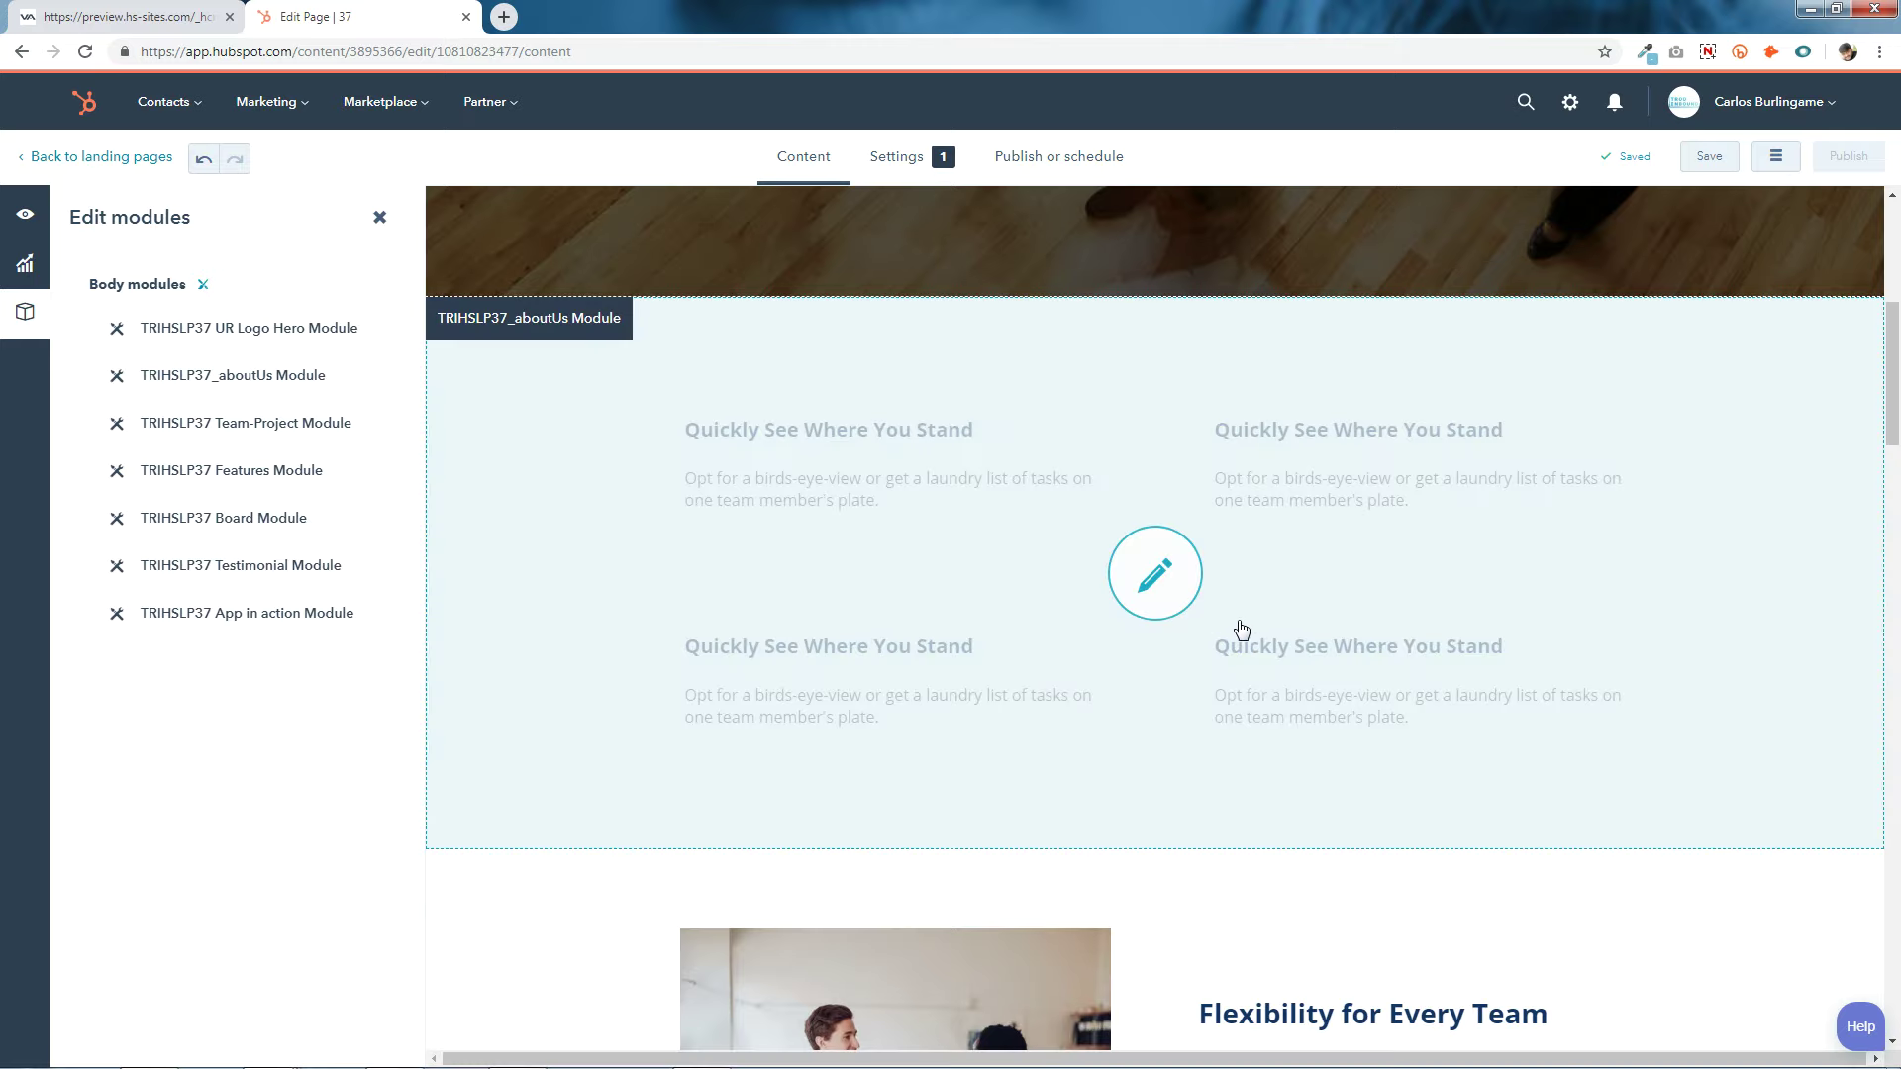
Reopen the TRIHSLP37_aboutUs Module and look at the color choices for its Background Color.
{"action": "left_click", "coordinate": [1150, 578]}
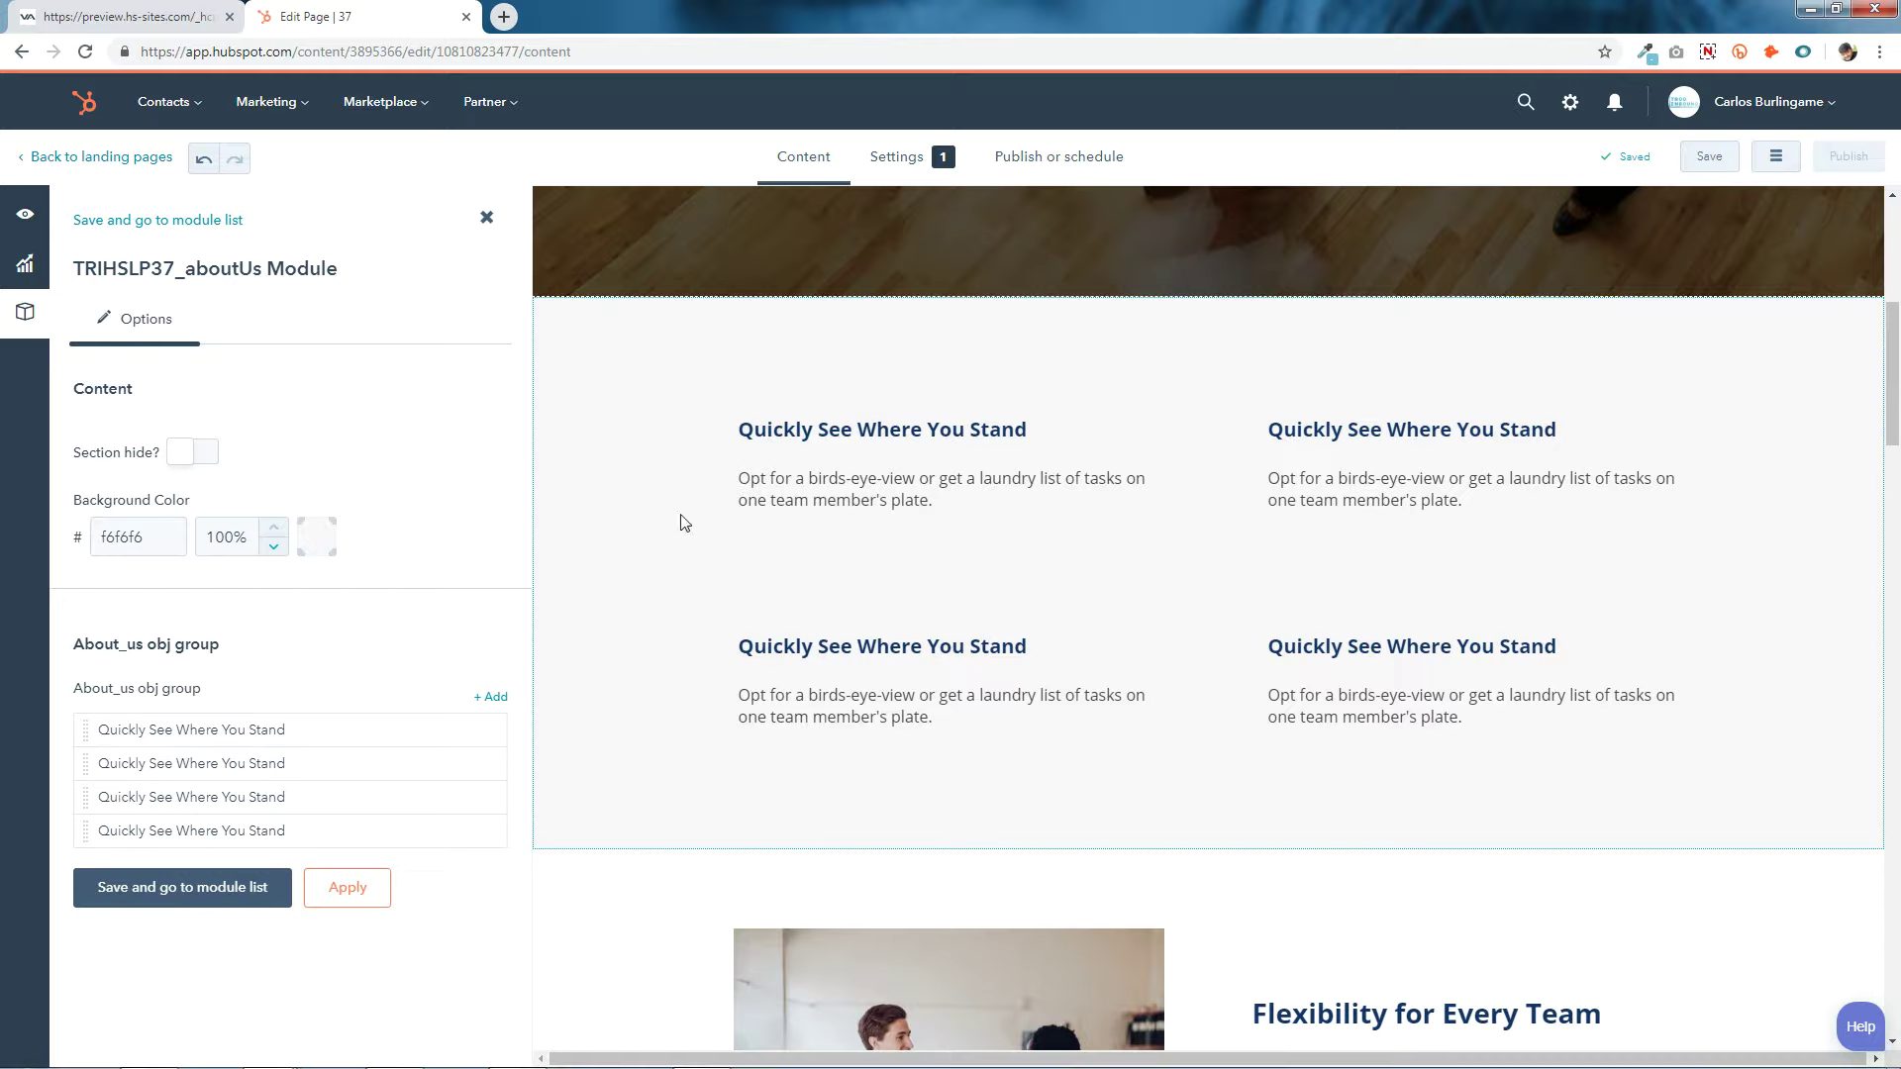
{"action": "left_click", "coordinate": [312, 543]}
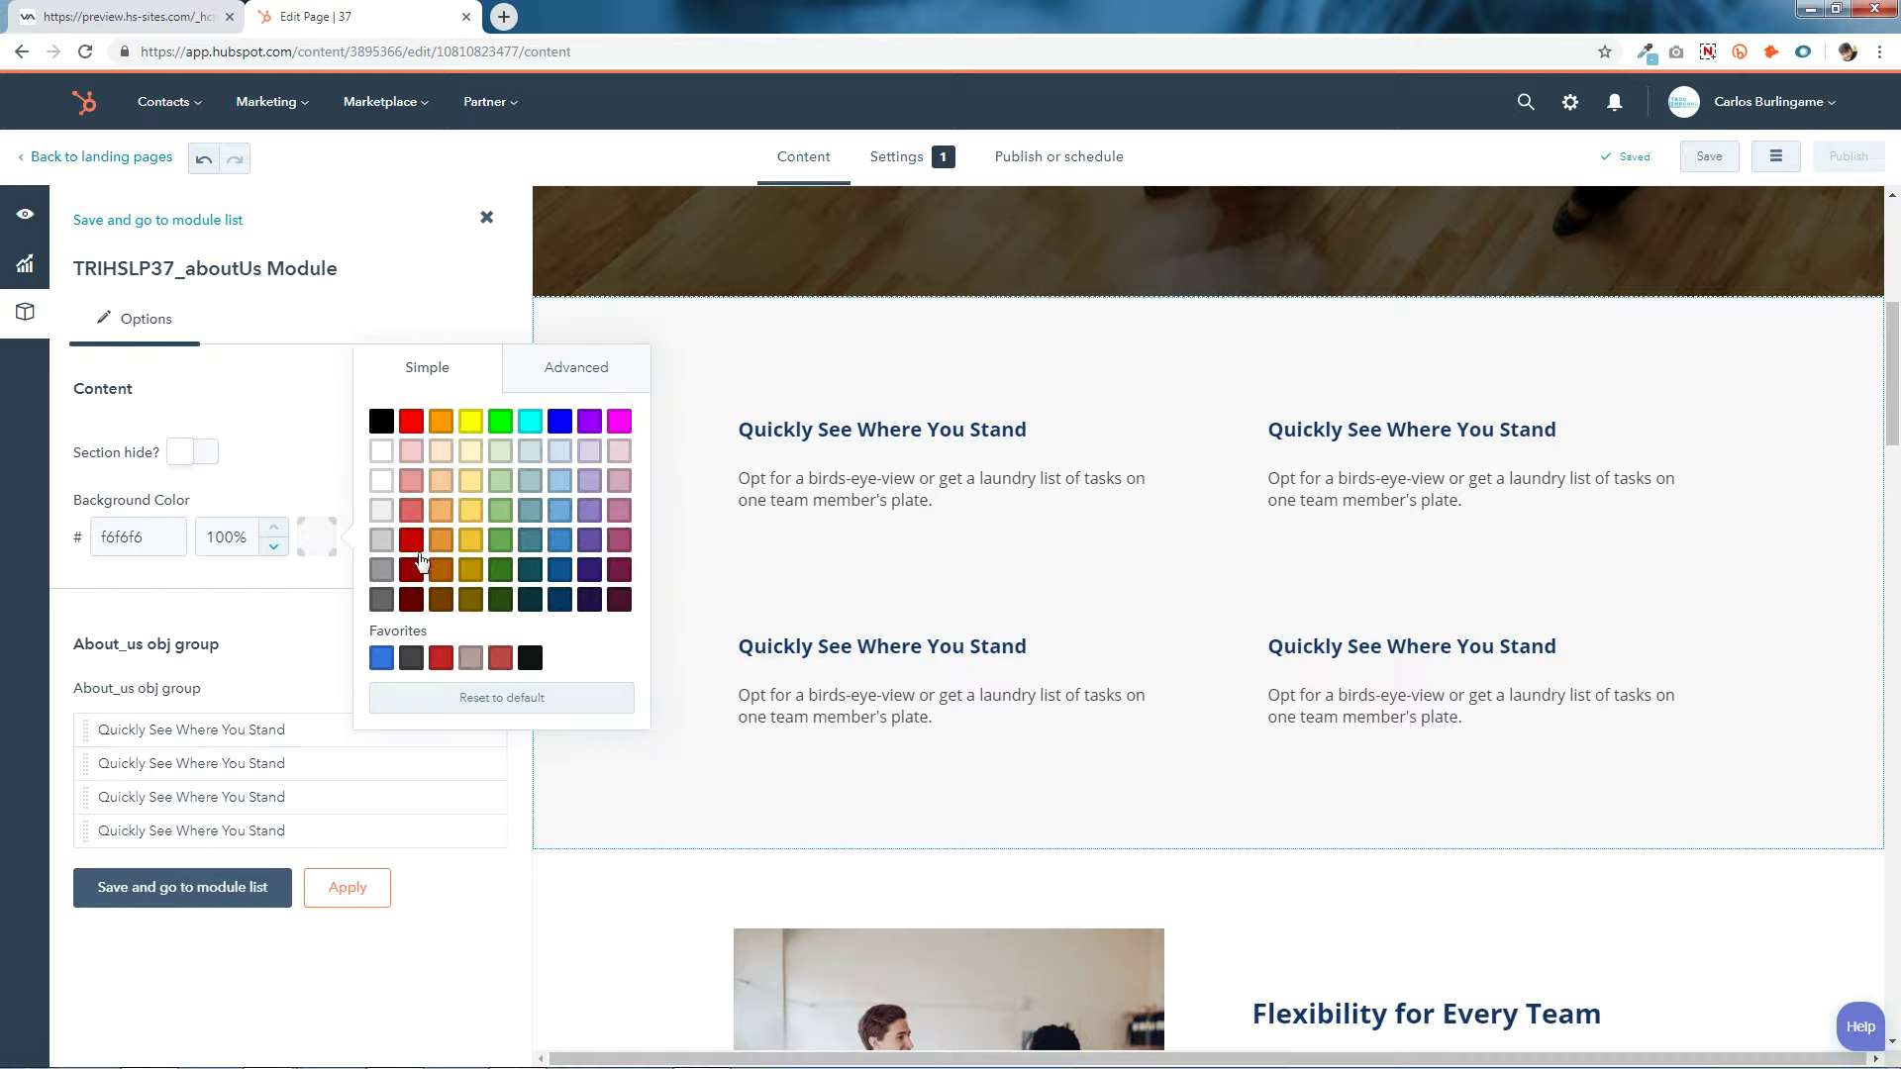
{"action": "left_click", "coordinate": [327, 542]}
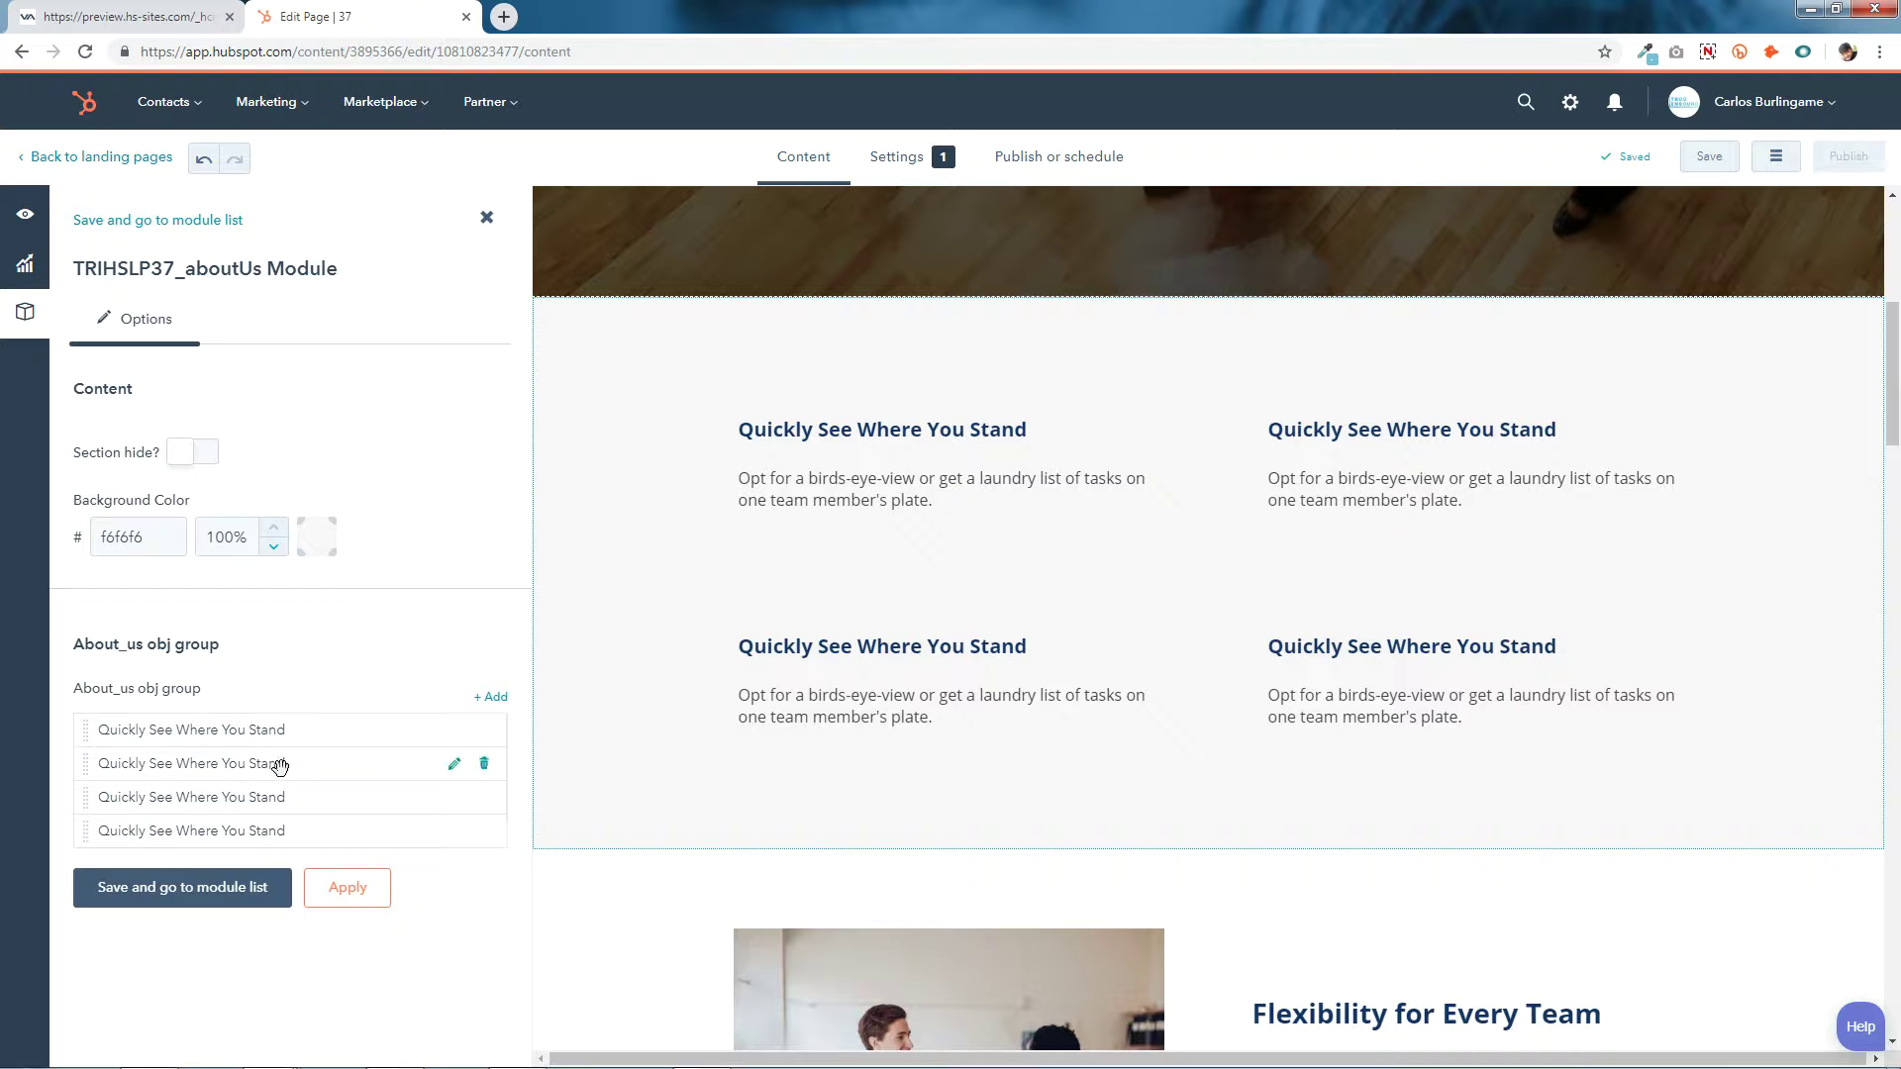
Add two more entries to the About_us obj group, apply them and save back to the module list.
{"action": "left_click", "coordinate": [491, 697]}
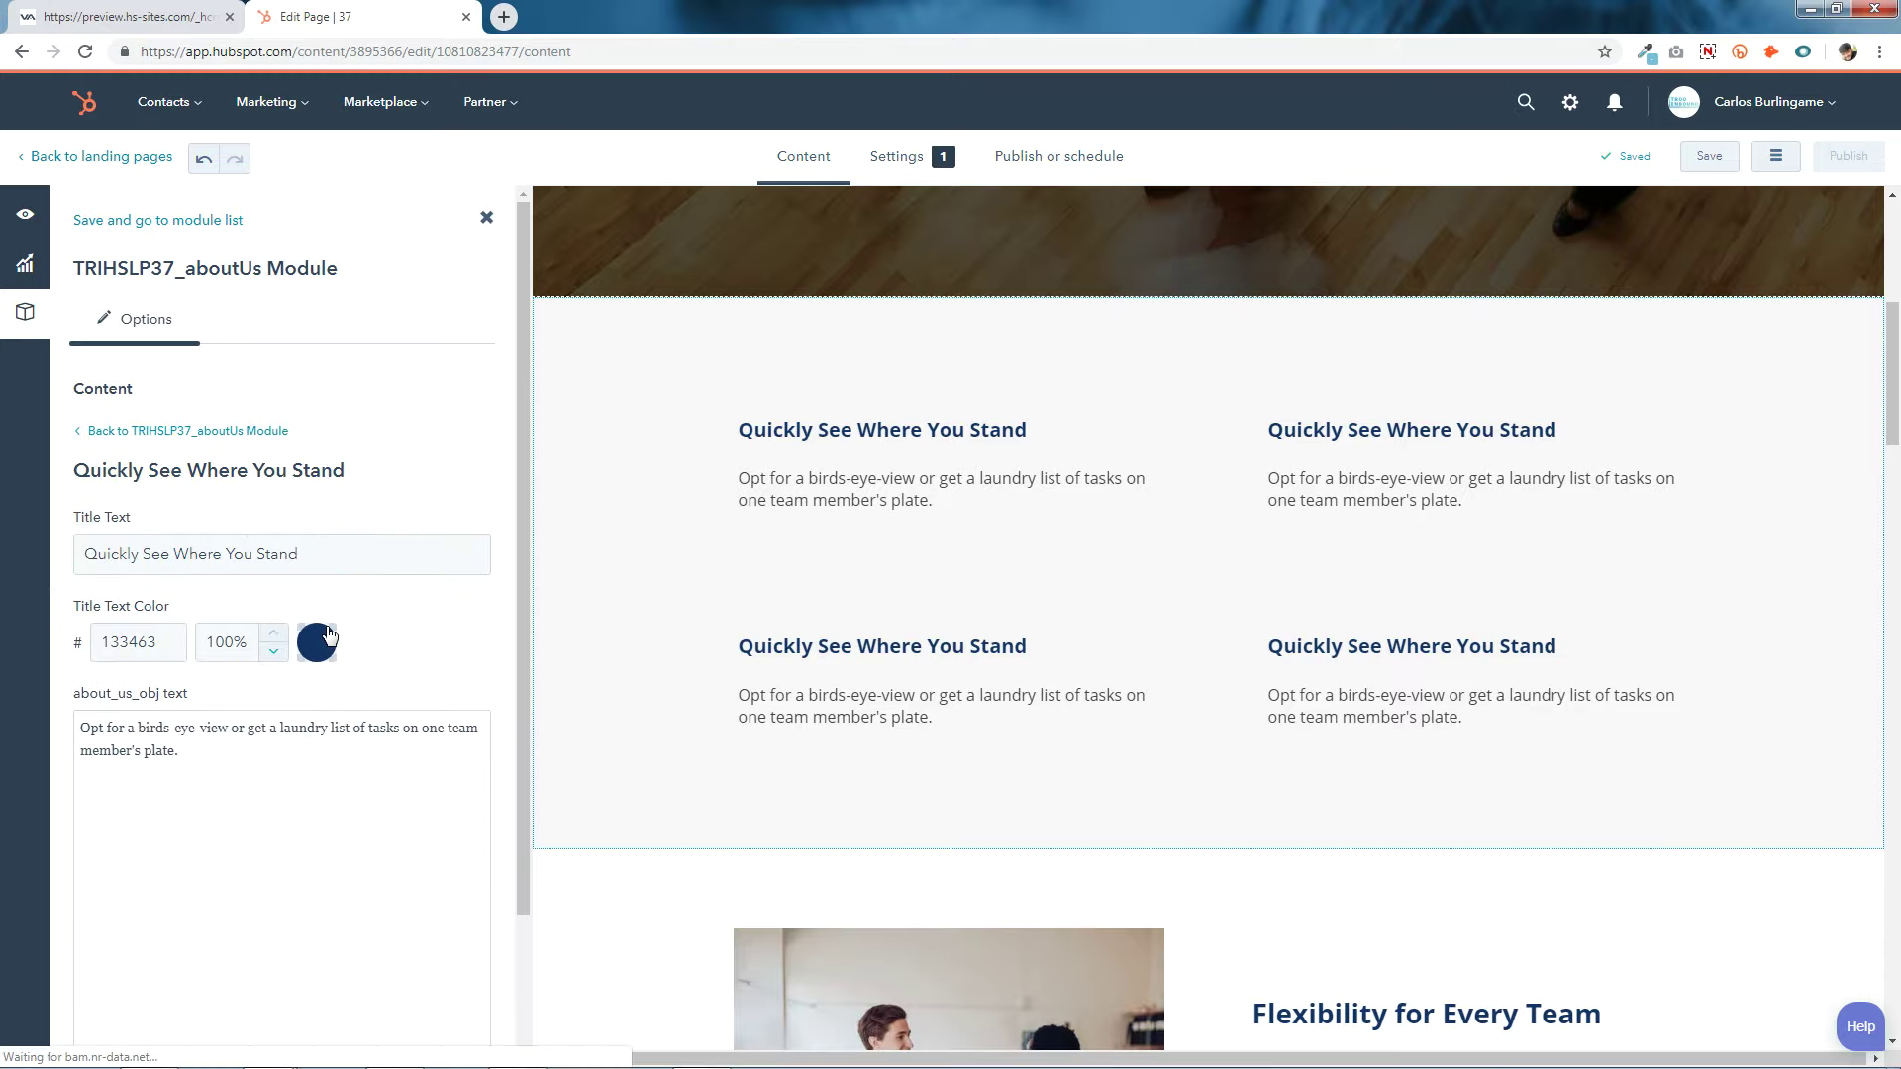
{"action": "left_click", "coordinate": [144, 429]}
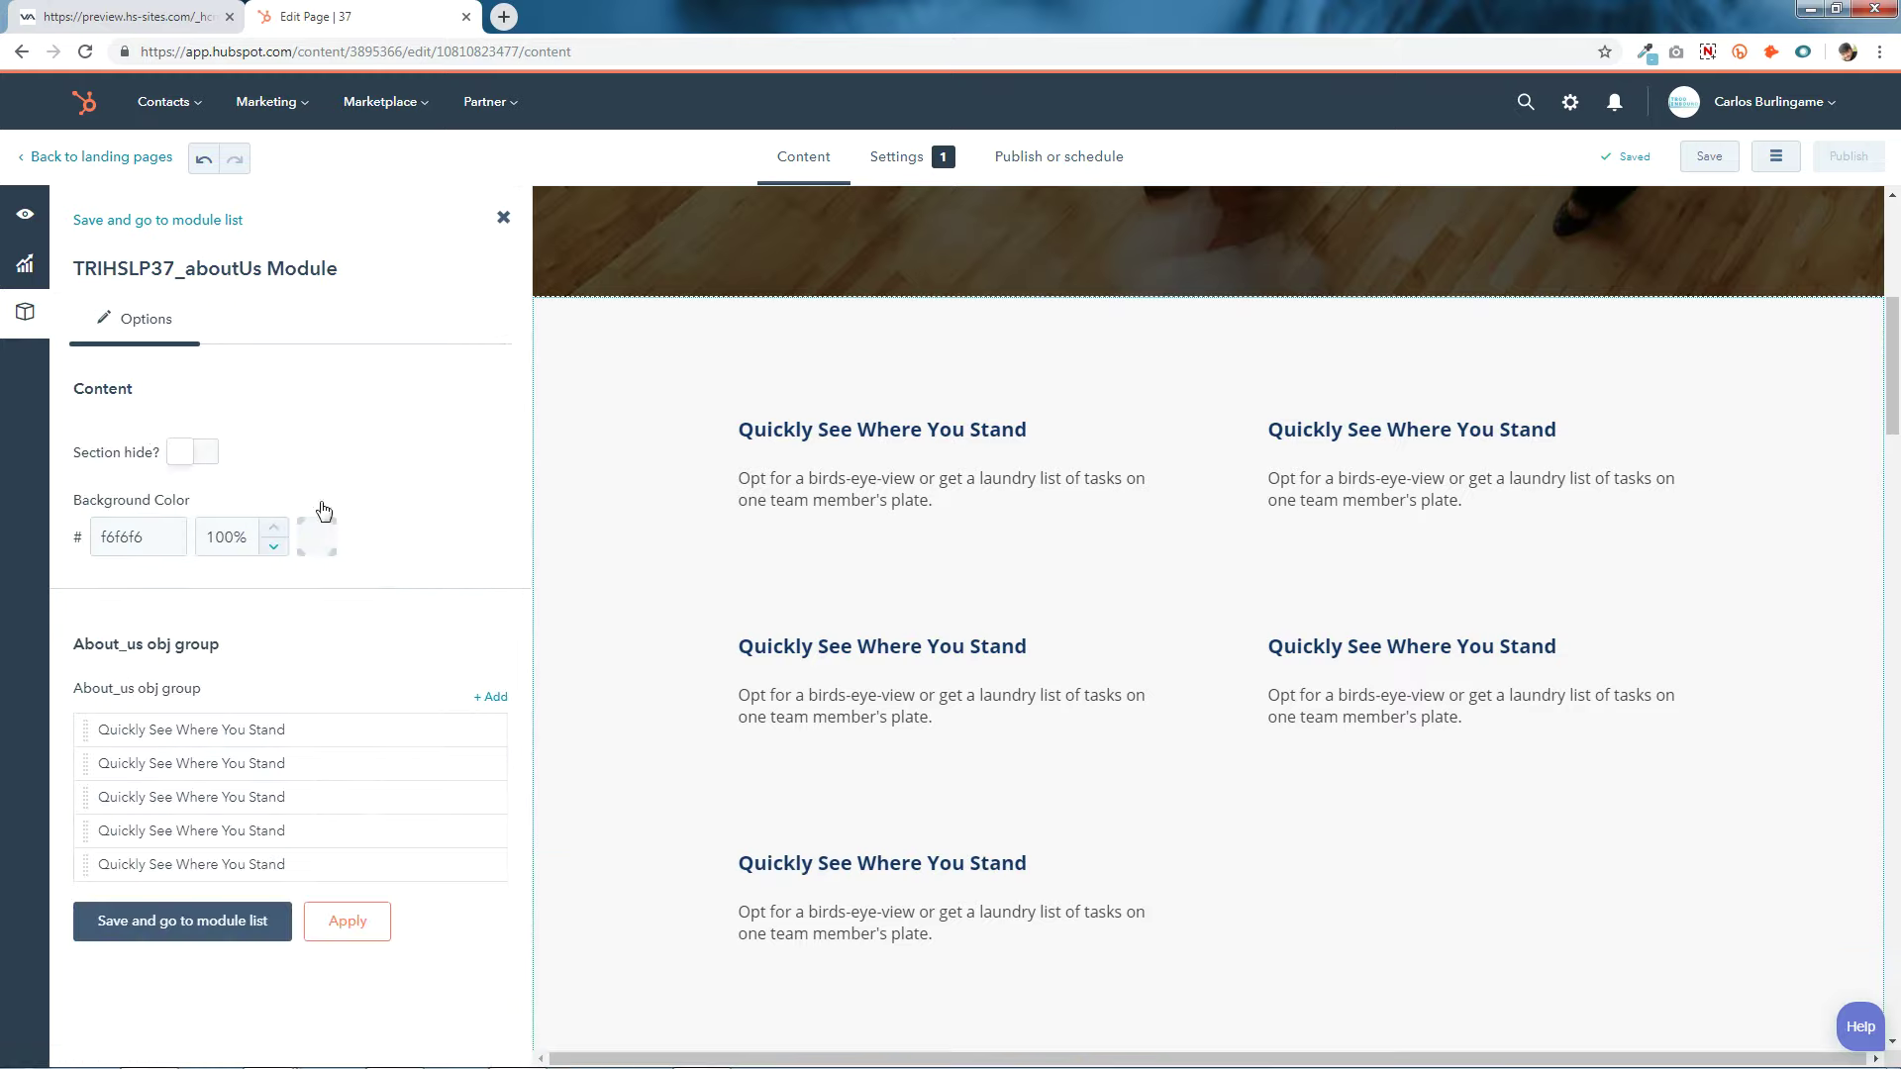
{"action": "left_click", "coordinate": [495, 697]}
{"action": "left_click", "coordinate": [188, 429]}
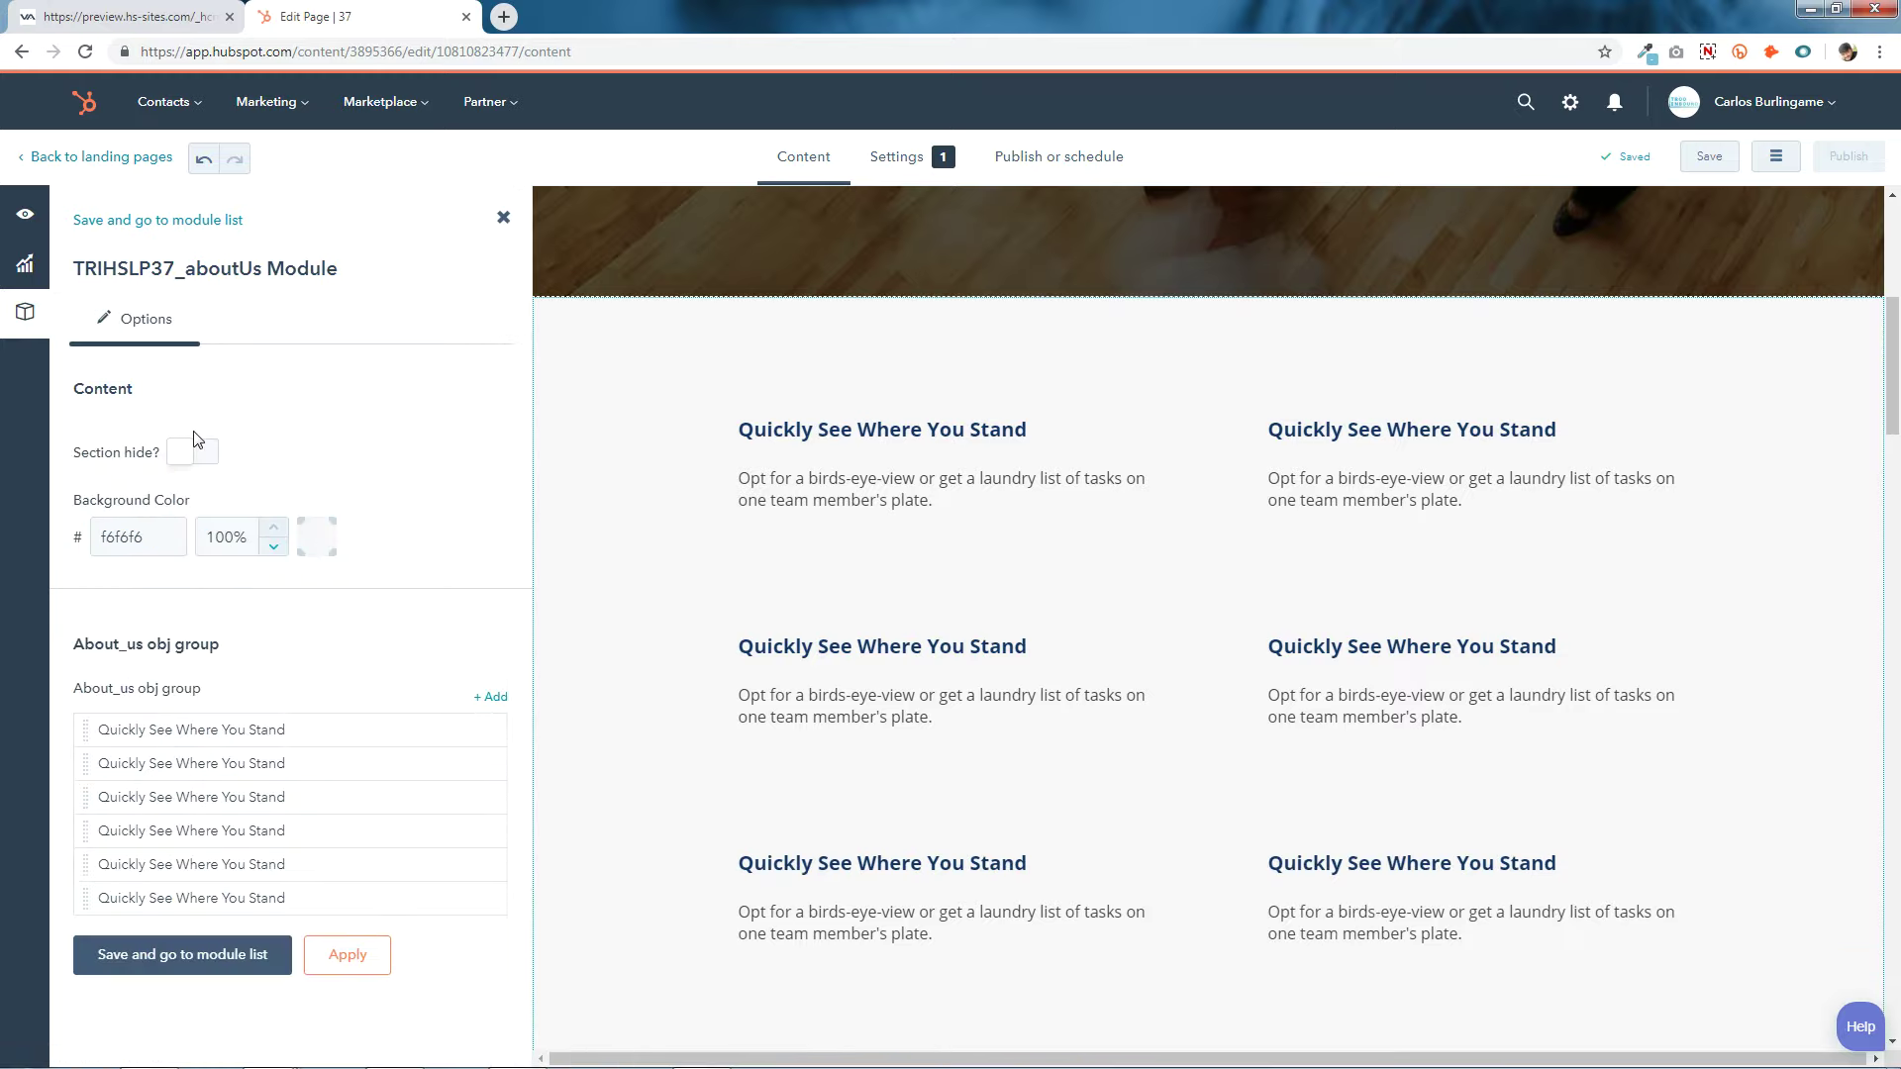
{"action": "left_click", "coordinate": [363, 955]}
{"action": "left_click", "coordinate": [263, 957]}
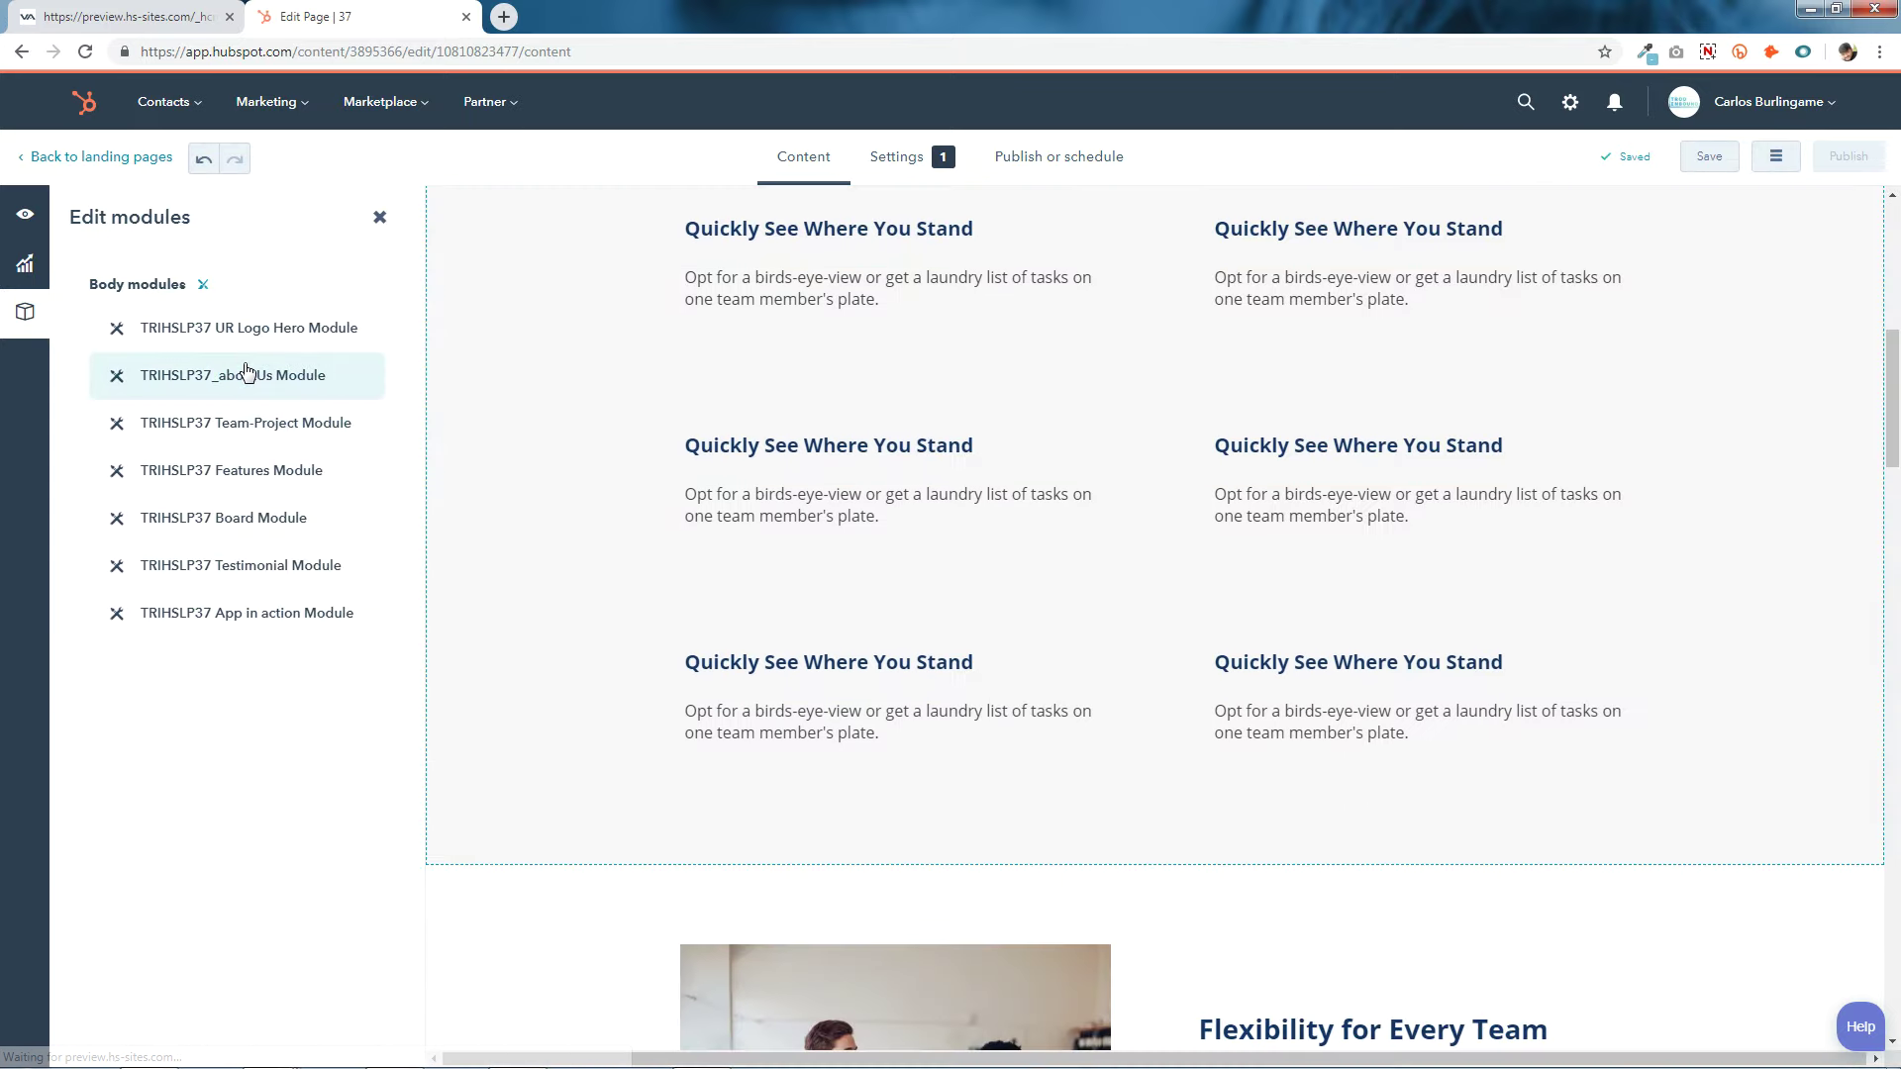
Delete the last two entries of the aboutUs module's About_us obj group and save back to the module list.
{"action": "left_click", "coordinate": [247, 374]}
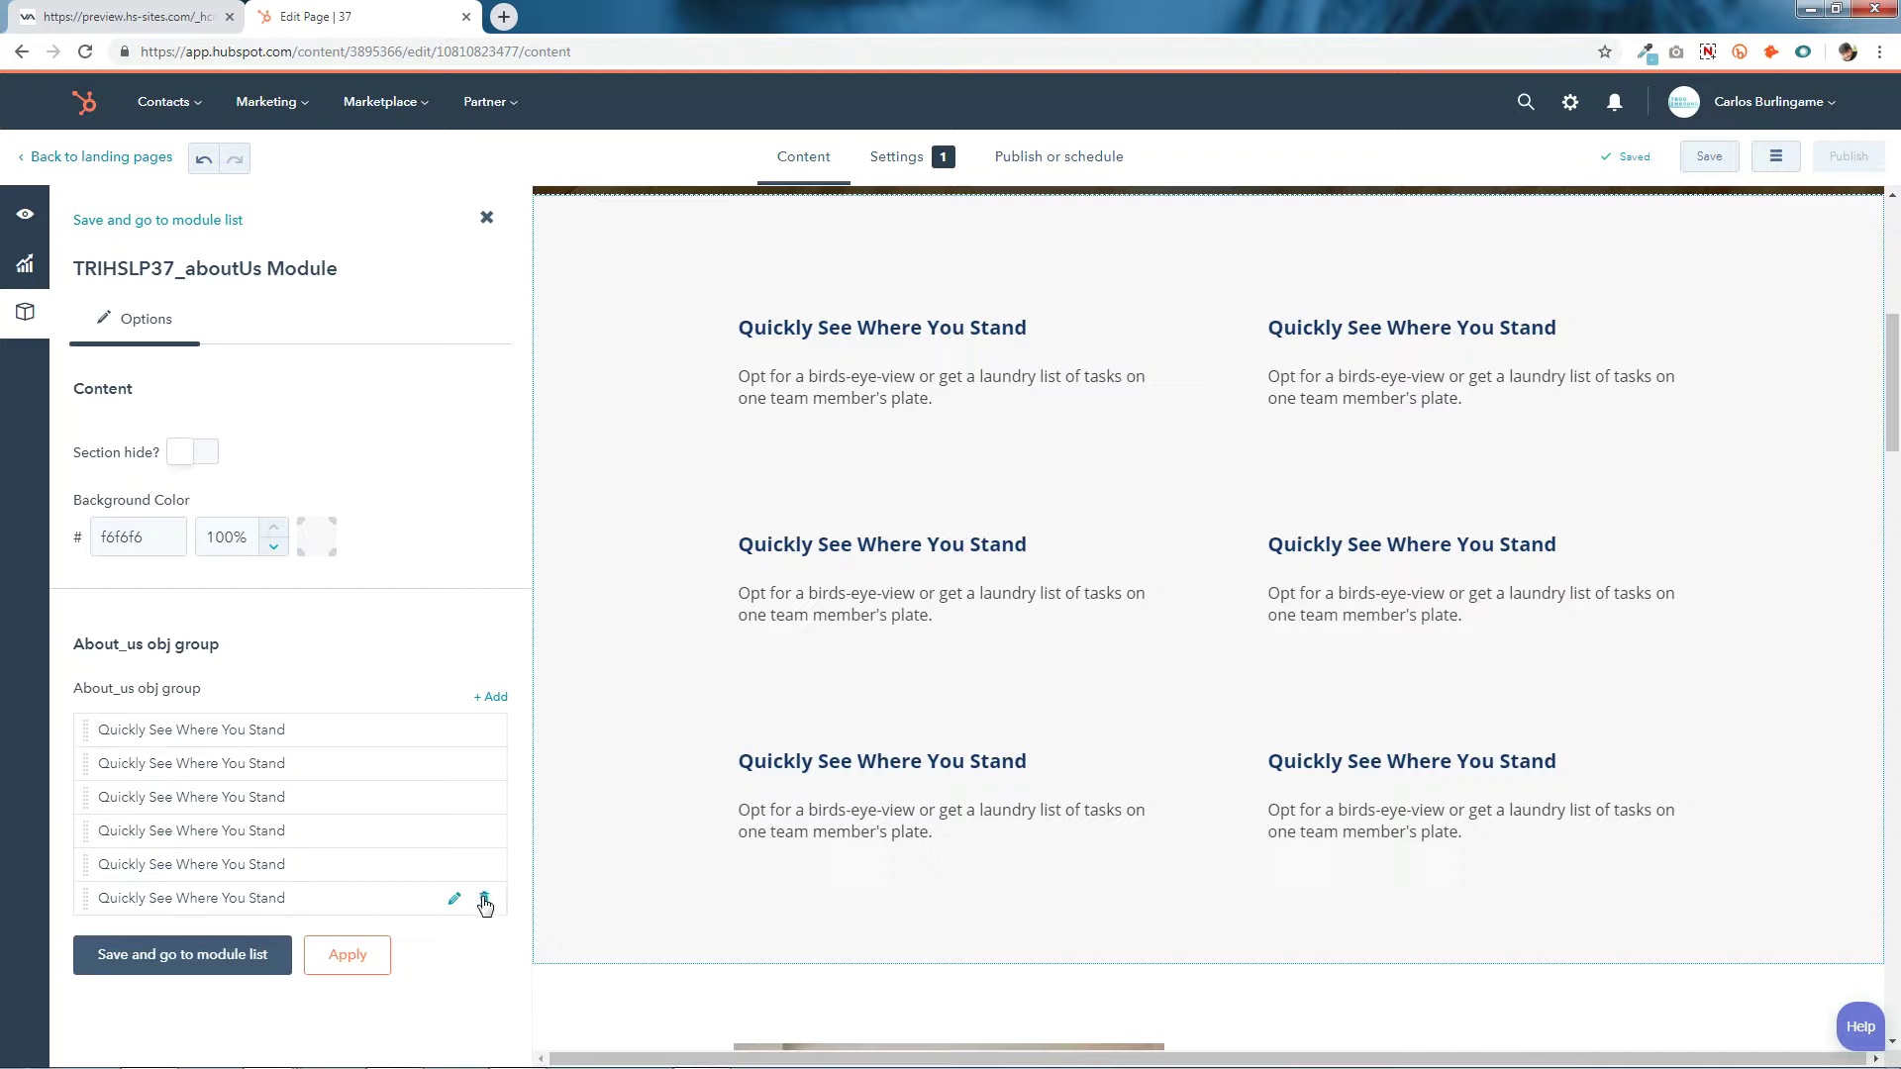
{"action": "left_click", "coordinate": [484, 900]}
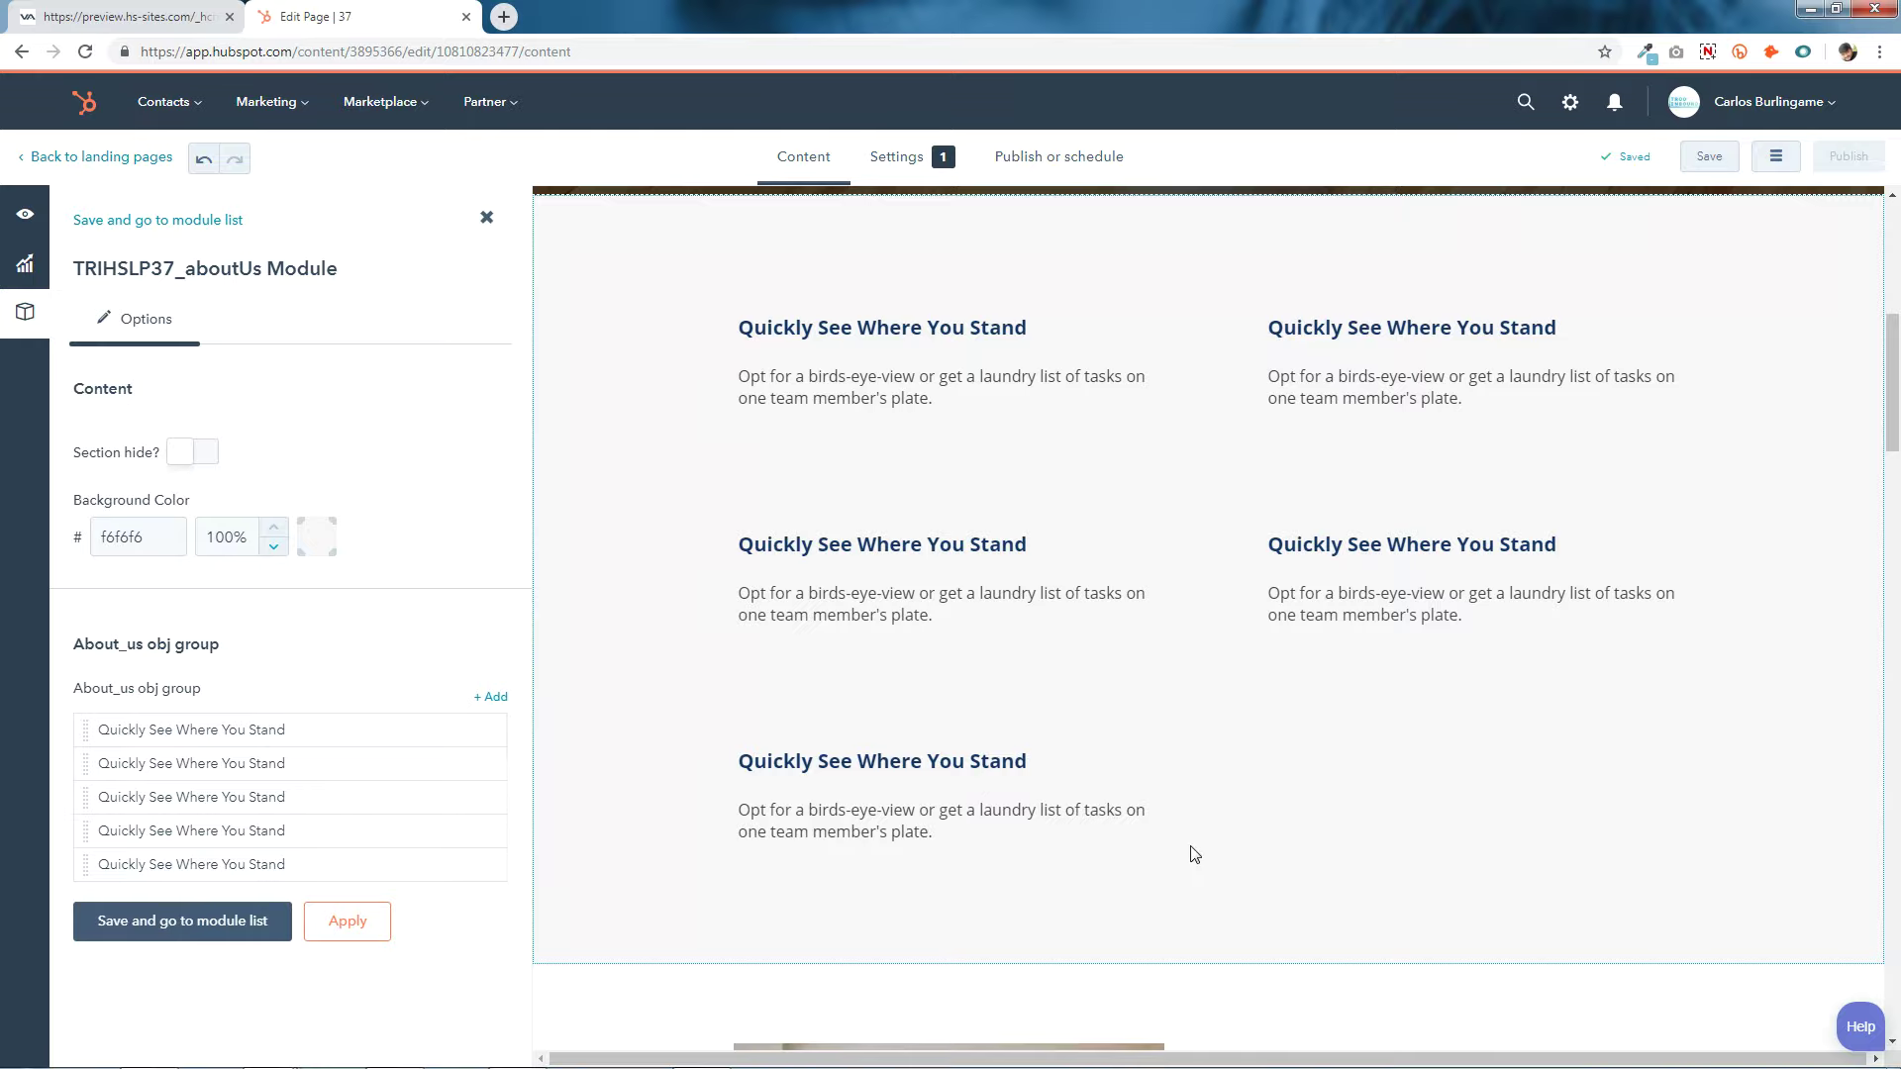
{"action": "left_click", "coordinate": [486, 872]}
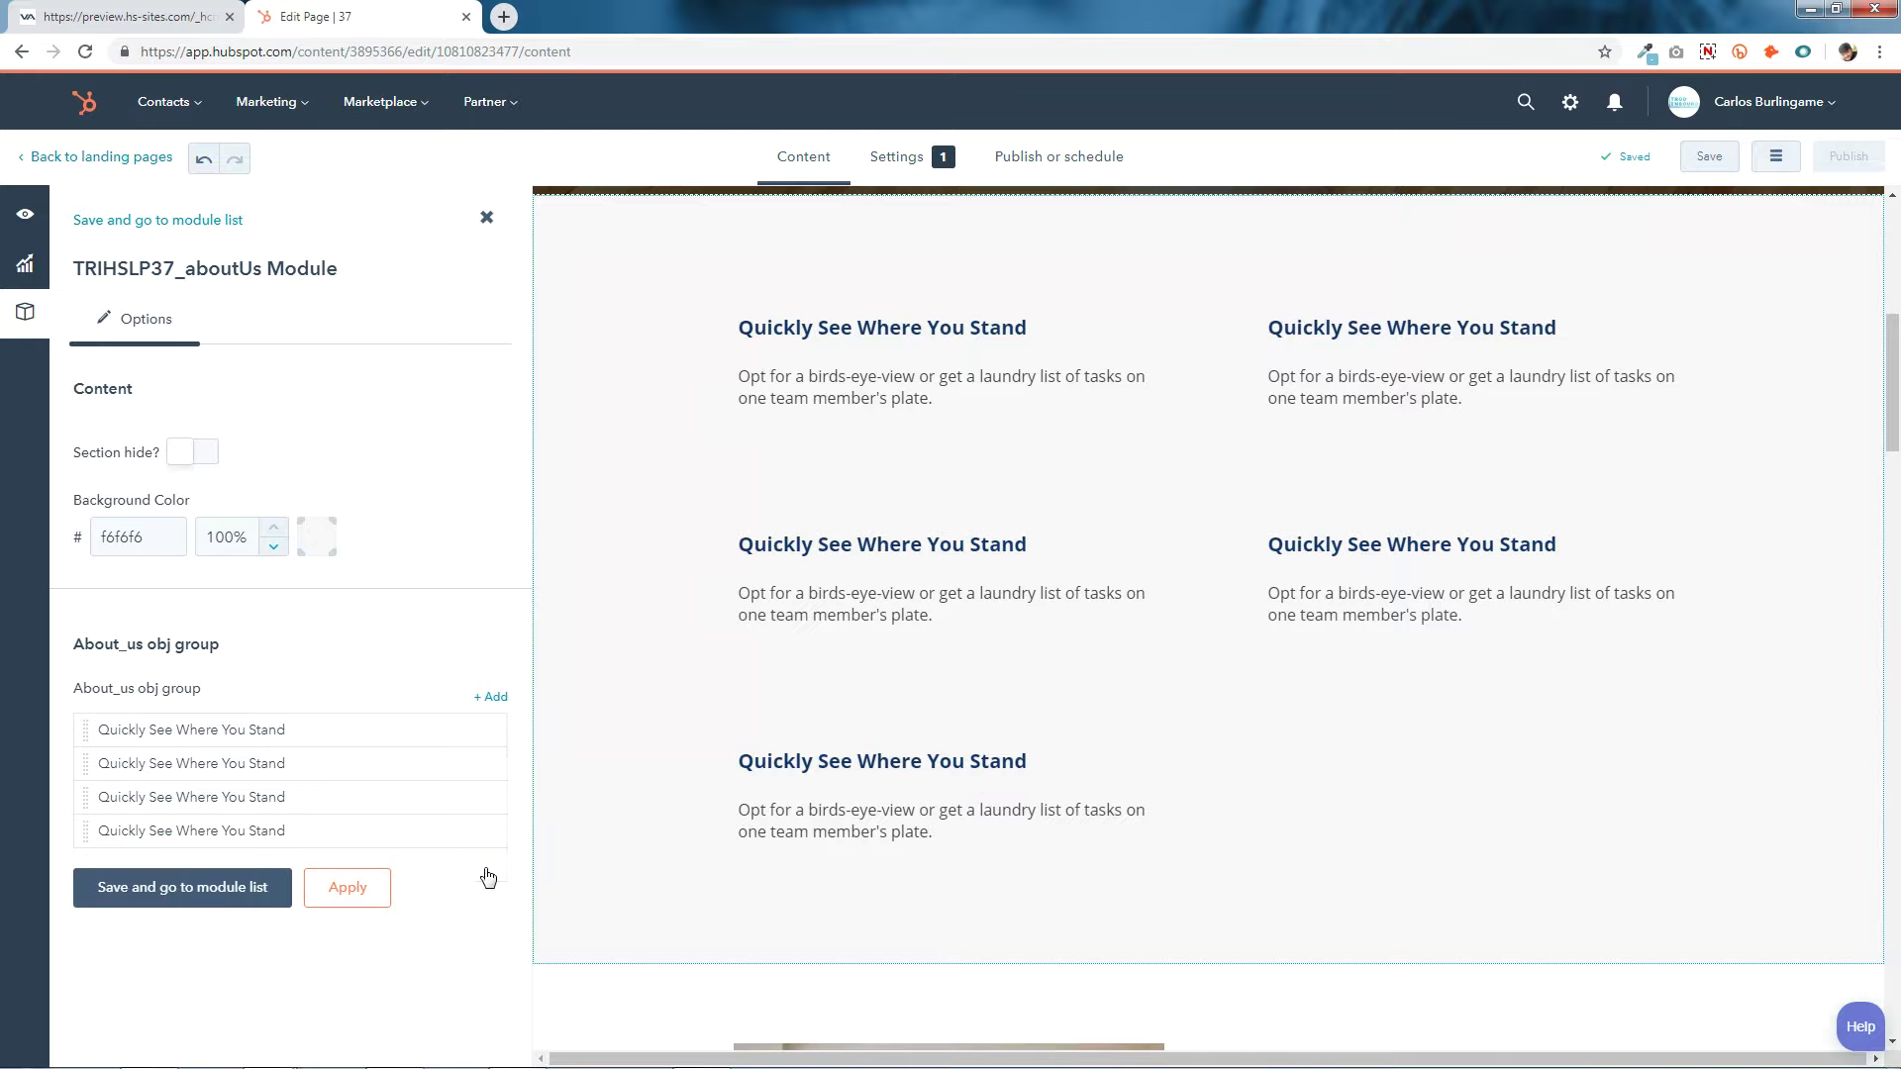
{"action": "left_click", "coordinate": [228, 888]}
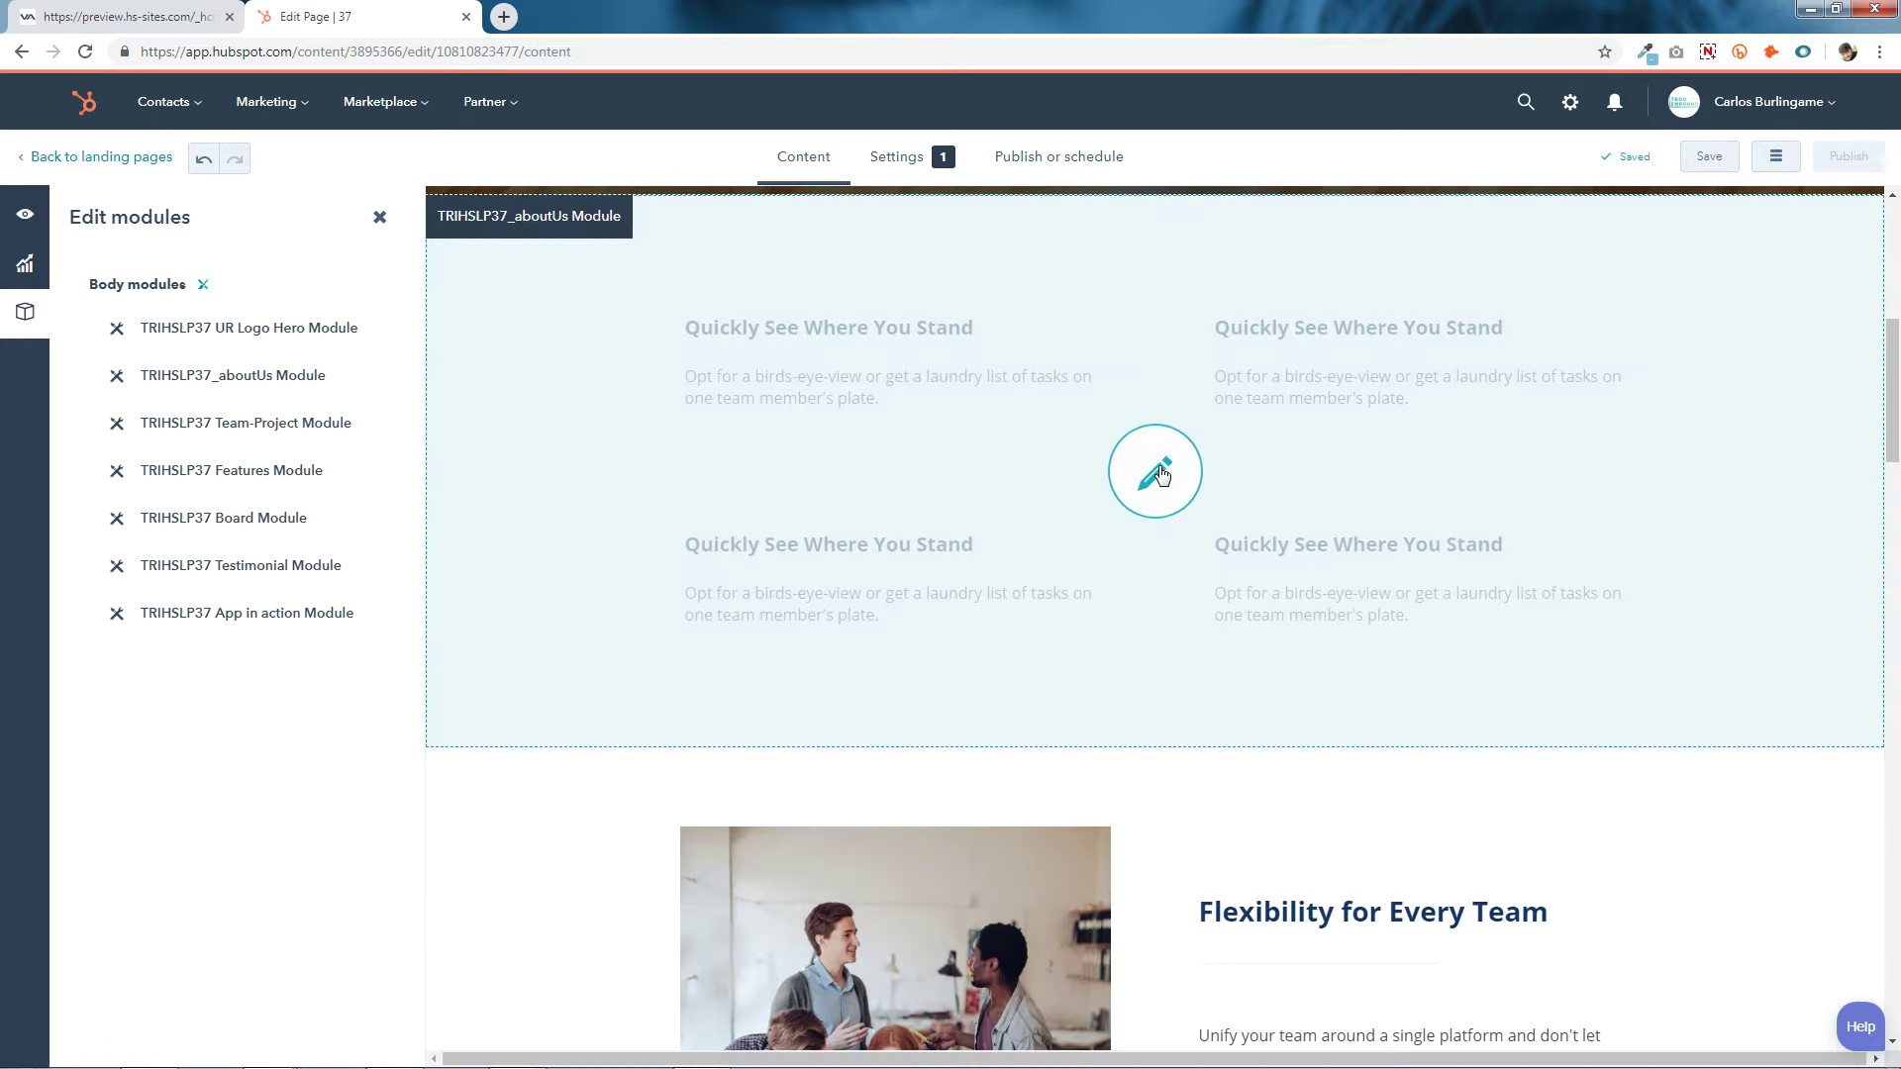
Open the first About_us obj group entry of the aboutUs module for editing and examine its Title Text.
{"action": "left_click", "coordinate": [1158, 473]}
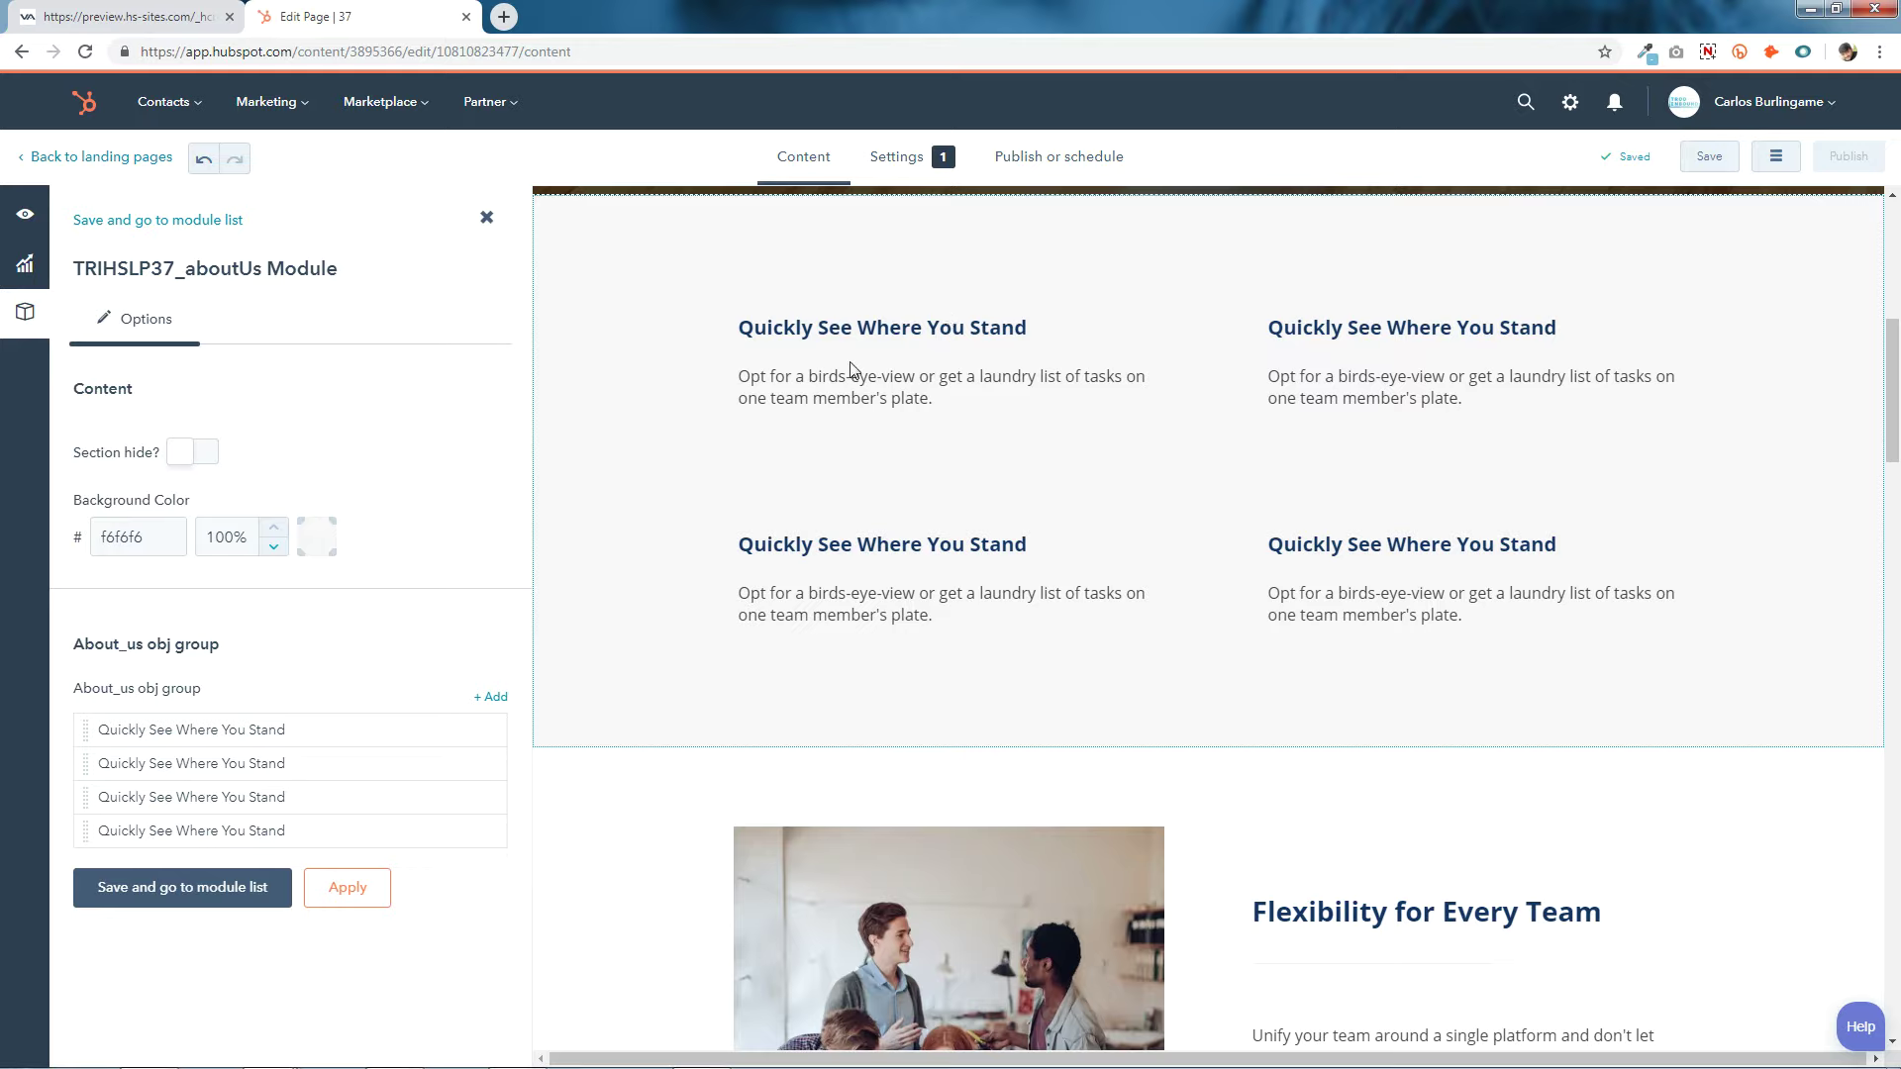
{"action": "left_click", "coordinate": [460, 733]}
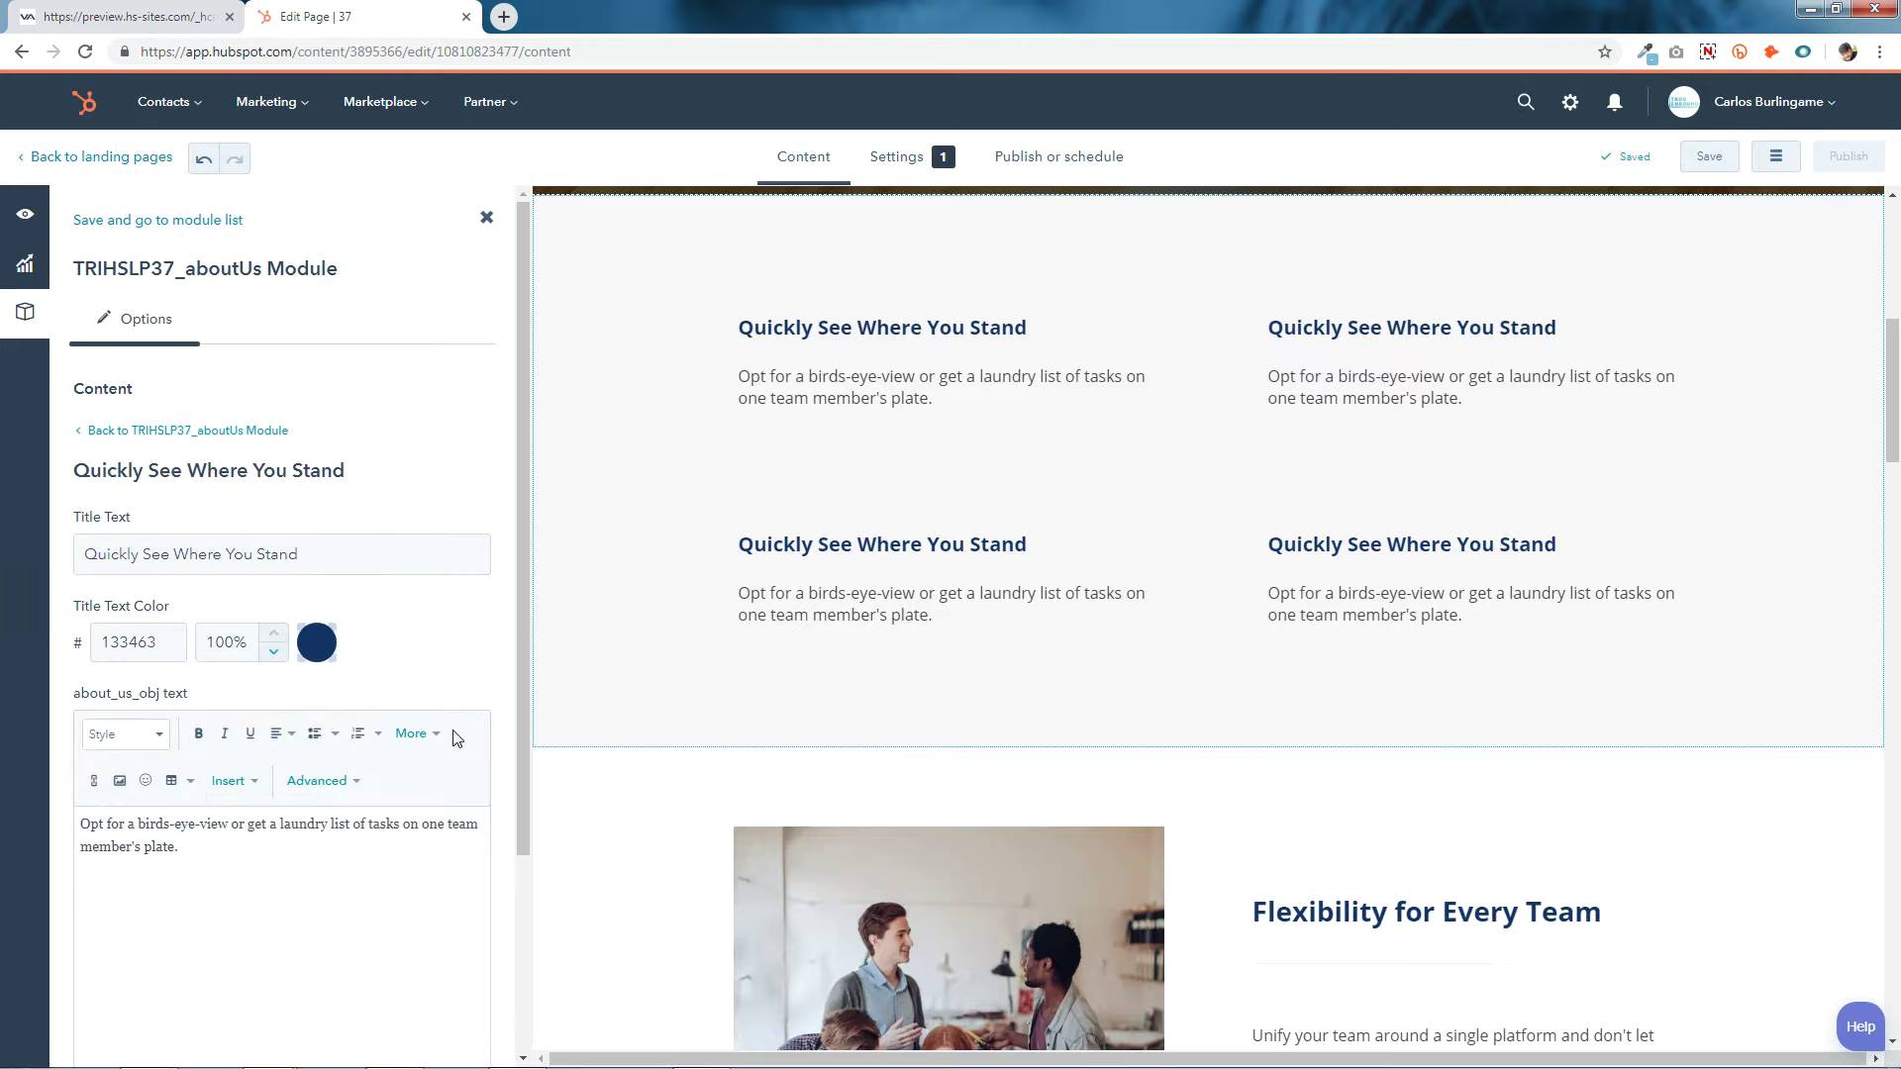
{"action": "left_click", "coordinate": [256, 557]}
{"action": "key", "text": "ctrl+a"}
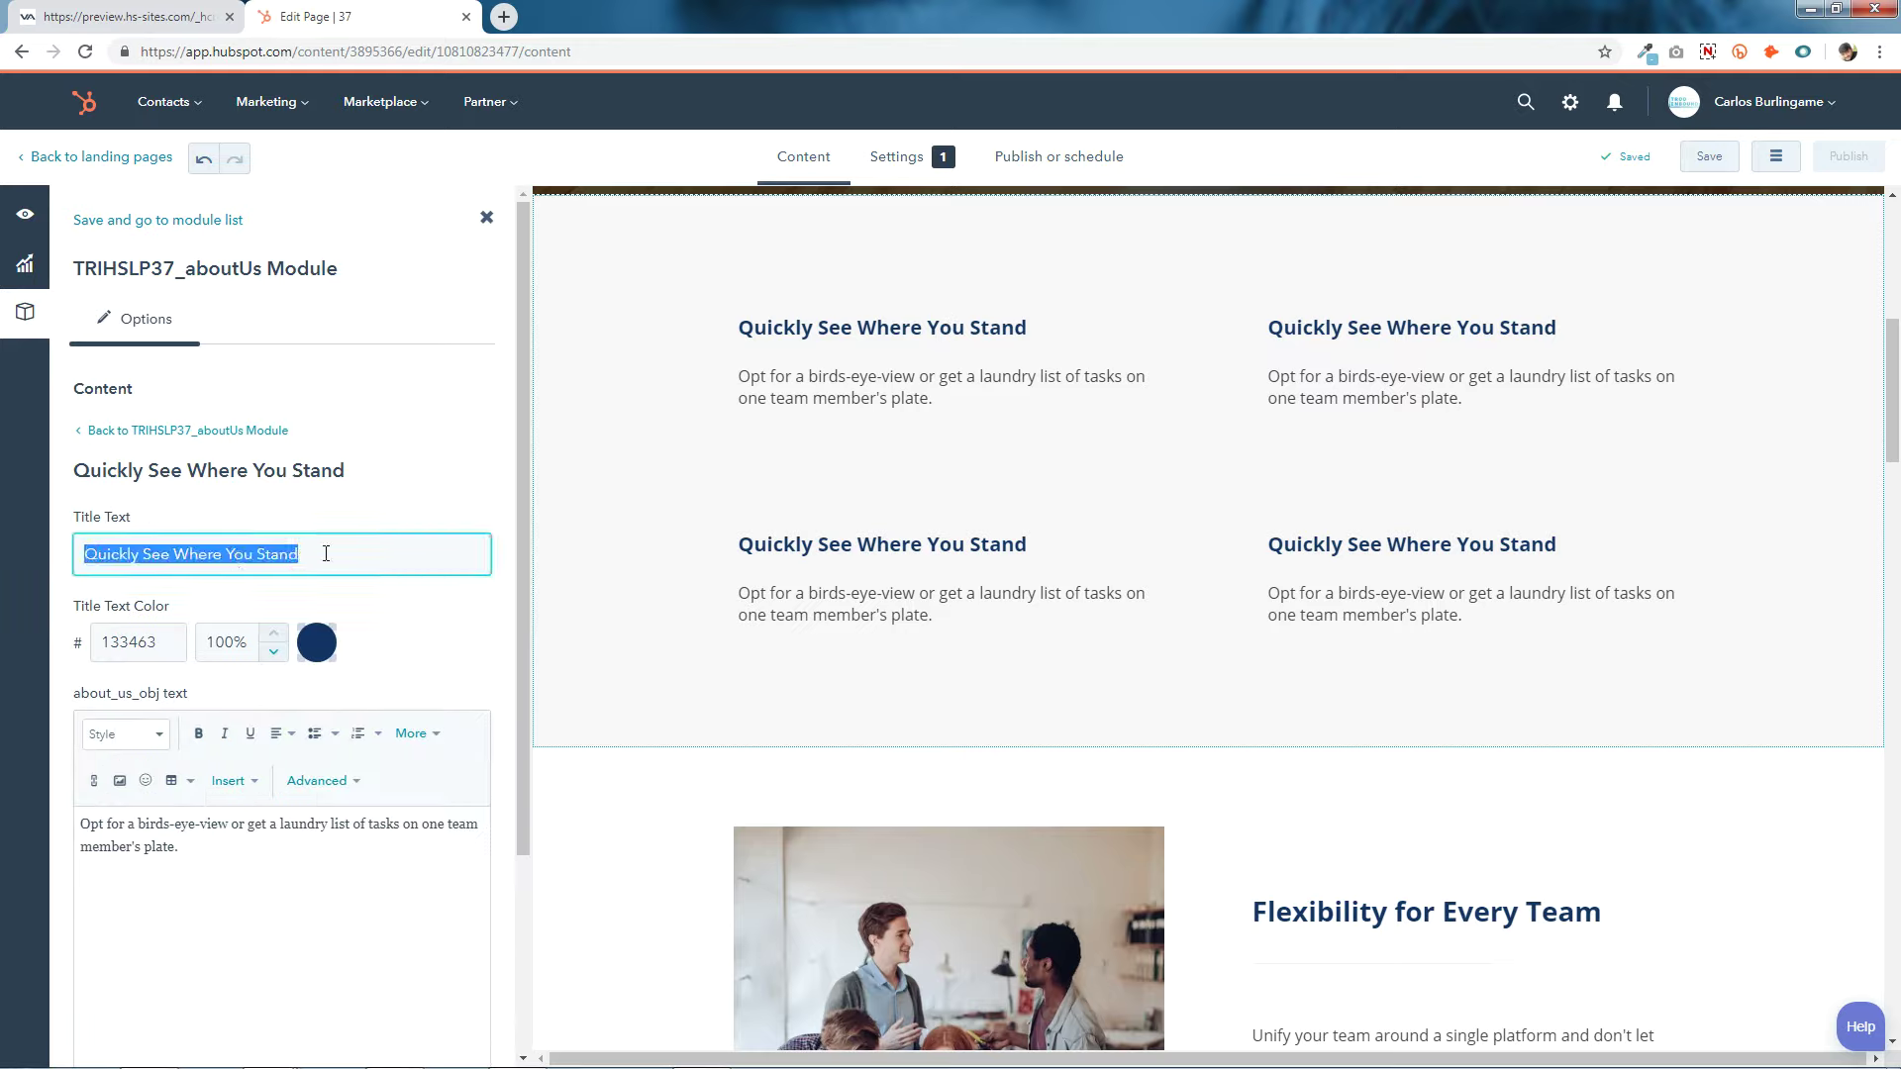
{"action": "key", "text": "End"}
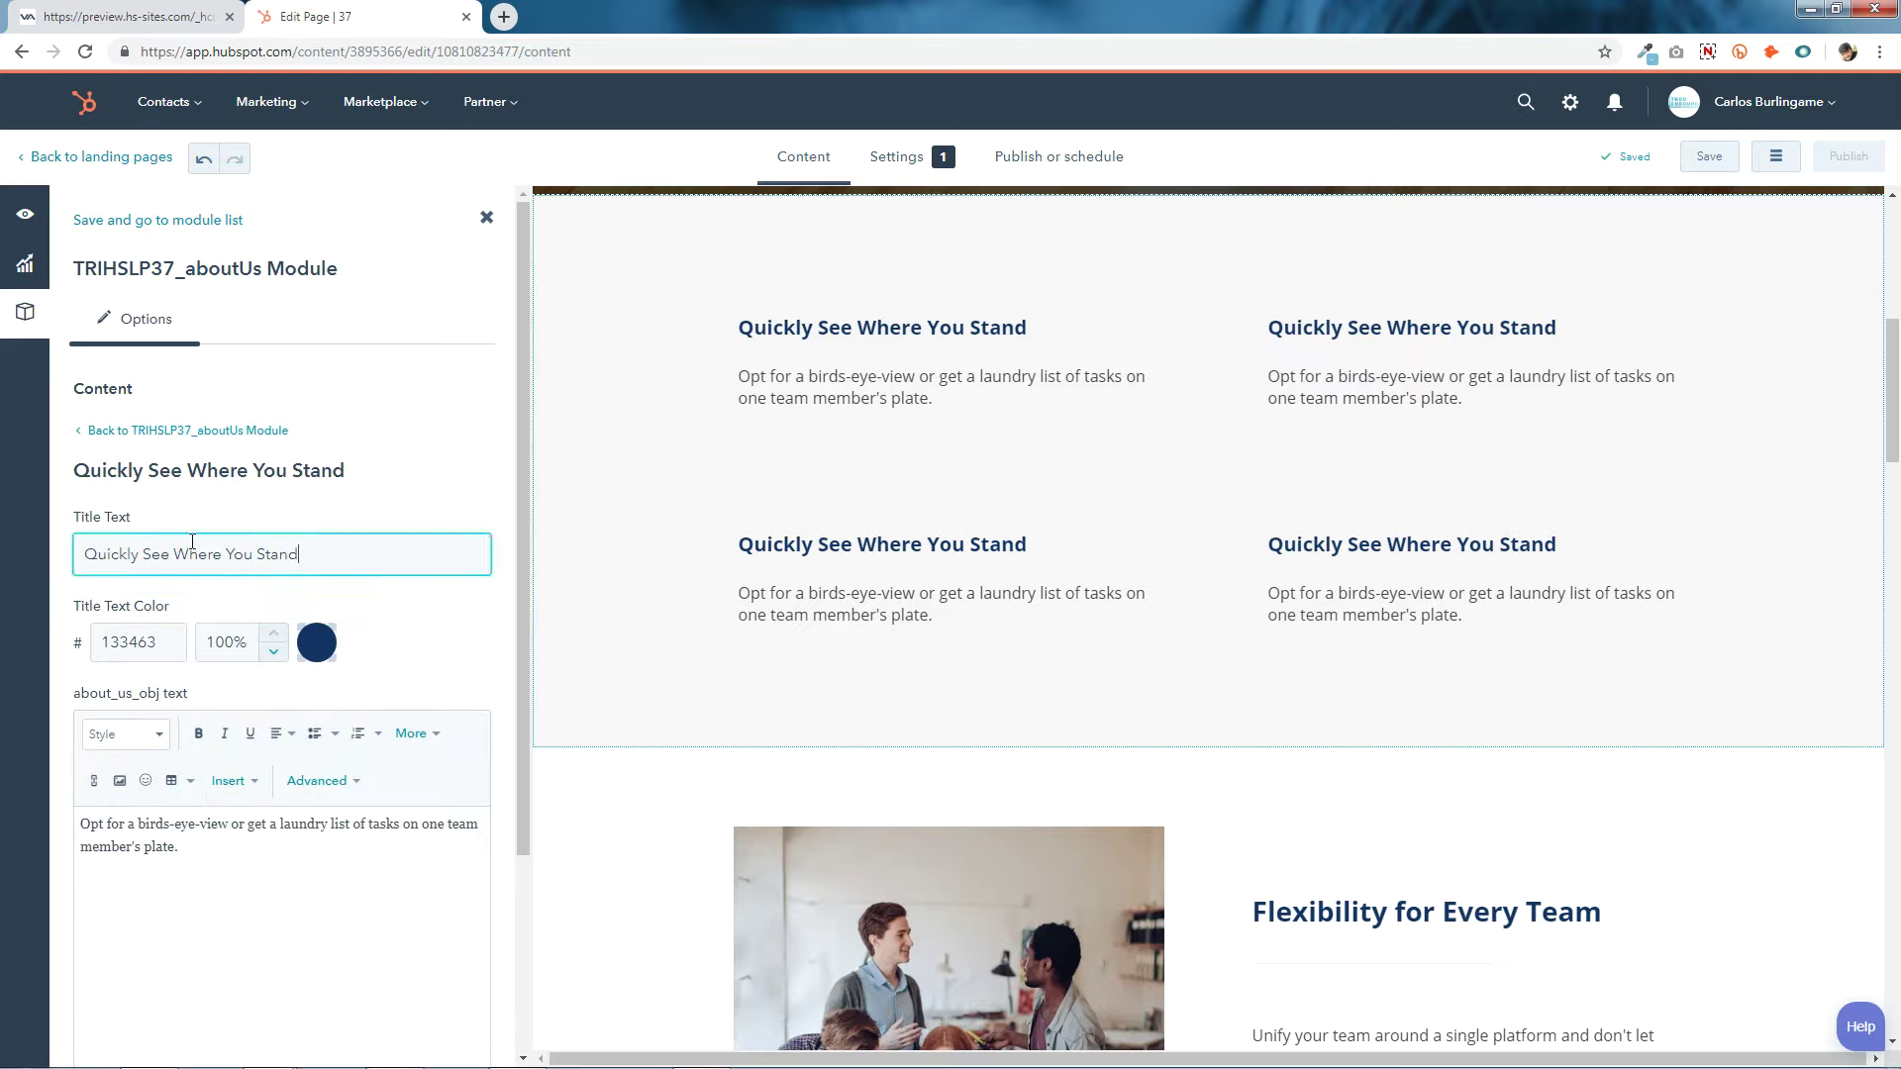
Set the first entry's Title Text Color to 0c7594, copied from the Title Text Color line of LP - 37.txt in Notepad.
{"action": "left_click", "coordinate": [172, 646]}
{"action": "left_click", "coordinate": [702, 1052]}
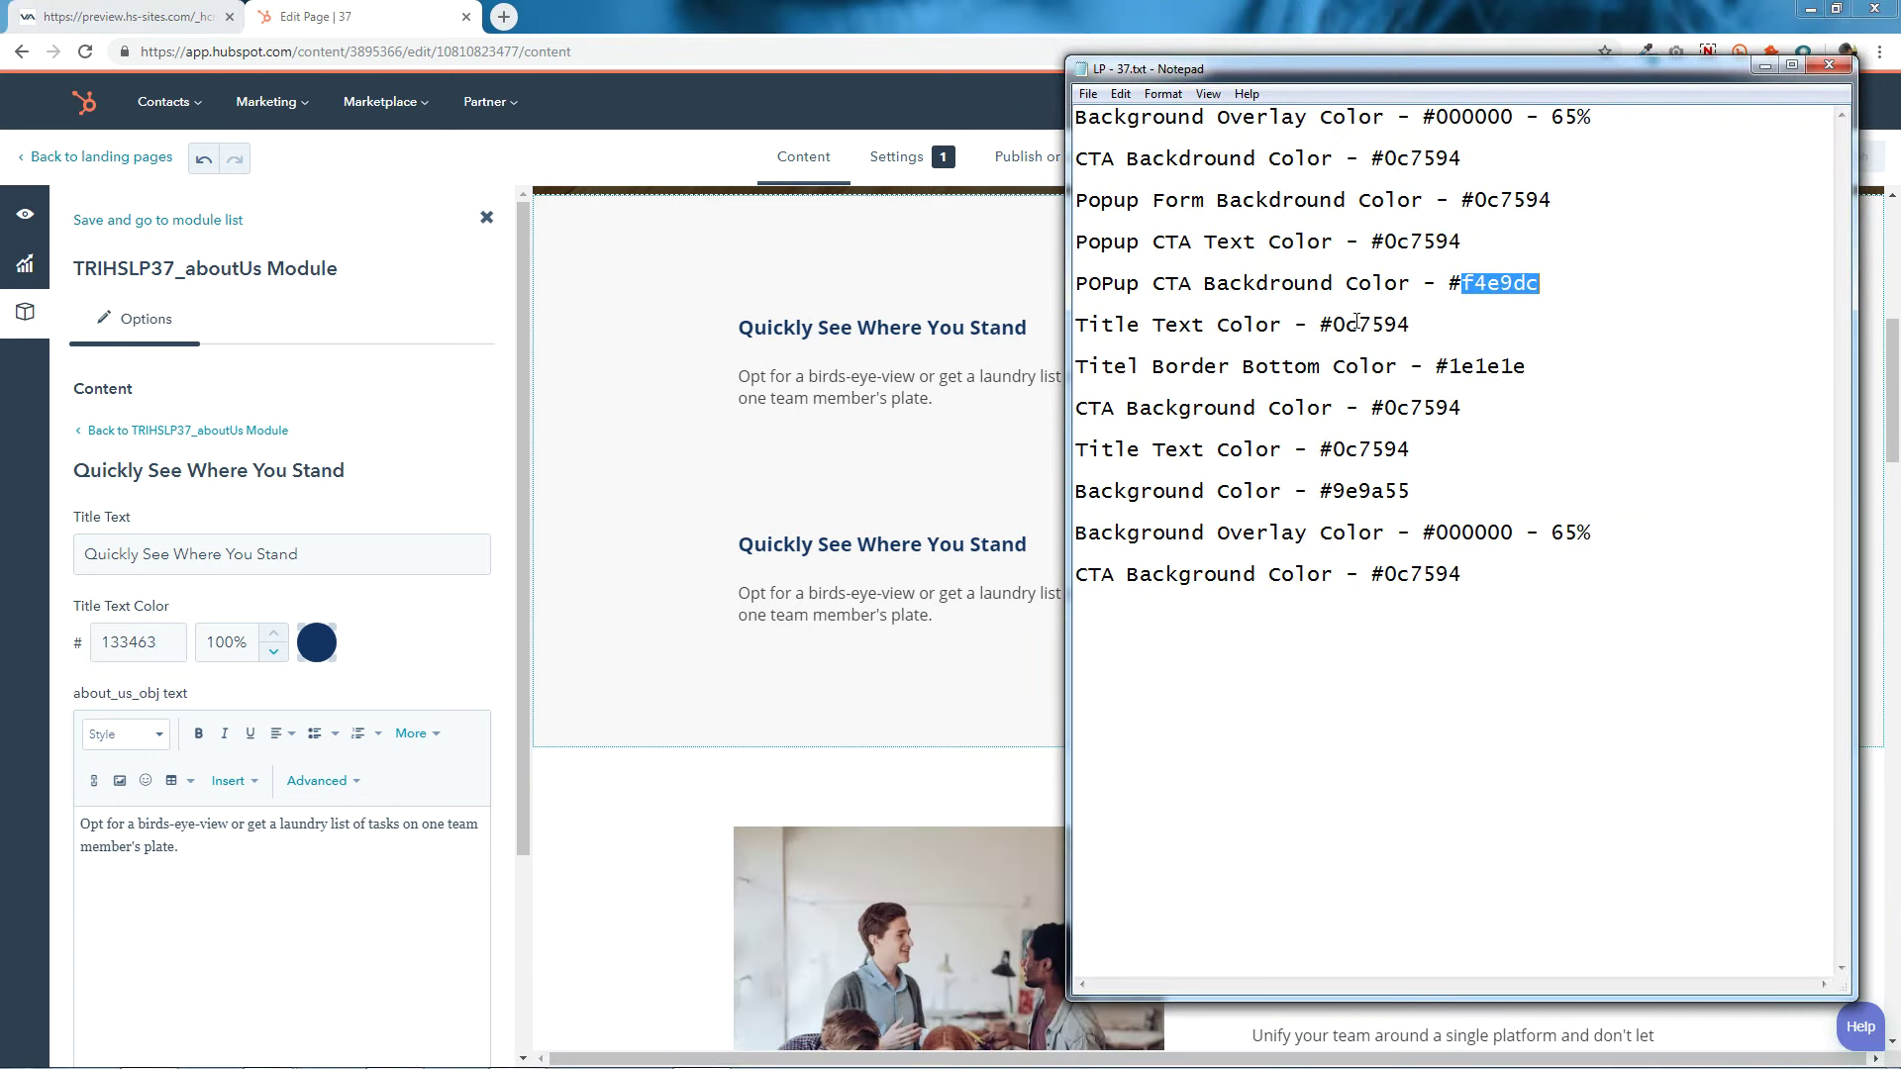
{"action": "left_click_drag", "start_coordinate": [1333, 321], "coordinate": [1422, 324]}
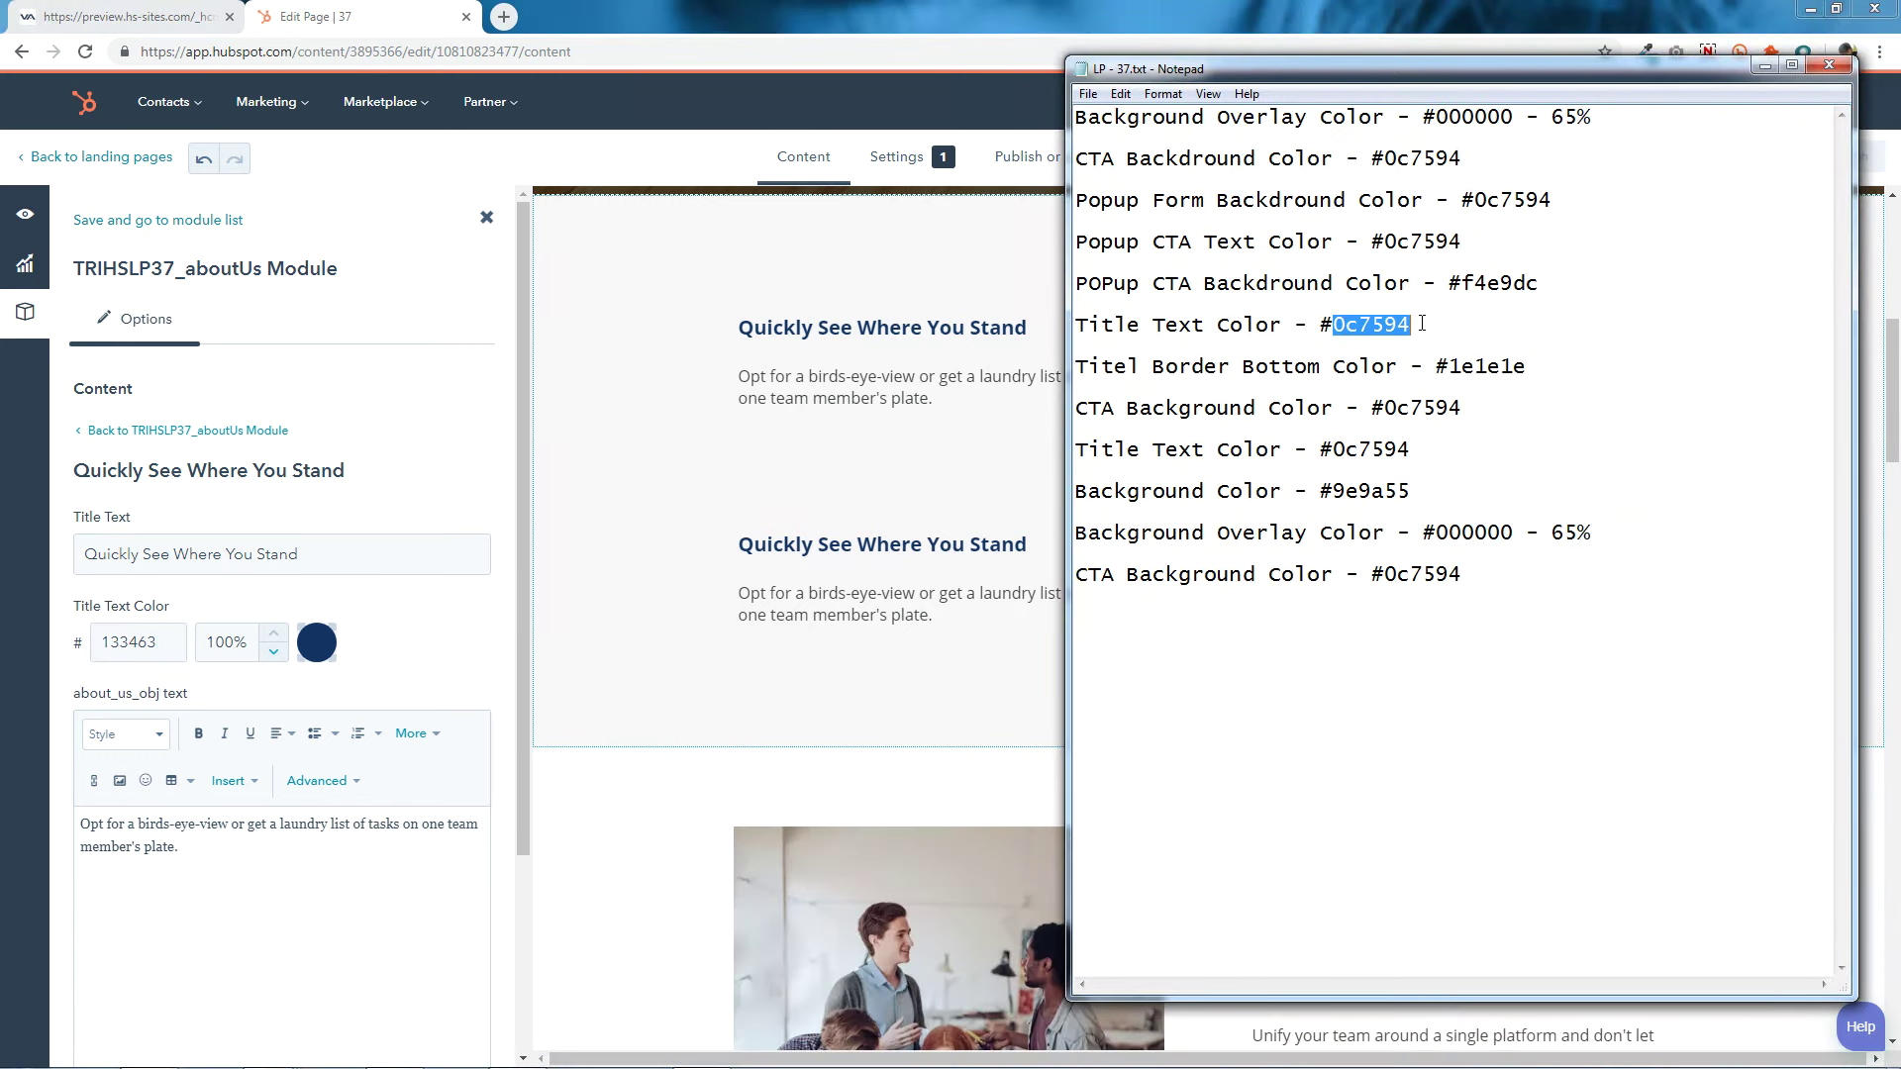
{"action": "right_click", "coordinate": [1392, 326]}
{"action": "left_click", "coordinate": [1445, 392]}
{"action": "double_click", "coordinate": [147, 639]}
{"action": "right_click", "coordinate": [166, 644]}
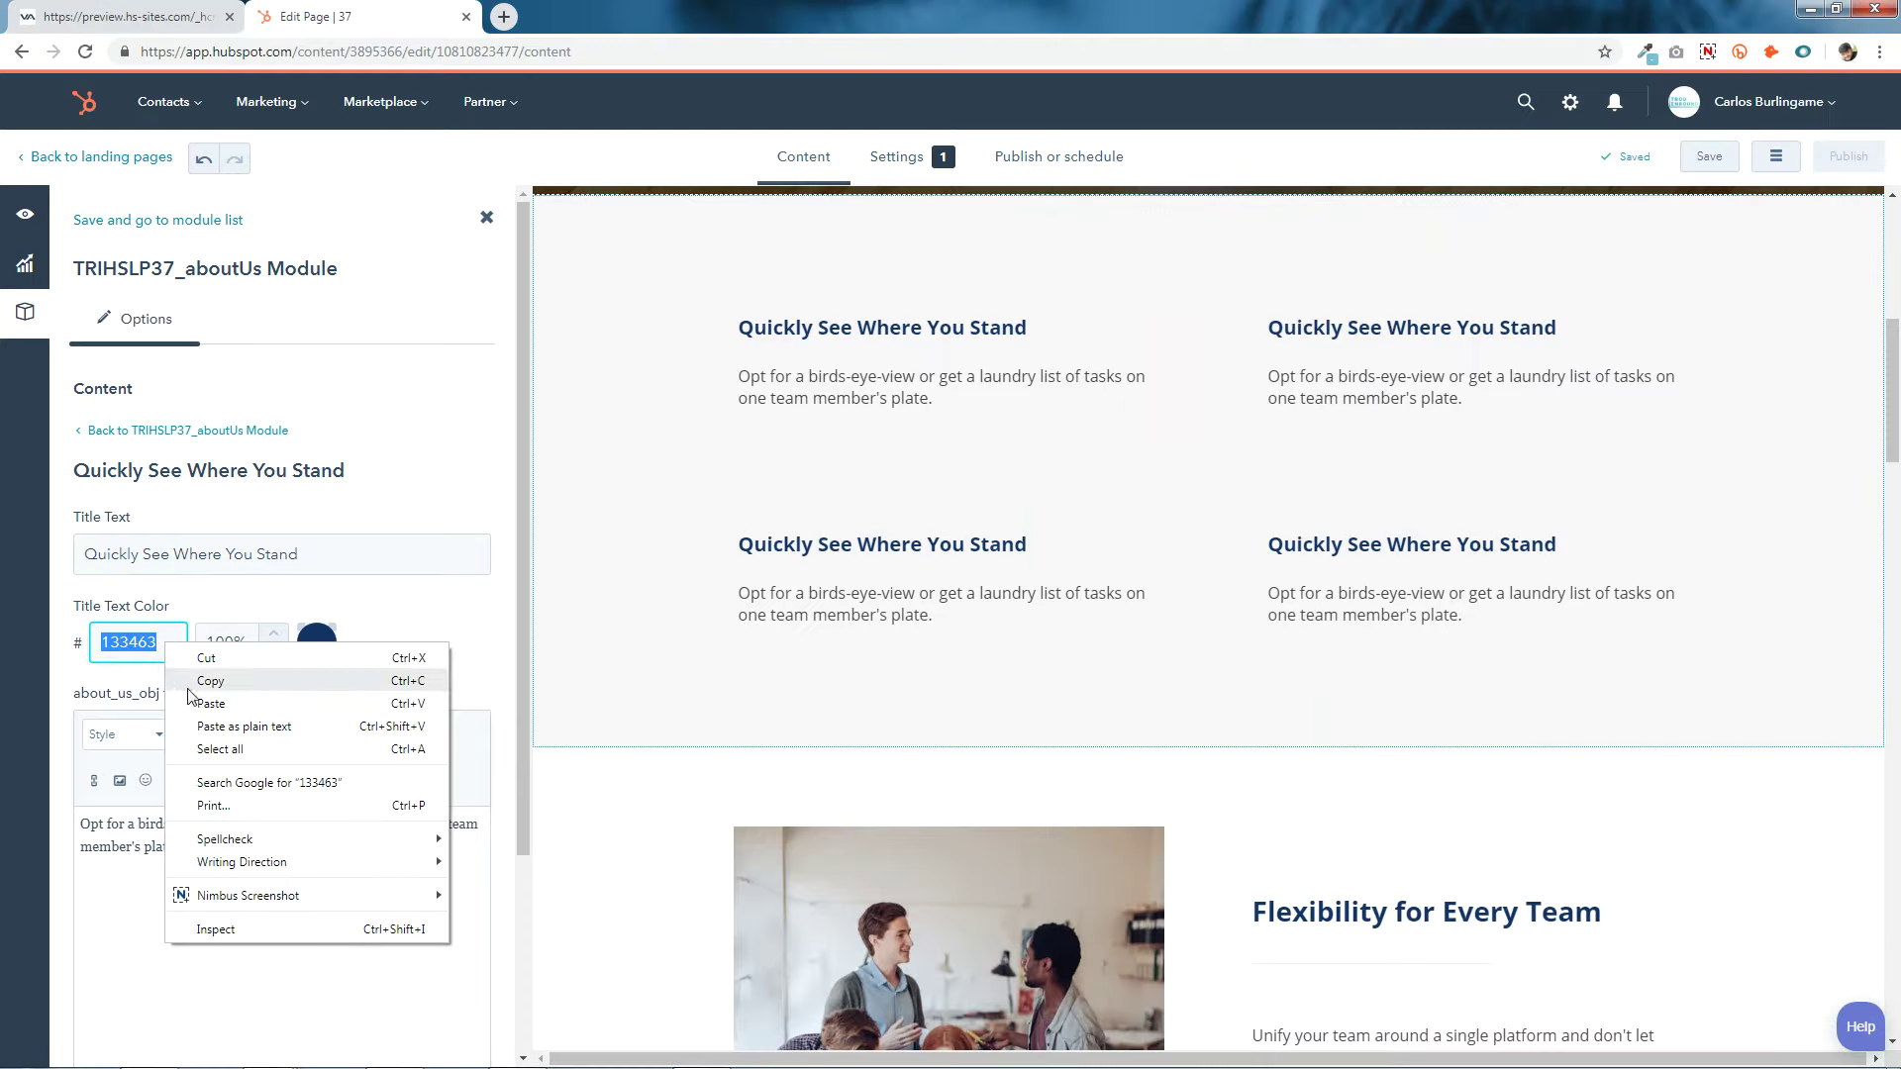
{"action": "left_click", "coordinate": [210, 704]}
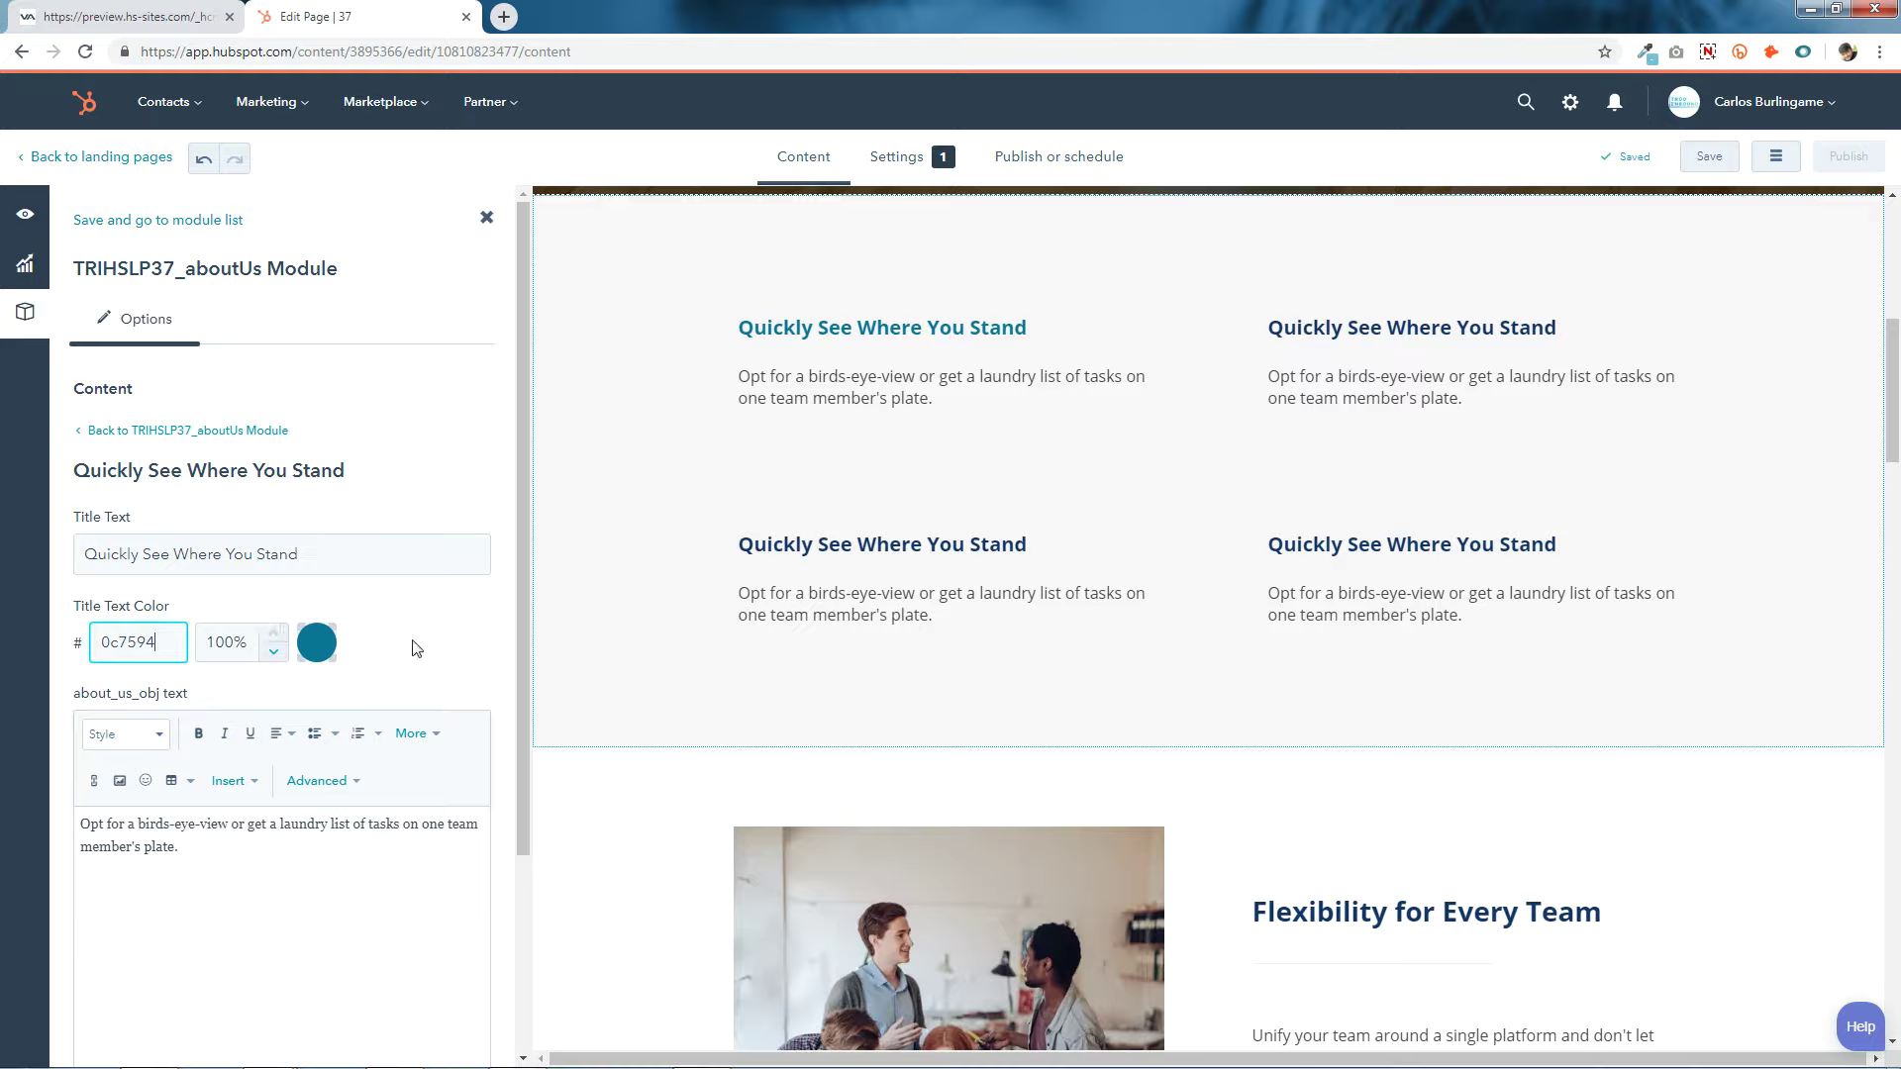
Review the first entry's about_us_obj text and save the aboutUs module, returning to the module list.
{"action": "scroll", "coordinate": [415, 649], "scroll_direction": "down", "scroll_amount": 3}
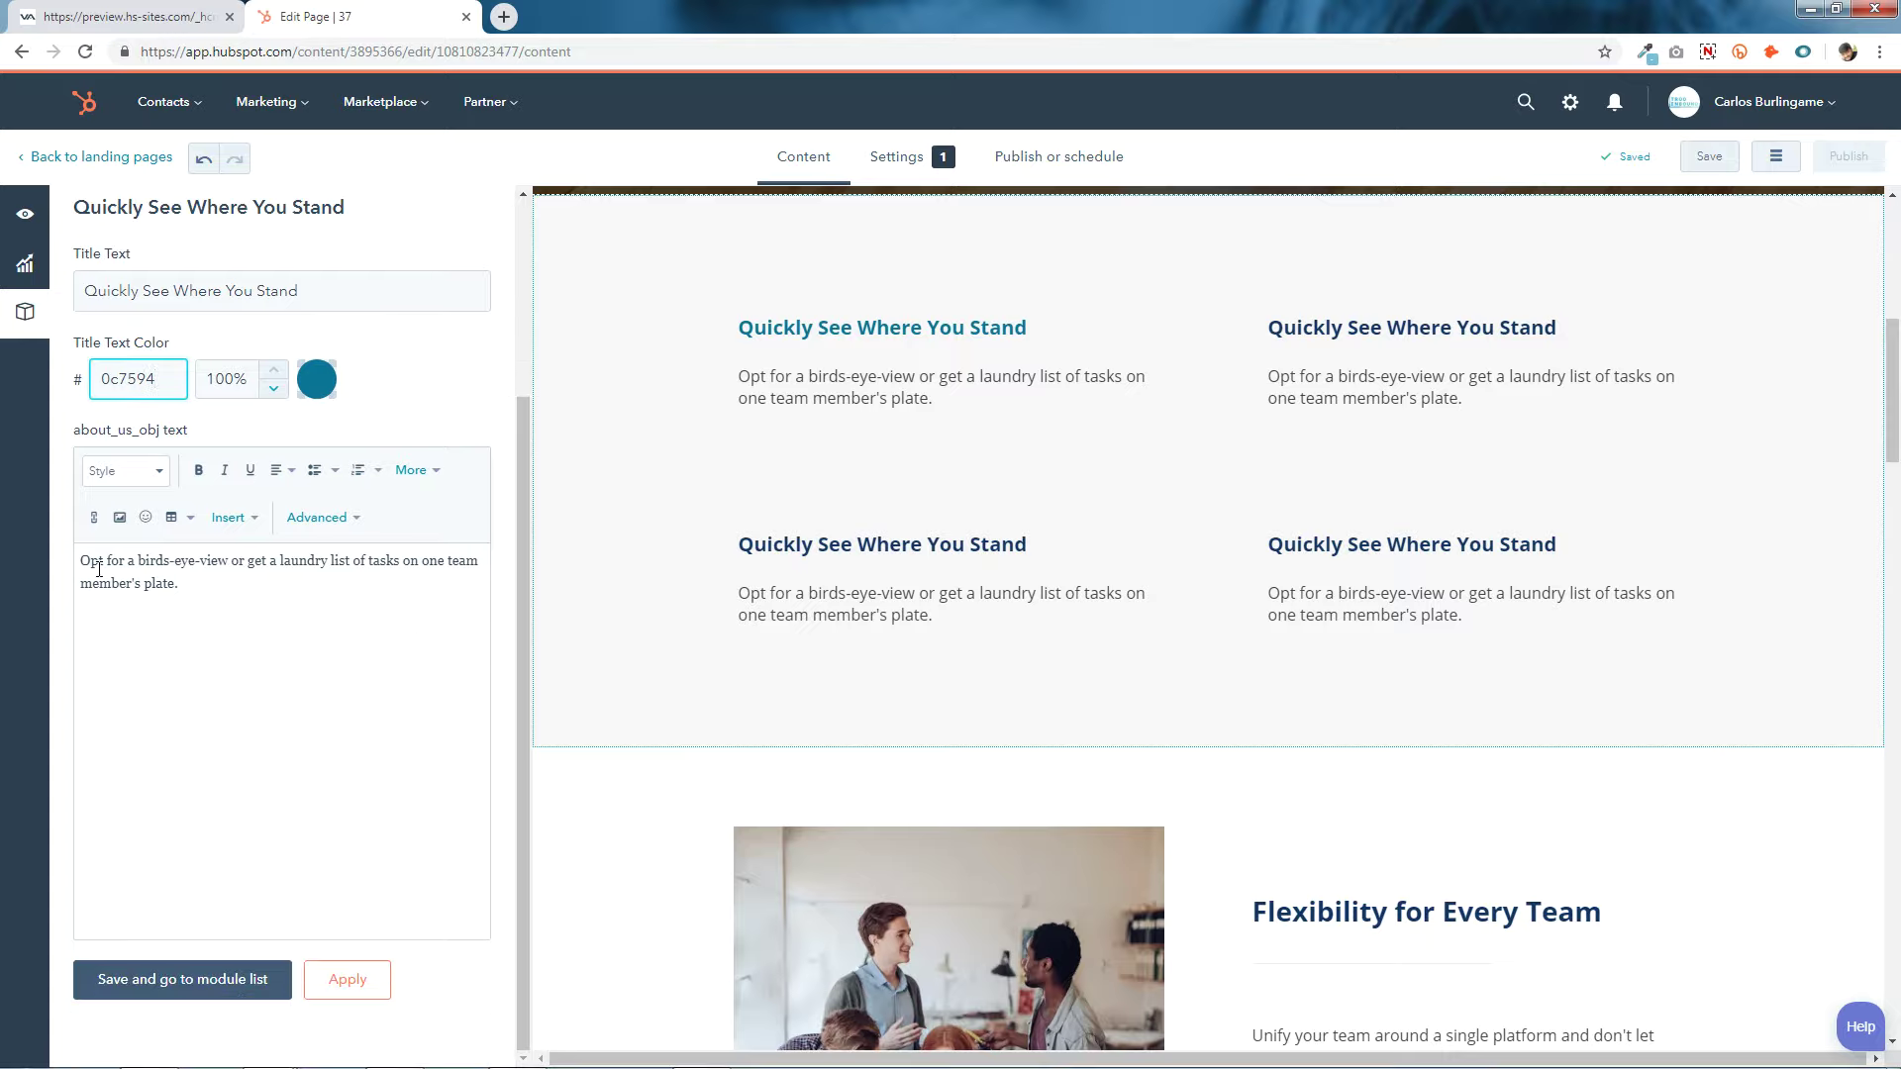
{"action": "left_click_drag", "start_coordinate": [83, 561], "coordinate": [293, 585]}
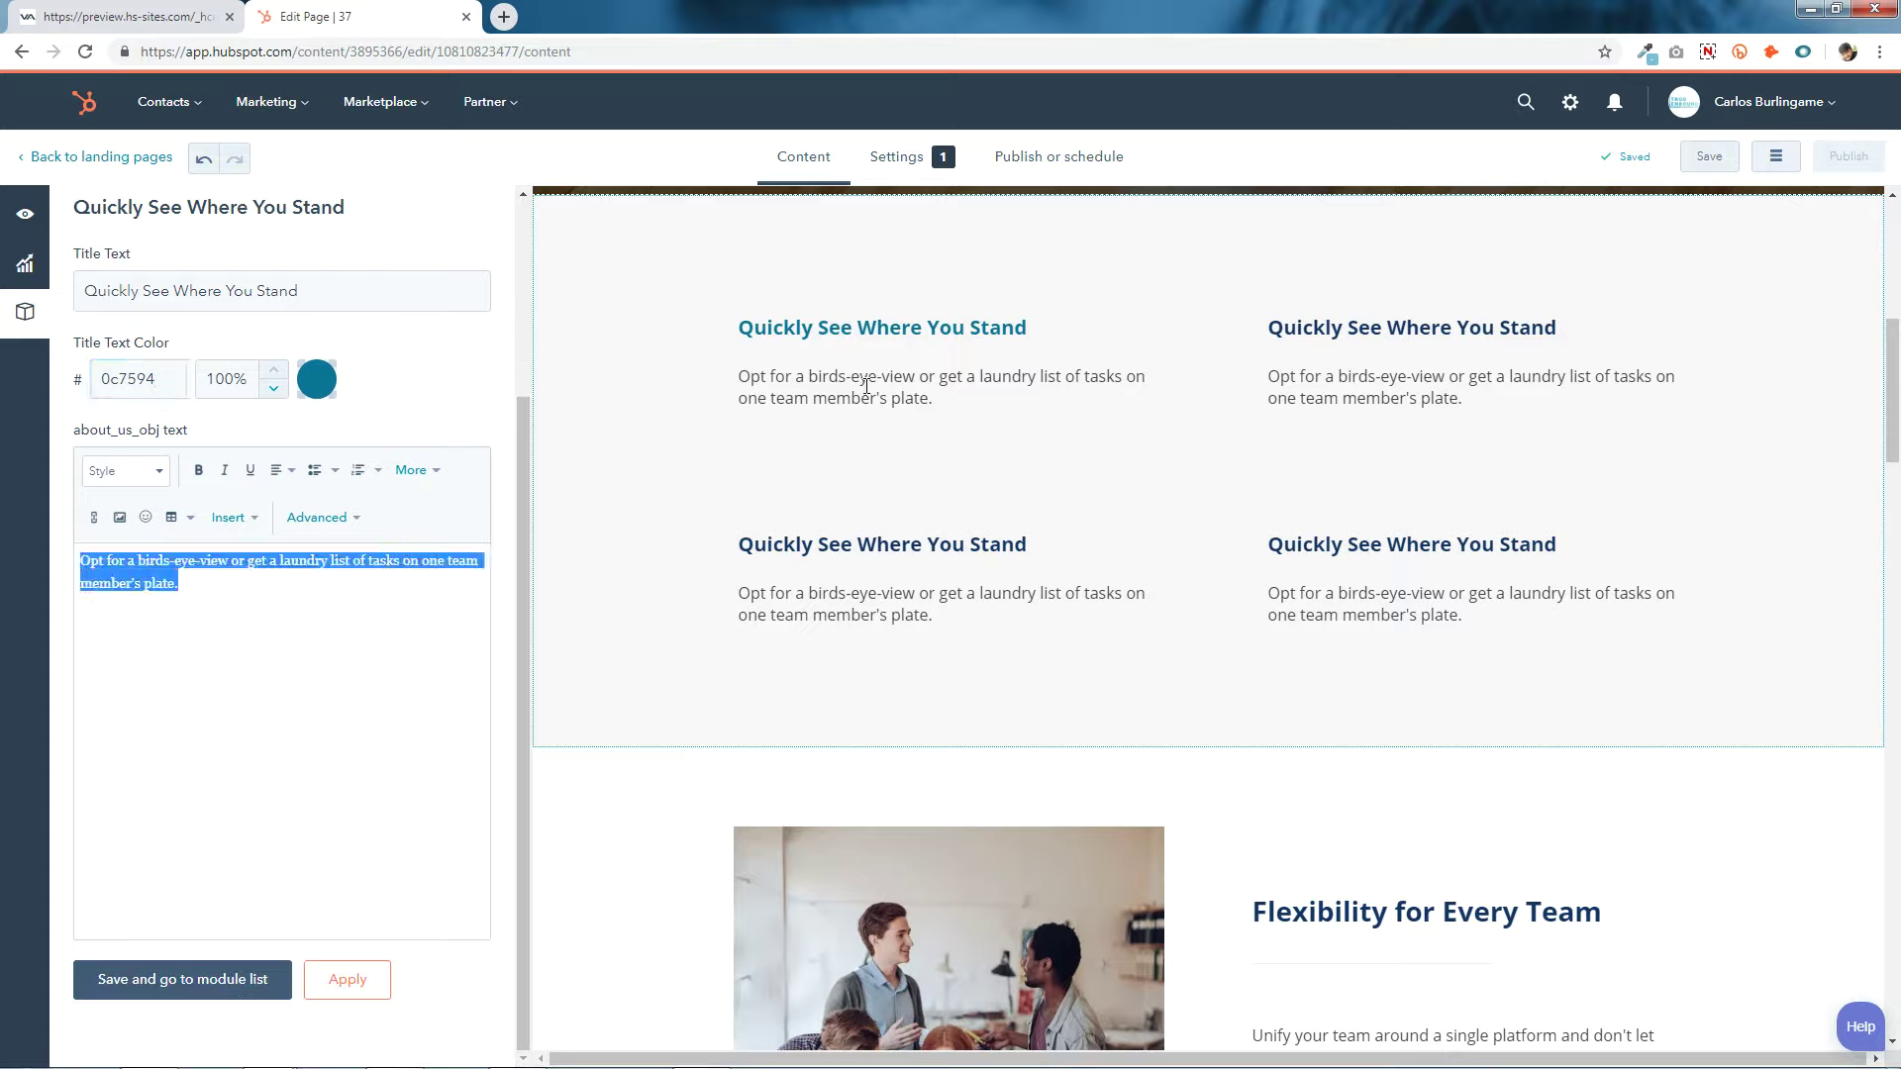
{"action": "left_click", "coordinate": [290, 663]}
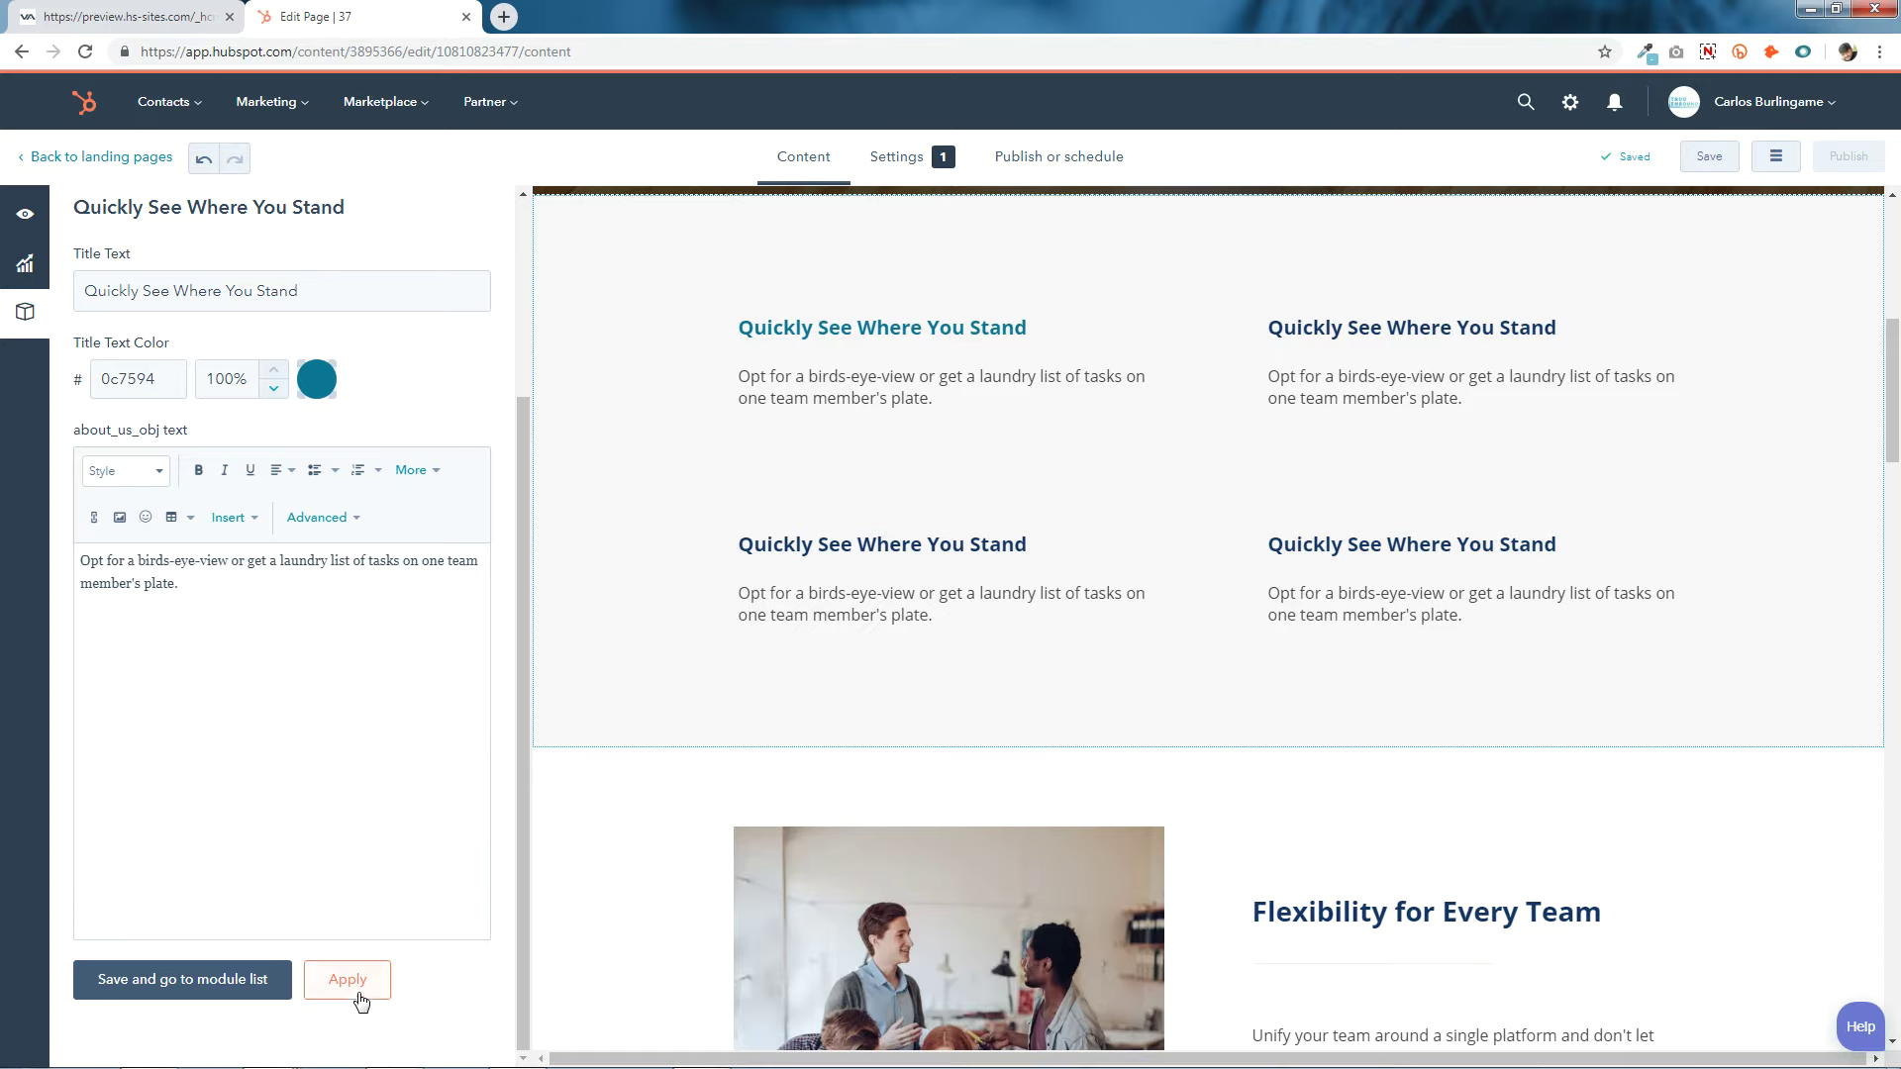
{"action": "left_click", "coordinate": [220, 992]}
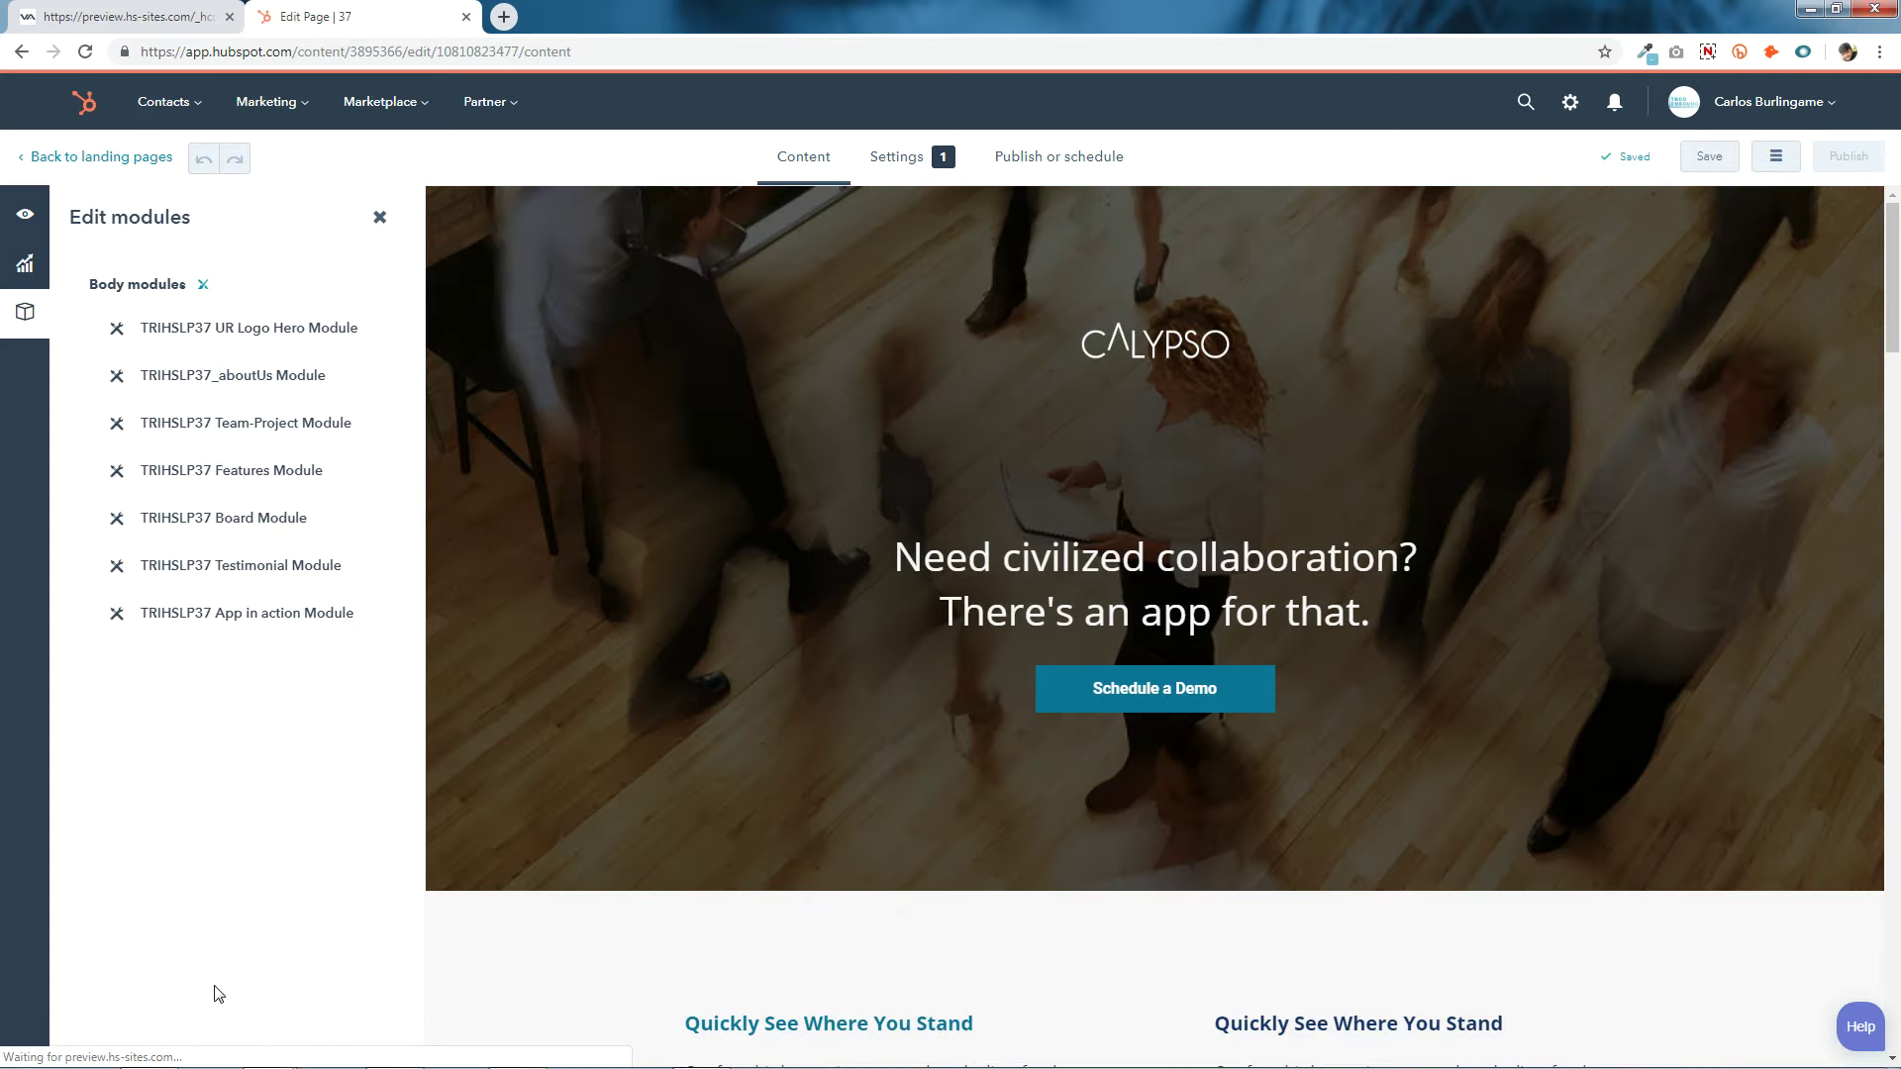
Set the second About_us obj group entry's Title Text Color in the aboutUs module to 0c7594, copied from LP - 37.txt in Notepad.
{"action": "left_click", "coordinate": [241, 390]}
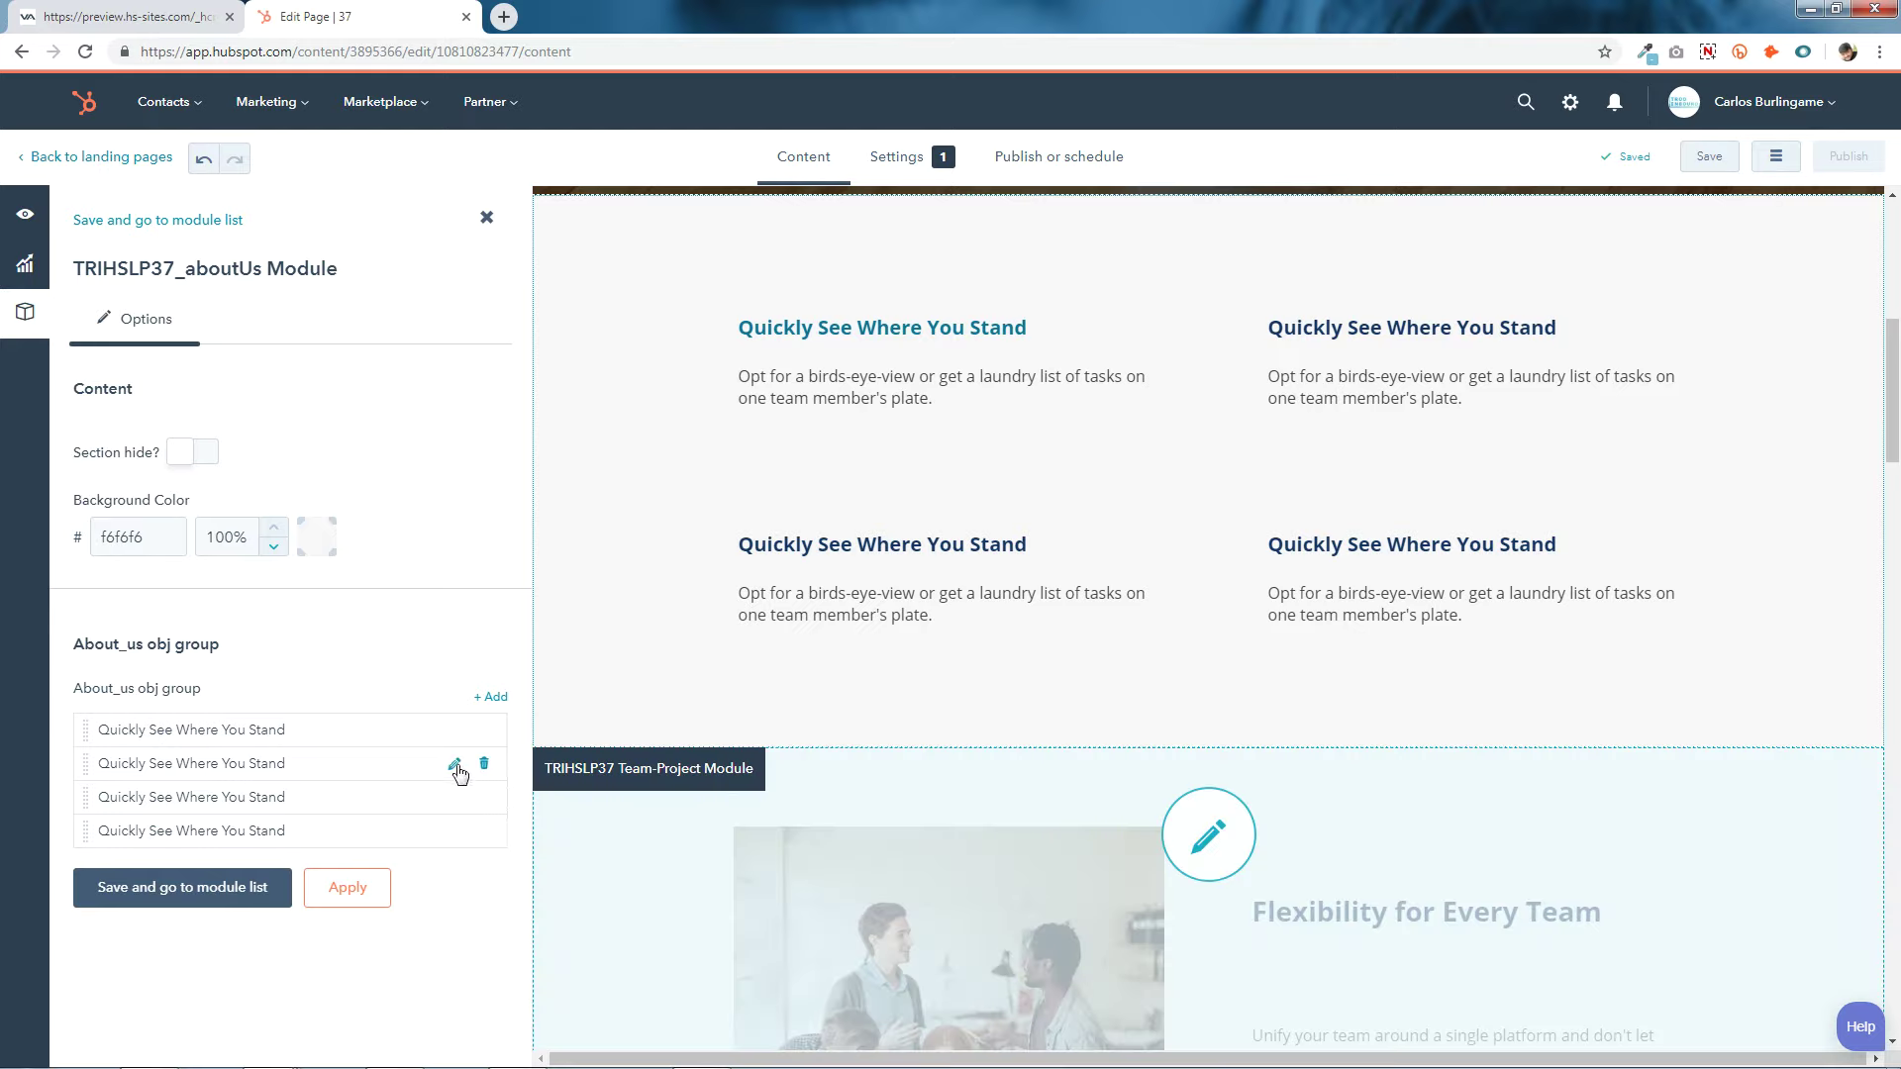
{"action": "left_click", "coordinate": [455, 770]}
{"action": "left_click", "coordinate": [381, 556]}
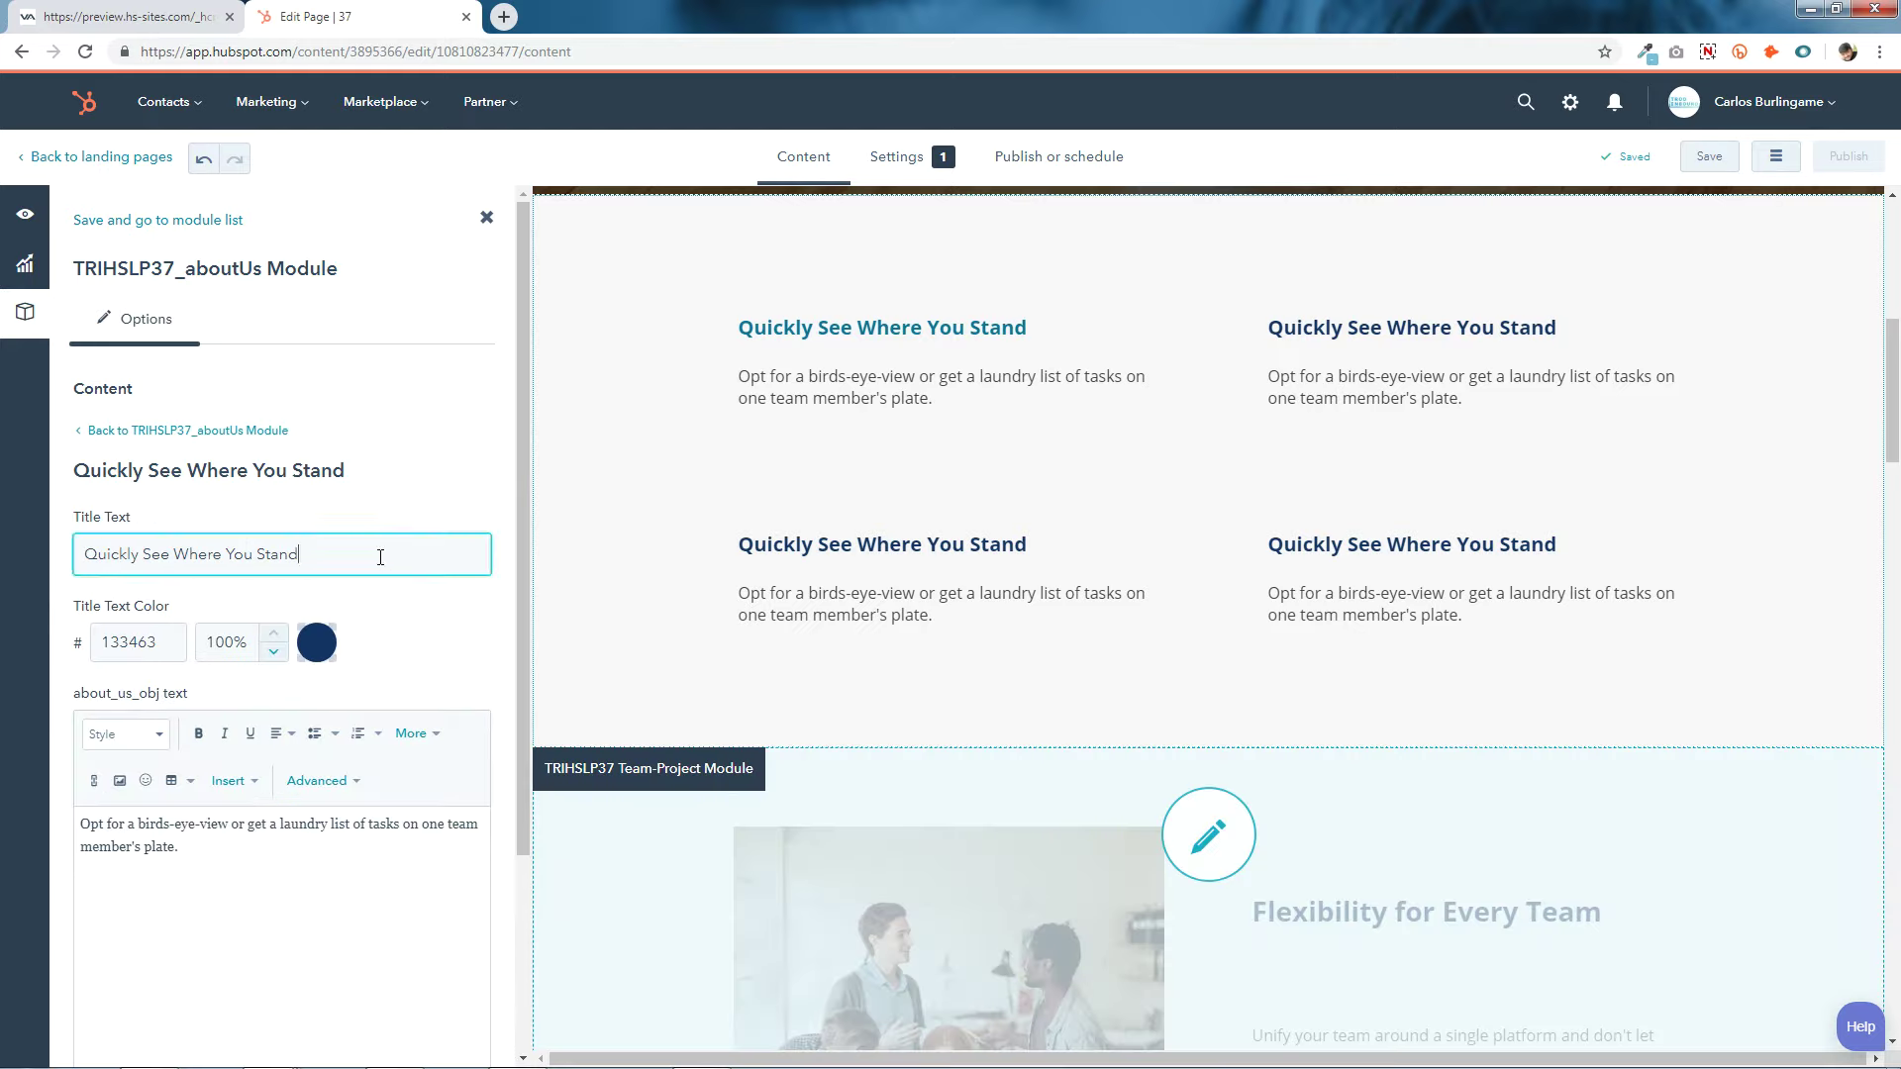
{"action": "left_click", "coordinate": [138, 642]}
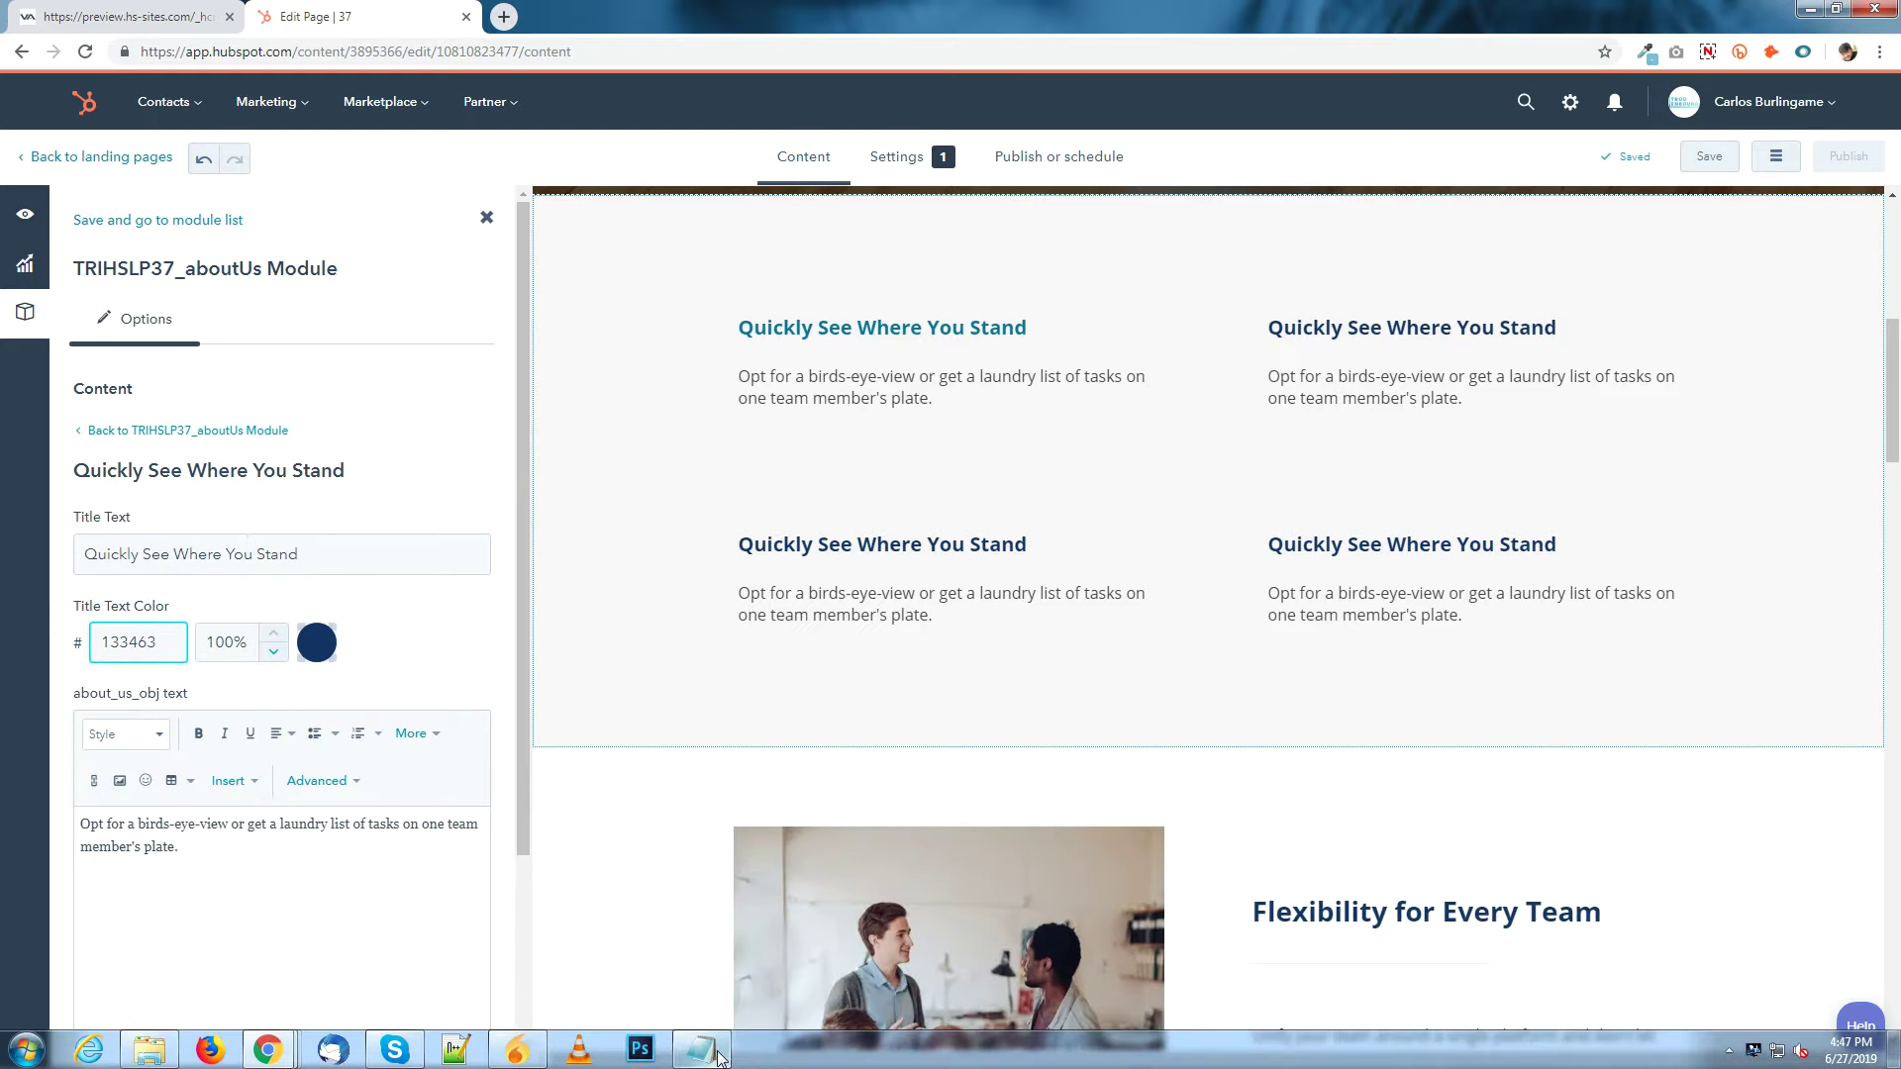
{"action": "left_click", "coordinate": [701, 1049]}
{"action": "right_click", "coordinate": [1389, 322]}
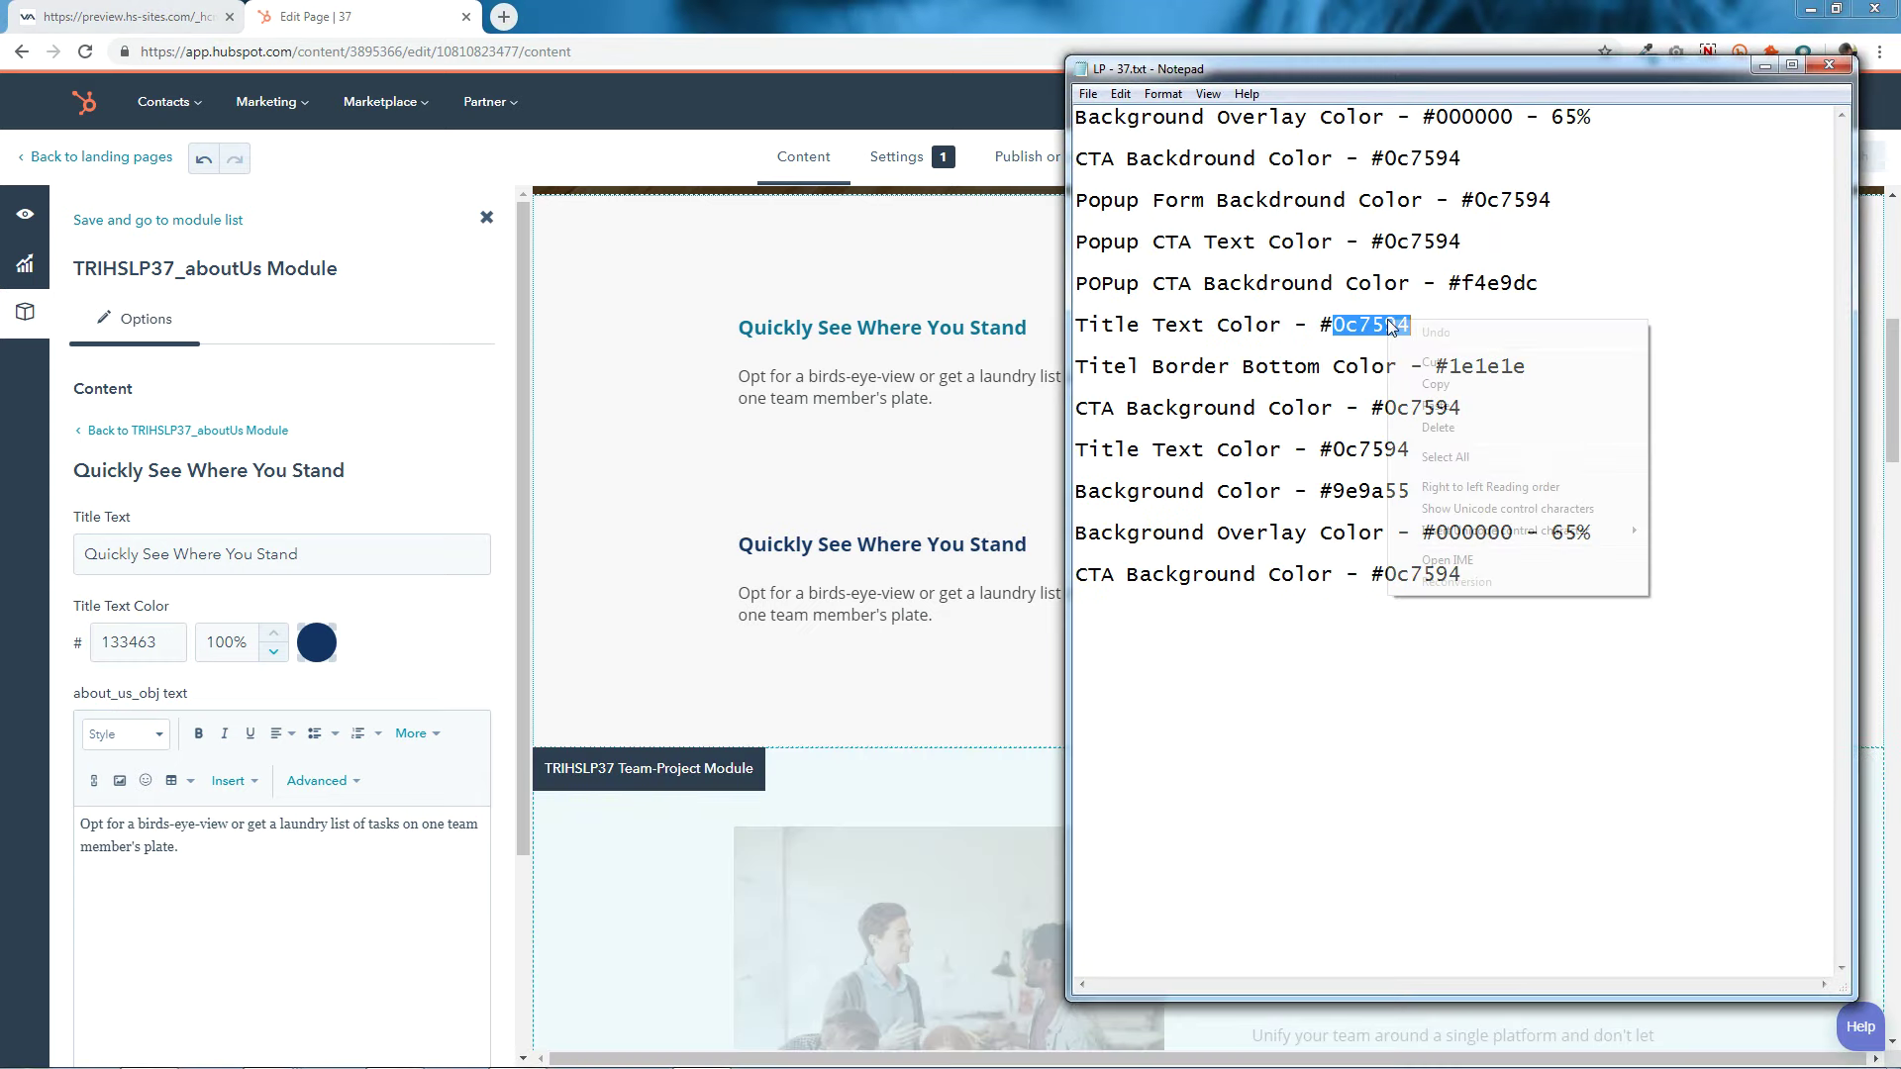
{"action": "left_click", "coordinate": [1400, 383]}
{"action": "left_click", "coordinate": [149, 639]}
{"action": "double_click", "coordinate": [128, 642]}
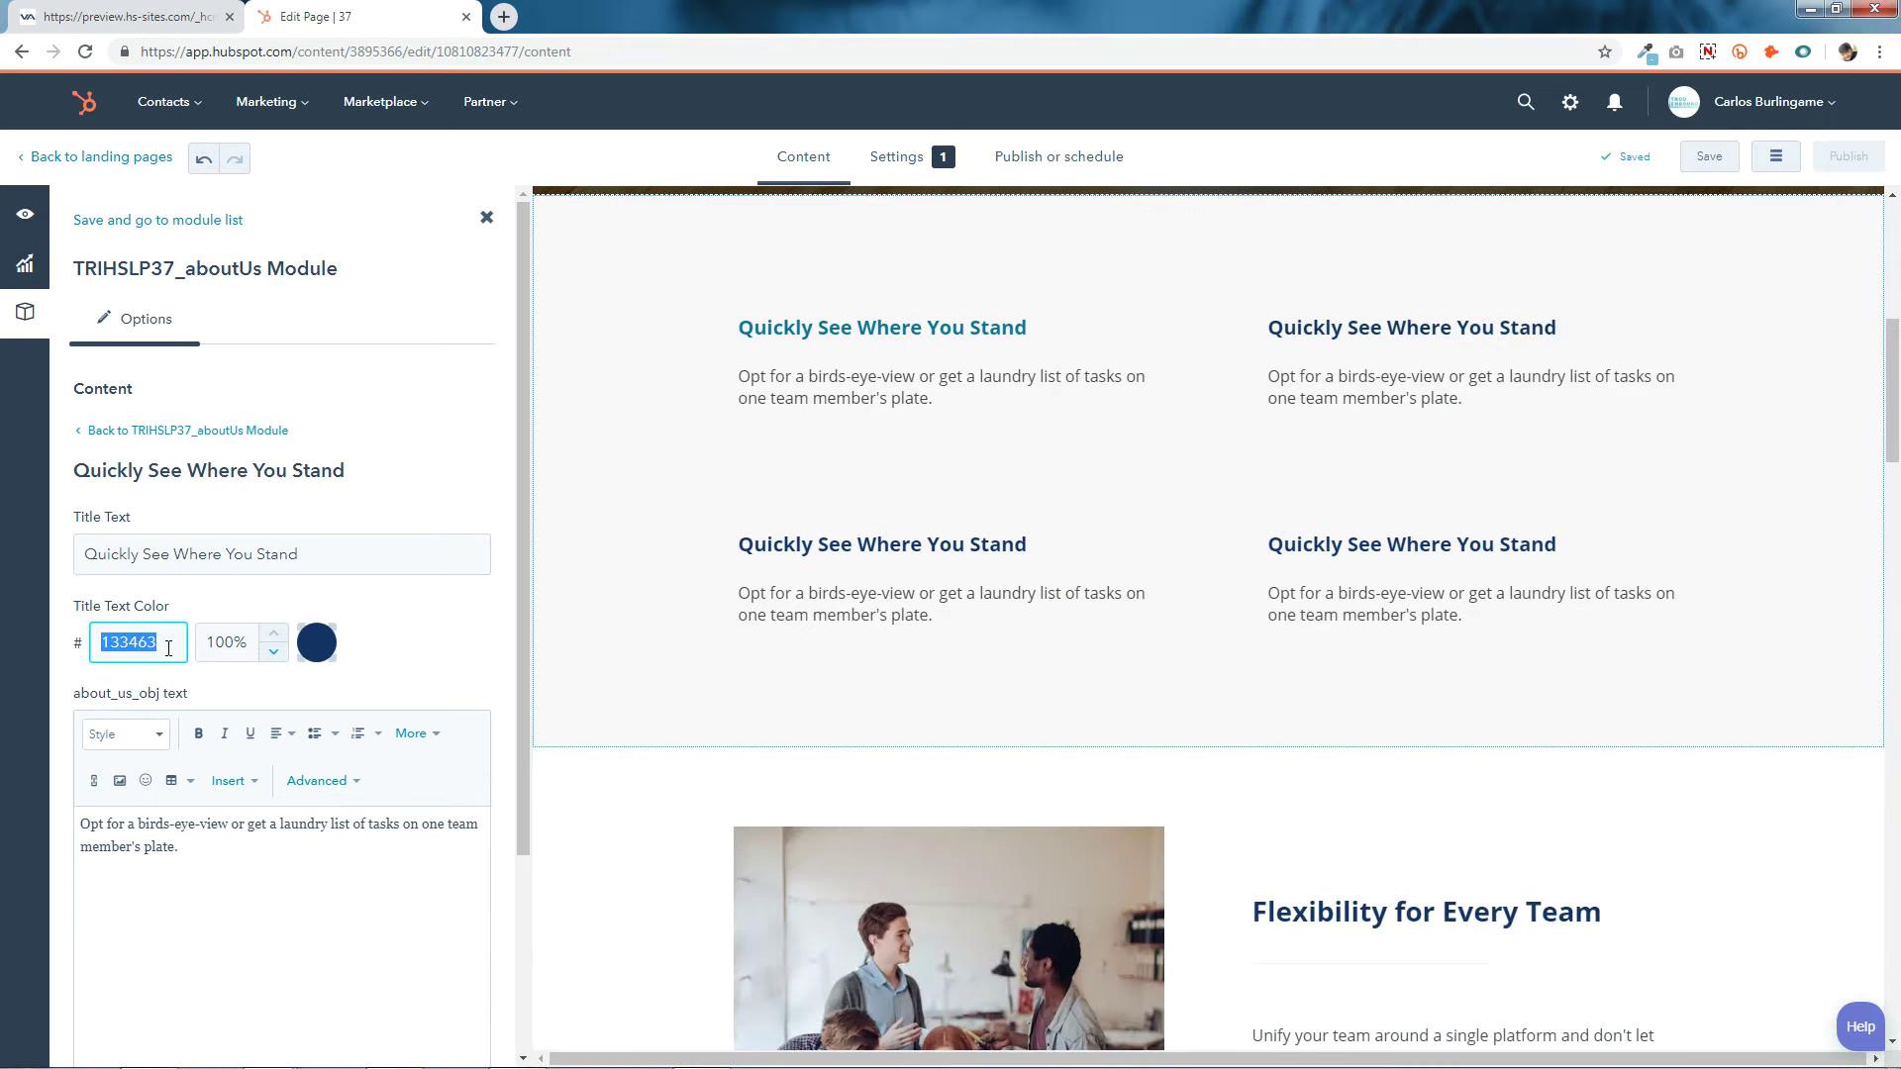
{"action": "right_click", "coordinate": [168, 650]}
{"action": "left_click", "coordinate": [191, 710]}
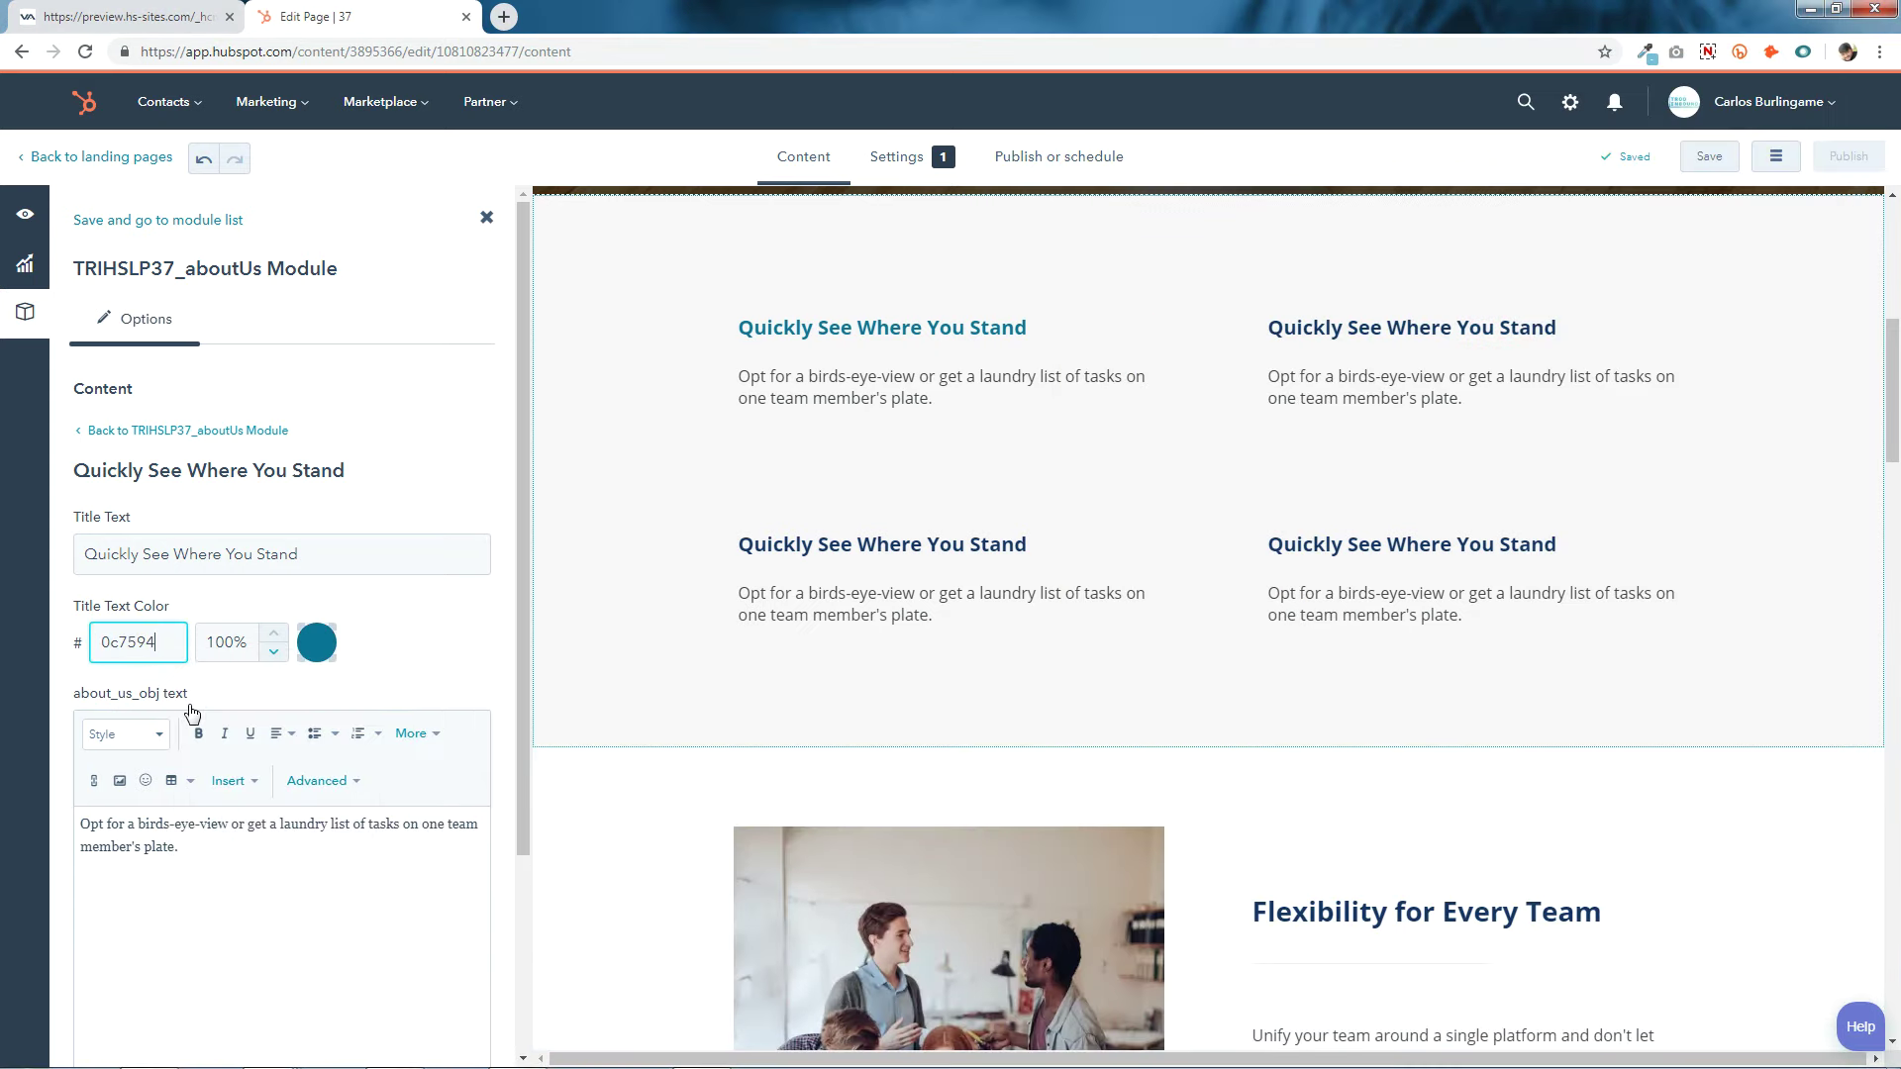
Save the aboutUs module with the recolored second entry and return to the module list.
{"action": "left_click", "coordinate": [414, 646]}
{"action": "scroll", "coordinate": [414, 646], "scroll_direction": "down", "scroll_amount": 3}
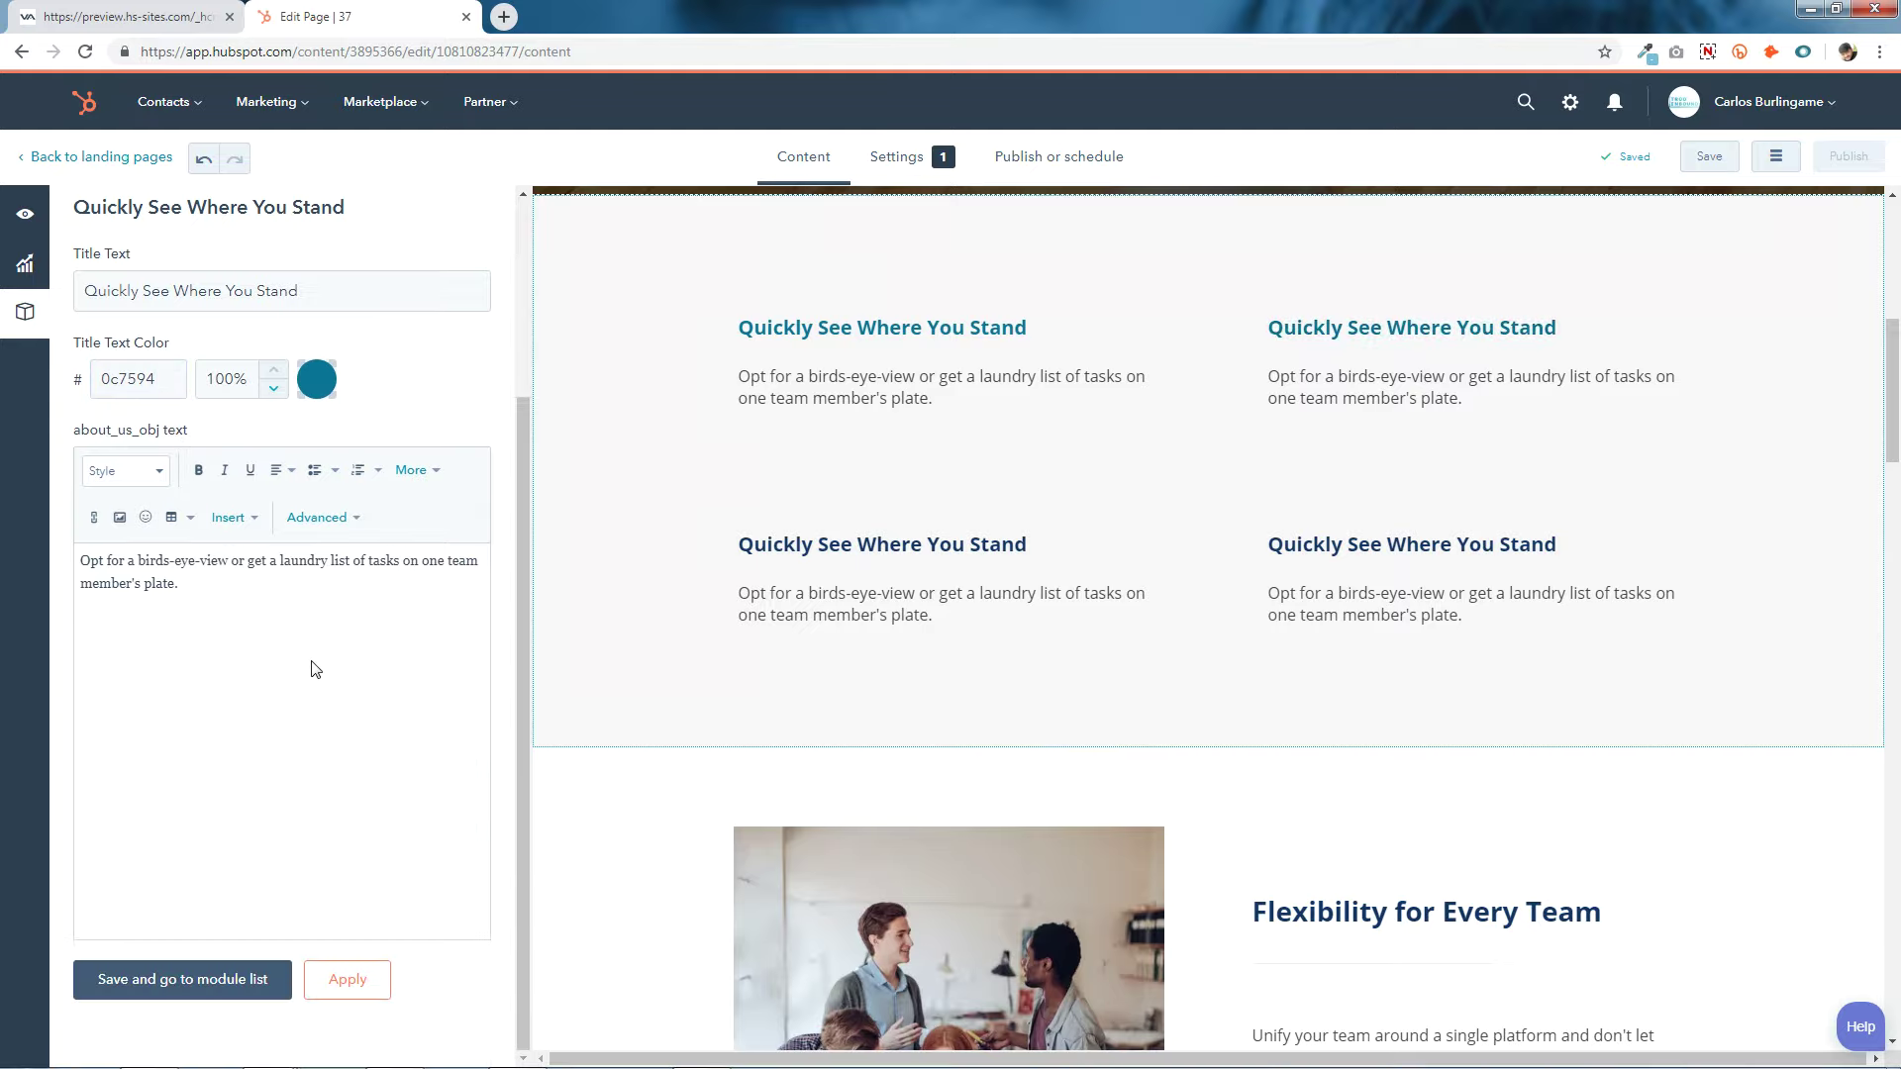
{"action": "left_click", "coordinate": [204, 980]}
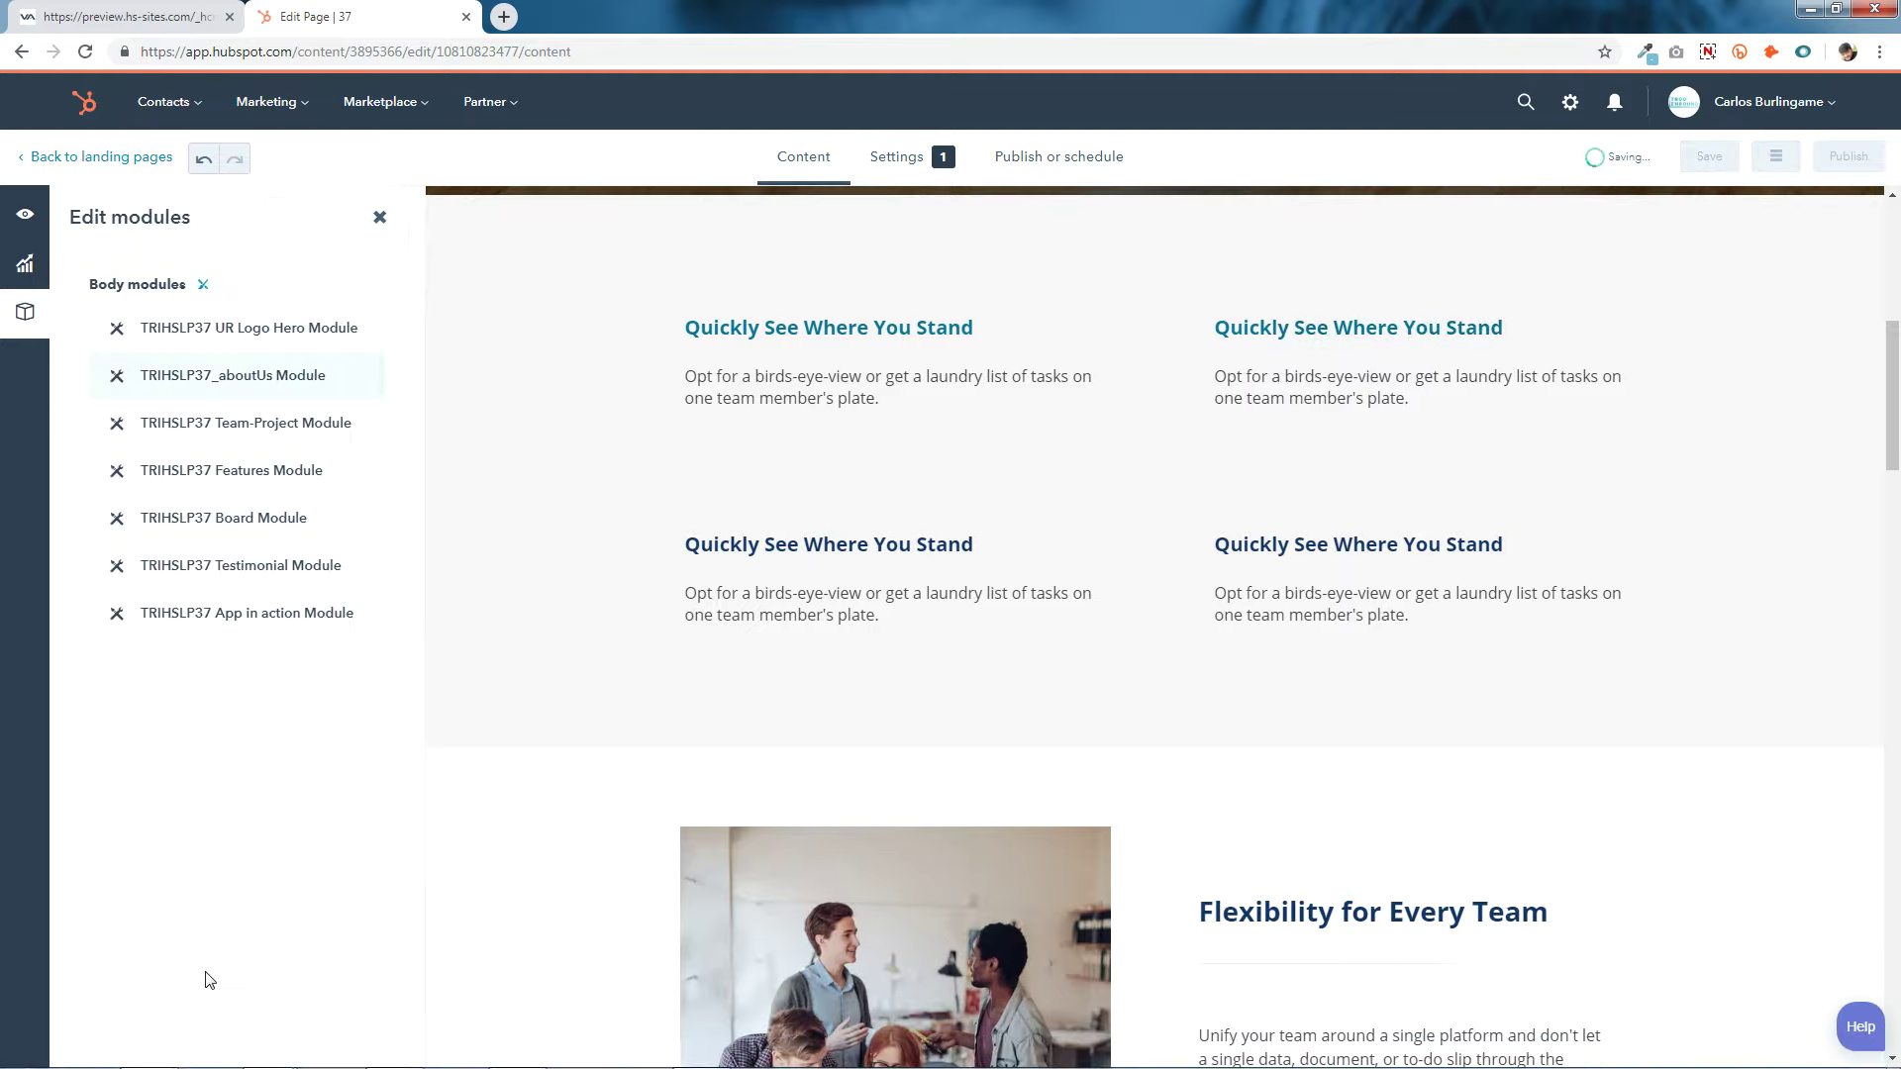
Set the third aboutUs entry's Title Text Color to 0c7594, copied from LP - 37.txt in Notepad, and save back to the module list.
{"action": "left_click", "coordinate": [226, 377]}
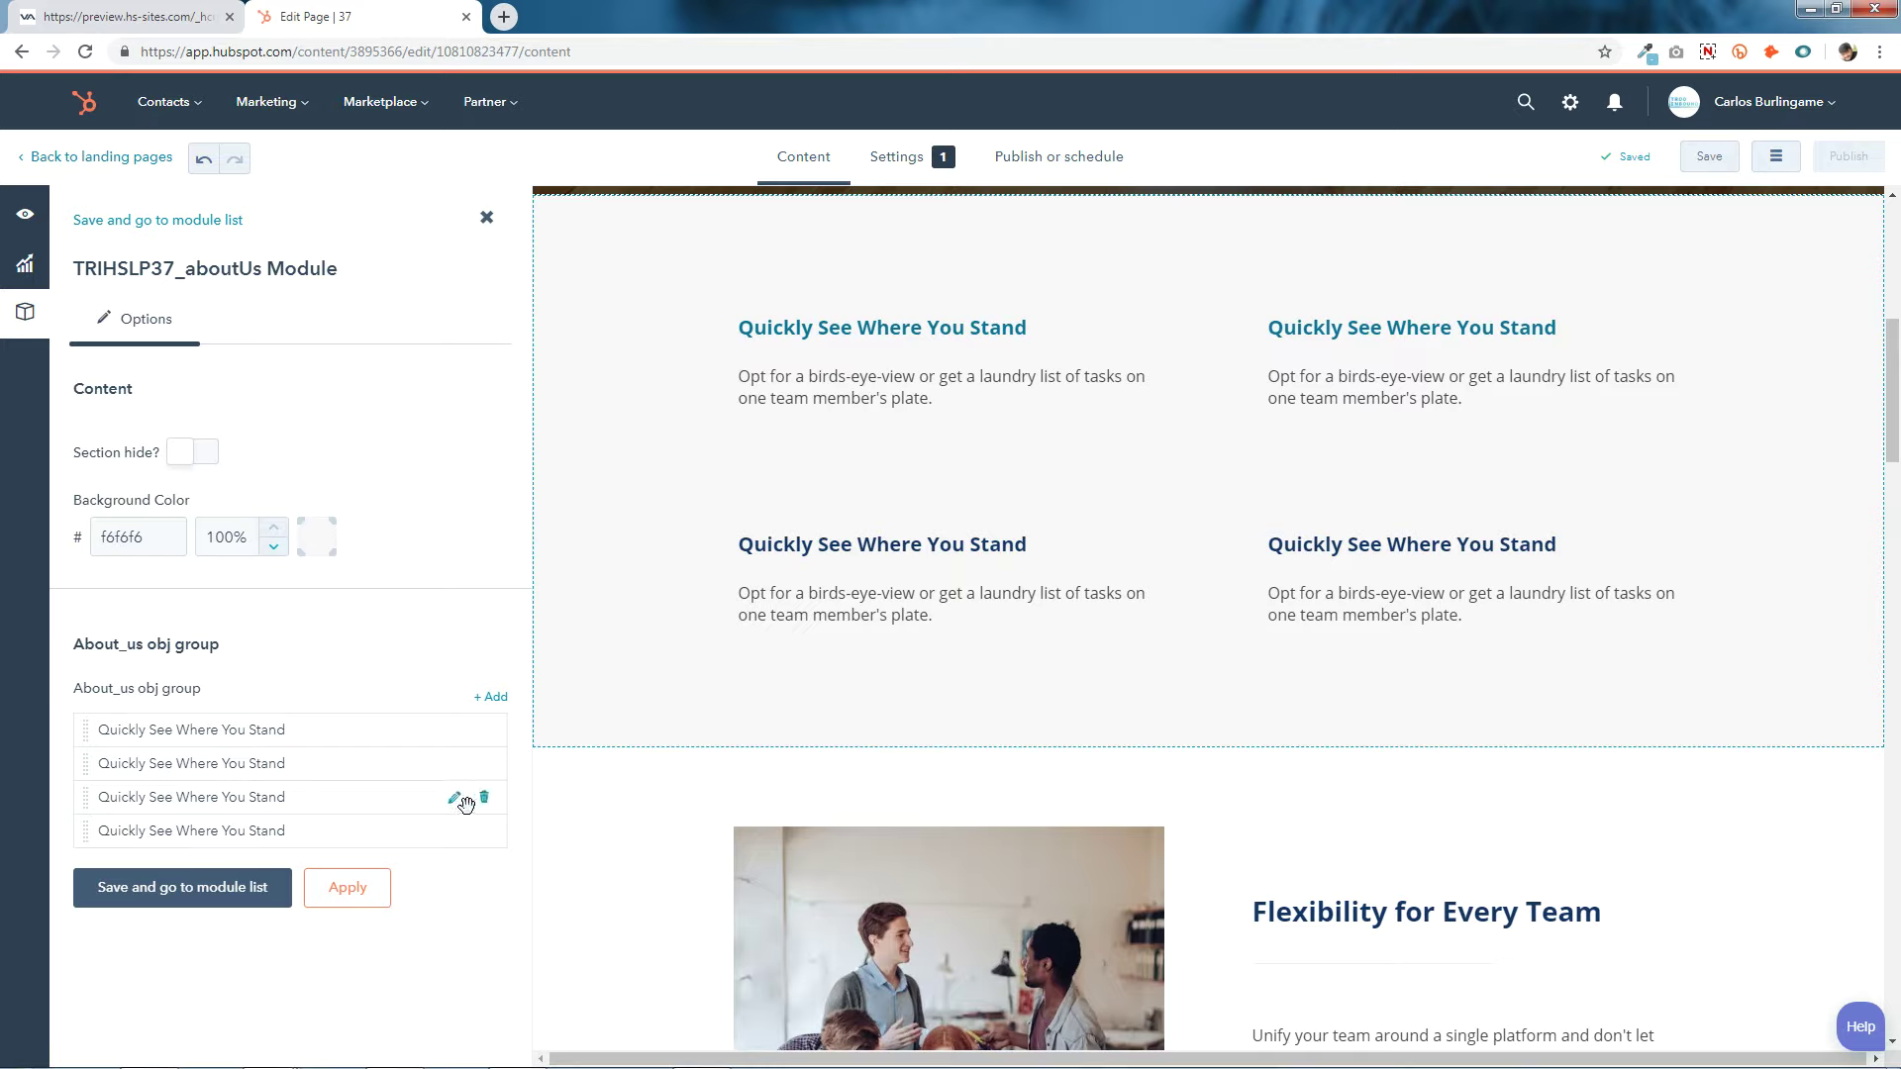
{"action": "left_click", "coordinate": [456, 800]}
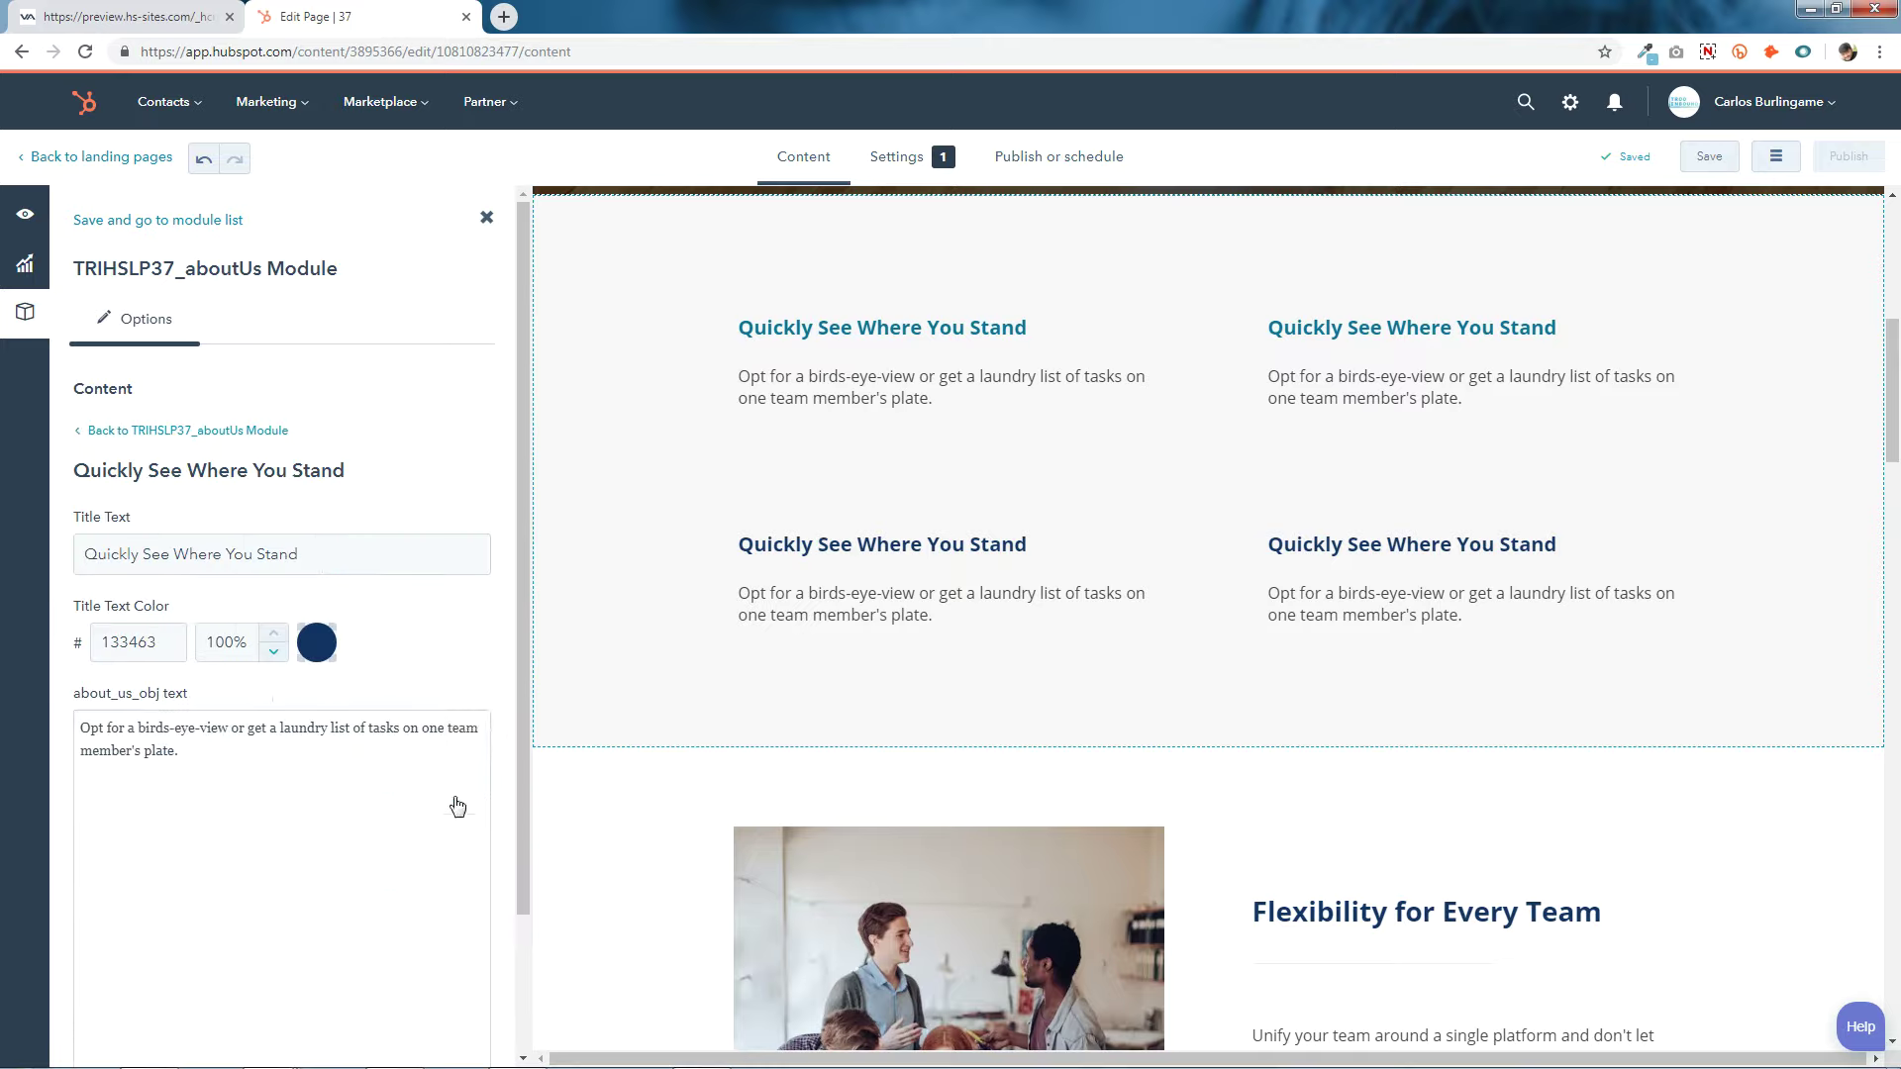
{"action": "left_click", "coordinate": [347, 563]}
{"action": "left_click", "coordinate": [158, 656]}
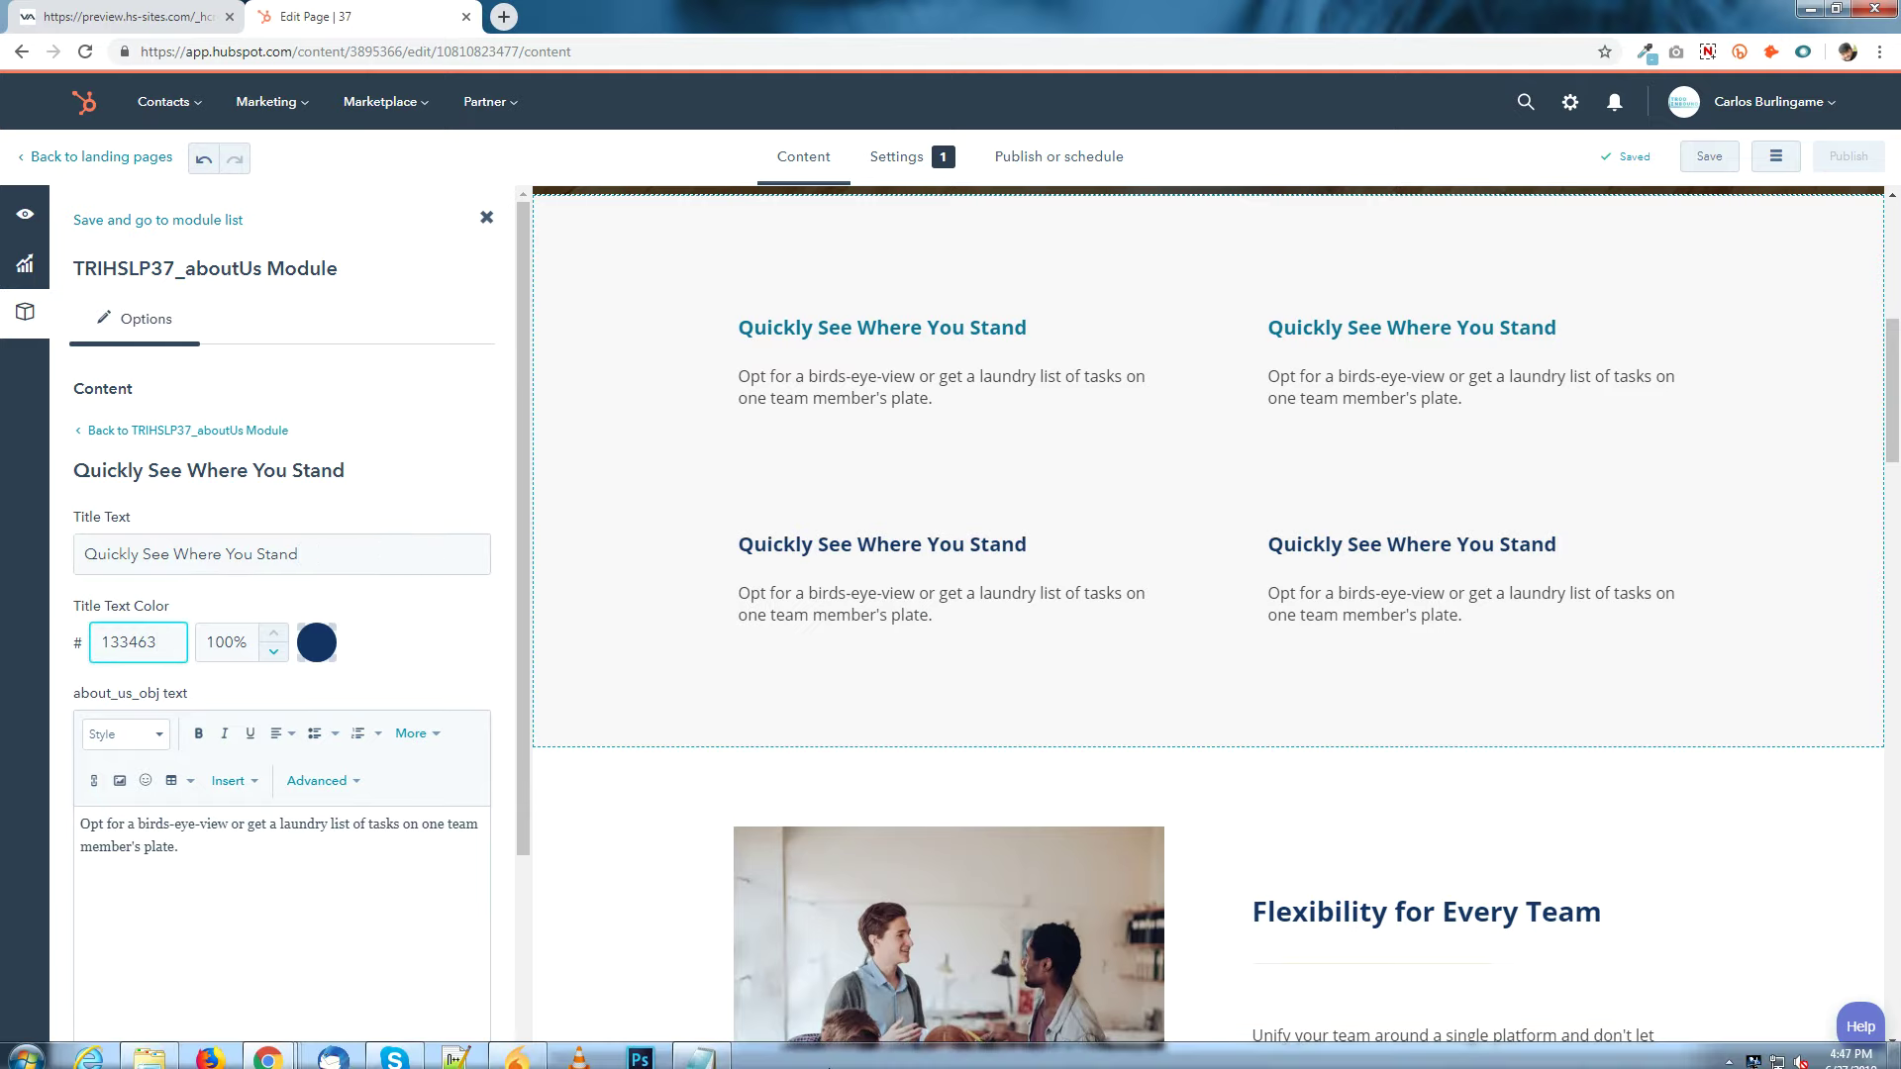
{"action": "left_click", "coordinate": [701, 1050]}
{"action": "right_click", "coordinate": [1379, 324]}
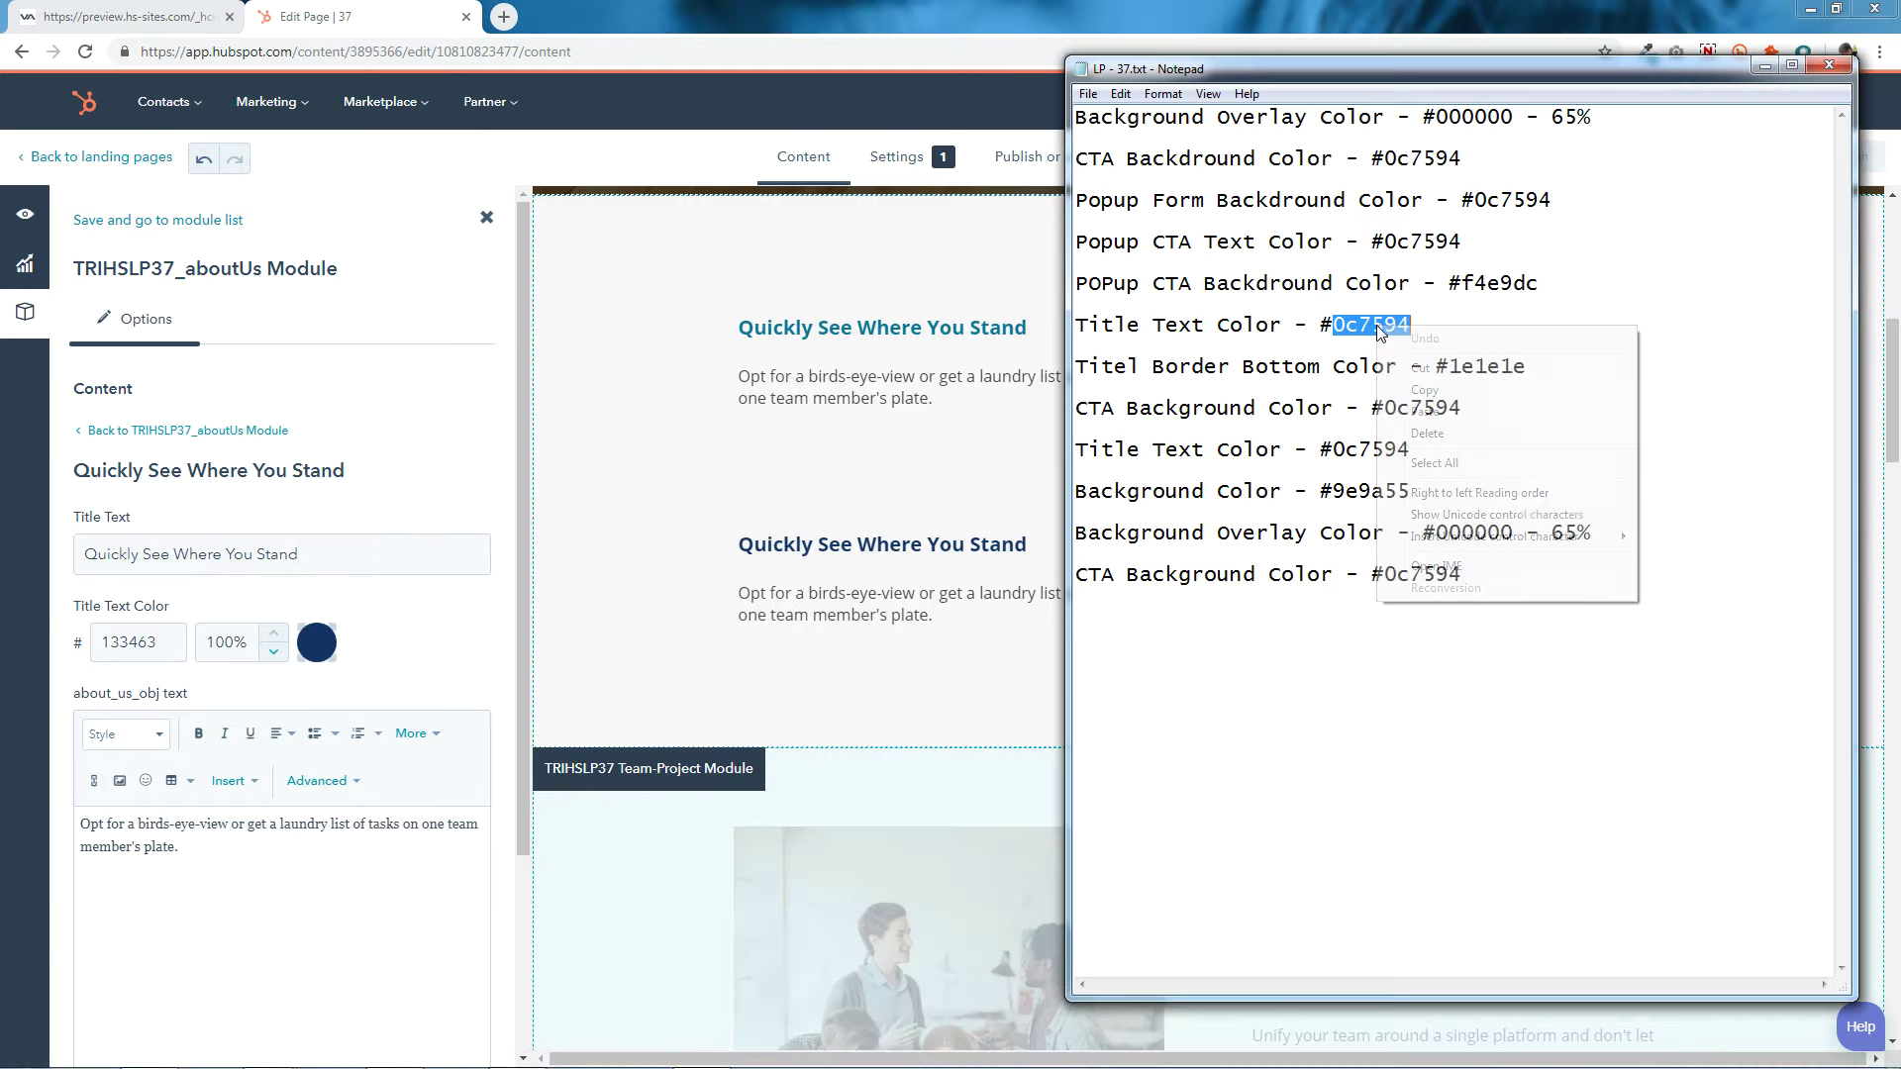
{"action": "left_click", "coordinate": [1409, 391]}
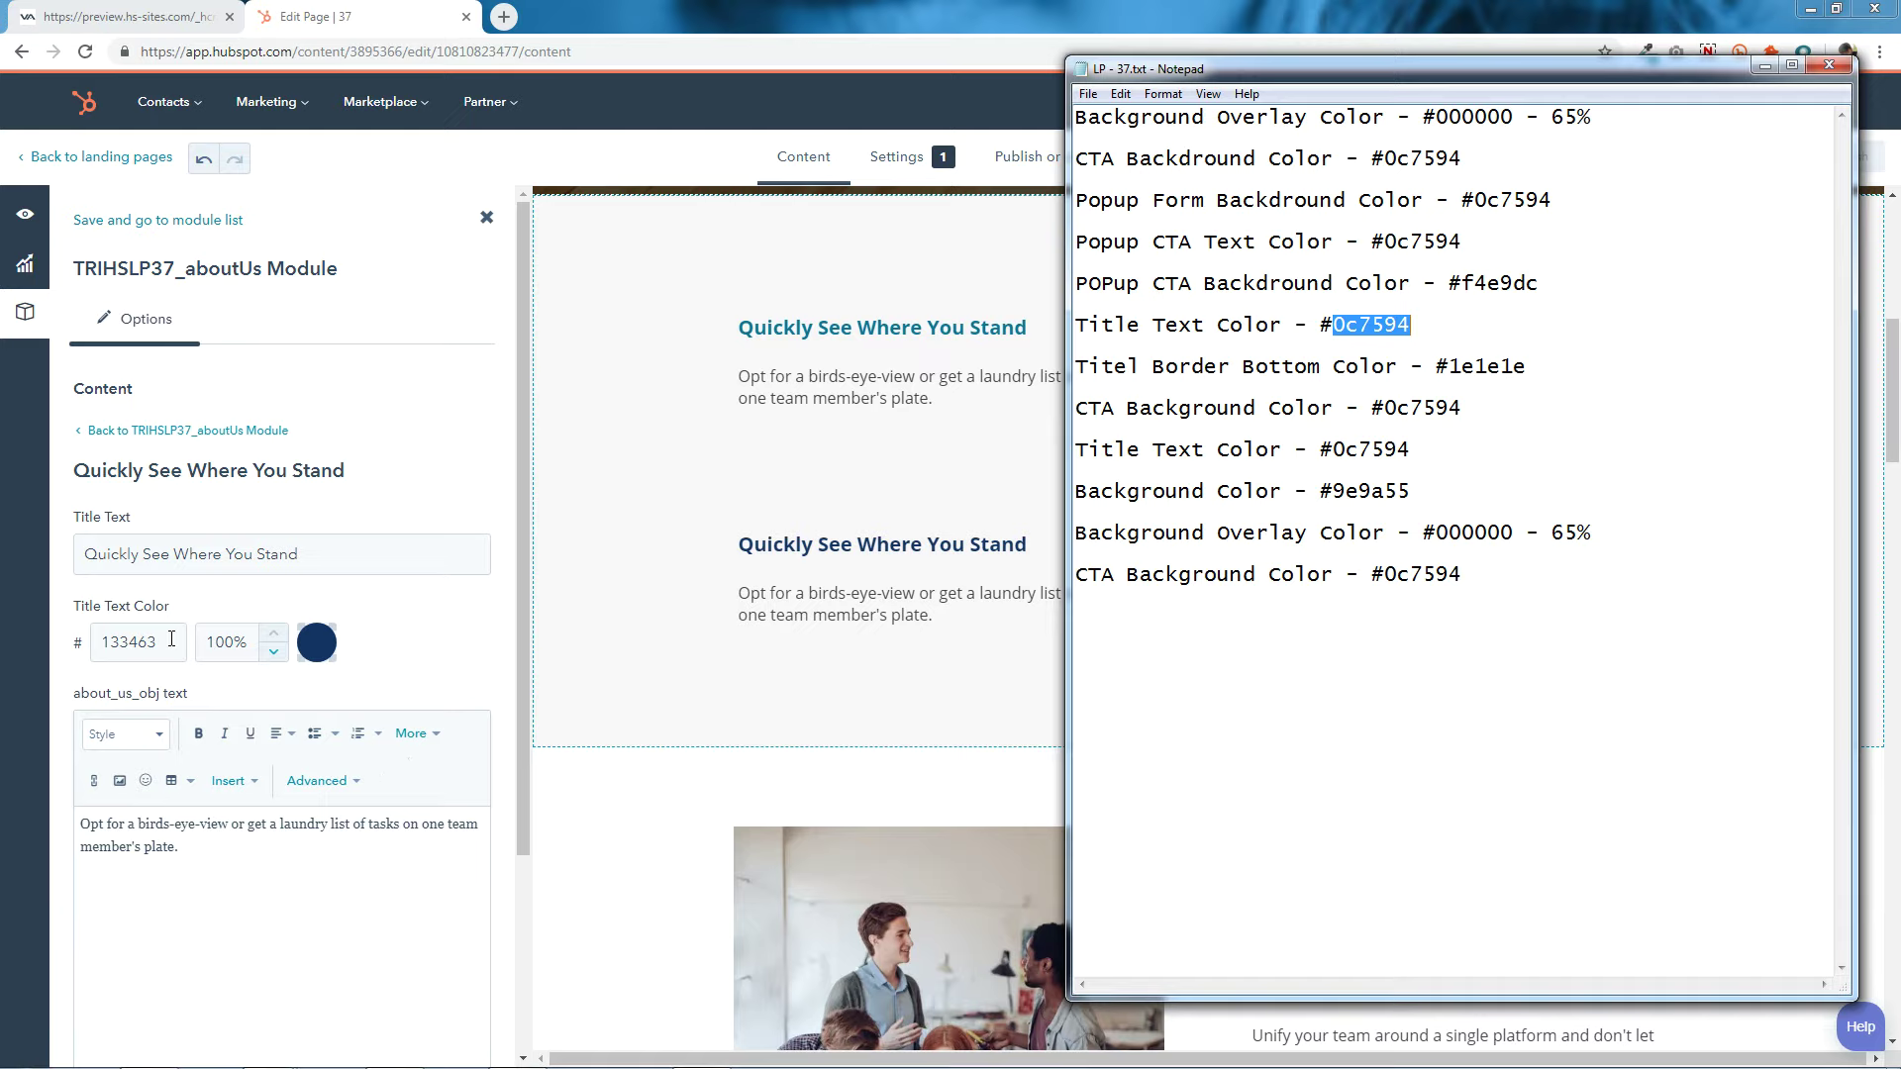
{"action": "double_click", "coordinate": [170, 642]}
{"action": "right_click", "coordinate": [170, 639]}
{"action": "left_click", "coordinate": [216, 700]}
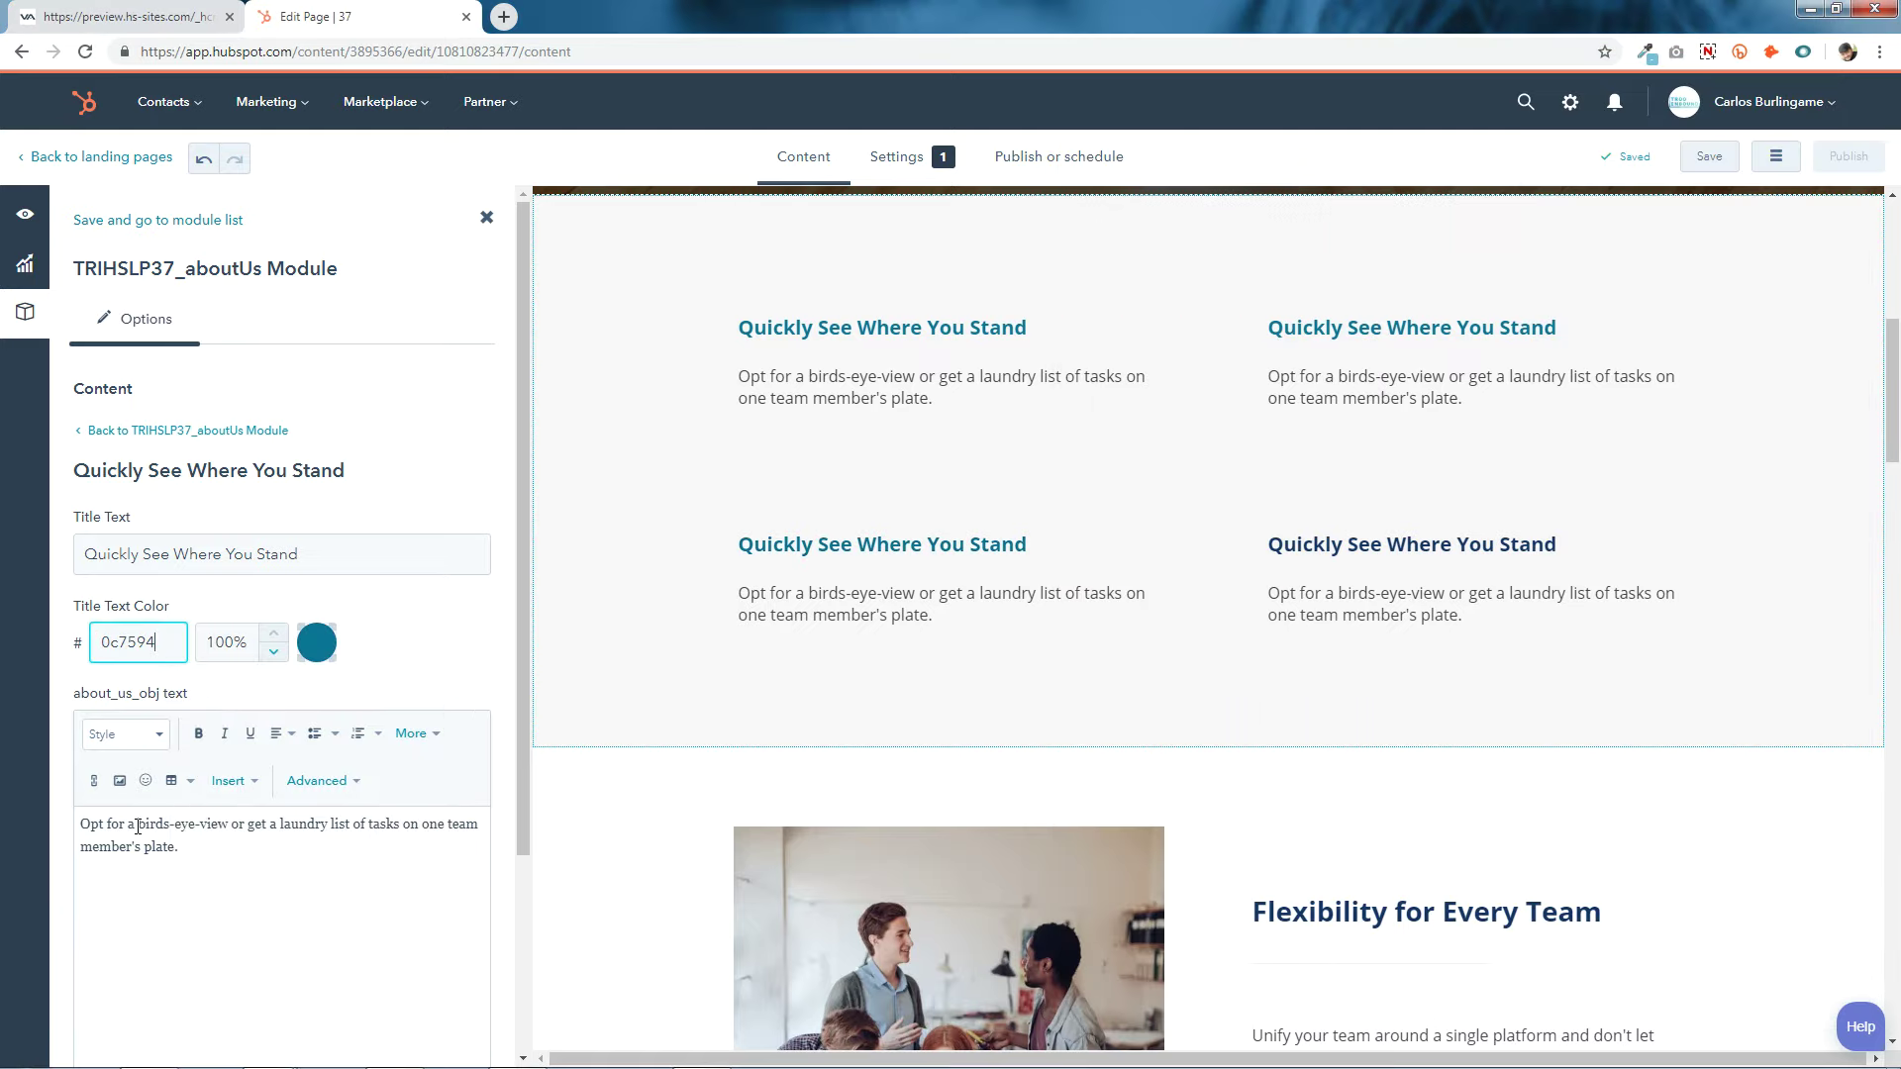
{"action": "scroll", "coordinate": [136, 827], "scroll_direction": "down", "scroll_amount": 2}
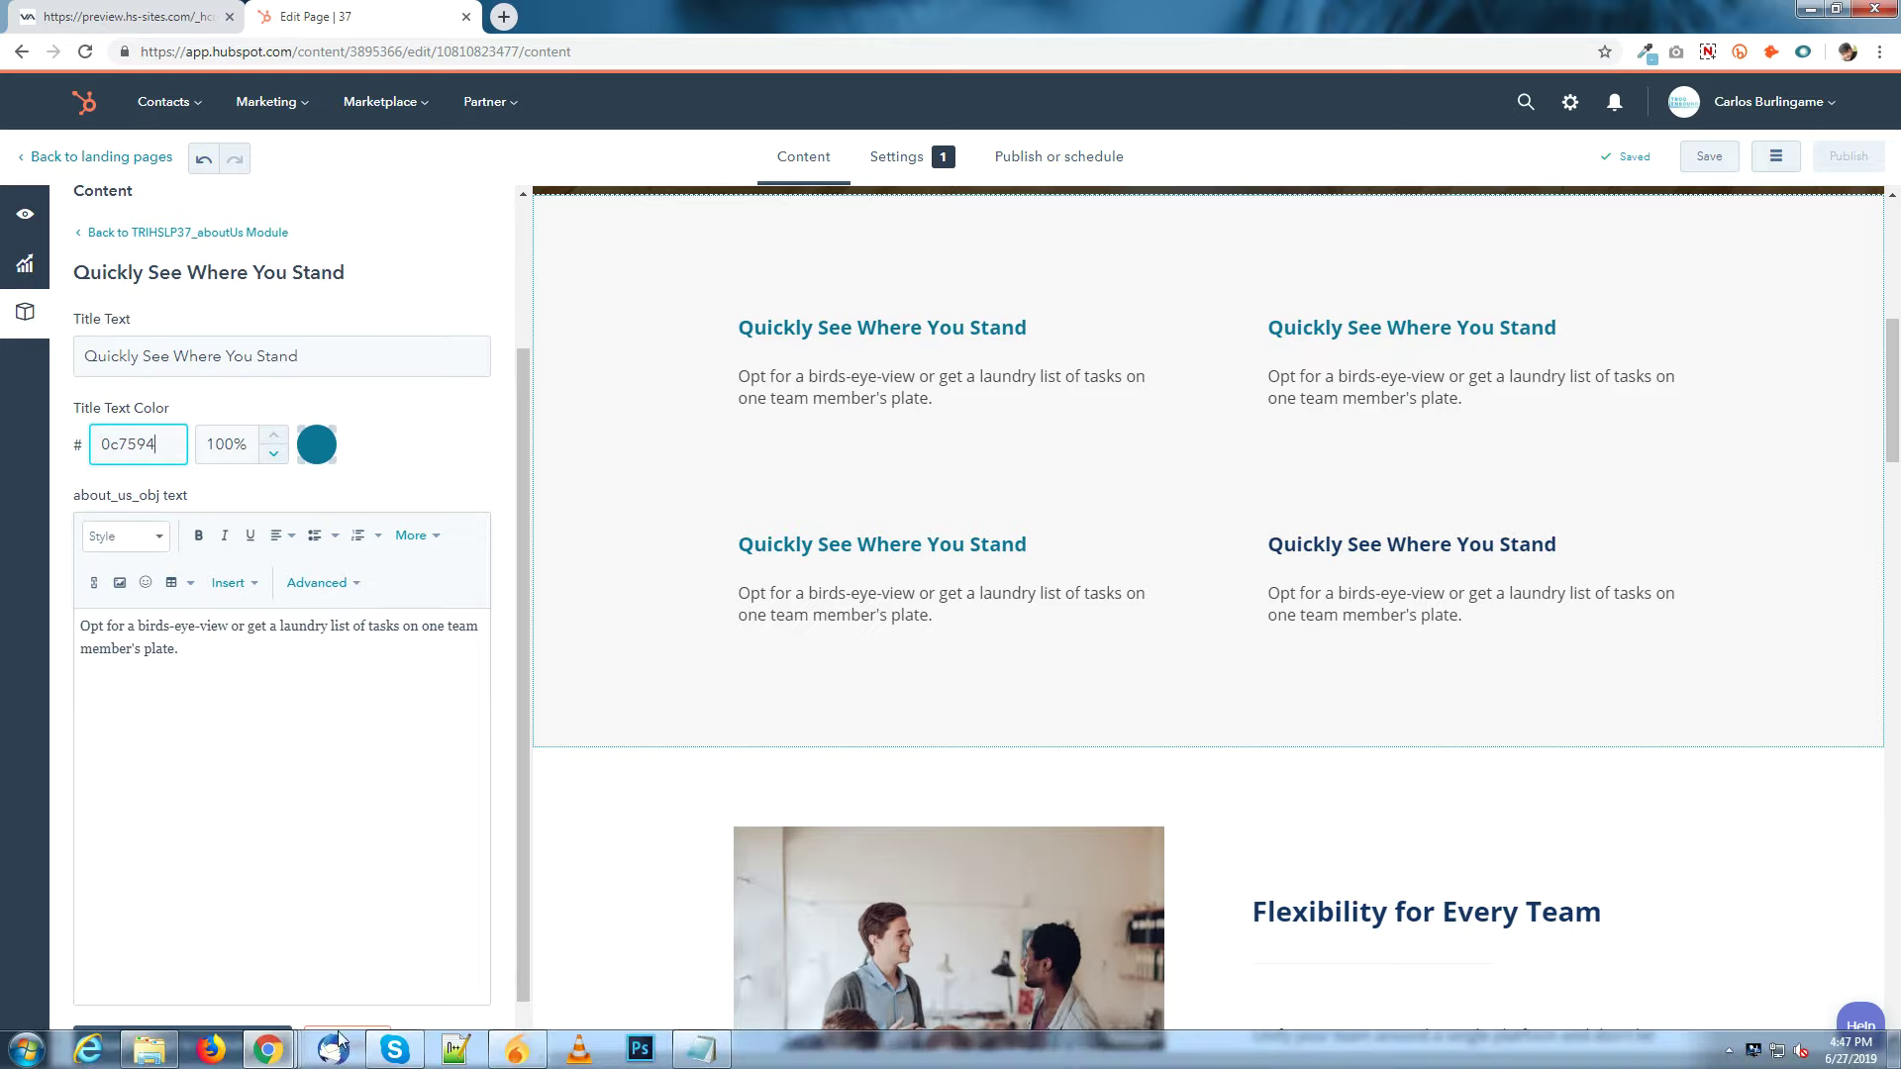
{"action": "left_click", "coordinate": [241, 982]}
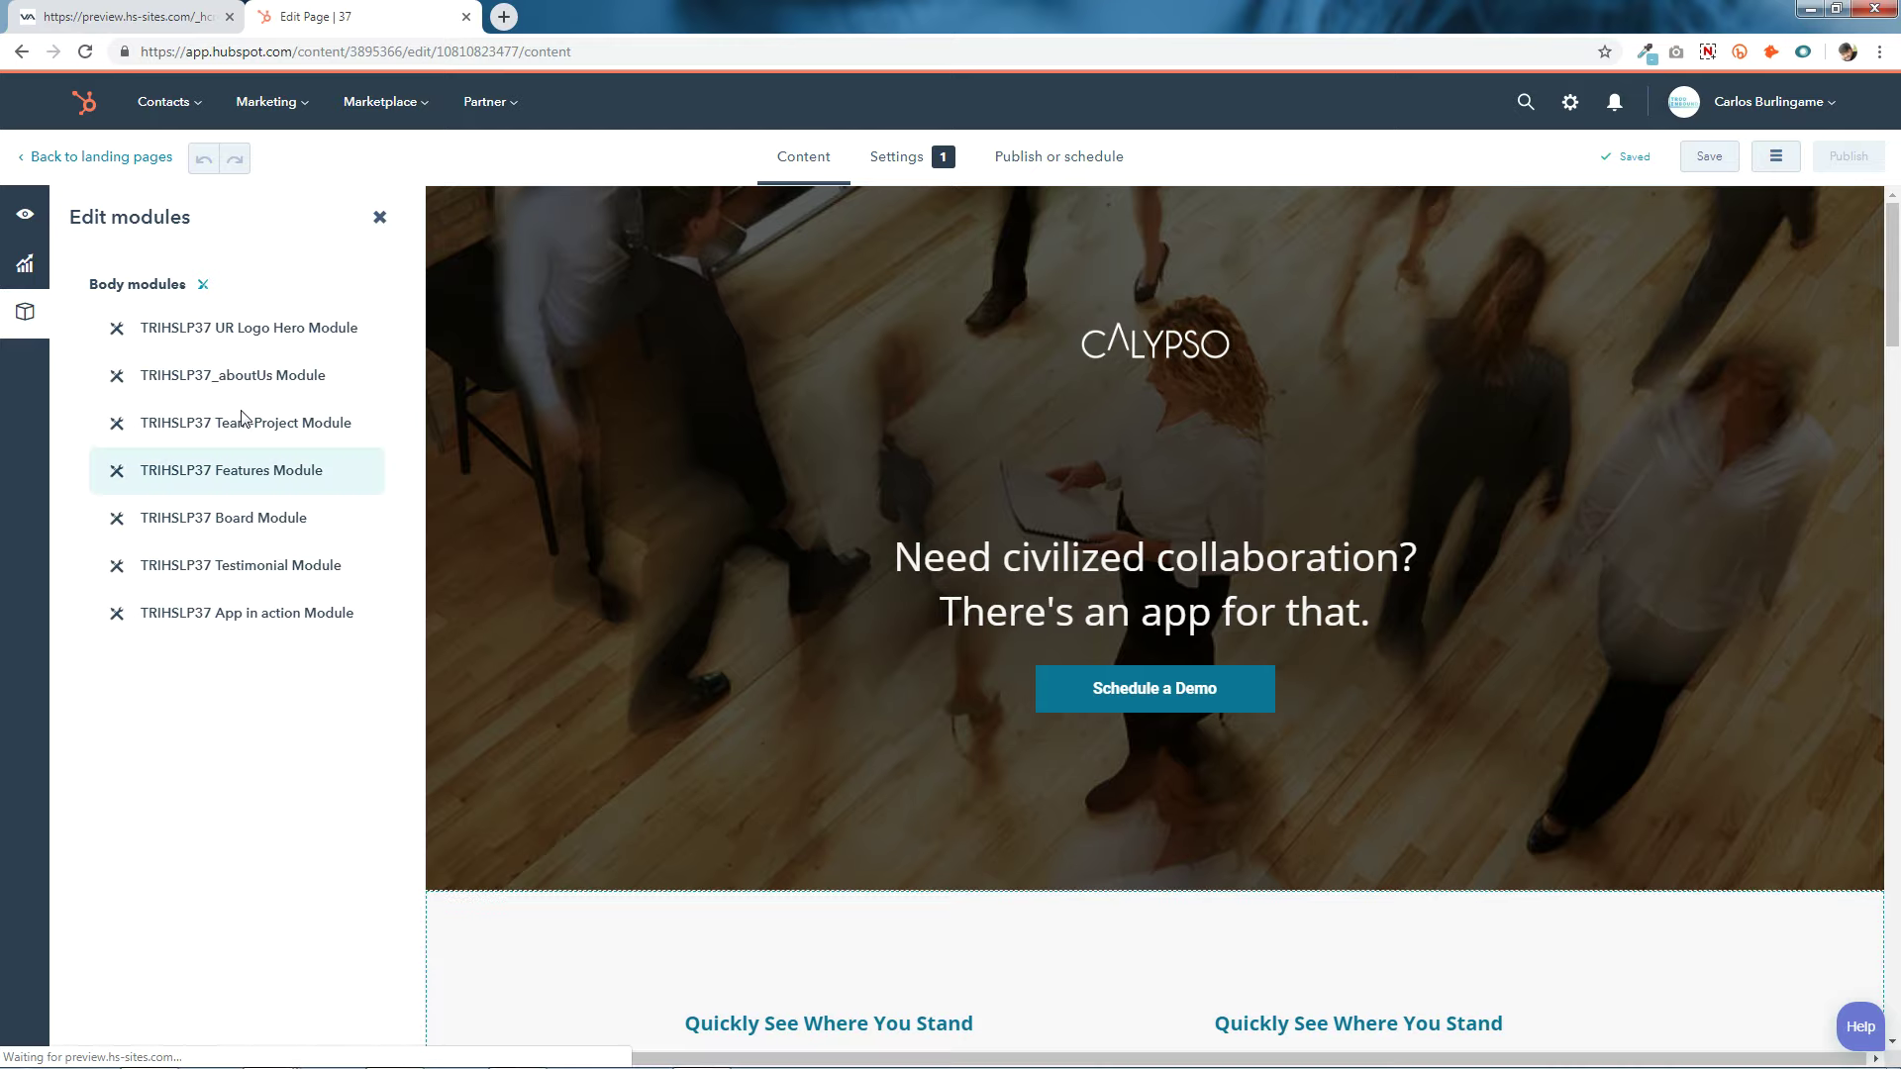
Set the fourth aboutUs entry's Title Text Color to 0c7594, copied from the Title Text Color line of LP - 37.txt in Notepad.
{"action": "left_click", "coordinate": [256, 374]}
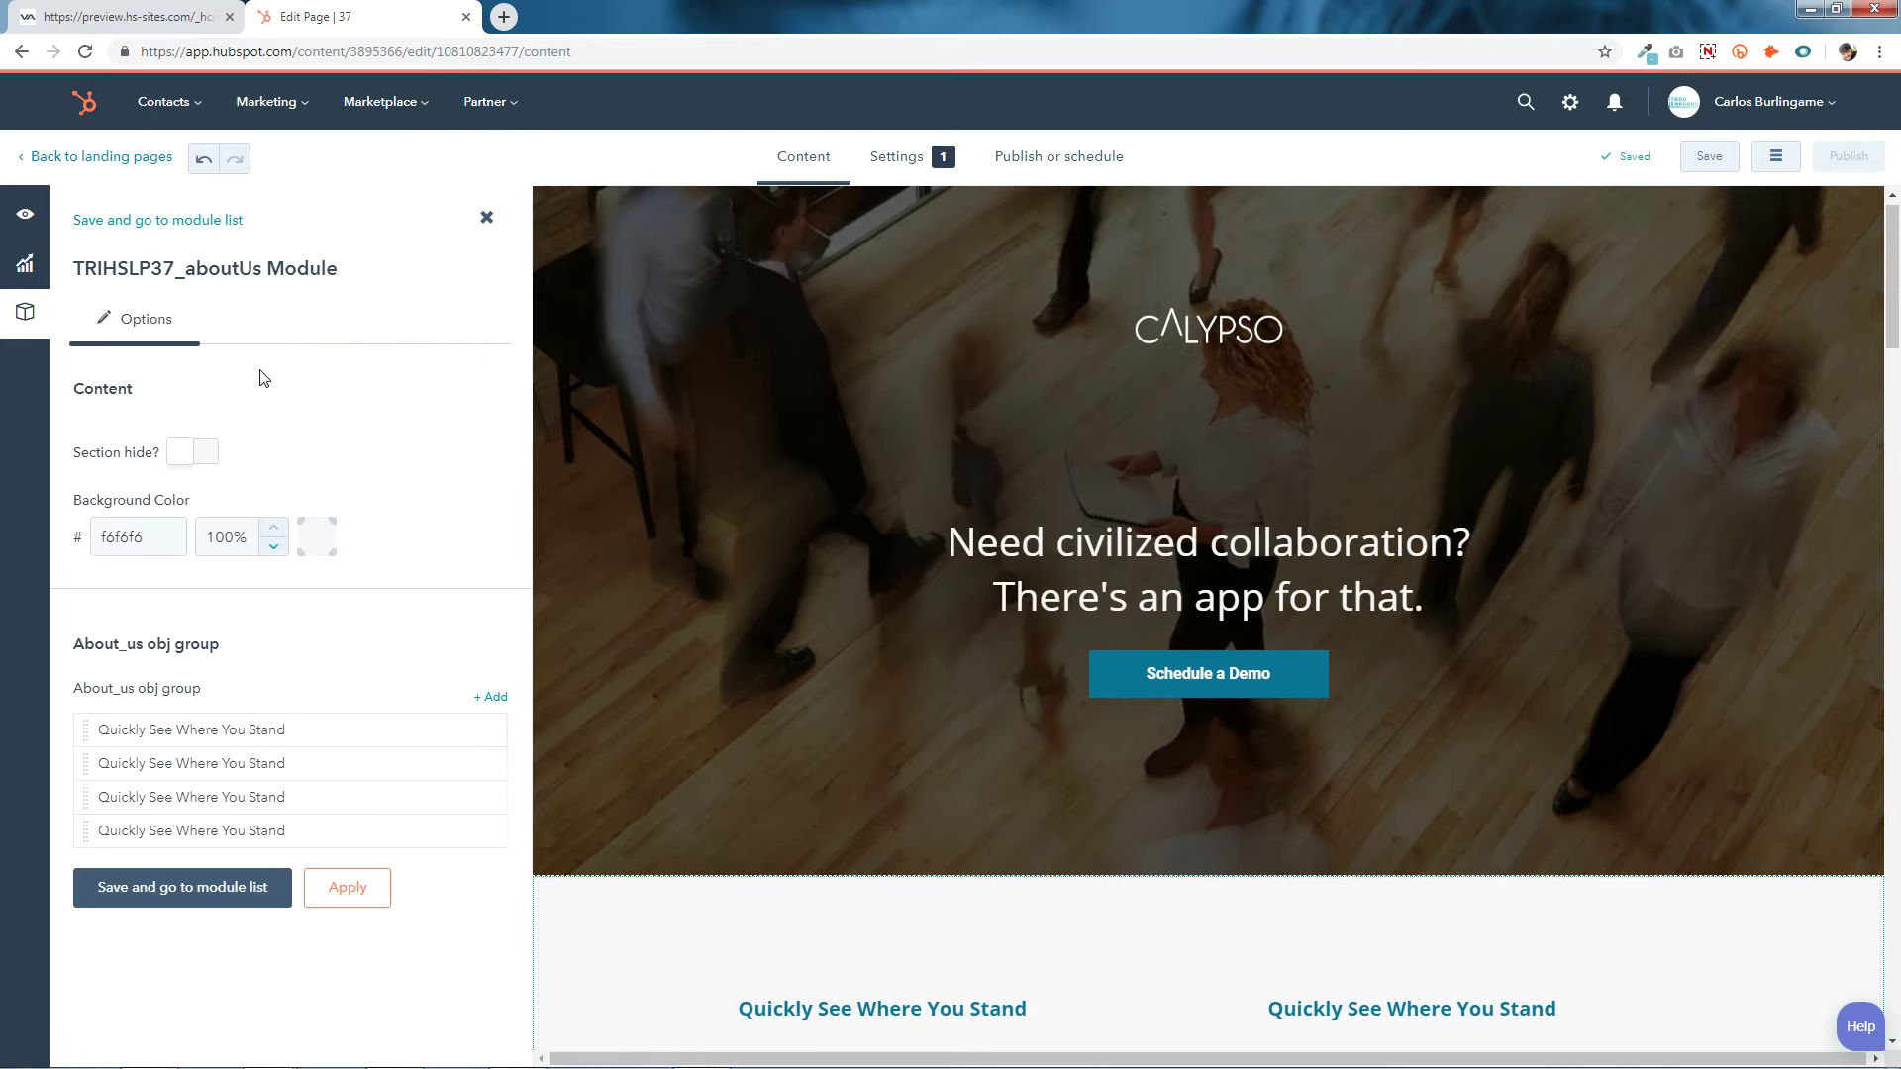
{"action": "scroll", "coordinate": [1164, 738], "scroll_direction": "down", "scroll_amount": 5}
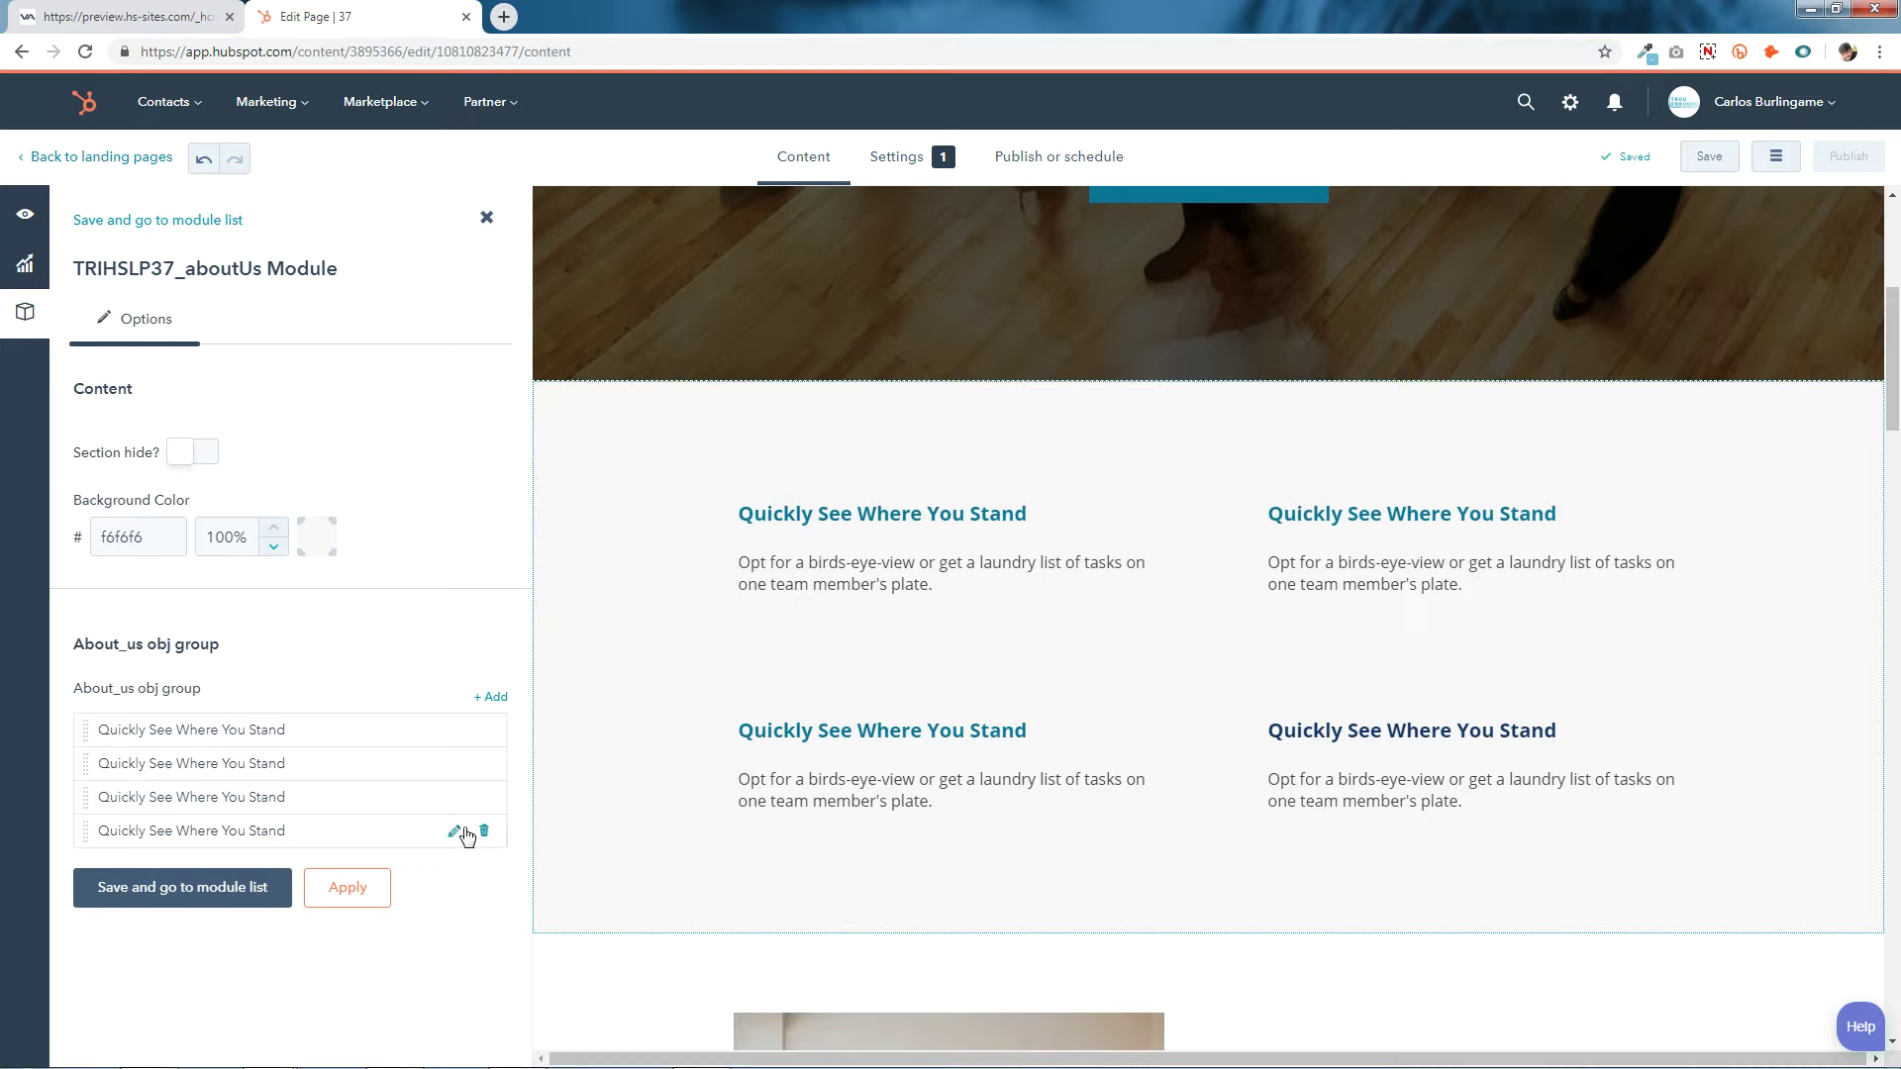
{"action": "left_click", "coordinate": [455, 835]}
{"action": "left_click", "coordinate": [358, 558]}
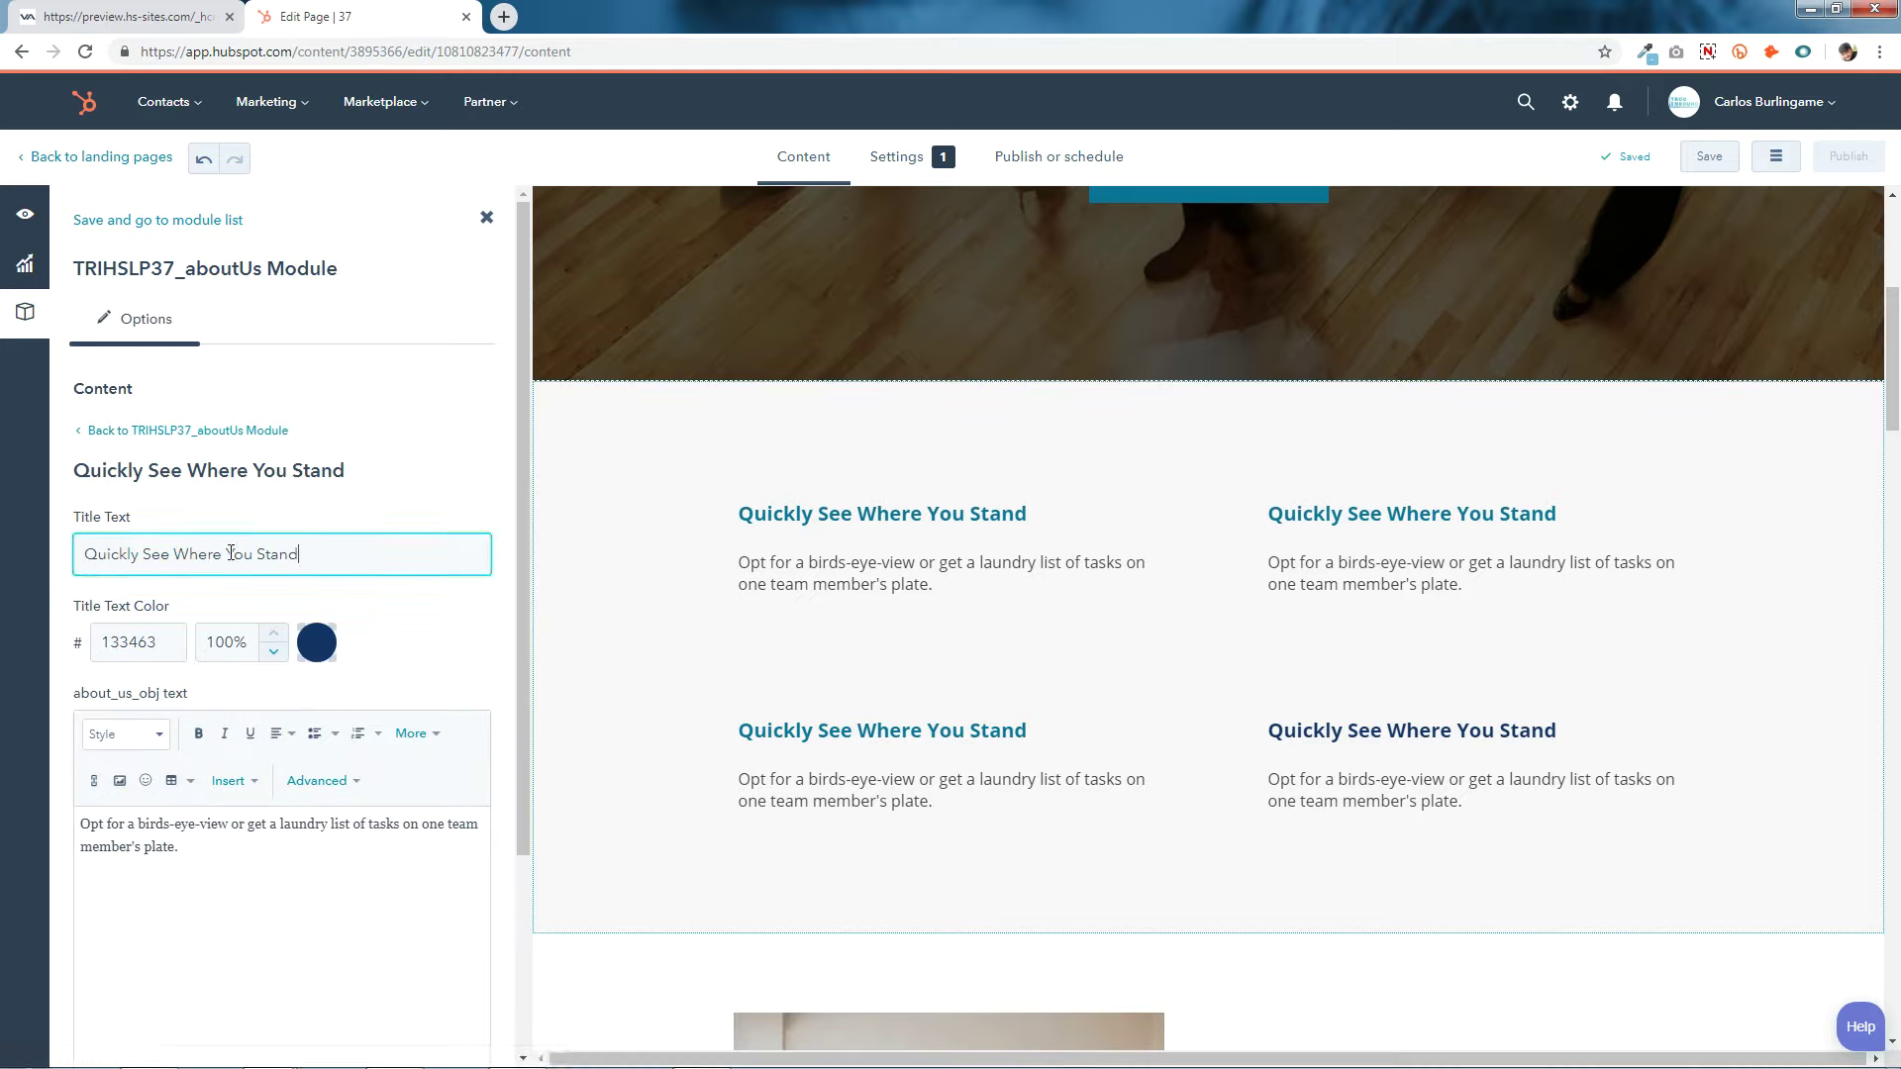
{"action": "left_click", "coordinate": [173, 646]}
{"action": "left_click", "coordinate": [594, 1050]}
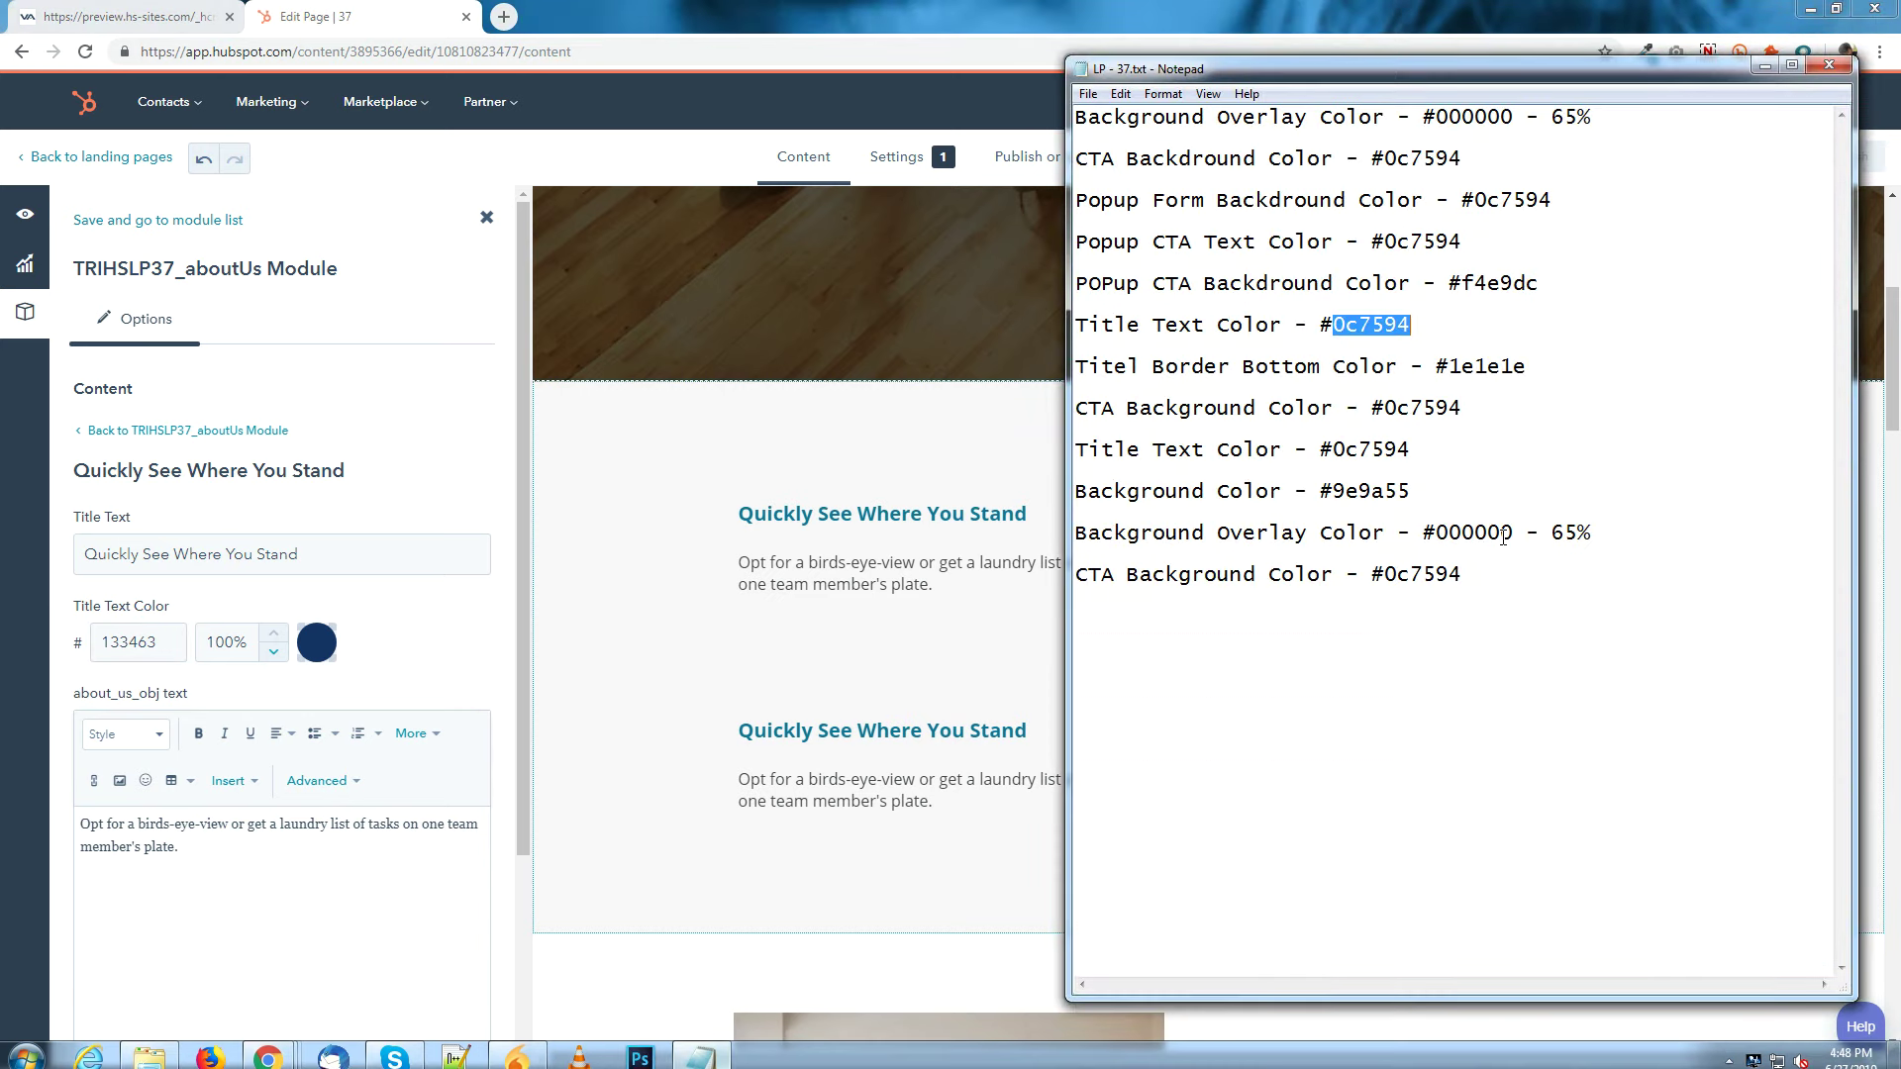
{"action": "right_click", "coordinate": [1389, 326]}
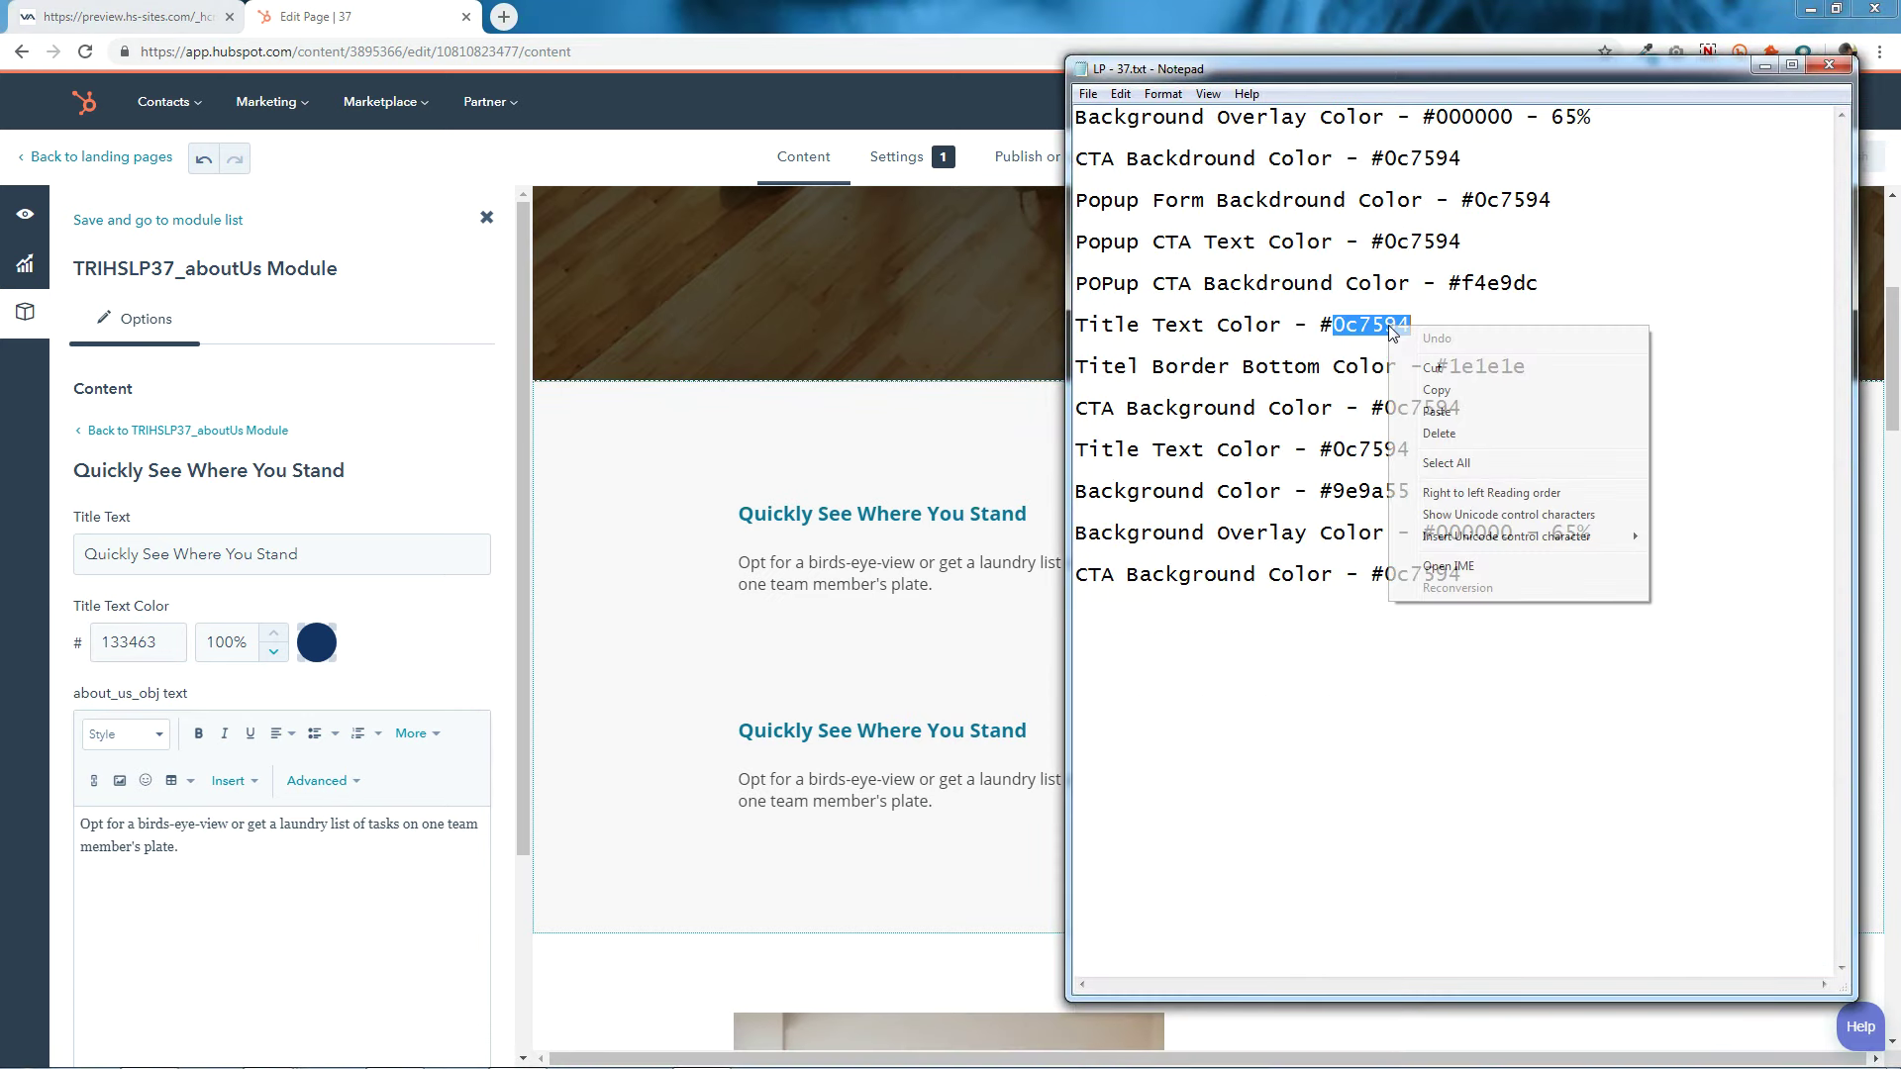
{"action": "left_click", "coordinate": [1436, 391]}
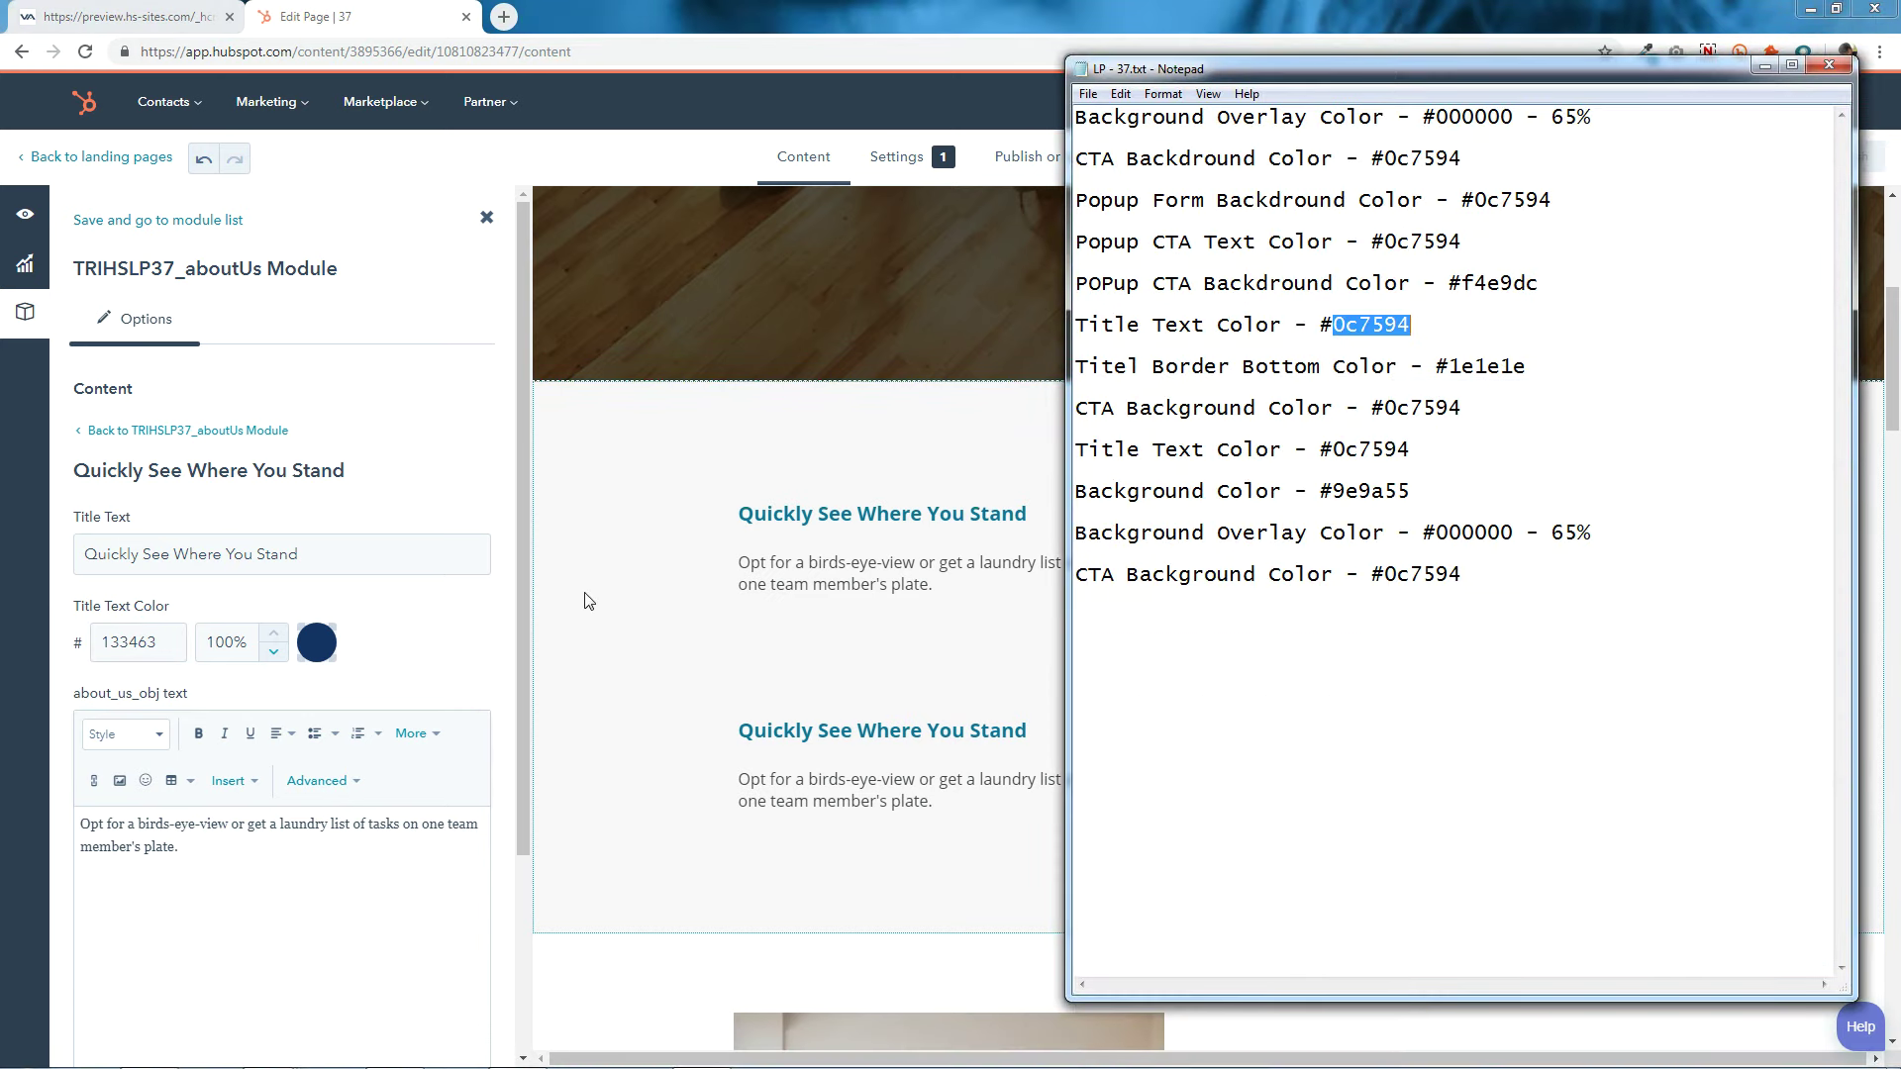
{"action": "double_click", "coordinate": [174, 643]}
{"action": "right_click", "coordinate": [175, 642]}
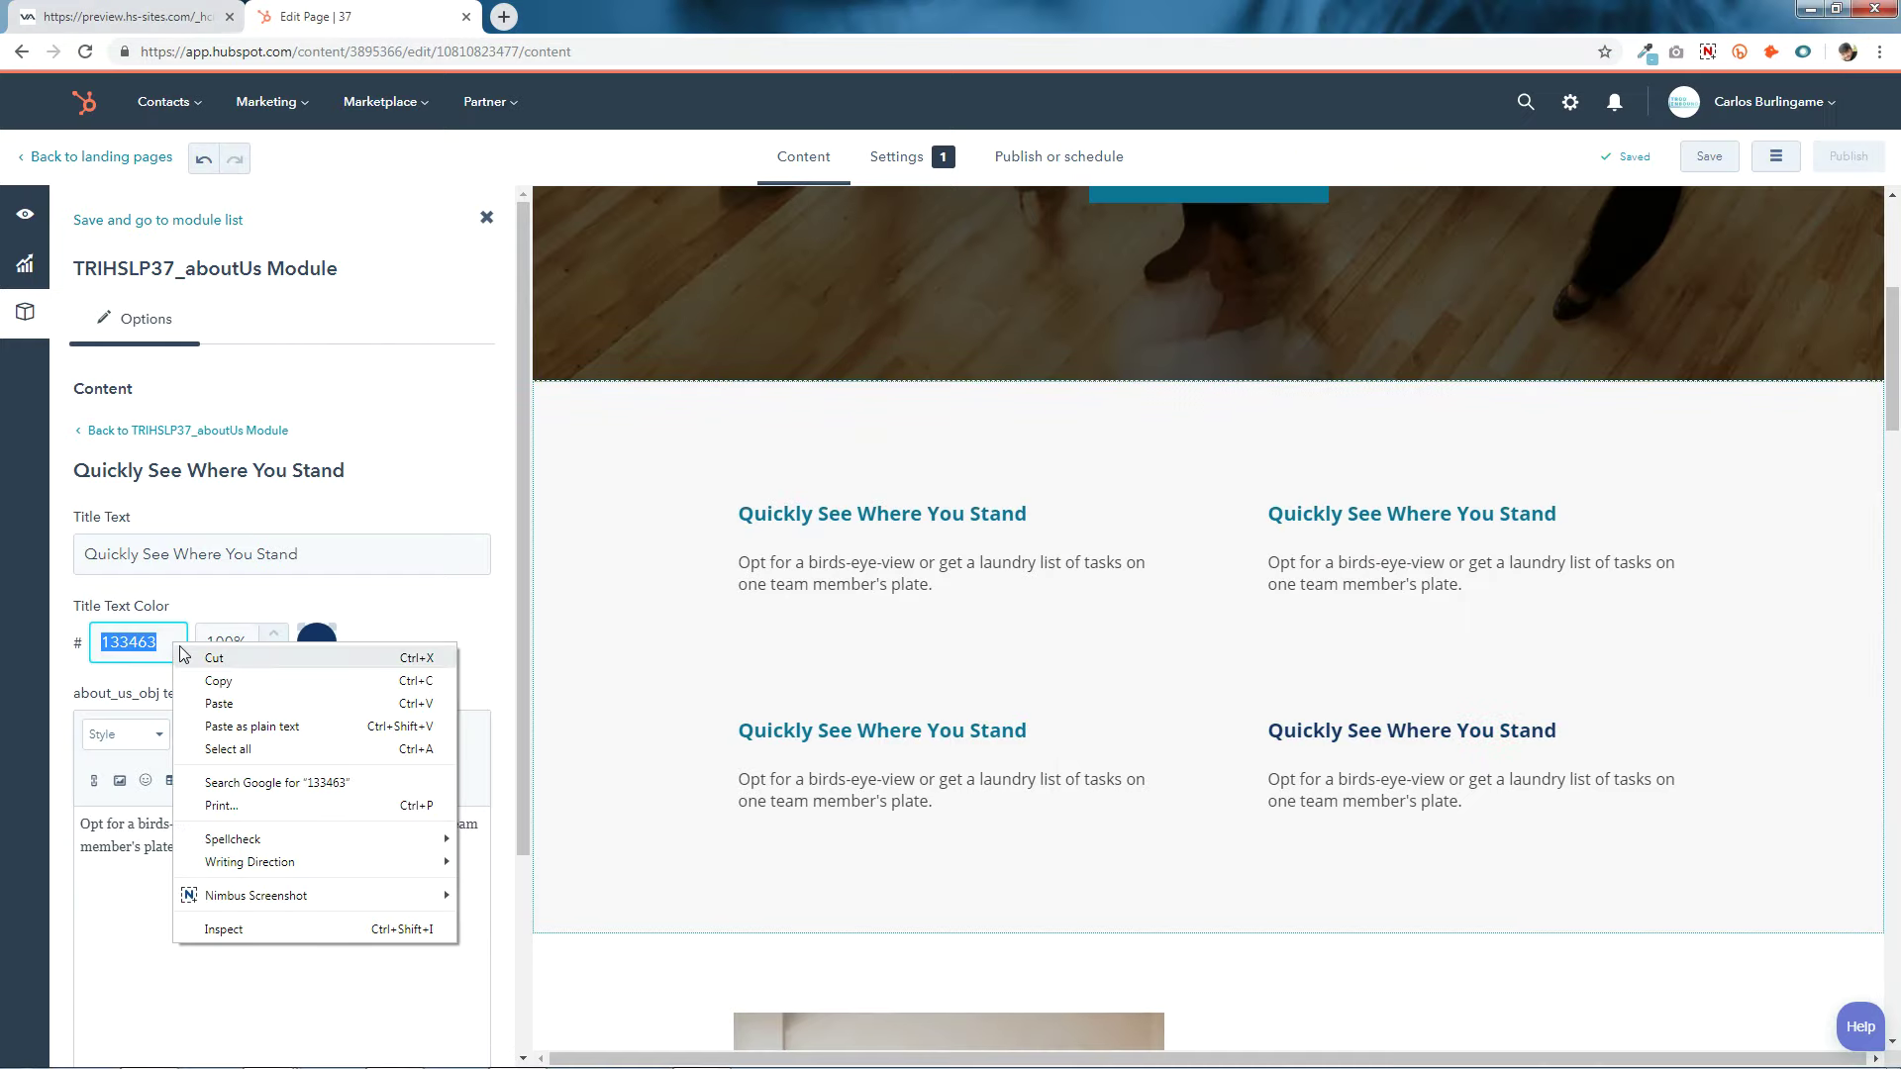
{"action": "left_click", "coordinate": [212, 700]}
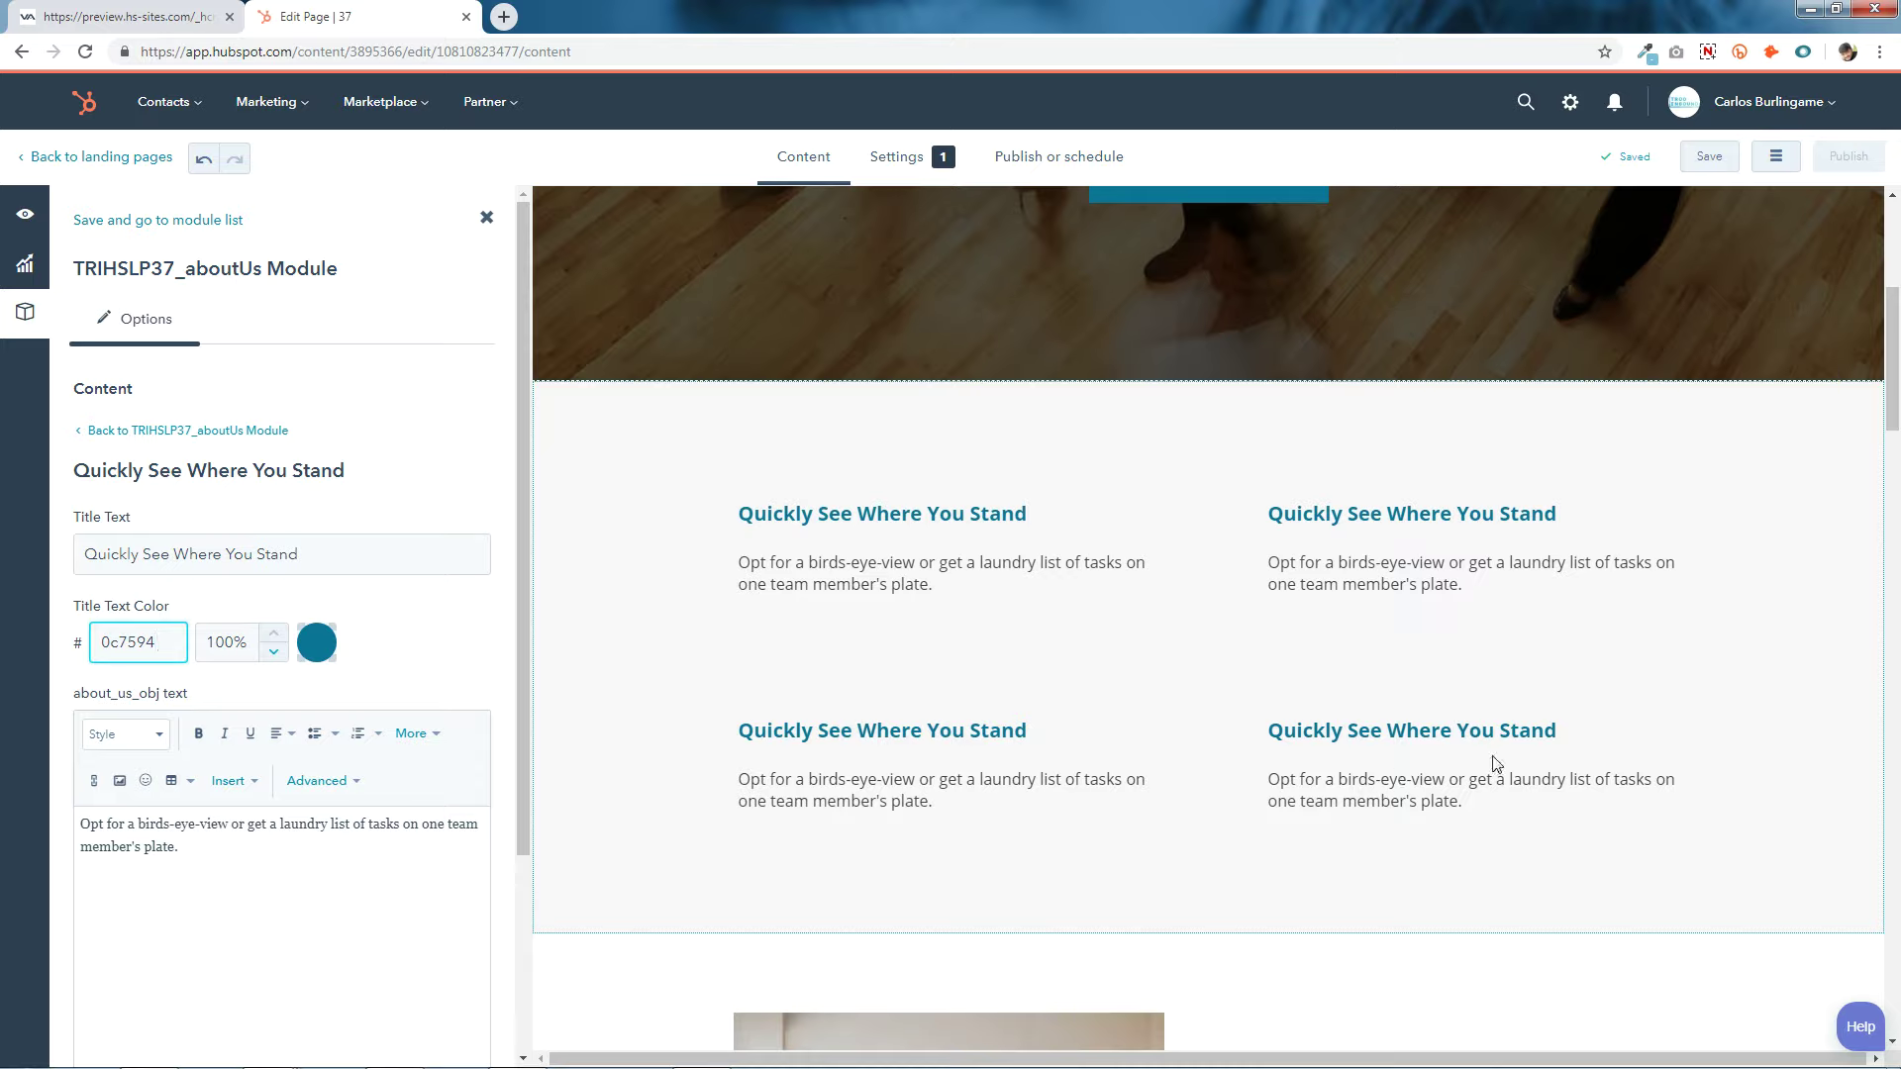
Review the fourth entry's about_us_obj text and save the aboutUs module, returning to the module list.
{"action": "left_click", "coordinate": [406, 654]}
{"action": "scroll", "coordinate": [219, 659], "scroll_direction": "down", "scroll_amount": 3}
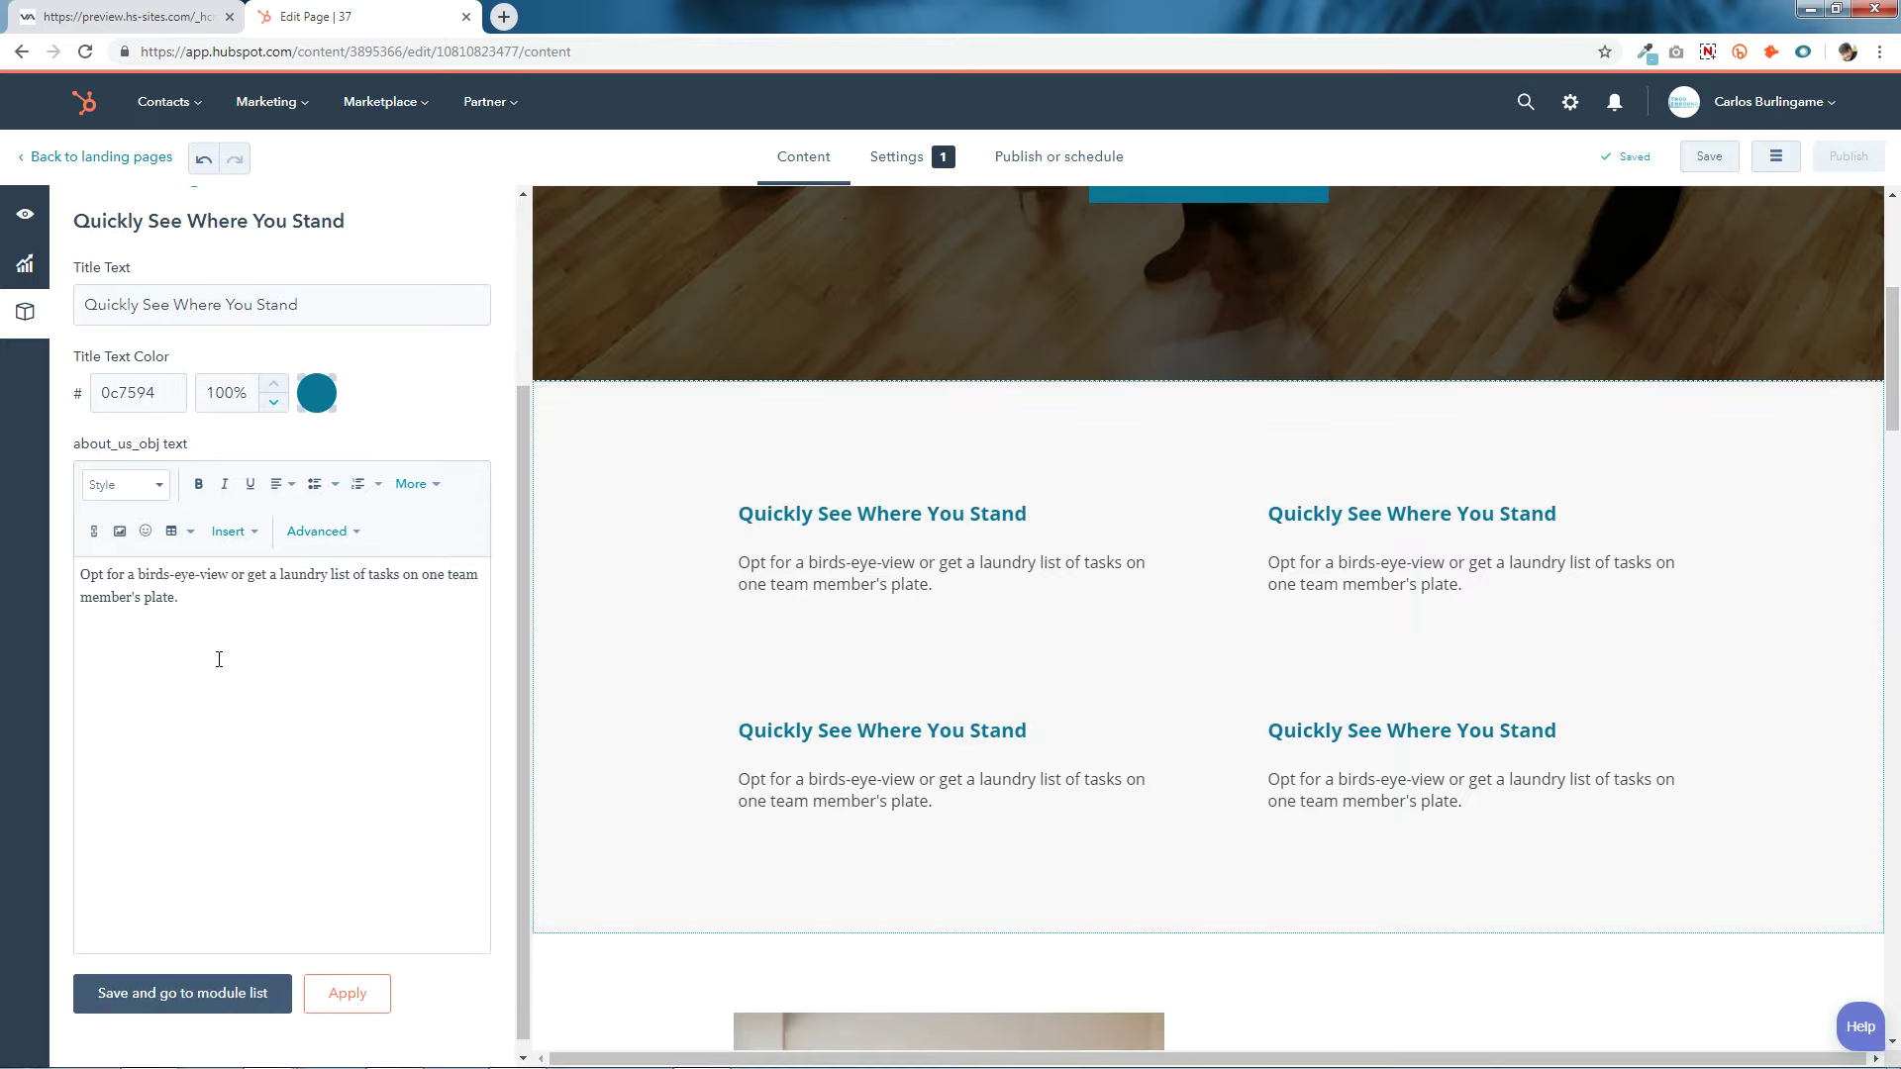
{"action": "left_click_drag", "start_coordinate": [83, 562], "coordinate": [304, 608]}
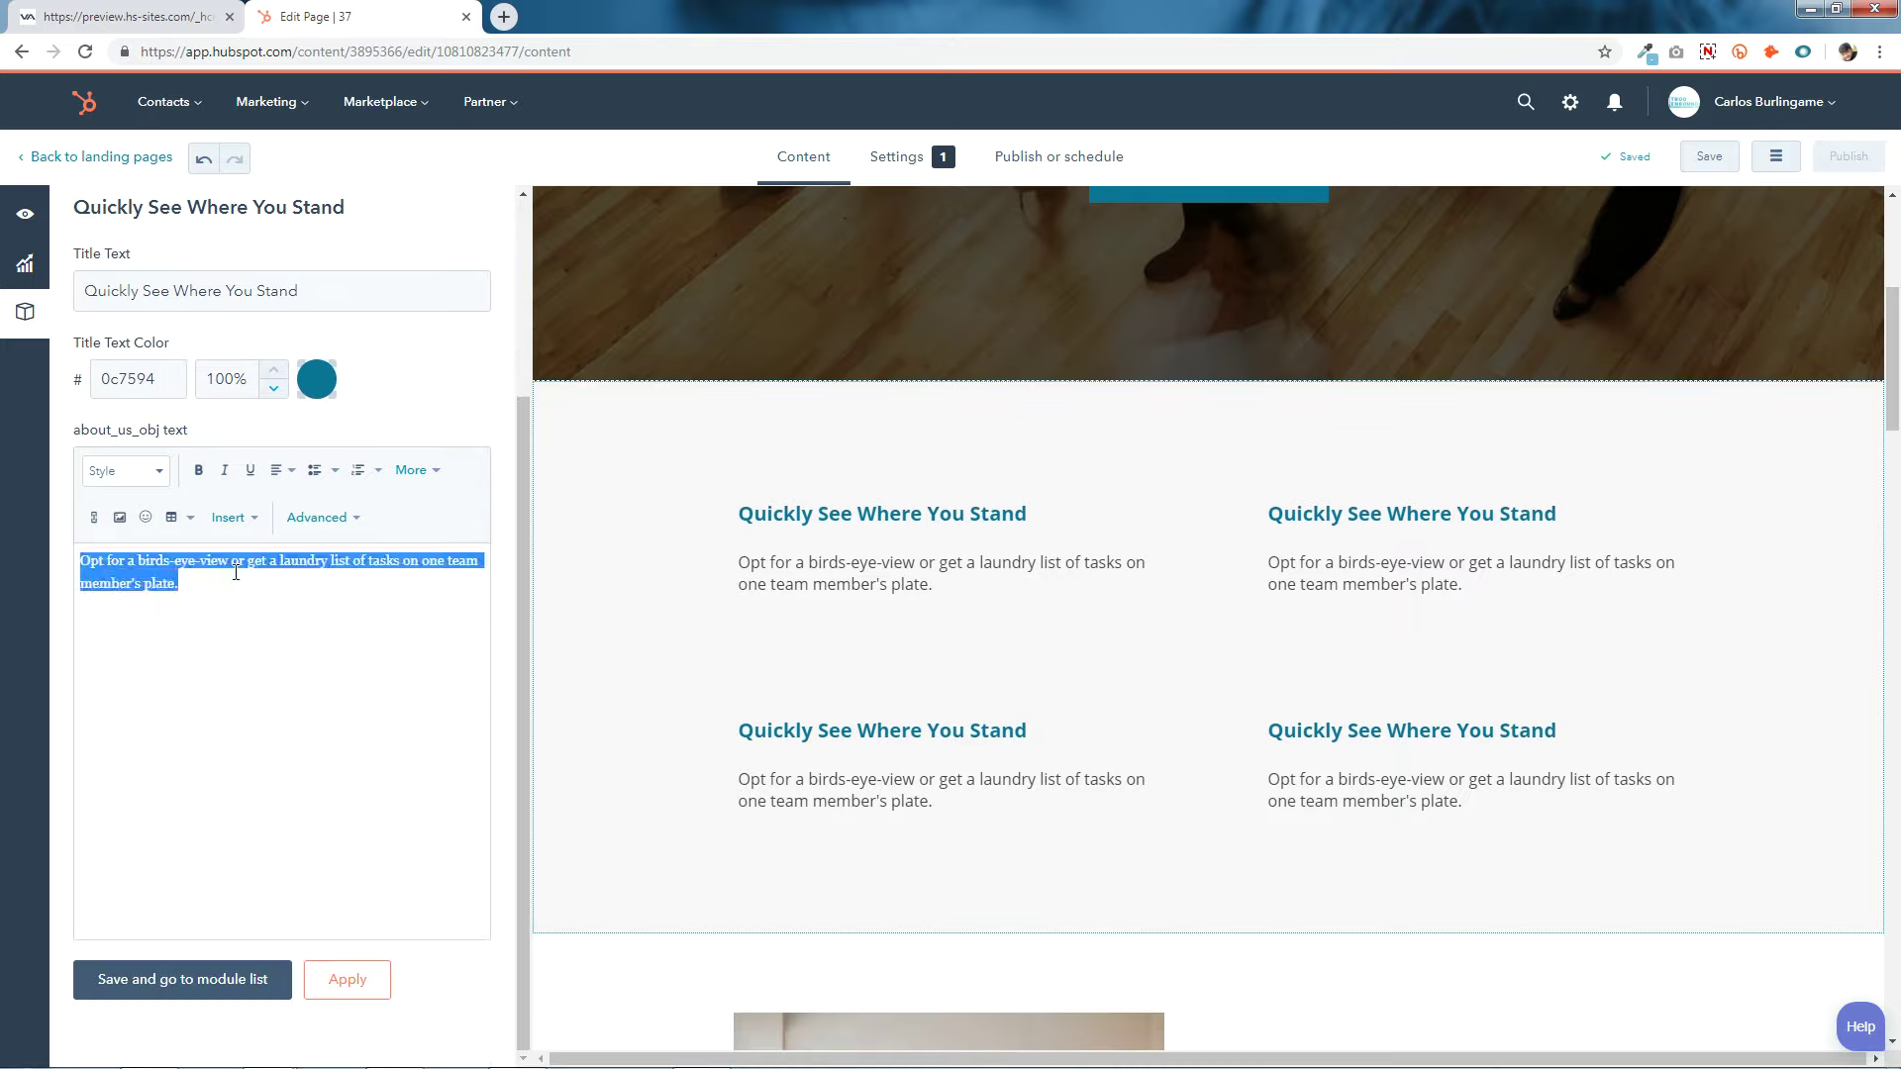
{"action": "left_click", "coordinate": [402, 754]}
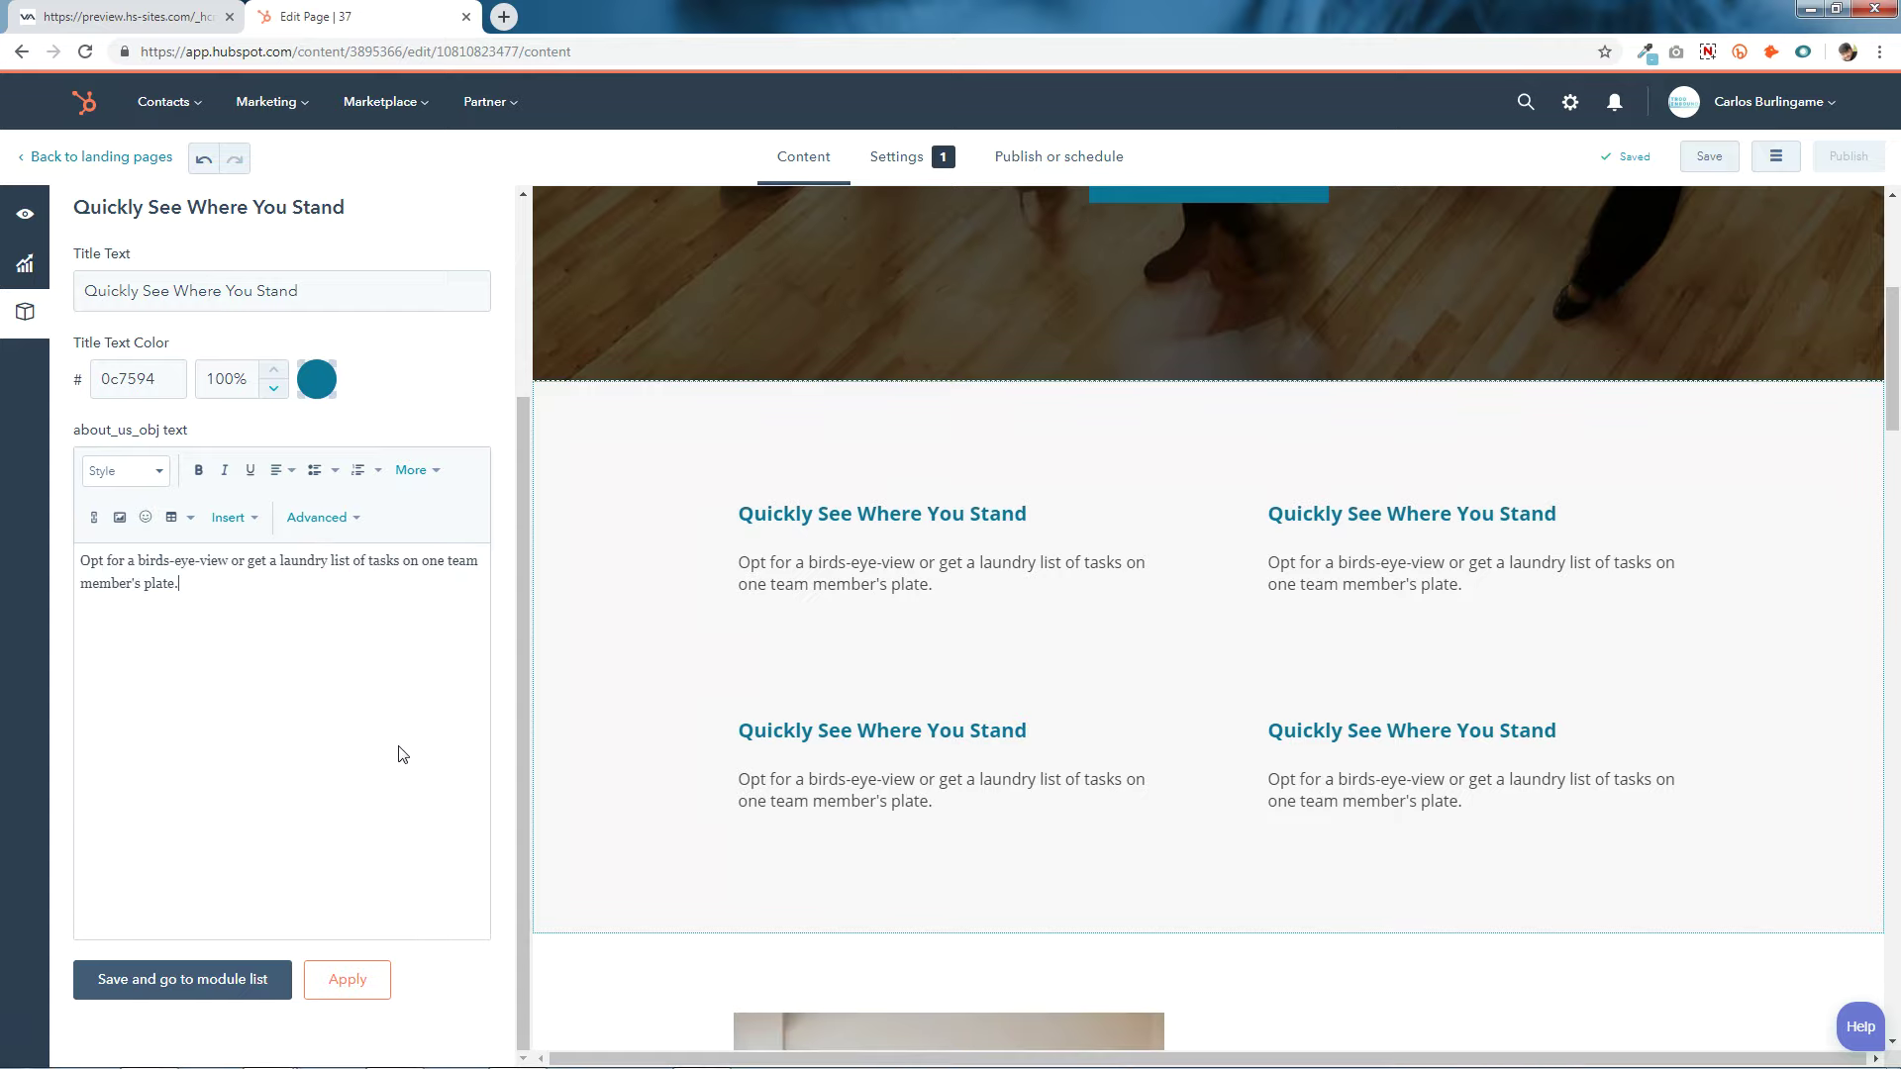
{"action": "left_click", "coordinate": [190, 982]}
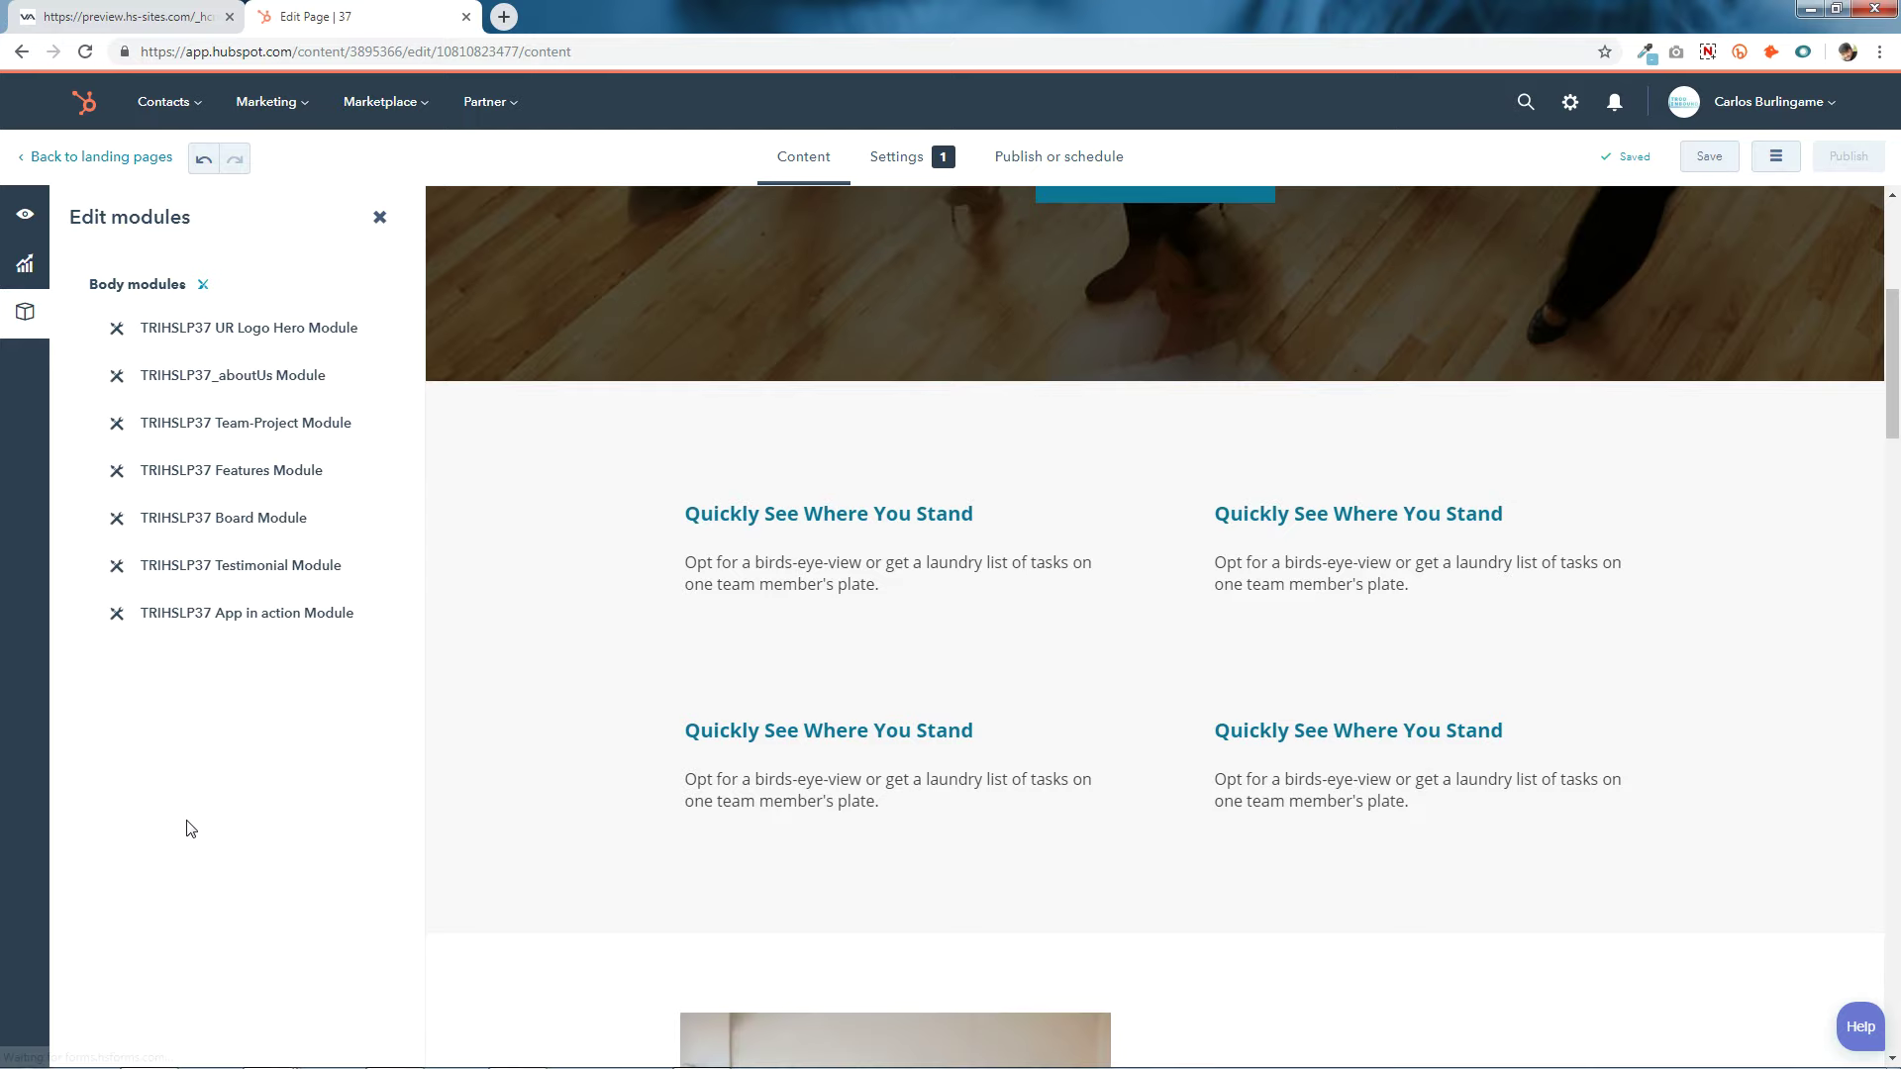
Try the Team-Project module's Section hide option on and off, and save back to the module list.
{"action": "scroll", "coordinate": [1155, 652], "scroll_direction": "down", "scroll_amount": 10}
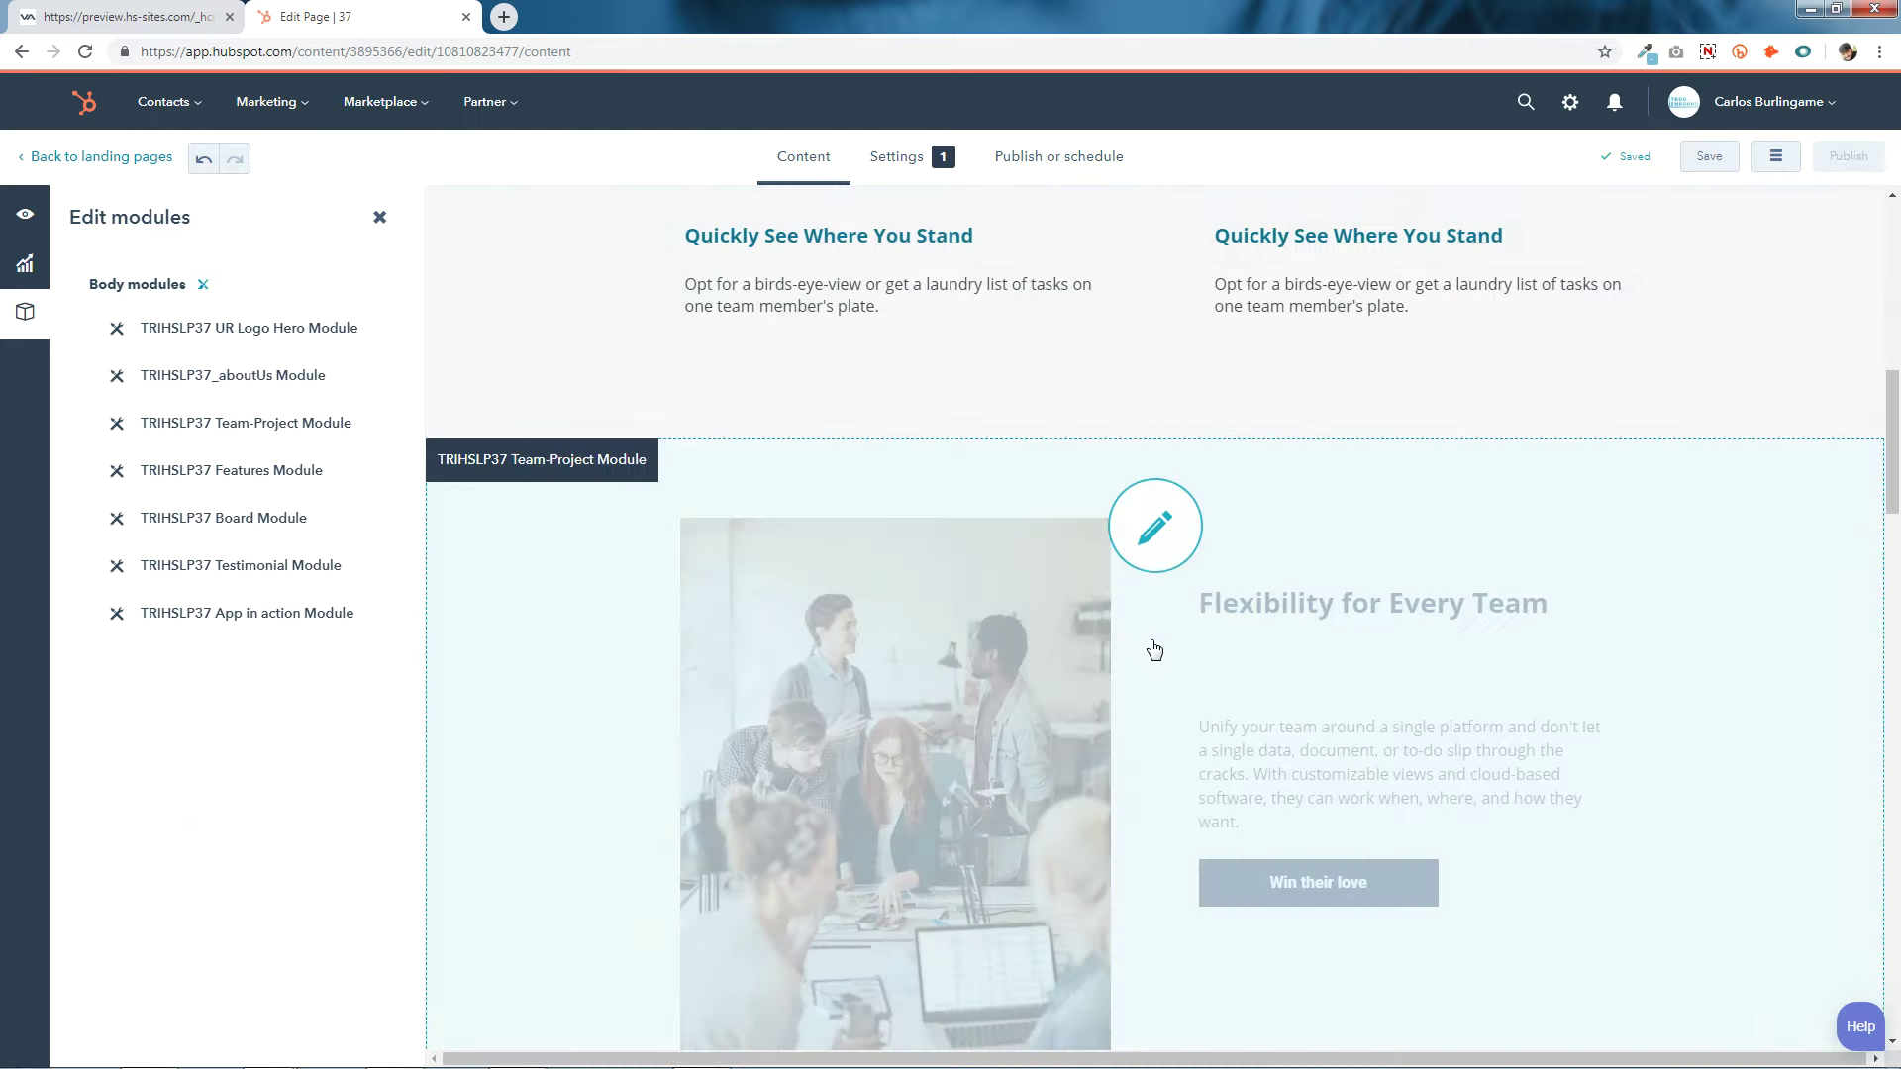
{"action": "left_click", "coordinate": [1167, 622]}
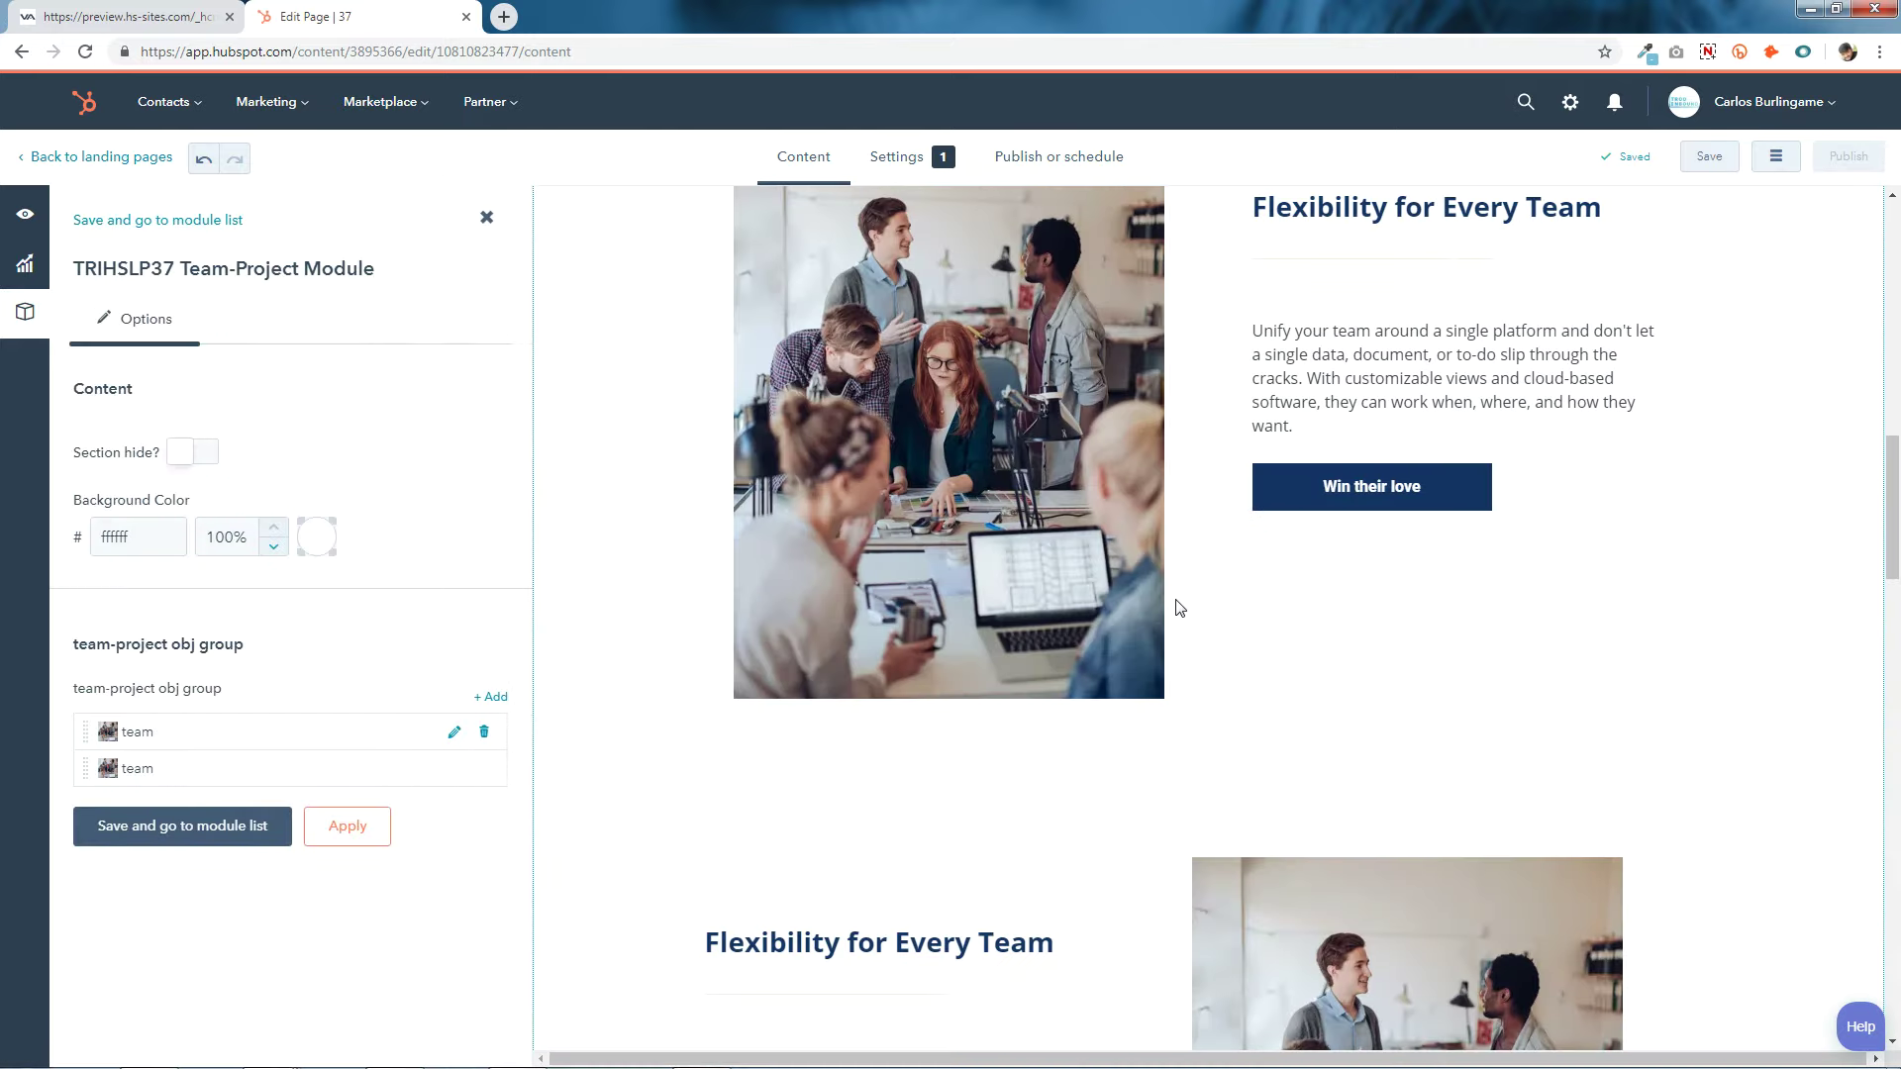
{"action": "left_click", "coordinate": [205, 453]}
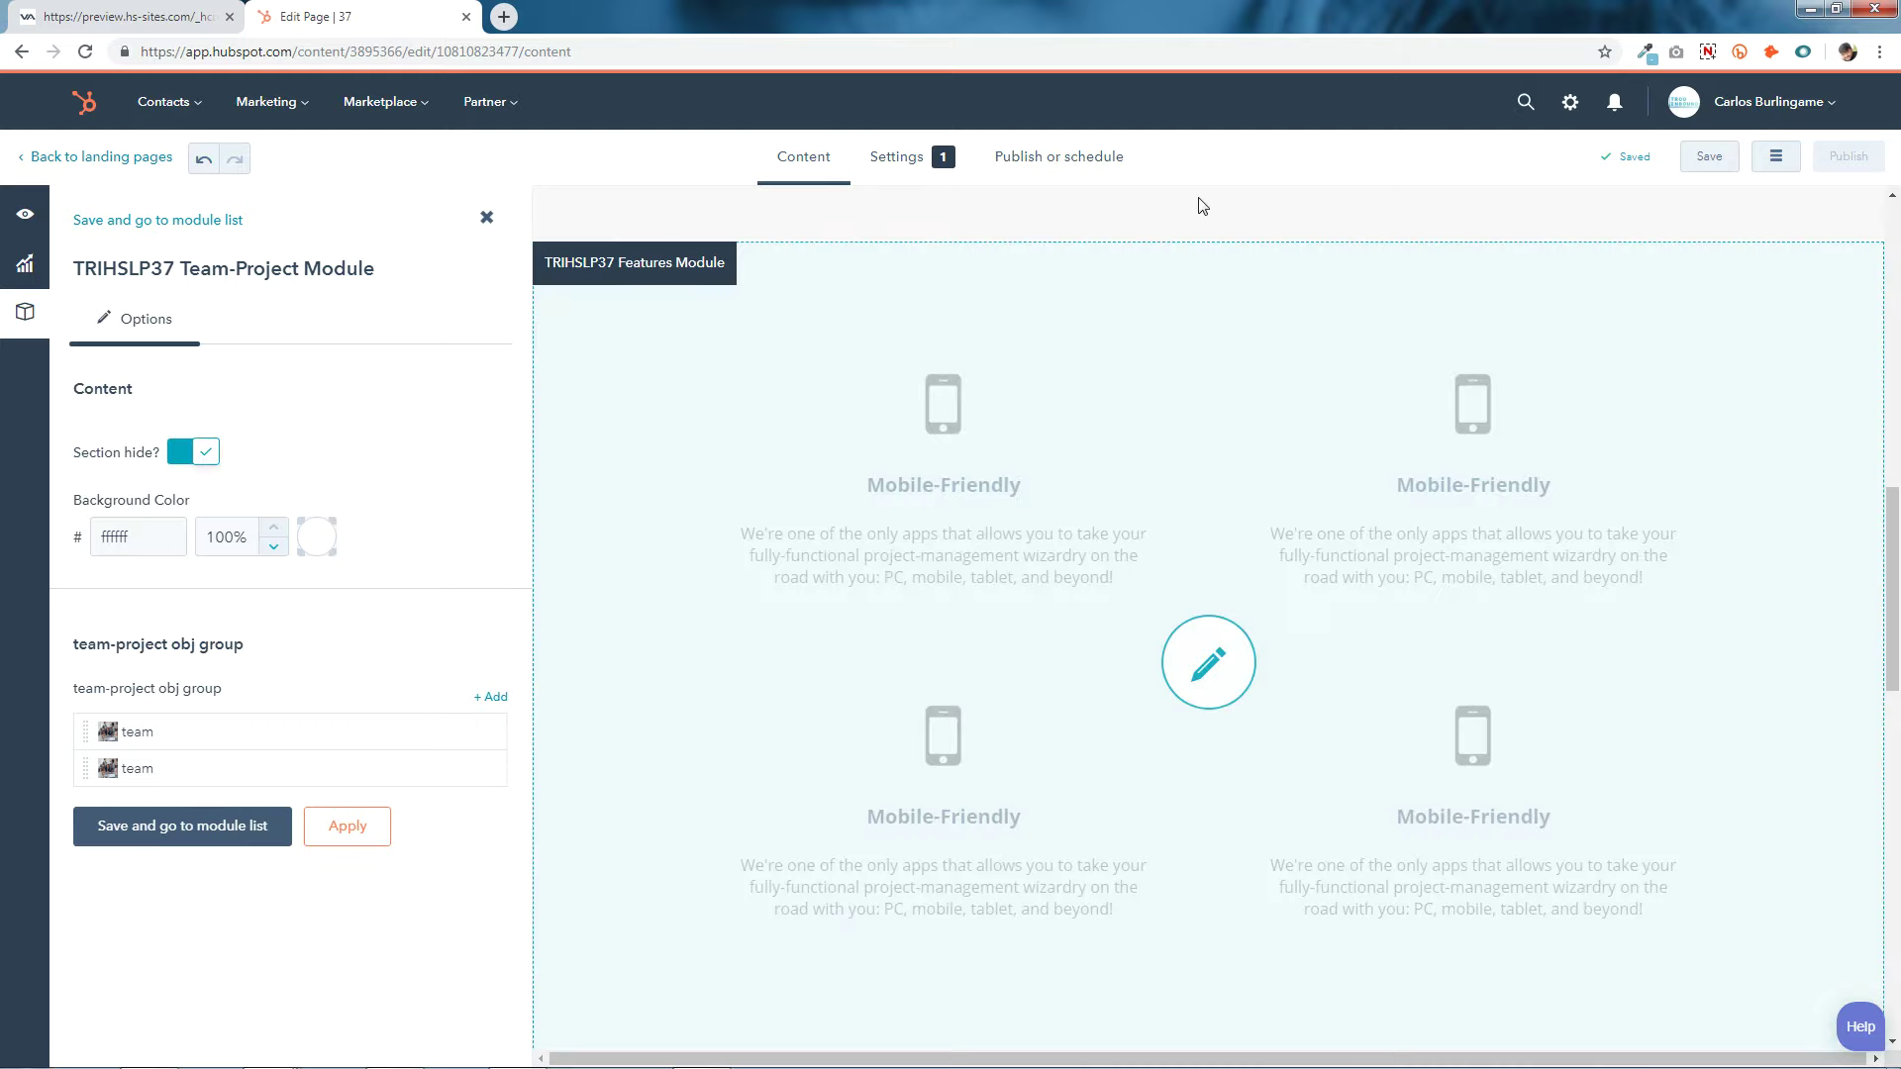
{"action": "left_click", "coordinate": [179, 456]}
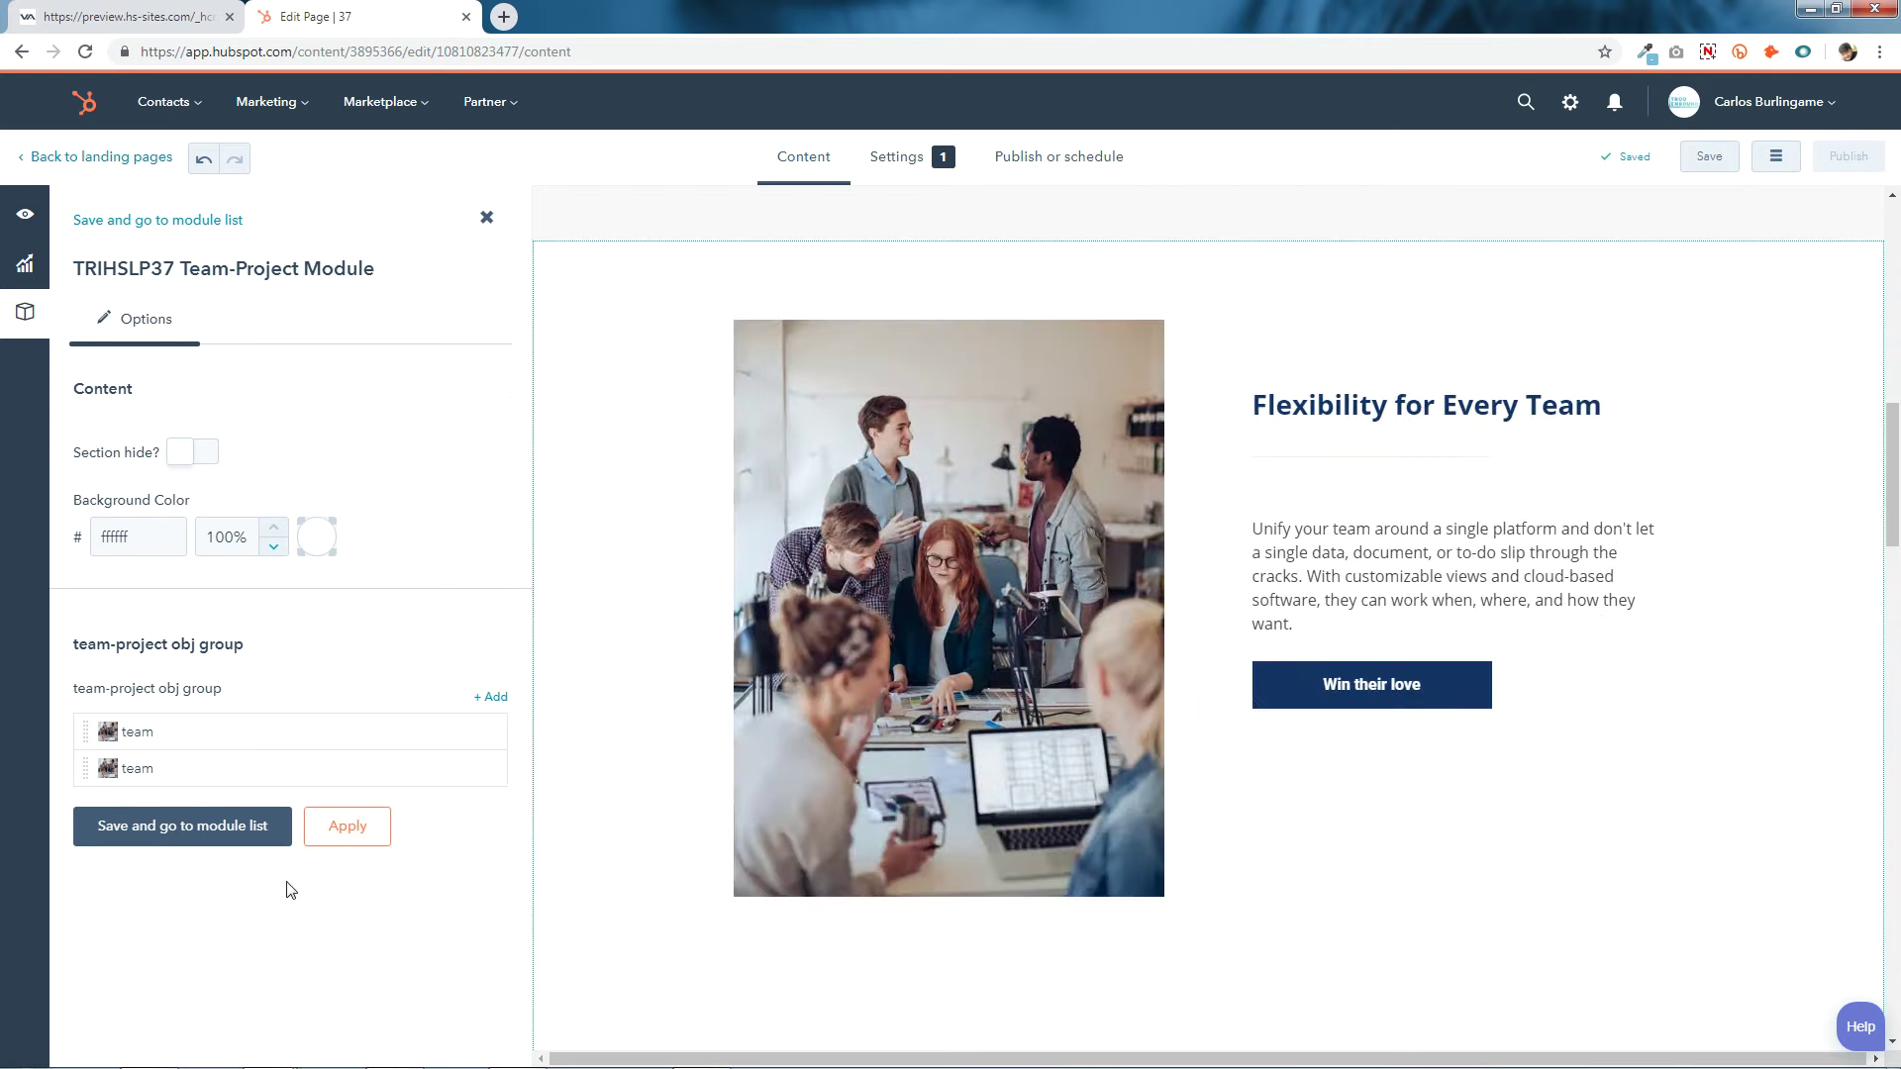
{"action": "left_click", "coordinate": [281, 824]}
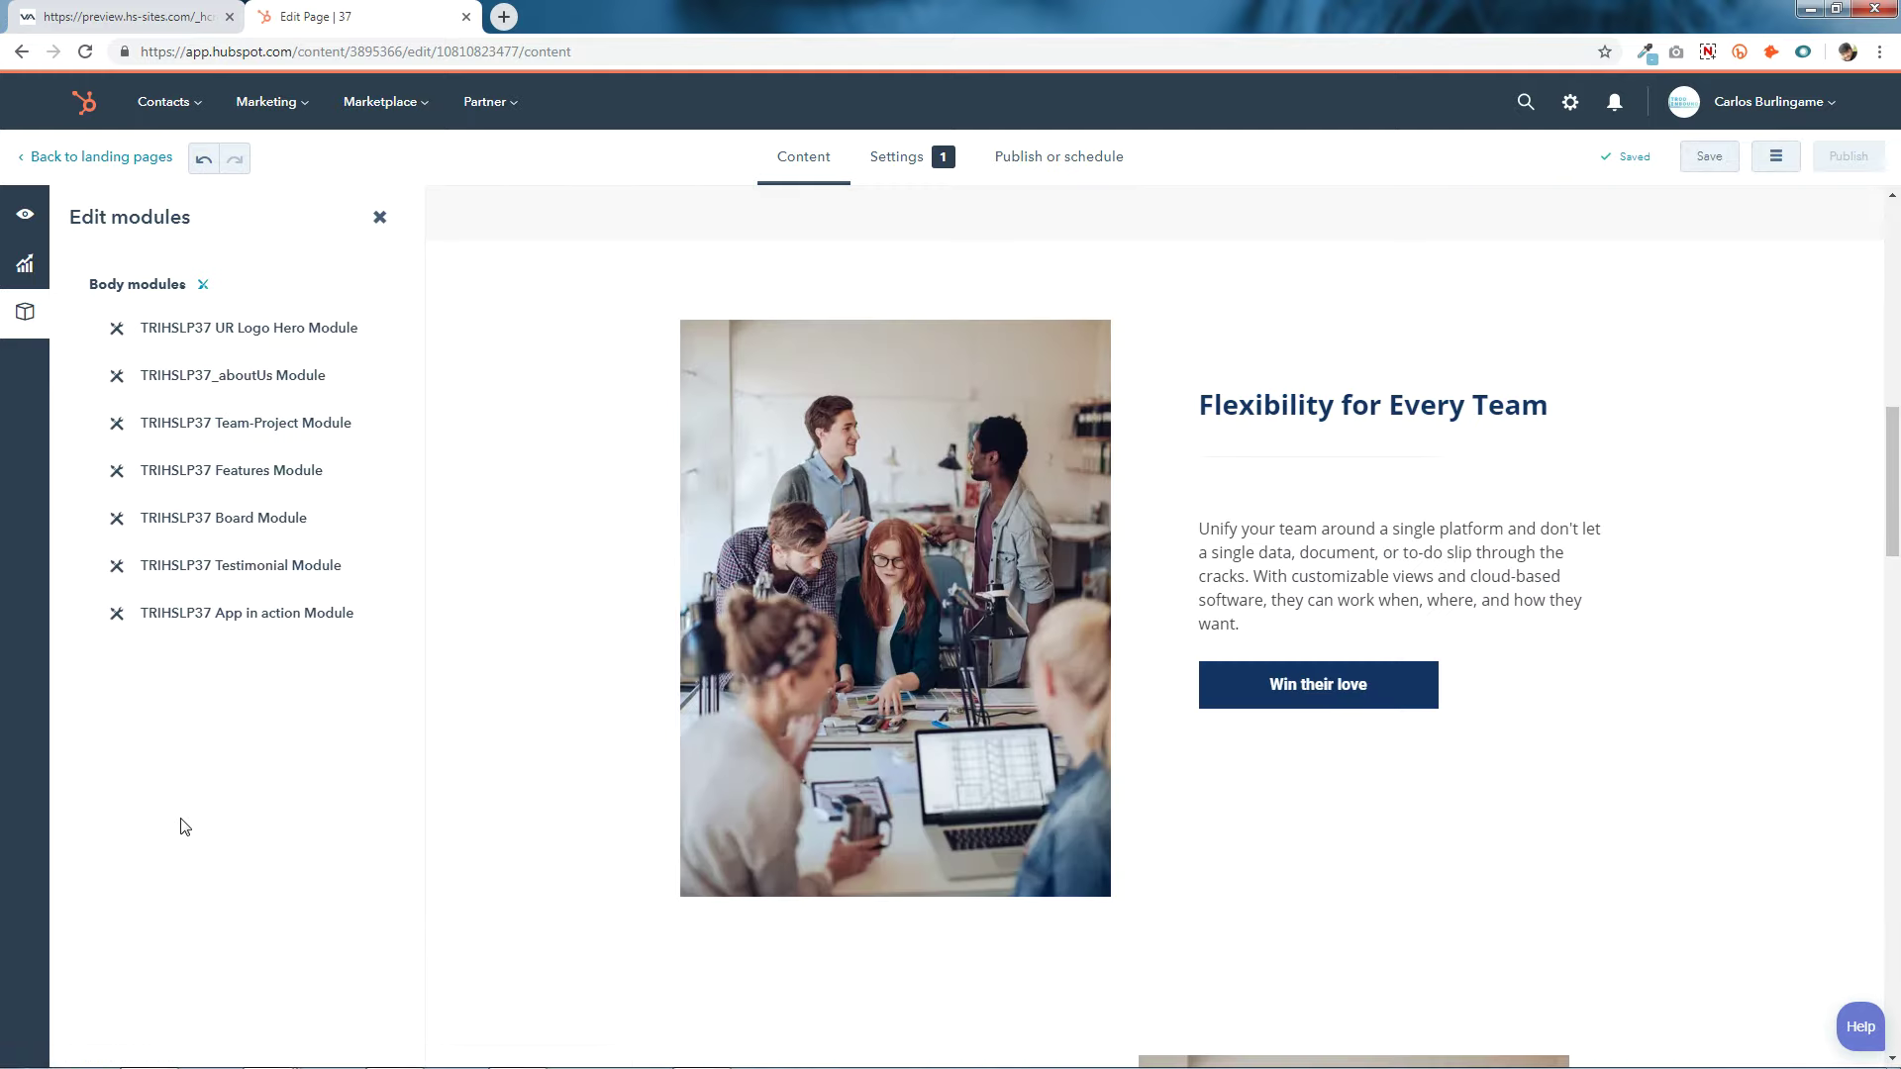
Open the Team-Project module's options and examine the color choices available for its Background Color.
{"action": "left_click", "coordinate": [1149, 342]}
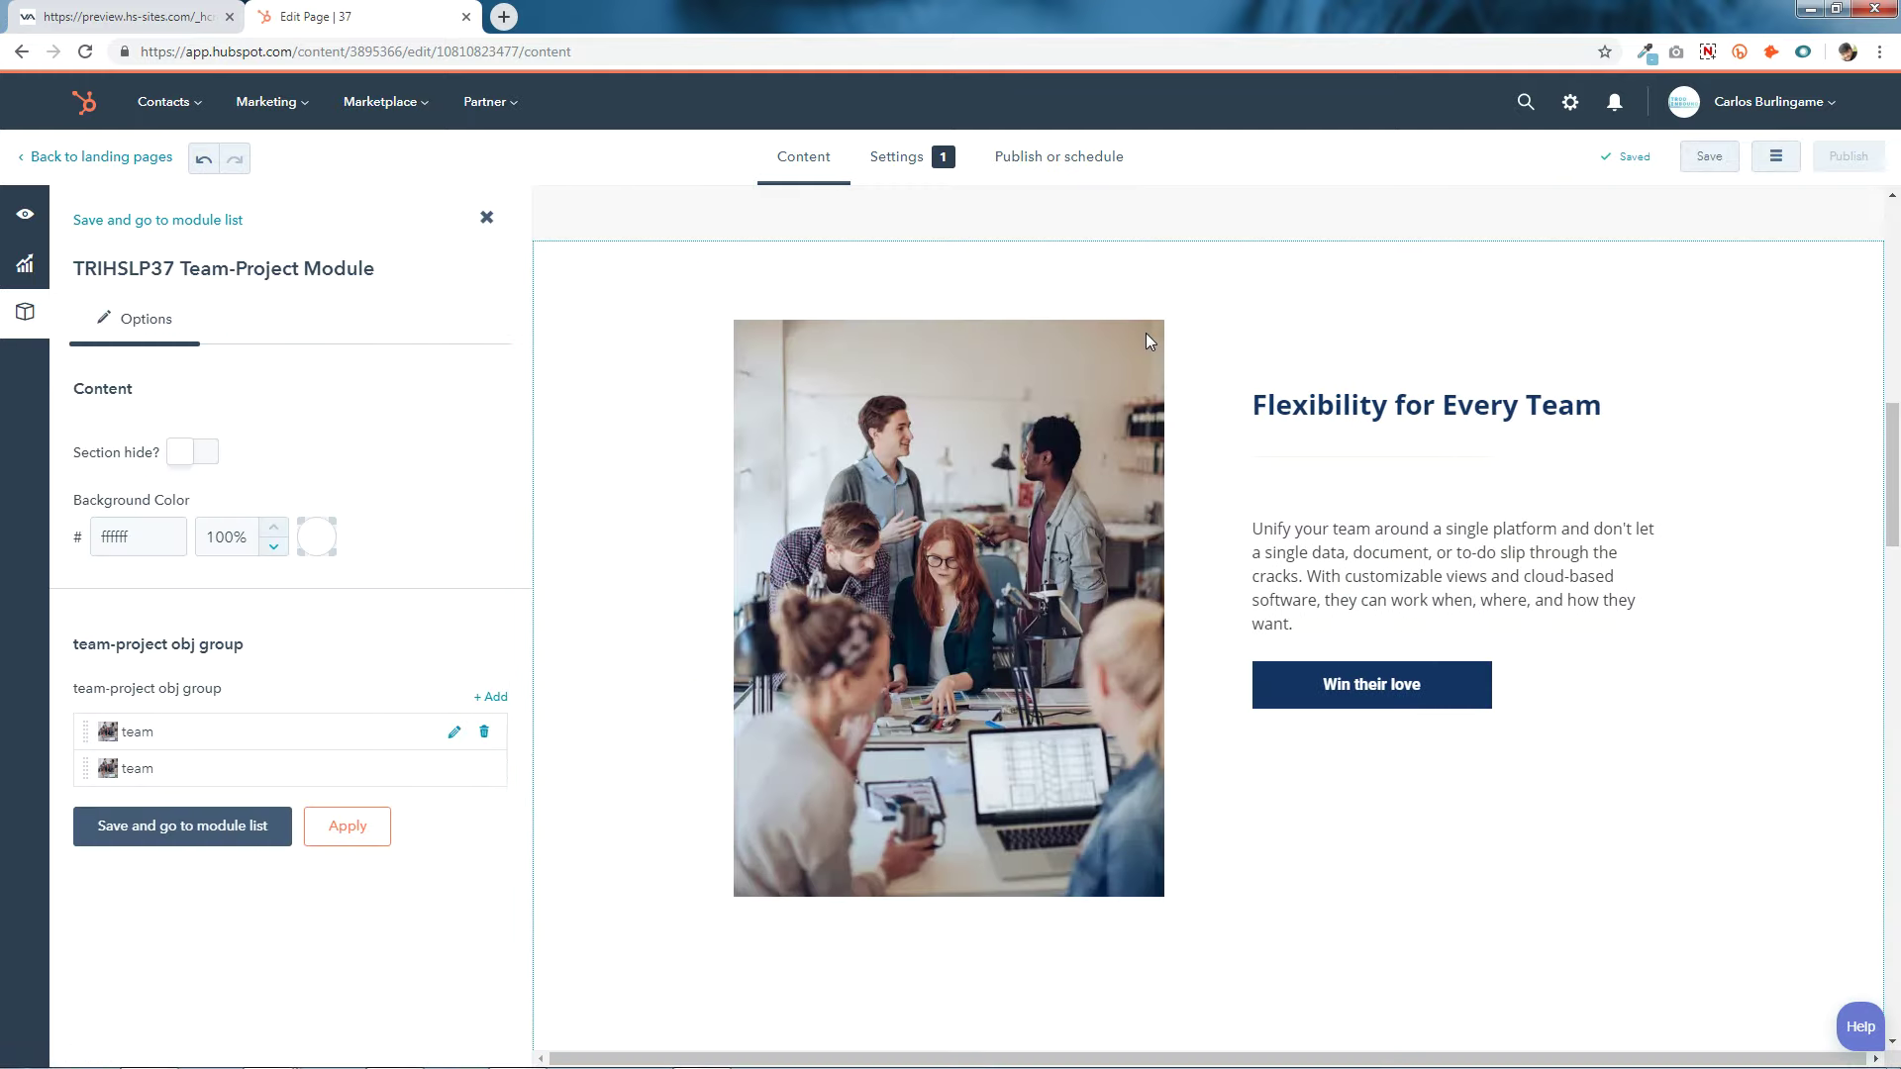
{"action": "left_click", "coordinate": [317, 537]}
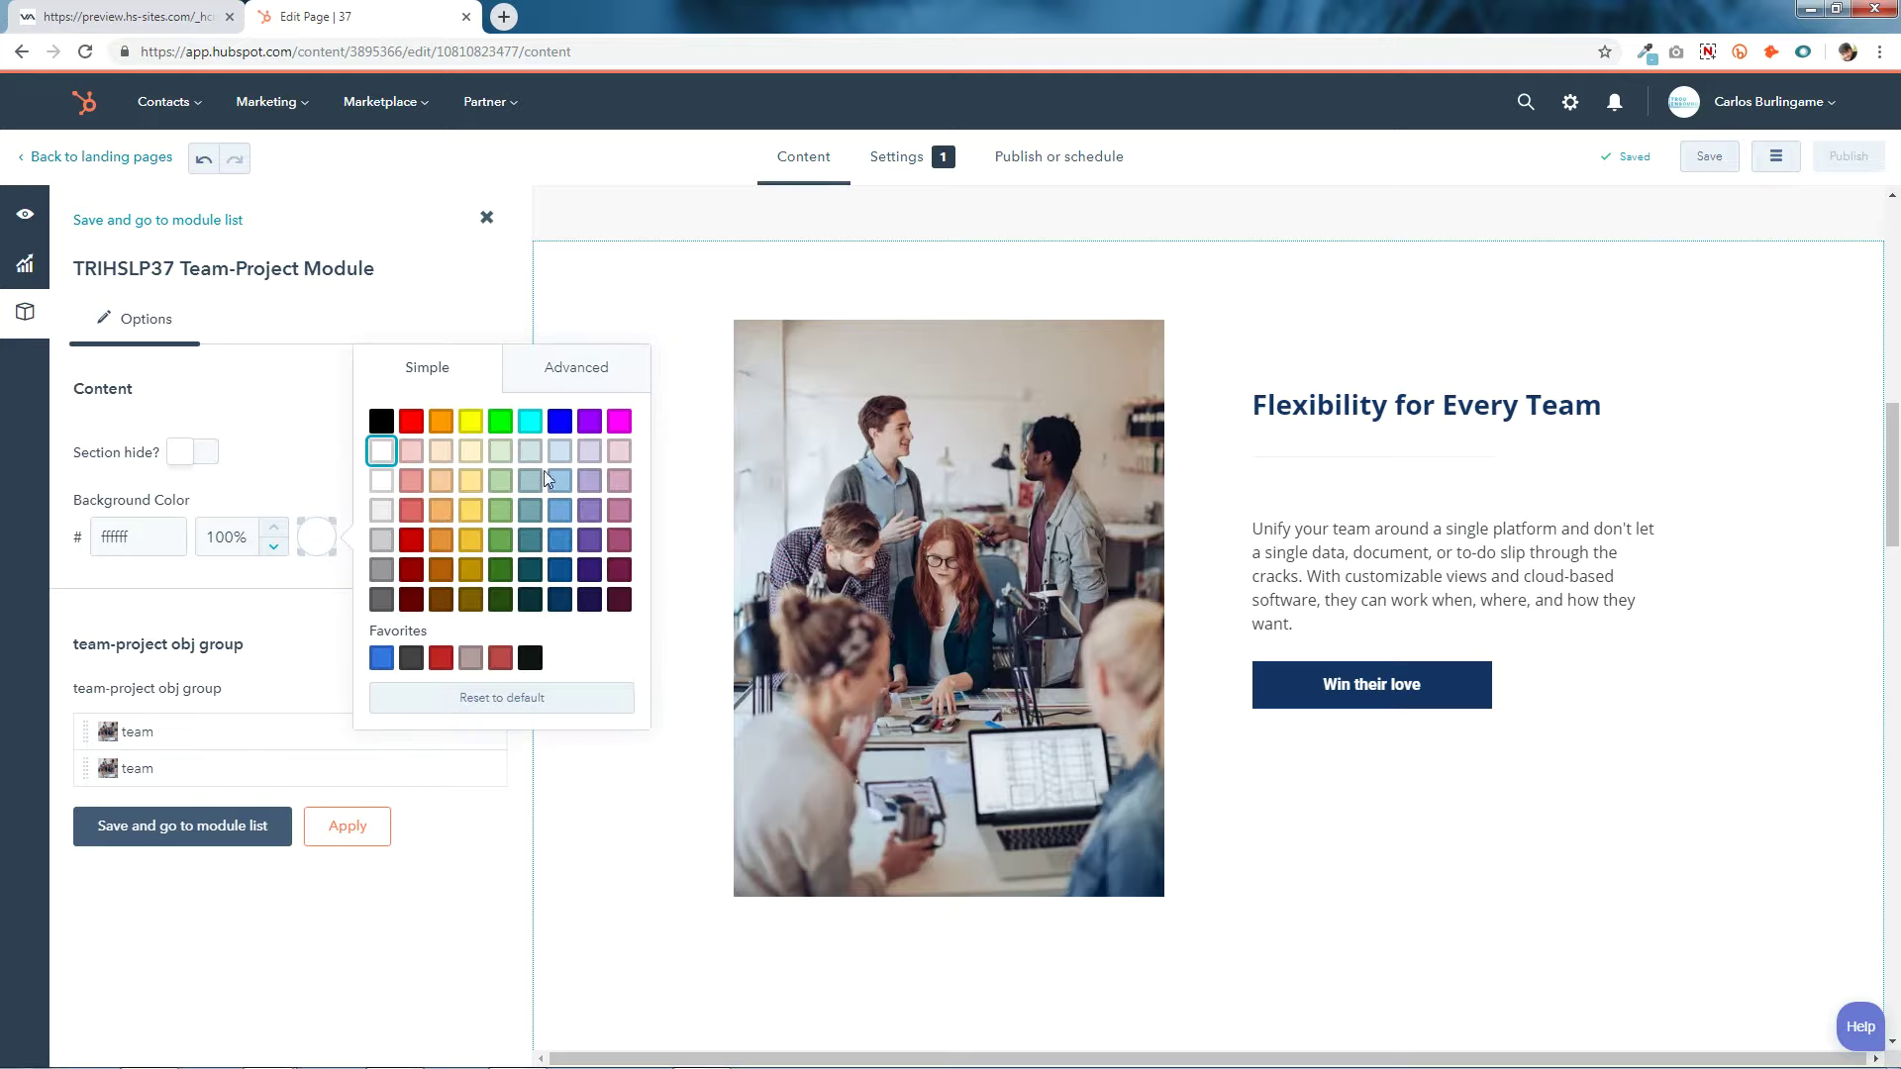
{"action": "left_click", "coordinate": [318, 543]}
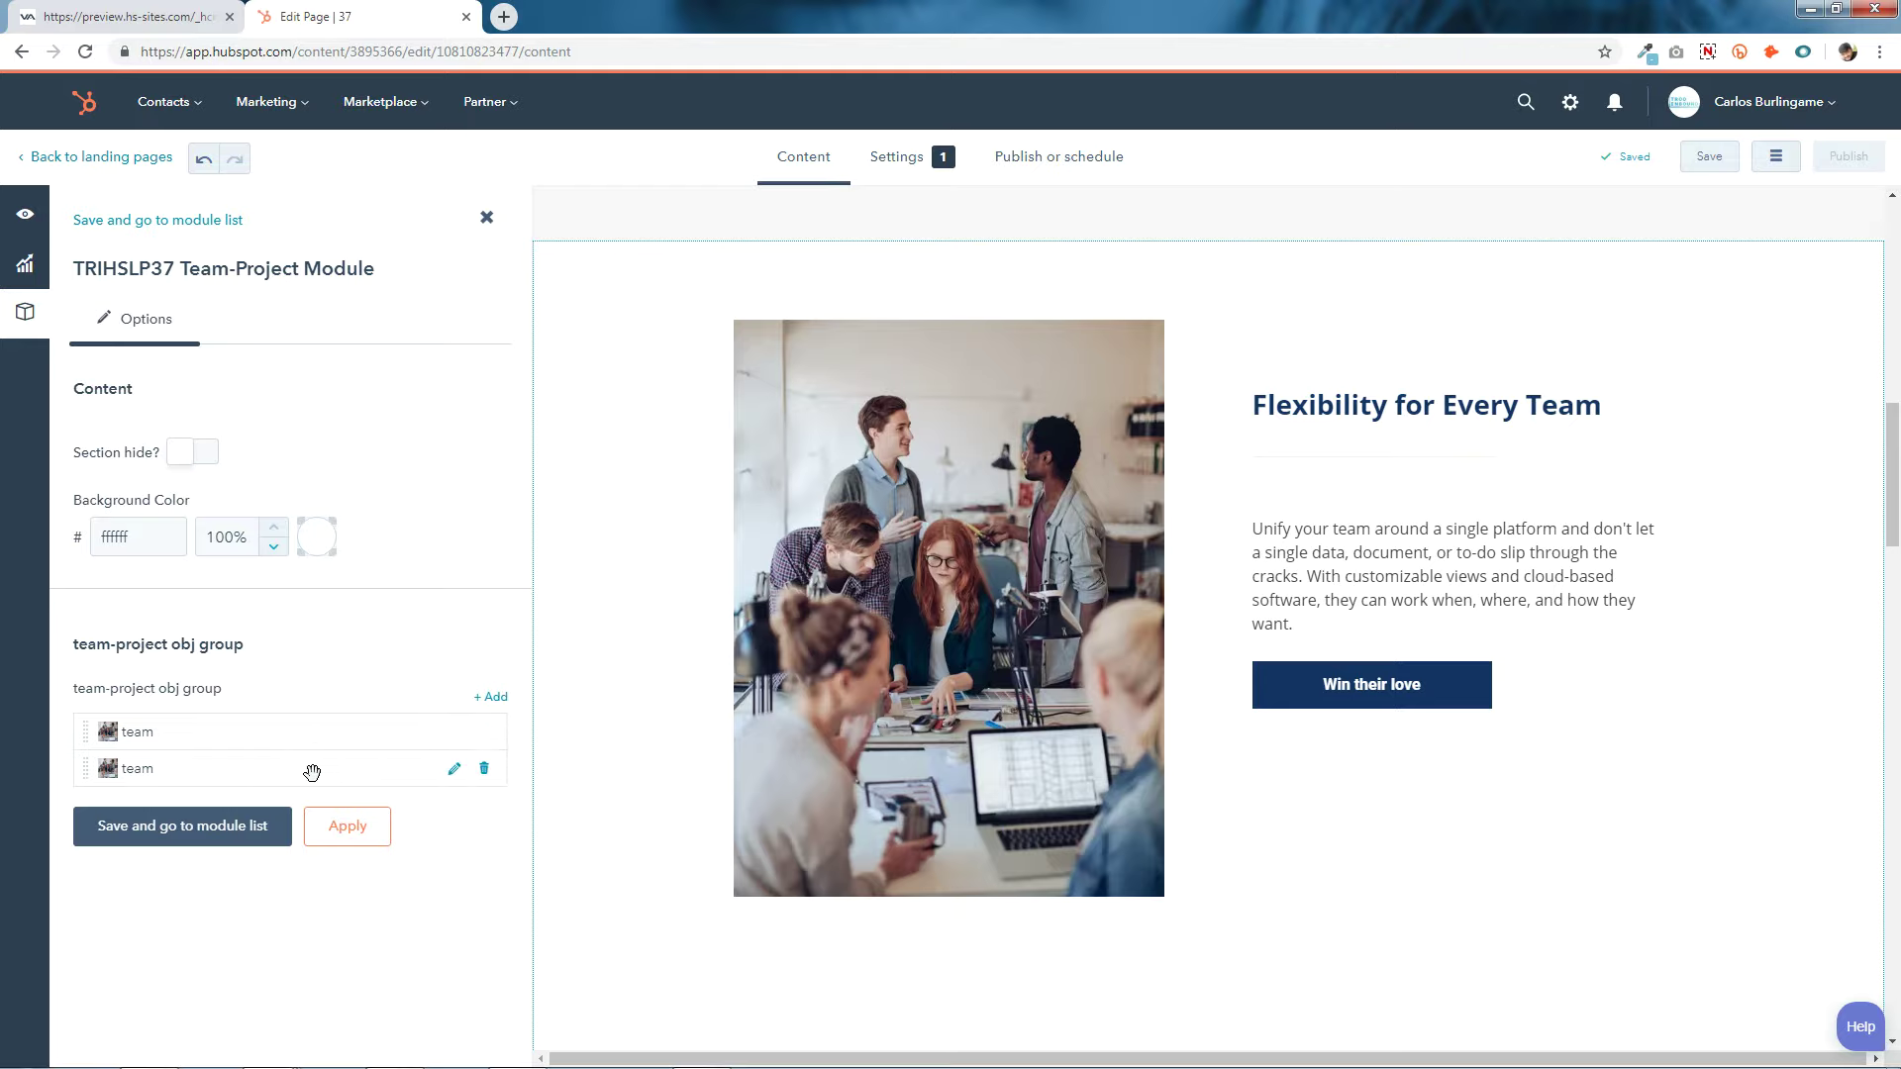
Add two extra team entries to the team-project obj group, save the module and check the added sections on the page.
{"action": "scroll", "coordinate": [1485, 807], "scroll_direction": "down", "scroll_amount": 6}
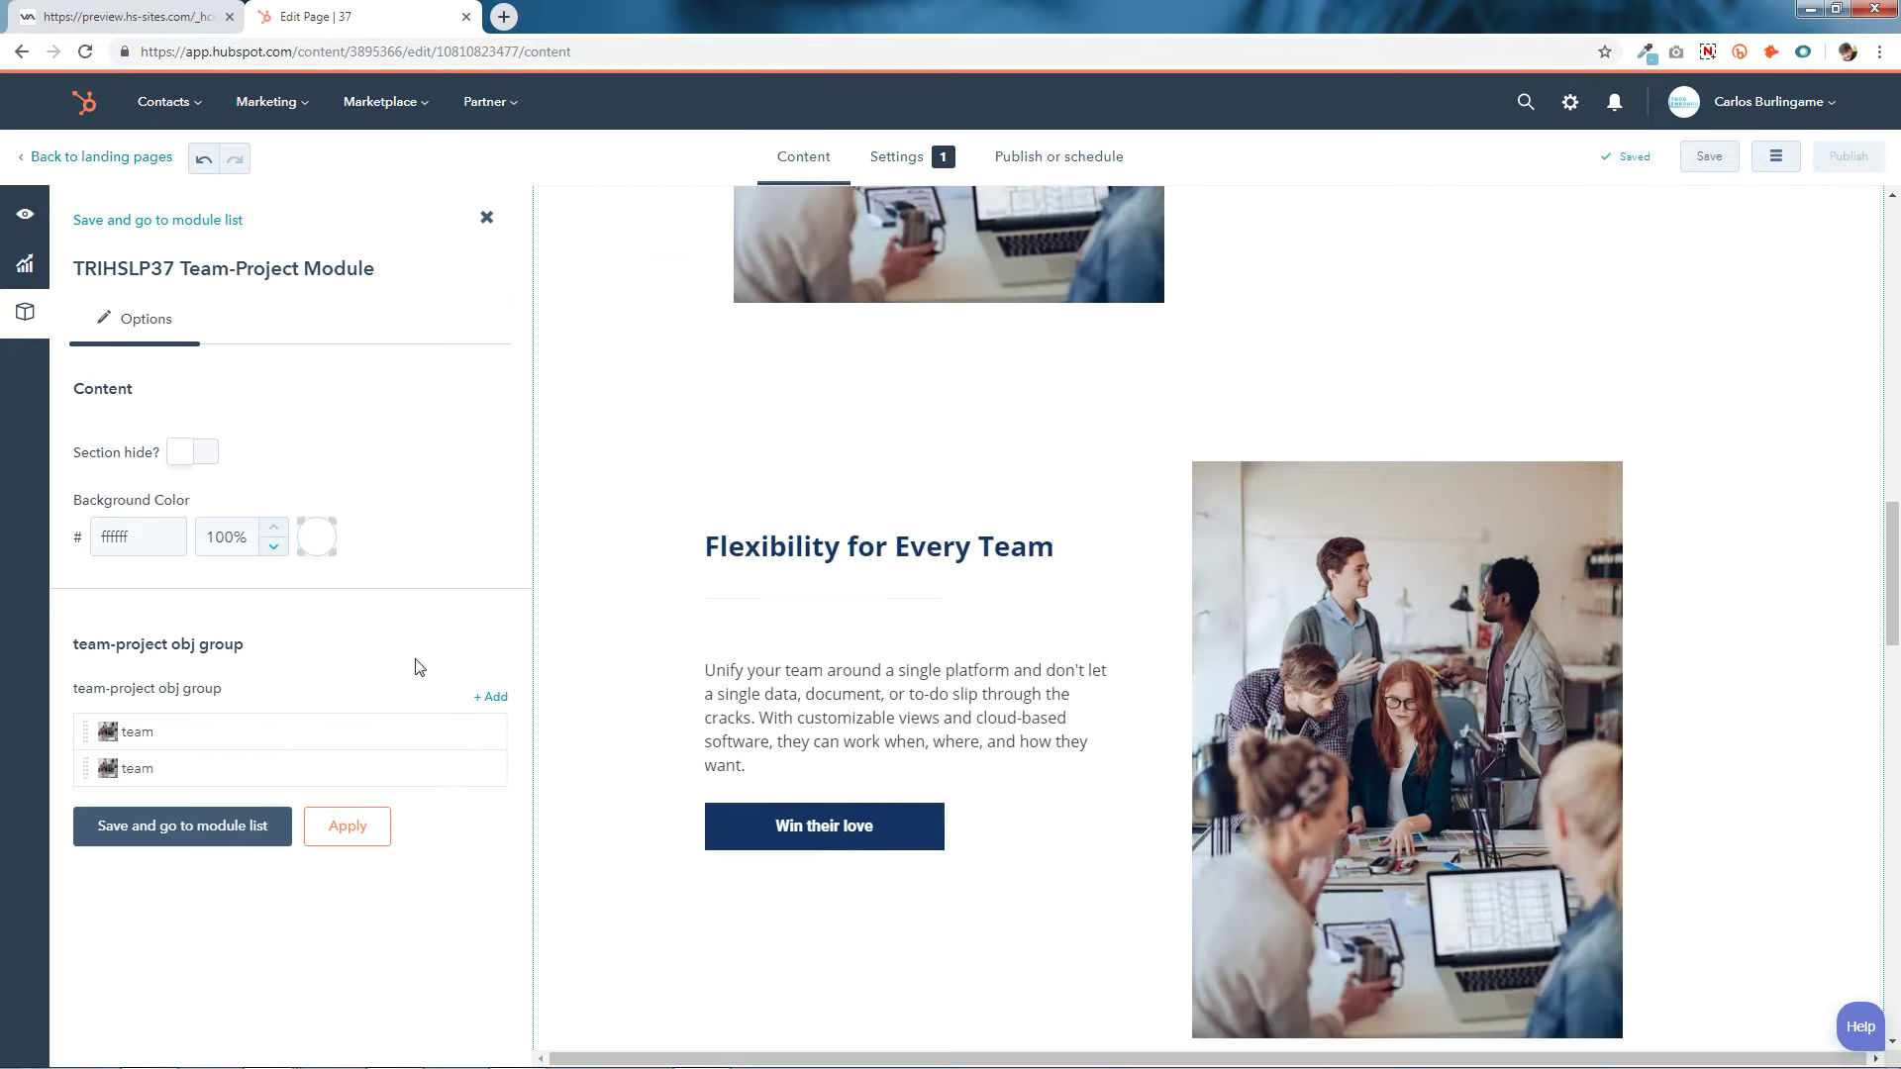
{"action": "left_click", "coordinate": [492, 697]}
{"action": "left_click", "coordinate": [119, 431]}
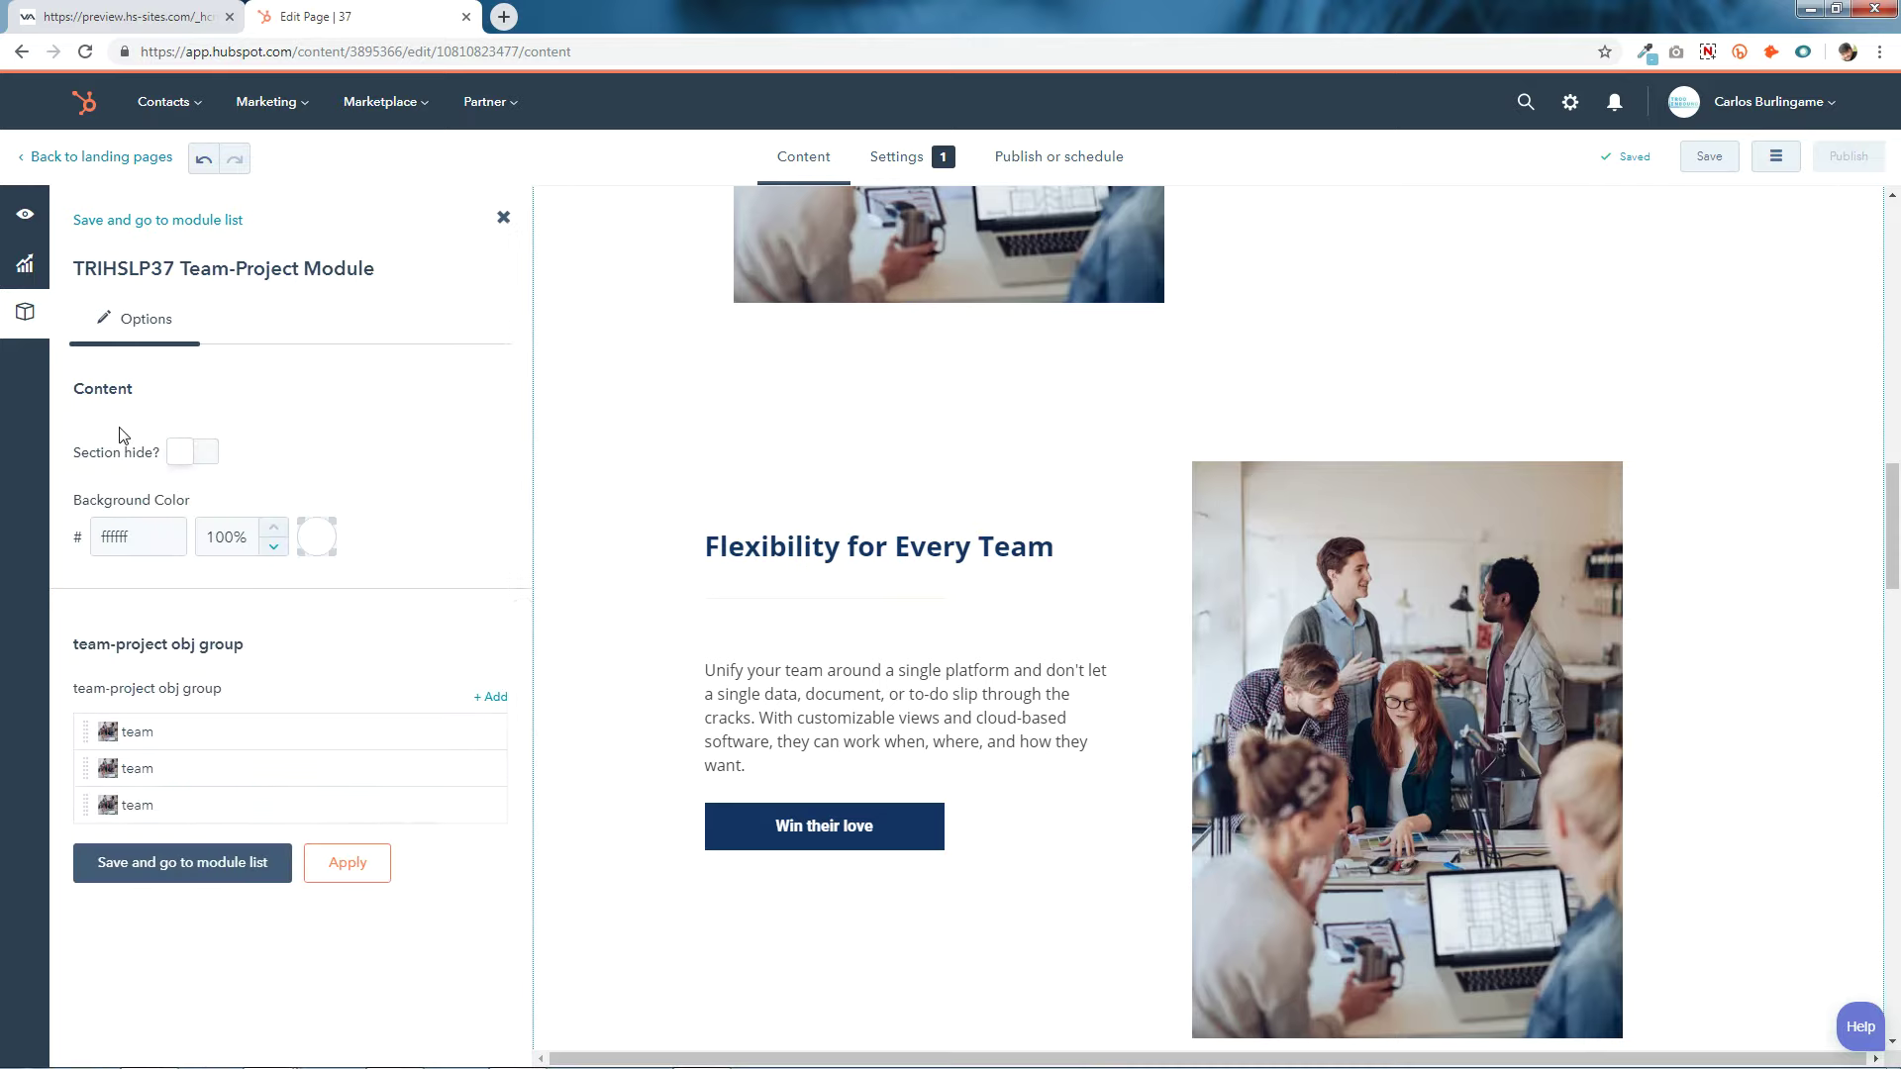
{"action": "left_click", "coordinate": [492, 697]}
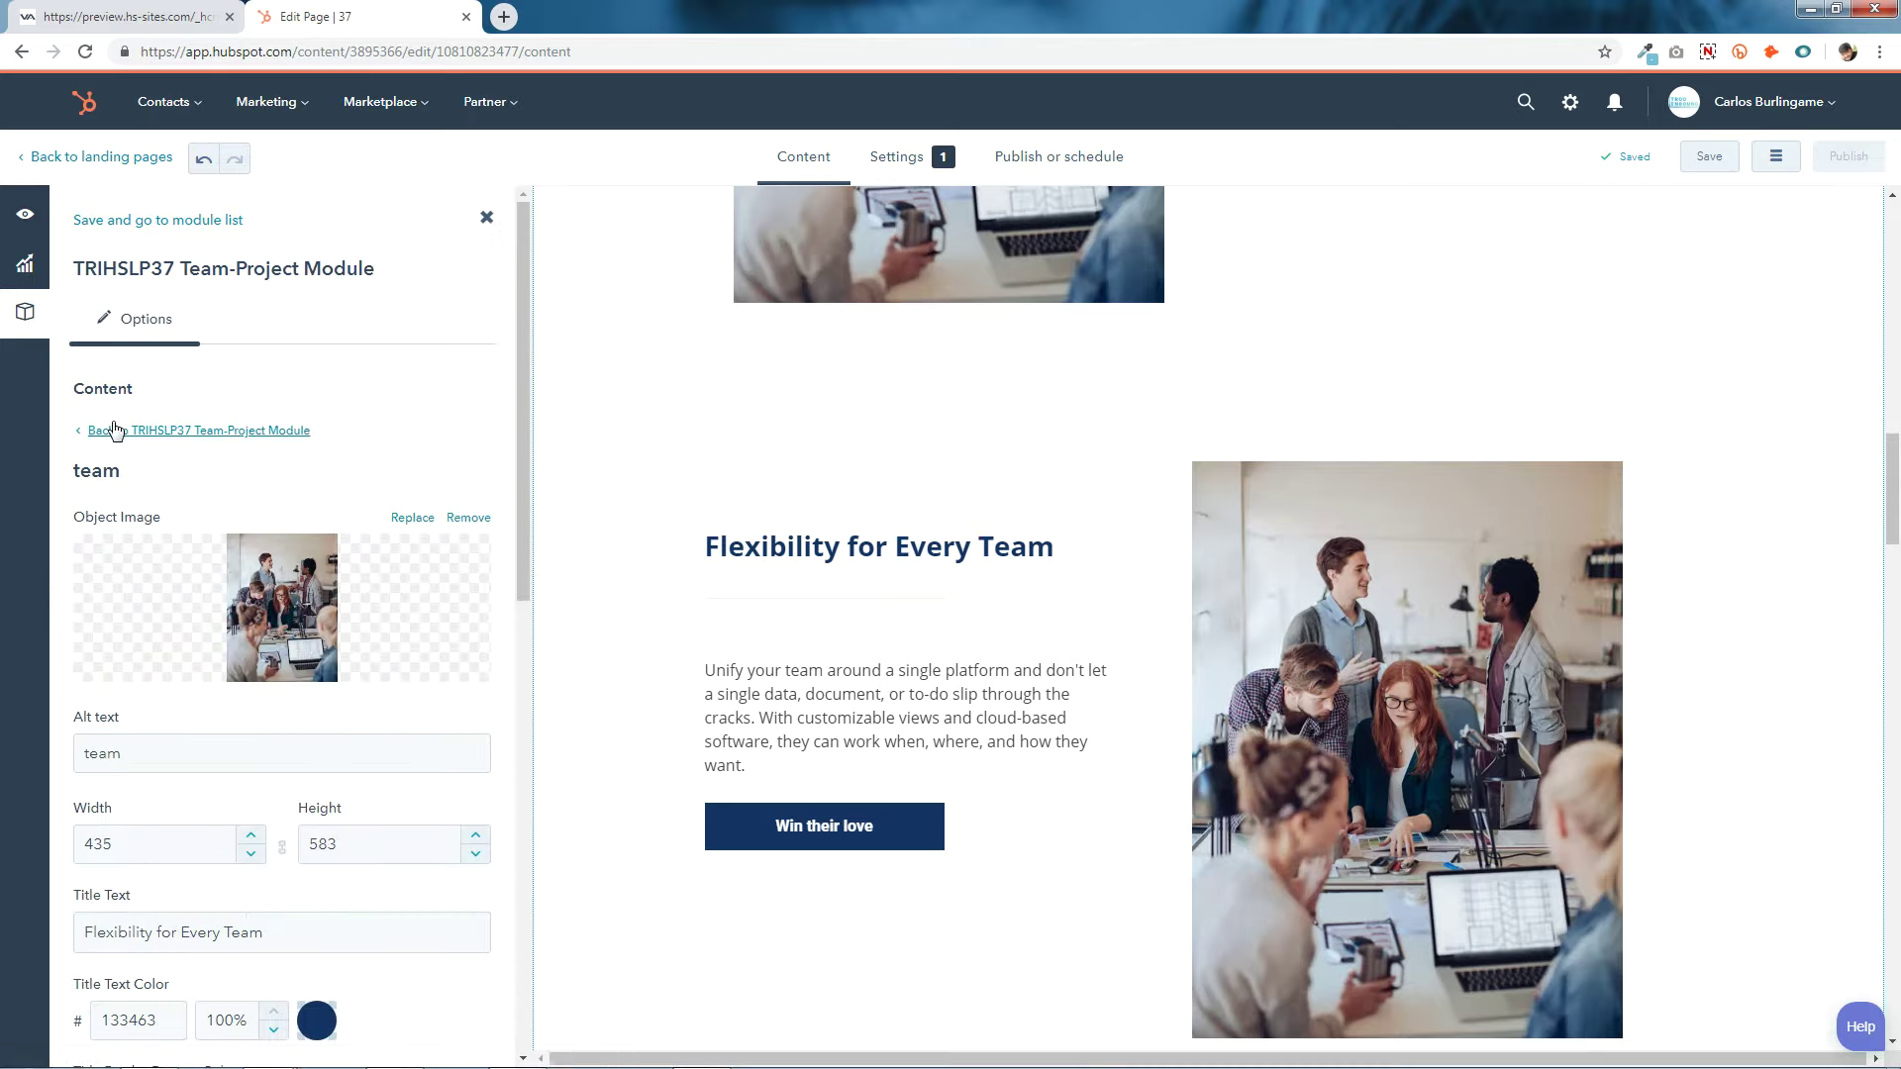
{"action": "left_click", "coordinate": [115, 430]}
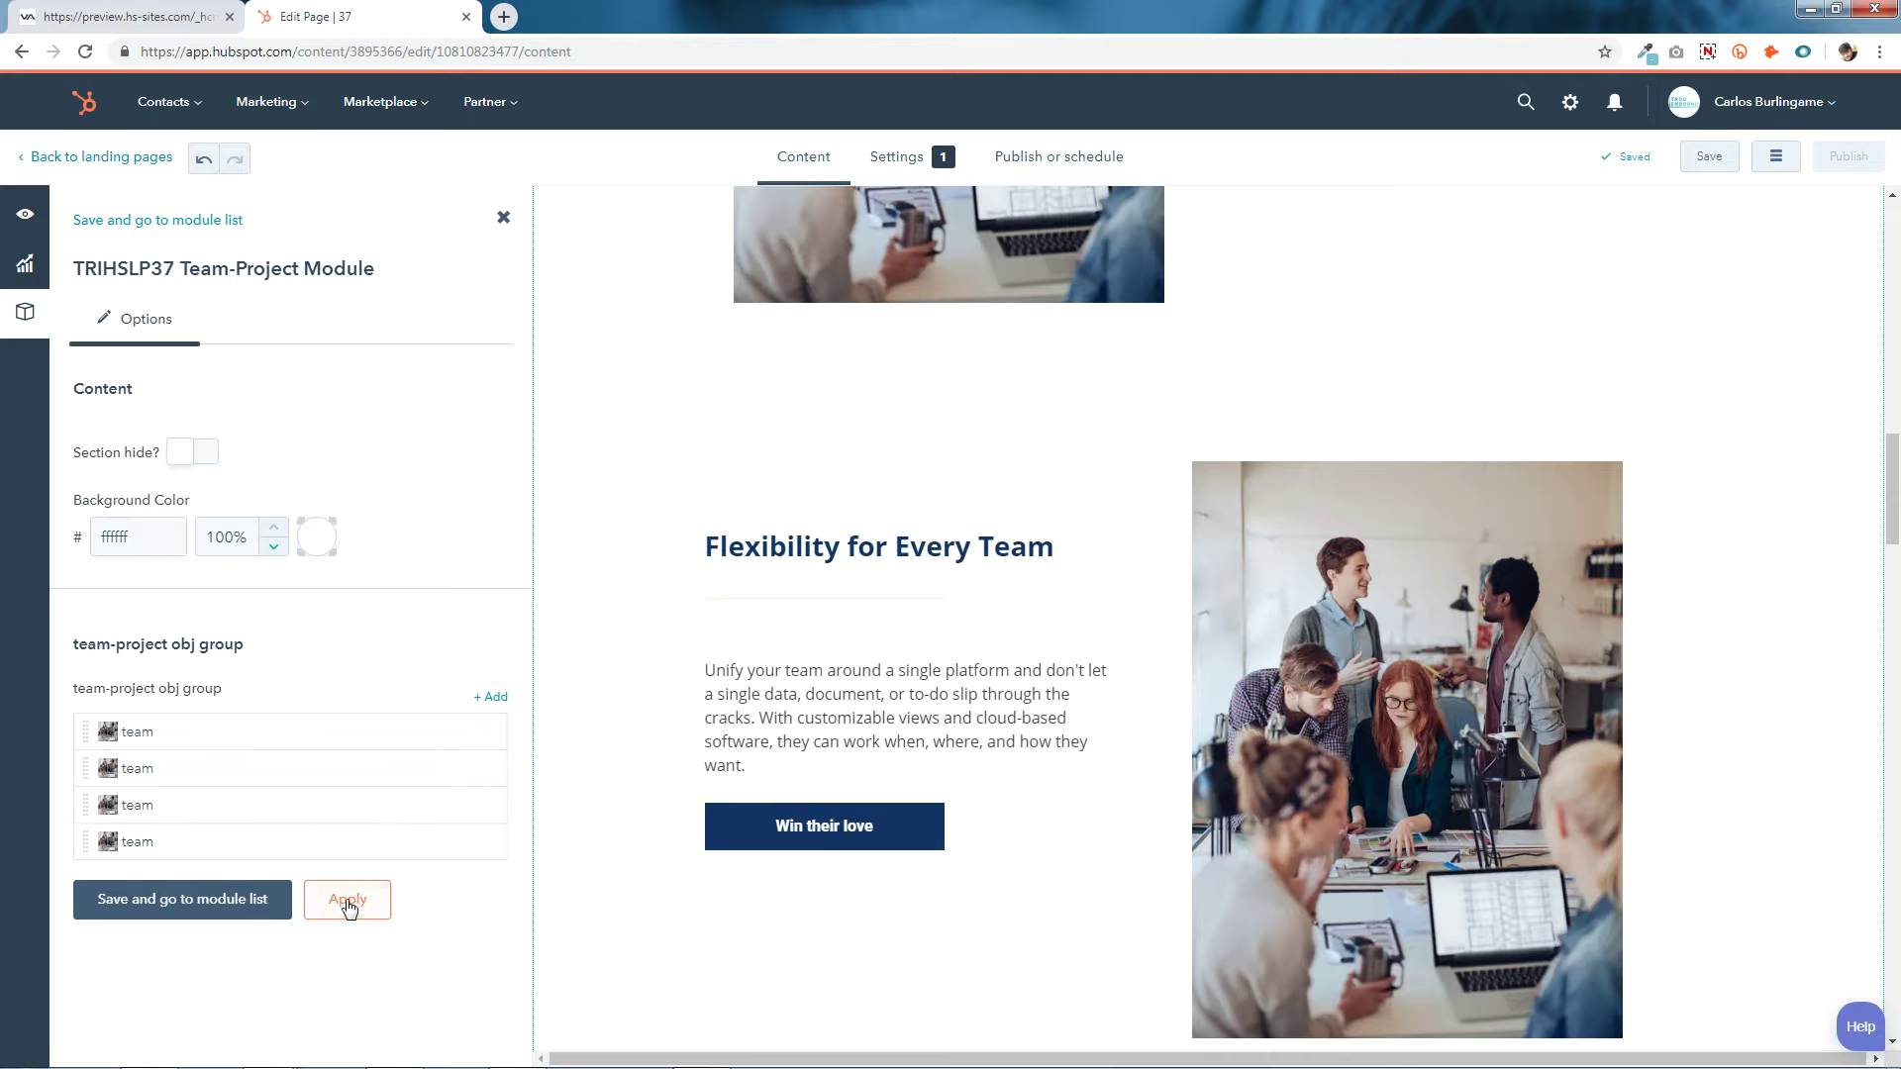
{"action": "left_click", "coordinate": [231, 903]}
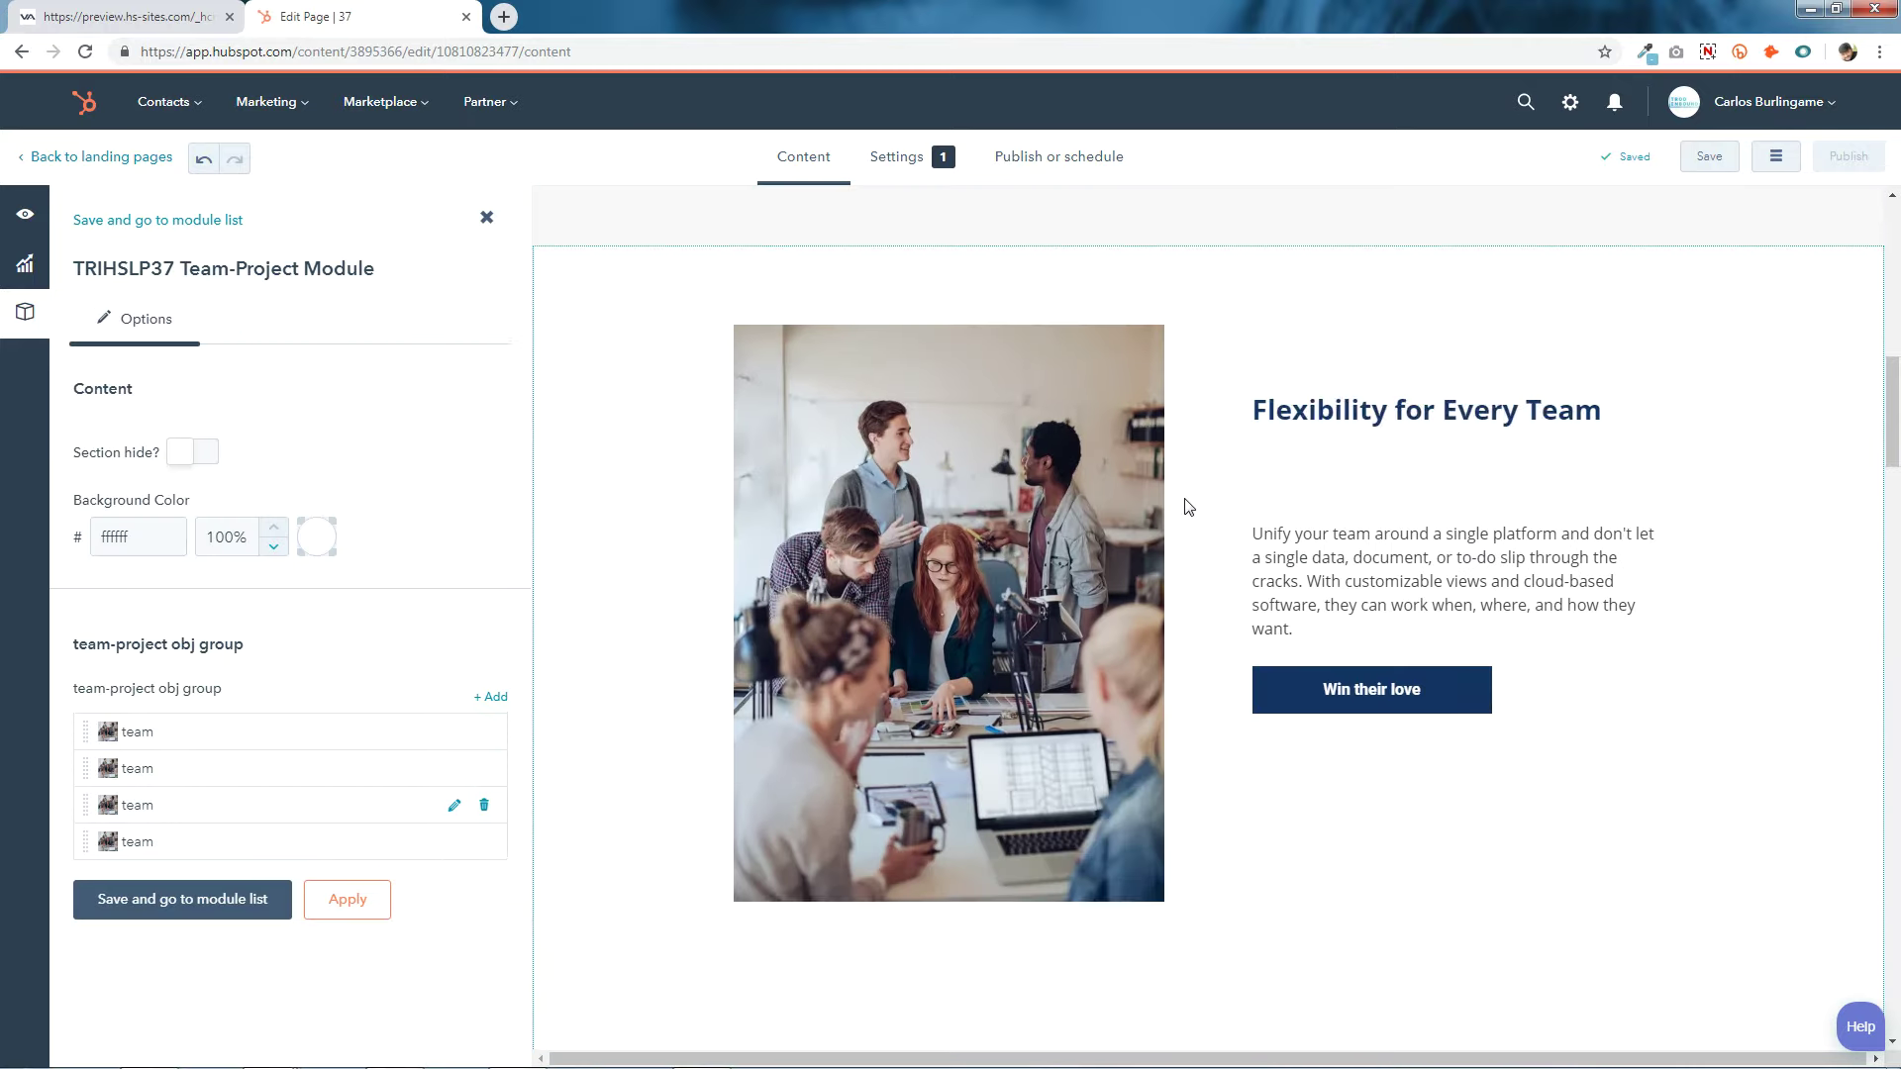
{"action": "scroll", "coordinate": [1188, 509], "scroll_direction": "down", "scroll_amount": 2}
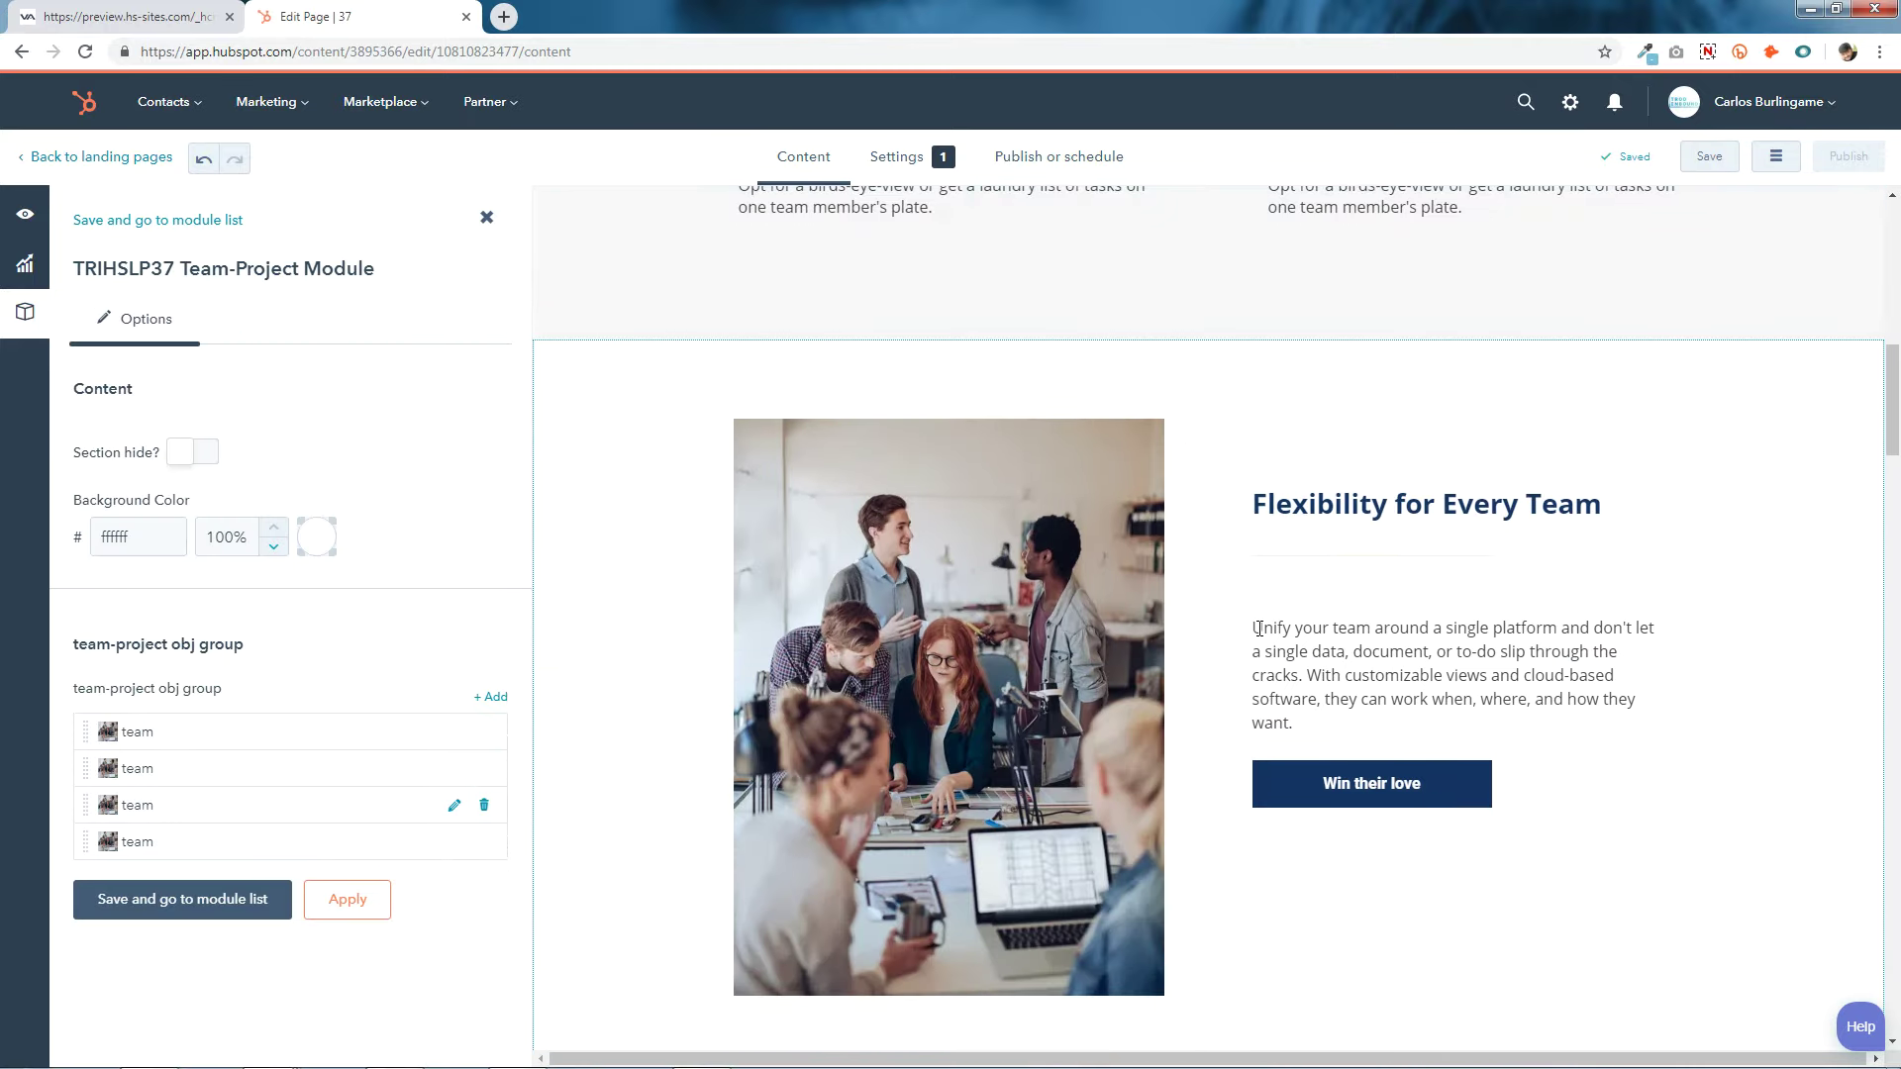
{"action": "scroll", "coordinate": [1252, 632], "scroll_direction": "down", "scroll_amount": 2}
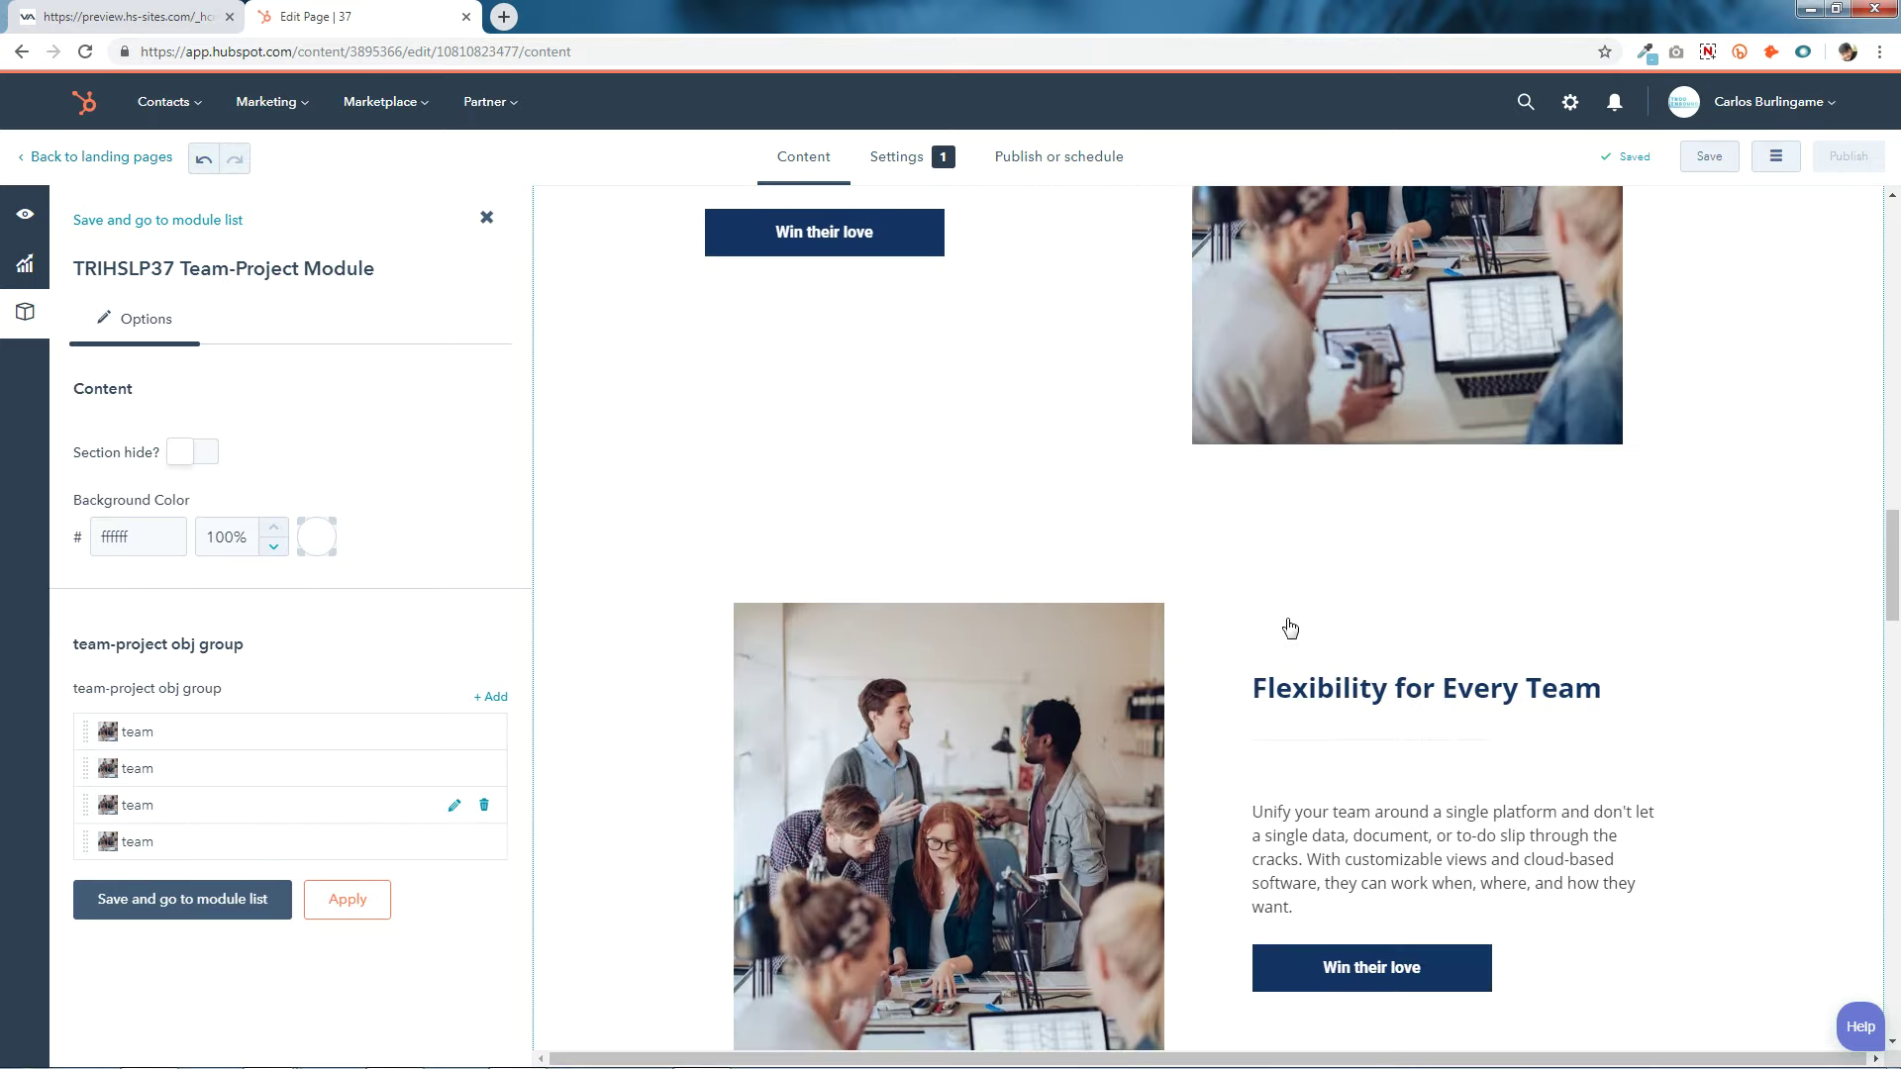
{"action": "scroll", "coordinate": [1248, 569], "scroll_direction": "down", "scroll_amount": 3}
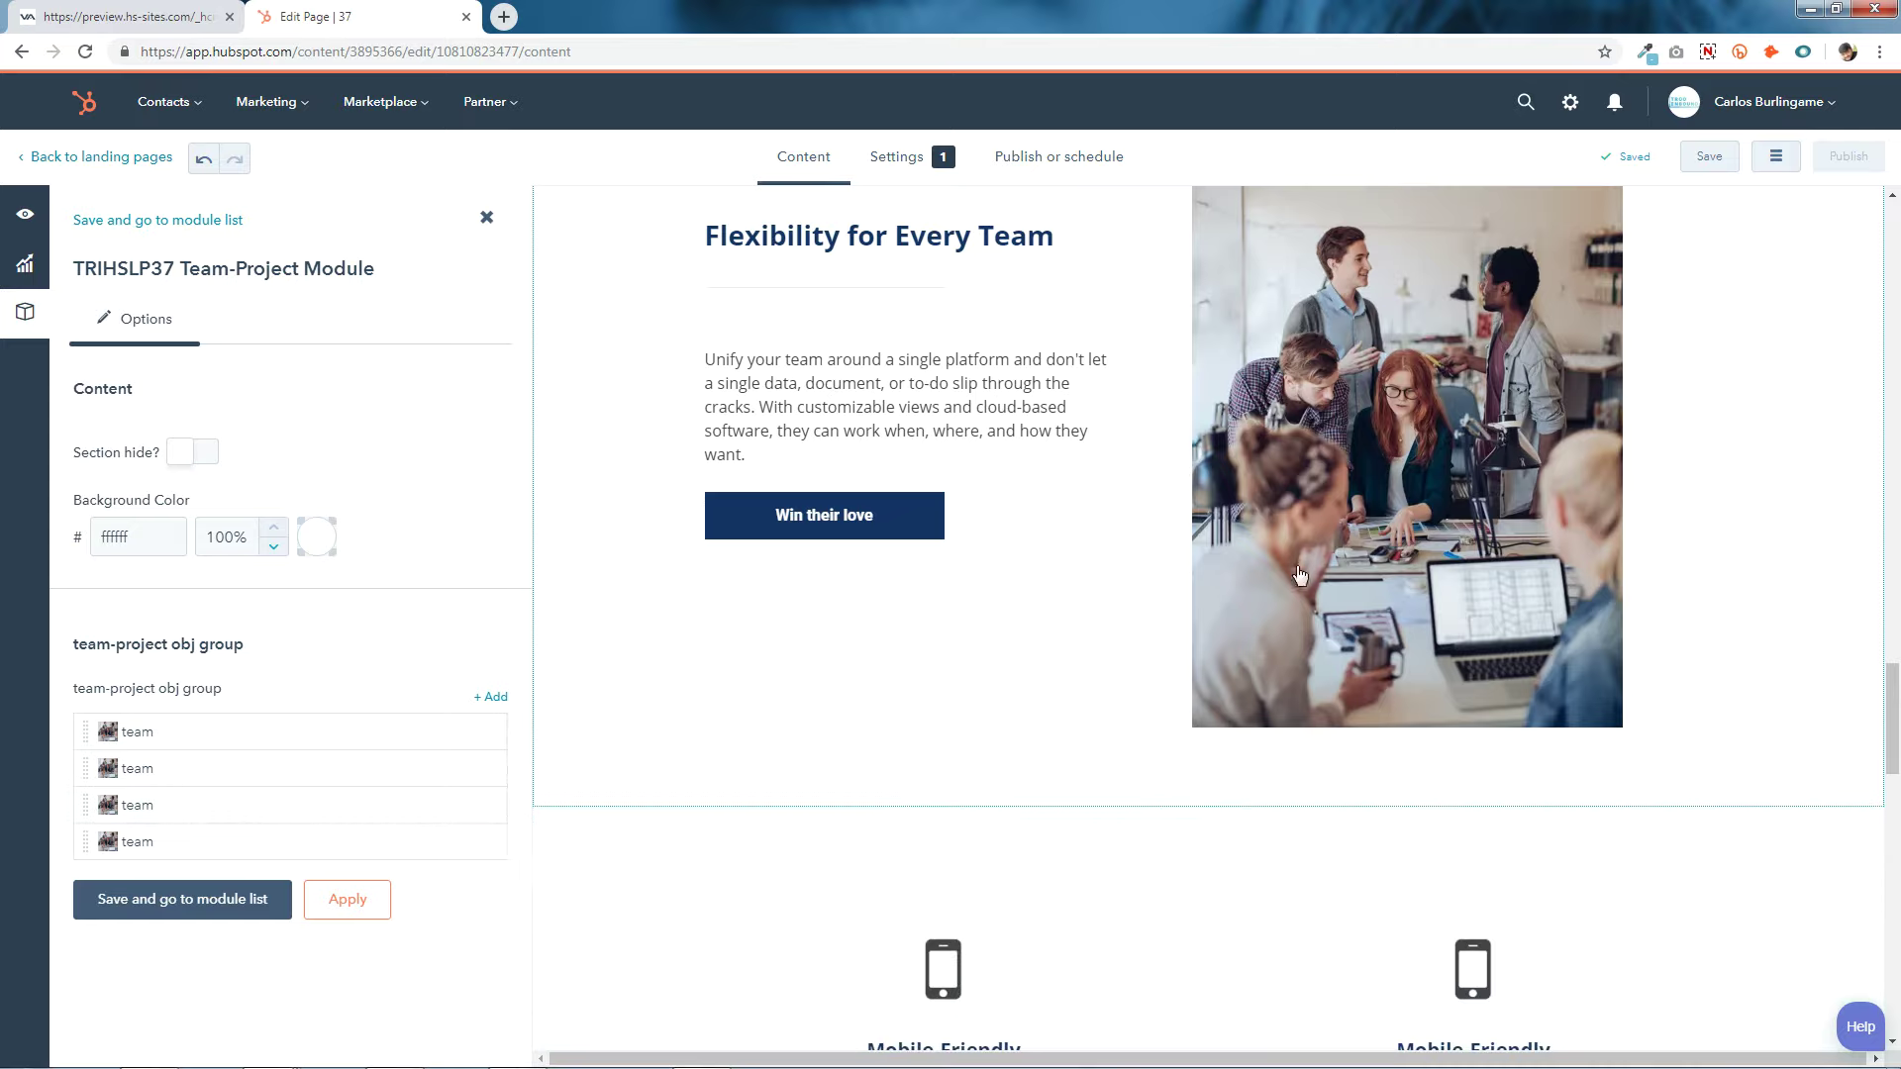
Delete the two extra team entries from the team-project obj group and save back to the module list.
{"action": "left_click", "coordinate": [485, 844]}
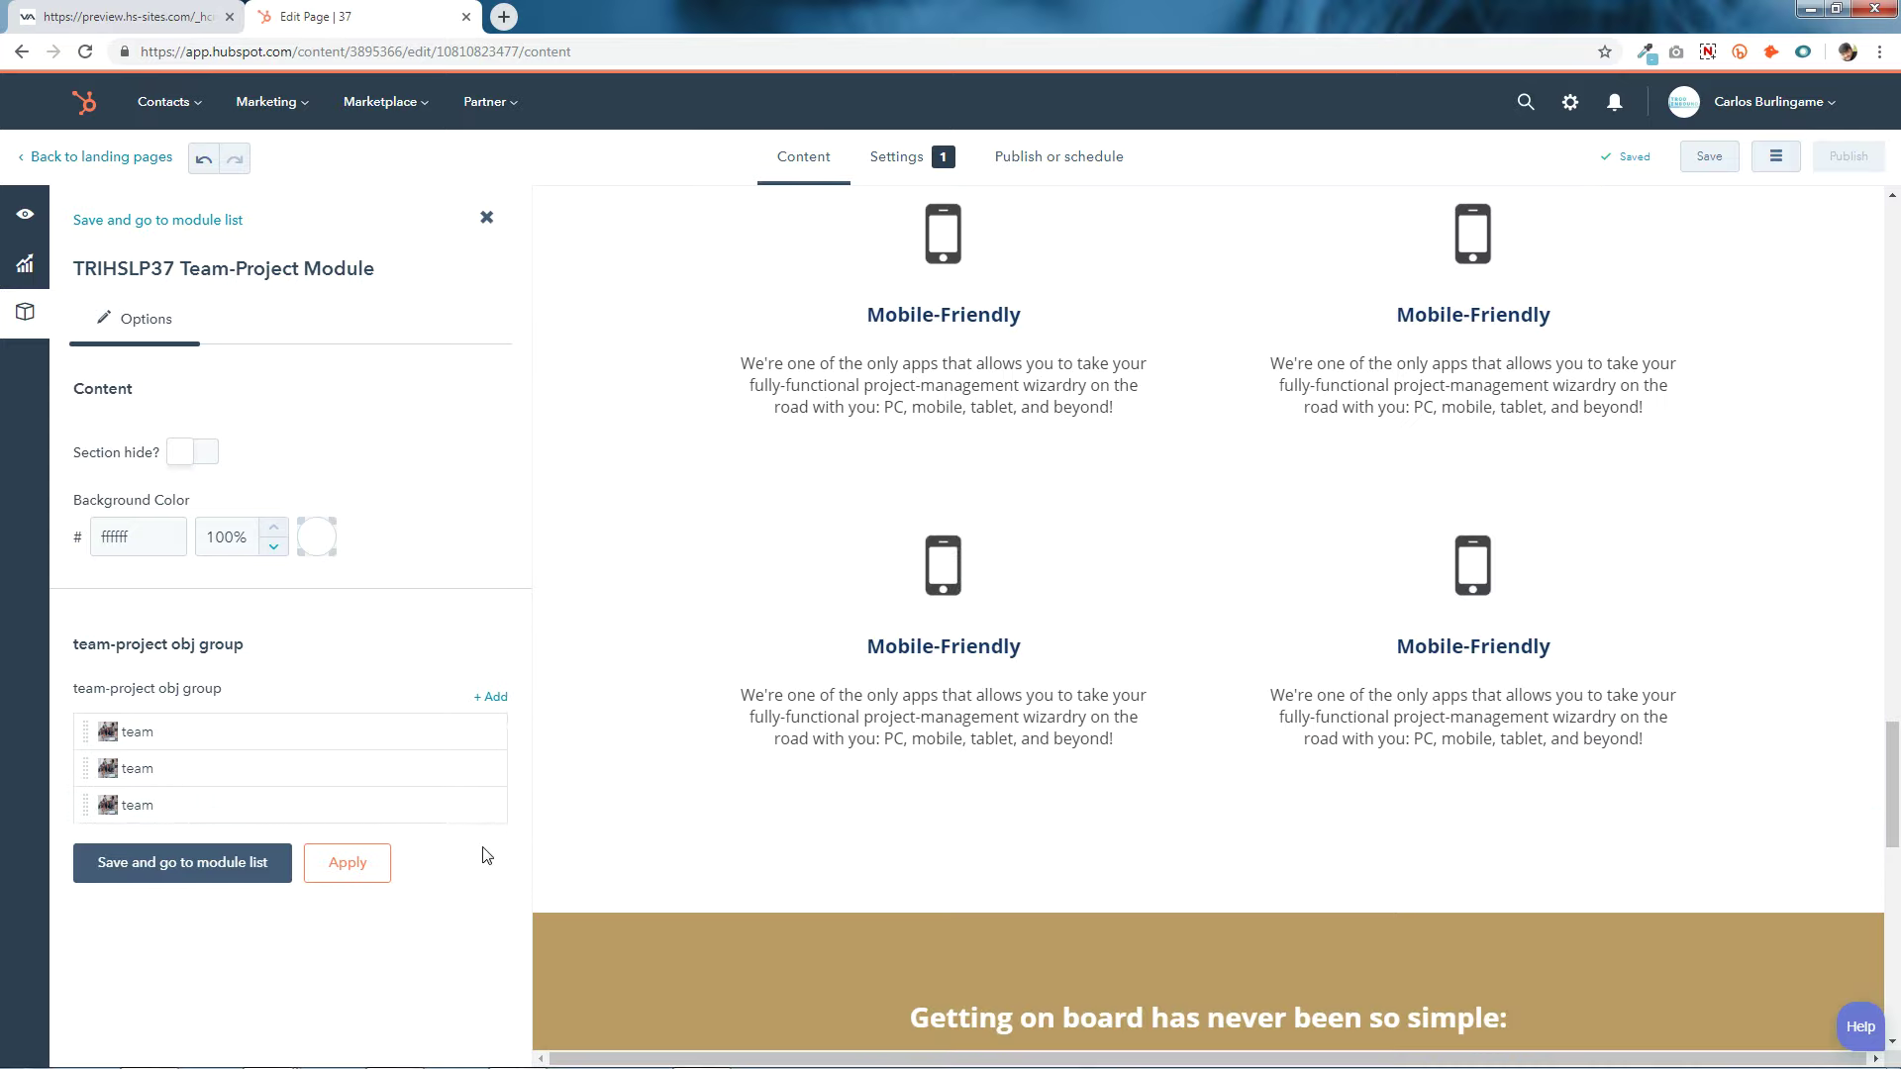
{"action": "scroll", "coordinate": [1401, 658], "scroll_direction": "up", "scroll_amount": 8}
{"action": "scroll", "coordinate": [1403, 658], "scroll_direction": "up", "scroll_amount": 1}
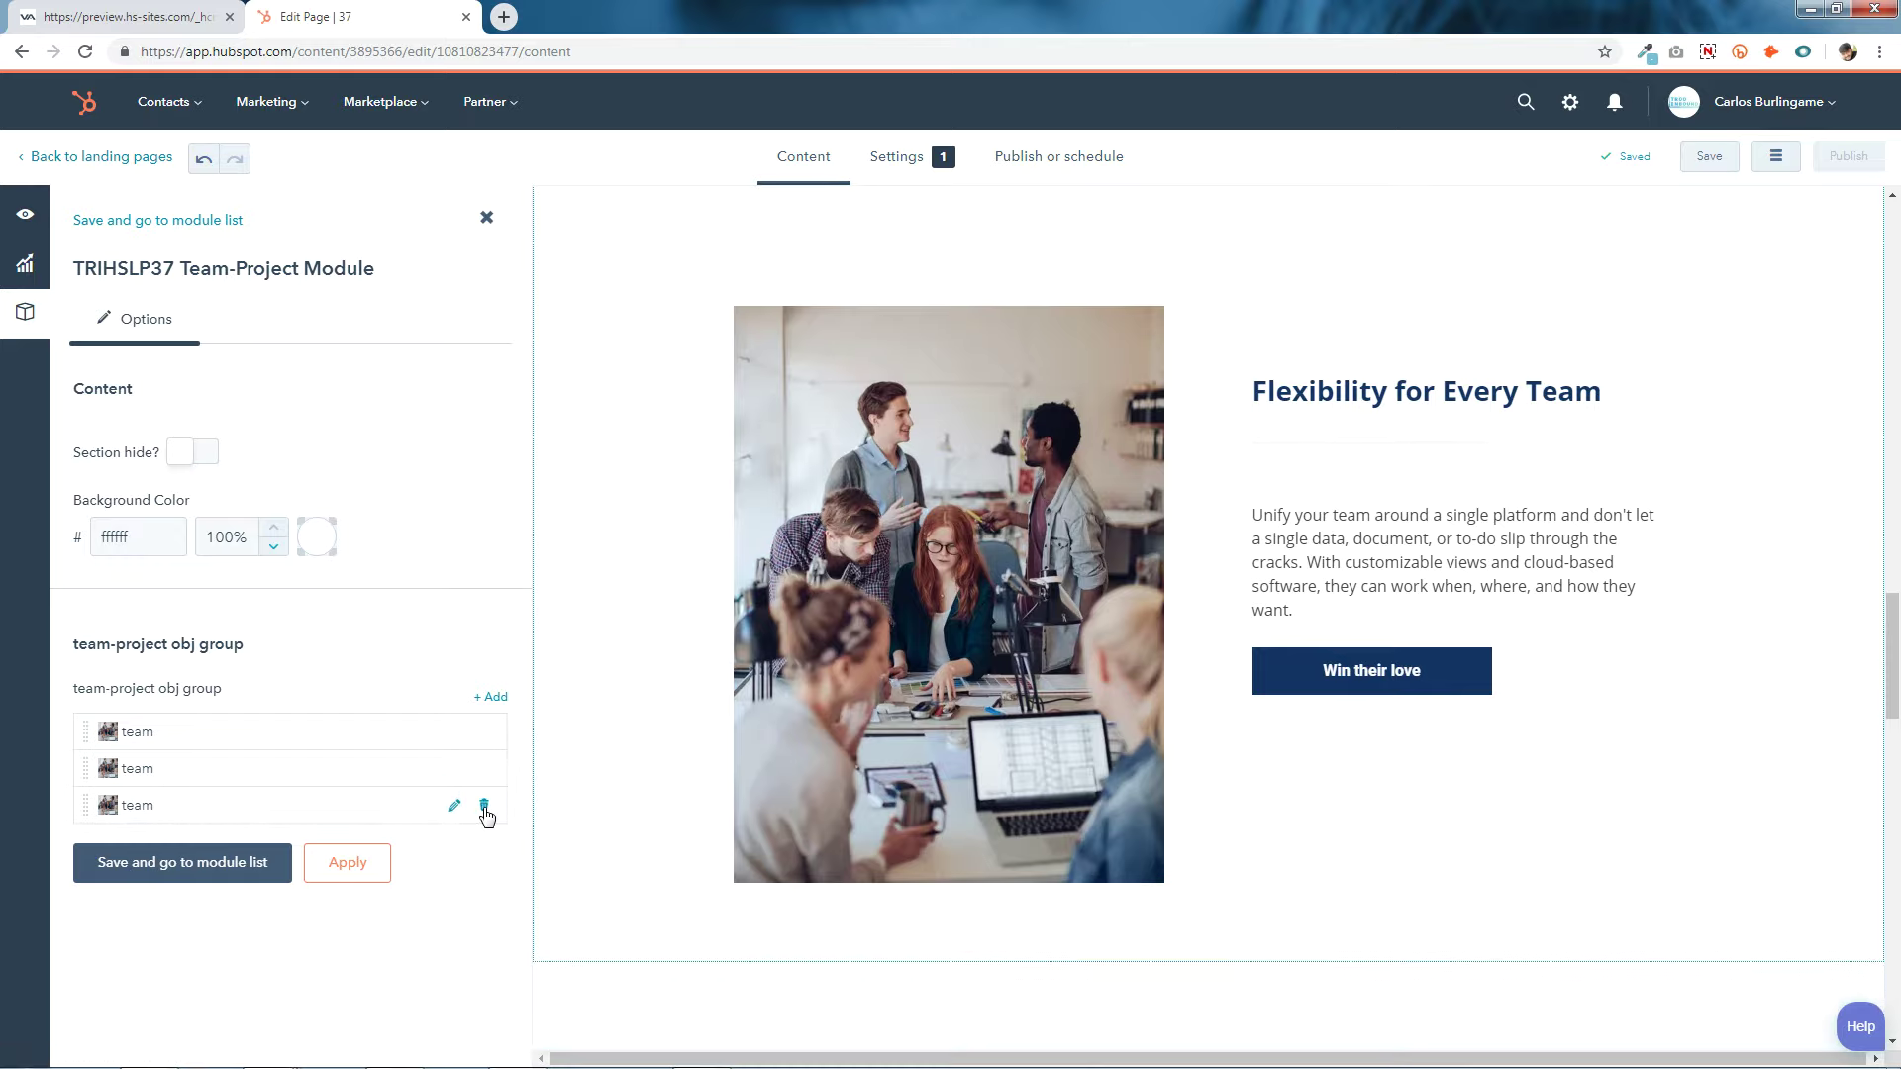
{"action": "left_click", "coordinate": [484, 814]}
{"action": "left_click", "coordinate": [356, 828]}
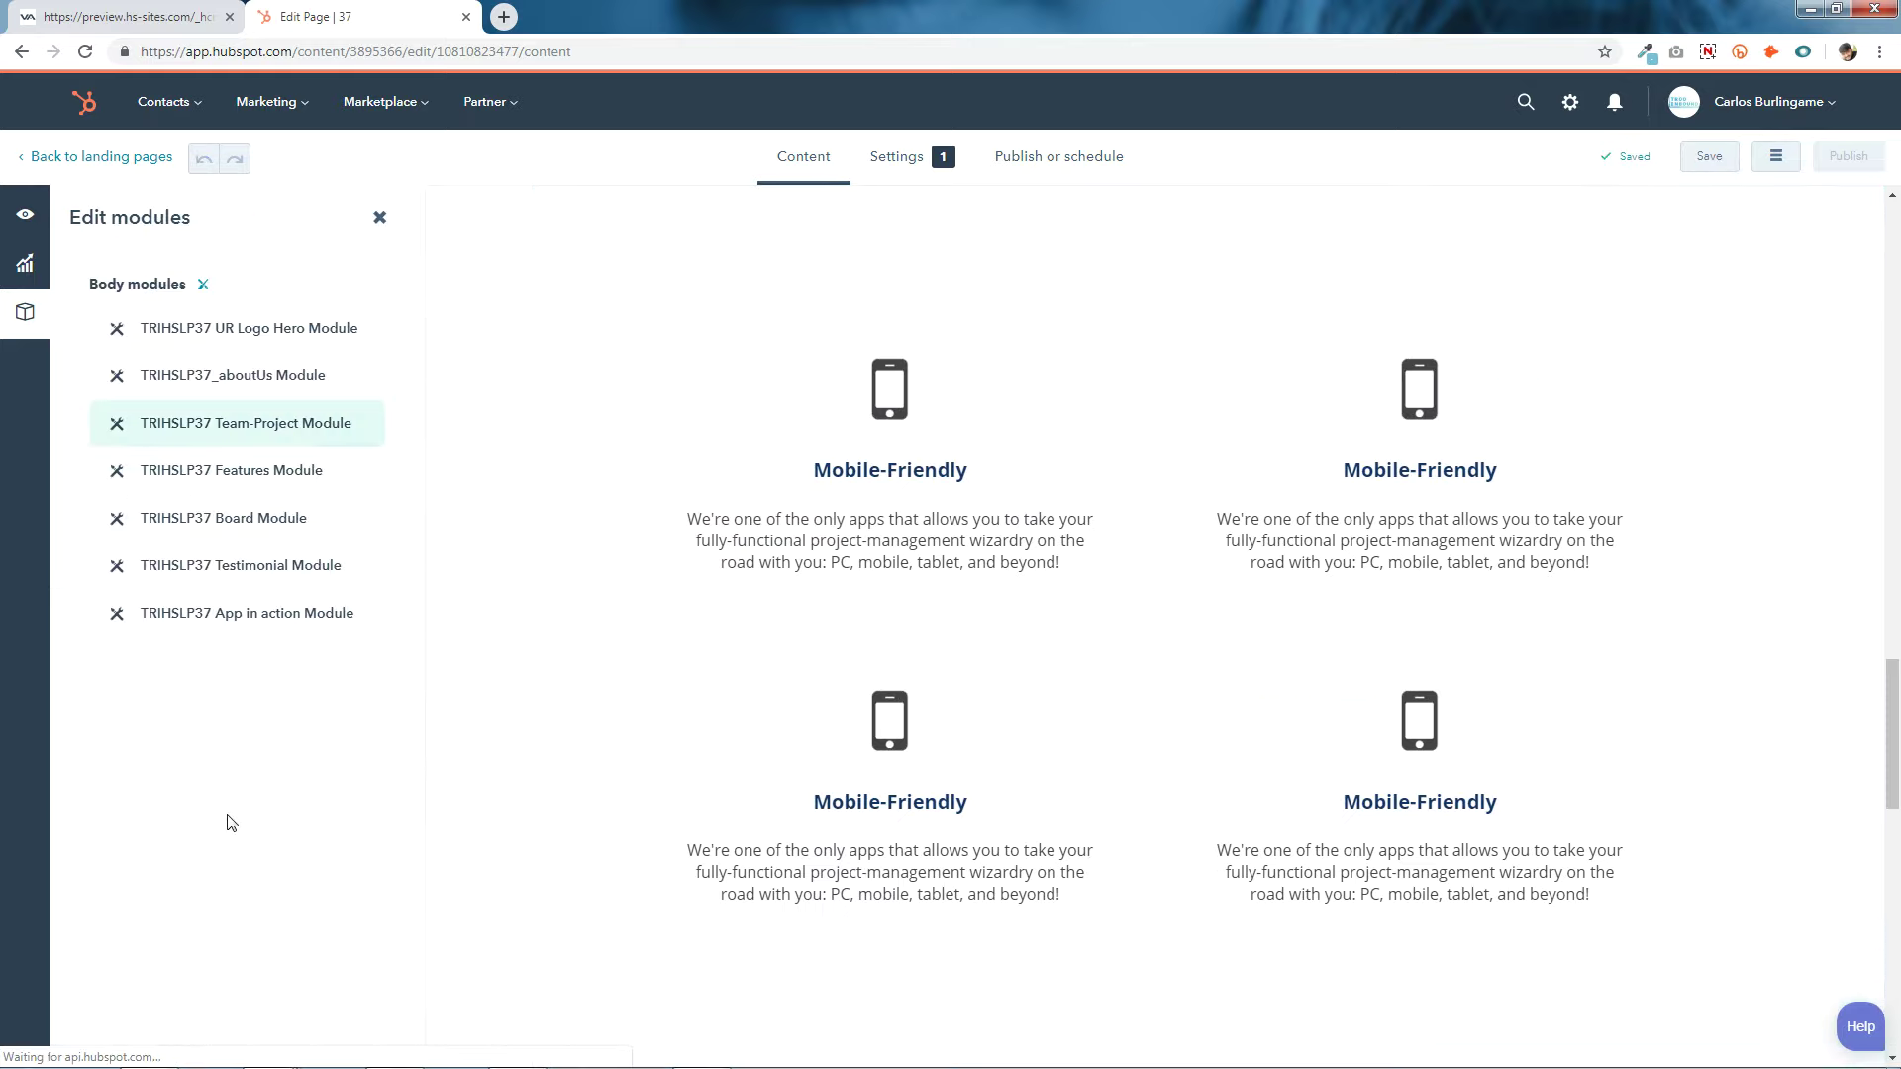
Reopen the Team-Project module and replace the first team entry's Object Image with the recent image workplace-branding-matters-in-office-culture-1.
{"action": "scroll", "coordinate": [1332, 680], "scroll_direction": "down", "scroll_amount": 9}
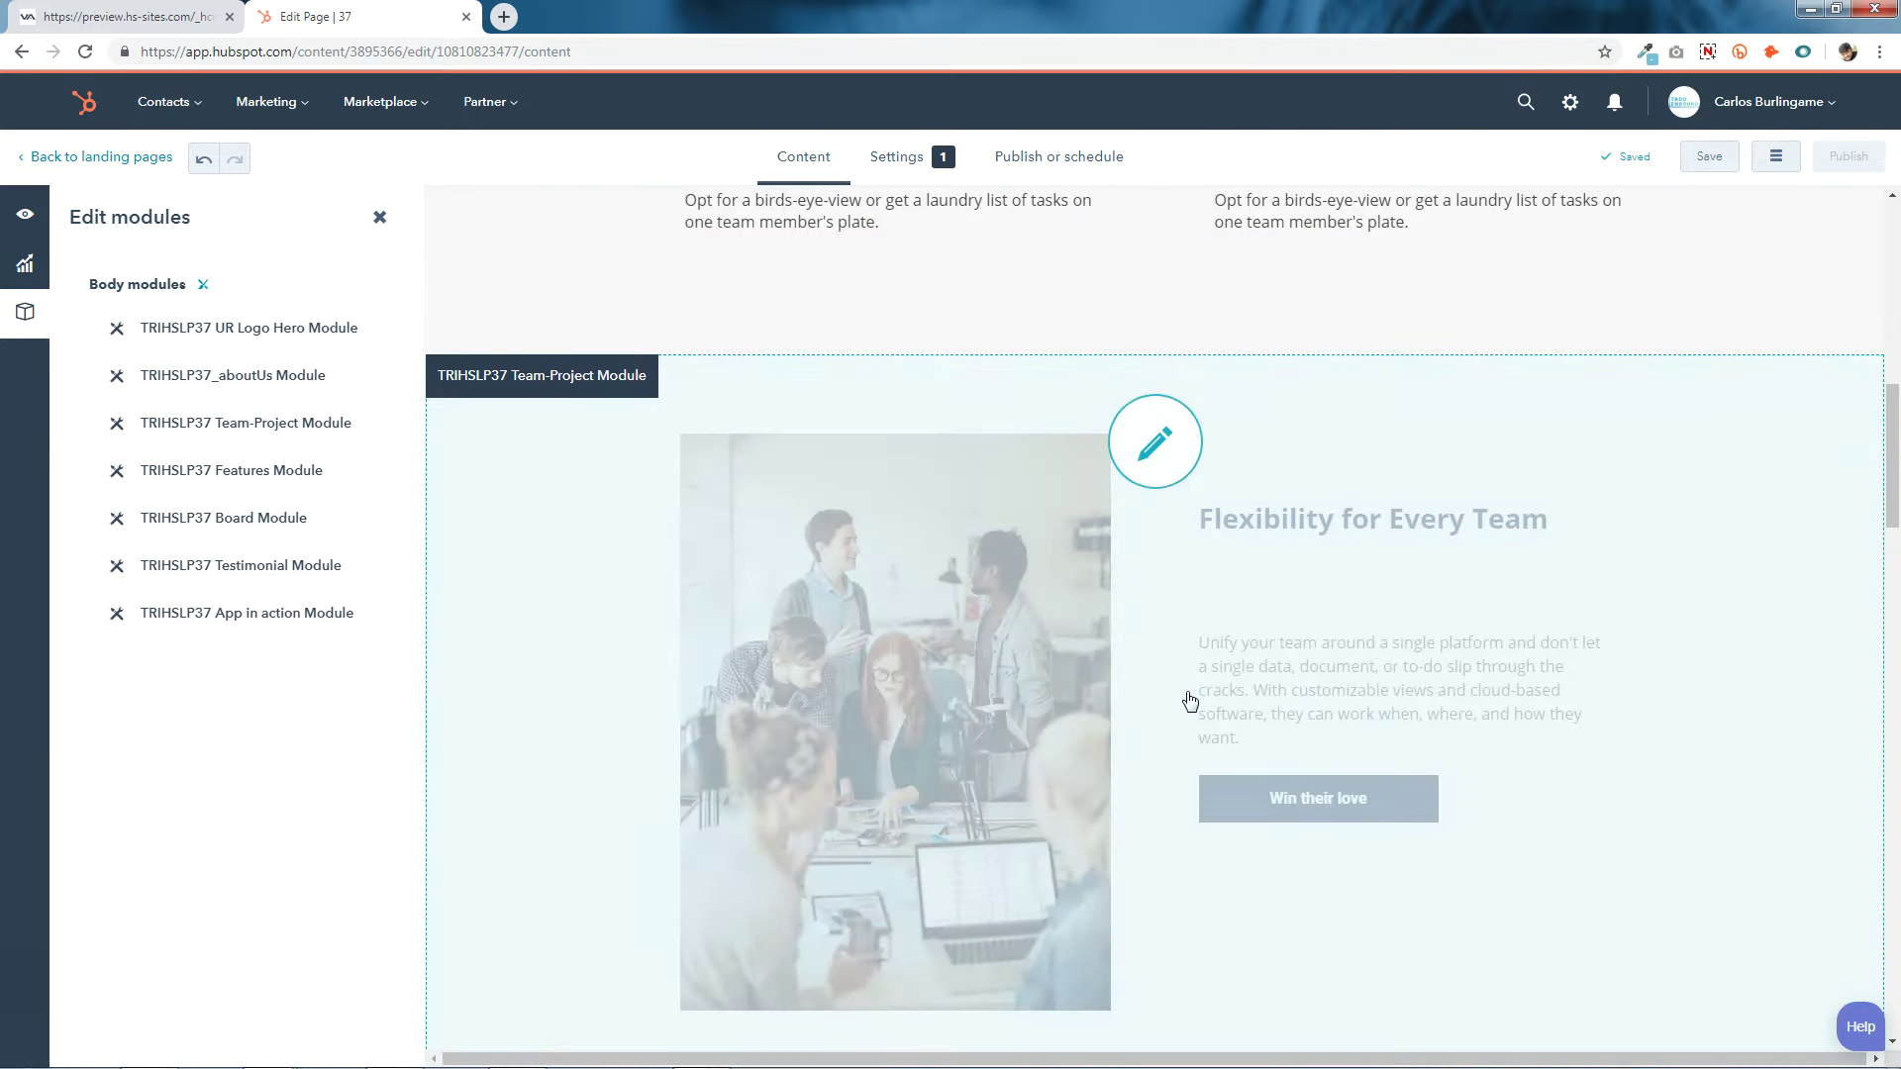
{"action": "left_click", "coordinate": [1190, 701]}
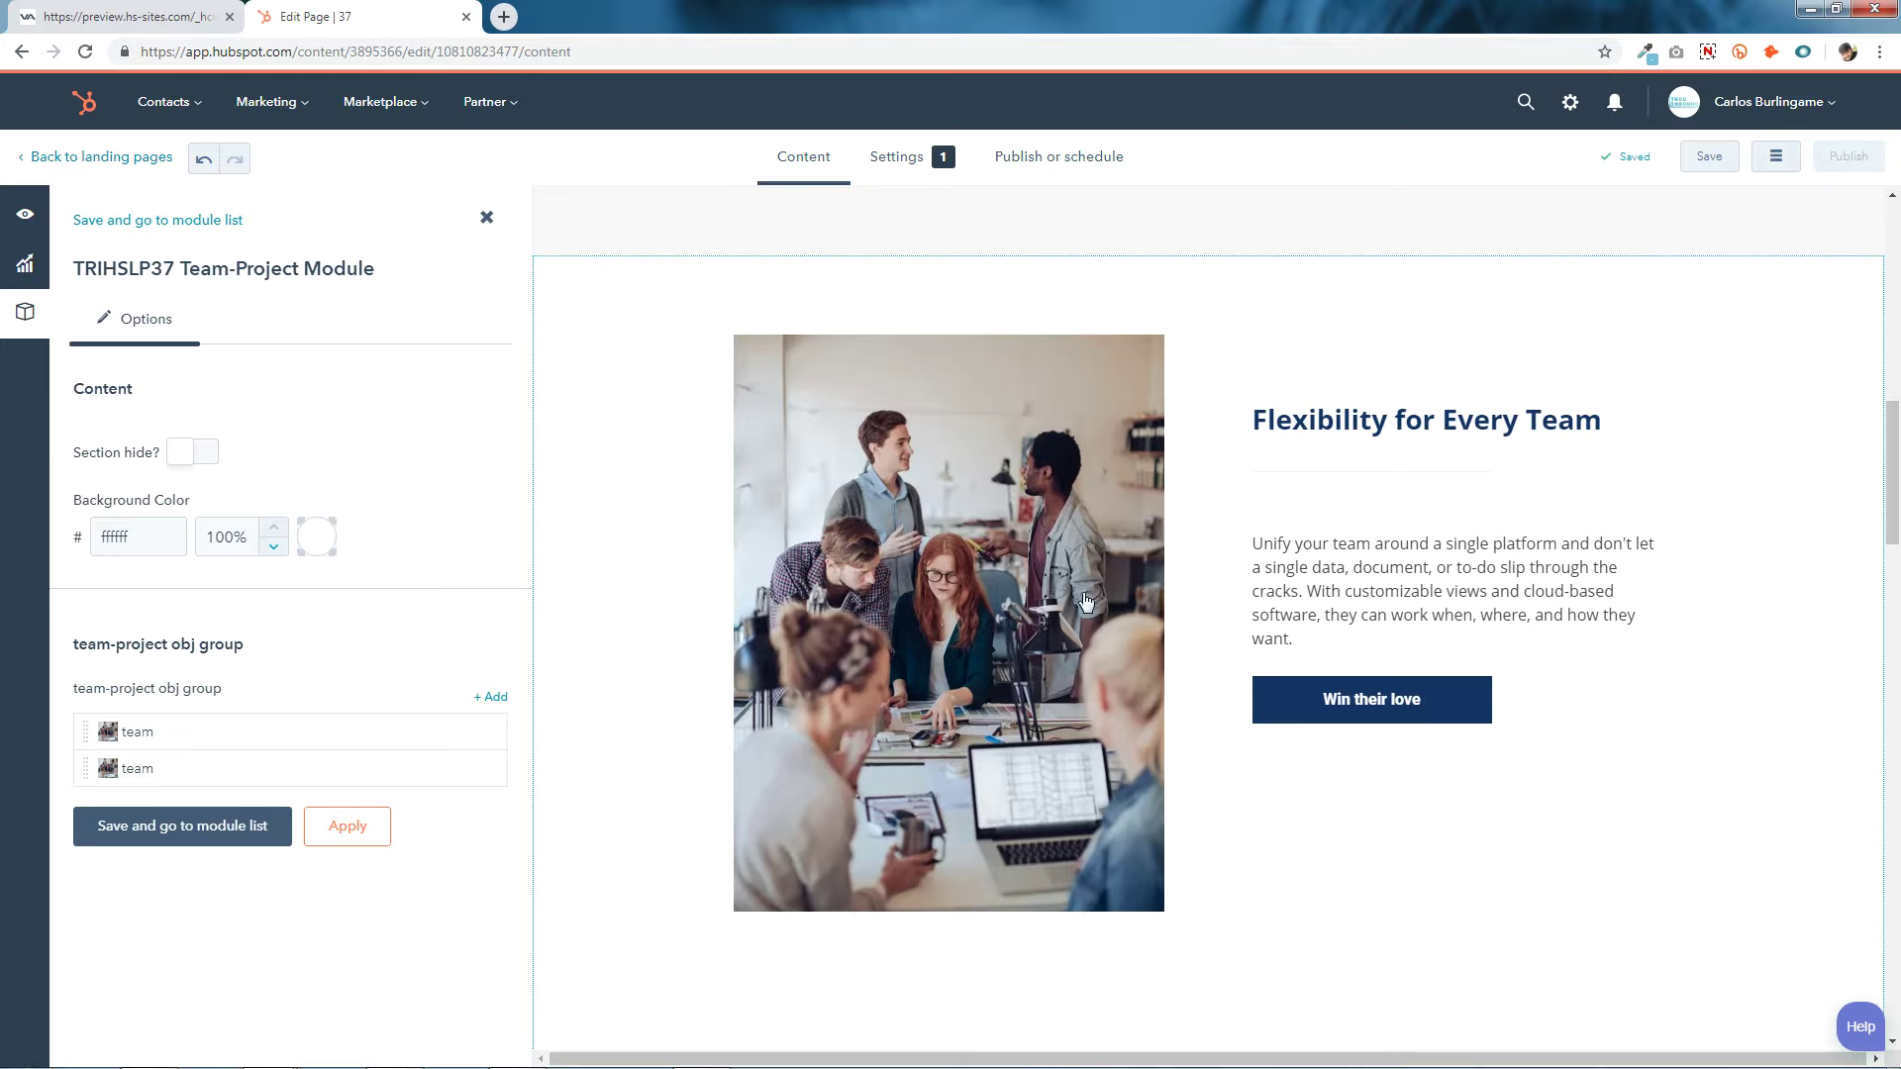
{"action": "left_click", "coordinate": [454, 735]}
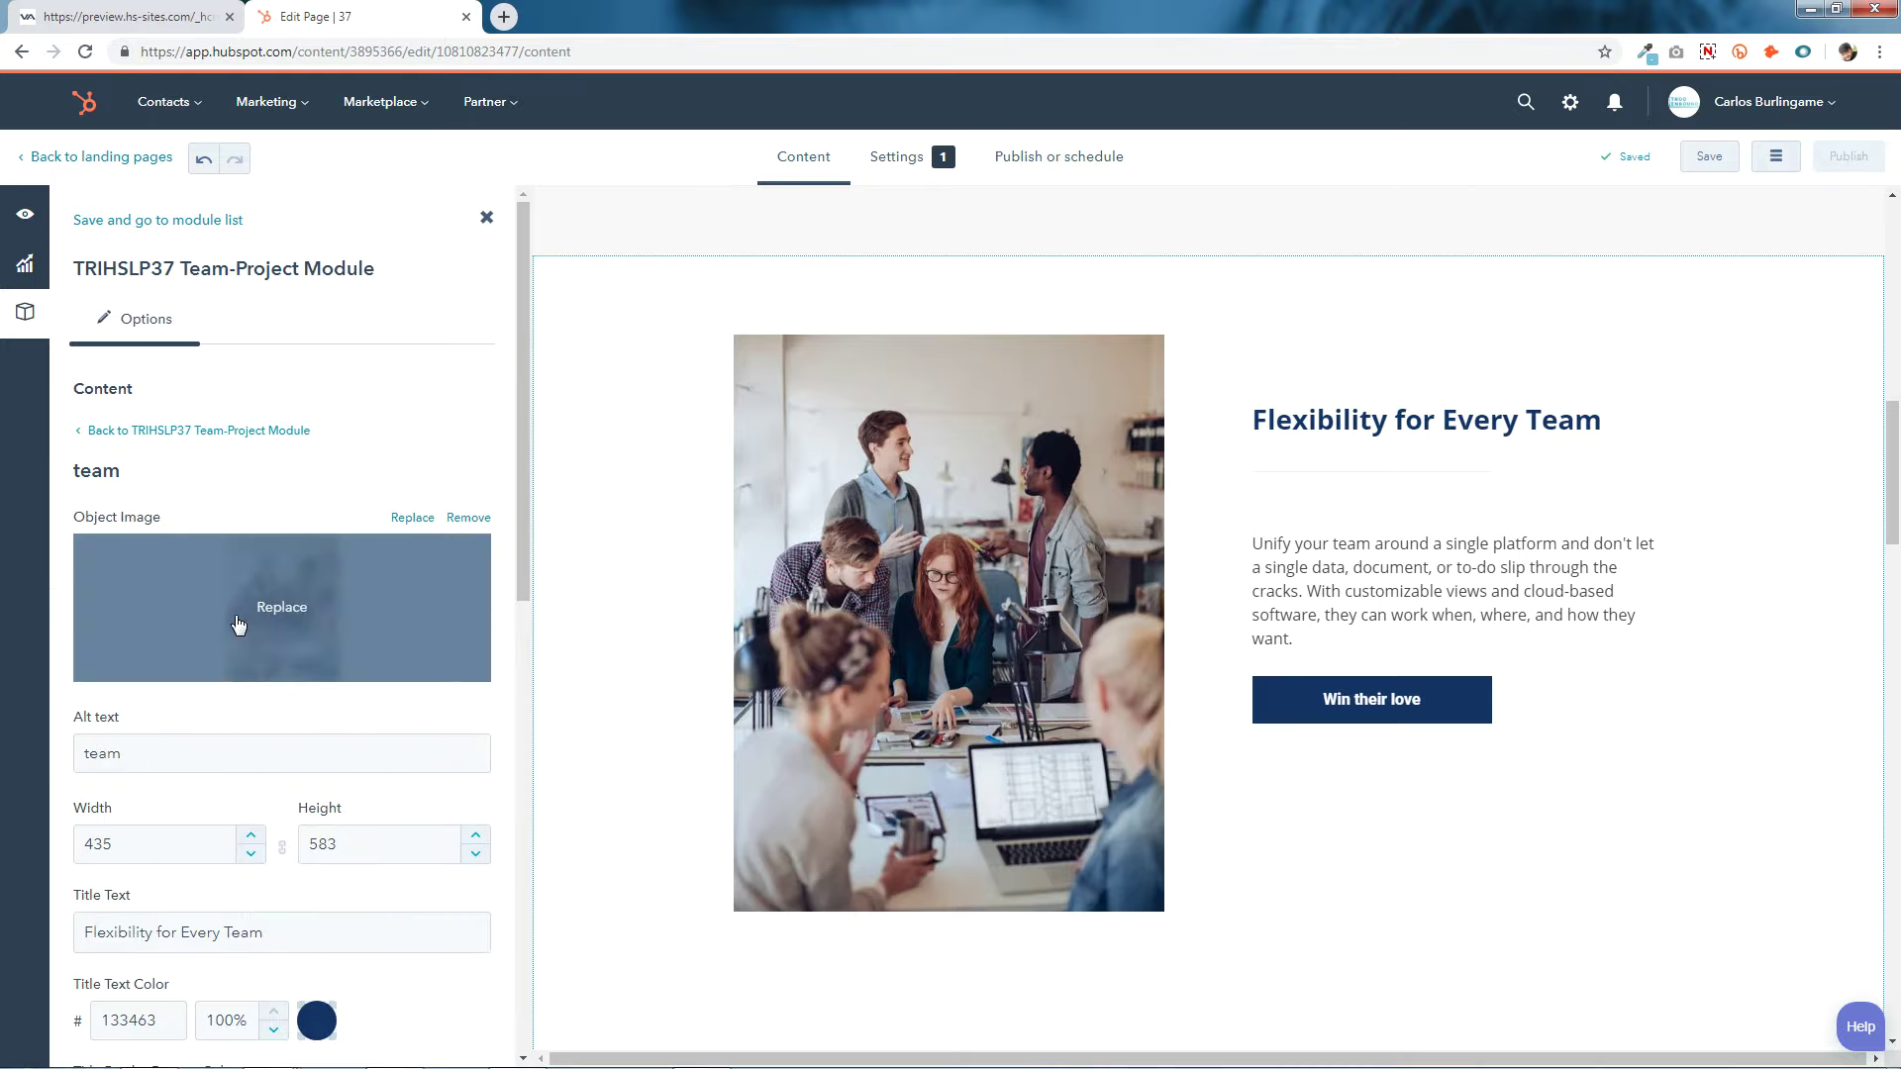
{"action": "left_click", "coordinate": [287, 616]}
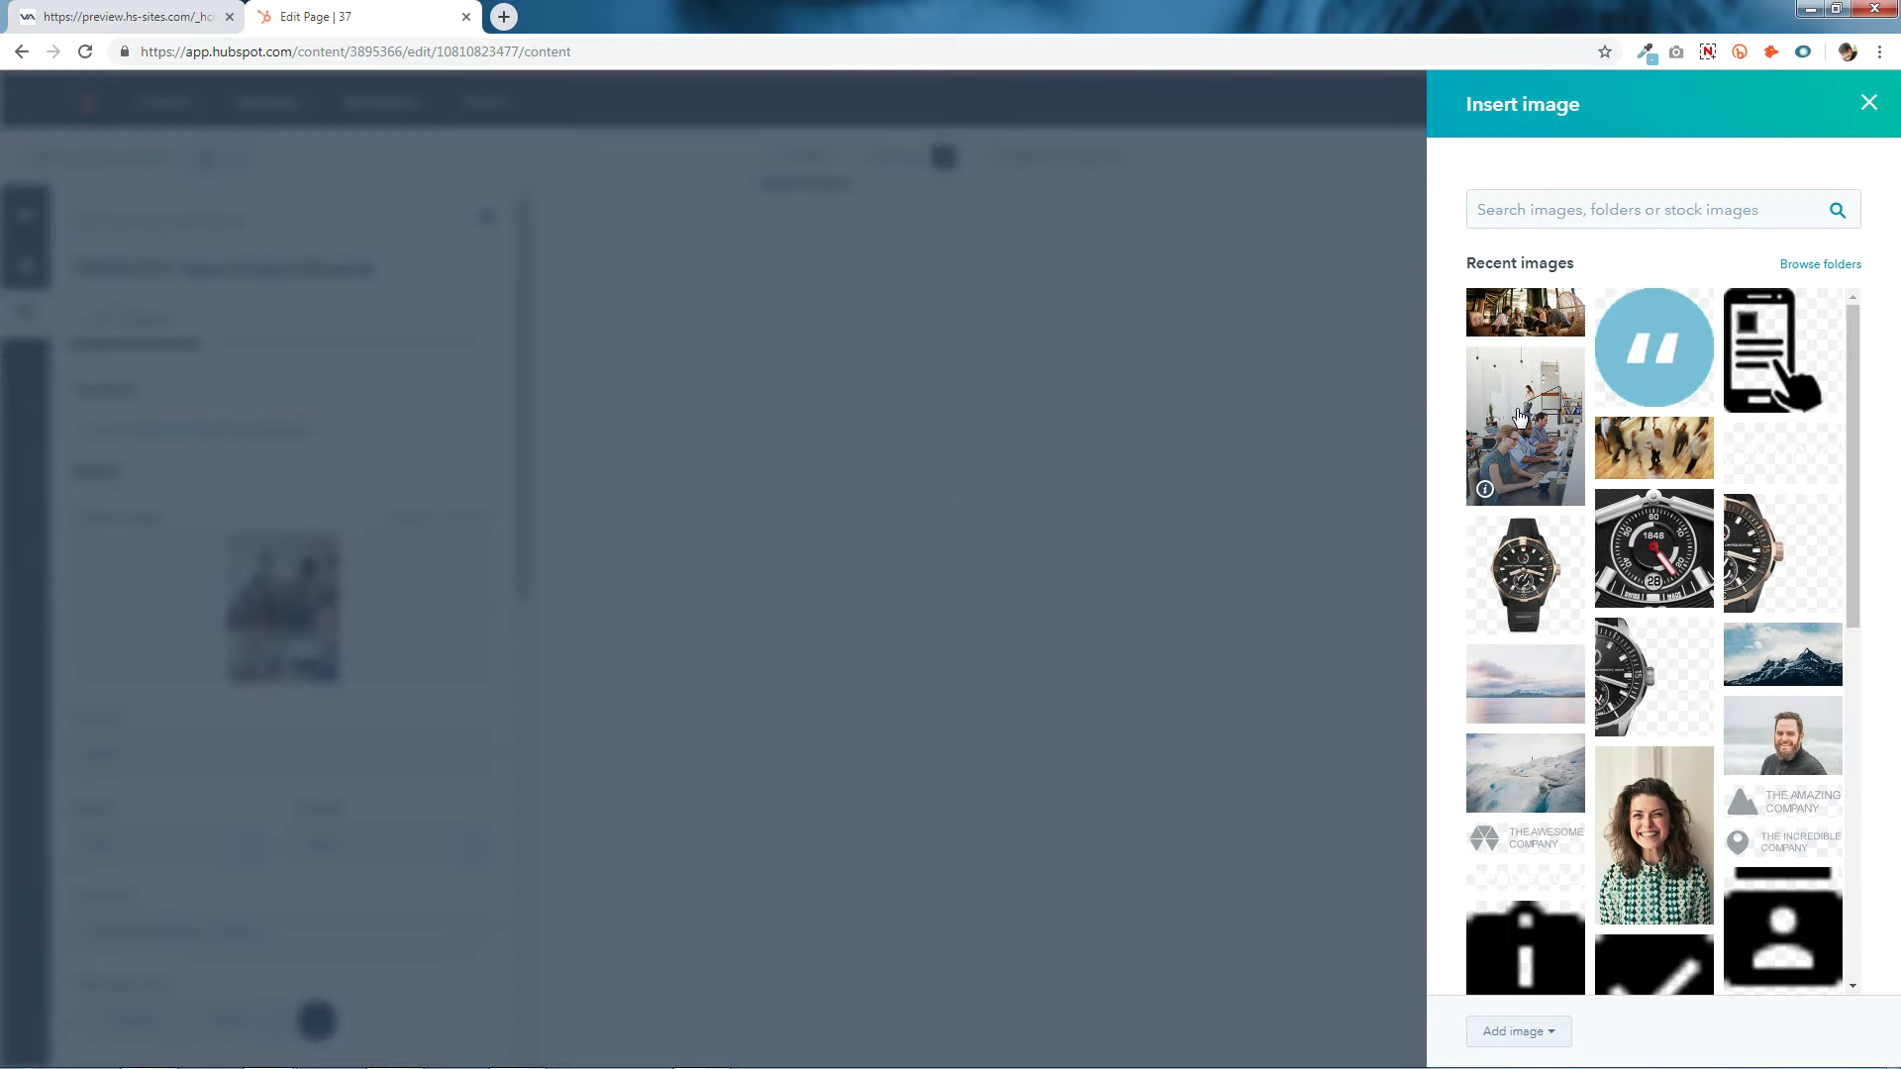
{"action": "left_click", "coordinate": [1542, 414]}
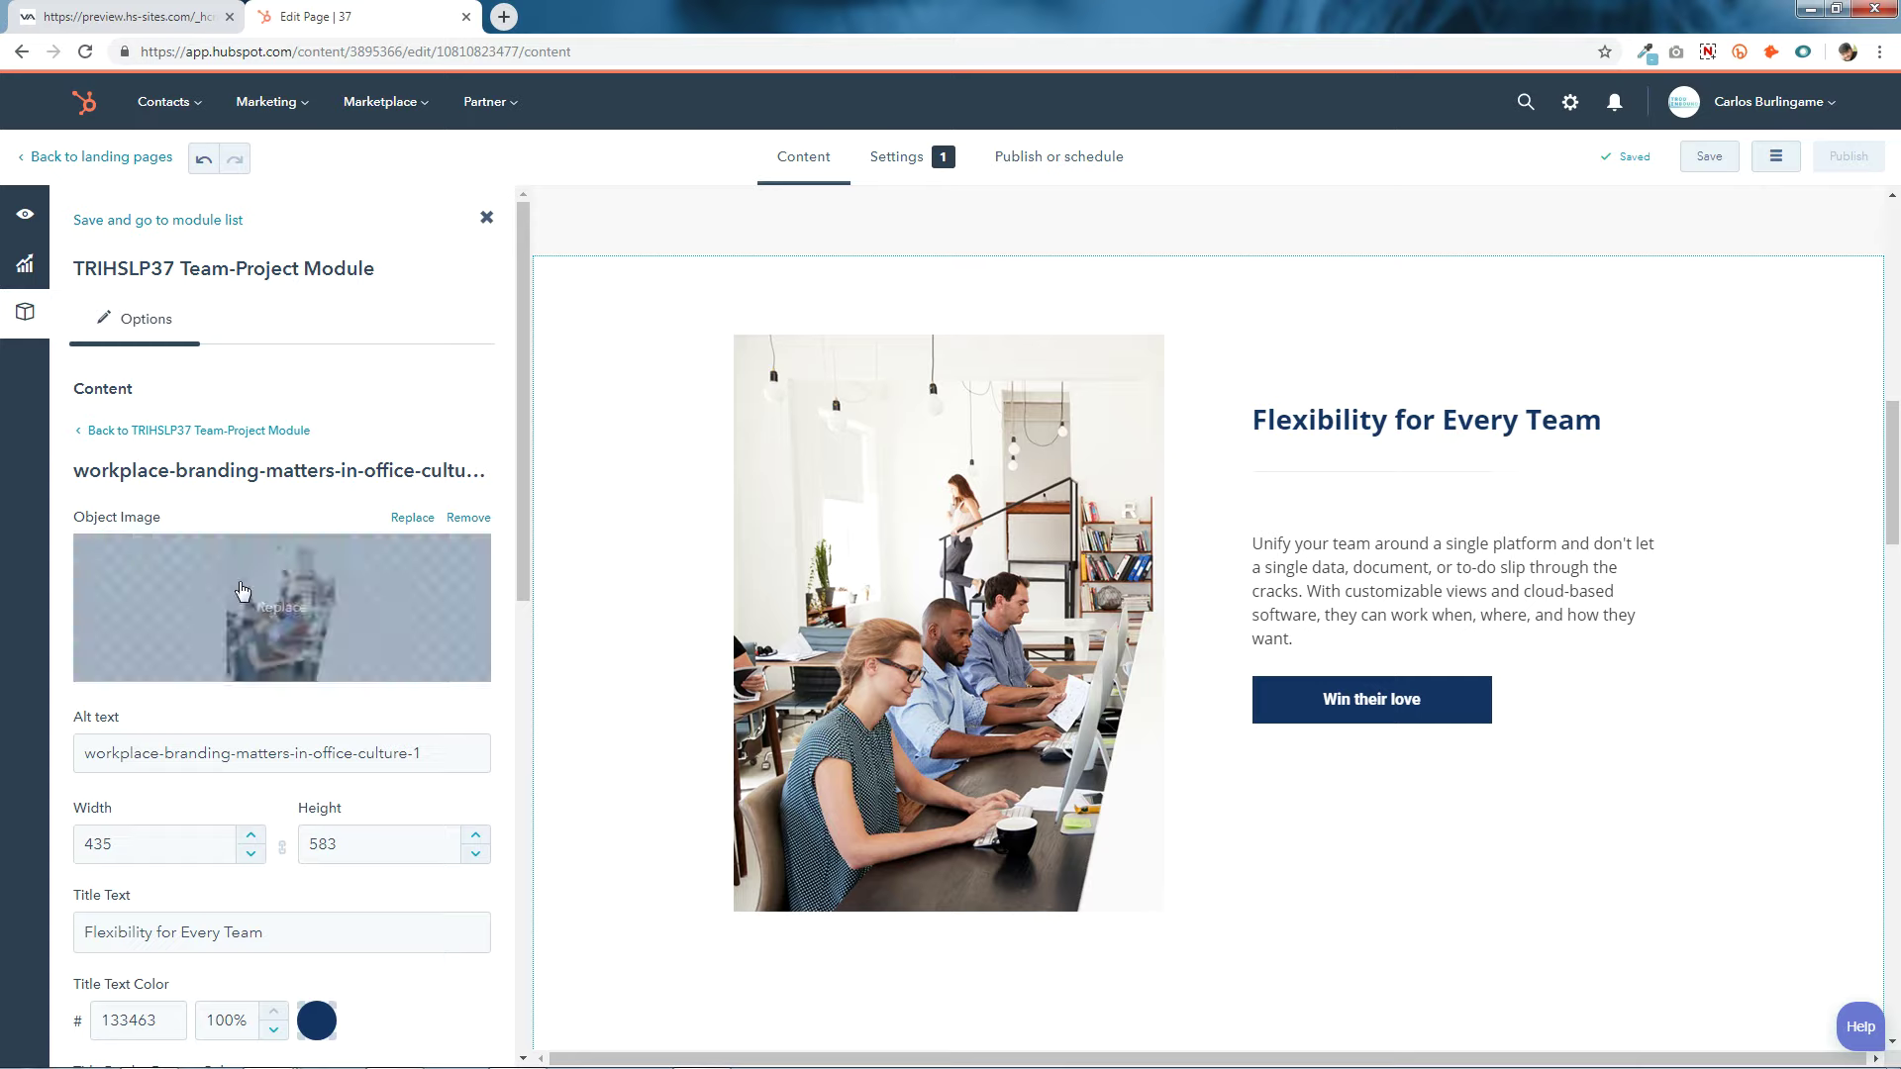
Set the first team entry's Title Text Color to 0c7594, copied from the Title Text Color line of LP - 37.txt in Notepad.
{"action": "scroll", "coordinate": [242, 679], "scroll_direction": "down", "scroll_amount": 4}
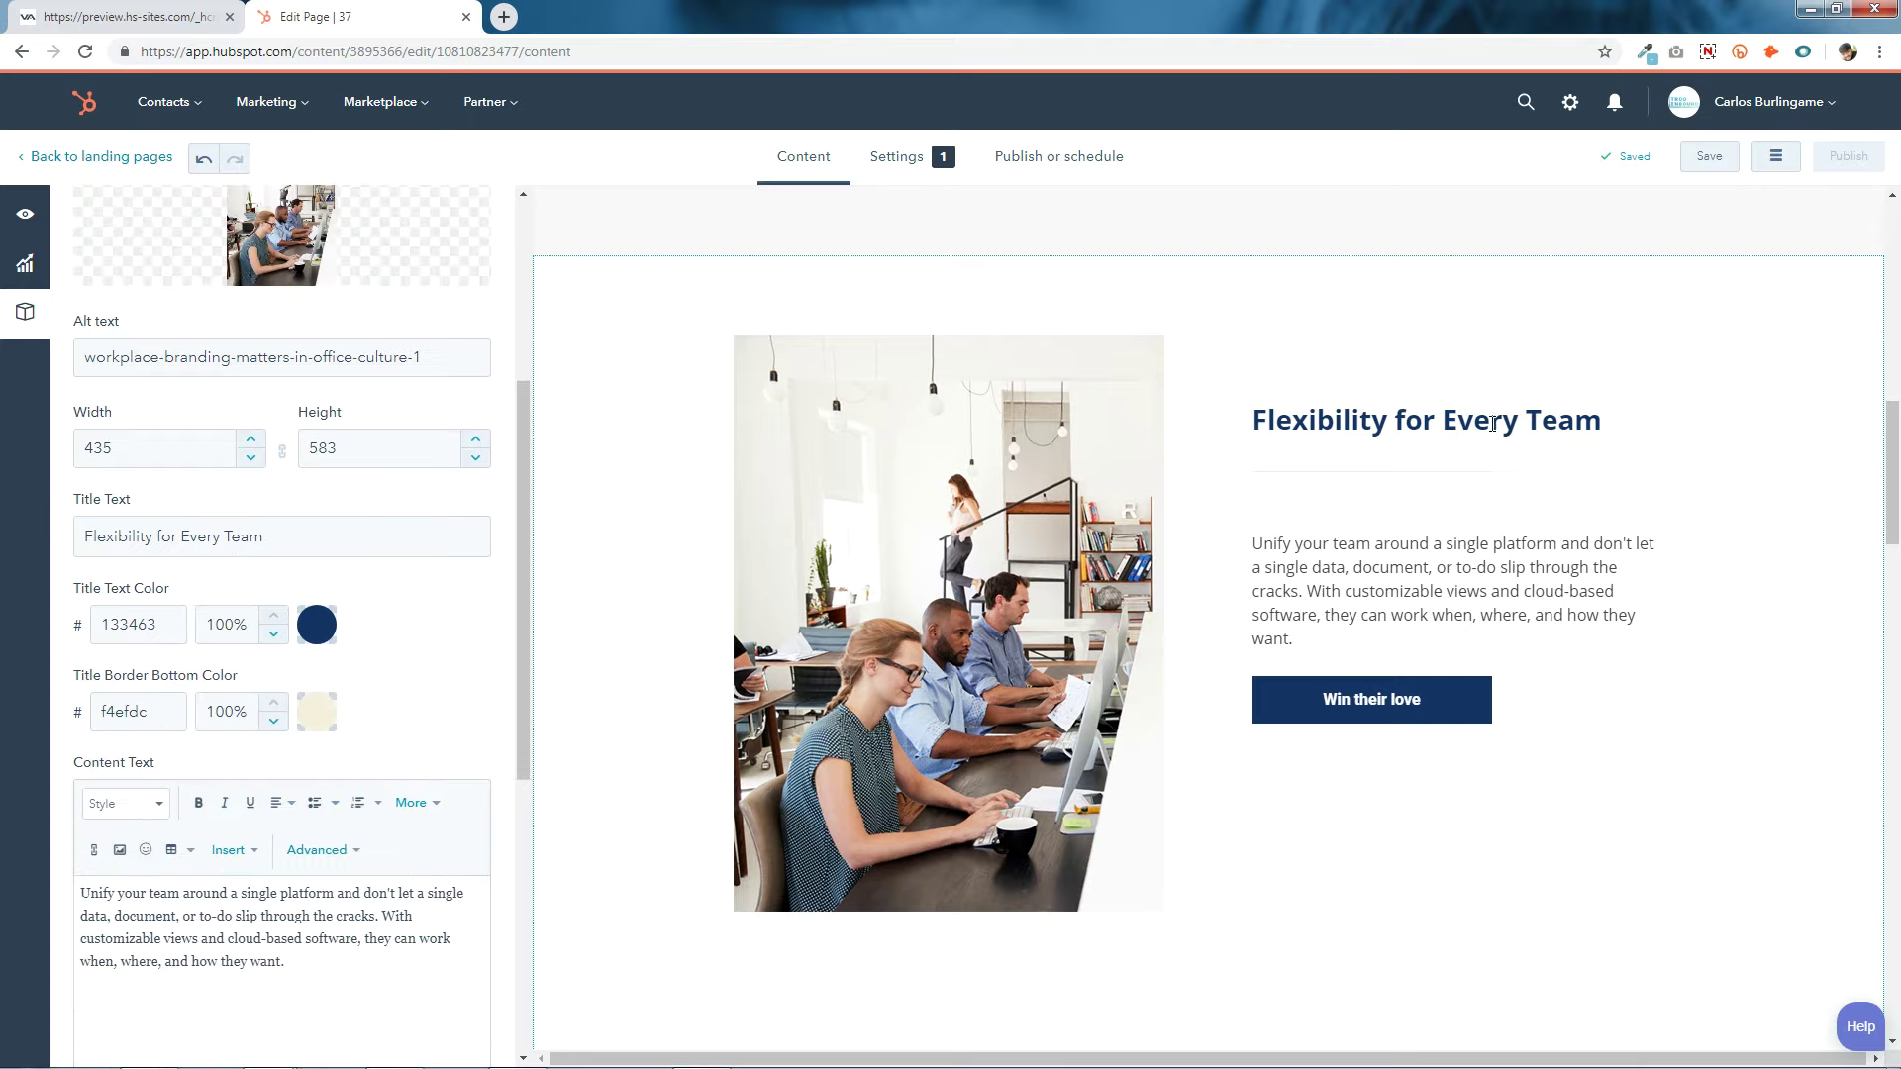
{"action": "left_click", "coordinate": [287, 535]}
{"action": "triple_click", "coordinate": [322, 540]}
{"action": "left_click", "coordinate": [298, 535]}
{"action": "left_click", "coordinate": [173, 622]}
{"action": "left_click", "coordinate": [698, 1052]}
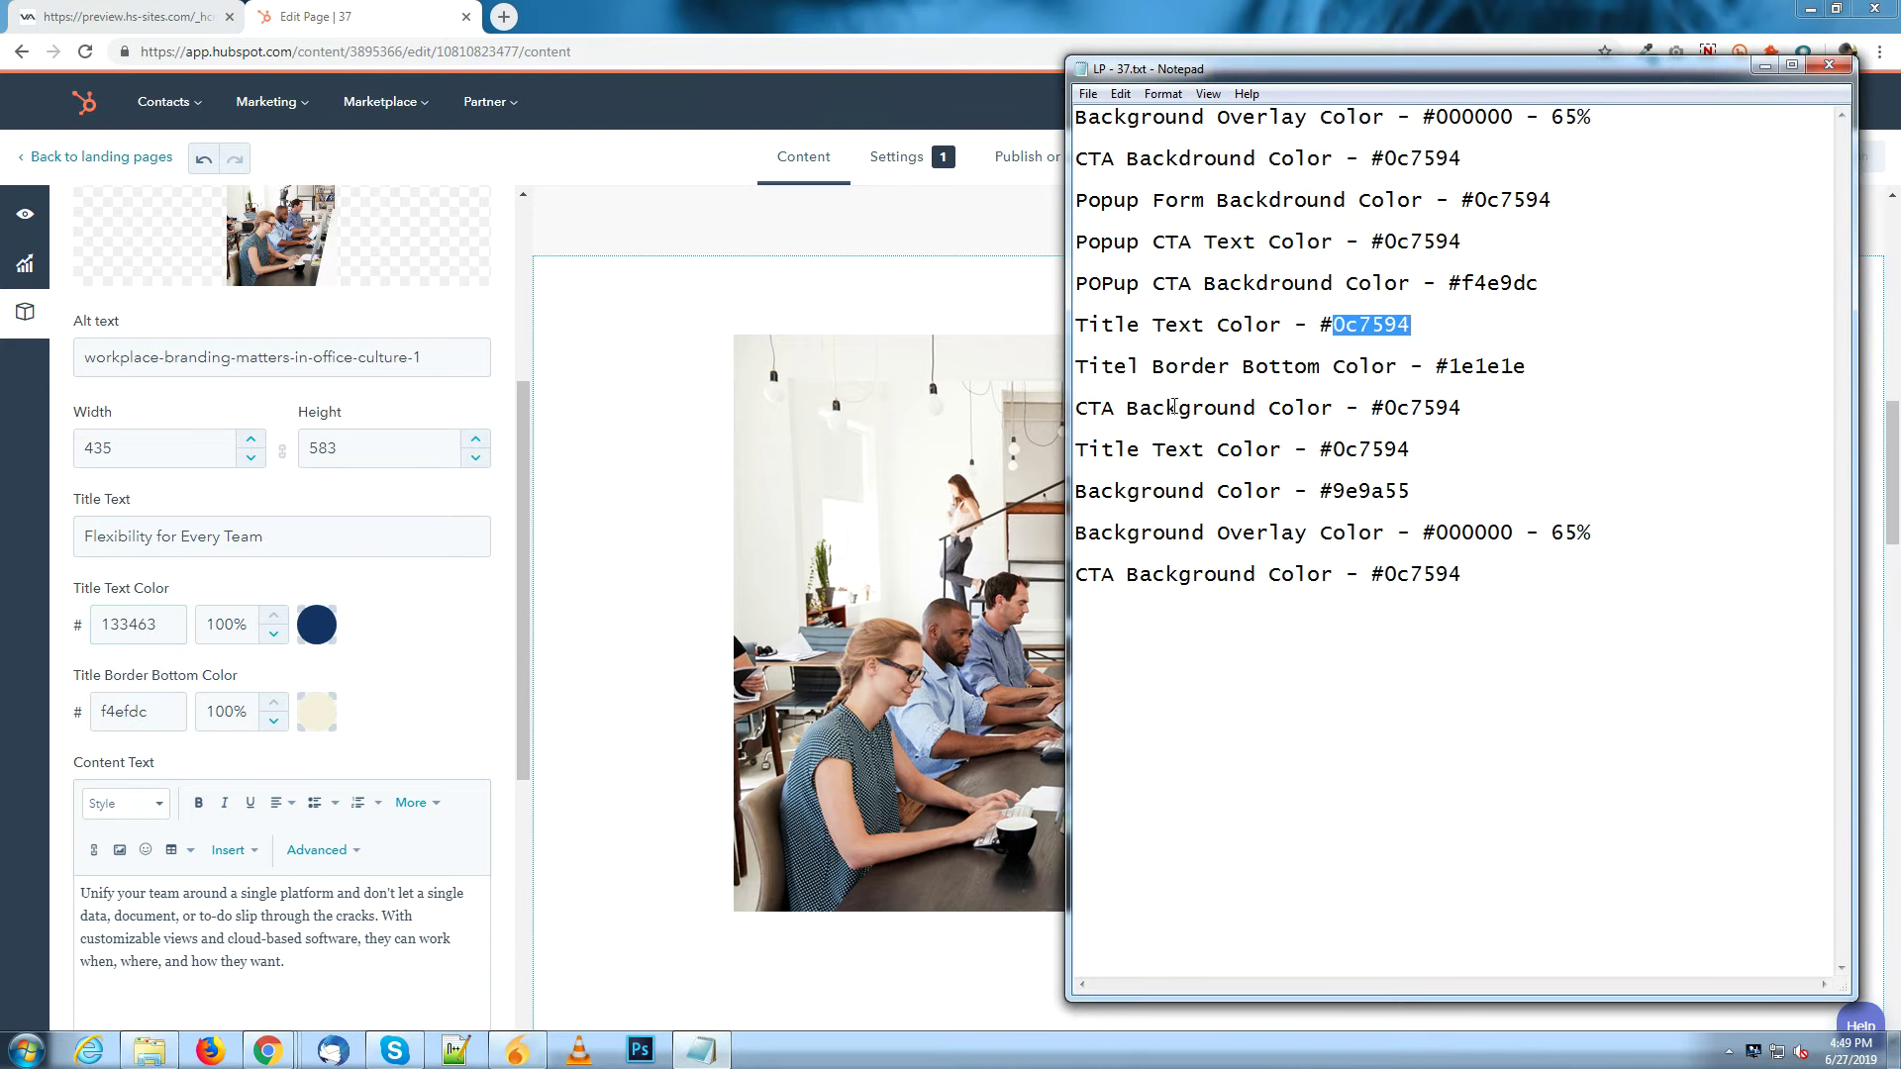
{"action": "right_click", "coordinate": [1392, 329]}
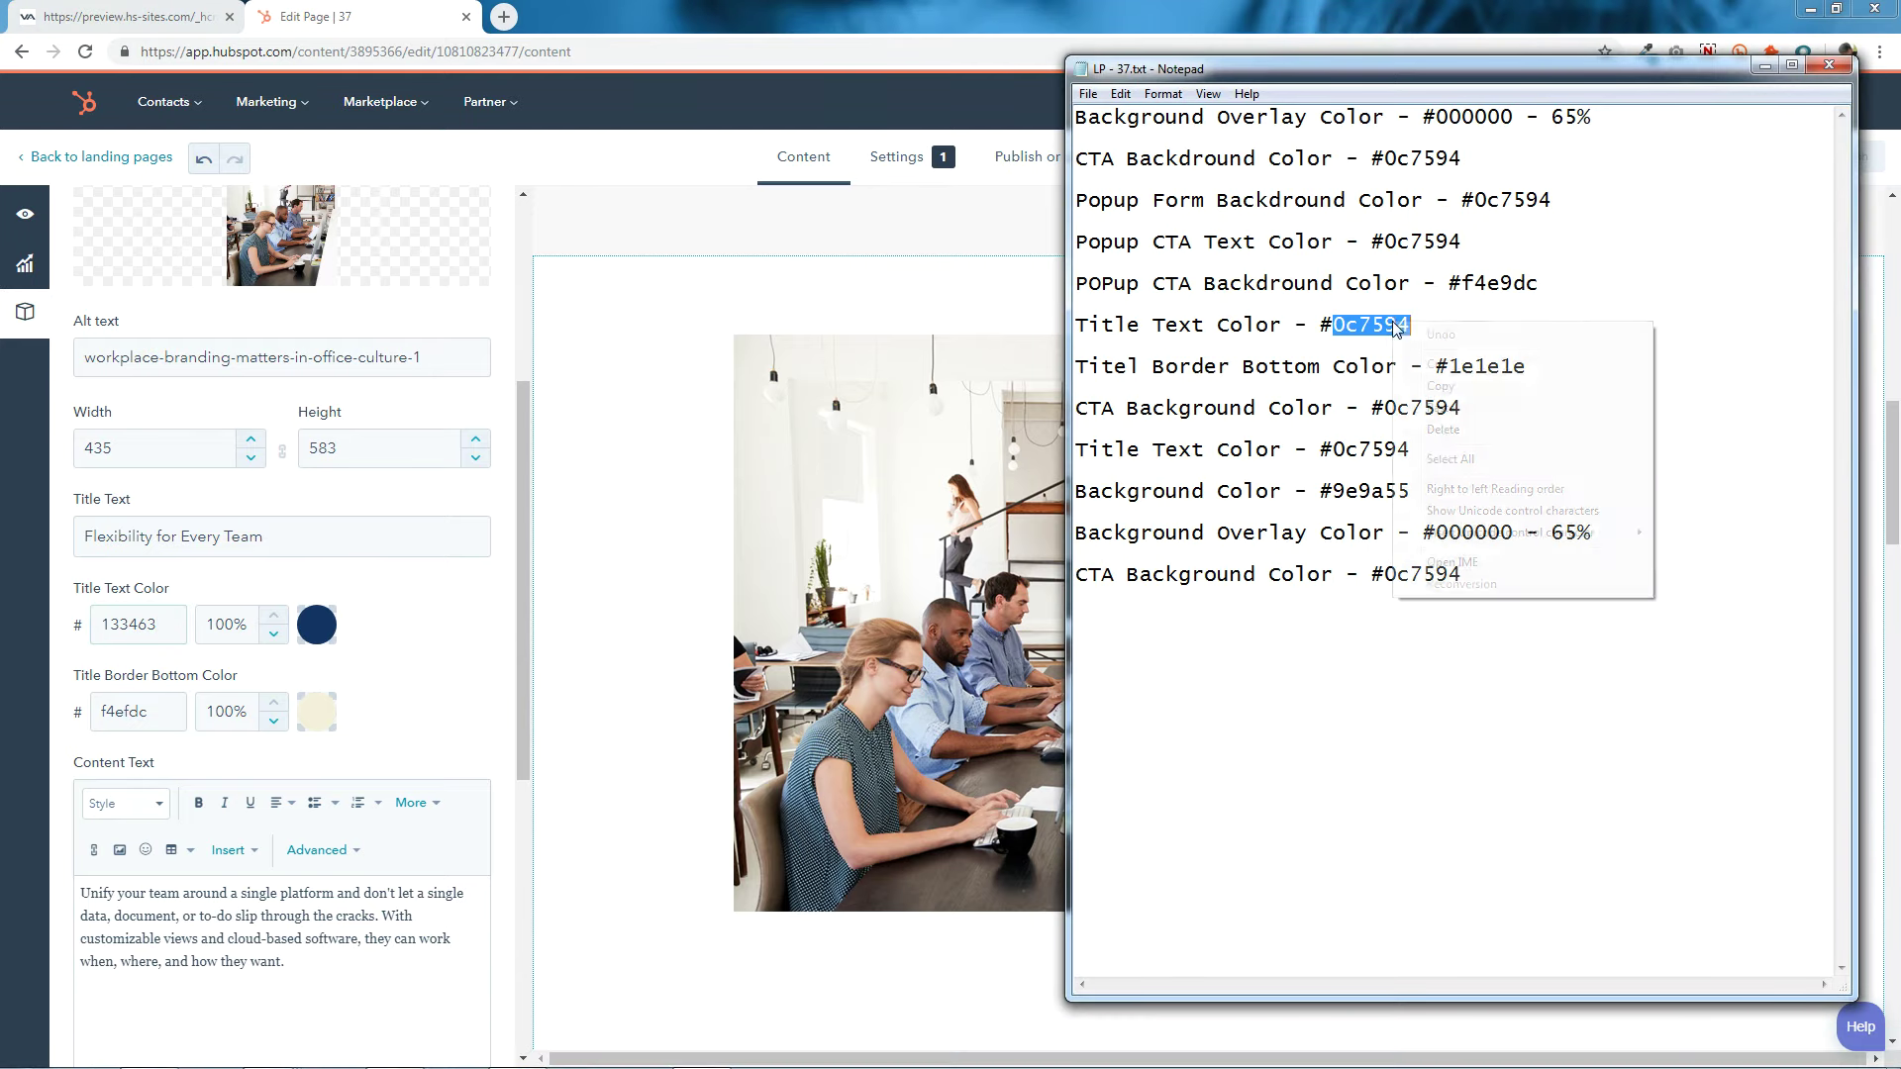
{"action": "left_click", "coordinate": [1438, 386]}
{"action": "left_click", "coordinate": [166, 624]}
{"action": "double_click", "coordinate": [166, 624]}
{"action": "right_click", "coordinate": [166, 625]}
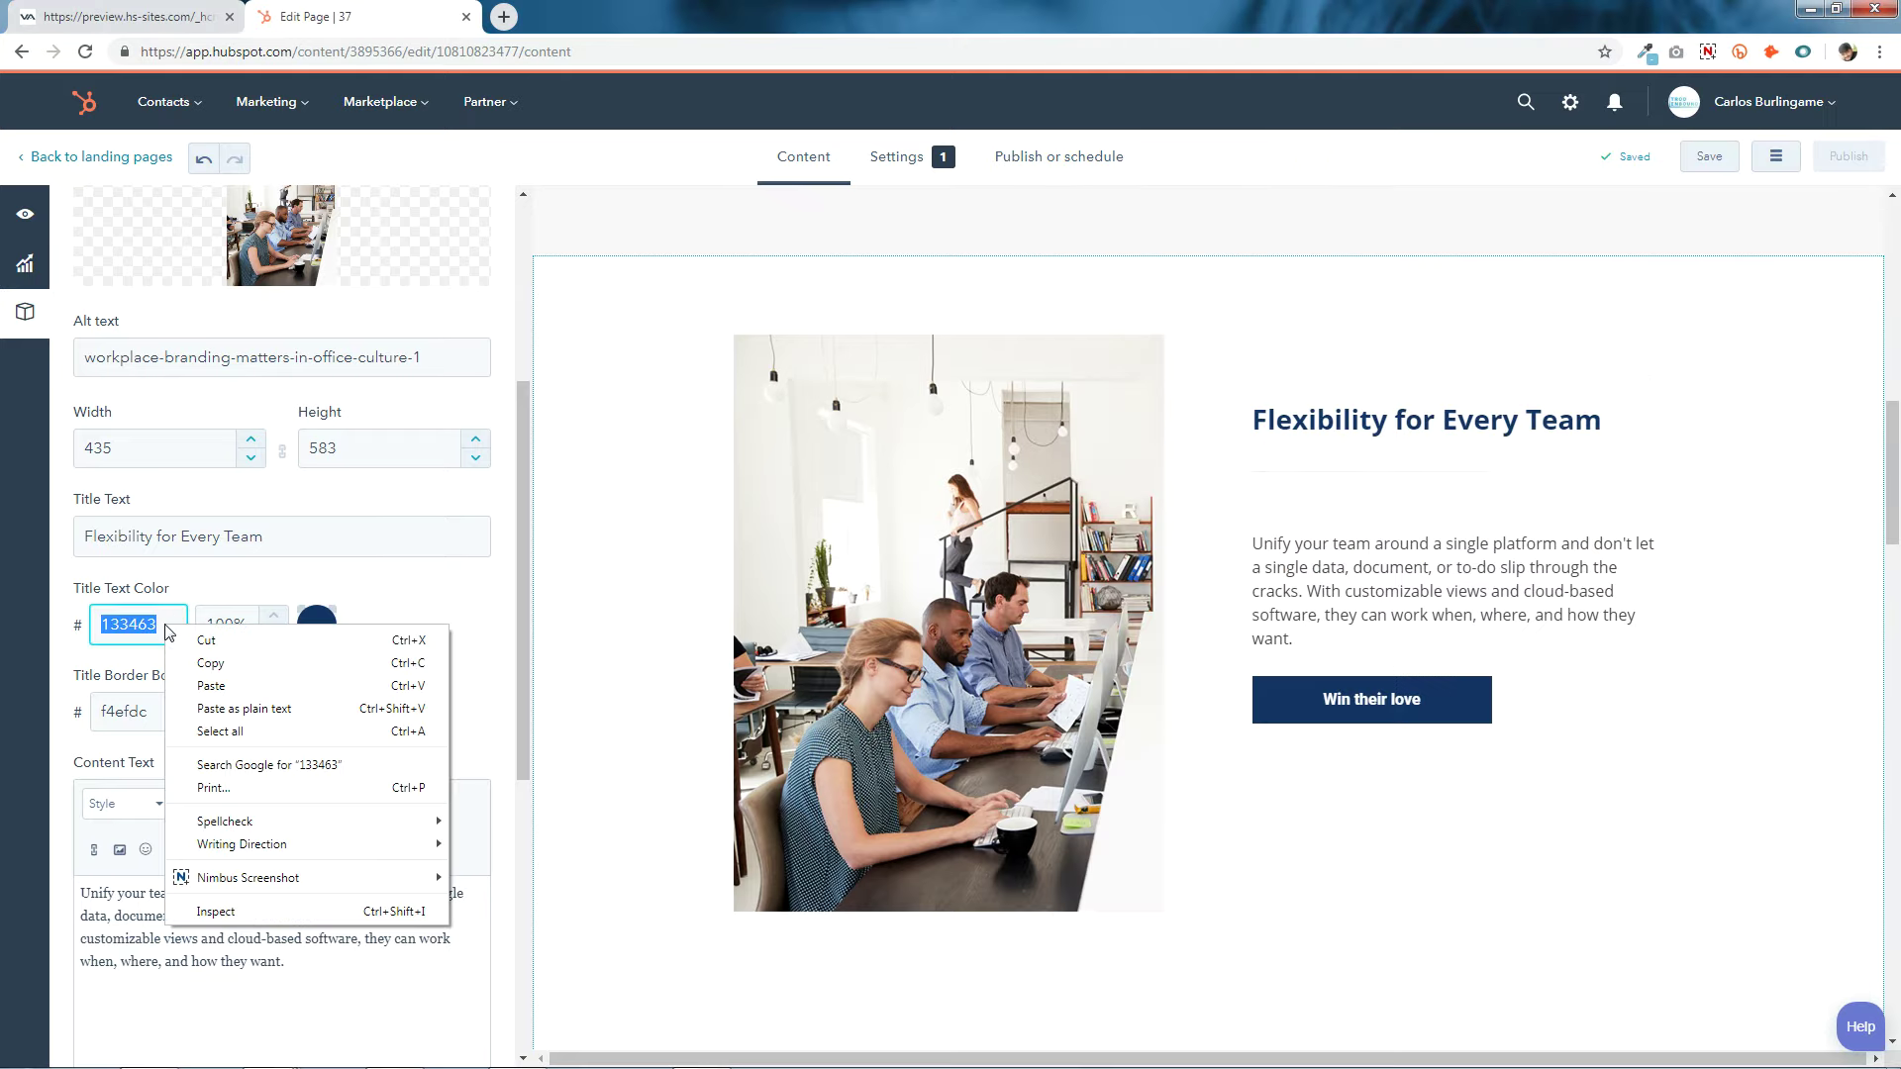
{"action": "left_click", "coordinate": [213, 676]}
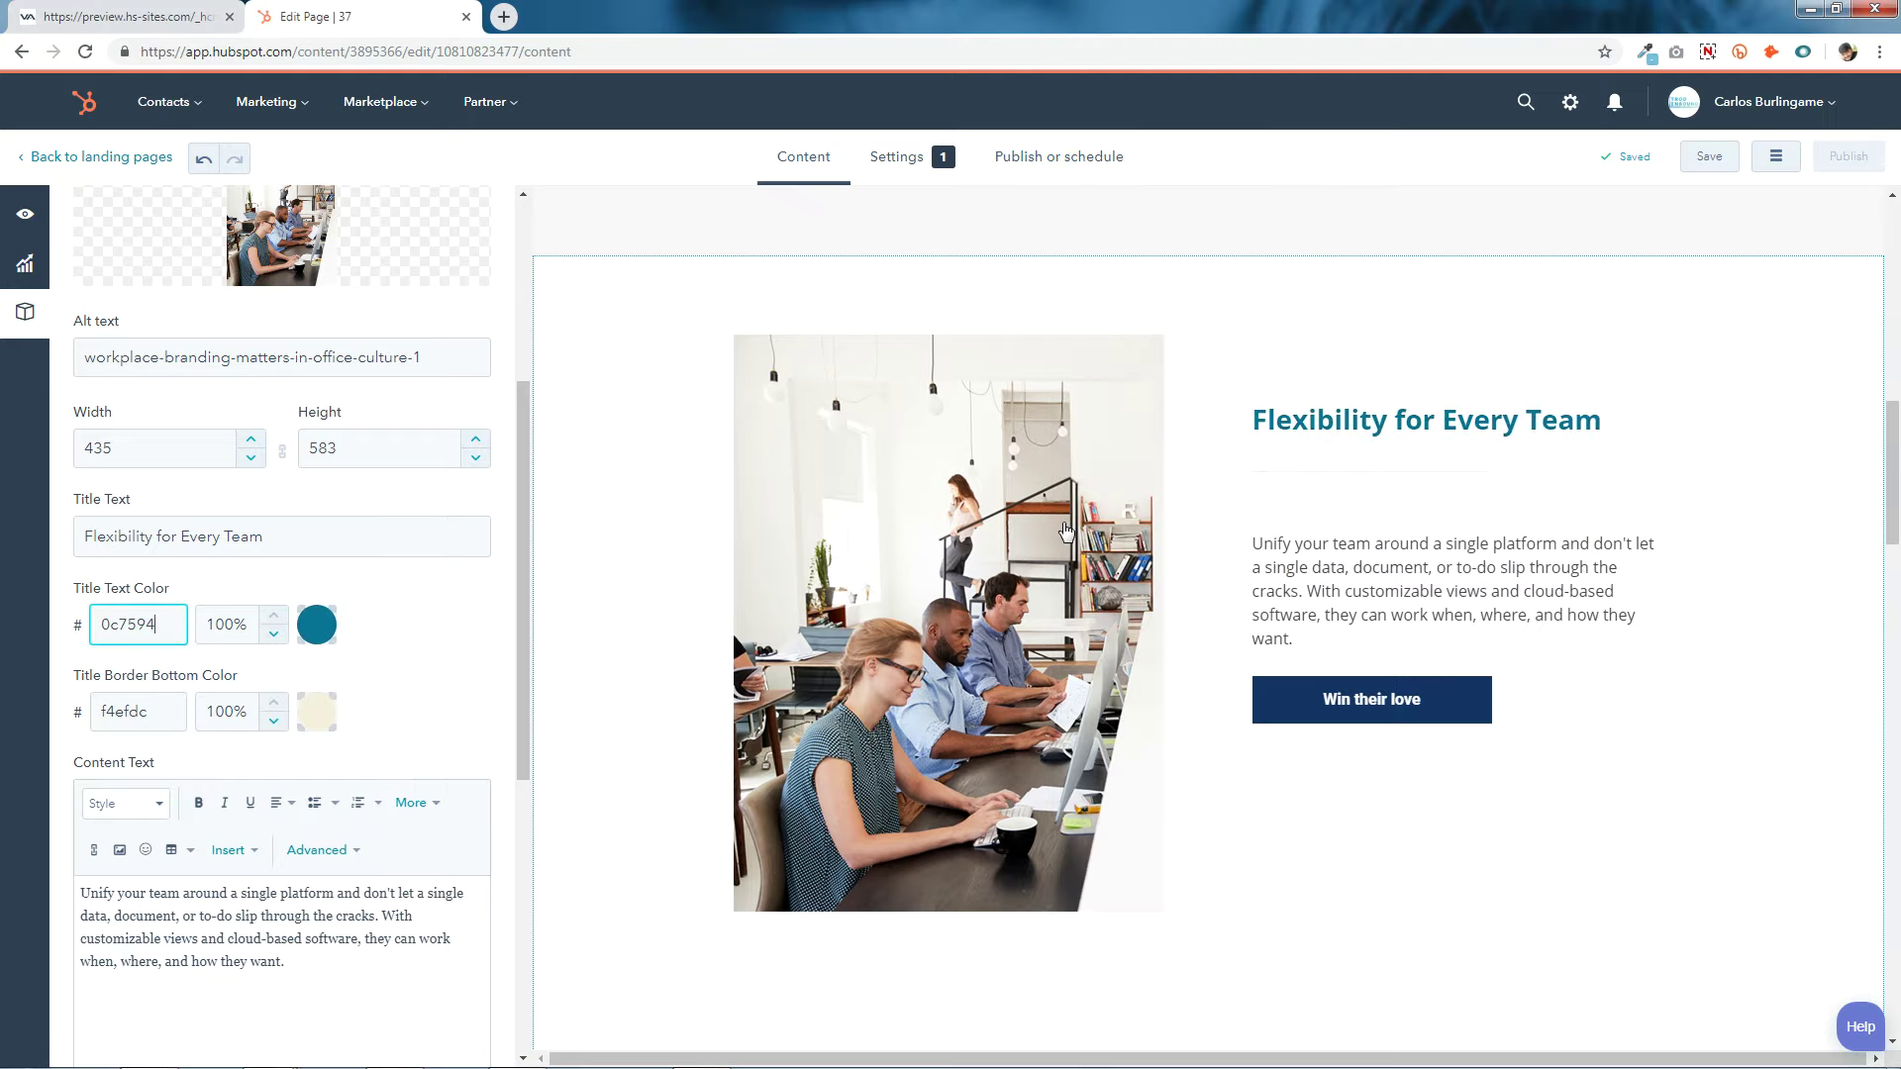
Set the first team item's Title Border Bottom Color to 1e1e1e, copying the value from the LP - 37.txt notes in Notepad.
{"action": "left_click", "coordinate": [410, 650]}
{"action": "left_click", "coordinate": [173, 710]}
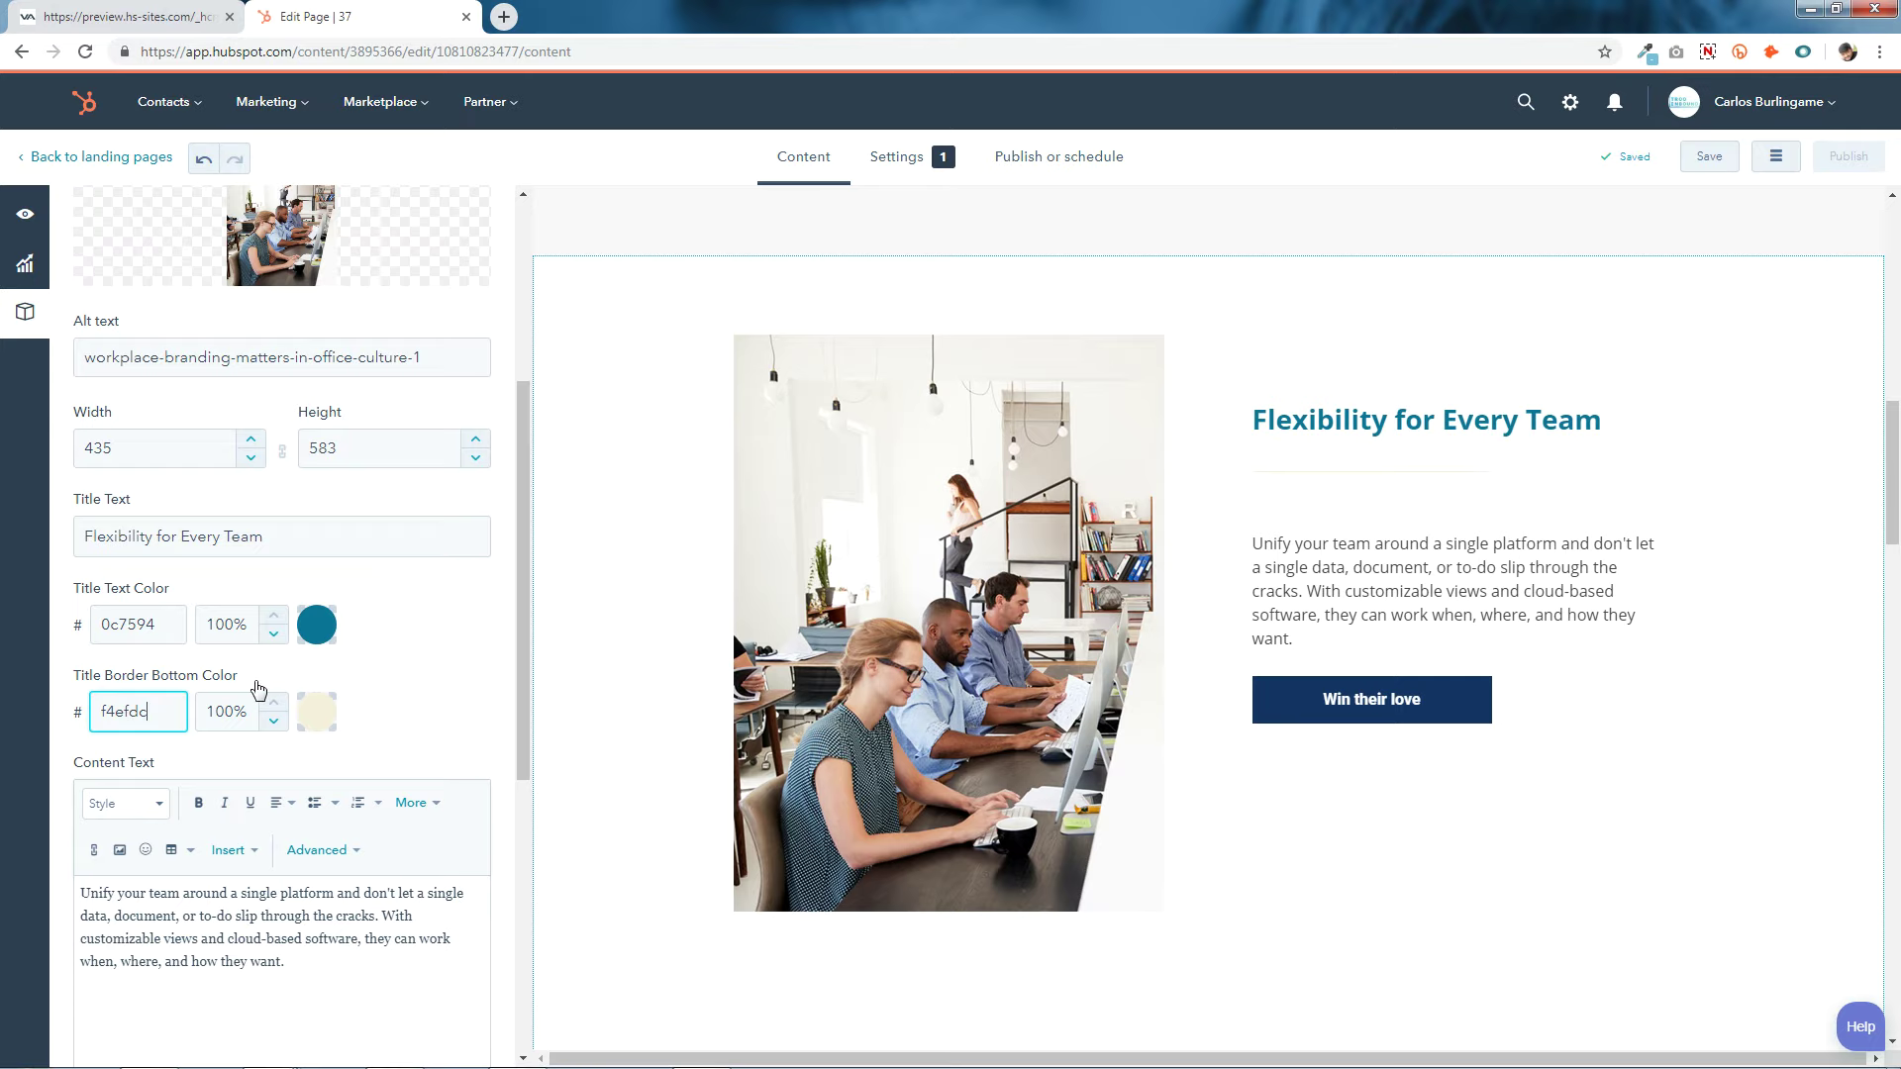
{"action": "left_click", "coordinate": [718, 1049]}
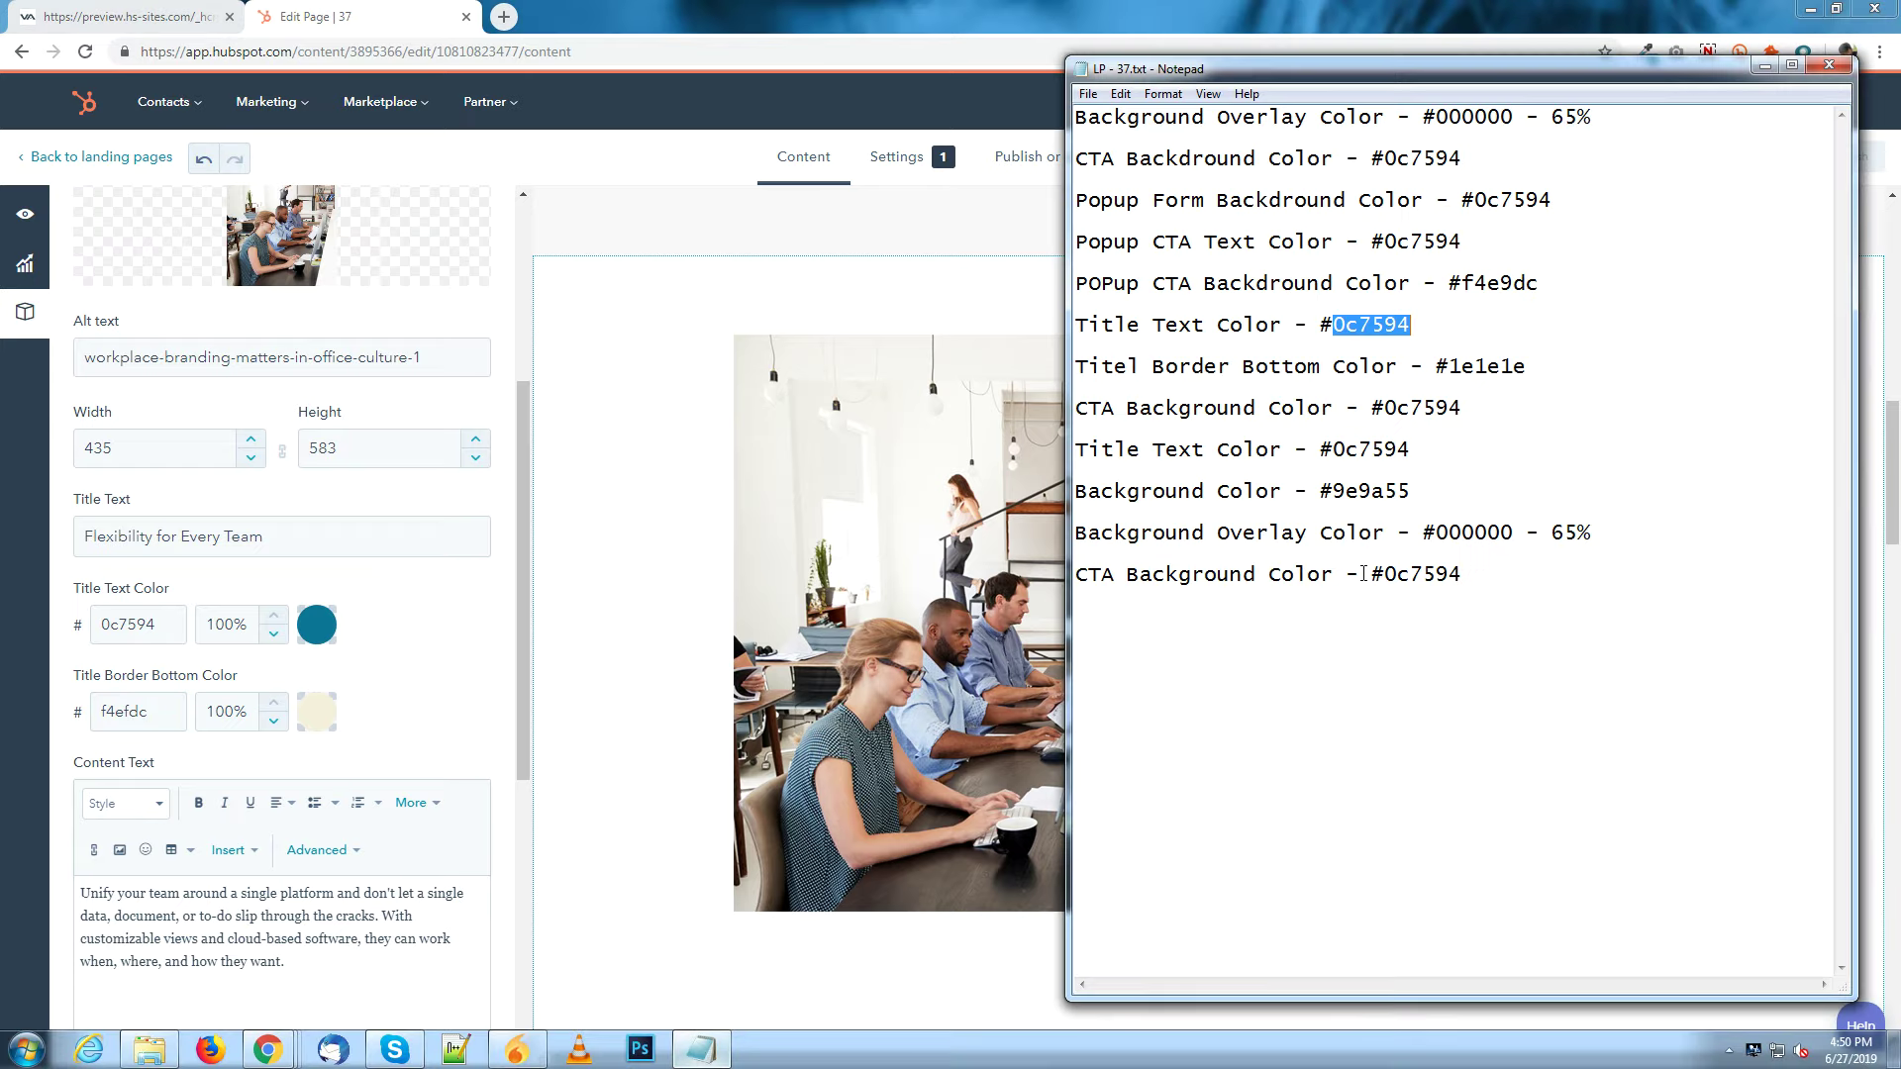
{"action": "left_click_drag", "start_coordinate": [1454, 367], "coordinate": [1534, 365]}
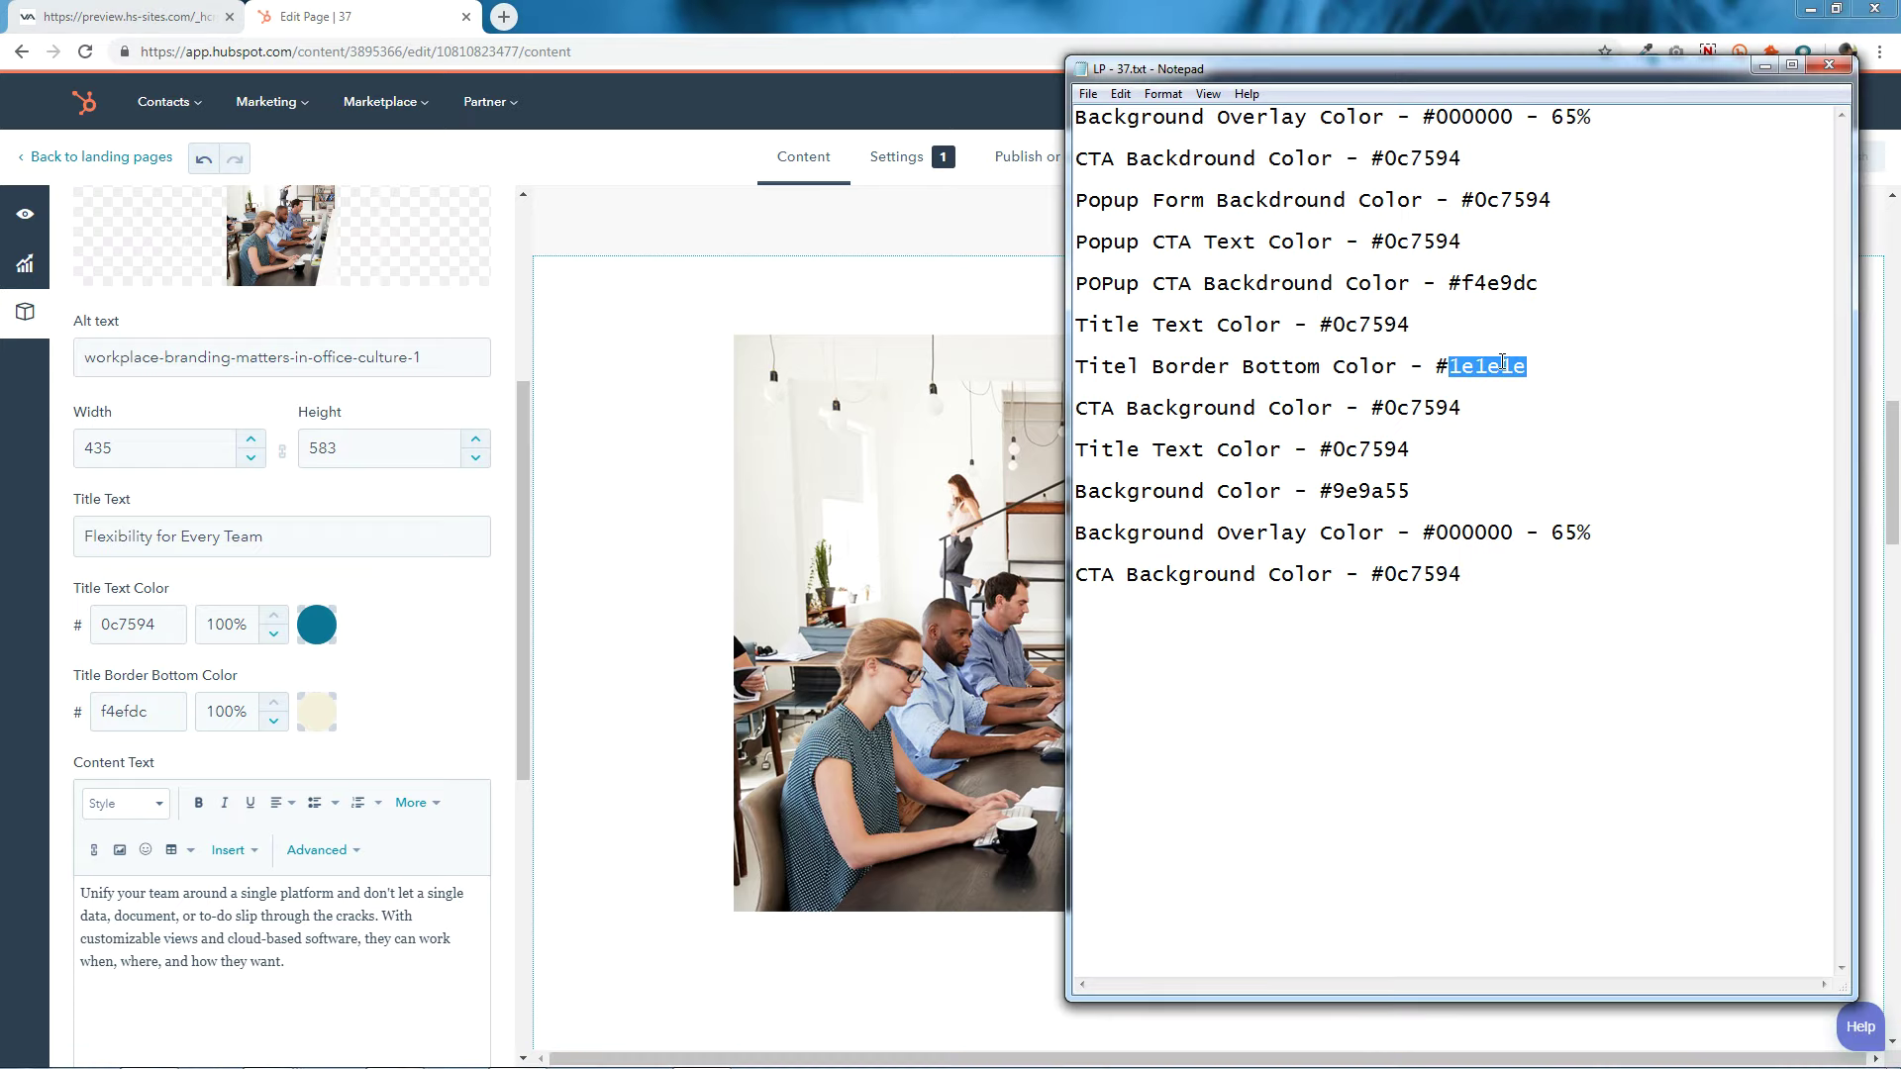
{"action": "right_click", "coordinate": [1502, 362]}
{"action": "left_click", "coordinate": [1499, 433]}
{"action": "left_click", "coordinate": [233, 725]}
{"action": "right_click", "coordinate": [156, 711]}
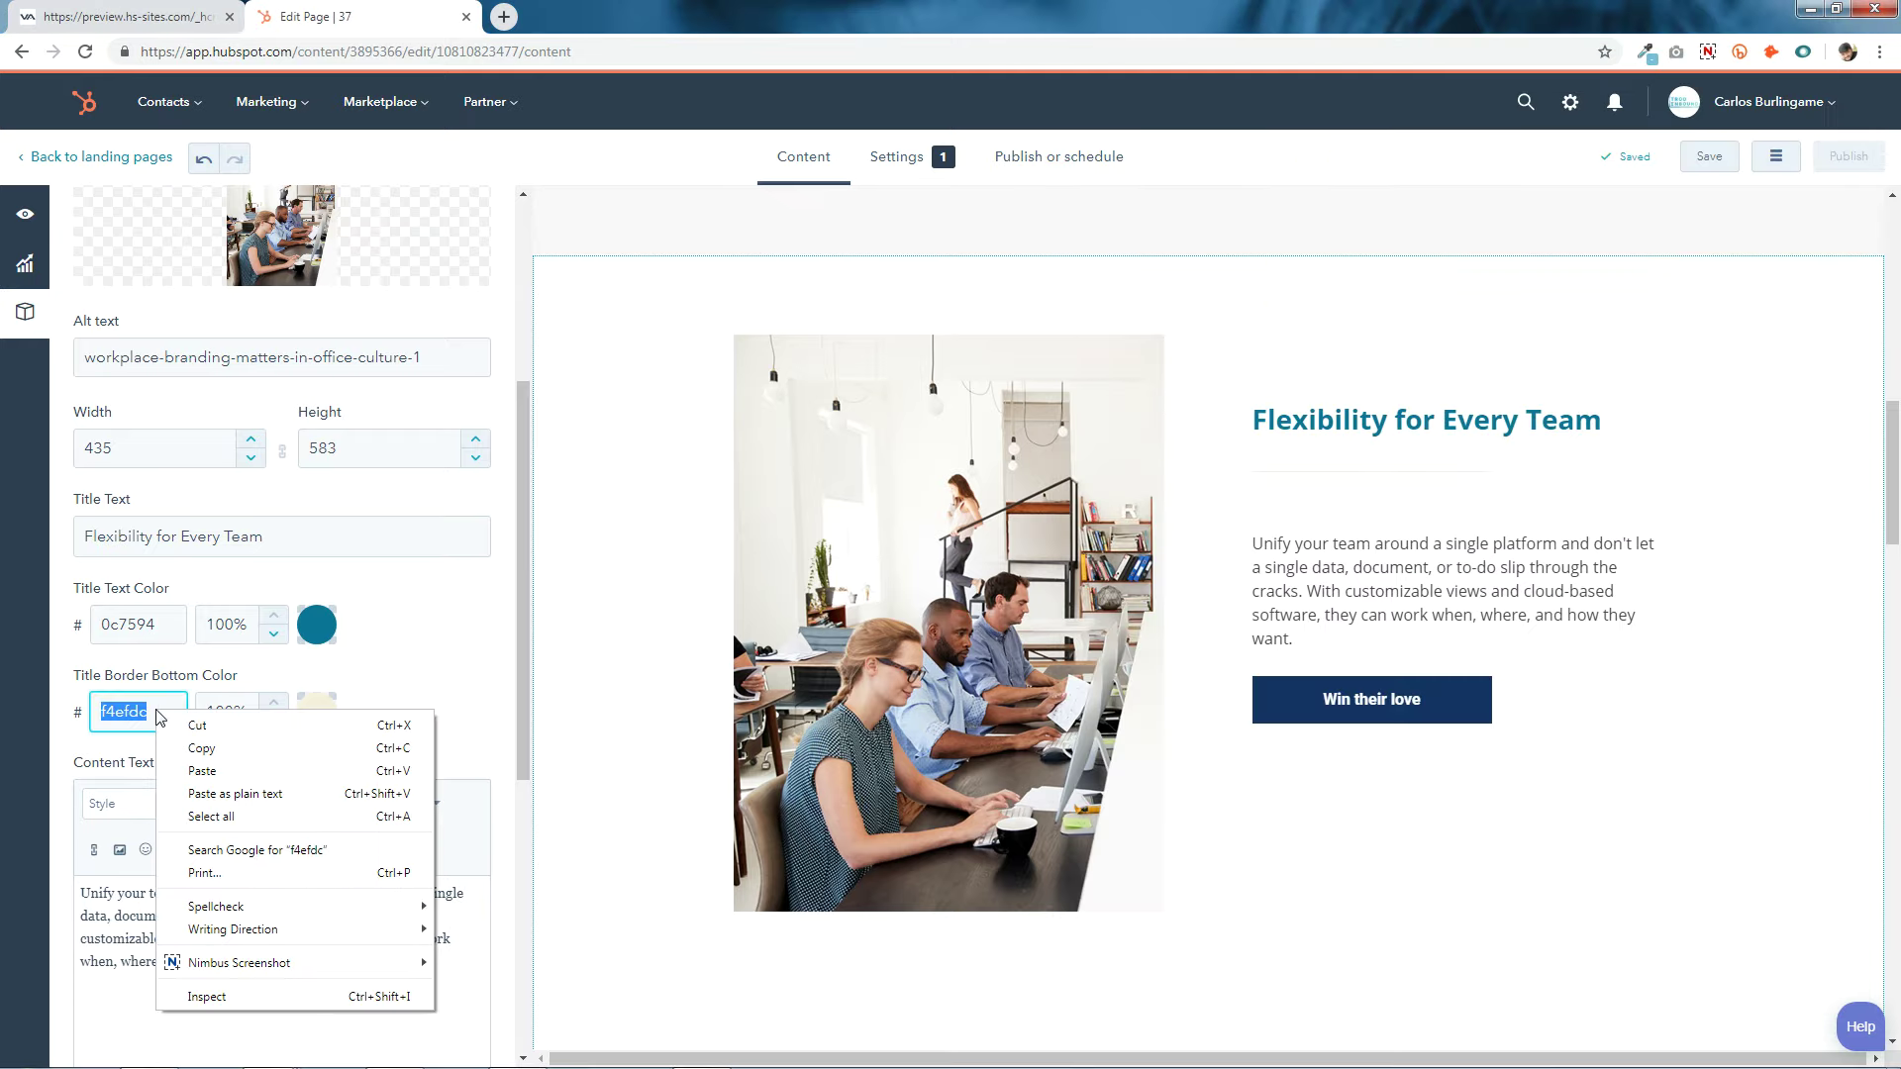
{"action": "left_click", "coordinate": [201, 771]}
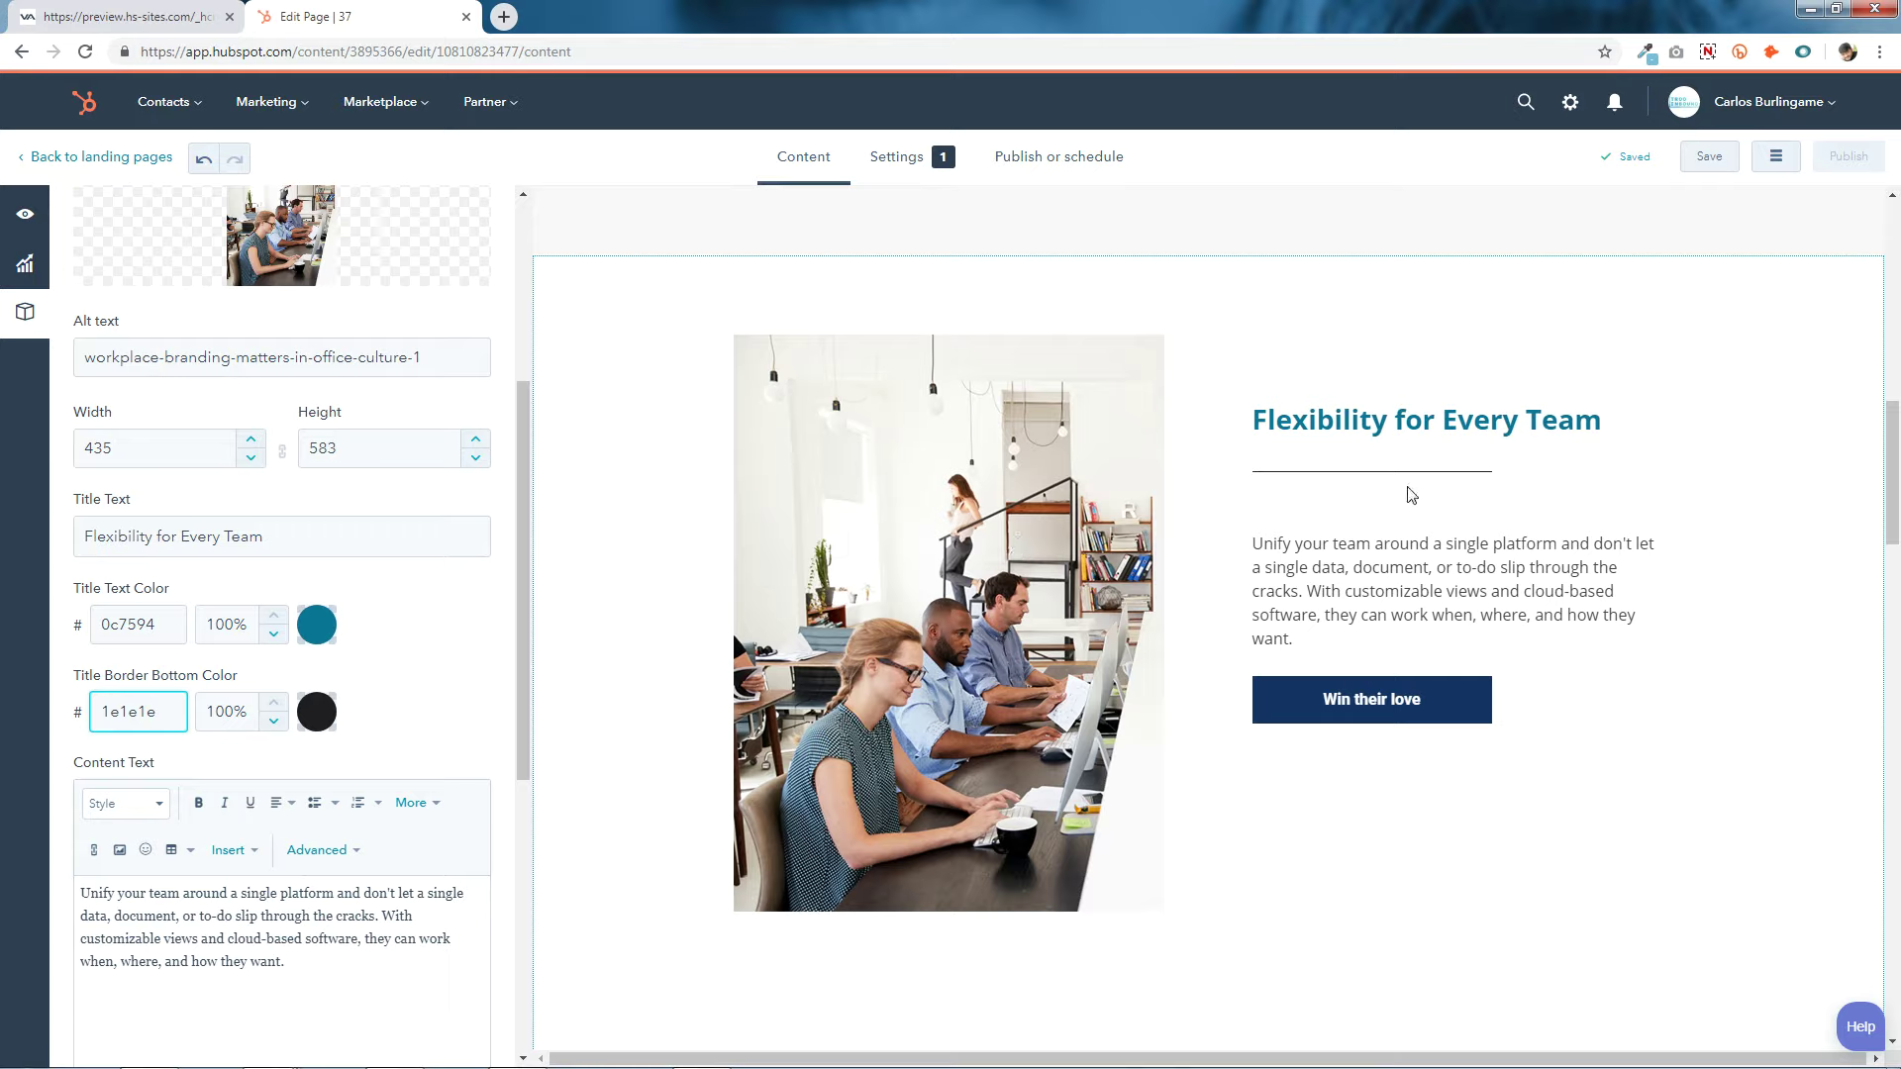
{"action": "left_click", "coordinate": [432, 622]}
Examine the first team item's content text and CTA text against the page preview.
{"action": "scroll", "coordinate": [432, 621], "scroll_direction": "down", "scroll_amount": 5}
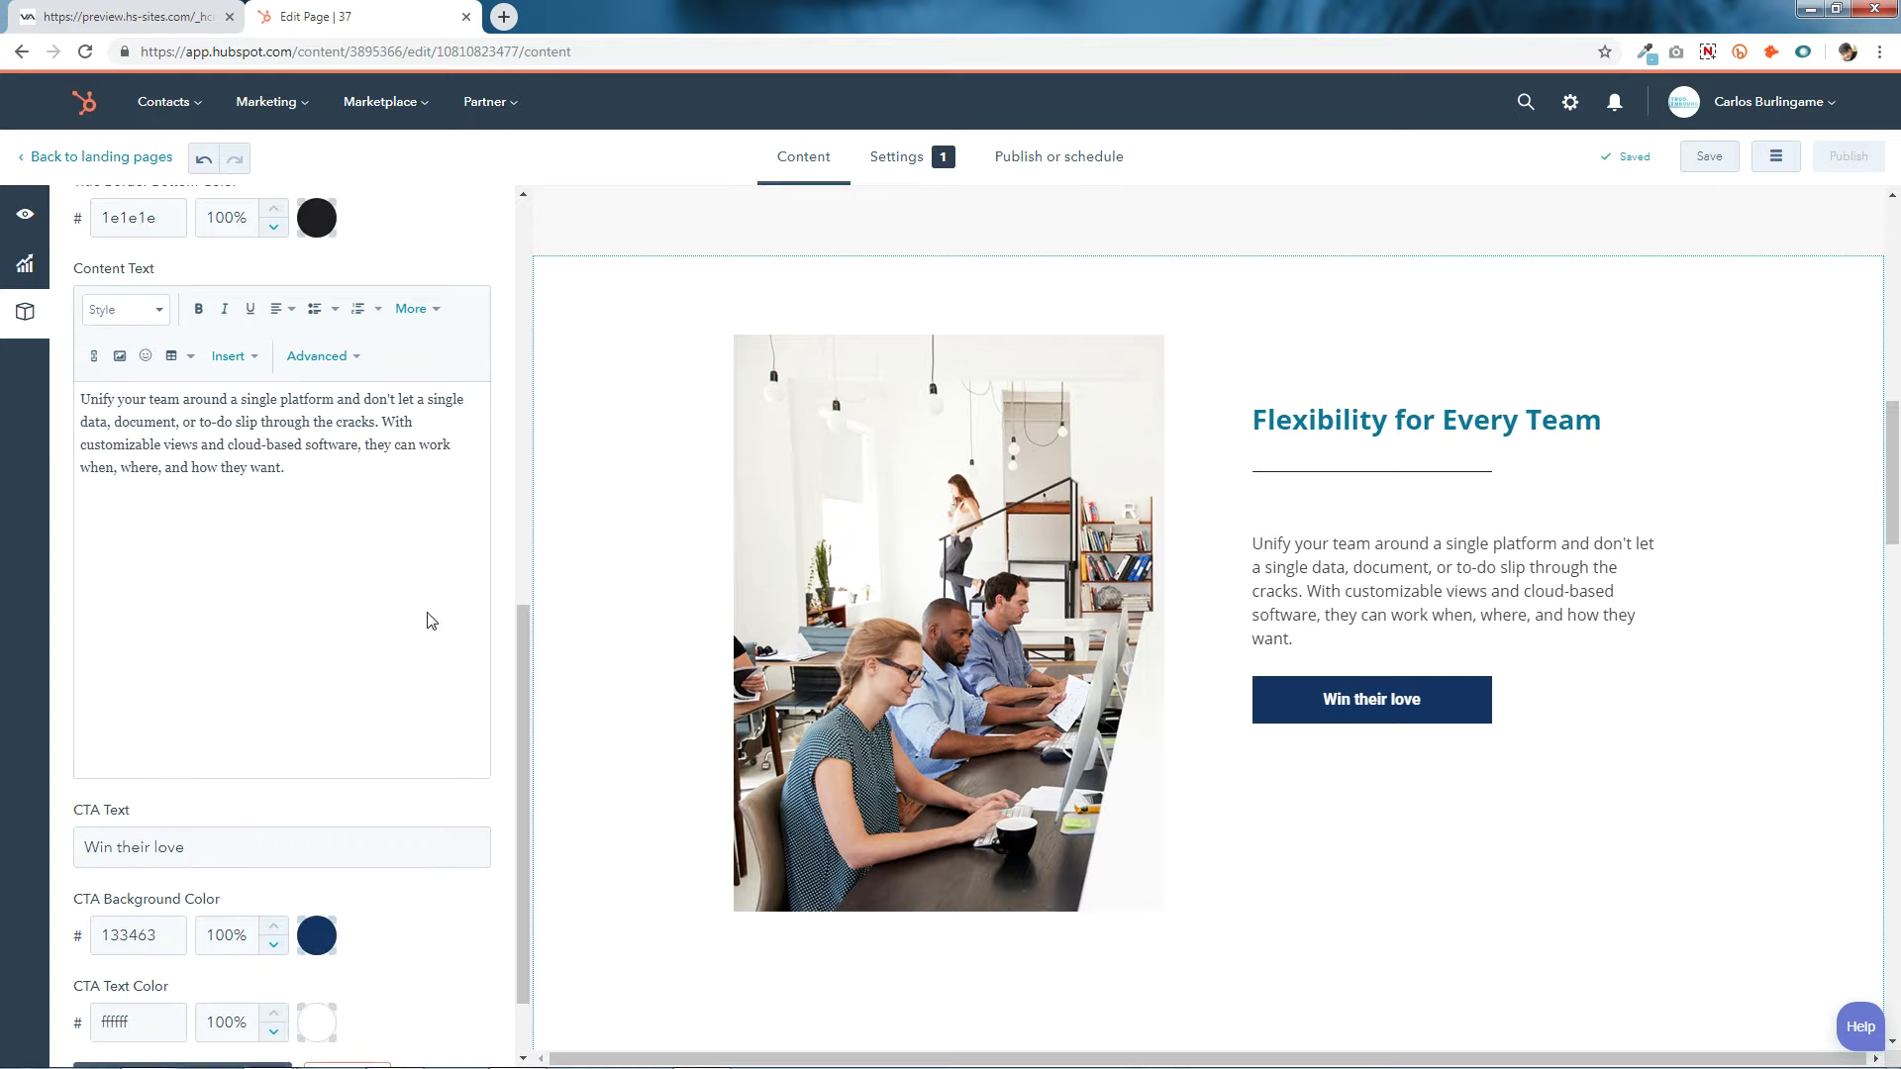
{"action": "left_click_drag", "start_coordinate": [85, 397], "coordinate": [285, 465]}
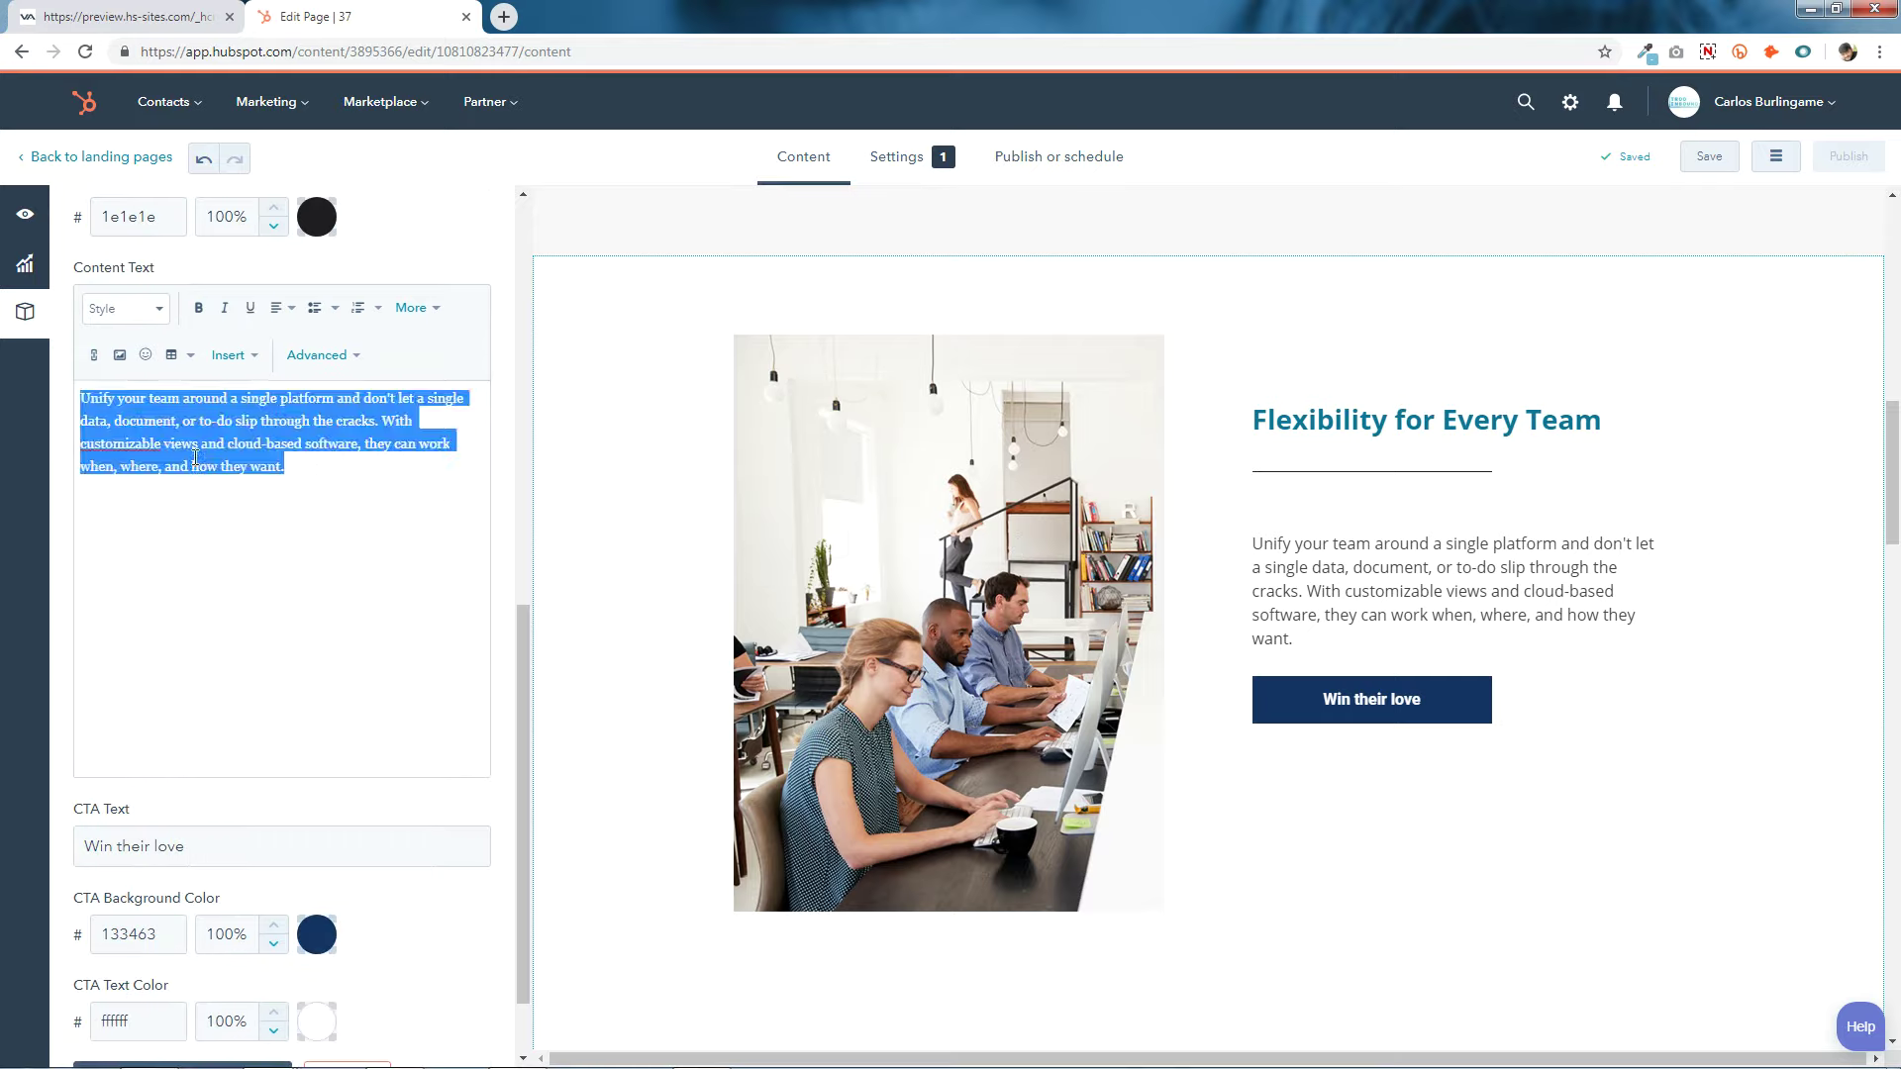
{"action": "left_click", "coordinate": [237, 564]}
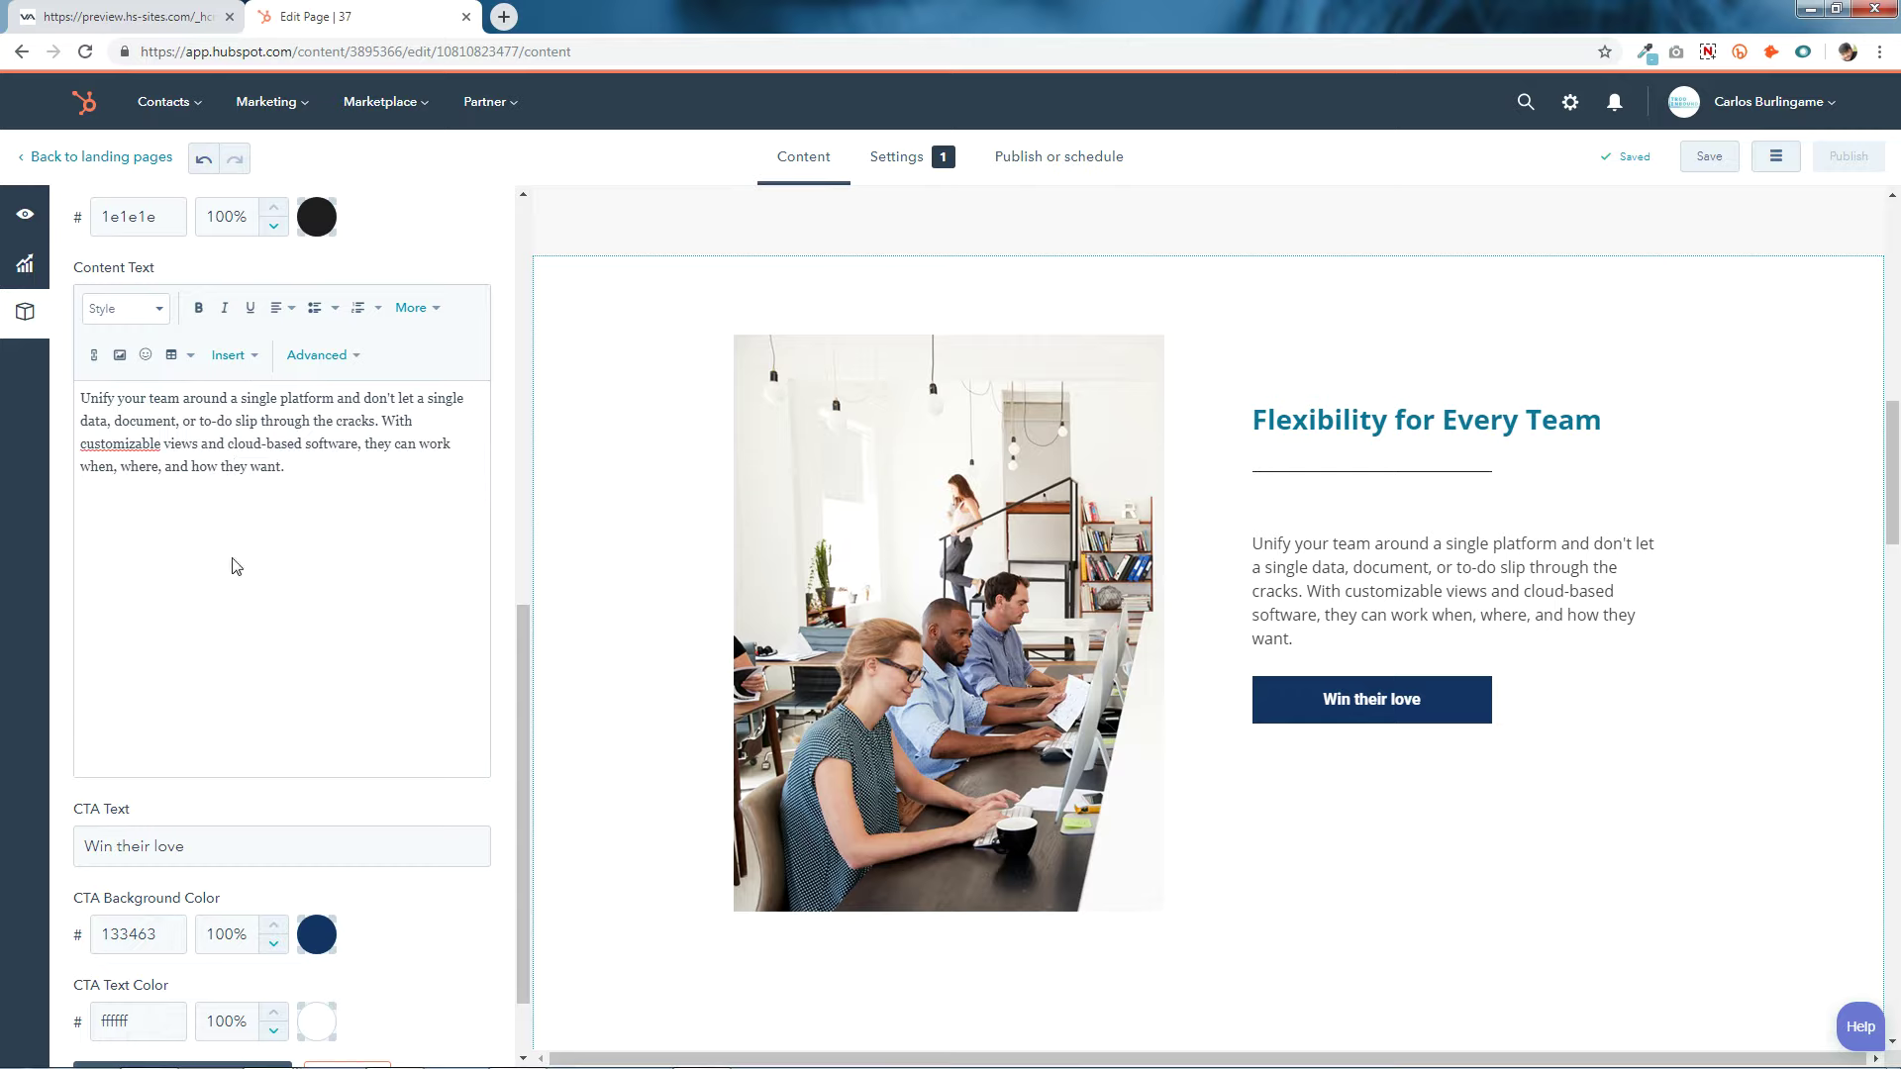
{"action": "scroll", "coordinate": [238, 565], "scroll_direction": "down", "scroll_amount": 1}
{"action": "left_click", "coordinate": [163, 748]}
{"action": "triple_click", "coordinate": [163, 747]}
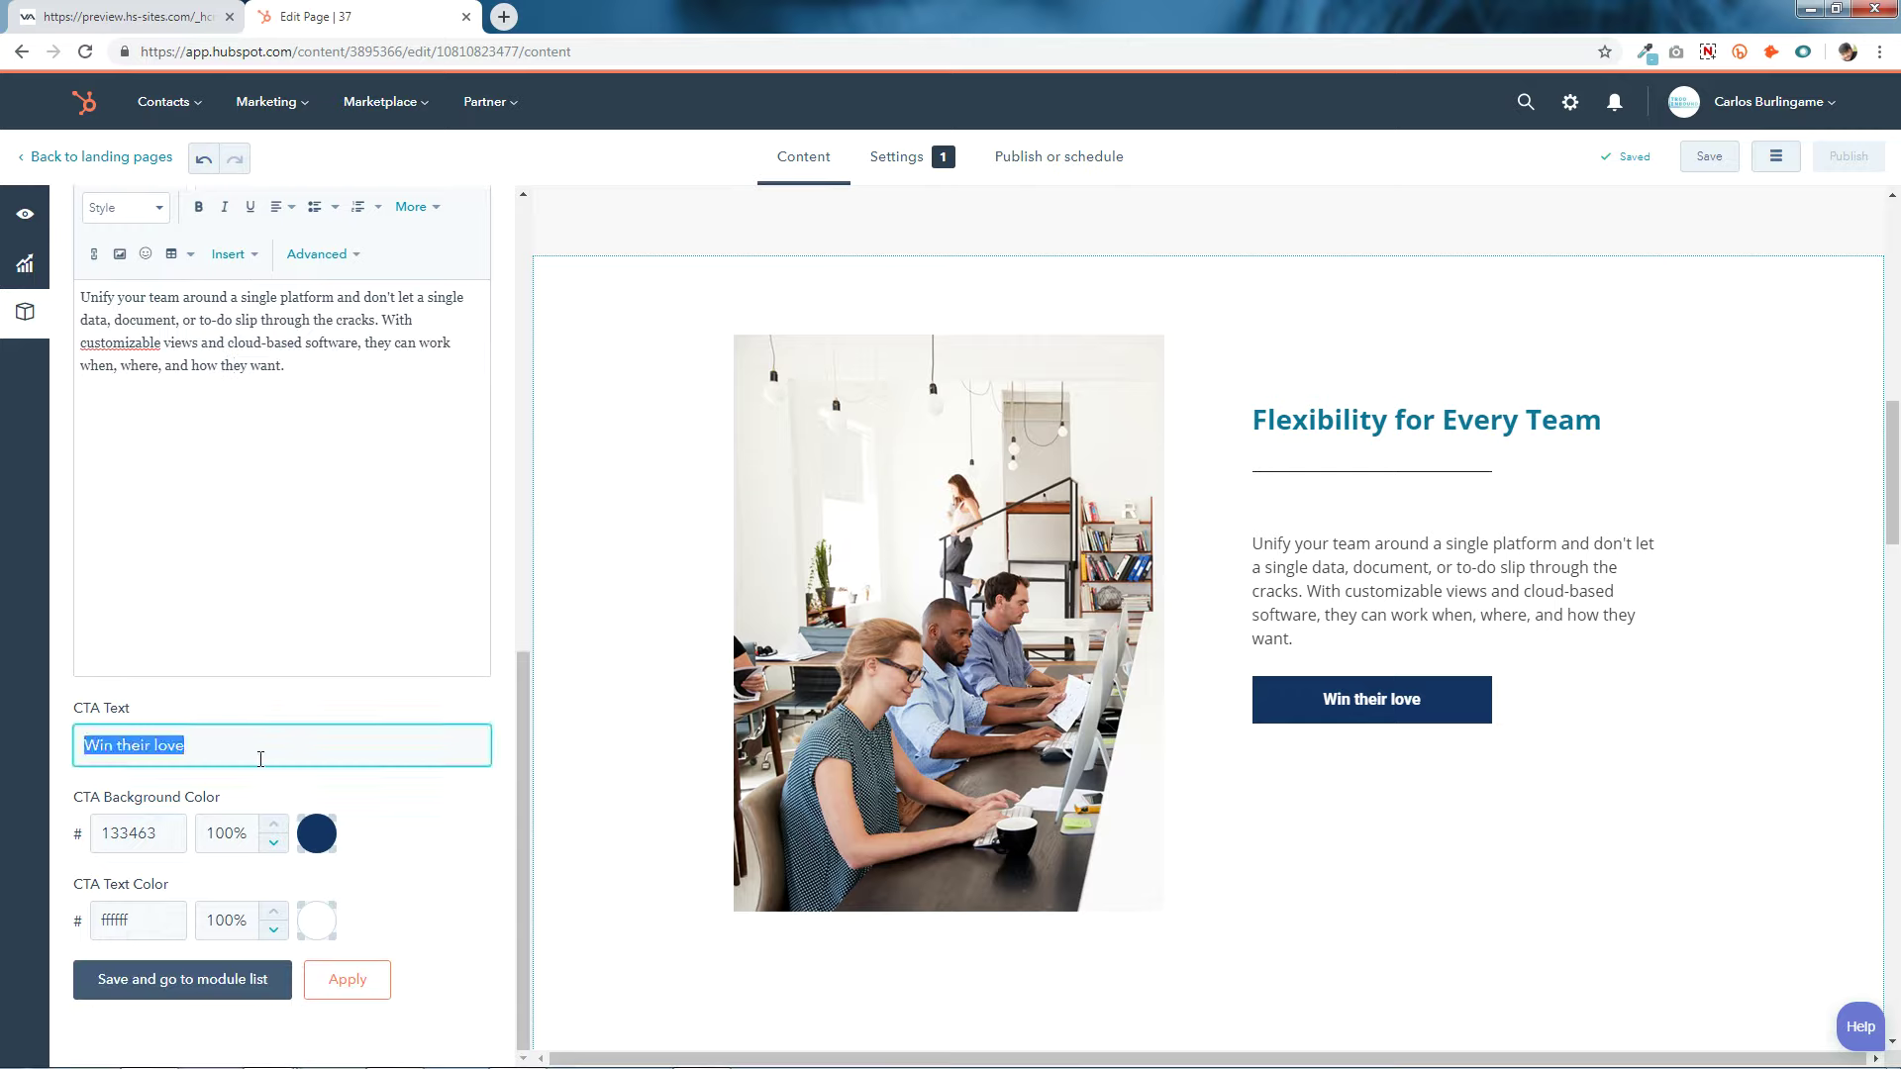
{"action": "left_click", "coordinate": [239, 751]}
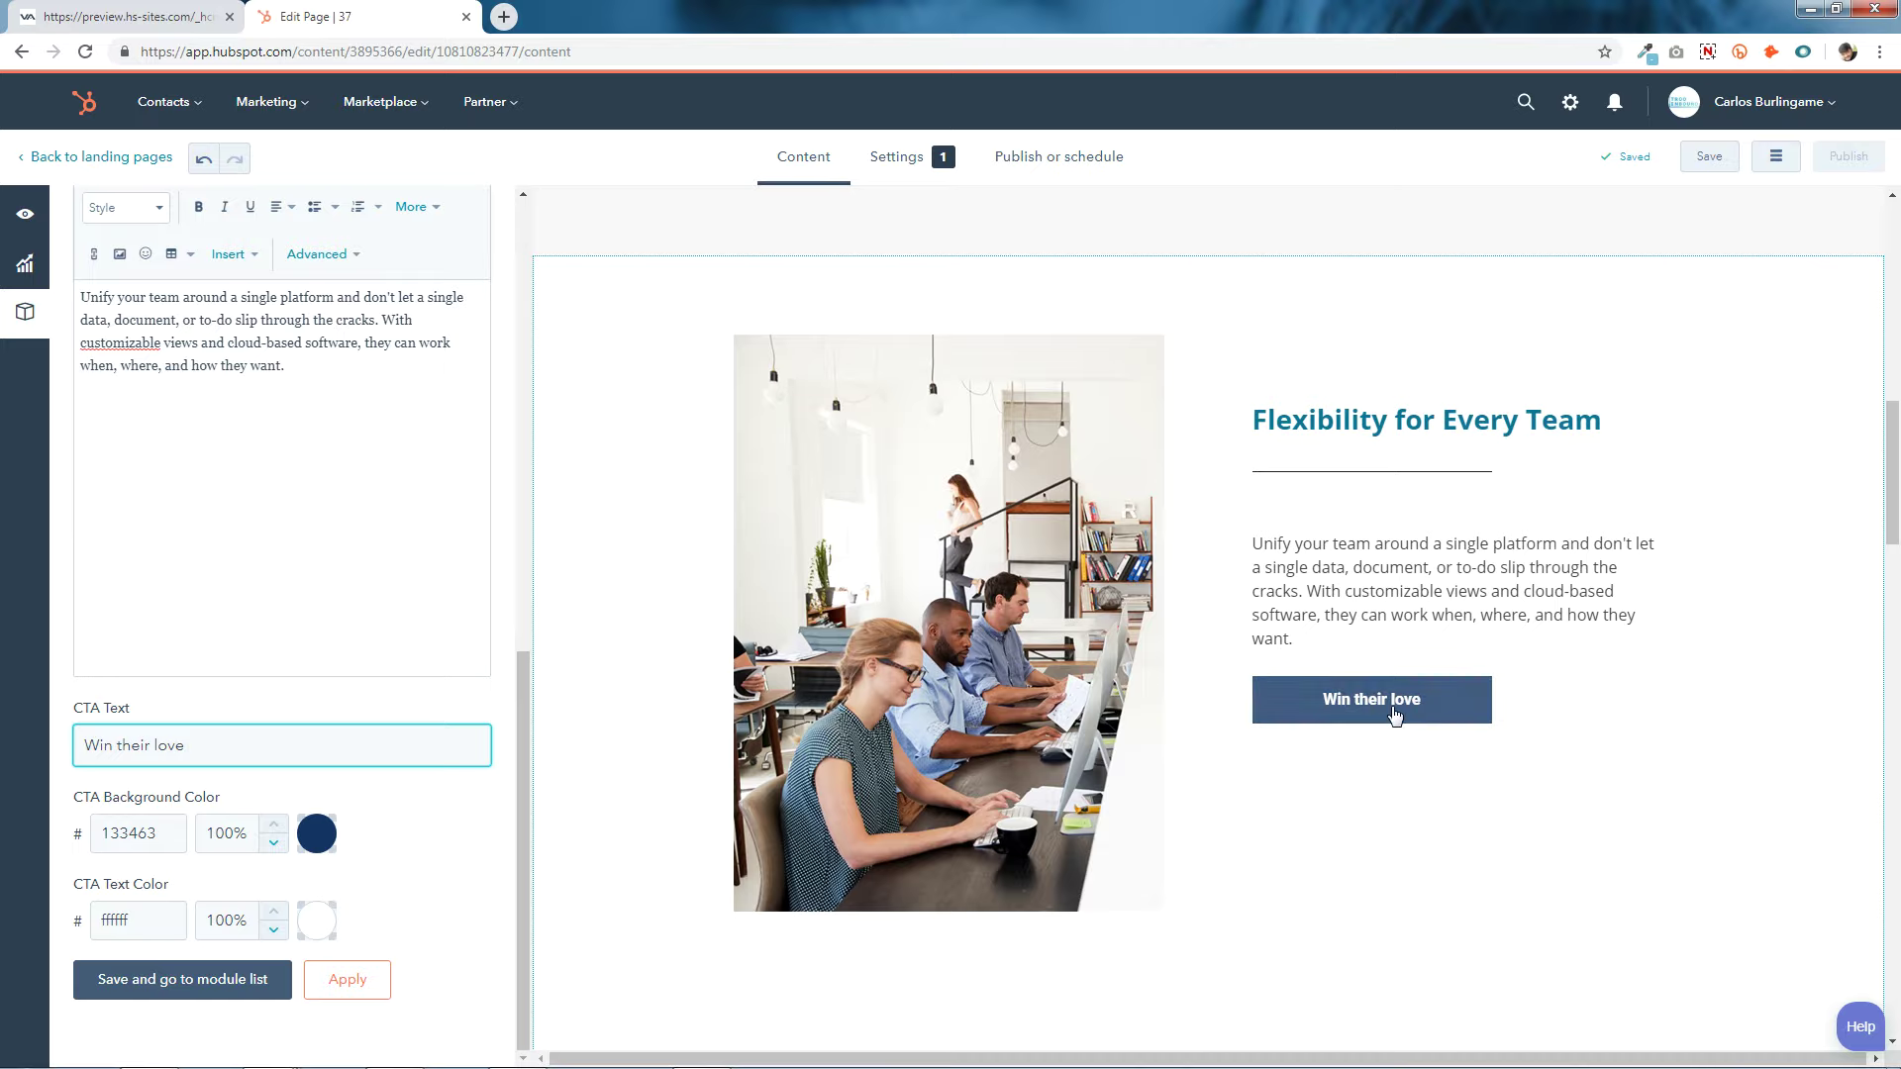
Set the first team item's CTA Background Color to 0c7594, copying the value from the LP - 37.txt notes in Notepad.
{"action": "left_click", "coordinate": [193, 837]}
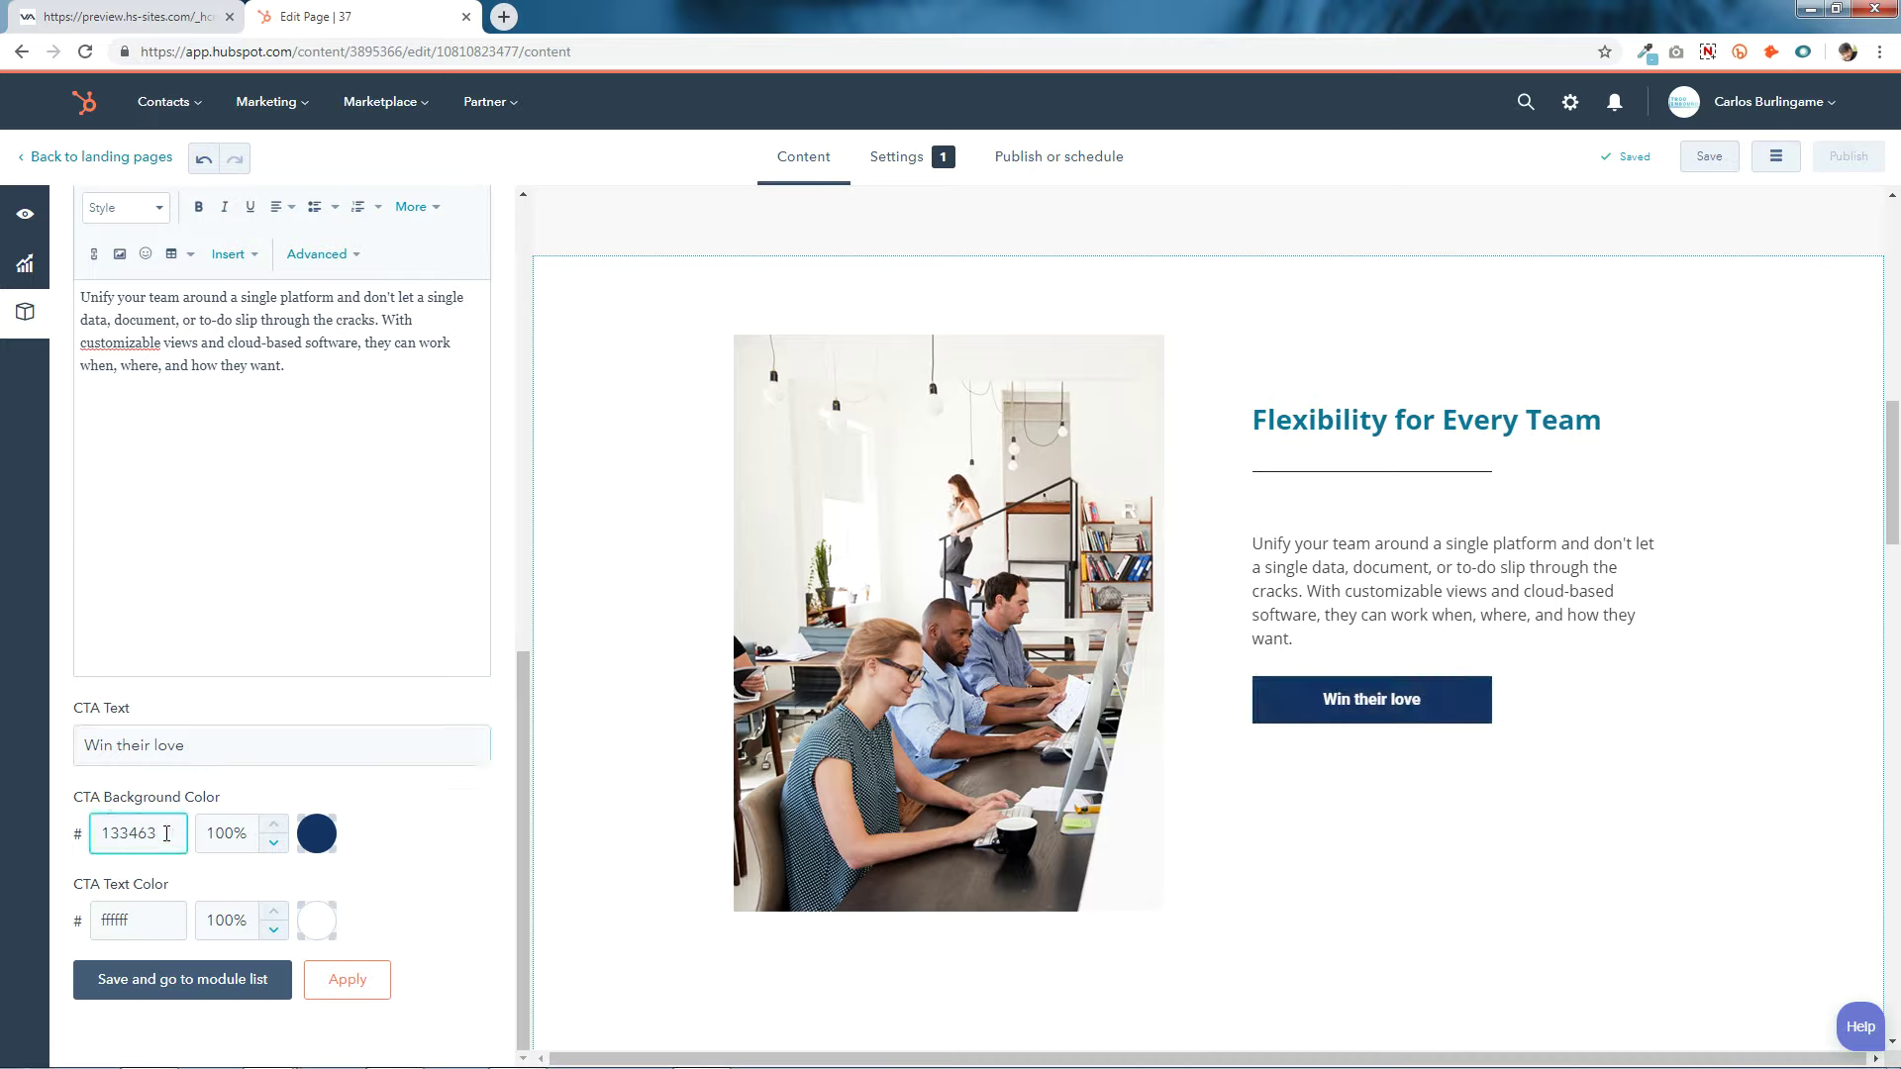
{"action": "left_click", "coordinate": [699, 1052]}
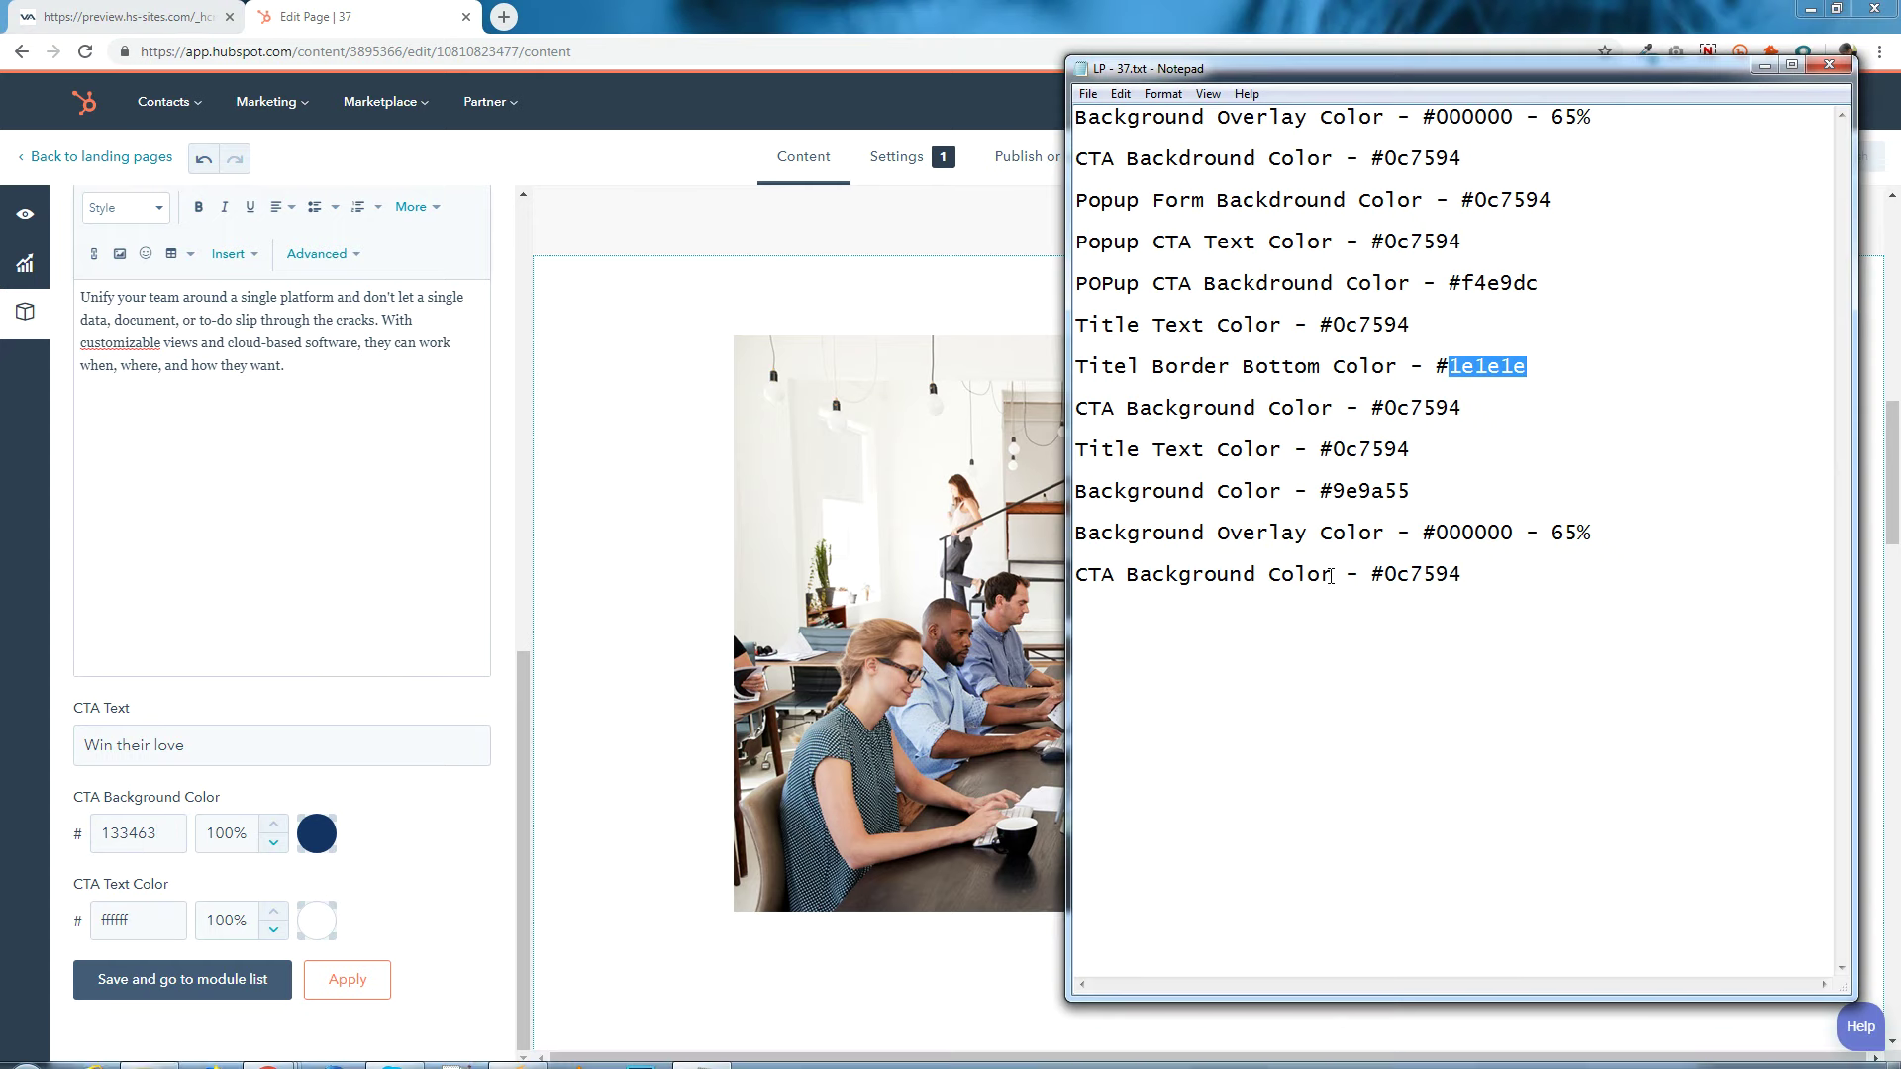
{"action": "left_click_drag", "start_coordinate": [1386, 409], "coordinate": [1500, 410]}
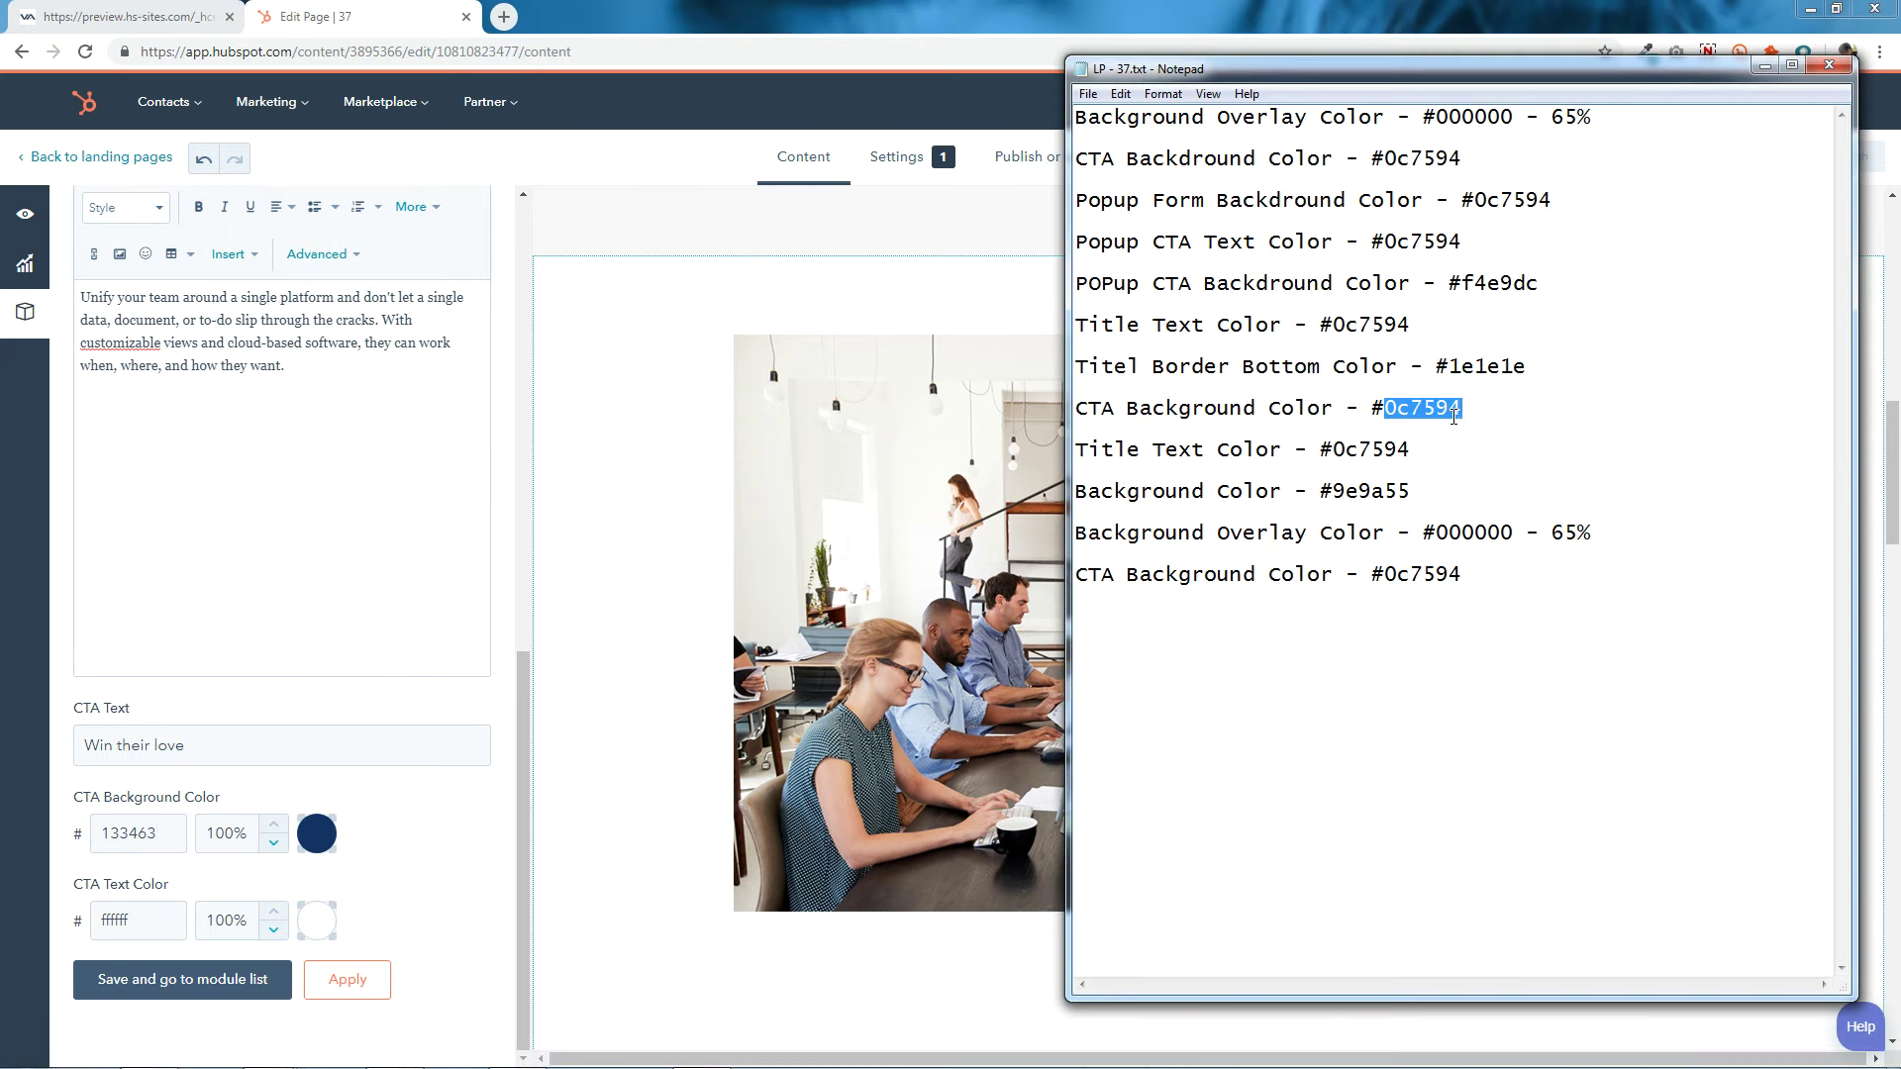
{"action": "right_click", "coordinate": [1454, 416]}
{"action": "left_click", "coordinate": [1497, 483]}
{"action": "left_click", "coordinate": [147, 833]}
{"action": "right_click", "coordinate": [147, 832]}
{"action": "key", "text": "Escape"}
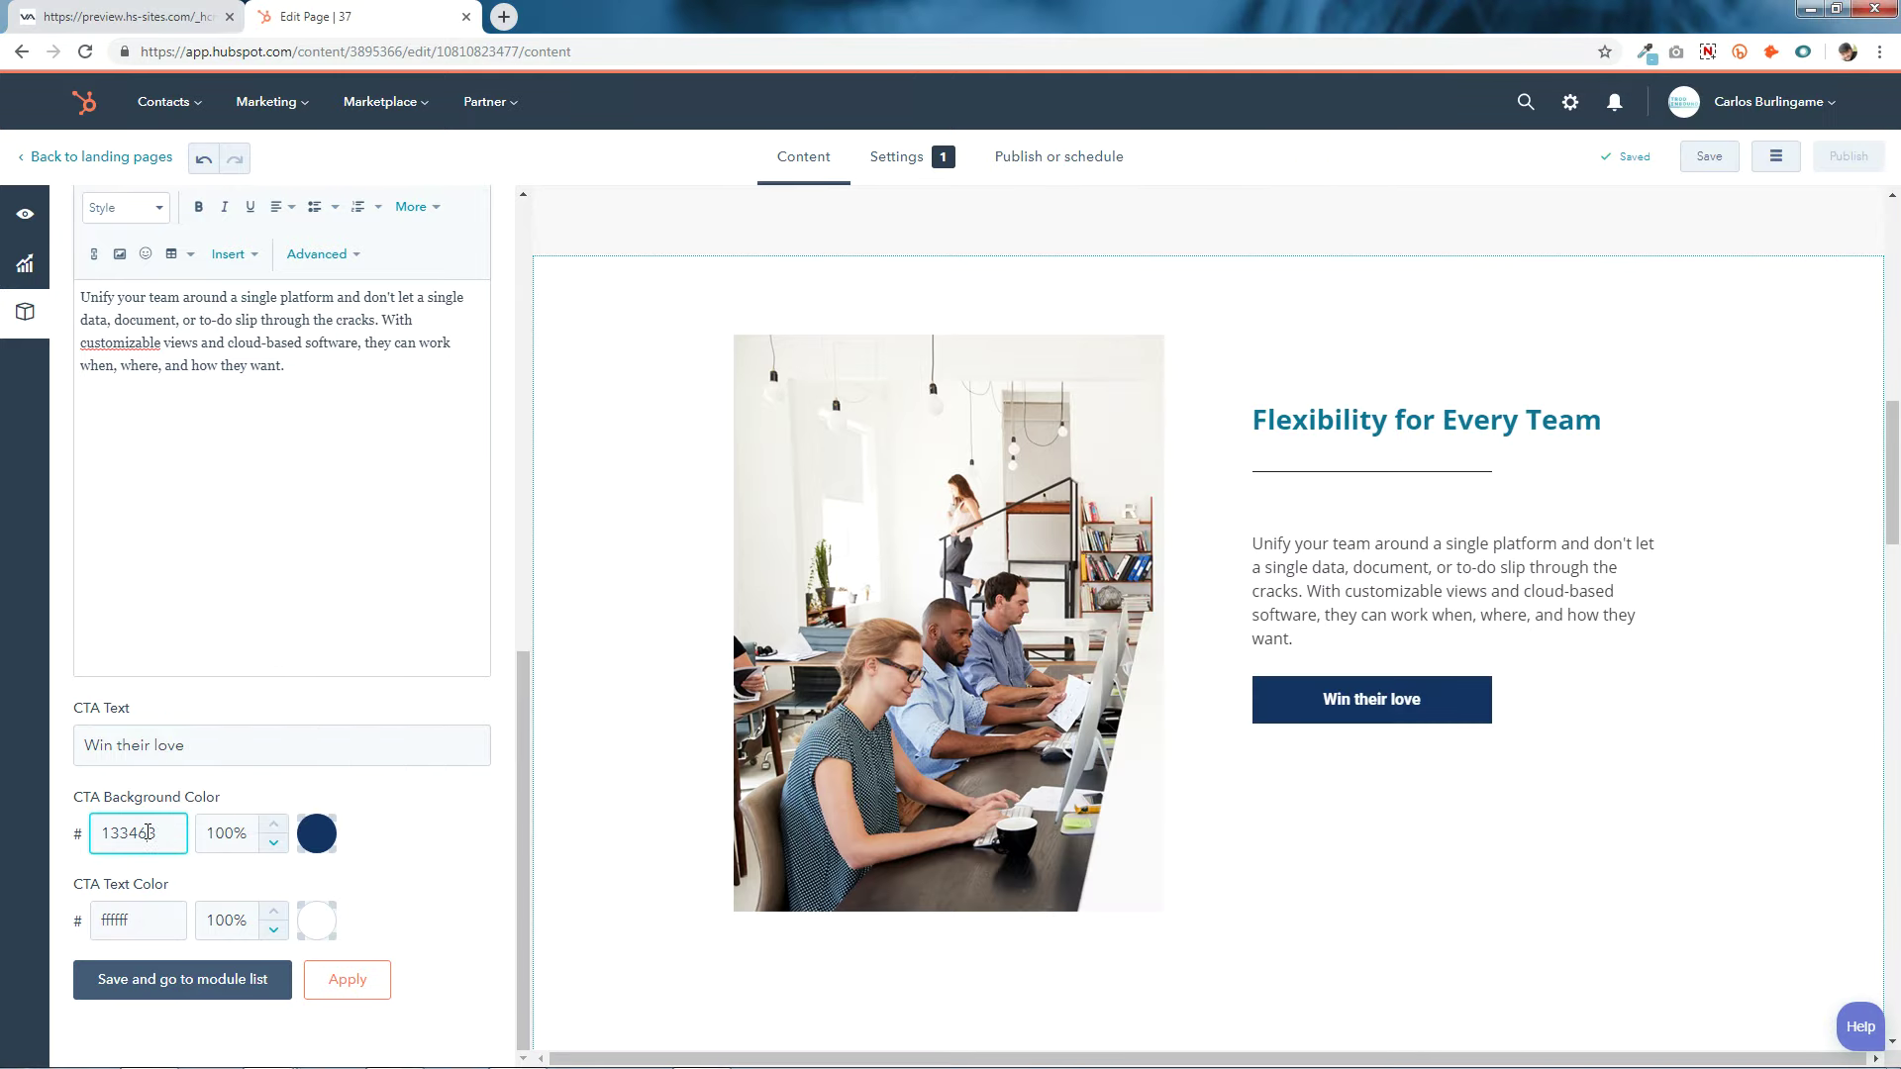
{"action": "double_click", "coordinate": [147, 833]}
{"action": "right_click", "coordinate": [146, 833]}
{"action": "left_click", "coordinate": [211, 603]}
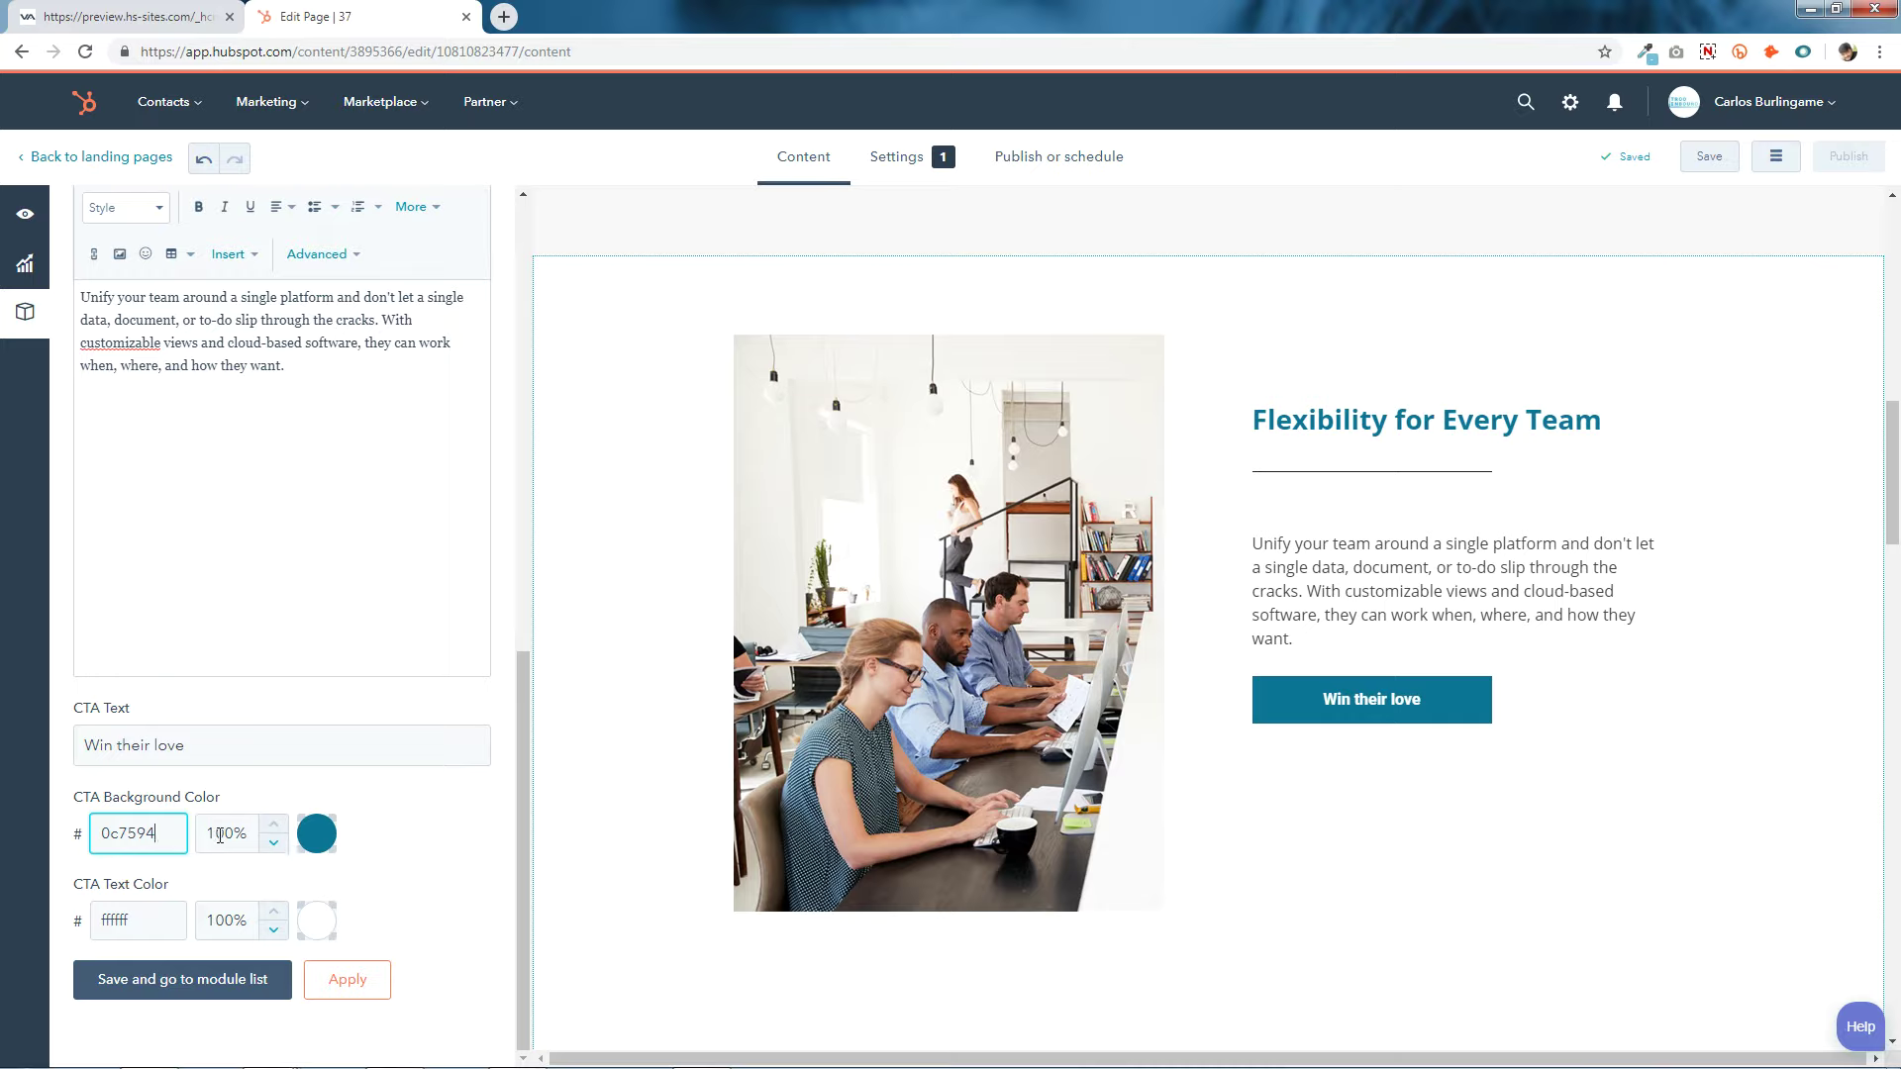
{"action": "left_click", "coordinate": [414, 824]}
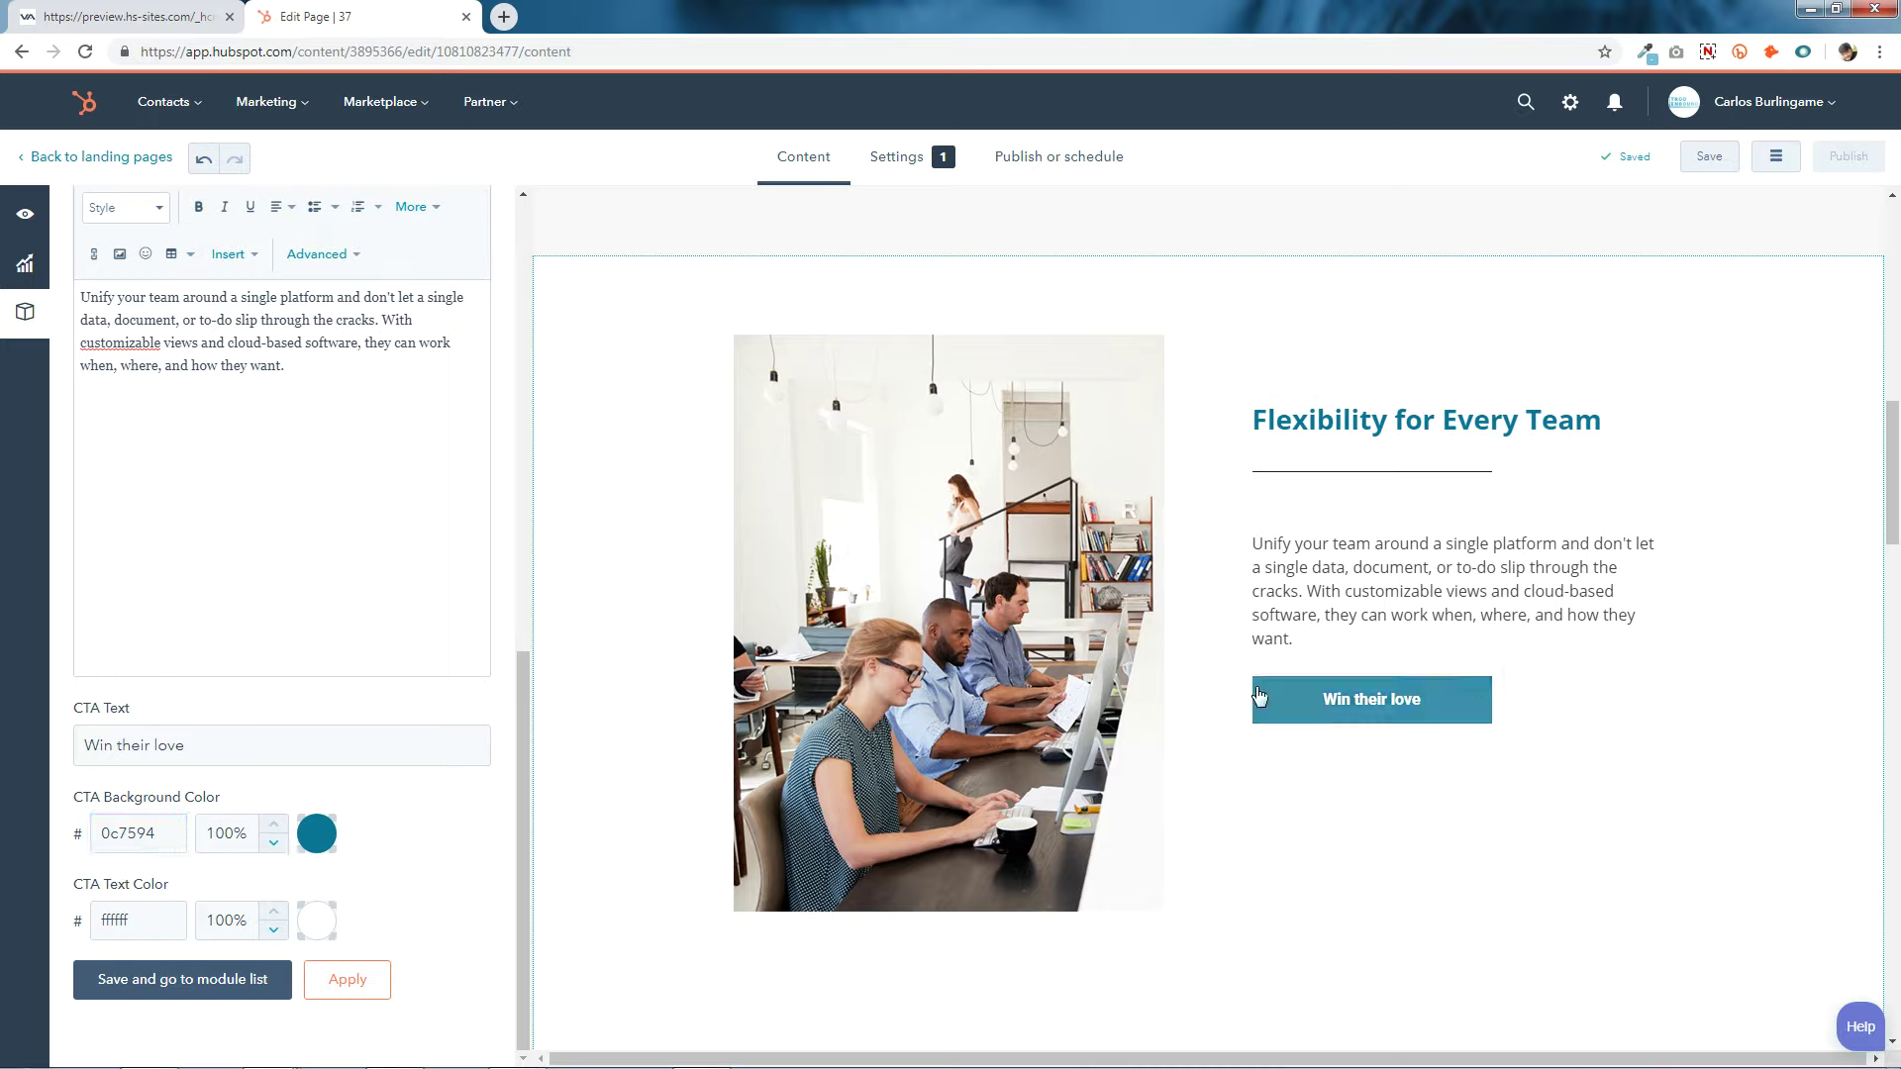
Look at the CTA Text Color choices without changing them, then save the module and return to the module list.
{"action": "left_click", "coordinate": [328, 927]}
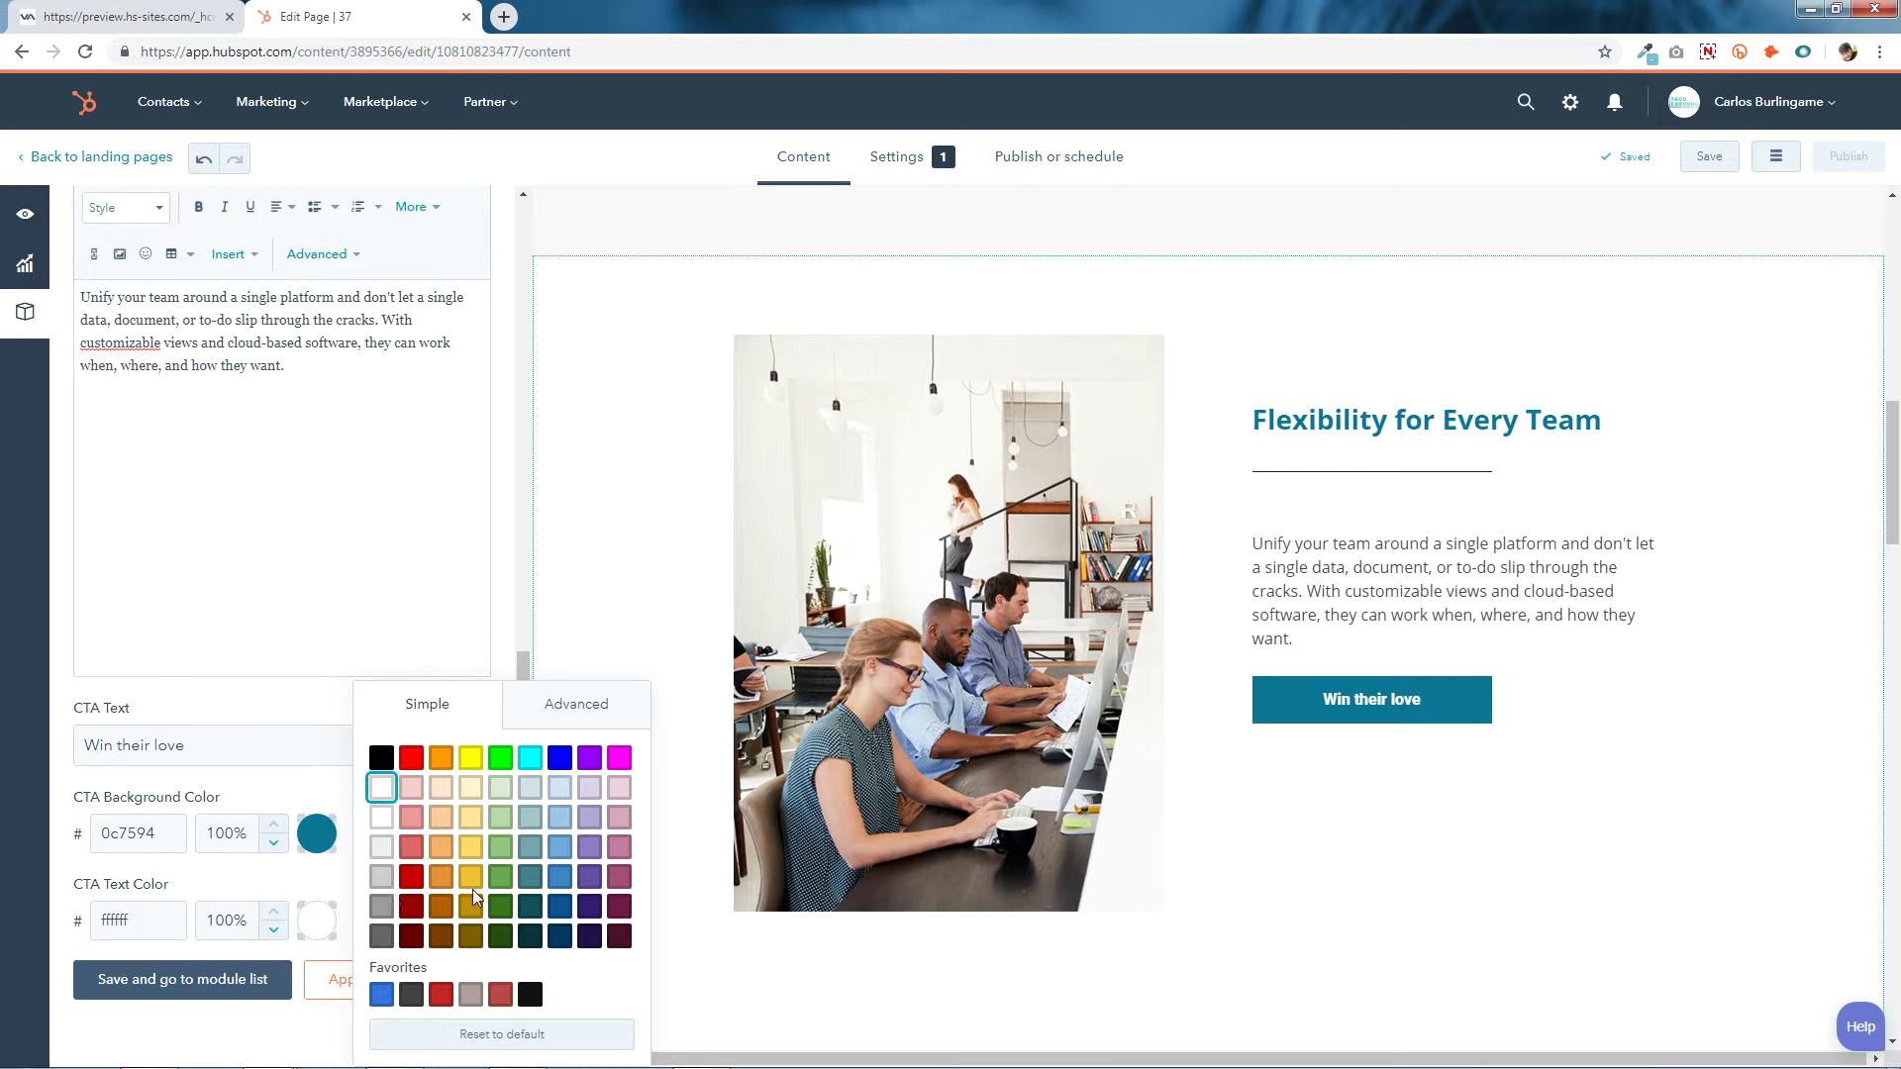
{"action": "left_click", "coordinate": [328, 927]}
{"action": "left_click", "coordinate": [241, 981]}
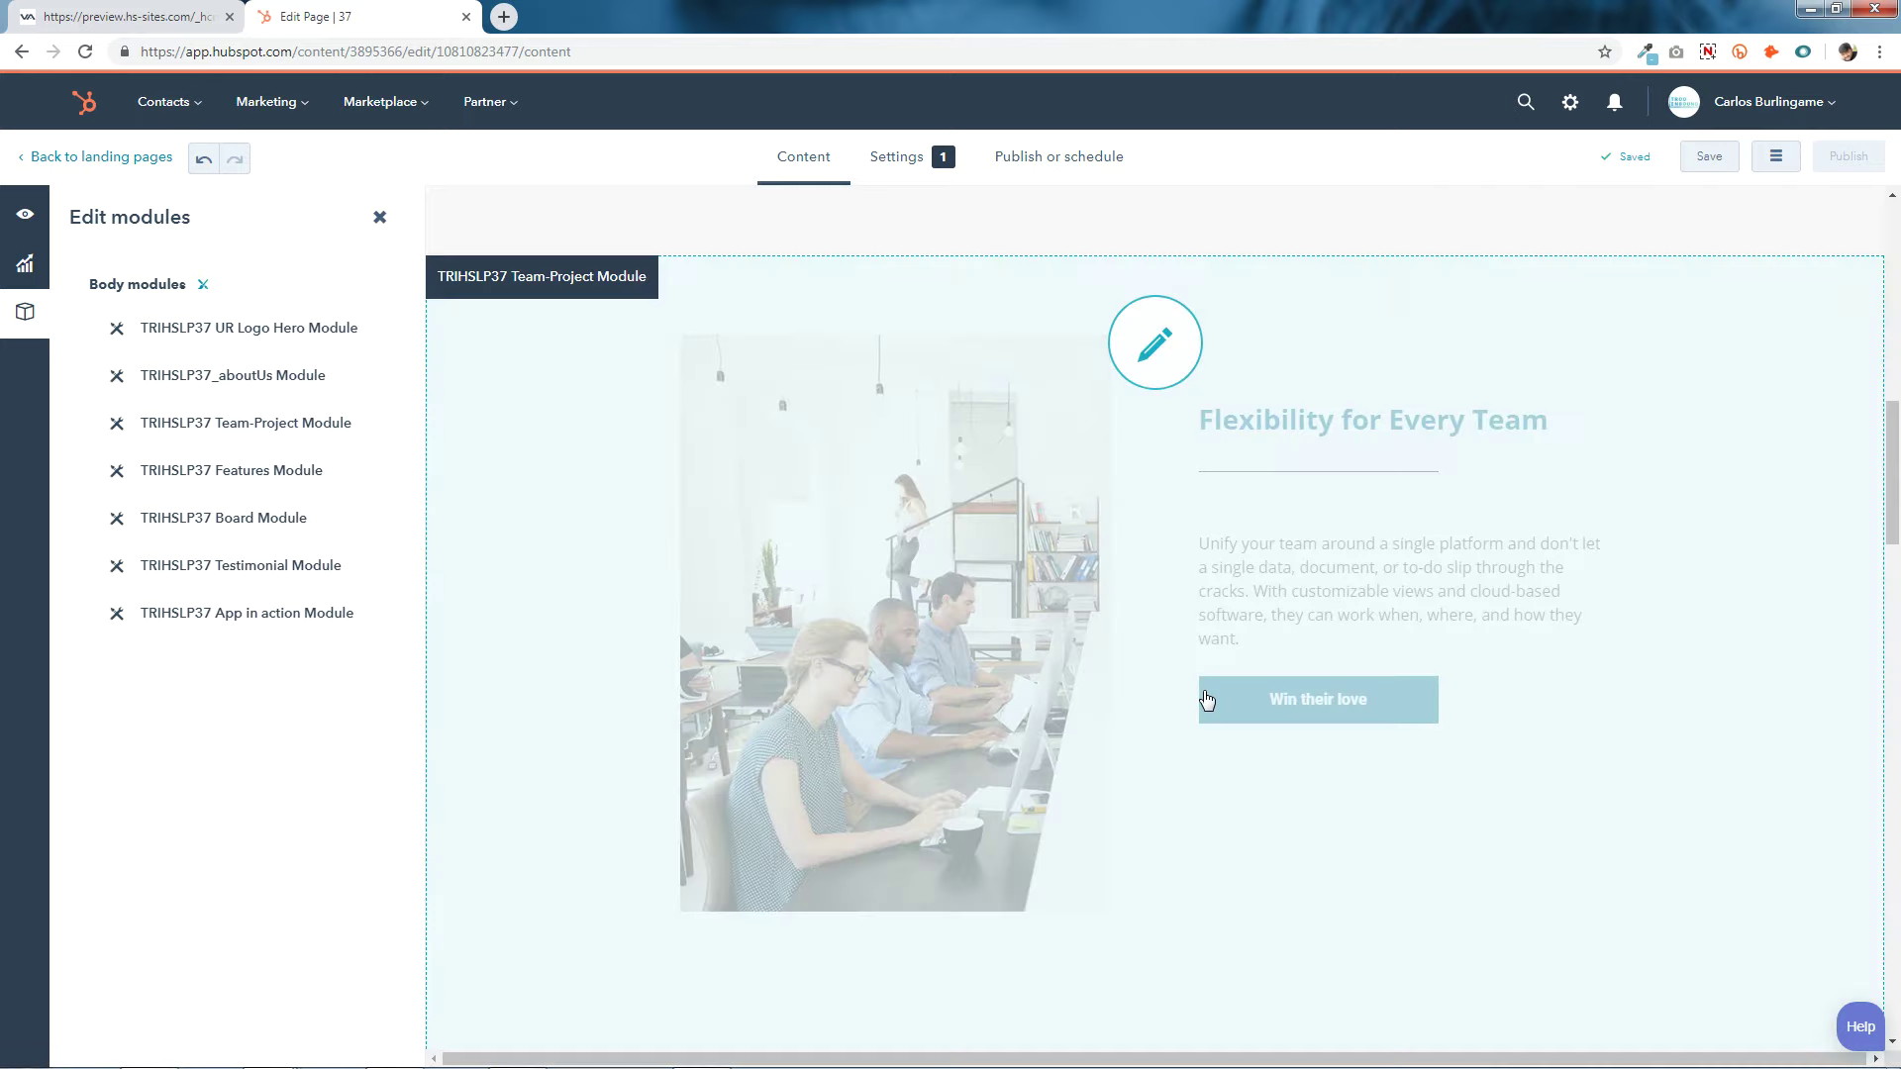
Open the team item in the Team-Project module and replace its image with the recent photo workplace-branding-matters-in-office-culture-1.
{"action": "scroll", "coordinate": [1205, 691], "scroll_direction": "down", "scroll_amount": 4}
{"action": "scroll", "coordinate": [1207, 701], "scroll_direction": "down", "scroll_amount": 4}
{"action": "left_click", "coordinate": [1193, 637]}
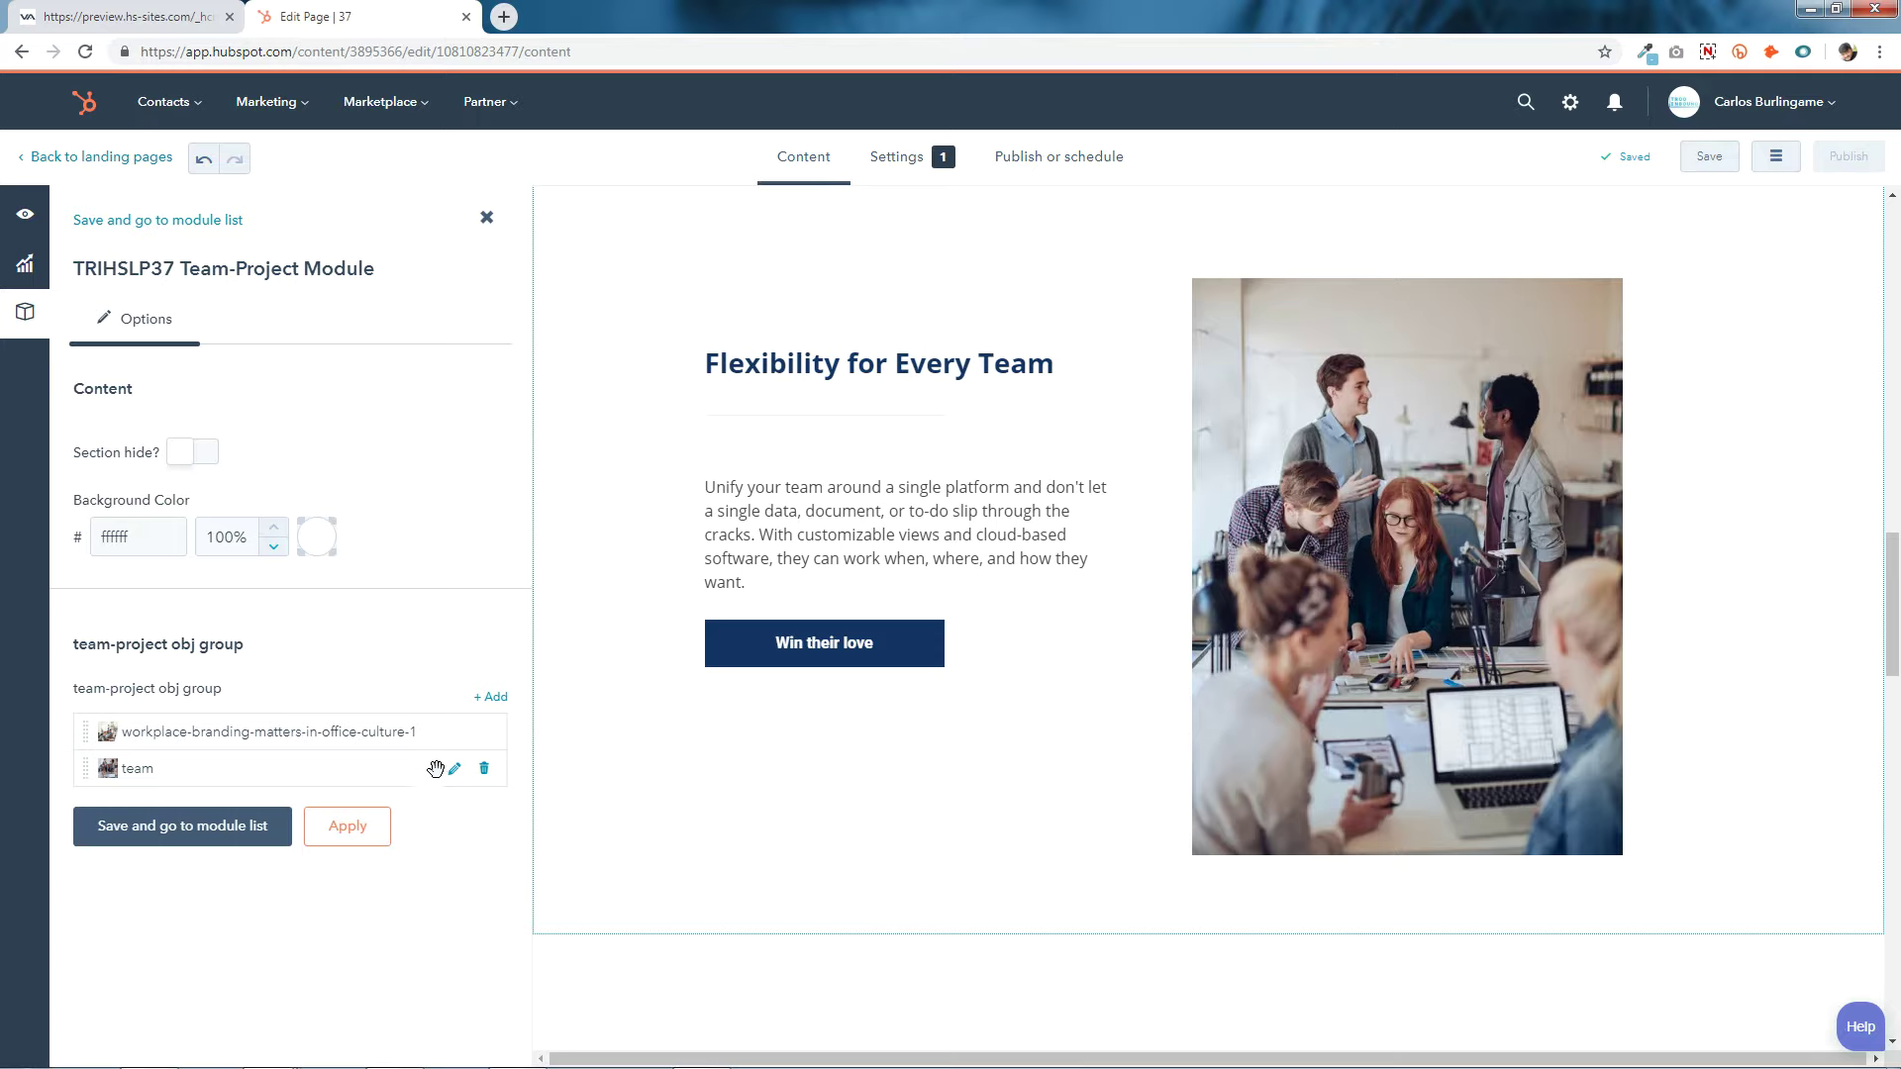
{"action": "left_click", "coordinate": [450, 771]}
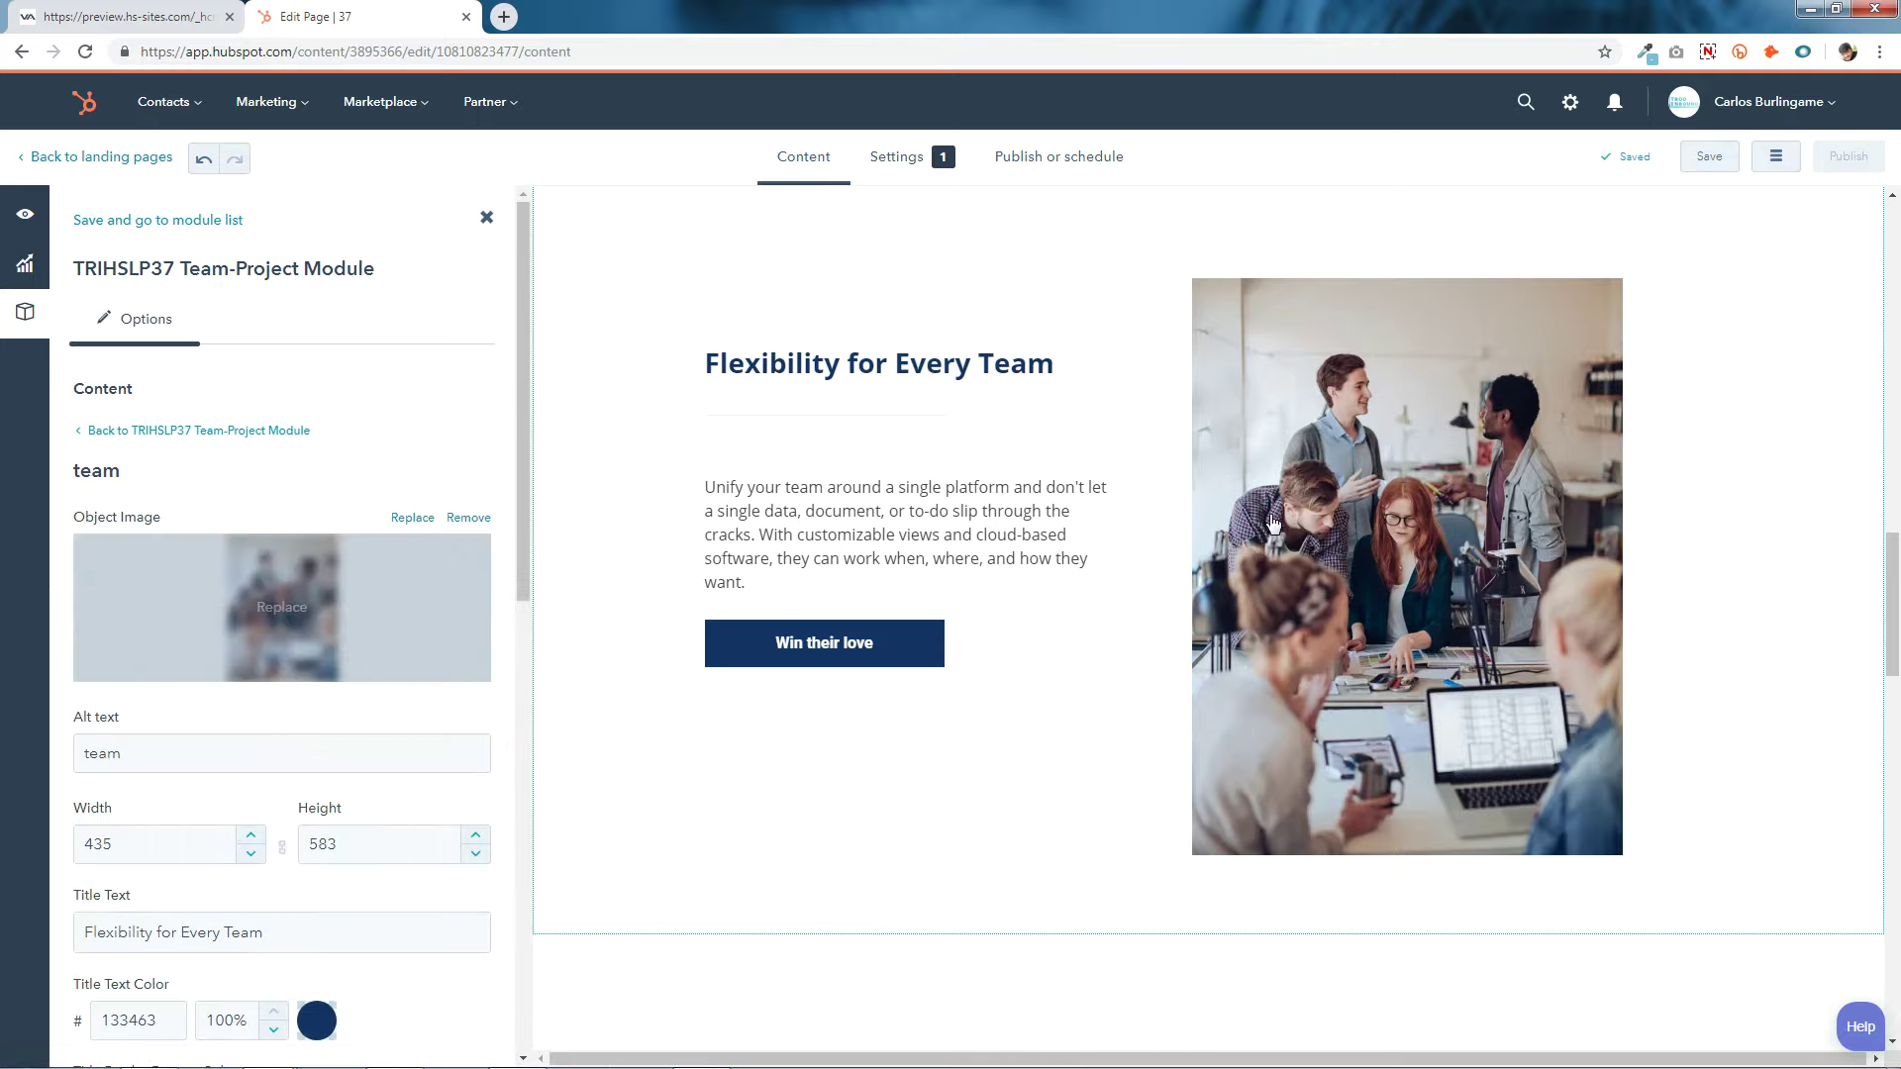
{"action": "left_click", "coordinate": [260, 606]}
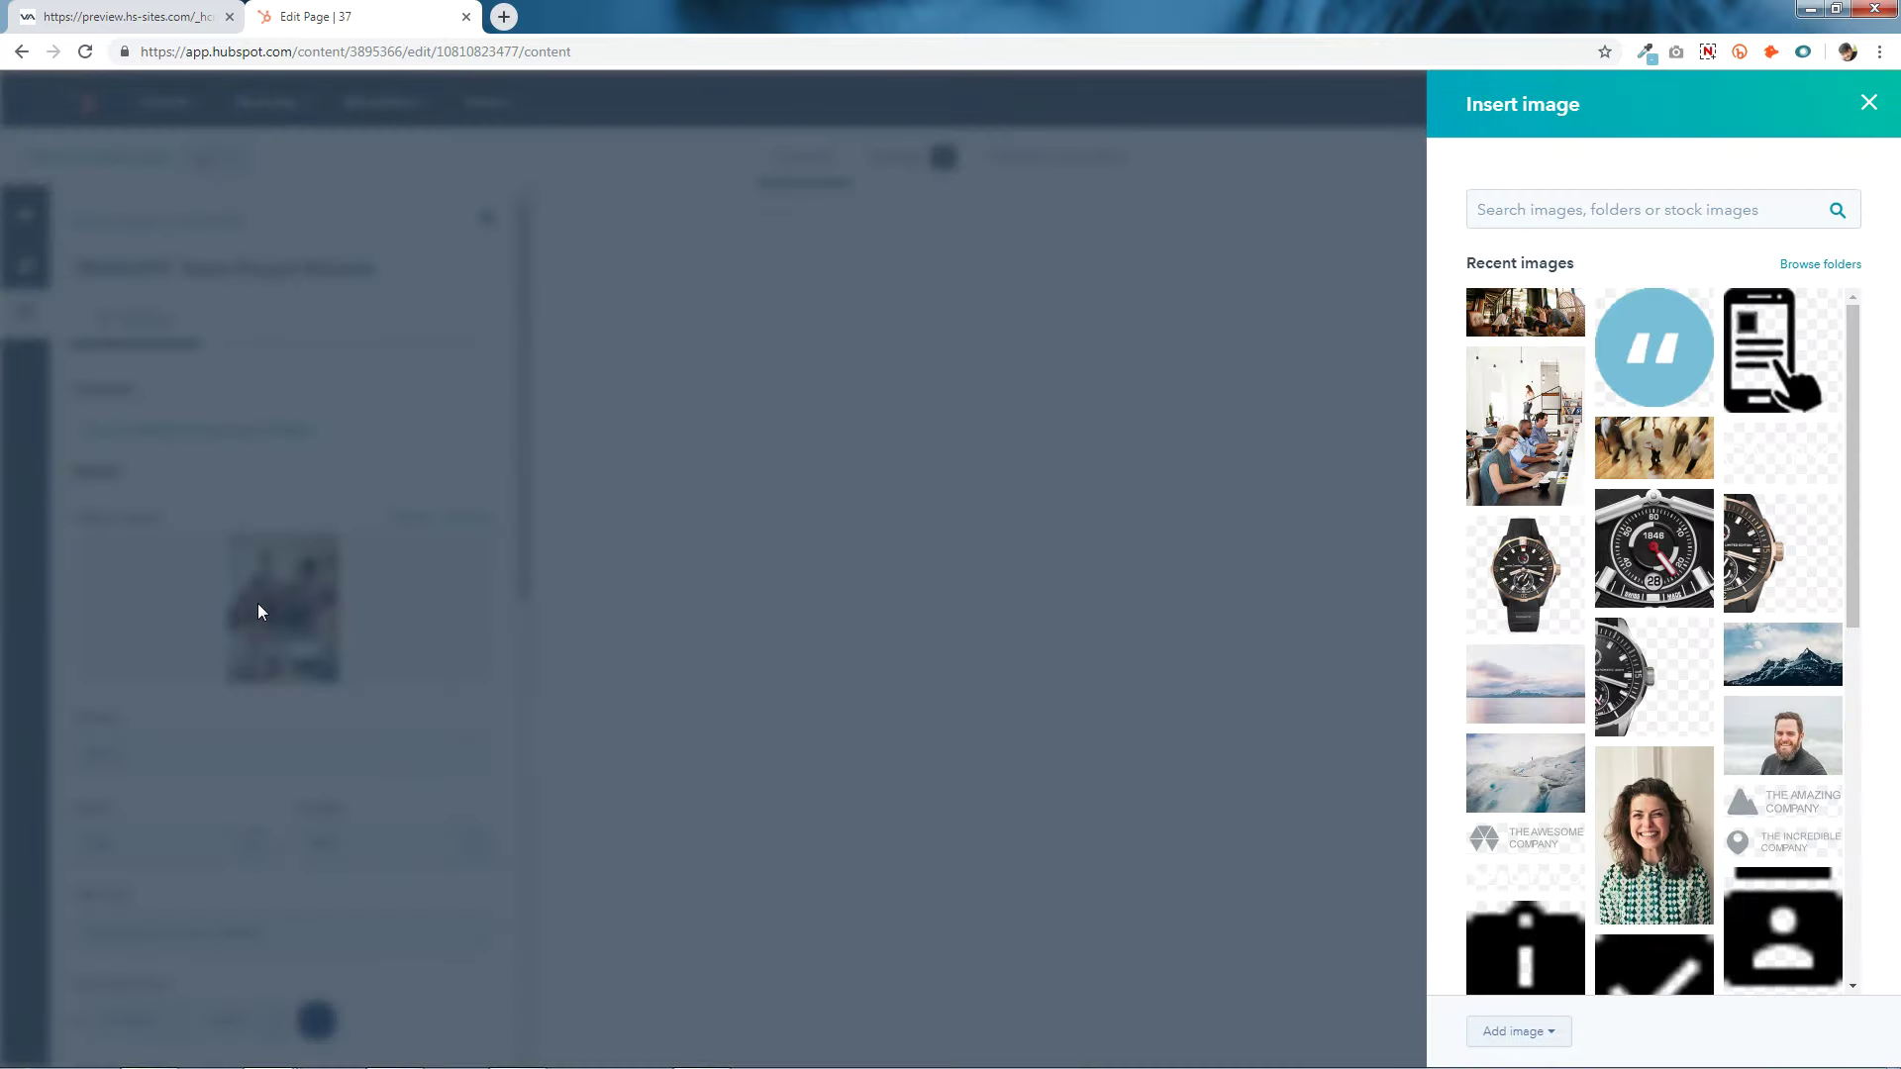
{"action": "left_click", "coordinate": [1523, 403]}
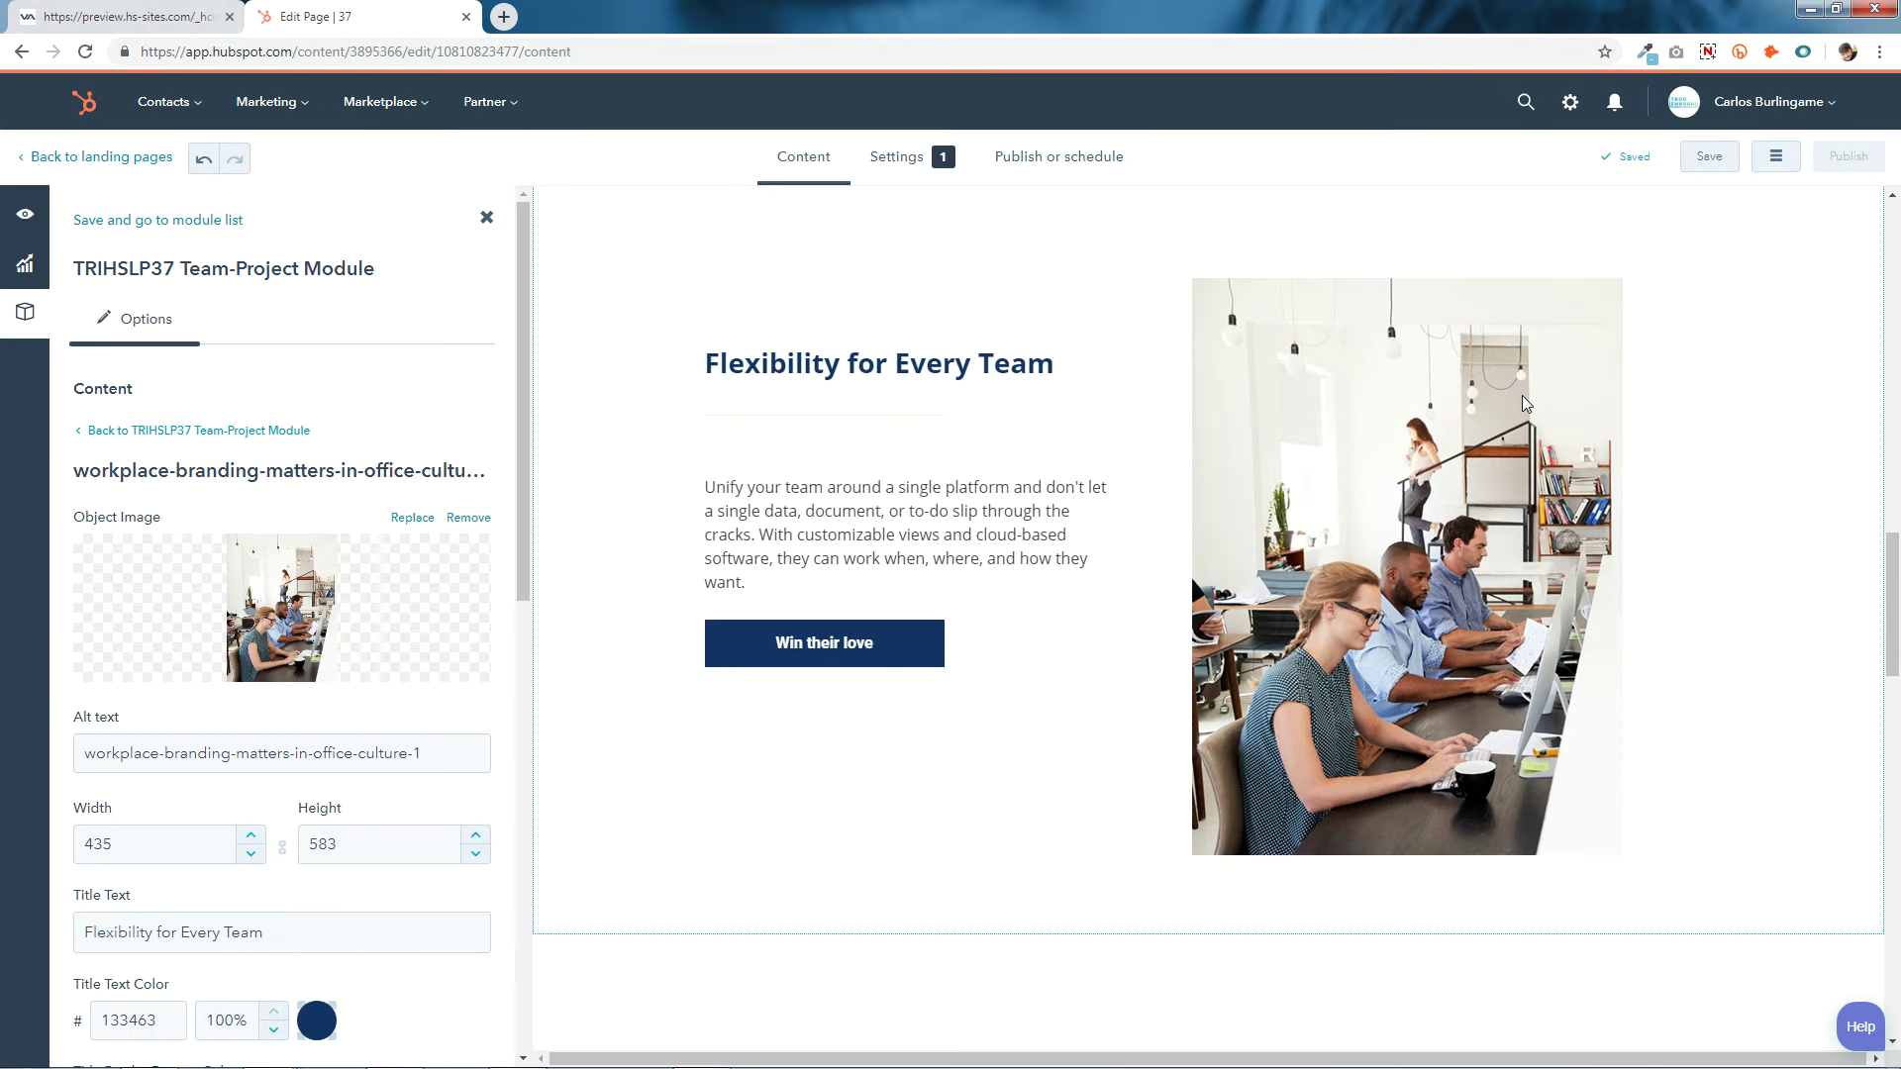
Set the second team item's Title Text Color to 0c7594, copying the value from the LP - 37.txt notes in Notepad.
{"action": "scroll", "coordinate": [284, 654], "scroll_direction": "down", "scroll_amount": 4}
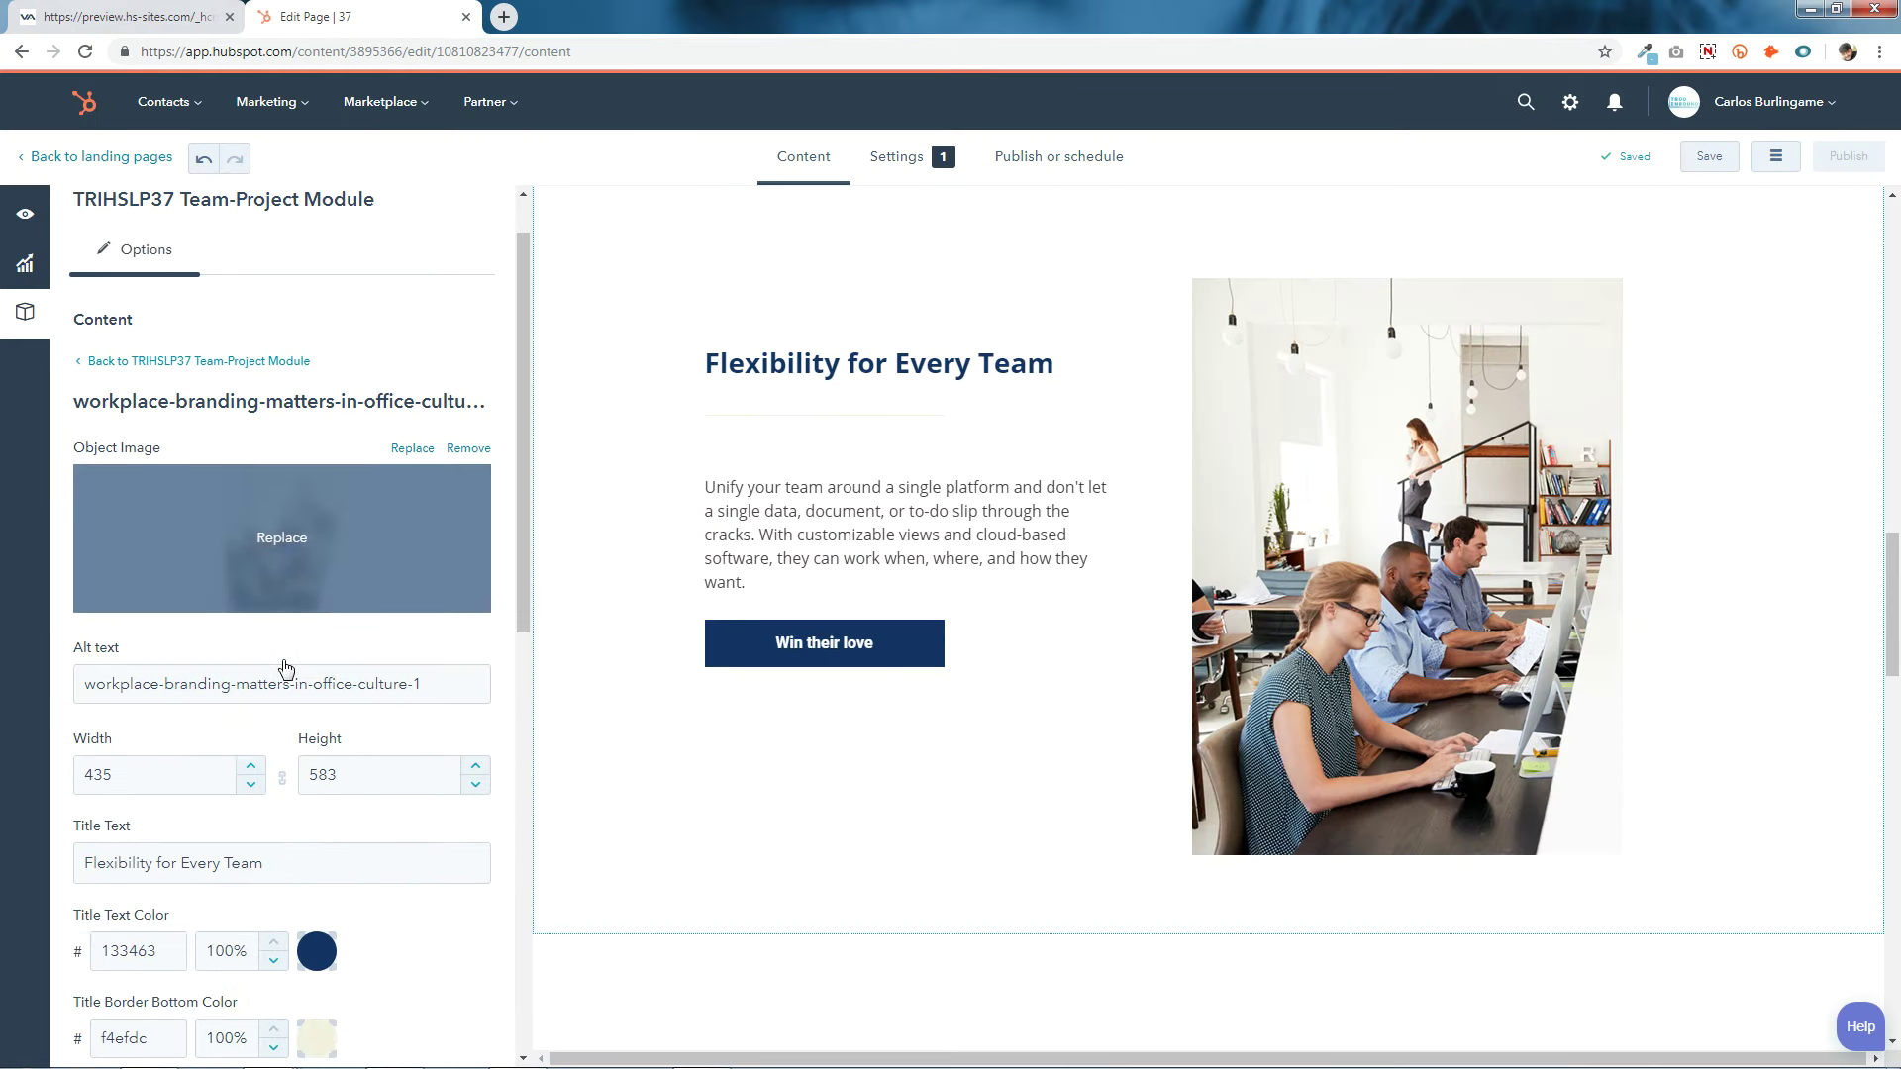
{"action": "left_click_drag", "start_coordinate": [295, 533], "coordinate": [3, 537]}
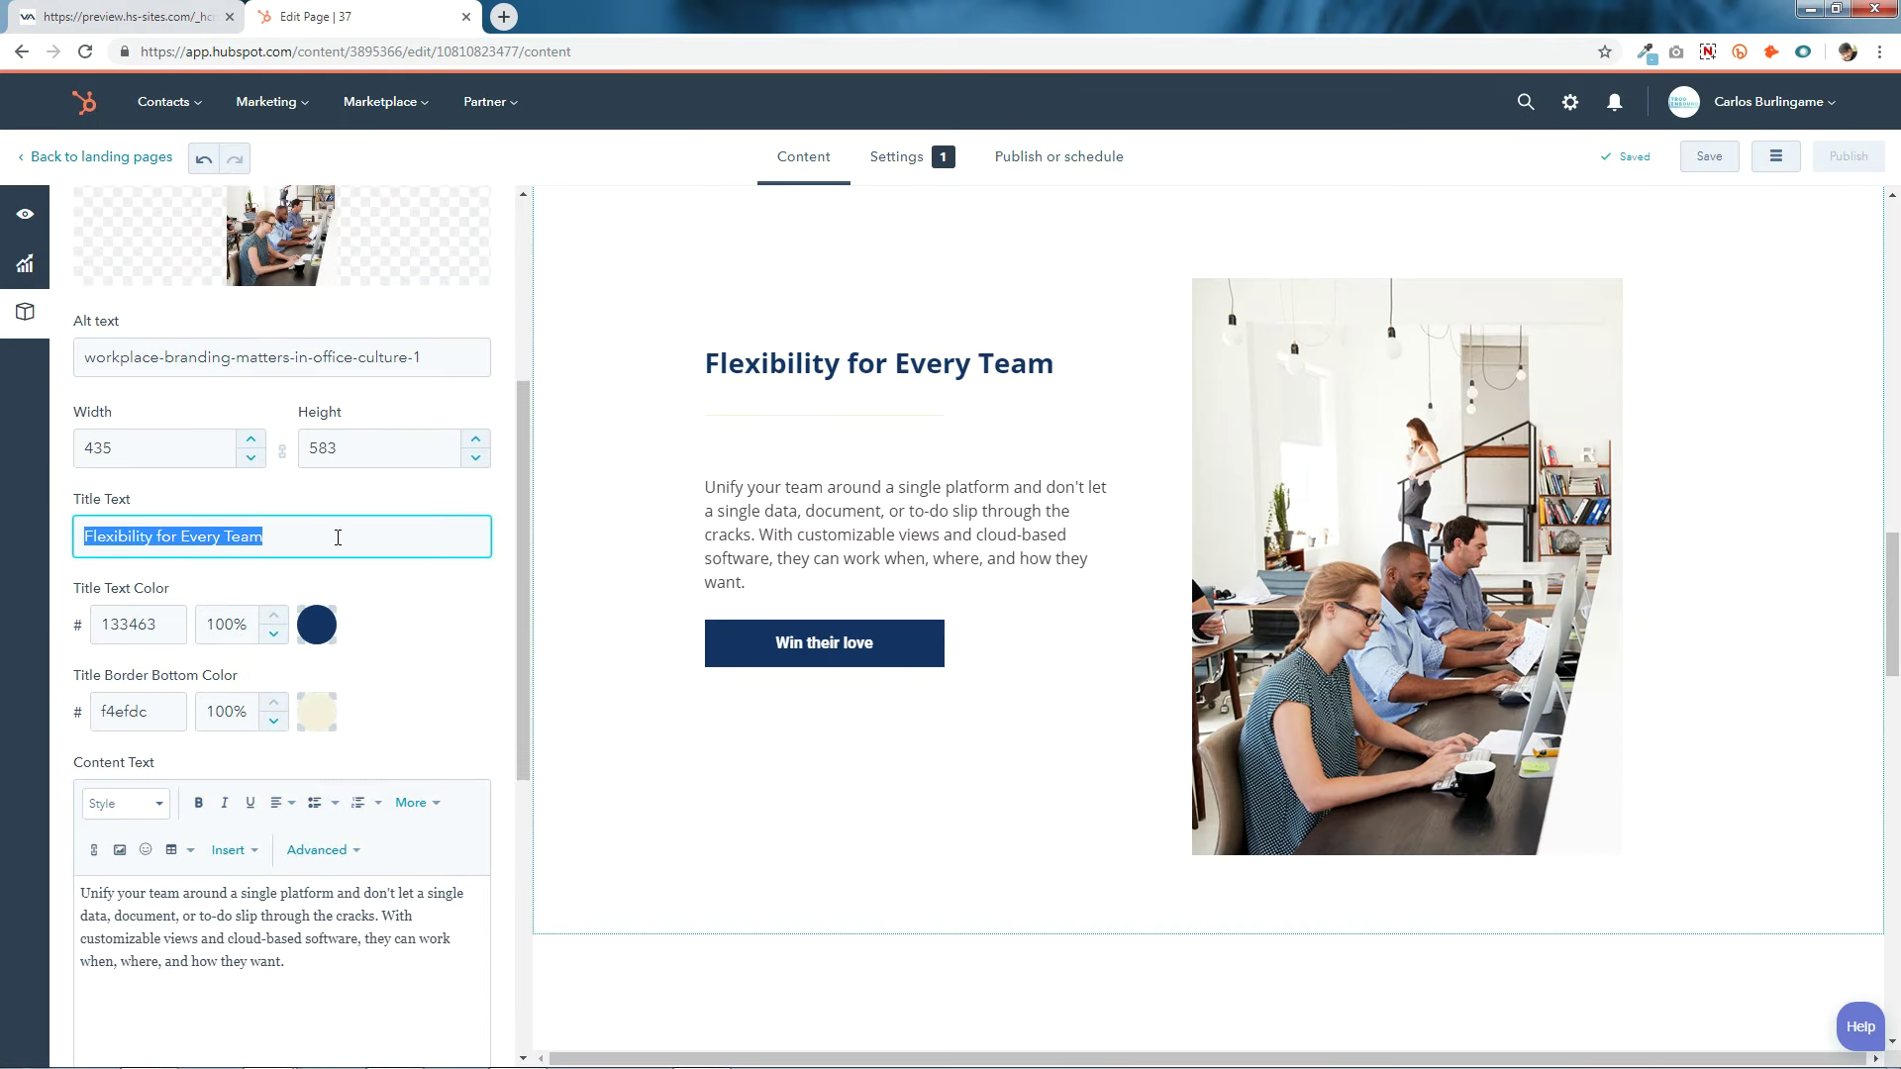
{"action": "left_click", "coordinate": [149, 624]}
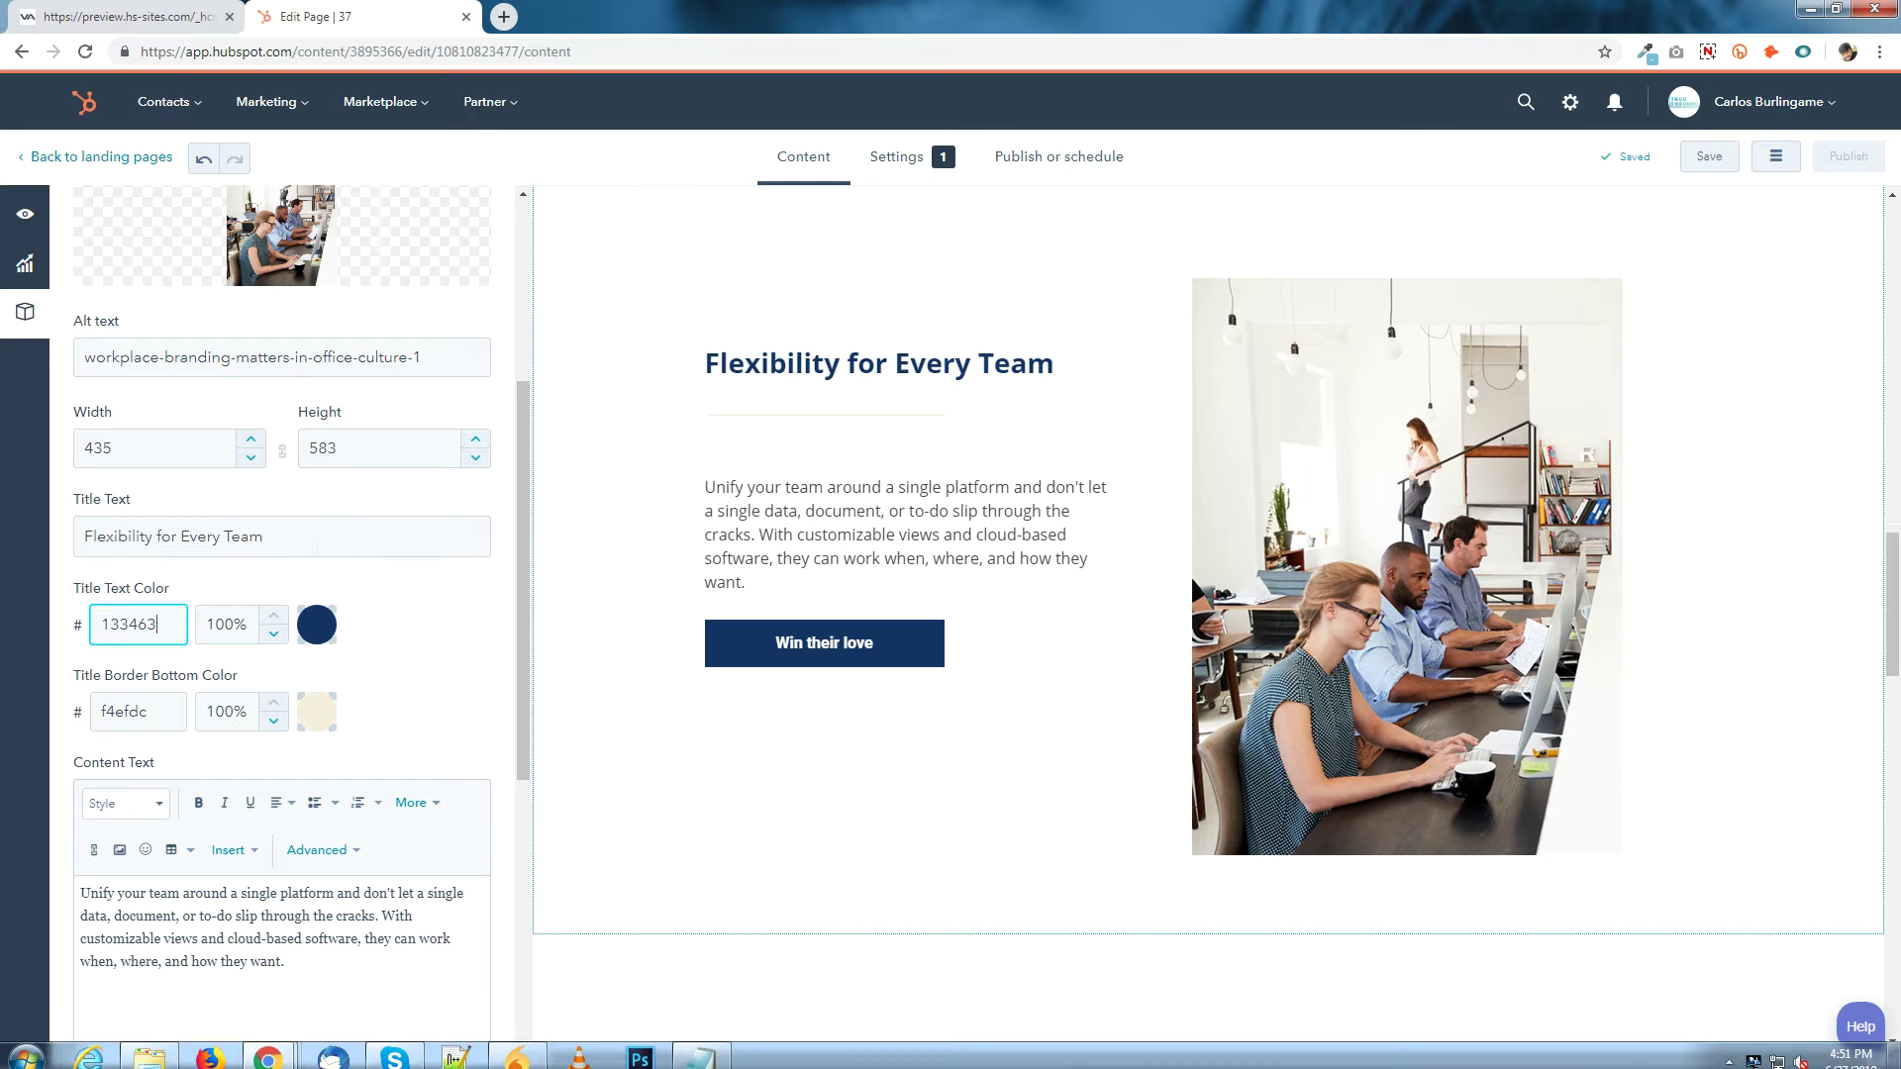
{"action": "key", "text": "alt+Tab"}
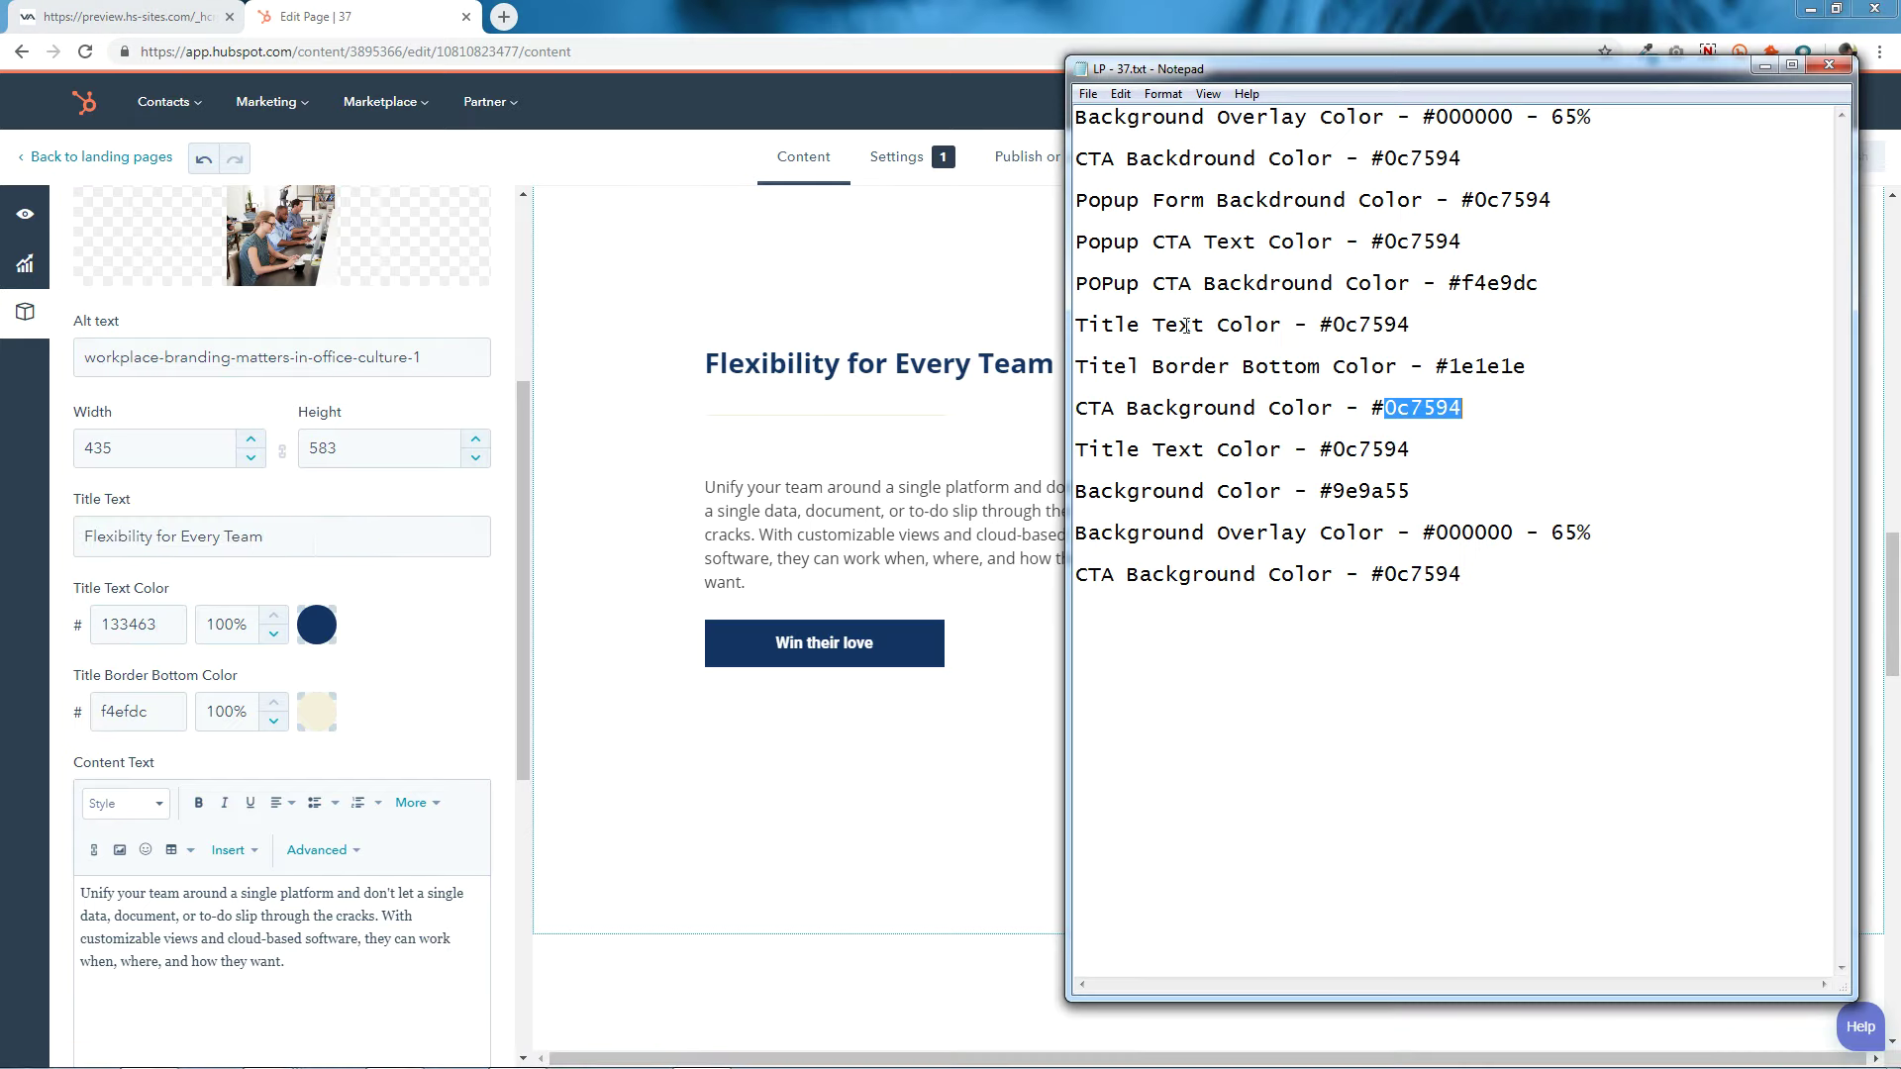
{"action": "left_click_drag", "start_coordinate": [1334, 325], "coordinate": [1424, 326]}
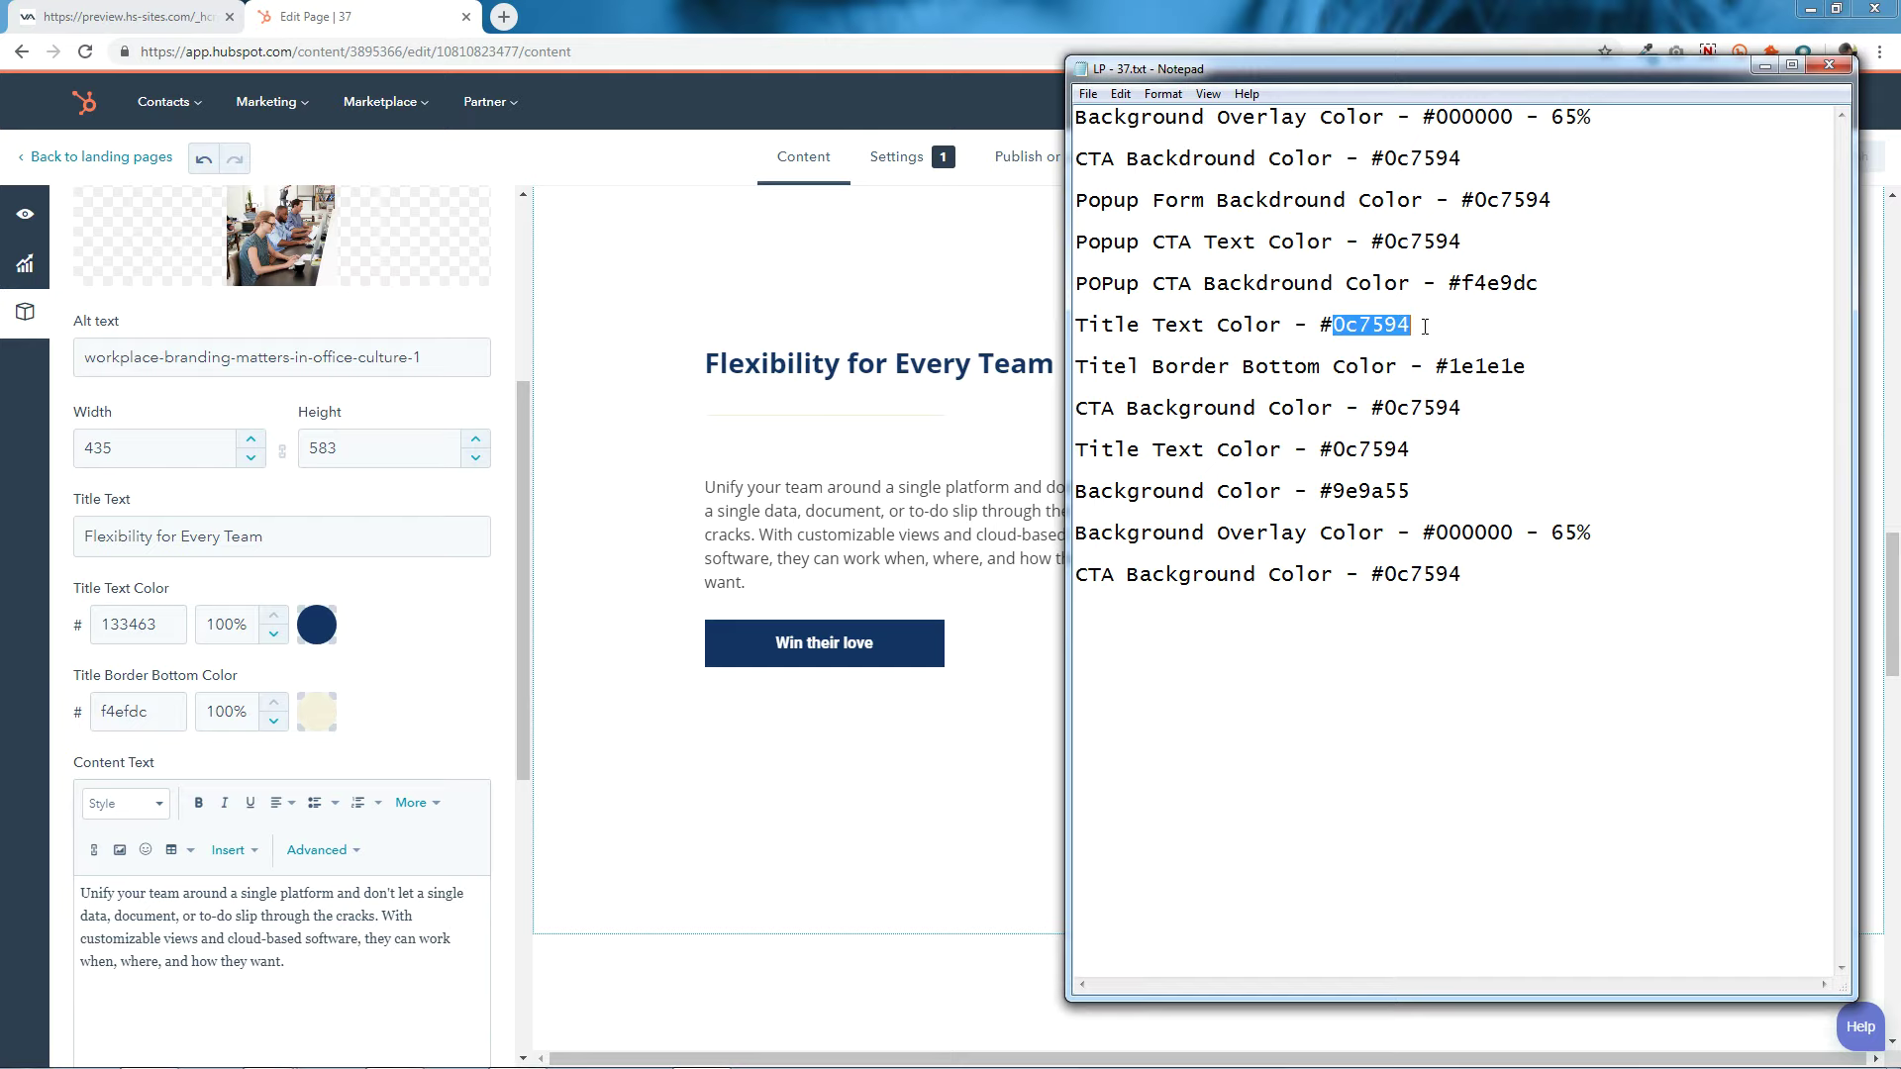
{"action": "right_click", "coordinate": [1384, 324]}
{"action": "left_click", "coordinate": [1426, 389]}
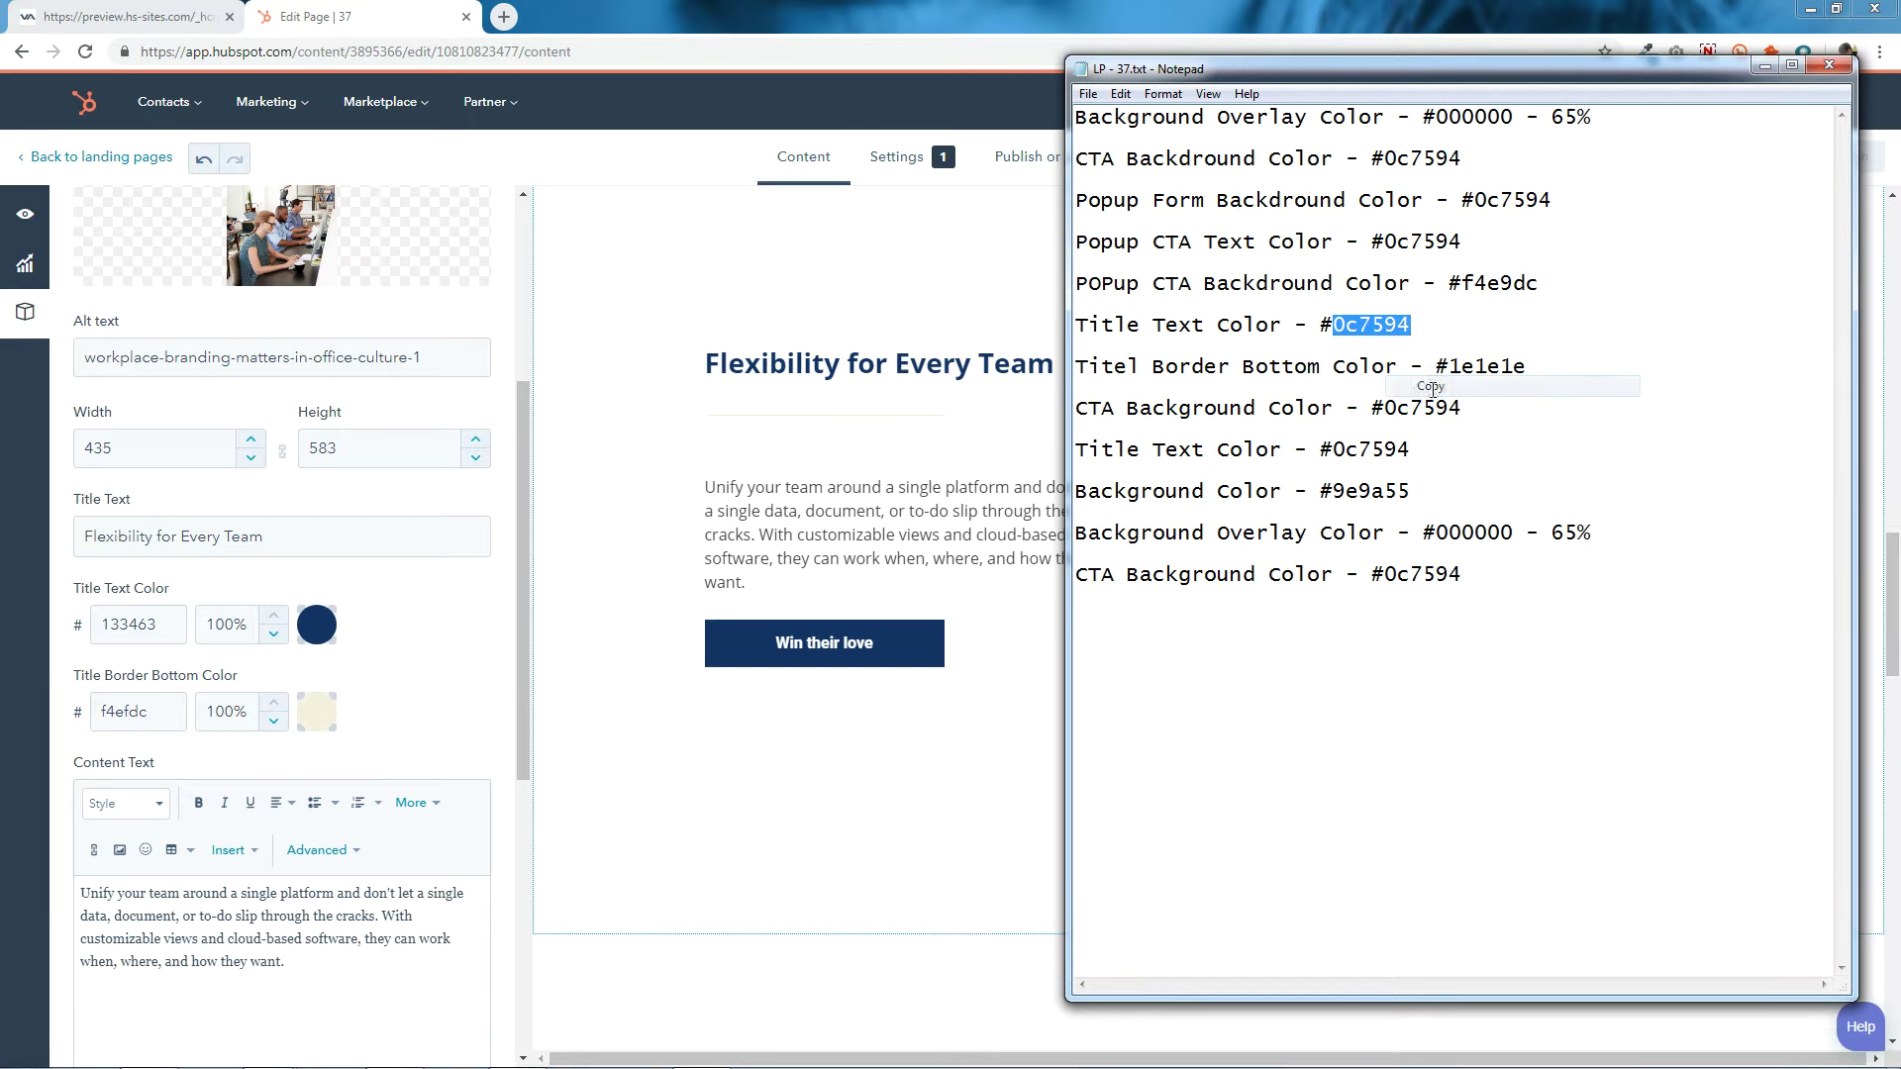
{"action": "double_click", "coordinate": [170, 630]}
{"action": "right_click", "coordinate": [170, 630]}
{"action": "left_click", "coordinate": [238, 683]}
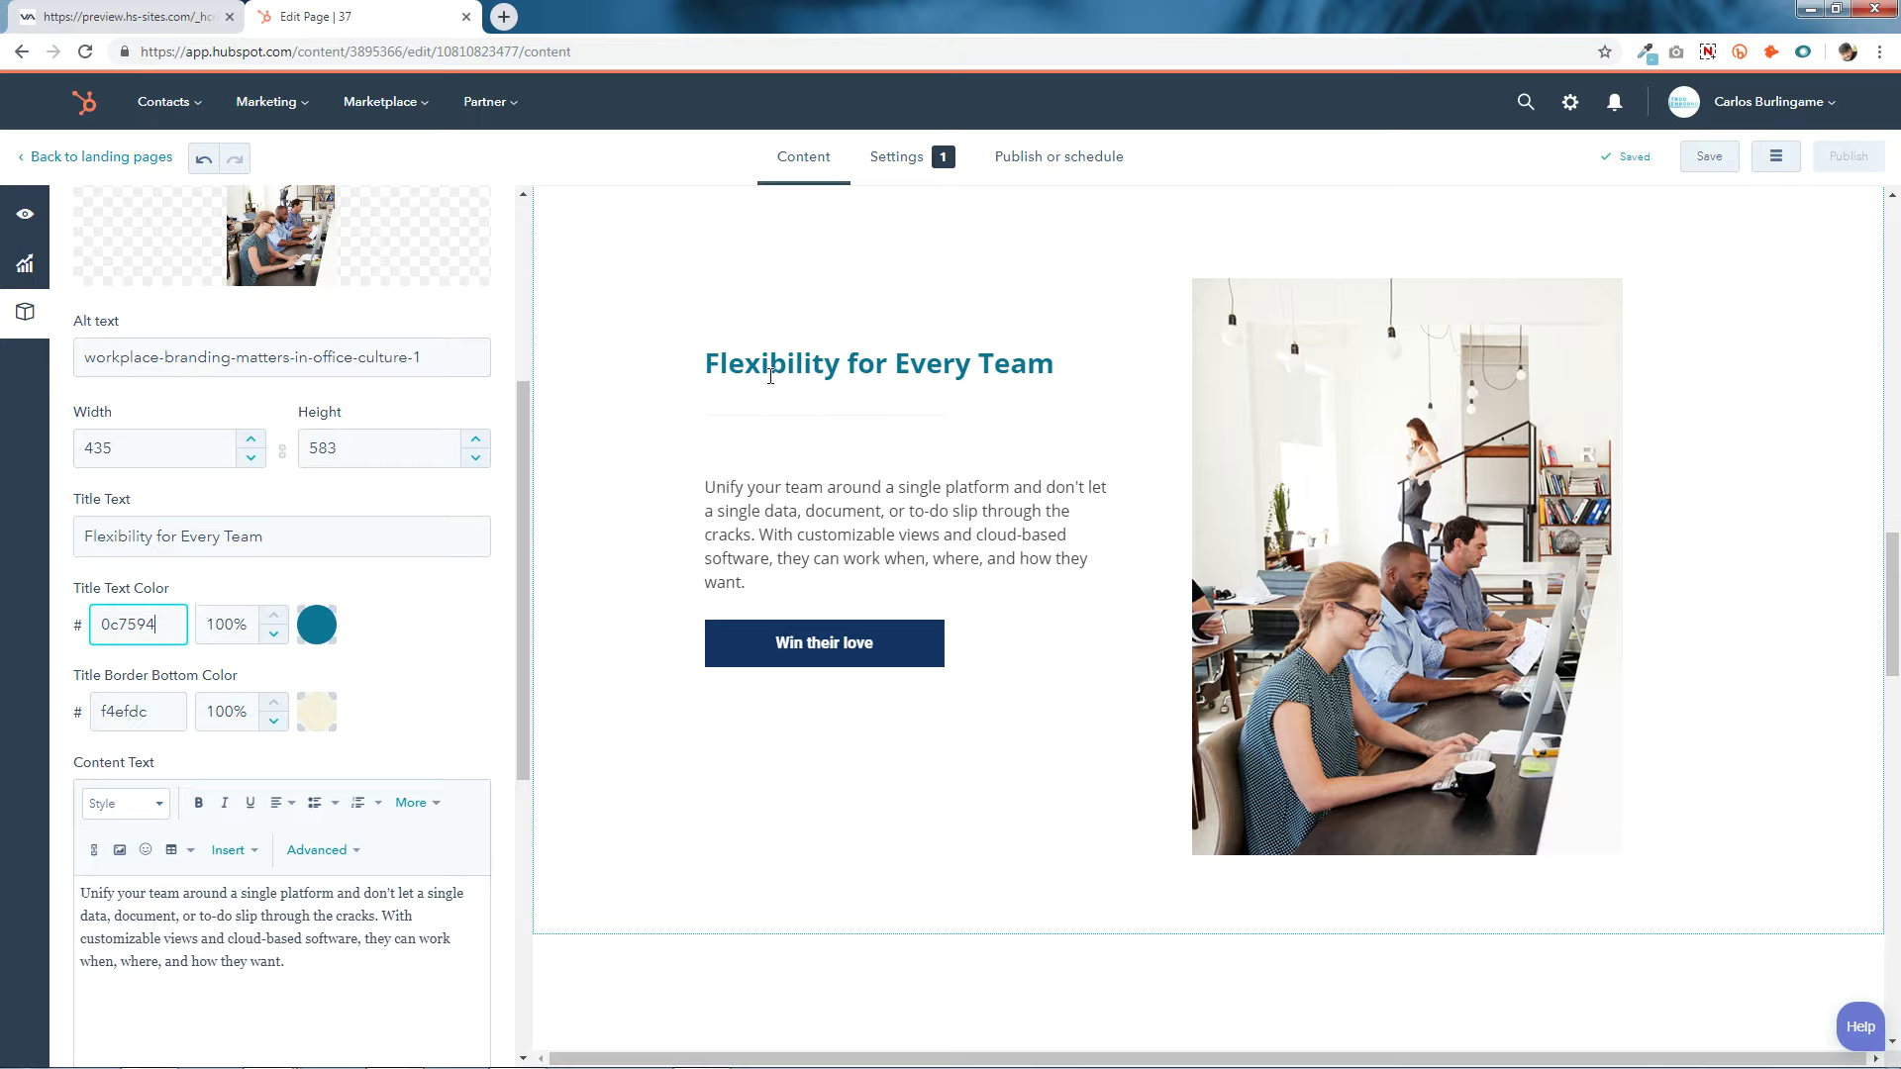
Set the second team item's Title Border Bottom Color to 1e1e1e, copying the value from the LP - 37.txt notes in Notepad.
{"action": "left_click", "coordinate": [164, 710]}
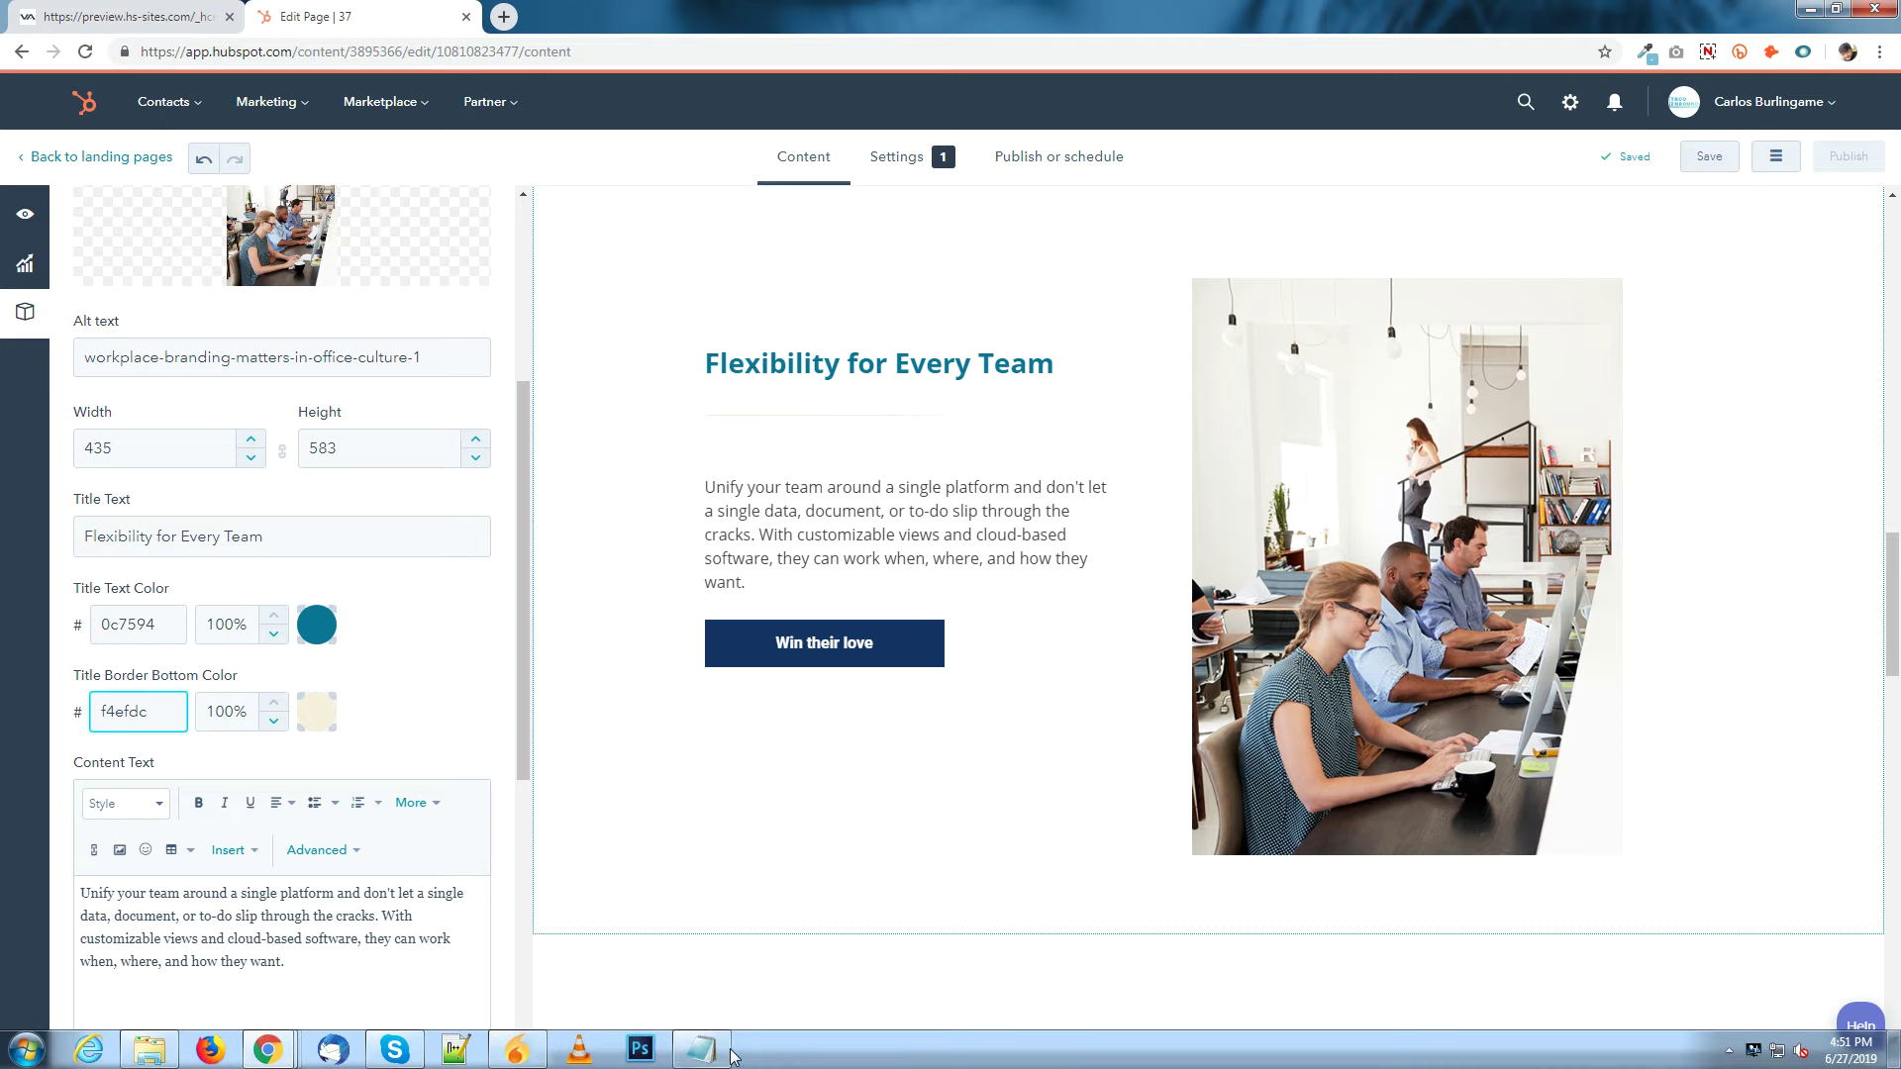
{"action": "left_click", "coordinate": [700, 1057]}
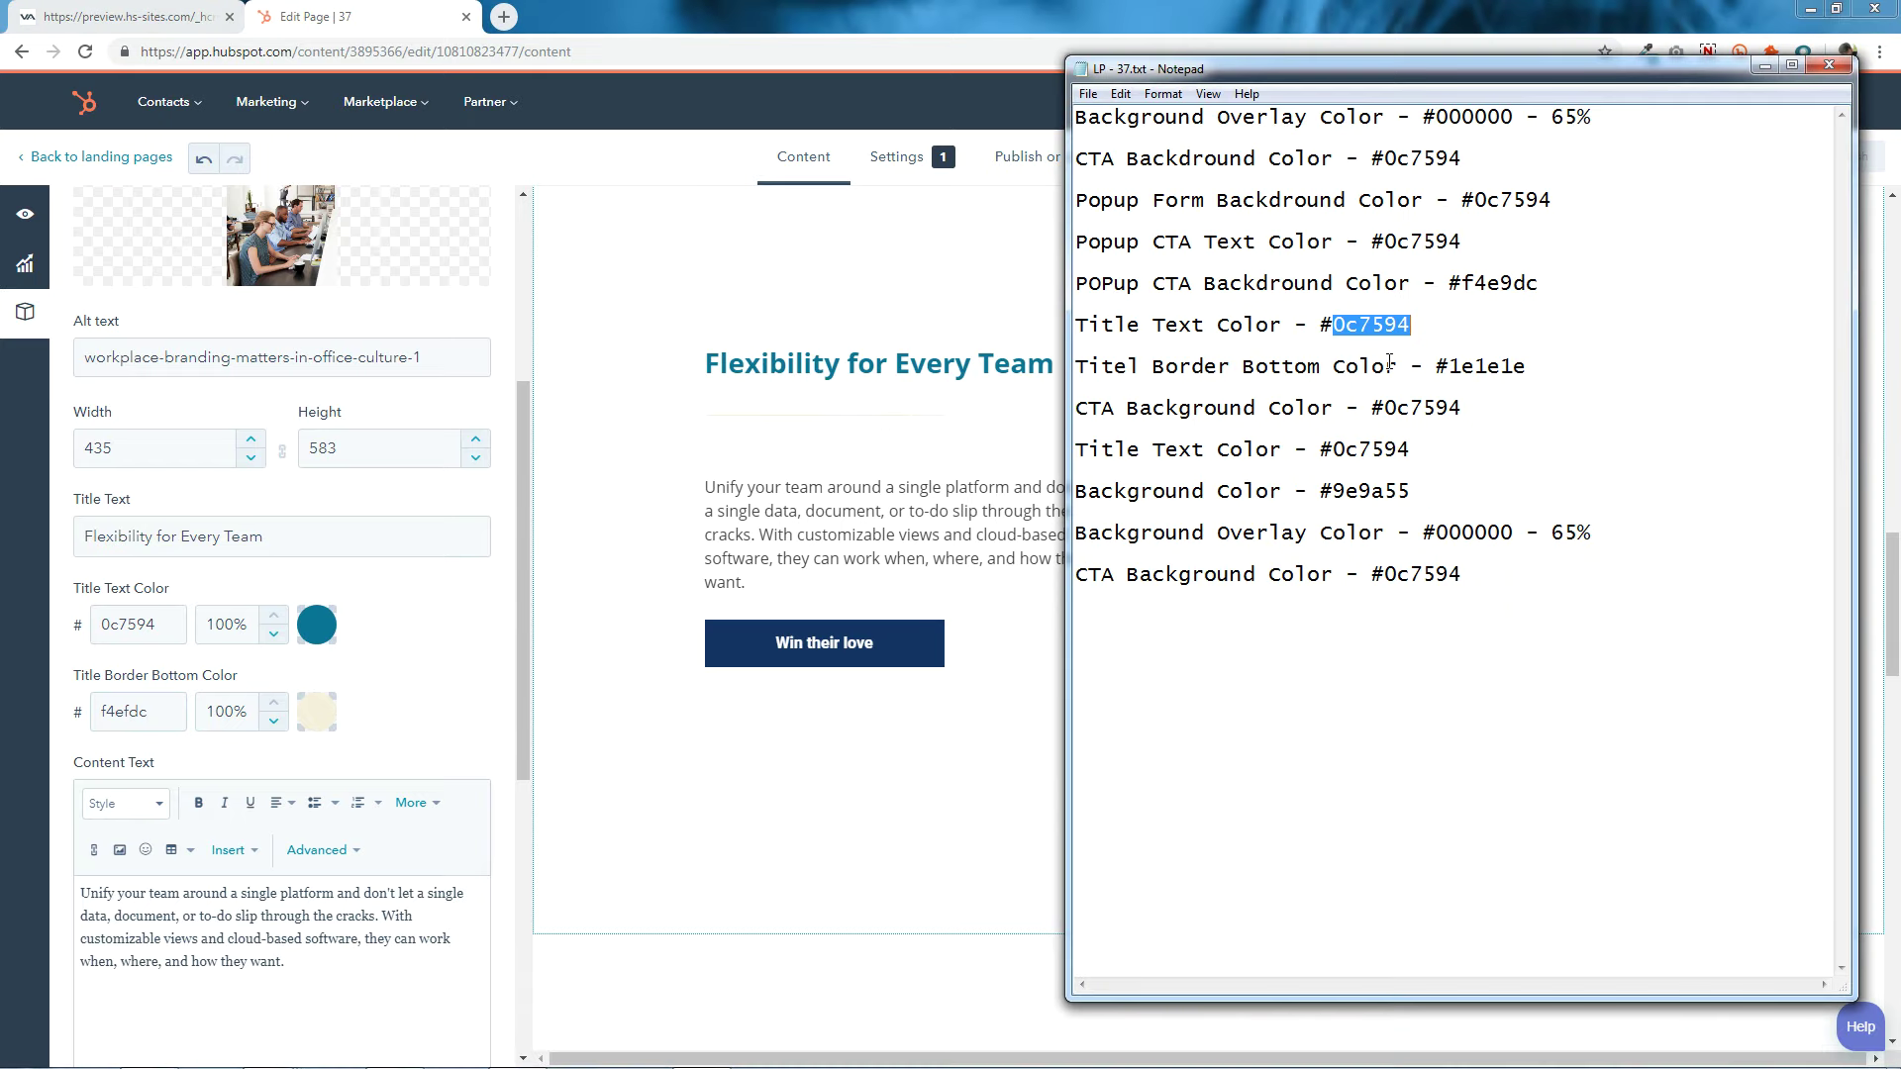
{"action": "left_click_drag", "start_coordinate": [1452, 368], "coordinate": [1537, 372]}
{"action": "right_click", "coordinate": [1507, 372]}
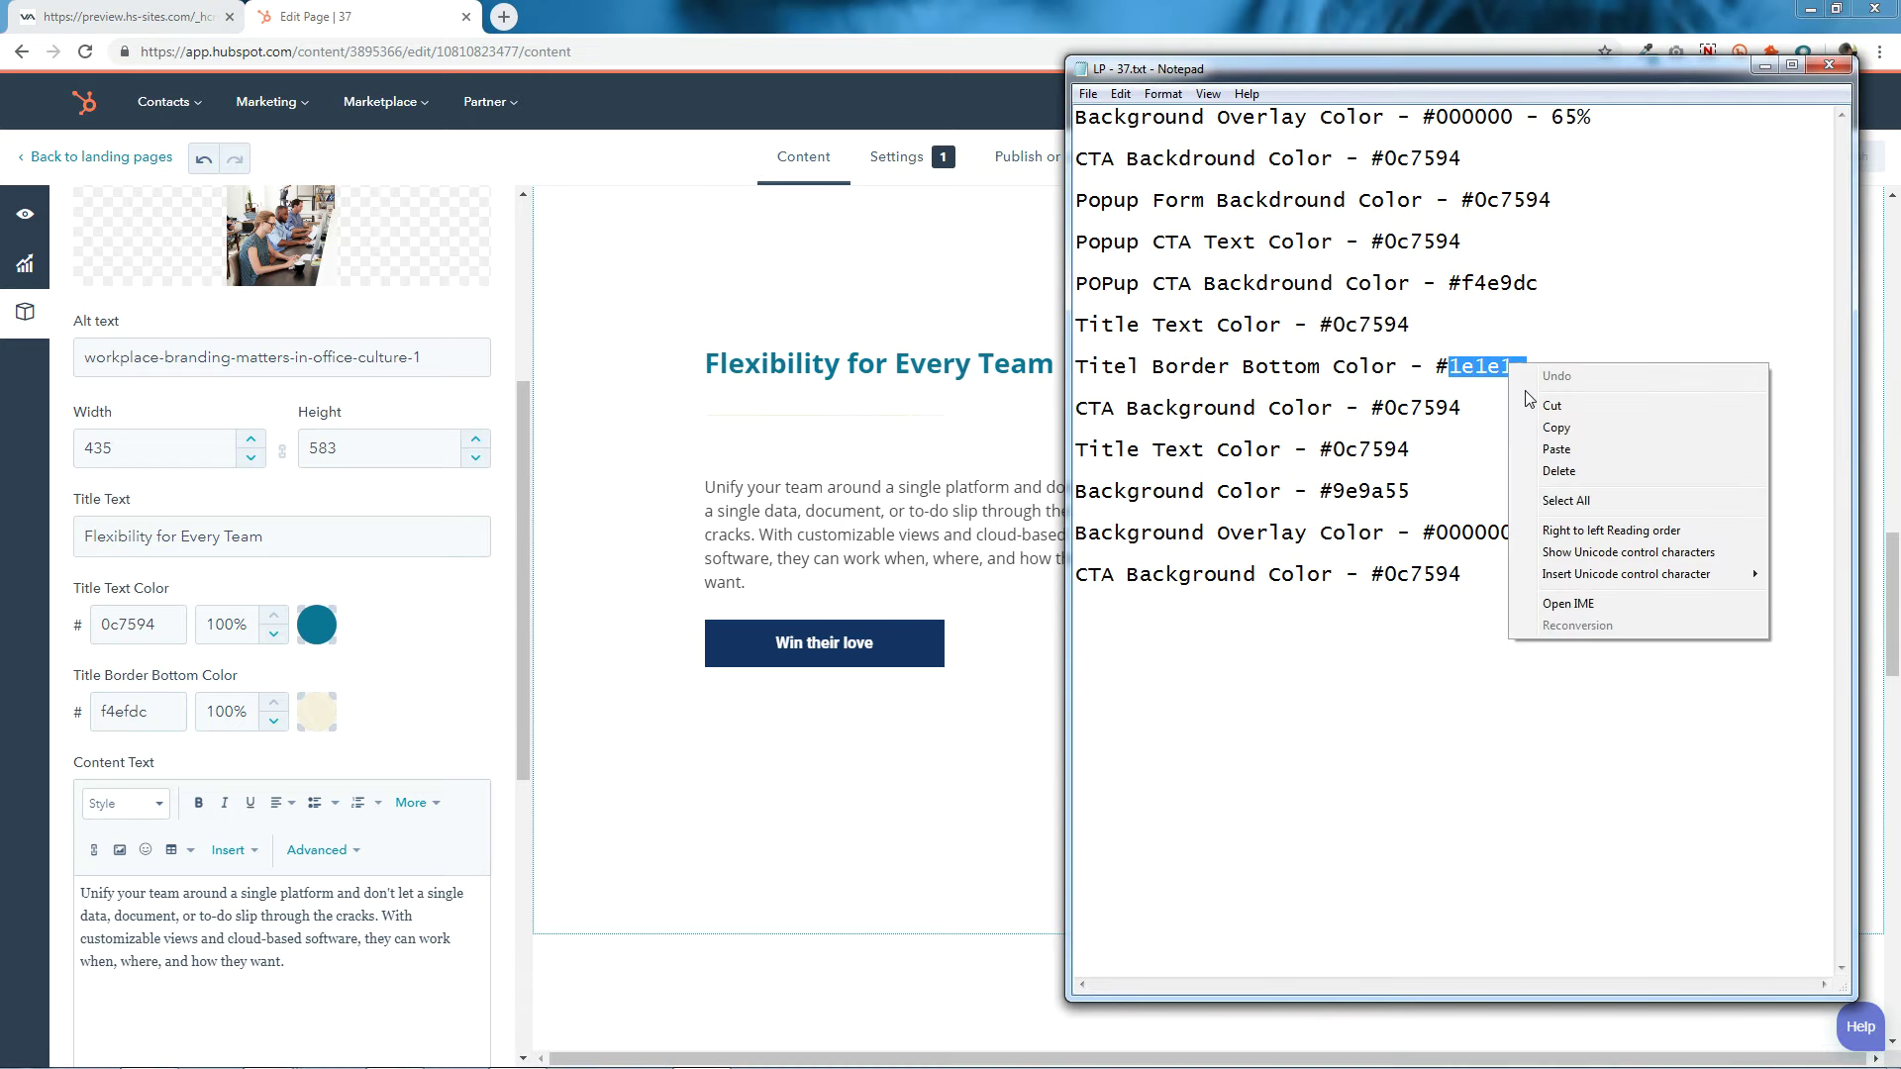
{"action": "left_click", "coordinate": [1548, 433]}
{"action": "double_click", "coordinate": [173, 712]}
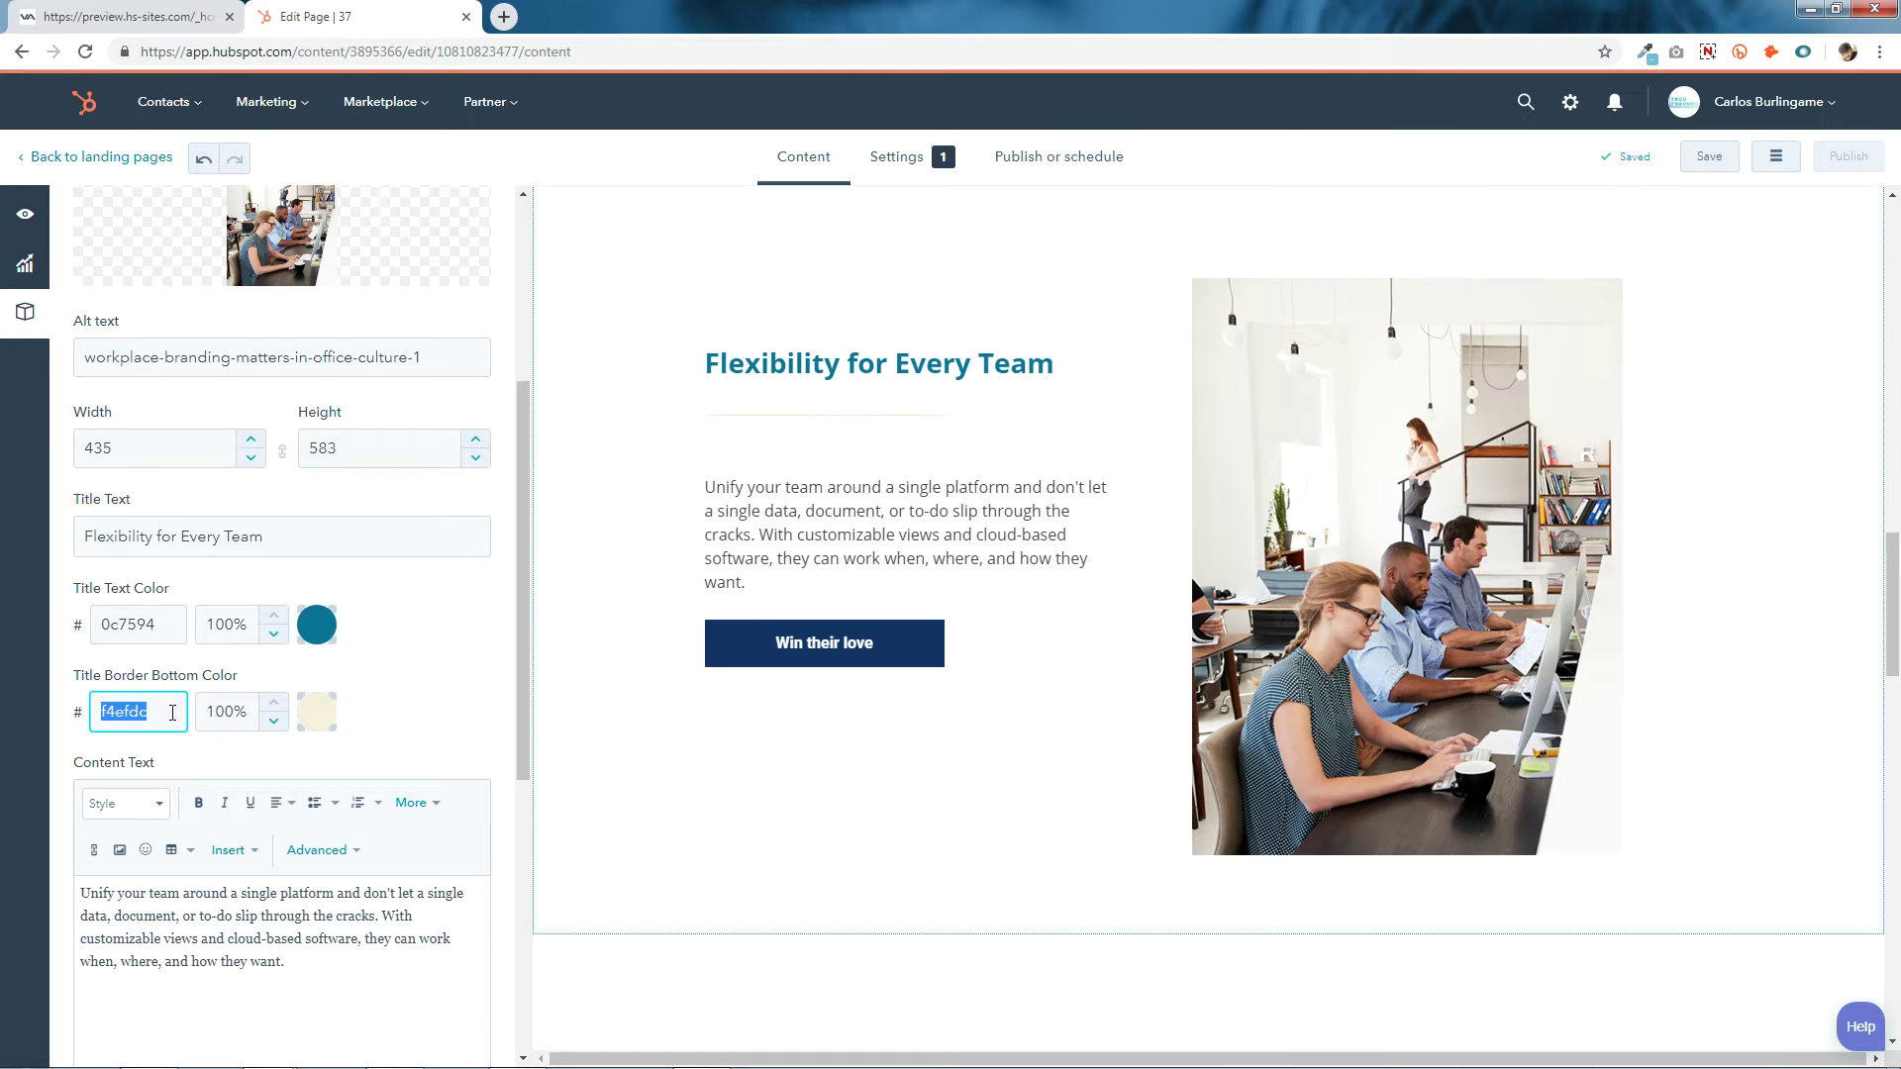
{"action": "right_click", "coordinate": [188, 714]}
{"action": "left_click", "coordinate": [213, 772]}
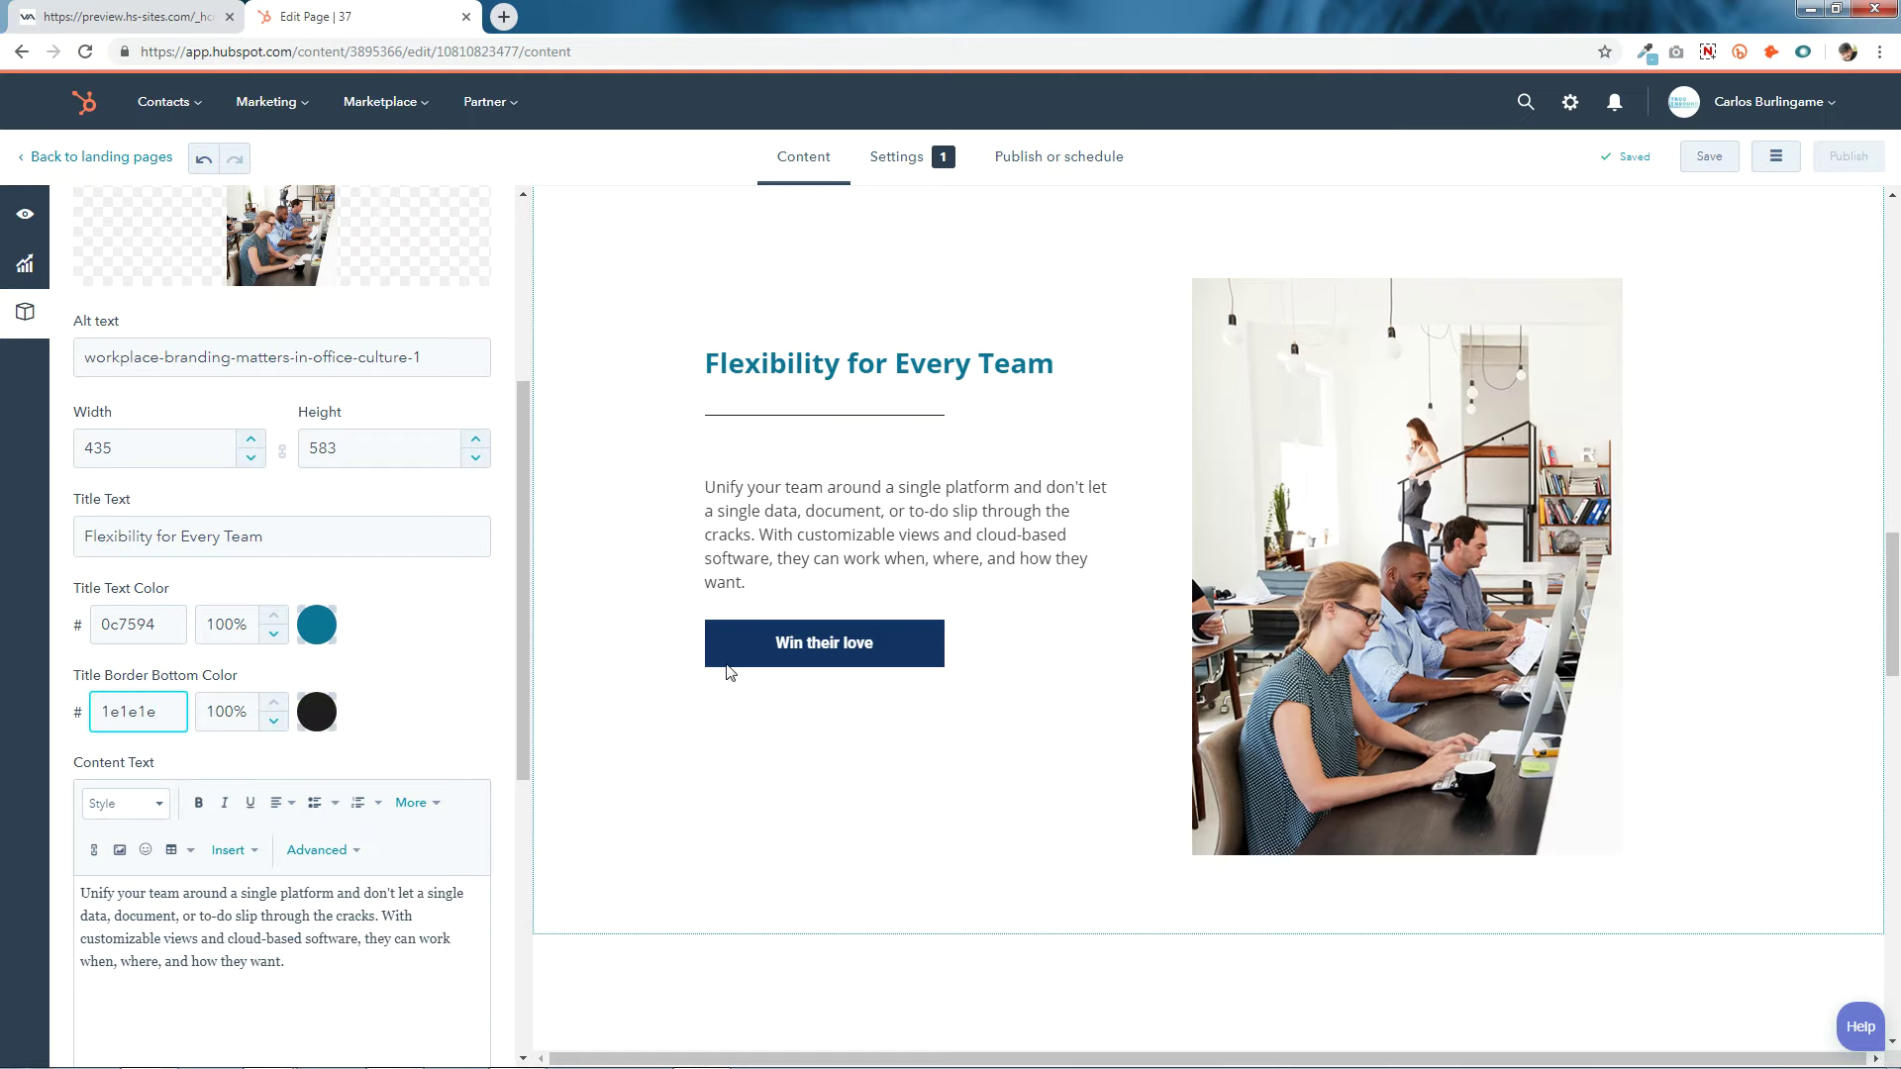
{"action": "scroll", "coordinate": [209, 804], "scroll_direction": "down", "scroll_amount": 4}
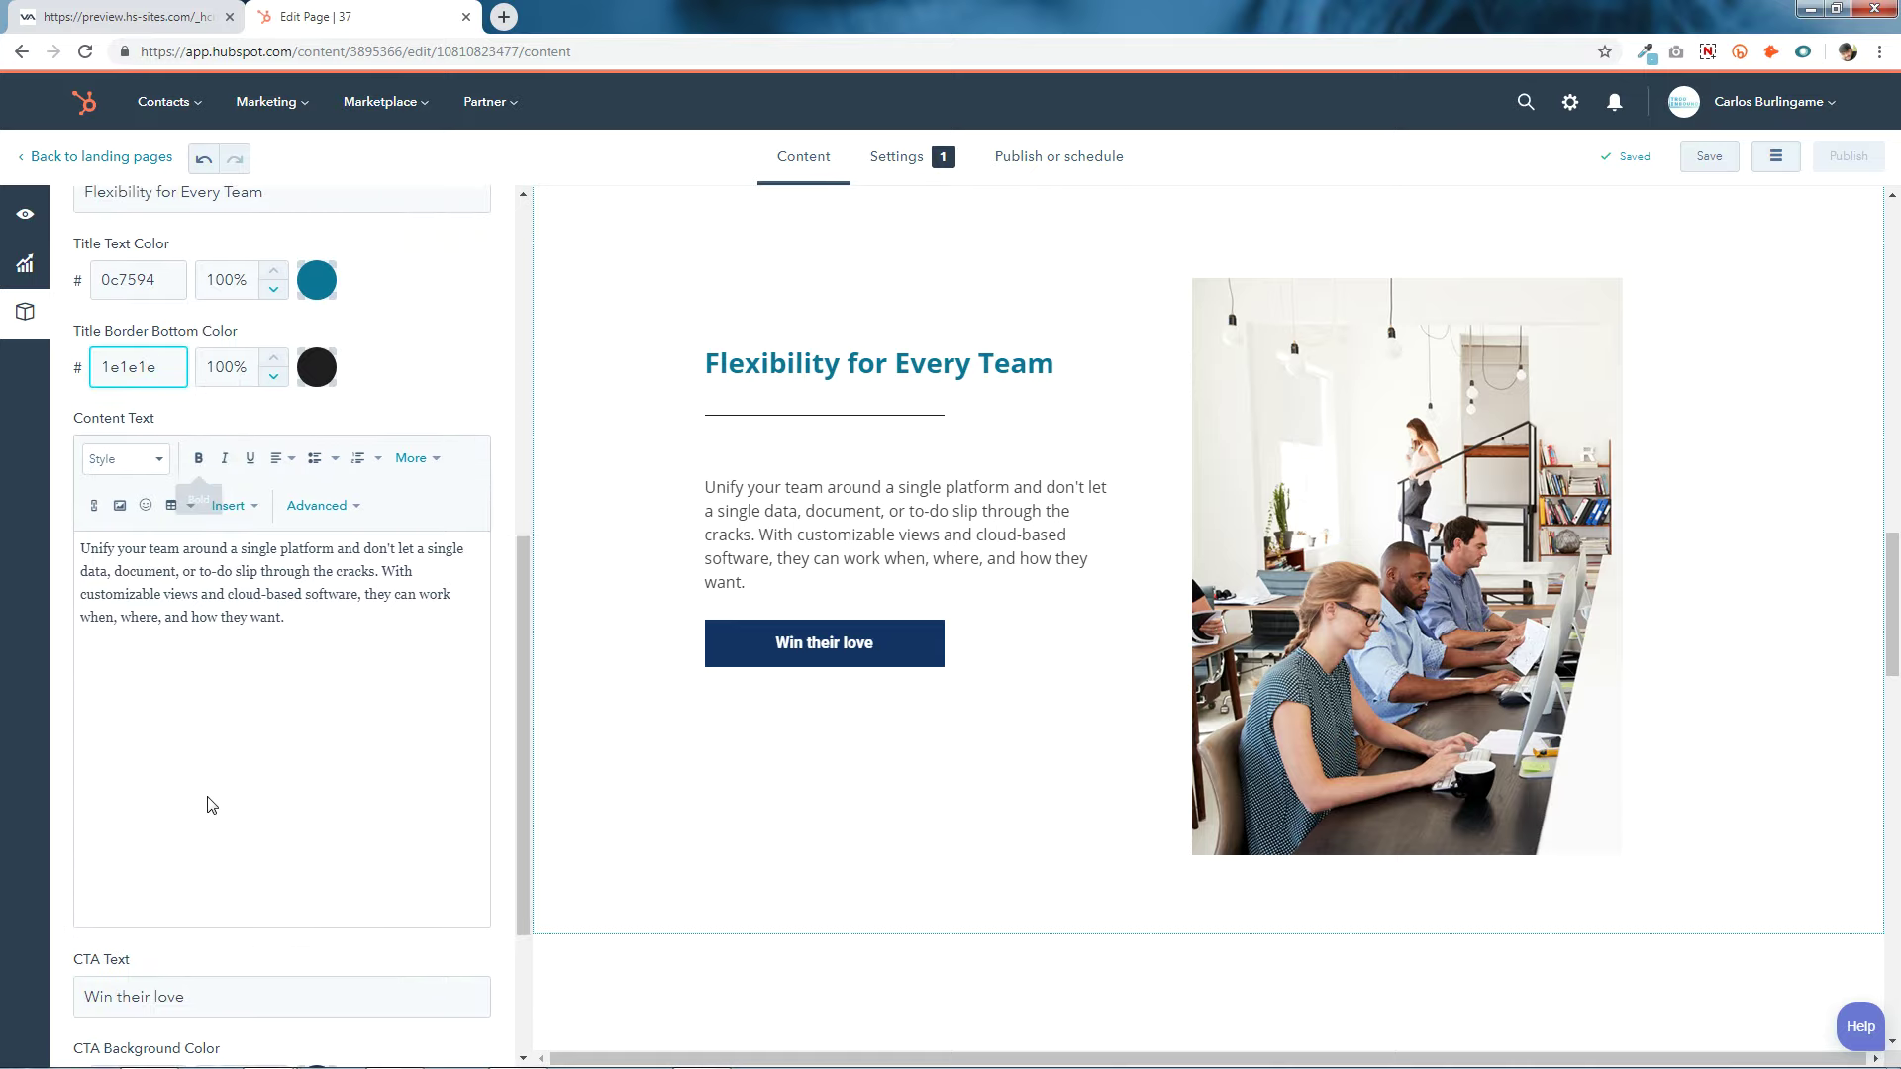
Set the second team item's CTA Background Color to 0c7594, copying the value from the LP - 37.txt notes in Notepad.
{"action": "scroll", "coordinate": [234, 730], "scroll_direction": "down", "scroll_amount": 2}
{"action": "left_click", "coordinate": [225, 743]}
{"action": "triple_click", "coordinate": [323, 755]}
{"action": "left_click", "coordinate": [322, 758]}
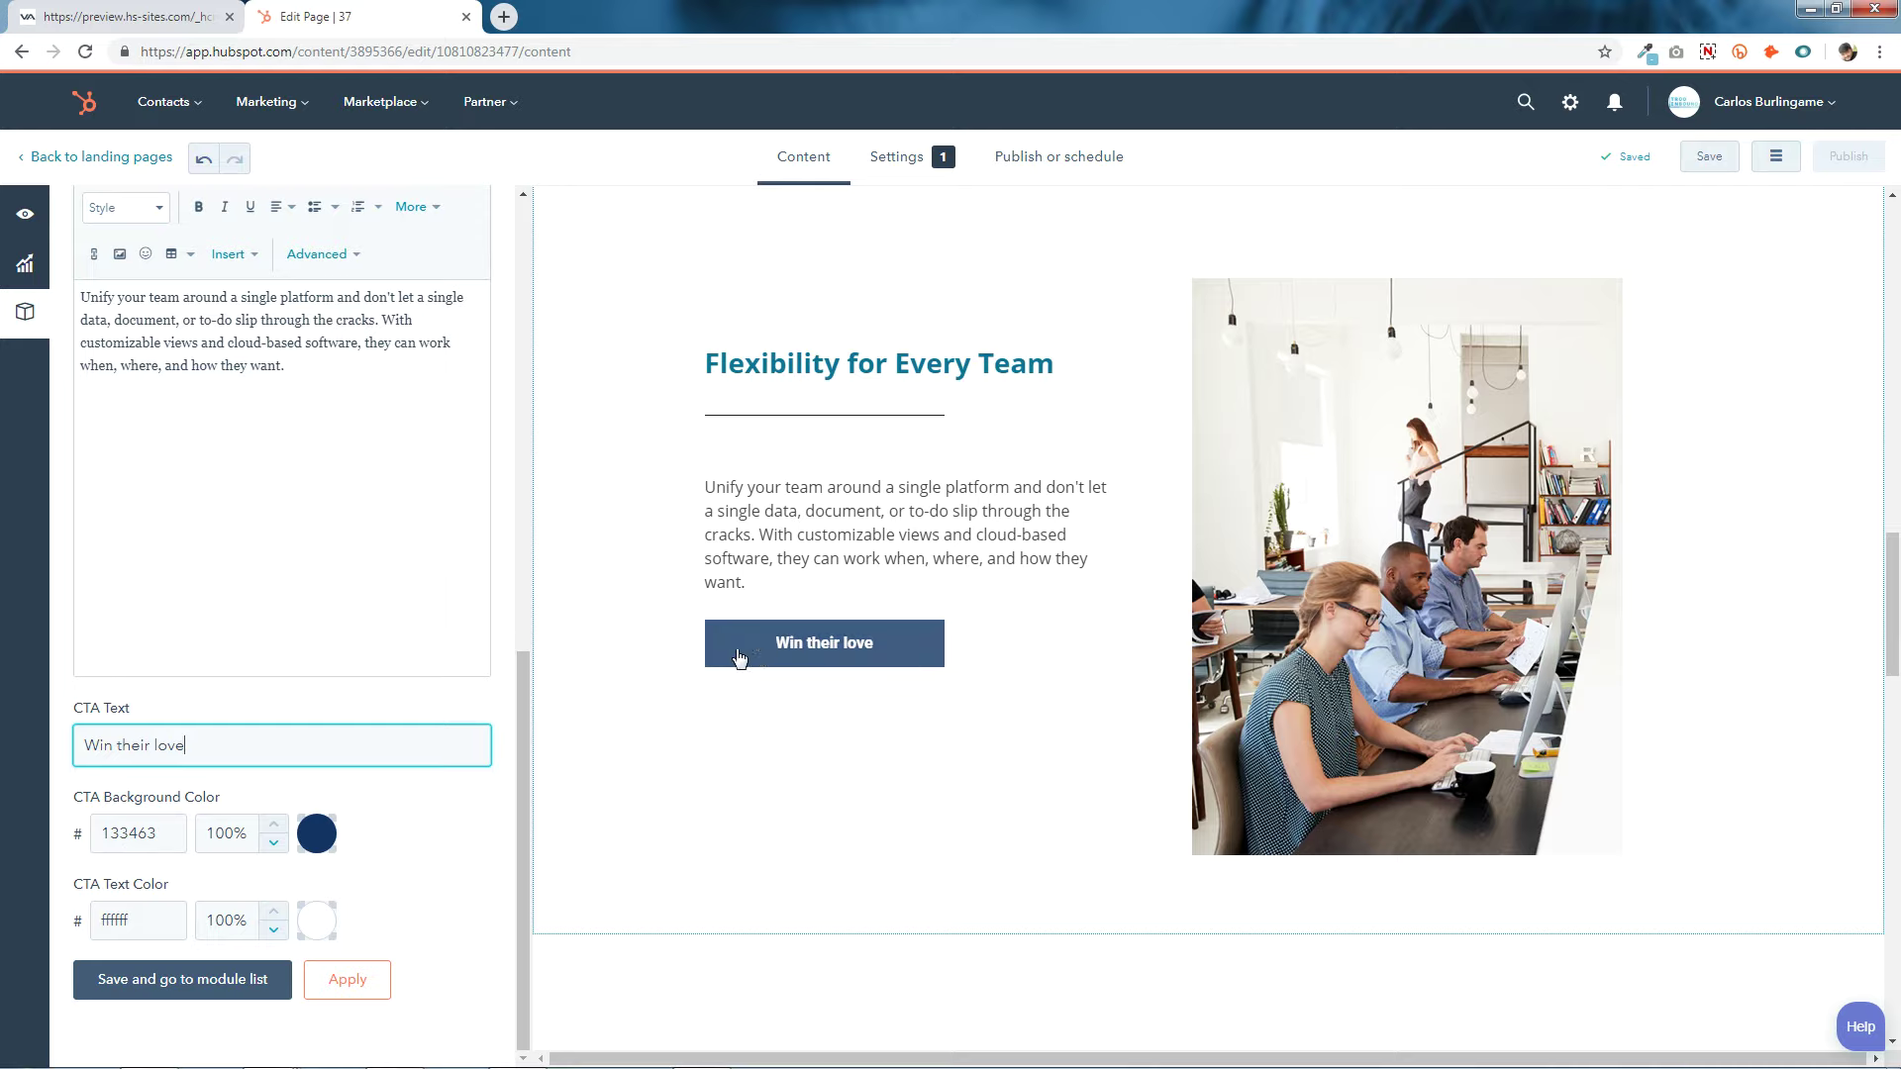
{"action": "double_click", "coordinate": [184, 835]}
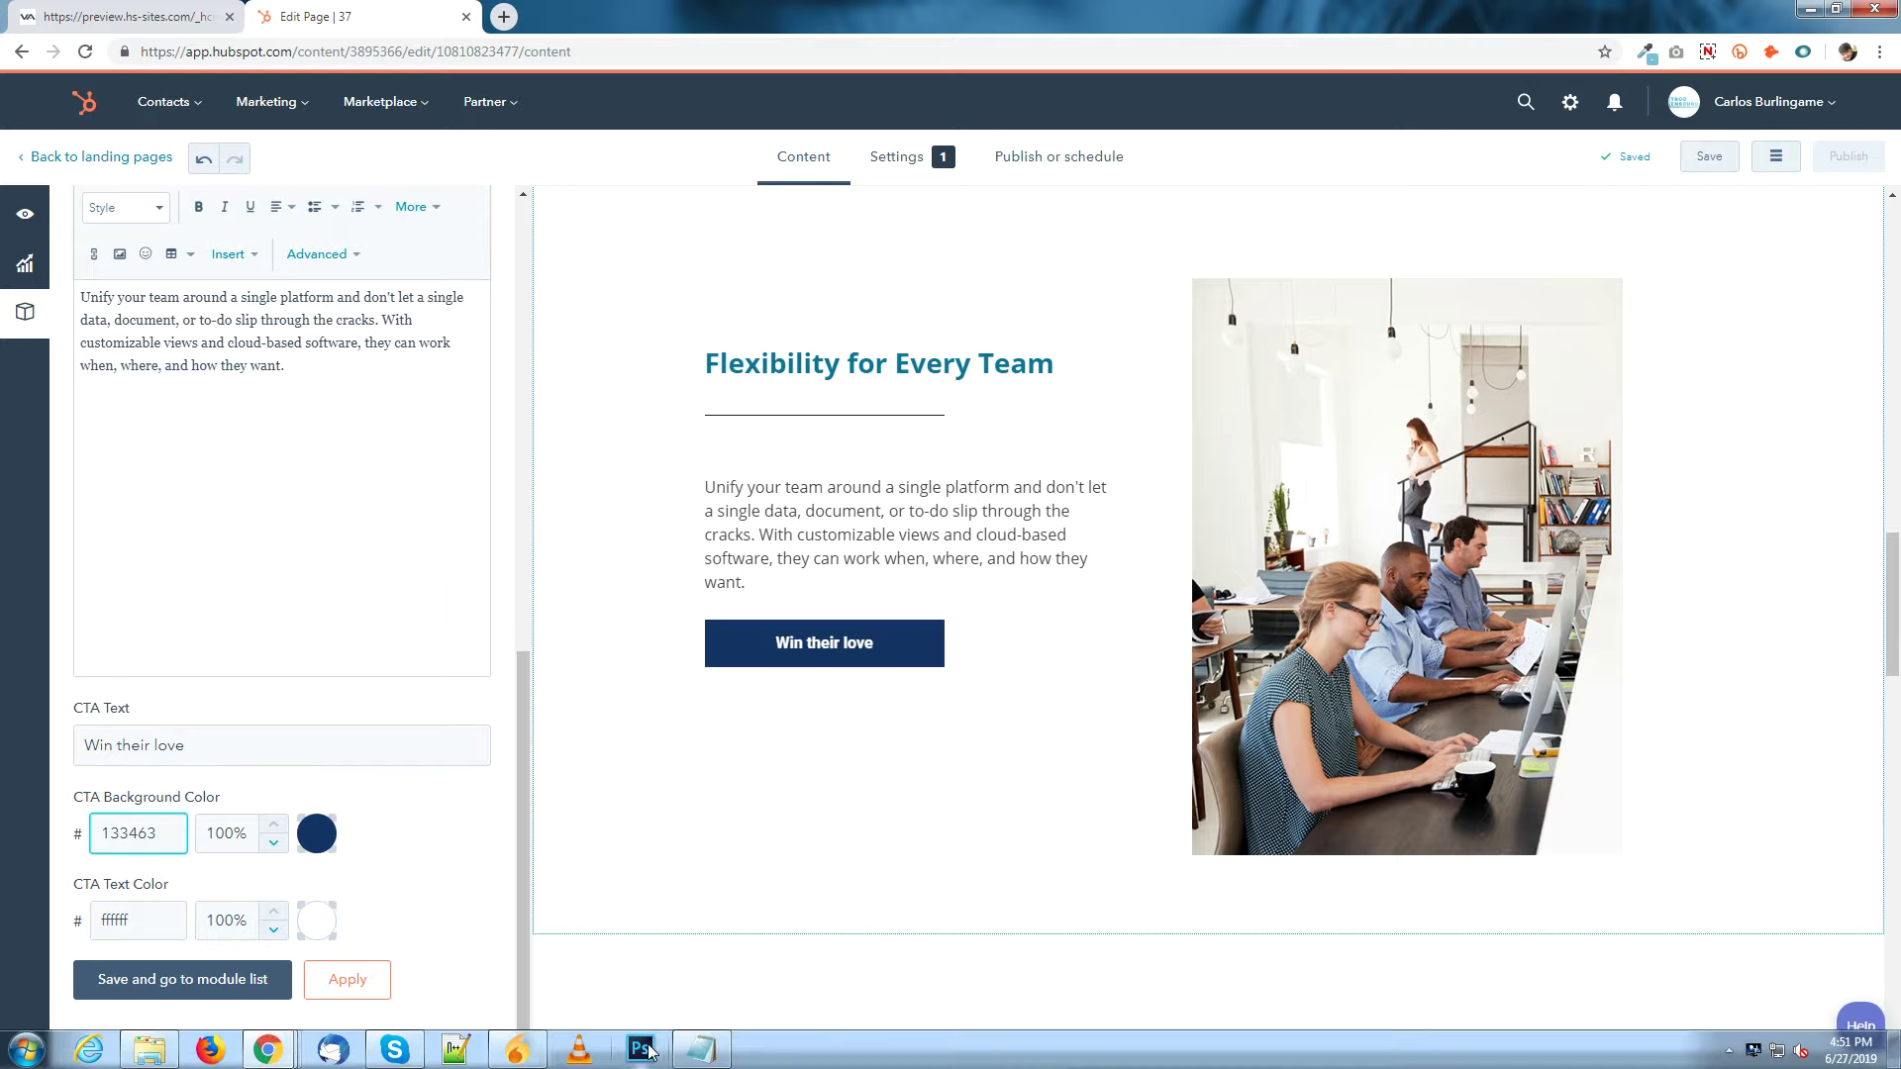
{"action": "left_click", "coordinate": [705, 1048]}
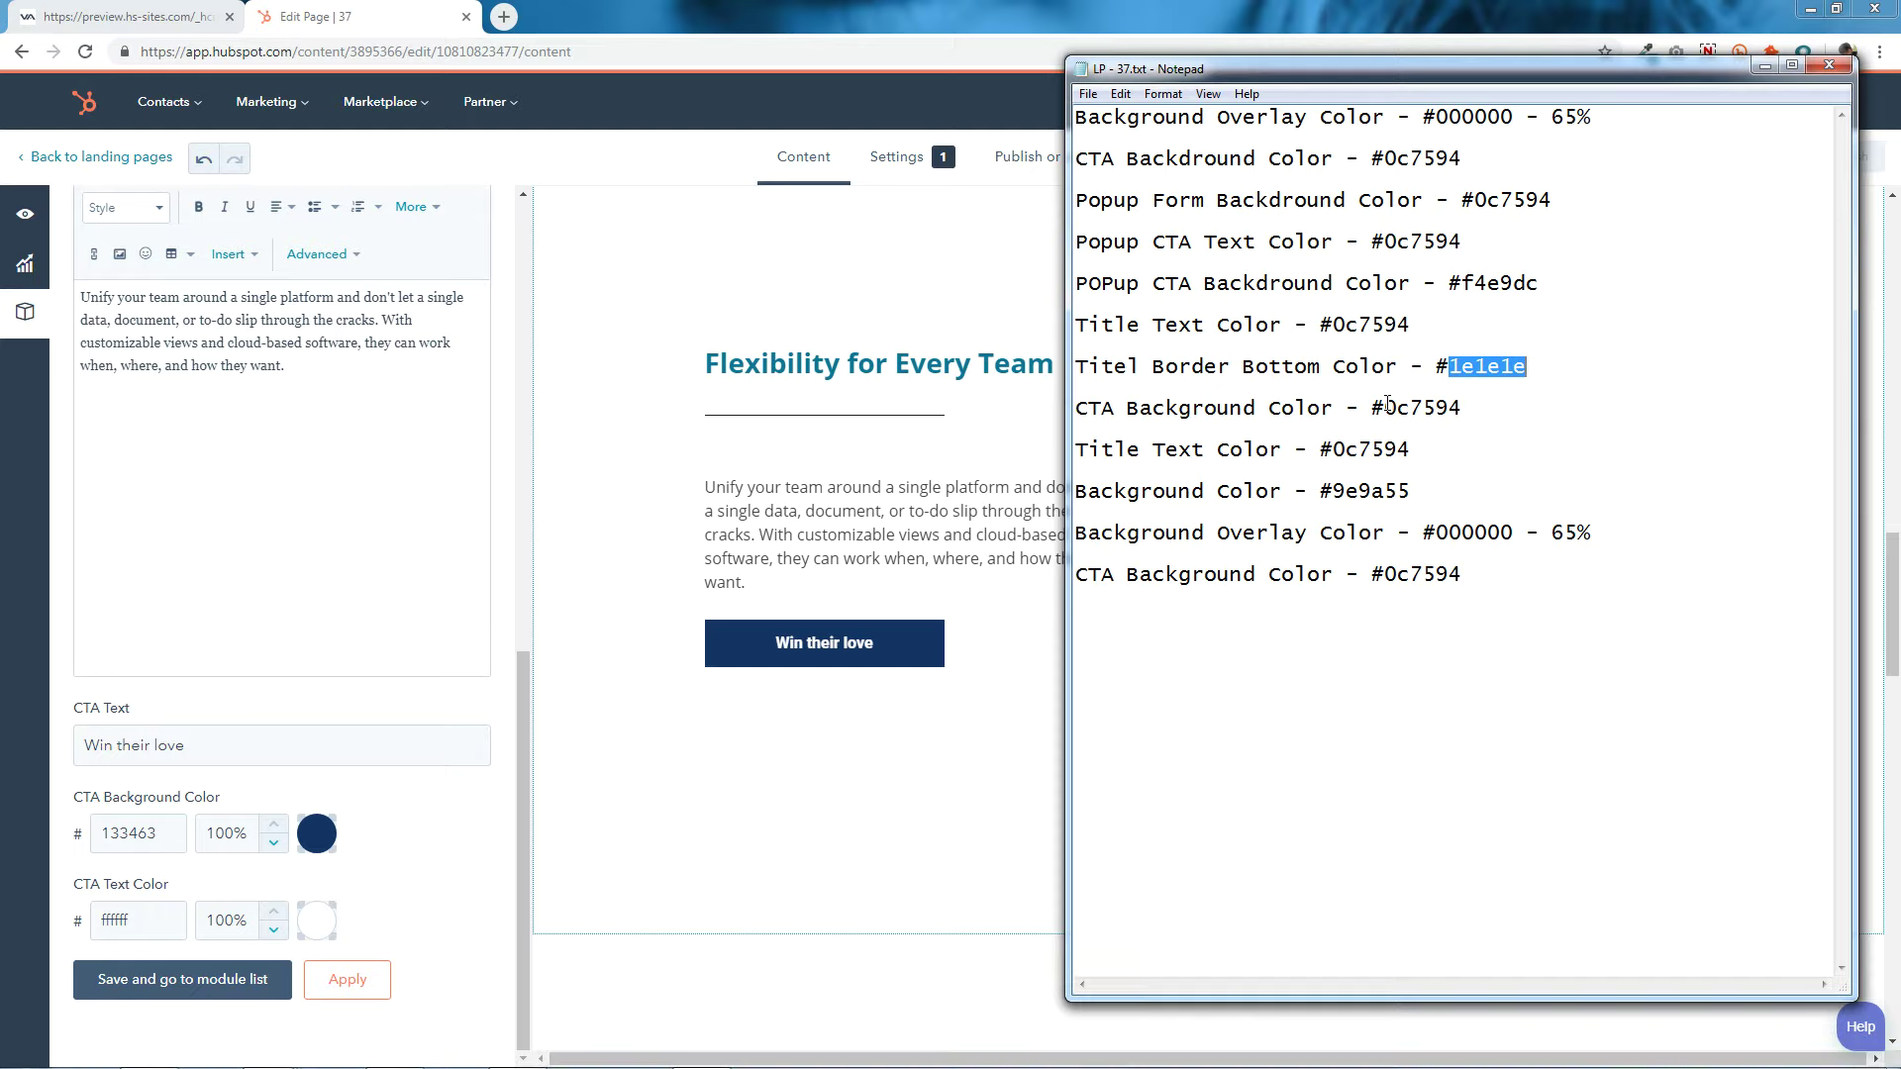
{"action": "left_click_drag", "start_coordinate": [1386, 408], "coordinate": [1512, 414]}
{"action": "right_click", "coordinate": [1434, 409]}
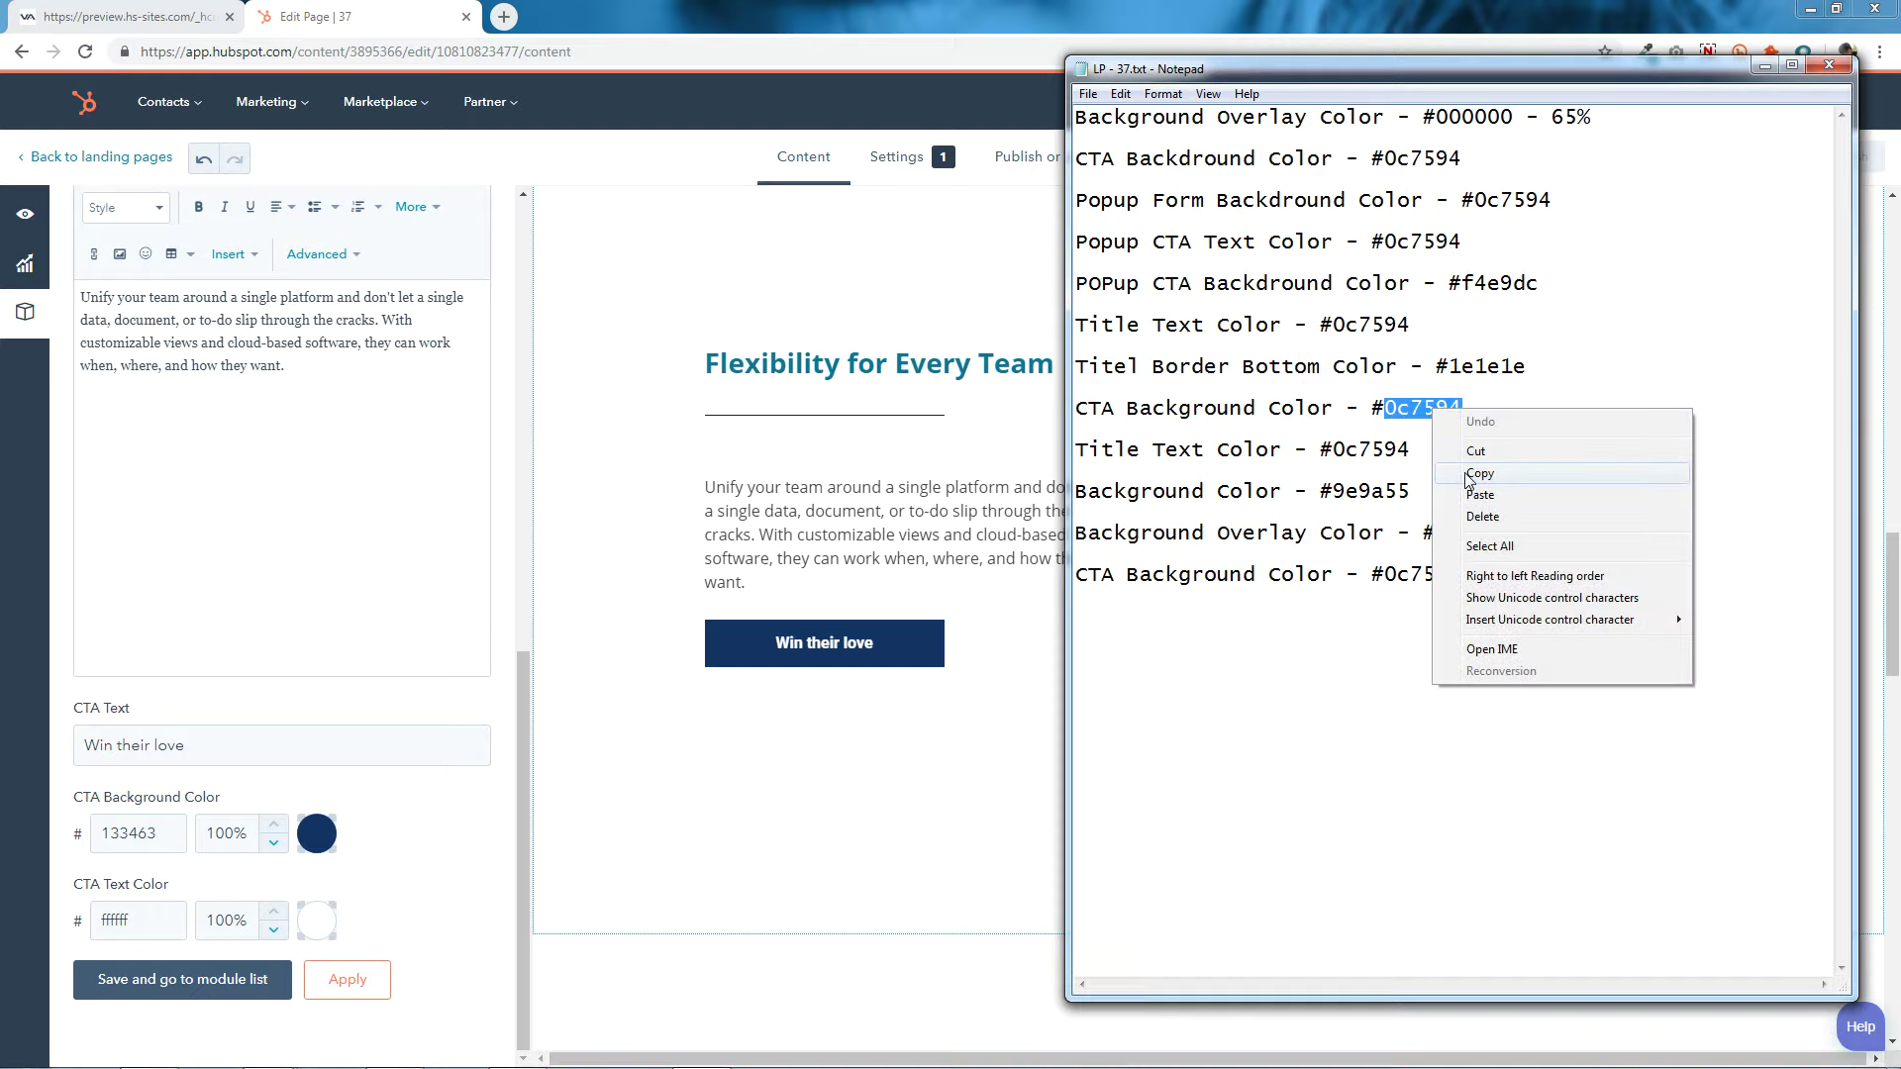
{"action": "left_click", "coordinate": [1475, 474]}
{"action": "double_click", "coordinate": [169, 833]}
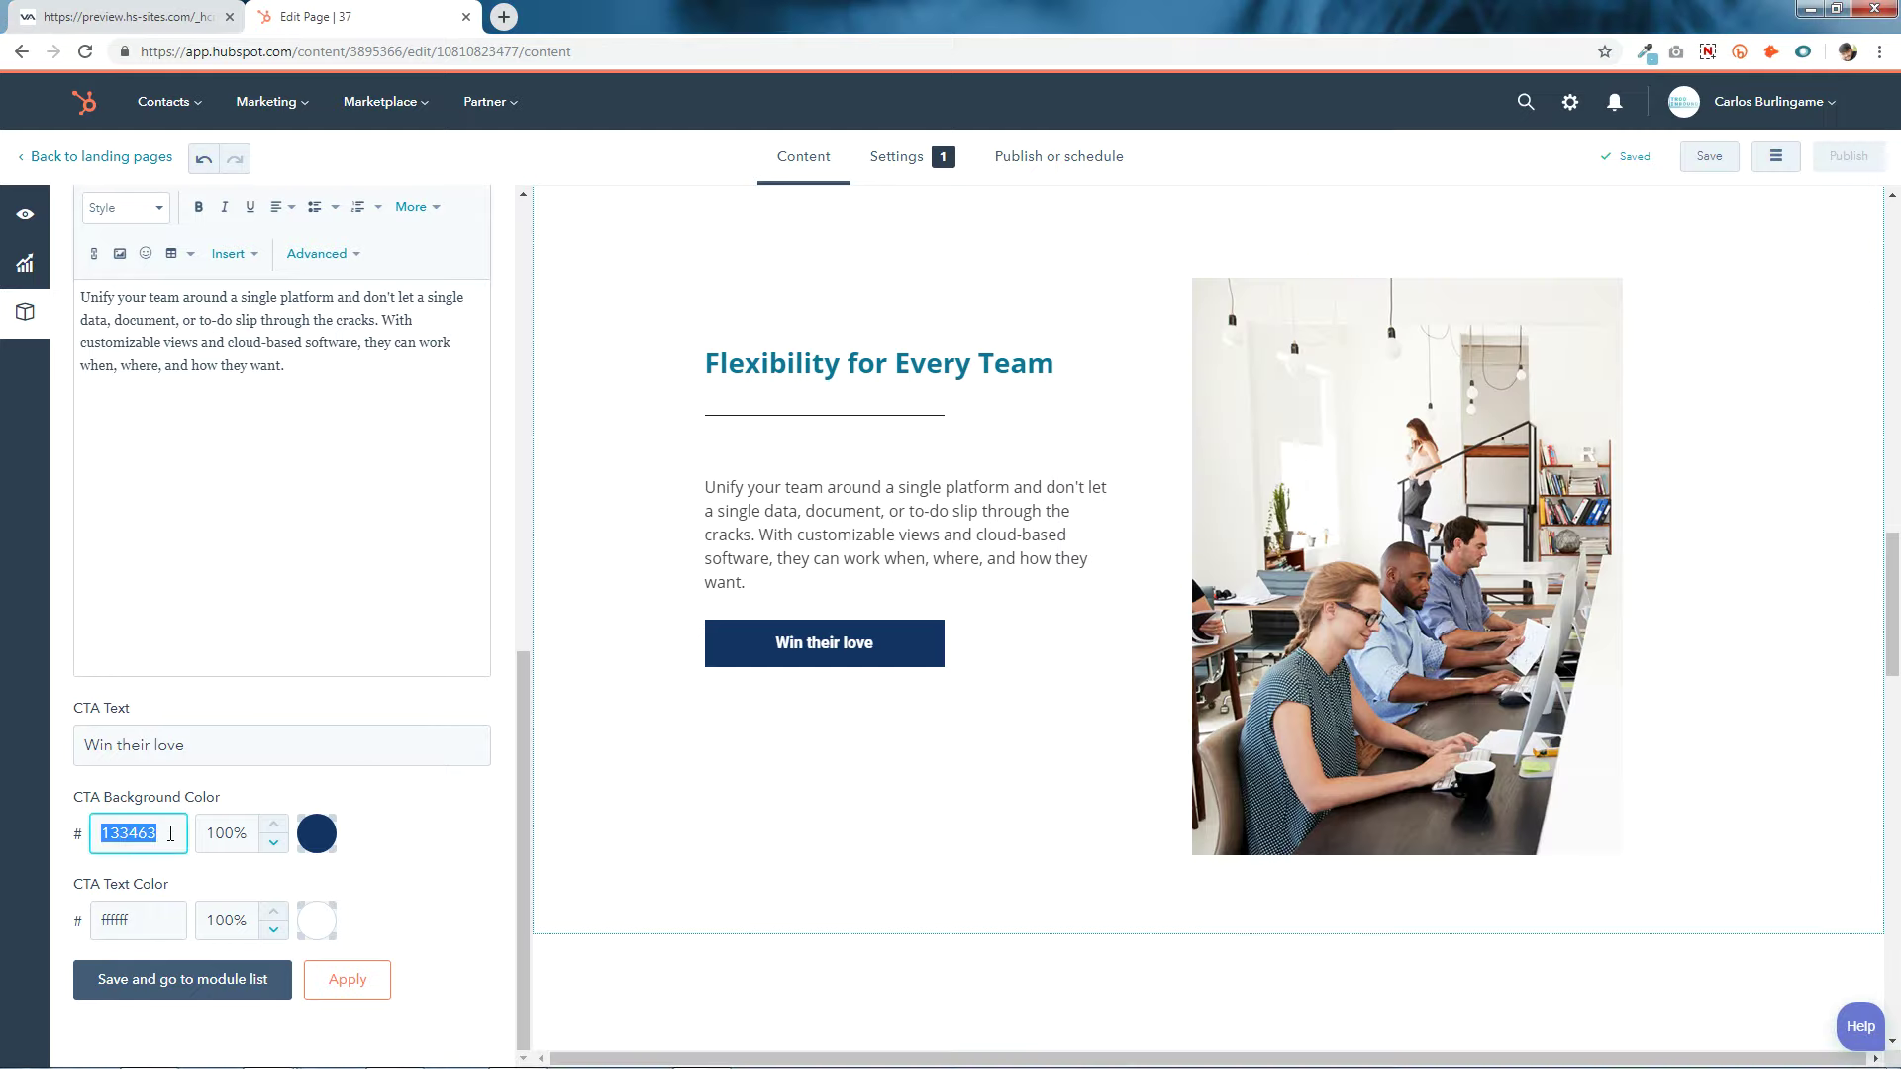
{"action": "right_click", "coordinate": [169, 834]}
{"action": "left_click", "coordinate": [215, 593]}
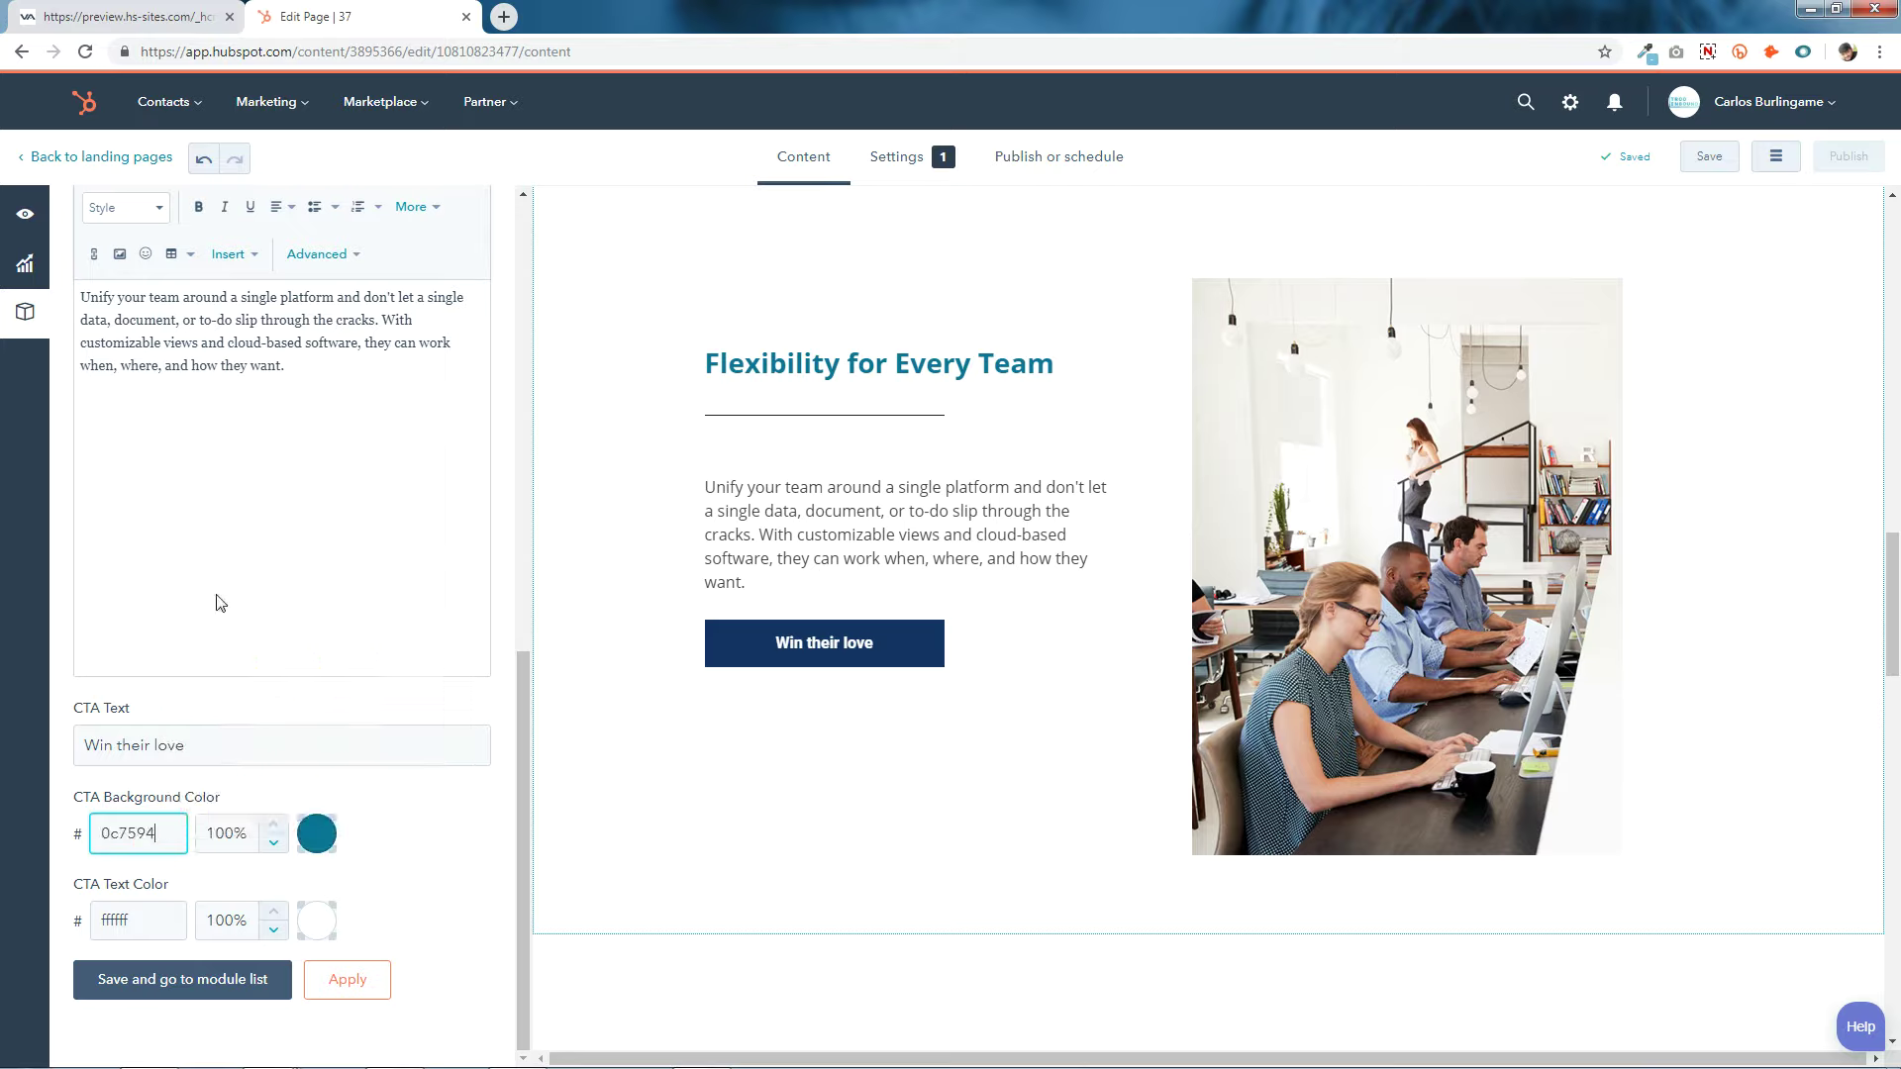
View the second team item's CTA Text Color palette without picking a color, and save the Team-Project module back to the module list.
{"action": "left_click", "coordinate": [161, 931]}
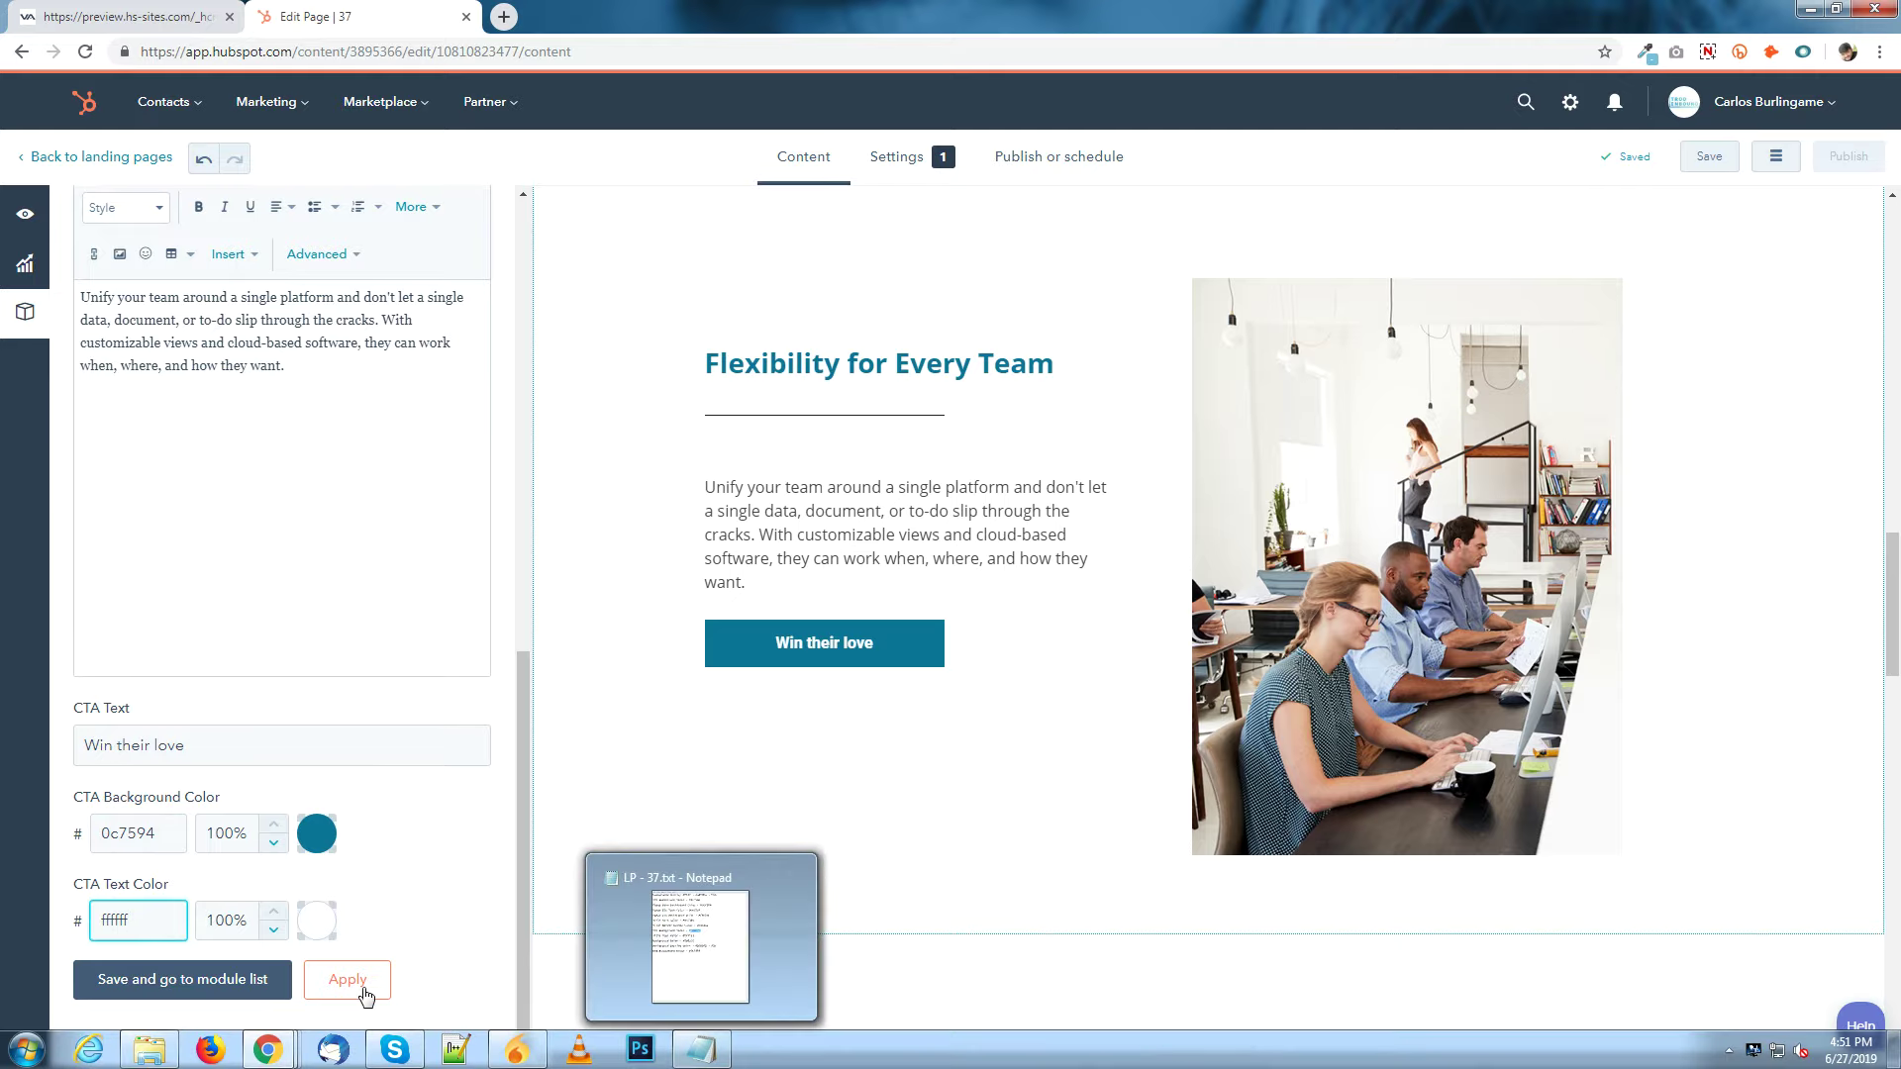
{"action": "left_click", "coordinate": [317, 921]}
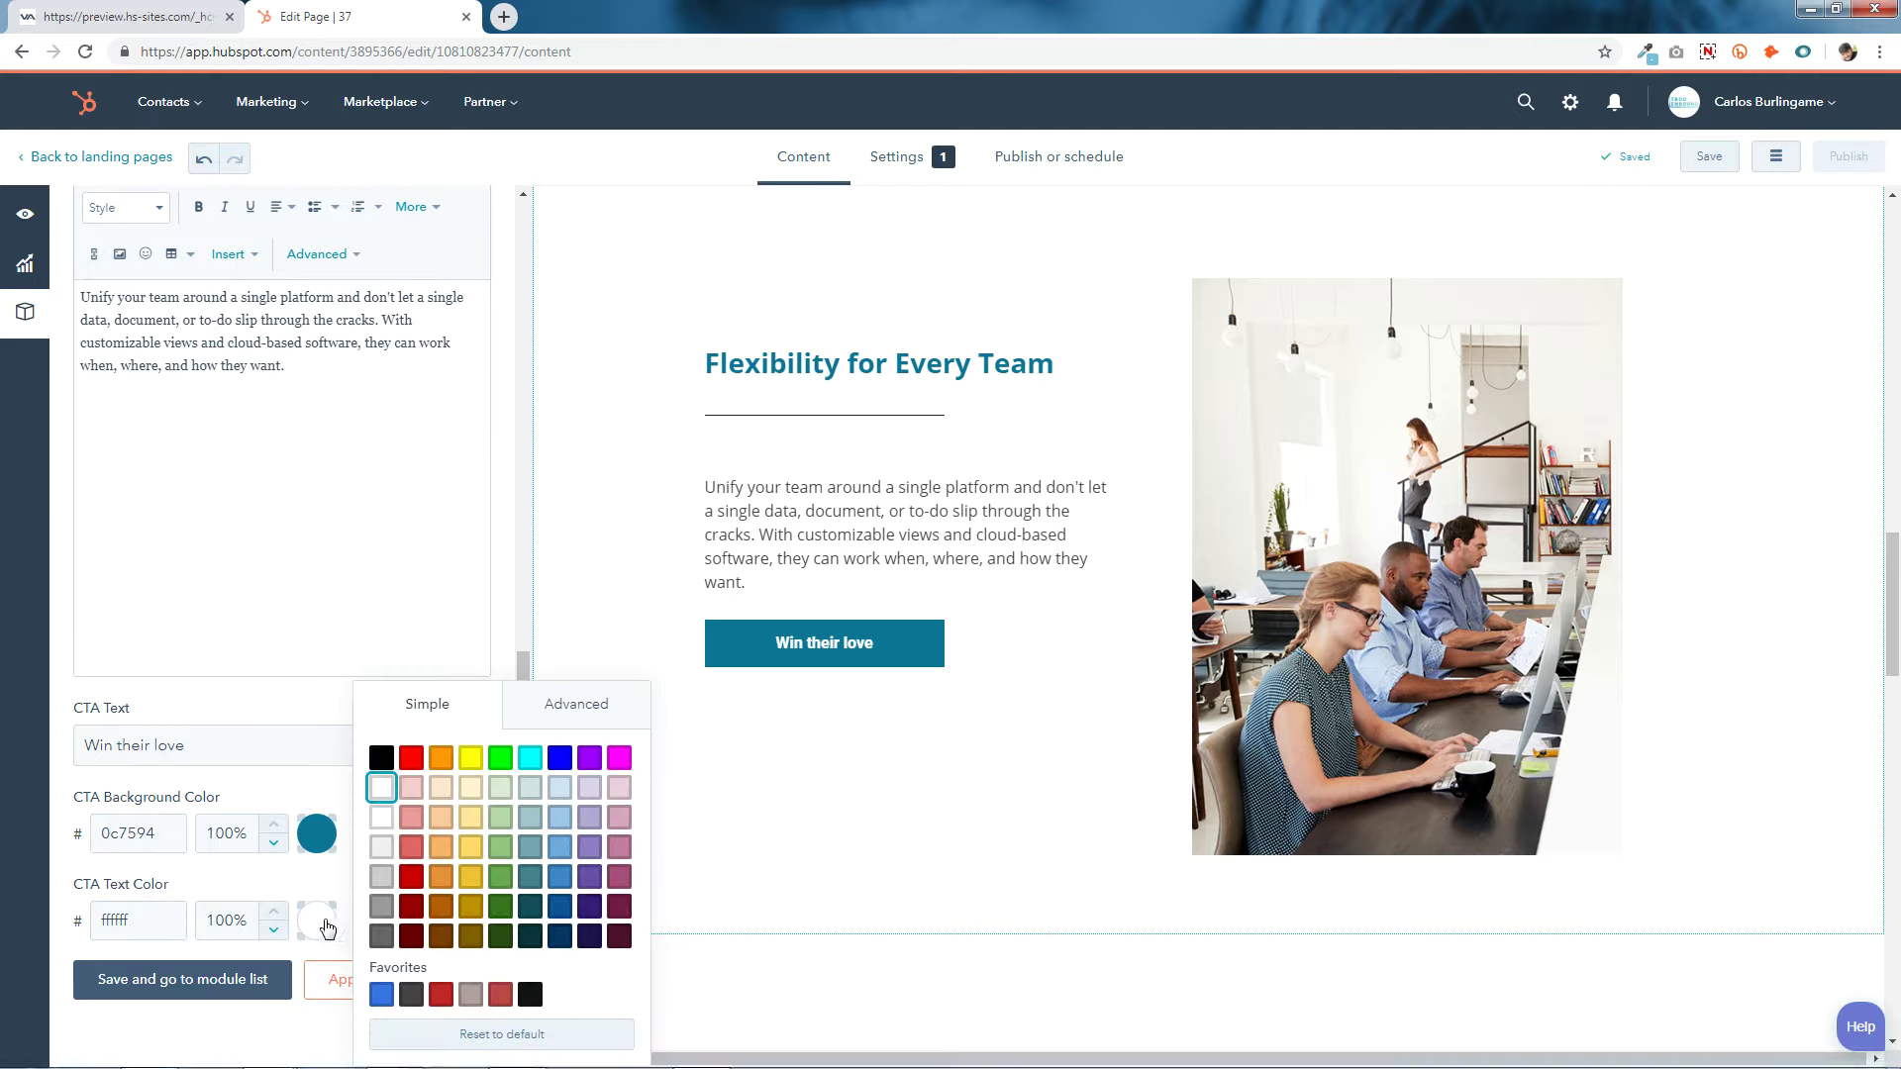
{"action": "left_click", "coordinate": [339, 980]}
{"action": "left_click", "coordinate": [243, 980]}
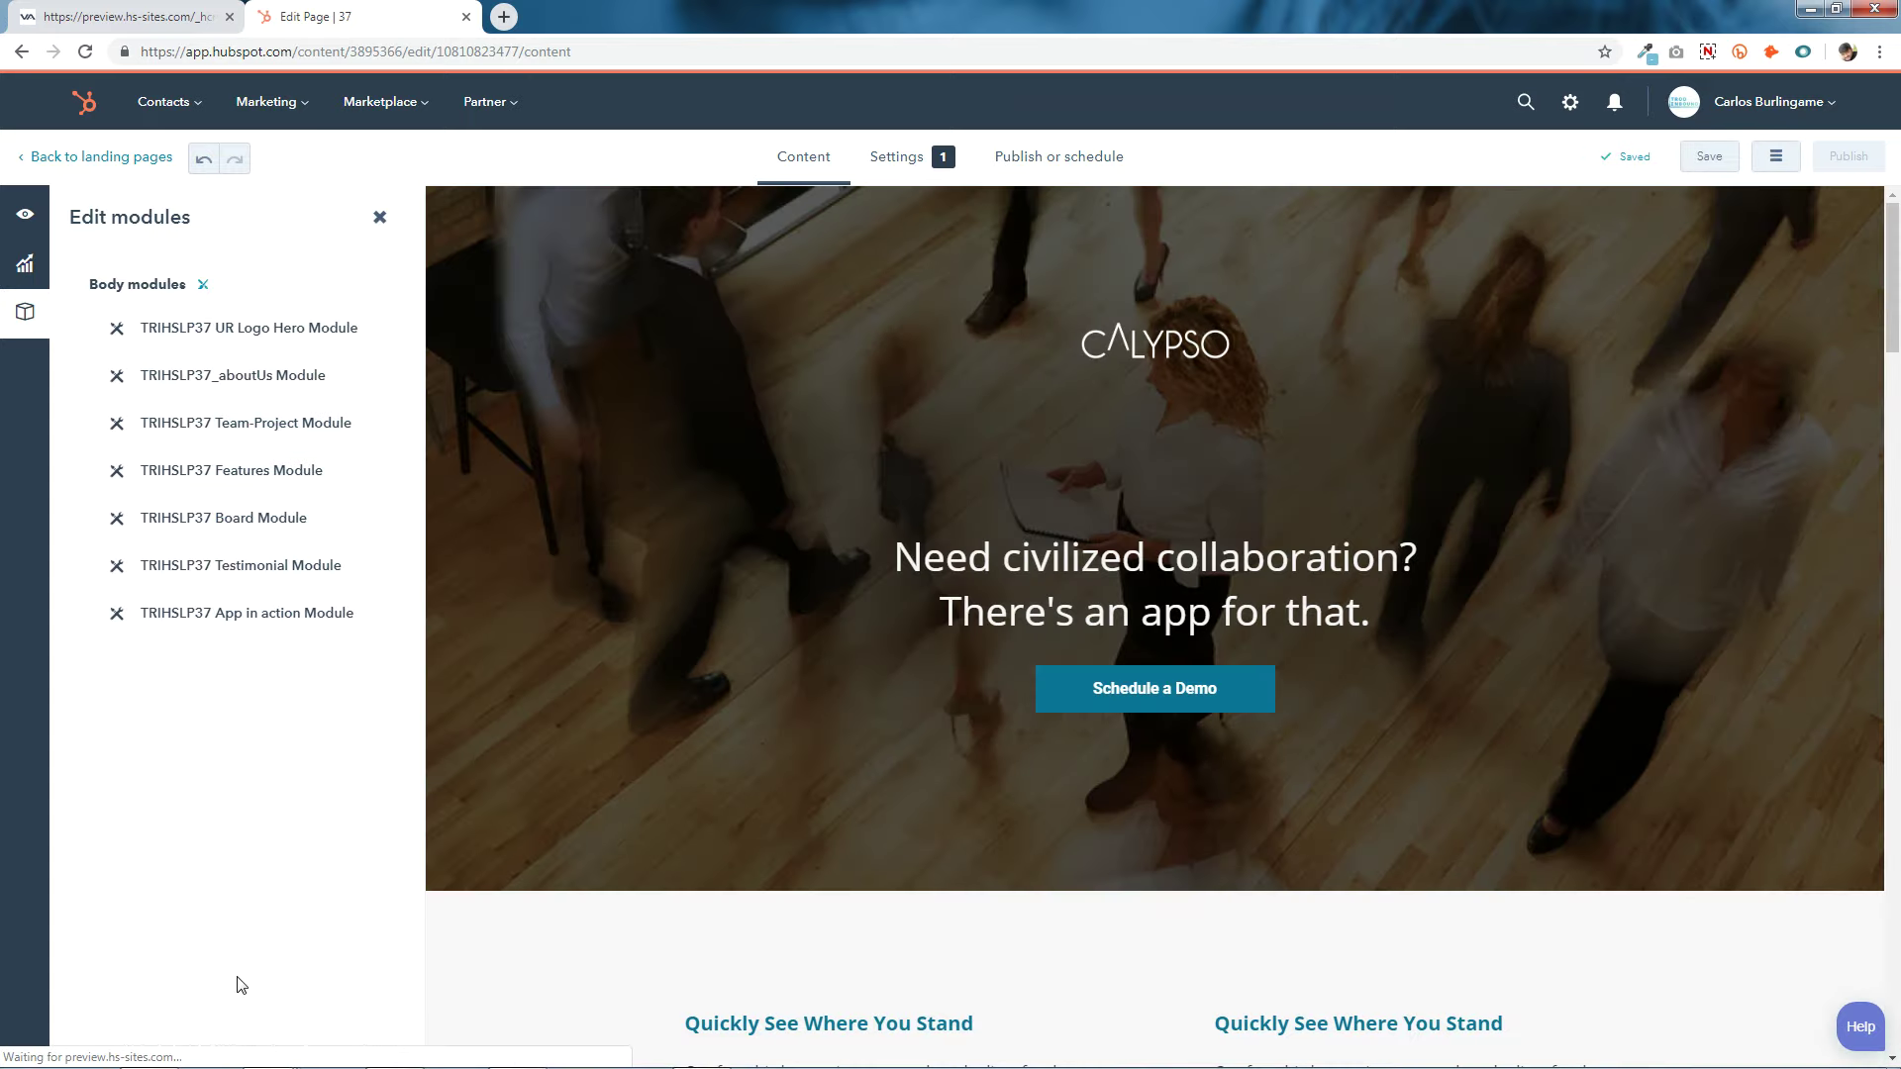
Turn on Section hide for the Features module and save it back to the module list.
{"action": "scroll", "coordinate": [1154, 665], "scroll_direction": "down", "scroll_amount": 8}
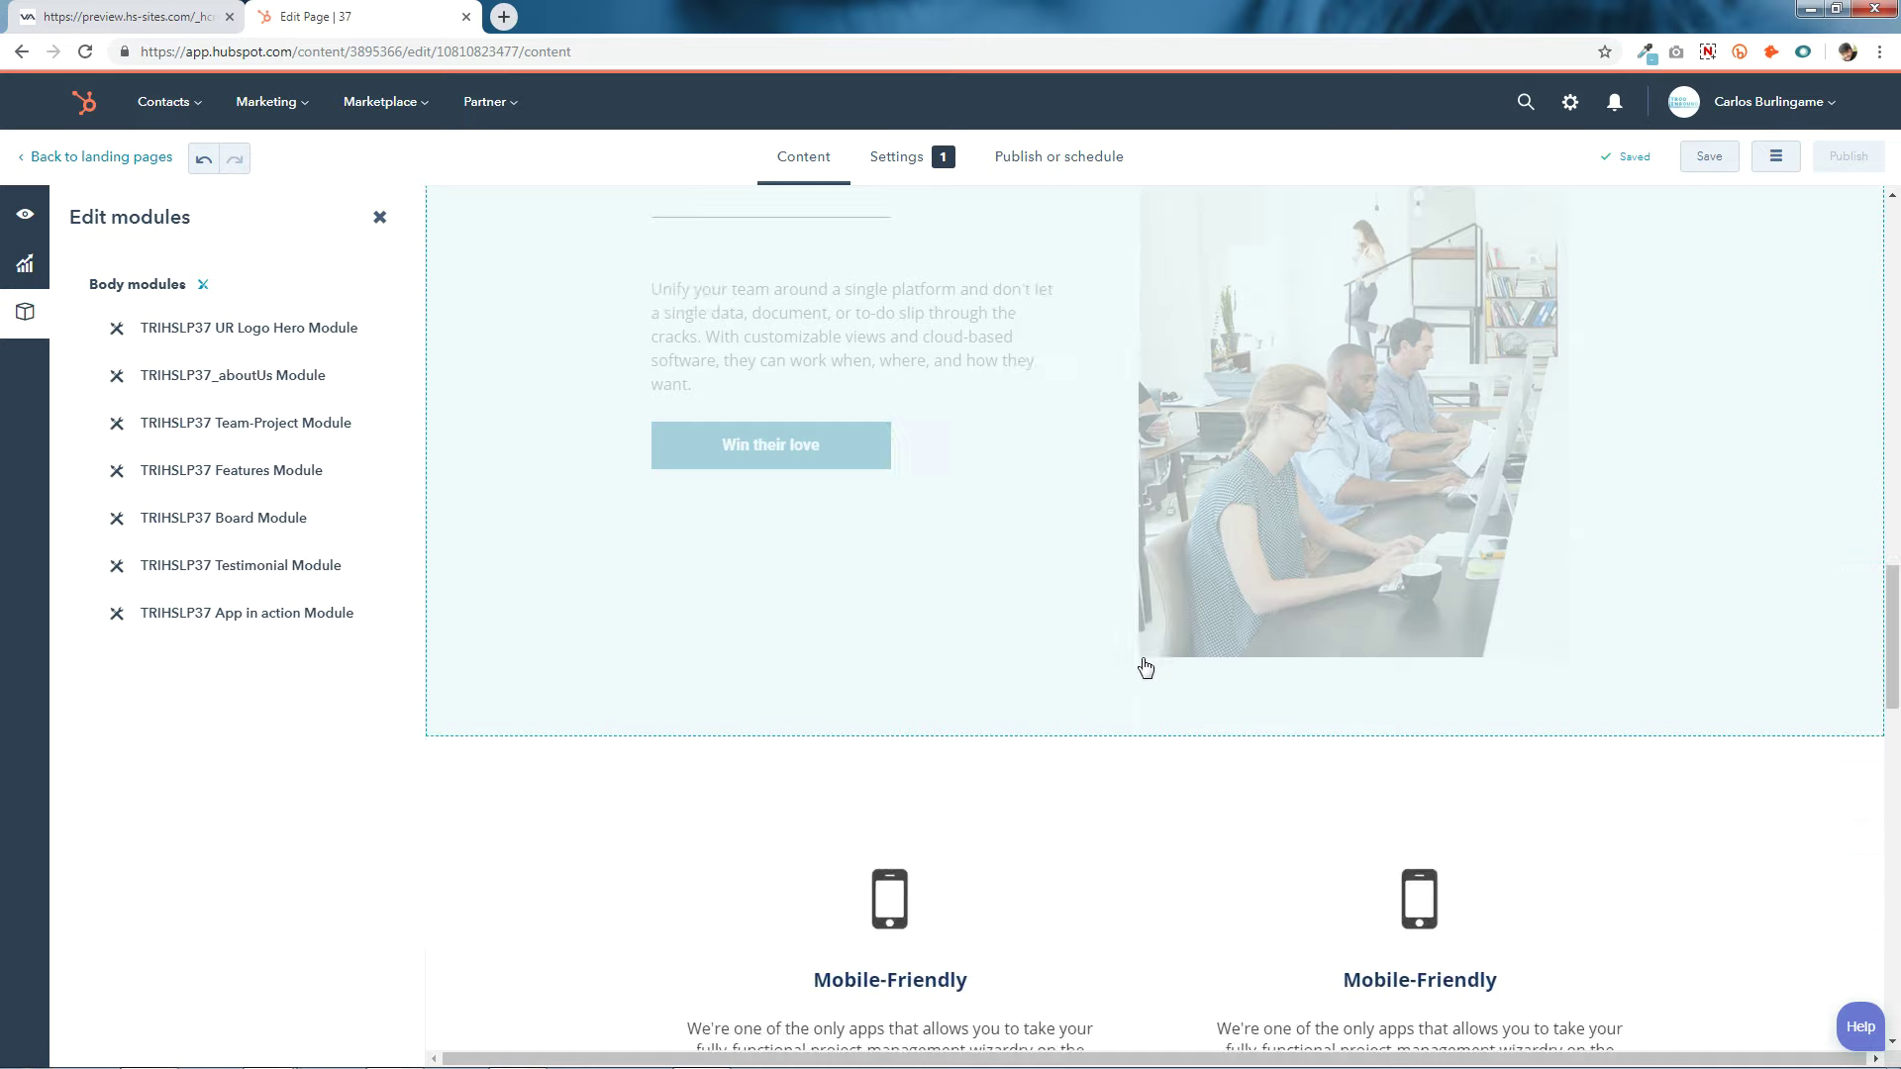
{"action": "left_click", "coordinate": [1161, 547]}
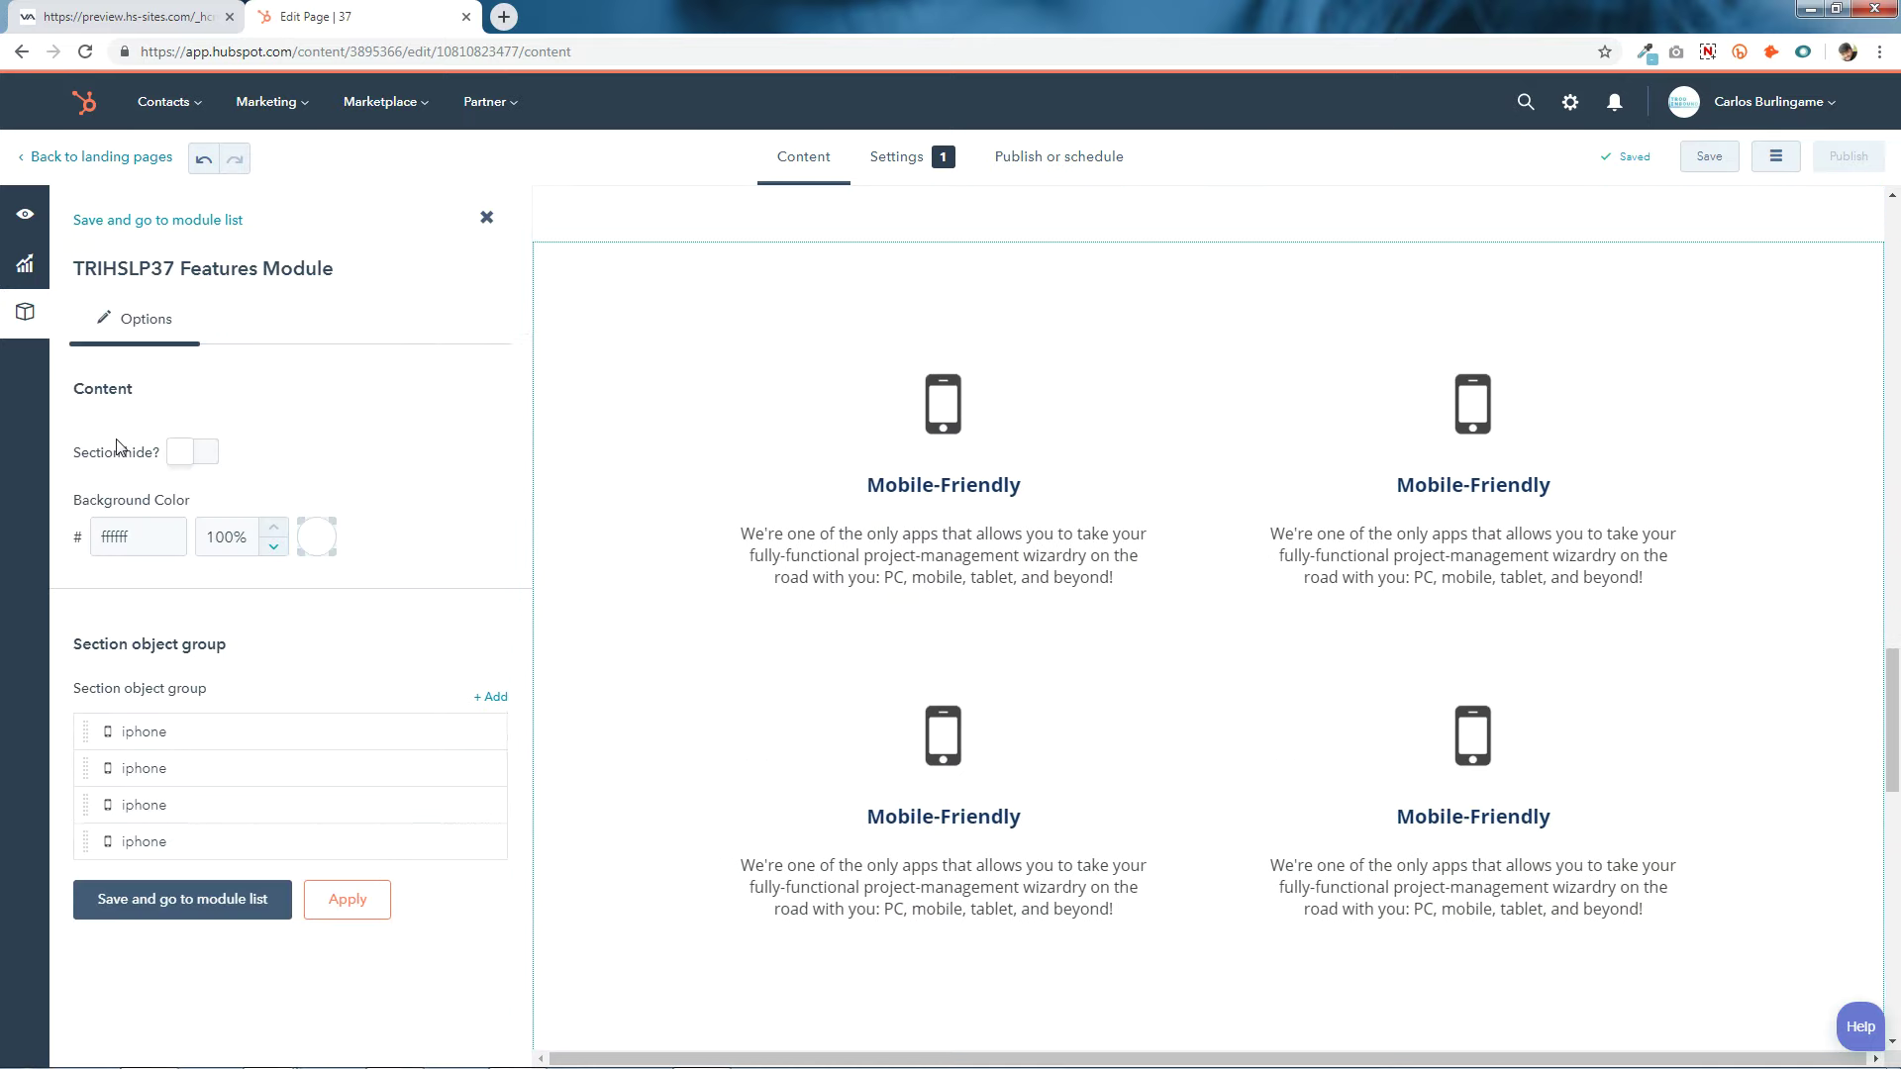
{"action": "left_click", "coordinate": [208, 456]}
{"action": "left_click", "coordinate": [273, 903]}
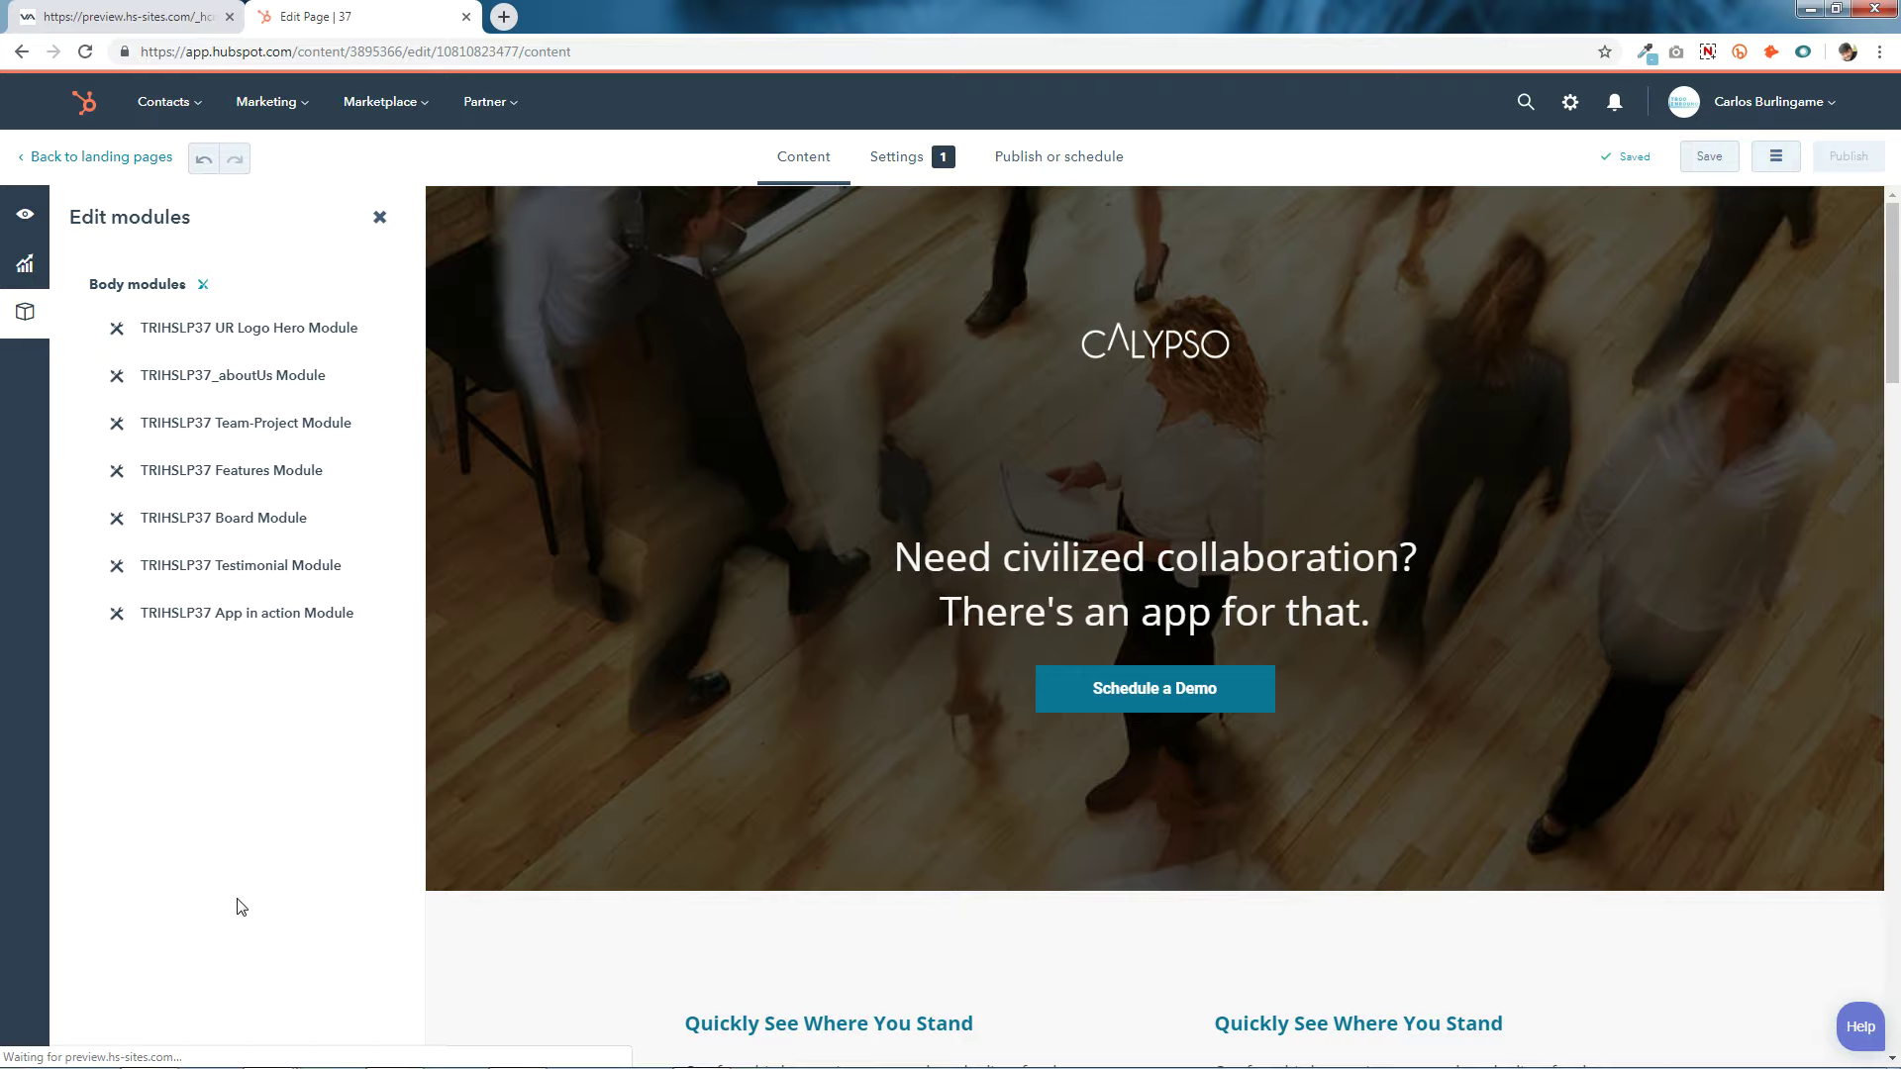
Reopen the Features module, turn off Section hide and save the module back to the module list.
{"action": "scroll", "coordinate": [1201, 687], "scroll_direction": "up", "scroll_amount": 4}
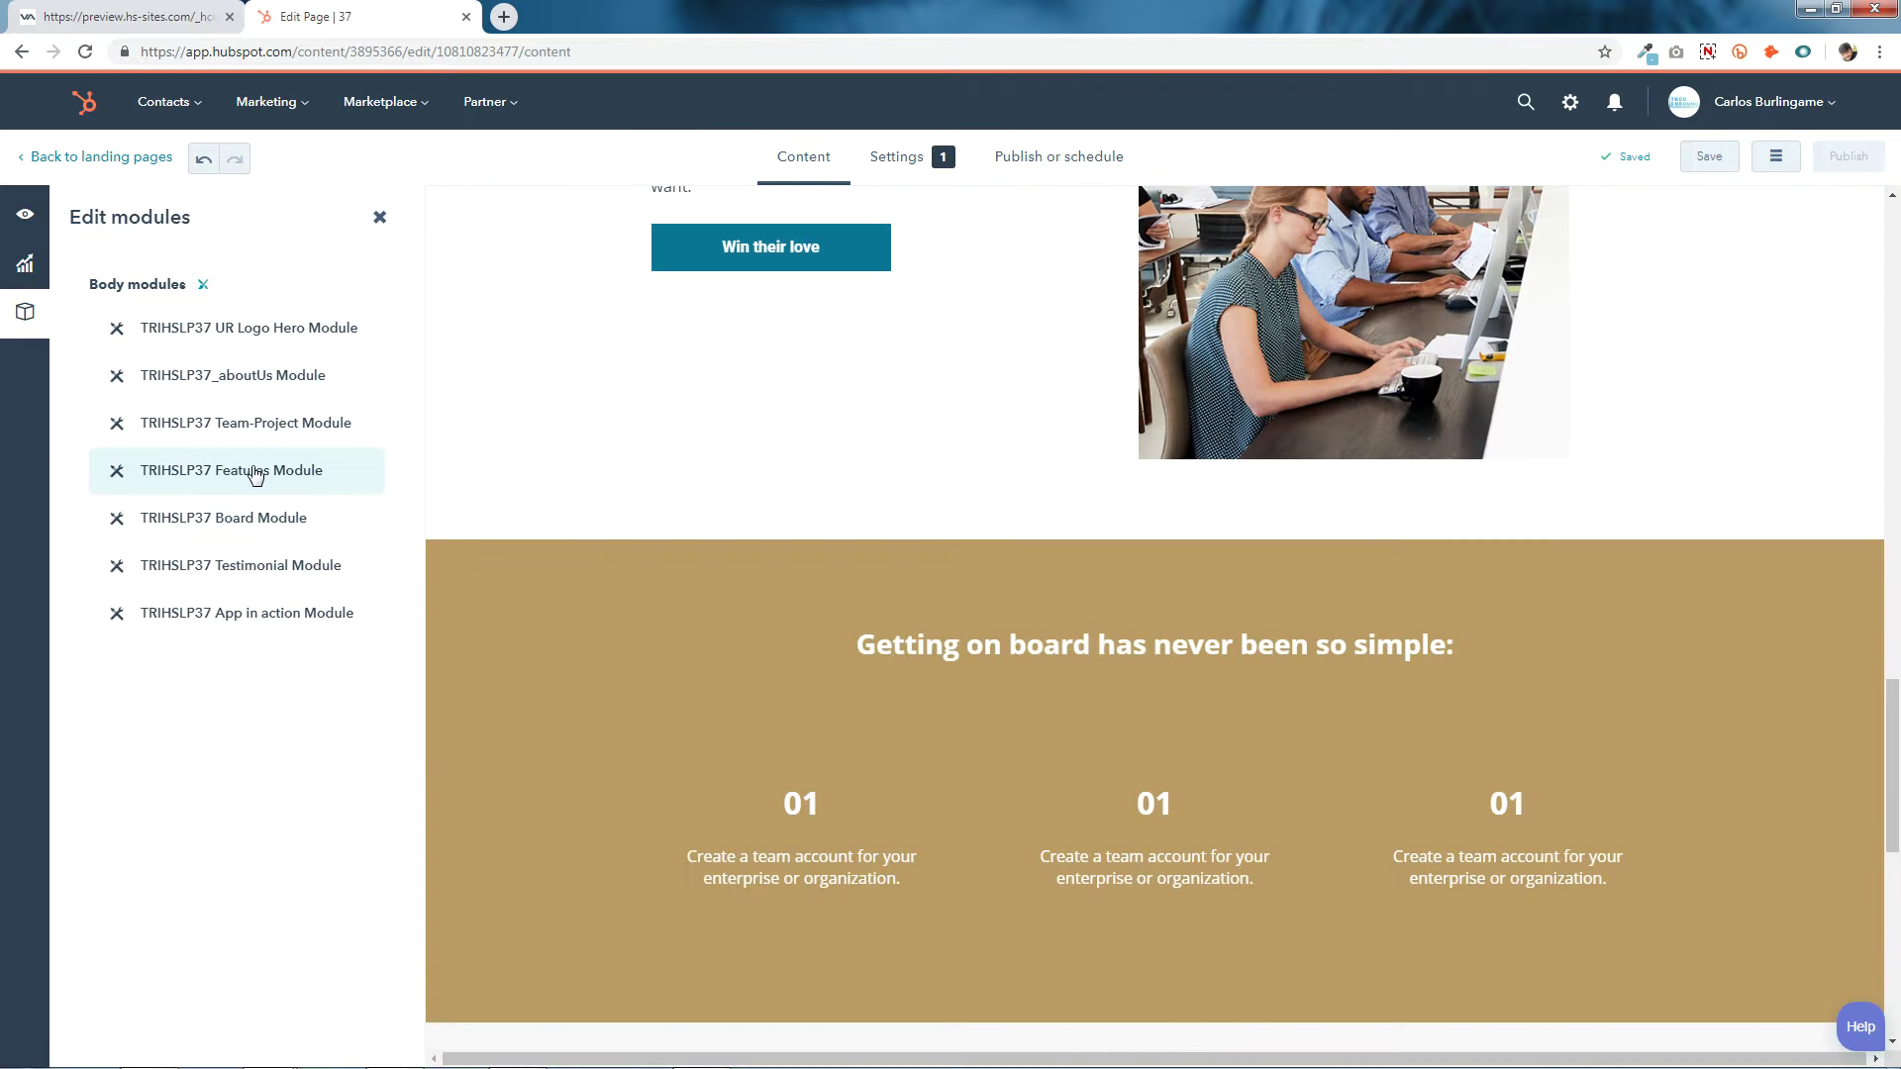
{"action": "left_click", "coordinate": [255, 473]}
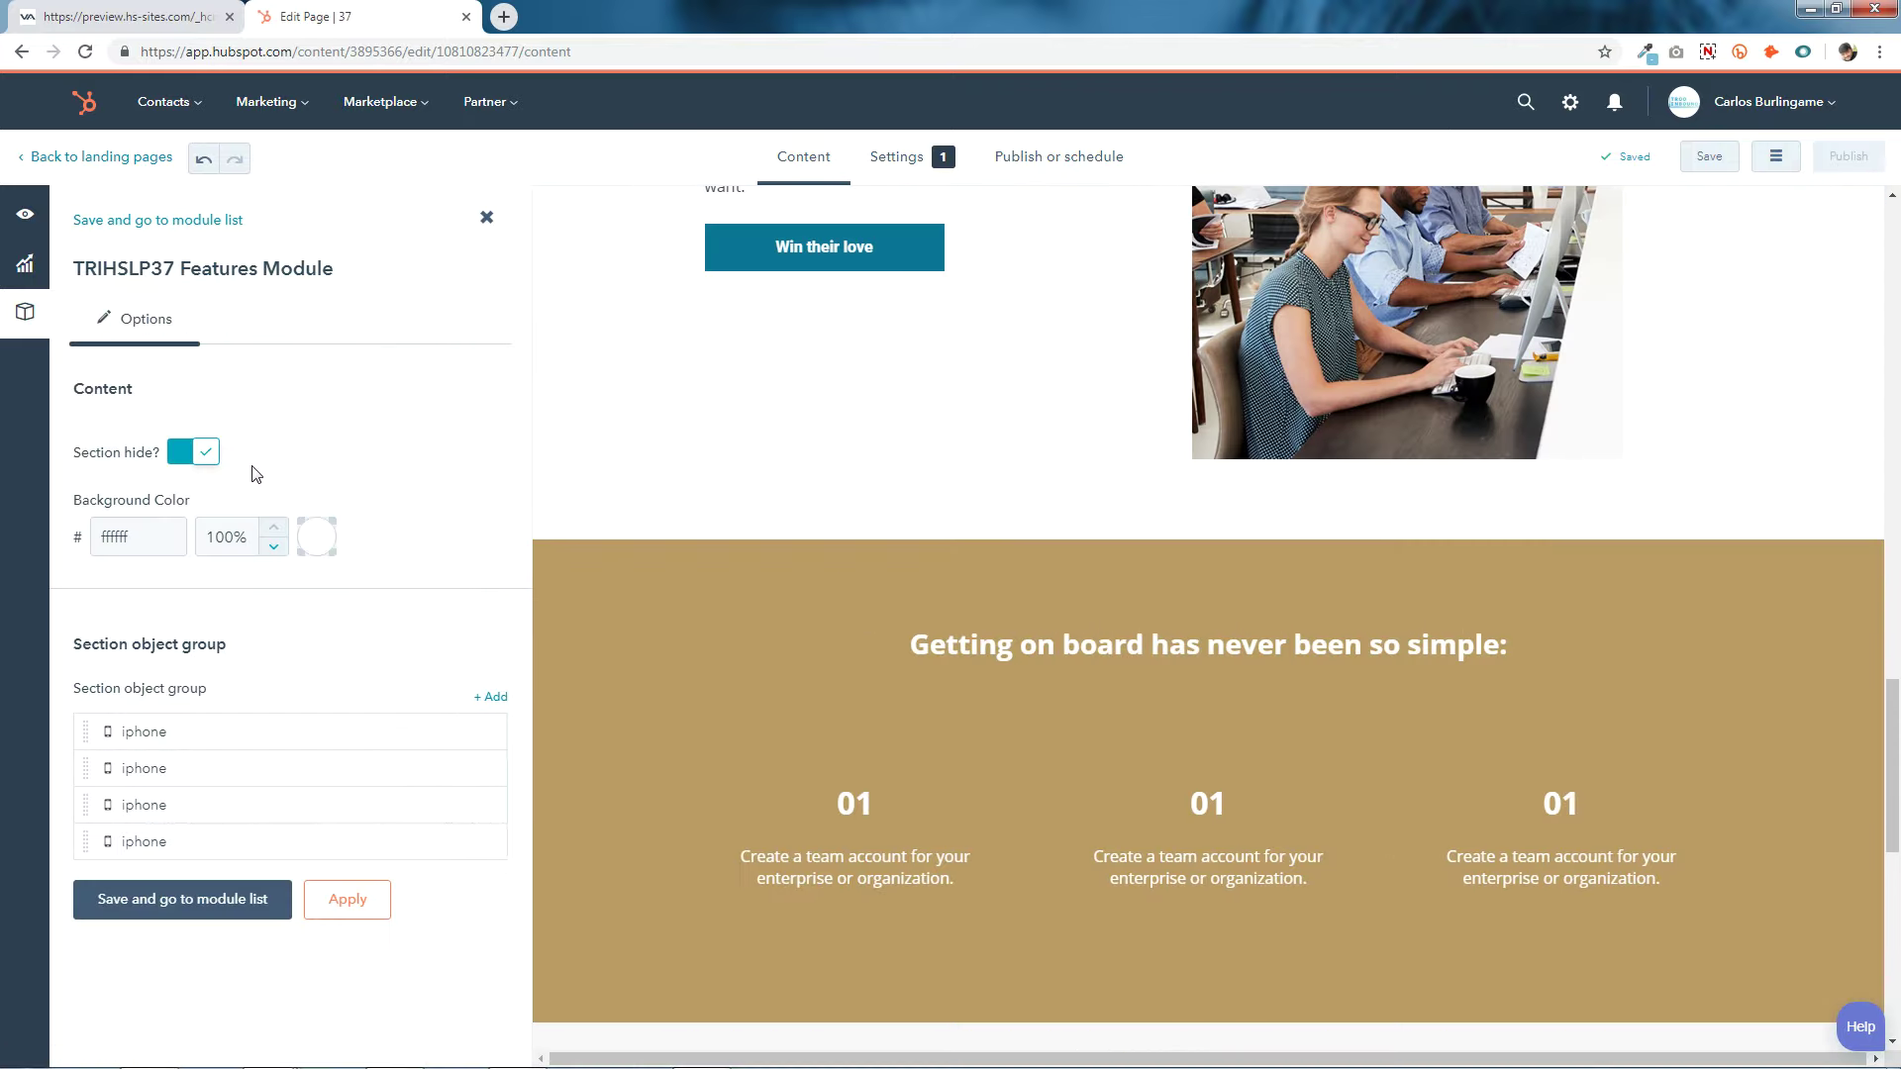
{"action": "left_click", "coordinate": [179, 458]}
{"action": "left_click", "coordinate": [229, 899]}
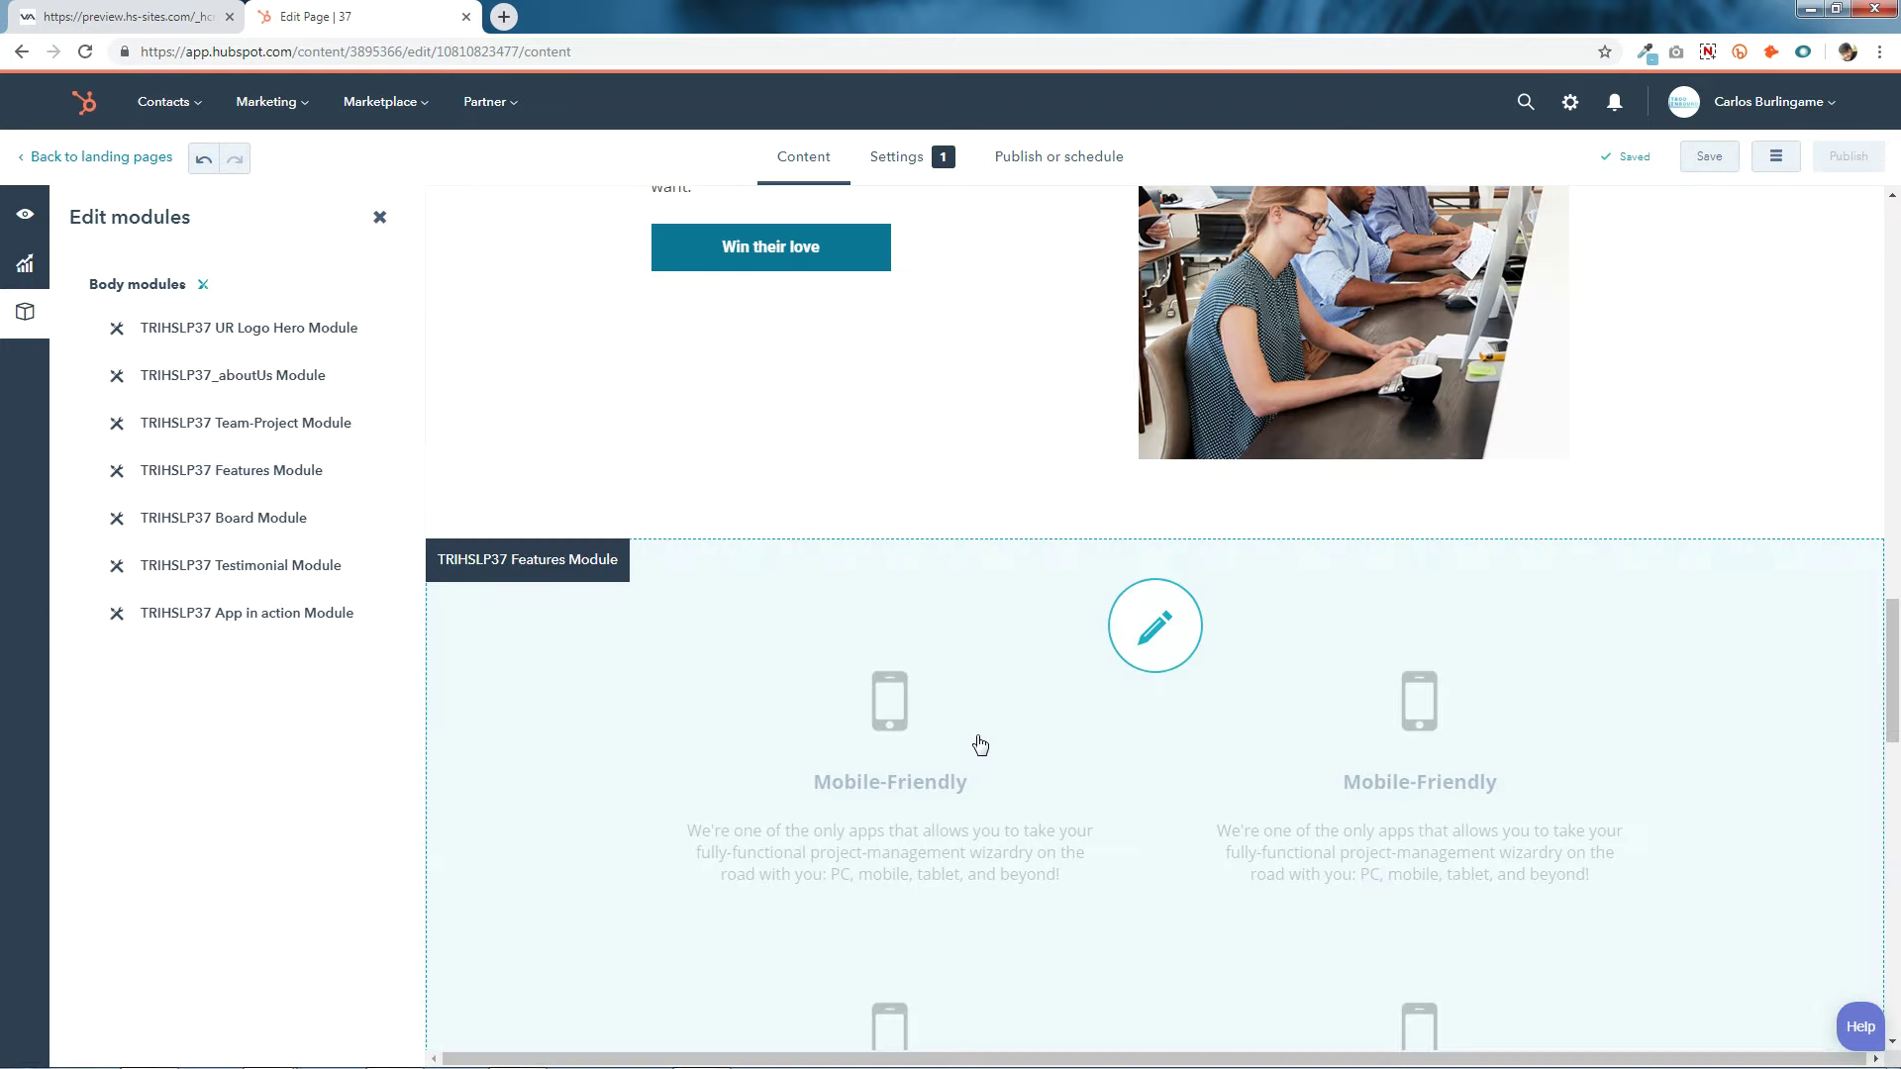
Open the Features module and look at its Background Color choices and feature items without changing them.
{"action": "left_click", "coordinate": [1186, 690]}
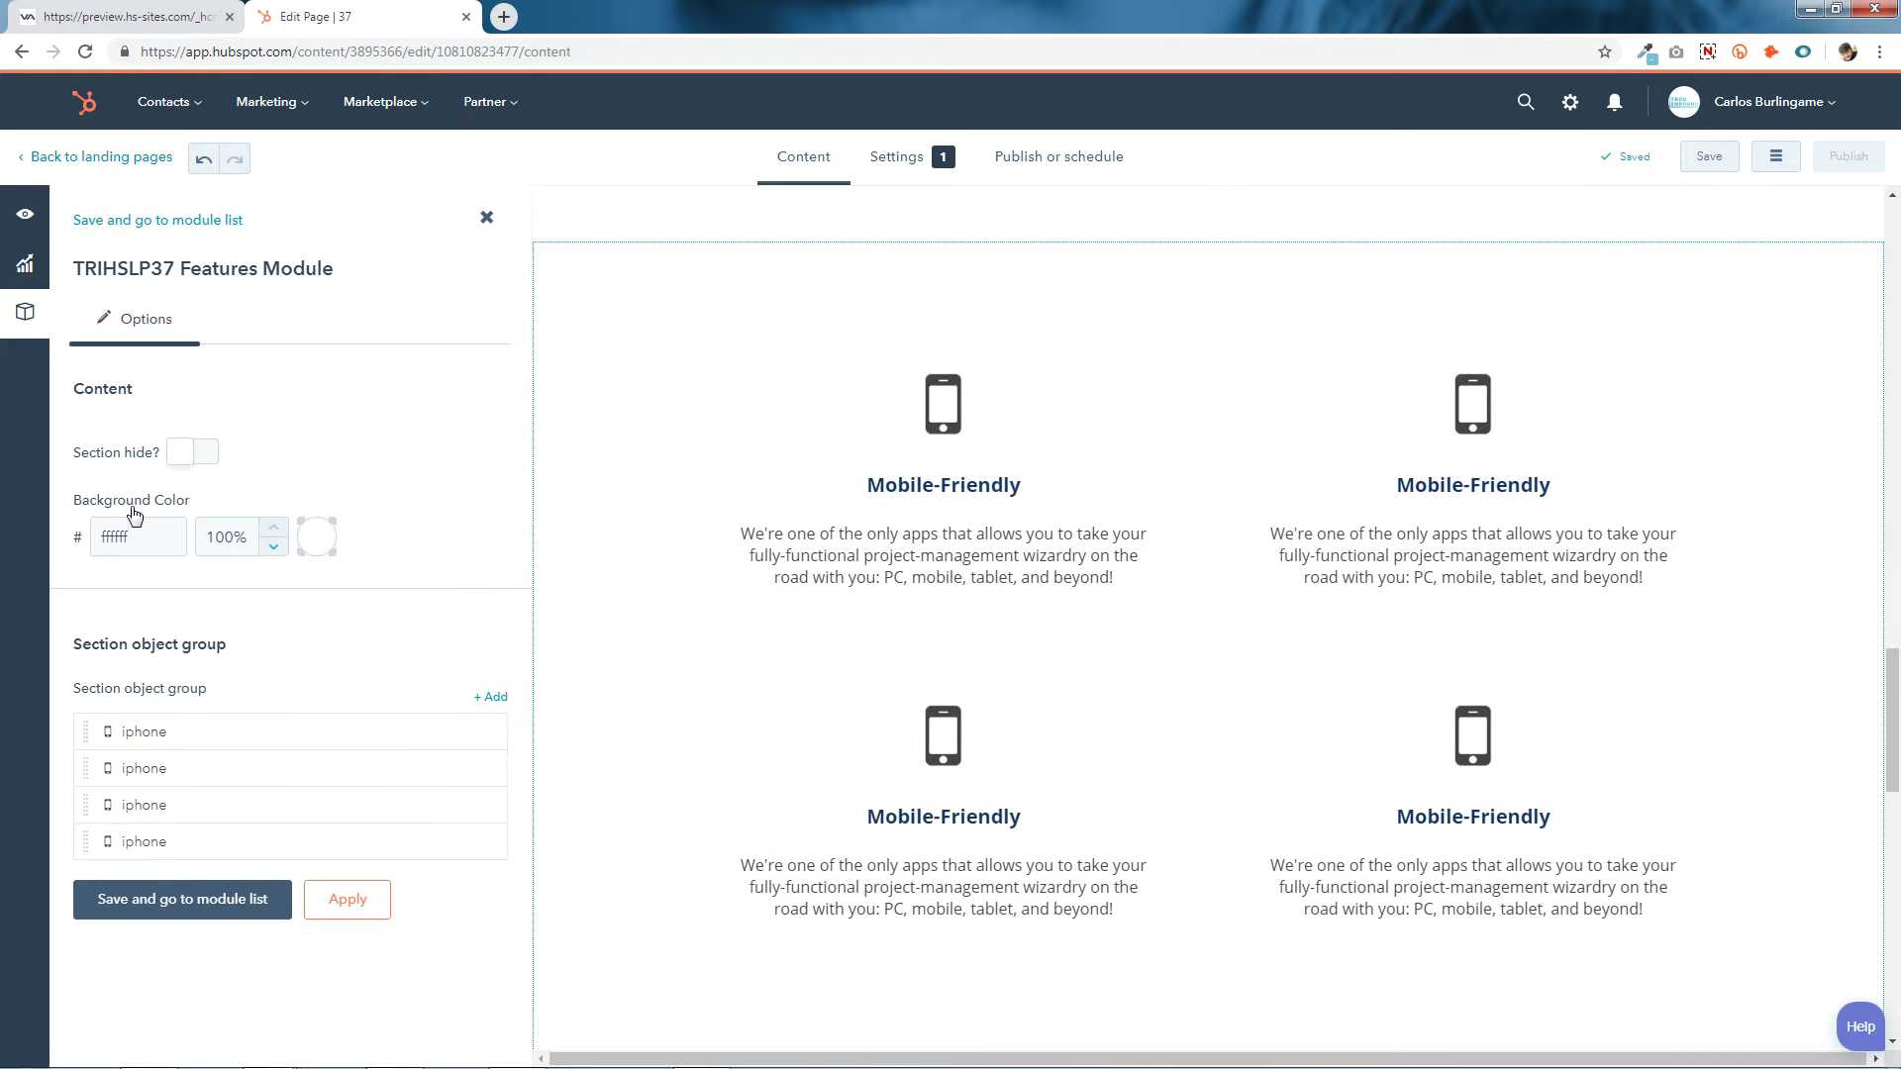
{"action": "left_click", "coordinate": [319, 545]}
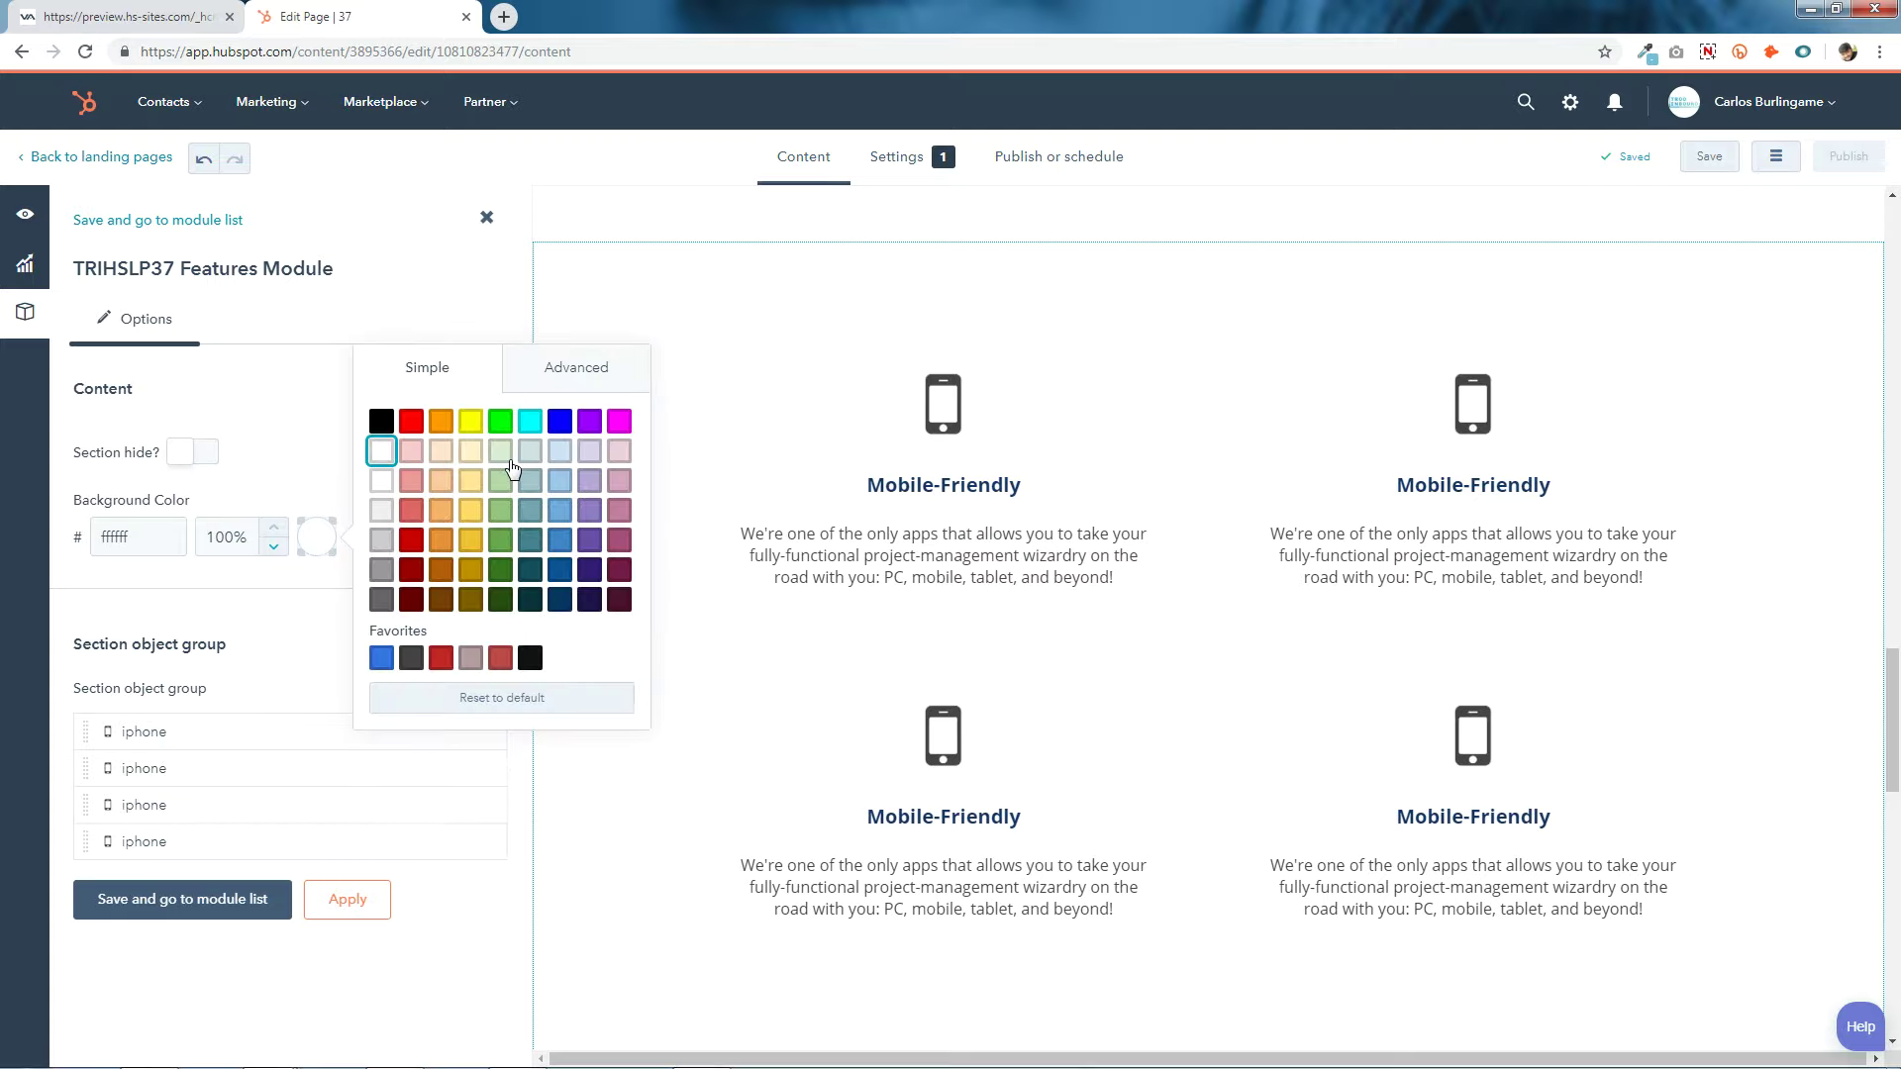
{"action": "left_click", "coordinate": [313, 544]}
{"action": "scroll", "coordinate": [720, 519], "scroll_direction": "down", "scroll_amount": 2}
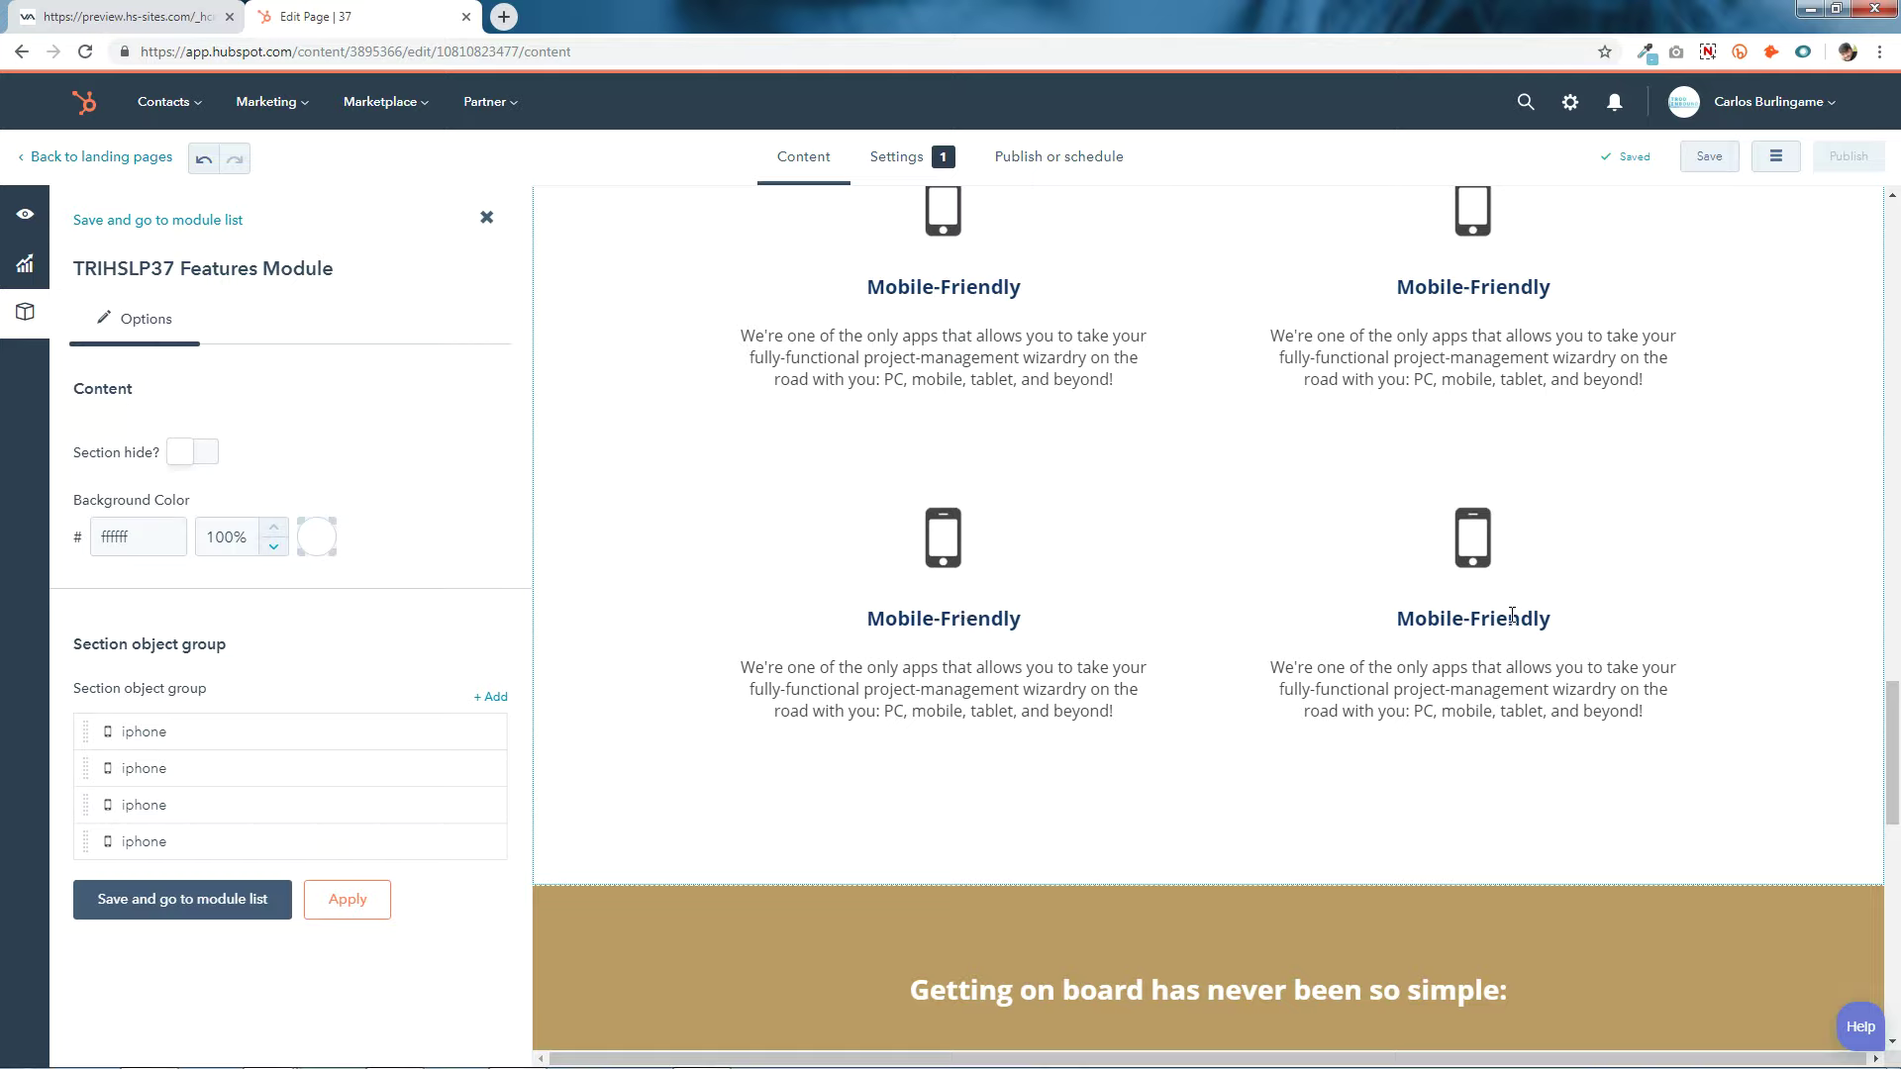
Add two more default iphone items to the Features module's section object group and save the module.
{"action": "left_click", "coordinate": [491, 697]}
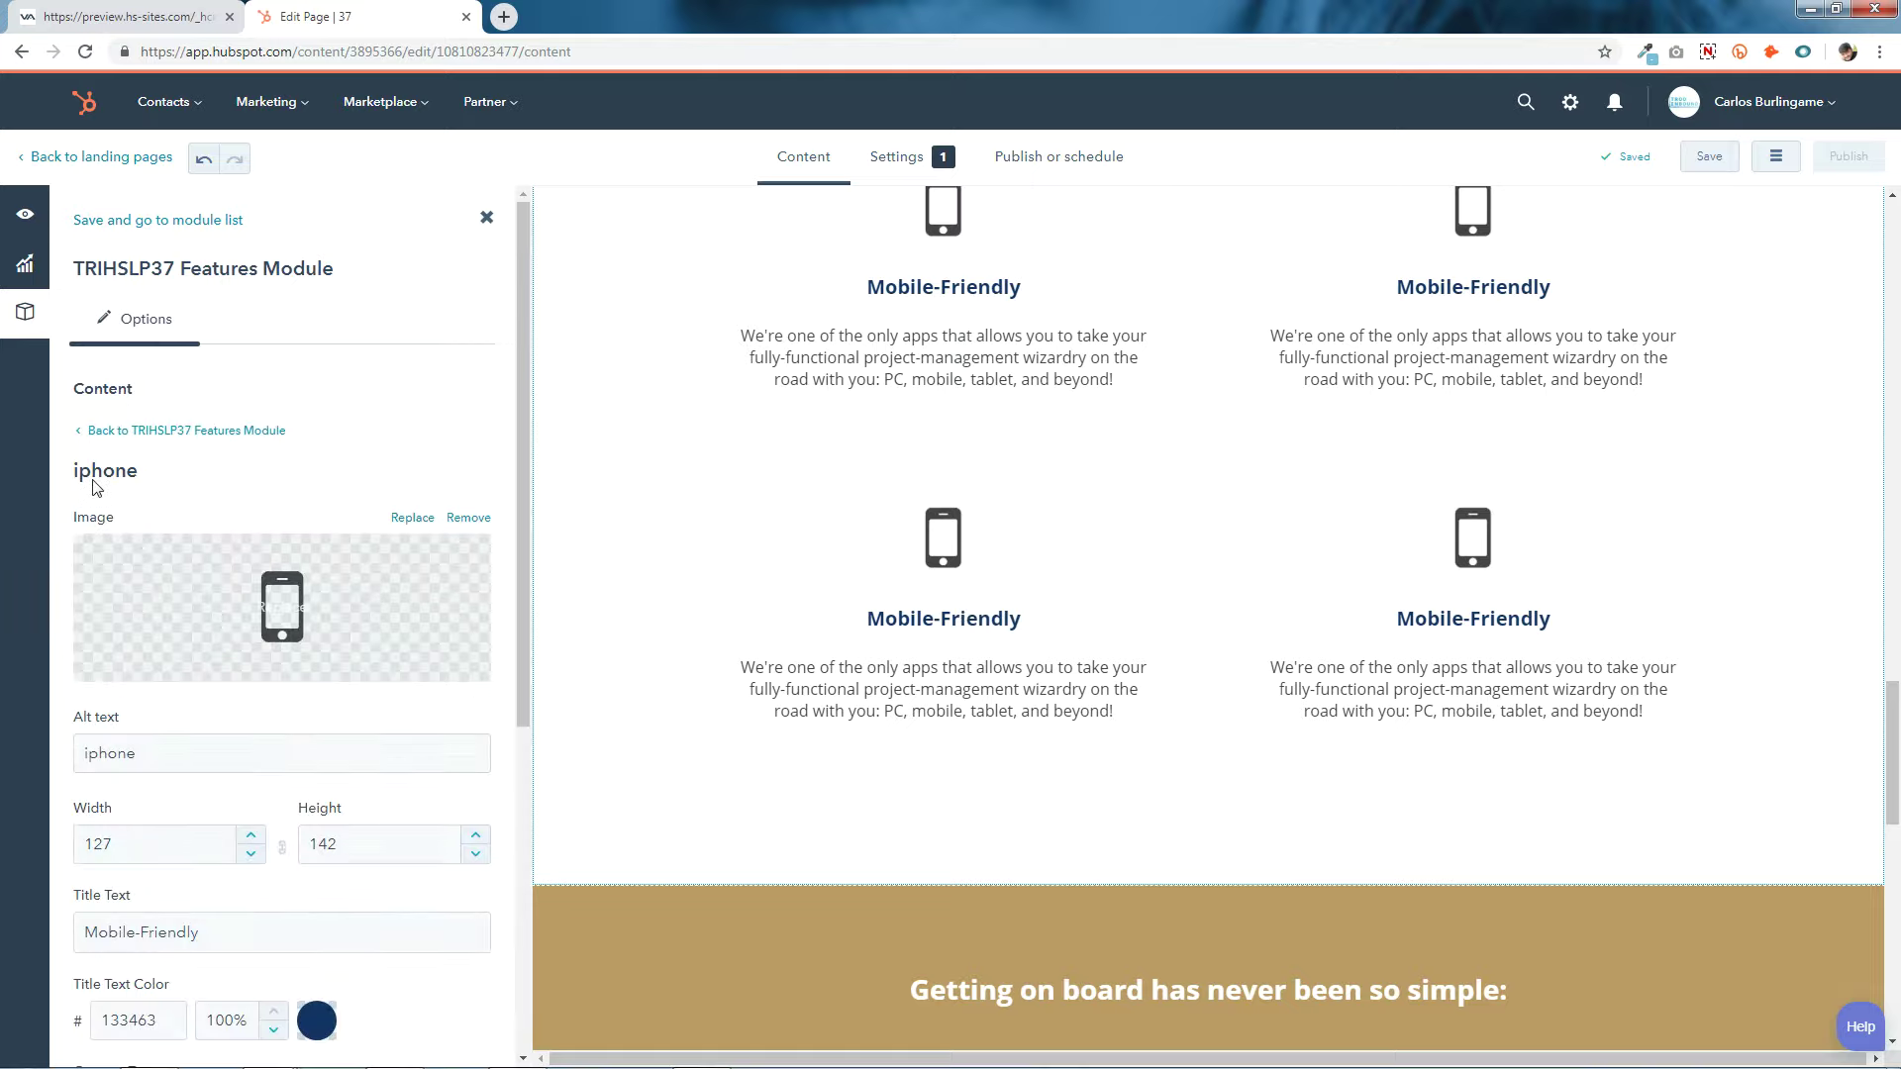
{"action": "left_click", "coordinate": [119, 430]}
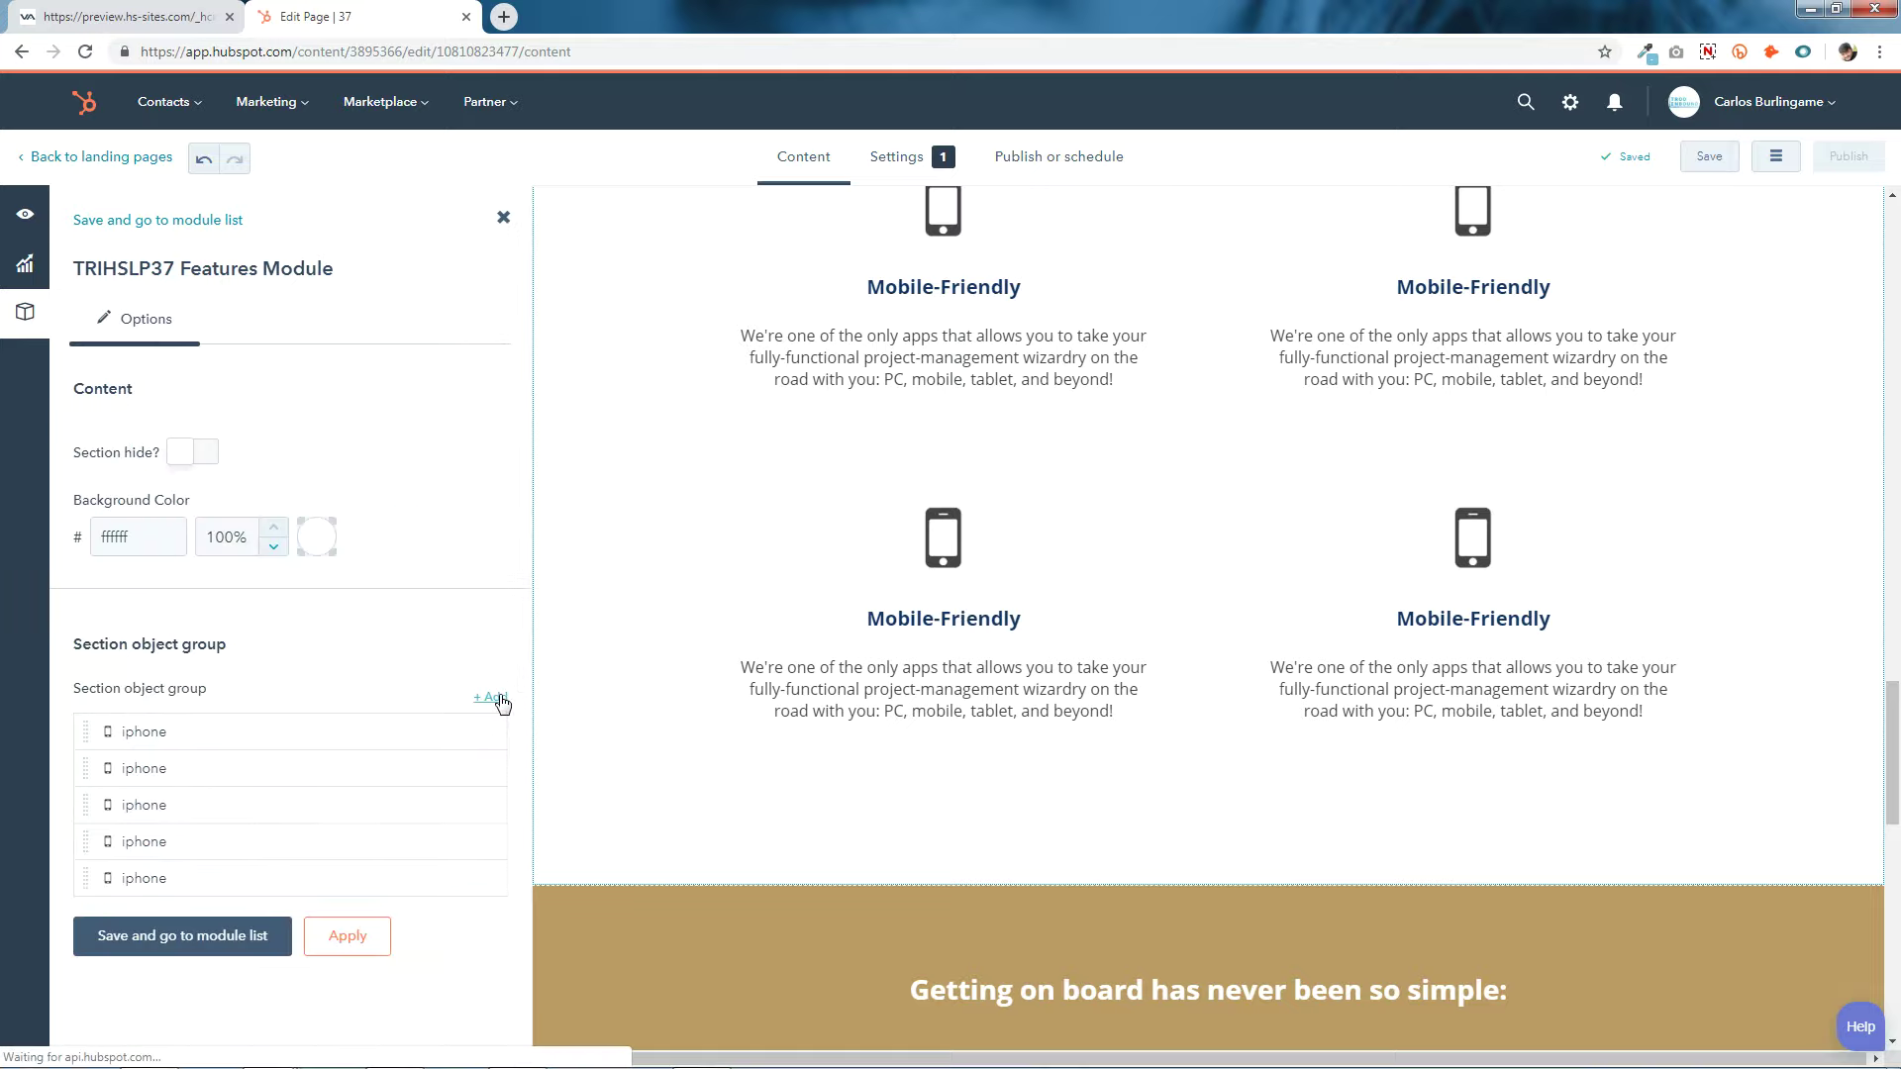
{"action": "left_click", "coordinate": [500, 699]}
{"action": "left_click", "coordinate": [124, 430]}
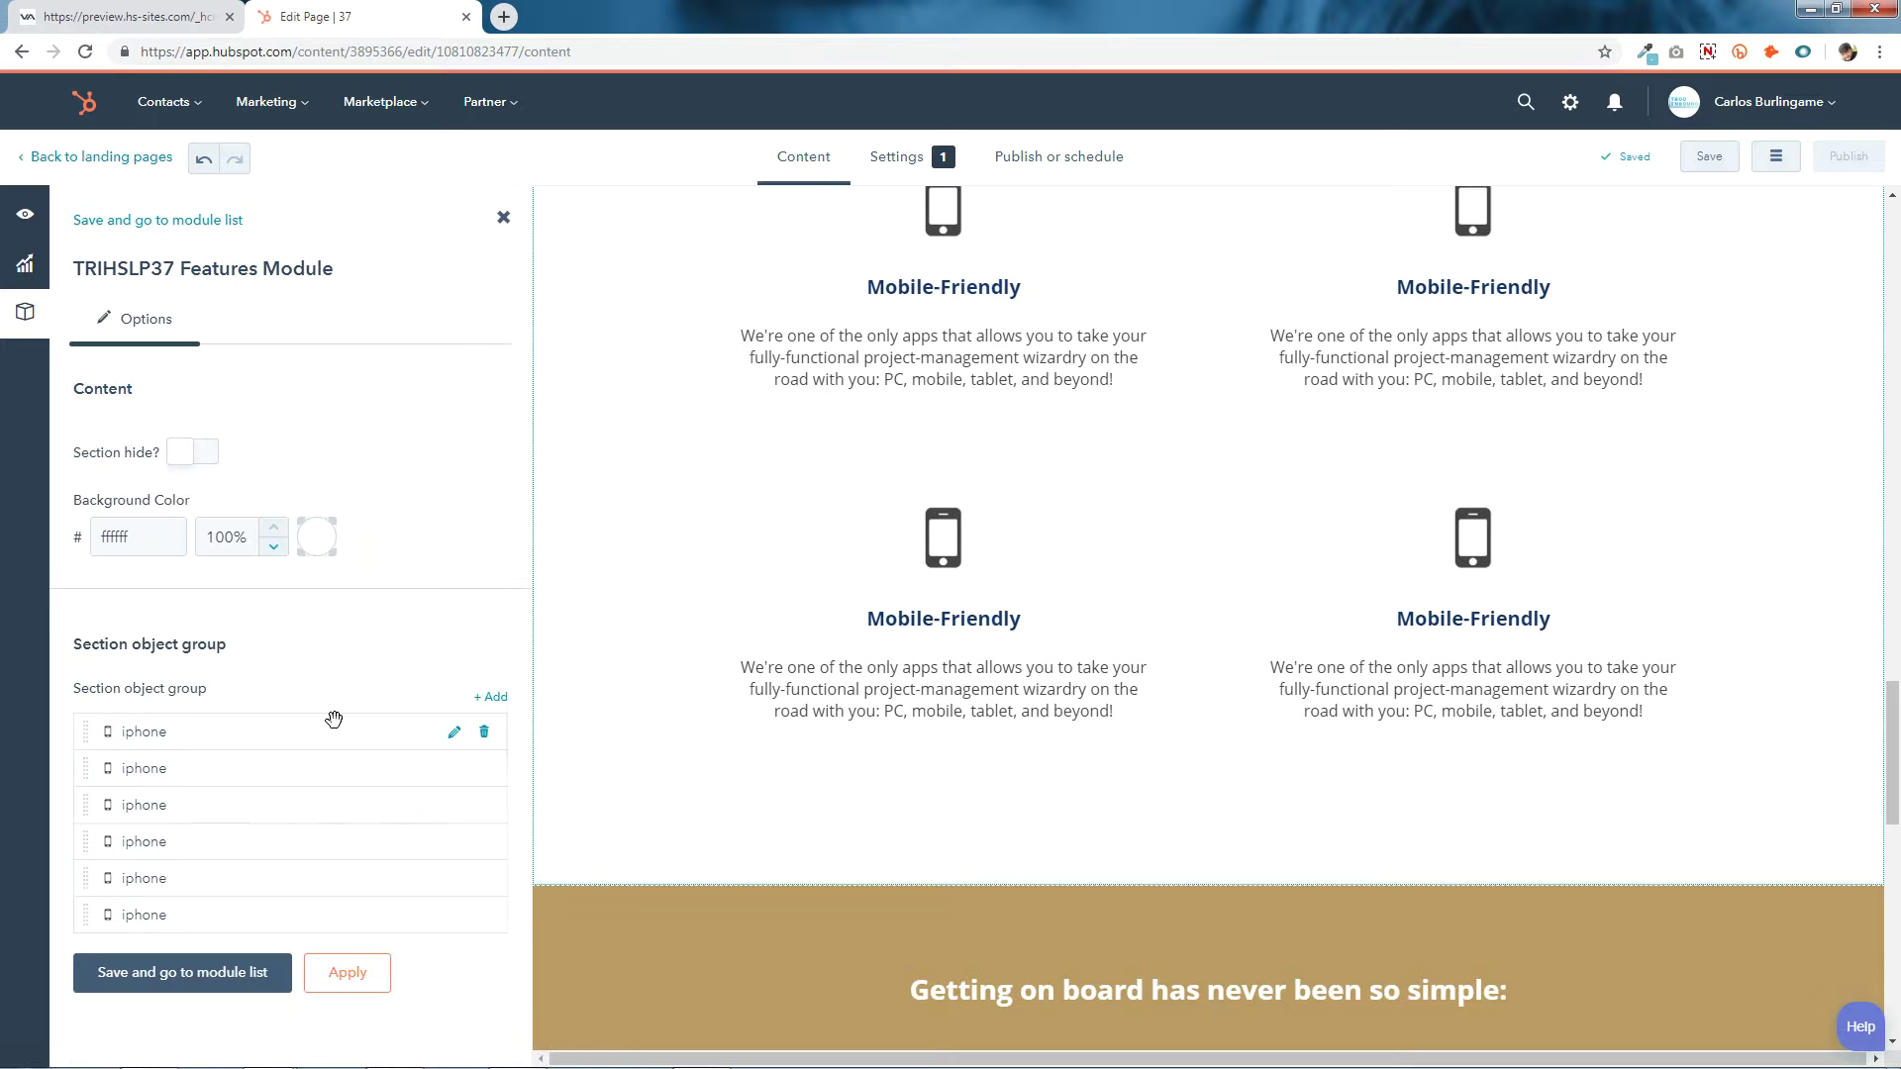
{"action": "left_click", "coordinate": [342, 971]}
{"action": "left_click", "coordinate": [226, 976]}
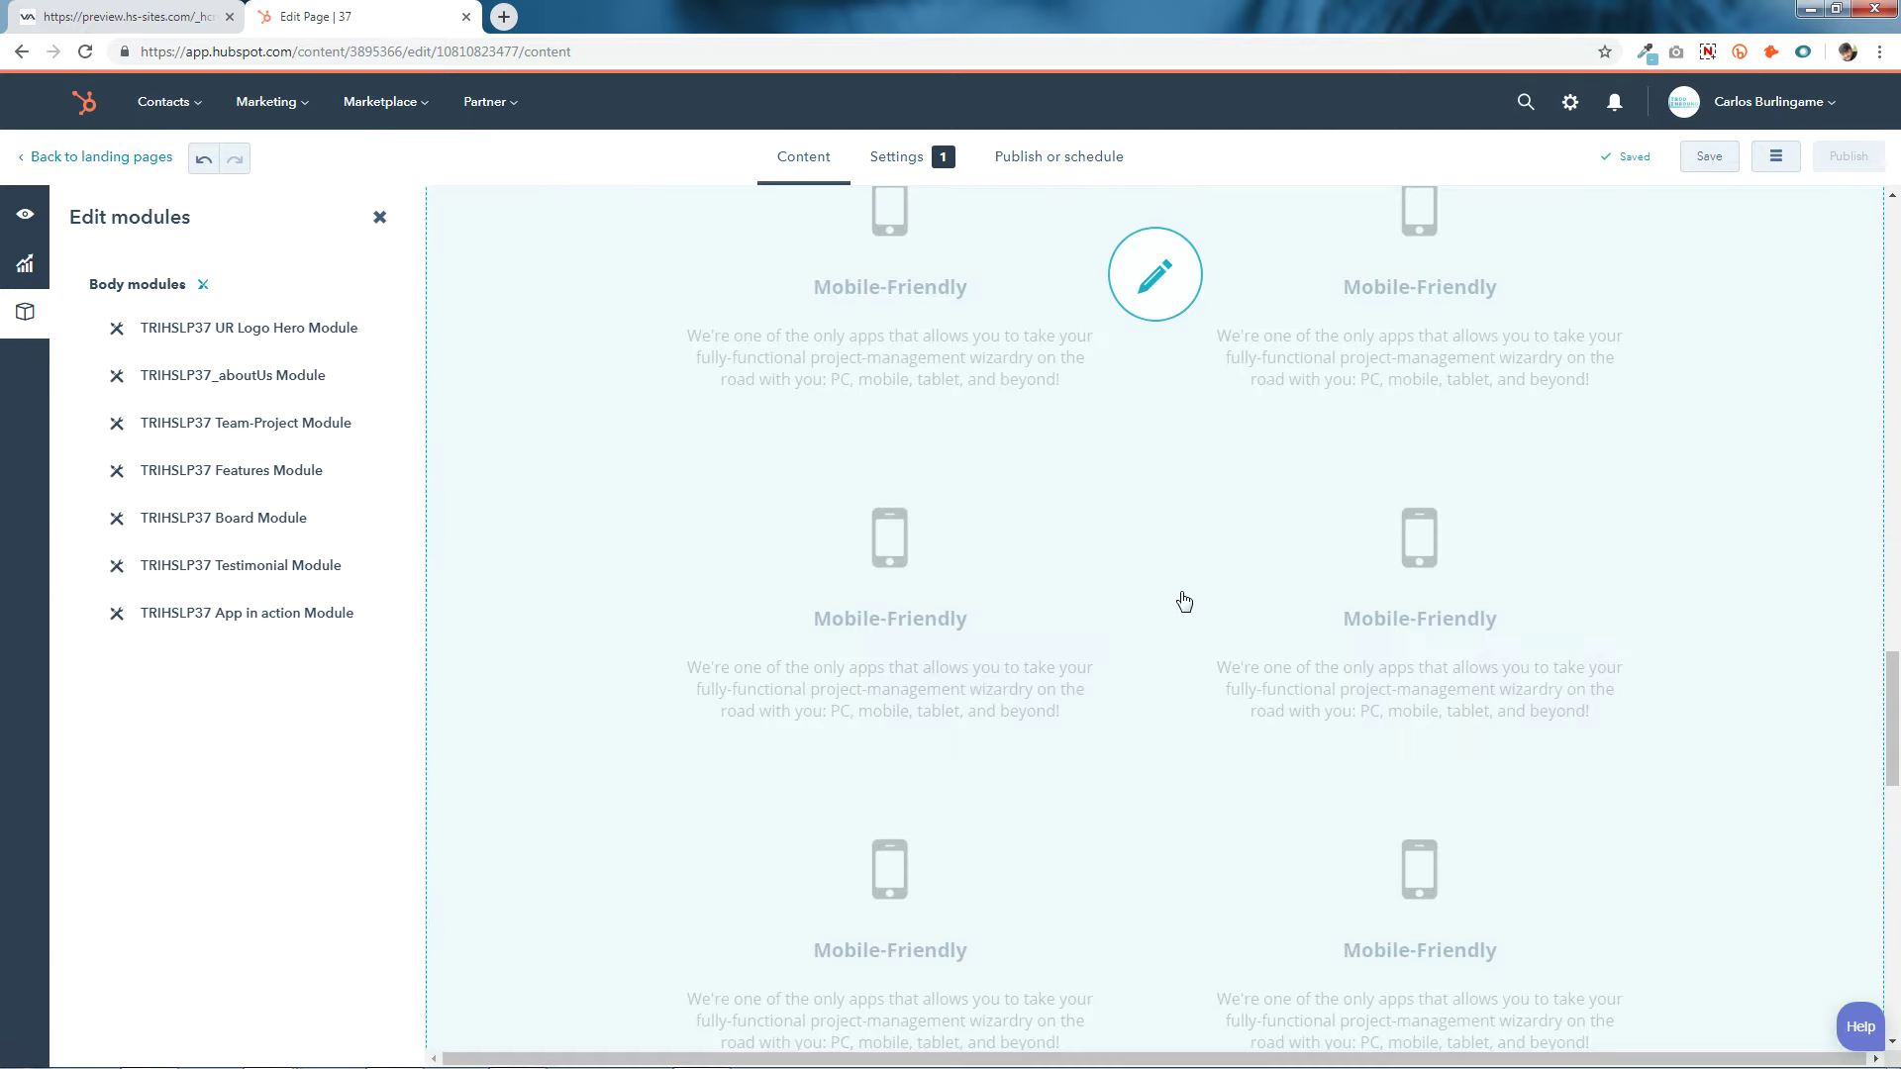
Reopen the Features module, delete the last two iphone items from its section object group and save the module.
{"action": "left_click", "coordinate": [1182, 599]}
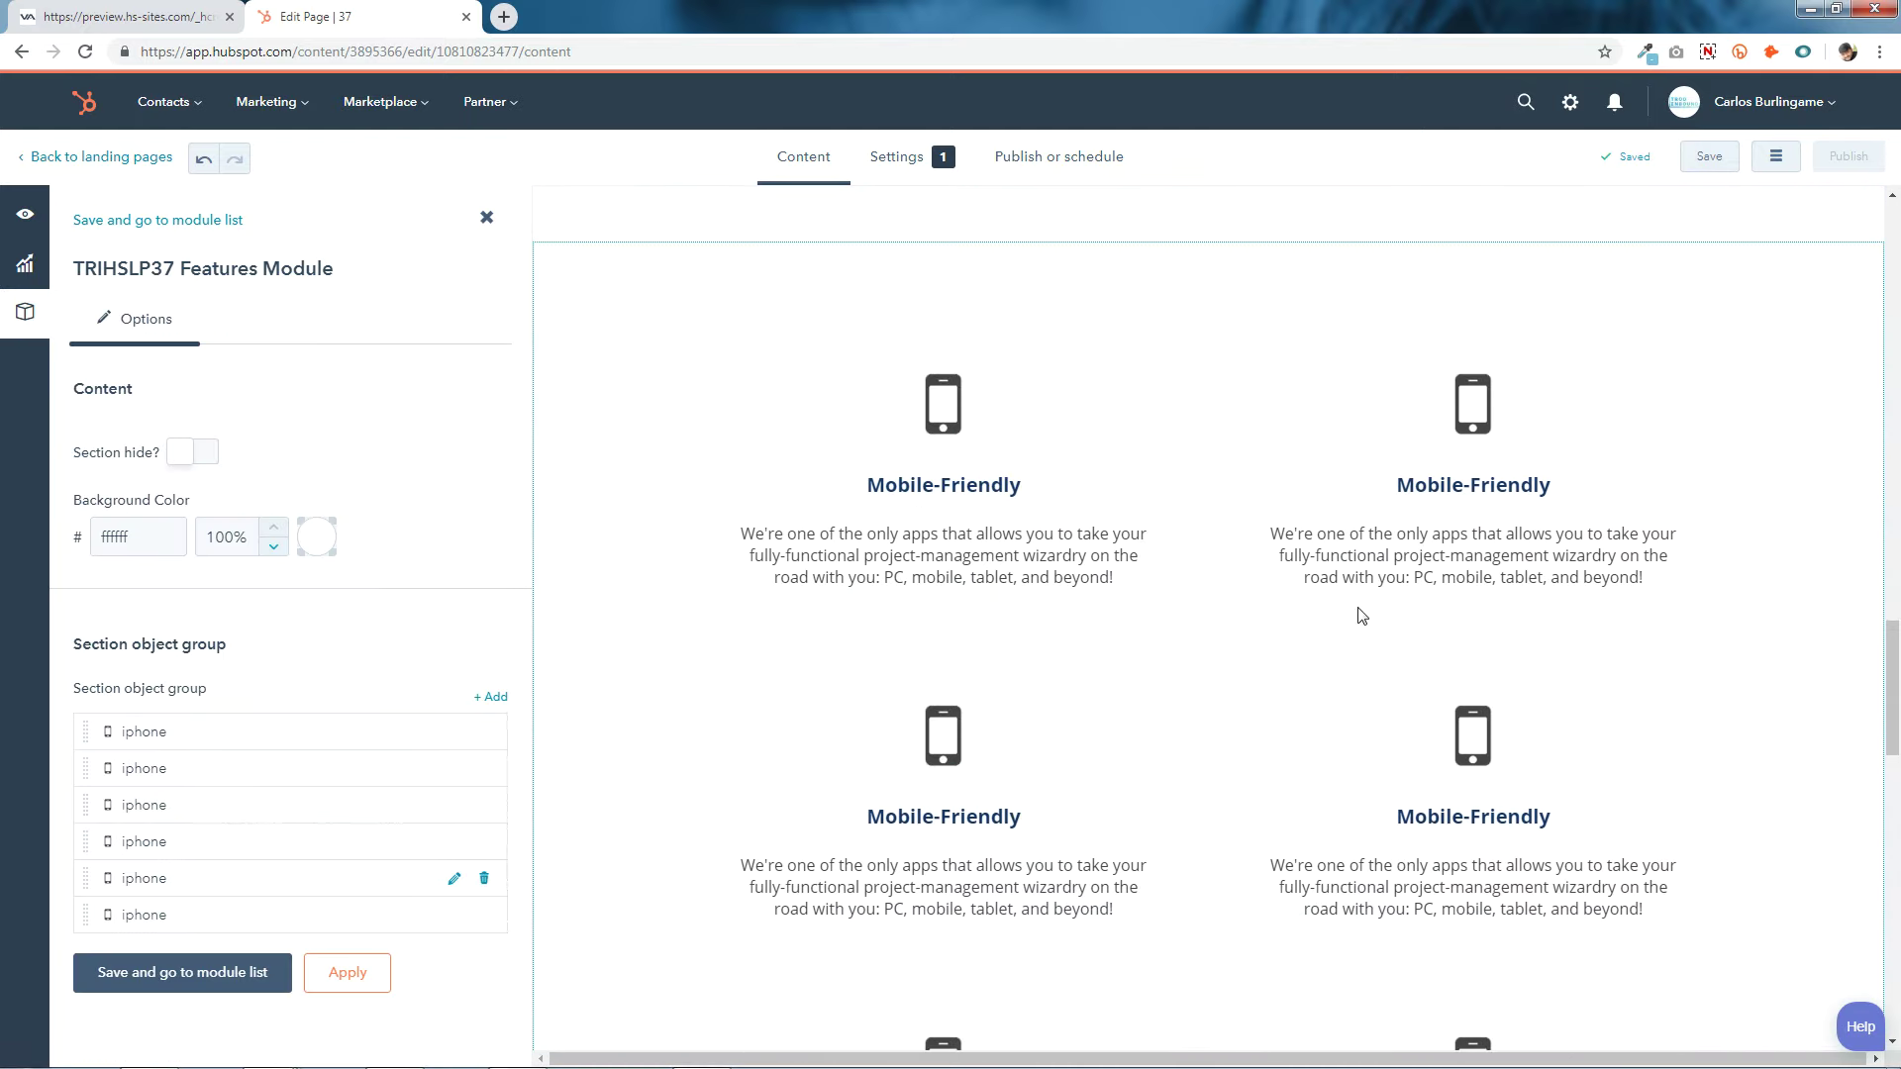
{"action": "scroll", "coordinate": [1287, 621], "scroll_direction": "down", "scroll_amount": 2}
{"action": "scroll", "coordinate": [1125, 653], "scroll_direction": "down", "scroll_amount": 2}
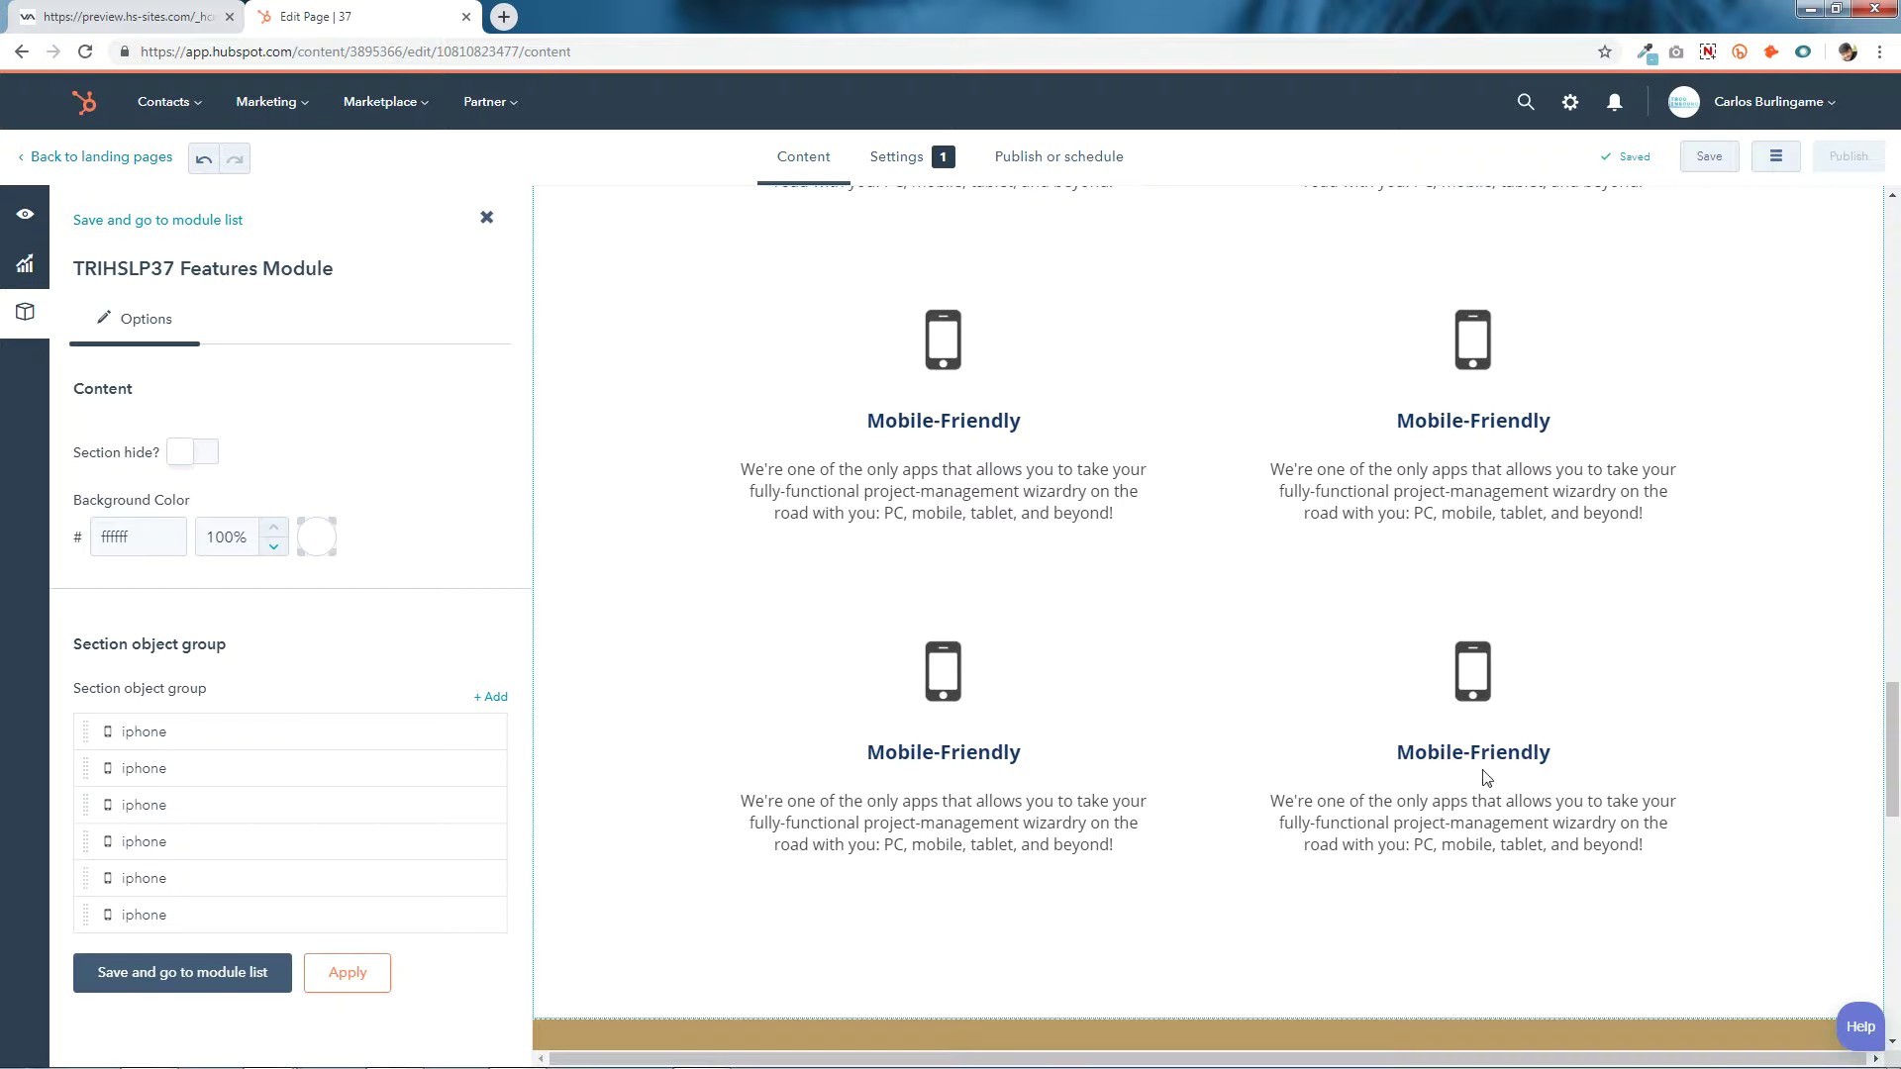
{"action": "left_click", "coordinate": [482, 915]}
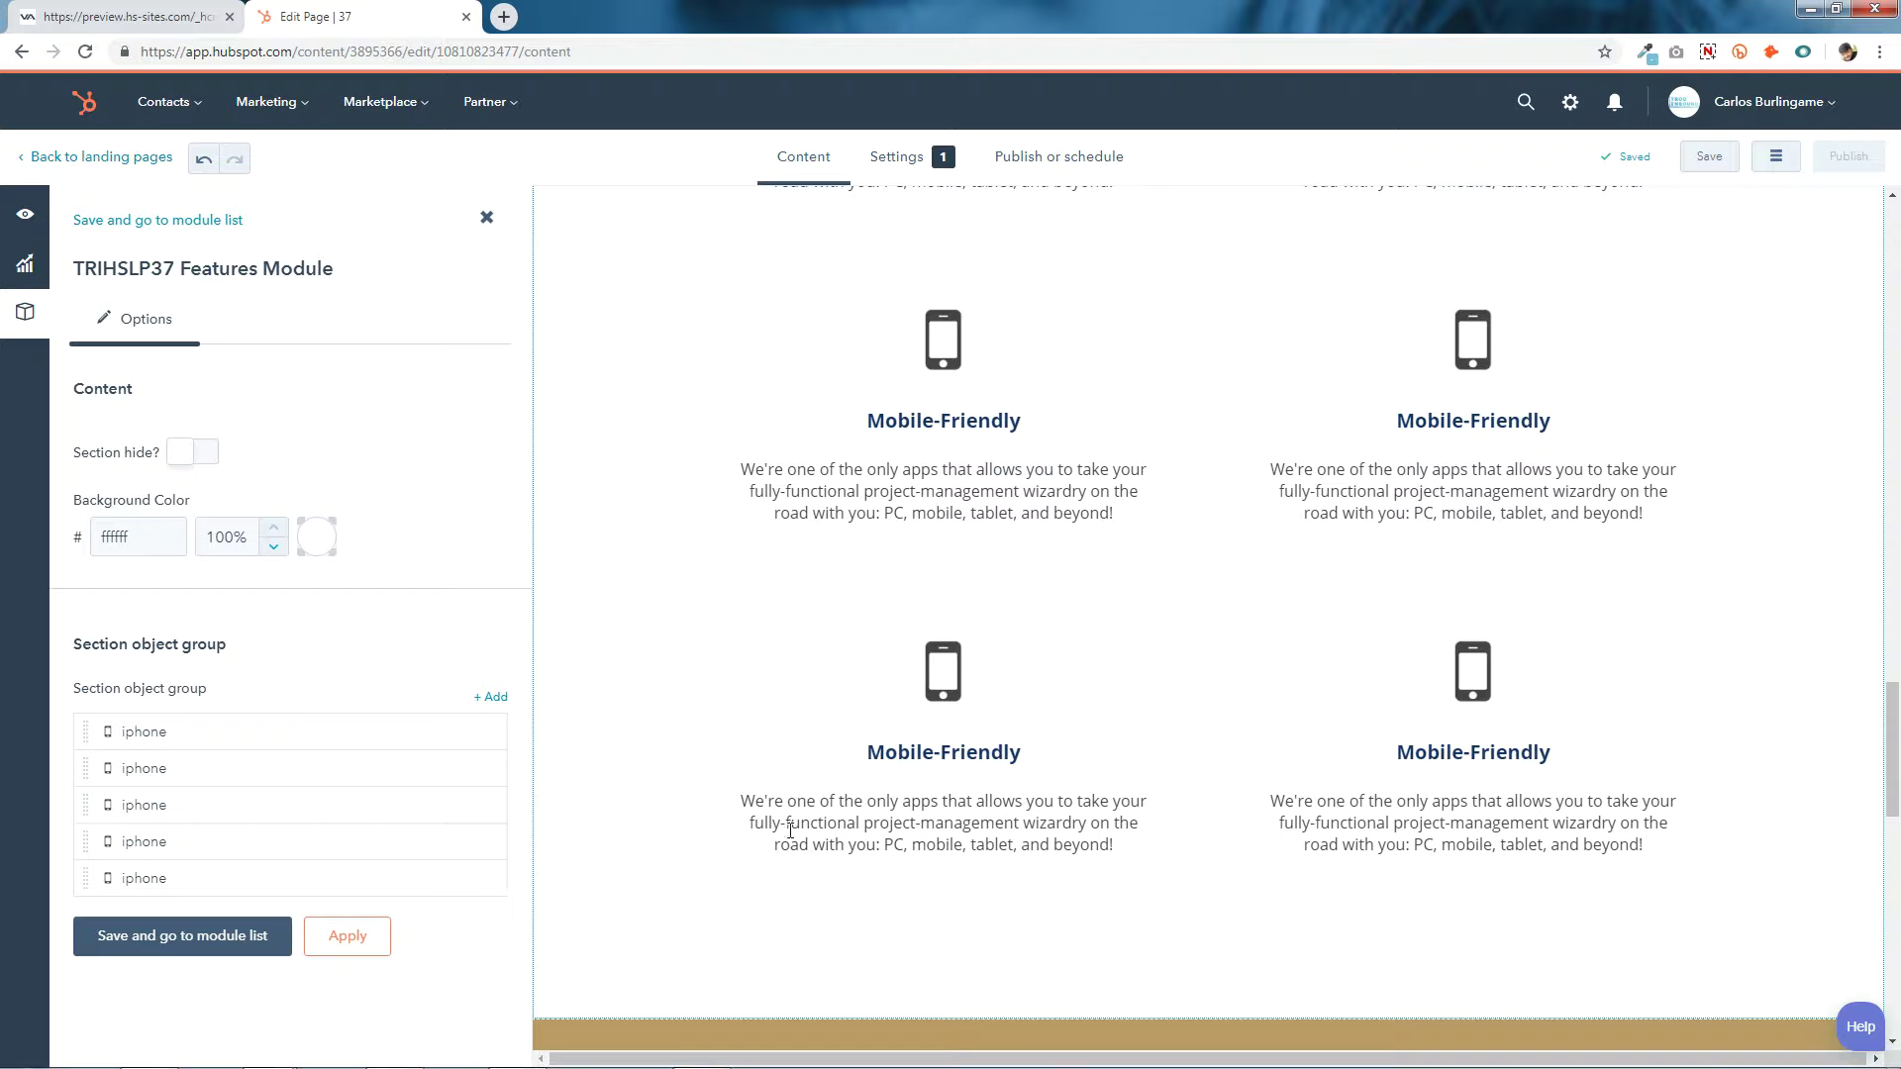
{"action": "left_click", "coordinate": [484, 880]}
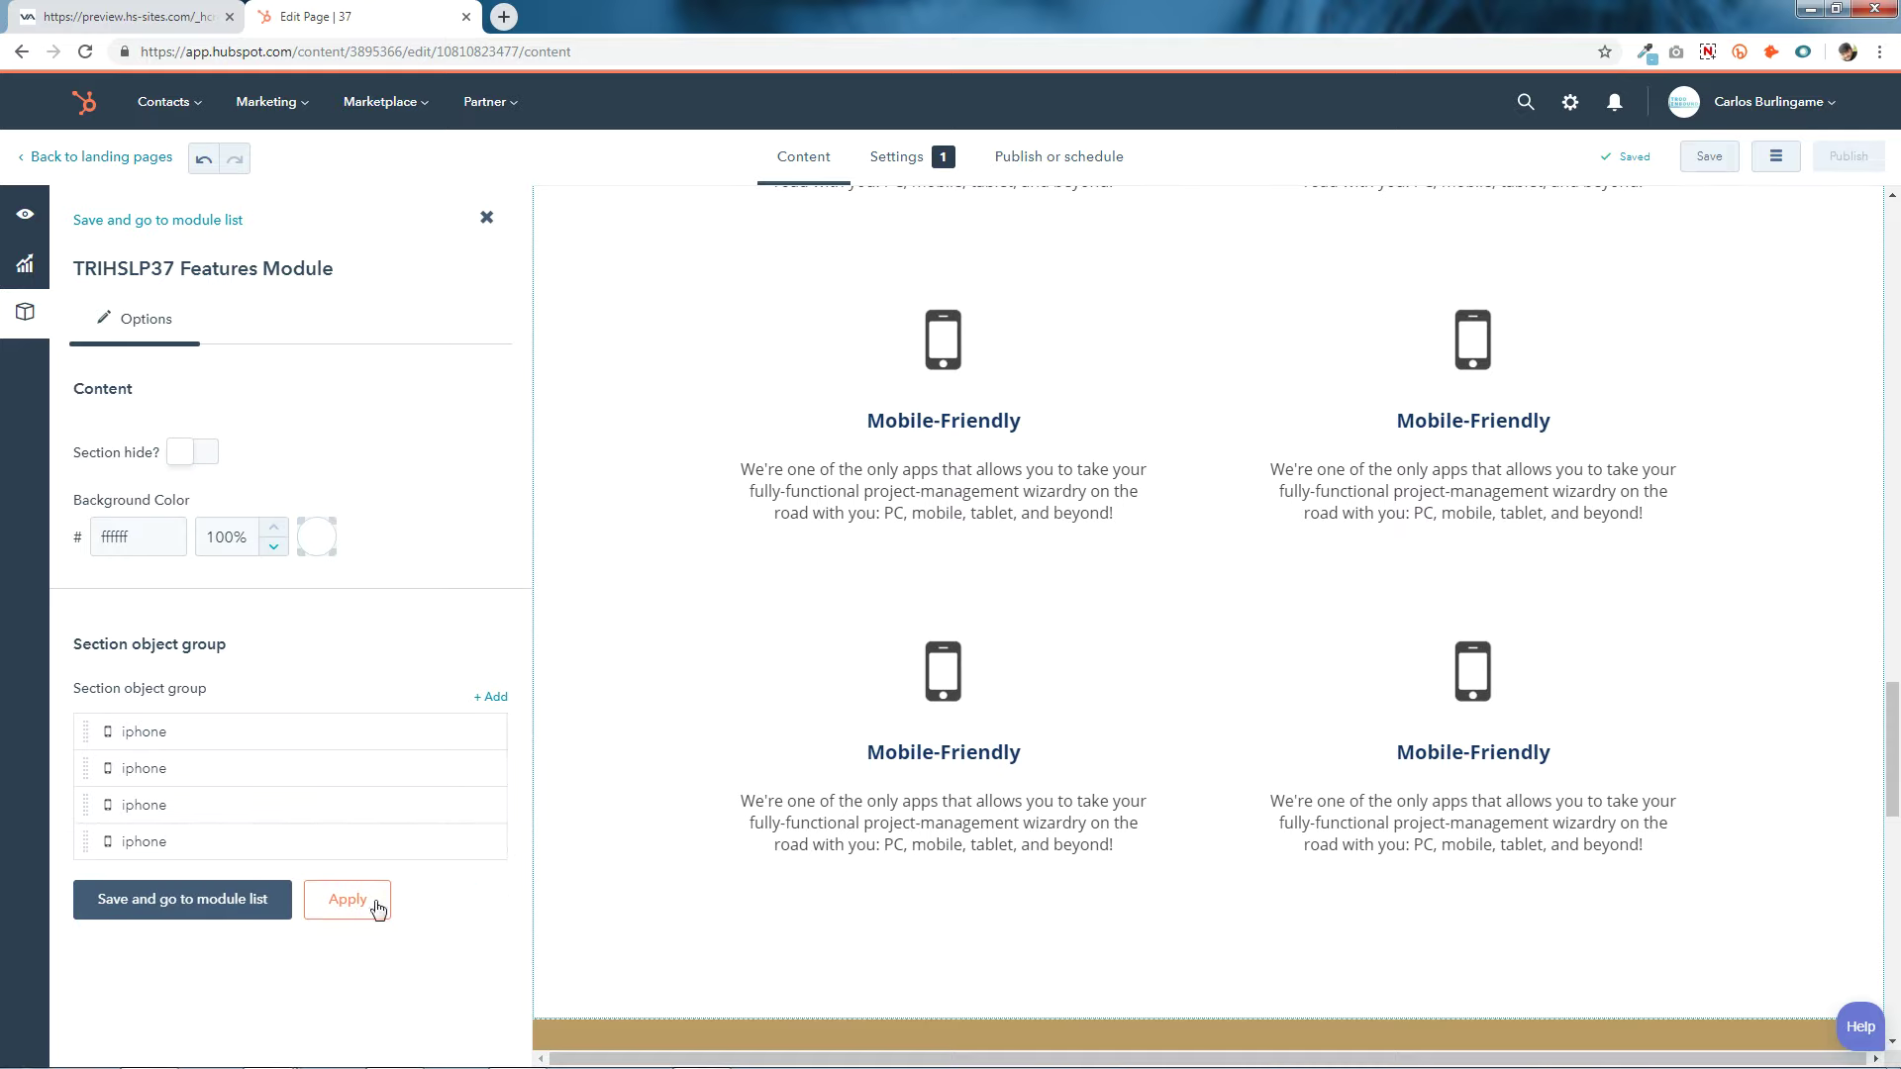
{"action": "left_click", "coordinate": [254, 930]}
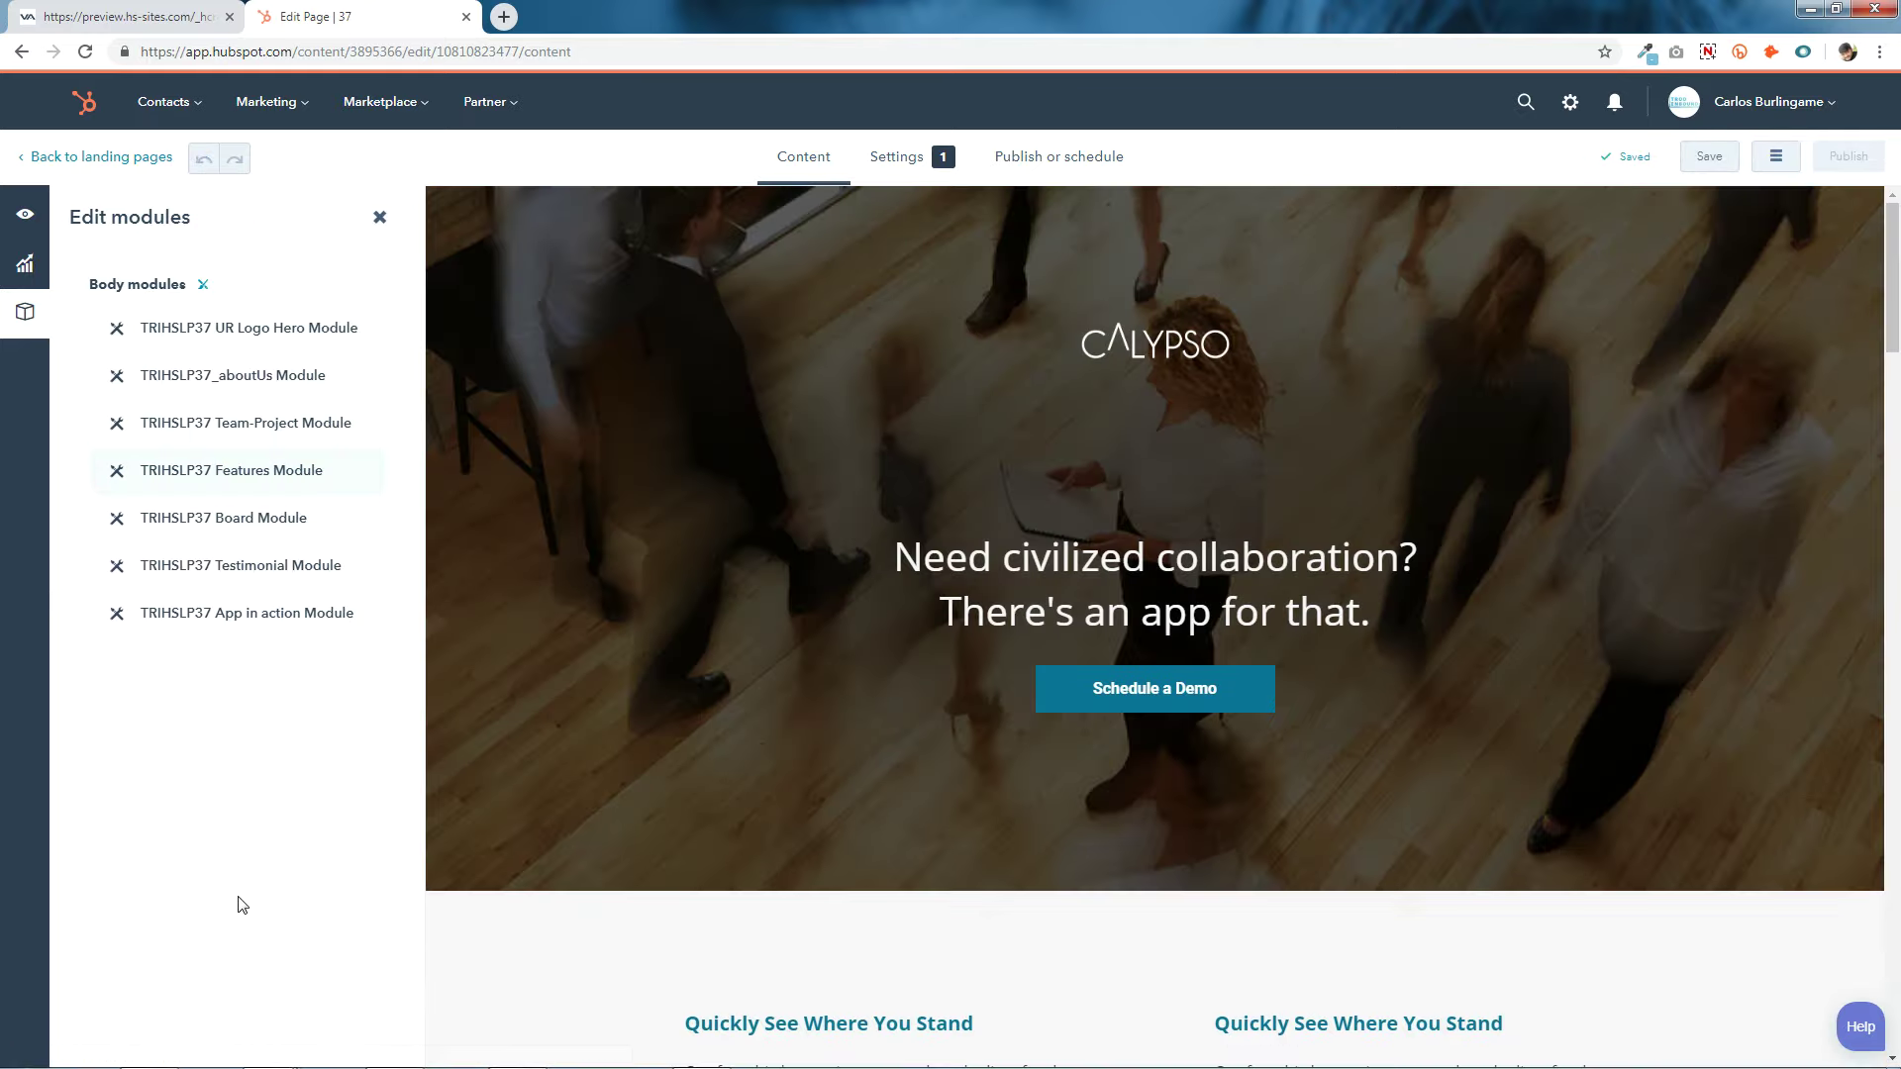
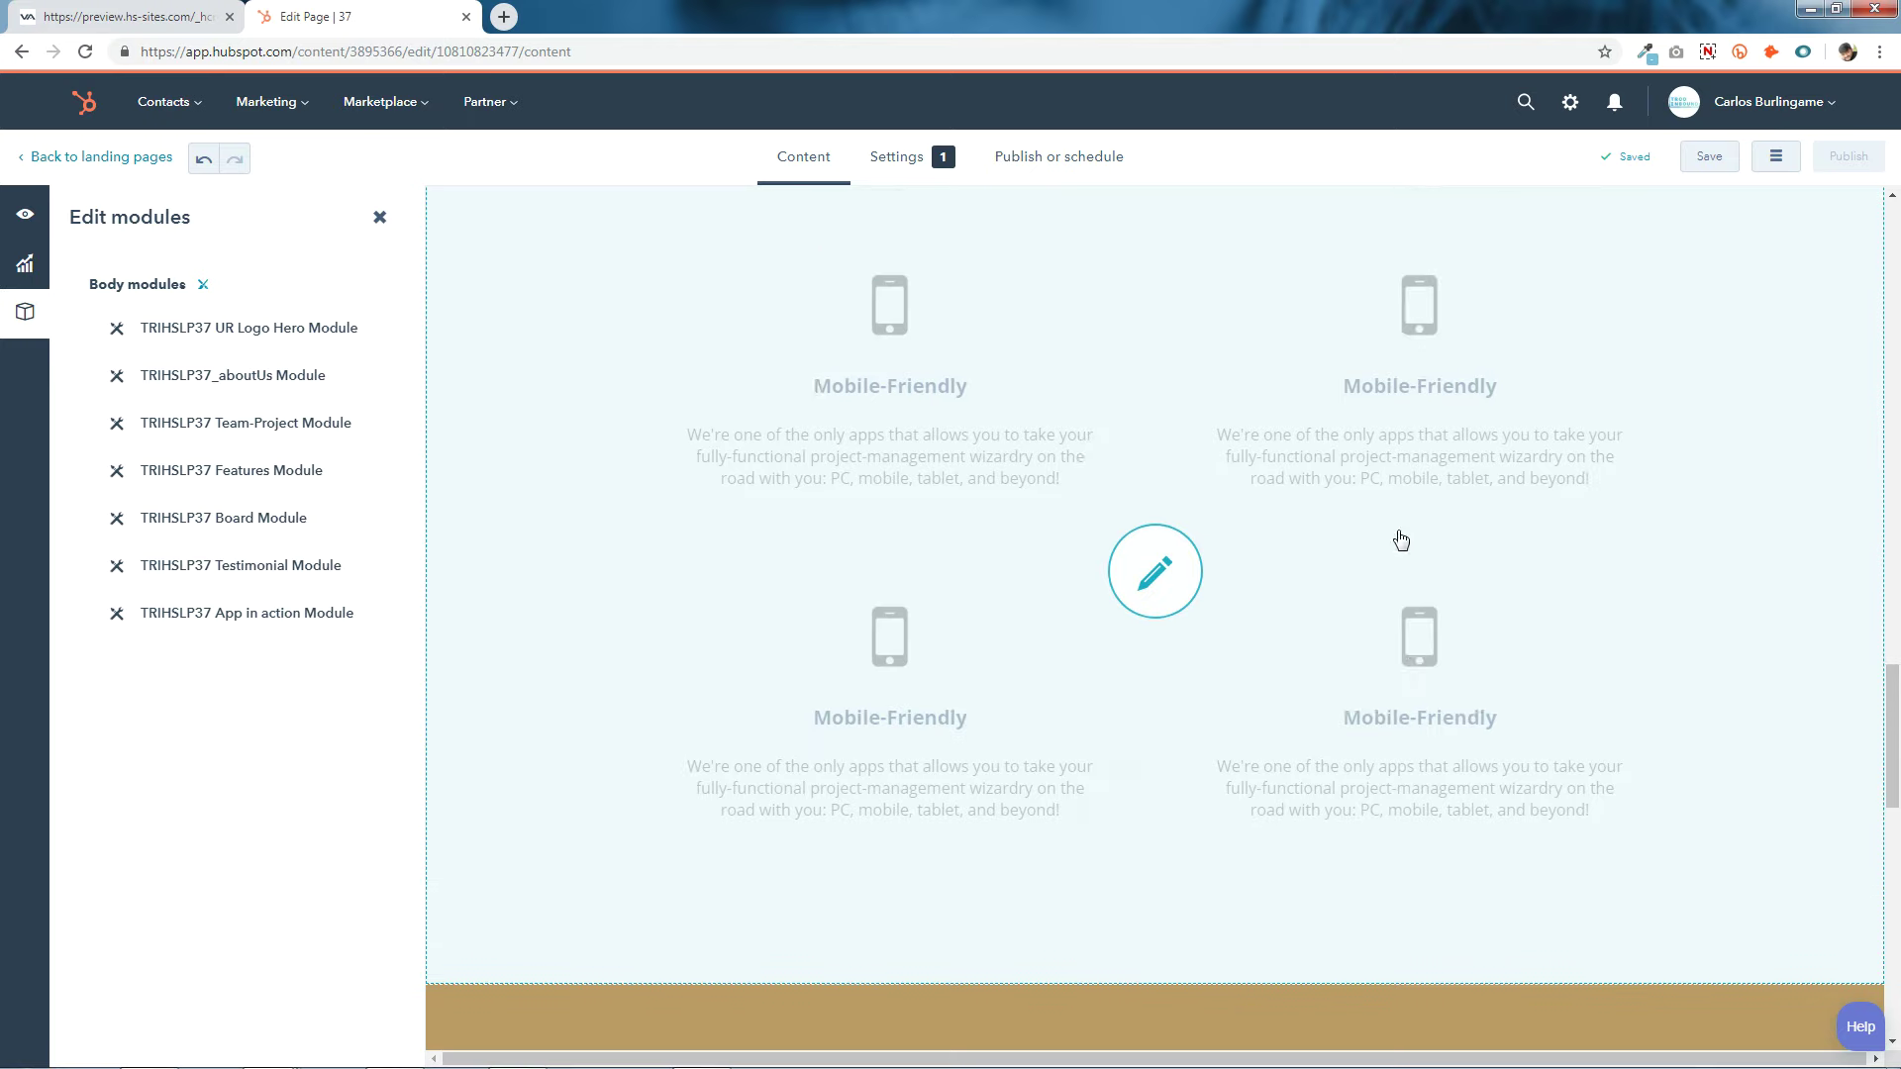
Open the first iphone item in the Features module and replace its image with the recent image Smal icon -1.
{"action": "left_click", "coordinate": [1154, 568]}
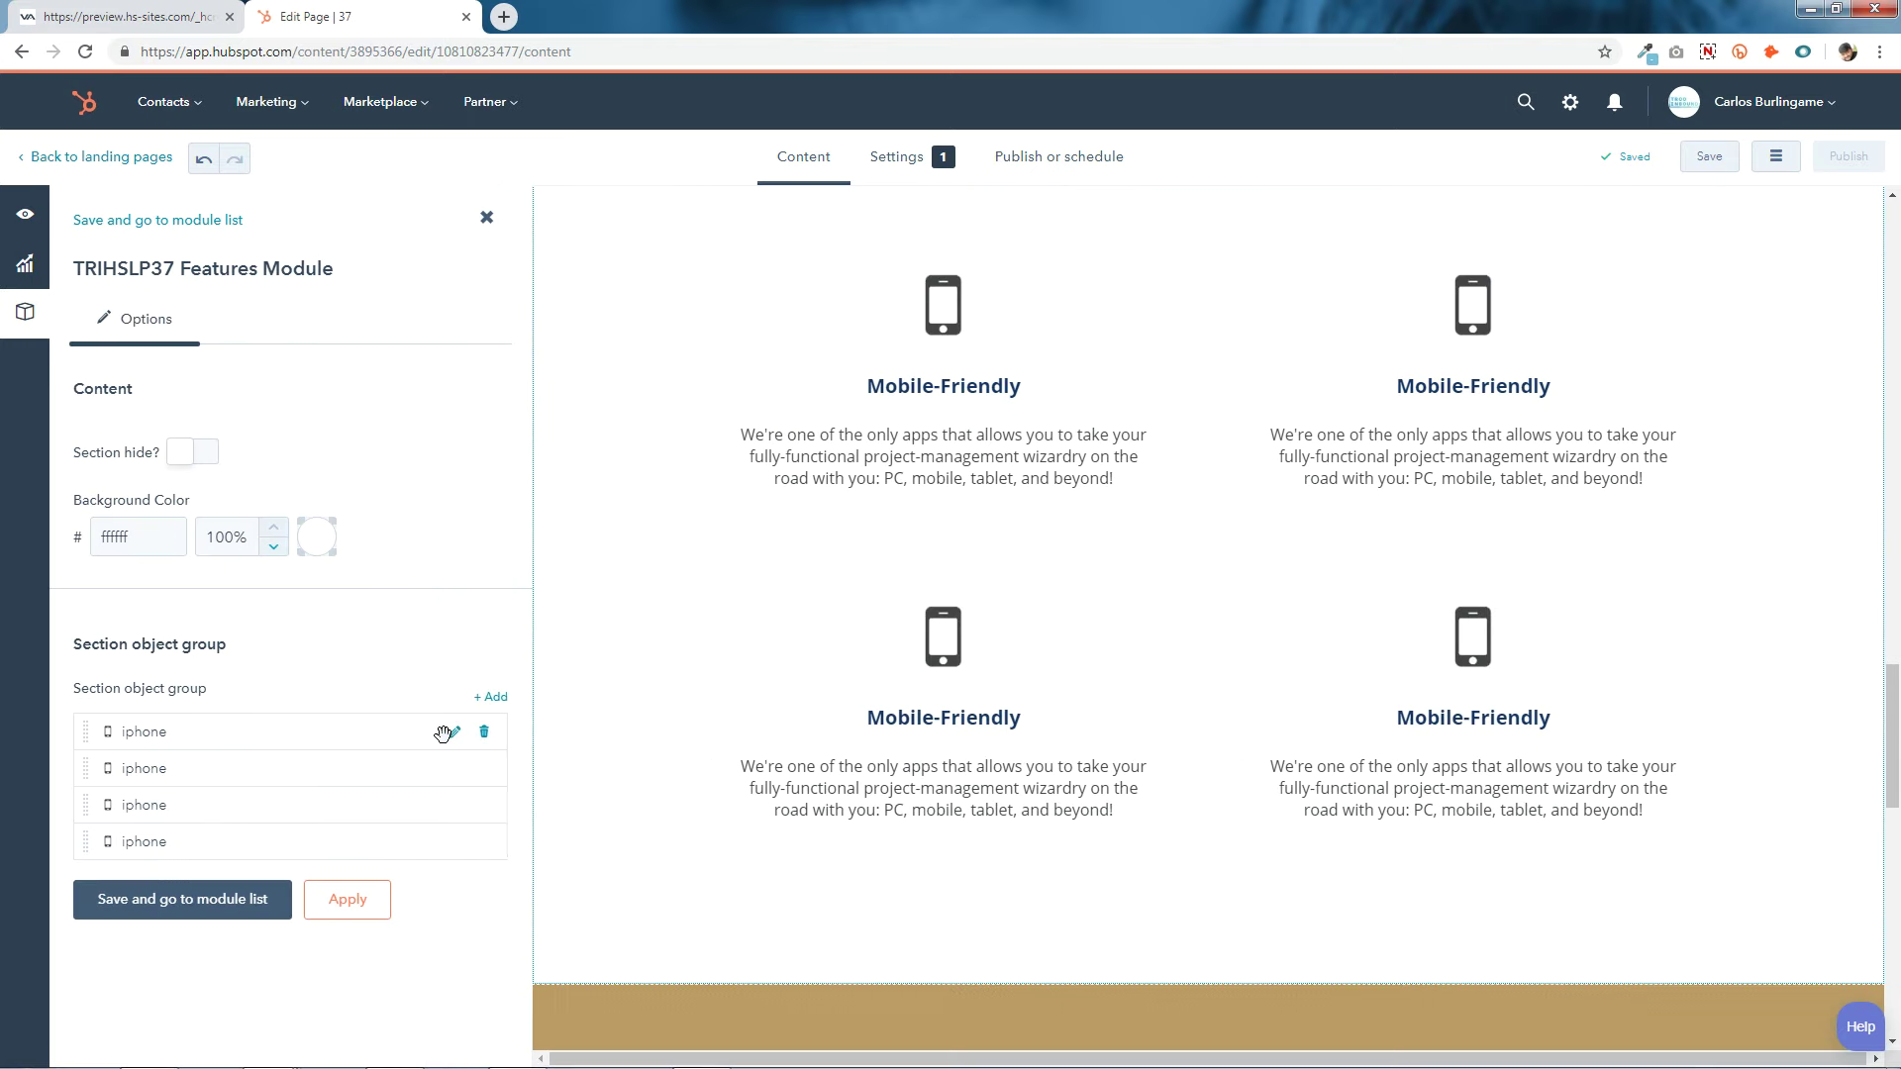
{"action": "left_click", "coordinate": [454, 731]}
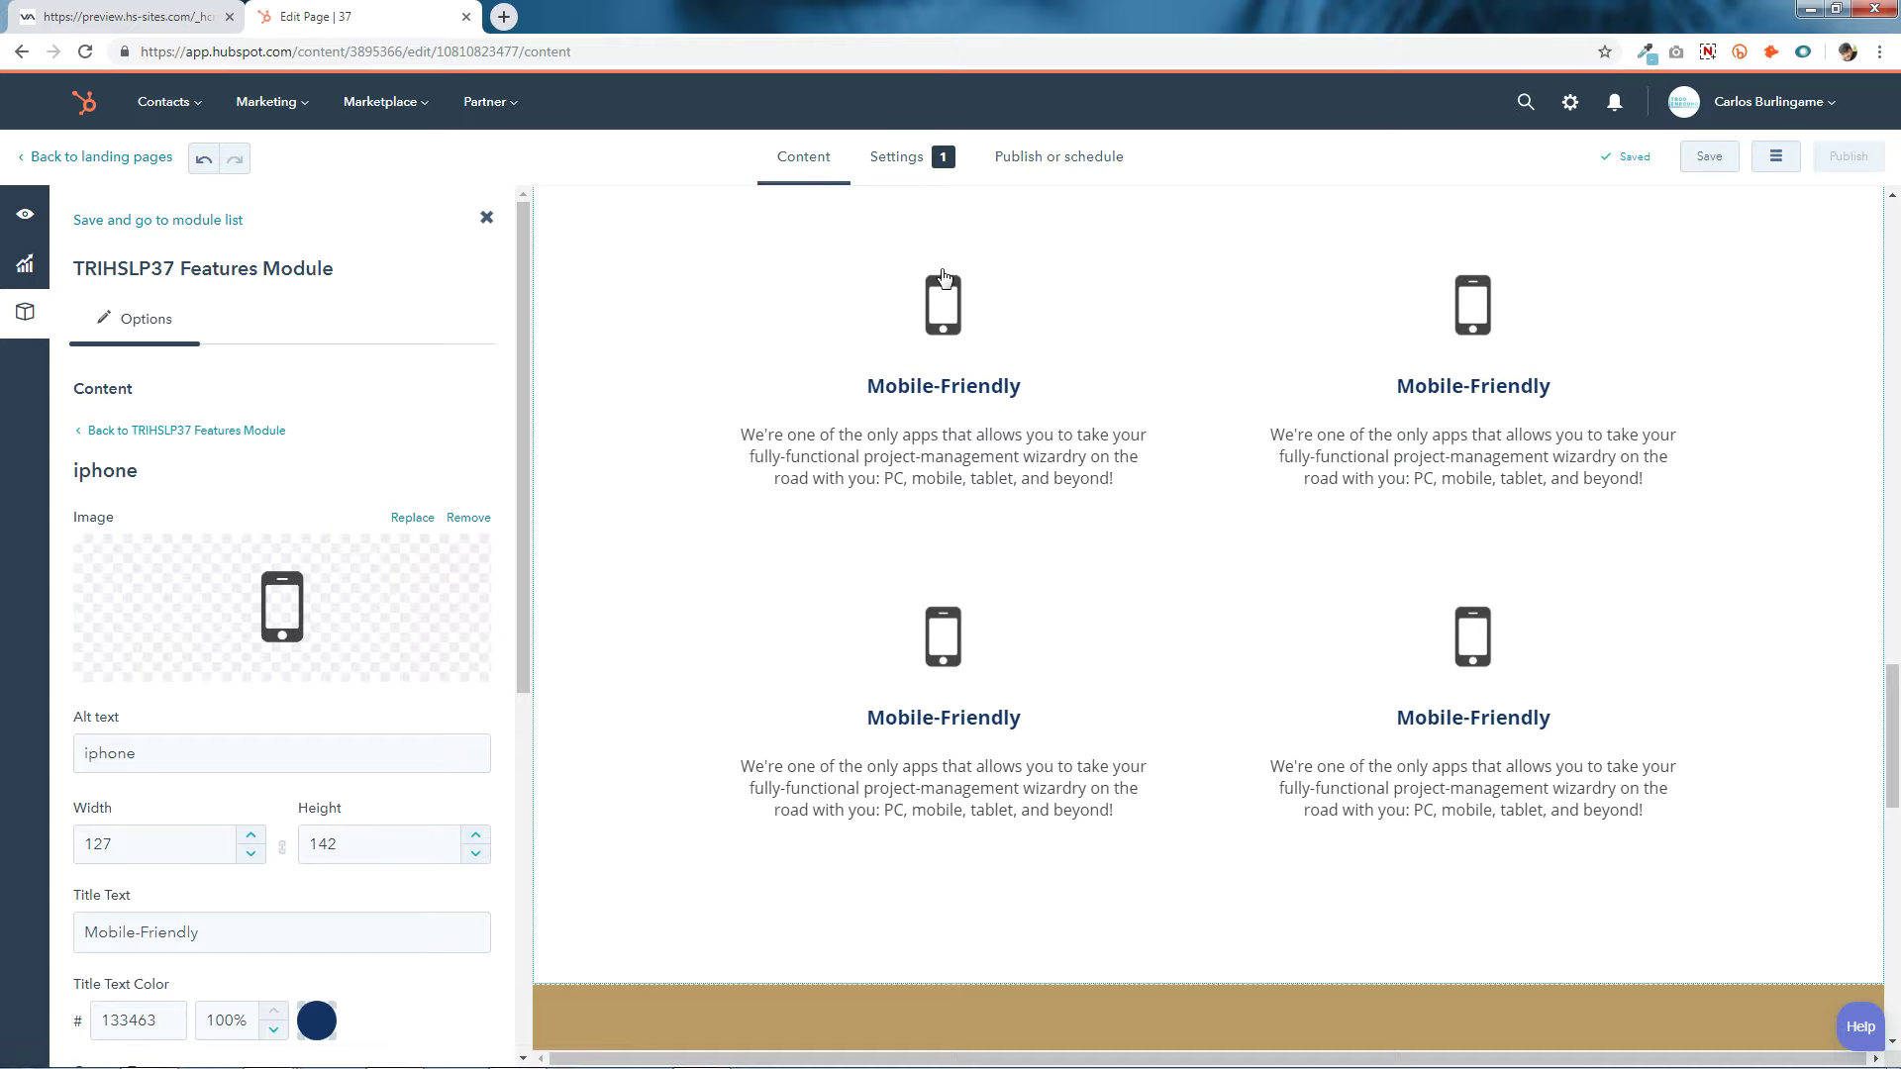
{"action": "left_click", "coordinate": [271, 609]}
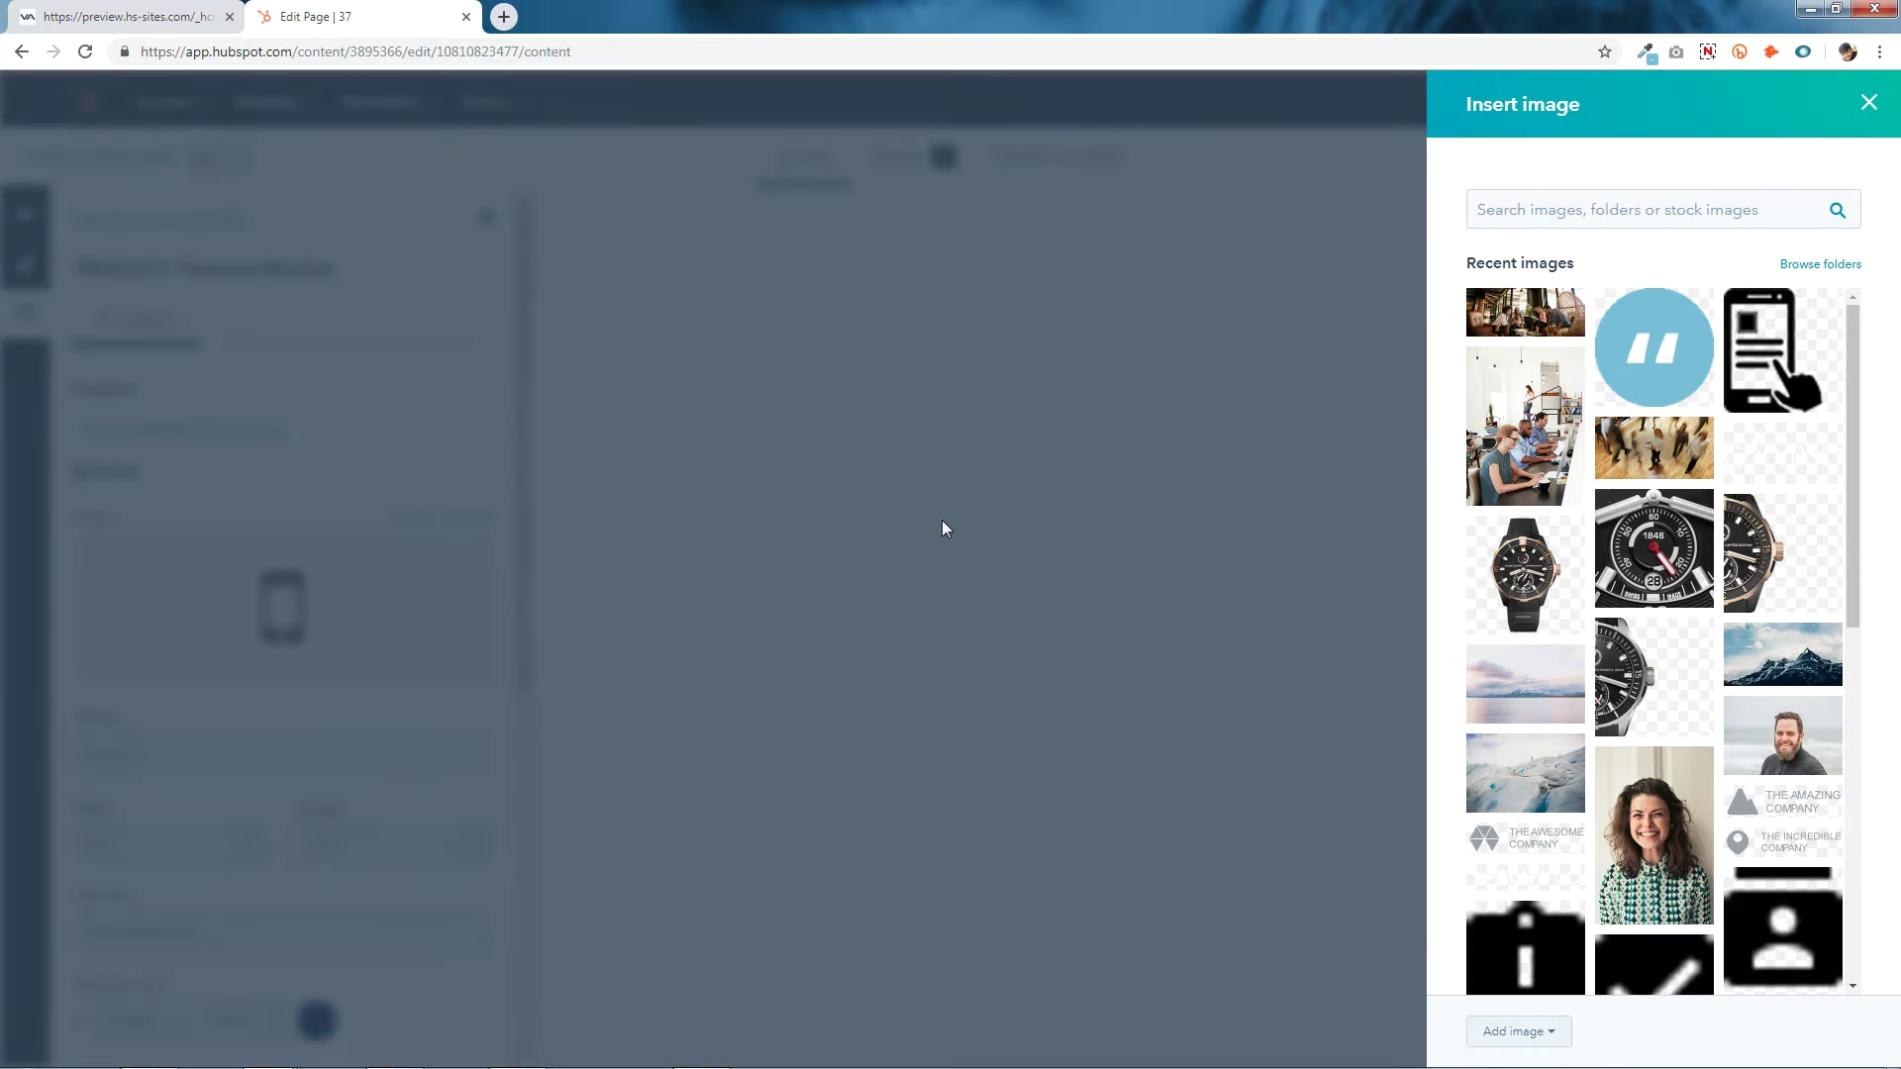
{"action": "left_click", "coordinate": [1798, 349]}
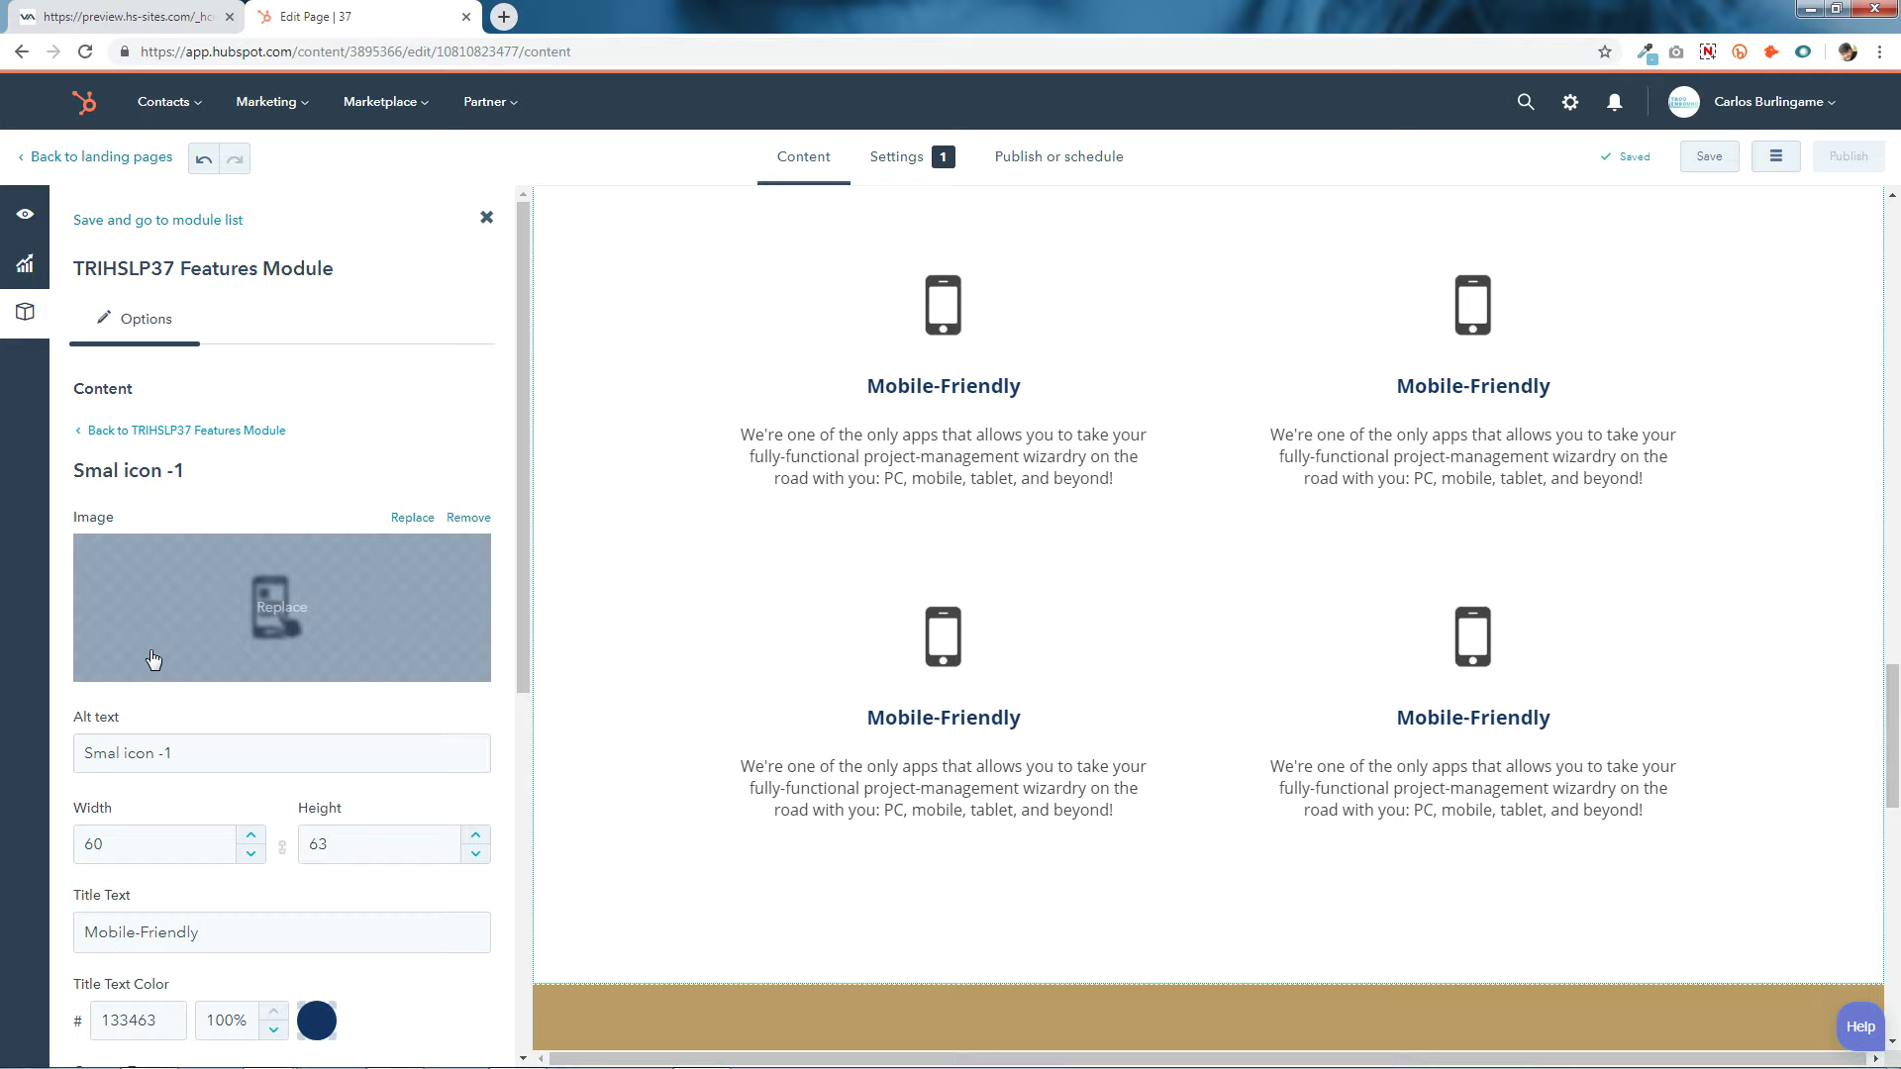
Set the first feature item's Title Text Color to 0c7594, copied from the Title Text Color line in the LP - 37.txt notes.
{"action": "scroll", "coordinate": [346, 657], "scroll_direction": "down", "scroll_amount": 3}
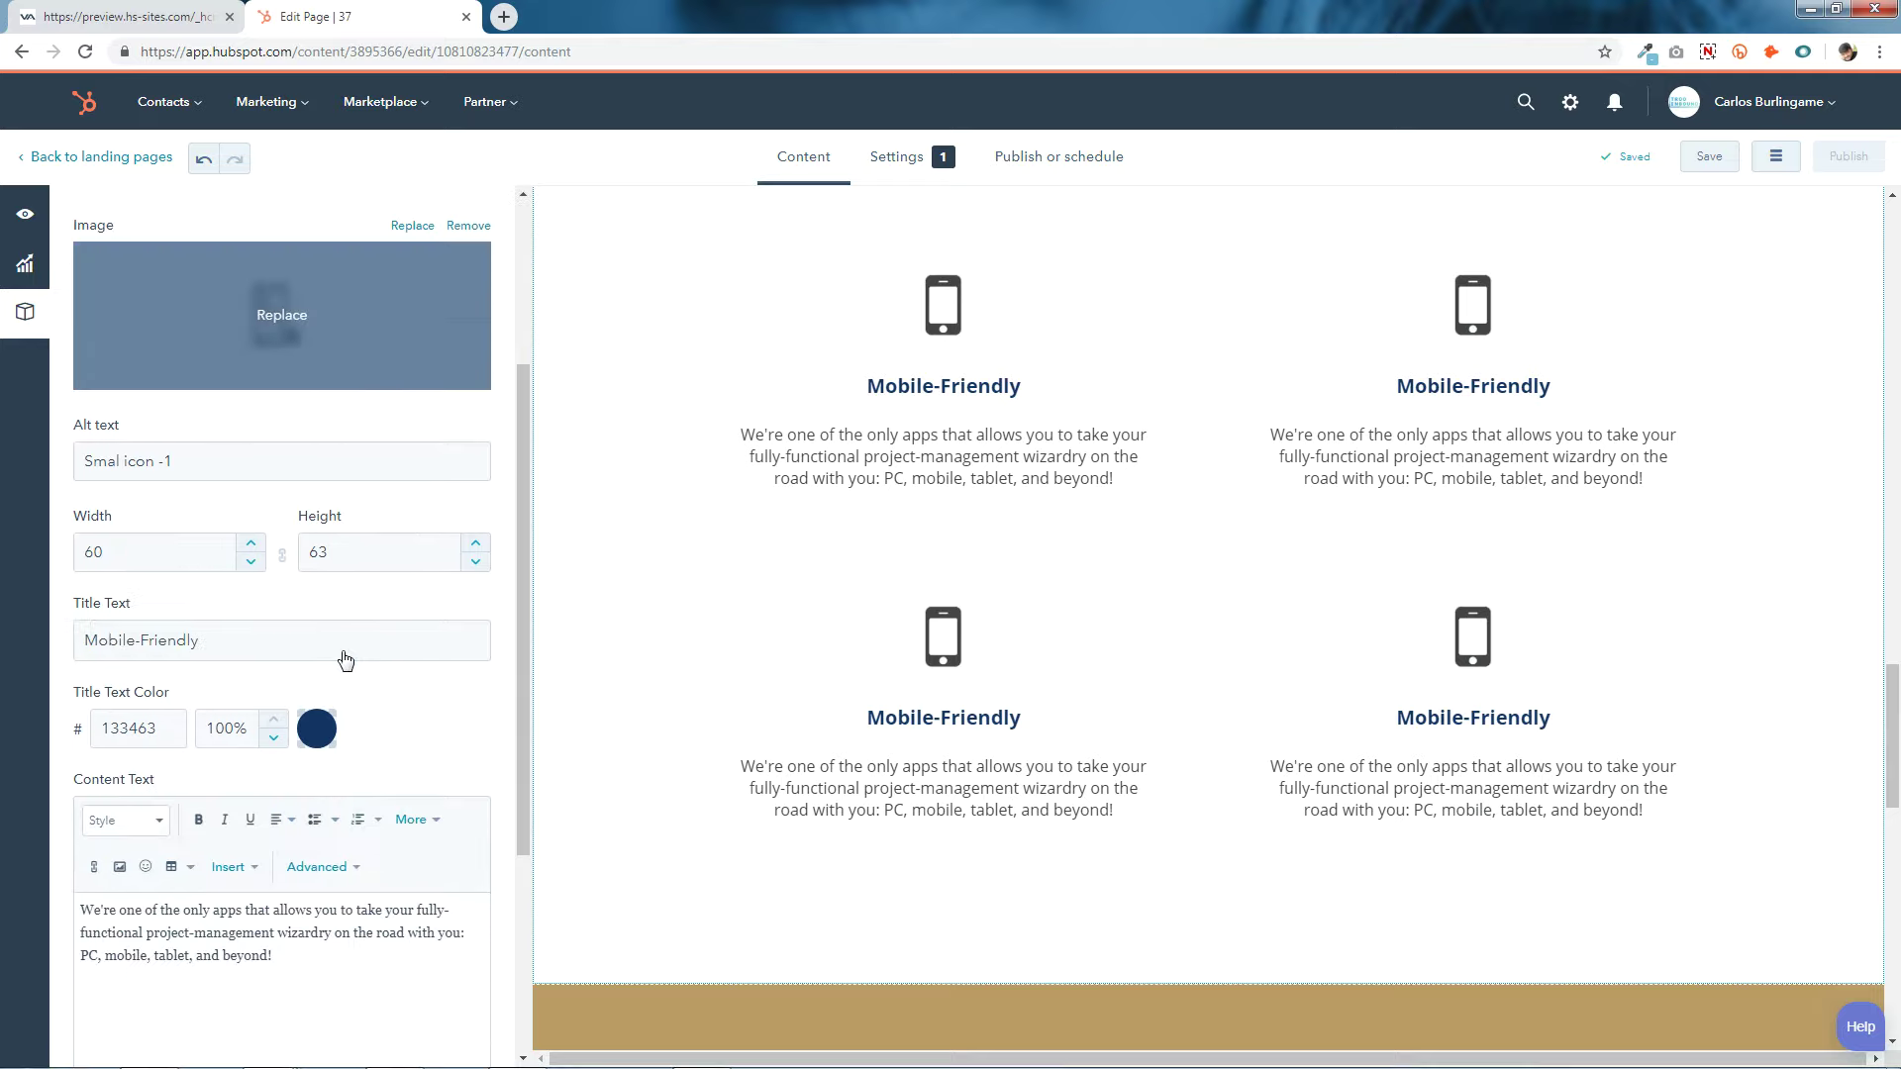
{"action": "left_click", "coordinate": [221, 641]}
{"action": "key", "text": "ctrl+a"}
{"action": "left_click", "coordinate": [272, 627]}
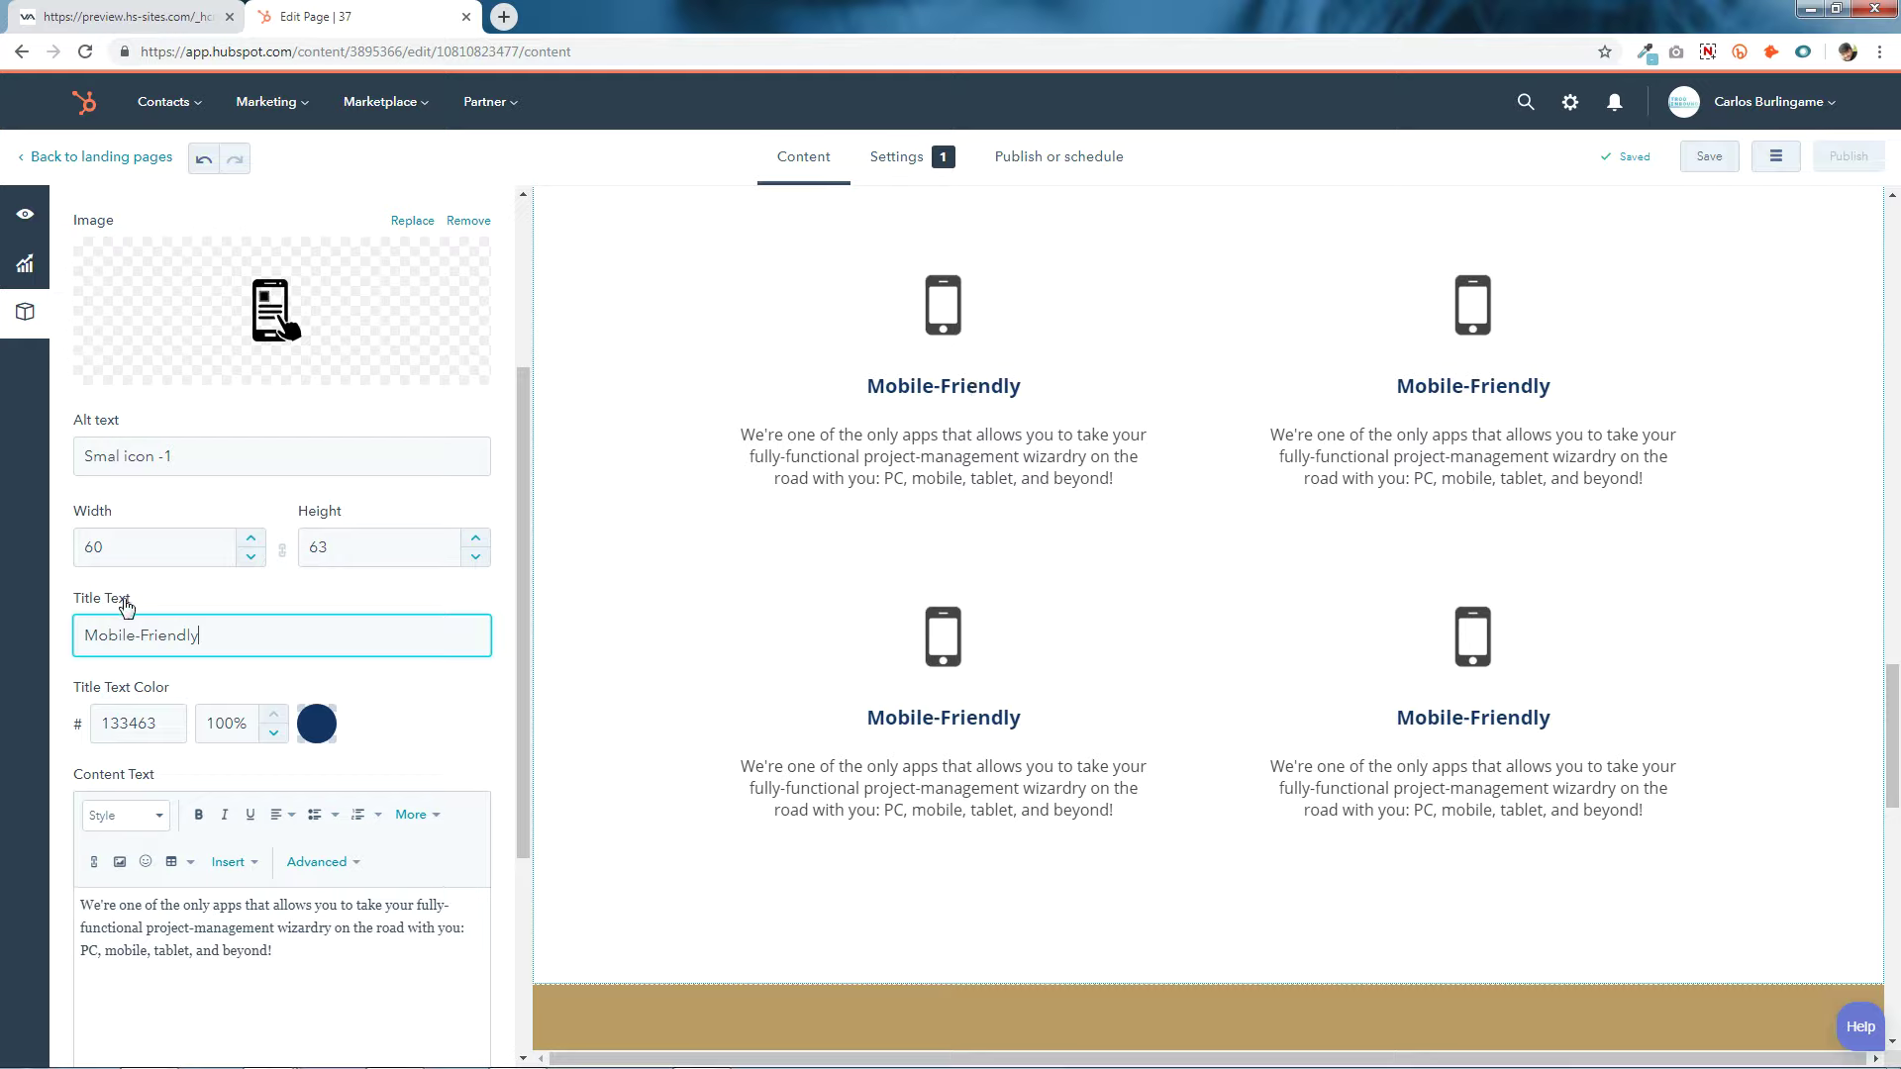
{"action": "left_click", "coordinate": [177, 723]}
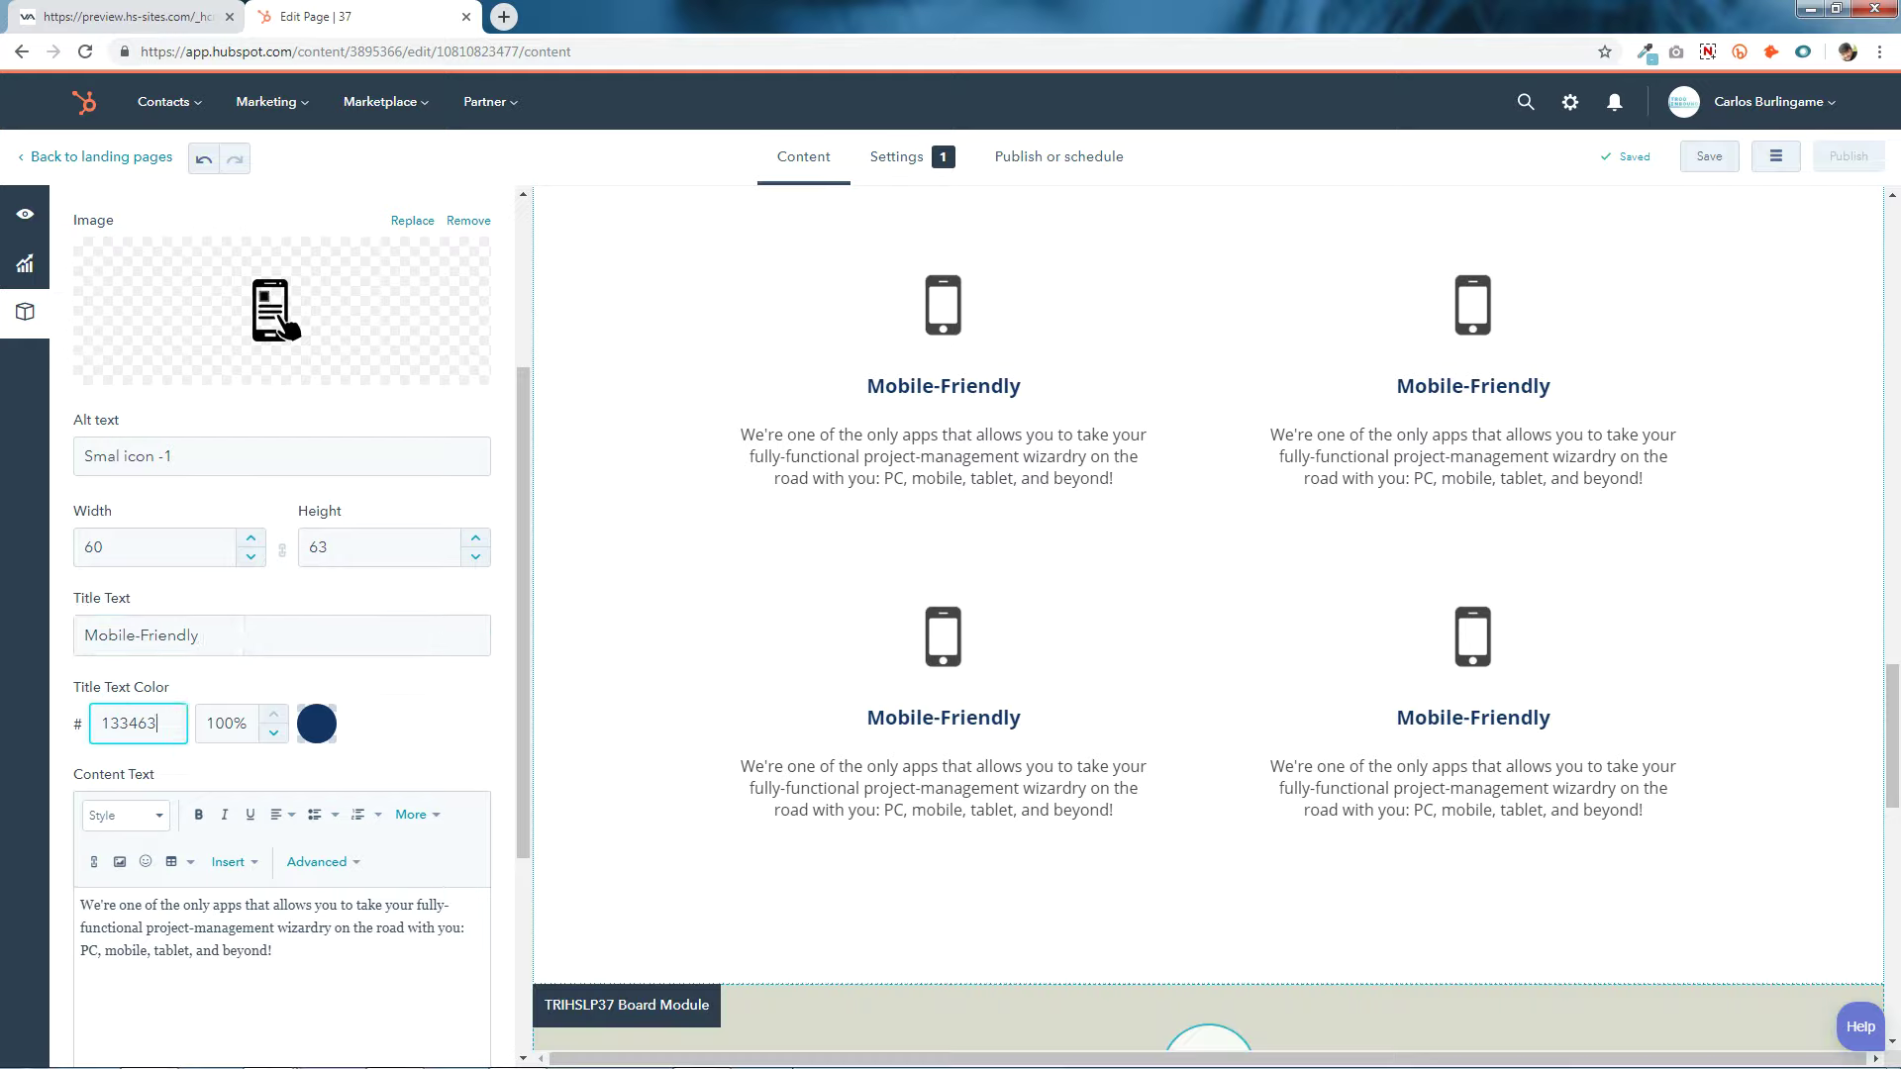
{"action": "left_click", "coordinate": [703, 1059]}
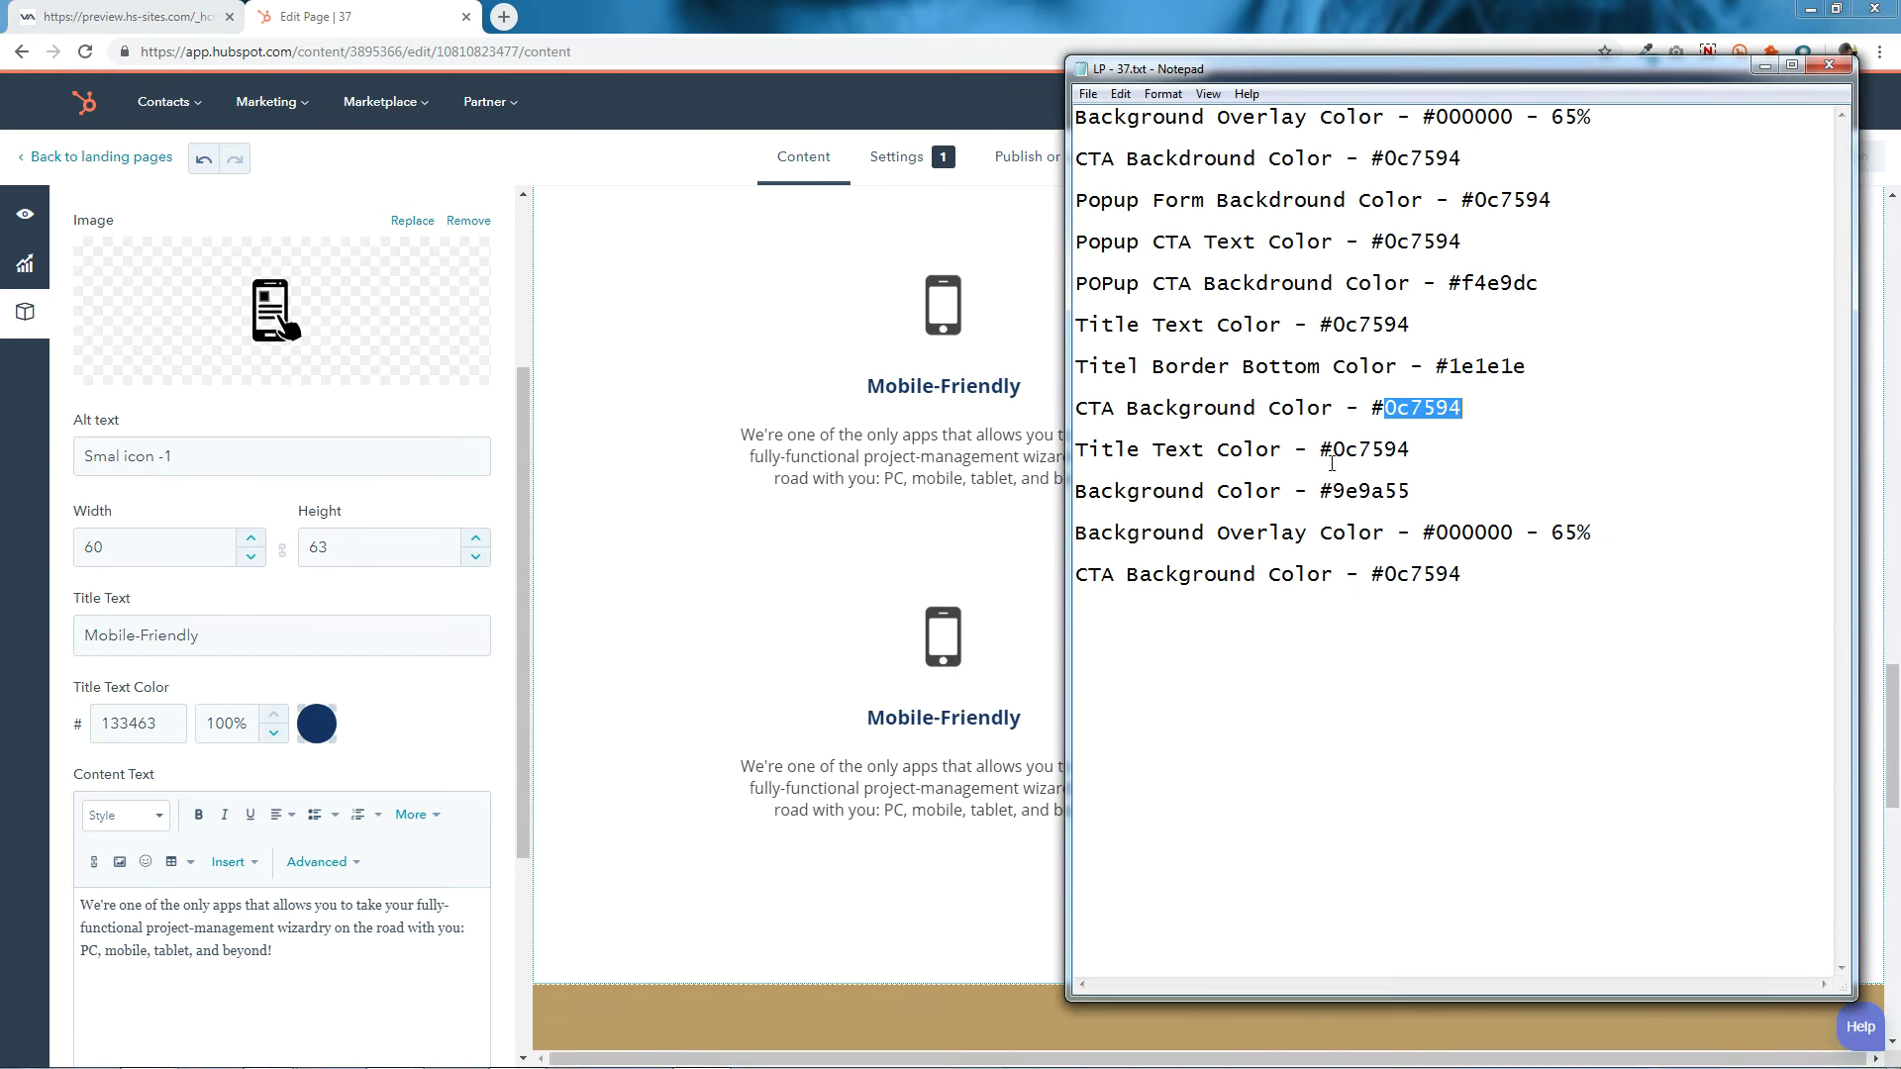
{"action": "left_click_drag", "start_coordinate": [1339, 449], "coordinate": [1414, 445]}
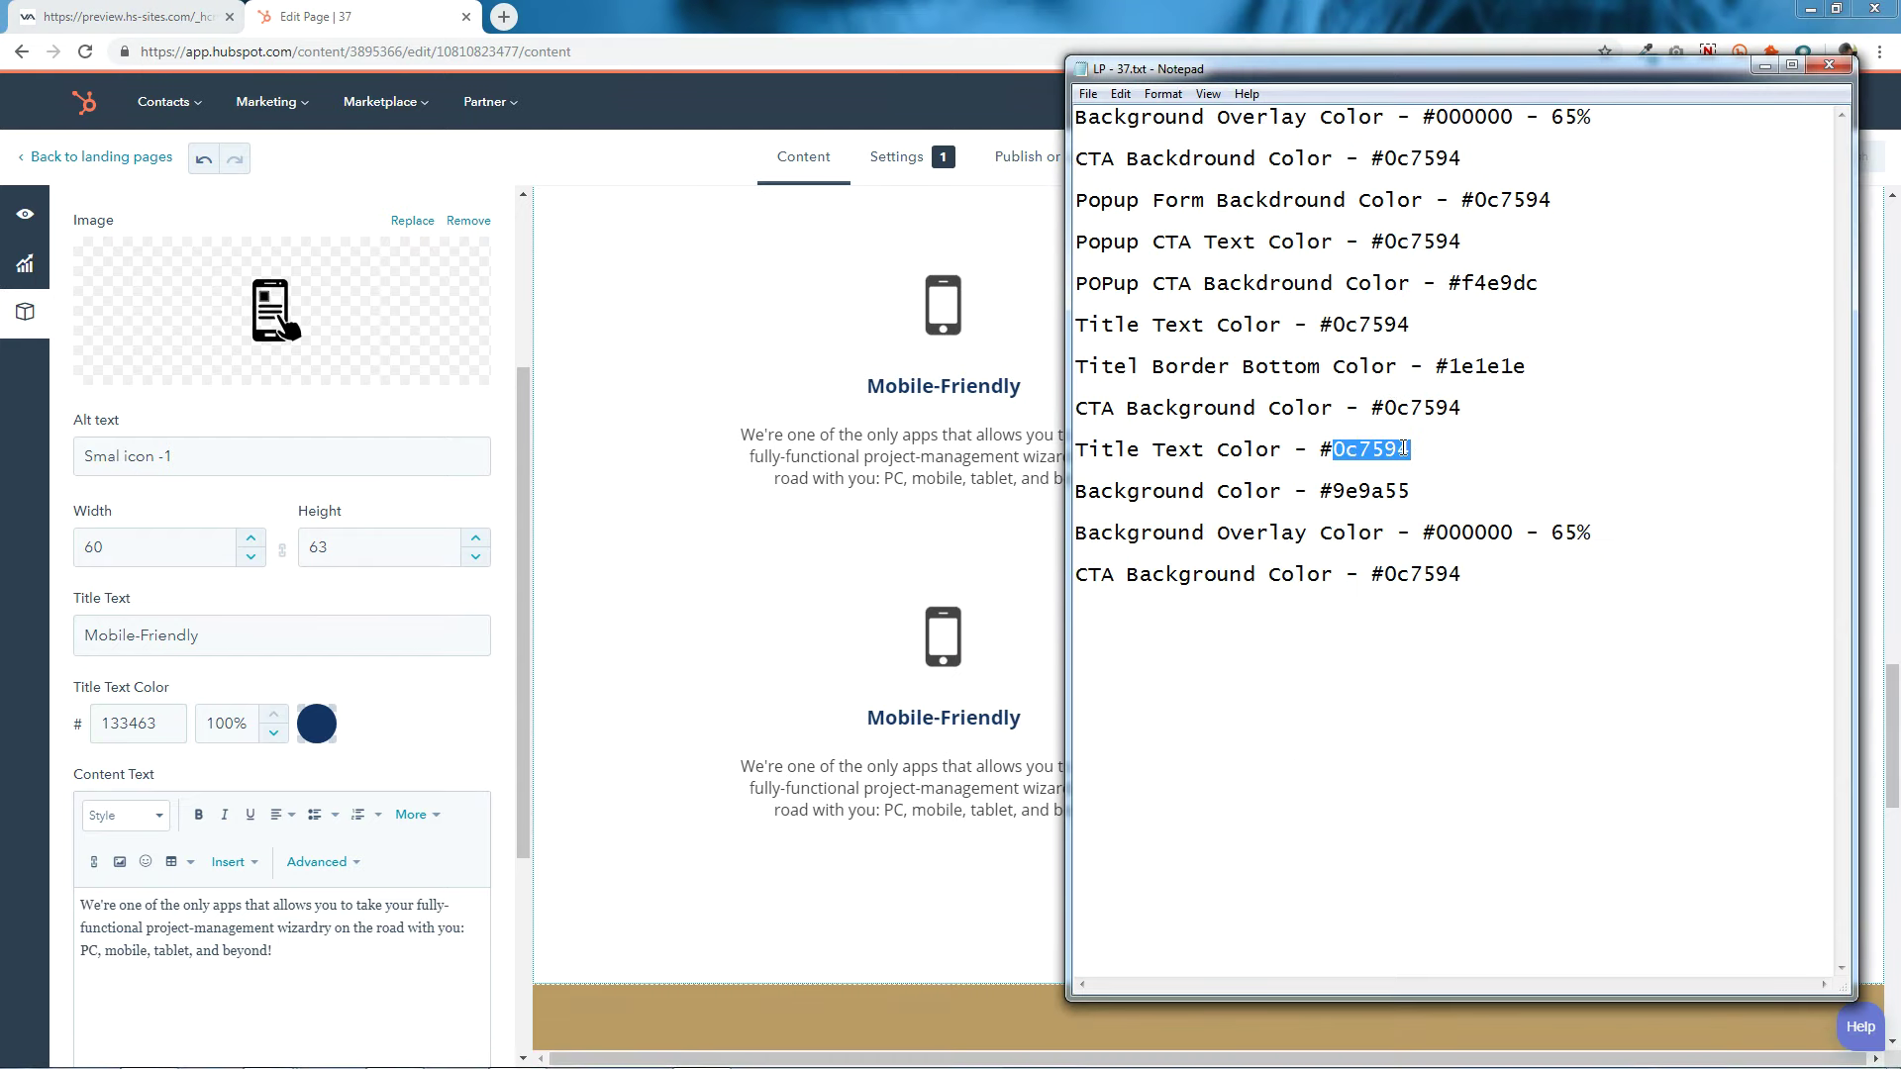
{"action": "right_click", "coordinate": [1404, 448]}
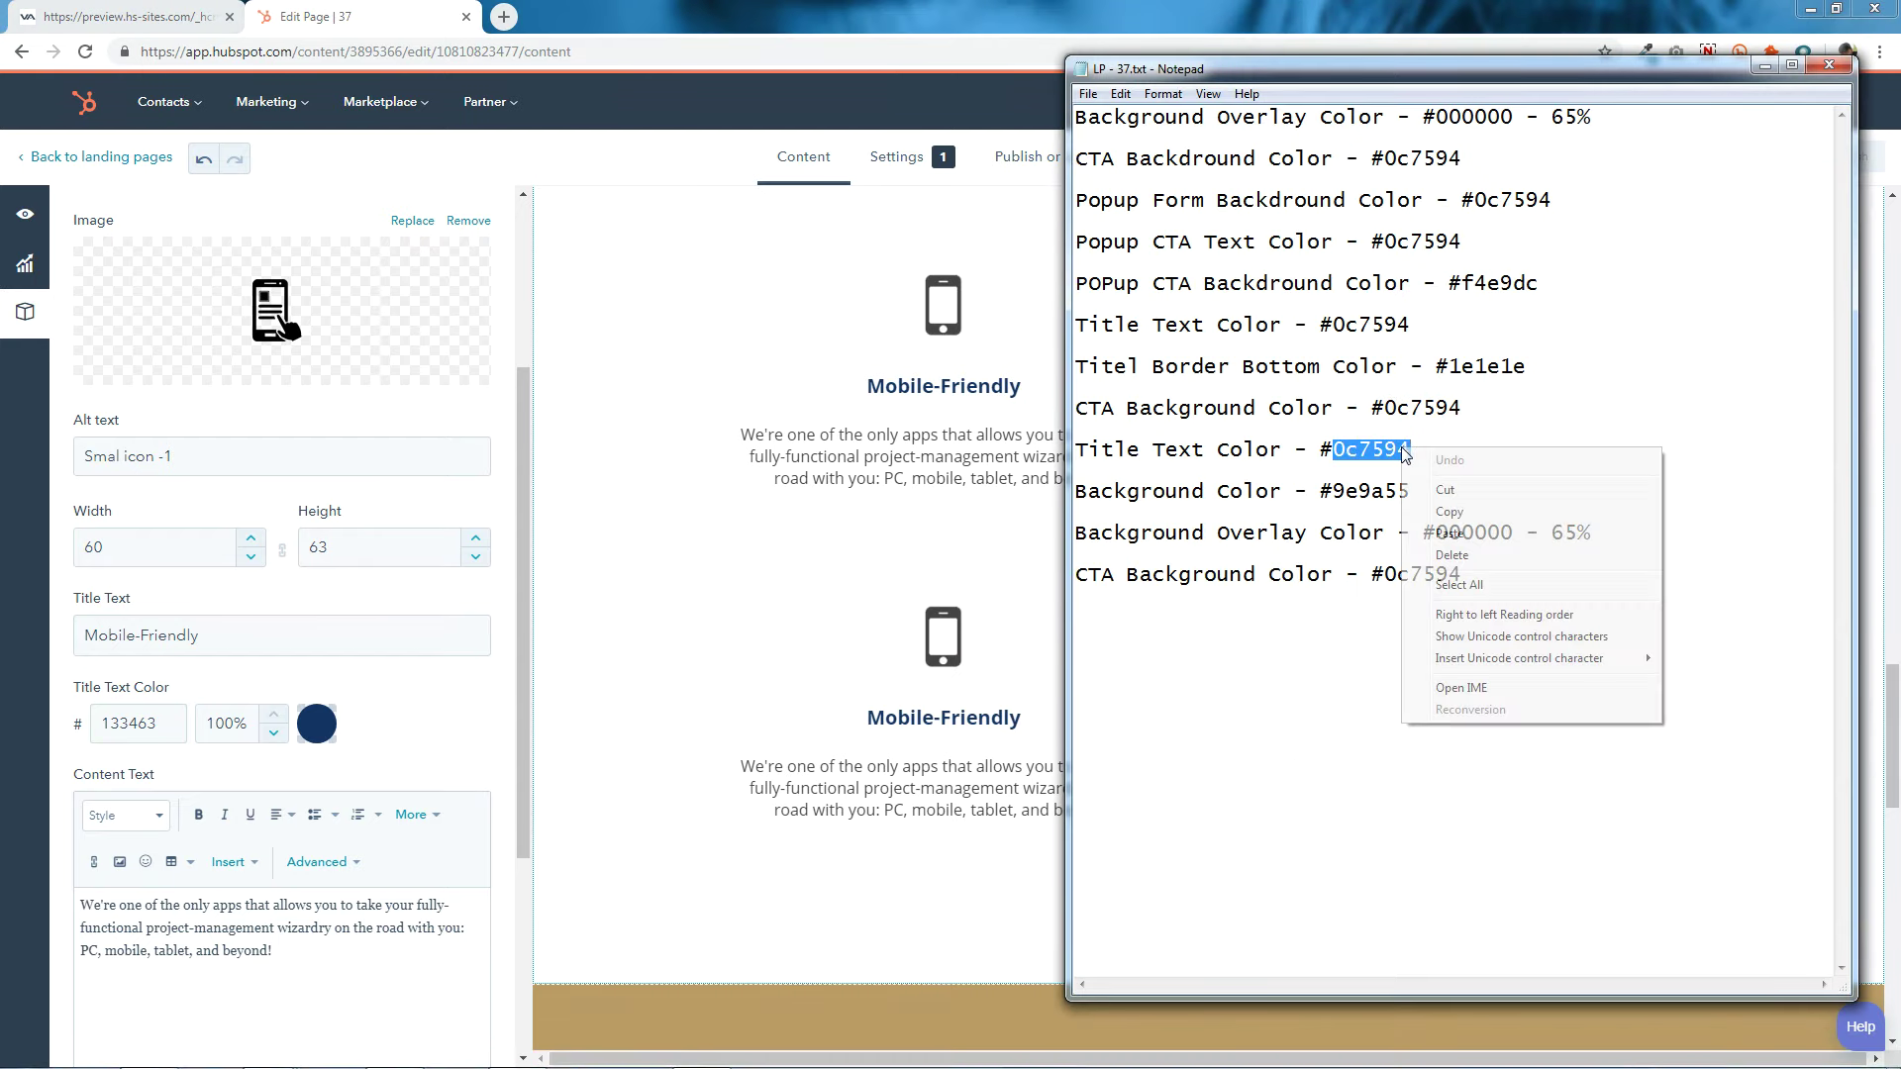
{"action": "left_click", "coordinate": [1450, 512]}
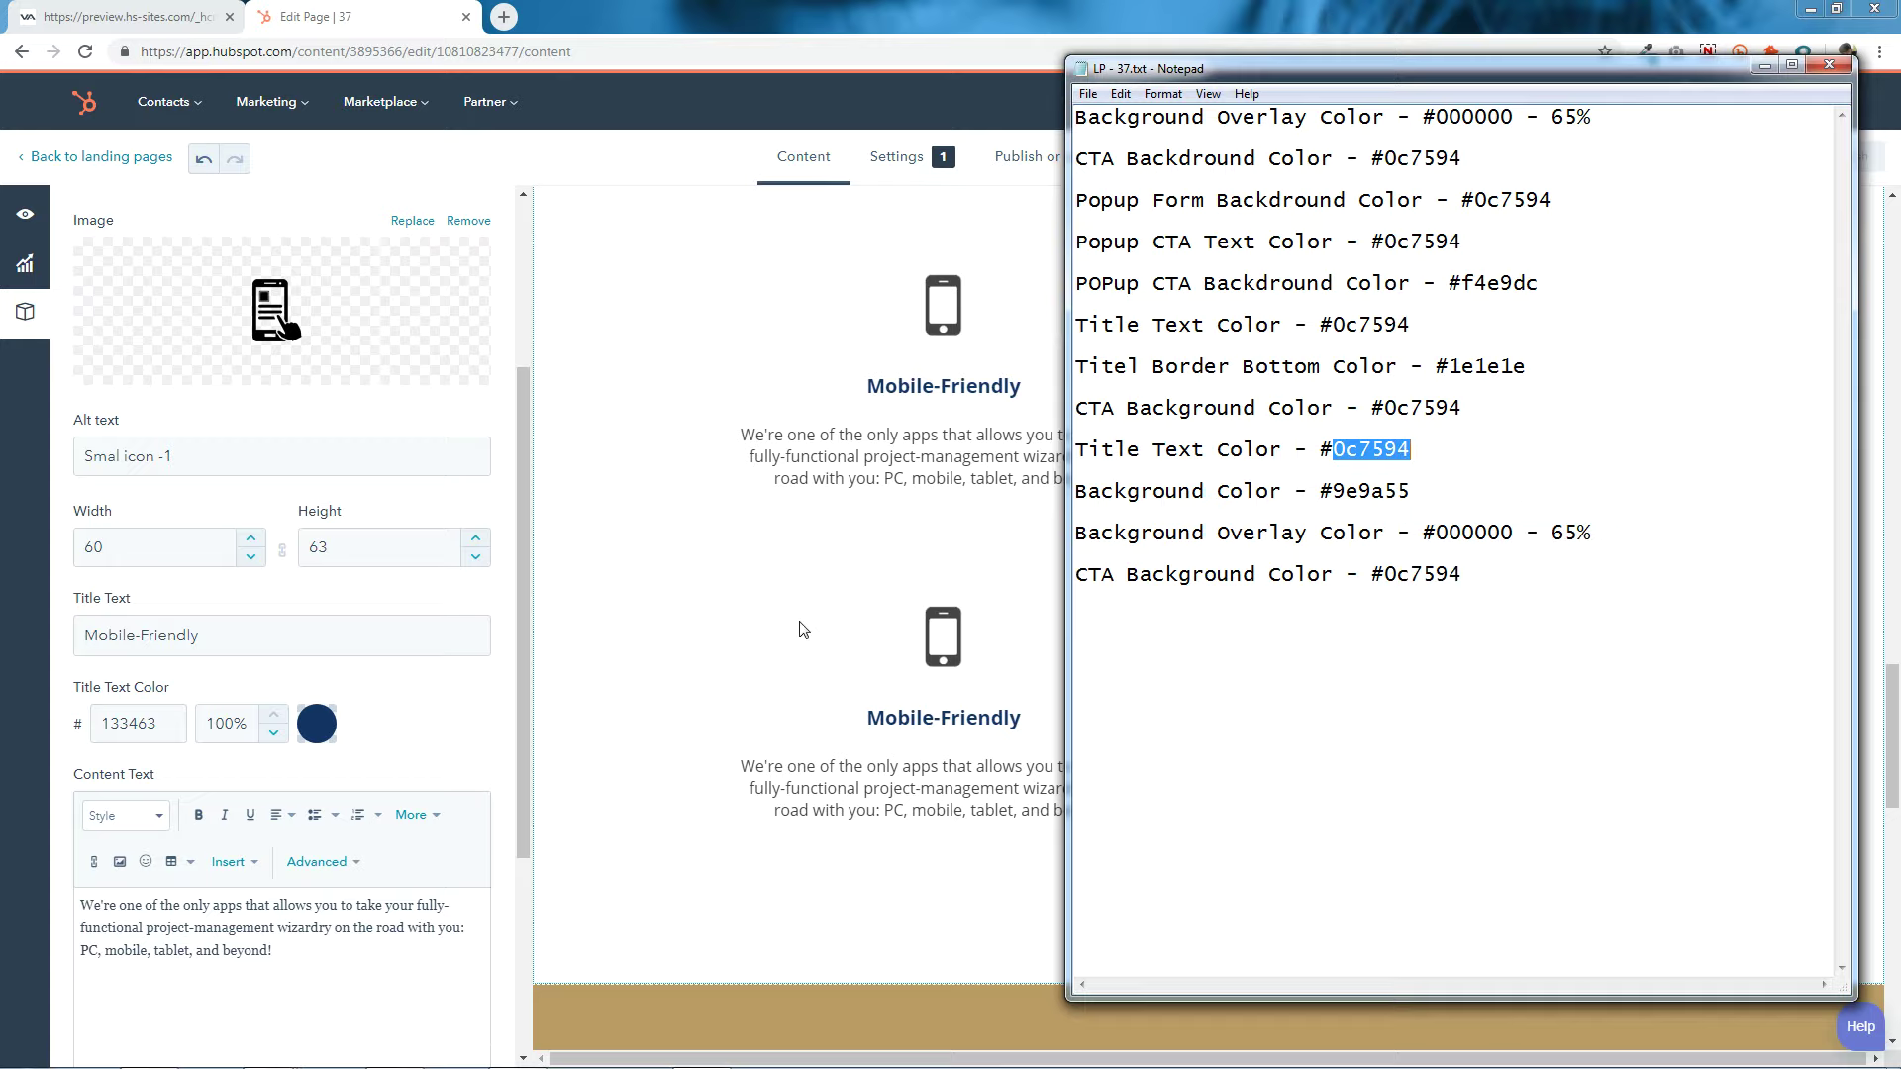
{"action": "double_click", "coordinate": [172, 726]}
{"action": "right_click", "coordinate": [172, 726]}
{"action": "left_click", "coordinate": [204, 784]}
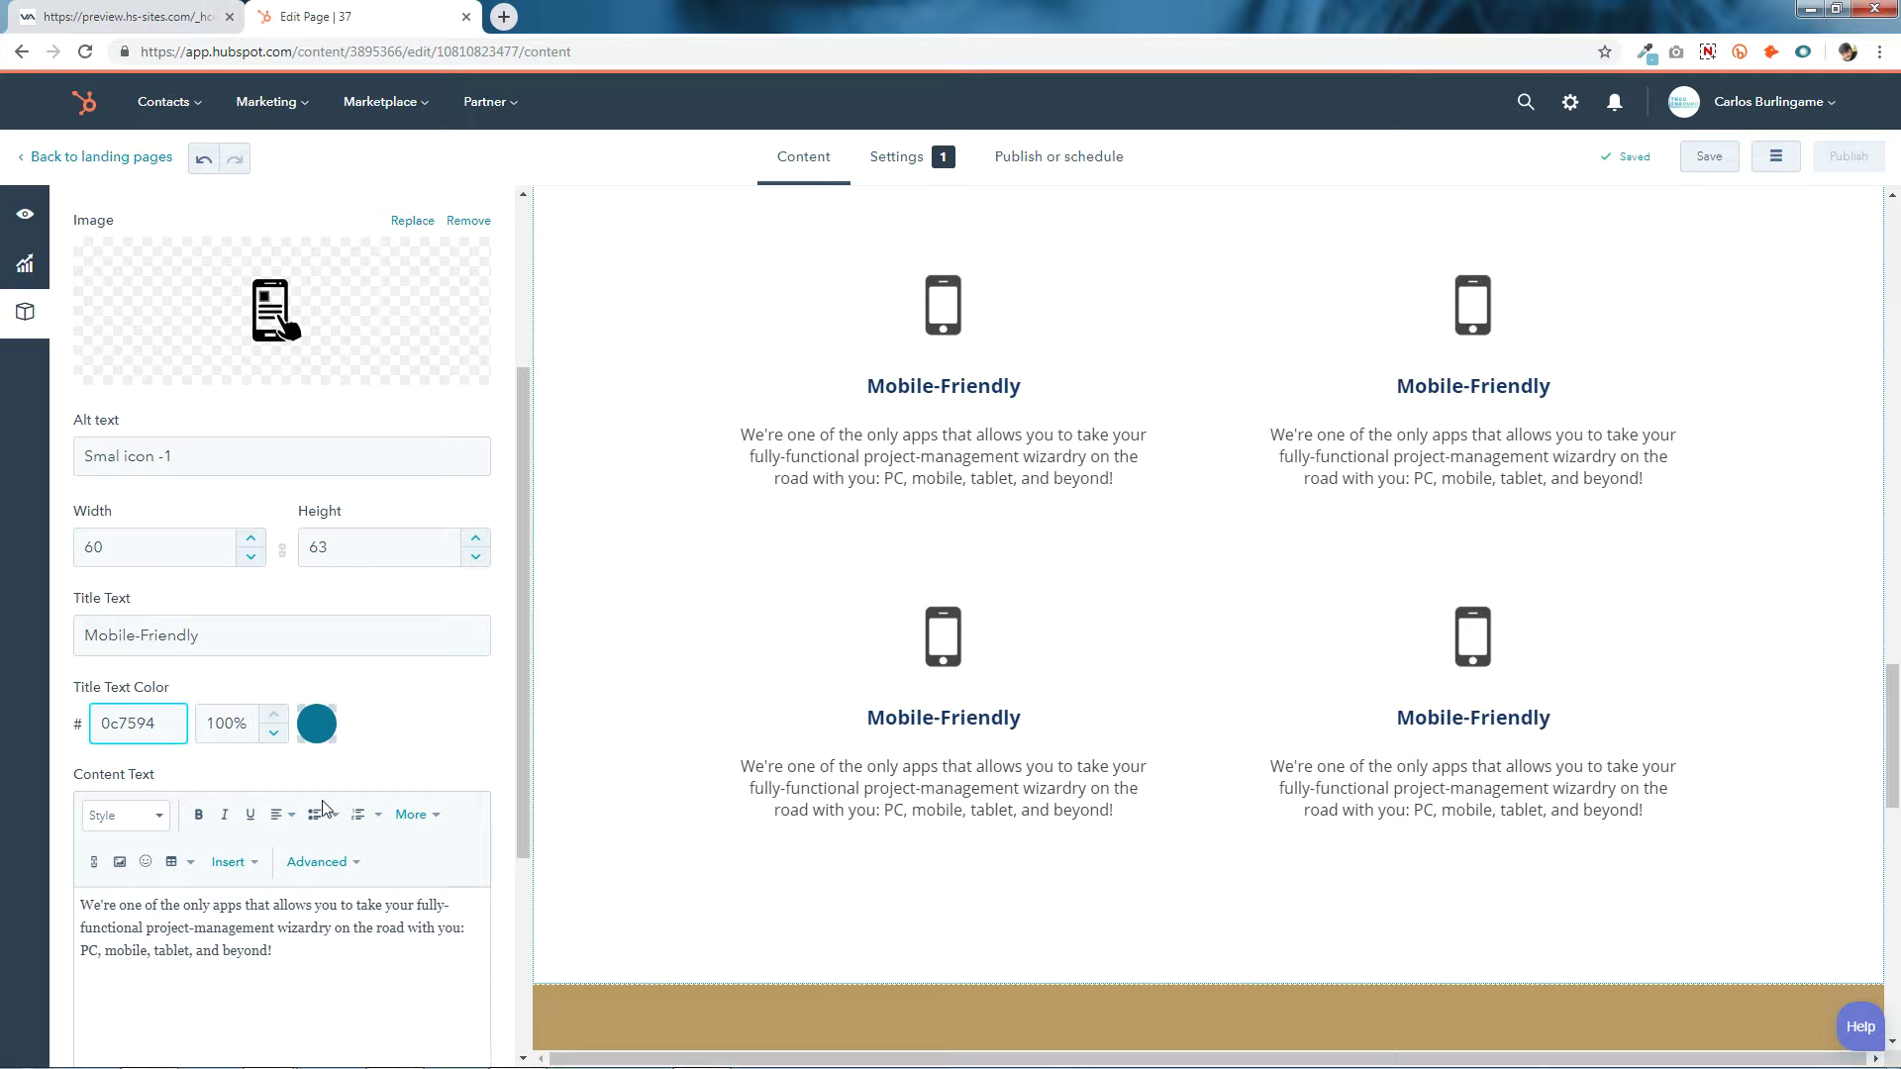
Look over the first feature item's Content Text without editing it and save the Features module.
{"action": "scroll", "coordinate": [323, 807], "scroll_direction": "down", "scroll_amount": 3}
{"action": "left_click_drag", "start_coordinate": [86, 607], "coordinate": [398, 654]}
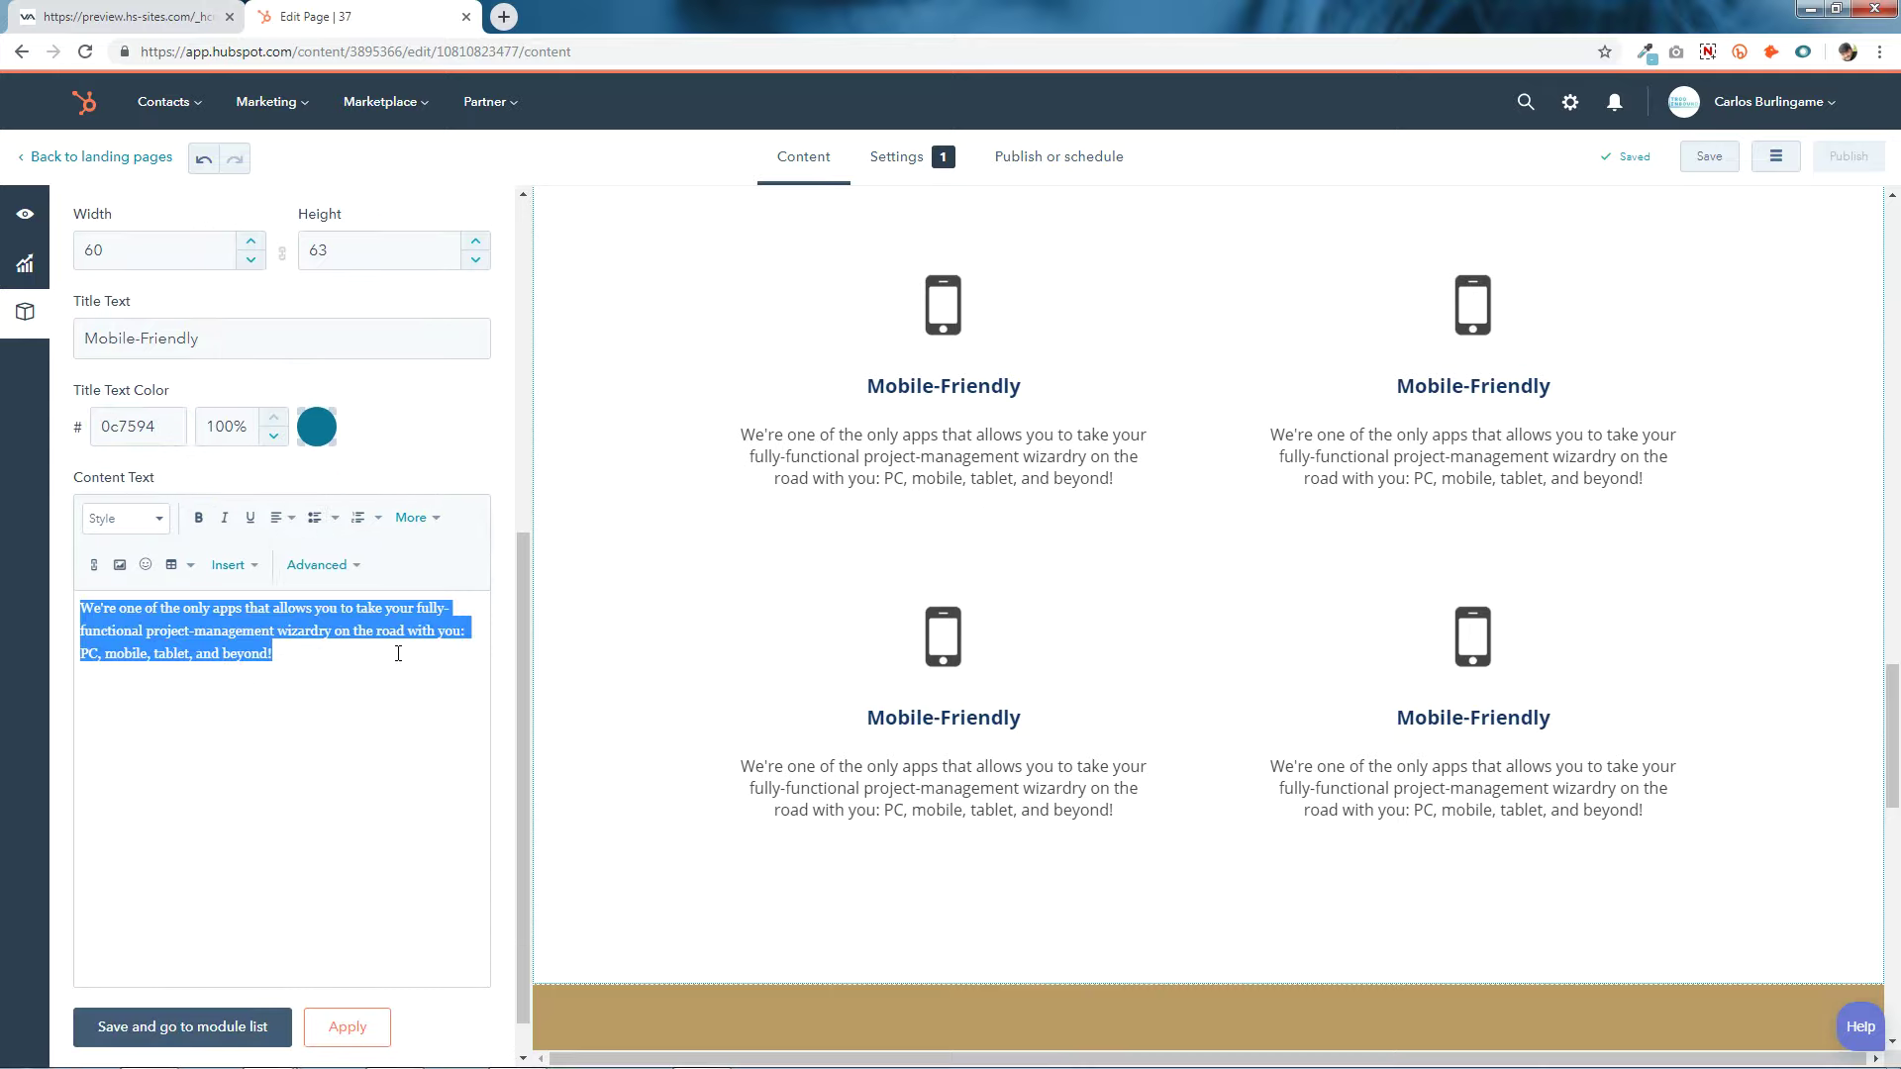
{"action": "left_click", "coordinate": [393, 714]}
{"action": "scroll", "coordinate": [396, 772], "scroll_direction": "down", "scroll_amount": 1}
{"action": "left_click", "coordinate": [247, 980]}
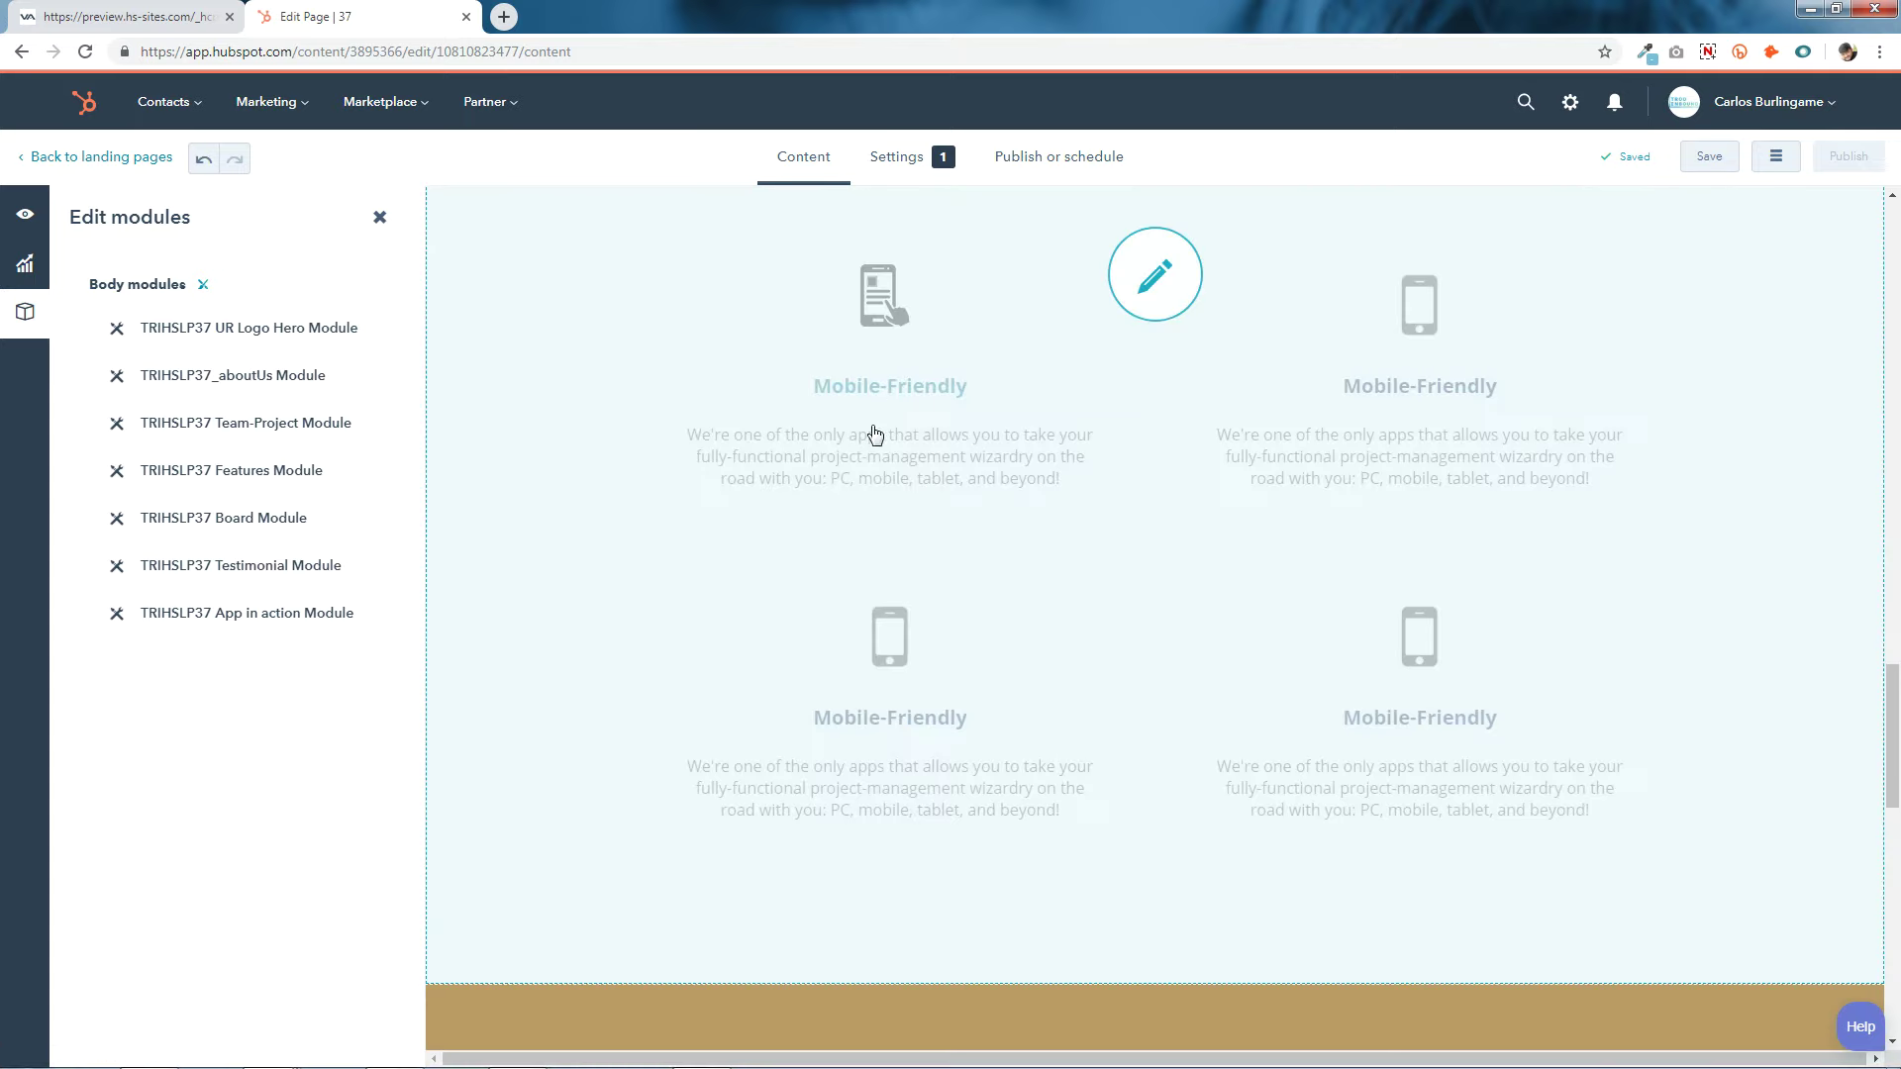
Reopen the Features module and replace the second feature item's iphone image with the recent image Smal icon -1.
{"action": "left_click", "coordinate": [1175, 393]}
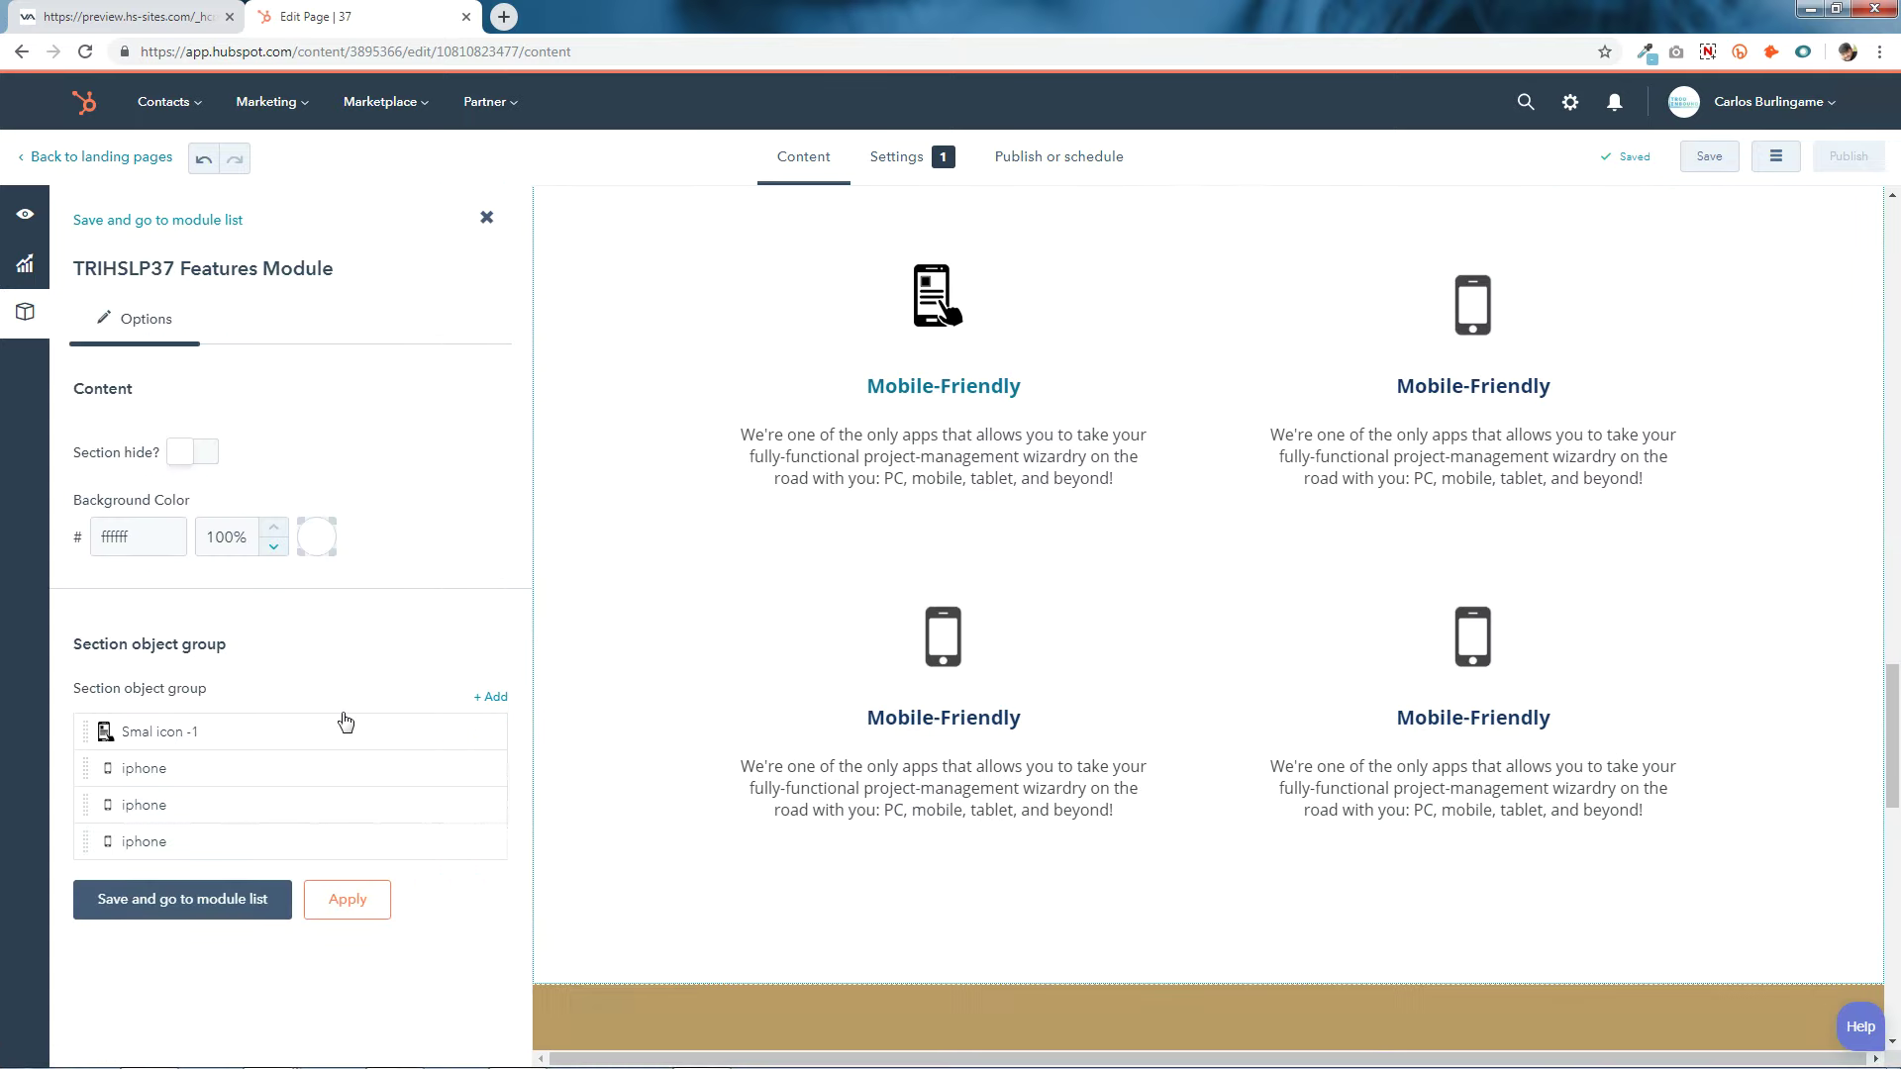
{"action": "left_click", "coordinate": [457, 771]}
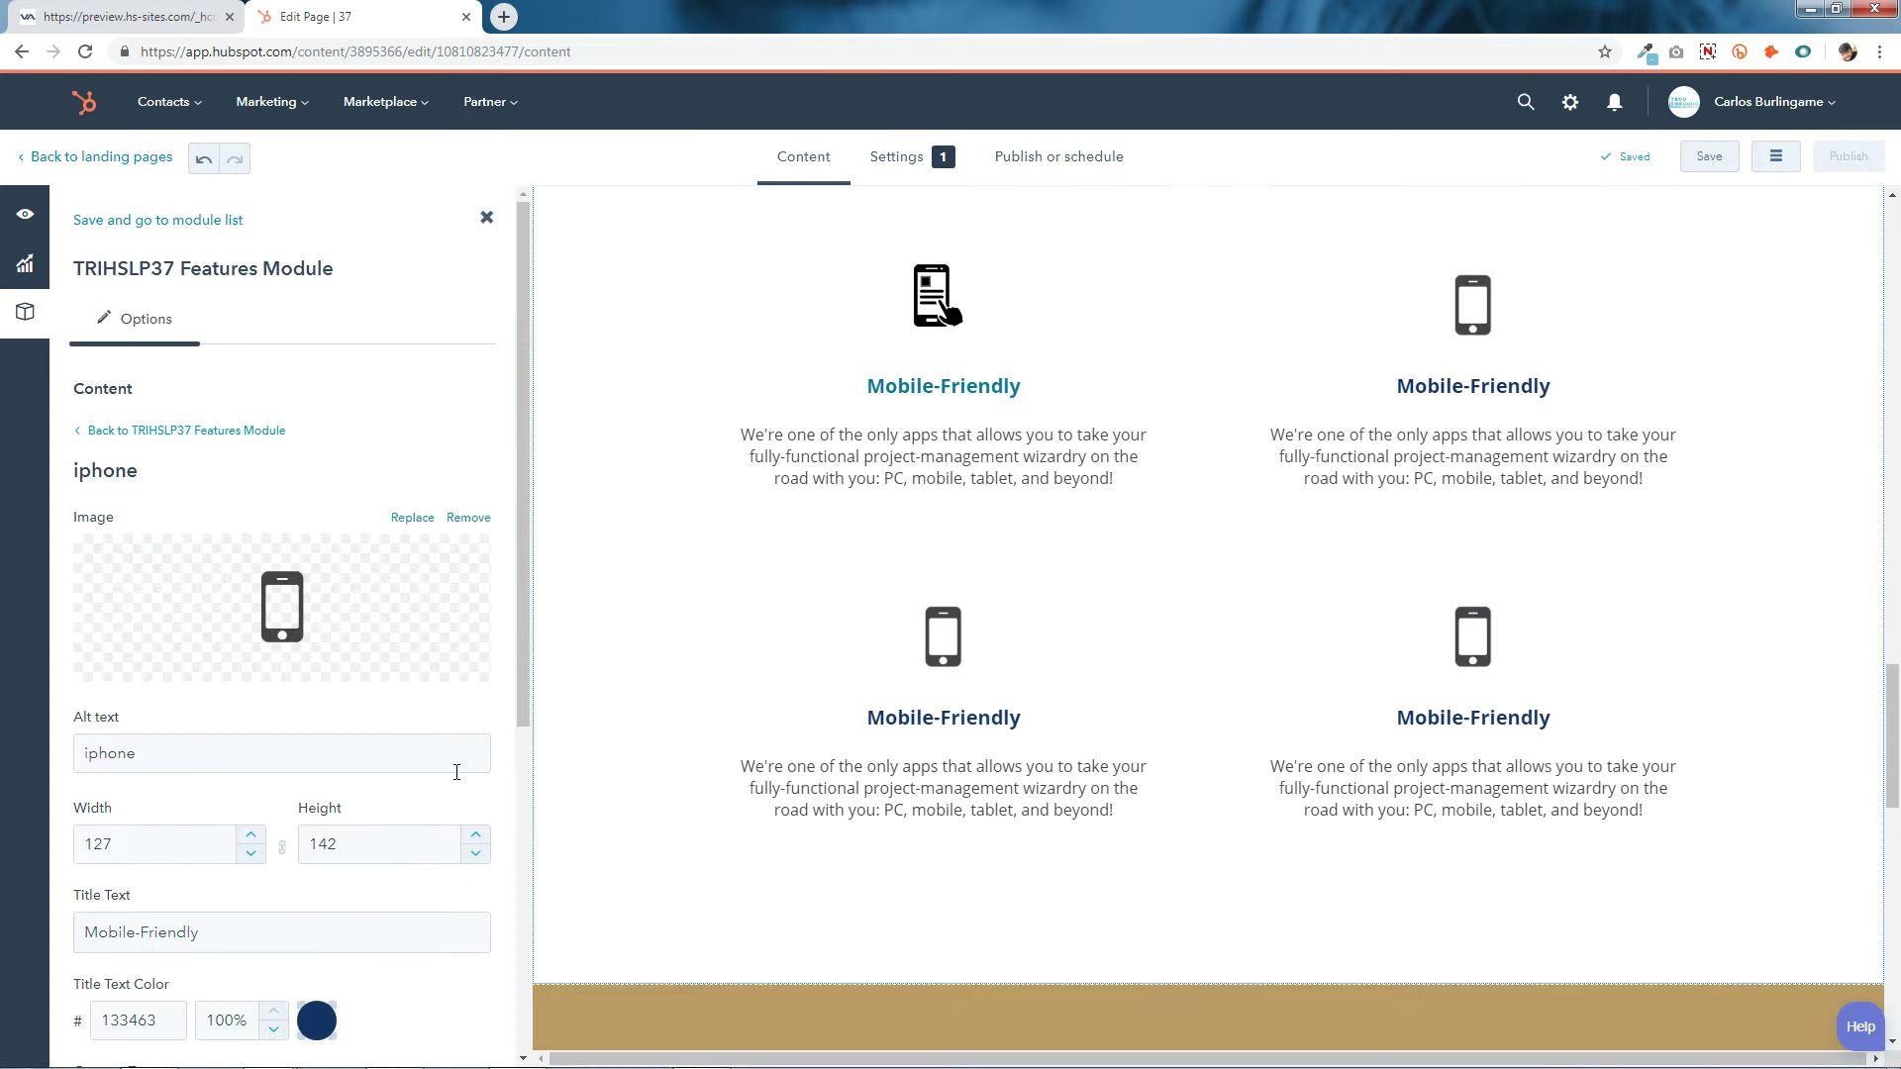
{"action": "left_click", "coordinate": [277, 621]}
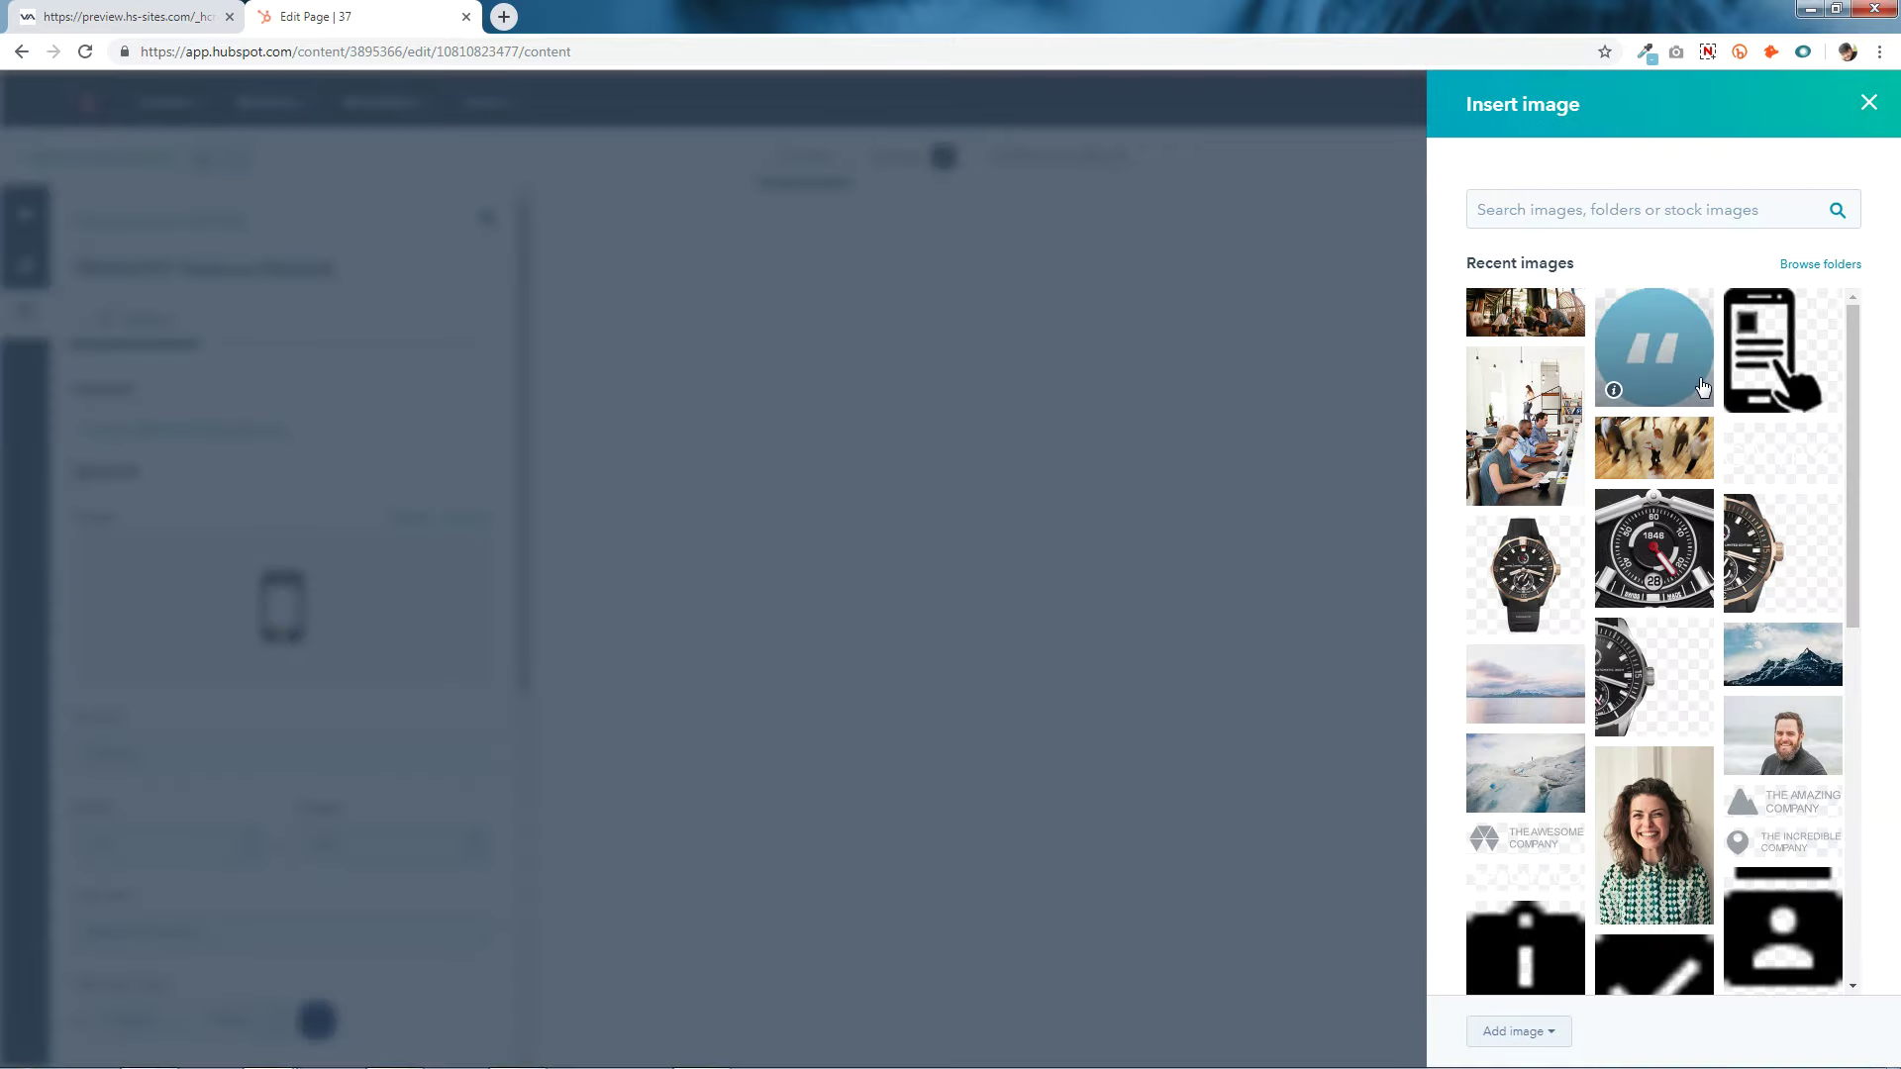
{"action": "left_click", "coordinate": [1761, 365]}
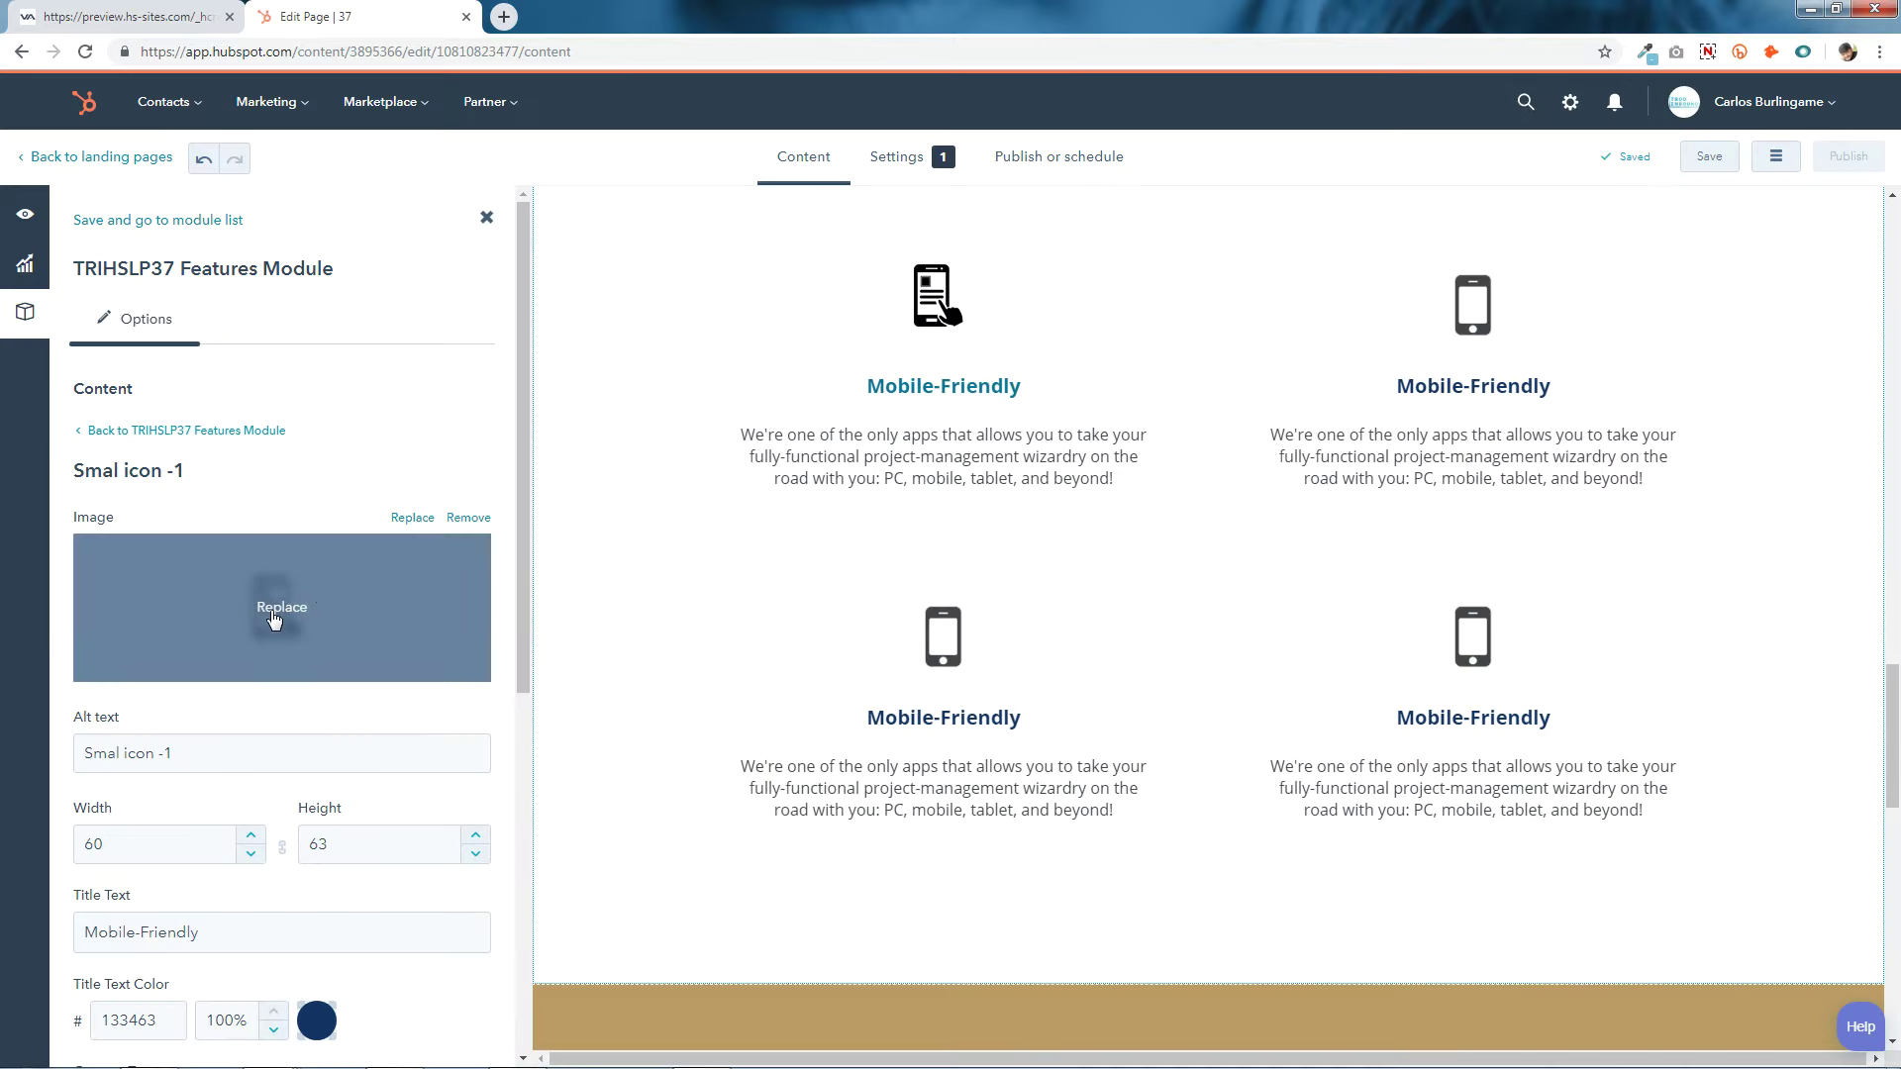
Set the second feature item's Title Text Color to 0c7594, copied from the LP - 37.txt notes, and save the Features module.
{"action": "scroll", "coordinate": [297, 616], "scroll_direction": "down", "scroll_amount": 5}
{"action": "left_click", "coordinate": [226, 436]}
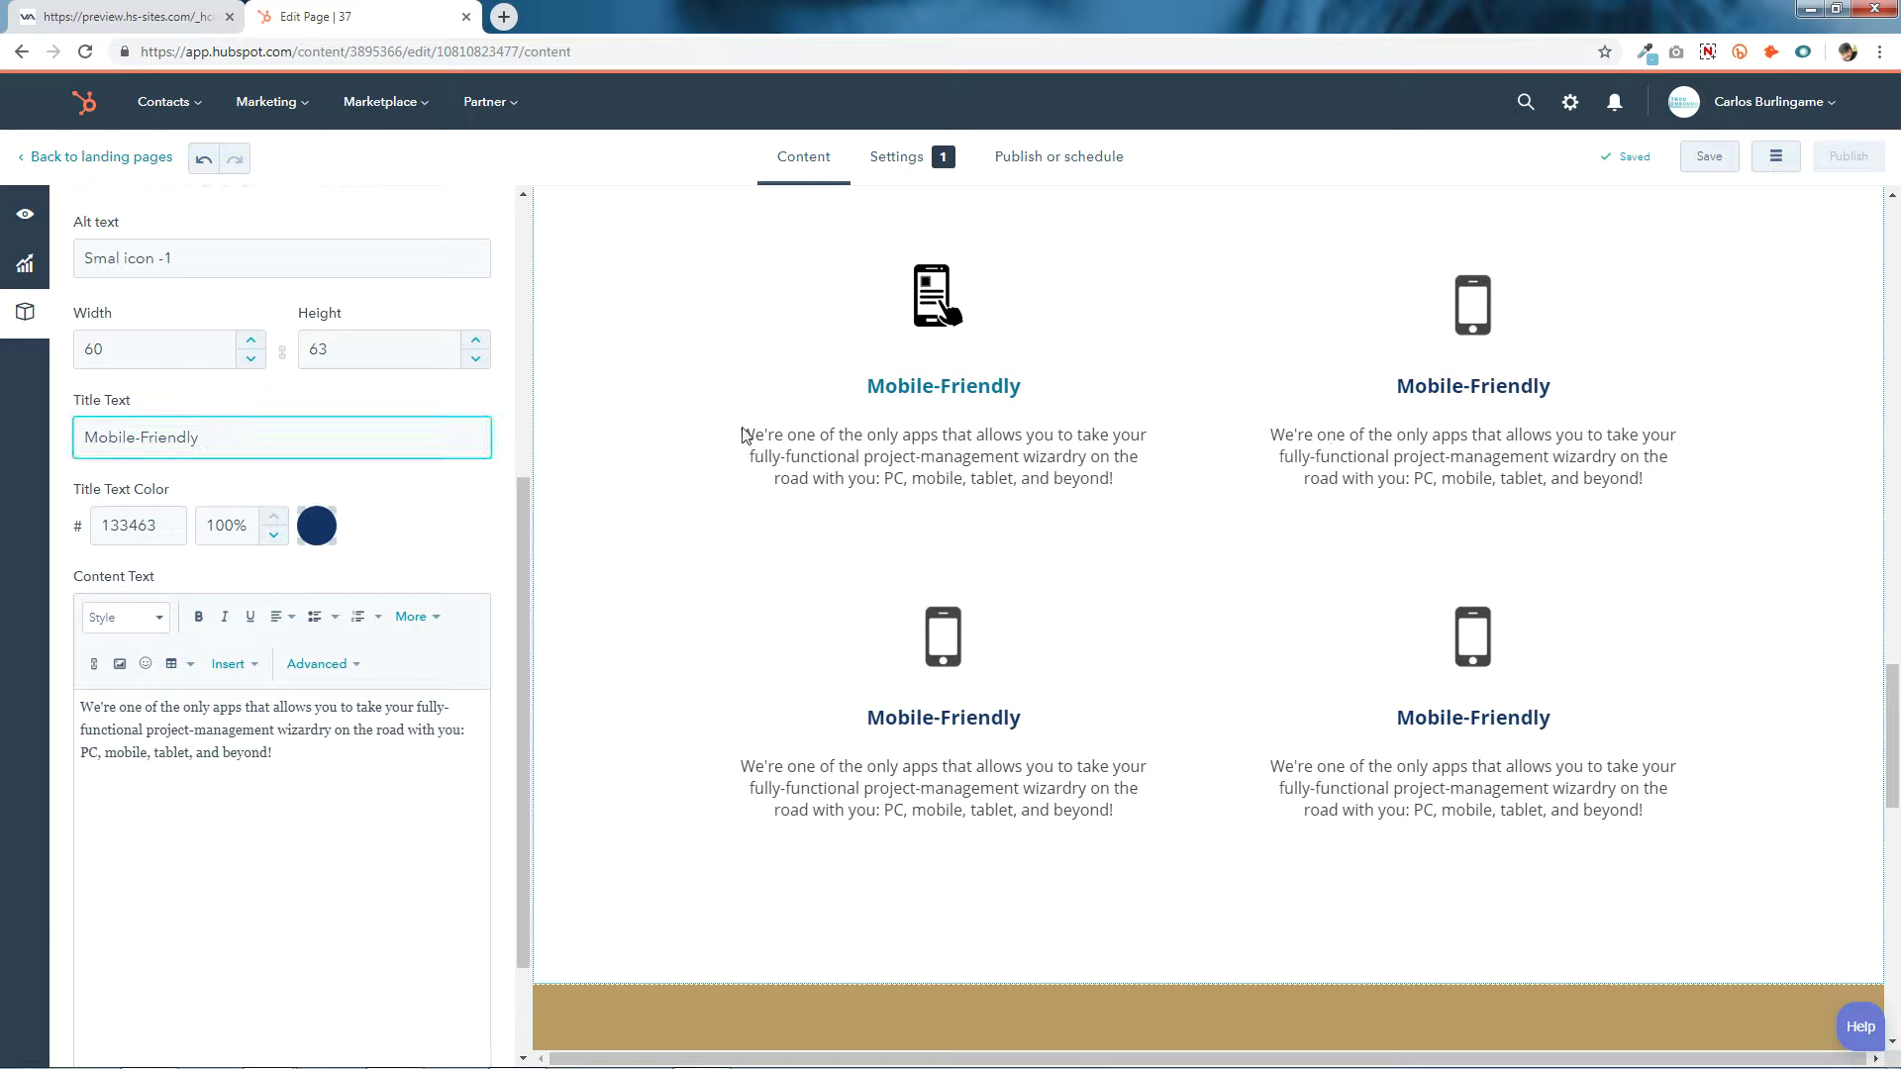
{"action": "left_click", "coordinate": [167, 536]}
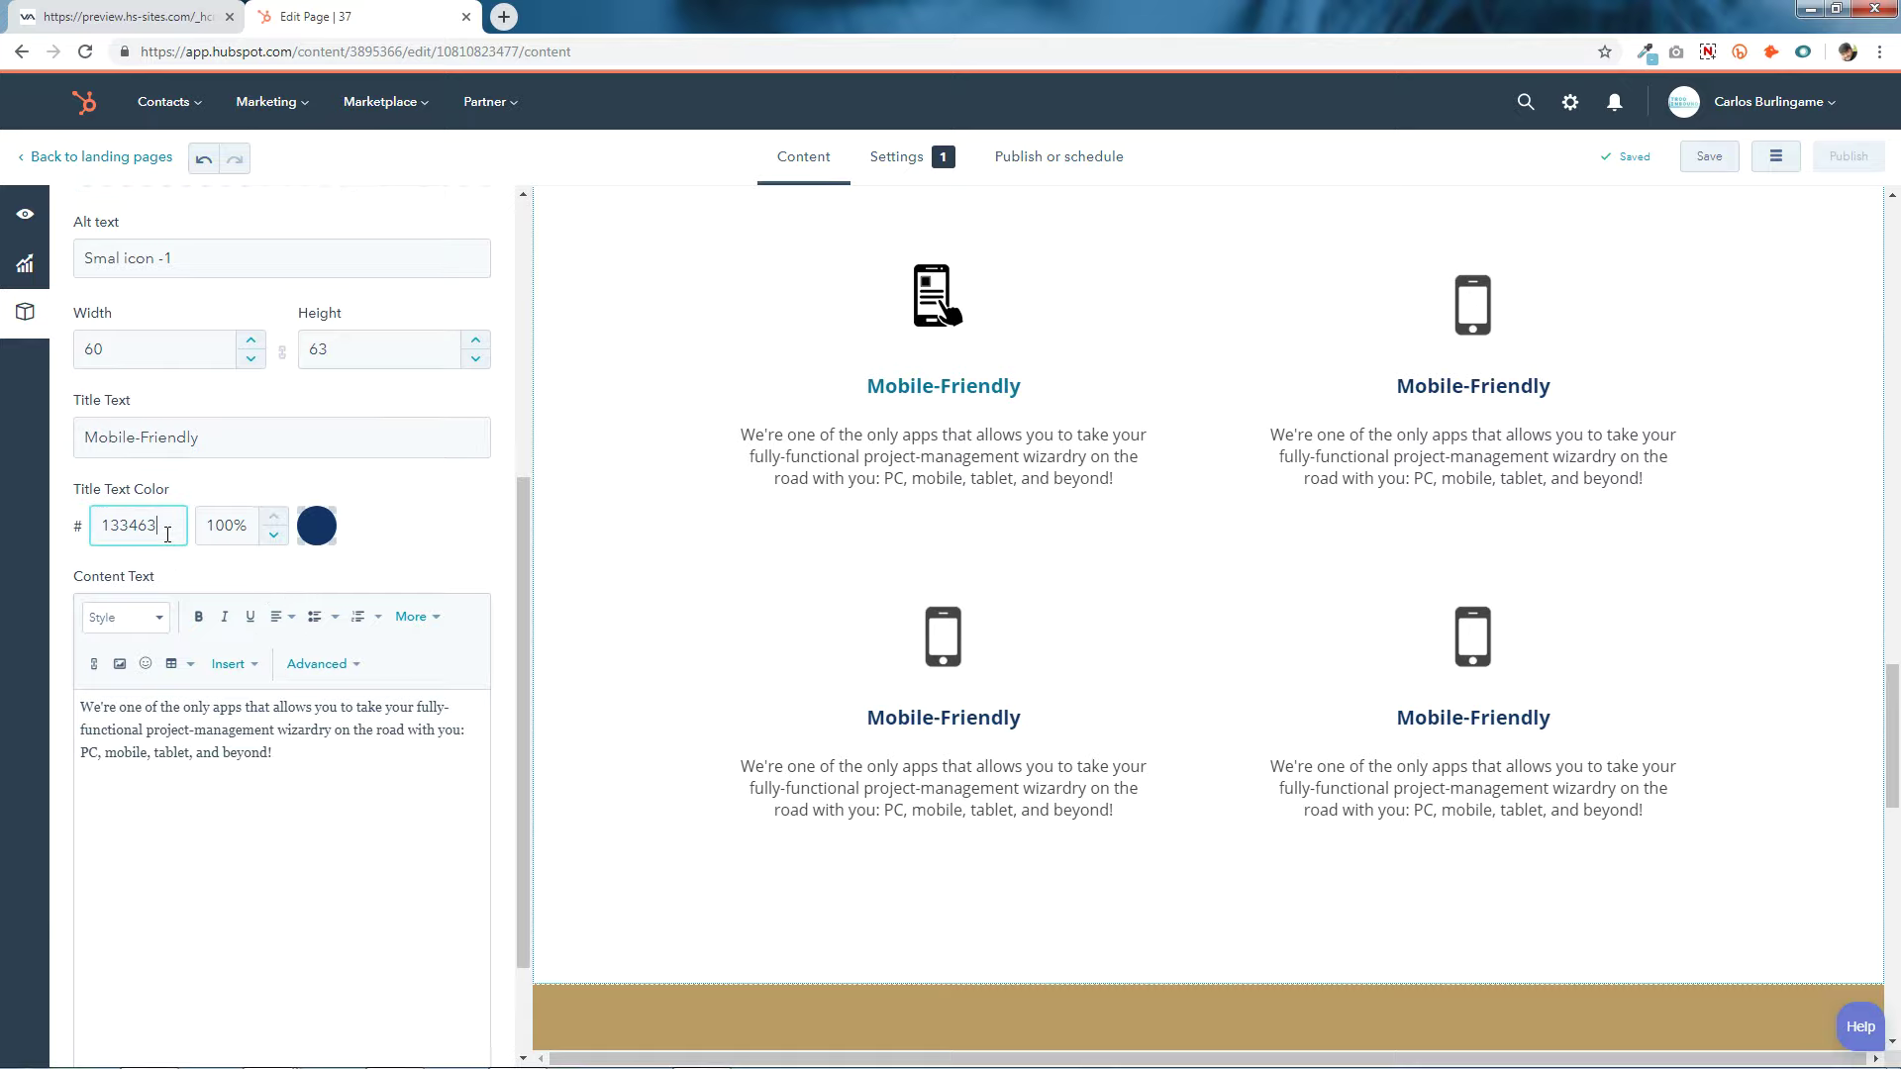
{"action": "left_click", "coordinate": [717, 1055]}
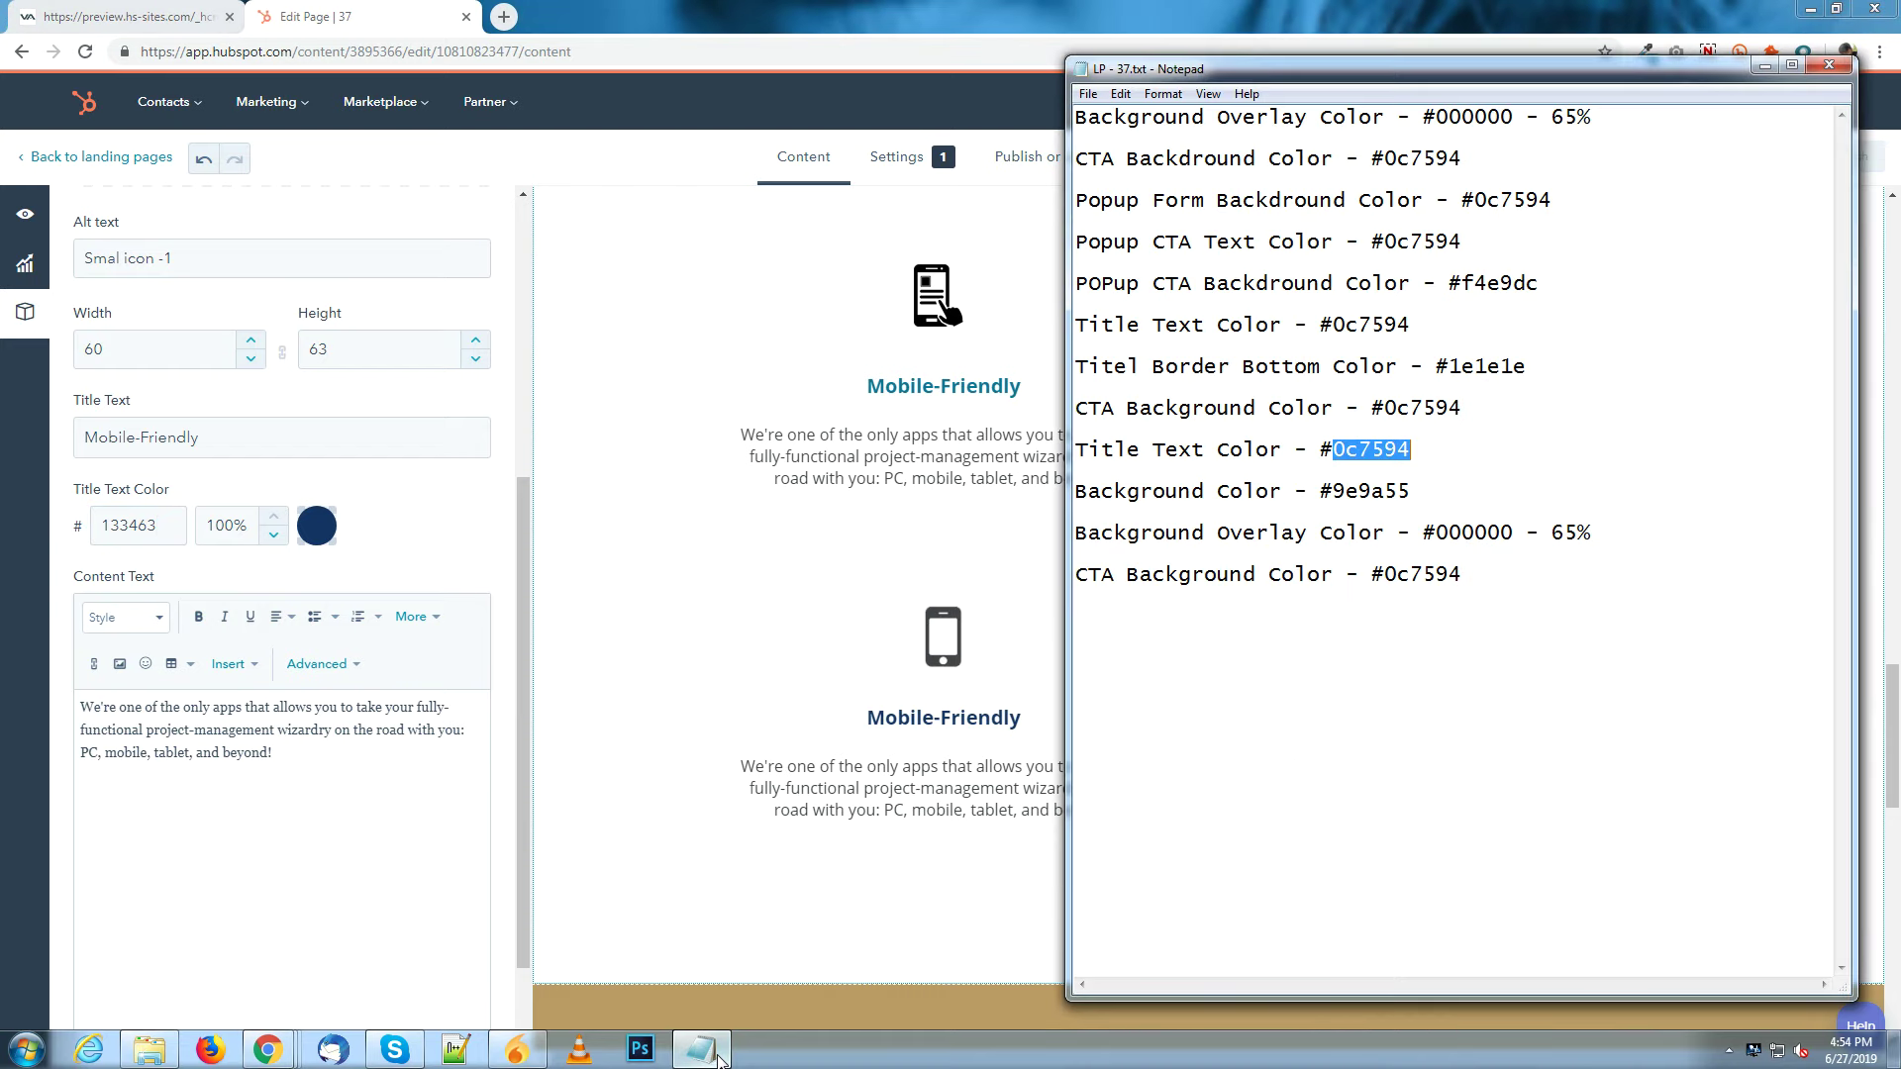
{"action": "right_click", "coordinate": [1396, 445]}
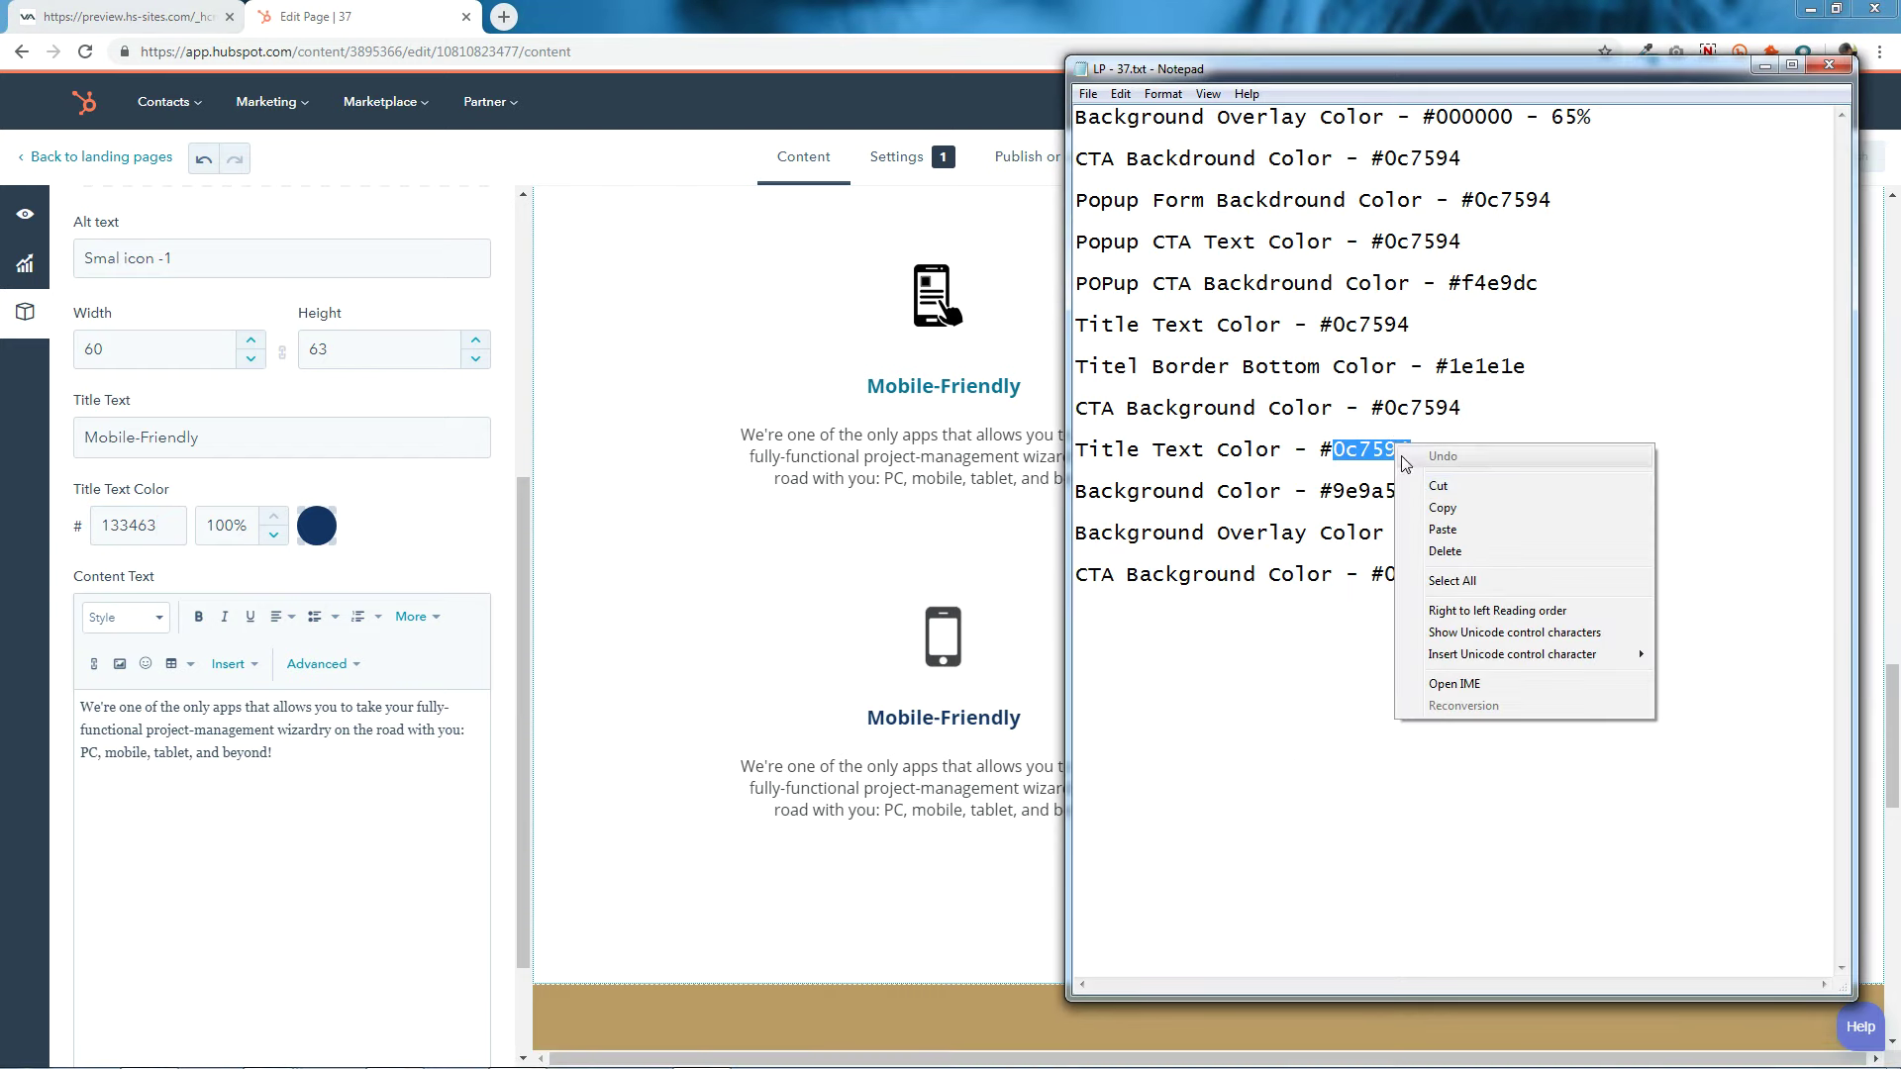
{"action": "left_click", "coordinate": [1445, 510]}
{"action": "left_click", "coordinate": [201, 580]}
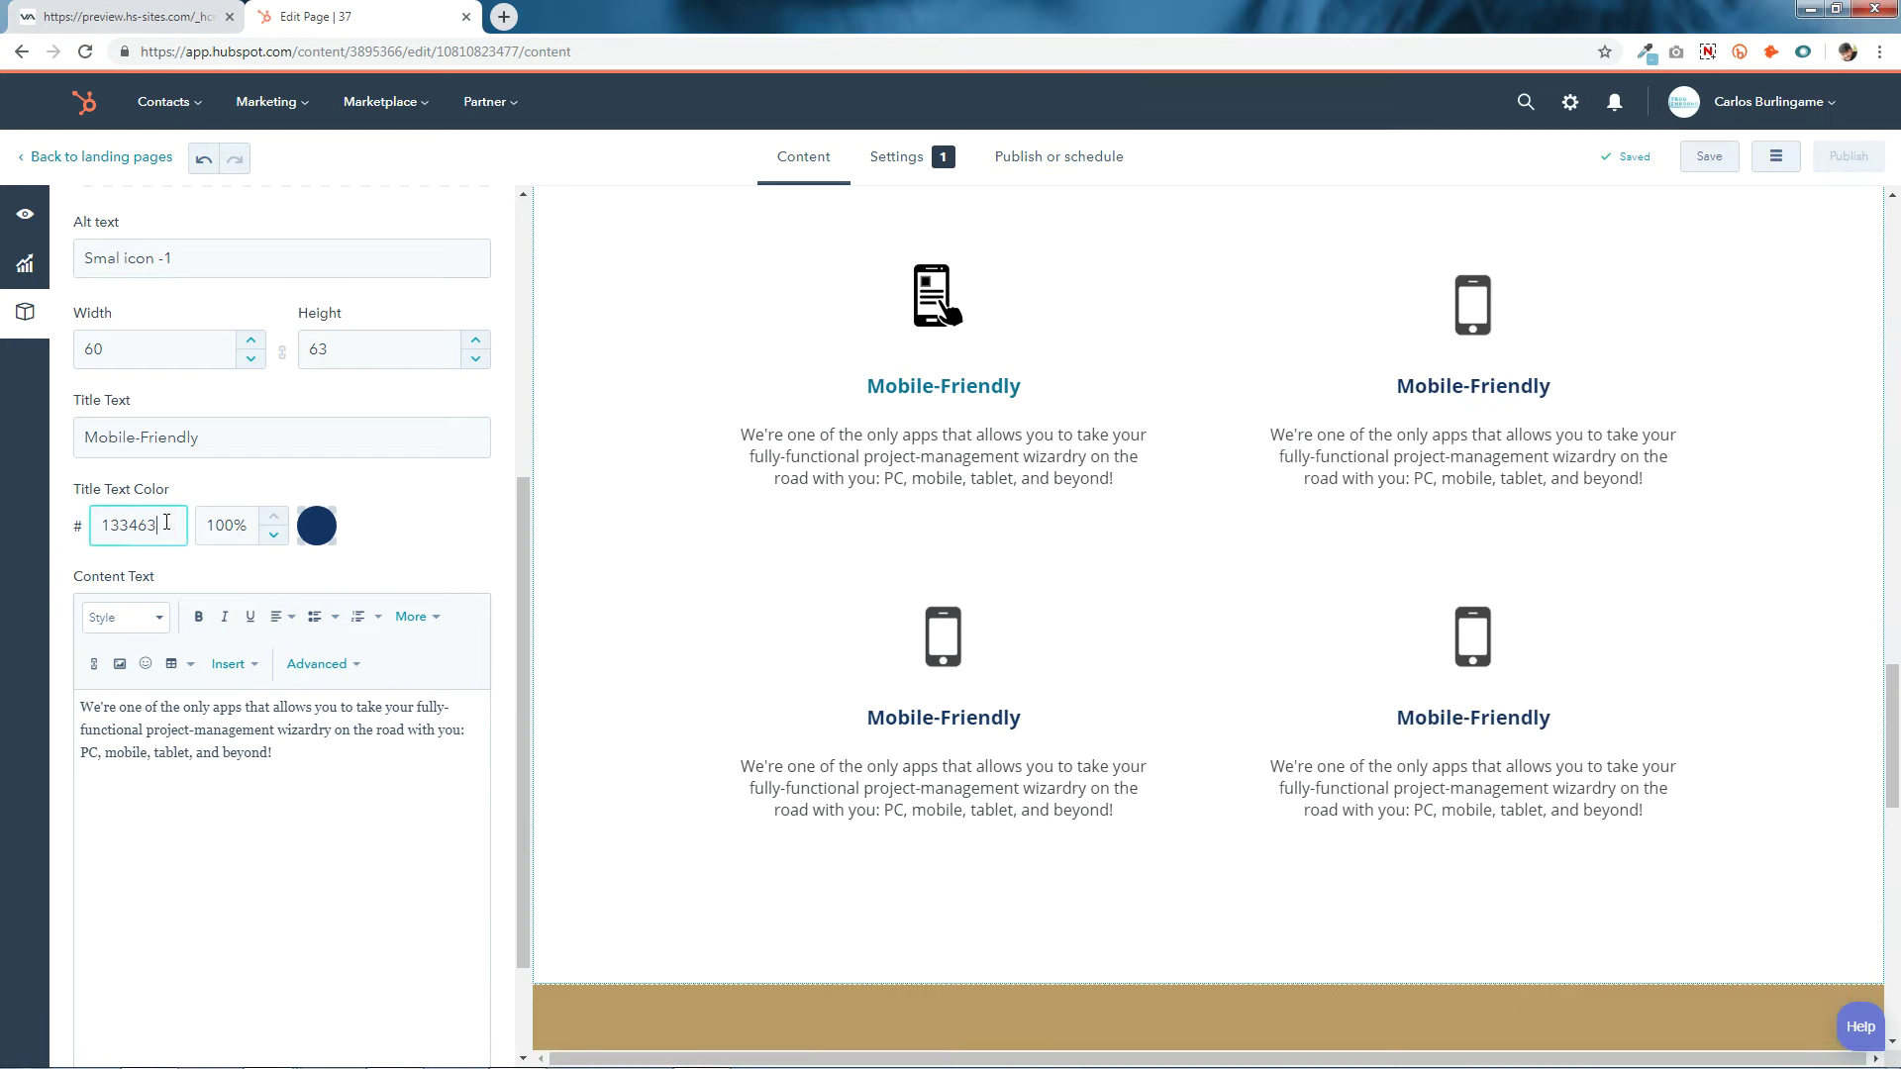
{"action": "double_click", "coordinate": [139, 525]}
{"action": "right_click", "coordinate": [163, 517]}
{"action": "left_click", "coordinate": [210, 588]}
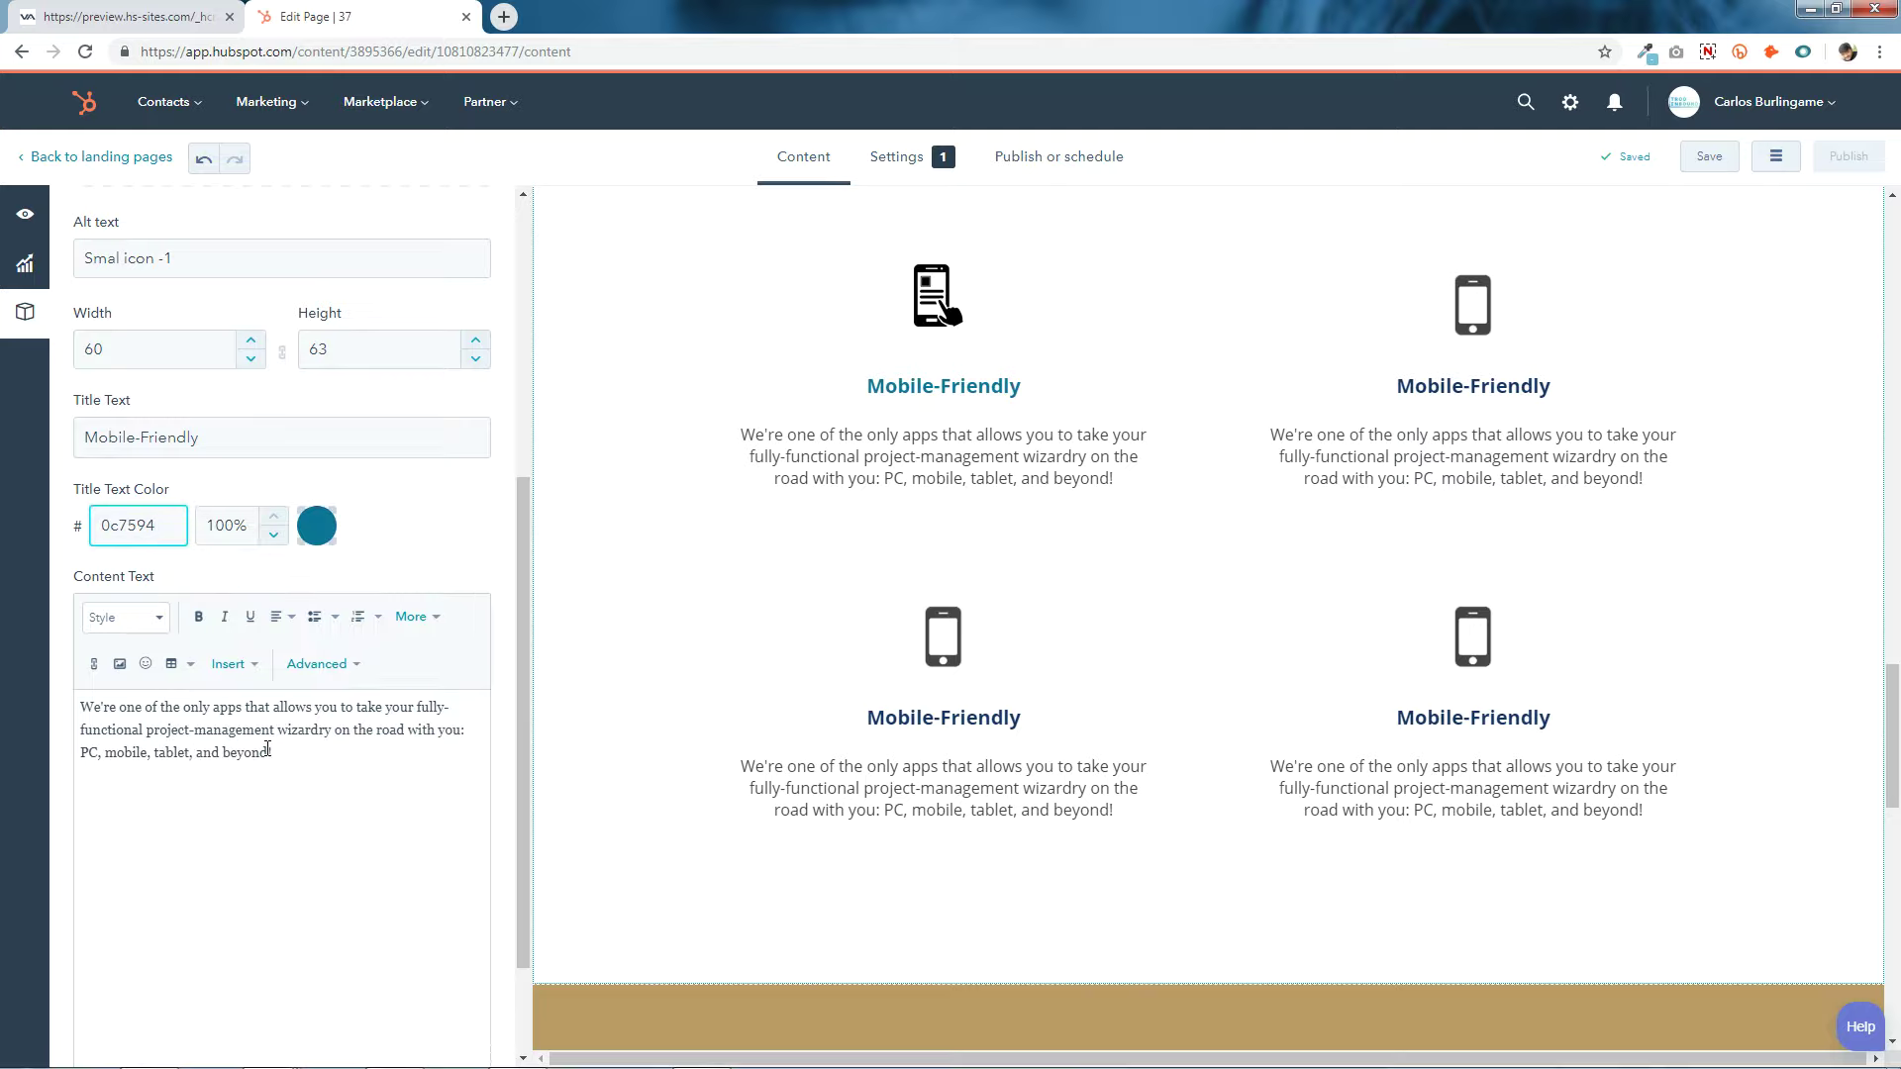
{"action": "scroll", "coordinate": [290, 906], "scroll_direction": "down", "scroll_amount": 2}
{"action": "left_click", "coordinate": [348, 985]}
{"action": "left_click", "coordinate": [188, 980]}
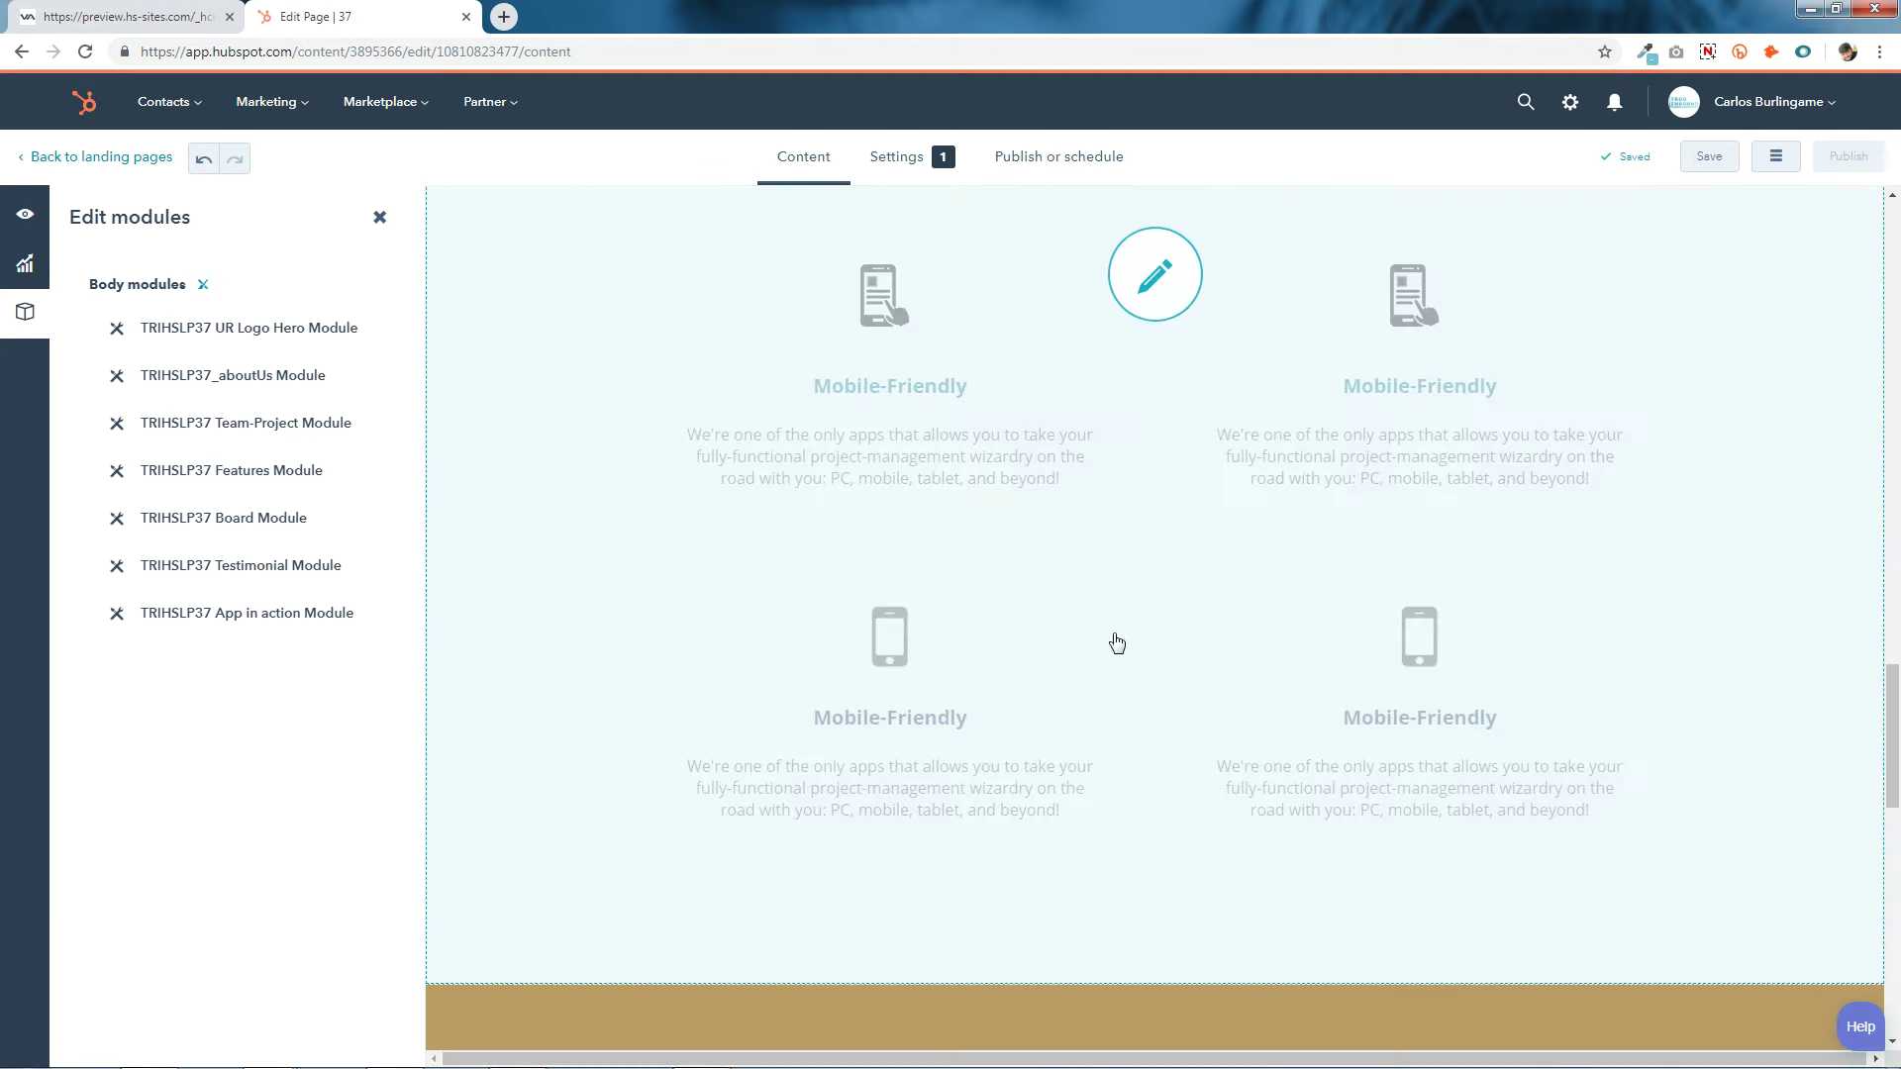
Reopen the Features module and replace the third feature item's iphone image with the recent image Smal icon -1.
{"action": "left_click", "coordinate": [1116, 642]}
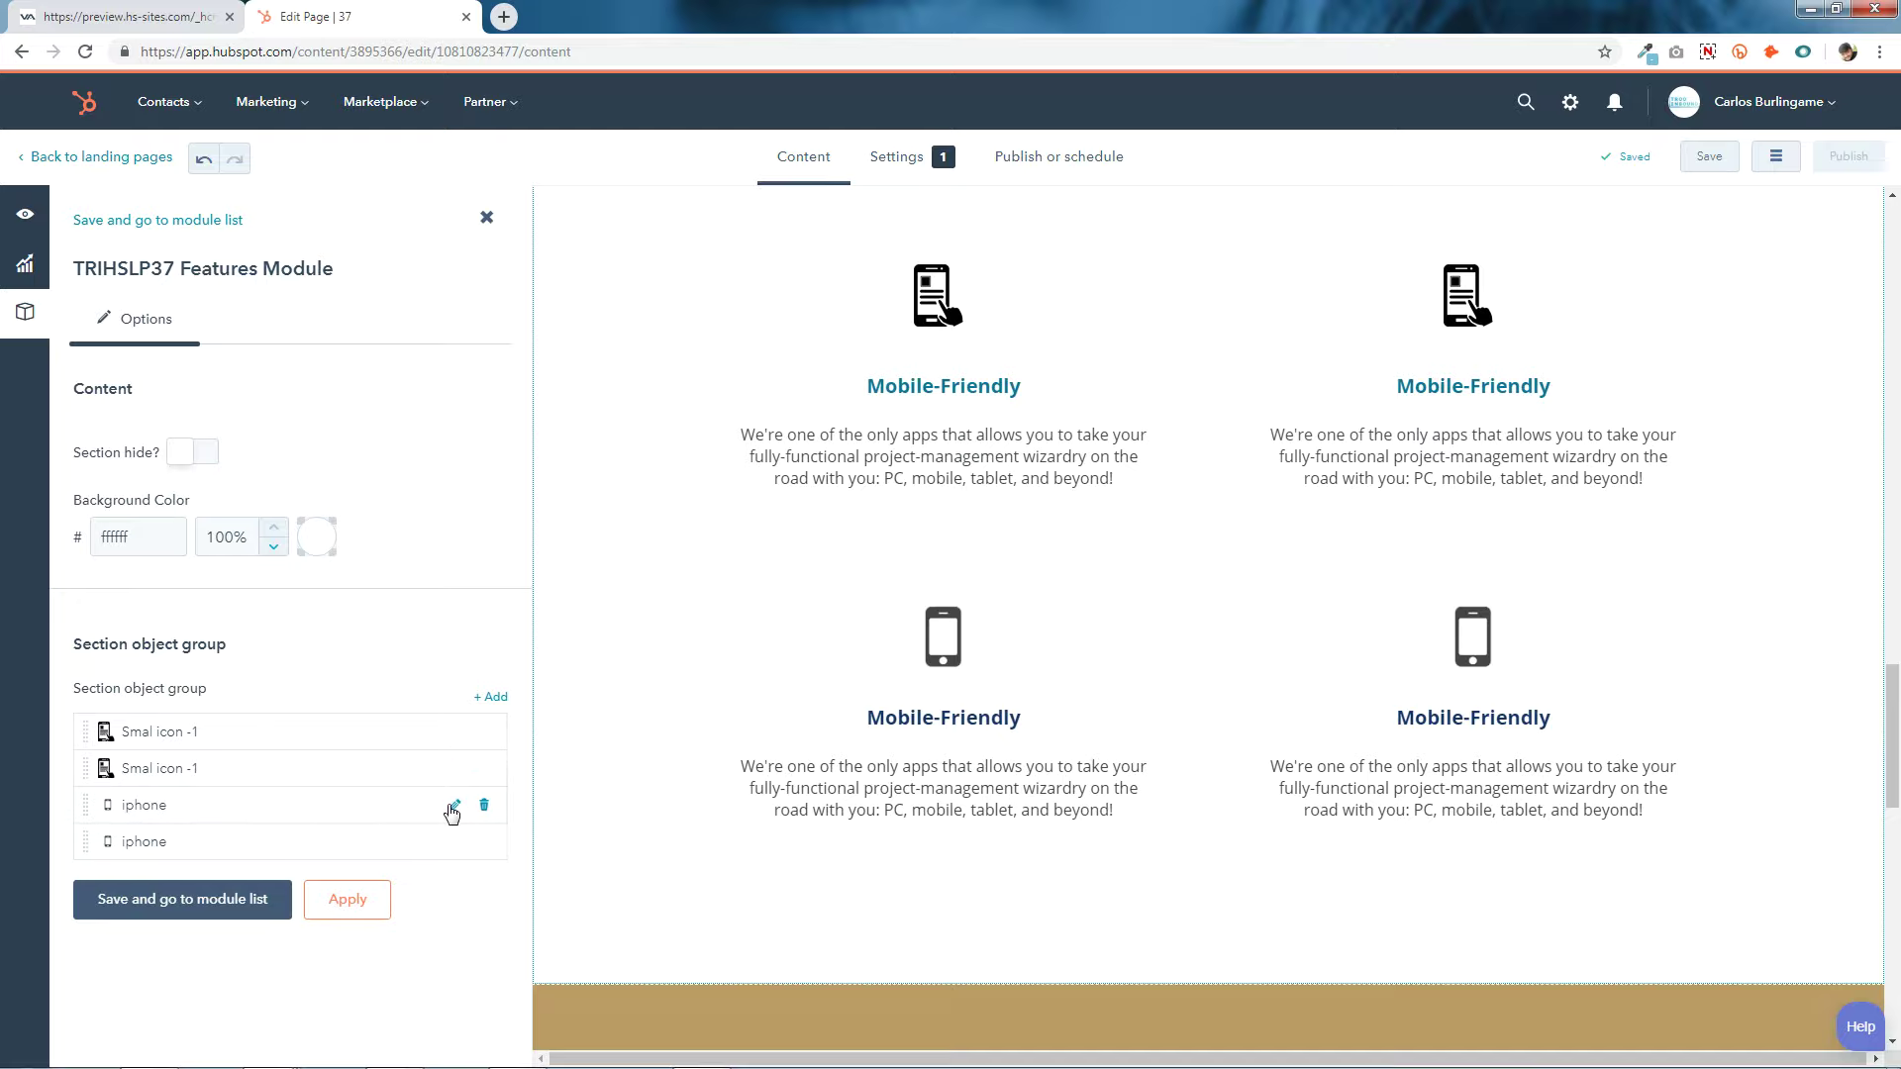
{"action": "left_click", "coordinate": [453, 807]}
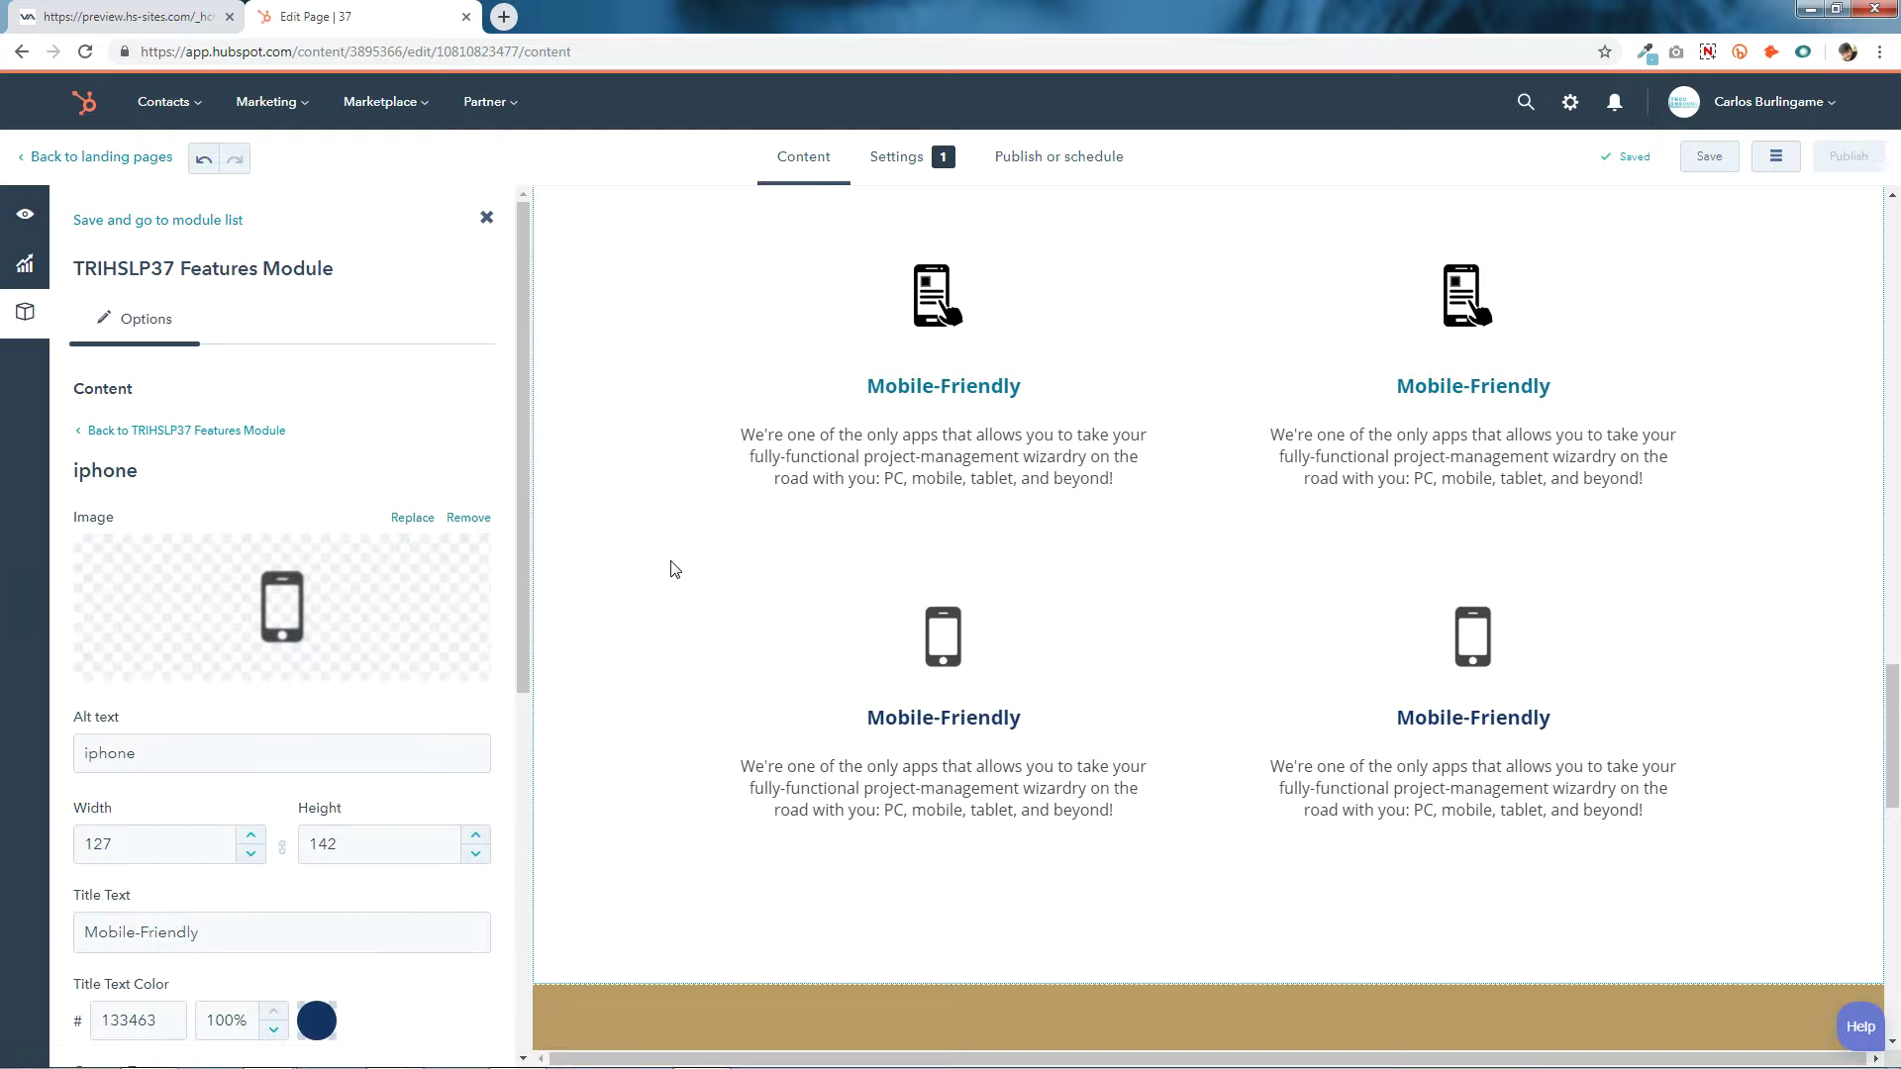
{"action": "left_click", "coordinate": [208, 634]}
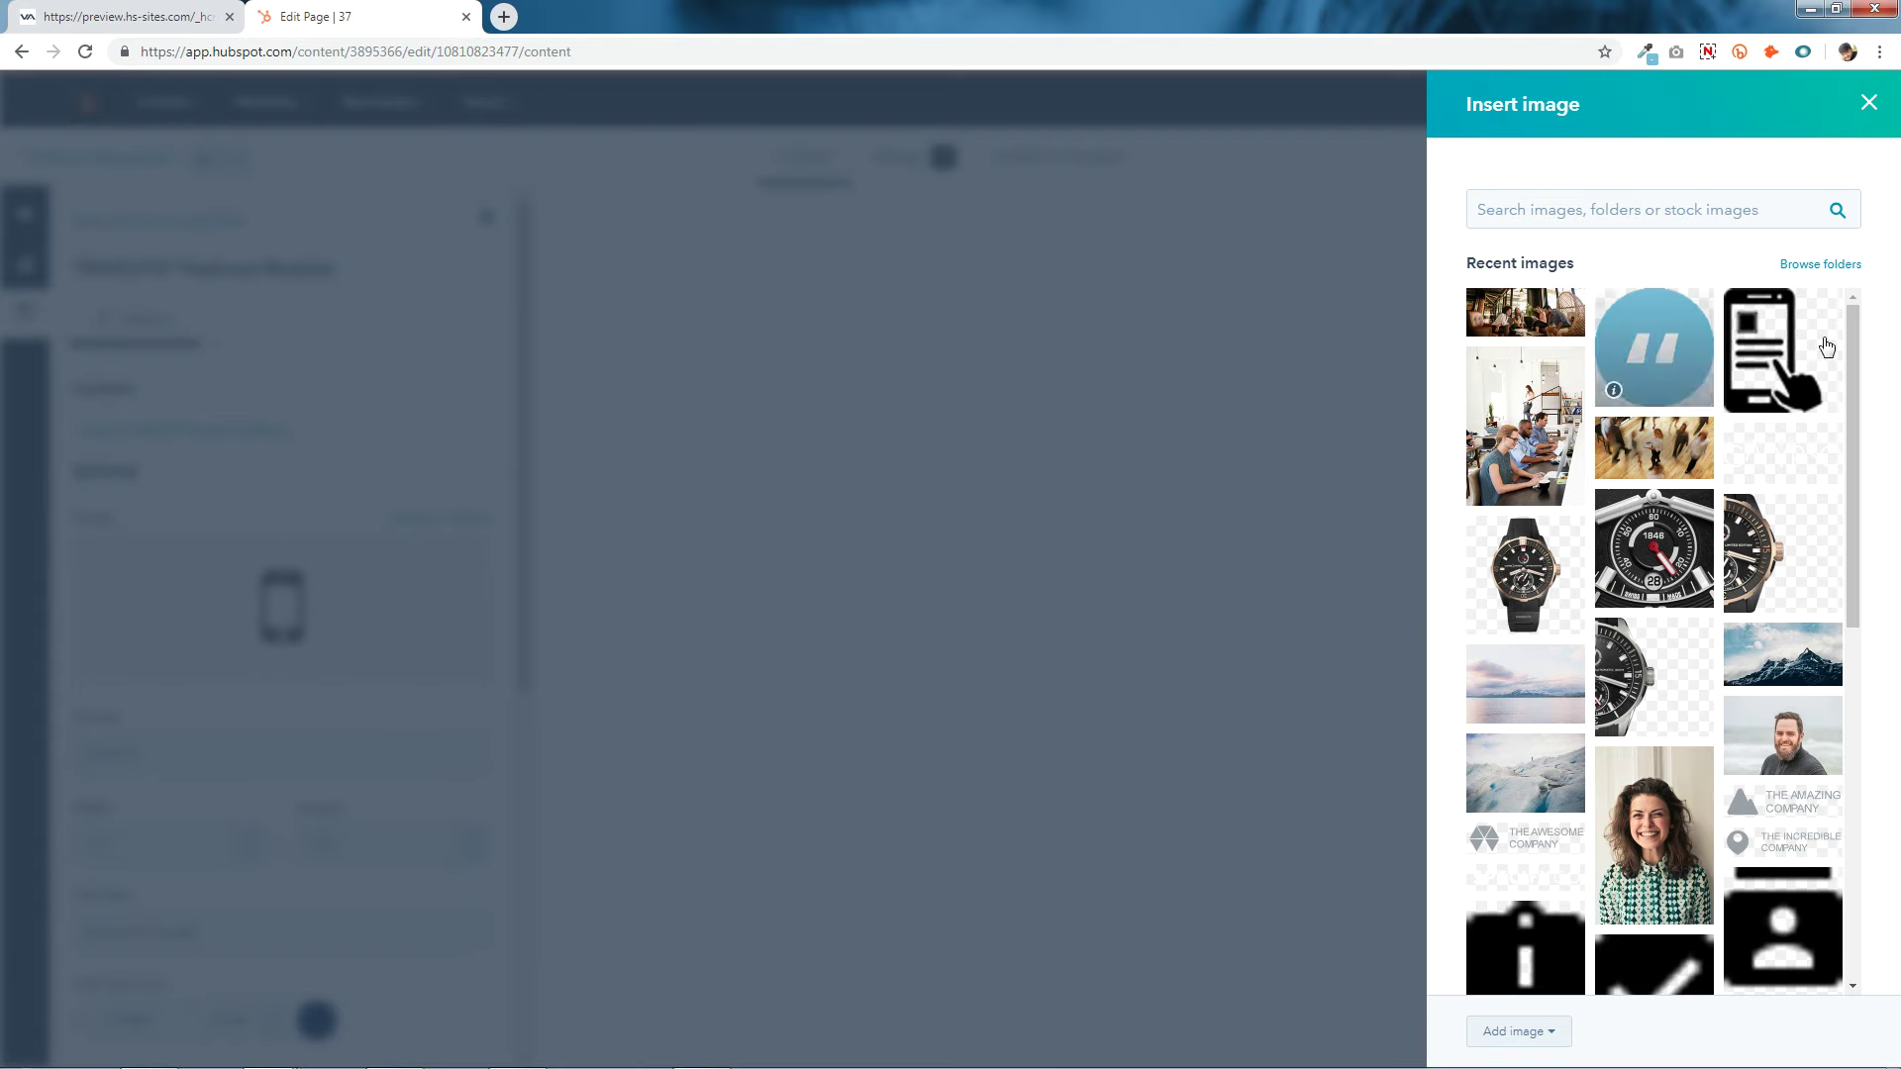
{"action": "left_click", "coordinate": [1800, 326]}
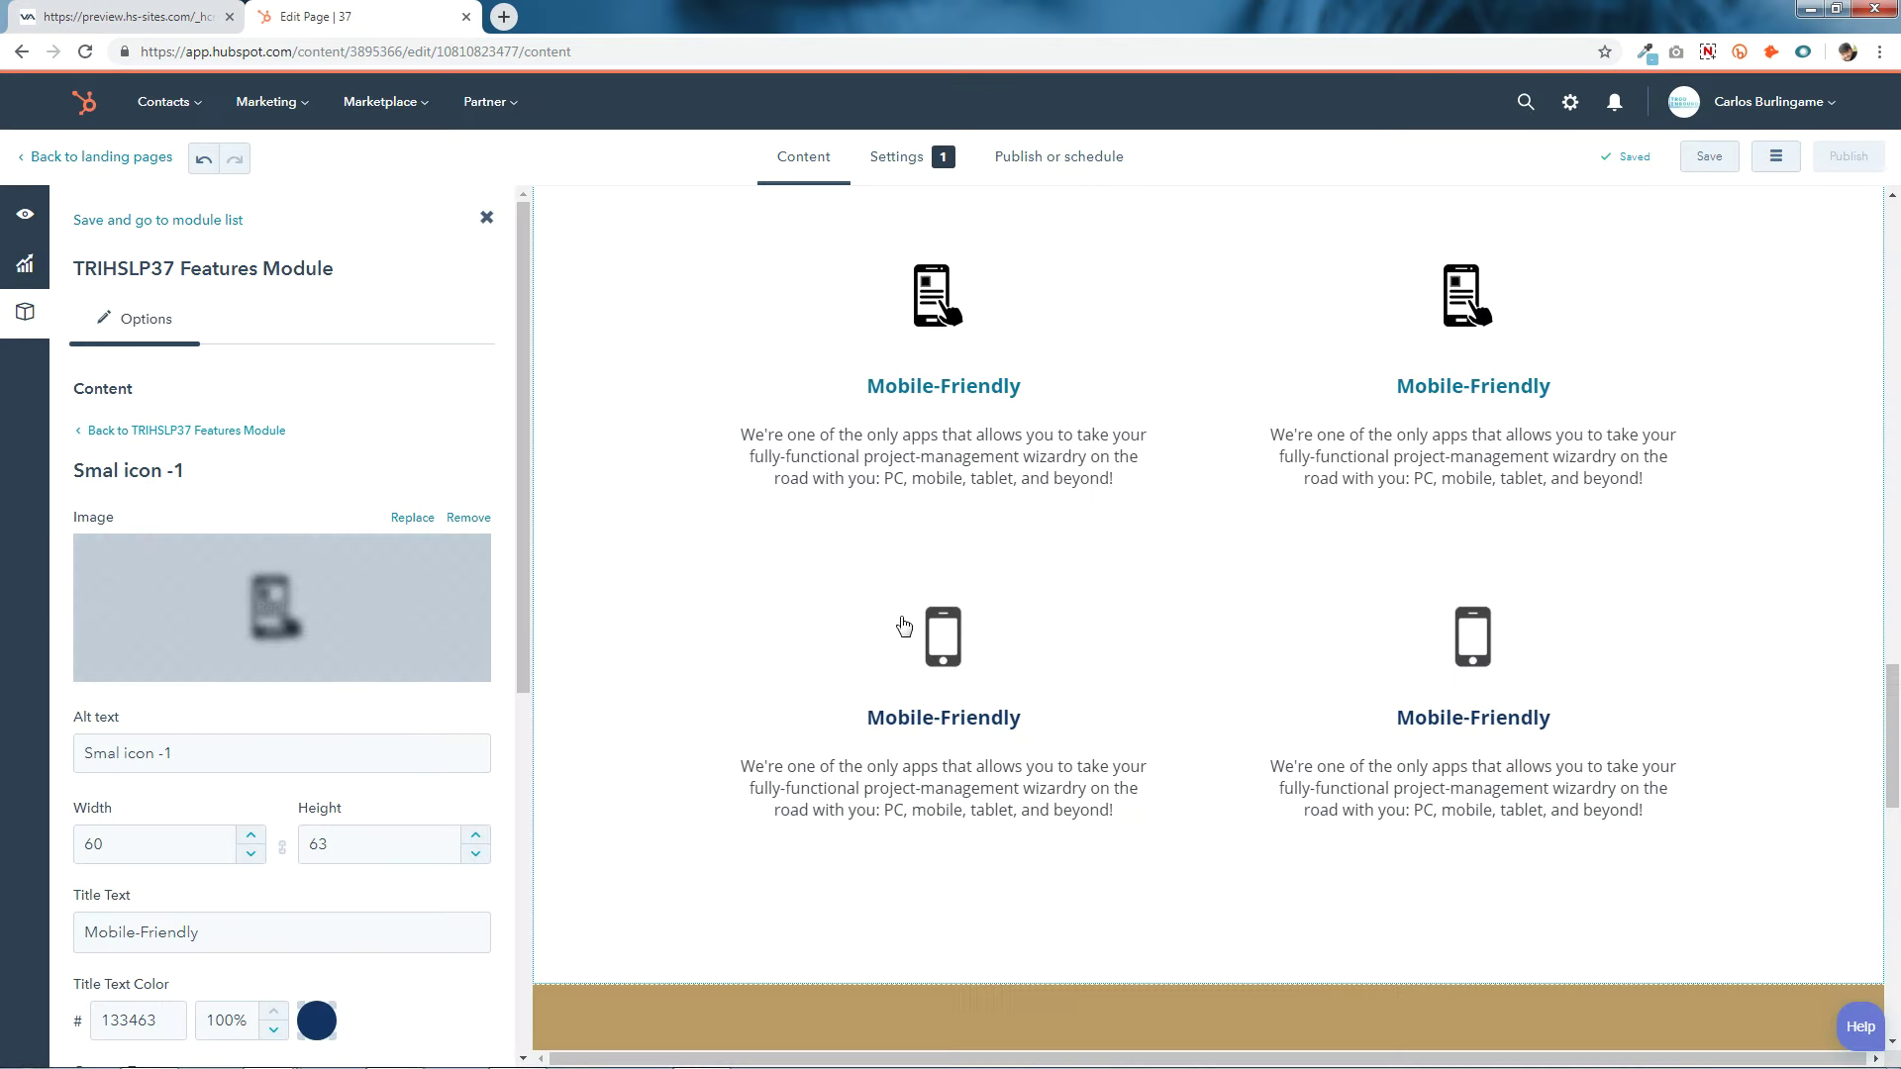
Set the third feature item's Title Text Color to 0c7594, copied from the LP - 37.txt notes, and save the Features module.
{"action": "scroll", "coordinate": [275, 752], "scroll_direction": "down", "scroll_amount": 5}
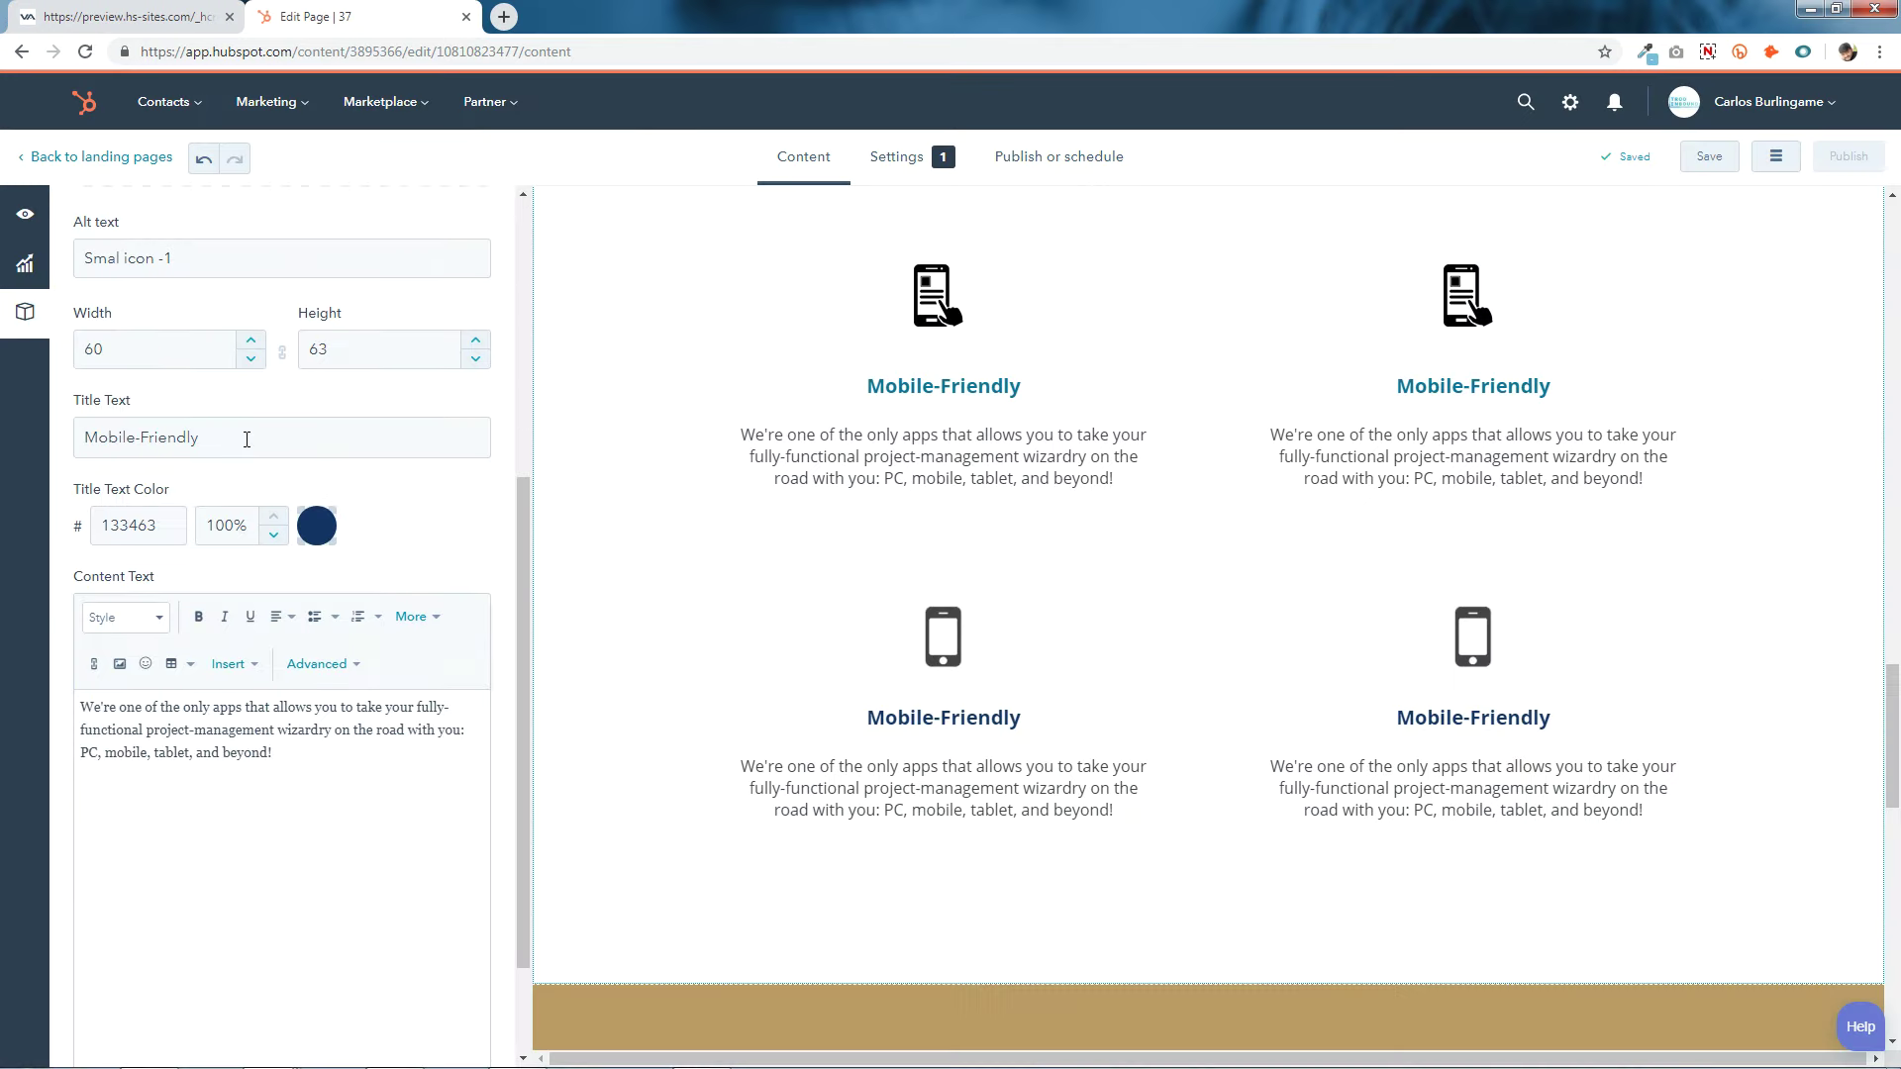
{"action": "double_click", "coordinate": [248, 435]}
{"action": "left_click", "coordinate": [261, 437]}
{"action": "triple_click", "coordinate": [263, 436]}
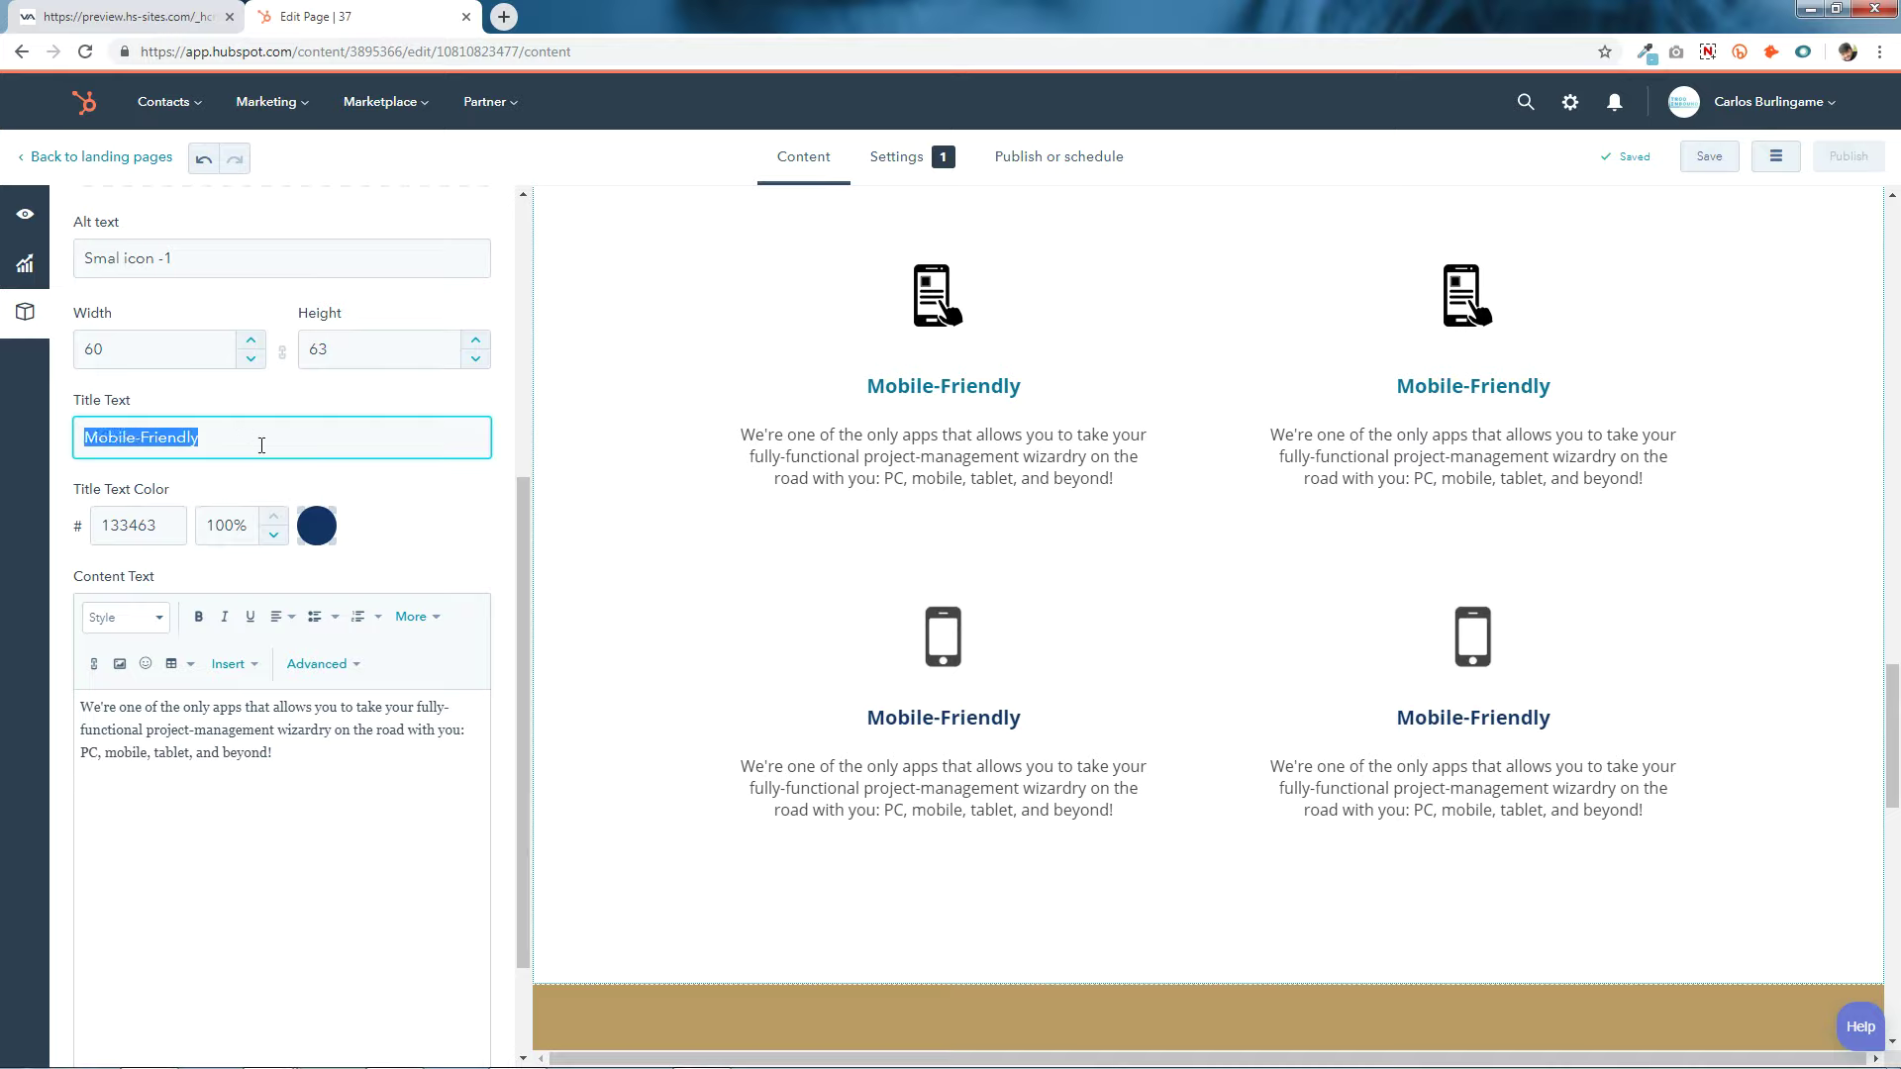
{"action": "left_click", "coordinate": [279, 441]}
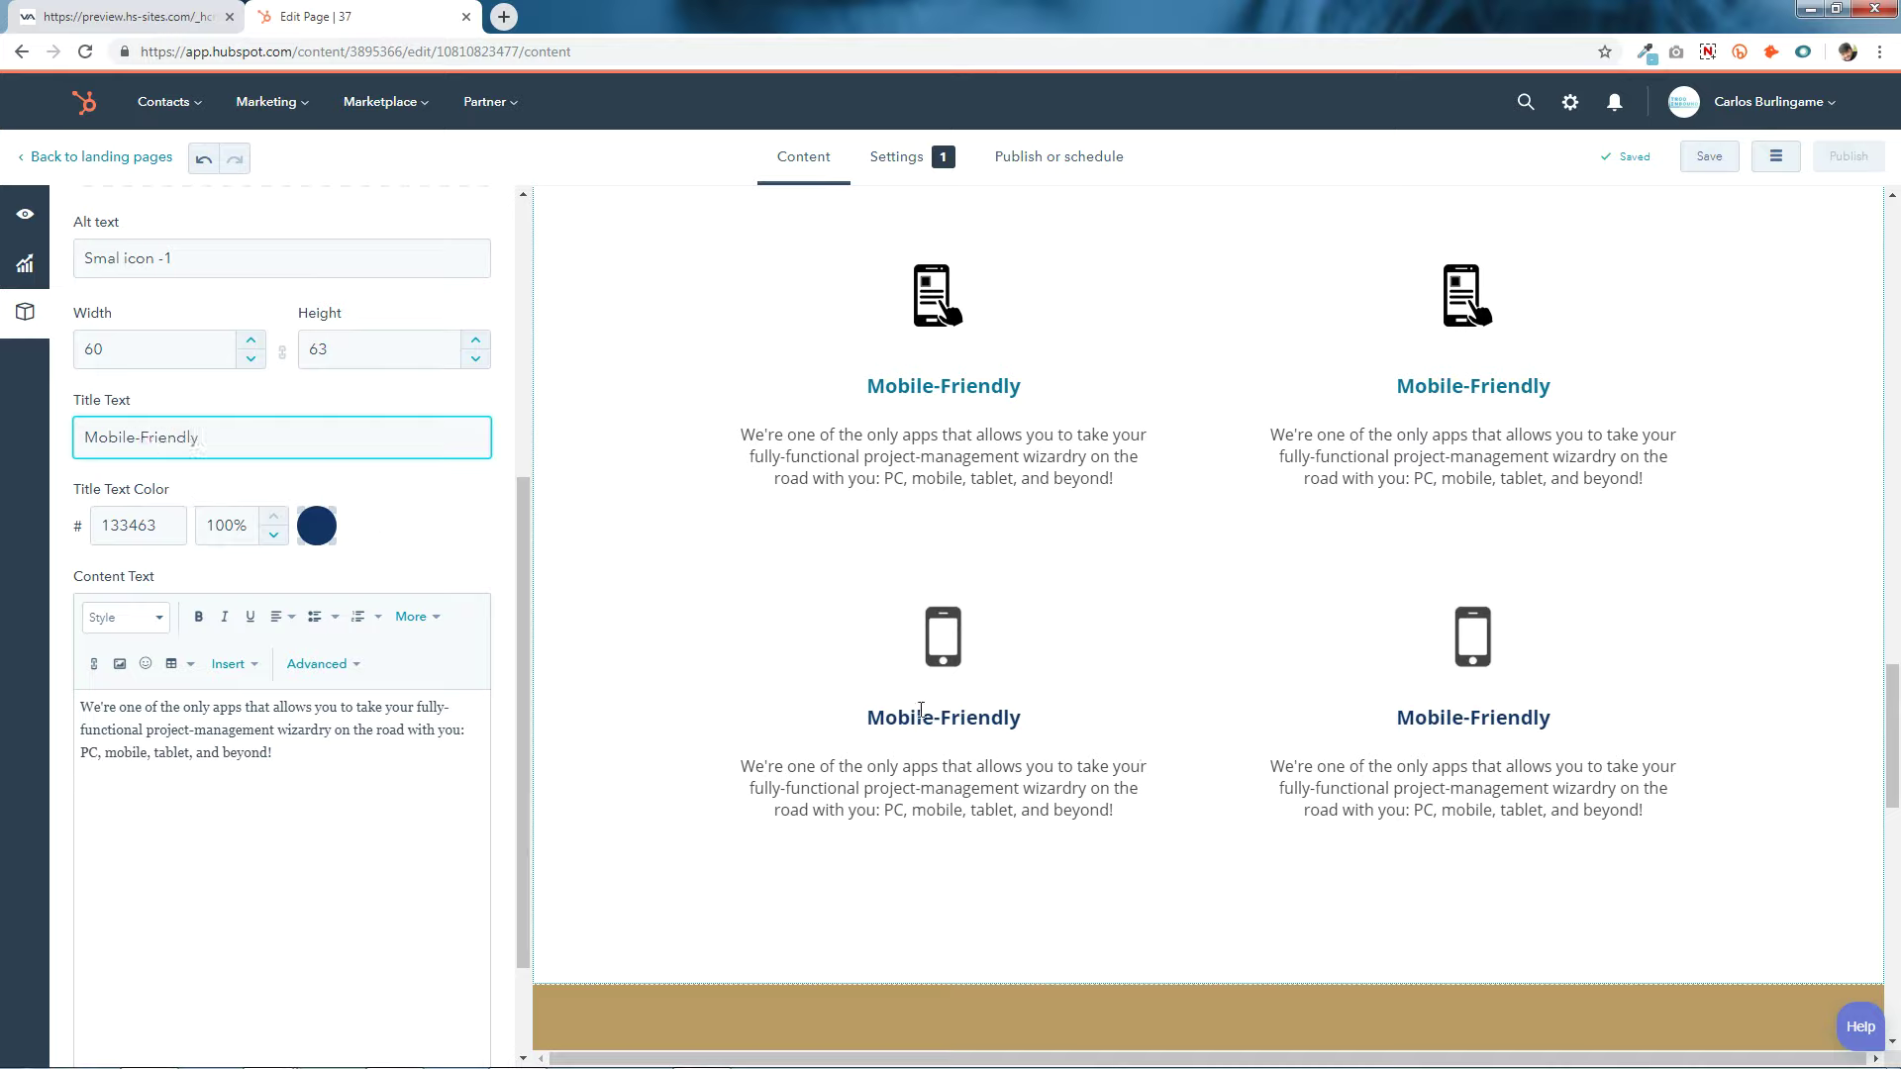
{"action": "left_click", "coordinate": [181, 535]}
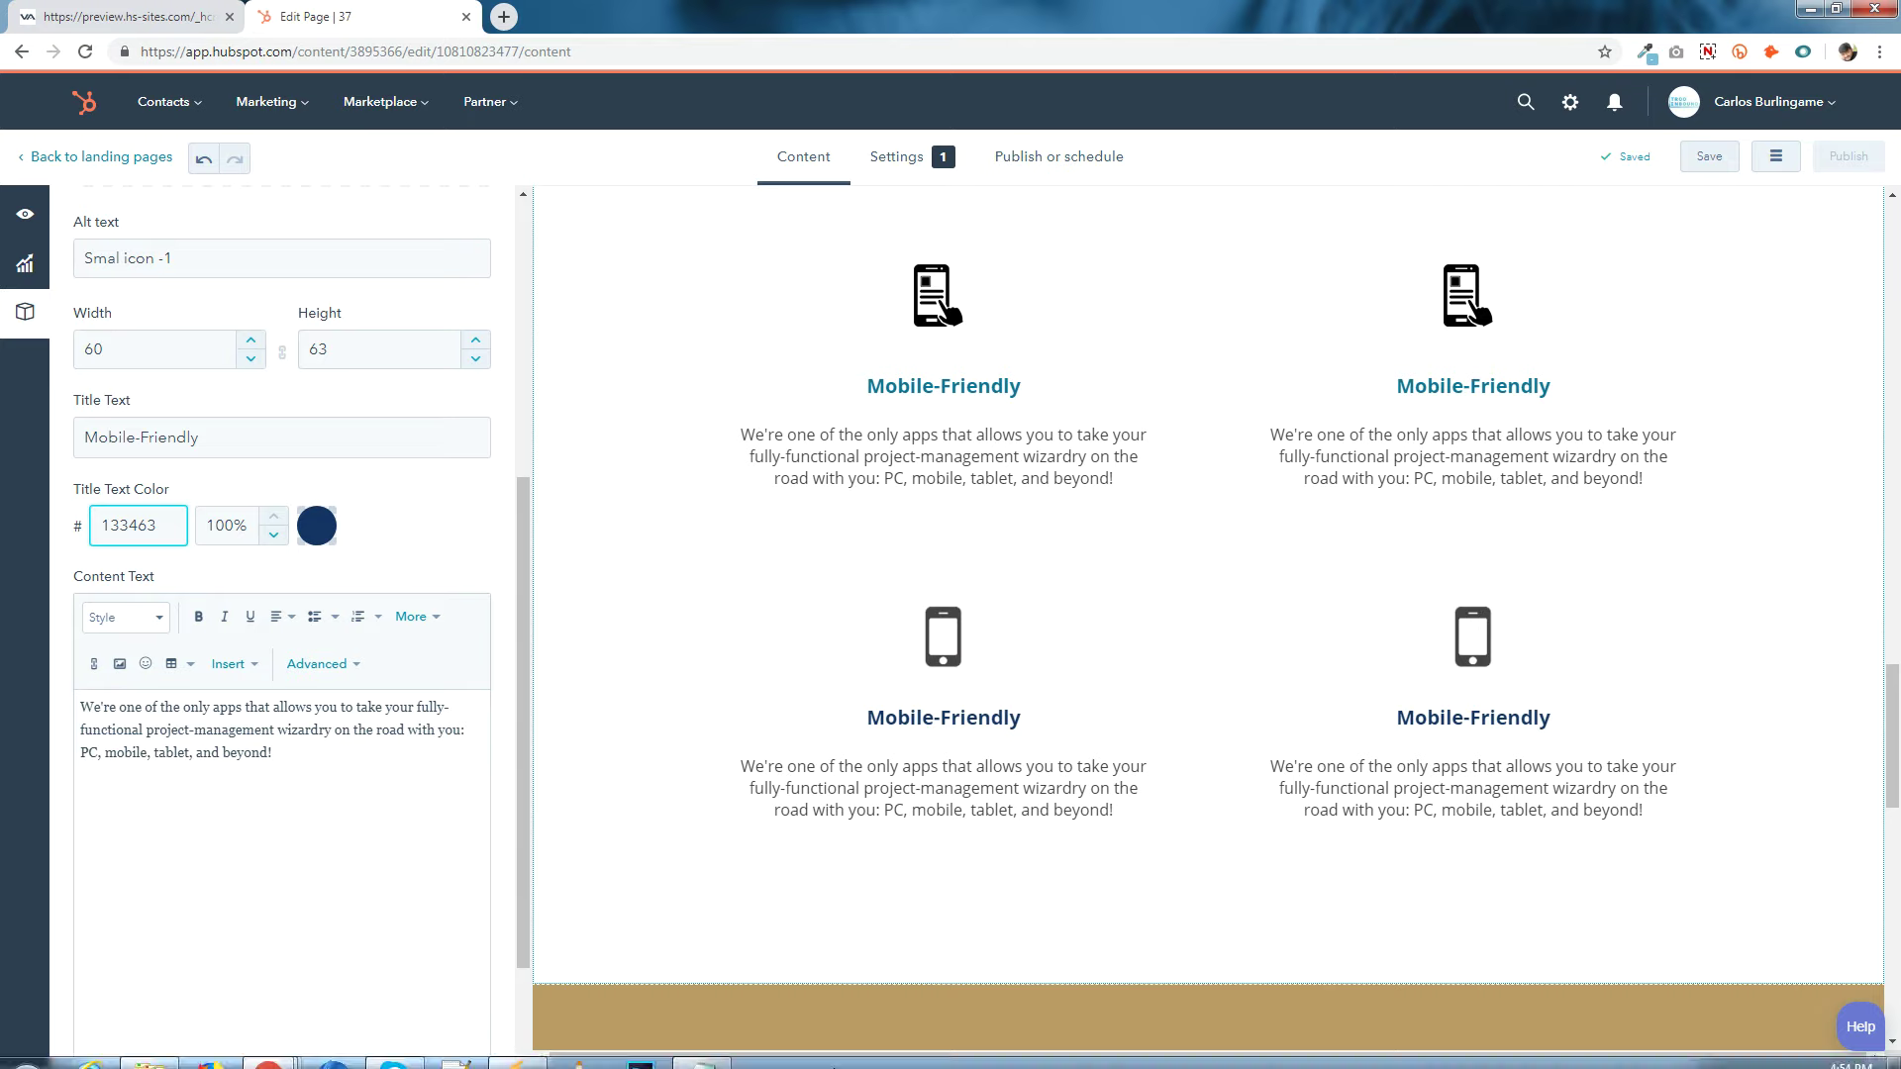
{"action": "left_click", "coordinate": [703, 1049]}
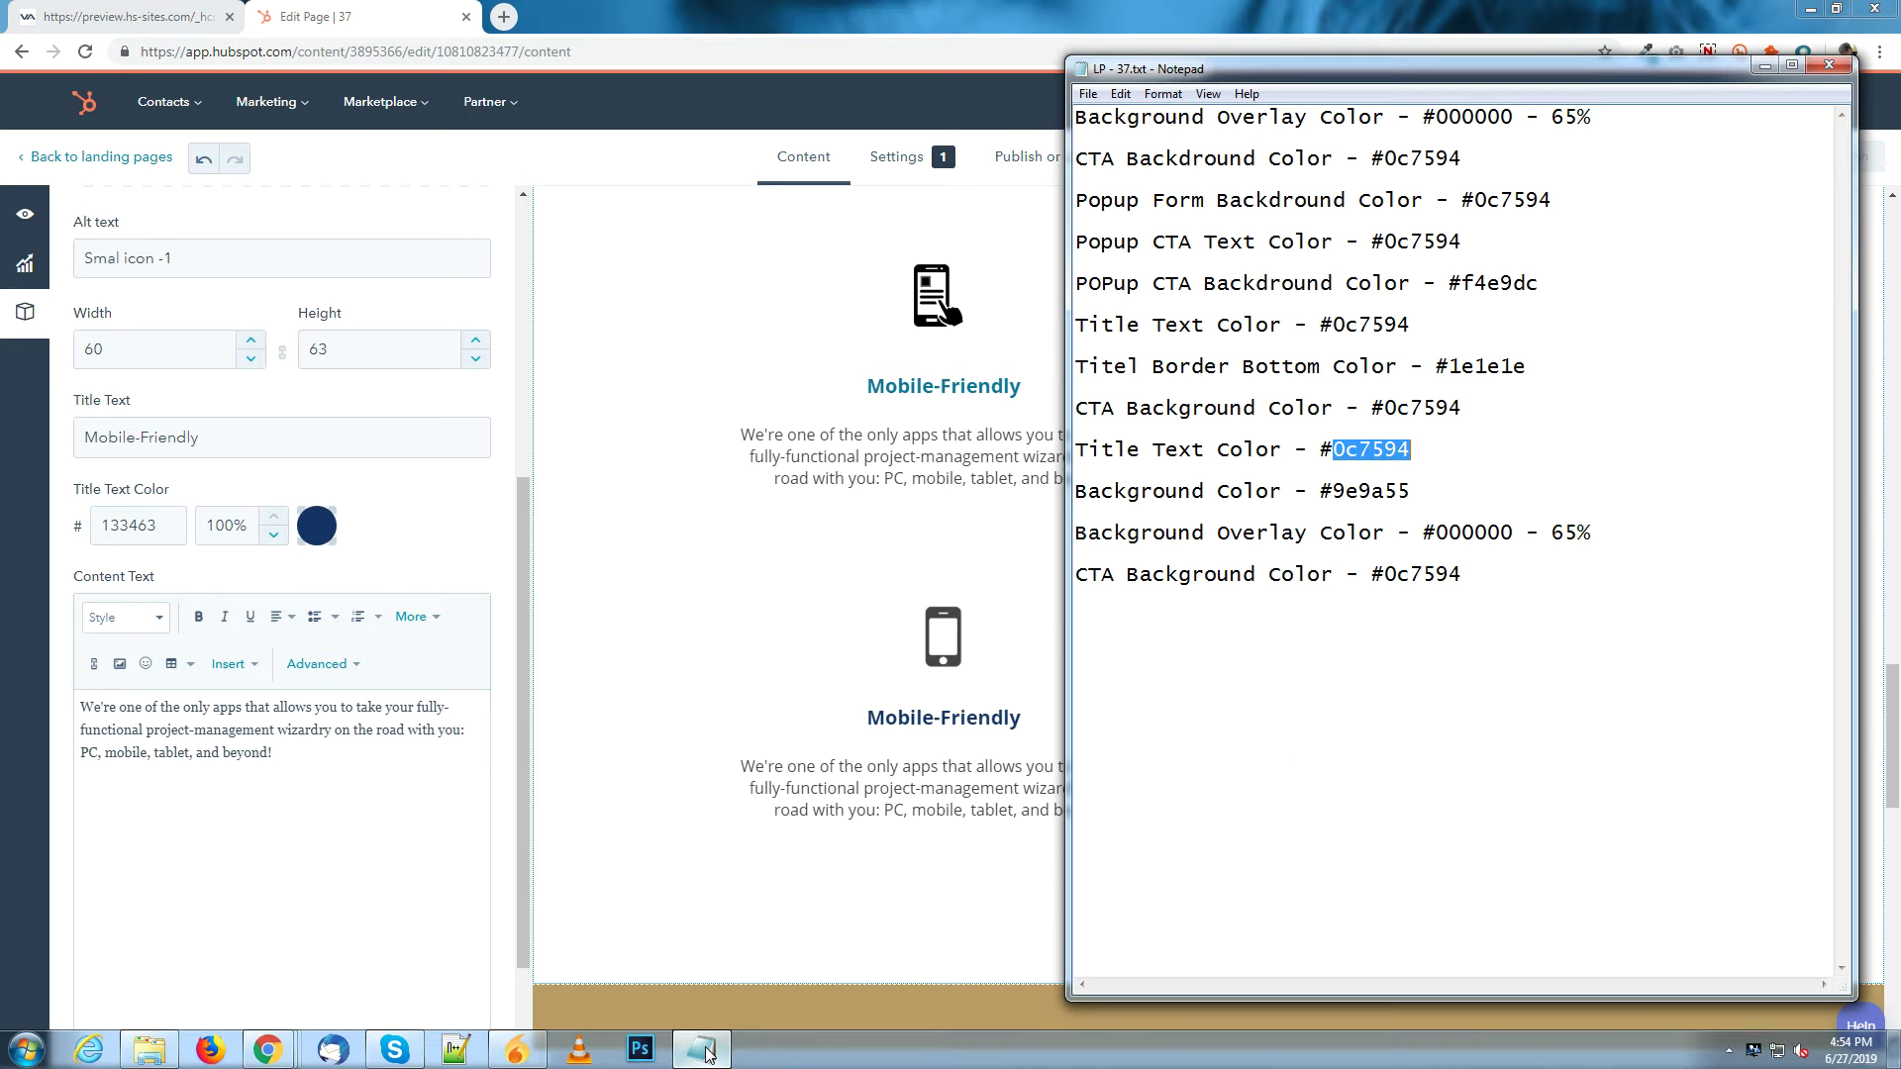
{"action": "right_click", "coordinate": [1408, 447]}
{"action": "left_click", "coordinate": [1446, 501]}
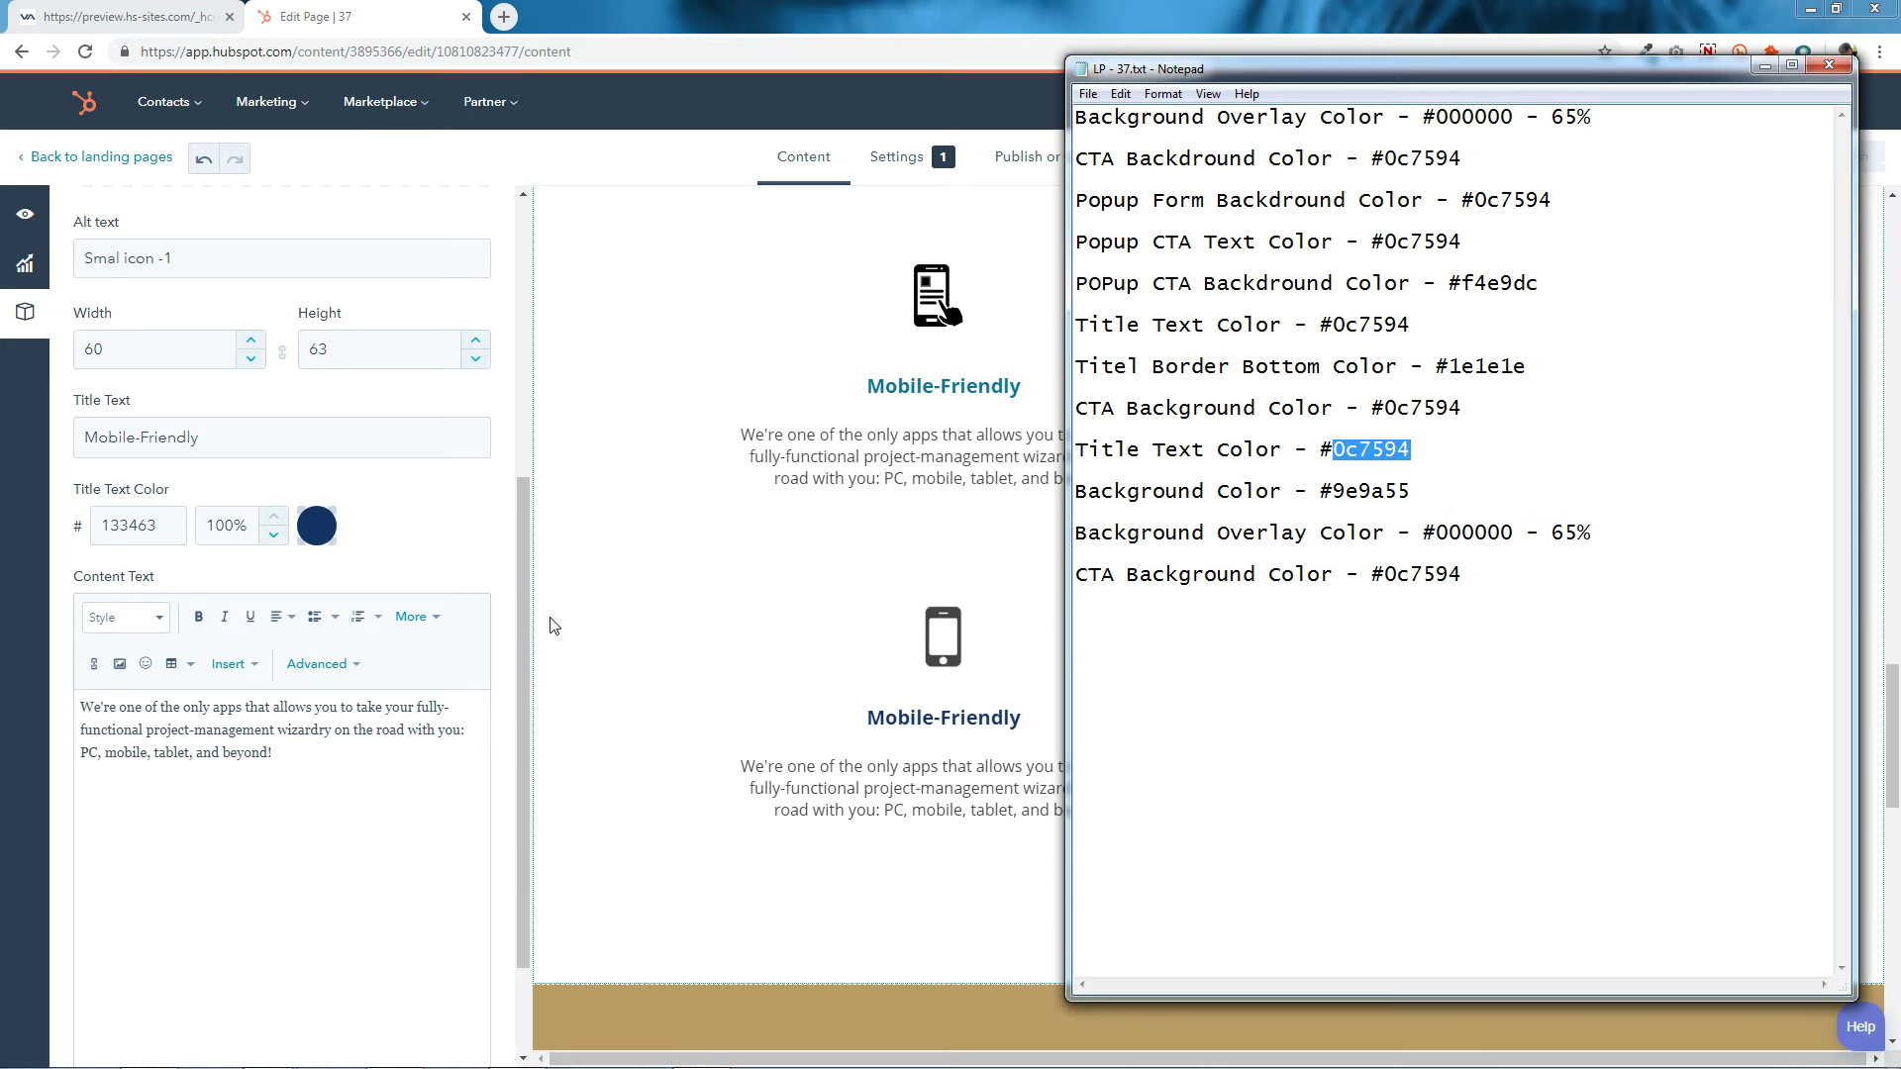
{"action": "left_click", "coordinate": [99, 531]}
{"action": "double_click", "coordinate": [129, 526]}
{"action": "right_click", "coordinate": [175, 530]}
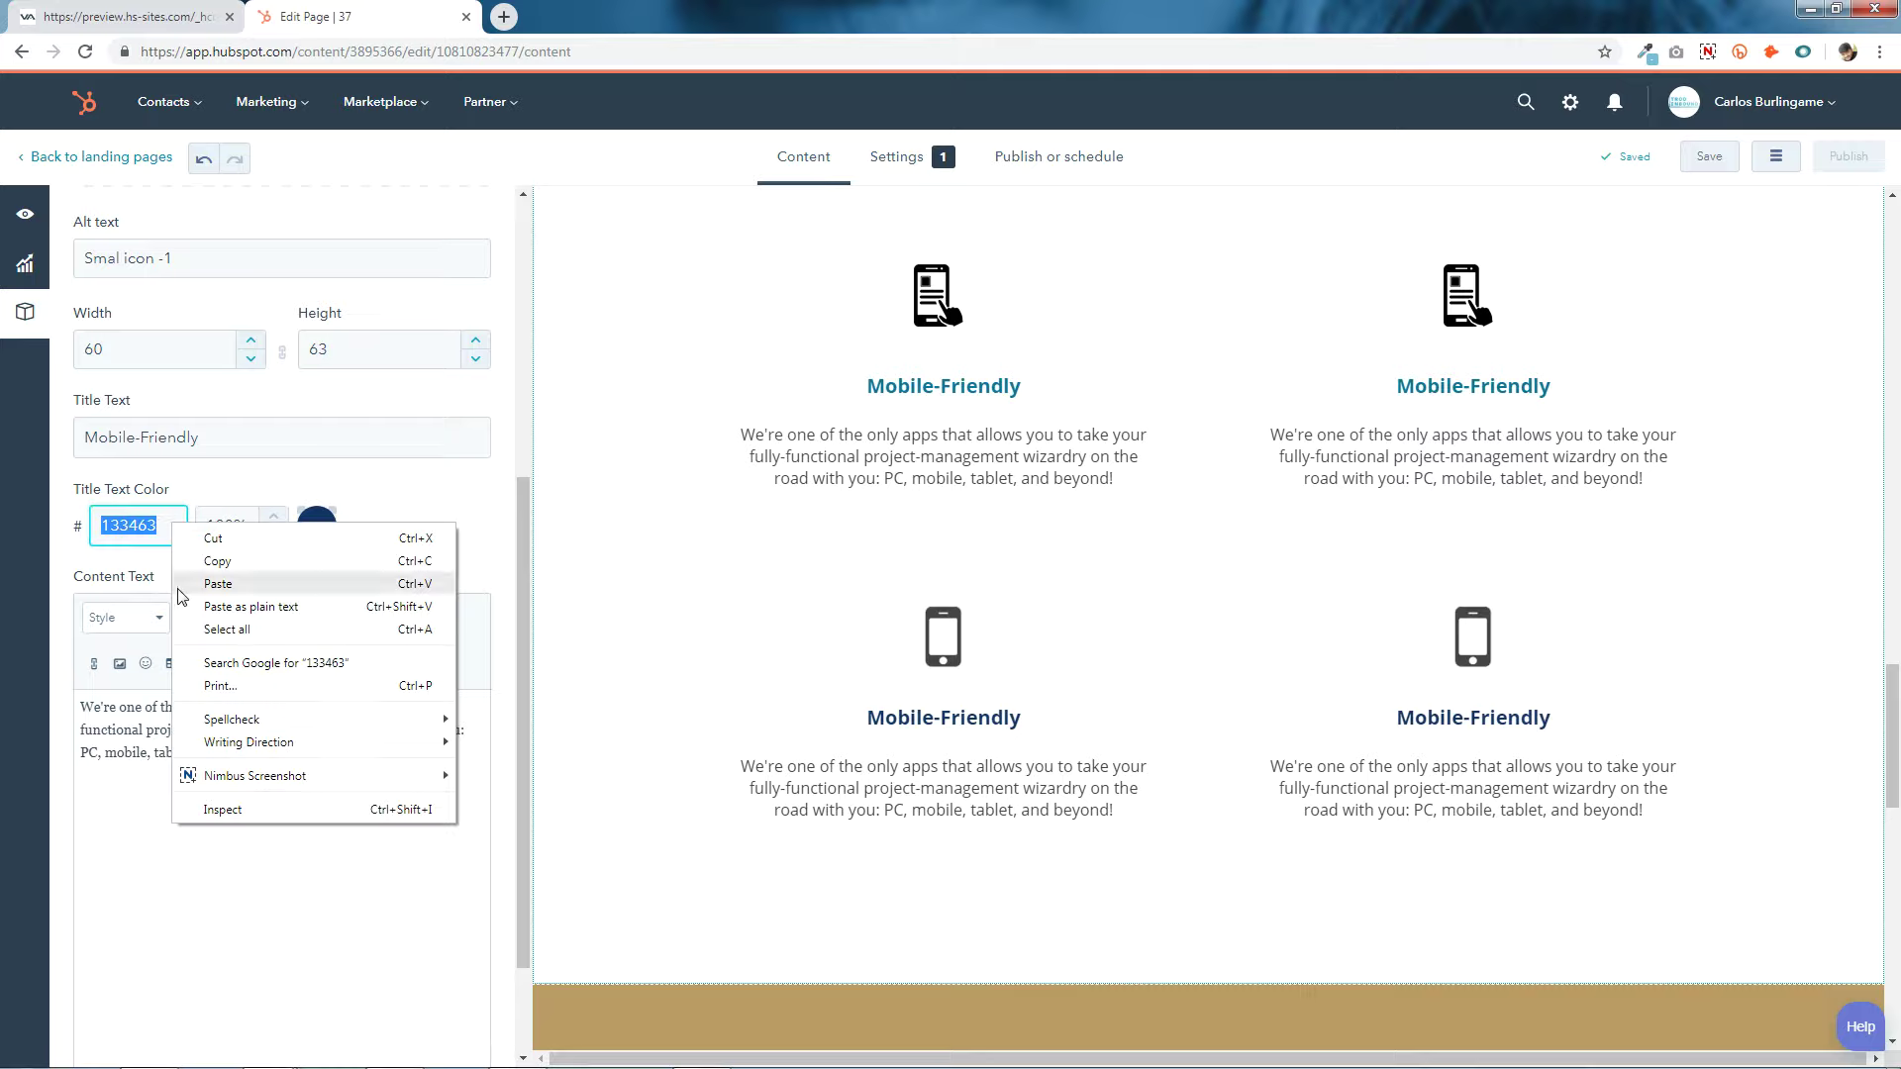
{"action": "left_click", "coordinate": [218, 585]}
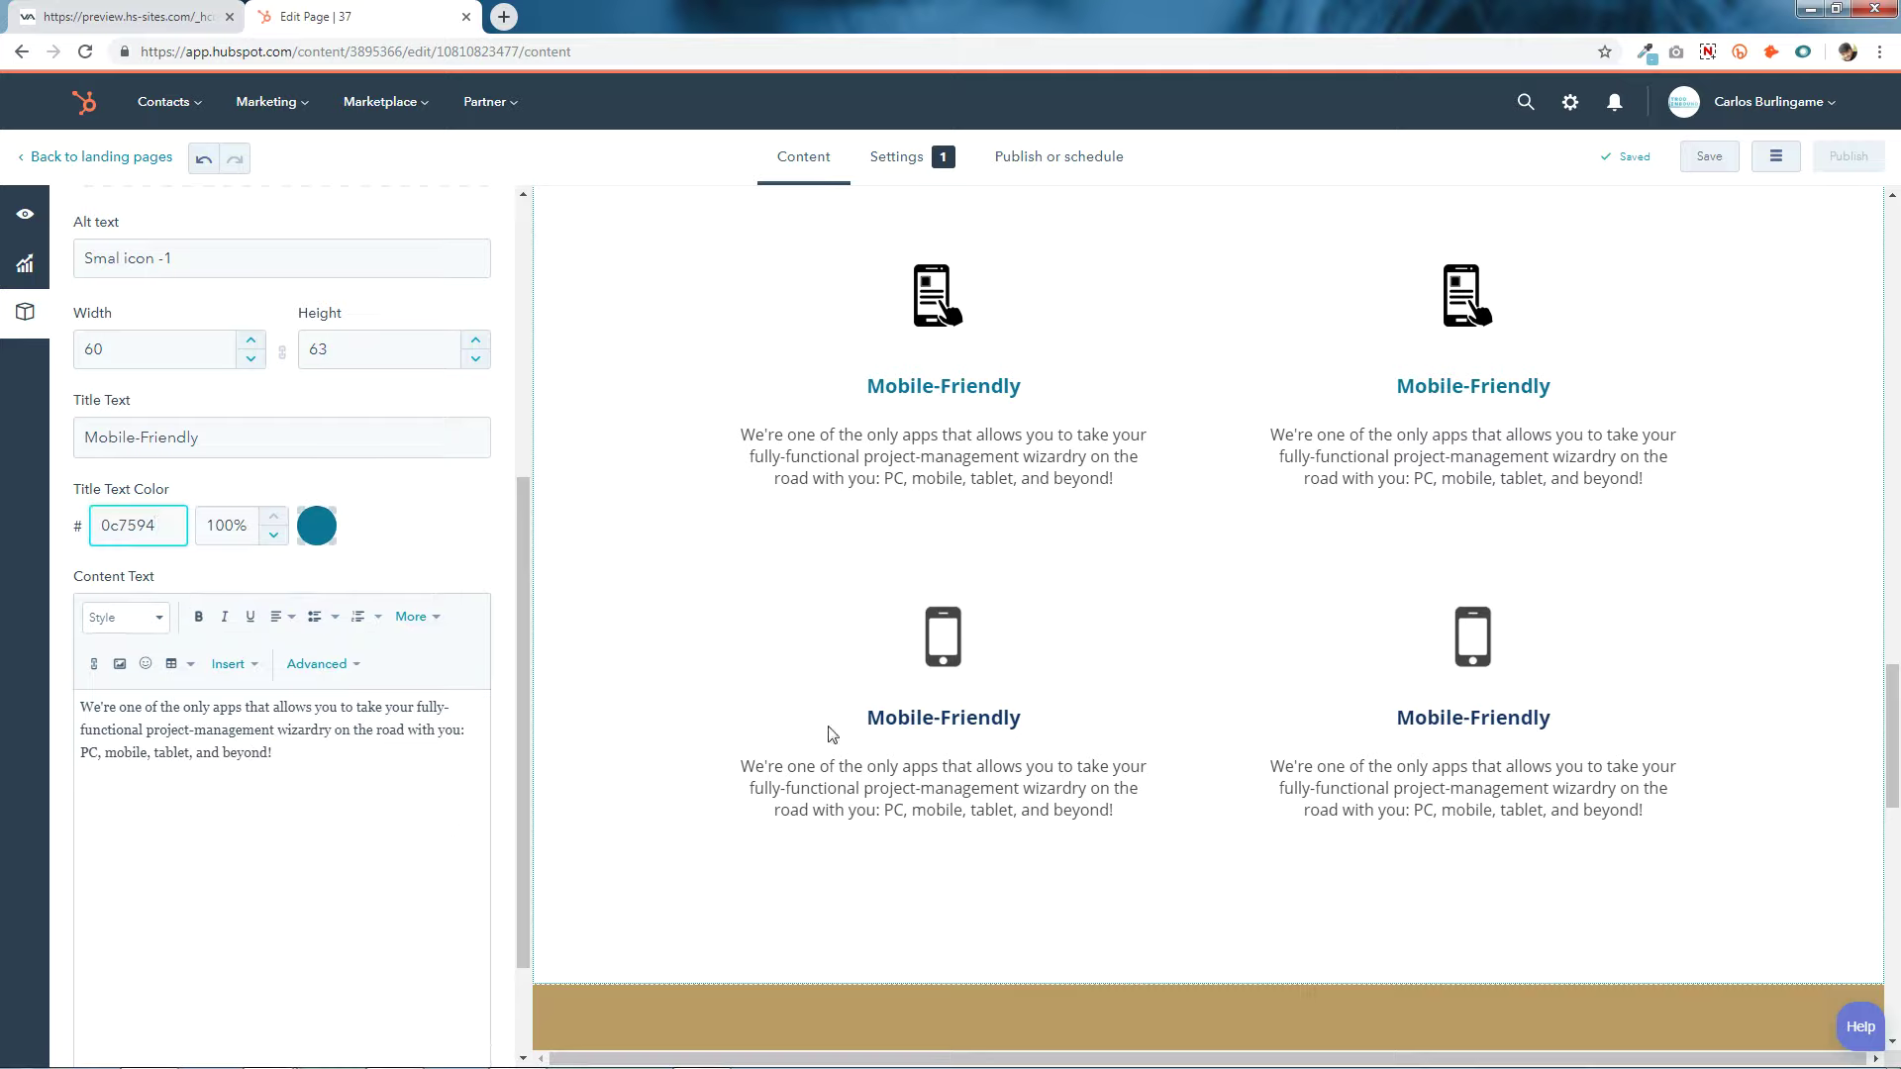
{"action": "scroll", "coordinate": [244, 730], "scroll_direction": "down", "scroll_amount": 2}
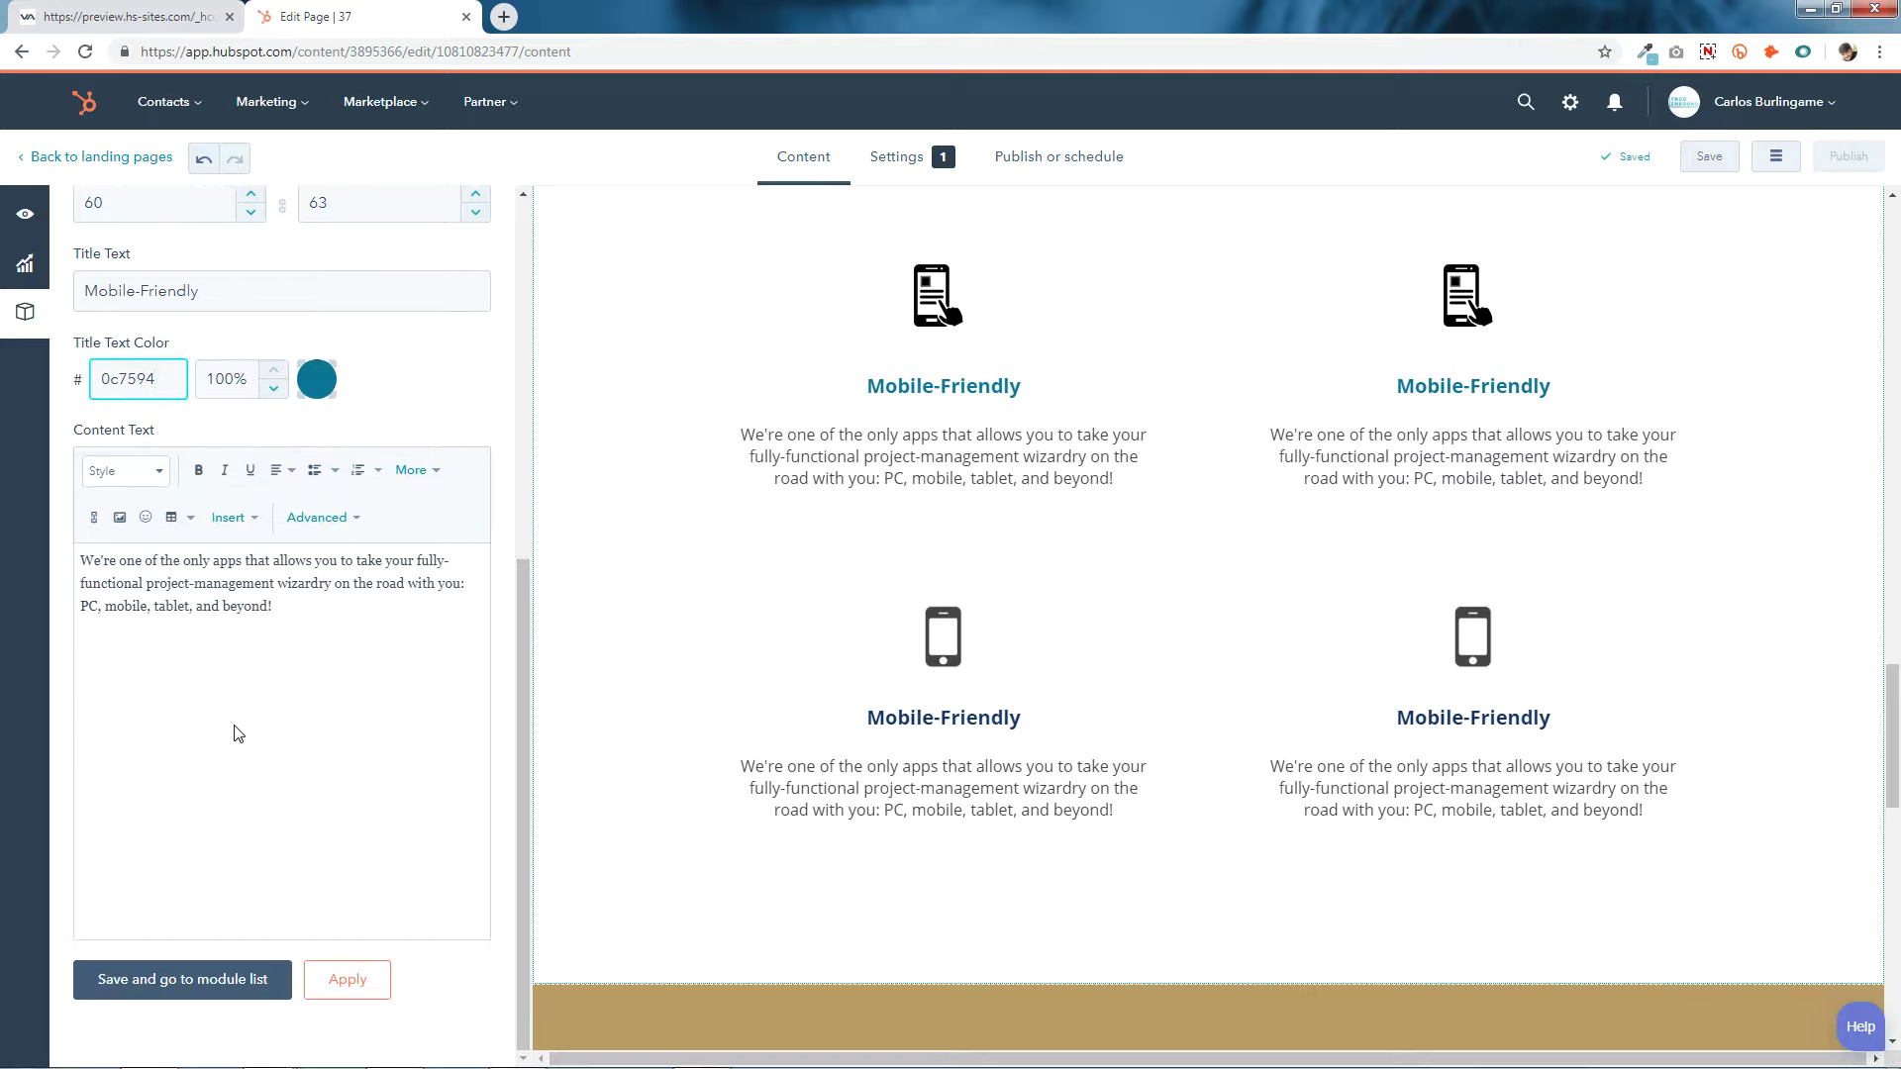
{"action": "left_click", "coordinate": [225, 978]}
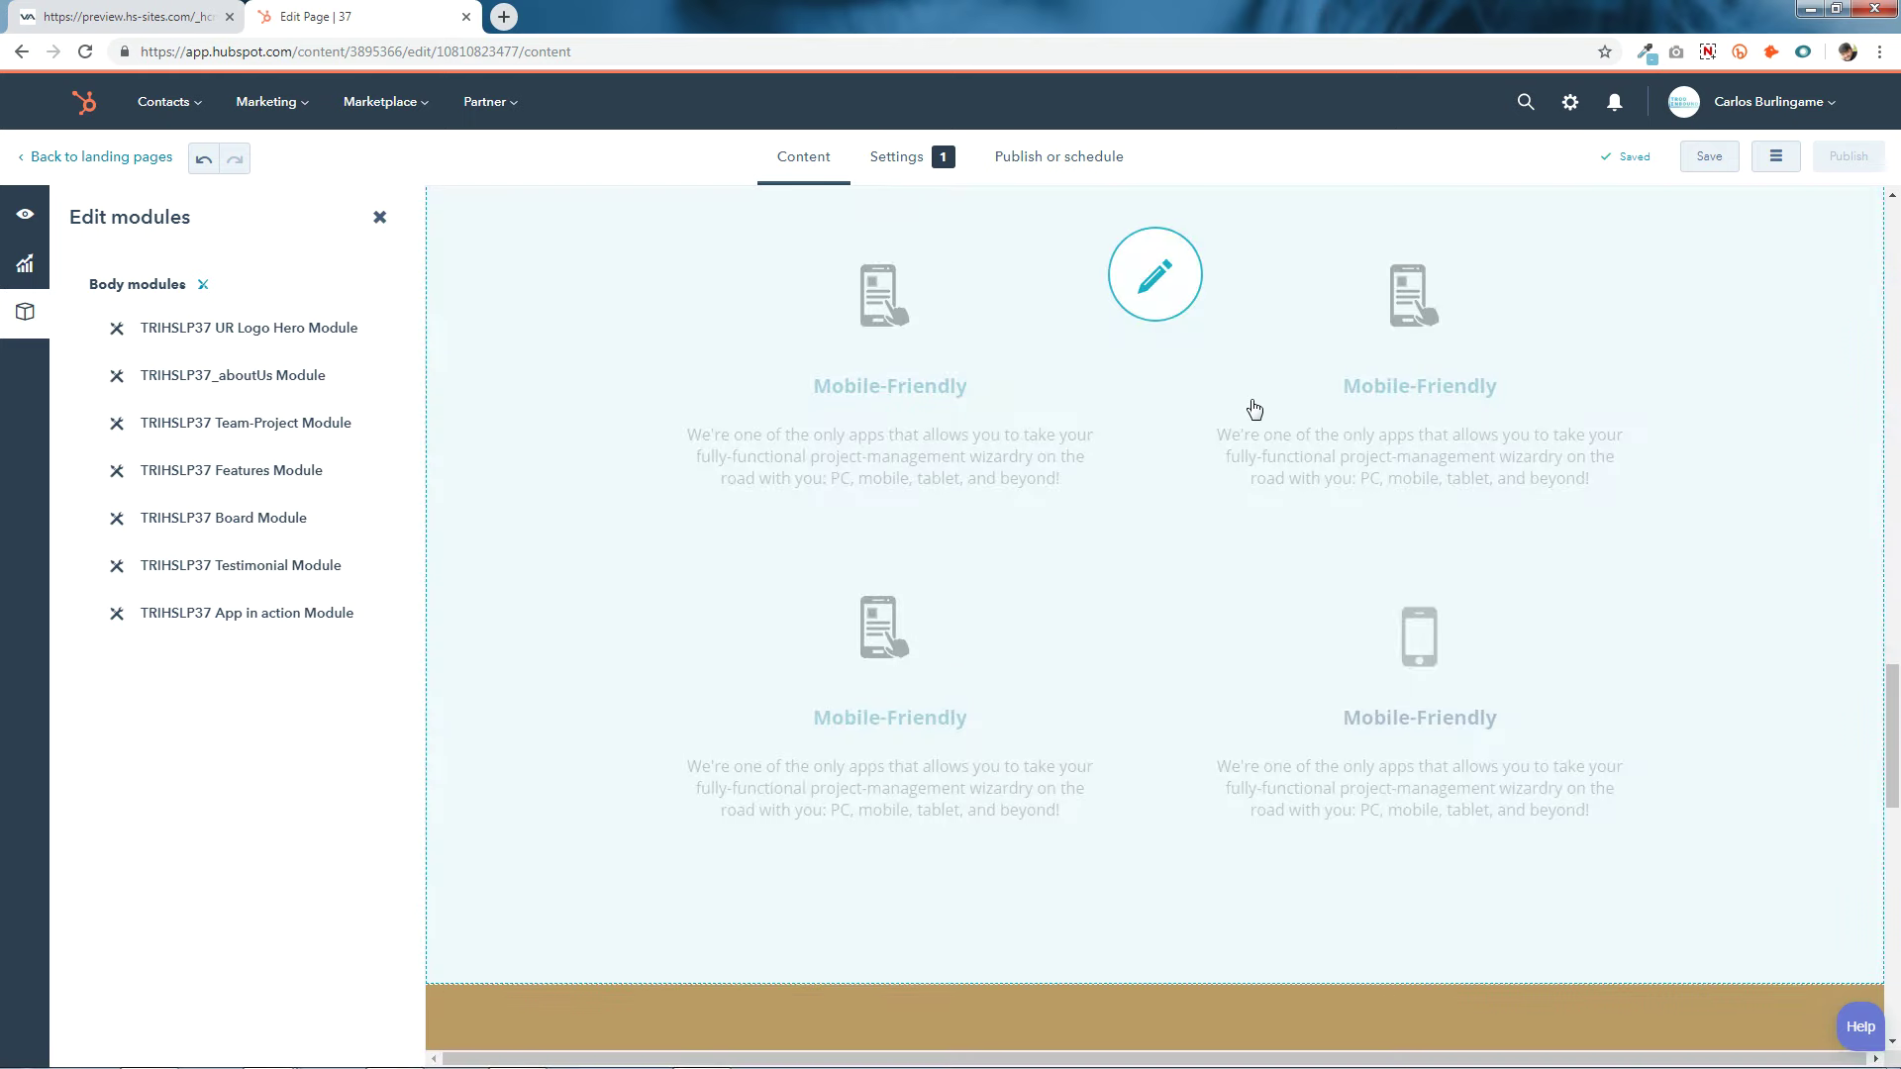
Reopen the Features module and replace the fourth feature item's iphone image with the recent image Smal icon -1.
{"action": "left_click", "coordinate": [1167, 309]}
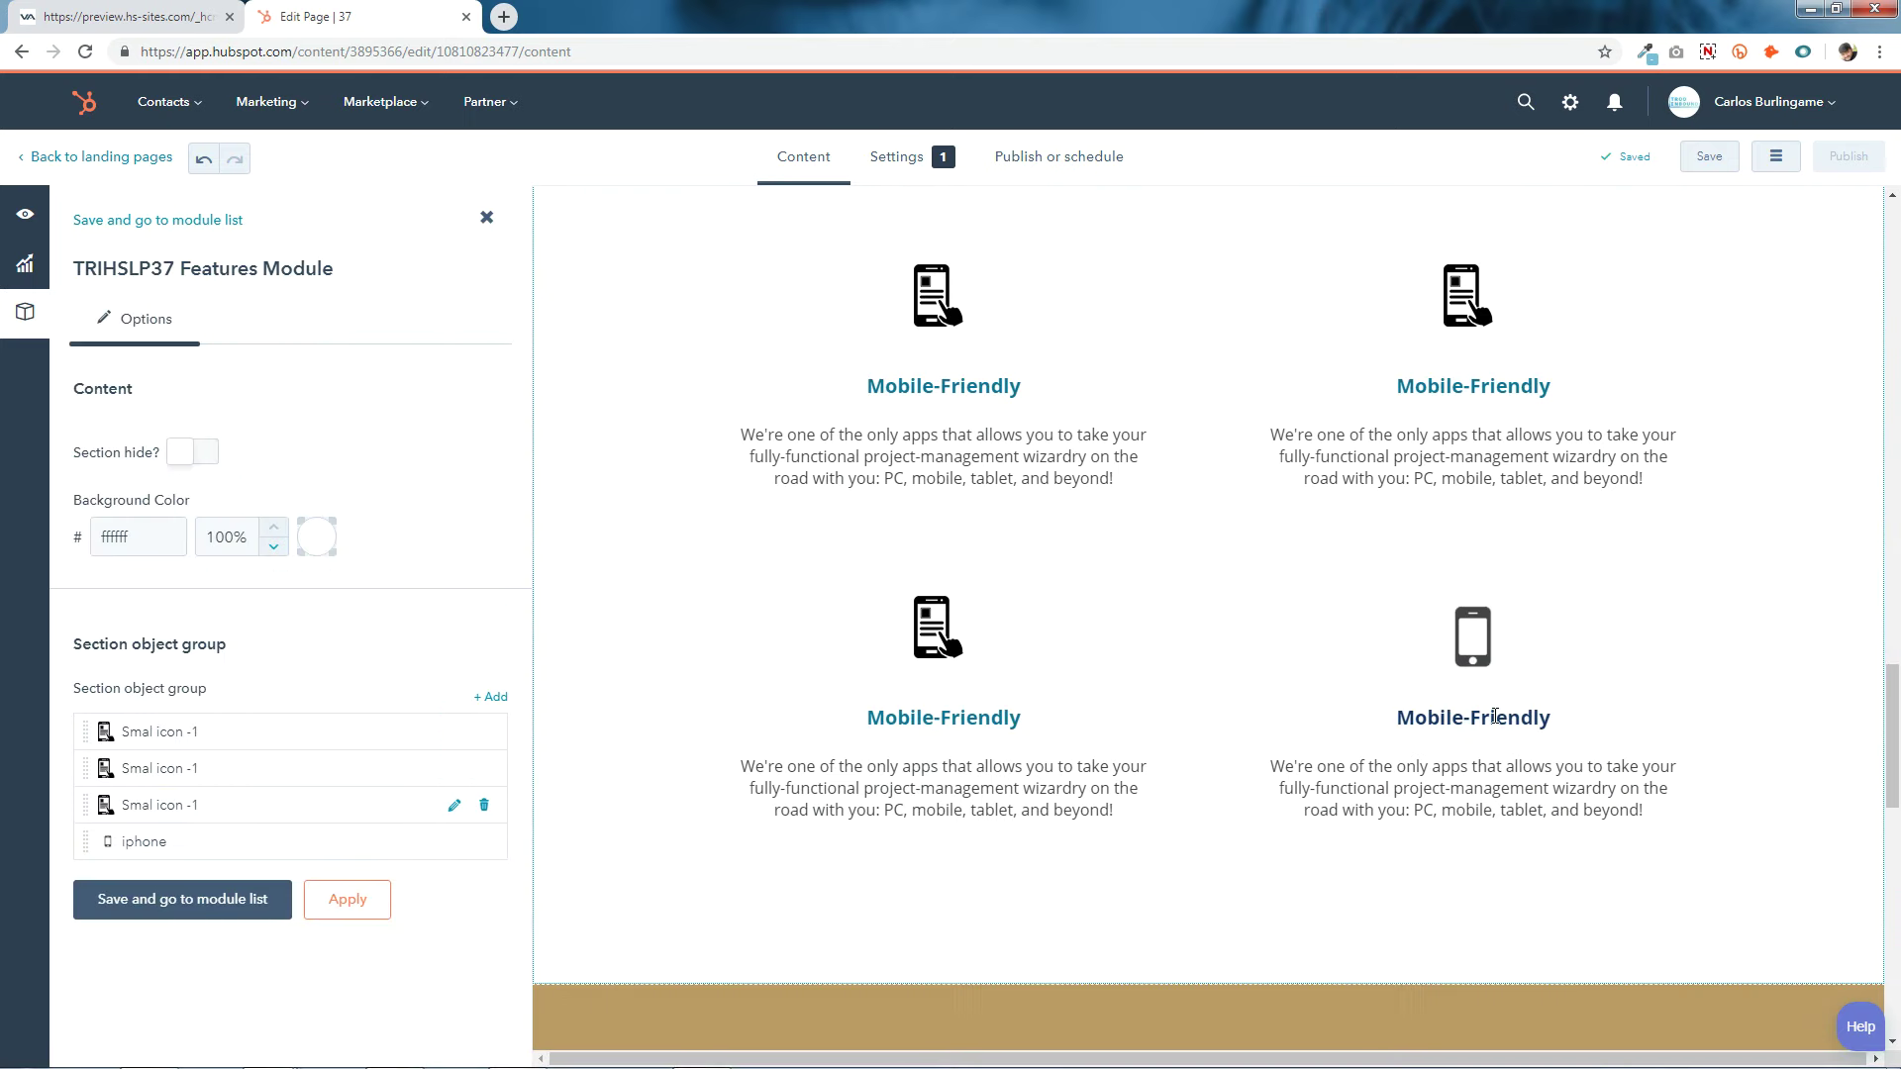
{"action": "left_click", "coordinate": [455, 841]}
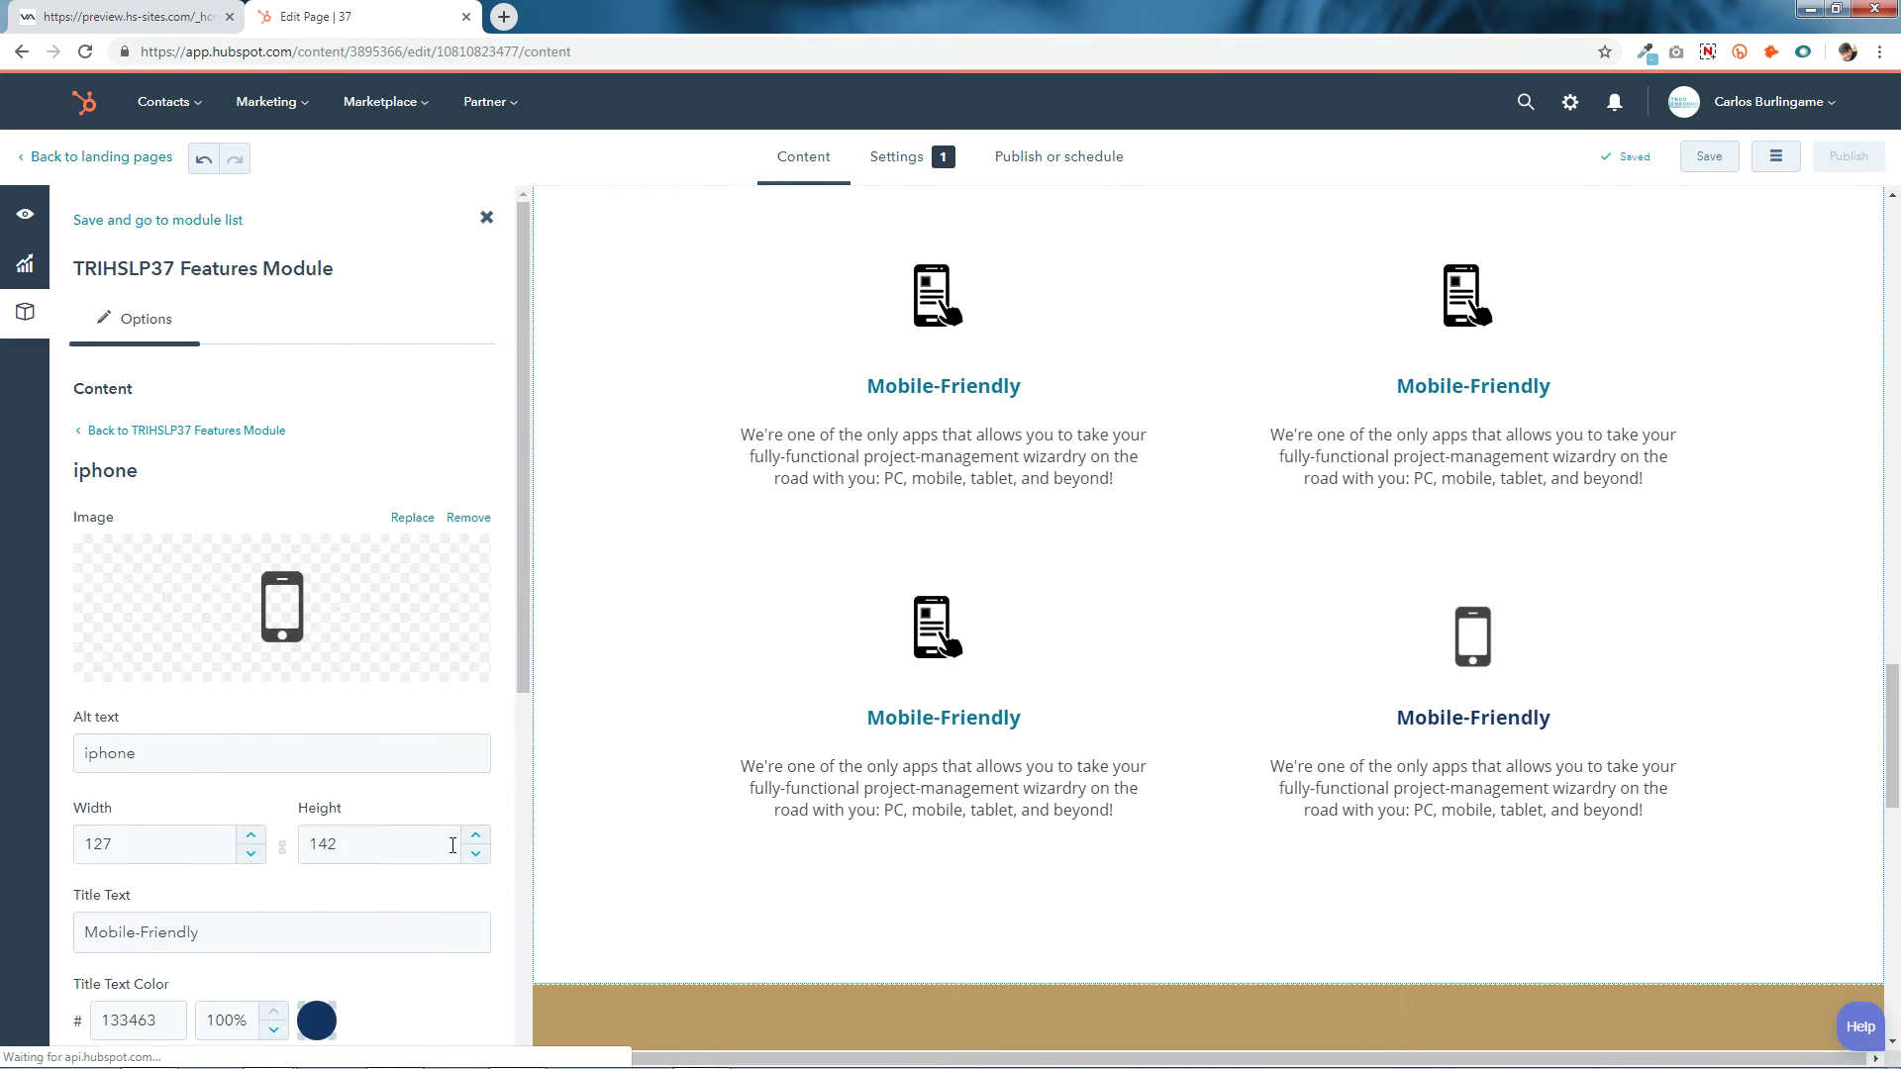
{"action": "left_click", "coordinate": [277, 608]}
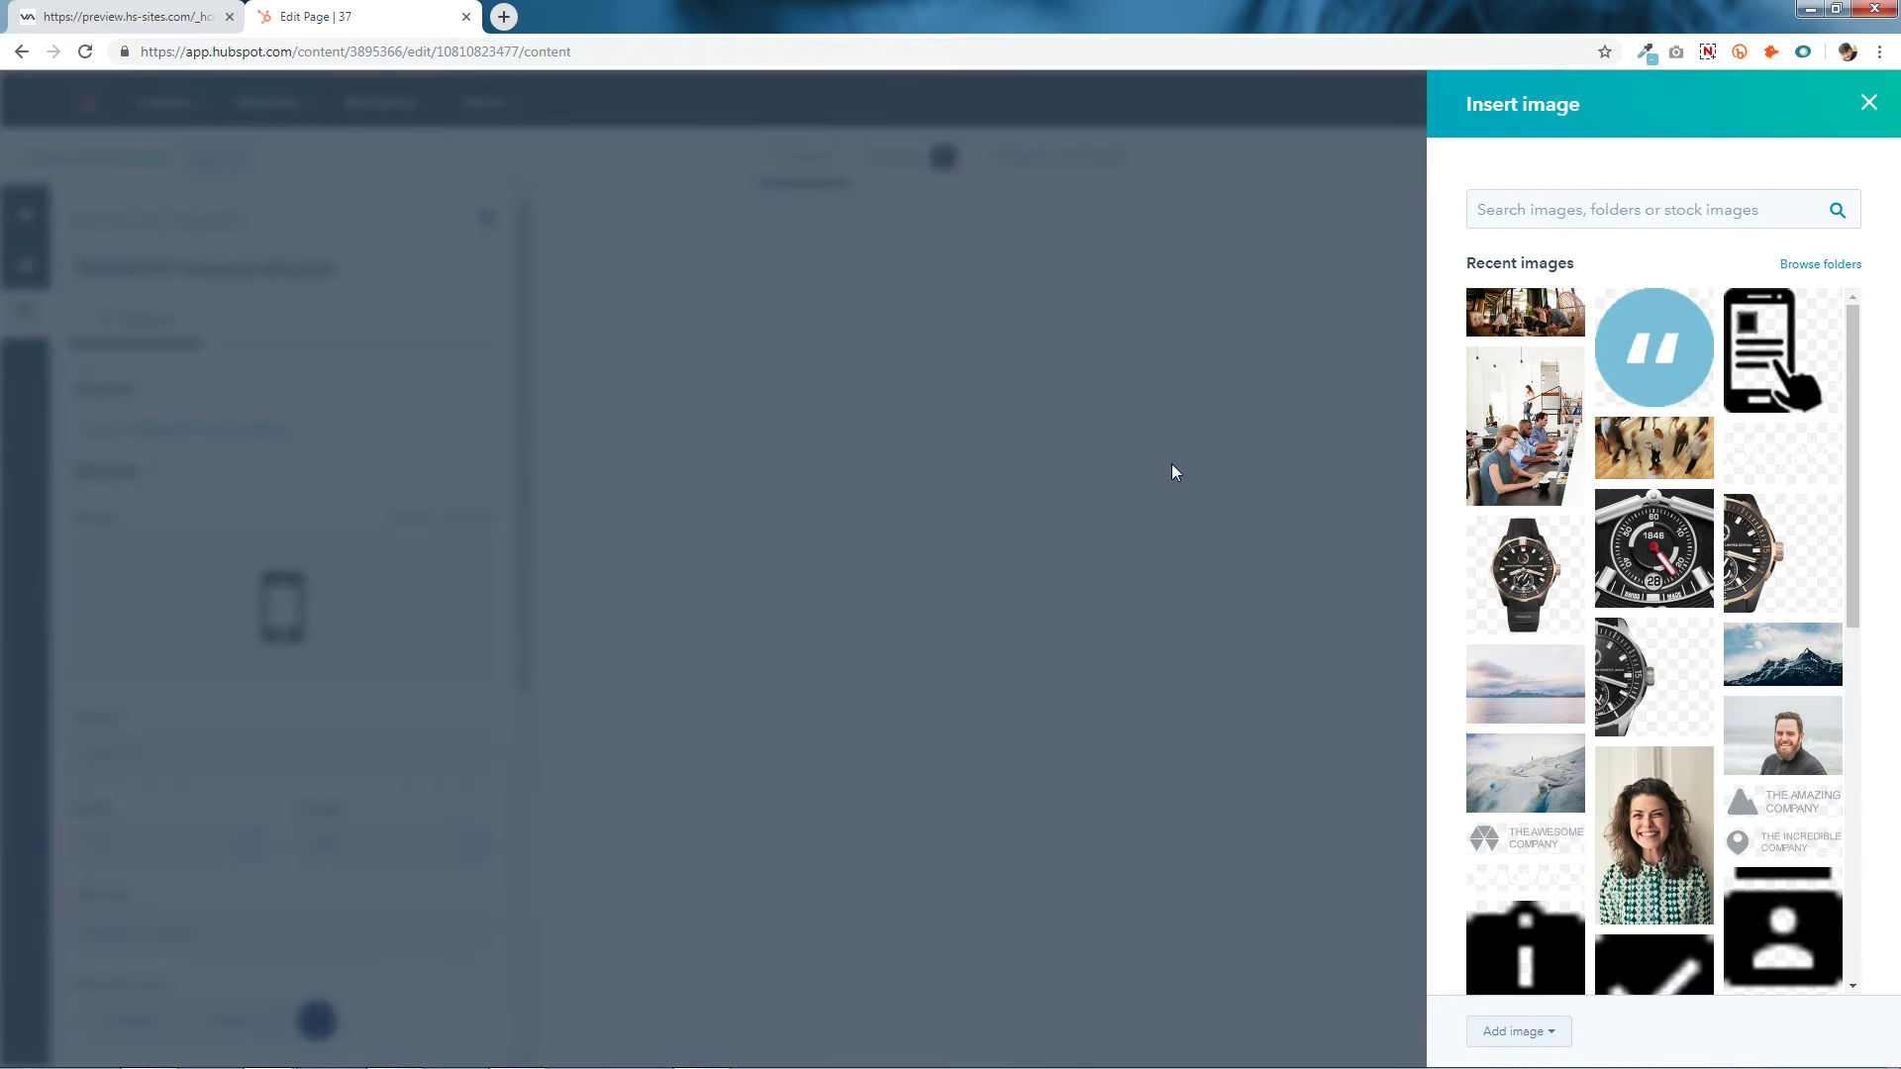
{"action": "left_click", "coordinate": [1800, 354]}
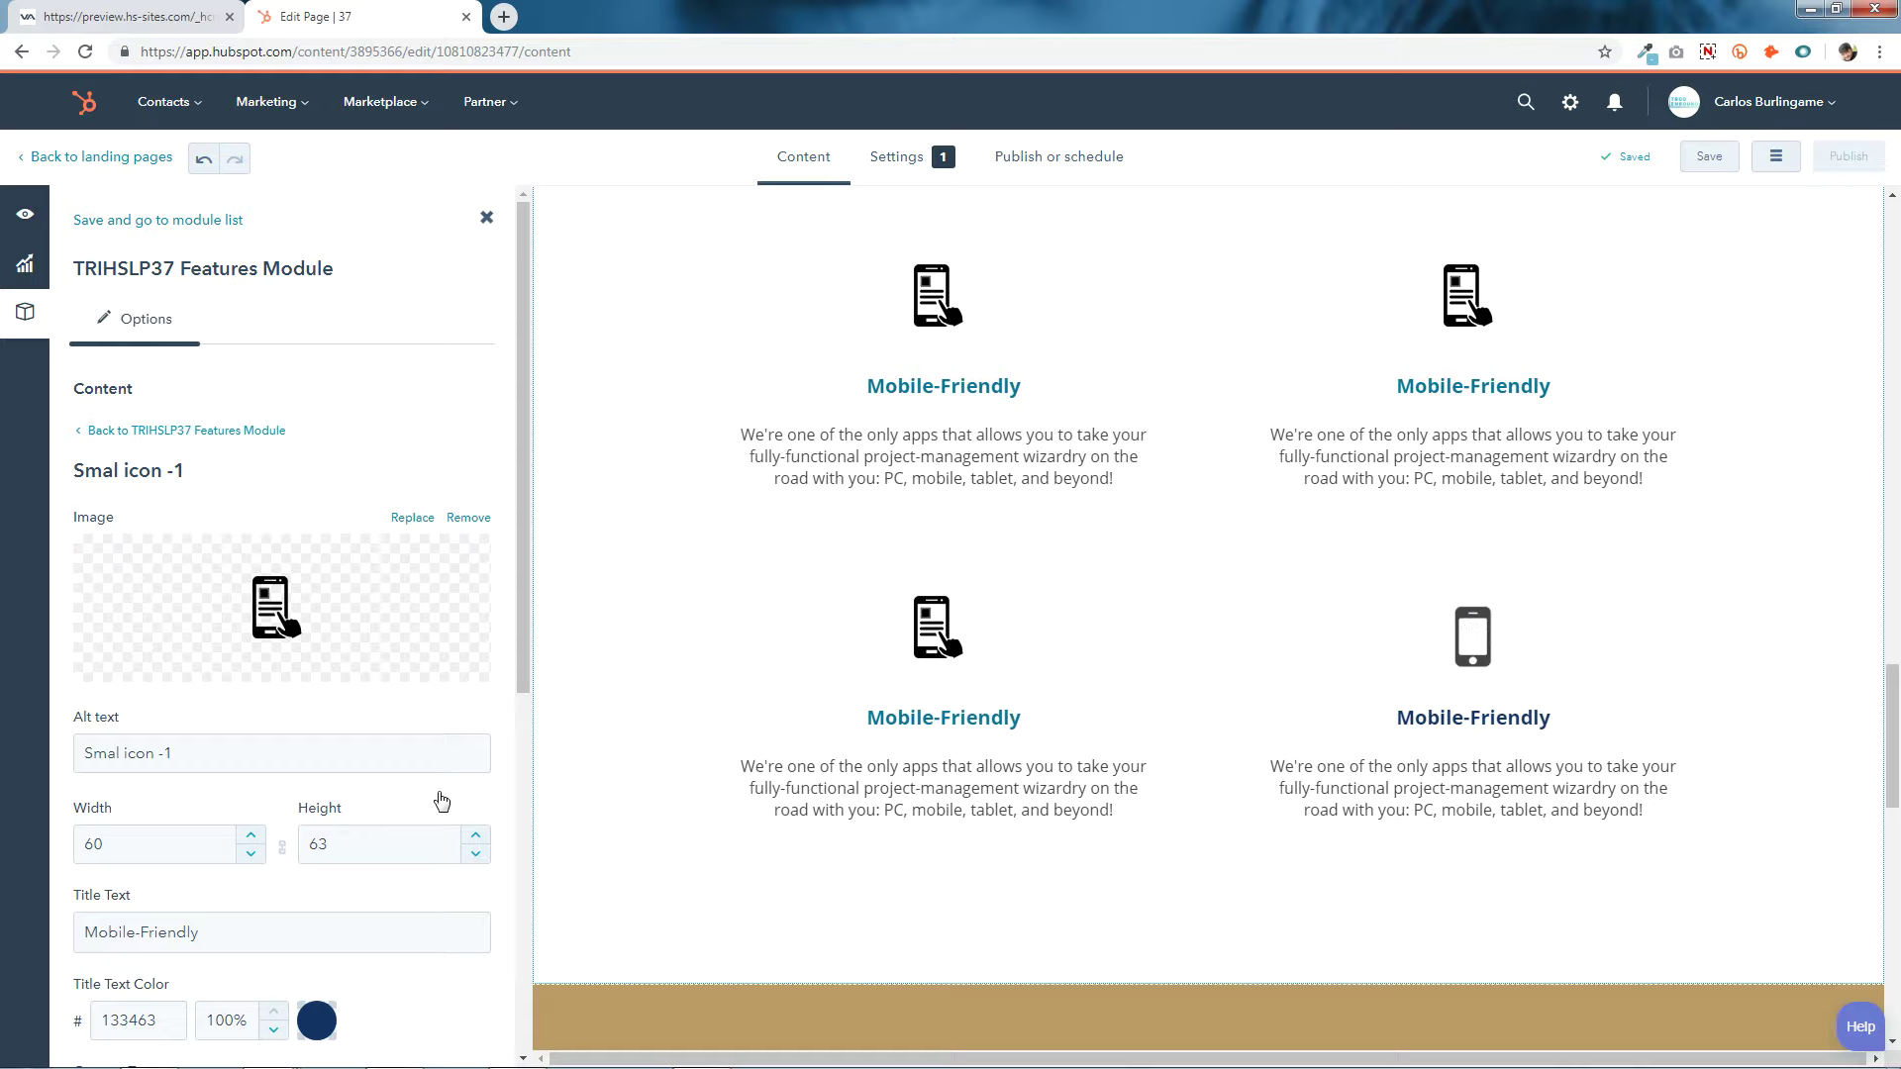
Set the fourth feature item's Title Text Color to 0c7594, copied from the LP - 37.txt notes, and save the Features module.
{"action": "scroll", "coordinate": [408, 794], "scroll_direction": "down", "scroll_amount": 3}
{"action": "left_click", "coordinate": [316, 639]}
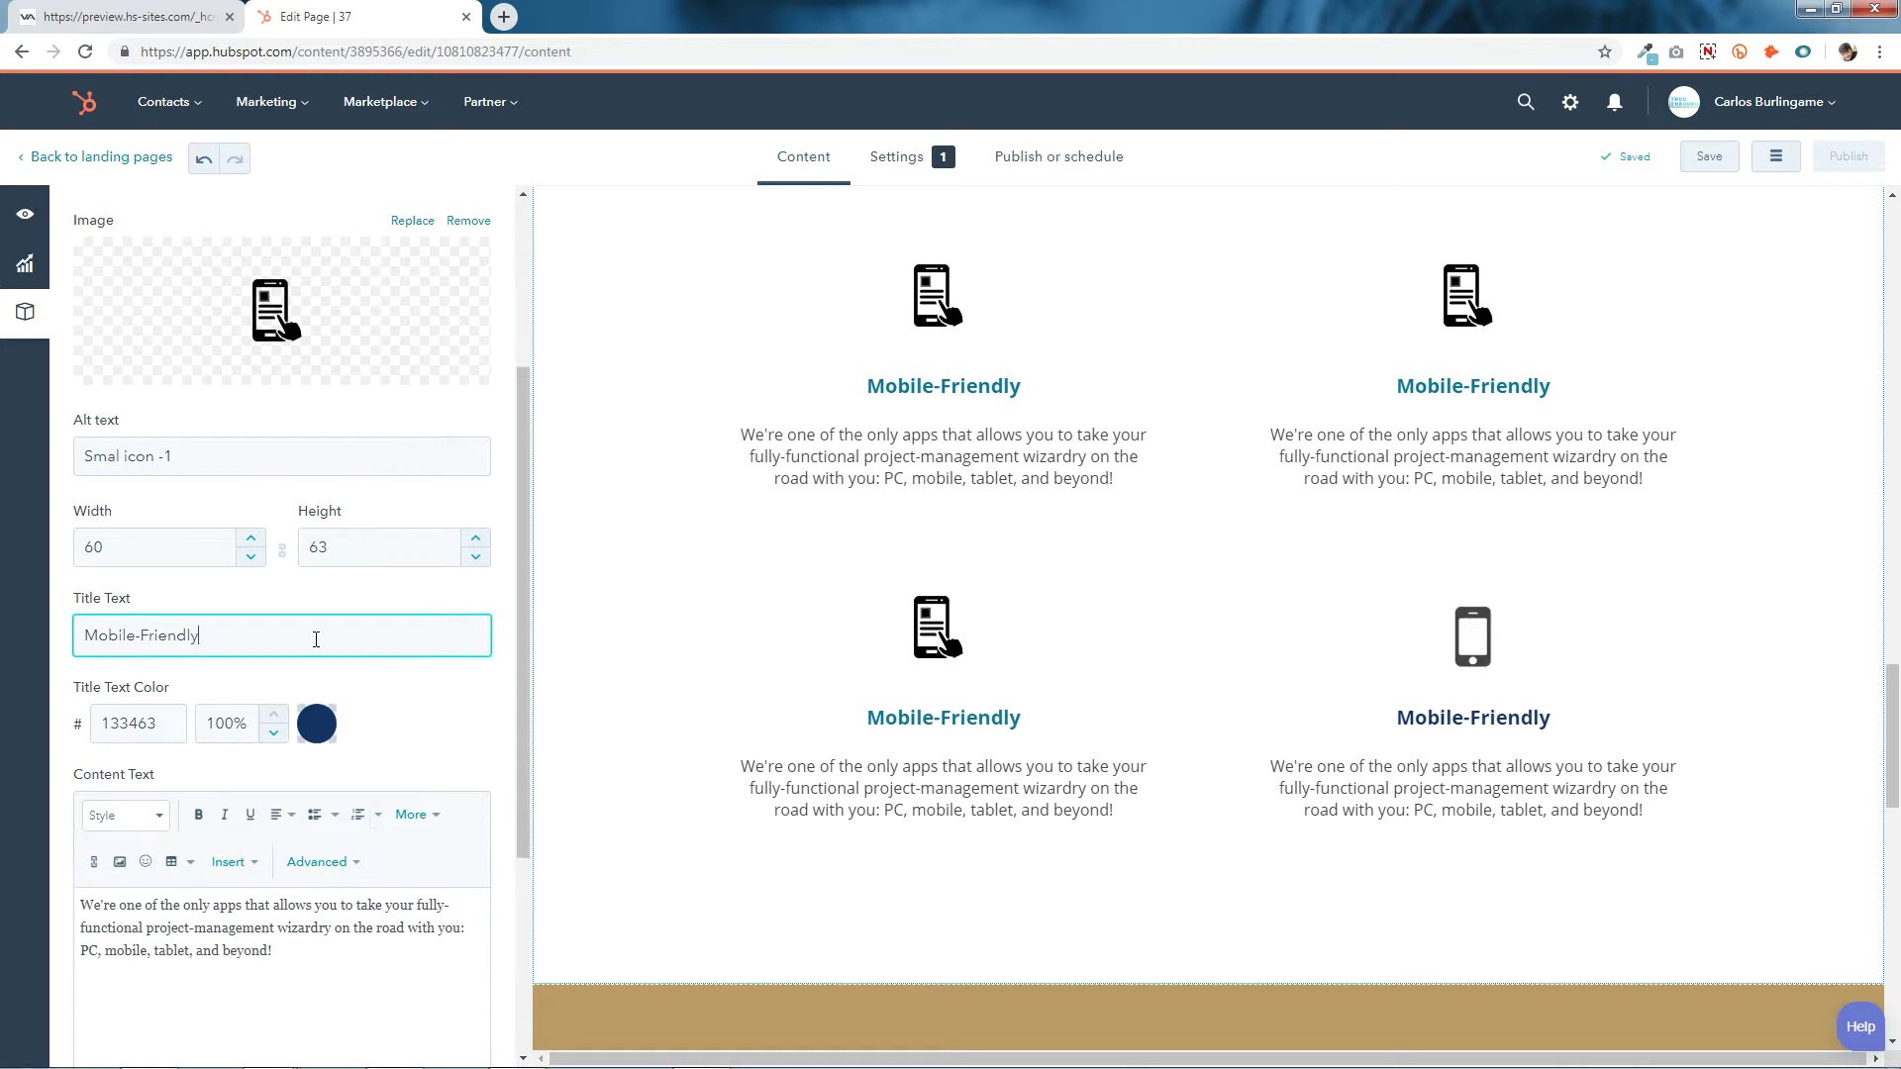
{"action": "left_click", "coordinate": [171, 717]}
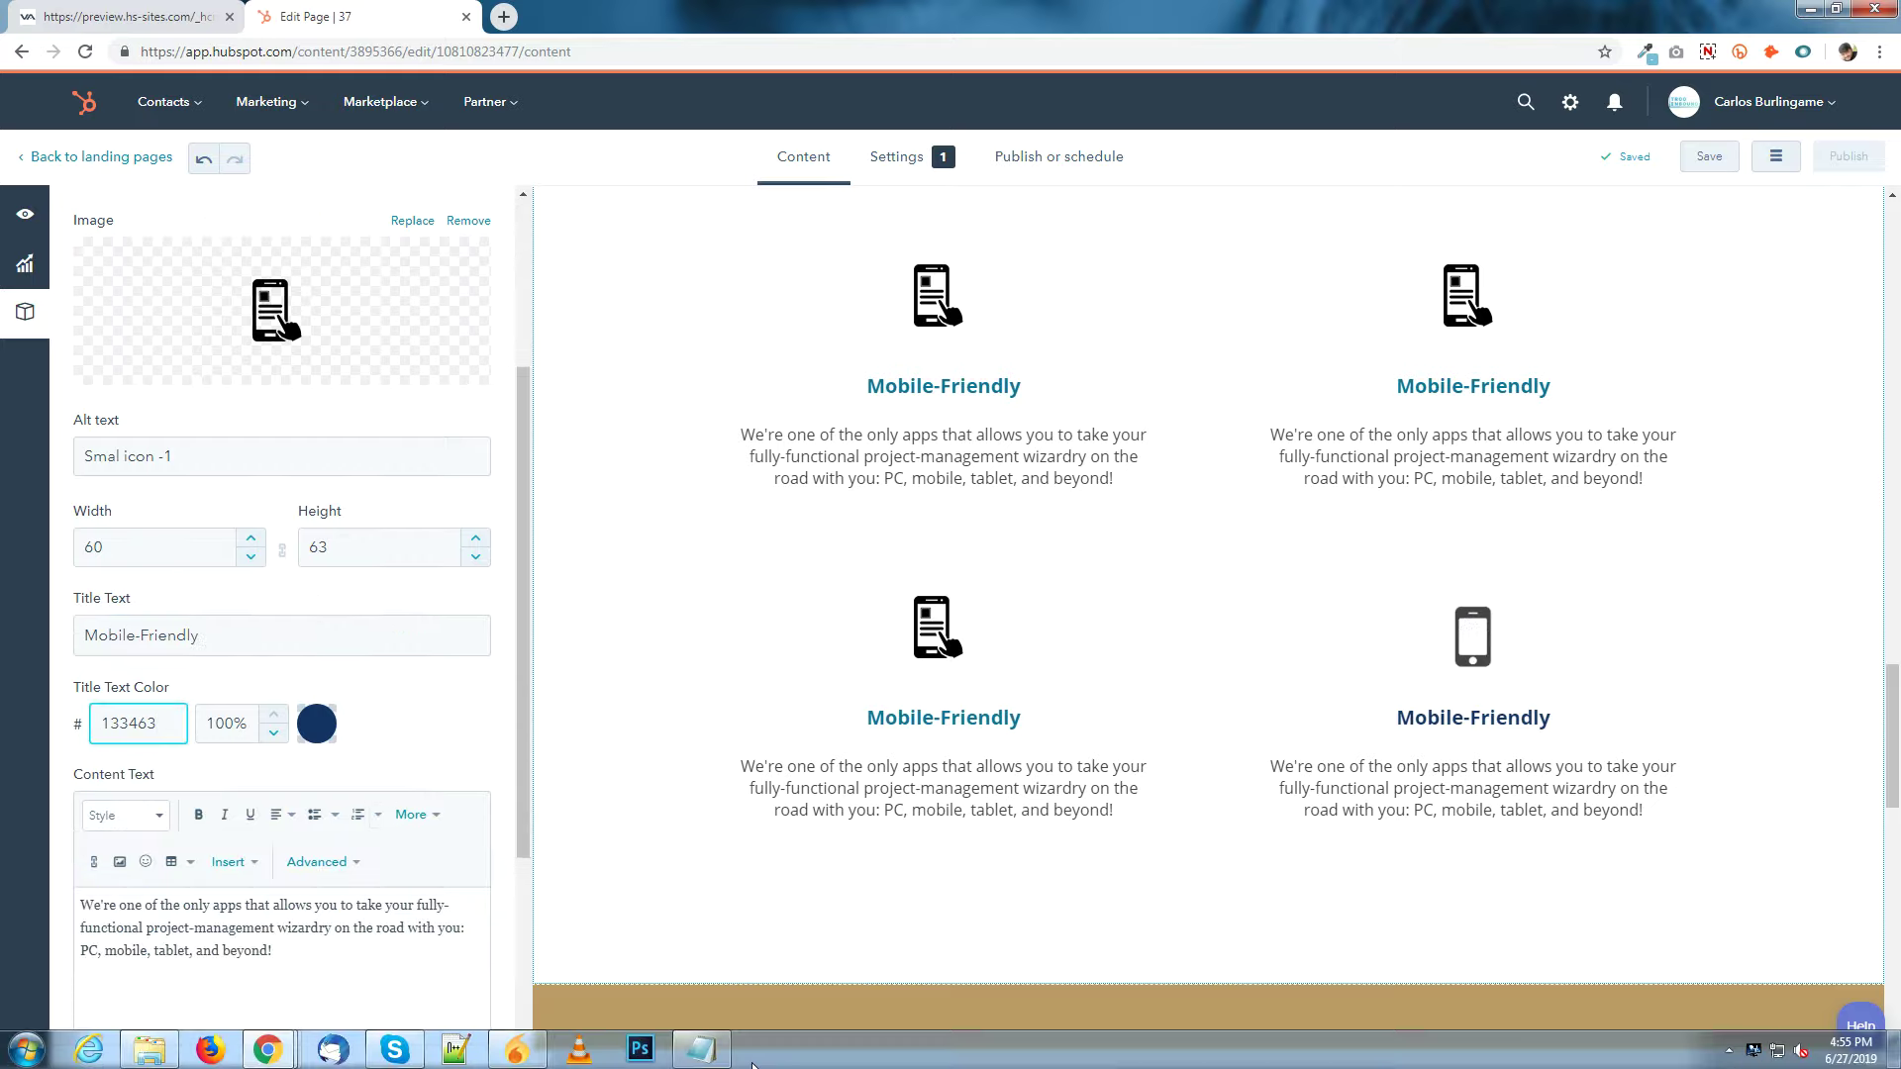
{"action": "left_click", "coordinate": [701, 1052]}
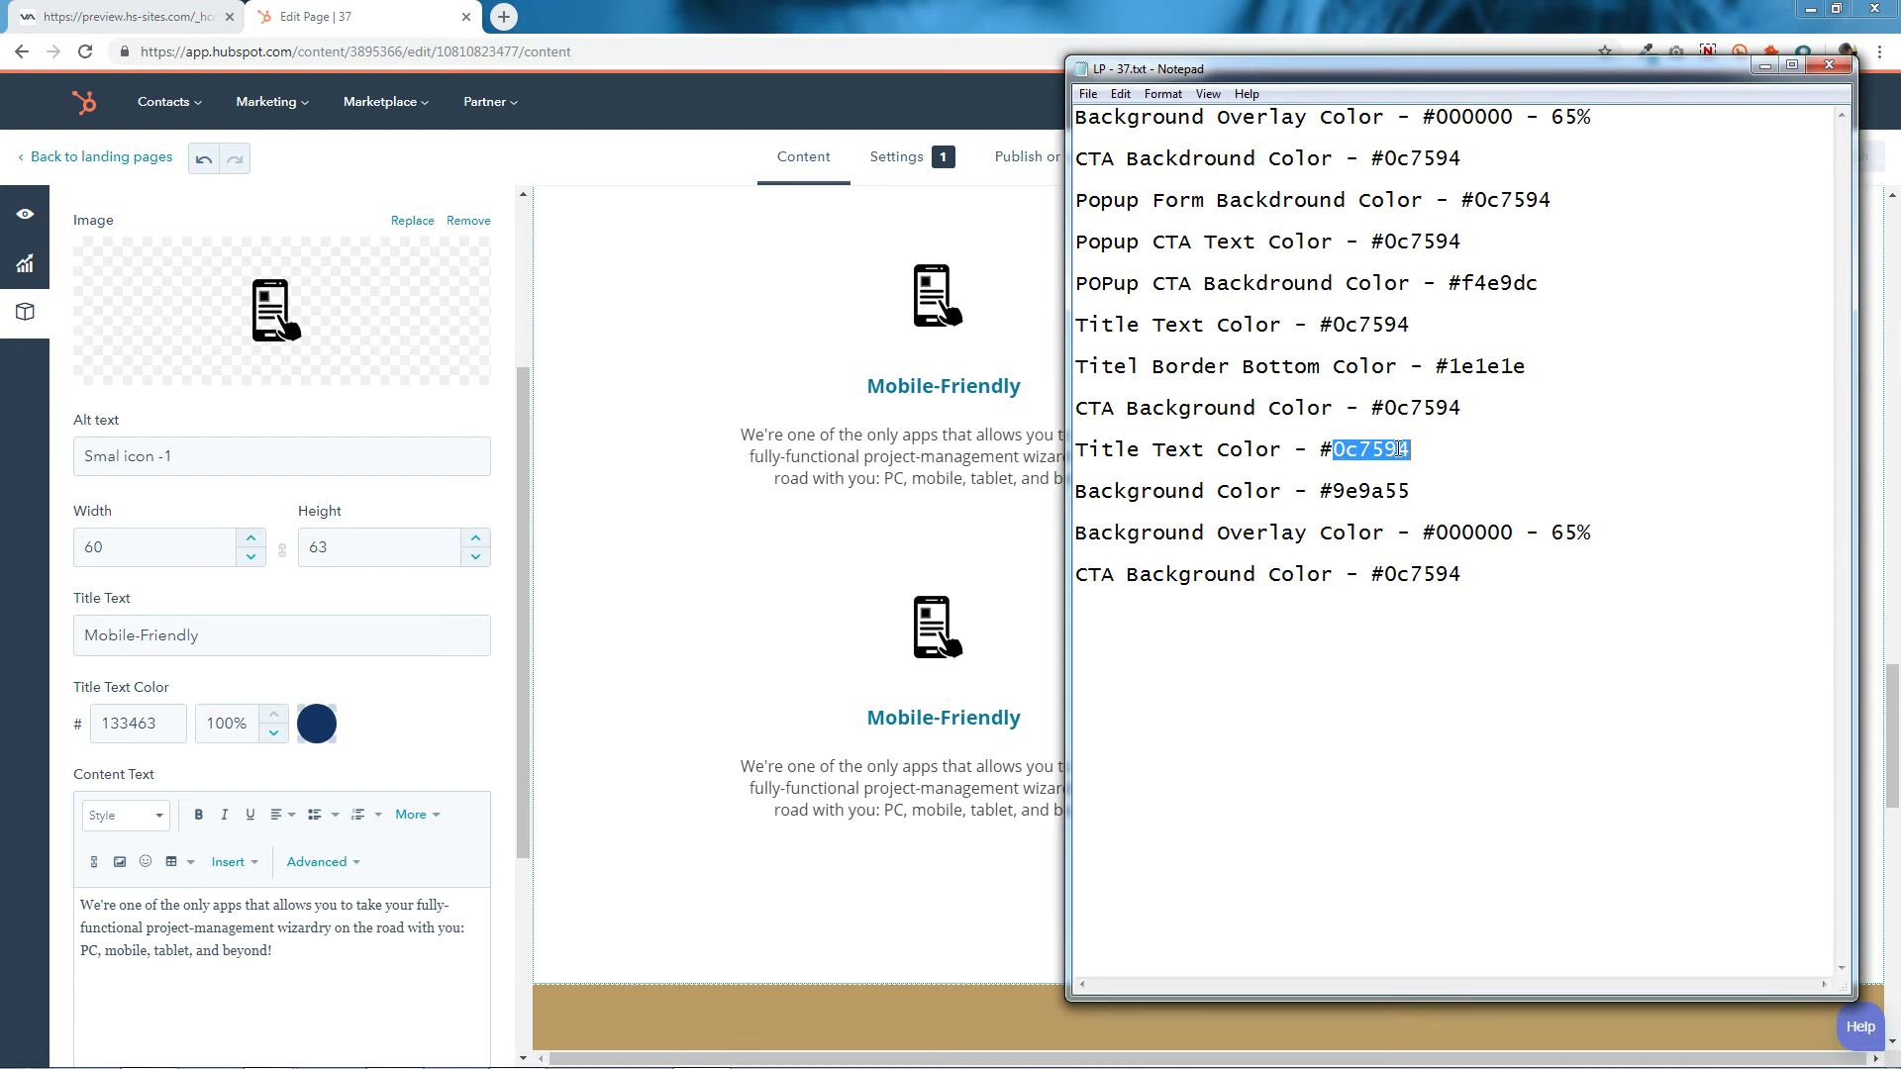
{"action": "right_click", "coordinate": [1397, 449]}
{"action": "left_click", "coordinate": [1440, 526]}
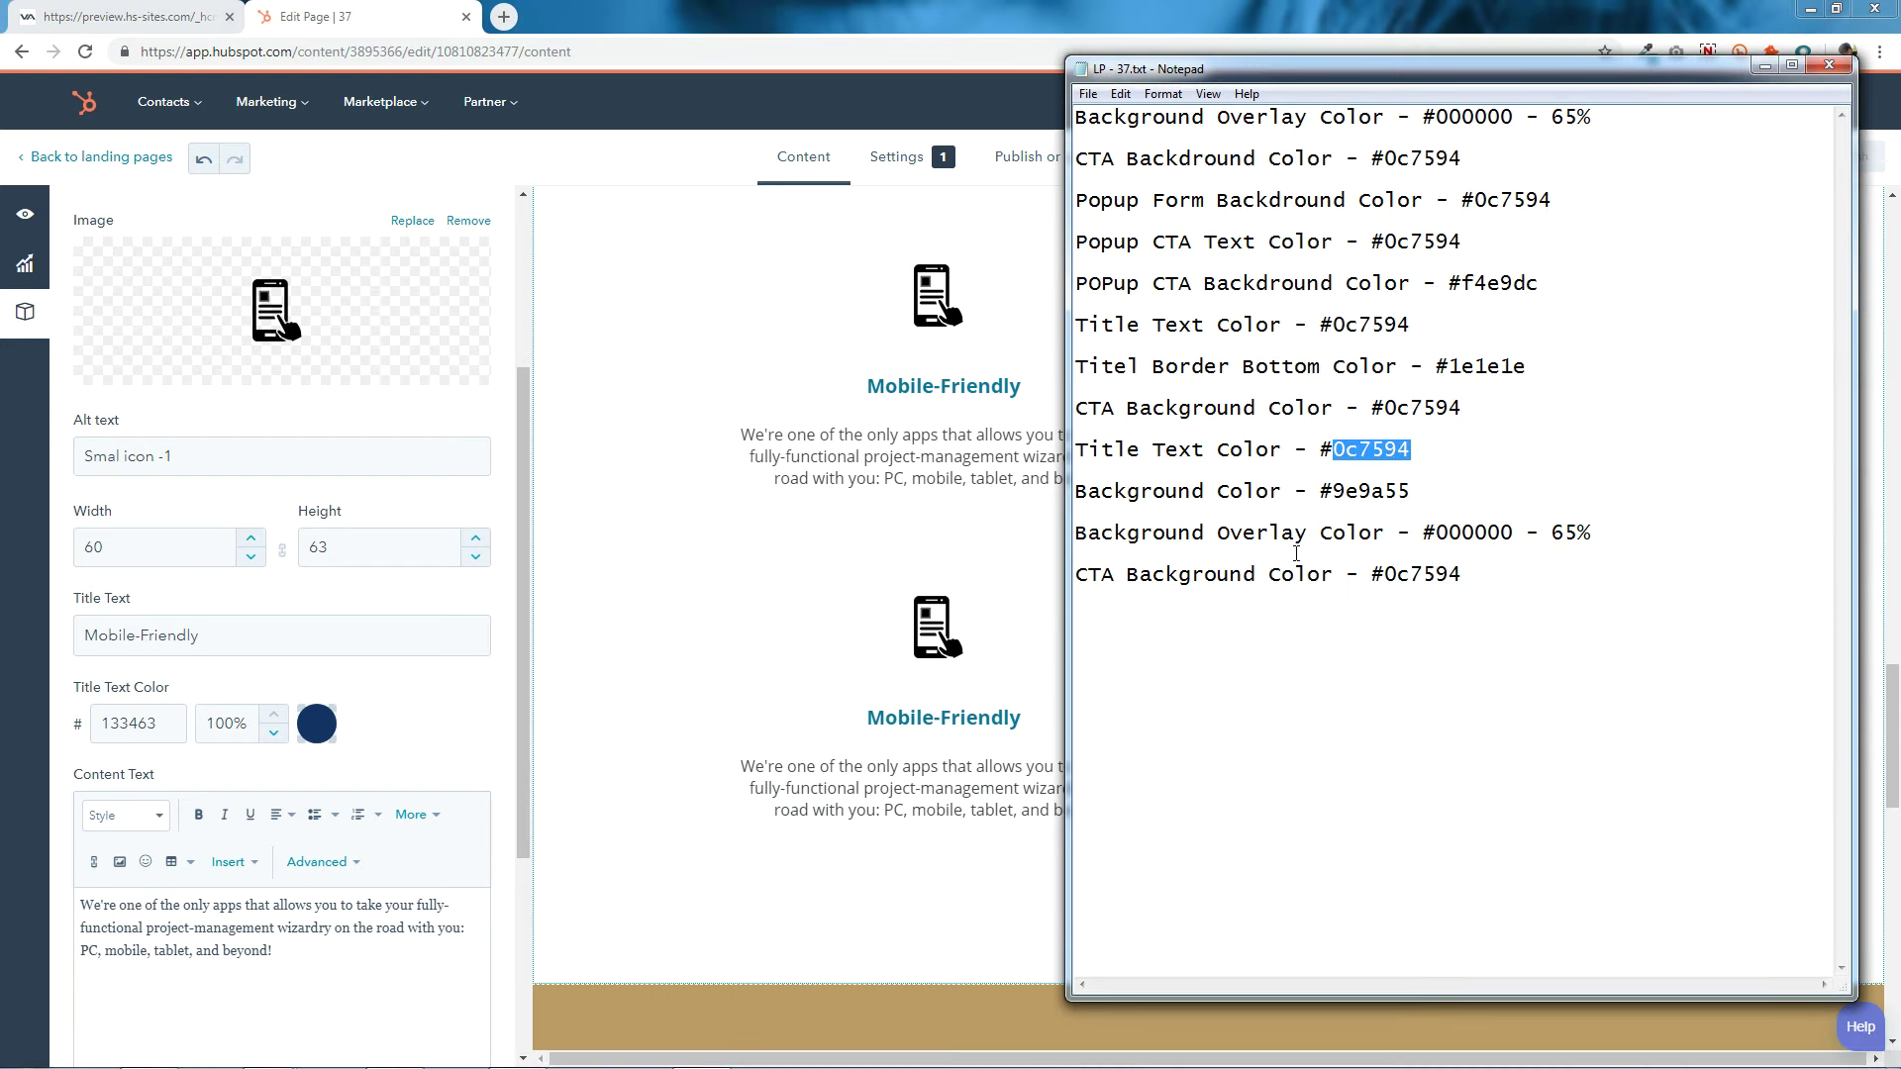
{"action": "left_click", "coordinate": [165, 721]}
{"action": "double_click", "coordinate": [173, 728]}
{"action": "right_click", "coordinate": [173, 729]}
{"action": "left_click", "coordinate": [202, 789]}
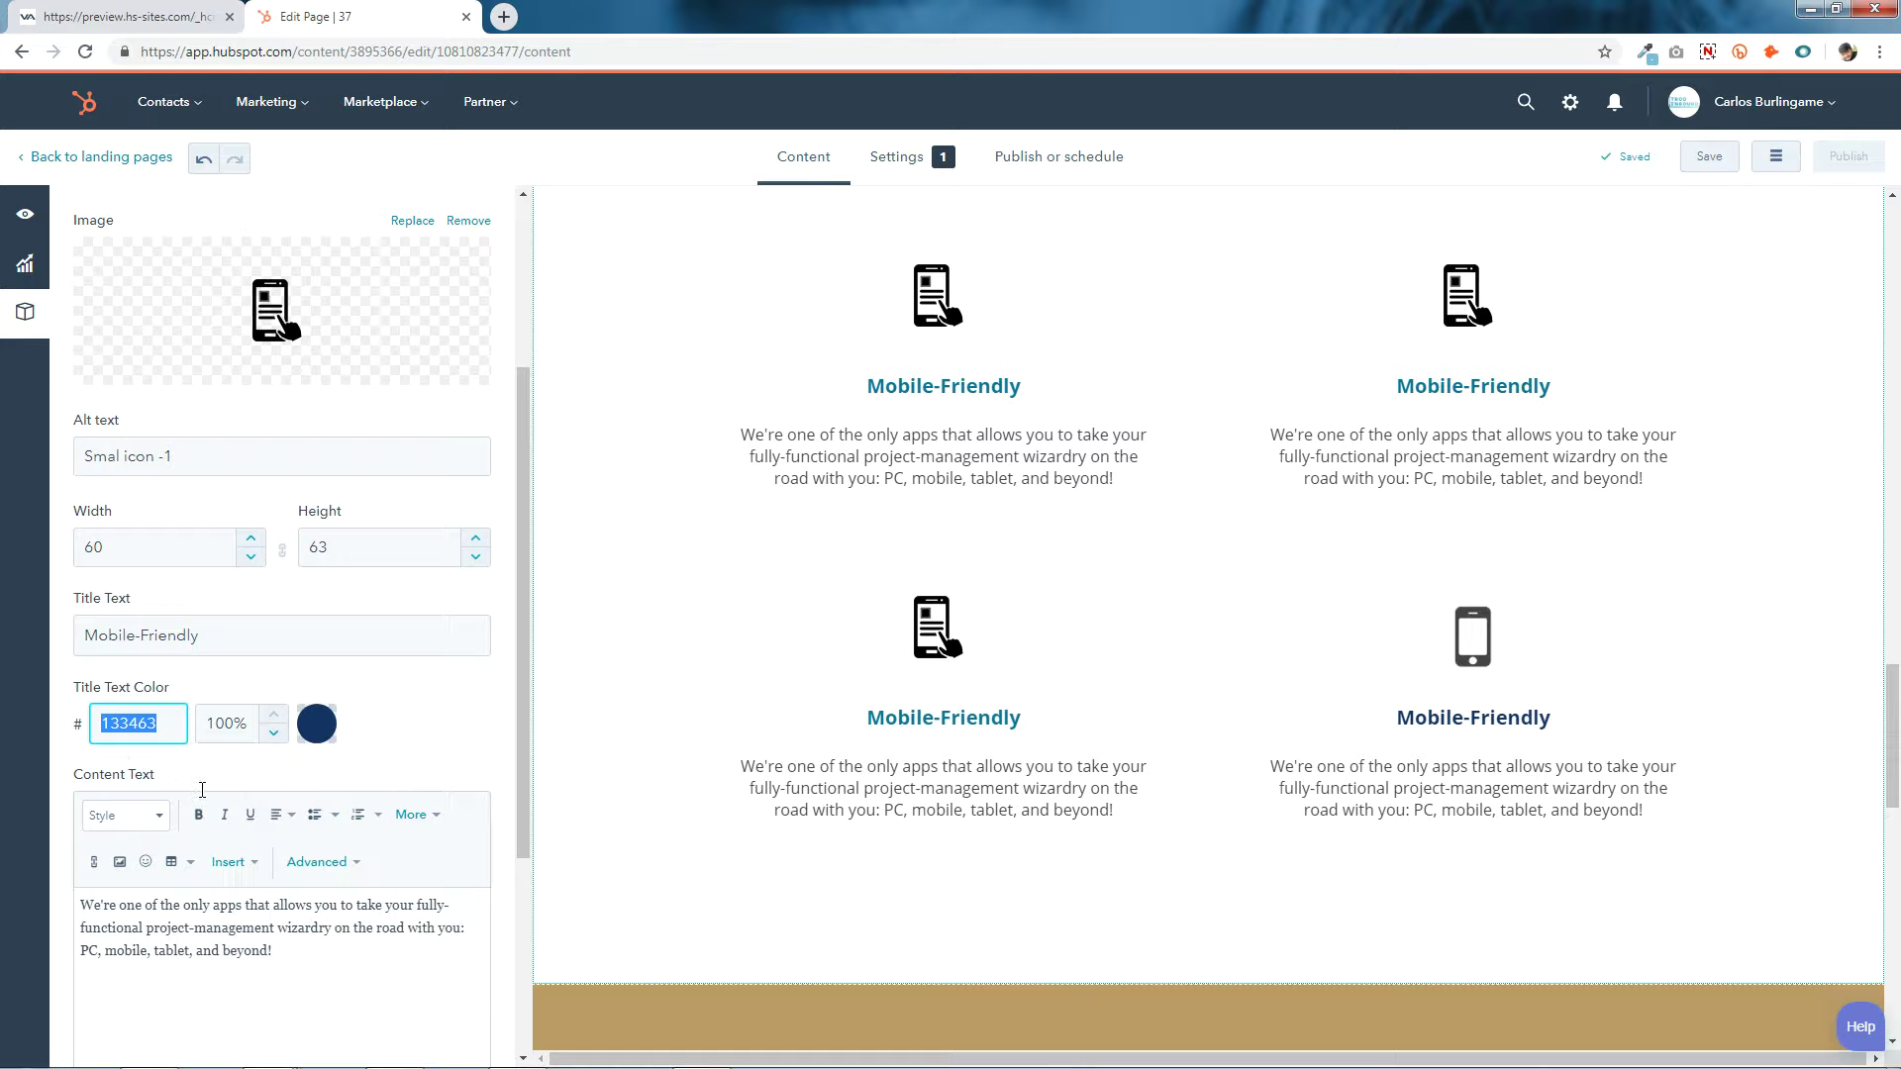
{"action": "scroll", "coordinate": [302, 769], "scroll_direction": "down", "scroll_amount": 3}
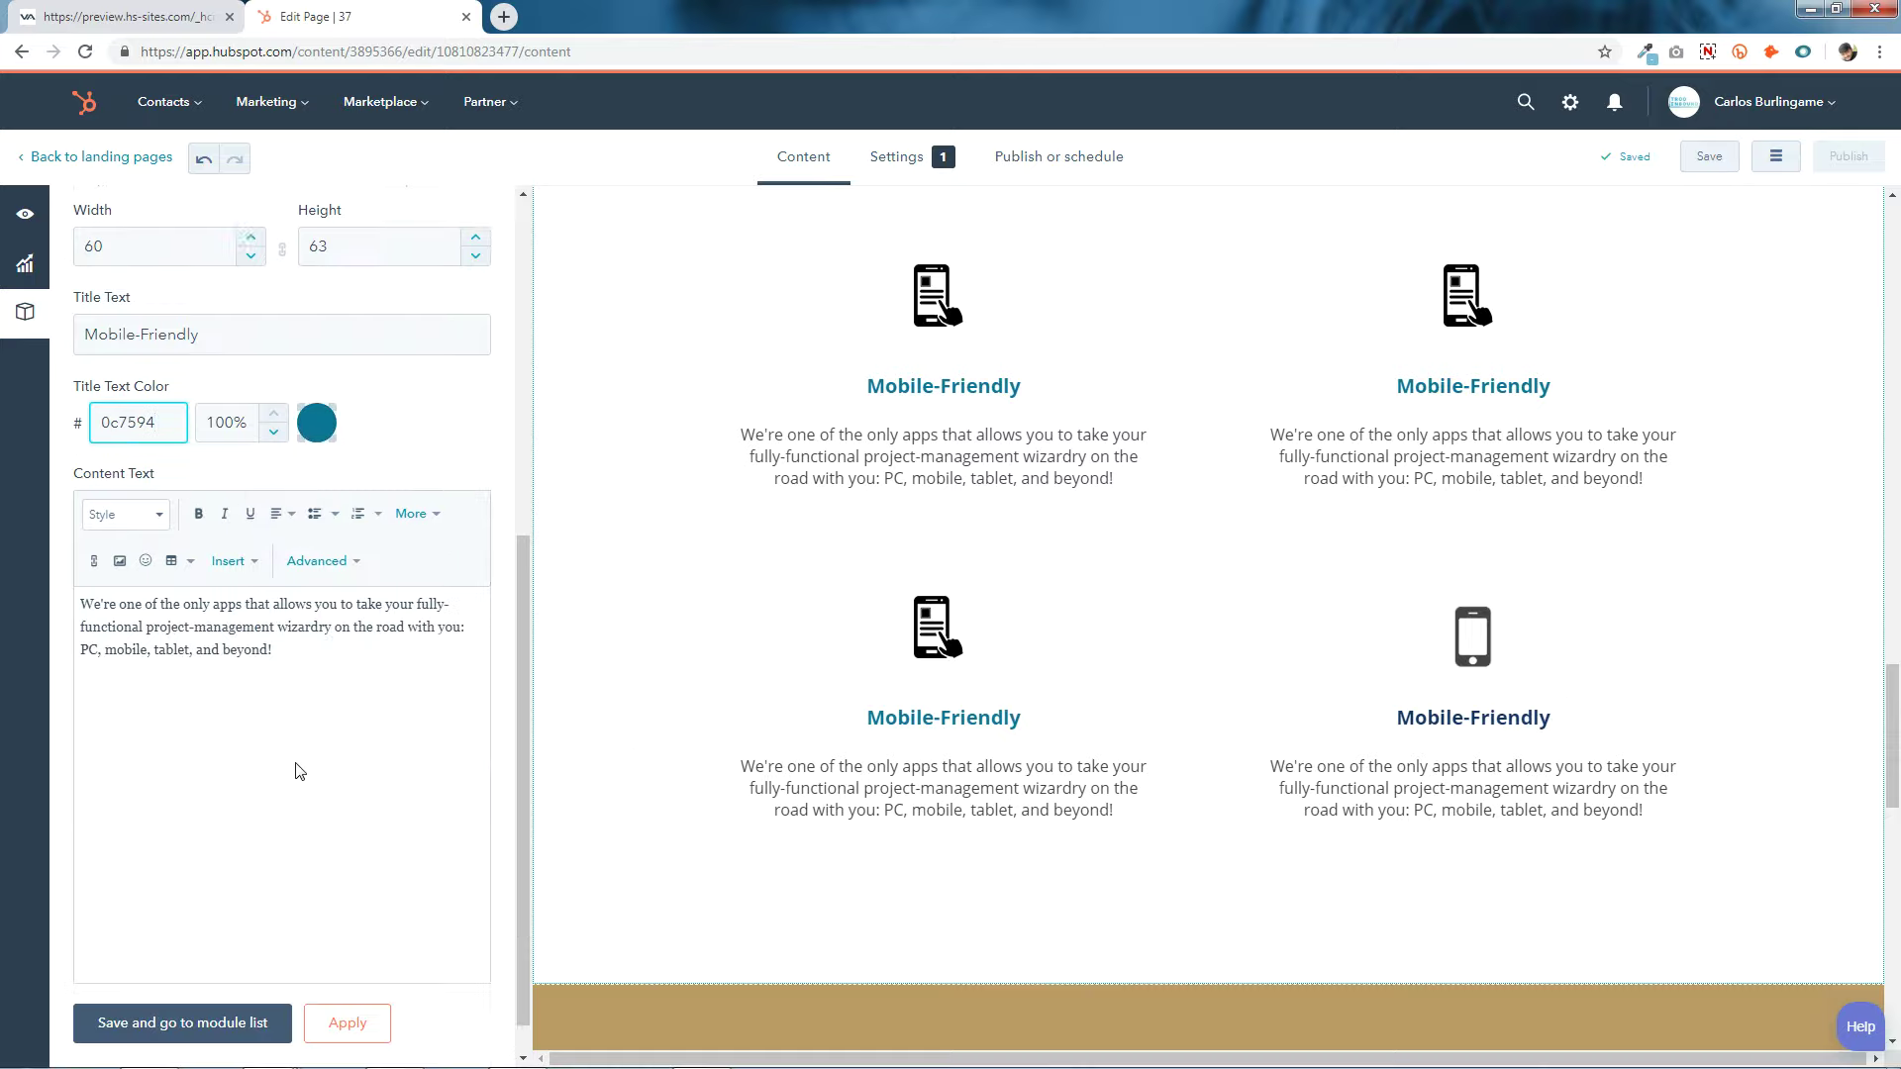
{"action": "left_click_drag", "start_coordinate": [83, 560], "coordinate": [264, 615]}
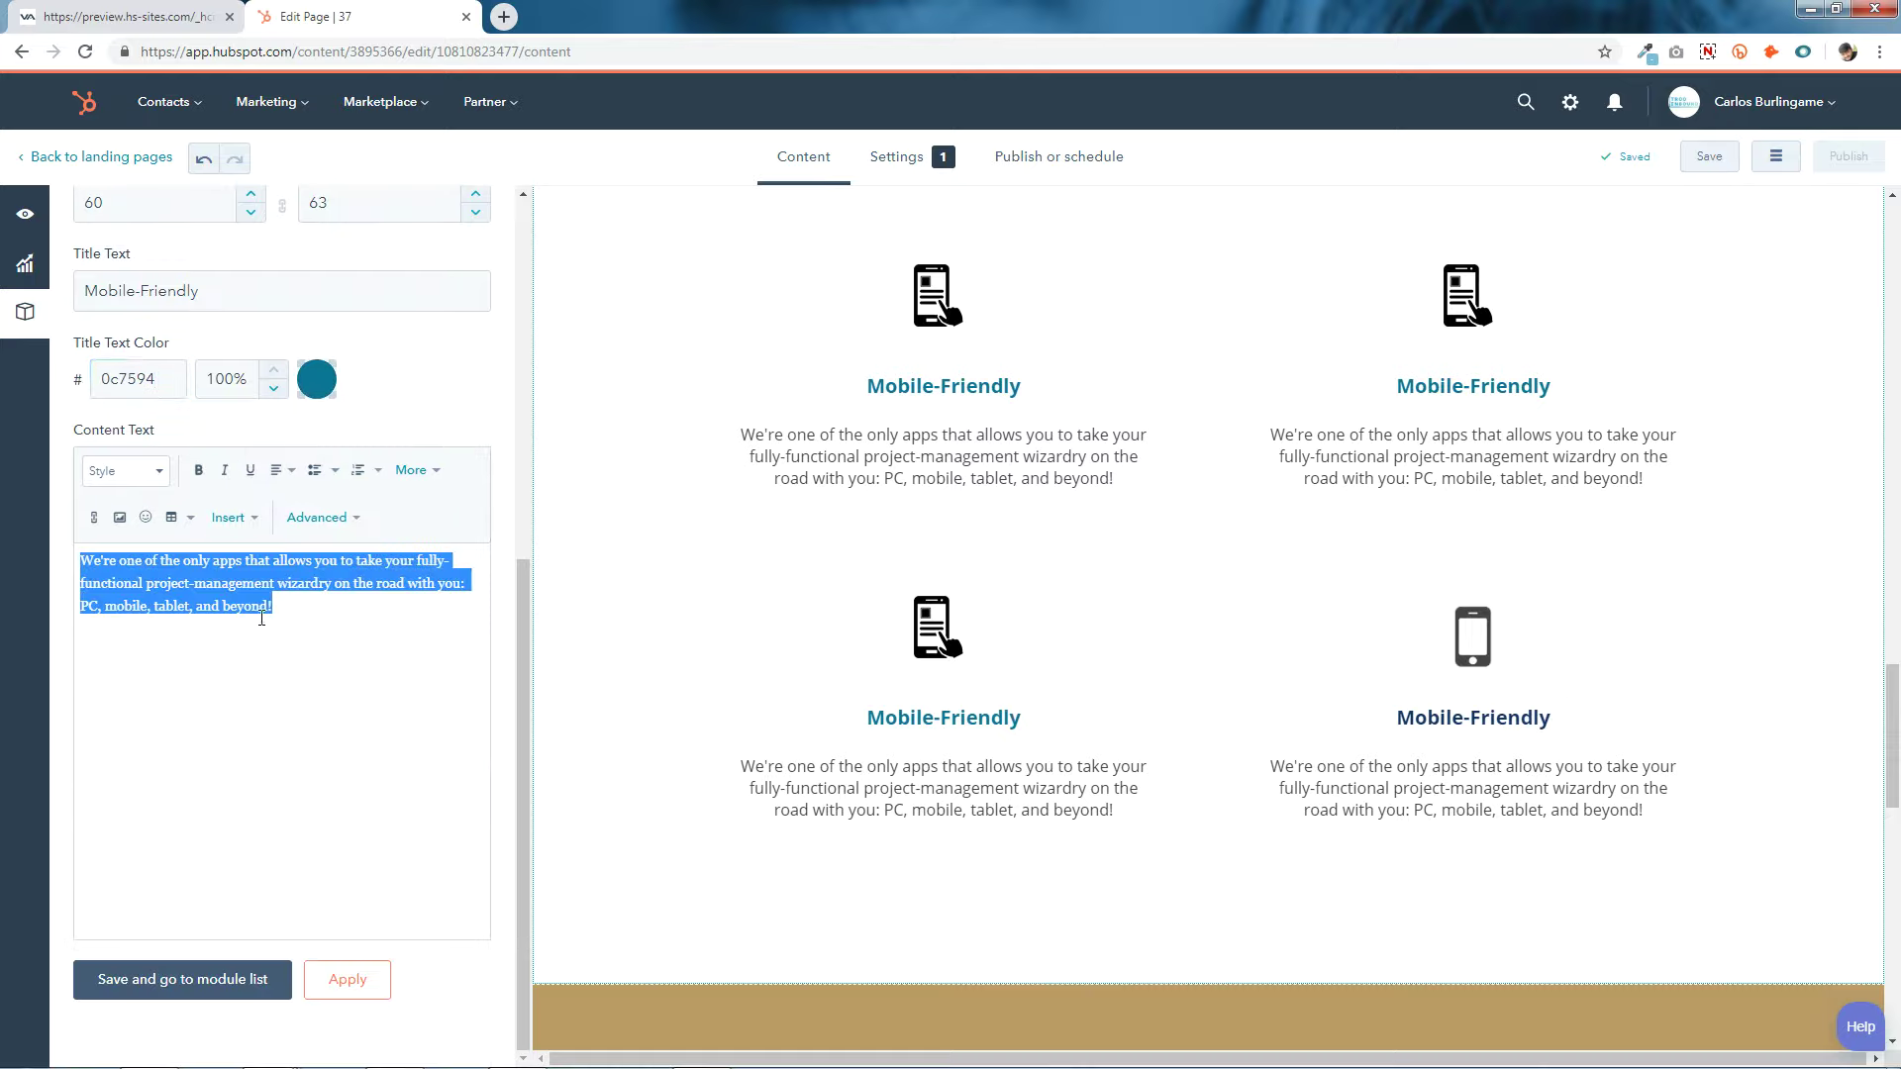
{"action": "left_click", "coordinate": [342, 809]}
{"action": "left_click", "coordinate": [169, 979]}
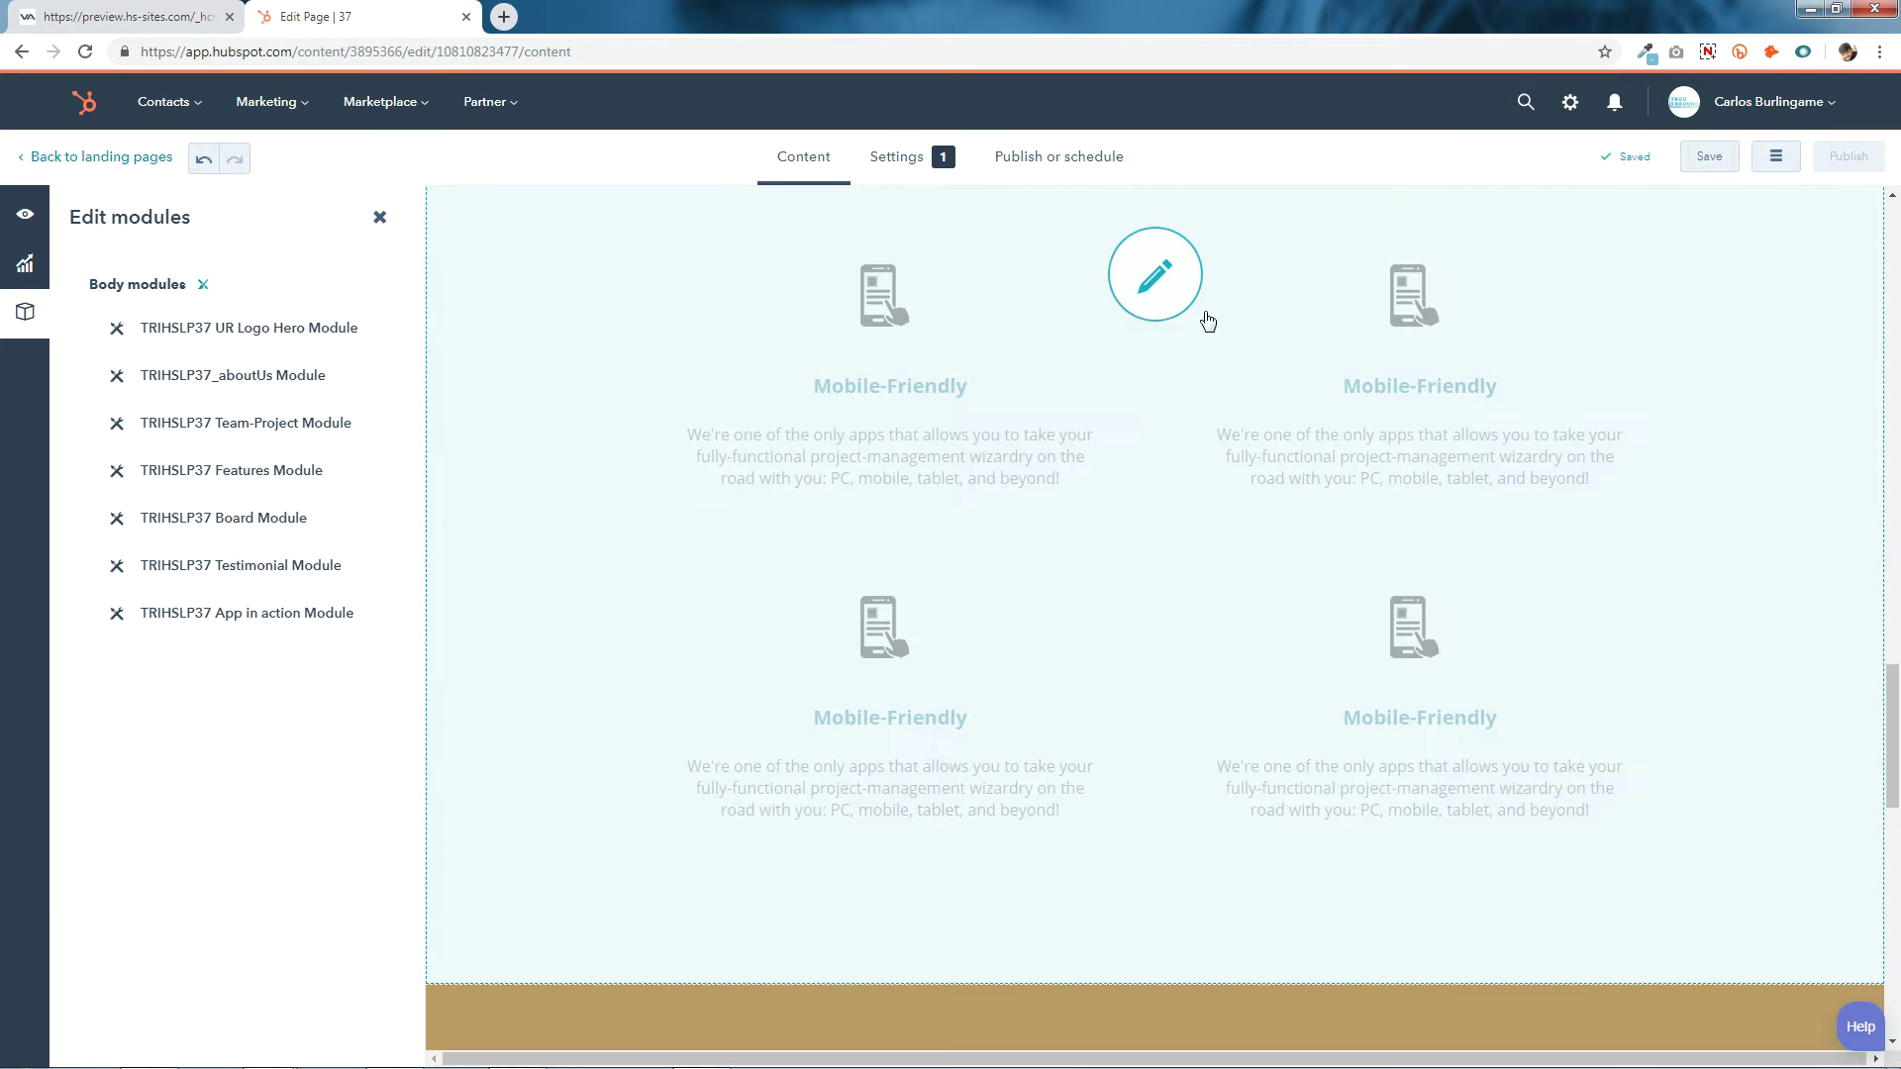
Open the Board module below the features section for editing.
{"action": "left_click", "coordinate": [1161, 302]}
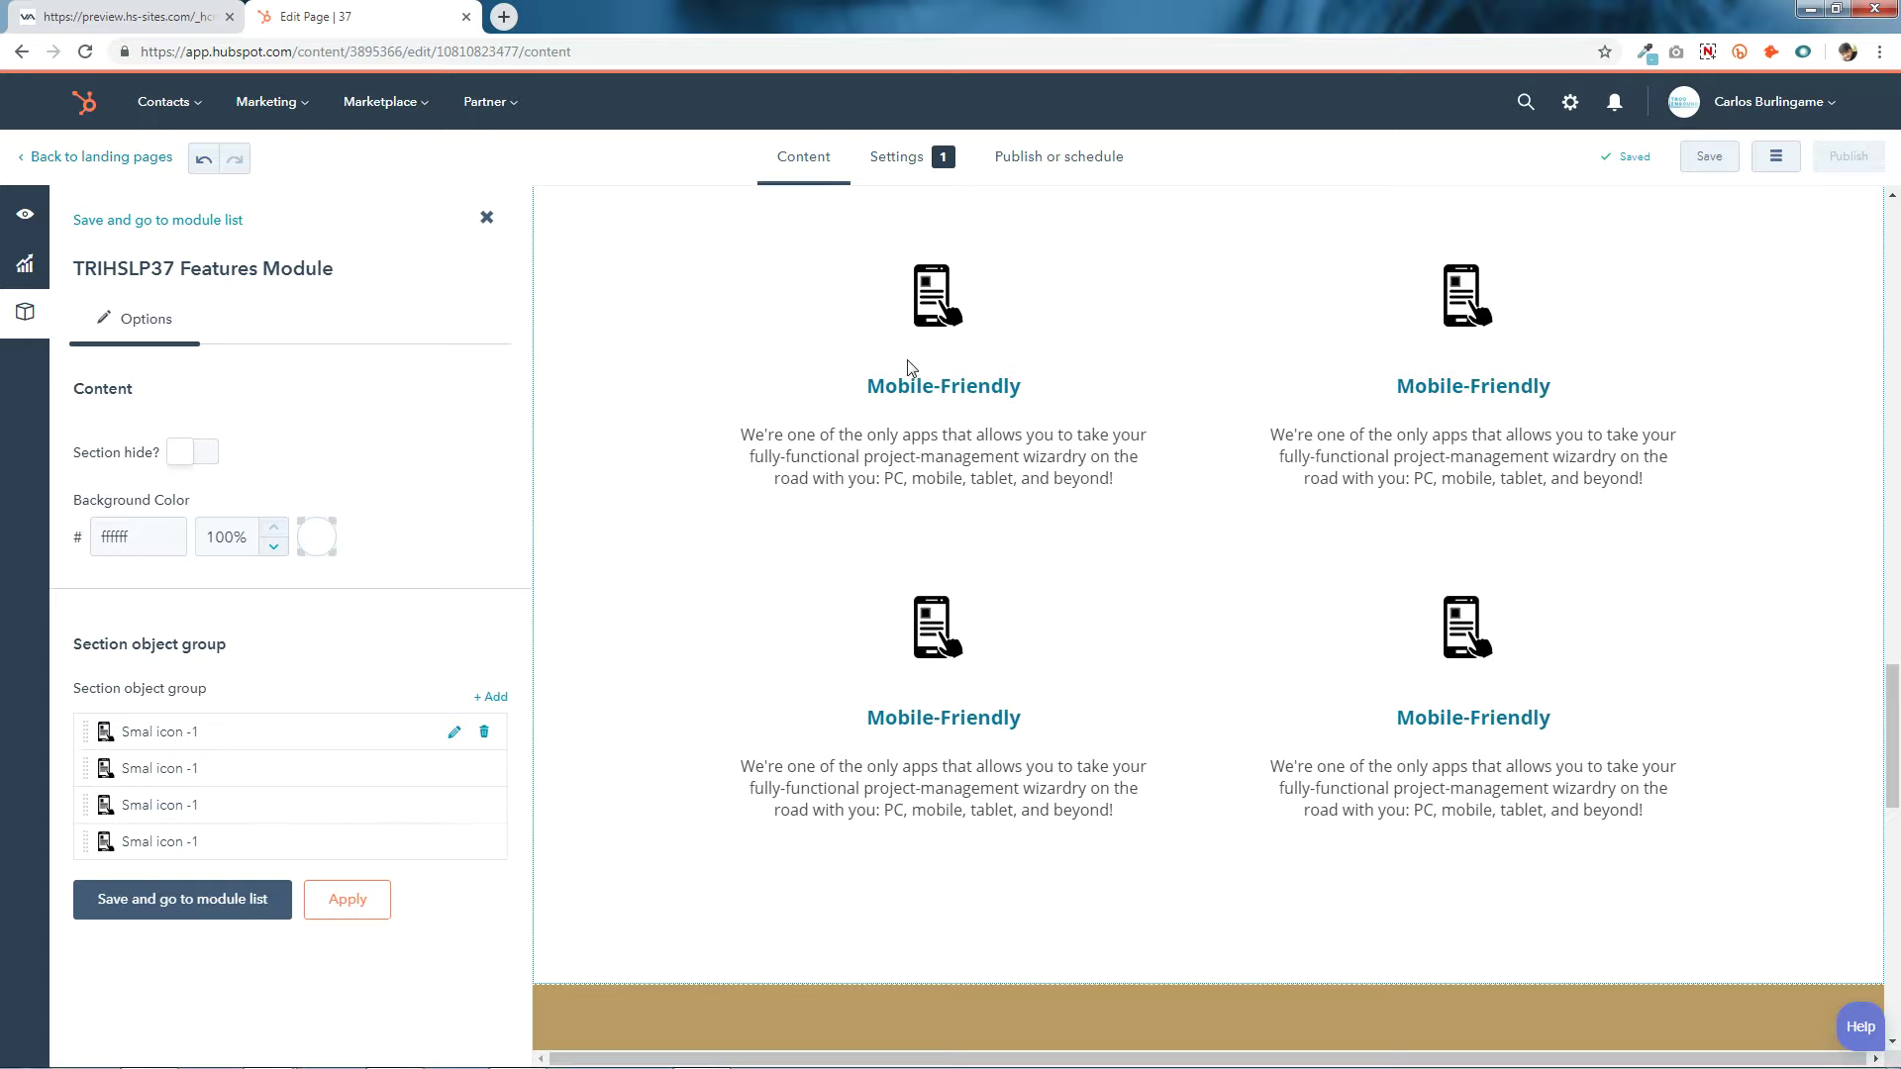
{"action": "scroll", "coordinate": [1258, 728], "scroll_direction": "down", "scroll_amount": 7}
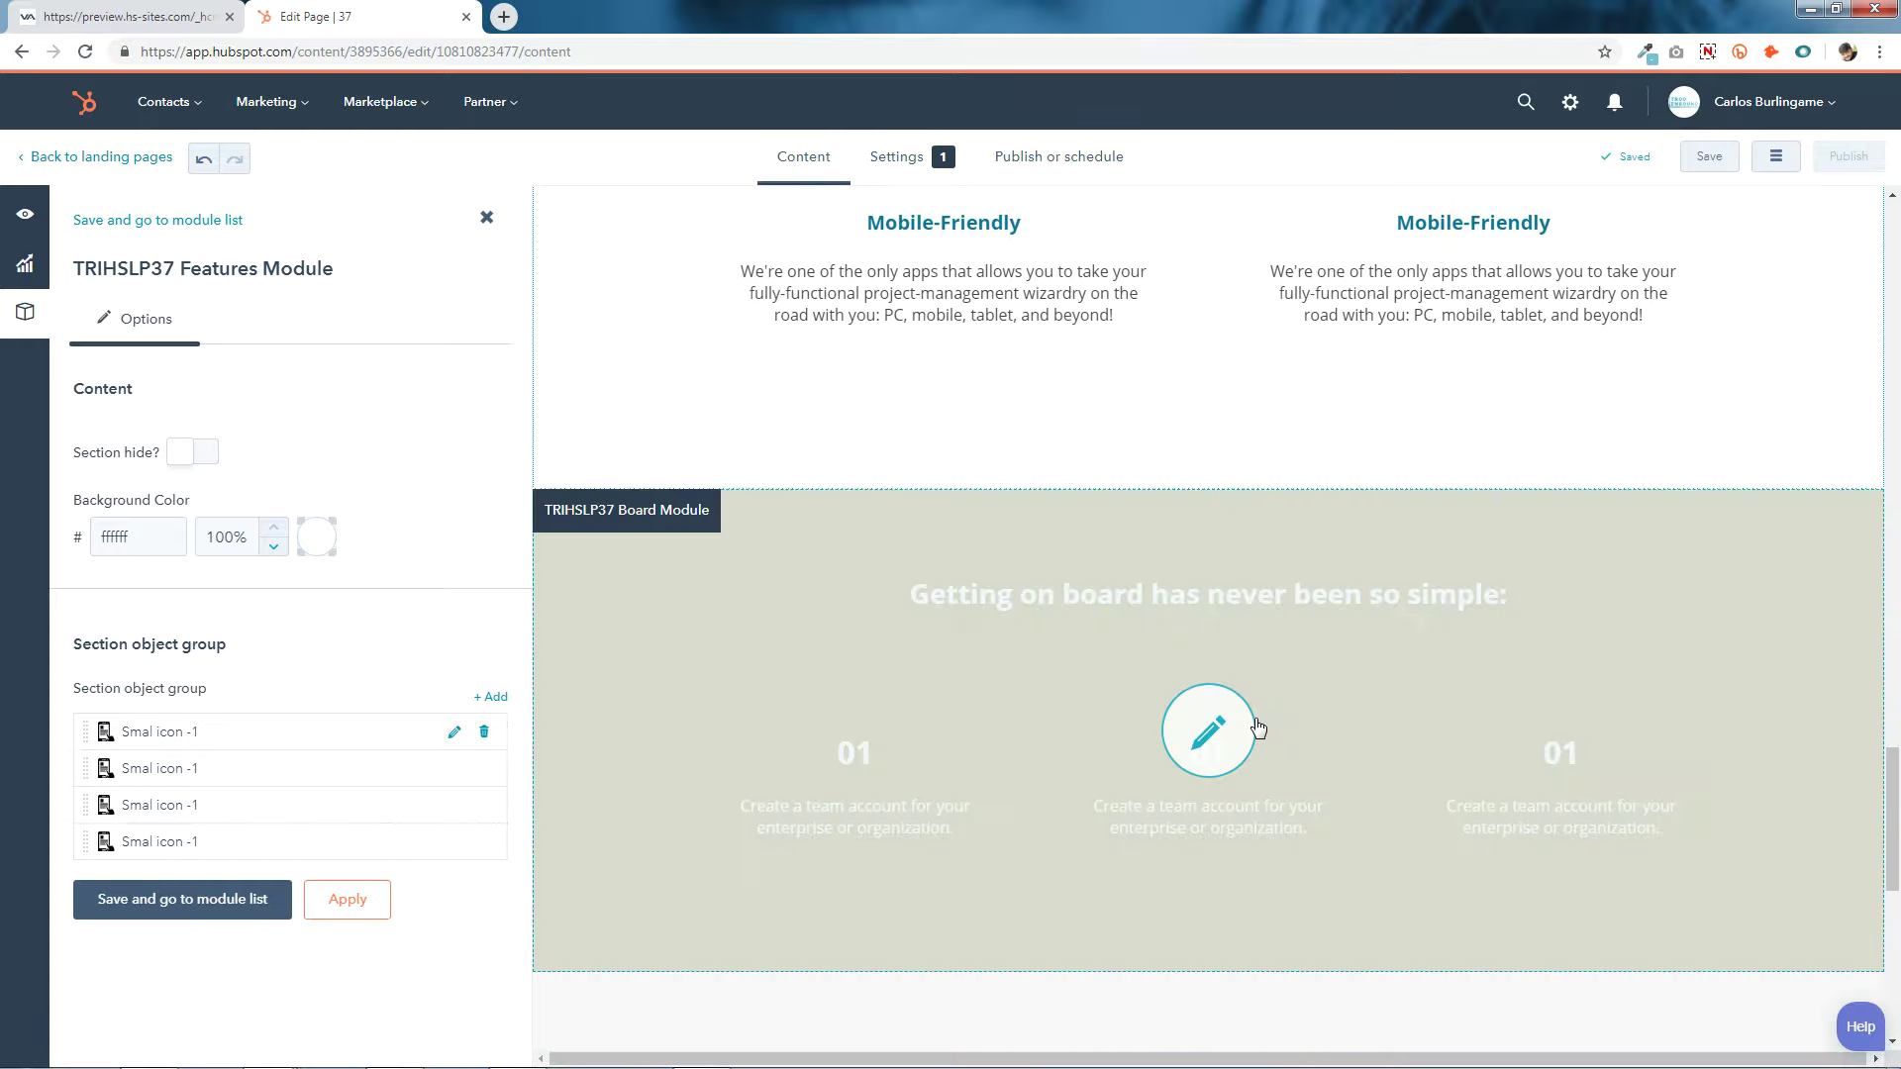
{"action": "left_click", "coordinate": [1220, 538]}
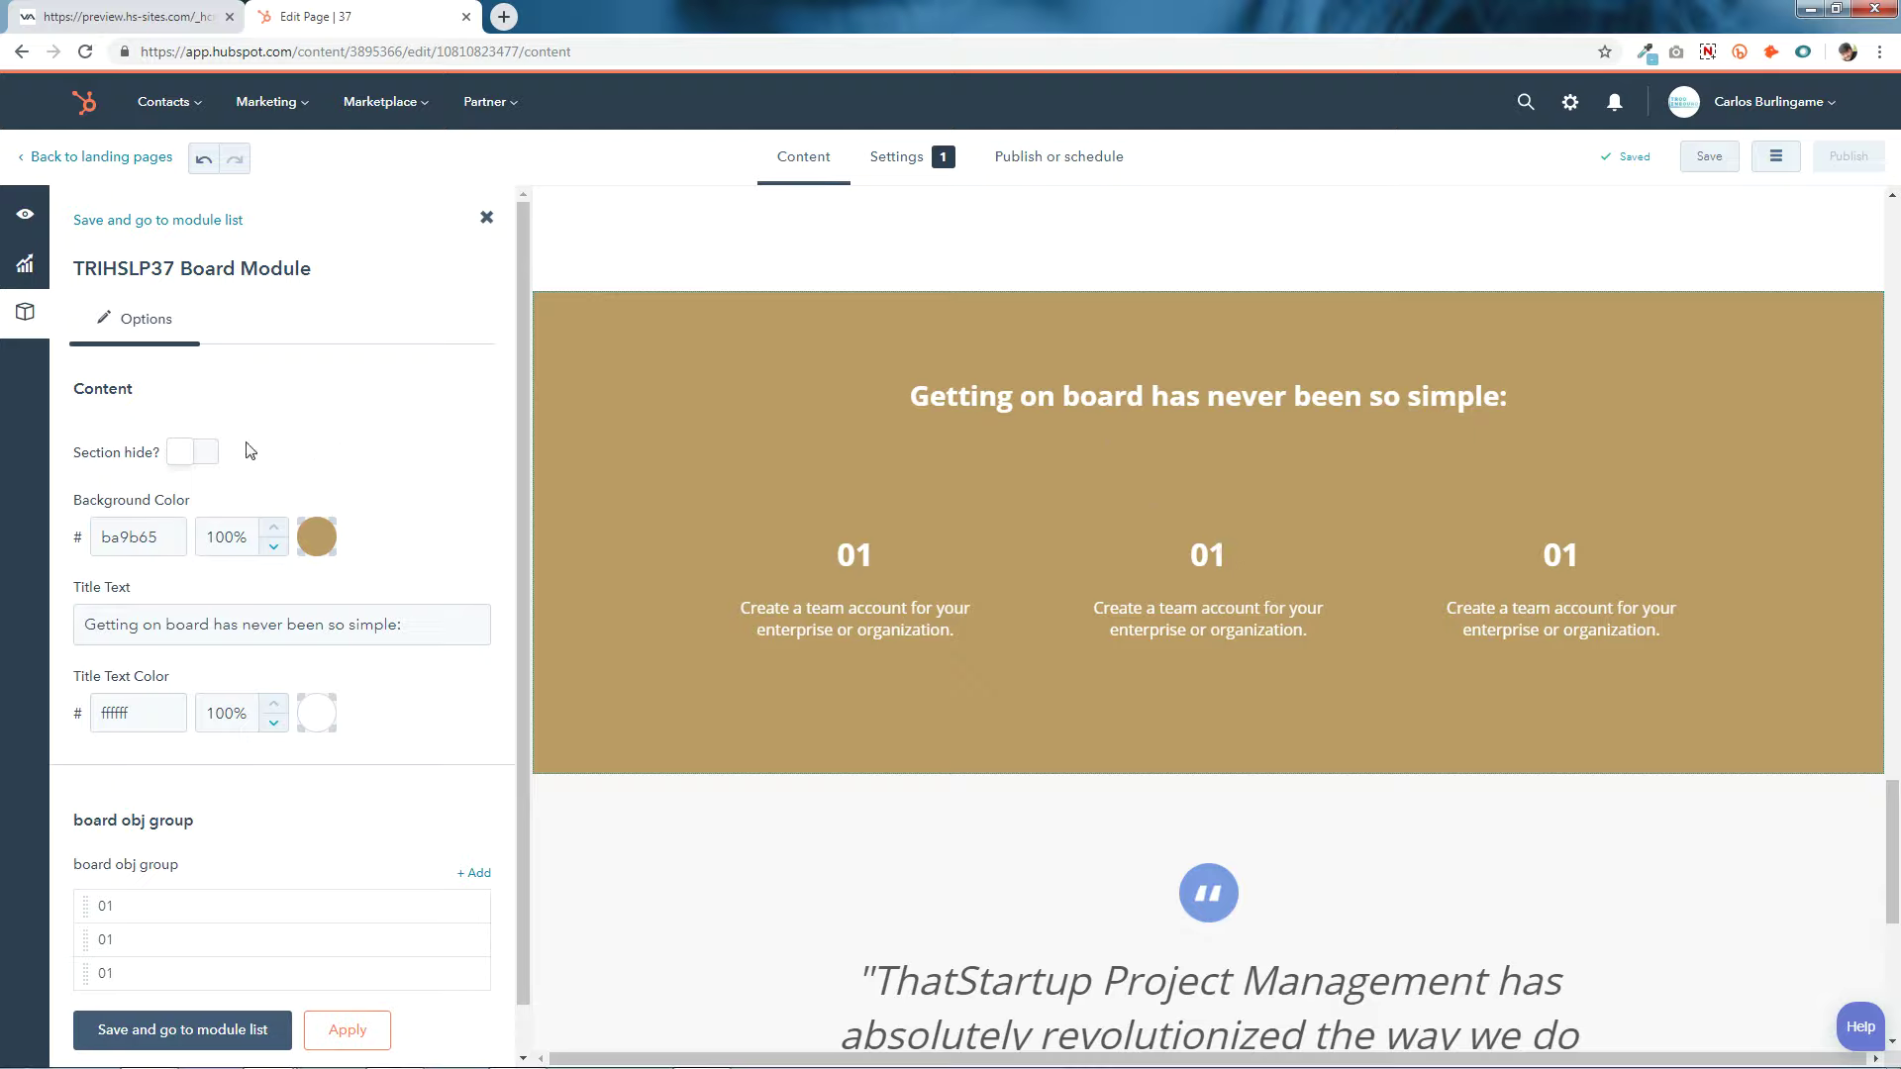
Try hiding the Board module's section and apply it, and turn the section hiding back off.
{"action": "left_click", "coordinate": [202, 453]}
{"action": "scroll", "coordinate": [259, 557], "scroll_direction": "down", "scroll_amount": 1}
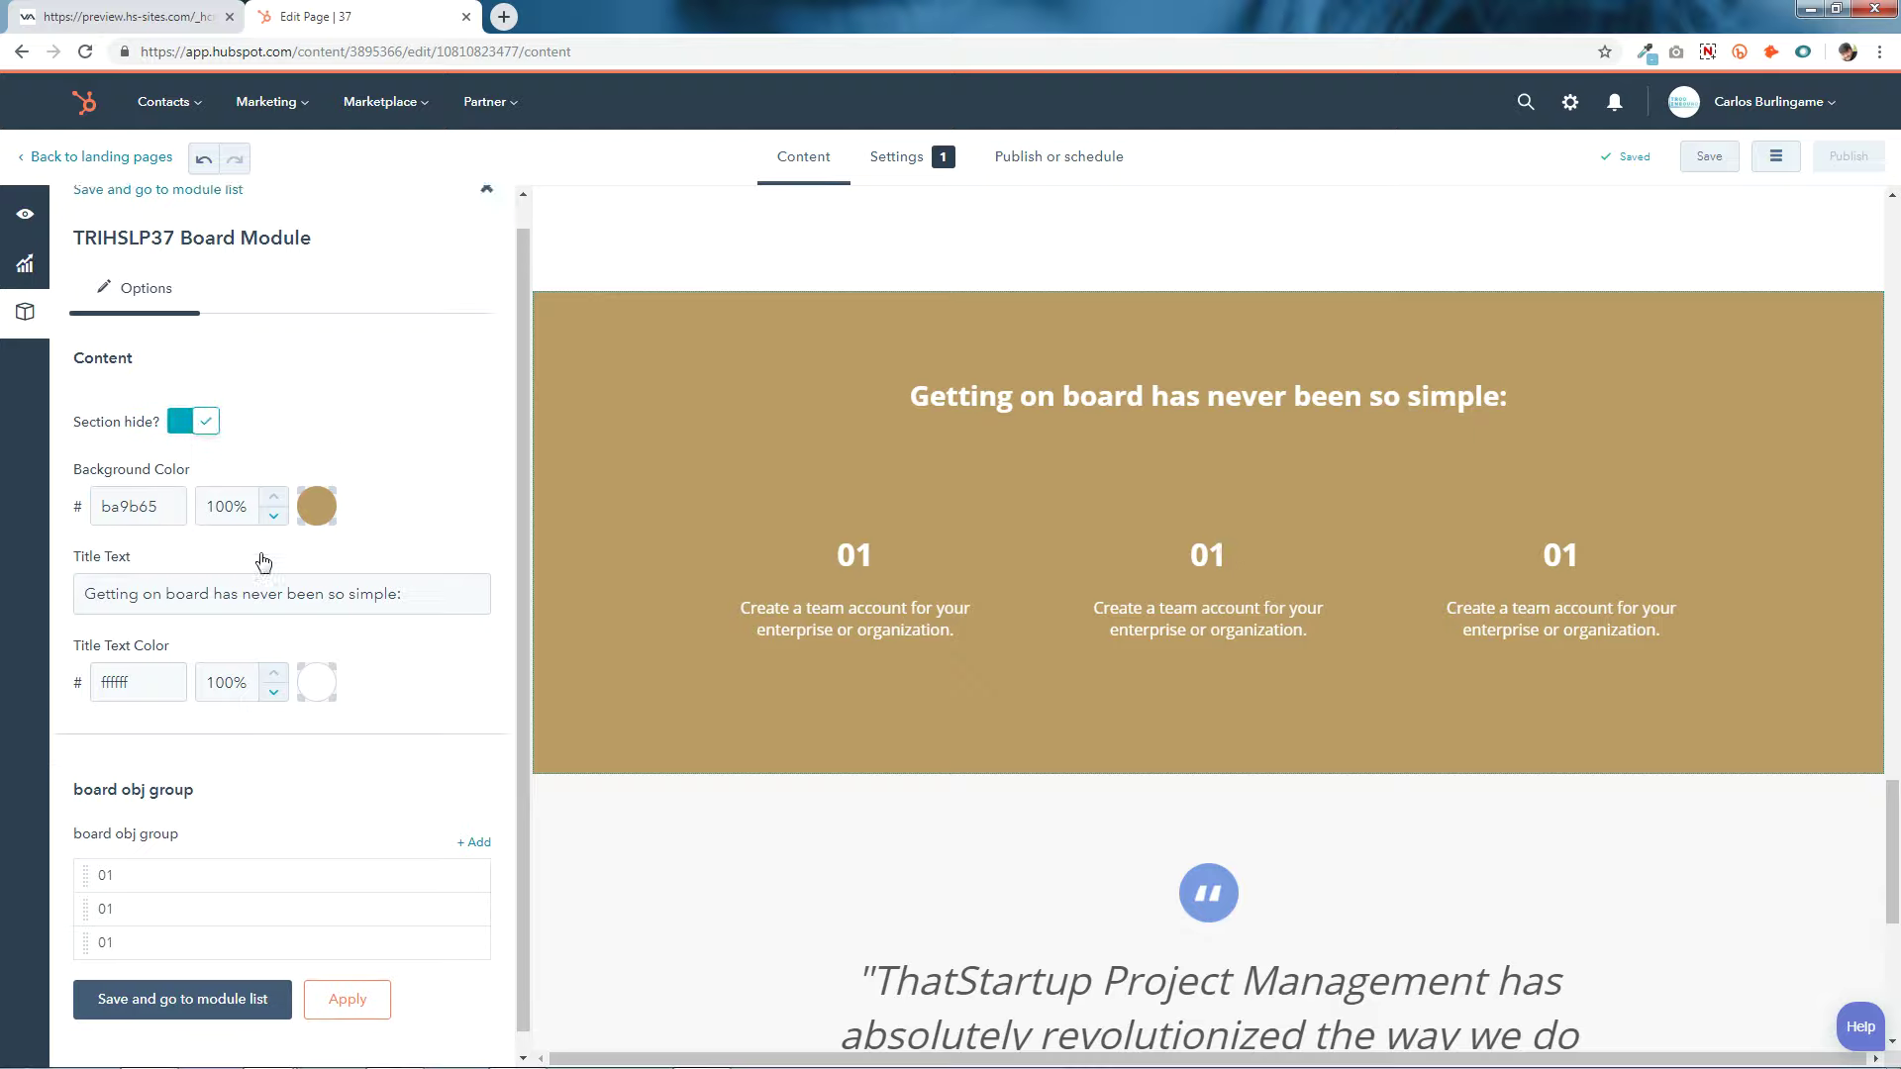
{"action": "left_click", "coordinate": [359, 981]}
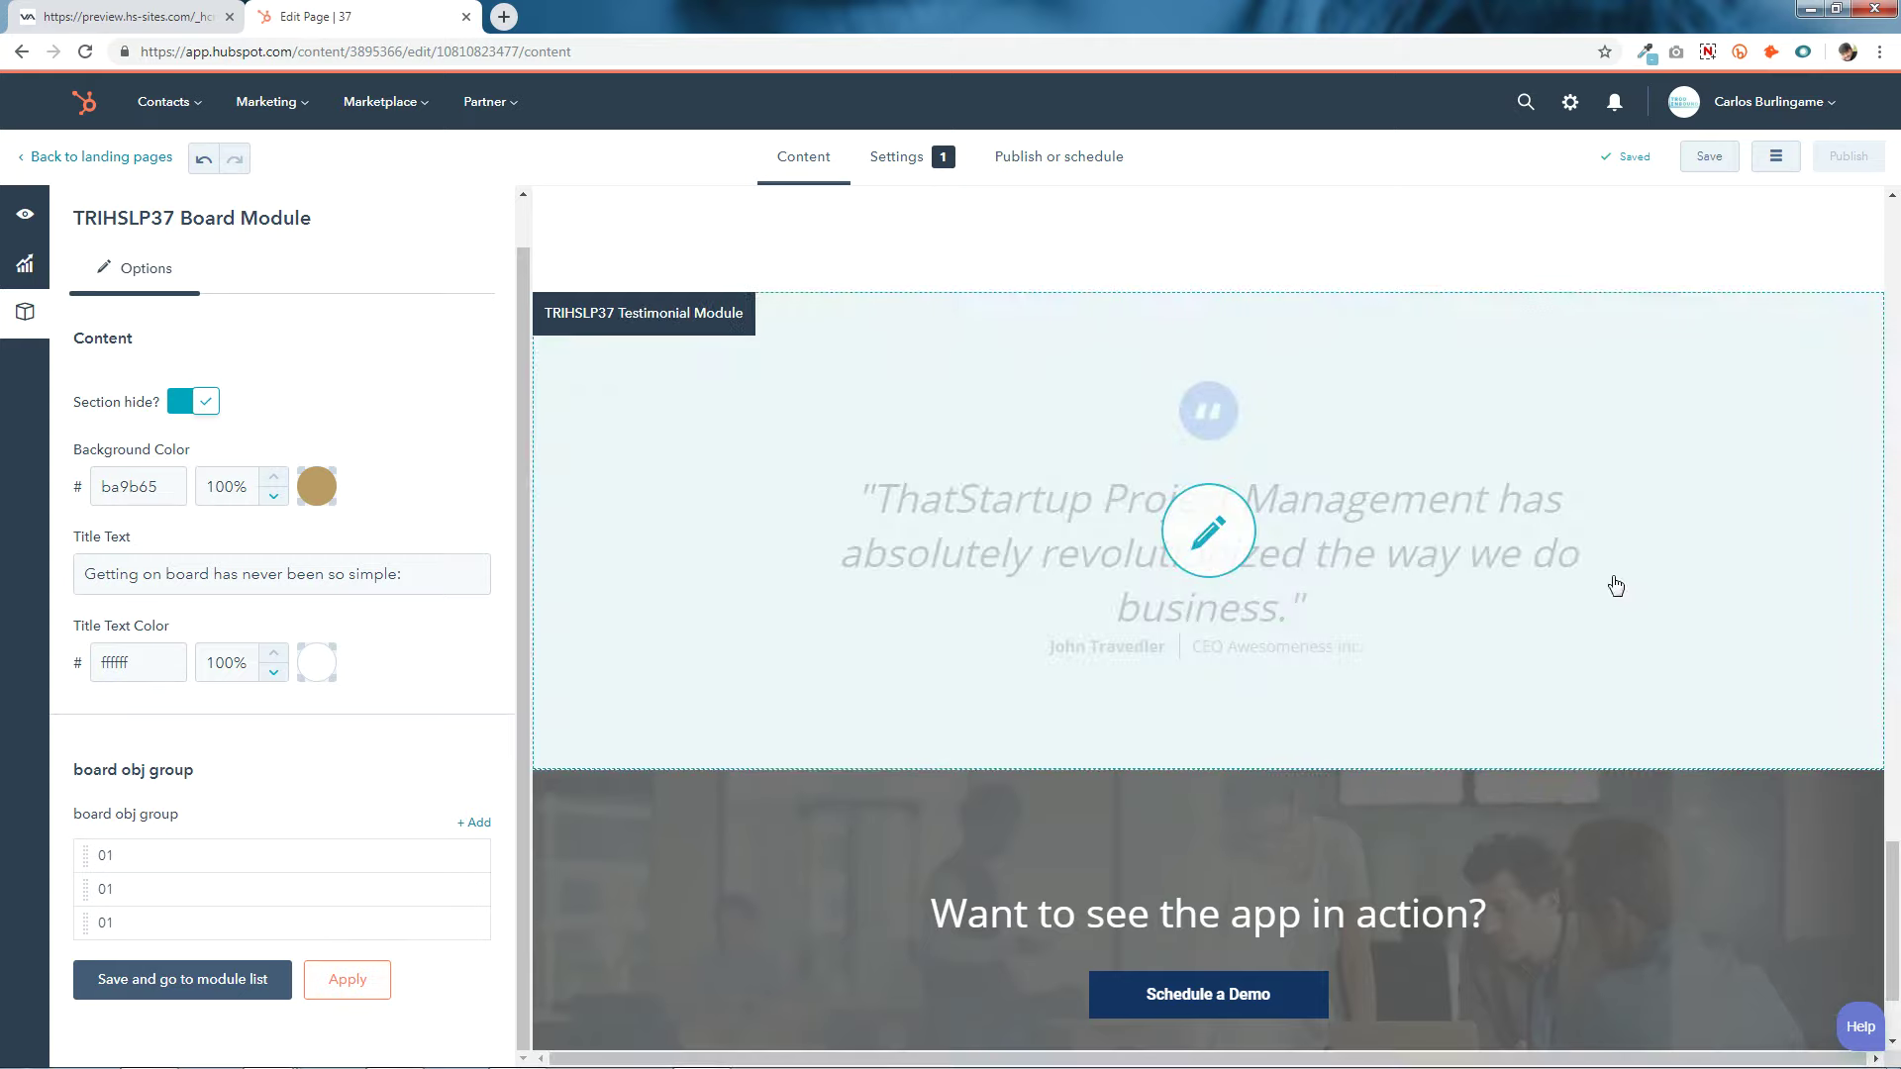
{"action": "left_click", "coordinate": [190, 401]}
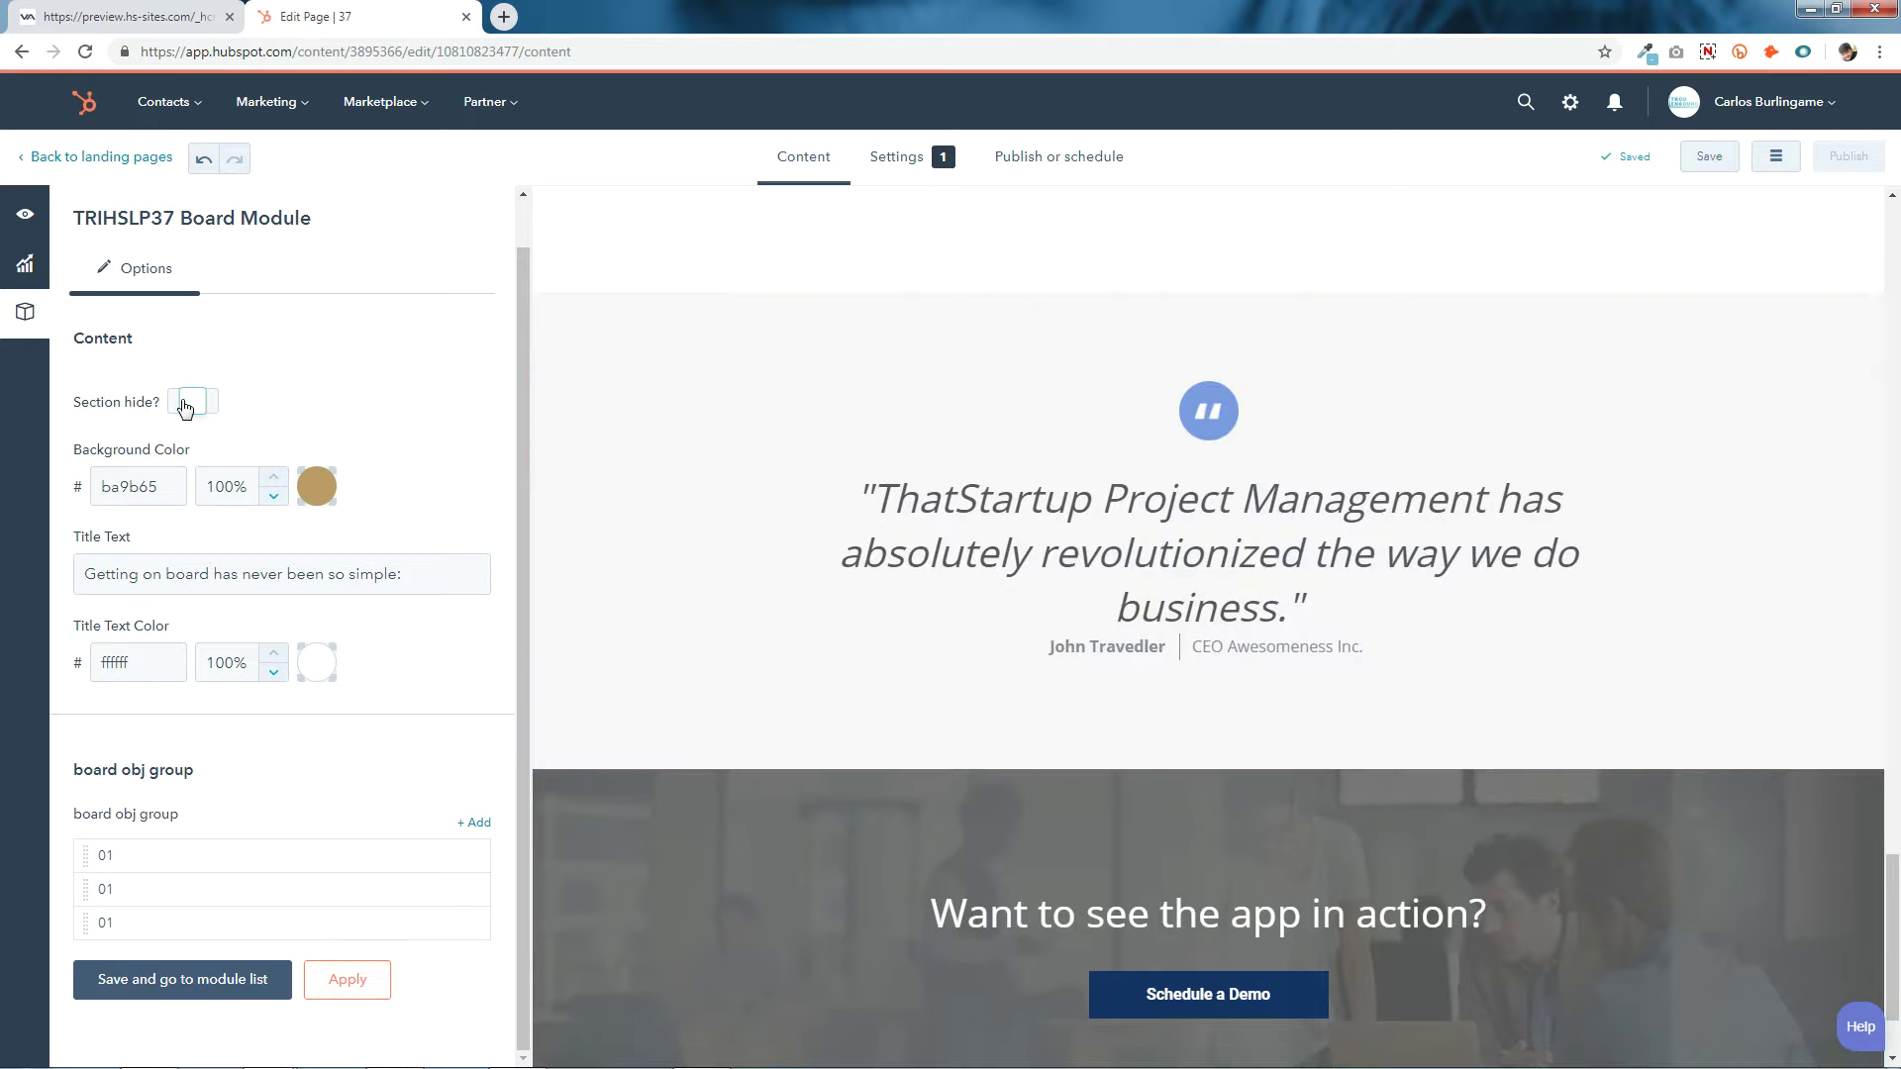
{"action": "left_click", "coordinate": [348, 987]}
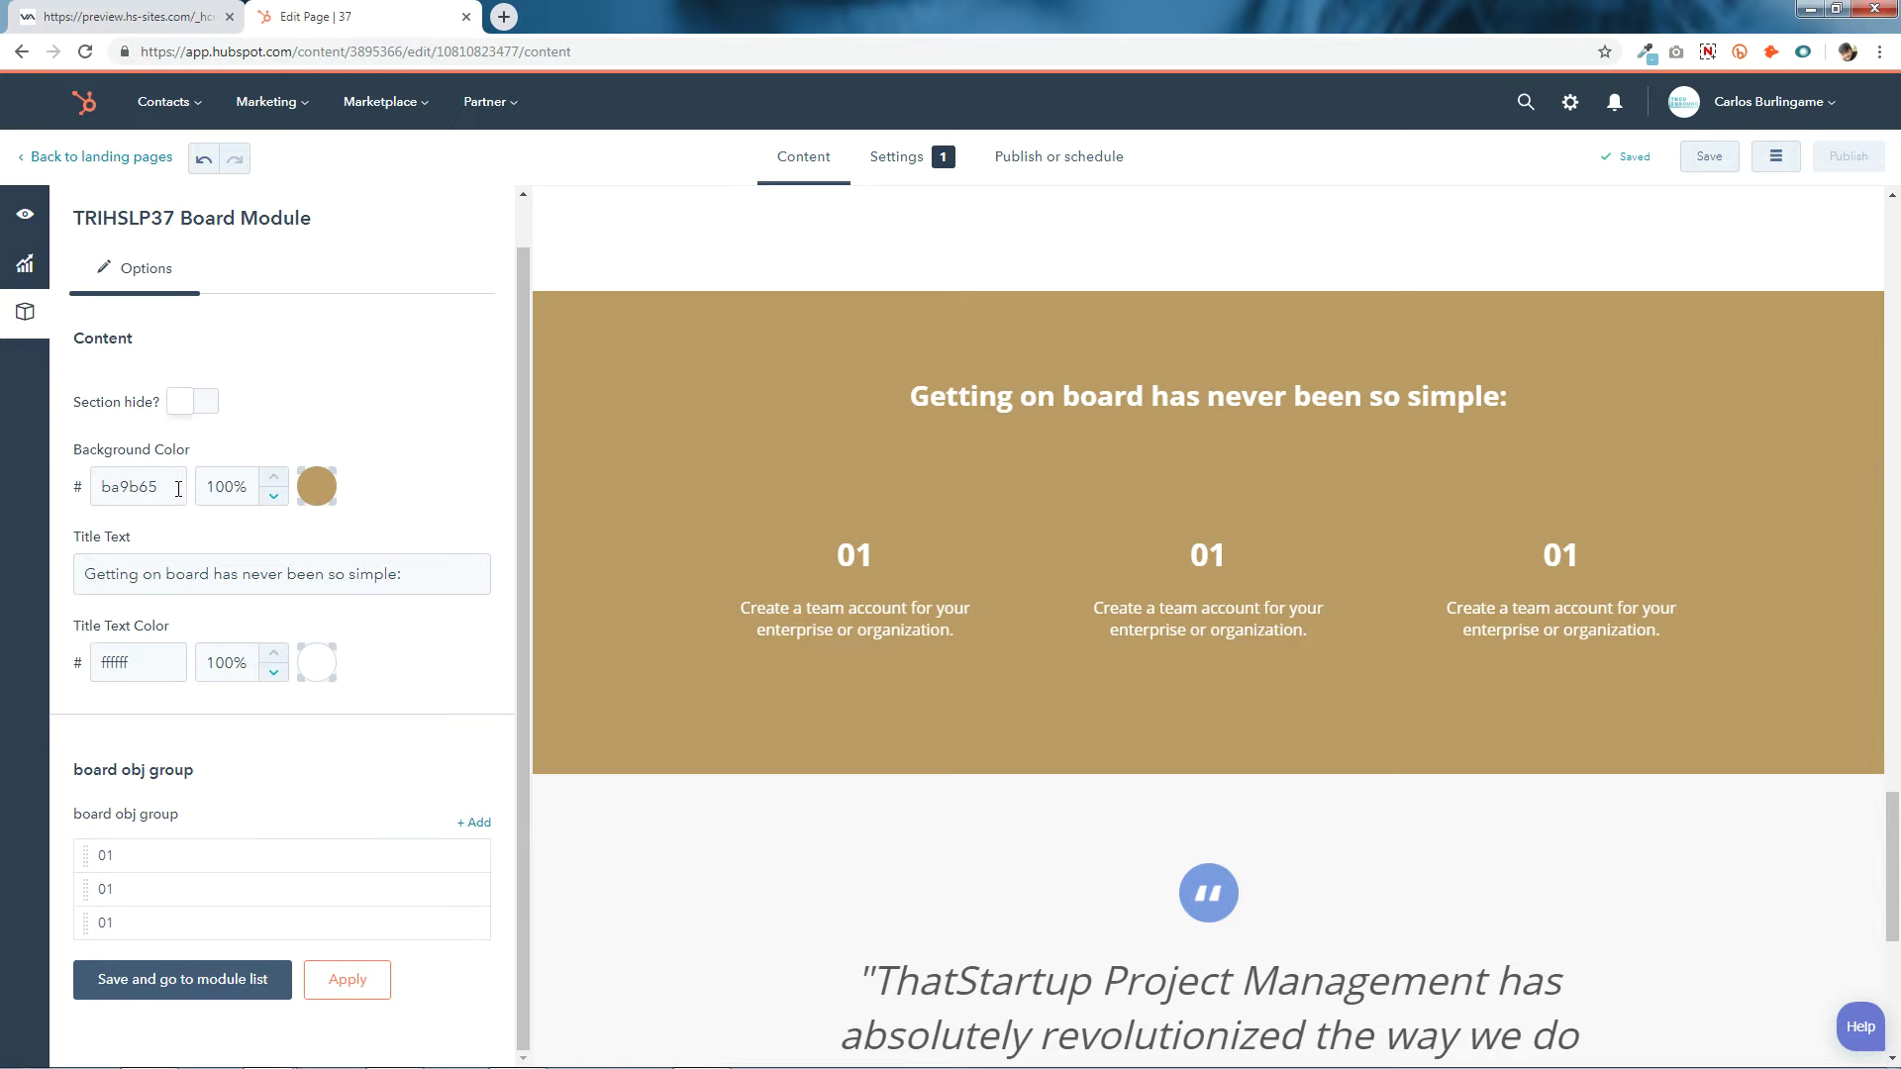
Set the Board module's Background Color to 9e9a55, copied from the LP - 37.txt notes.
{"action": "left_click", "coordinate": [161, 486]}
{"action": "left_click", "coordinate": [700, 1060]}
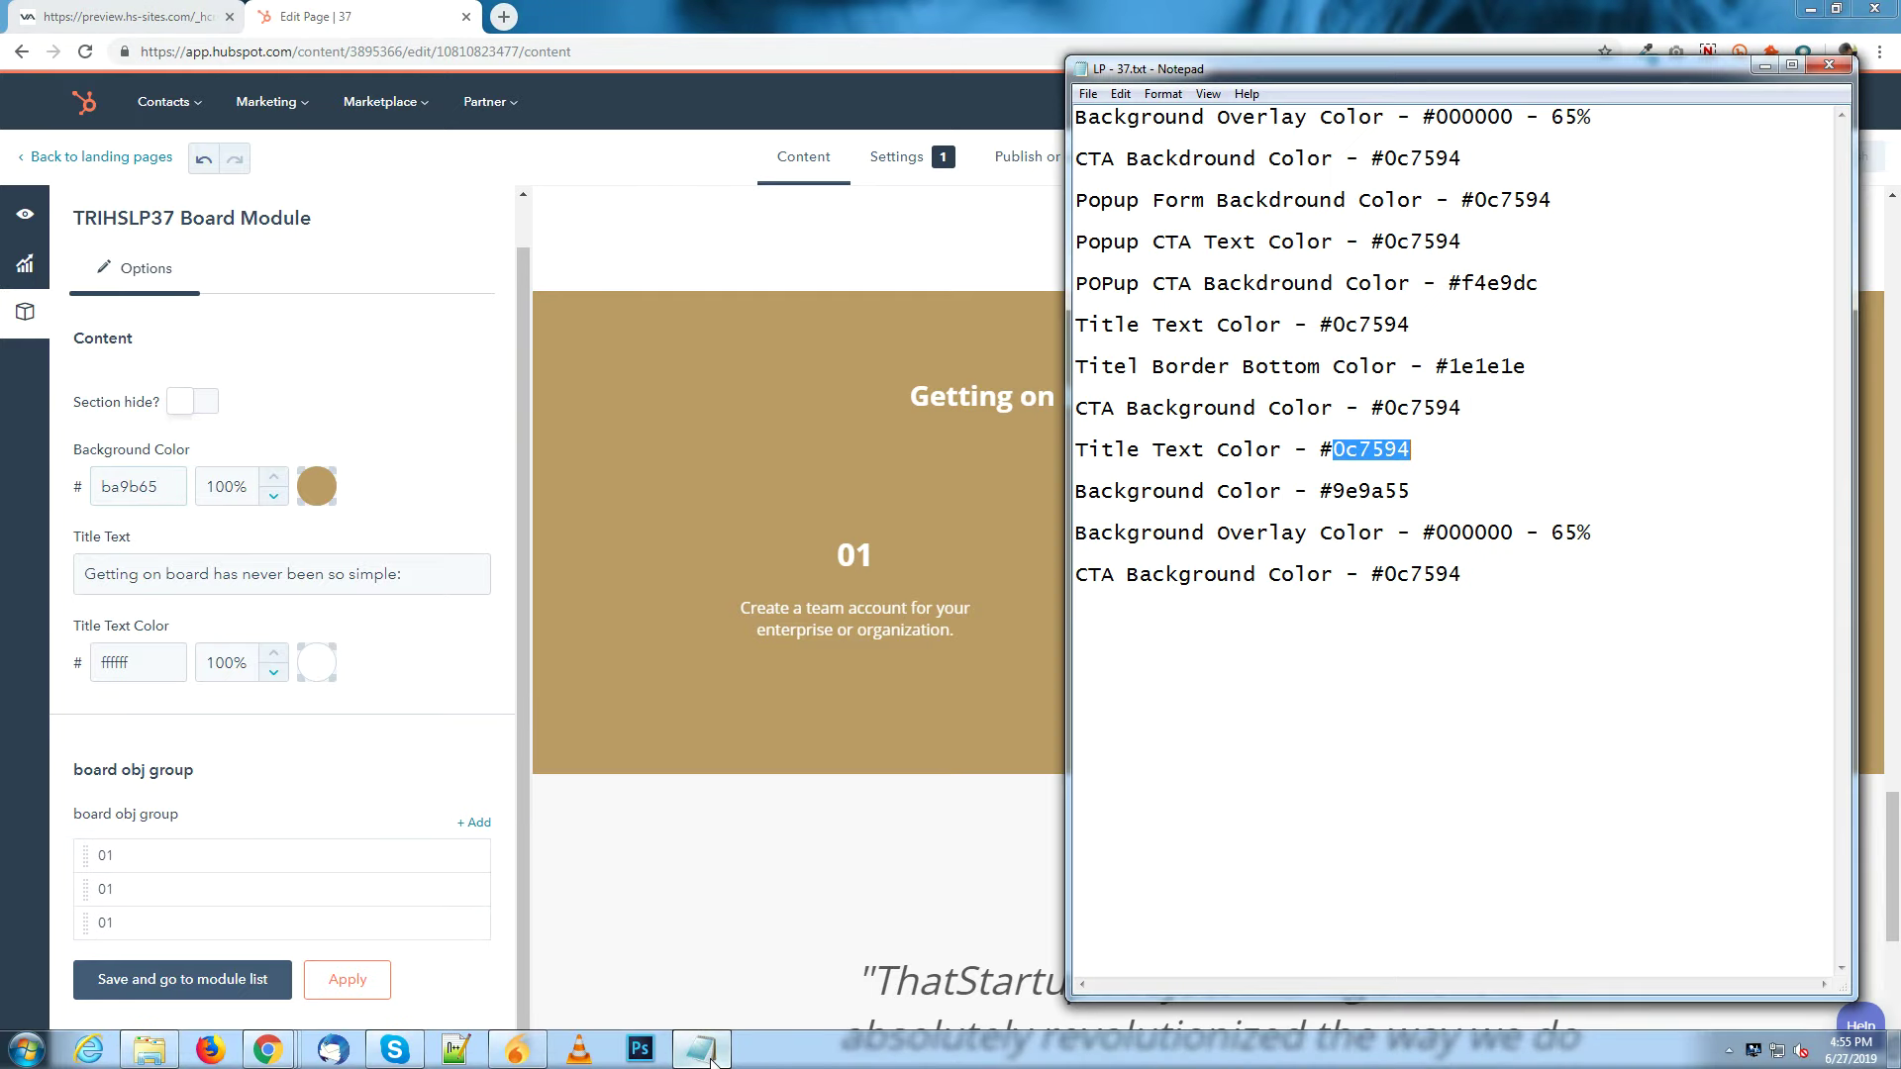
{"action": "left_click_drag", "start_coordinate": [1335, 491], "coordinate": [1409, 491]}
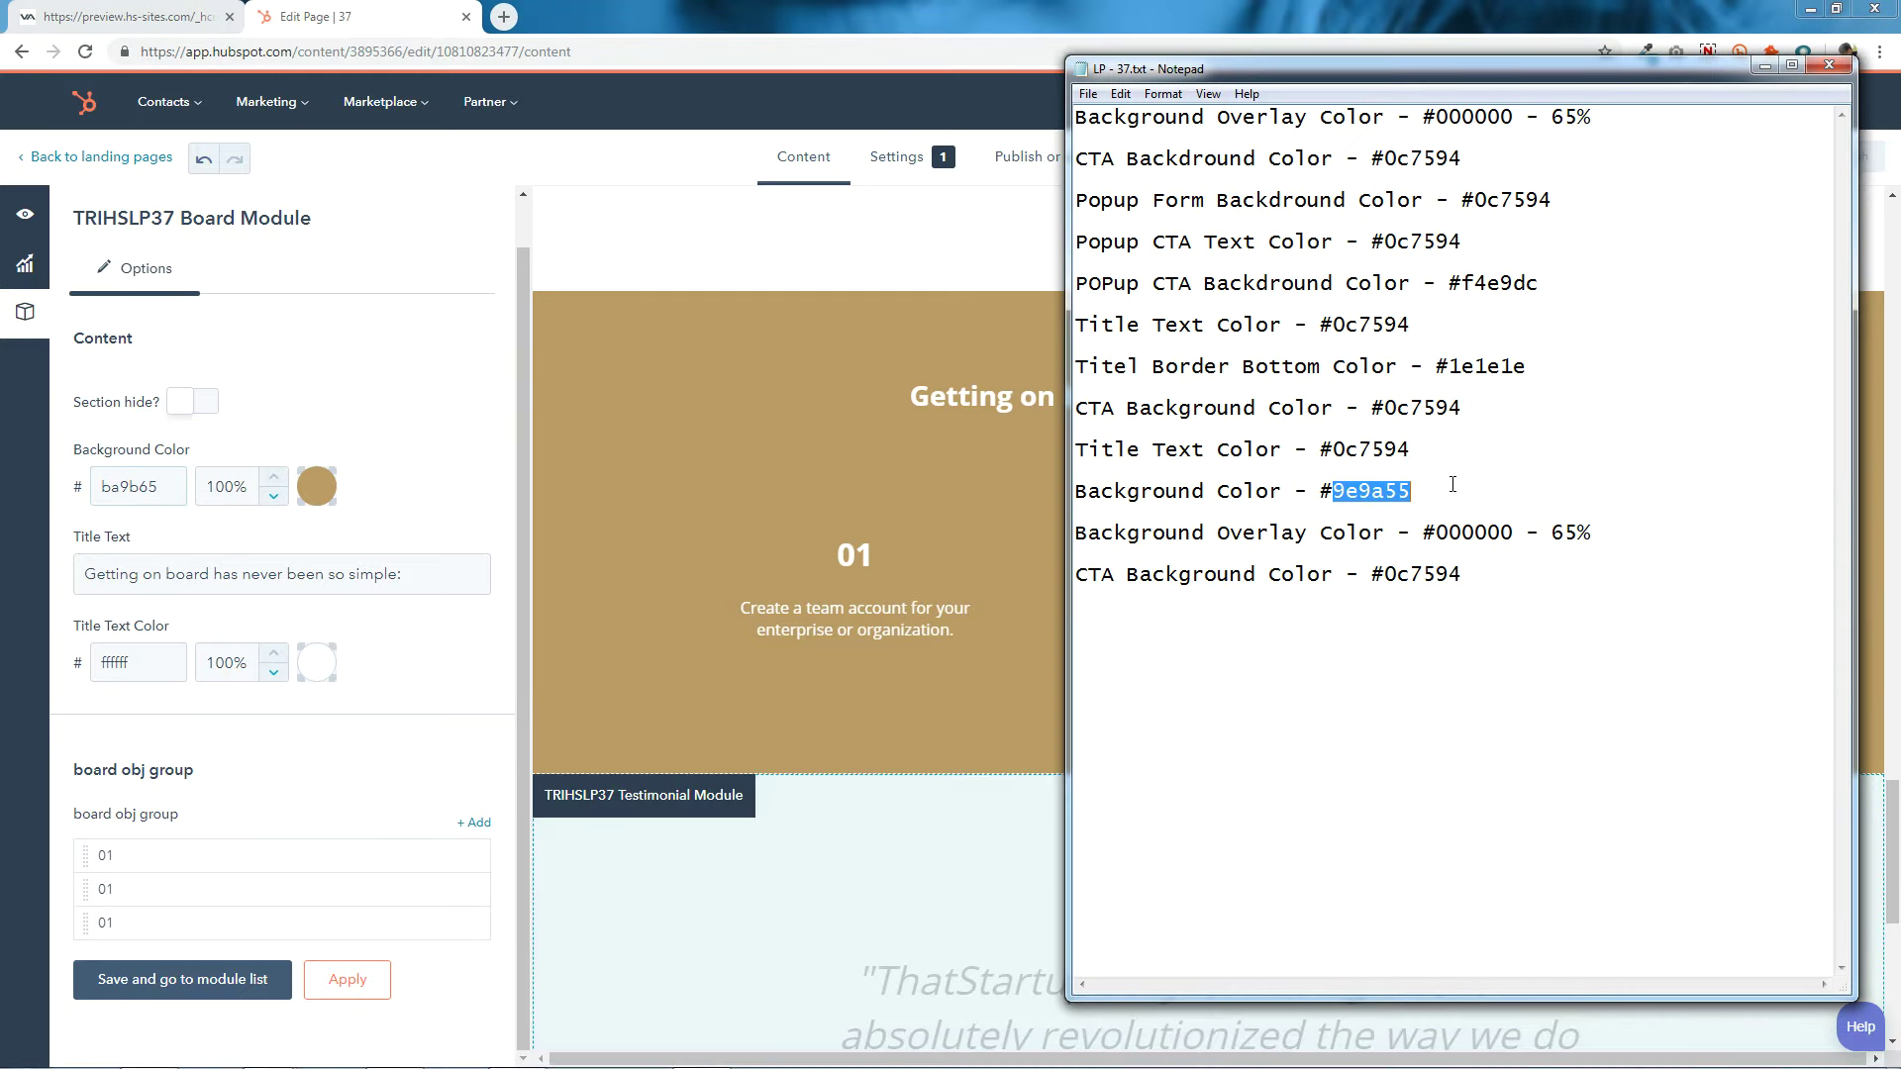
{"action": "right_click", "coordinate": [1401, 485]}
{"action": "left_click", "coordinate": [1464, 550]}
{"action": "left_click", "coordinate": [172, 482]}
{"action": "double_click", "coordinate": [172, 483]}
{"action": "right_click", "coordinate": [171, 482]}
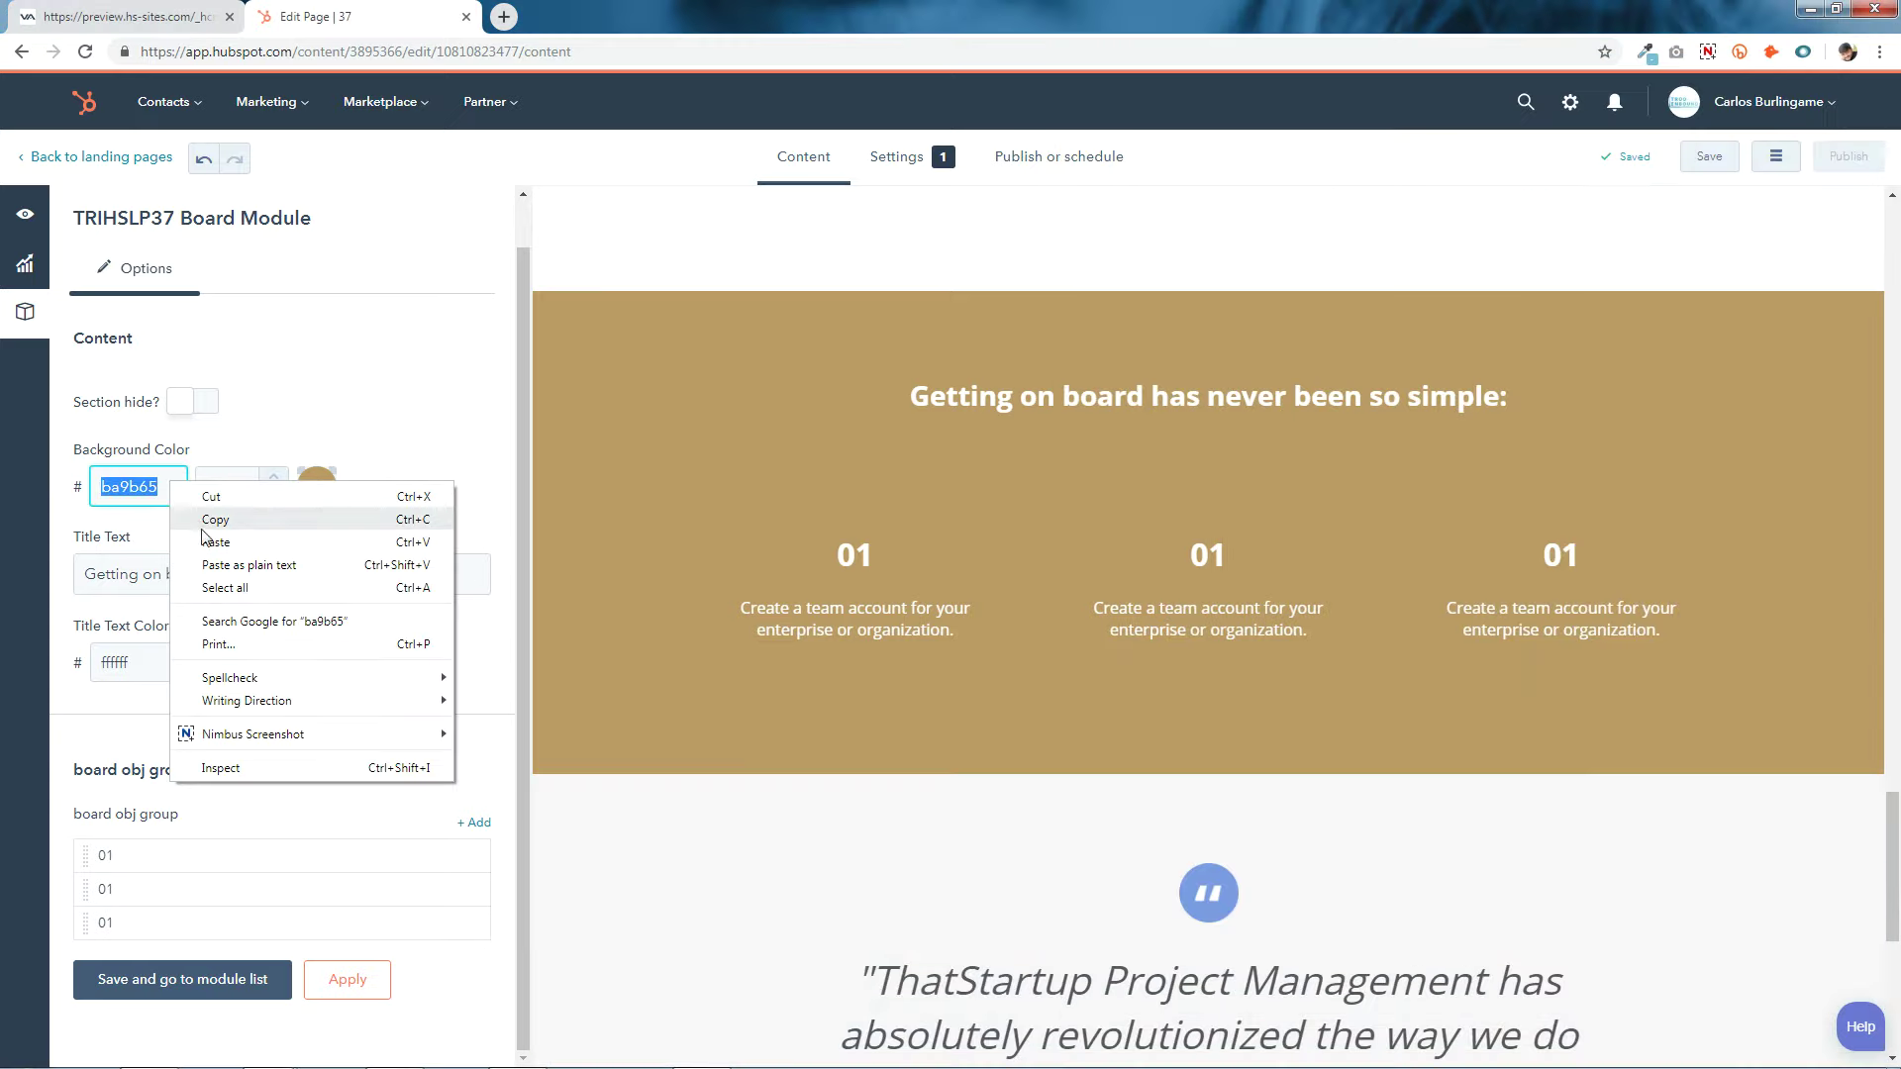
{"action": "left_click", "coordinate": [211, 550]}
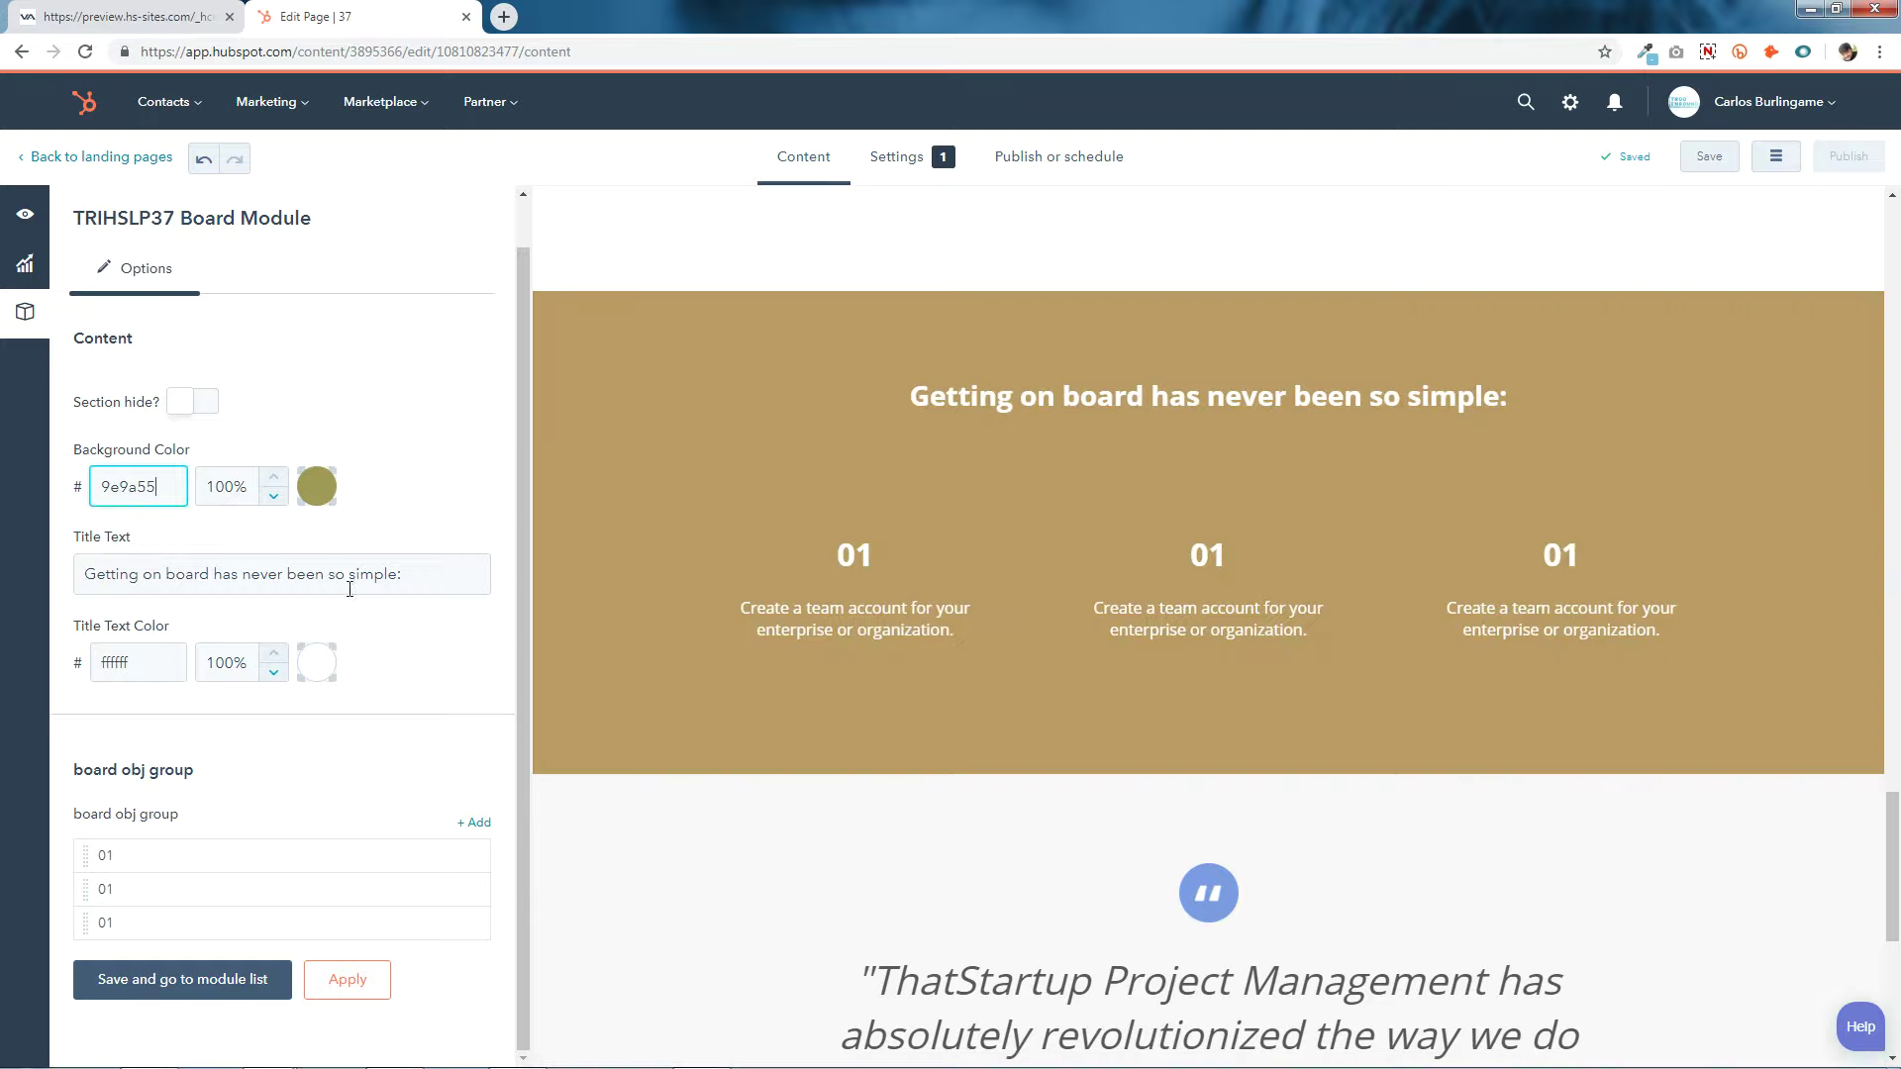
{"action": "triple_click", "coordinate": [394, 559]}
{"action": "left_click", "coordinate": [433, 562]}
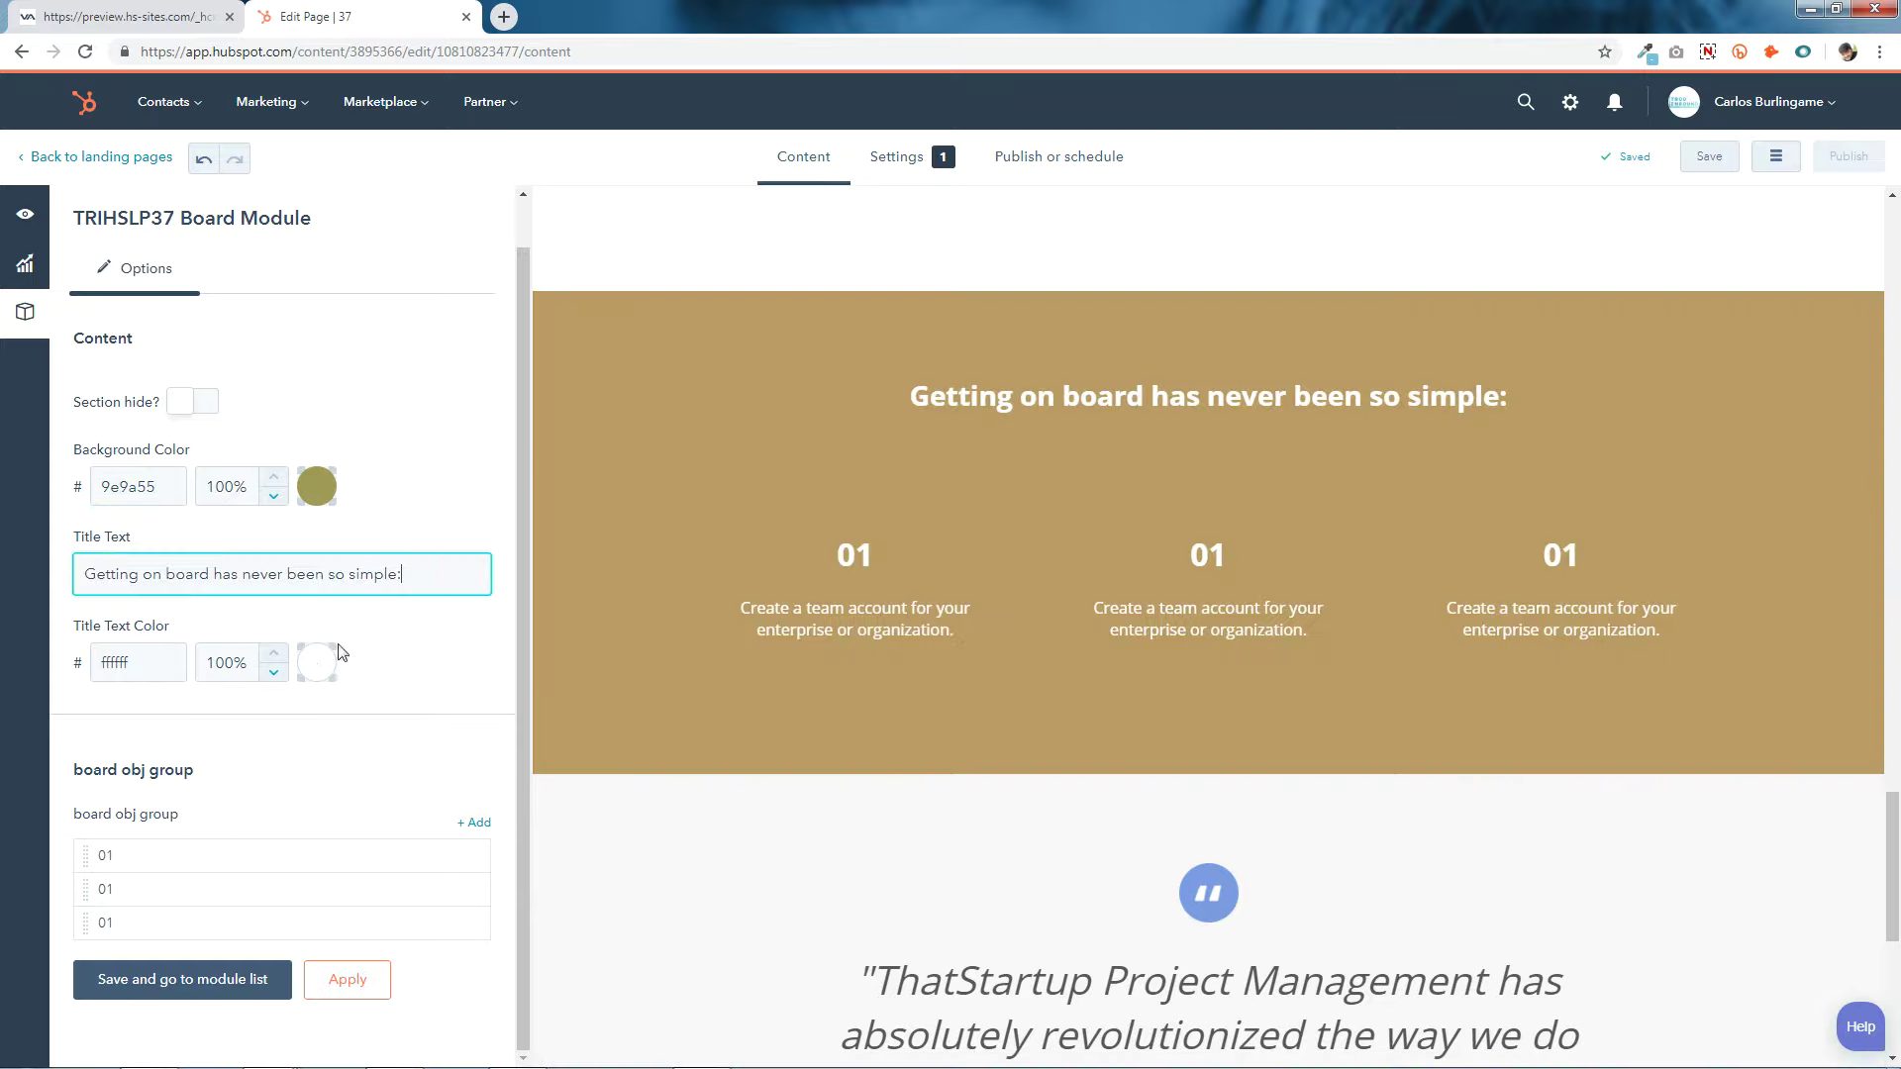
{"action": "left_click", "coordinate": [315, 662]}
{"action": "left_click", "coordinate": [312, 675]}
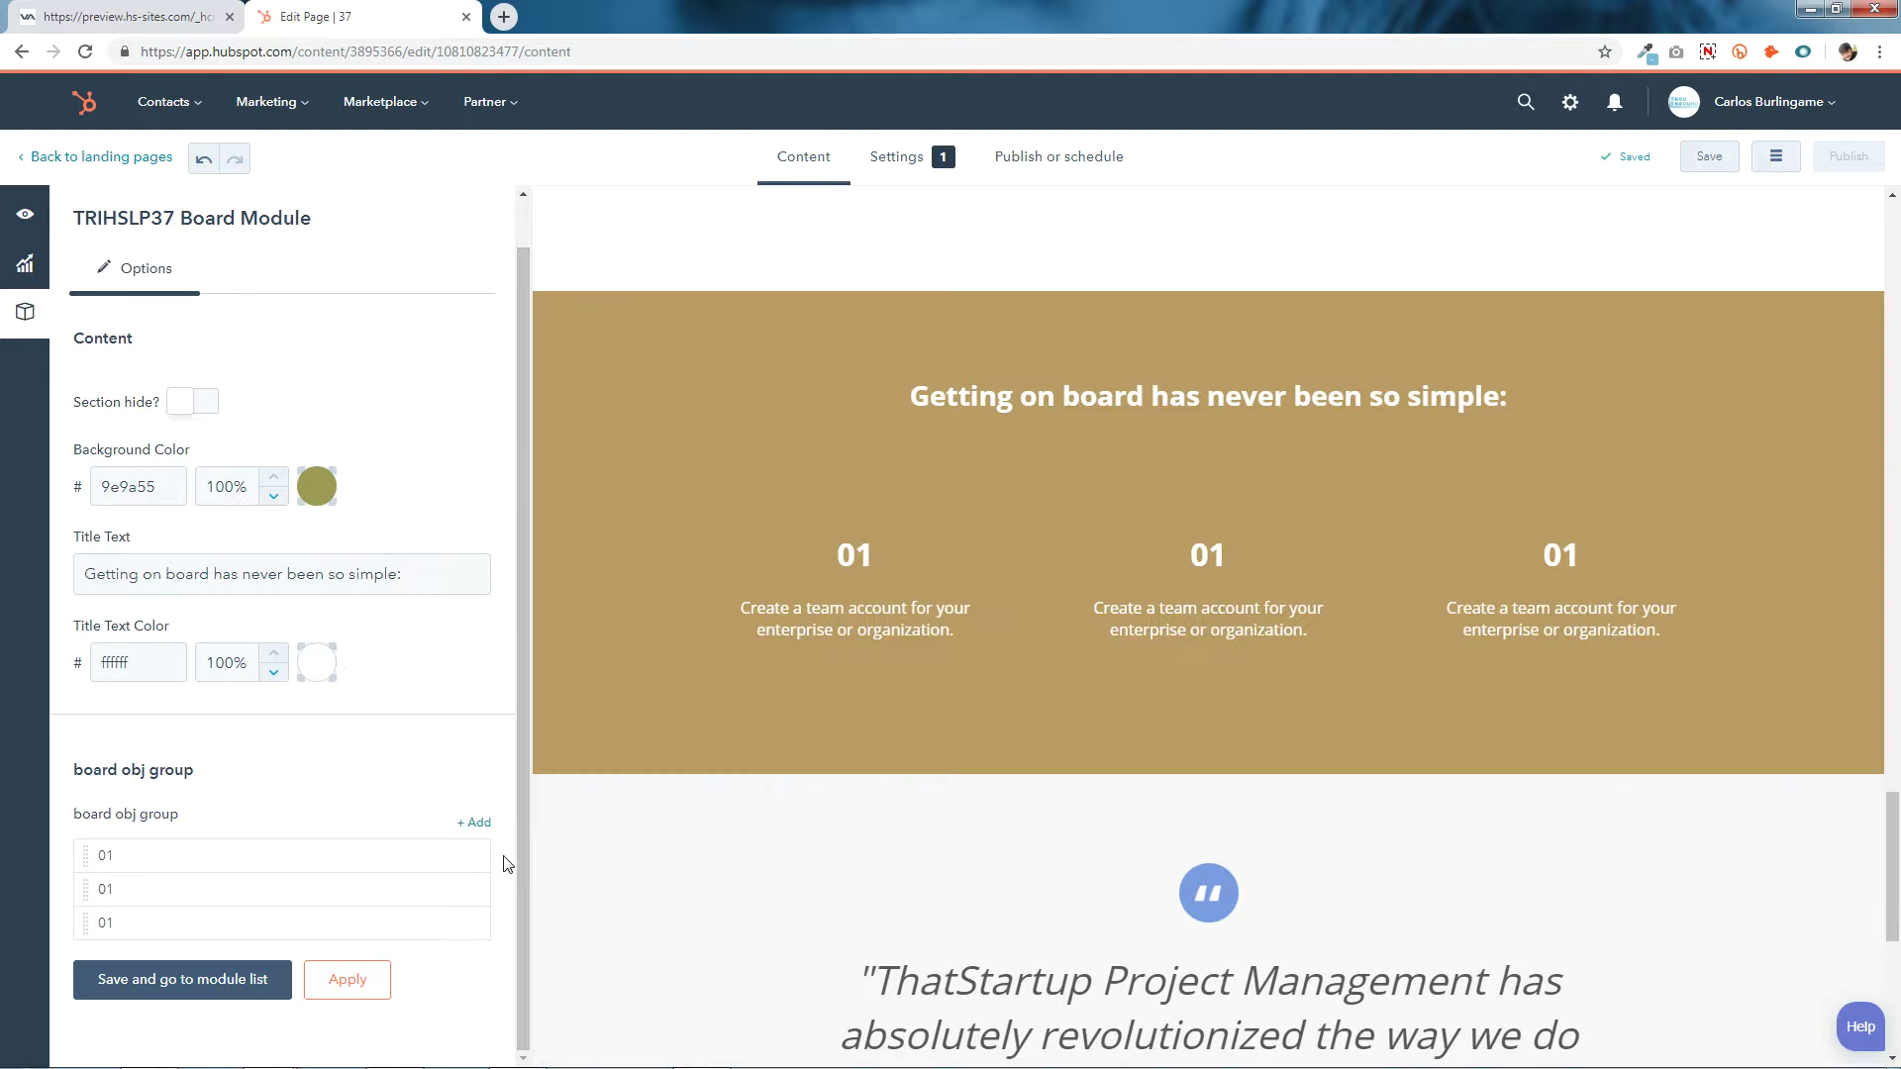
Add two more items with their default content to the board obj group and save the Board module.
{"action": "mouse_move", "coordinate": [471, 862]}
{"action": "left_click", "coordinate": [473, 826]}
{"action": "left_click", "coordinate": [140, 432]}
{"action": "scroll", "coordinate": [302, 822], "scroll_direction": "down", "scroll_amount": 1}
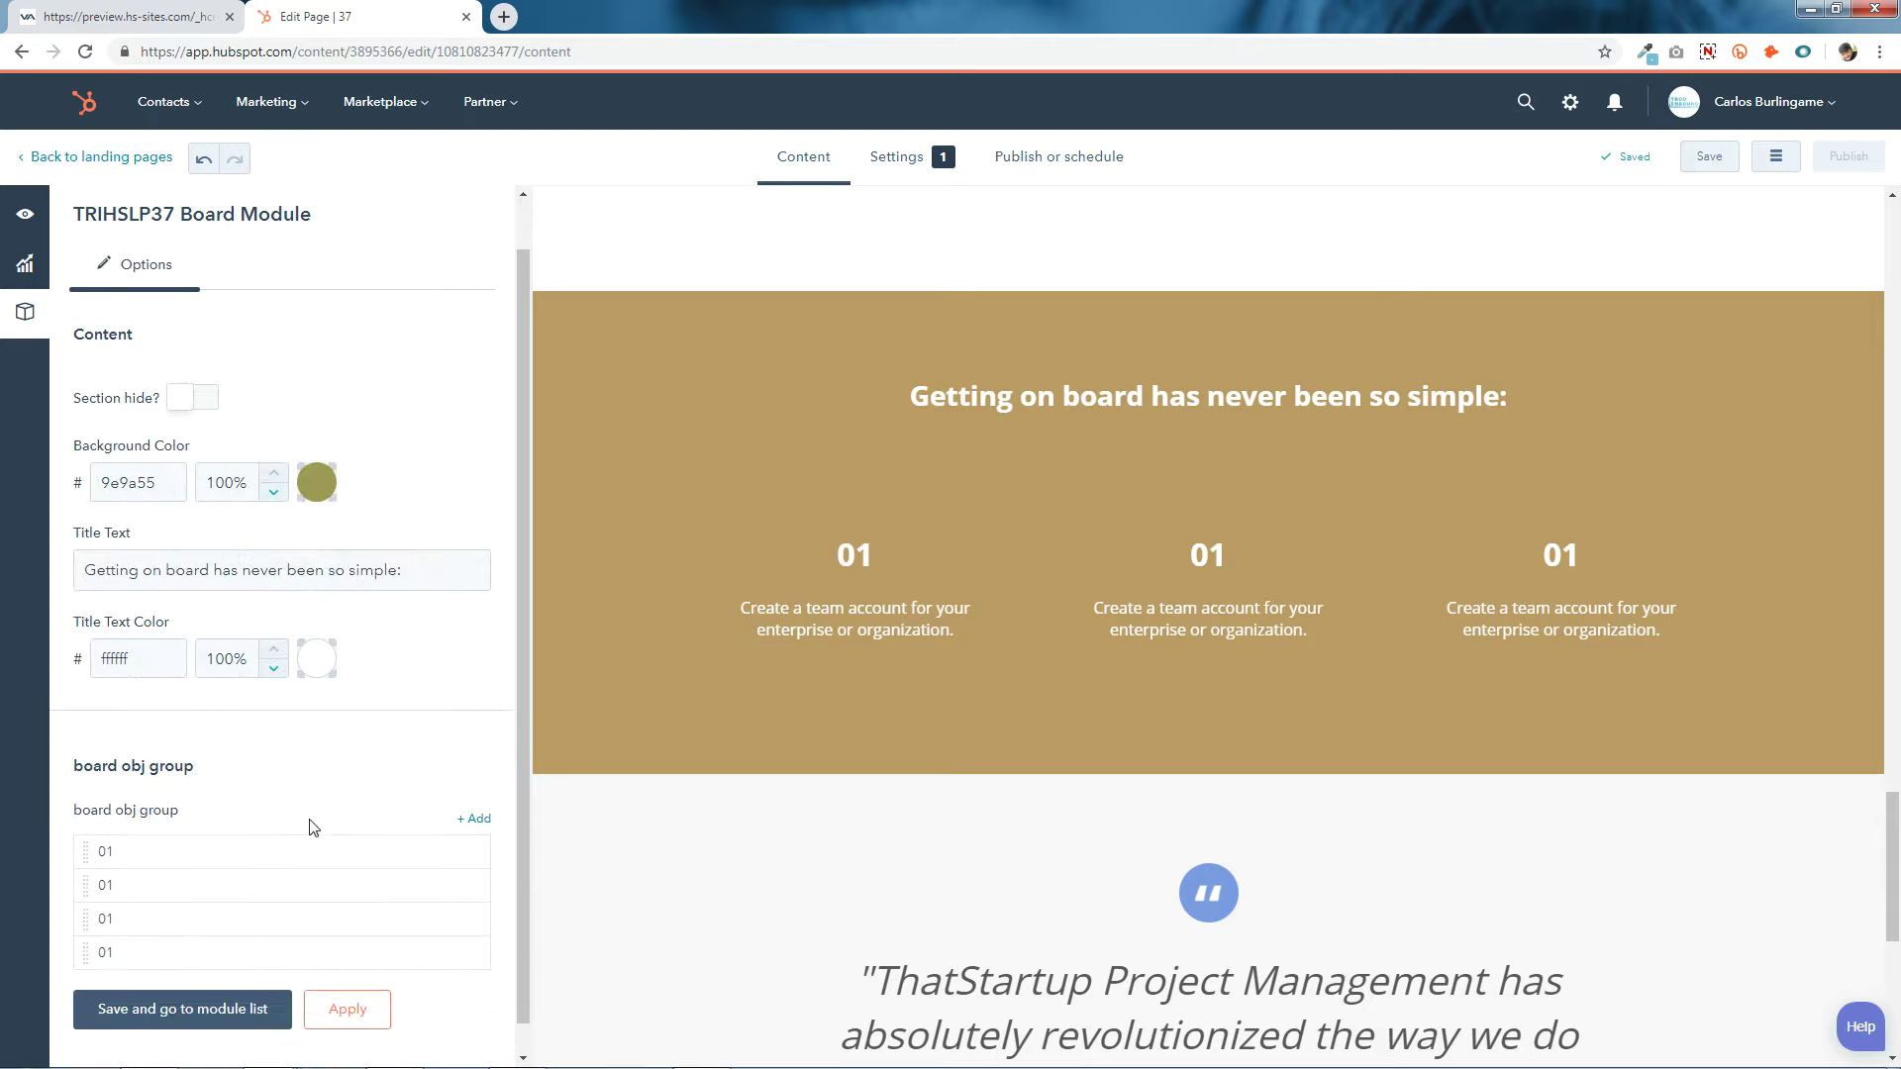
{"action": "left_click", "coordinate": [487, 802]}
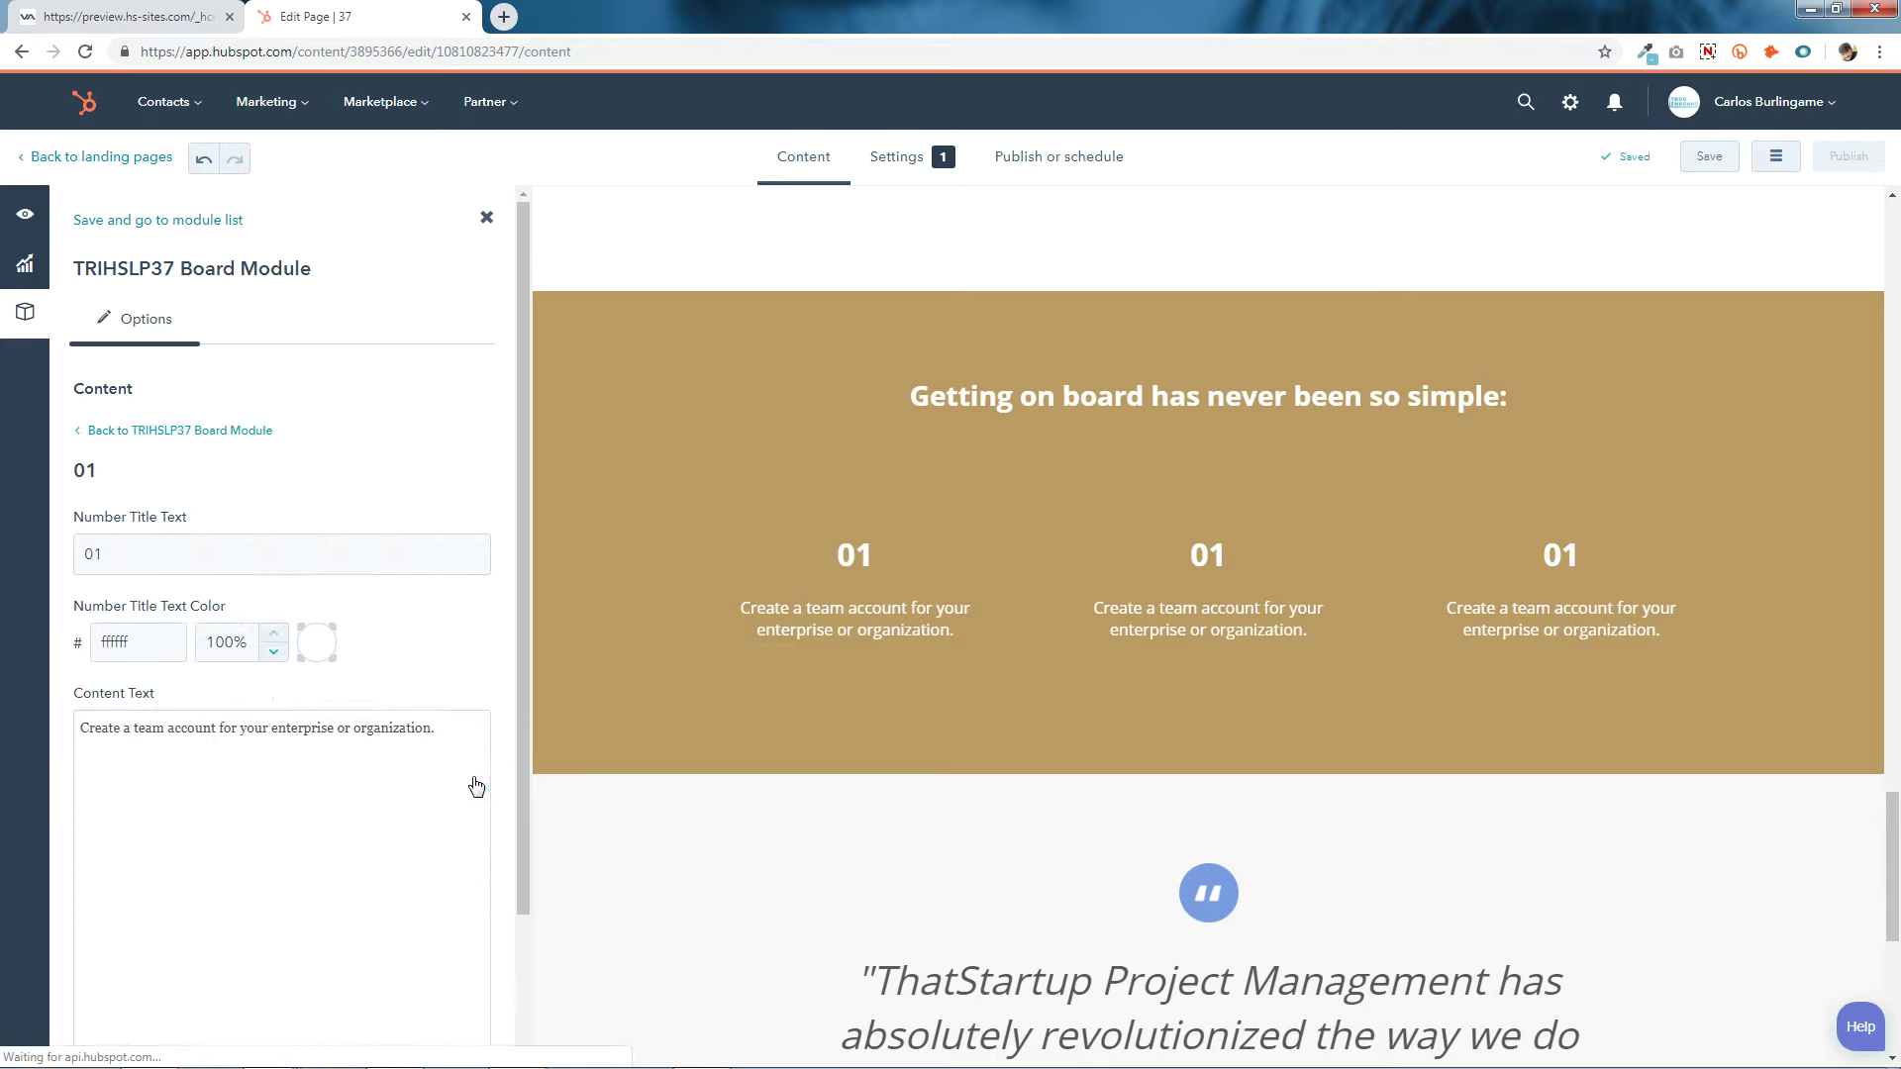
{"action": "left_click", "coordinate": [134, 431]}
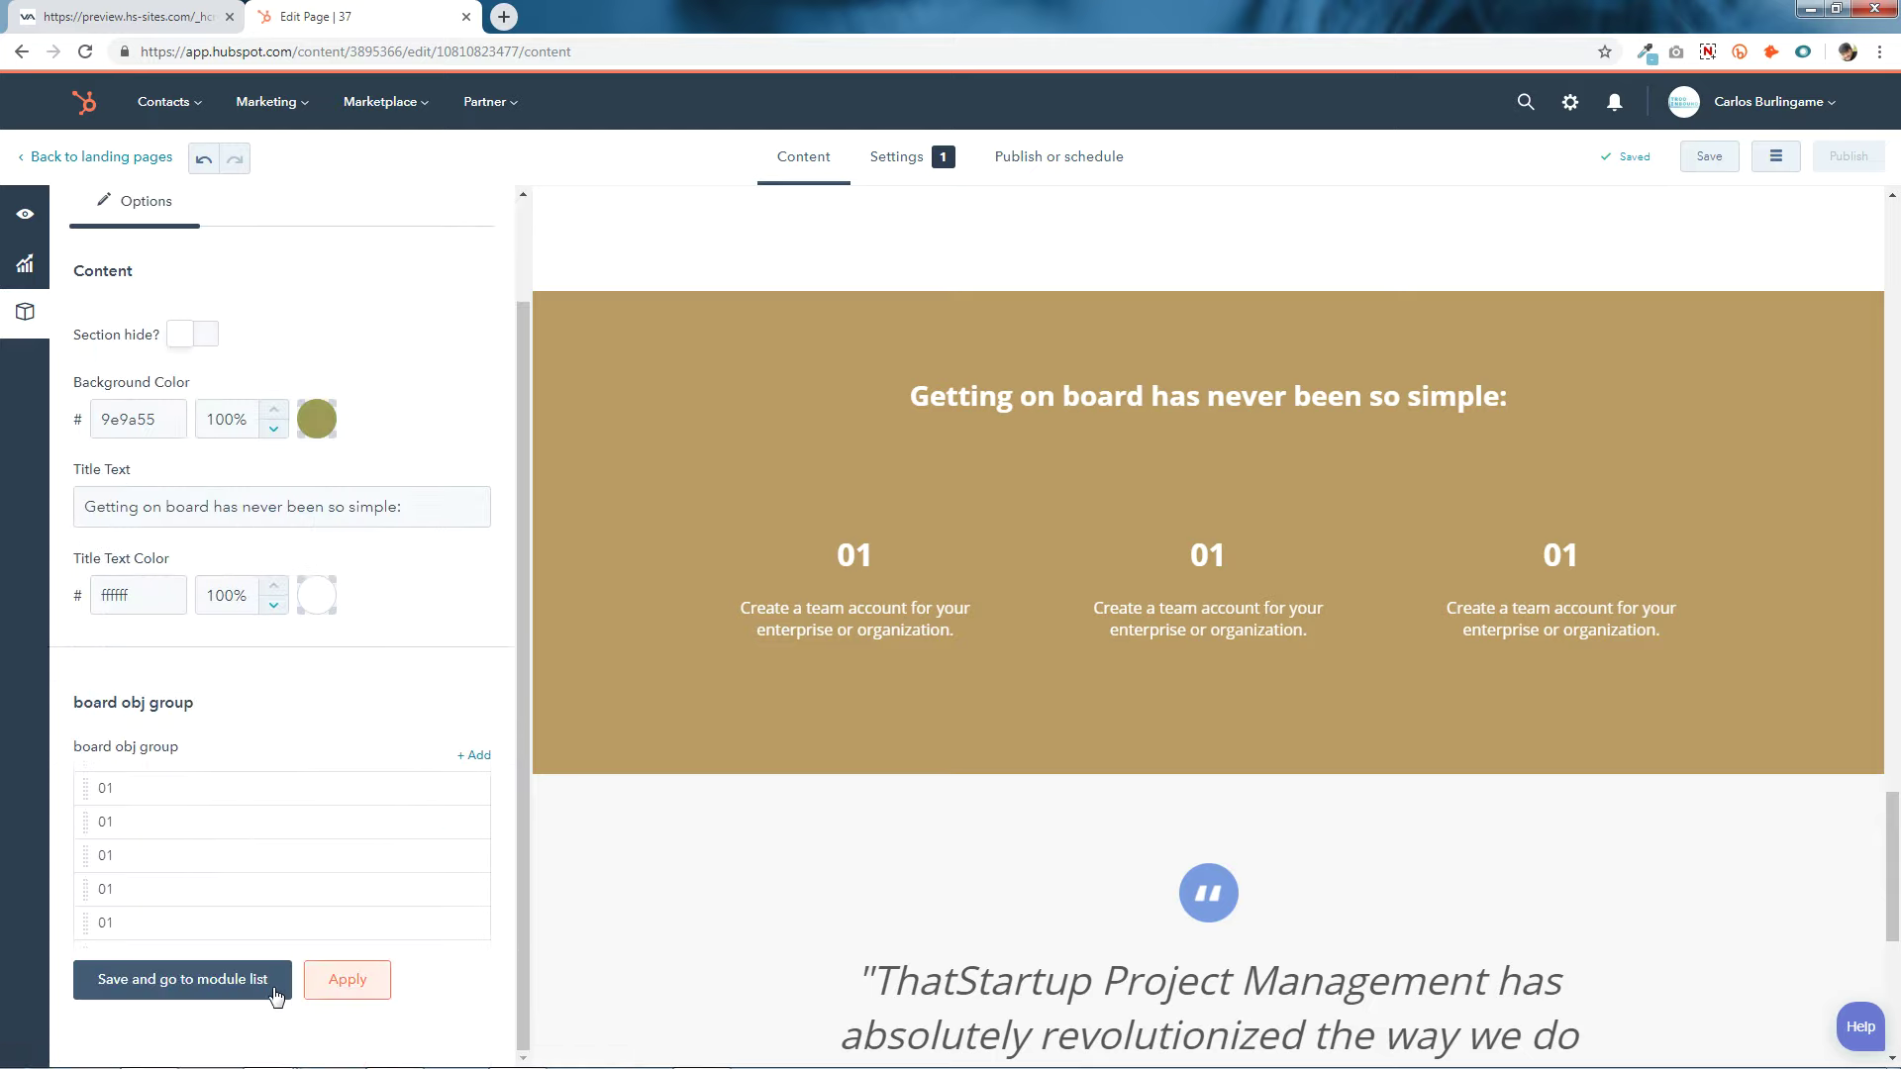
{"action": "left_click", "coordinate": [251, 990]}
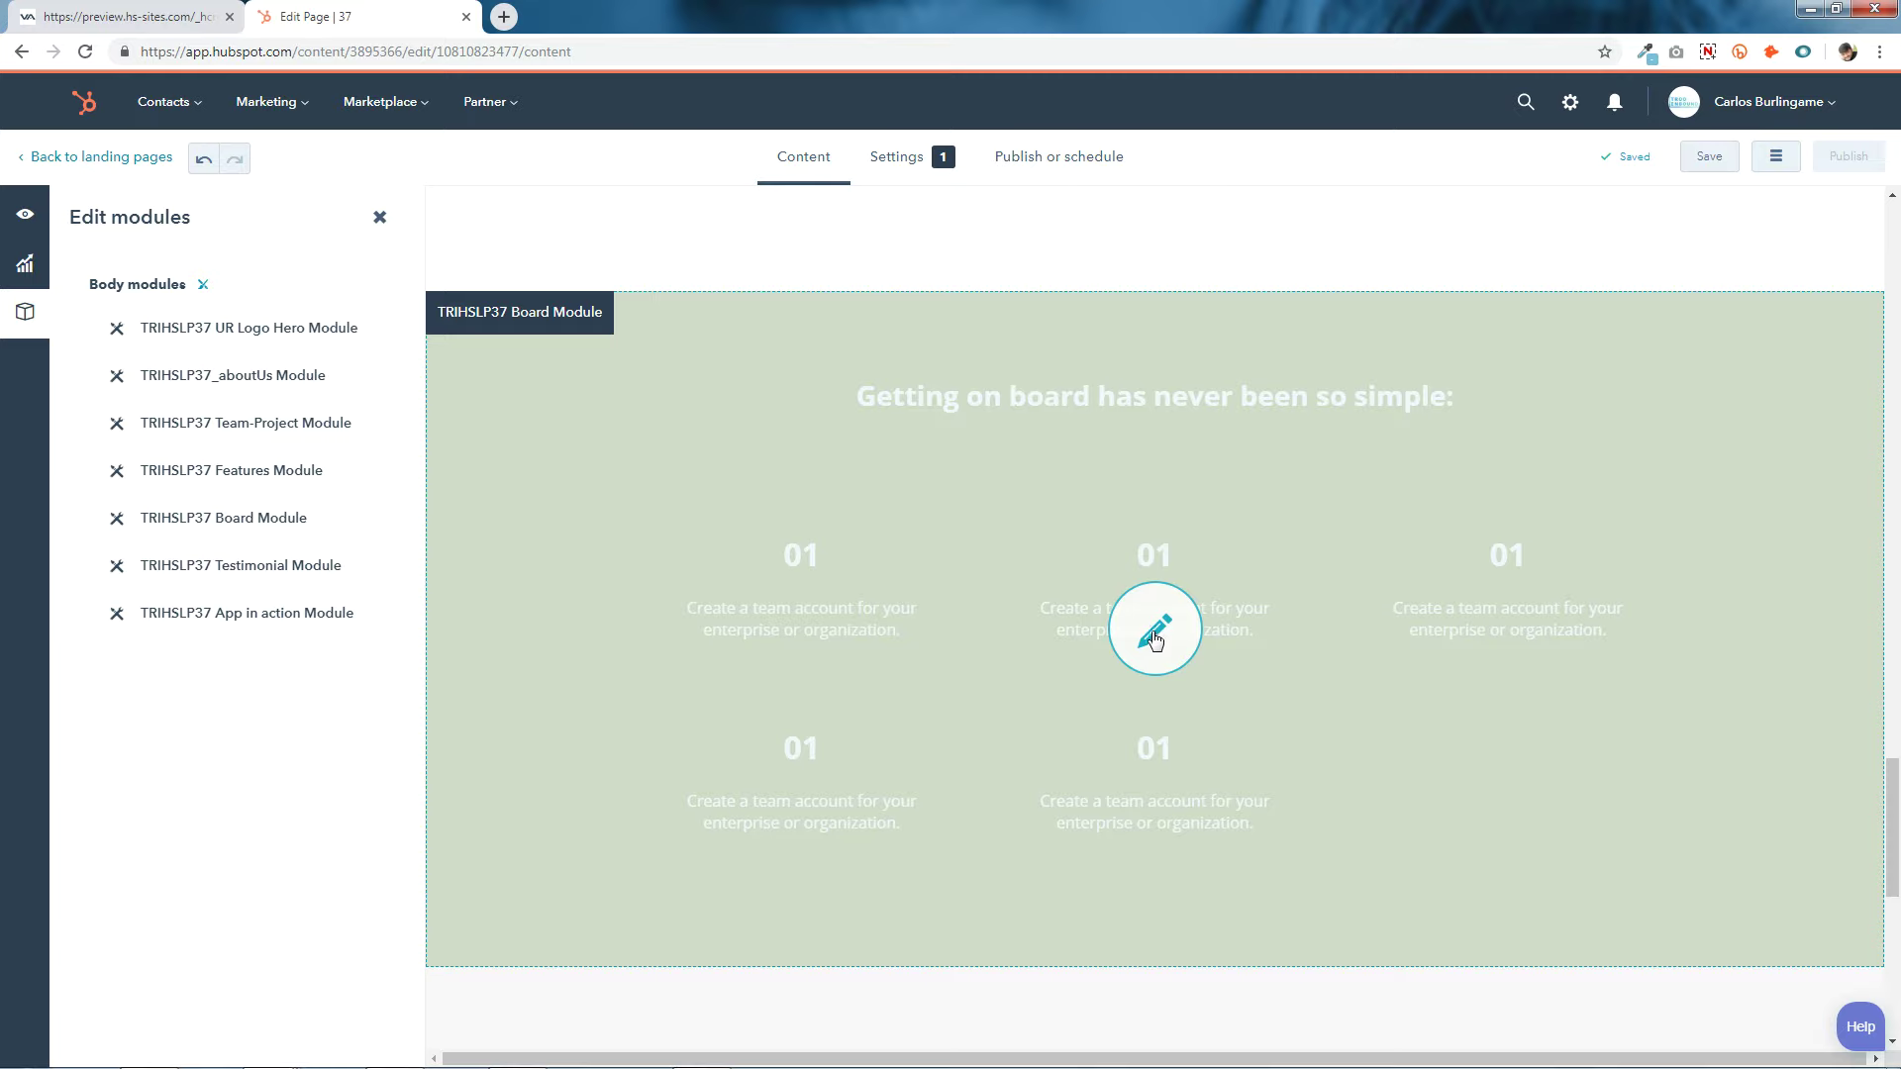
Reopen the Board module, delete the last two board obj group items, and save the module.
{"action": "left_click", "coordinate": [1148, 630]}
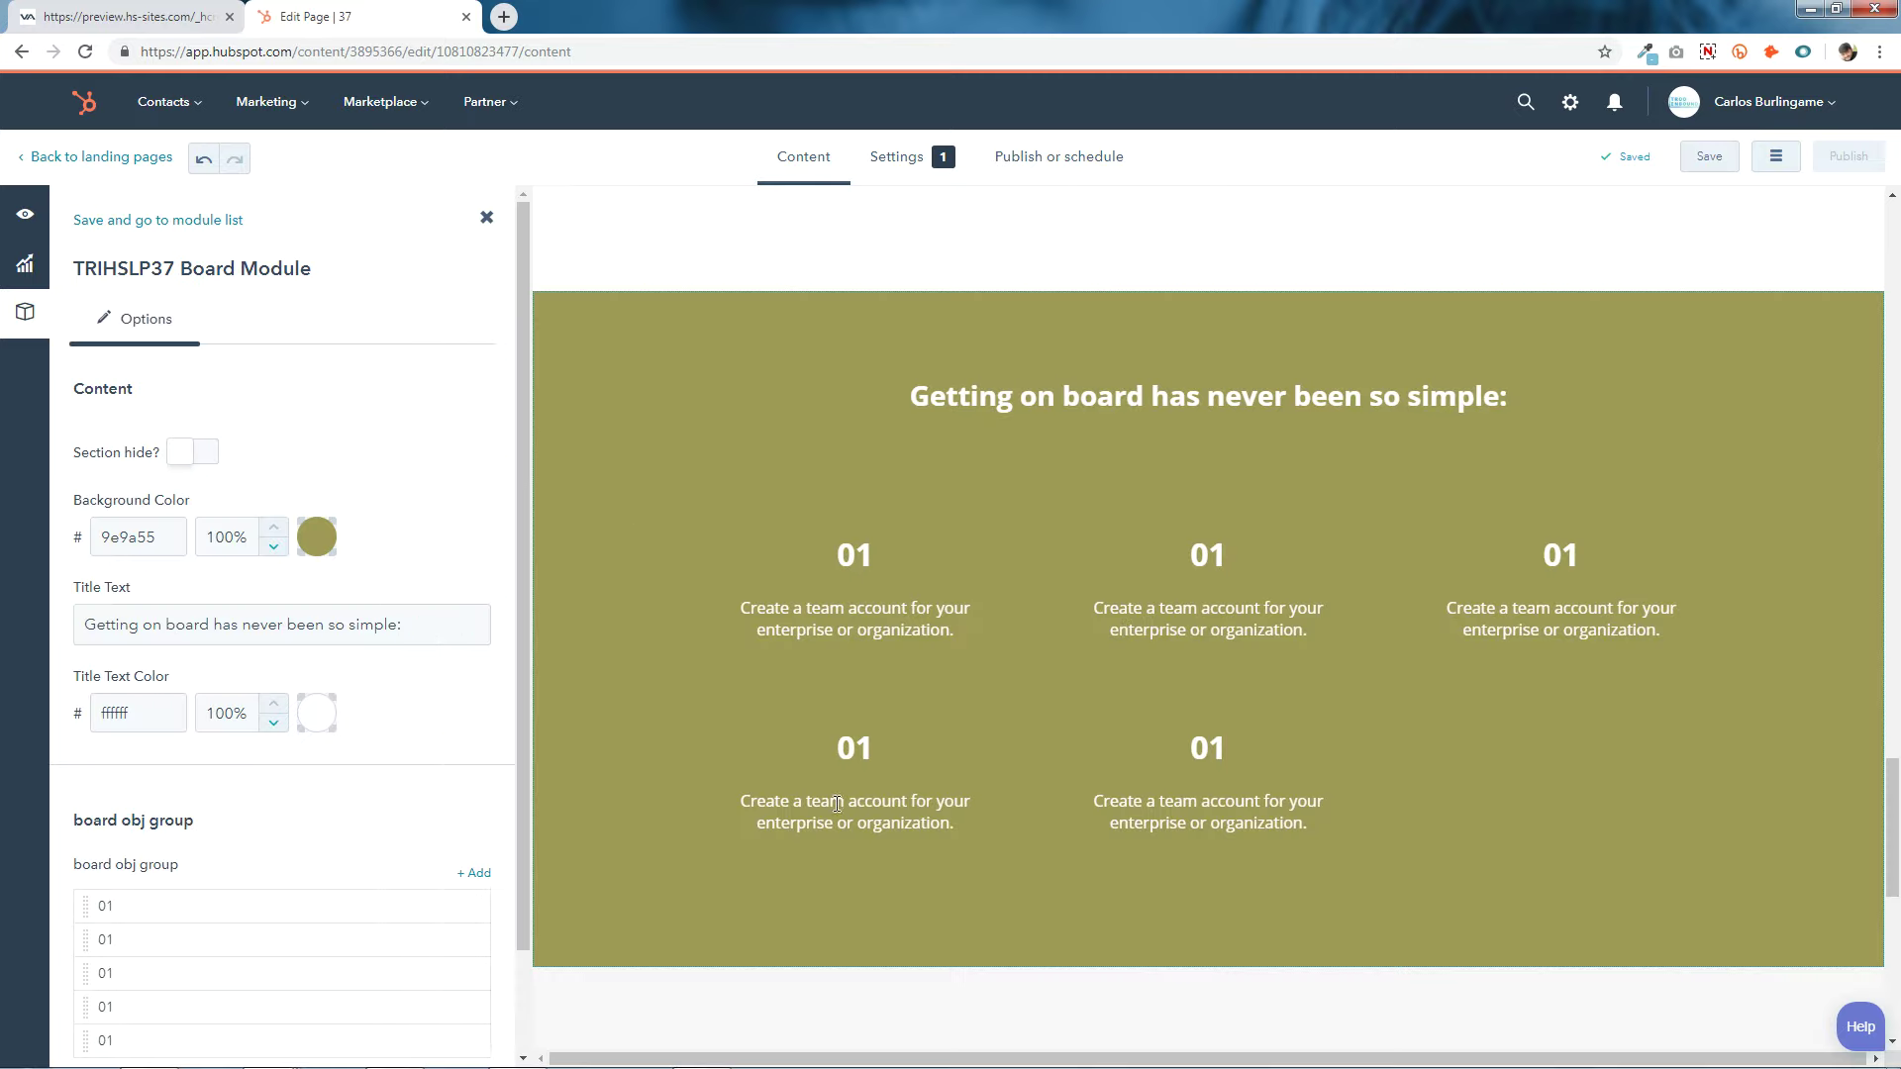
{"action": "scroll", "coordinate": [225, 828], "scroll_direction": "down", "scroll_amount": 2}
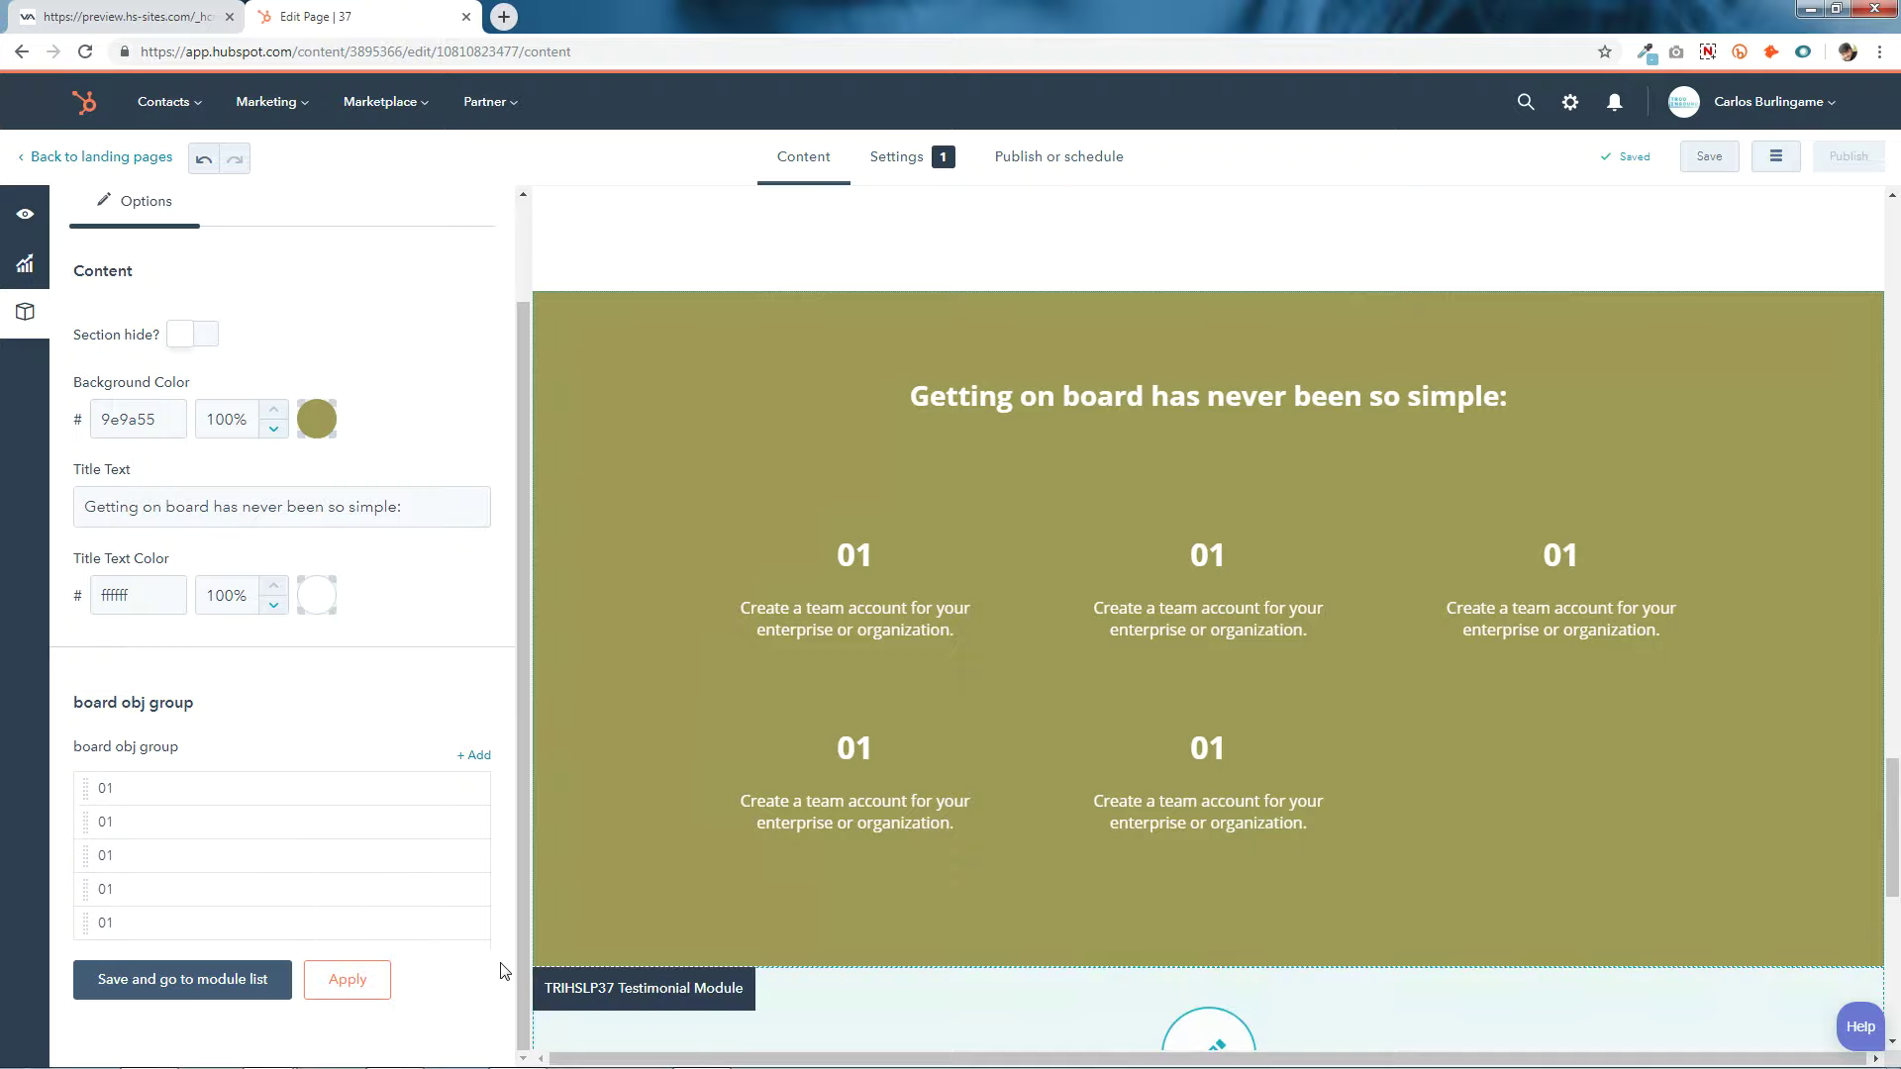
{"action": "left_click", "coordinate": [469, 927]}
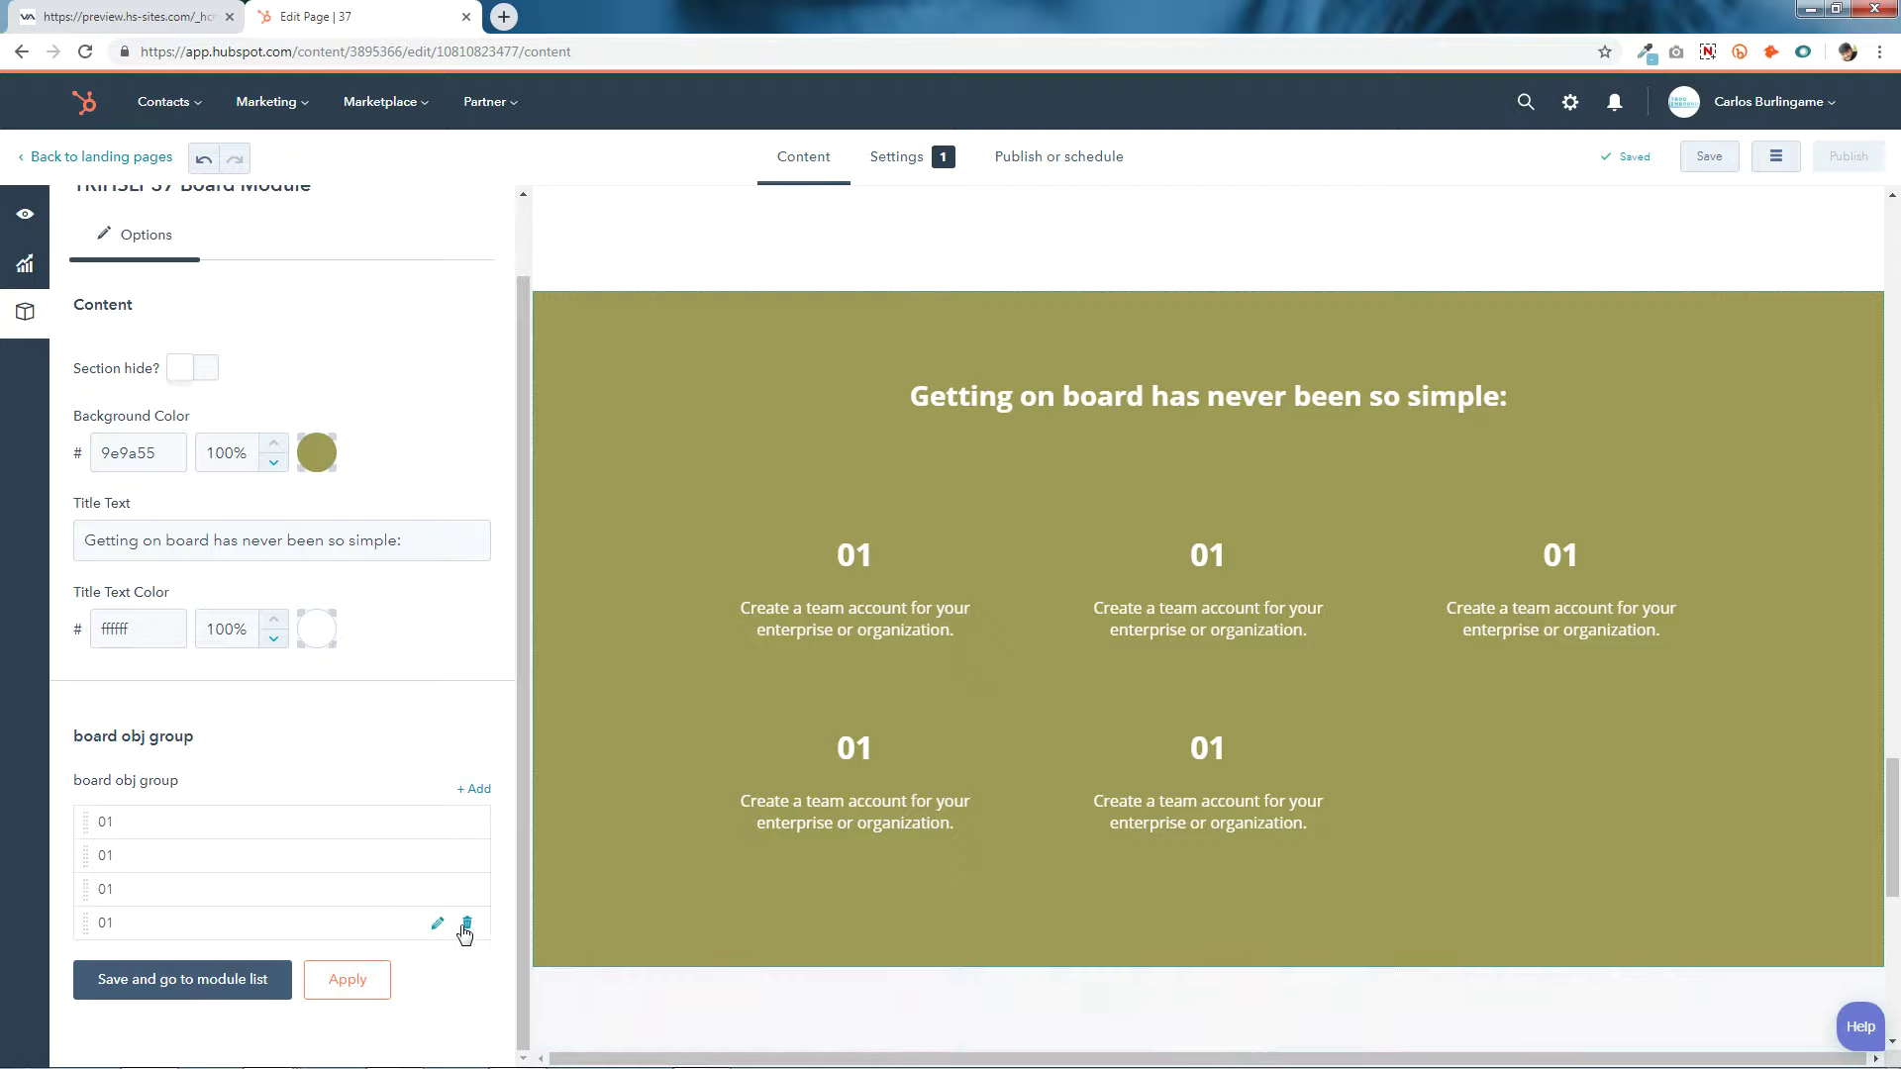
{"action": "left_click", "coordinate": [469, 929]}
{"action": "left_click", "coordinate": [254, 980]}
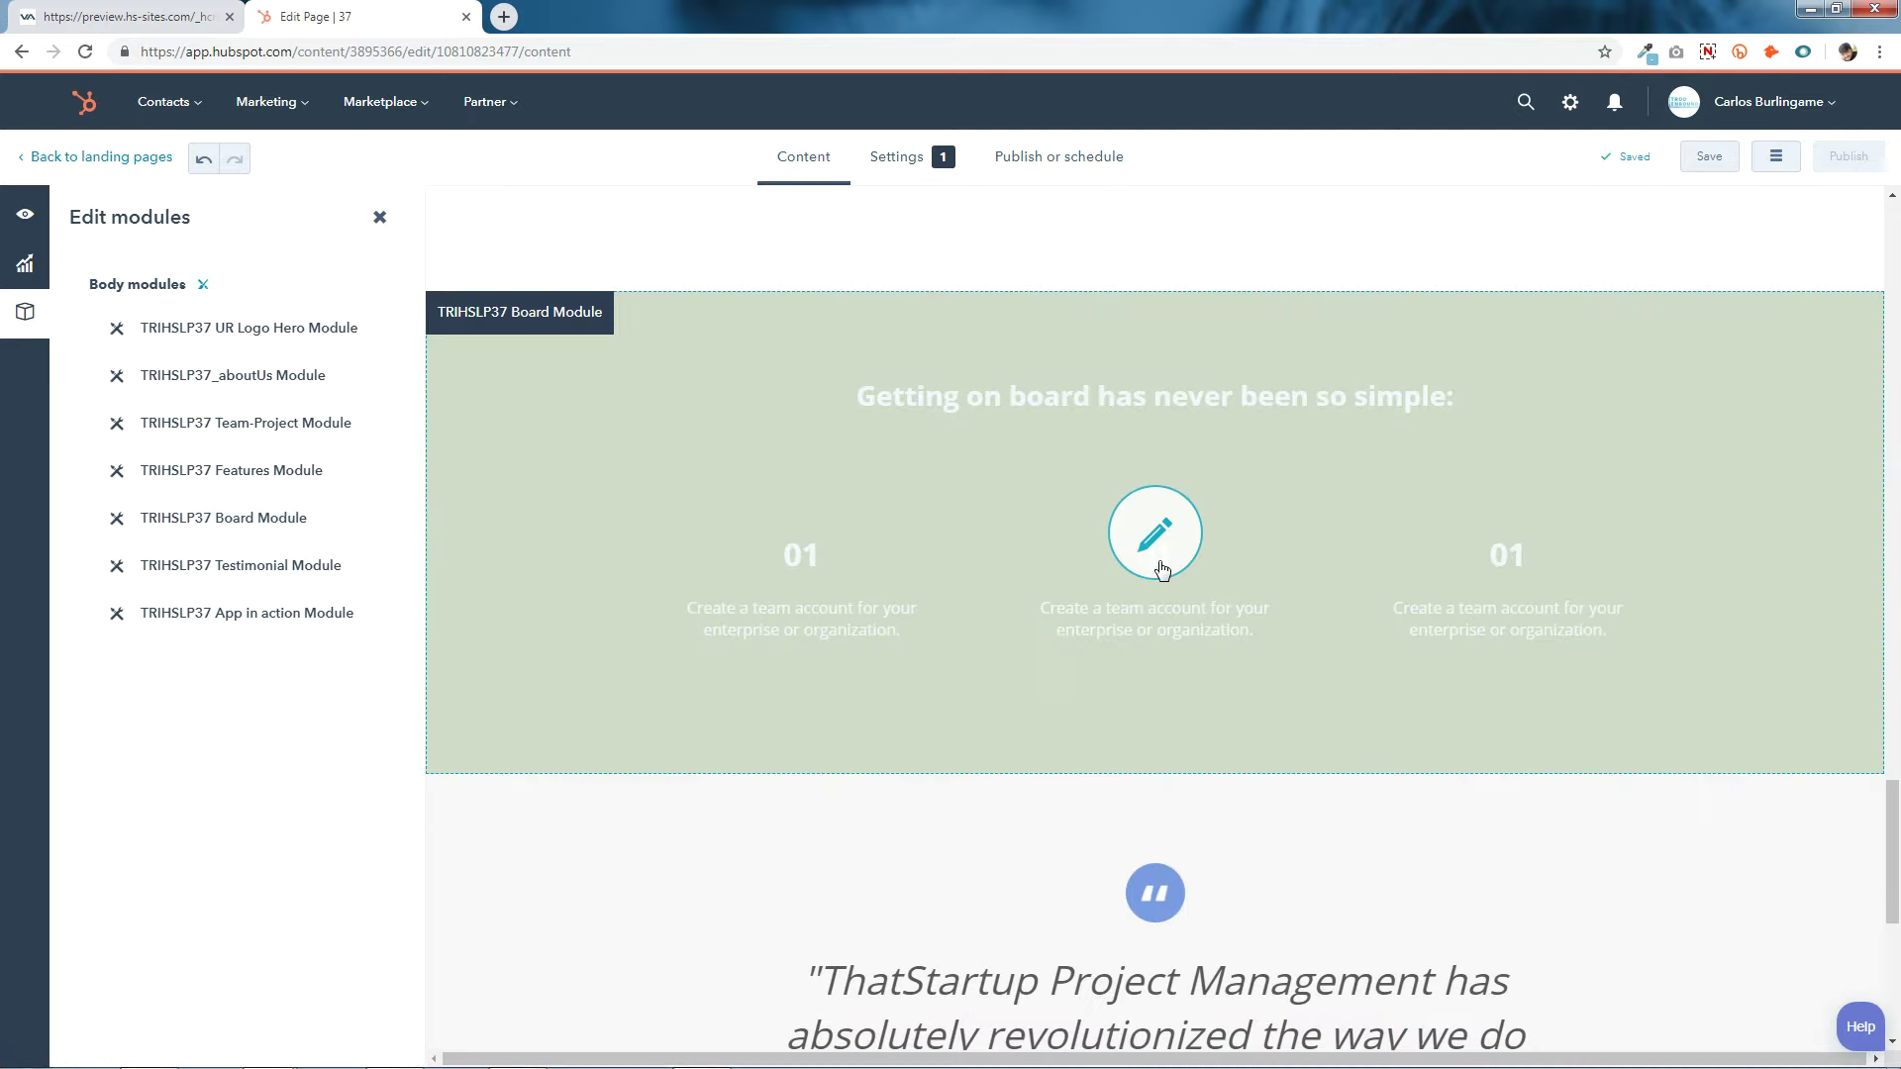
Open the Board module's first board obj group item and examine its number title text, title color and content text settings.
{"action": "left_click", "coordinate": [1181, 557]}
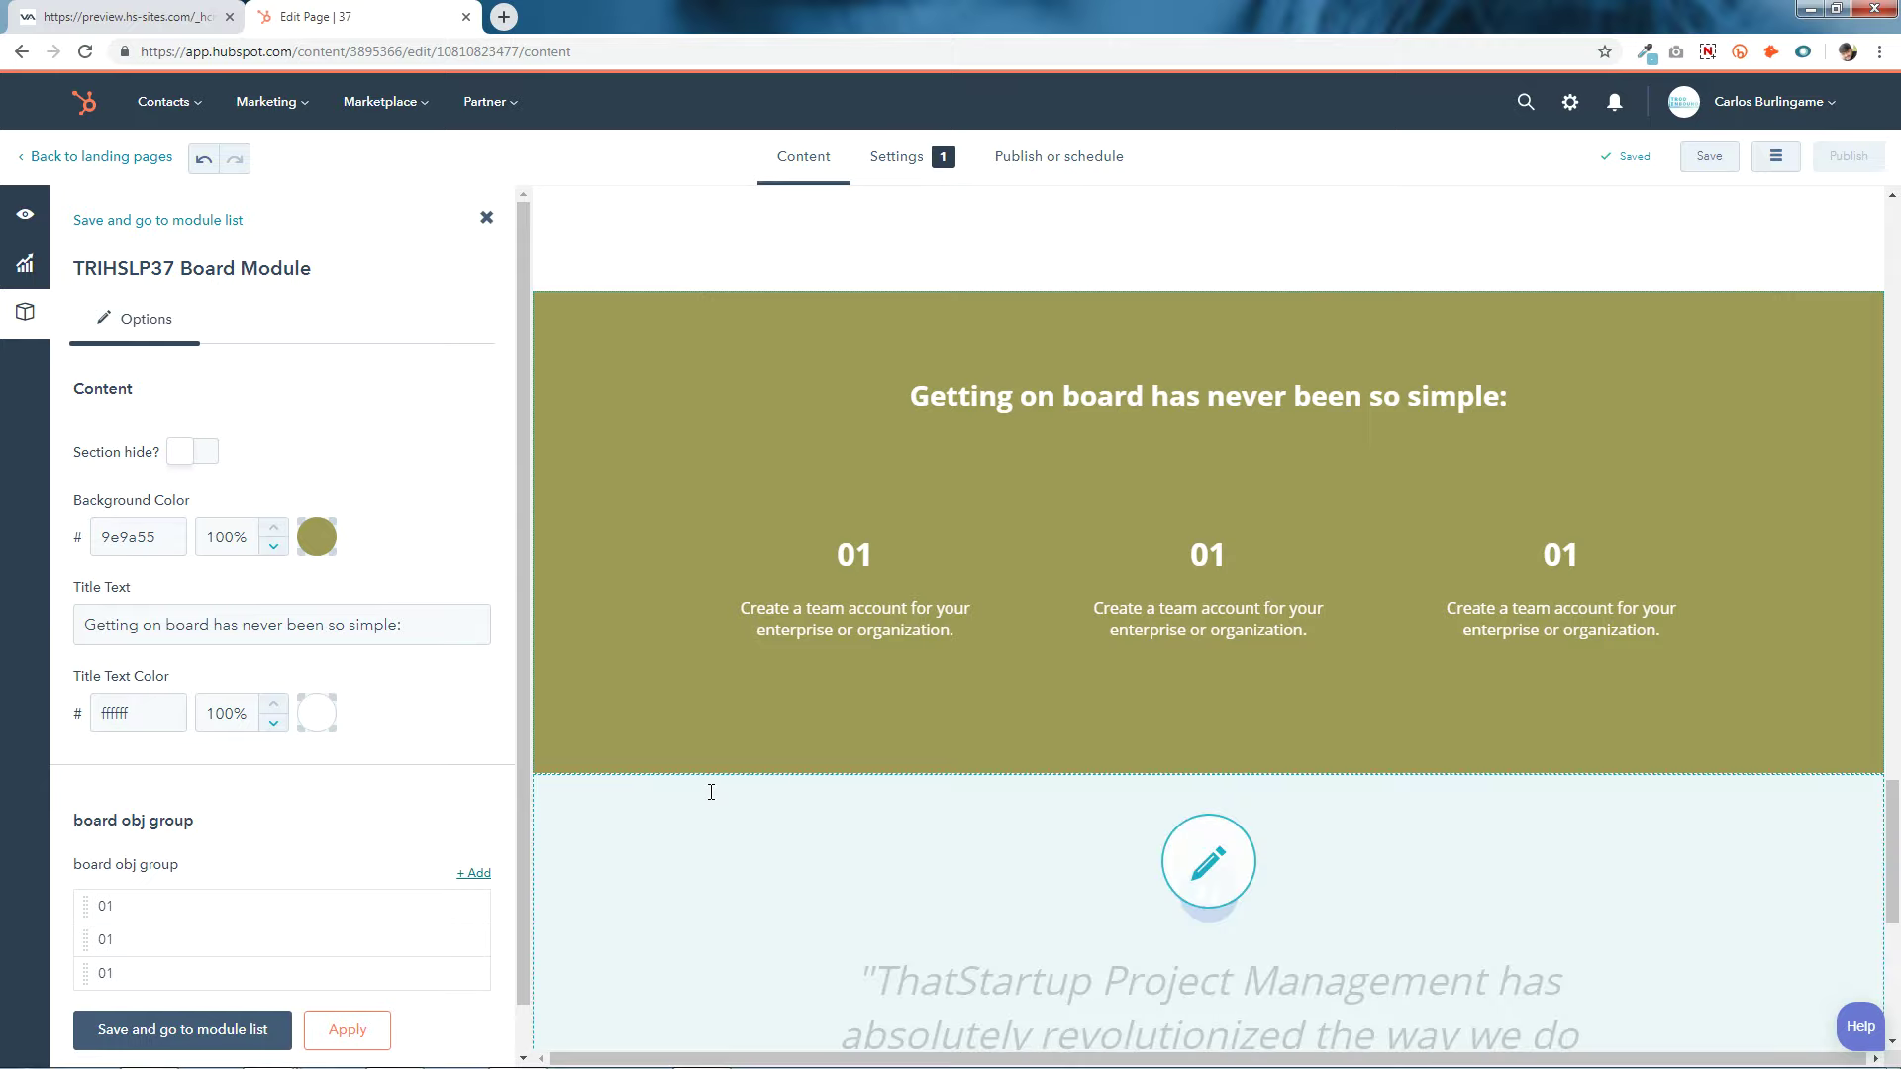
{"action": "left_click", "coordinate": [439, 909]}
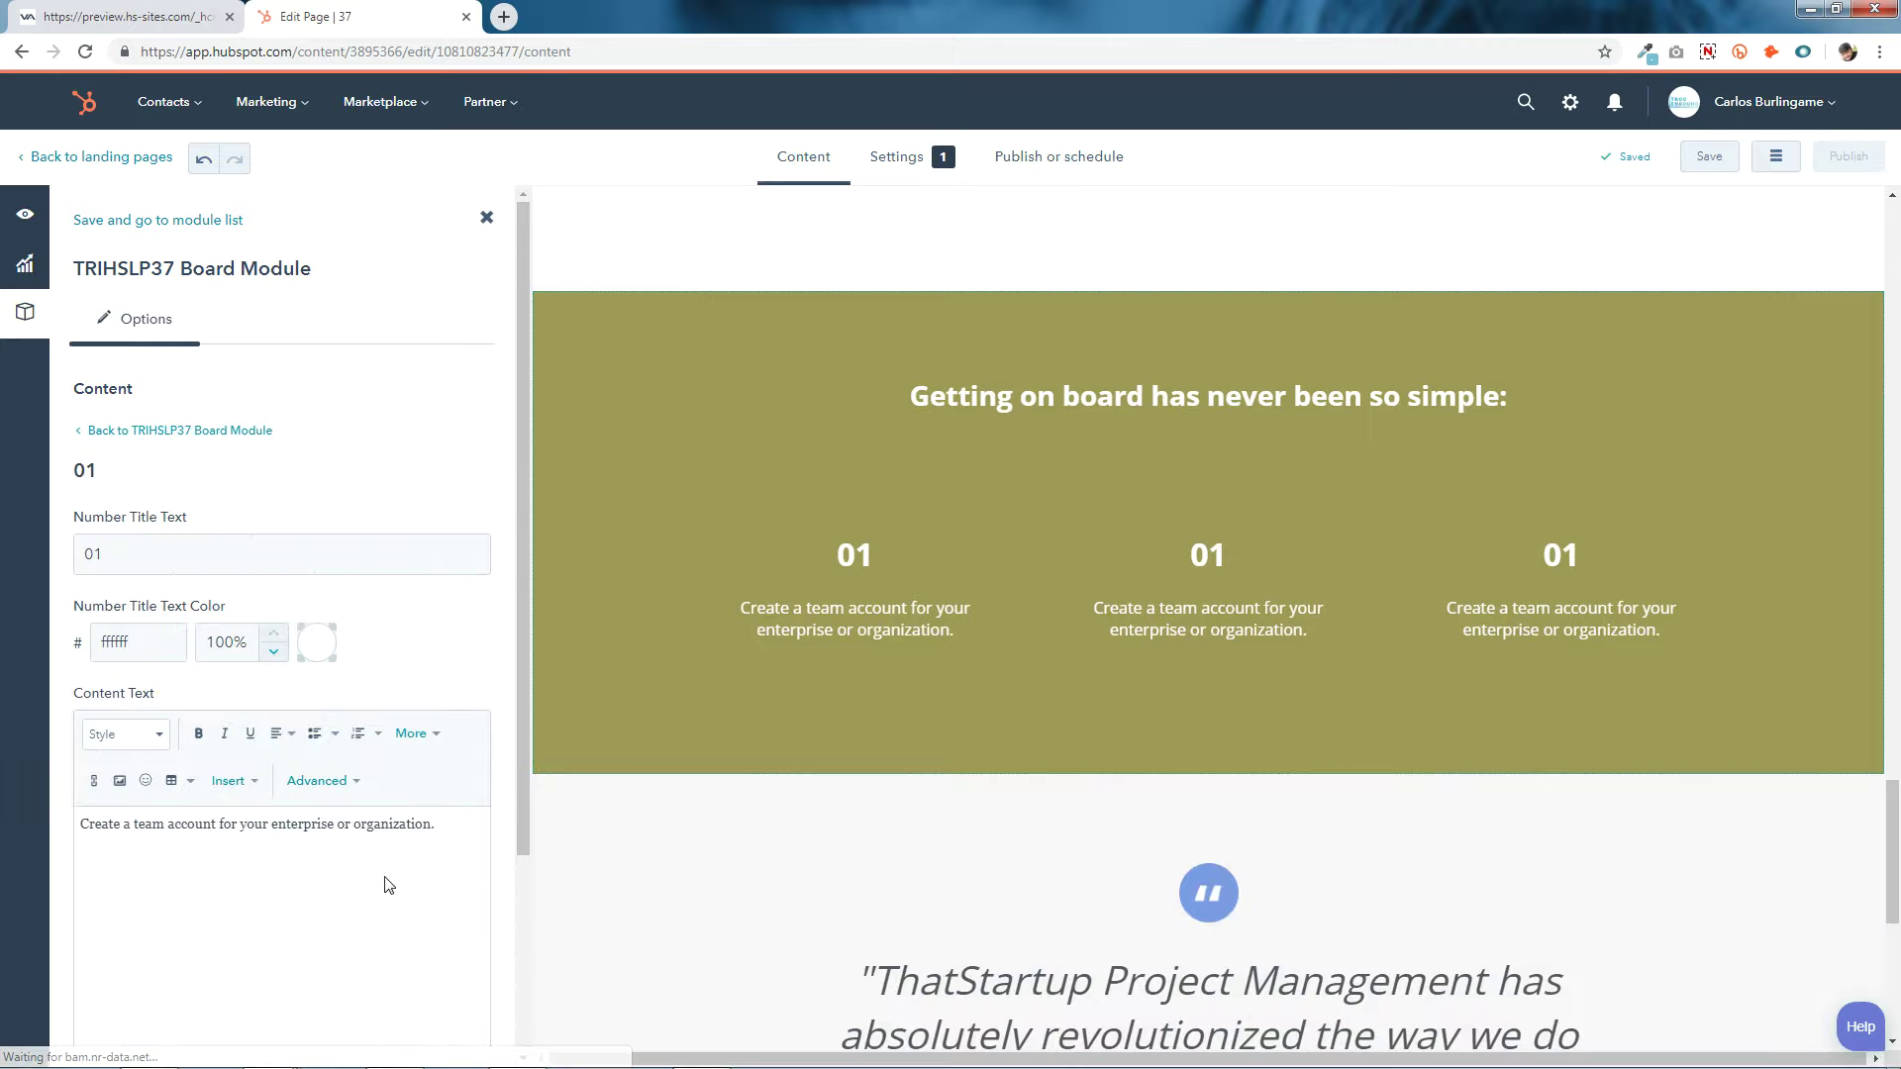
{"action": "left_click", "coordinate": [117, 553]}
{"action": "double_click", "coordinate": [190, 553]}
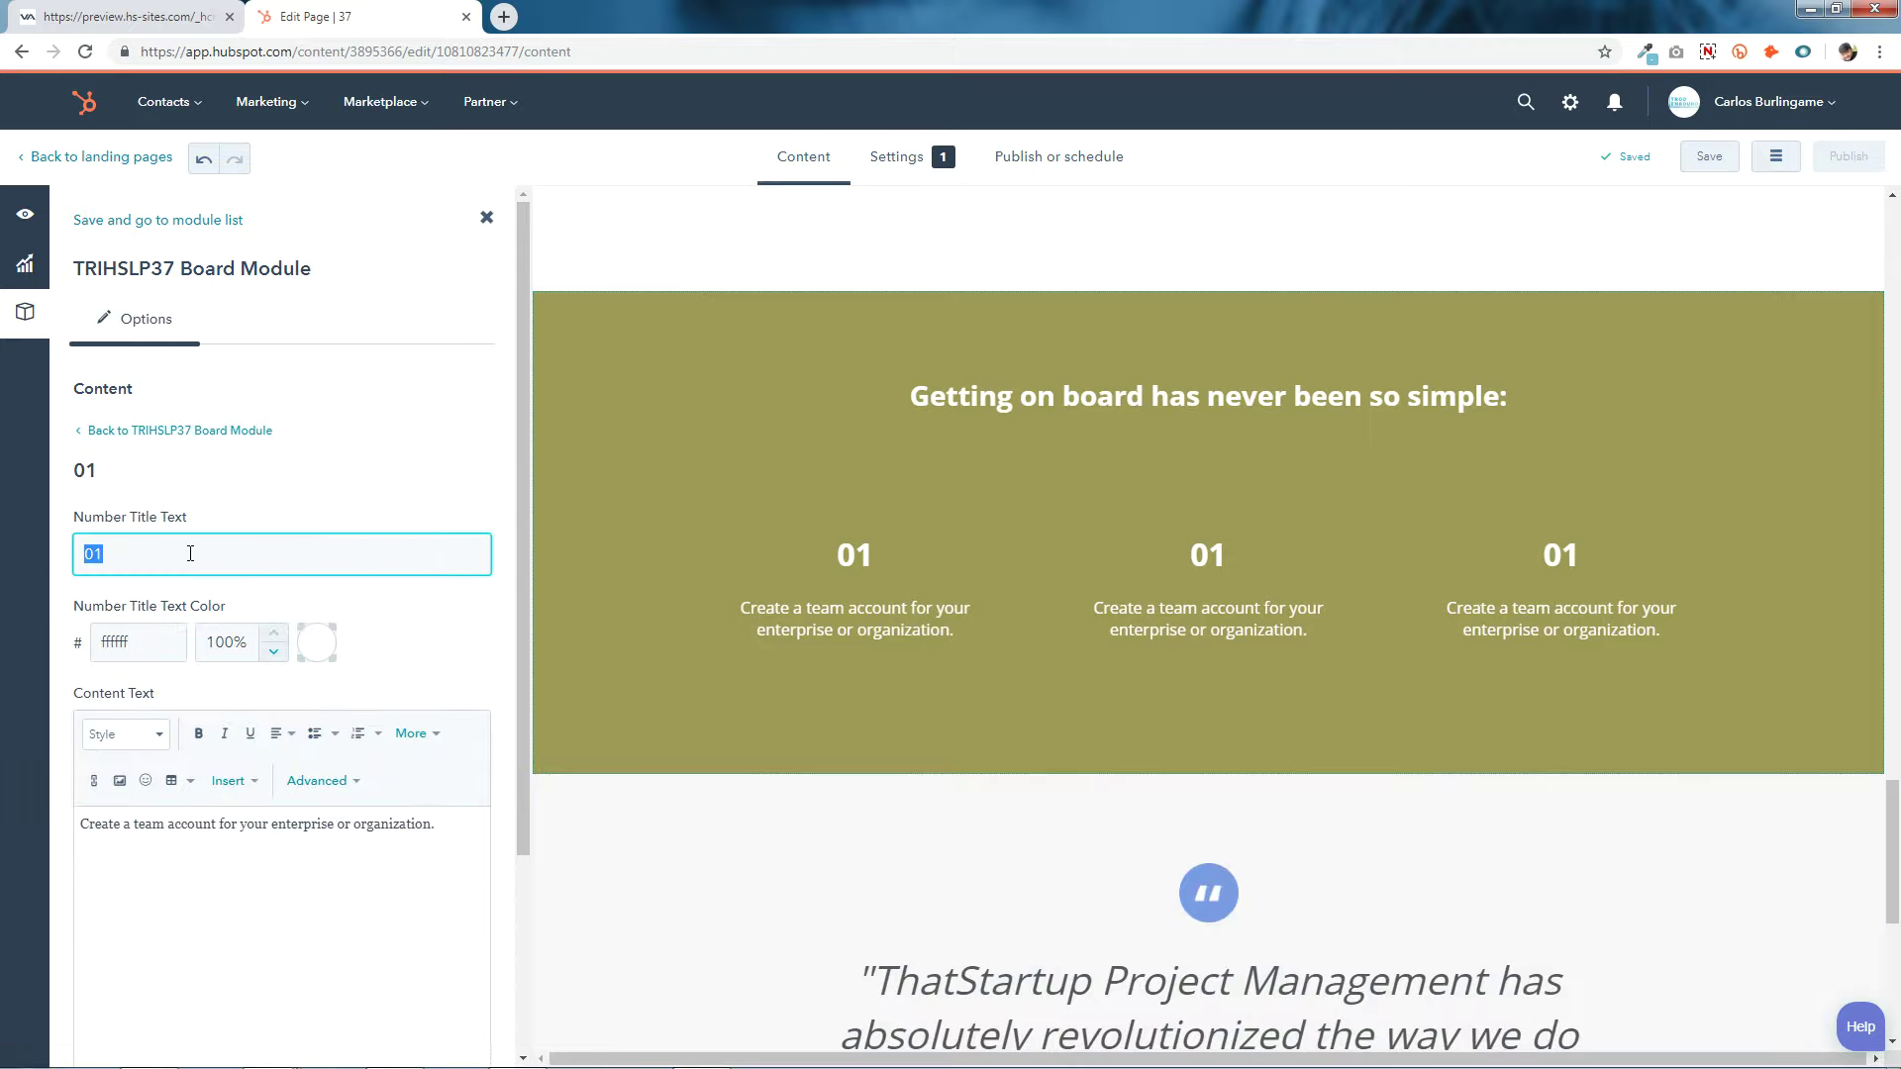
{"action": "left_click", "coordinate": [315, 643]}
{"action": "left_click", "coordinate": [319, 658]}
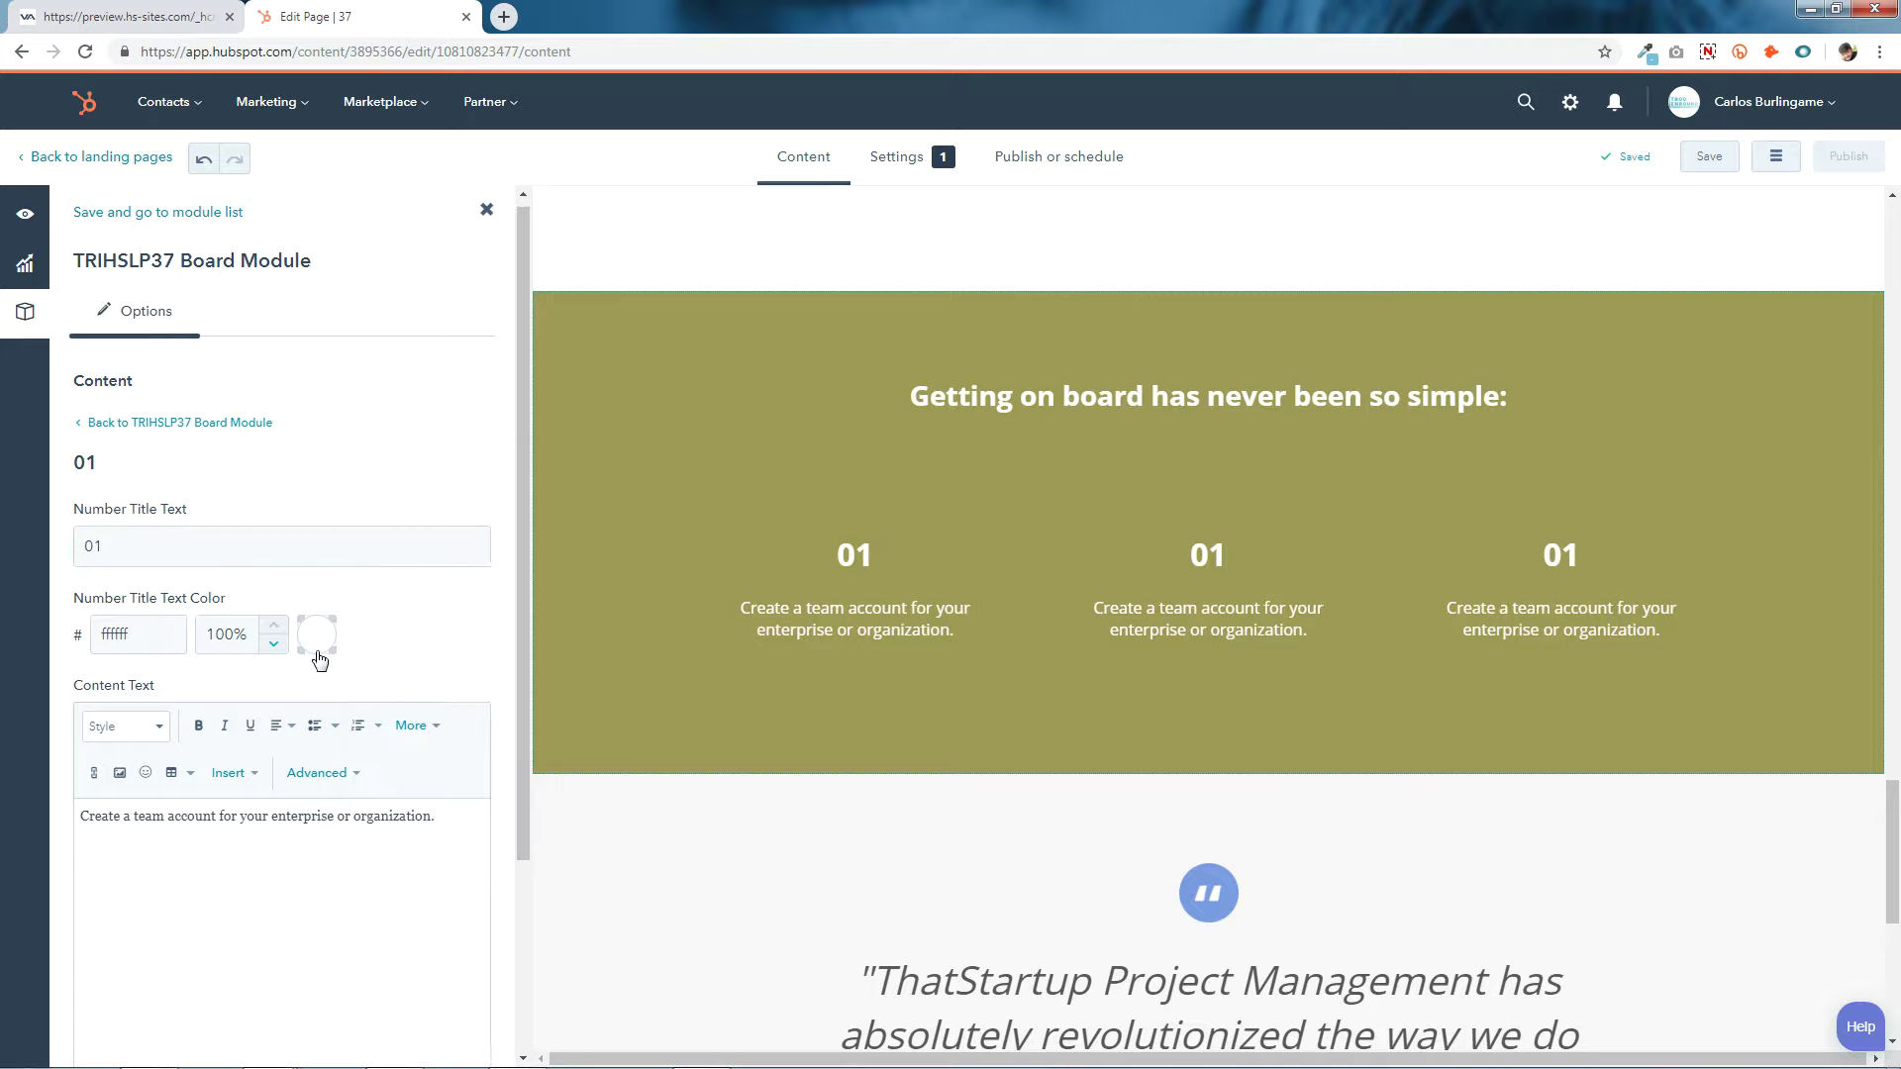
{"action": "scroll", "coordinate": [485, 629], "scroll_direction": "down", "scroll_amount": 3}
{"action": "left_click_drag", "start_coordinate": [460, 570], "coordinate": [40, 560]}
{"action": "left_click", "coordinate": [266, 624]}
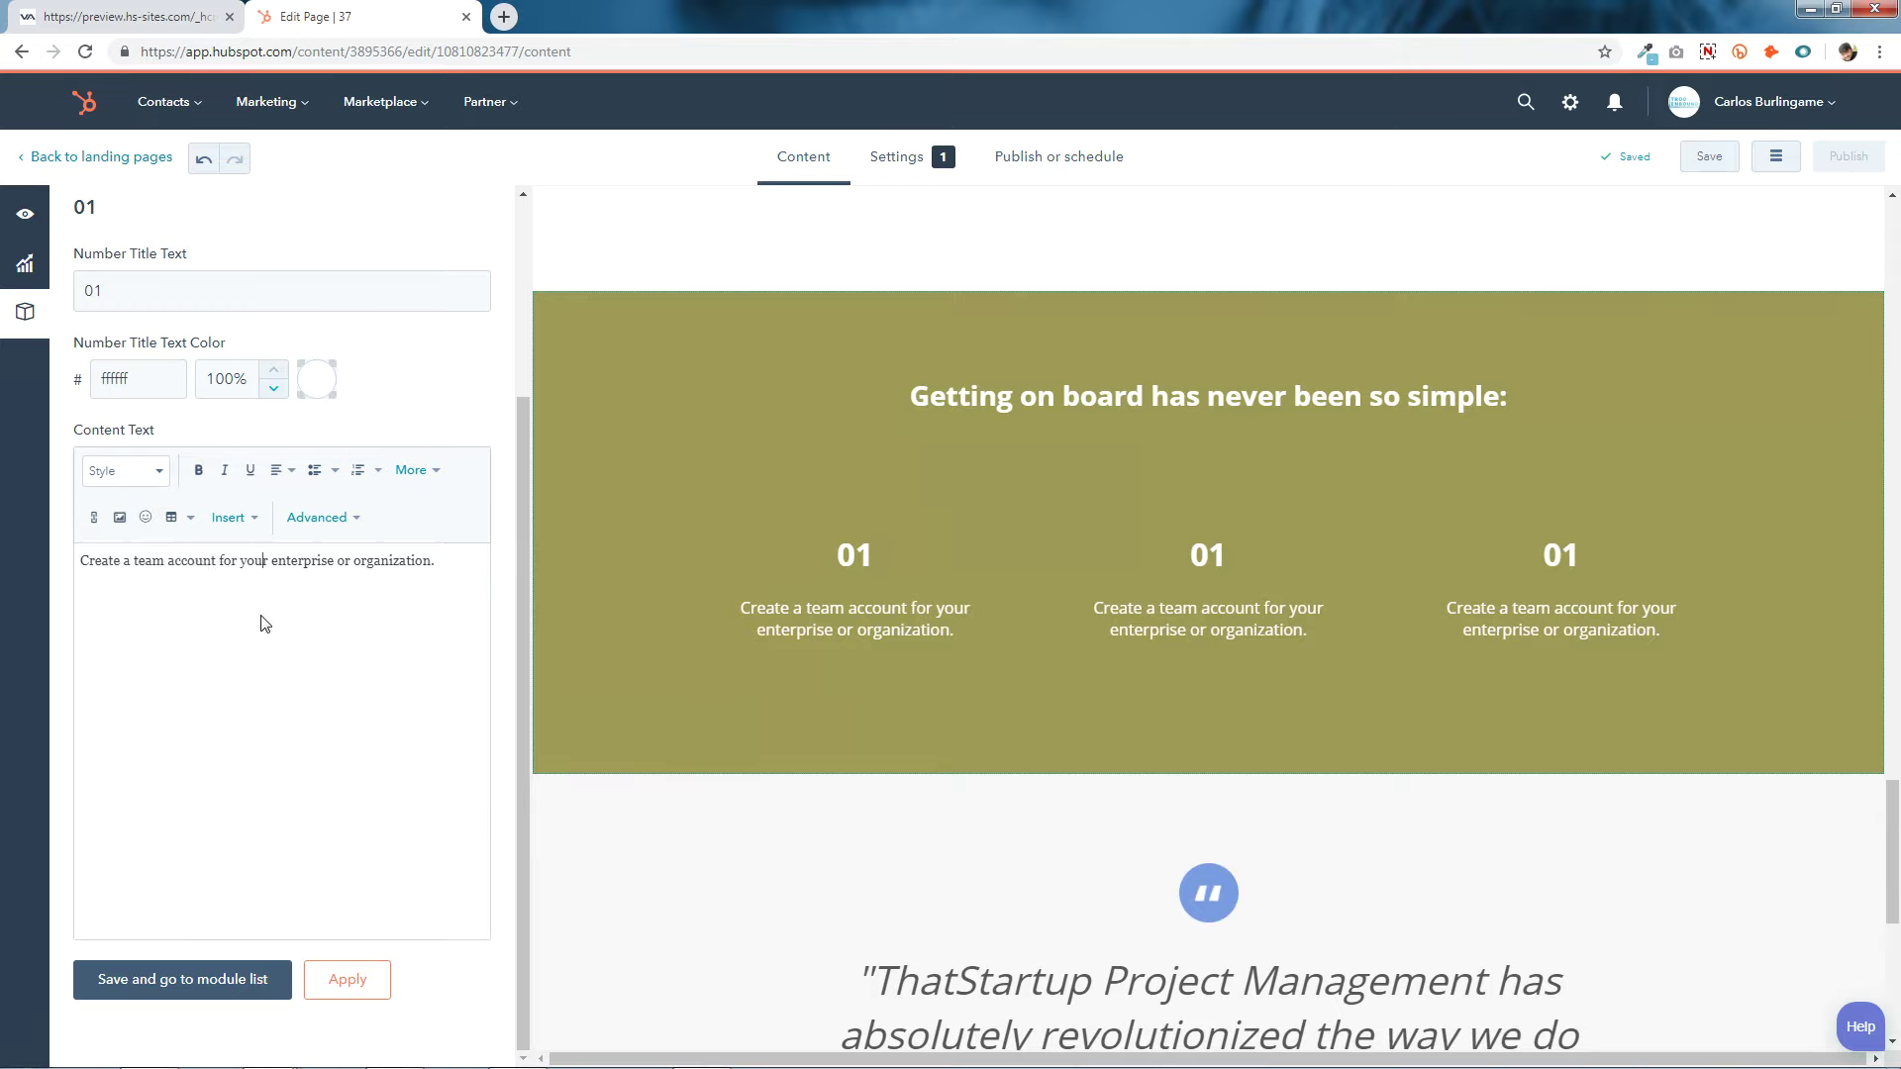
{"action": "left_click", "coordinate": [360, 986]}
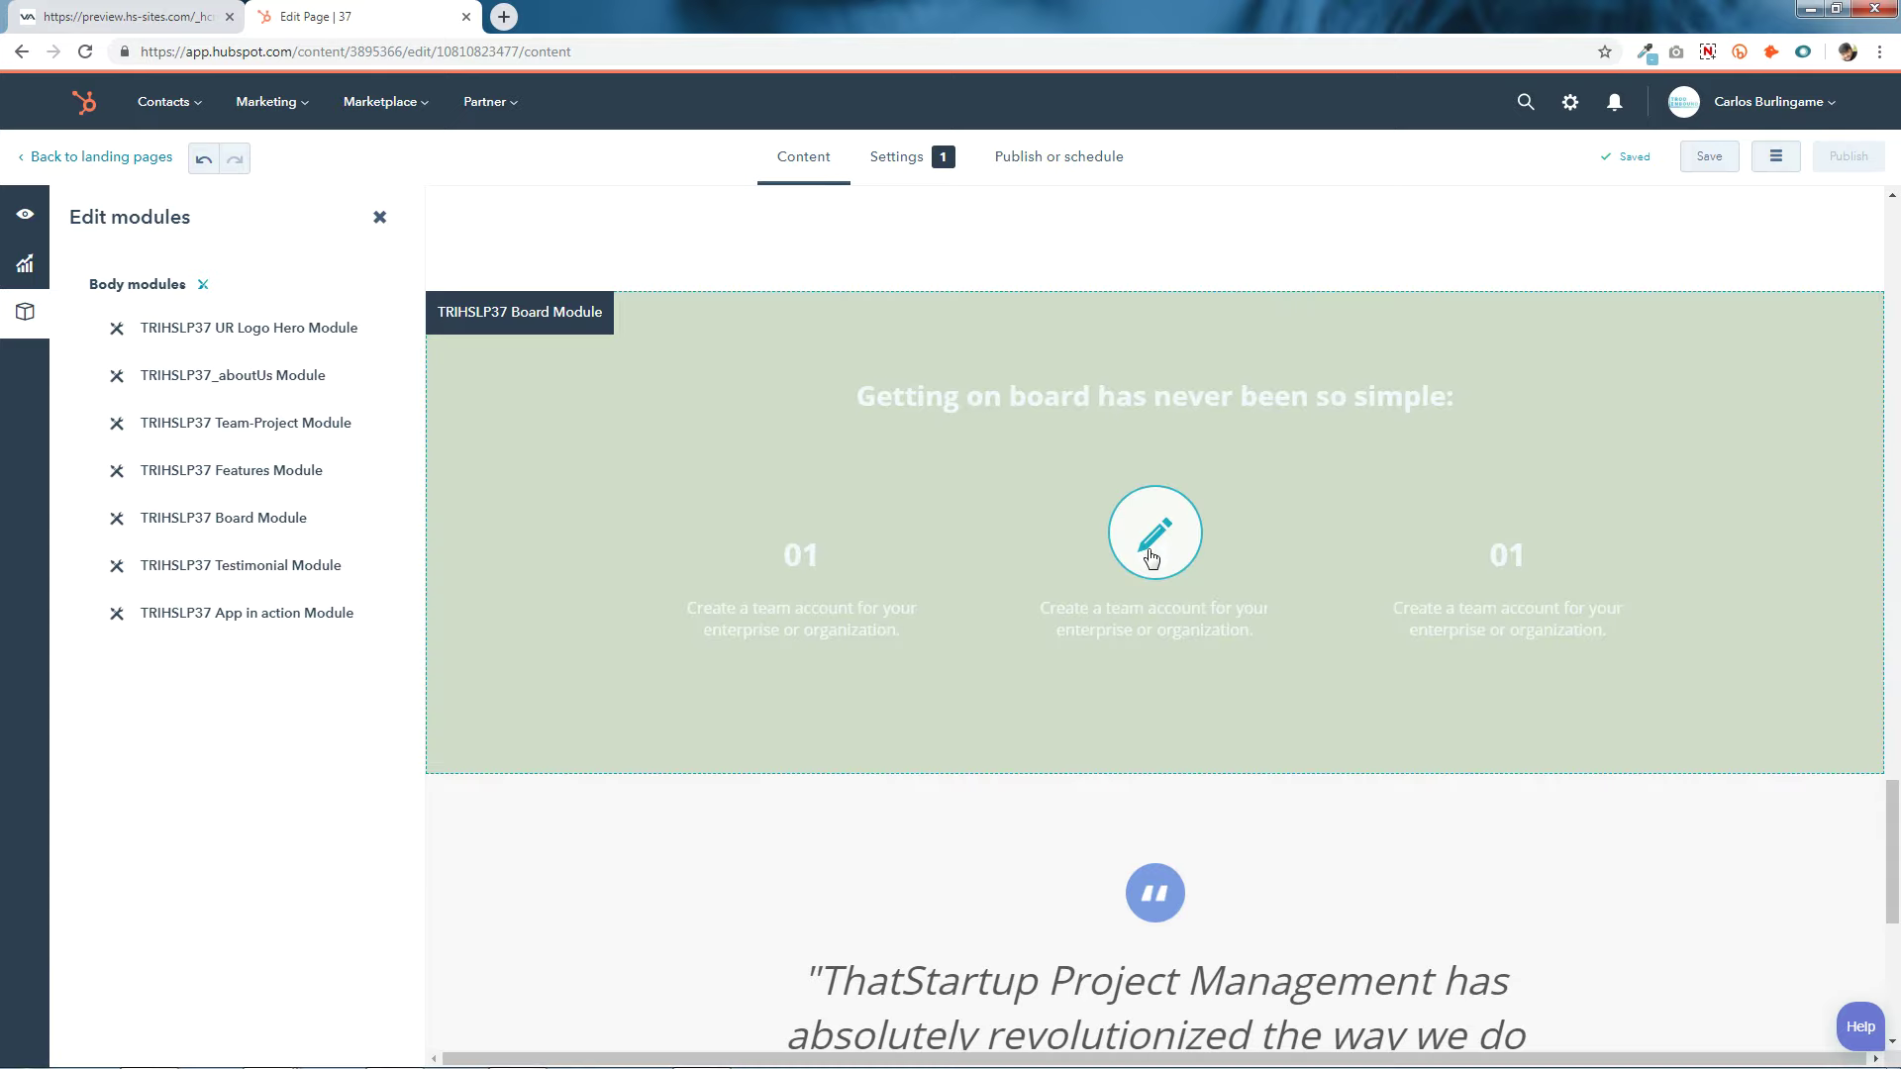
Reopen the Board module, apply its settings, and save it to return to the module list.
{"action": "left_click", "coordinate": [1149, 544]}
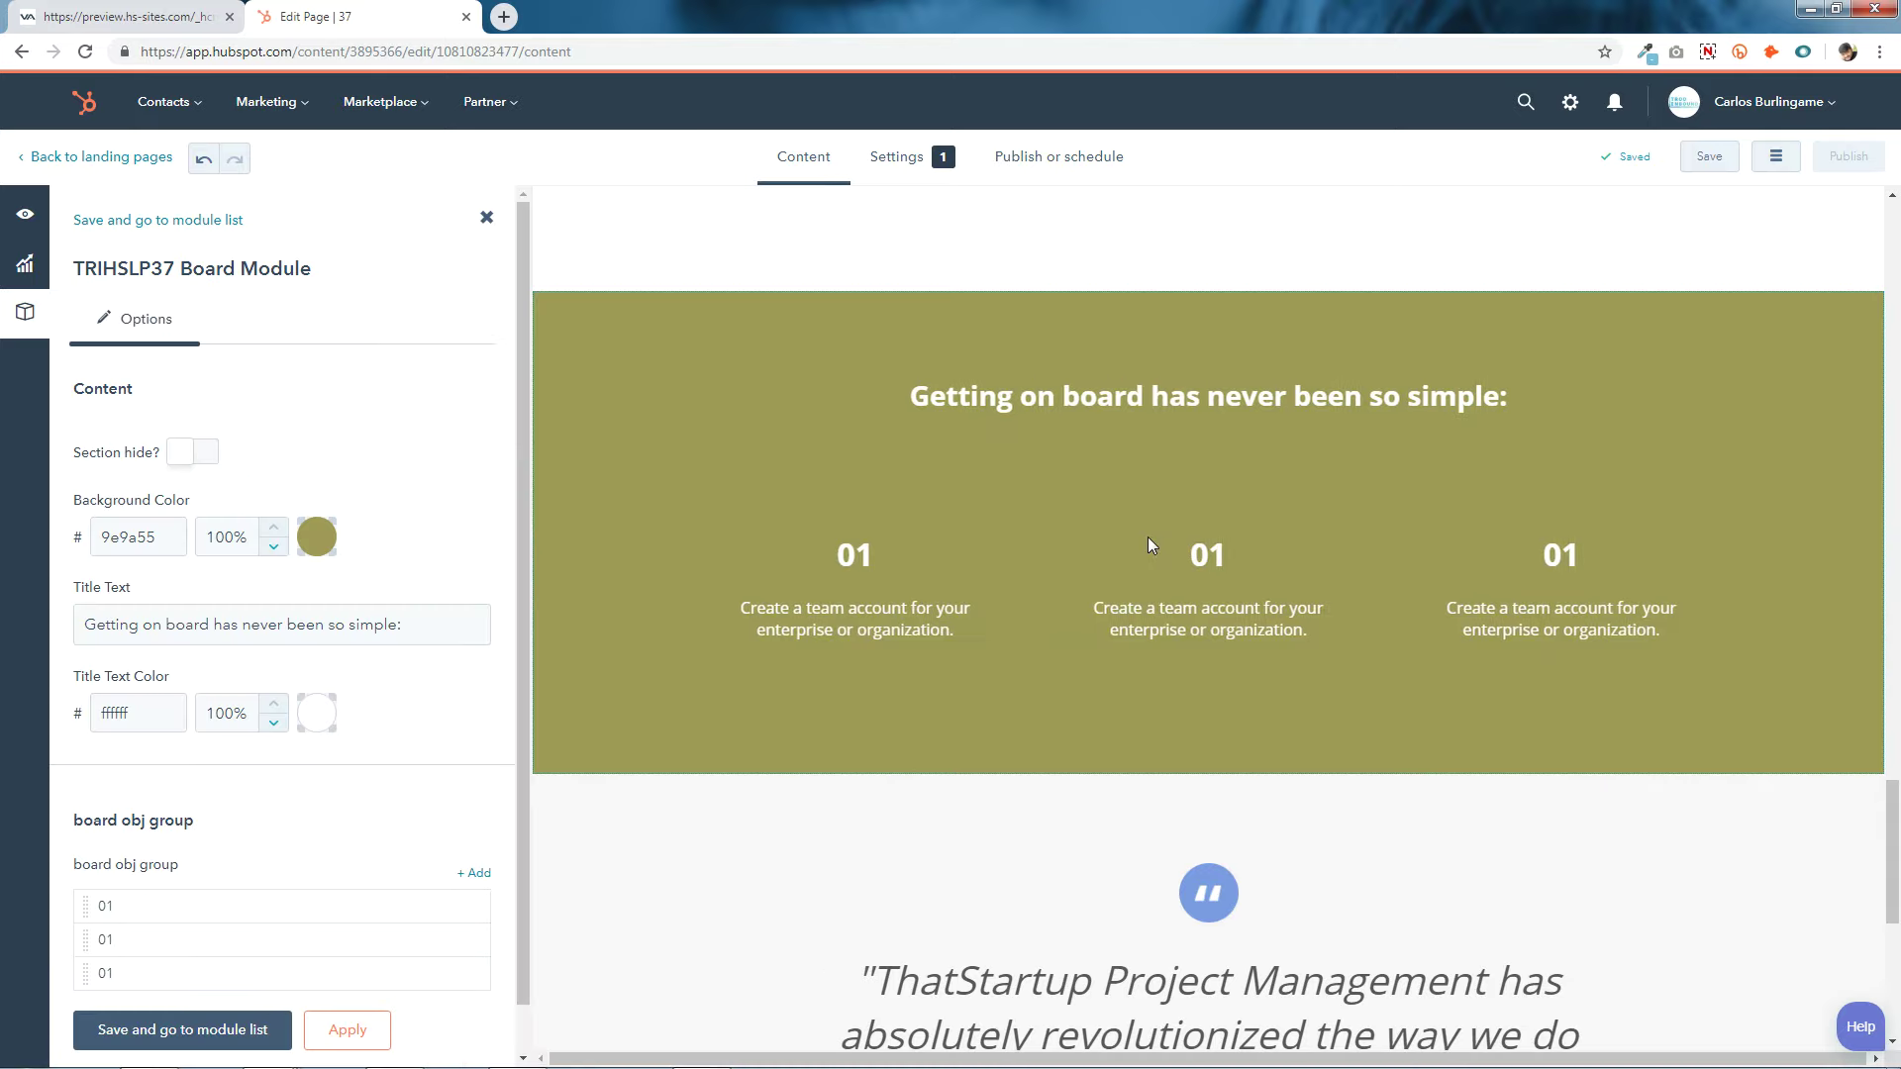
{"action": "scroll", "coordinate": [252, 870], "scroll_direction": "down", "scroll_amount": 1}
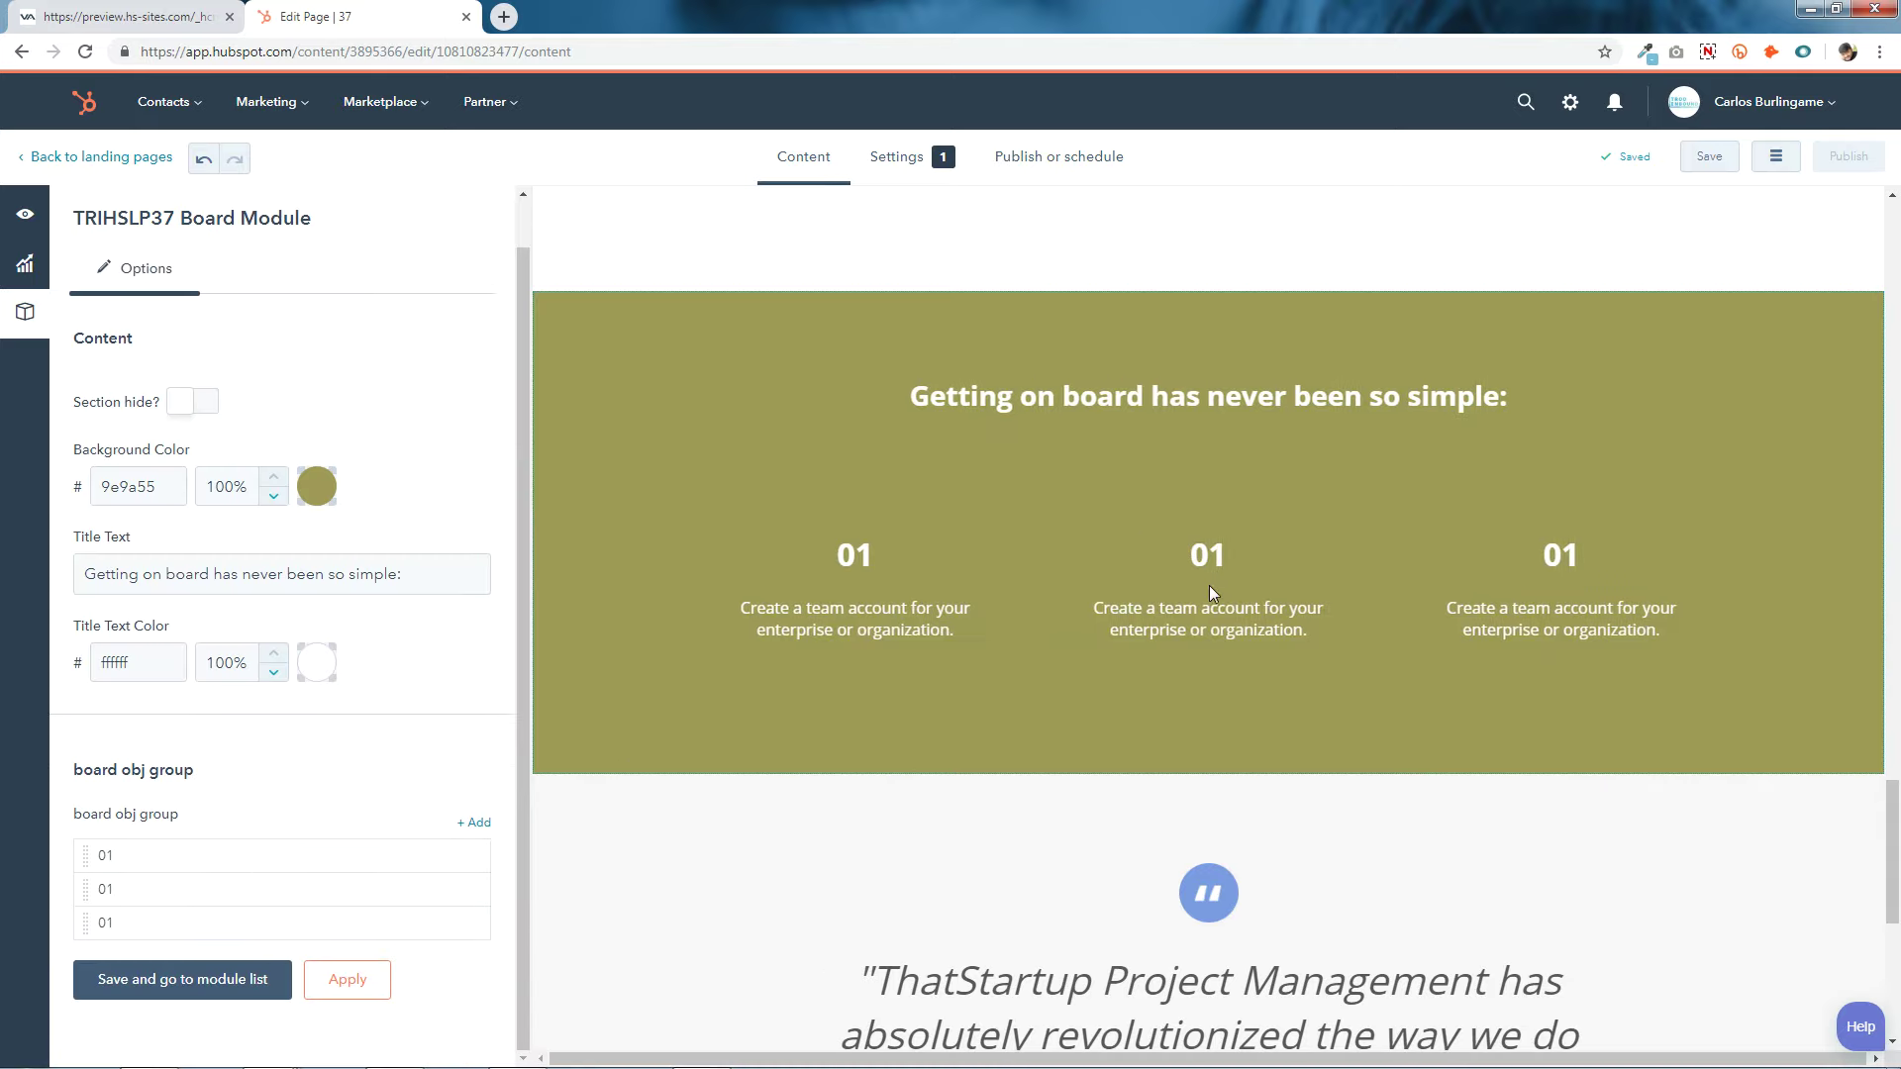
{"action": "mouse_move", "coordinate": [454, 900]}
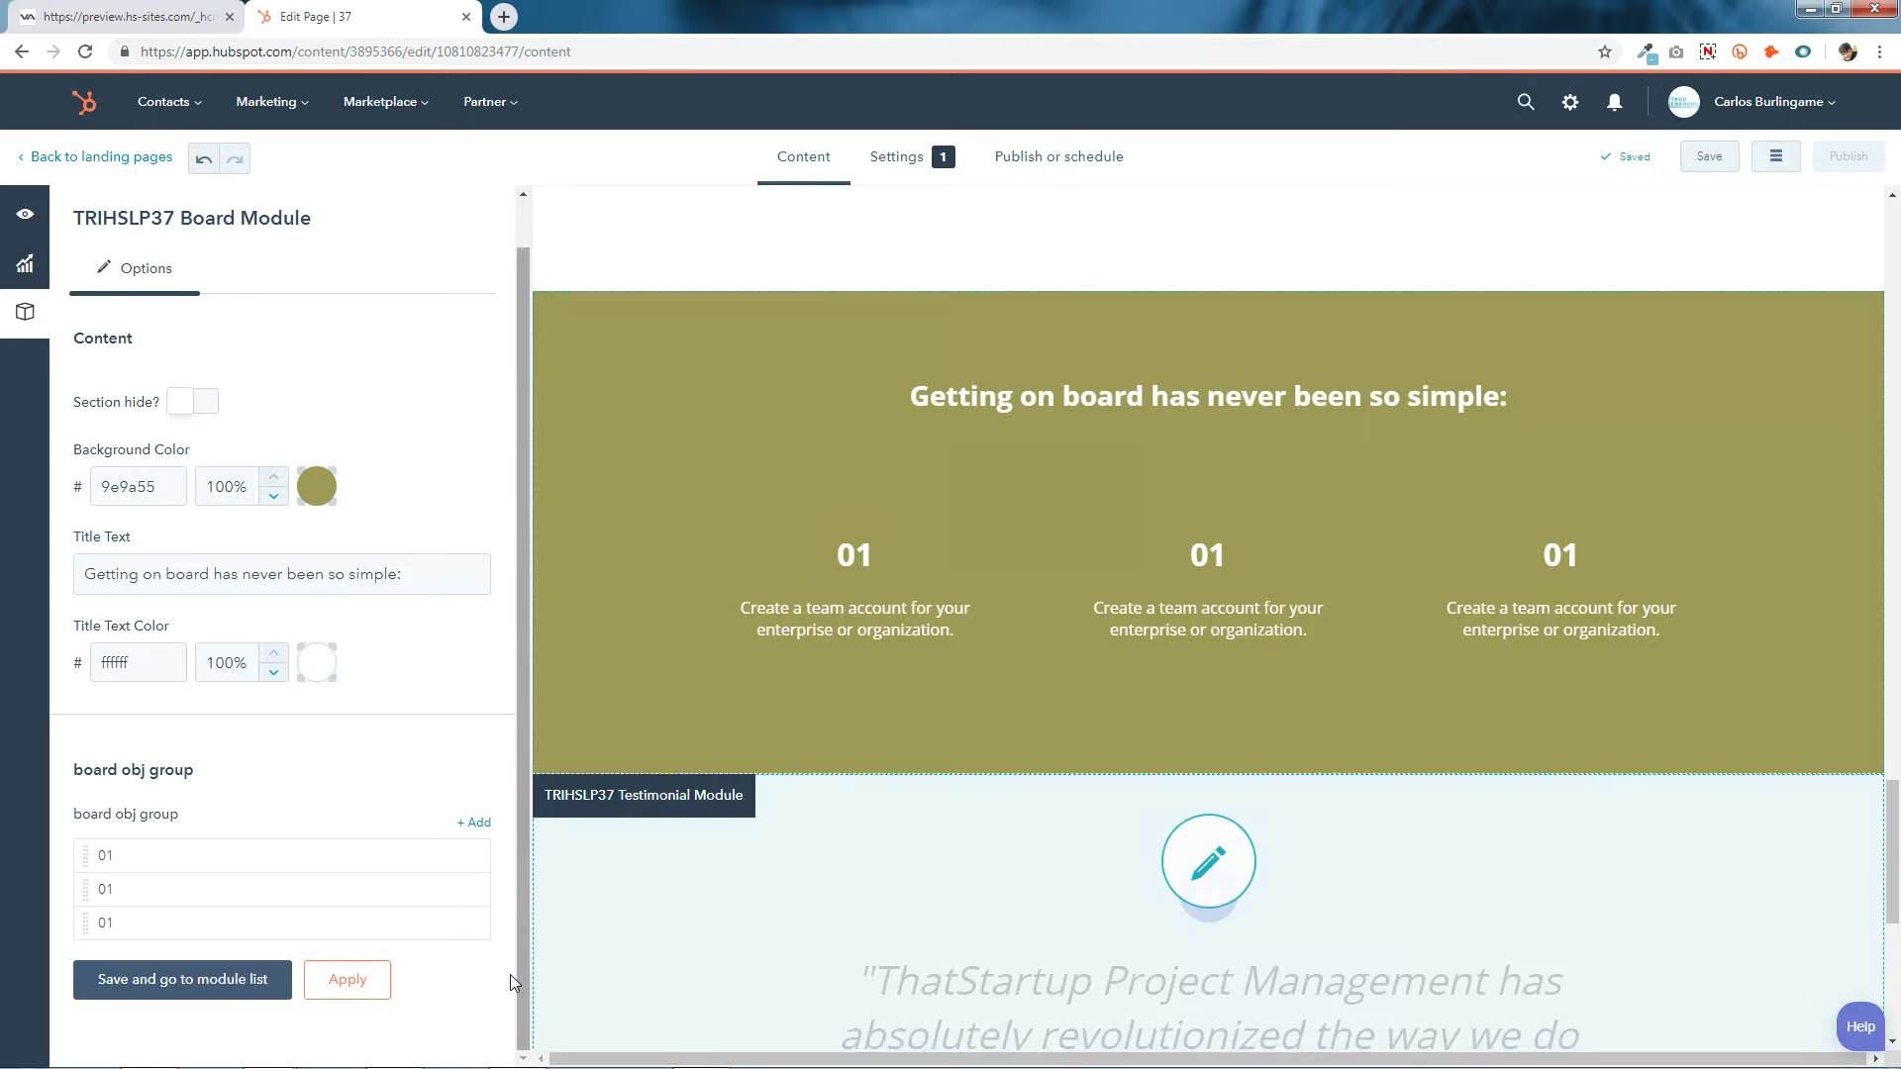
{"action": "mouse_move", "coordinate": [447, 936]}
{"action": "left_click", "coordinate": [342, 981]}
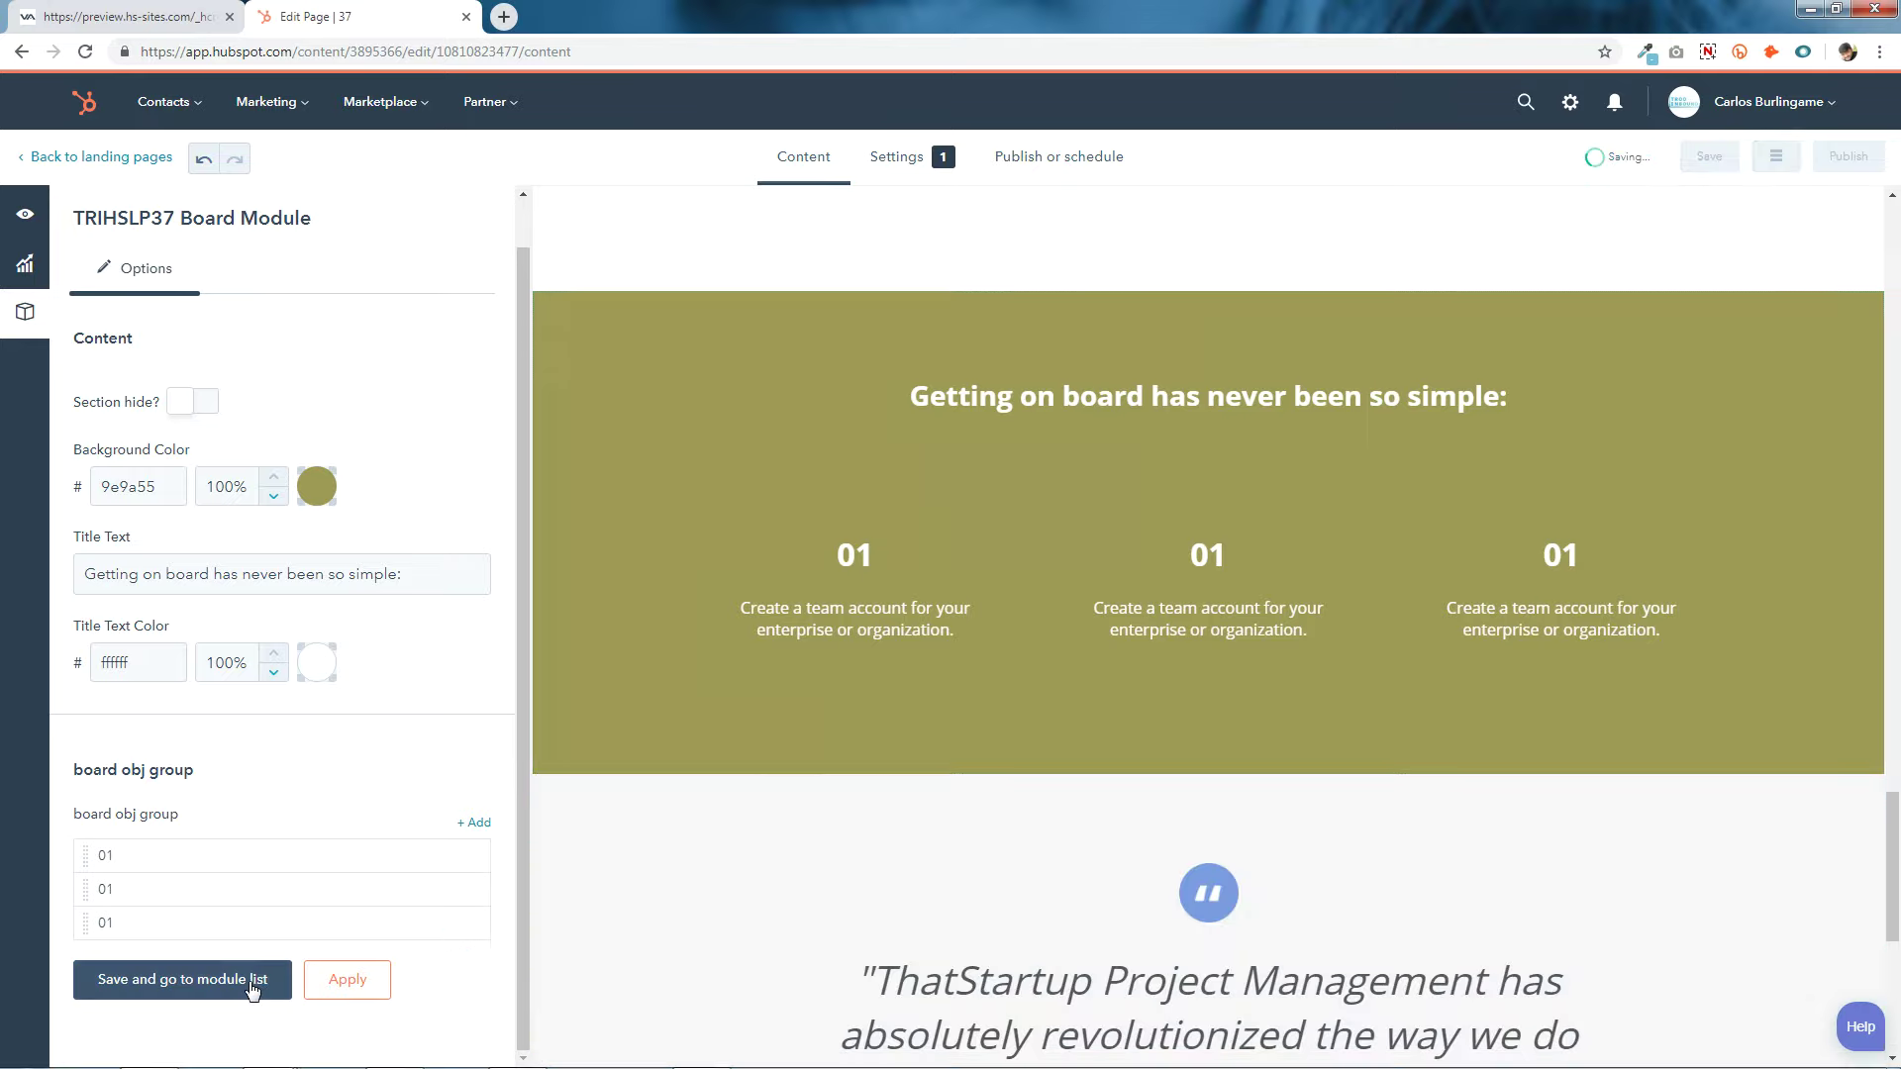
{"action": "left_click", "coordinate": [255, 980]}
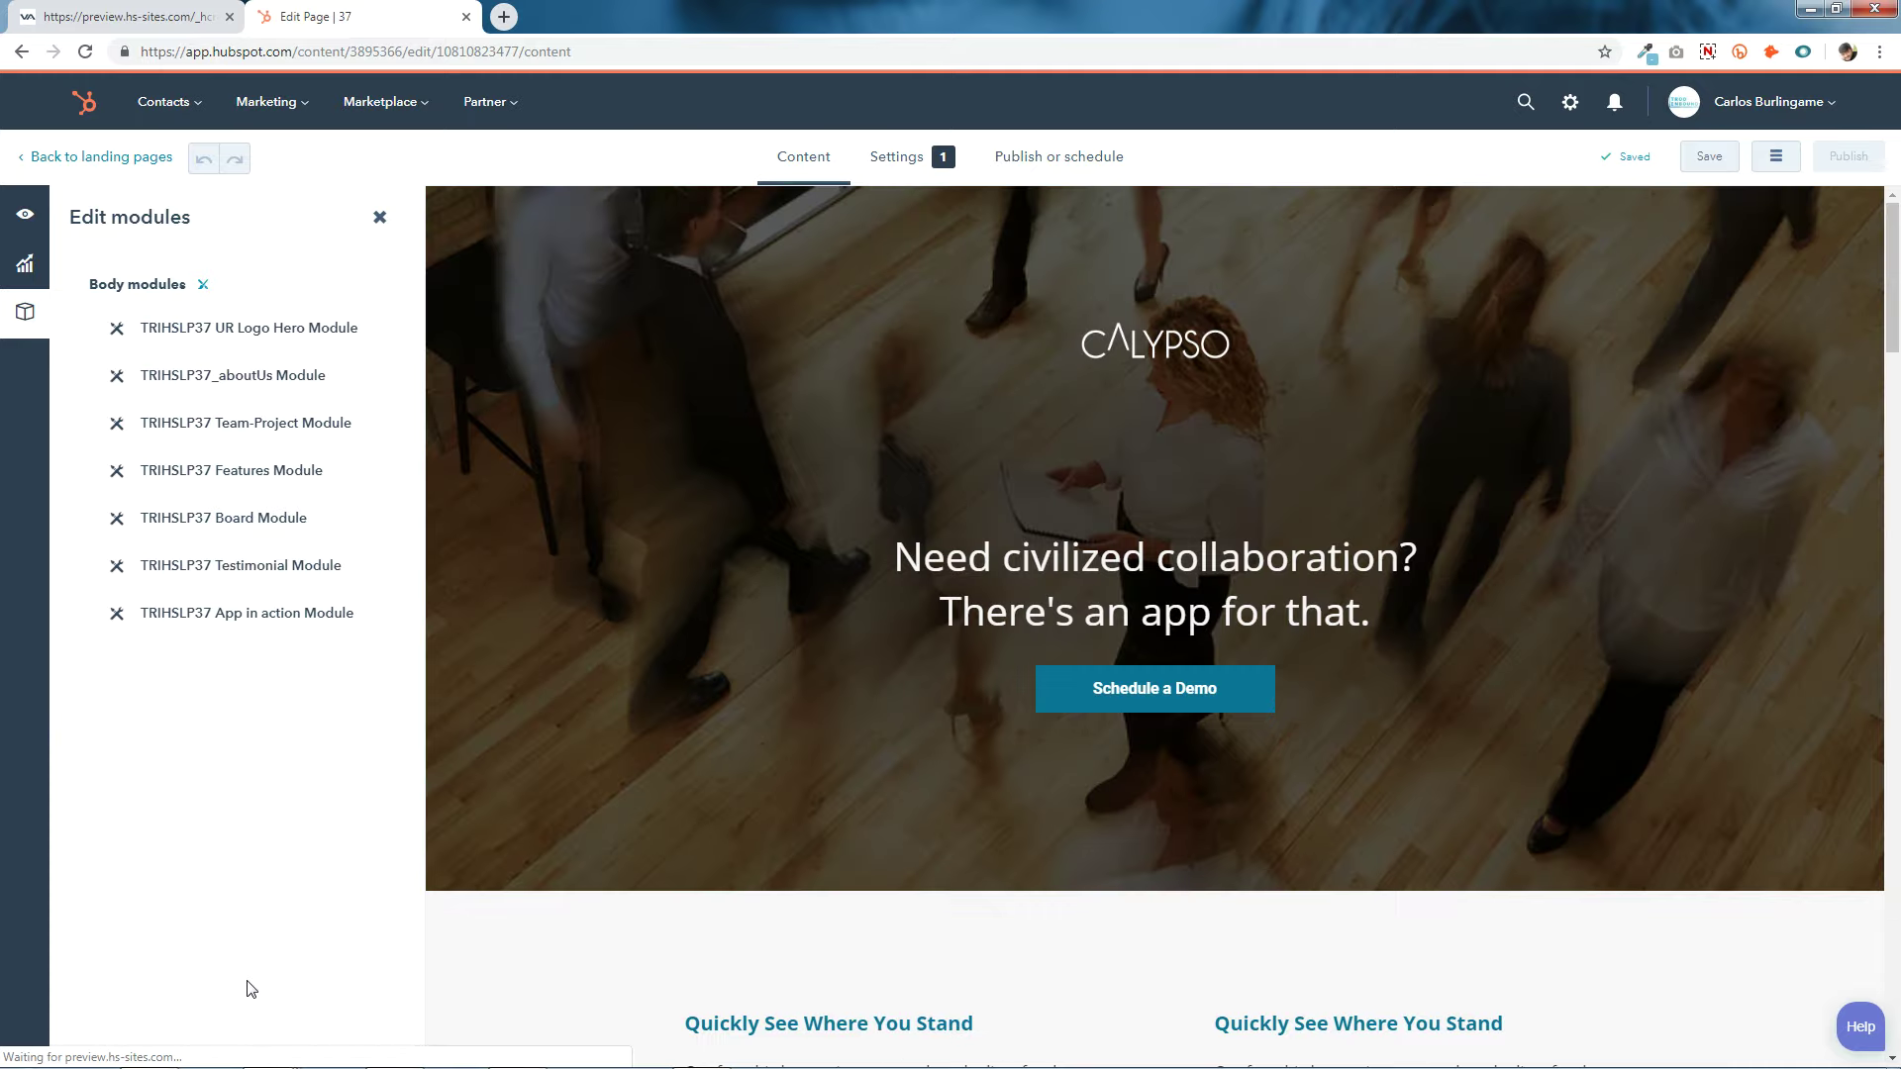
Try hiding the Testimonial module's section and apply the change.
{"action": "scroll", "coordinate": [1083, 850], "scroll_direction": "down", "scroll_amount": 4}
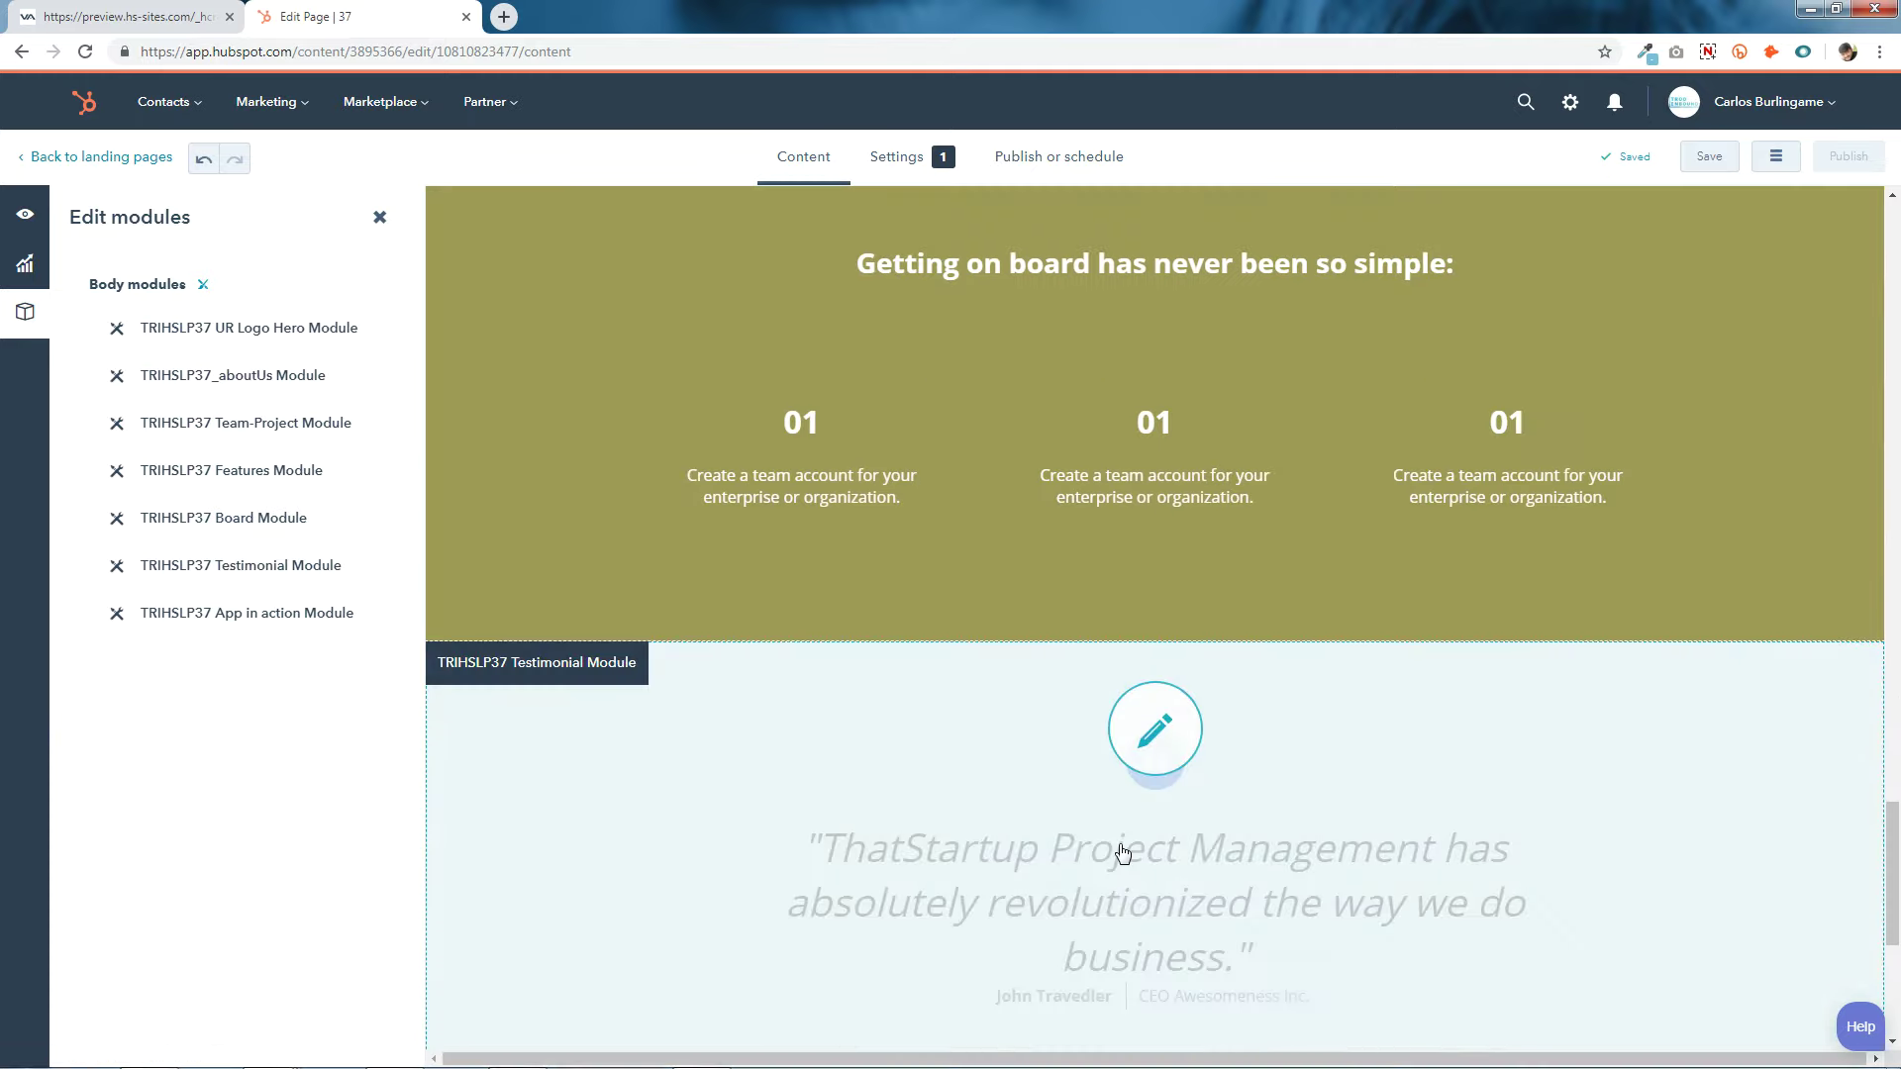
{"action": "left_click", "coordinate": [1166, 494]}
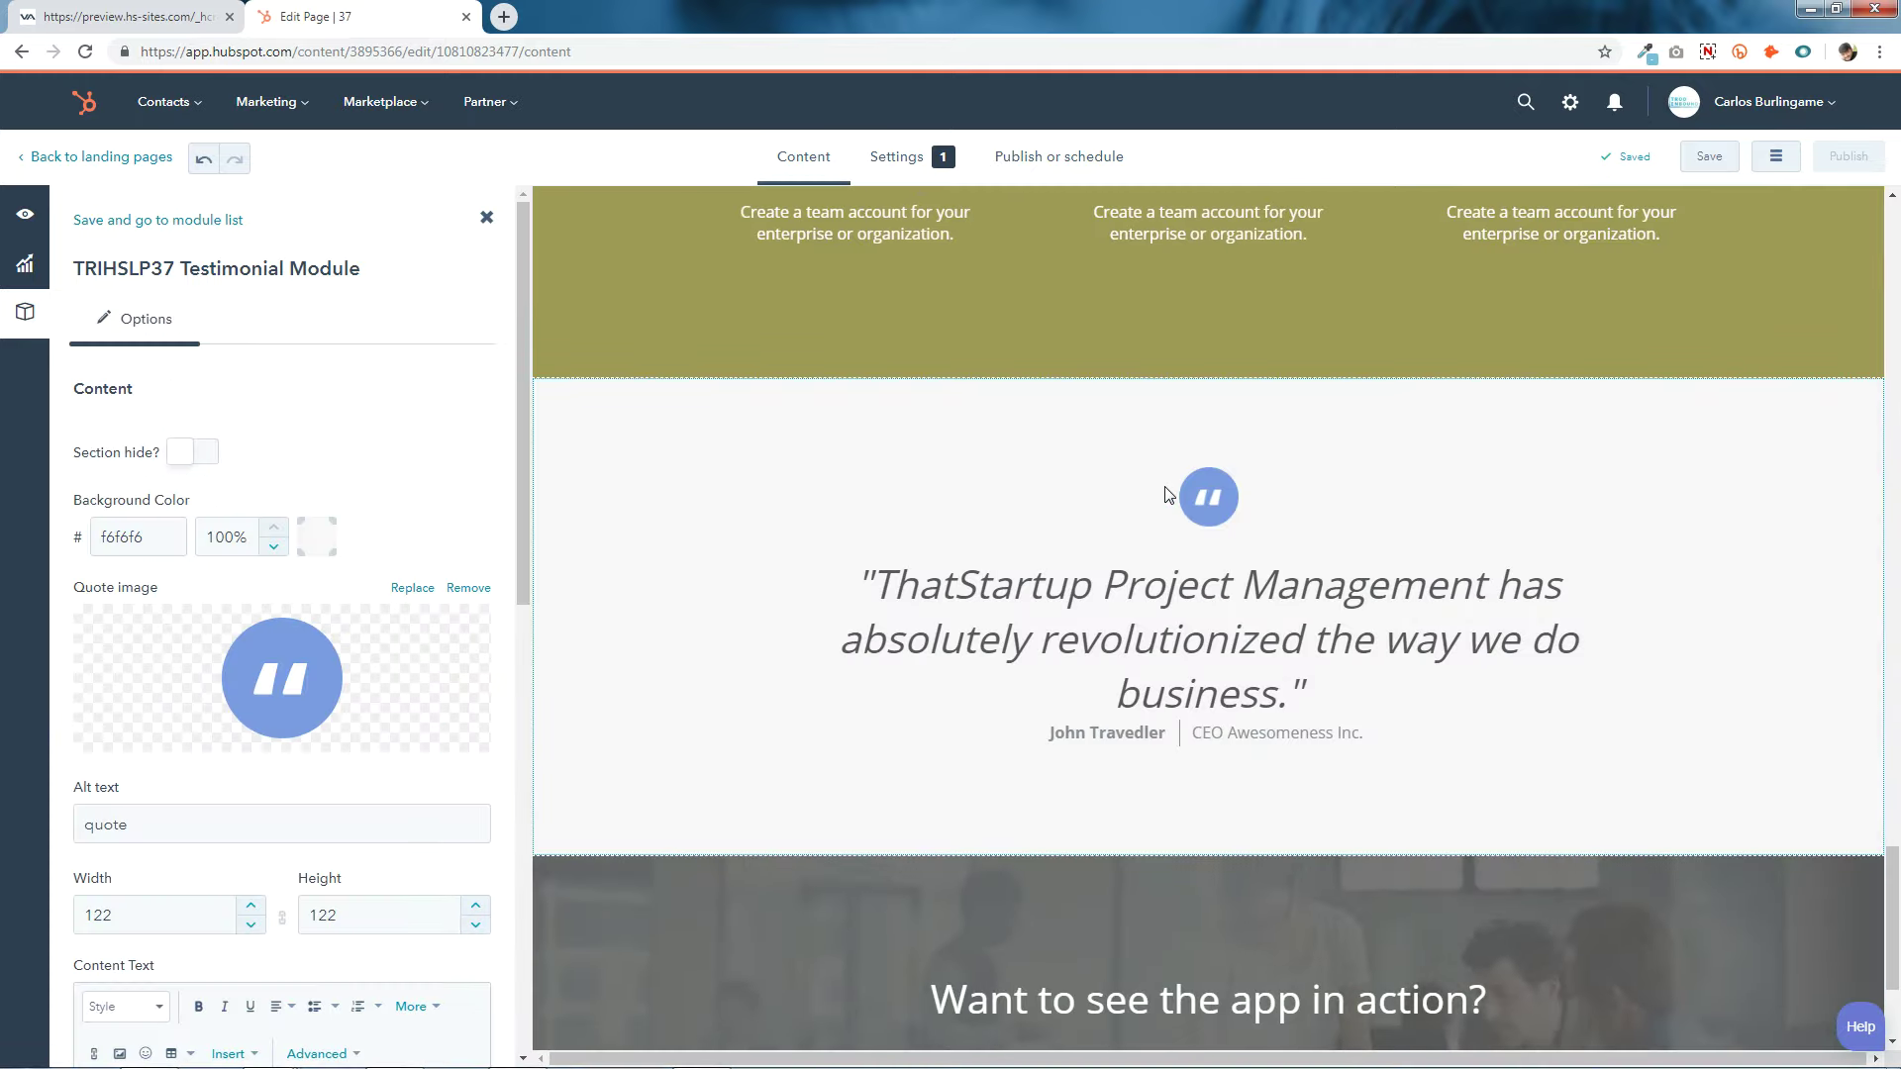
{"action": "left_click", "coordinate": [204, 453]}
{"action": "scroll", "coordinate": [352, 775], "scroll_direction": "down", "scroll_amount": 10}
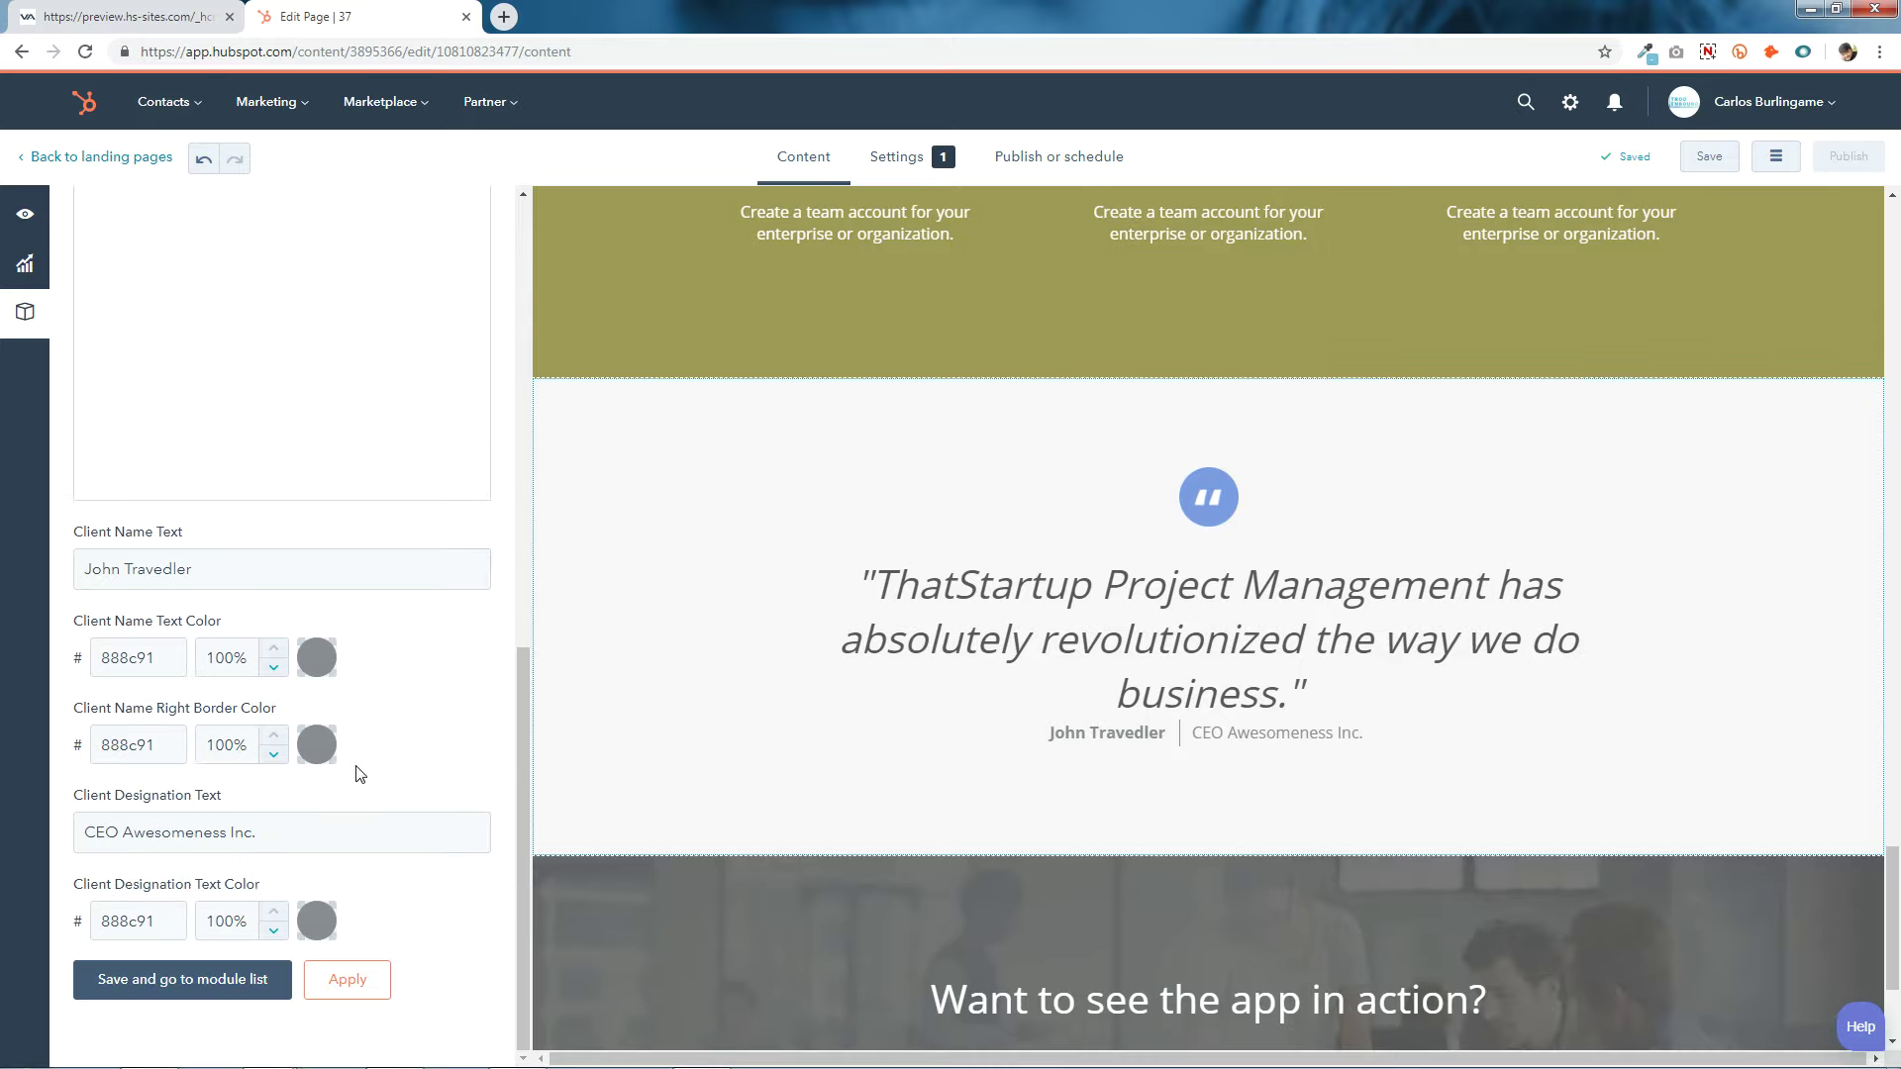
{"action": "left_click", "coordinate": [348, 981]}
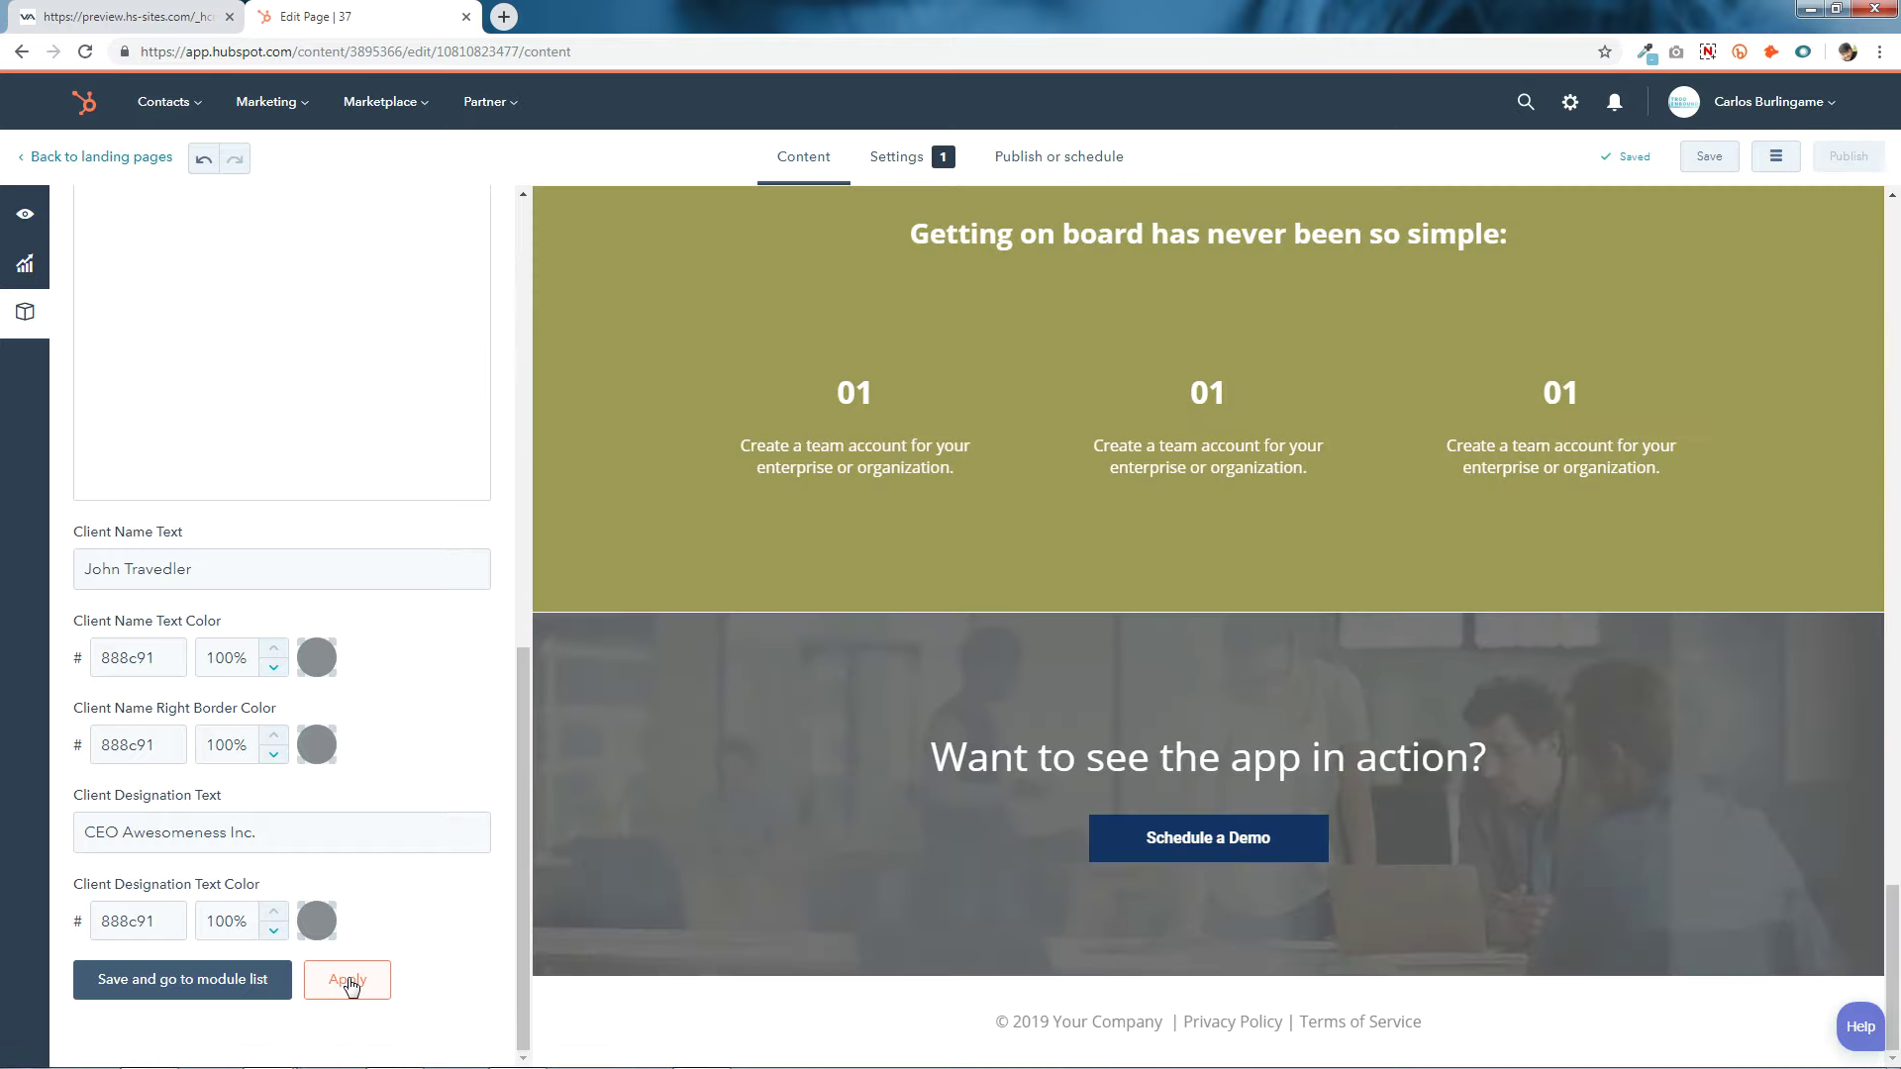
Turn off the Testimonial module's section hiding and apply the change.
{"action": "scroll", "coordinate": [352, 985], "scroll_direction": "up", "scroll_amount": 8}
{"action": "scroll", "coordinate": [355, 983], "scroll_direction": "up", "scroll_amount": 1}
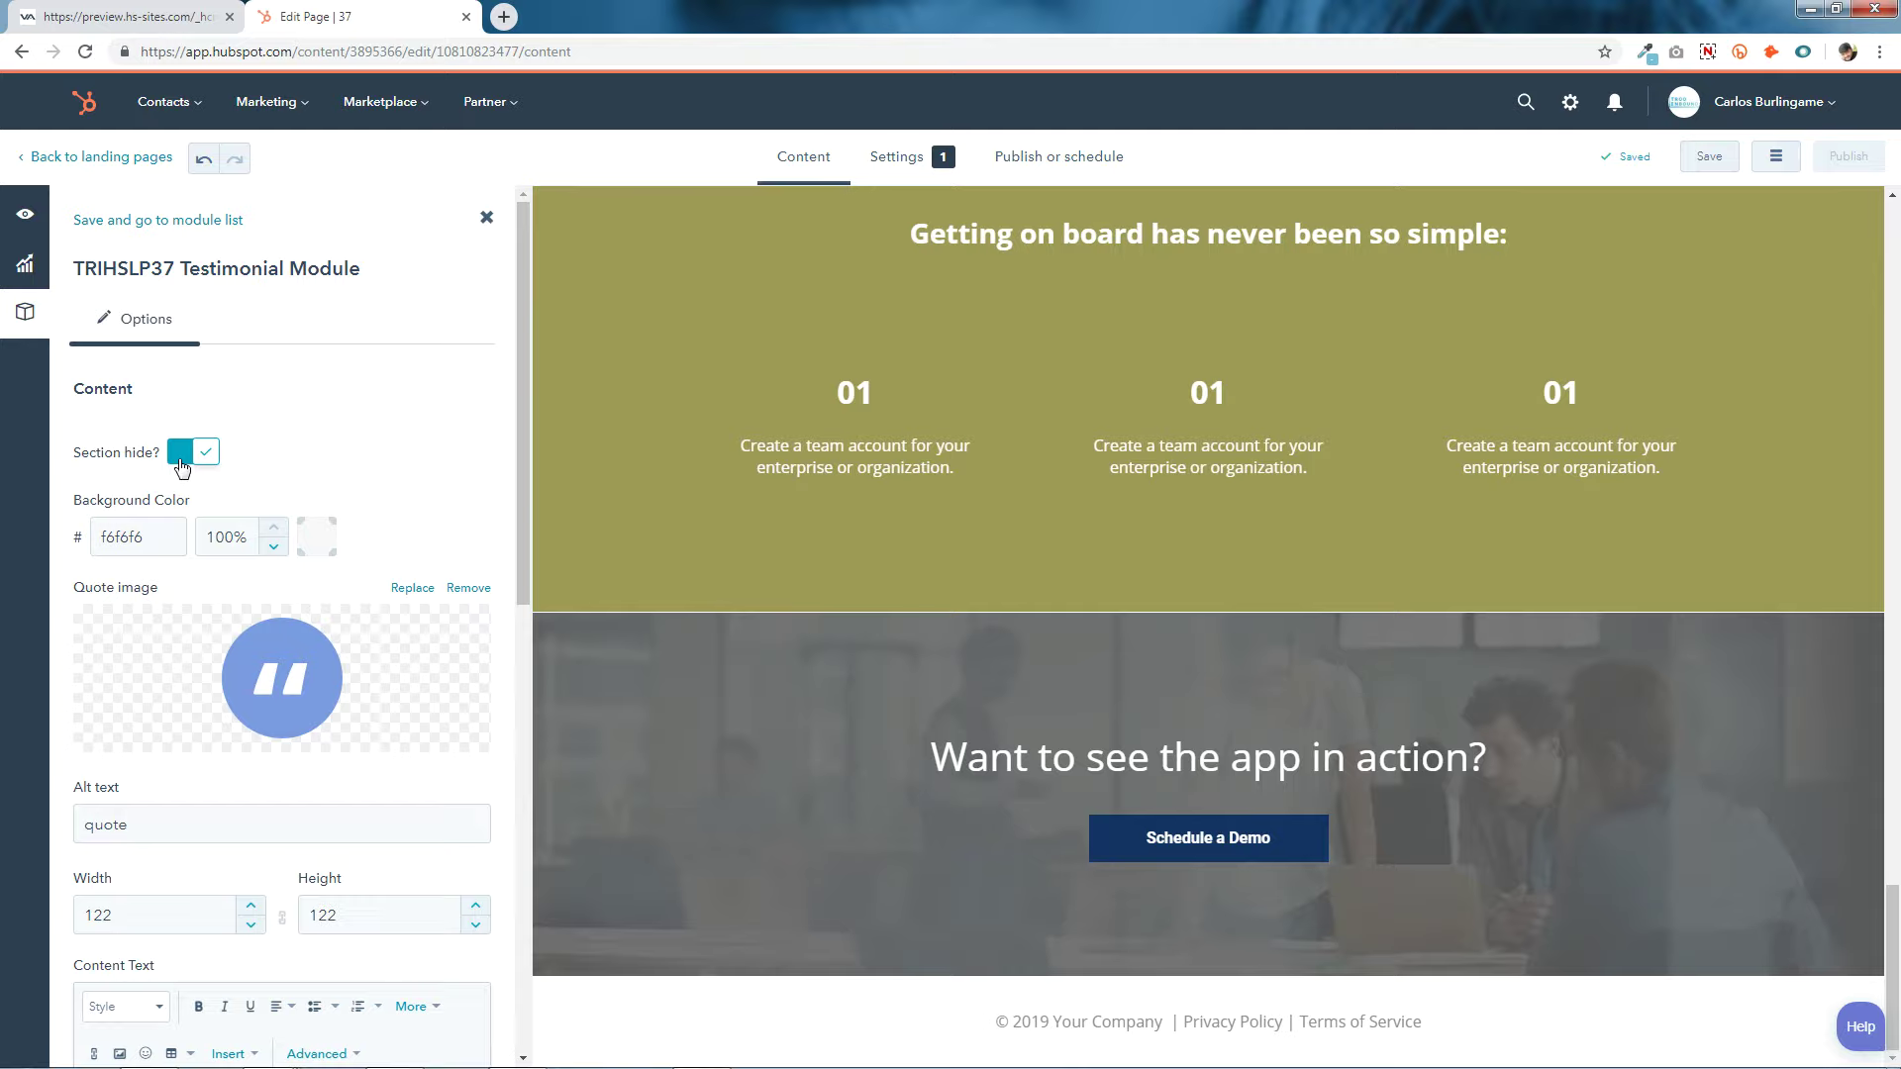
{"action": "left_click", "coordinate": [181, 457]}
{"action": "scroll", "coordinate": [470, 581], "scroll_direction": "down", "scroll_amount": 10}
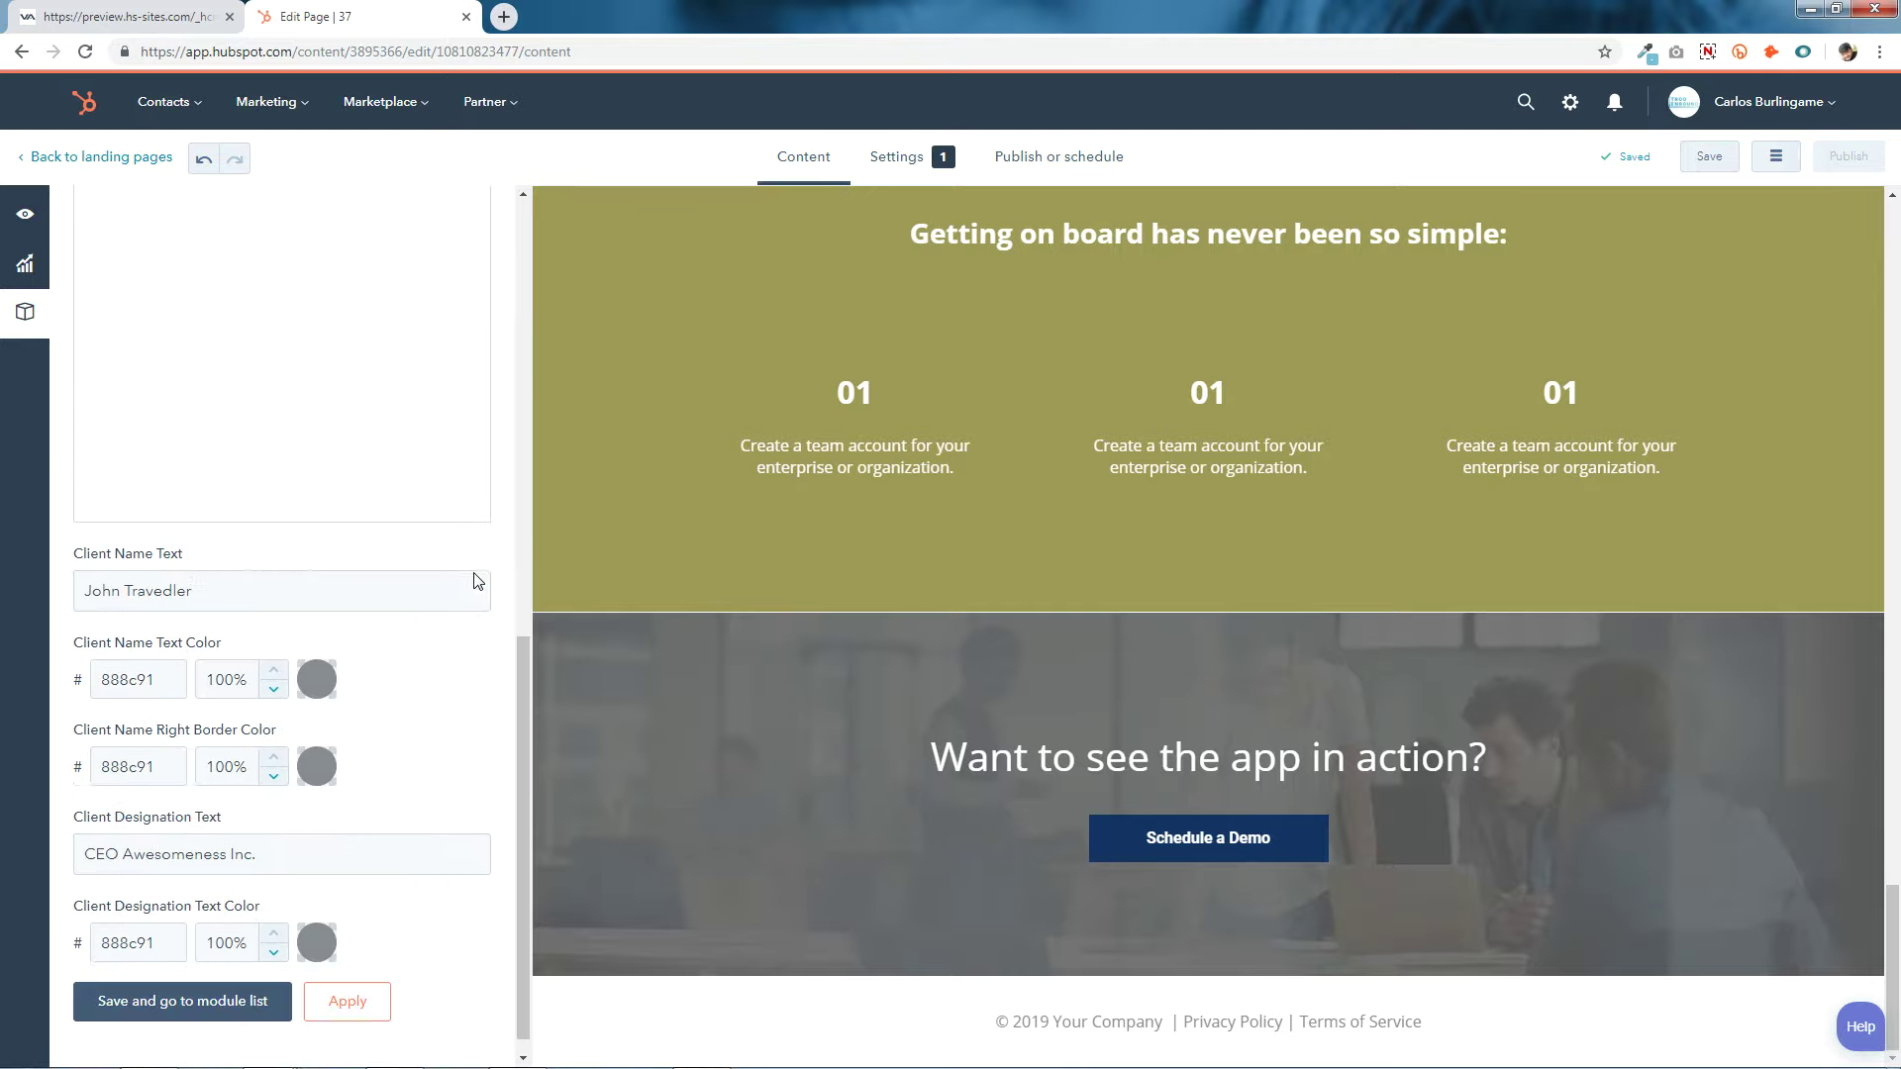
{"action": "left_click", "coordinate": [349, 981]}
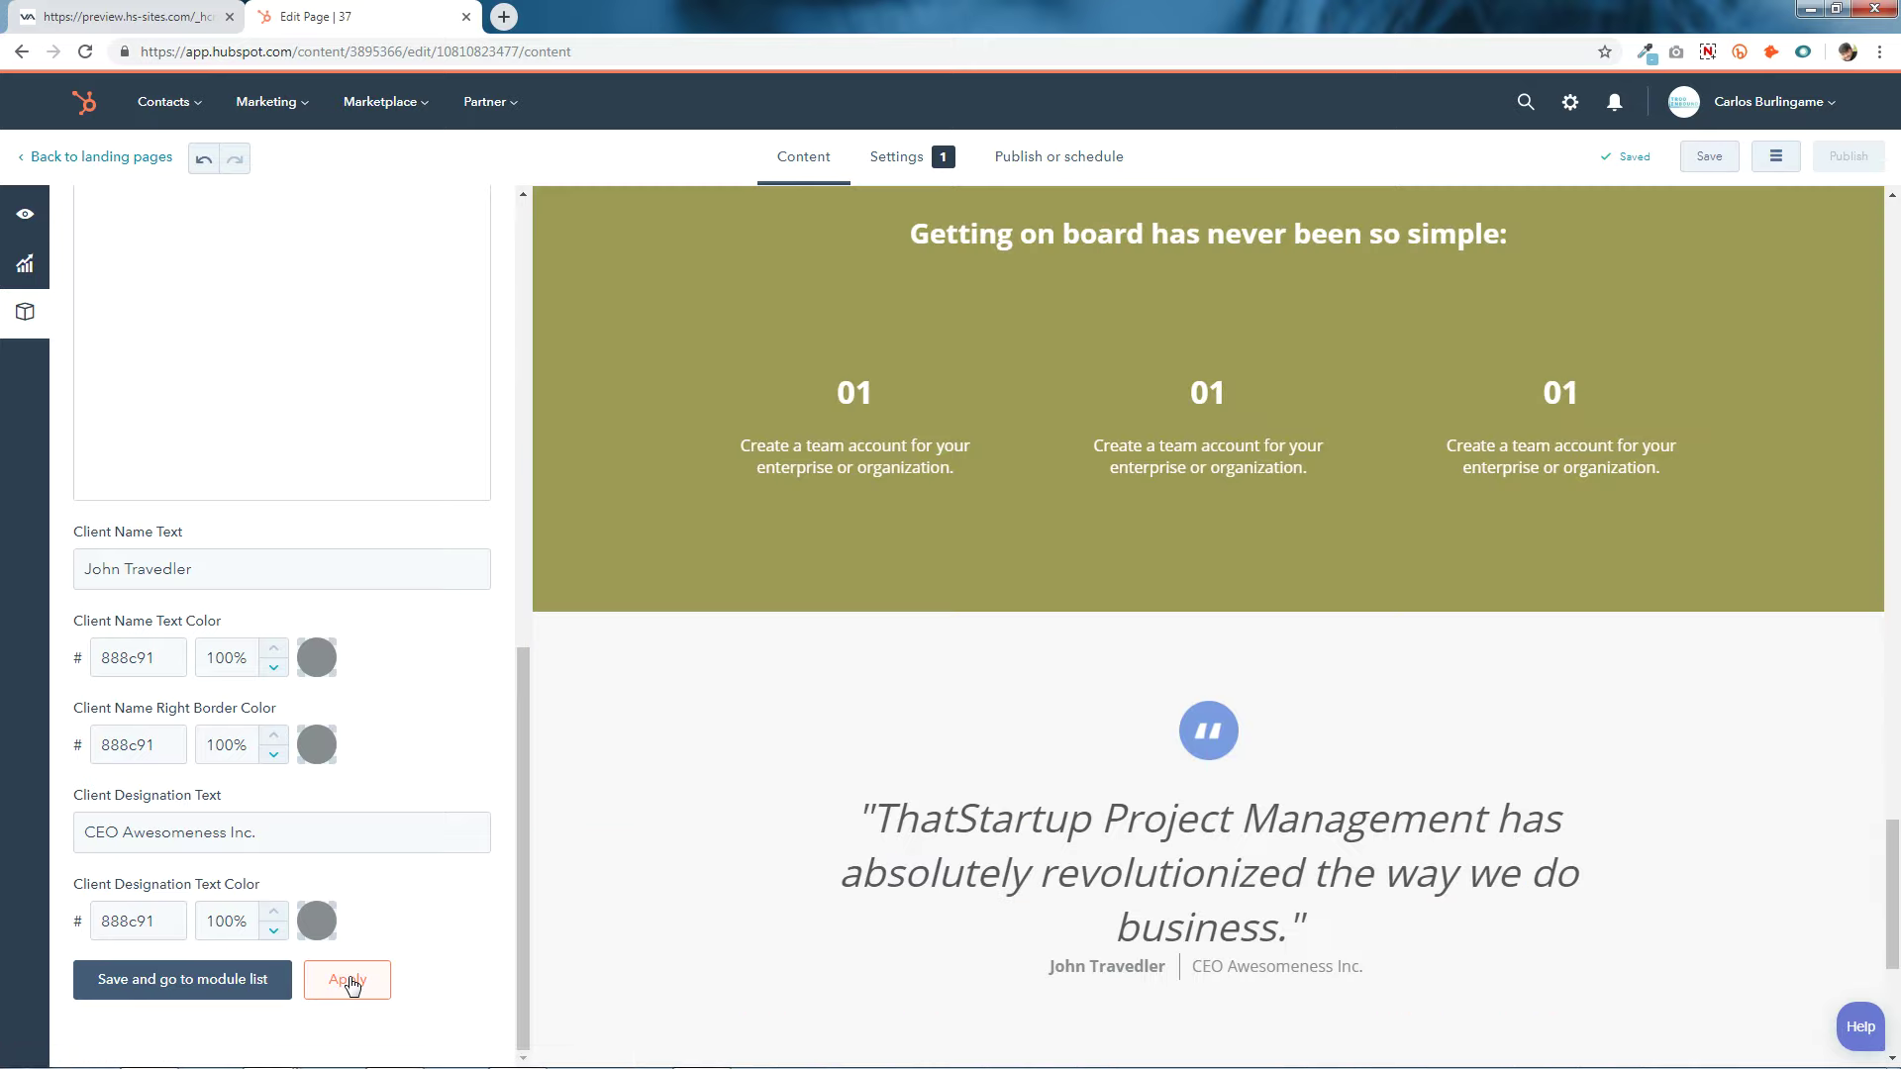
{"action": "scroll", "coordinate": [1298, 763], "scroll_direction": "down", "scroll_amount": 3}
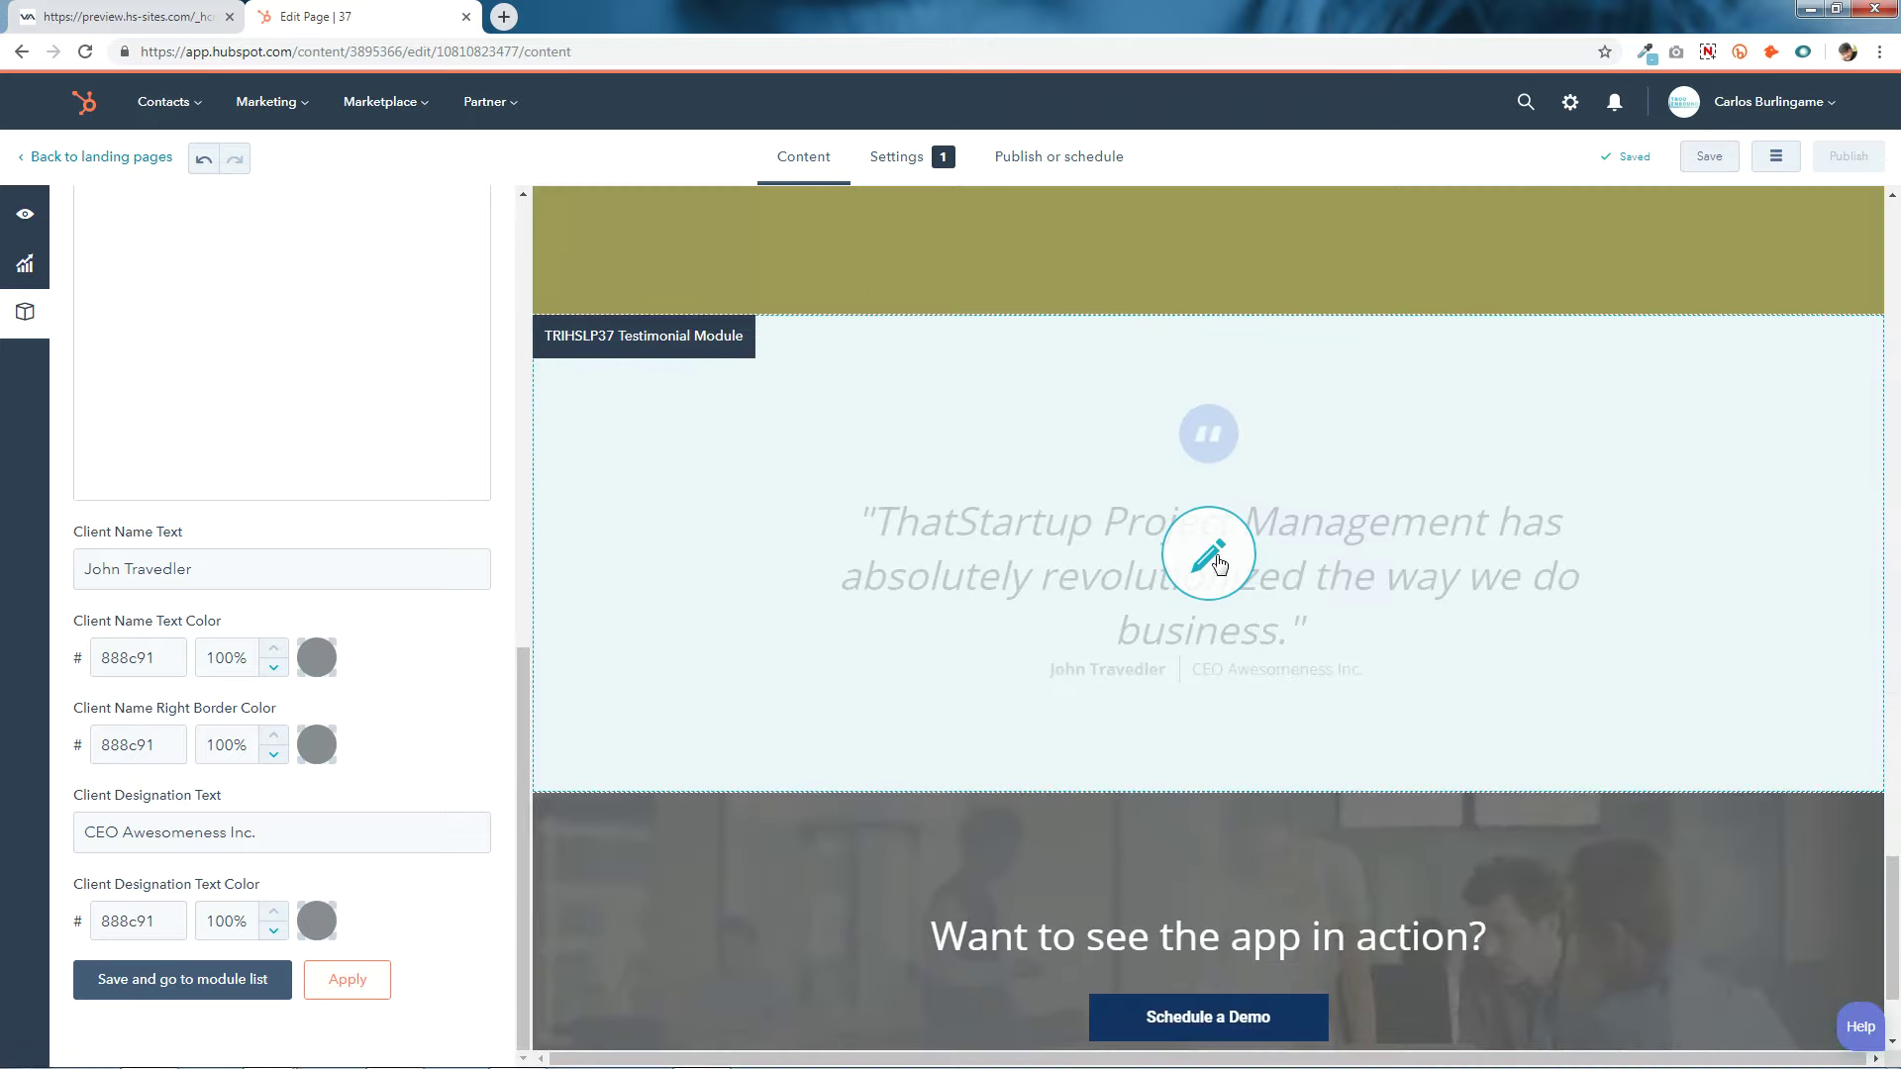
Check the Testimonial module's background color choices and replace its quote image with the light blue quote_2-1 image.
{"action": "scroll", "coordinate": [221, 671], "scroll_direction": "up", "scroll_amount": 15}
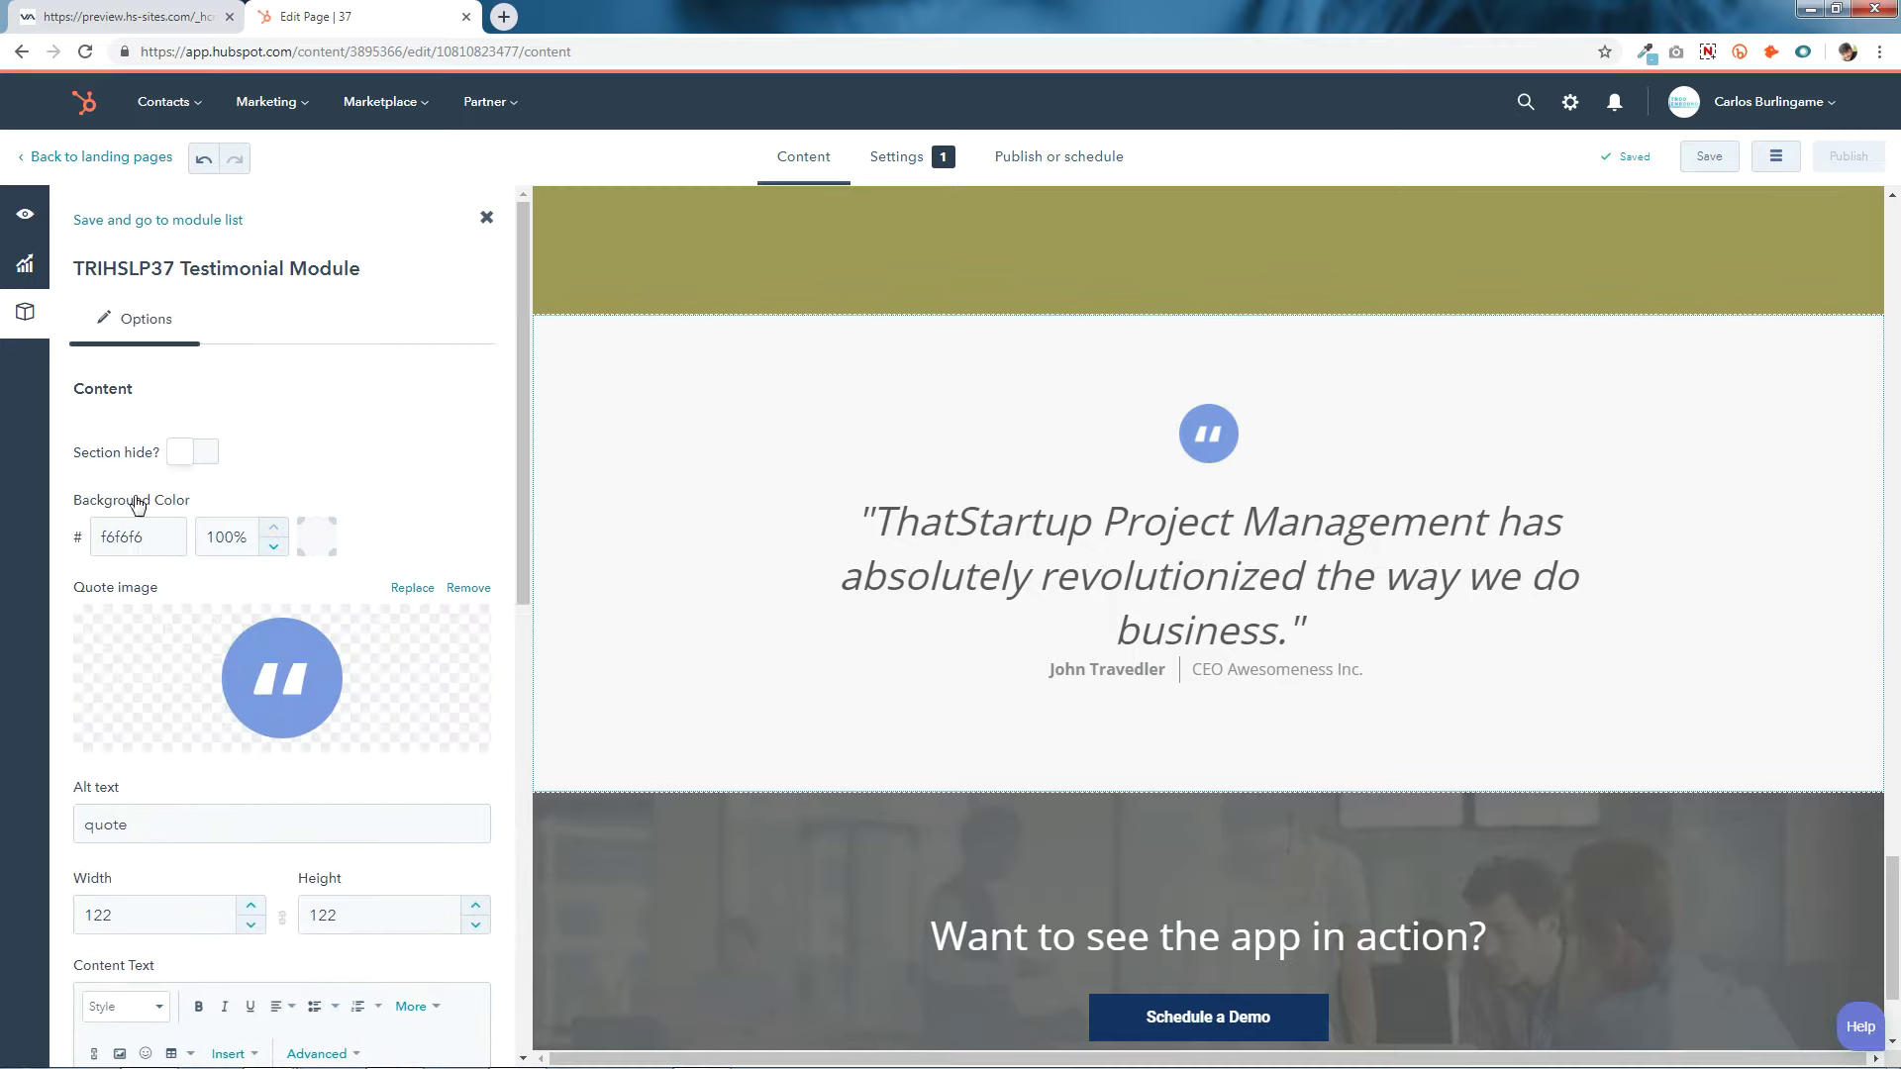
{"action": "left_click", "coordinate": [315, 543]}
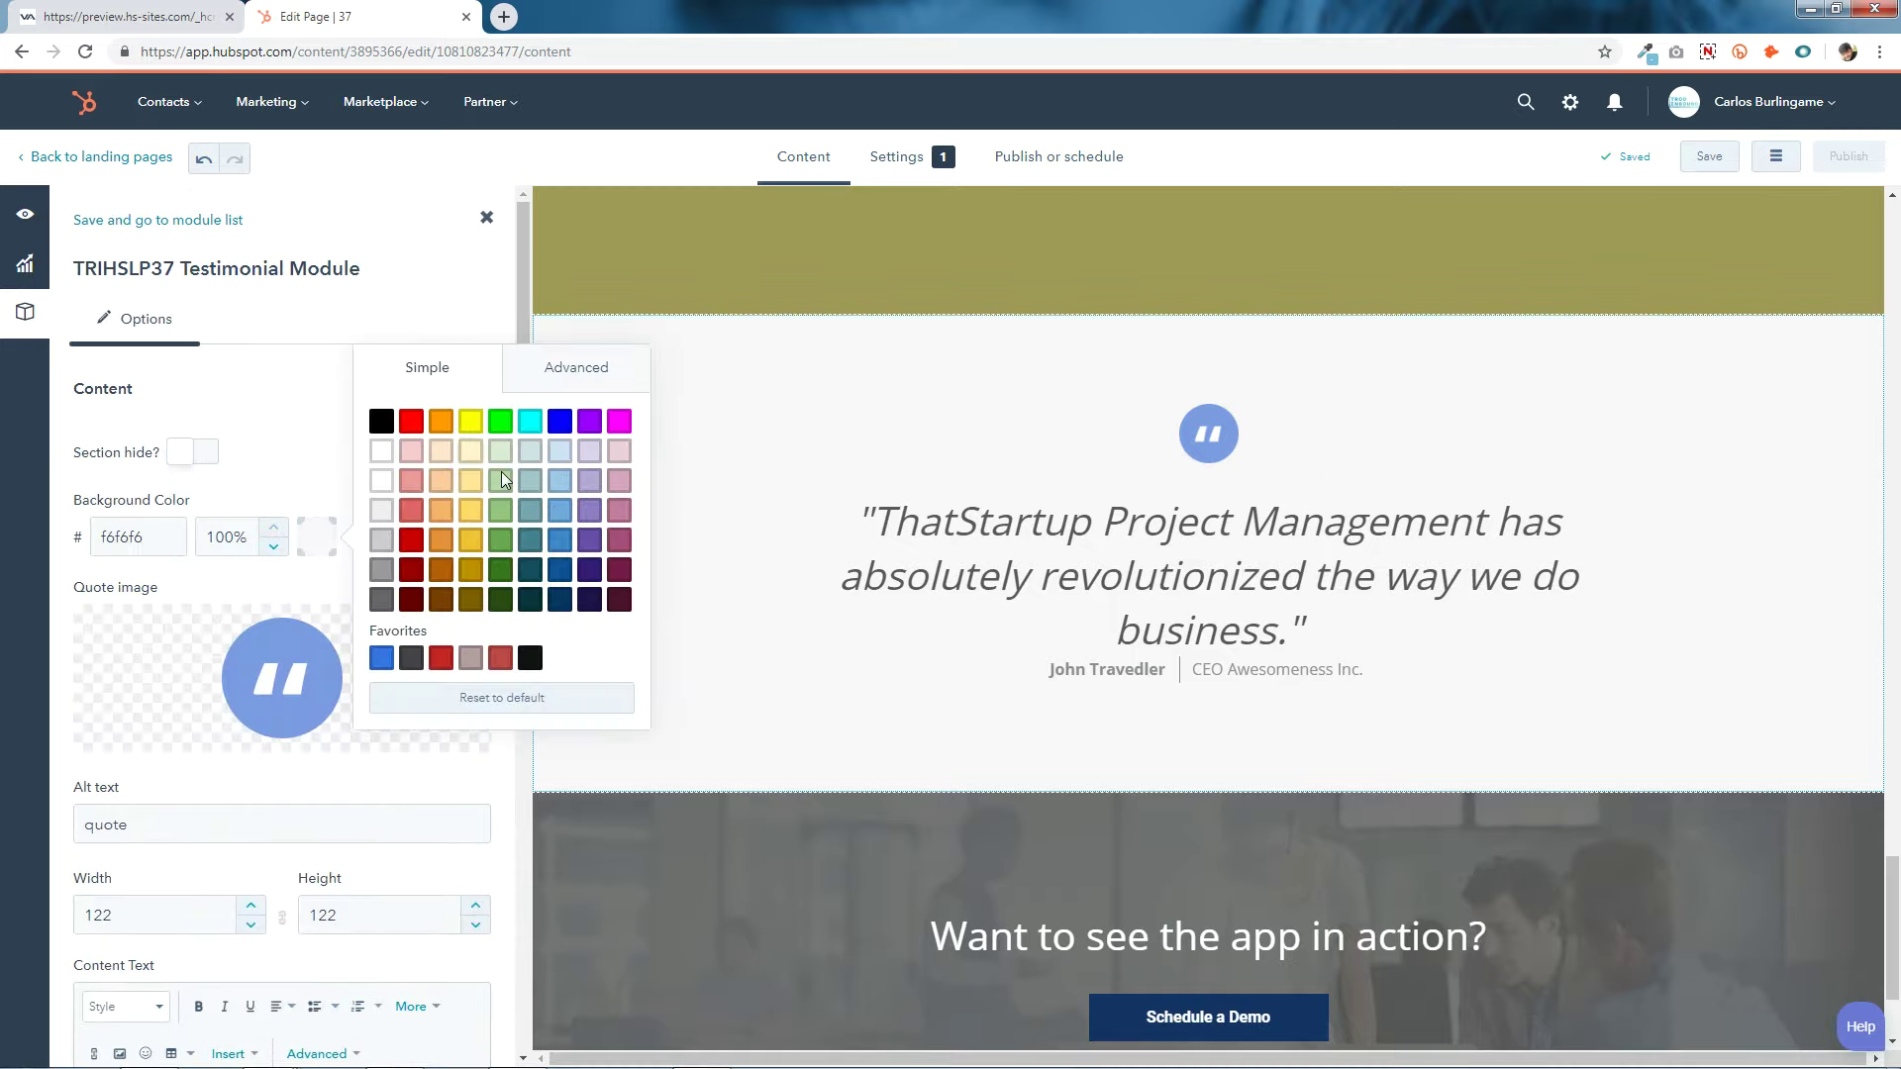
{"action": "left_click", "coordinate": [325, 547]}
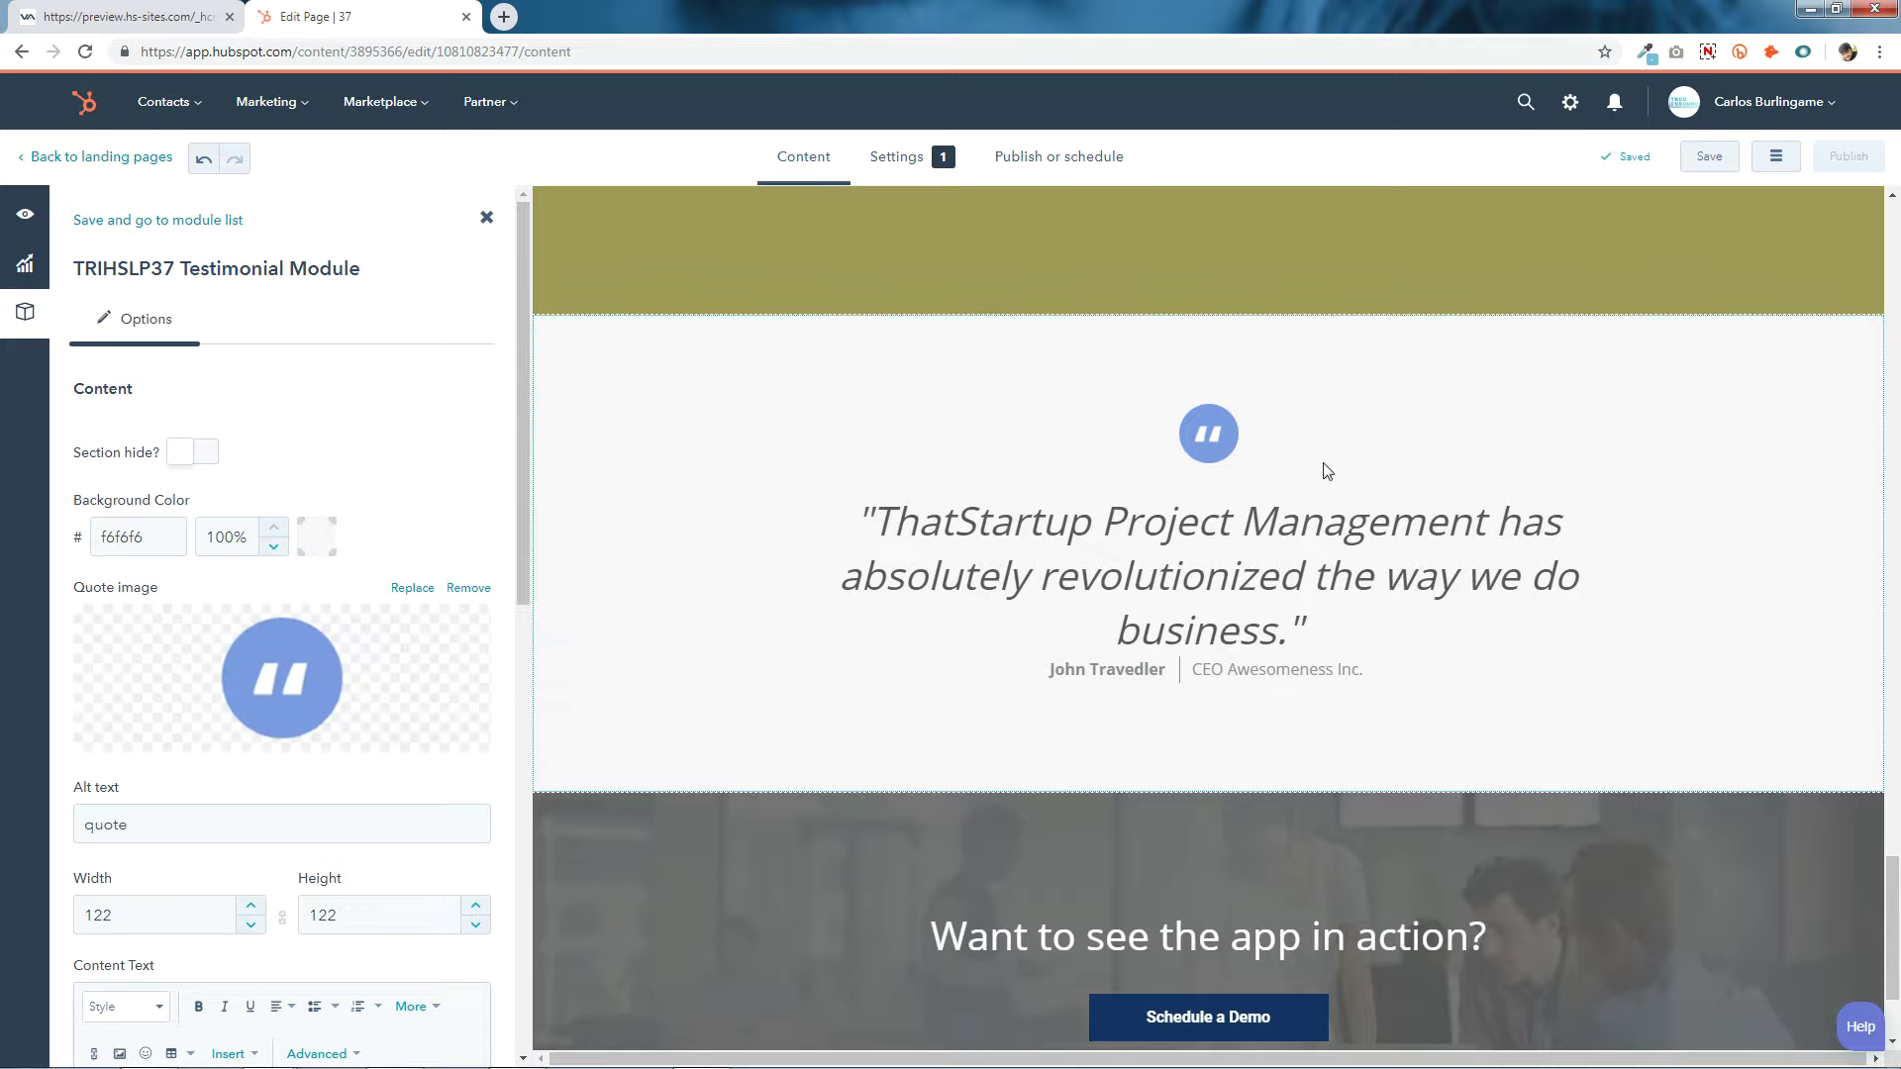
{"action": "left_click", "coordinate": [282, 668]}
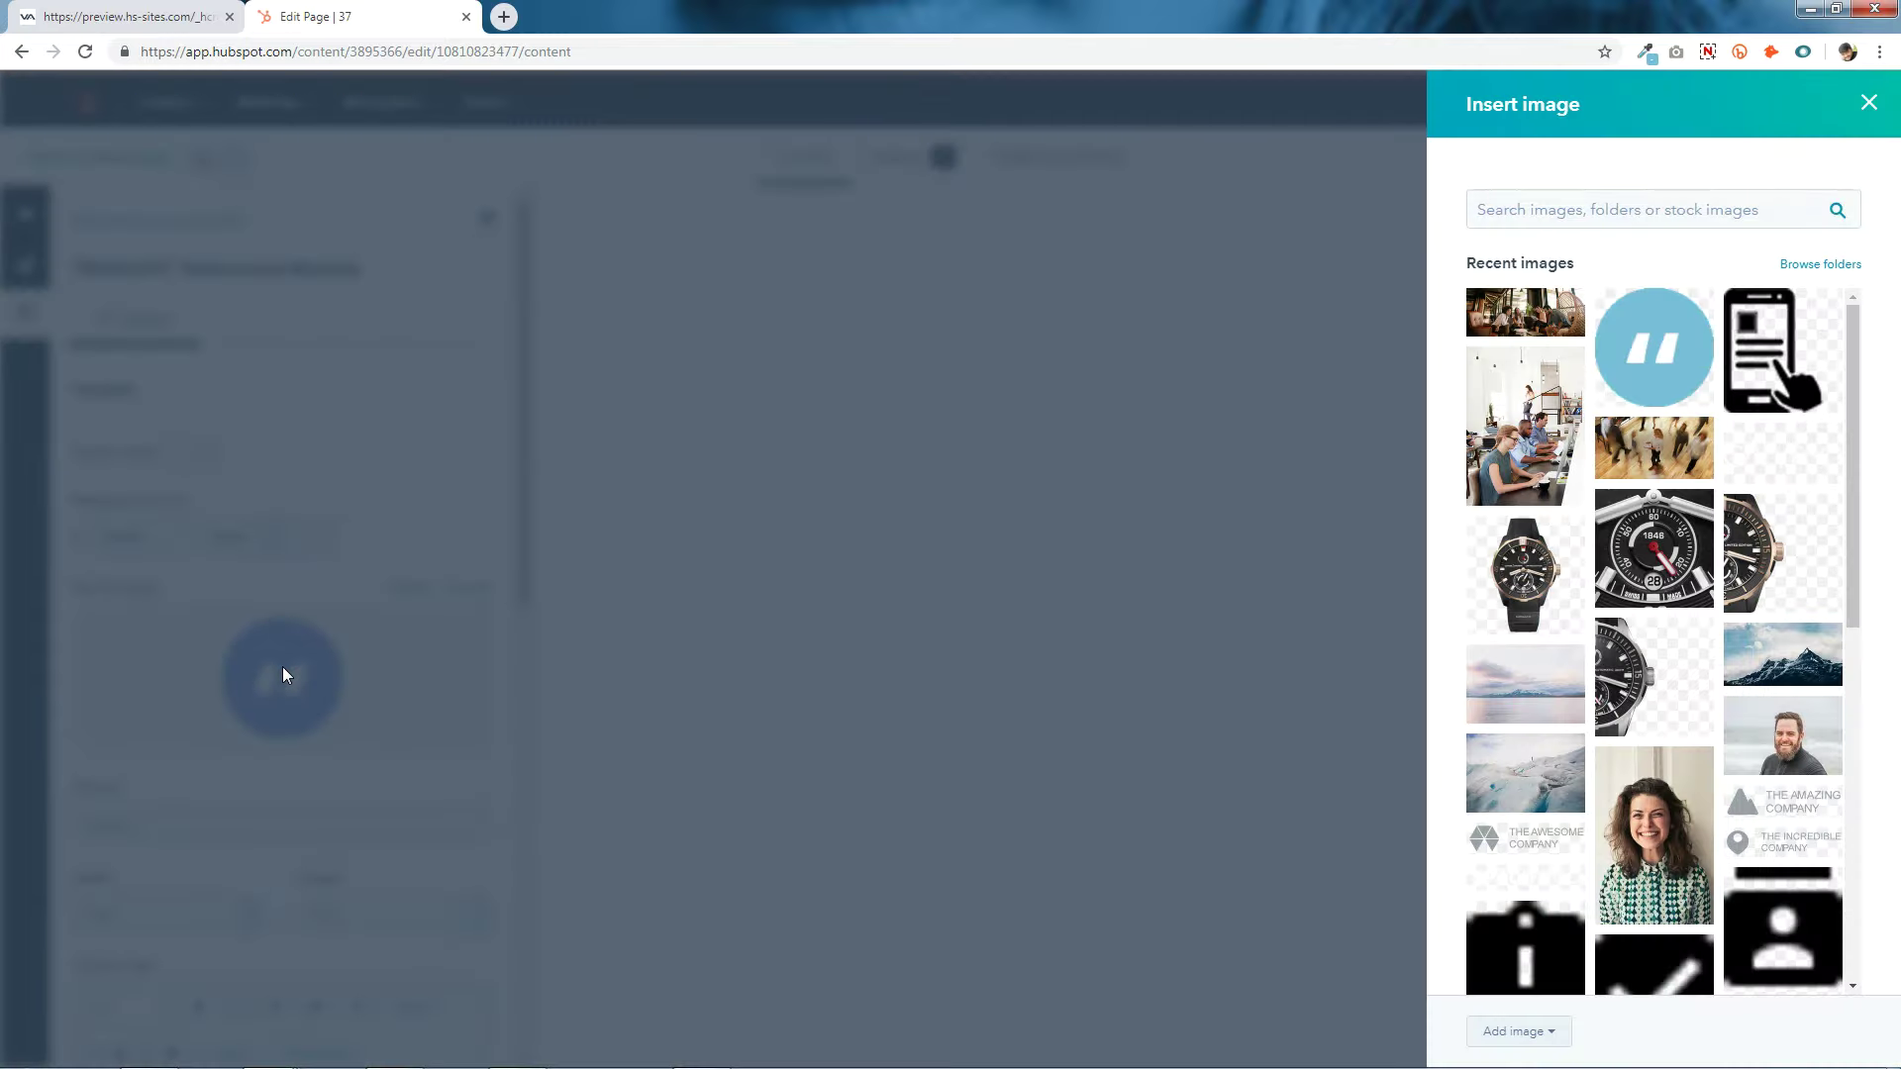
{"action": "left_click", "coordinate": [1656, 341]}
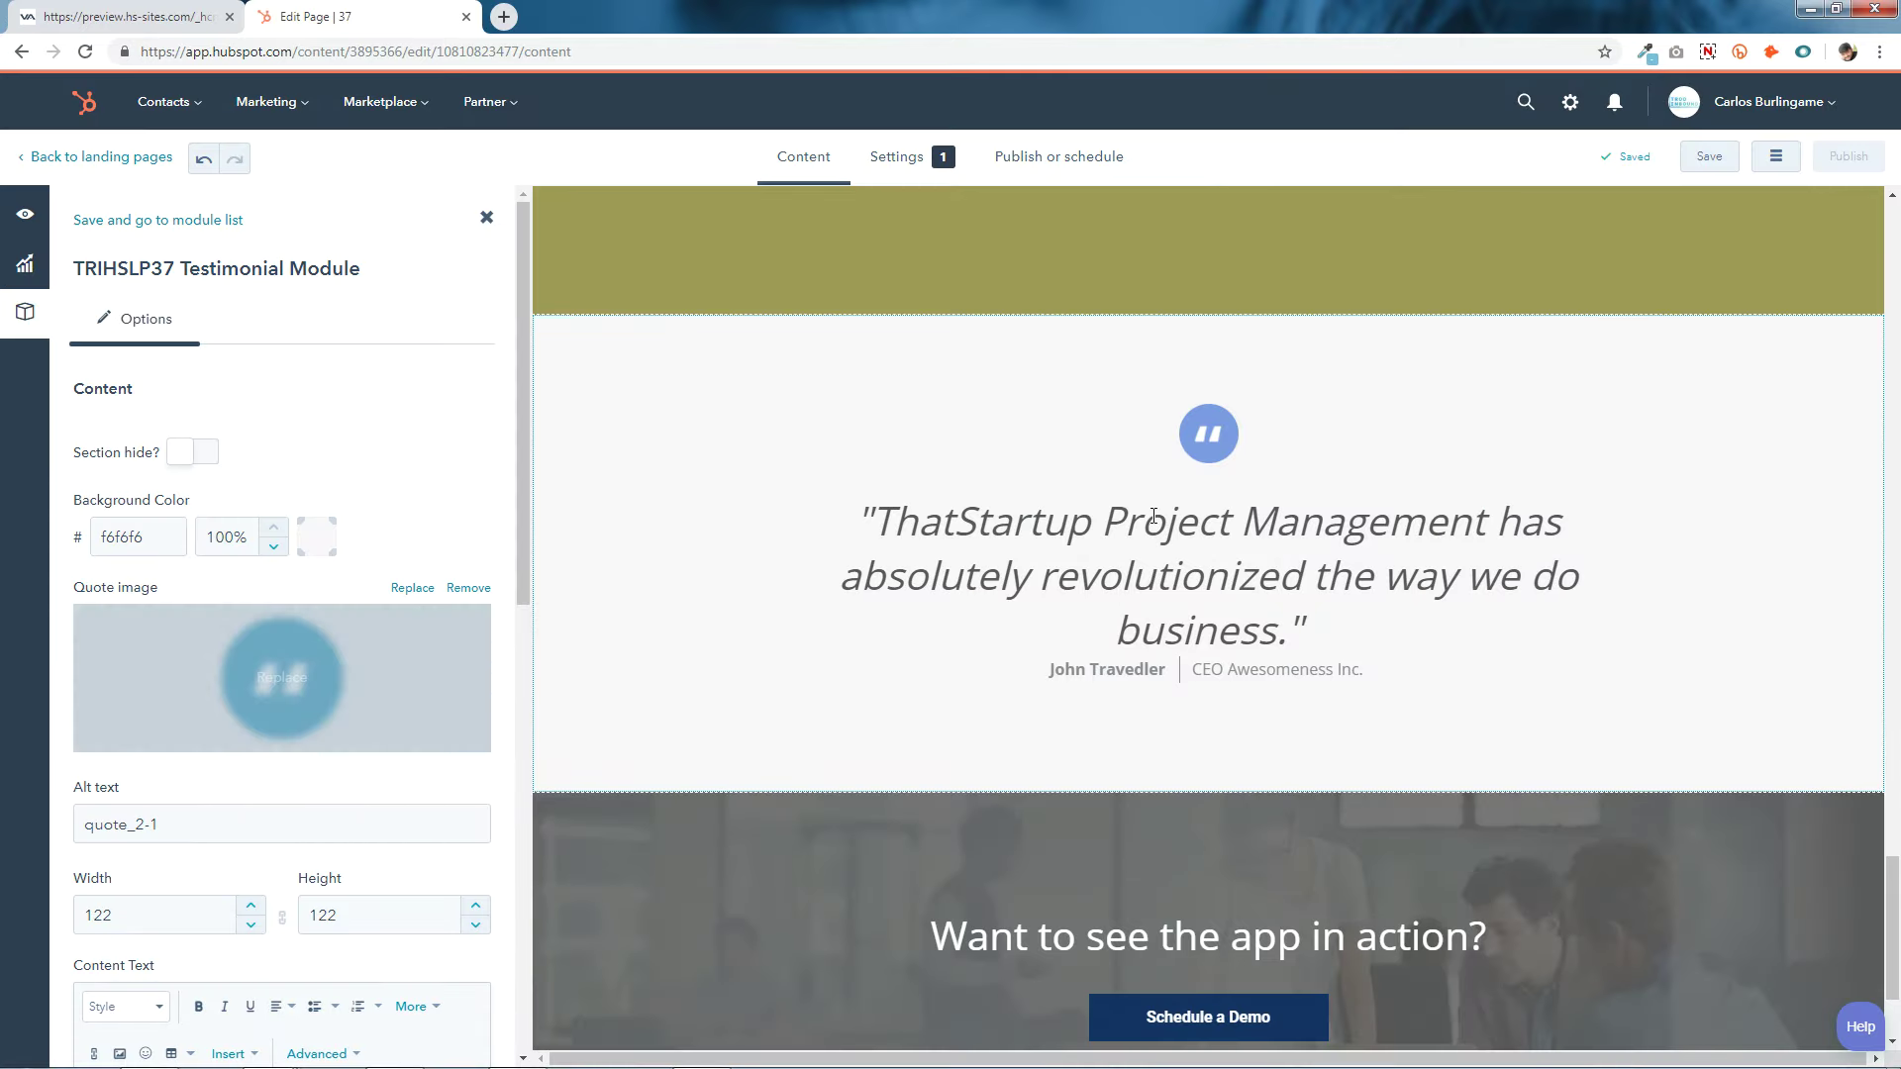
Review the quote in the Testimonial module's content text and compare it with the page preview.
{"action": "scroll", "coordinate": [294, 836], "scroll_direction": "down", "scroll_amount": 3}
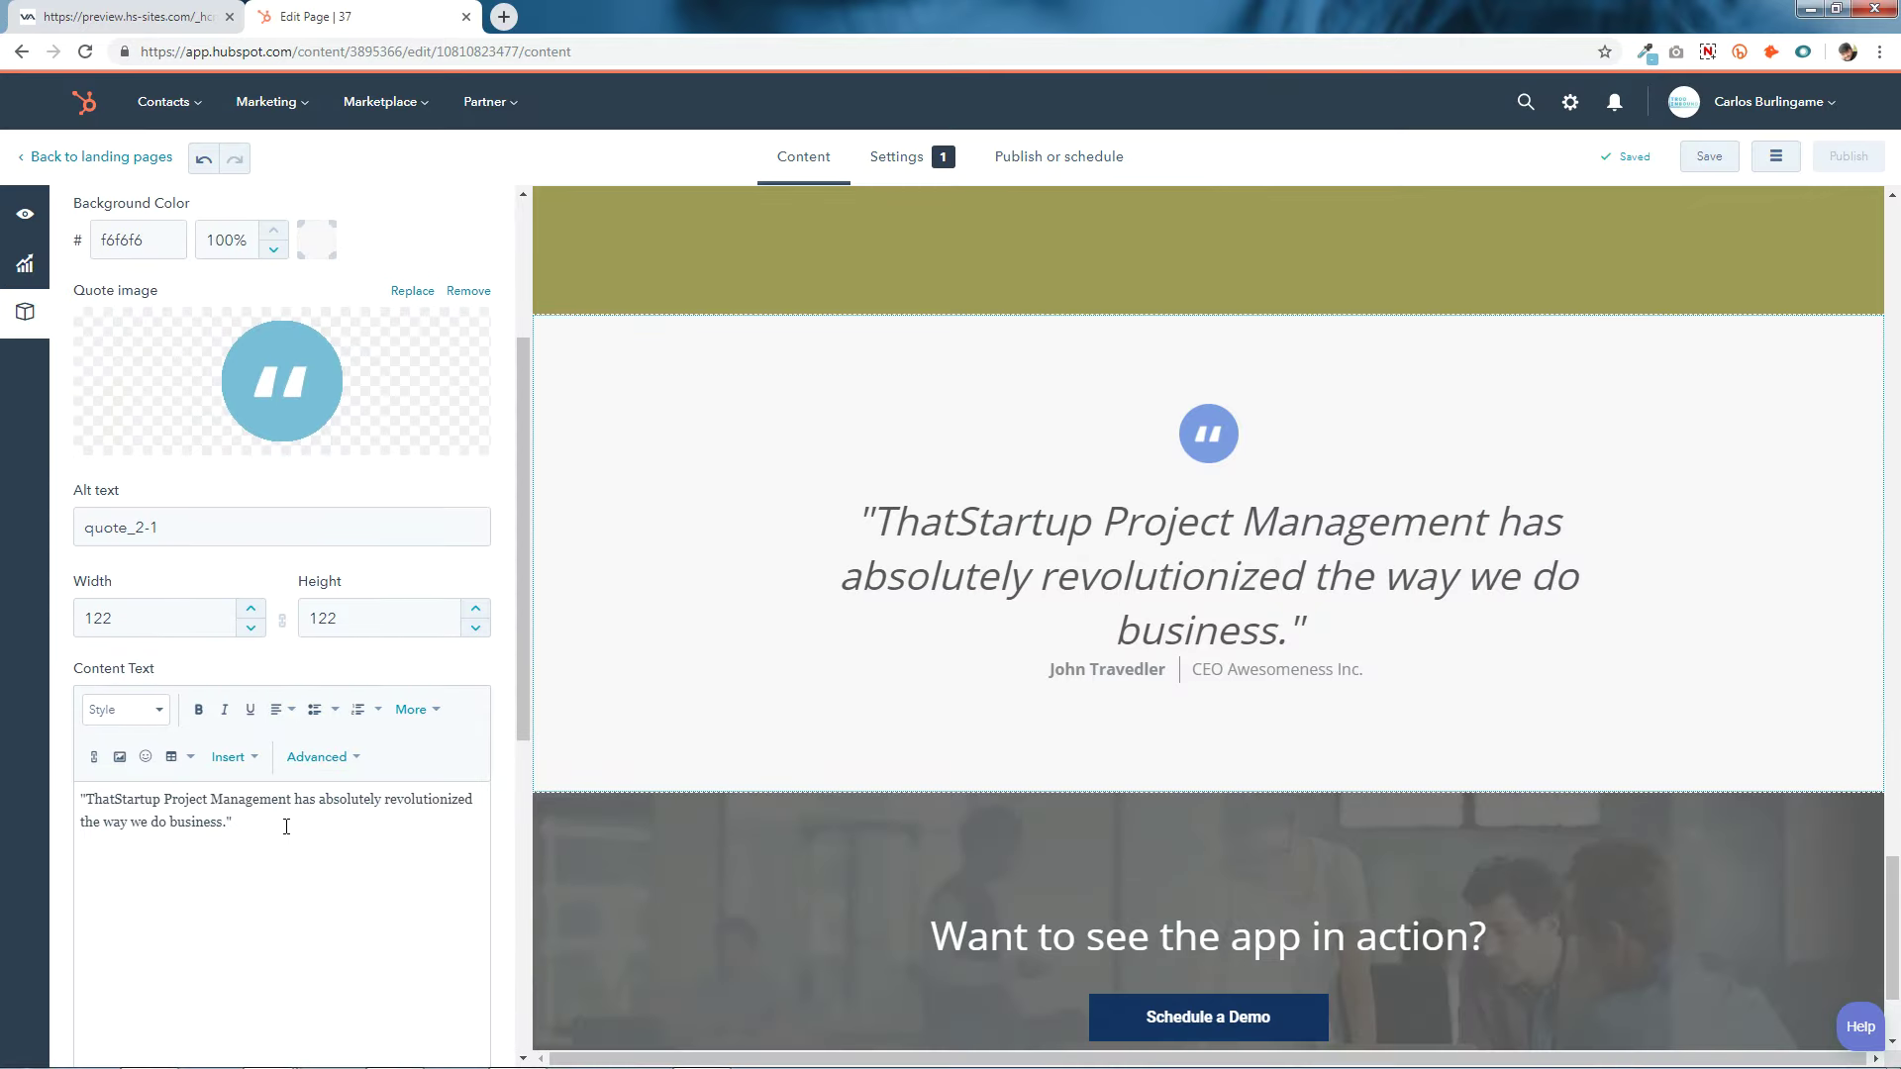
{"action": "scroll", "coordinate": [287, 832], "scroll_direction": "down", "scroll_amount": 1}
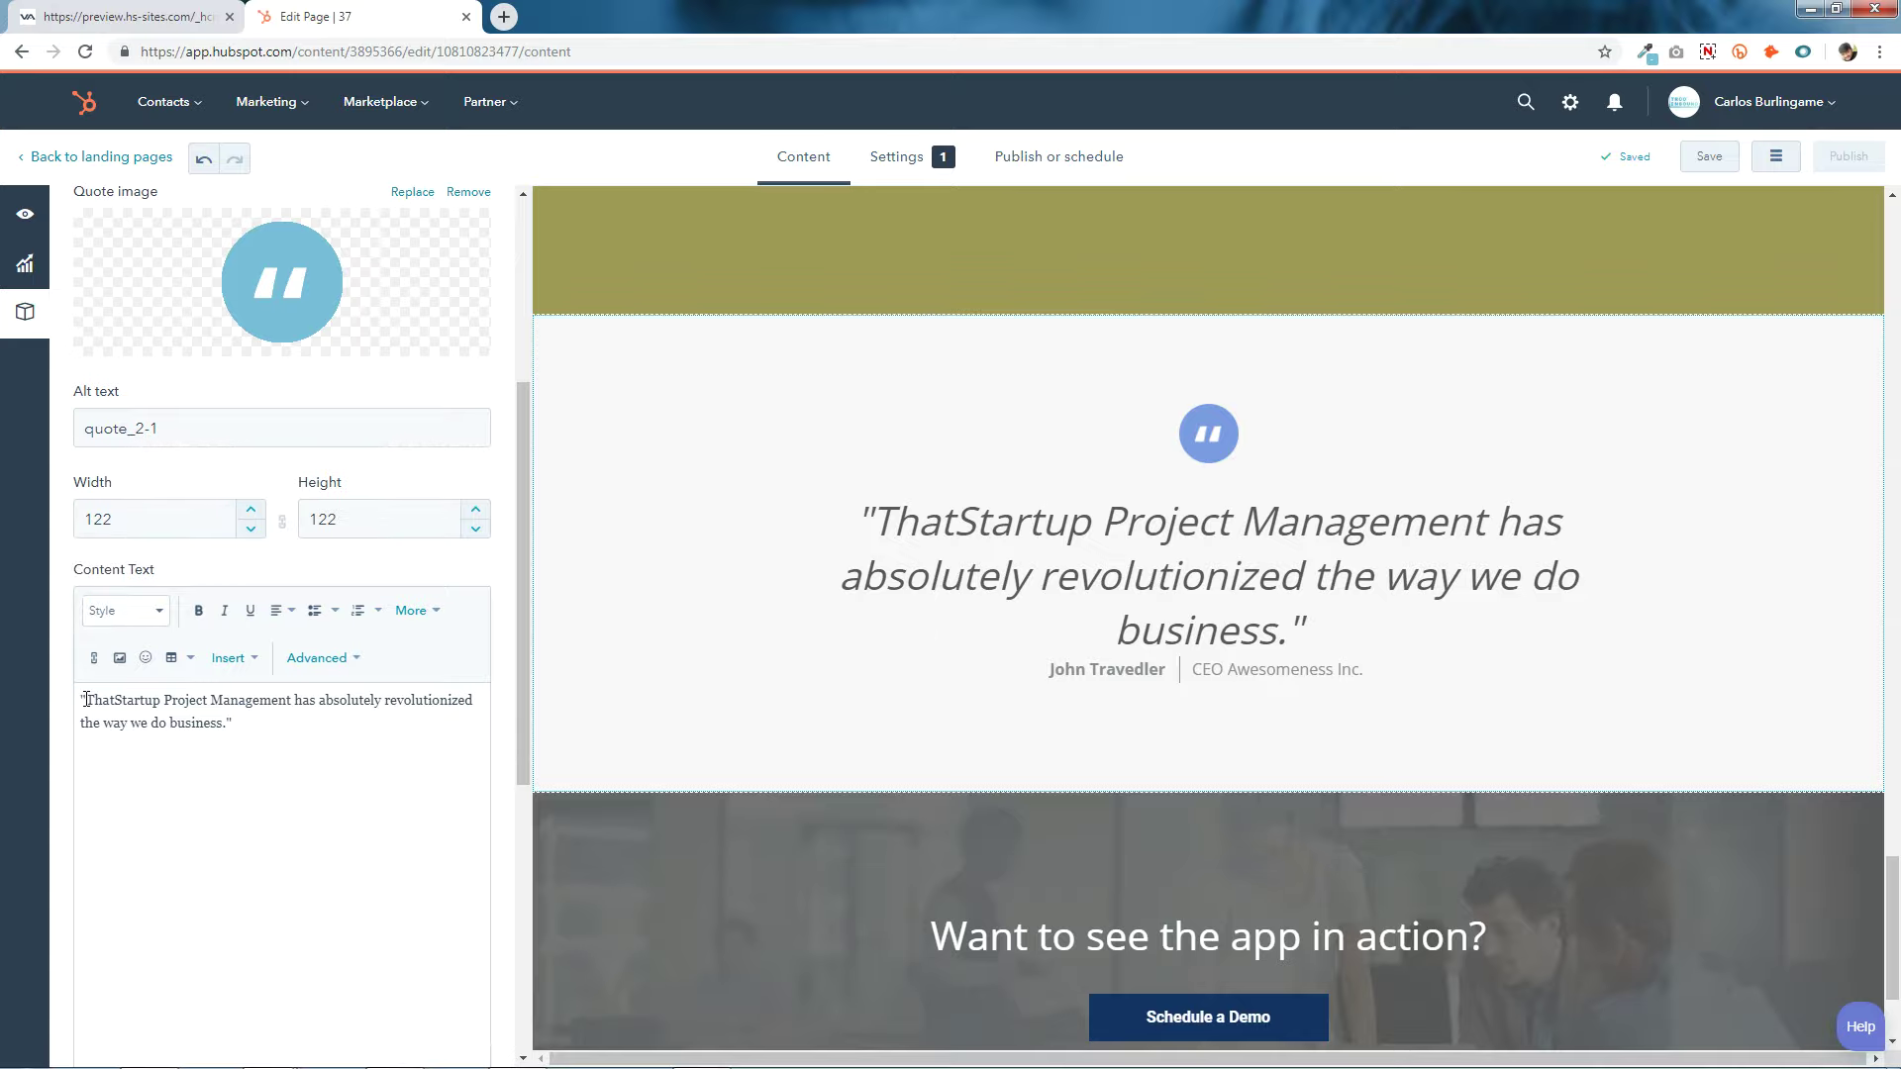
{"action": "left_click_drag", "start_coordinate": [87, 700], "coordinate": [258, 757]}
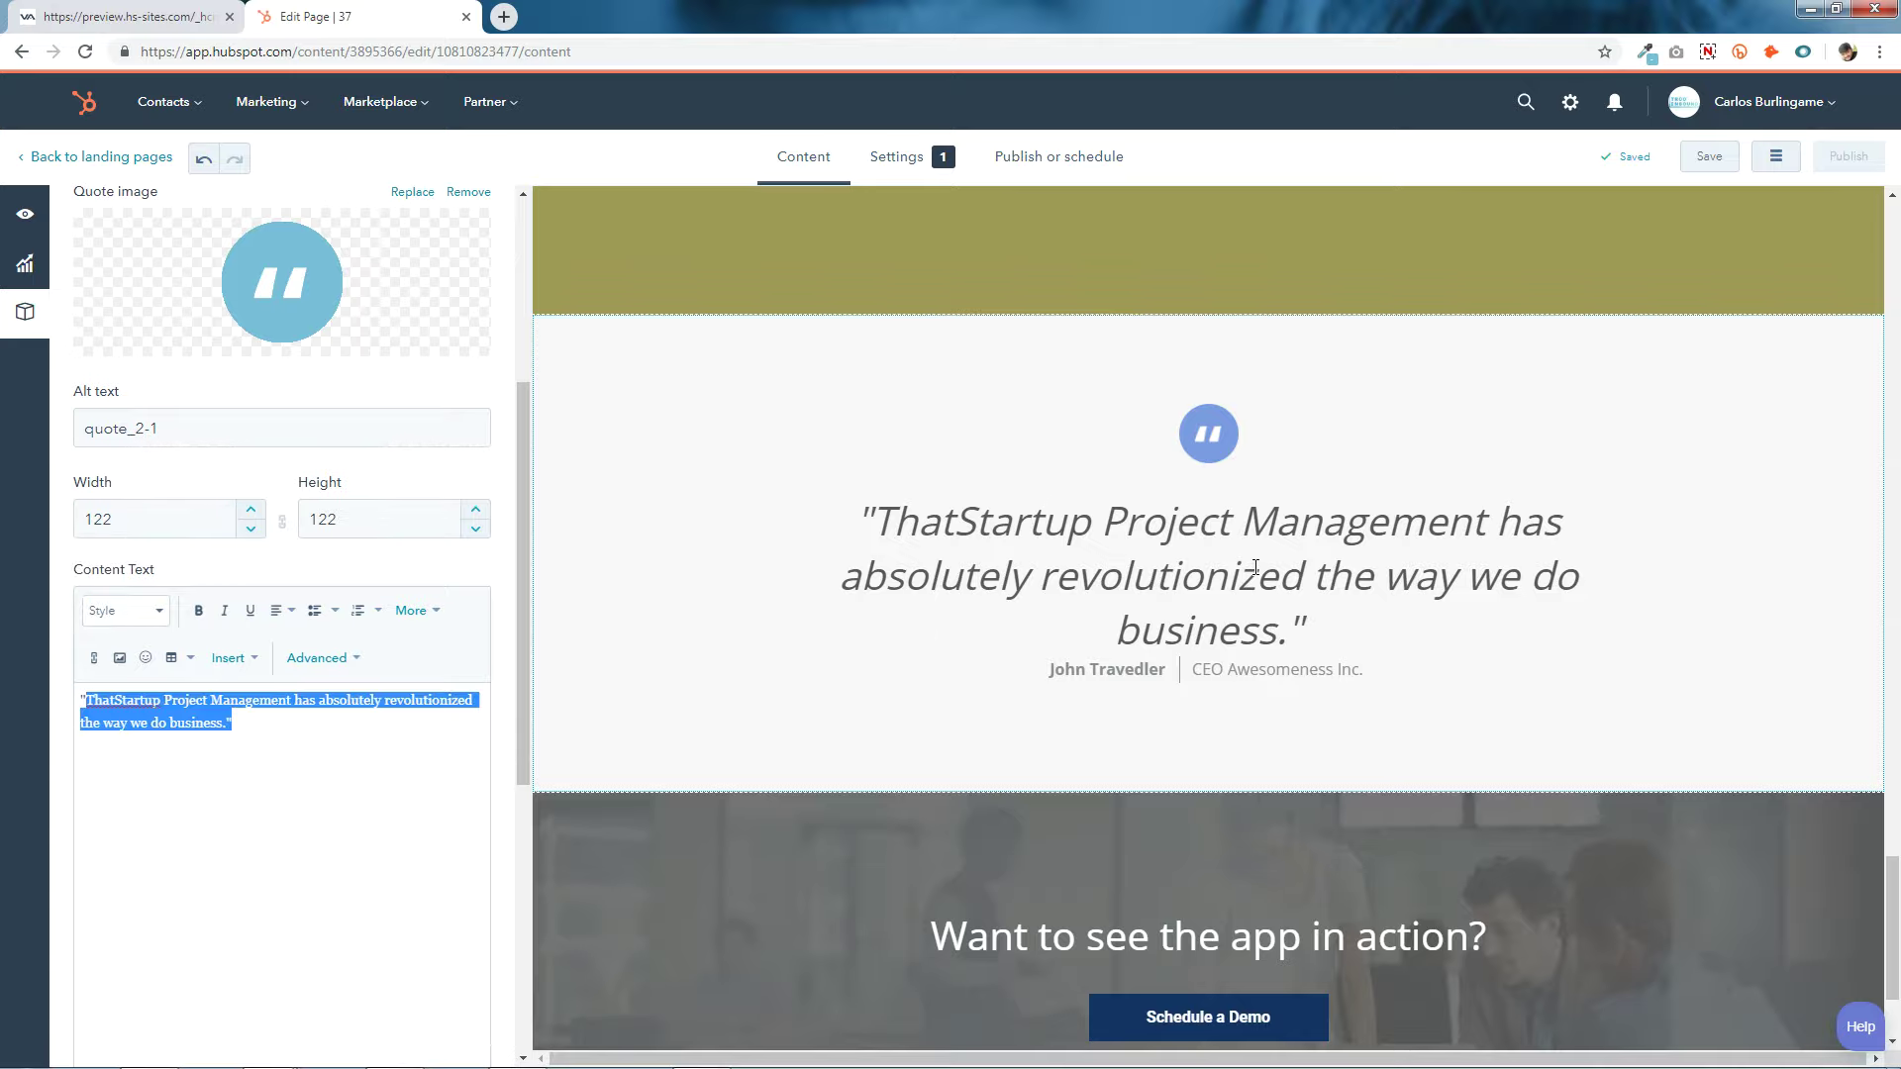
{"action": "left_click", "coordinate": [299, 810]}
{"action": "scroll", "coordinate": [299, 810], "scroll_direction": "down", "scroll_amount": 6}
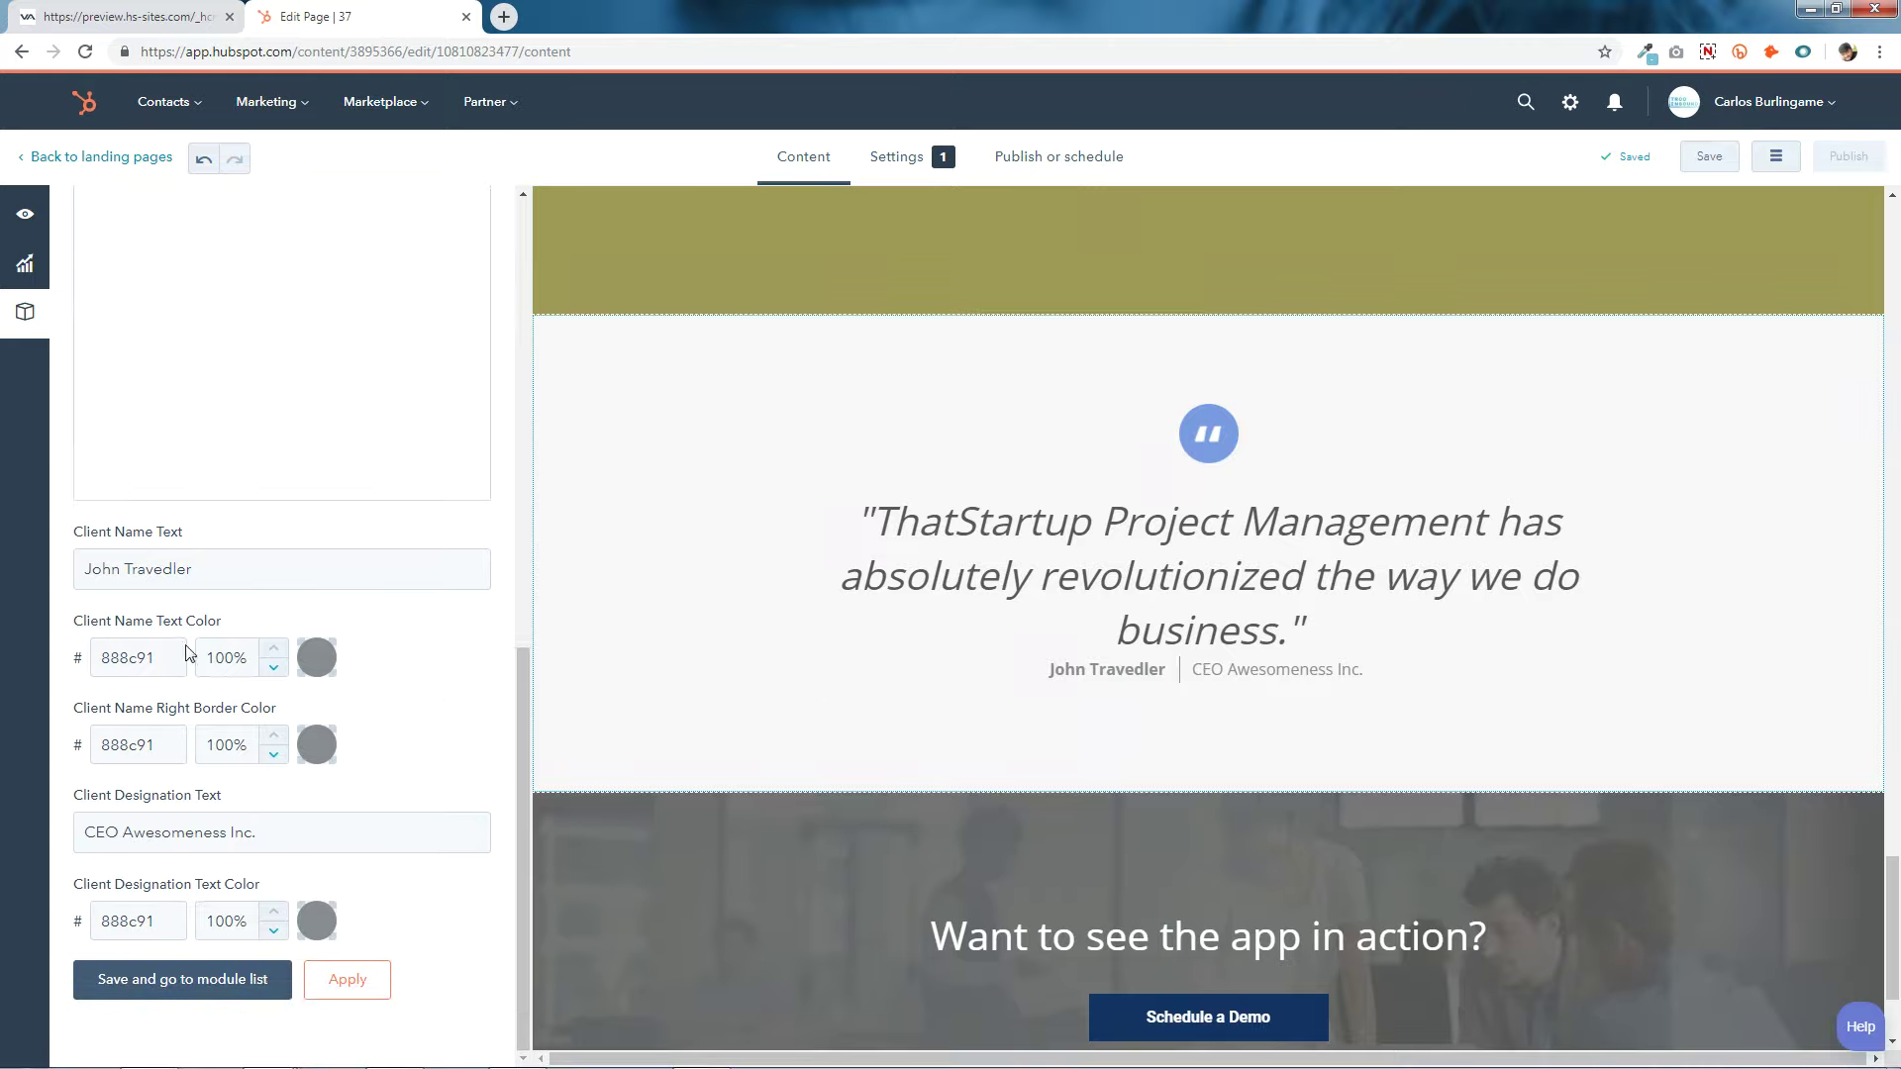
Check the Testimonial module's client name text and the color choices for the name and its right border.
{"action": "triple_click", "coordinate": [243, 575]}
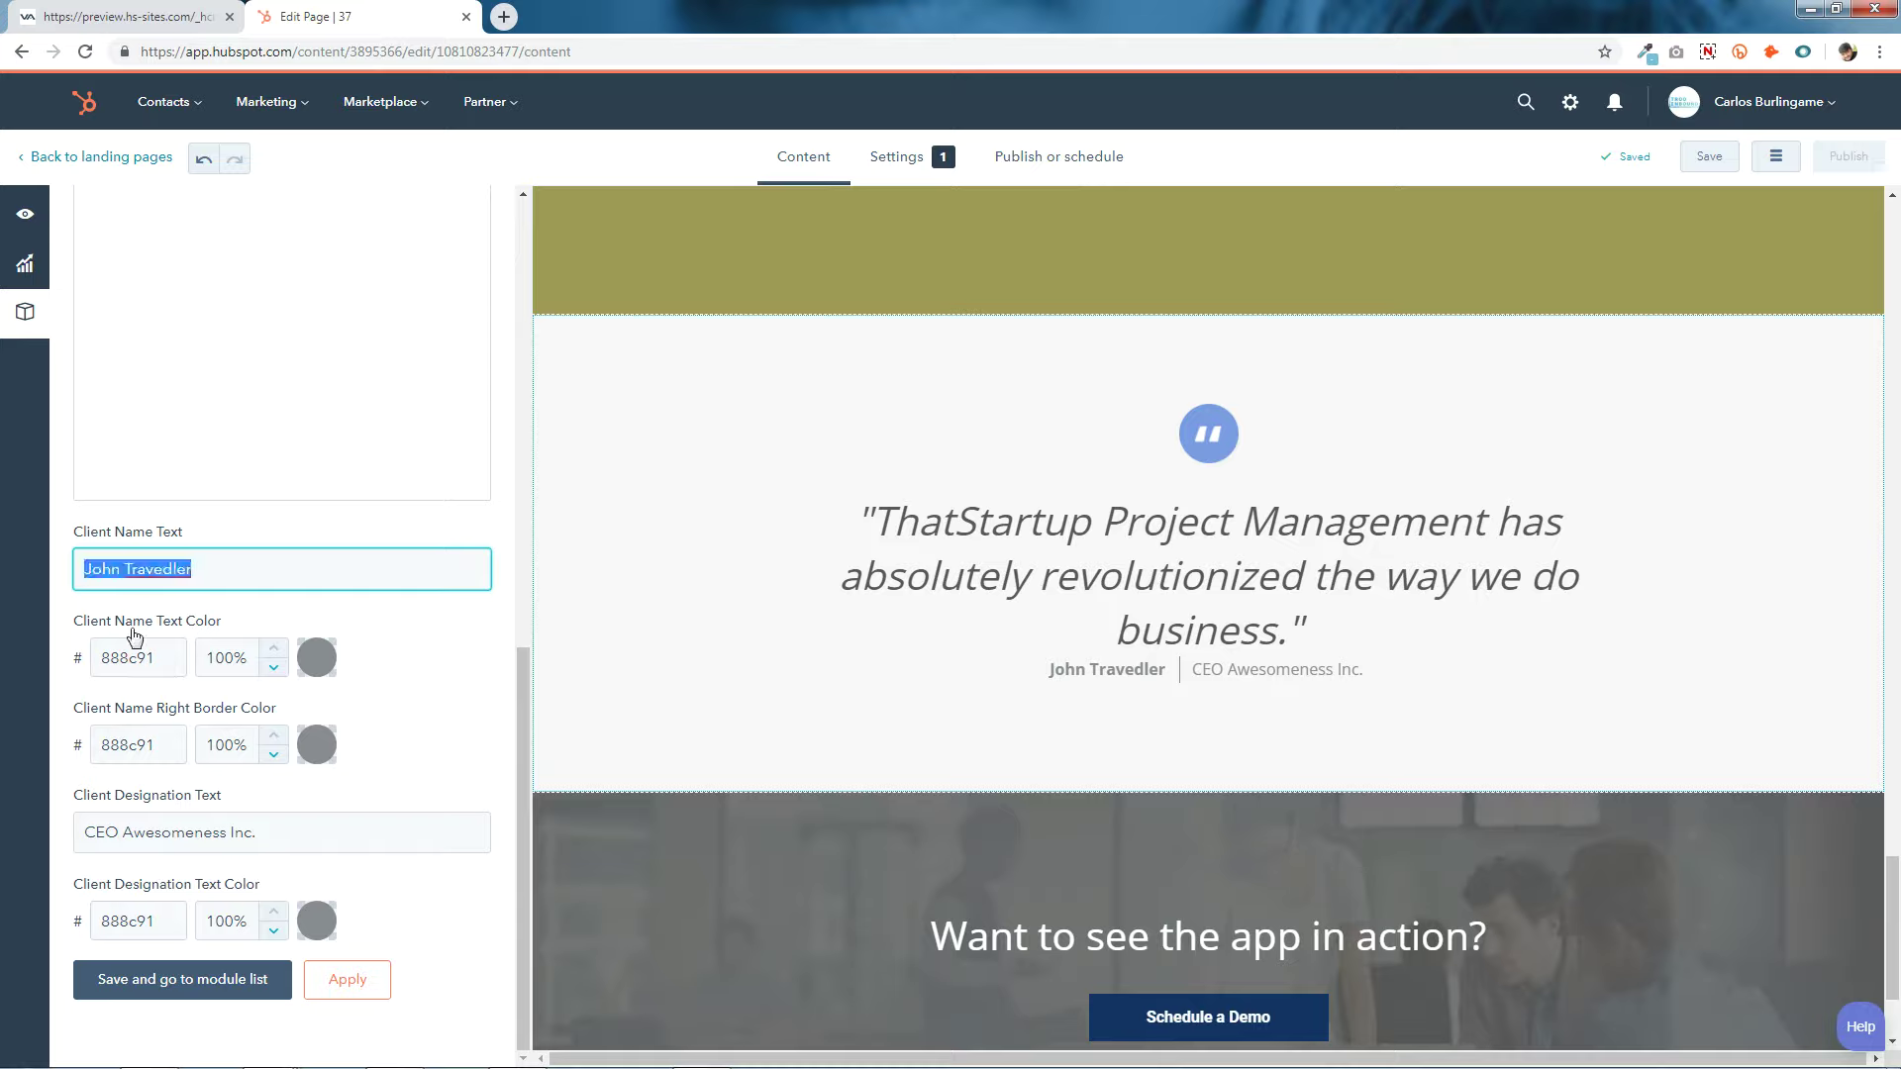
{"action": "left_click", "coordinate": [314, 670]}
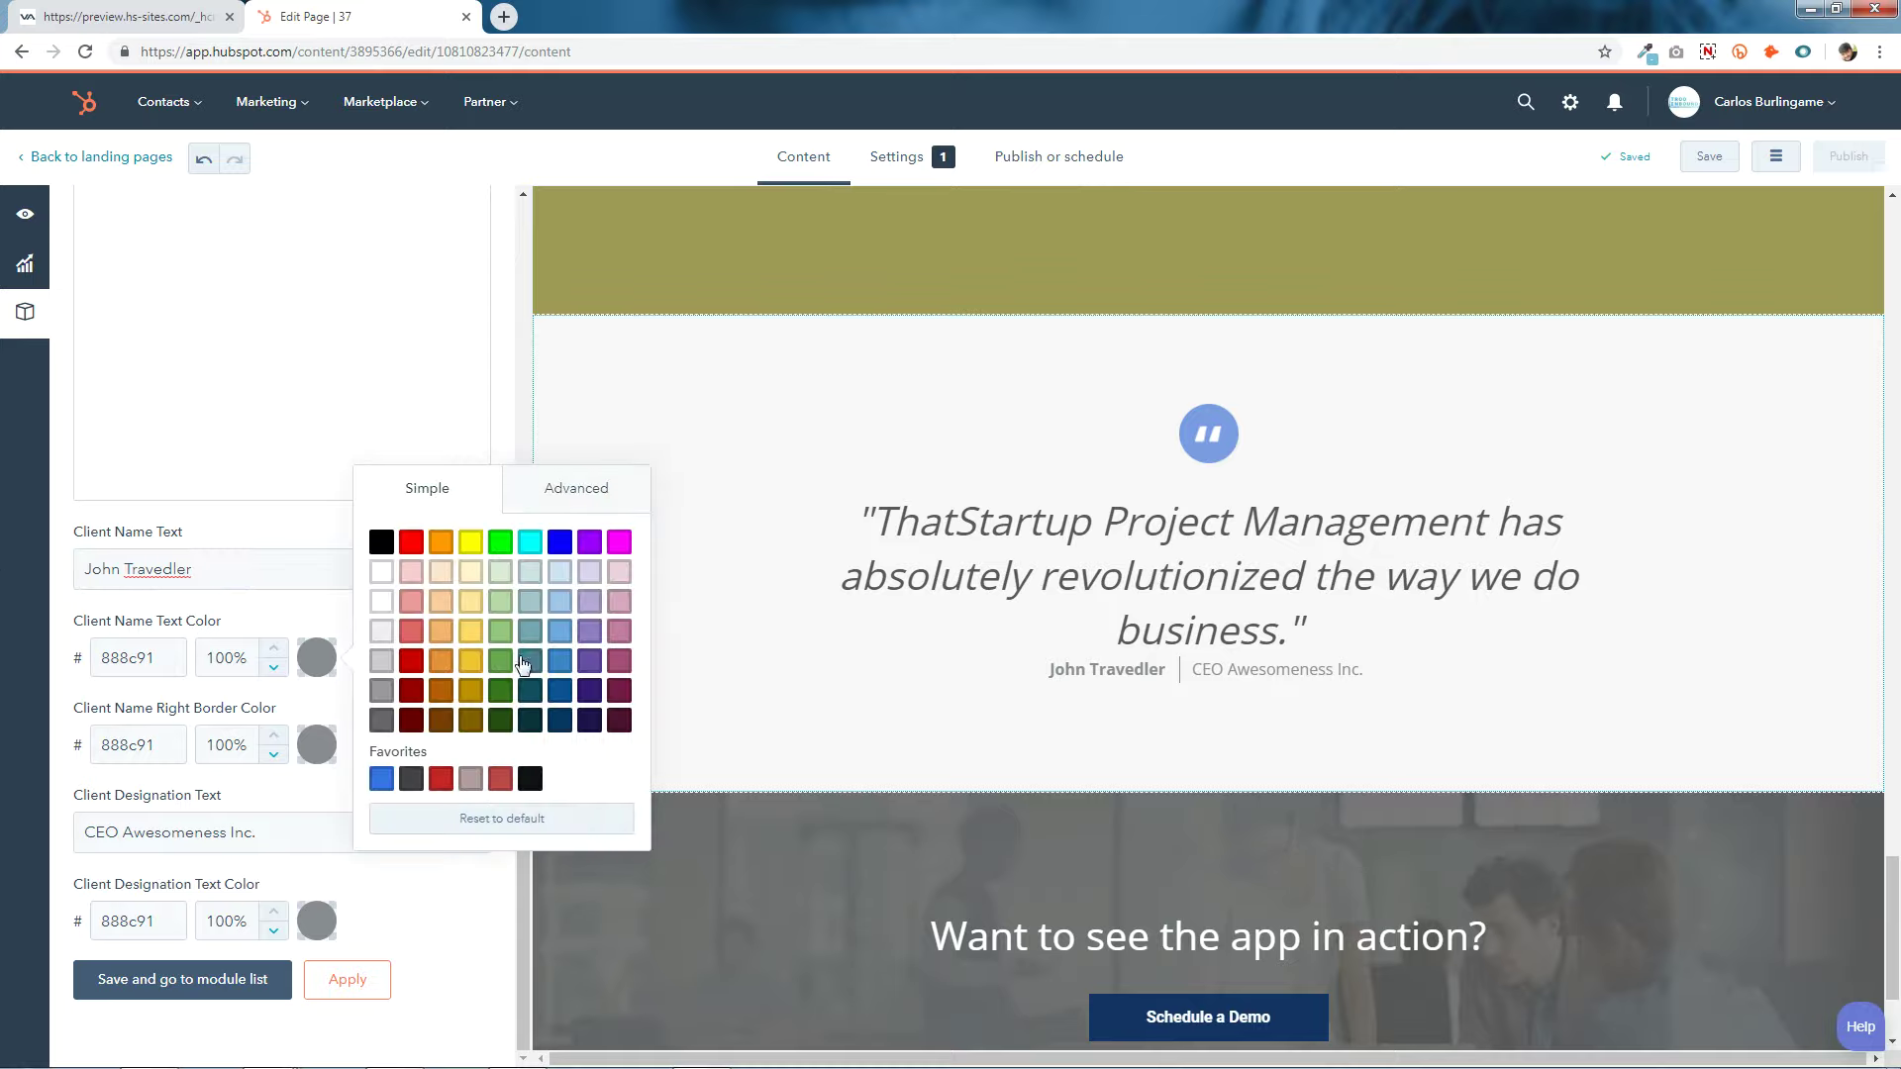
{"action": "left_click", "coordinate": [314, 658]}
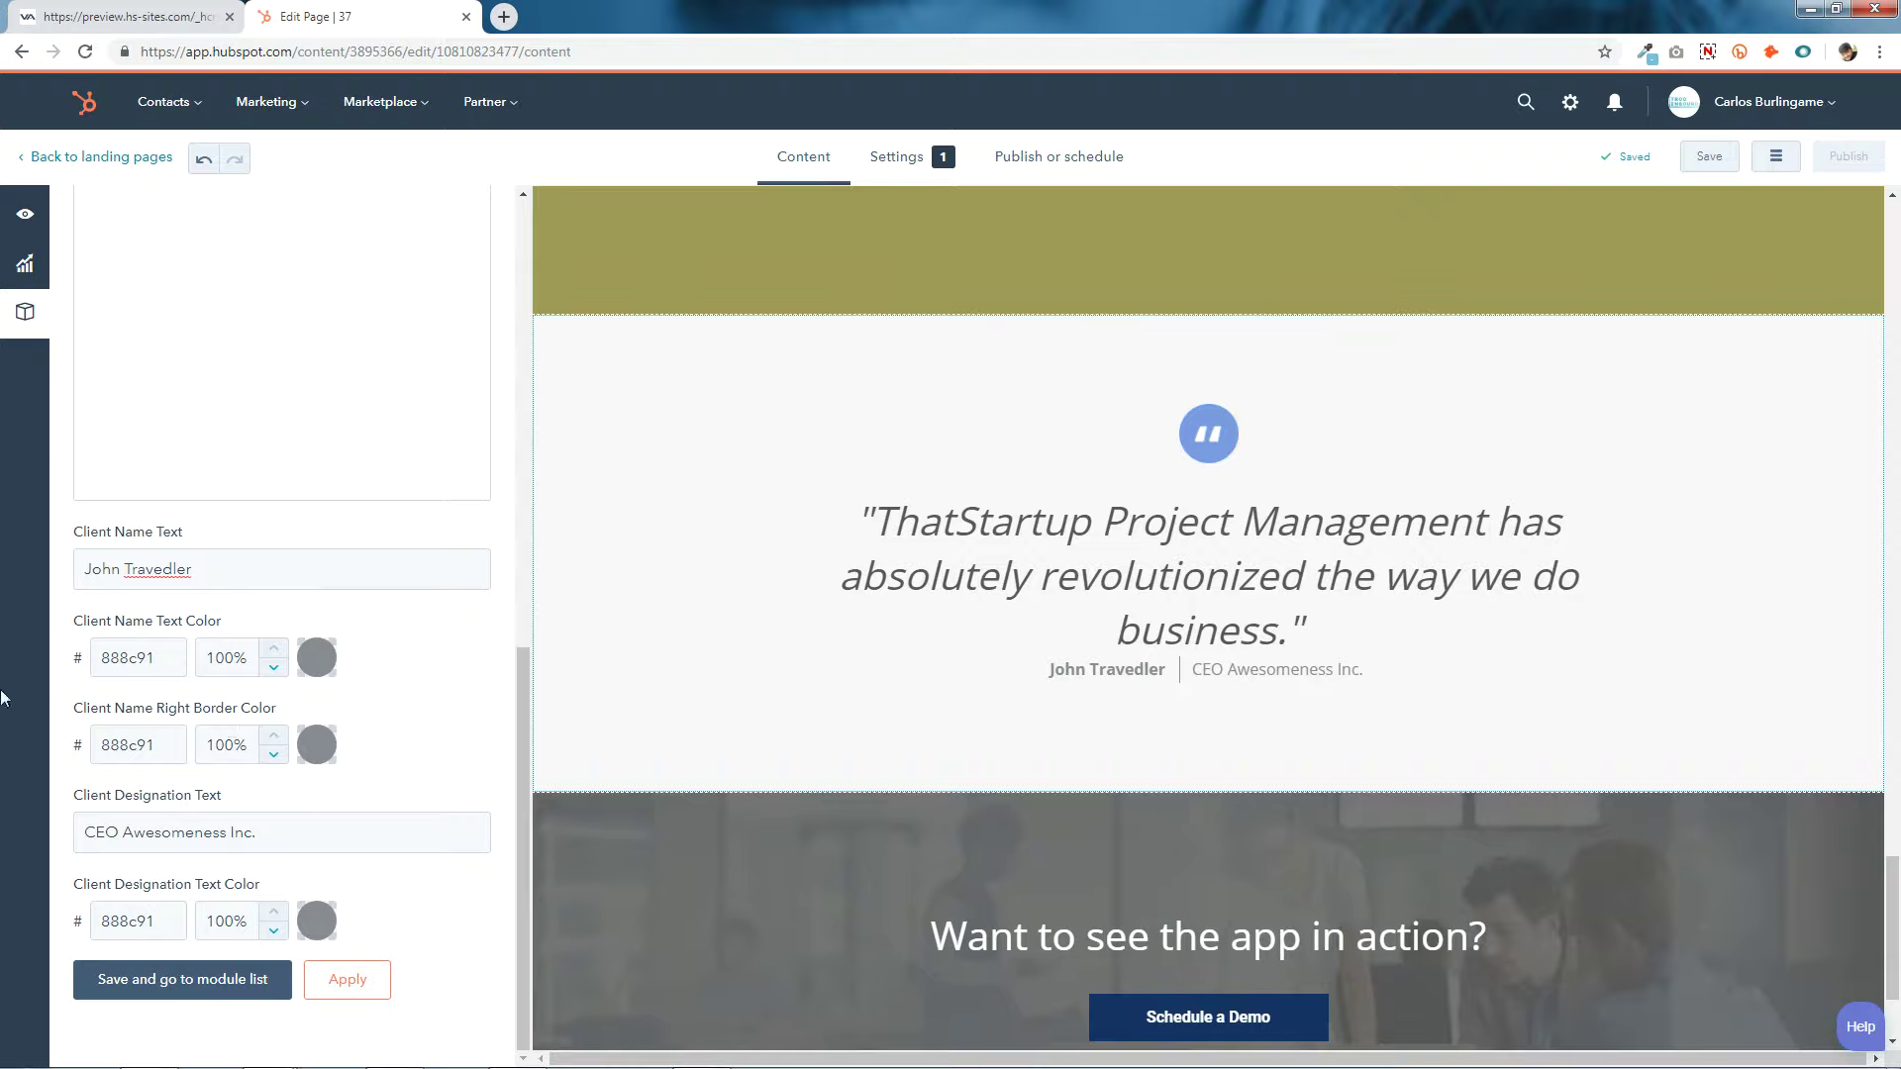
{"action": "left_click", "coordinate": [318, 752]}
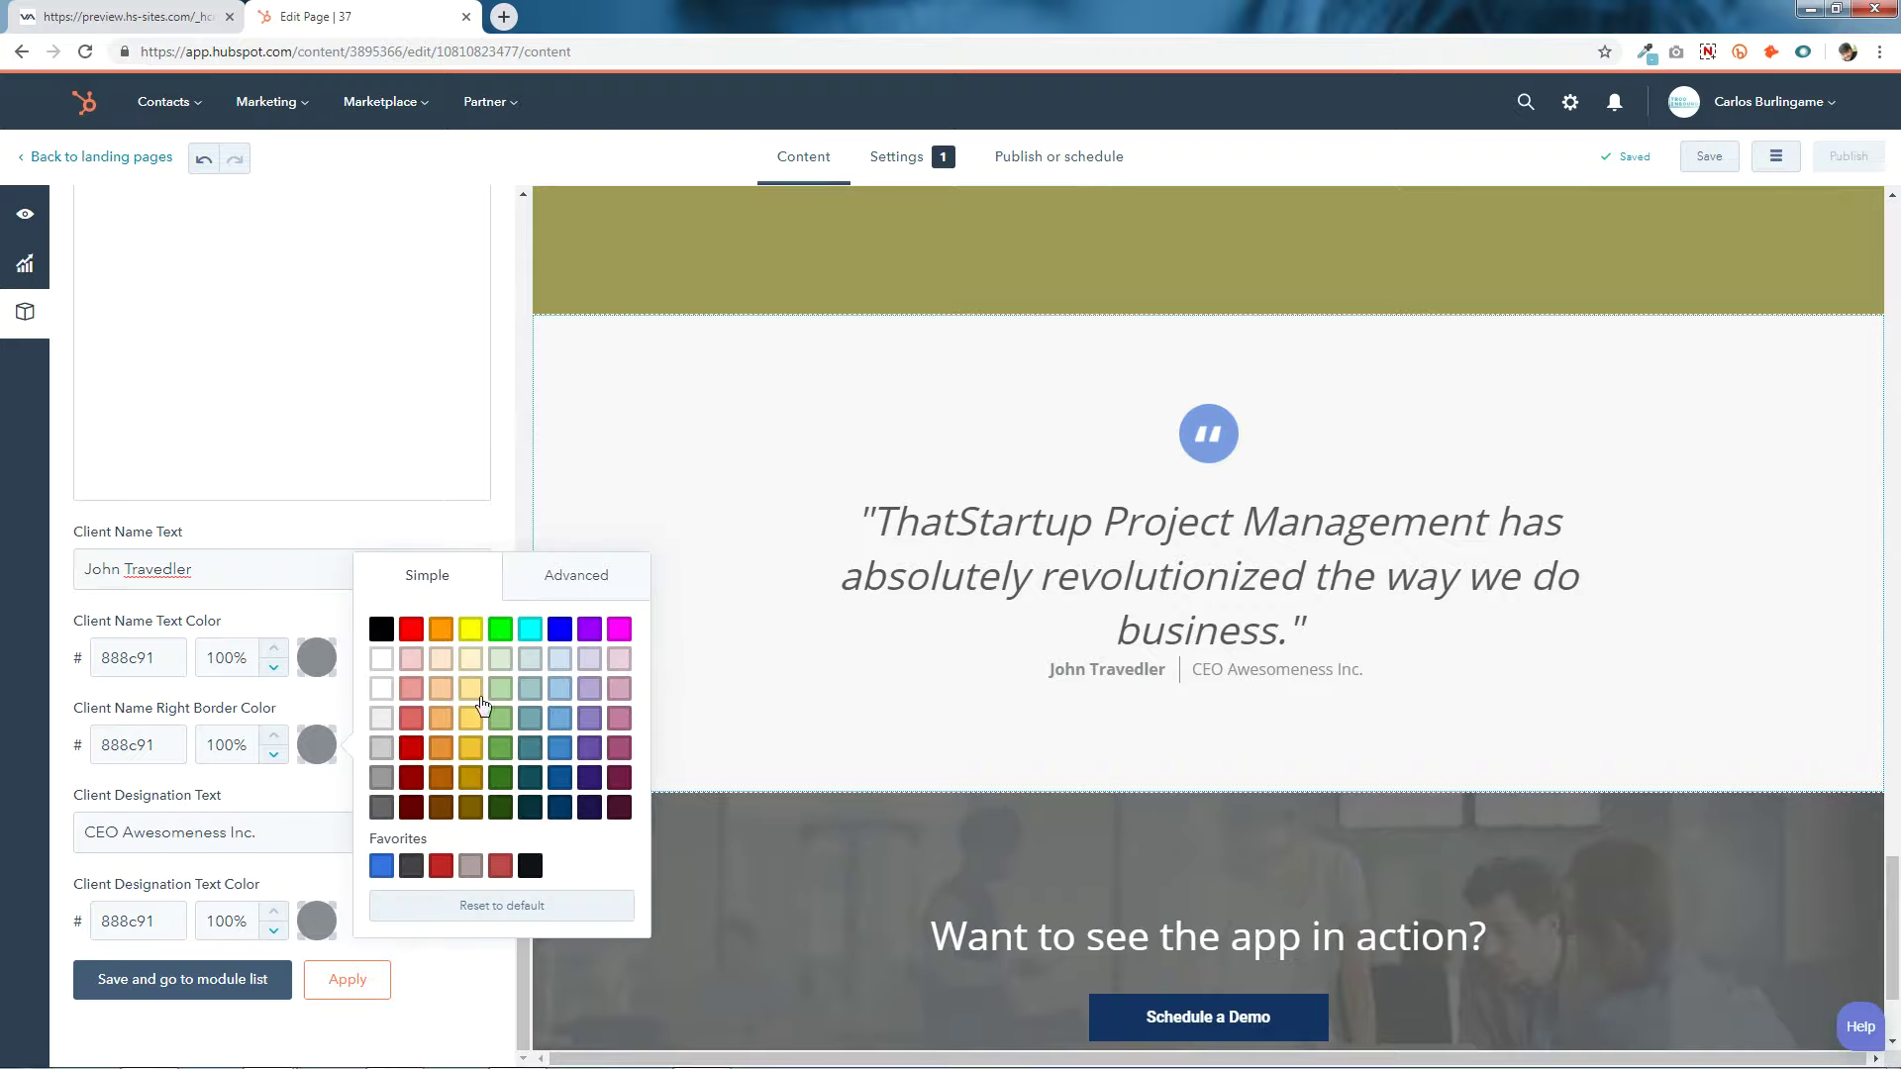
{"action": "left_click", "coordinate": [318, 747]}
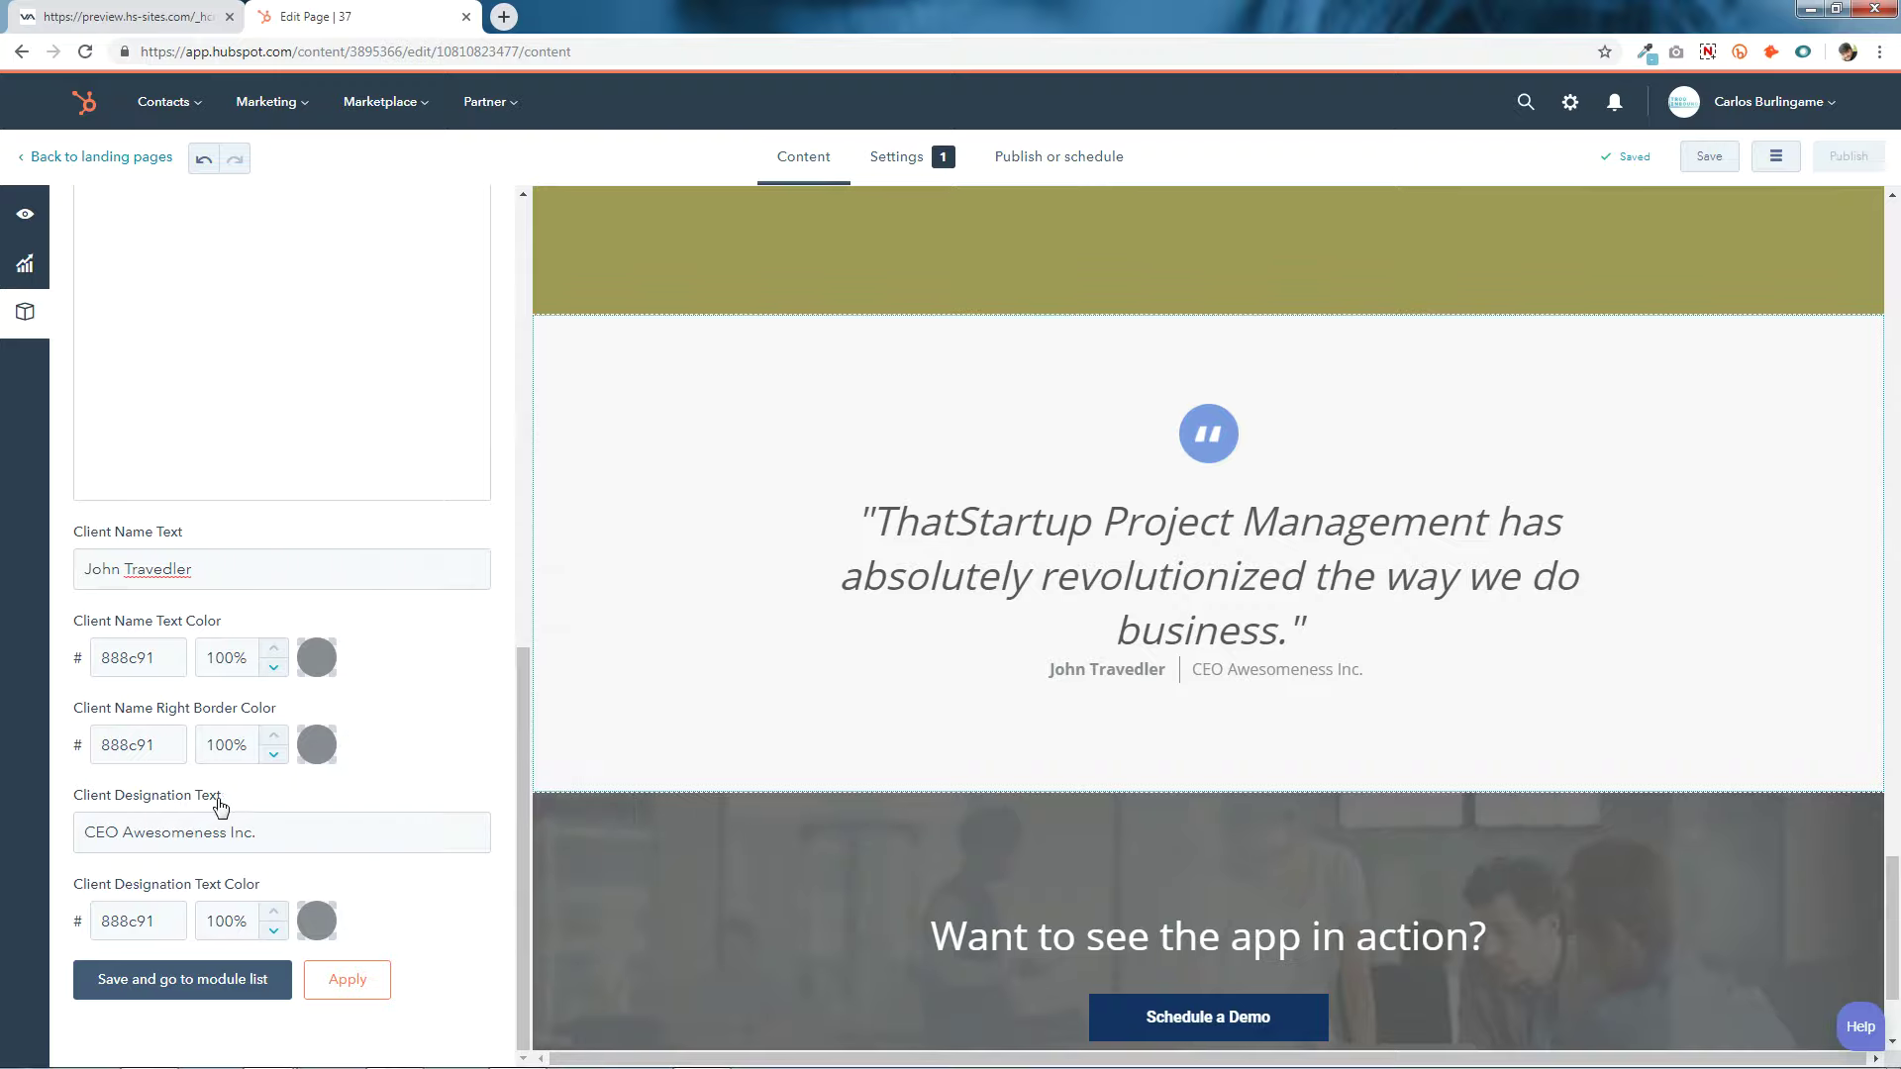
Check the client designation text and its color choices, and save the Testimonial module to return to the module list.
{"action": "left_click_drag", "start_coordinate": [284, 832], "coordinate": [83, 825]}
{"action": "left_click", "coordinate": [300, 837]}
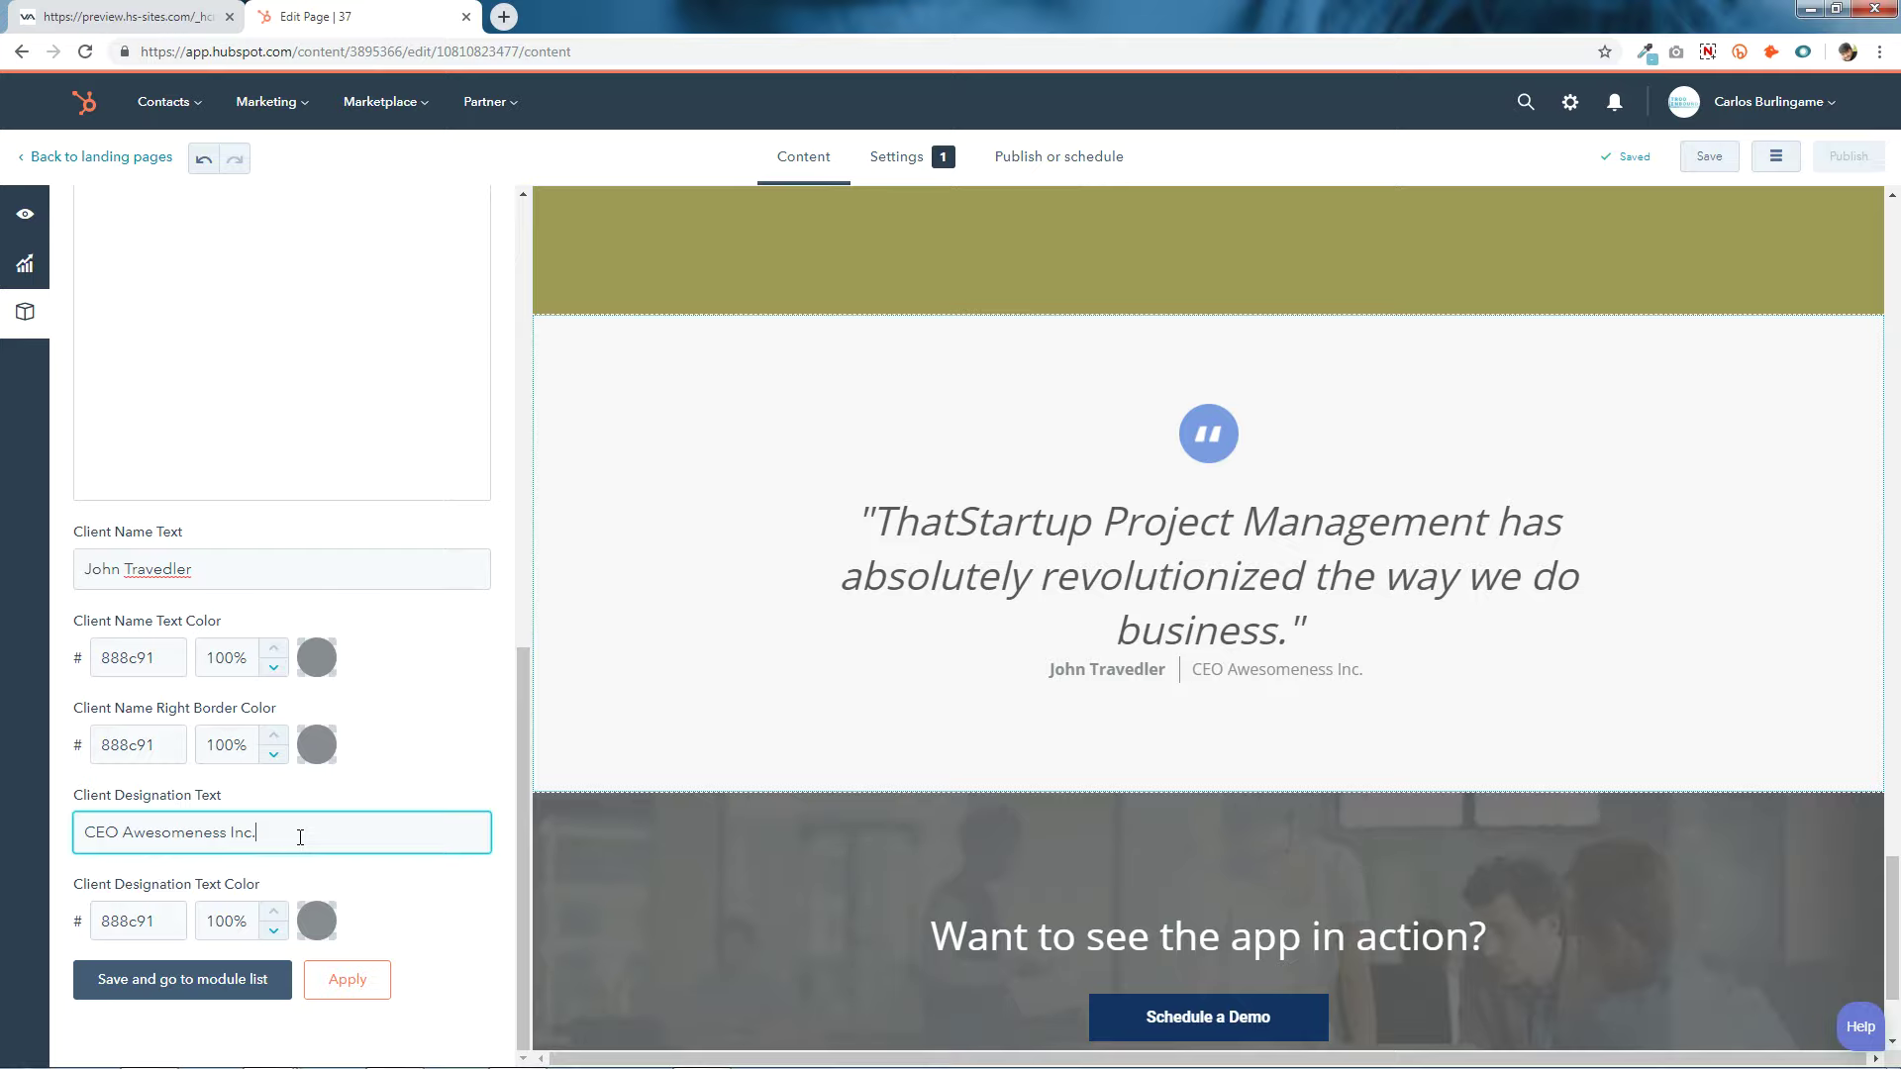
{"action": "left_click", "coordinate": [318, 935]}
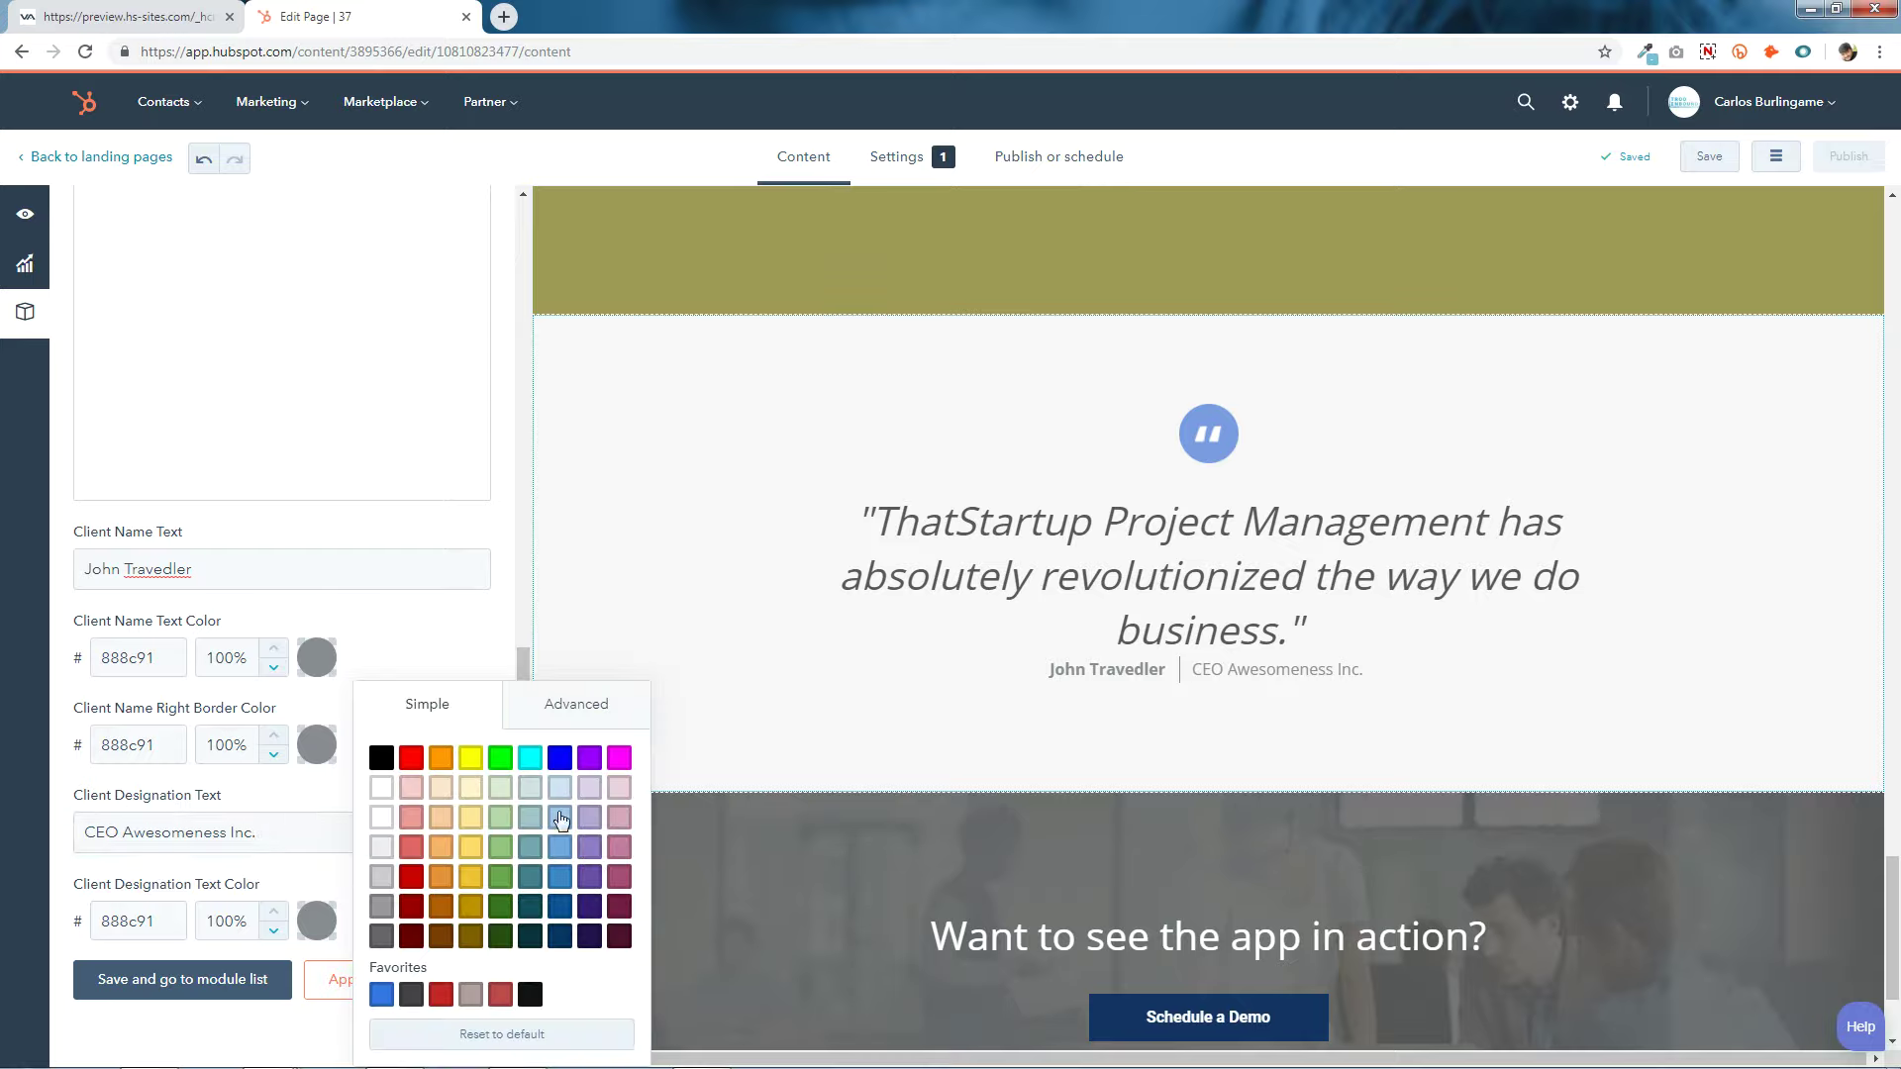
{"action": "left_click", "coordinate": [317, 923]}
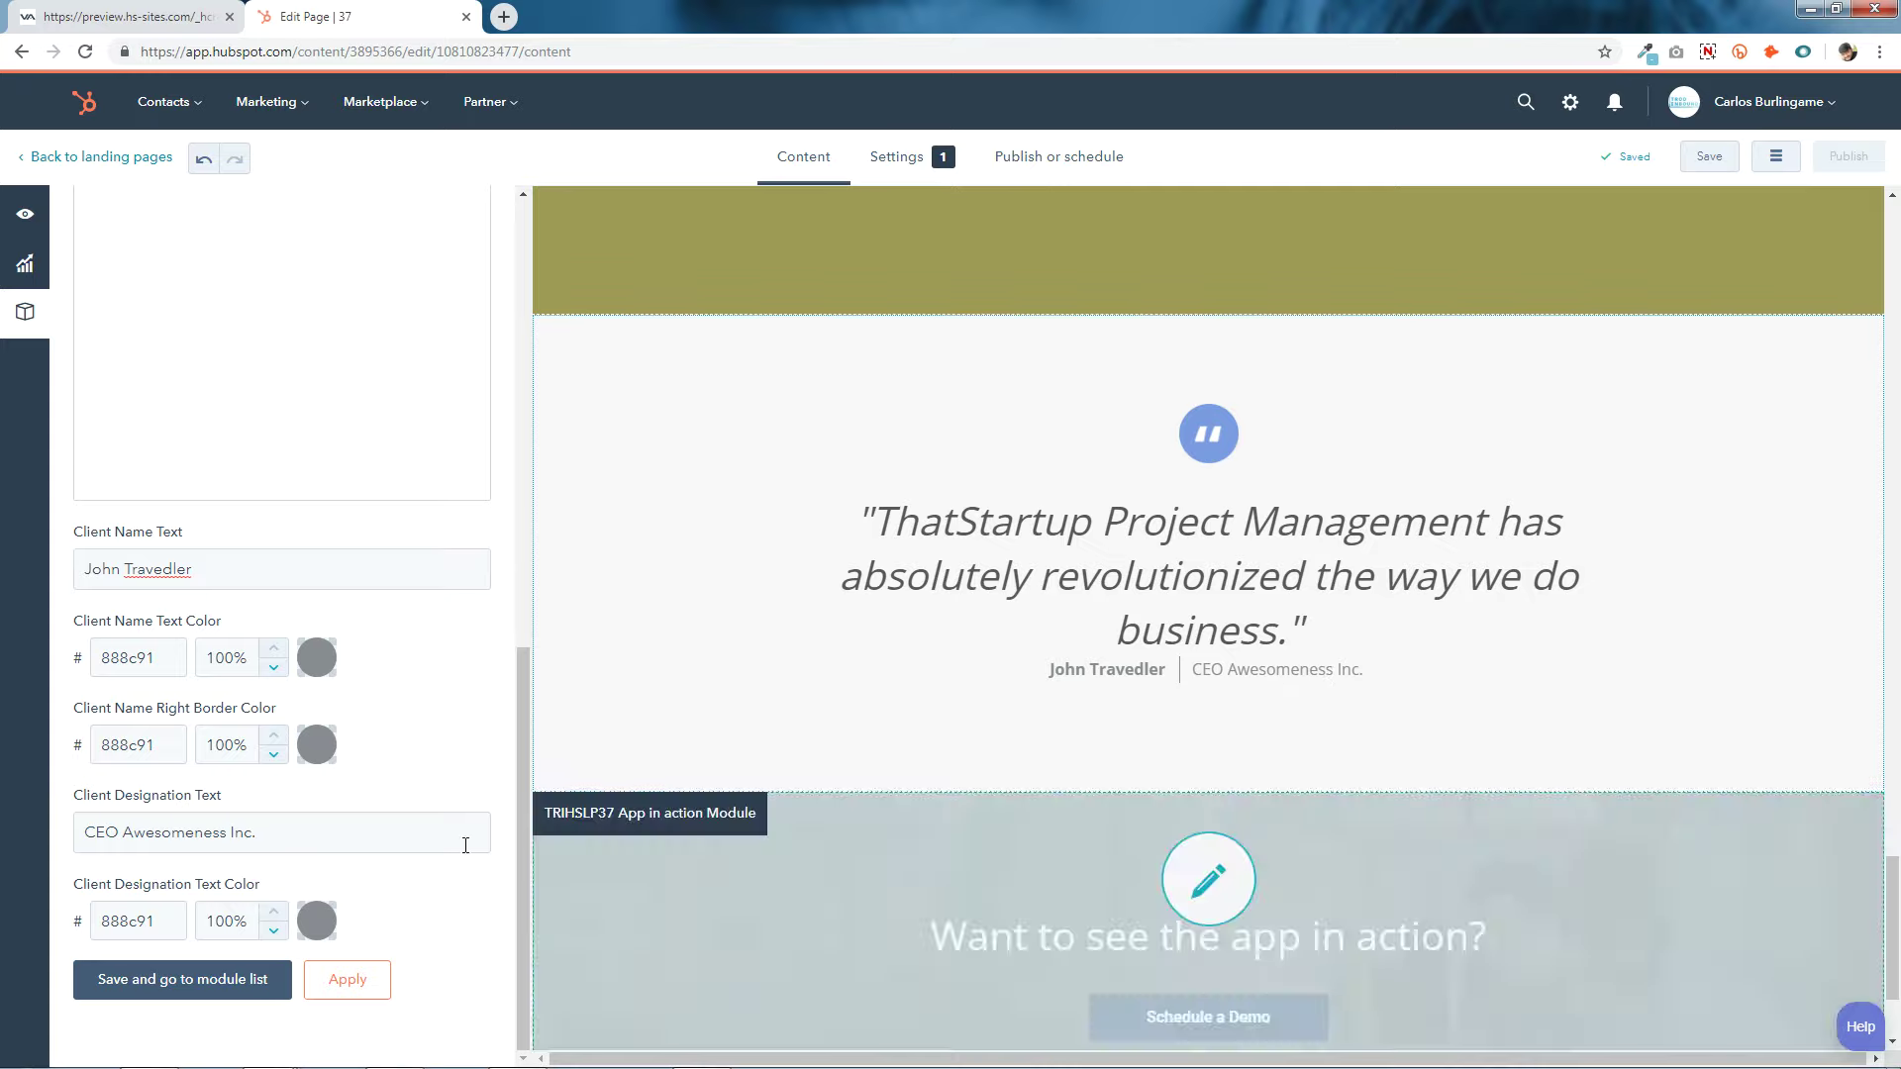
{"action": "left_click", "coordinate": [221, 978]}
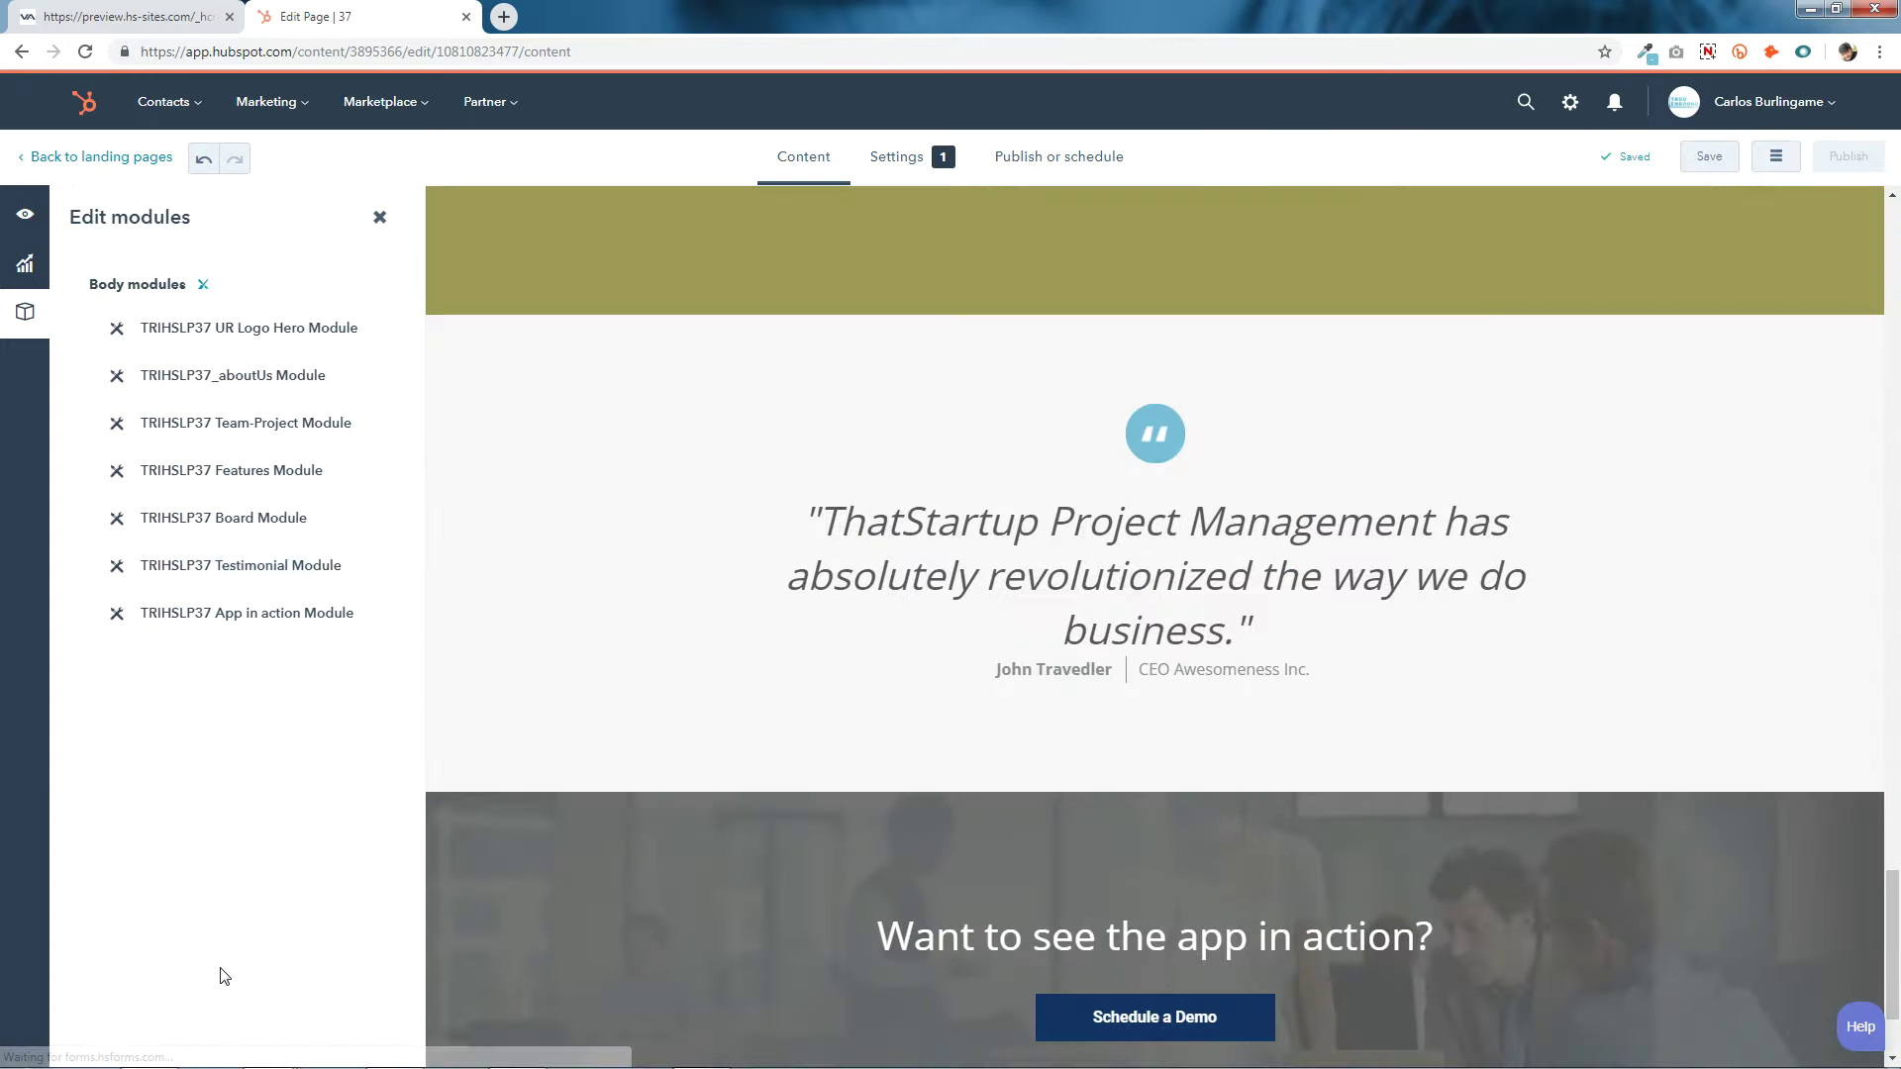
Try hiding the App in action module's section, turn the hiding back off, and save to return to the module list.
{"action": "scroll", "coordinate": [1311, 763], "scroll_direction": "down", "scroll_amount": 2}
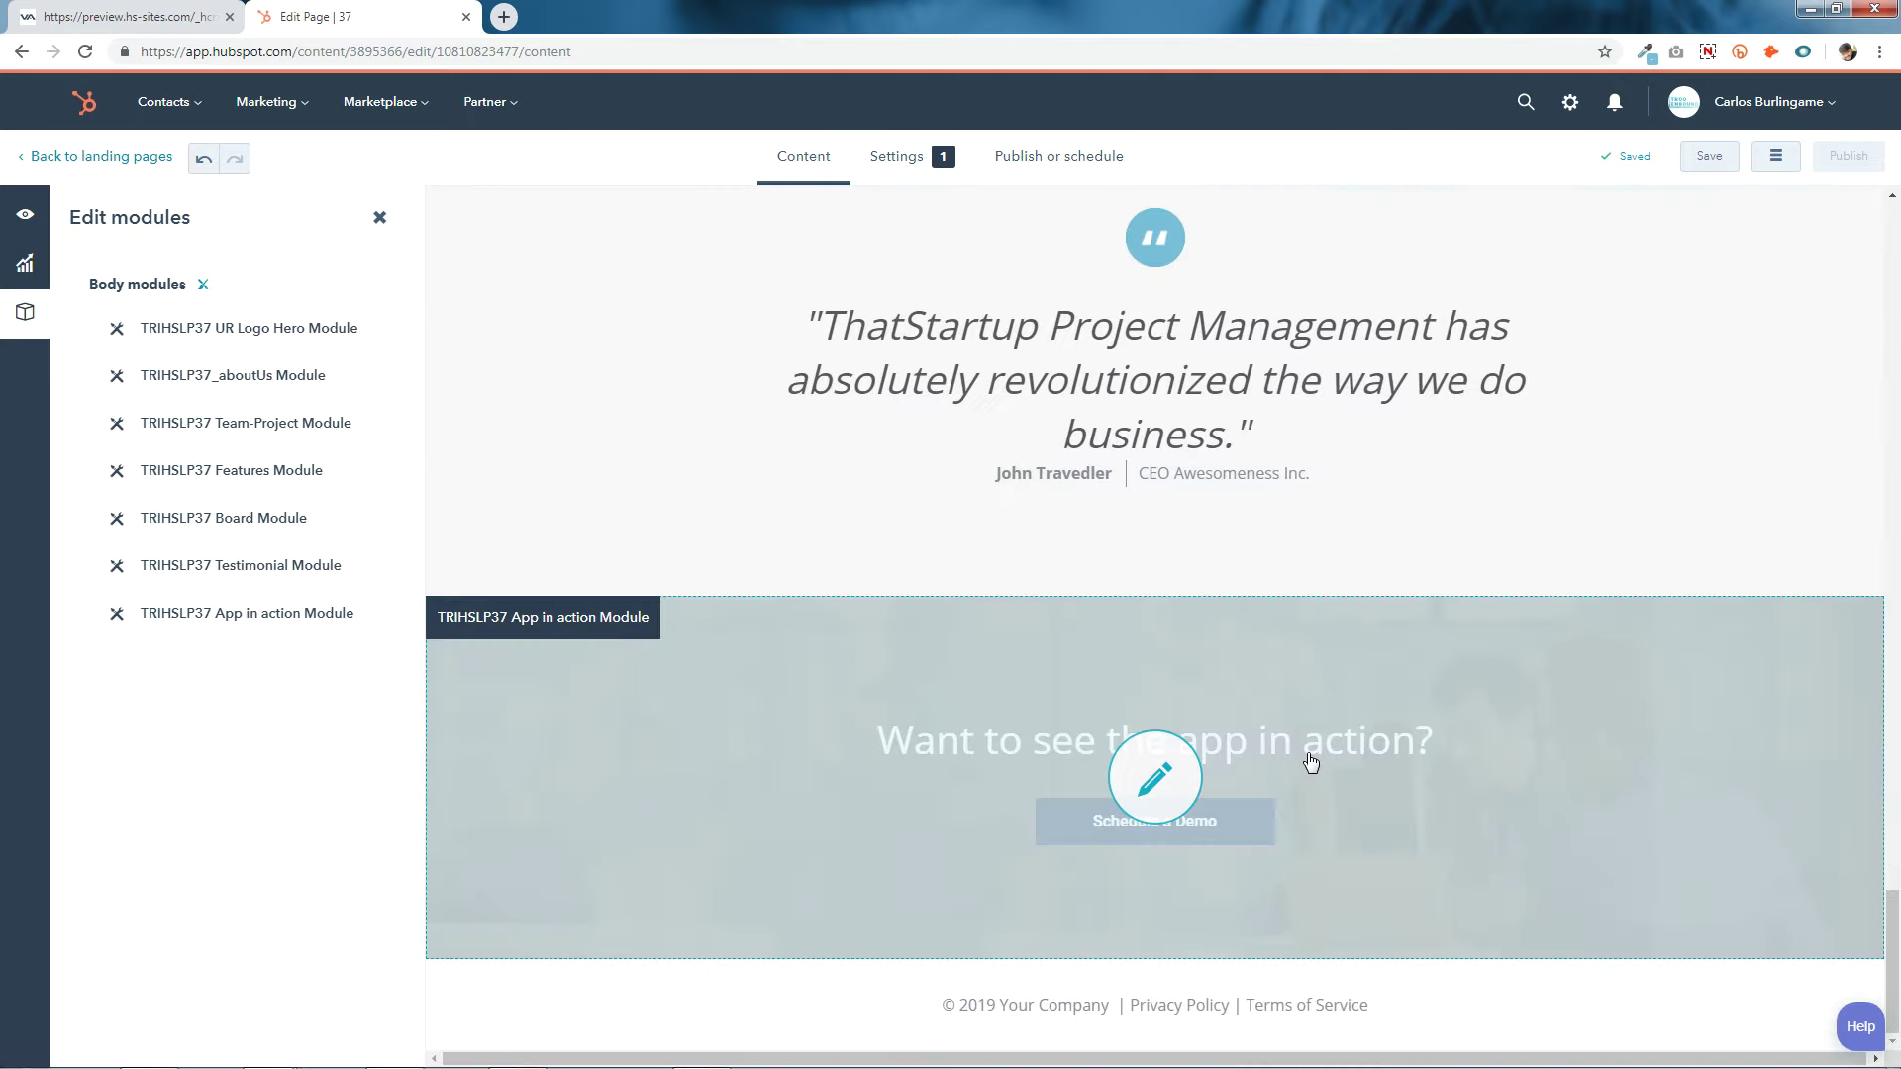
{"action": "left_click", "coordinate": [1151, 778]}
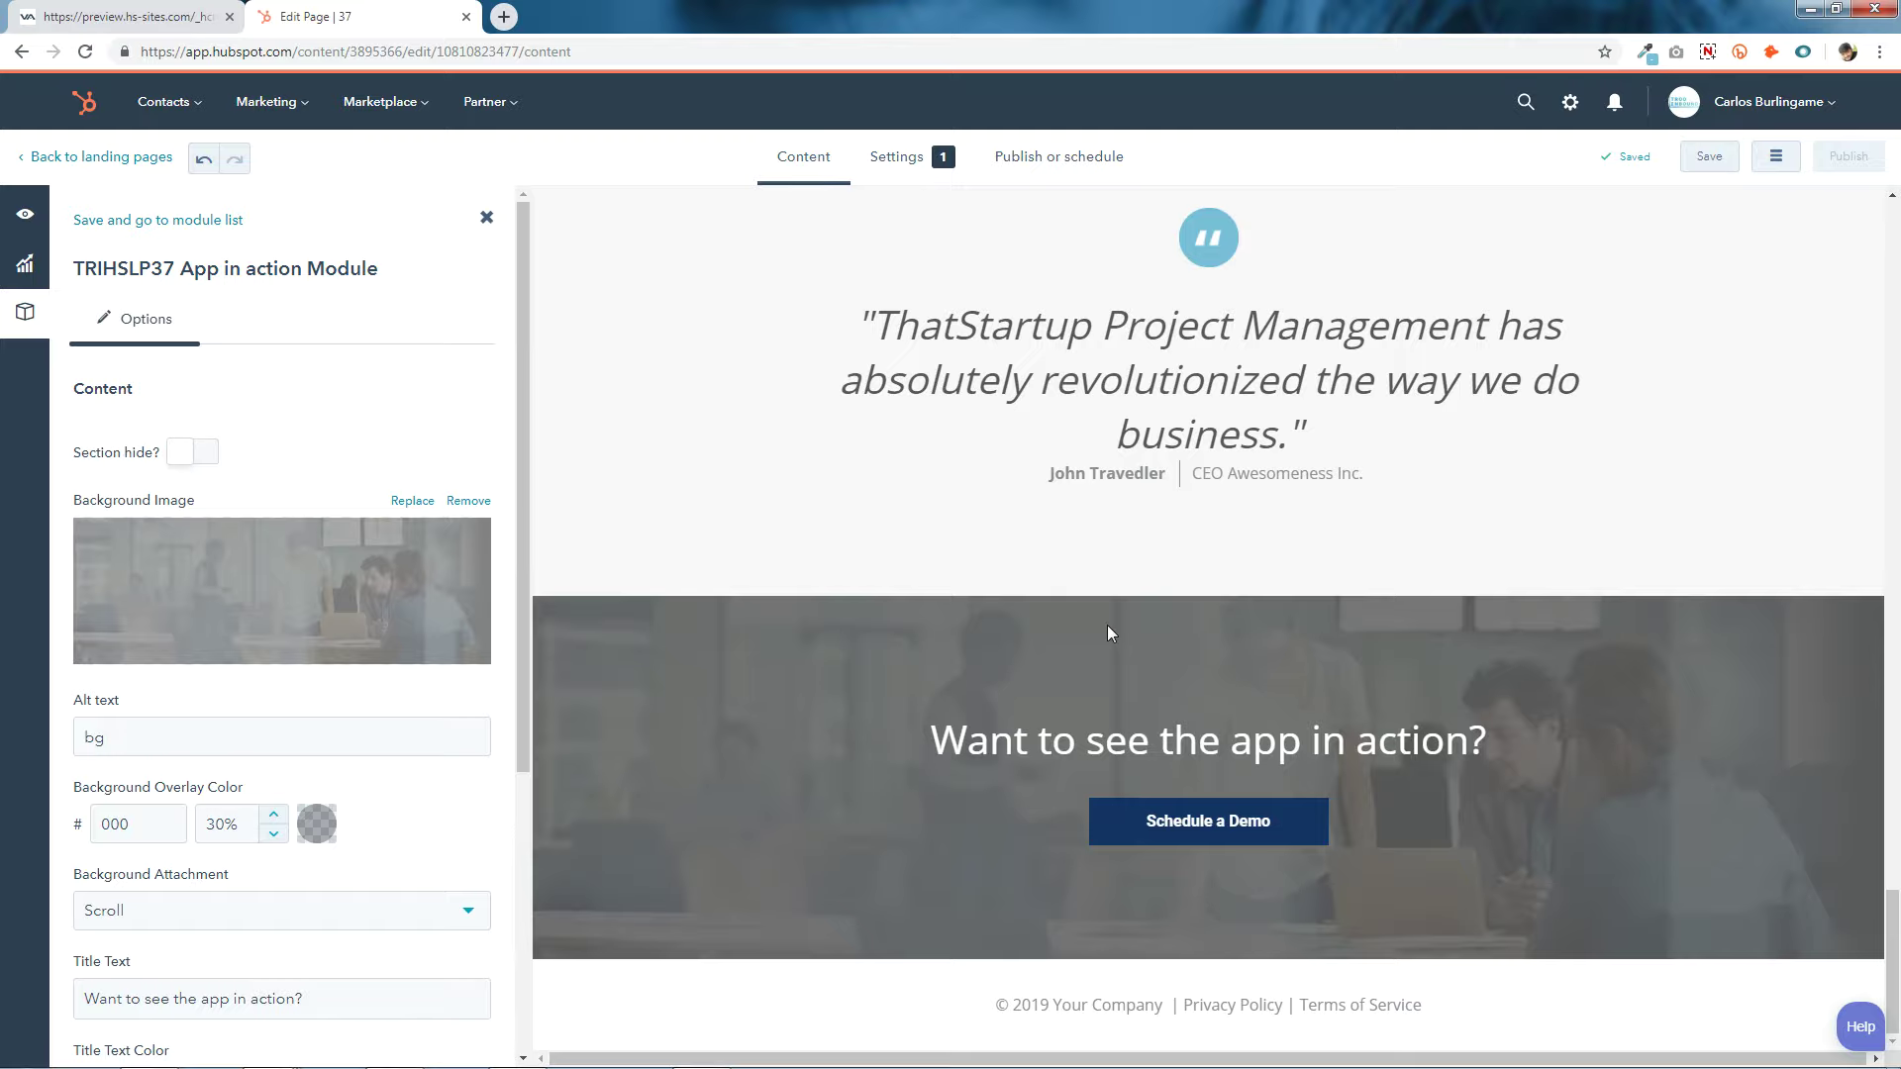
{"action": "left_click", "coordinate": [210, 455]}
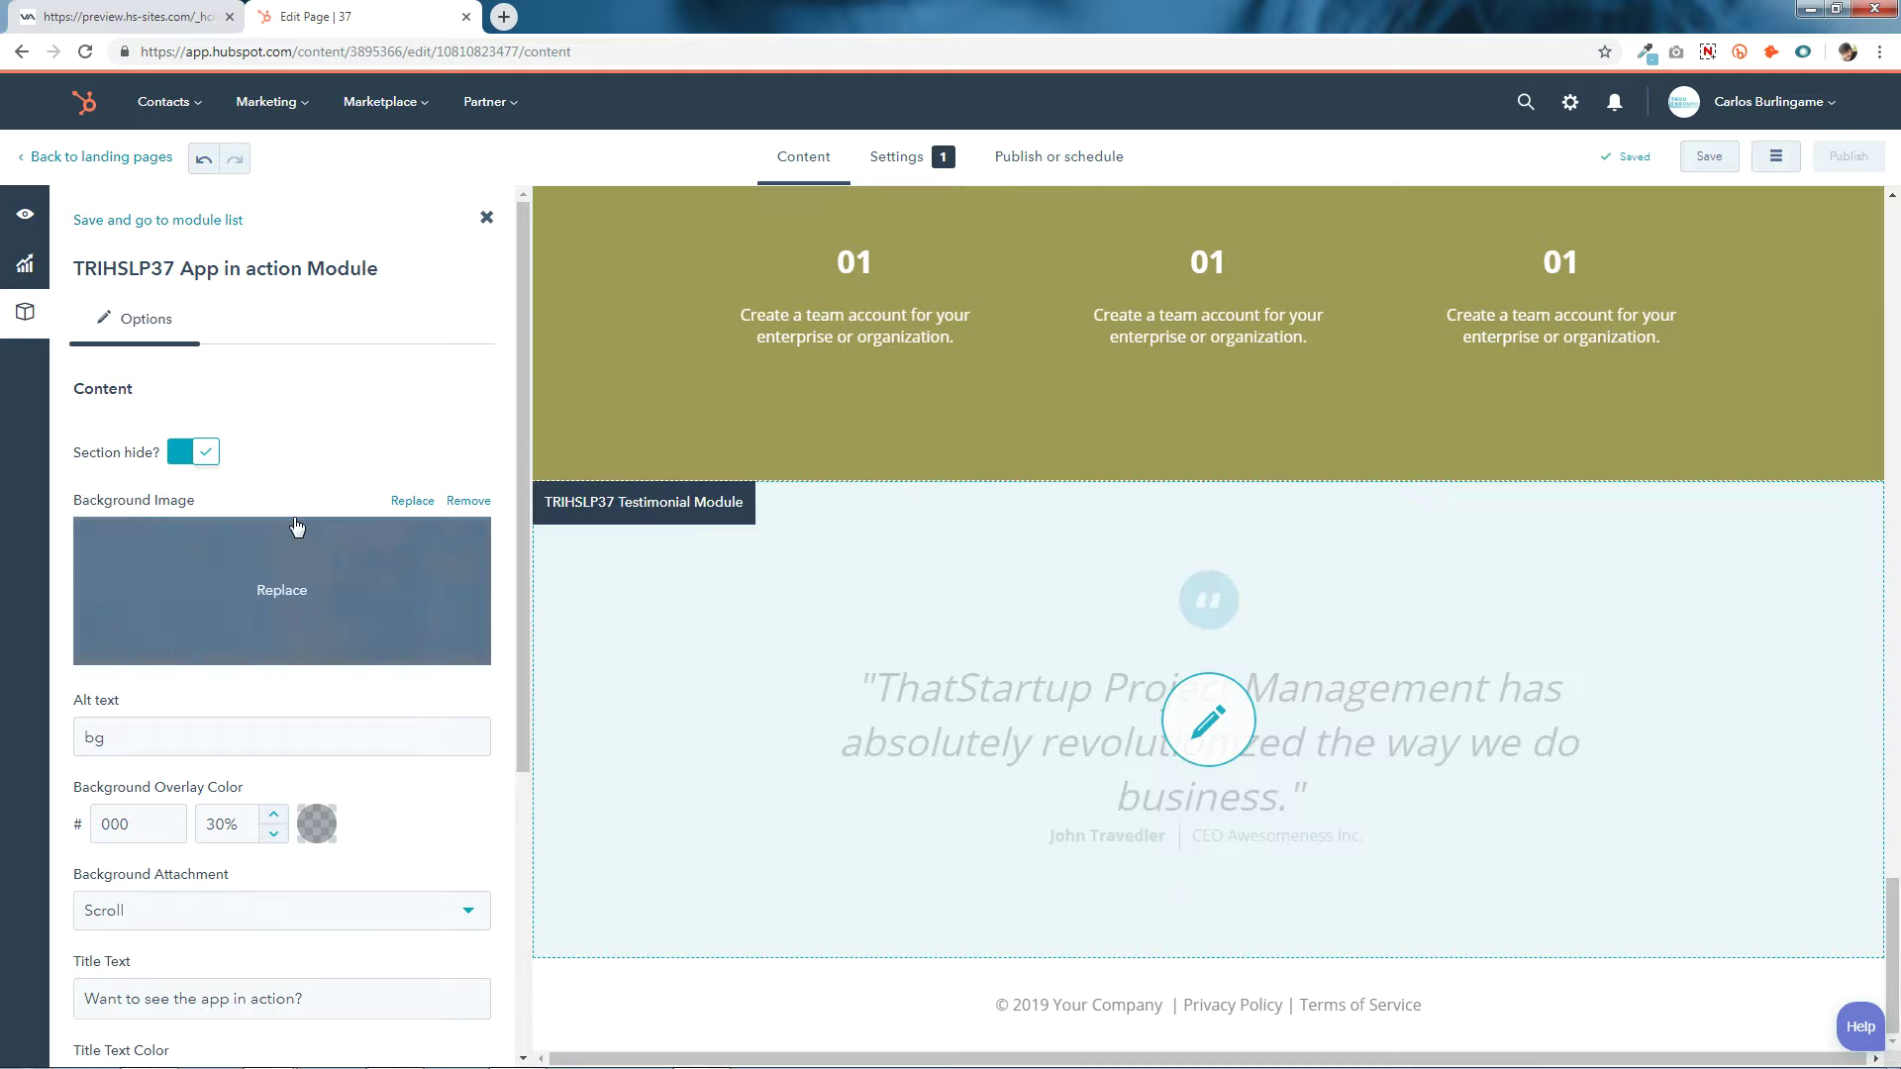
{"action": "left_click", "coordinate": [178, 457]}
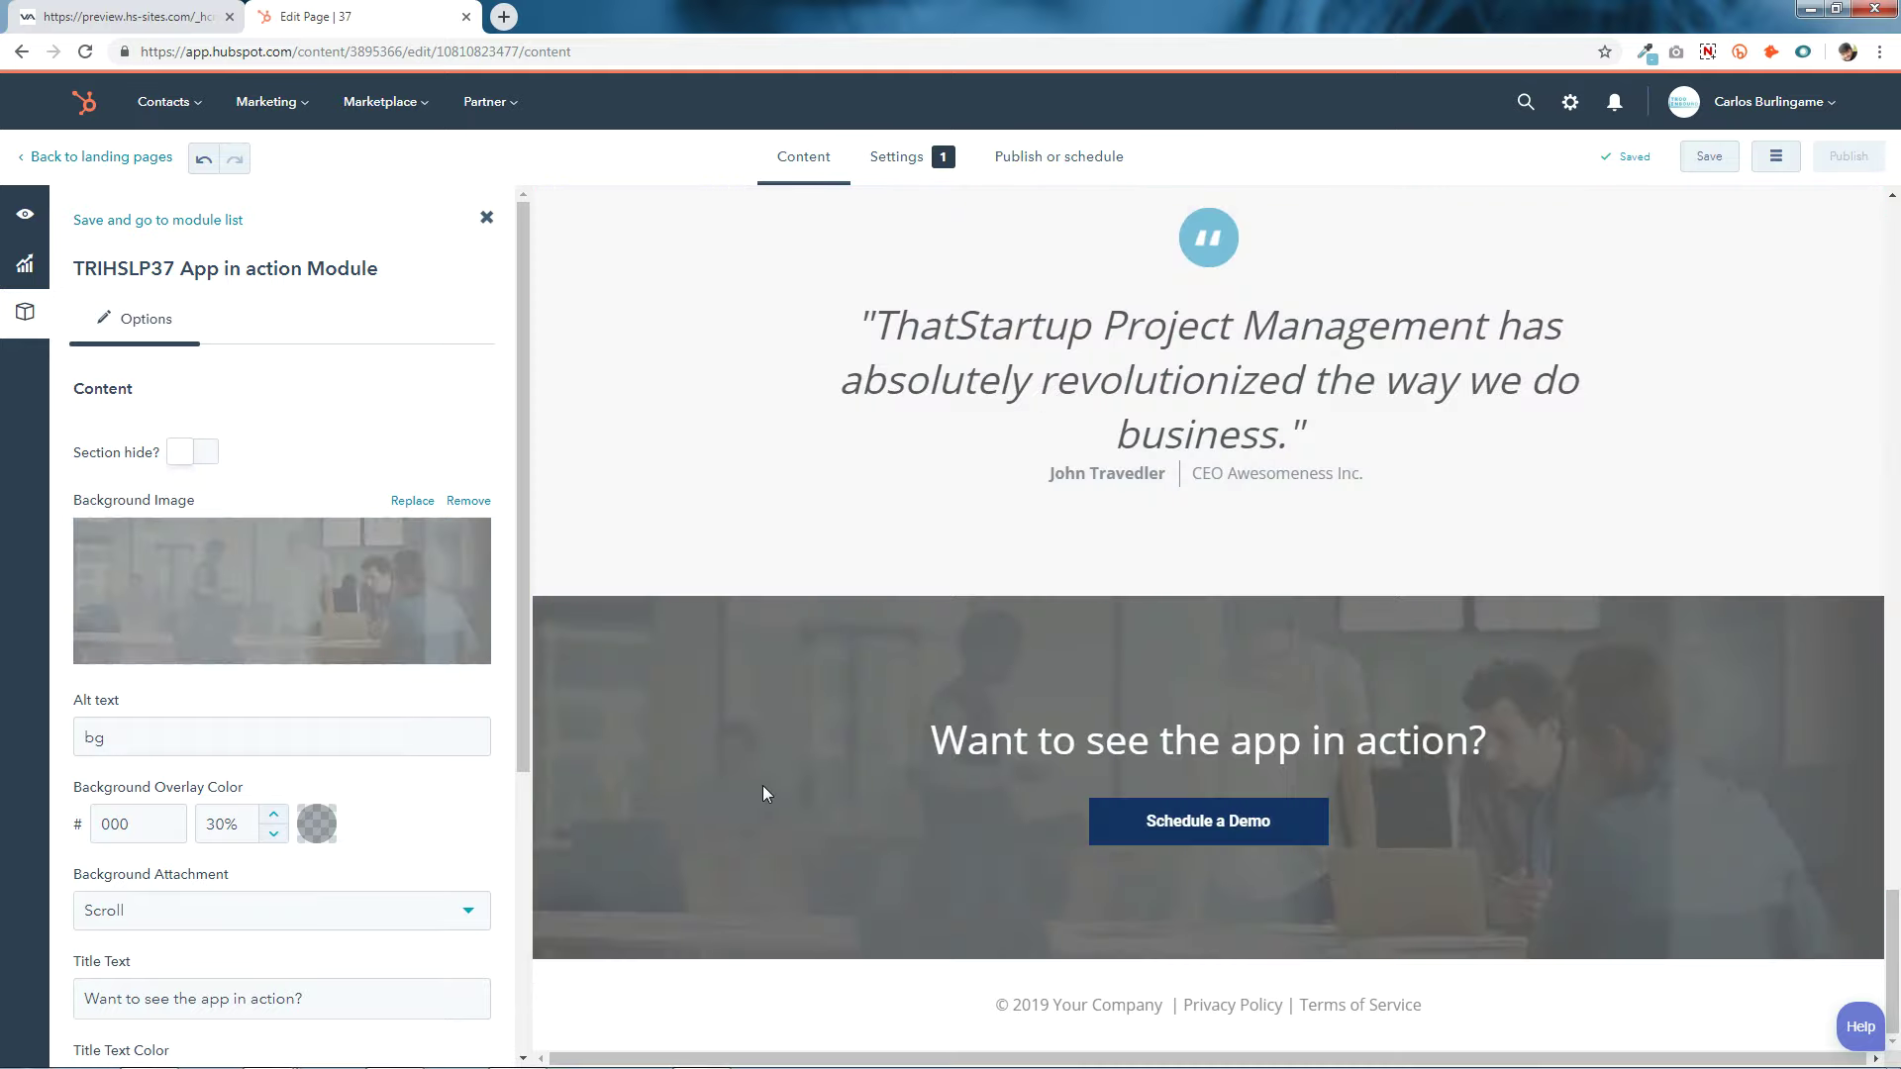
{"action": "scroll", "coordinate": [401, 792], "scroll_direction": "down", "scroll_amount": 5}
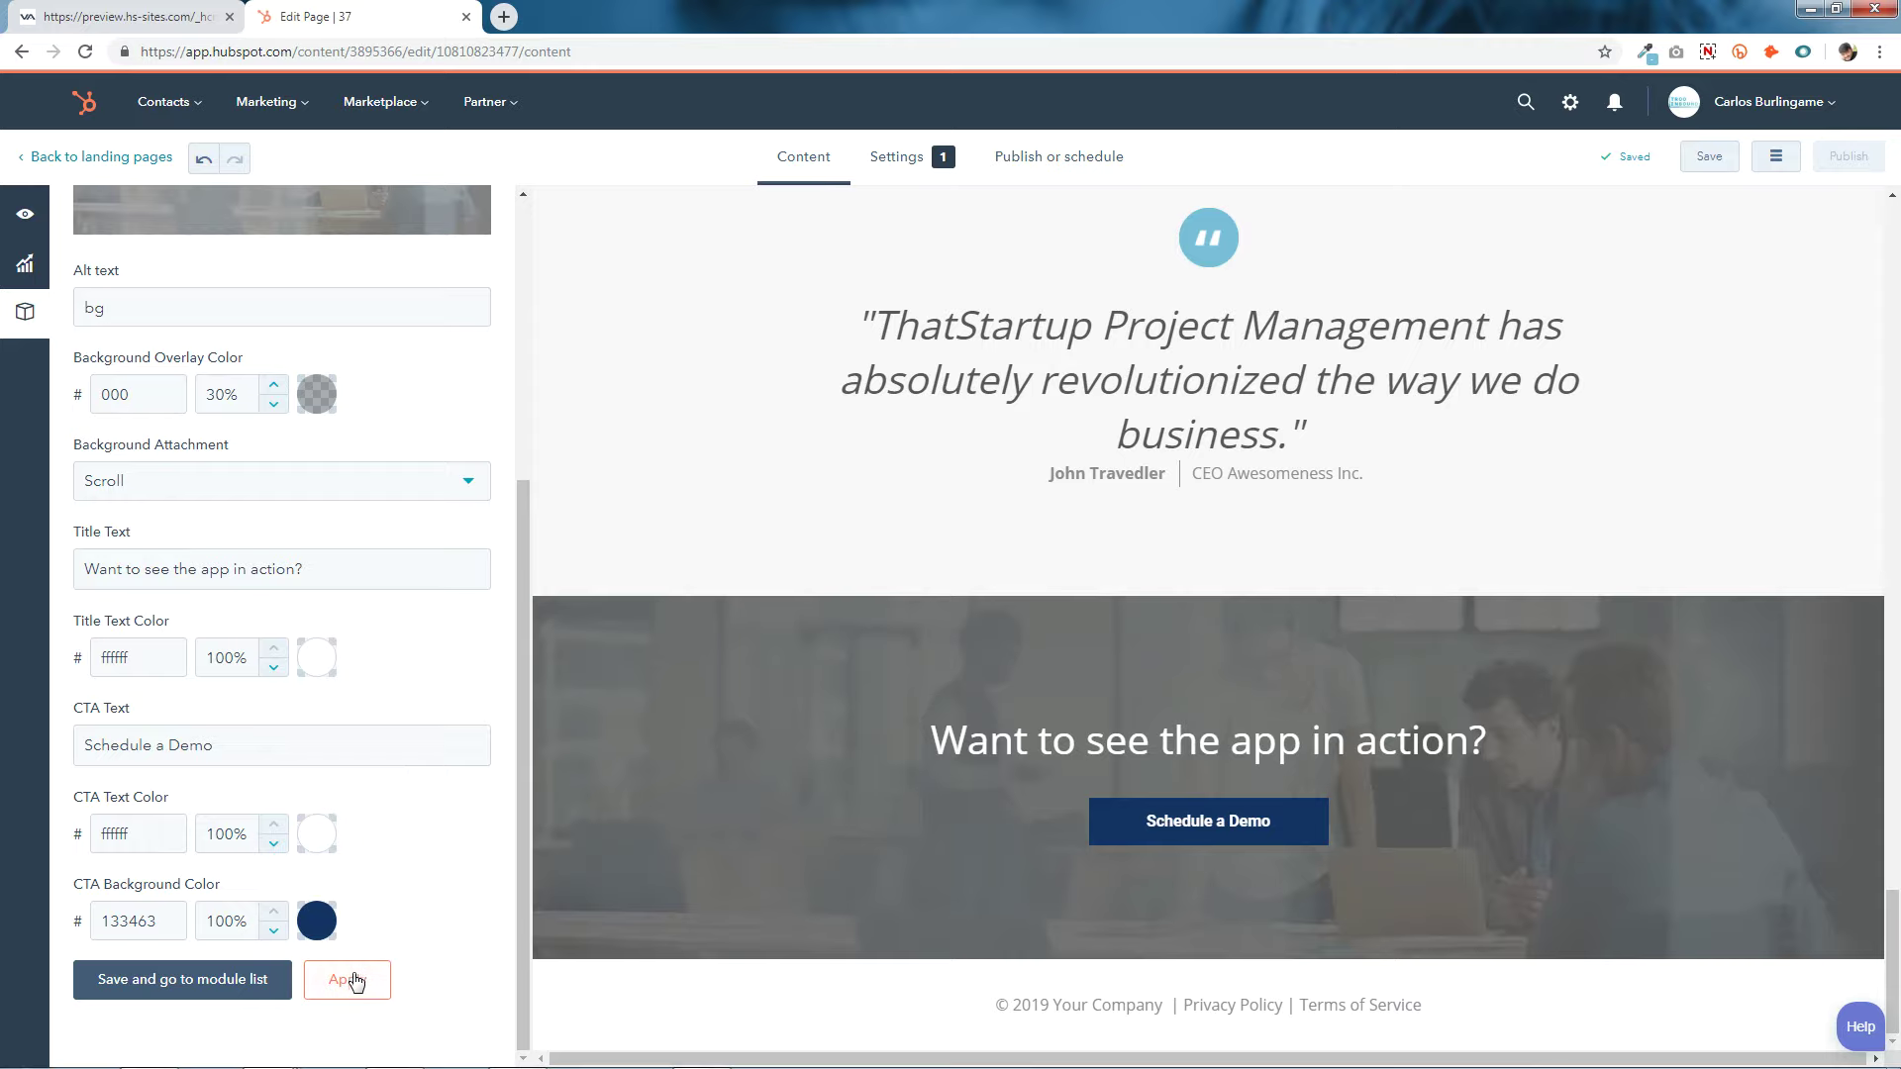
{"action": "left_click", "coordinate": [254, 979]}
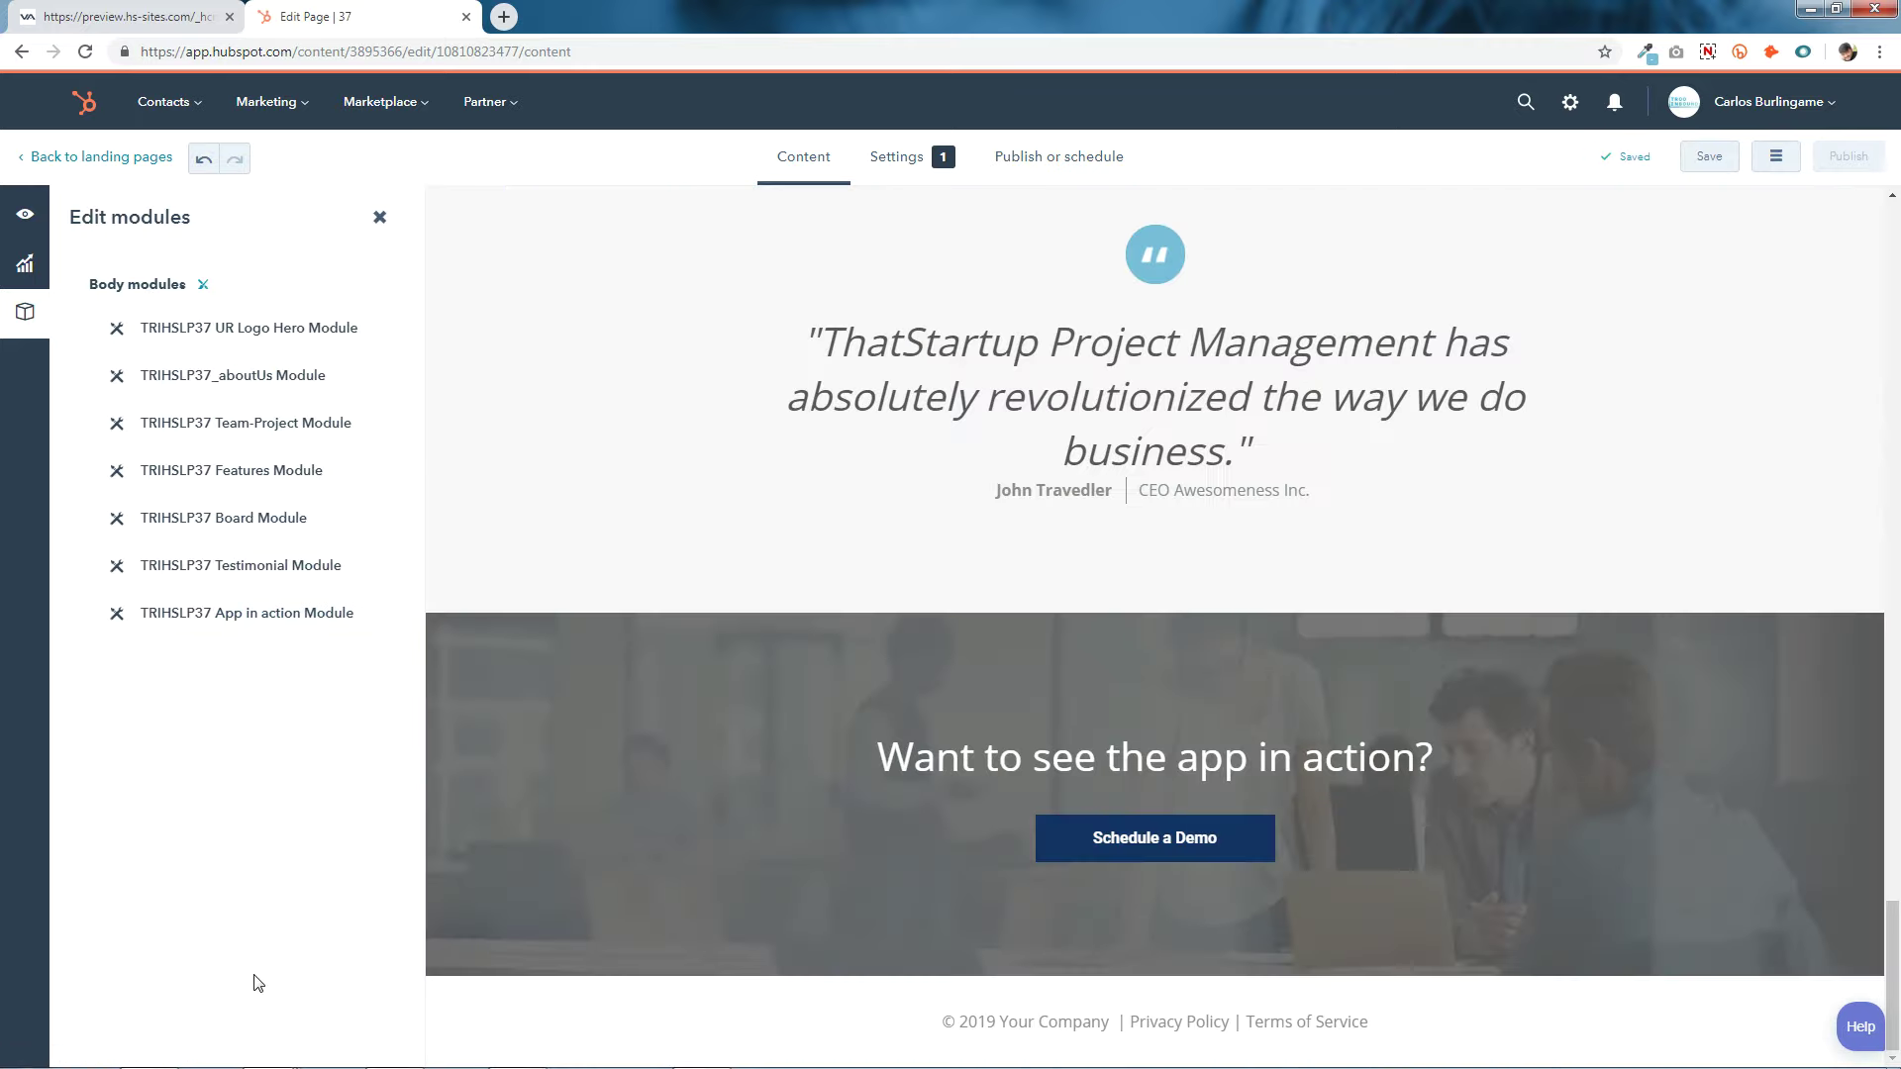
{"action": "left_click", "coordinate": [1175, 807]}
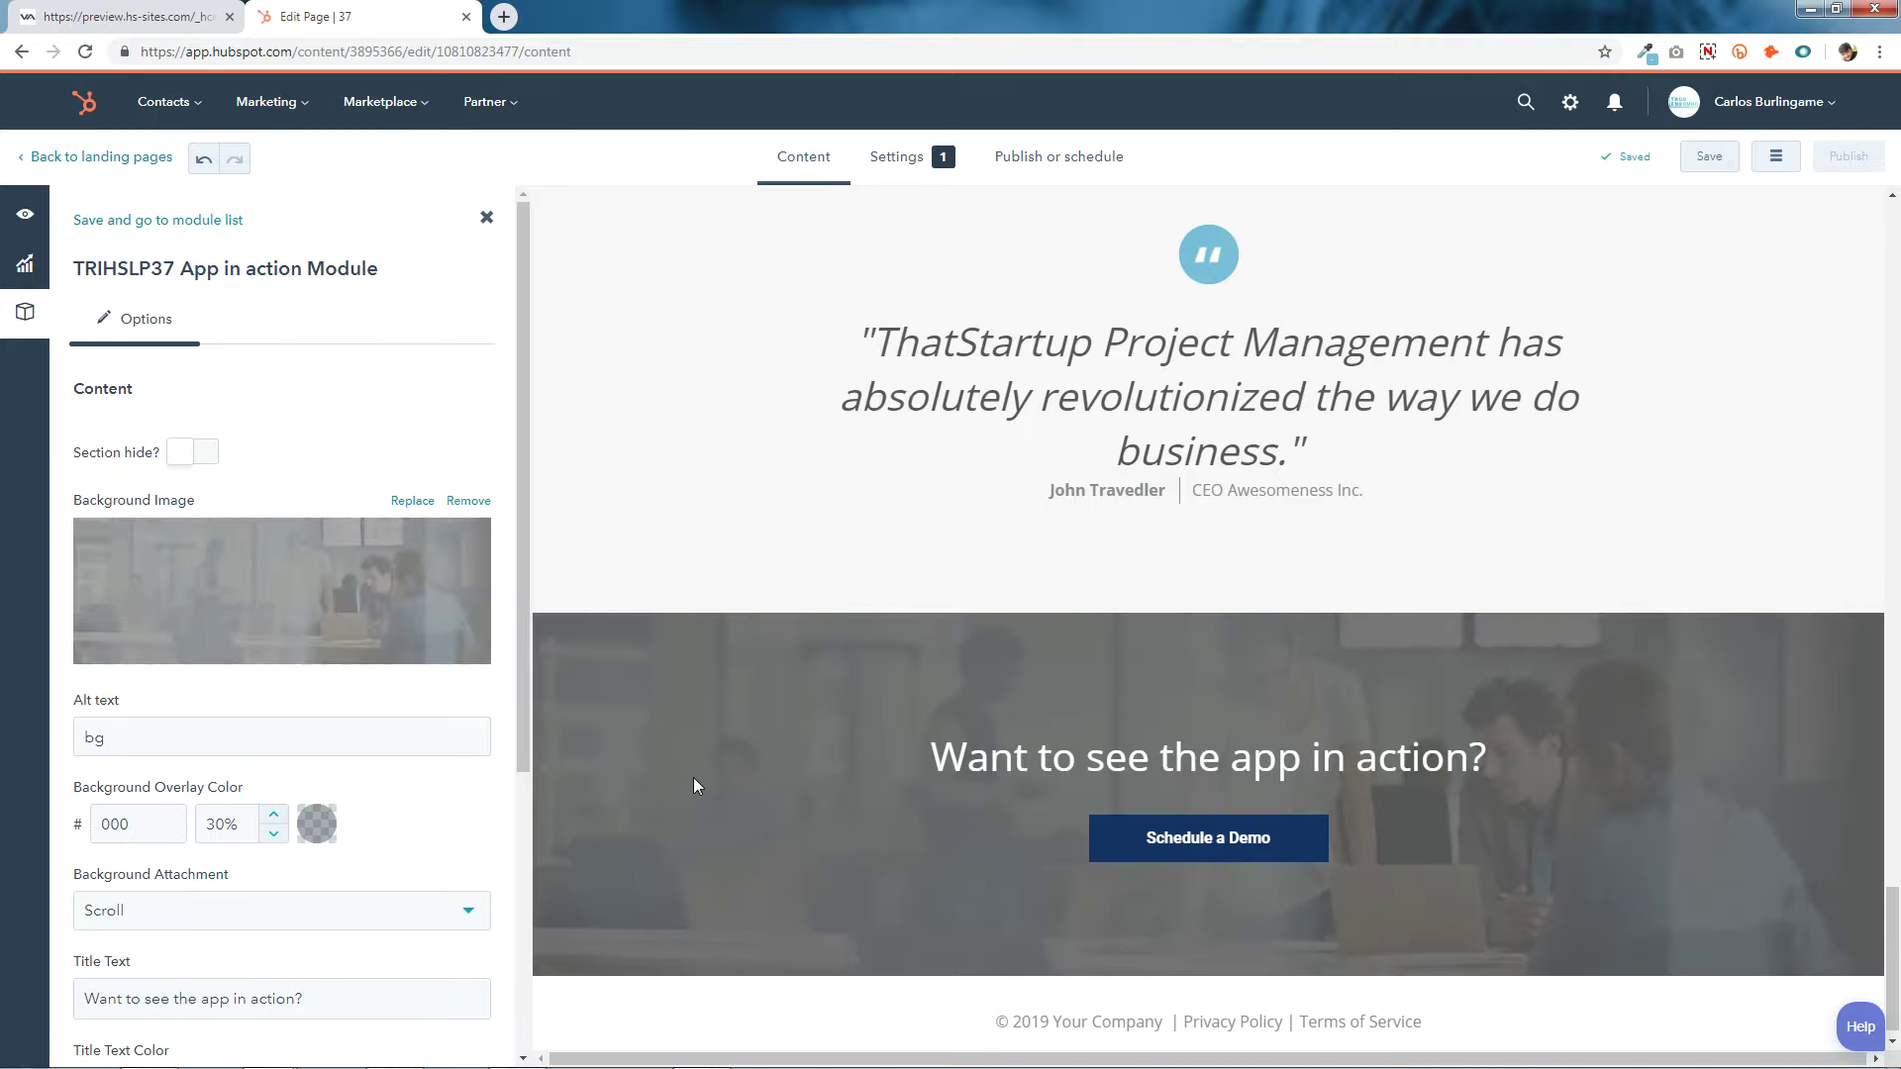
{"action": "left_click", "coordinate": [275, 596]}
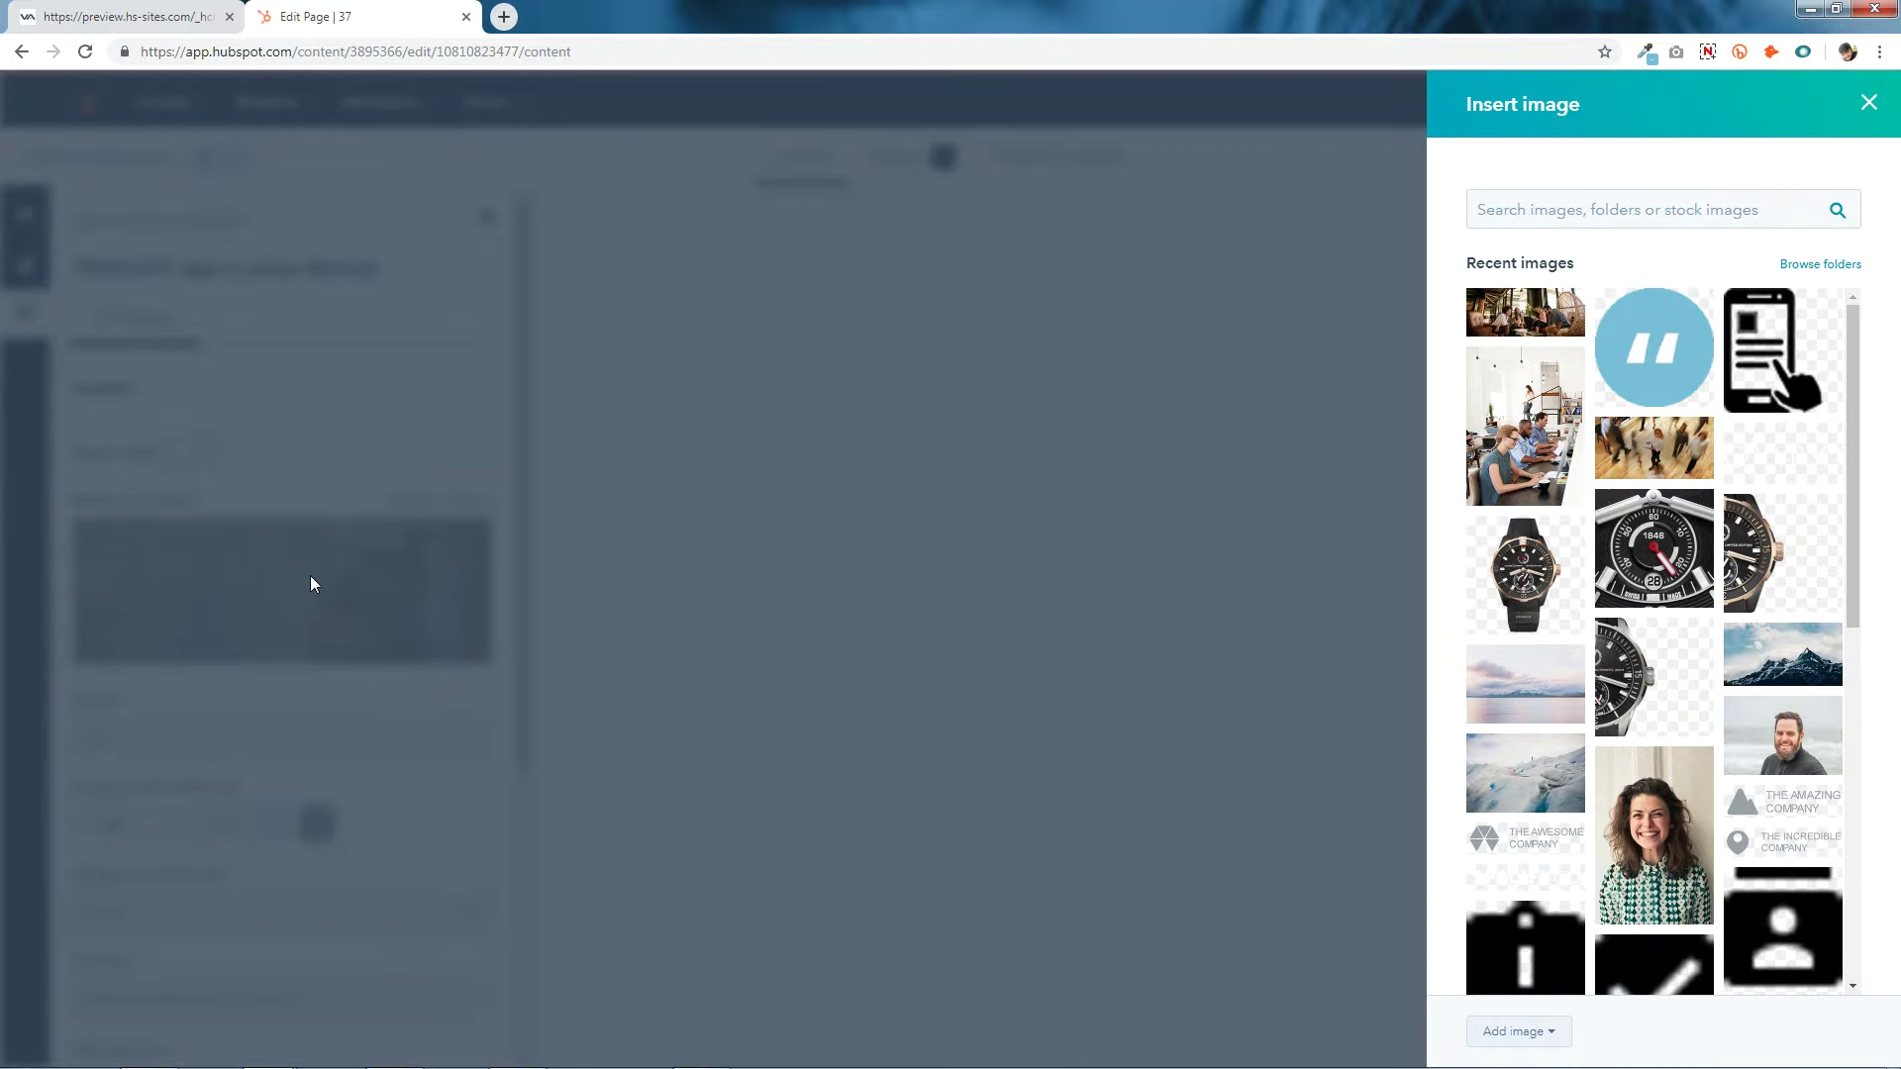
{"action": "left_click", "coordinate": [1525, 312]}
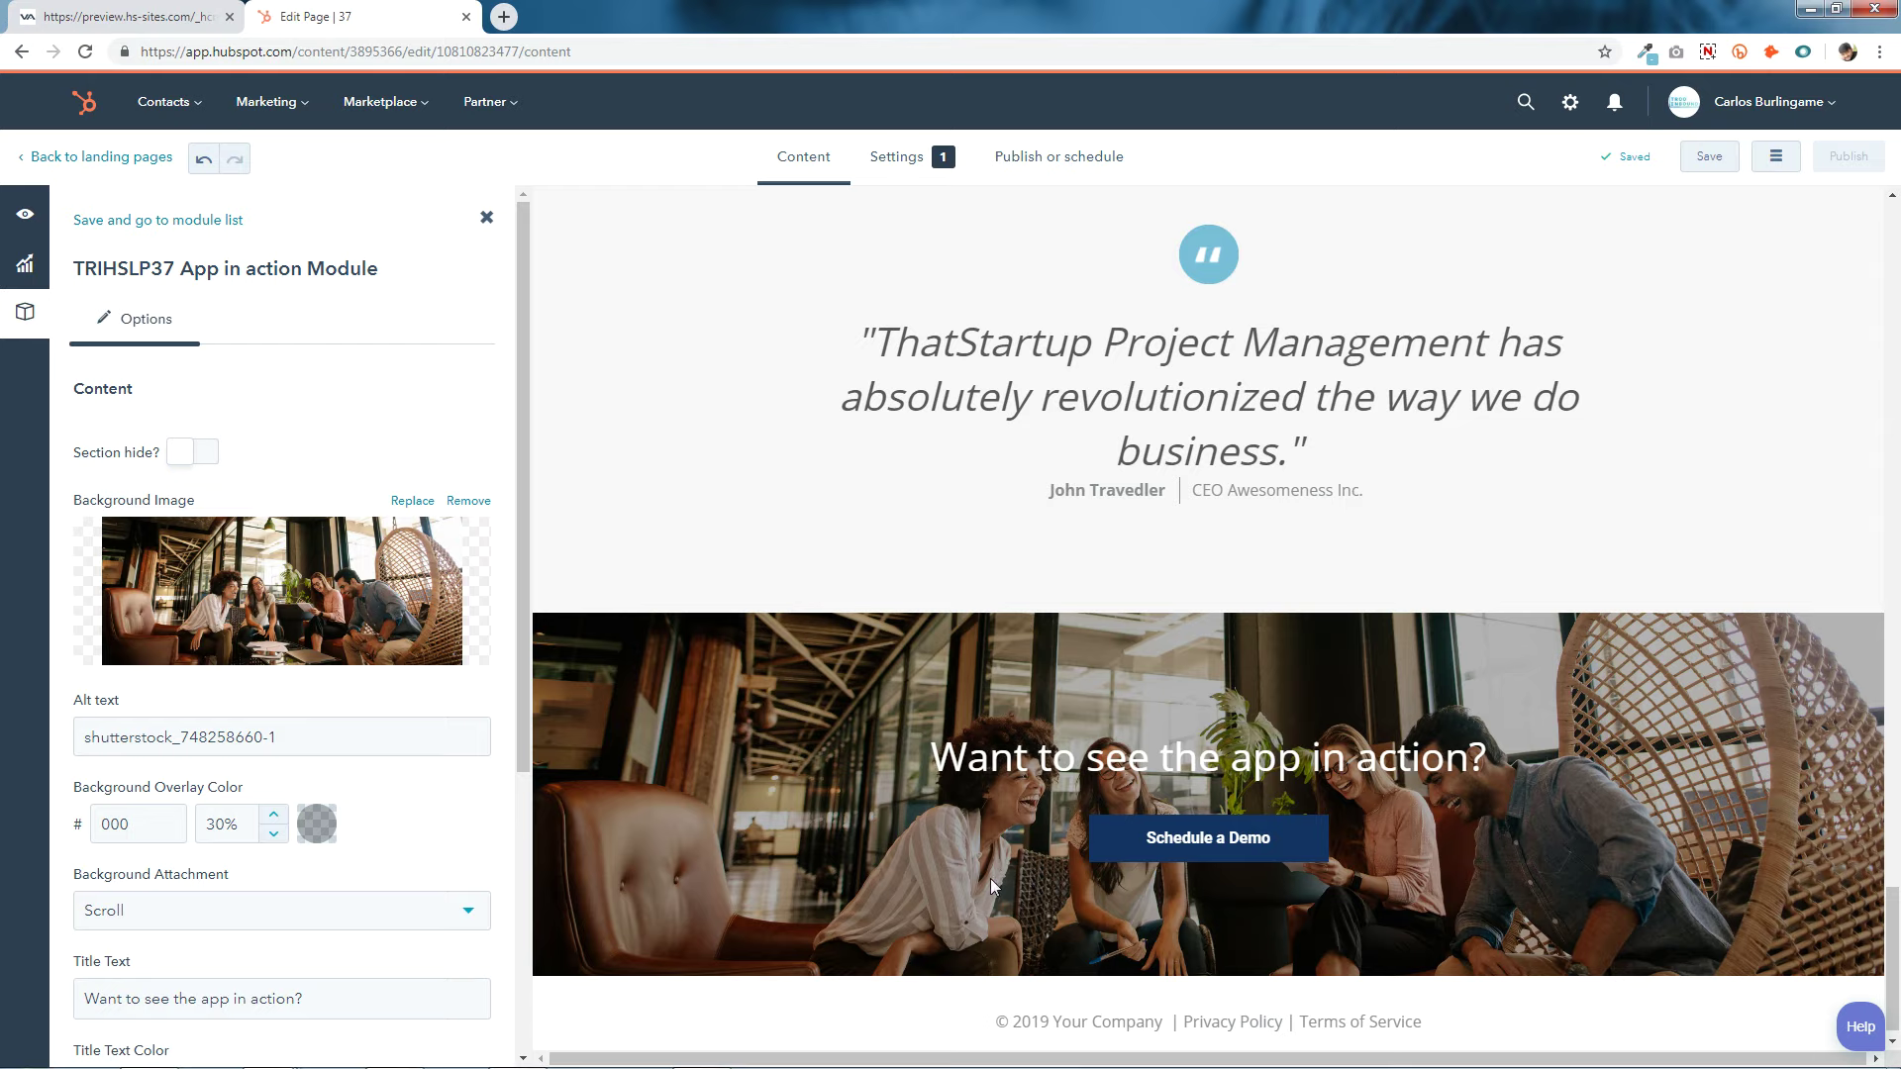
Look up the background overlay values in LP - 37.txt and set the App in action module's overlay opacity to 65%.
{"action": "scroll", "coordinate": [289, 618], "scroll_direction": "down", "scroll_amount": 1}
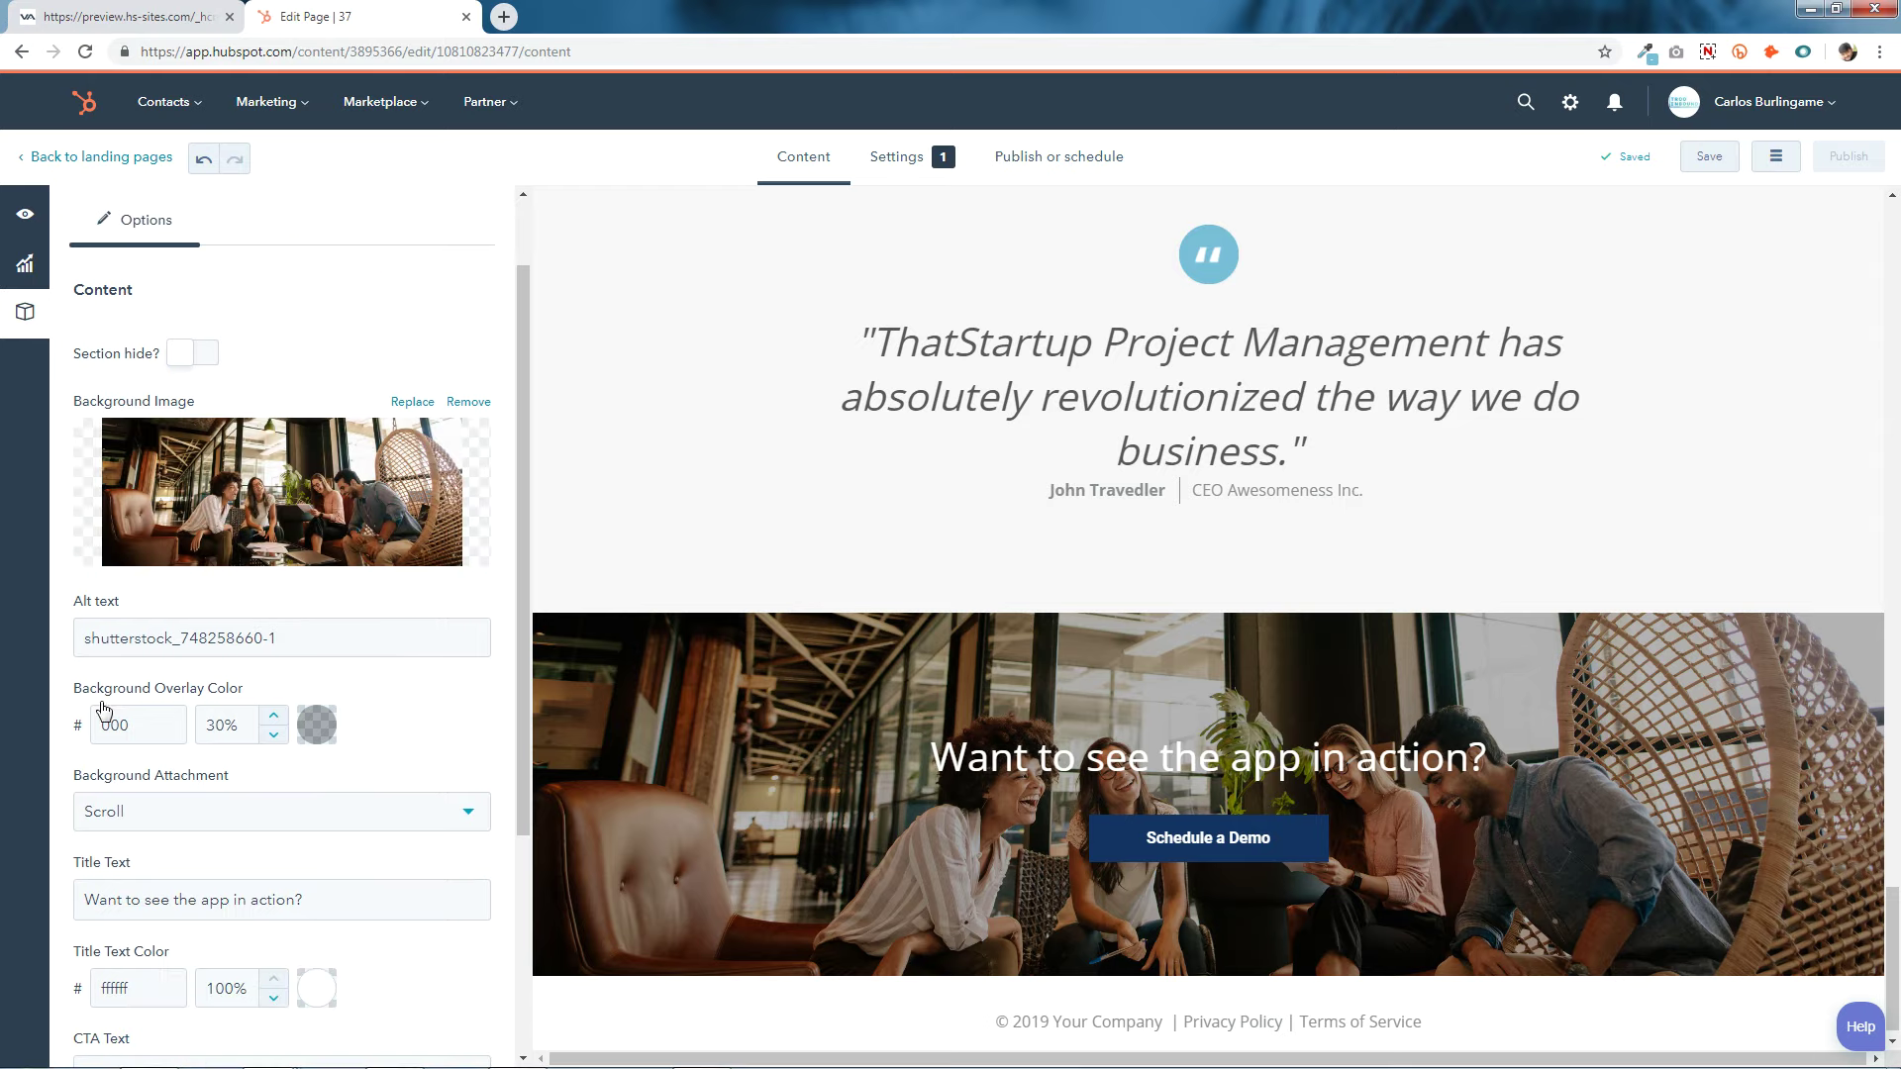
{"action": "left_click", "coordinate": [220, 727]}
{"action": "left_click", "coordinate": [703, 1051]}
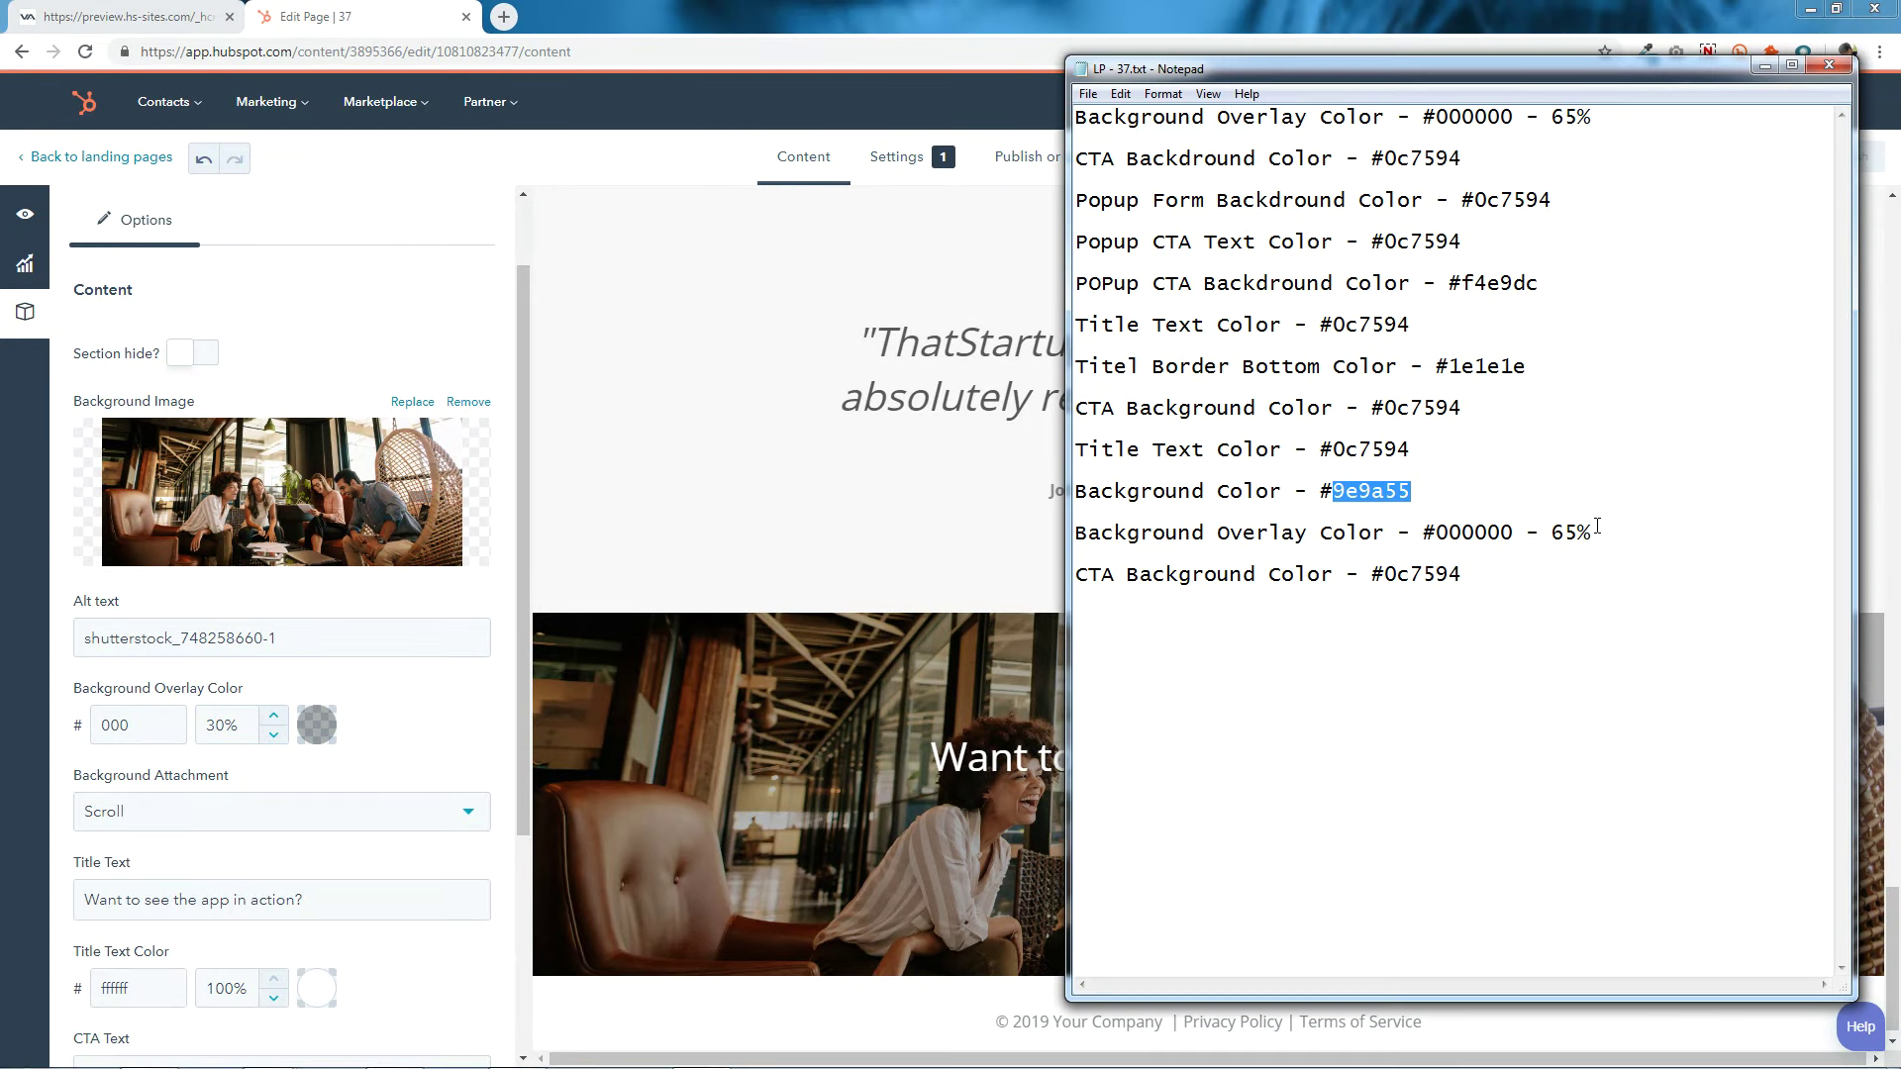
{"action": "left_click", "coordinate": [171, 725]}
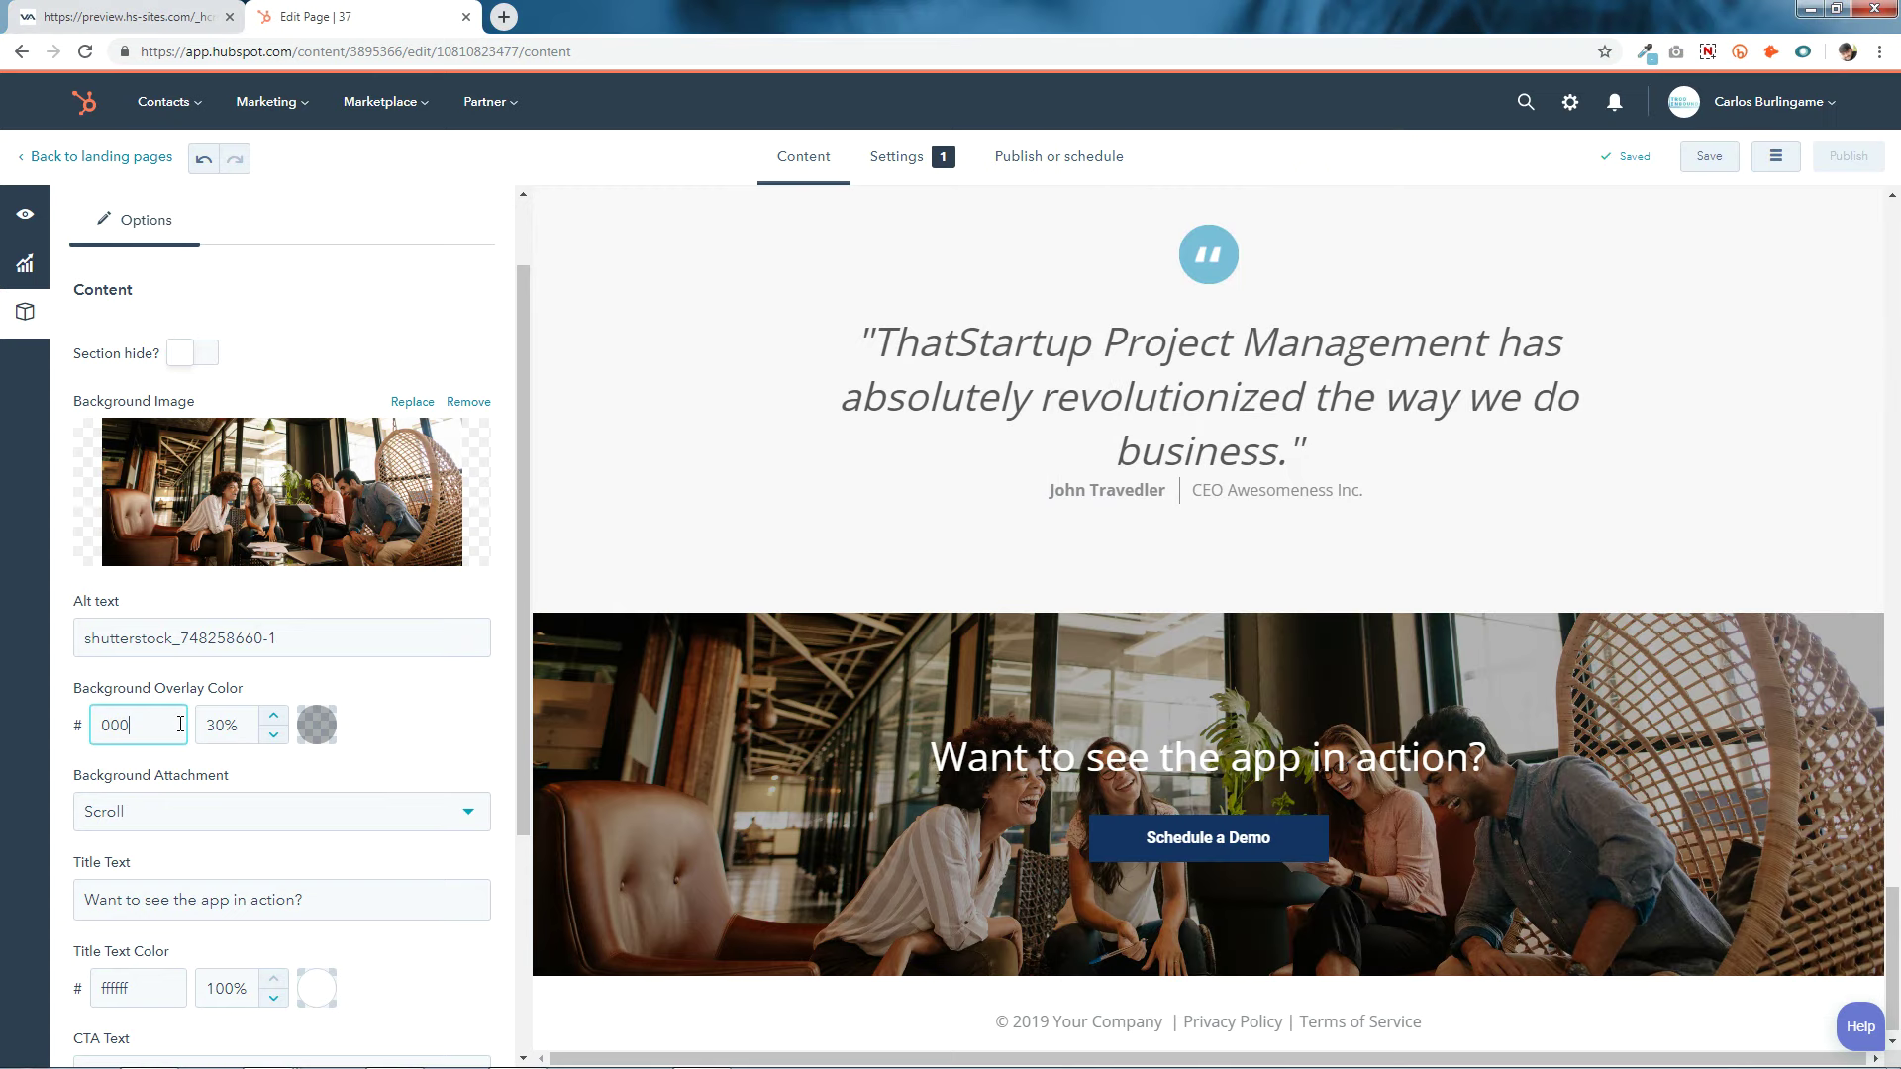
{"action": "left_click", "coordinate": [318, 729]}
{"action": "left_click", "coordinate": [318, 735]}
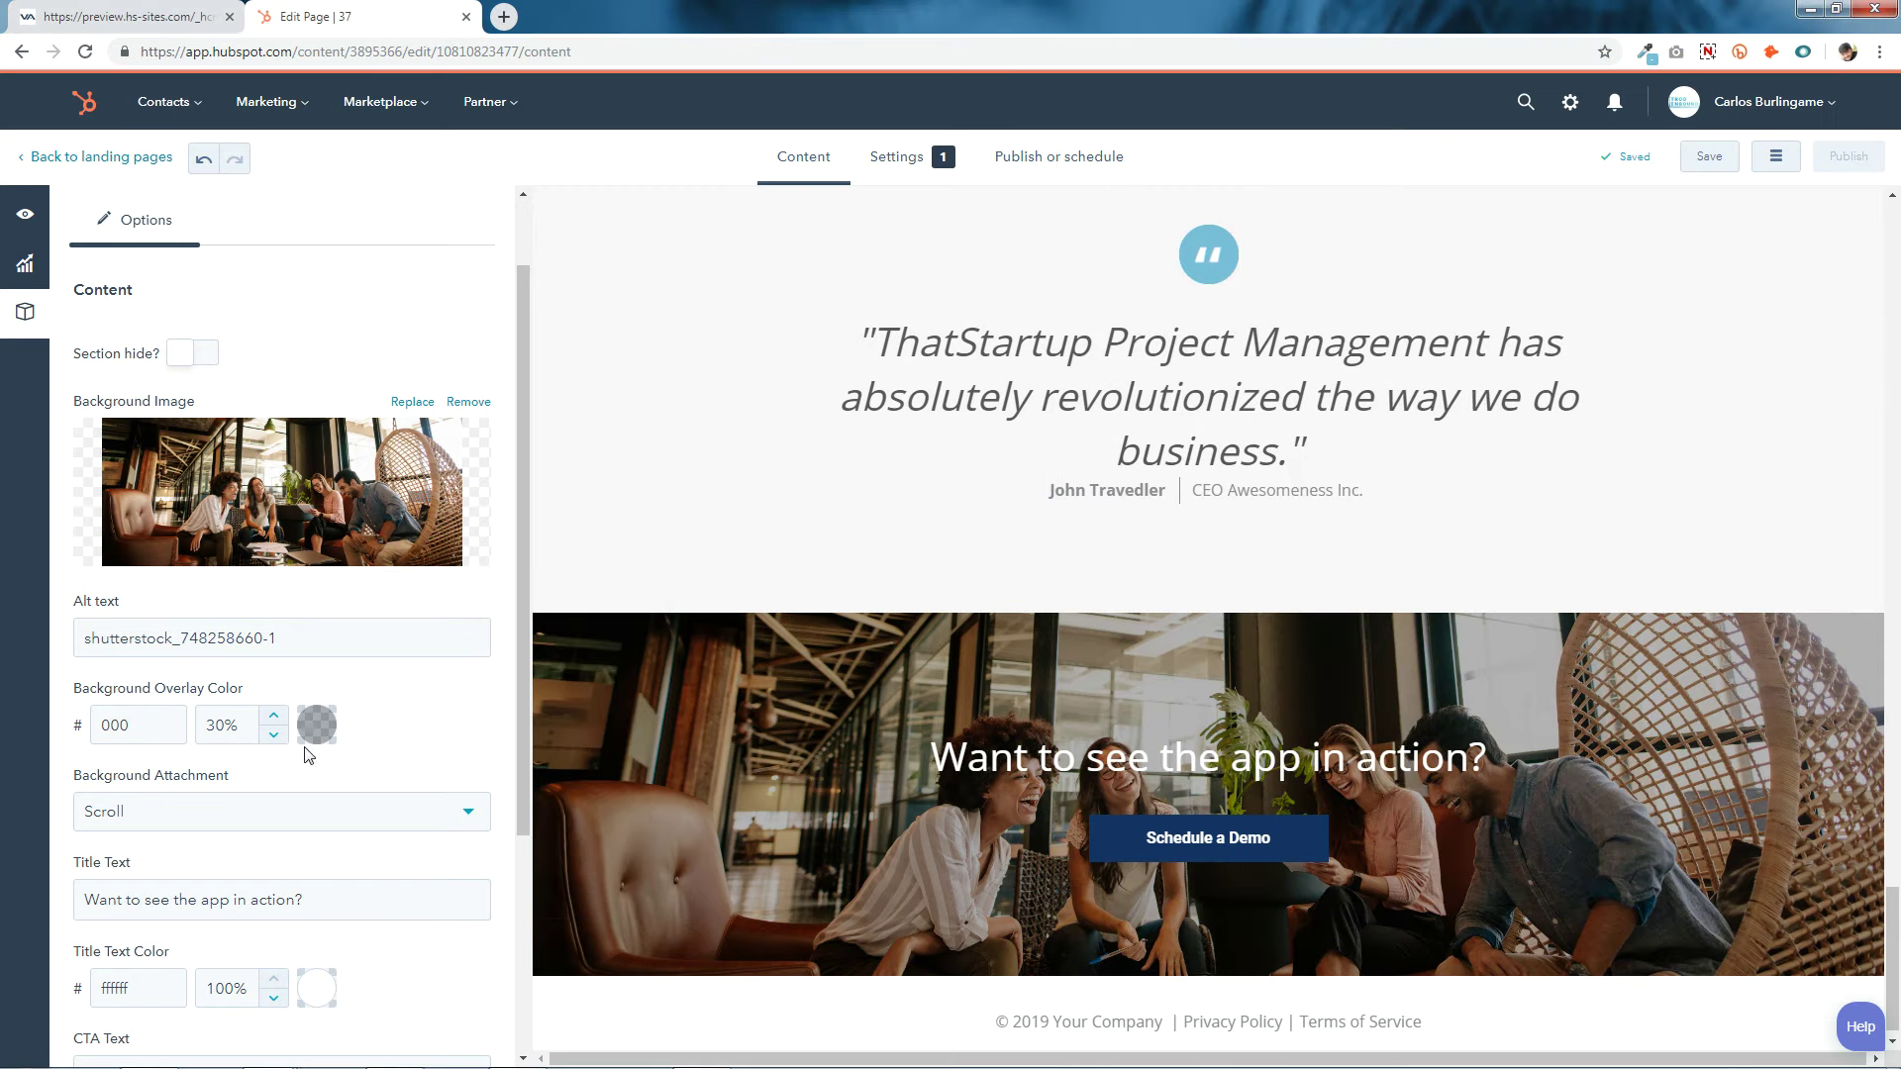
{"action": "left_click", "coordinate": [218, 725]}
{"action": "type", "text": "60"}
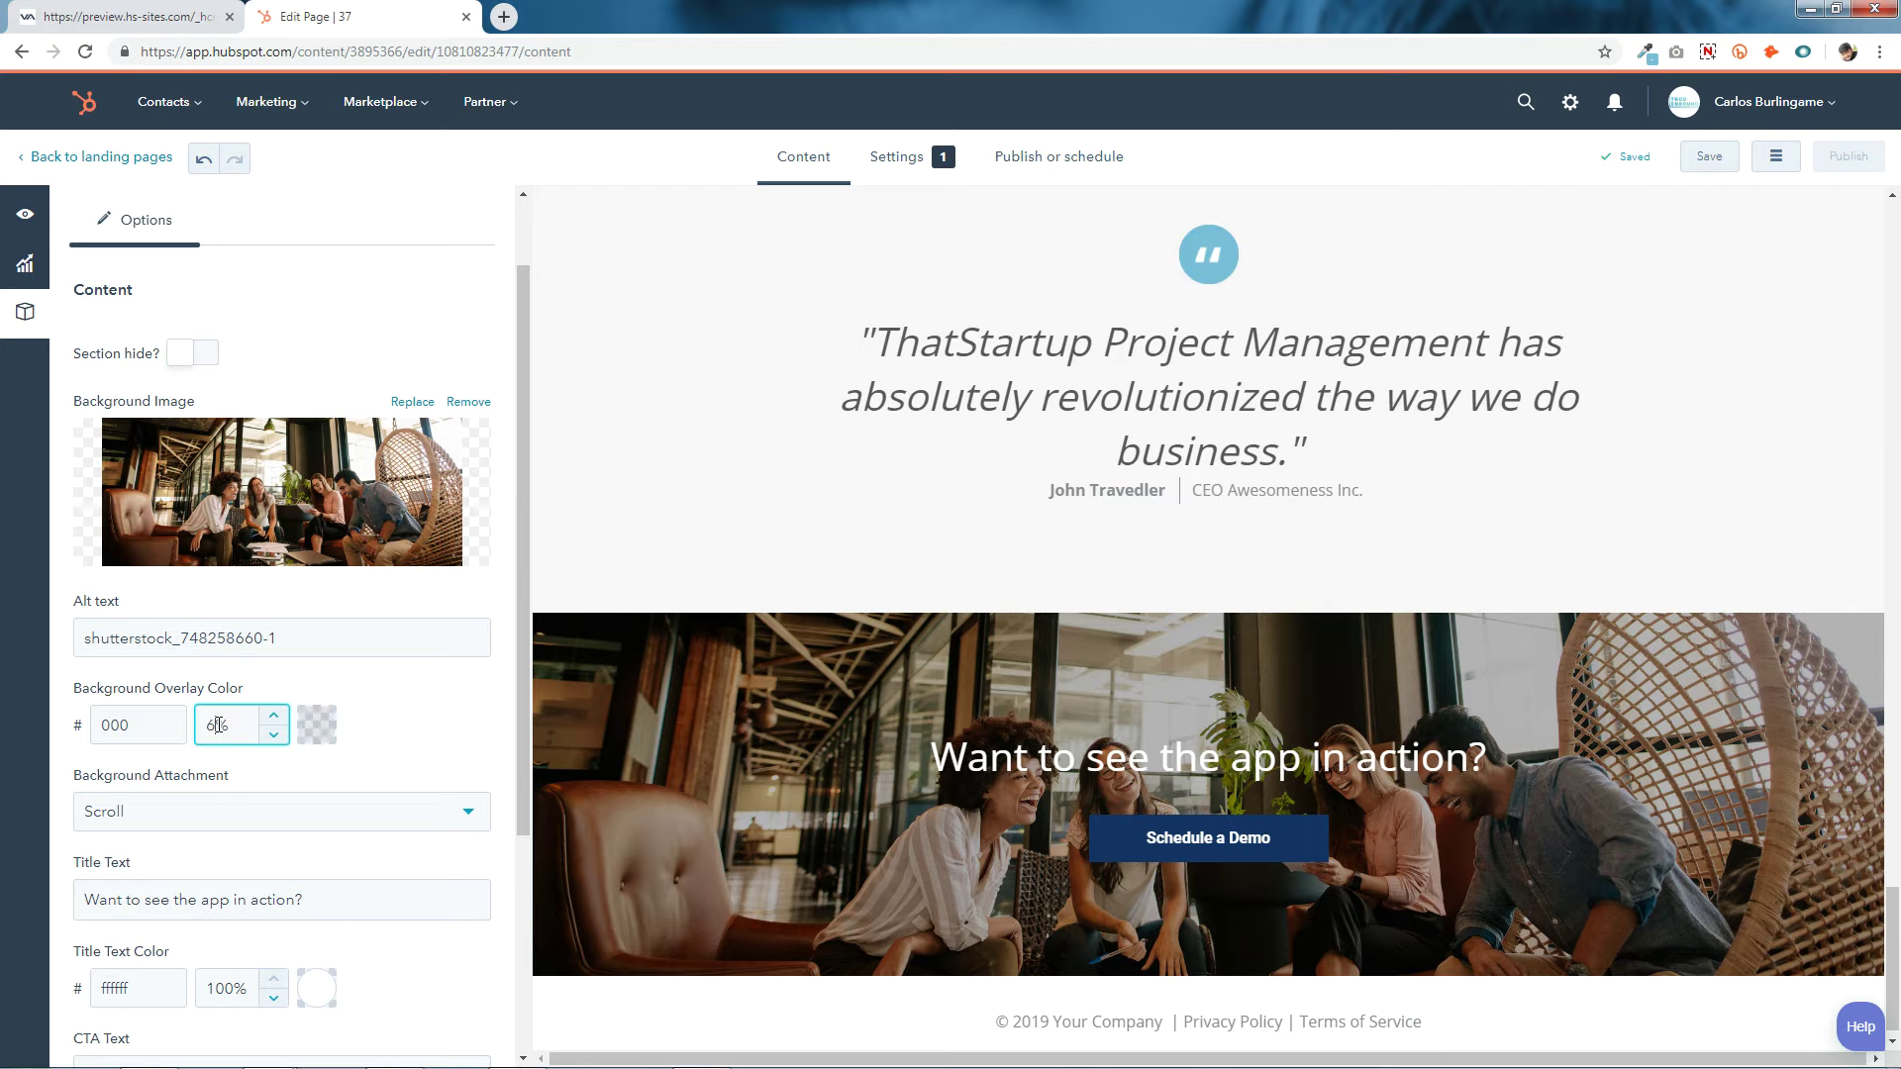
{"action": "key", "text": "BackSpace"}
{"action": "type", "text": "5"}
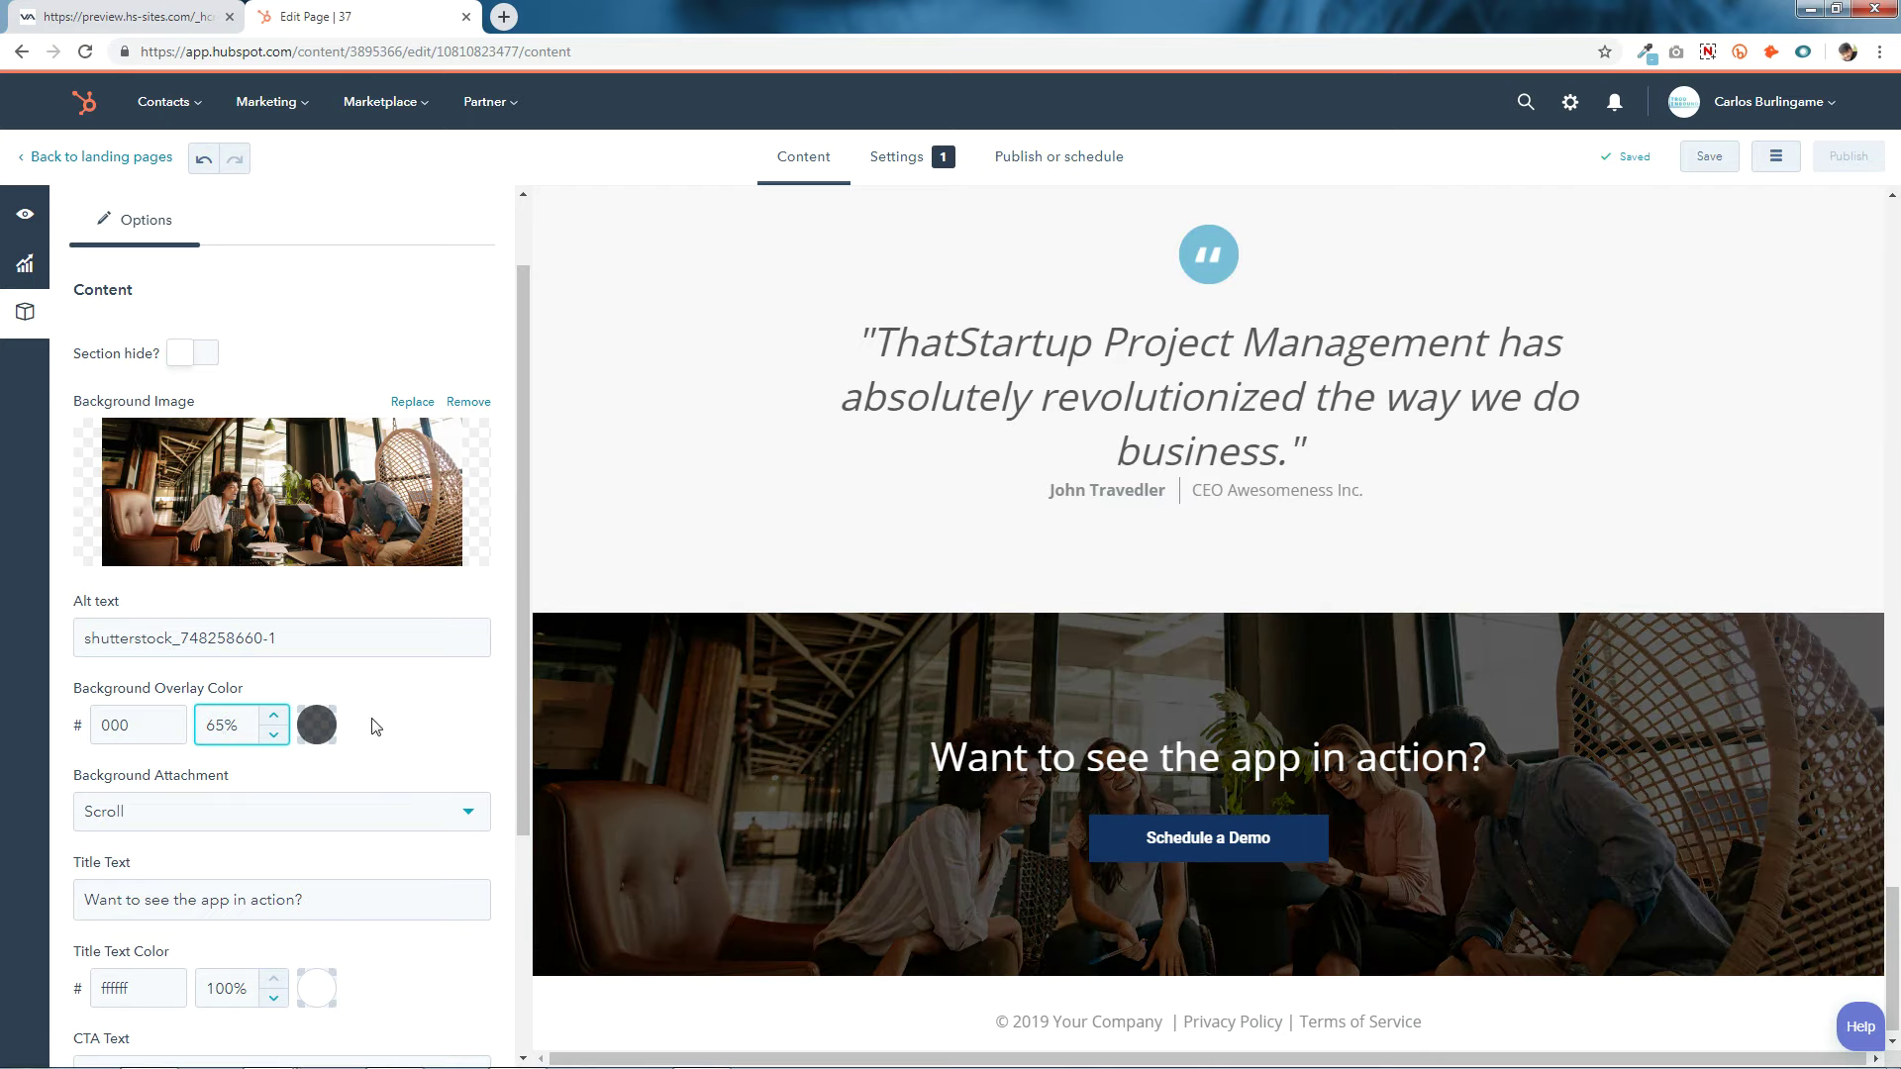
{"action": "left_click", "coordinate": [415, 715]}
Check the Background Attachment options and save the App in action module to return to the module list.
{"action": "left_click", "coordinate": [171, 807]}
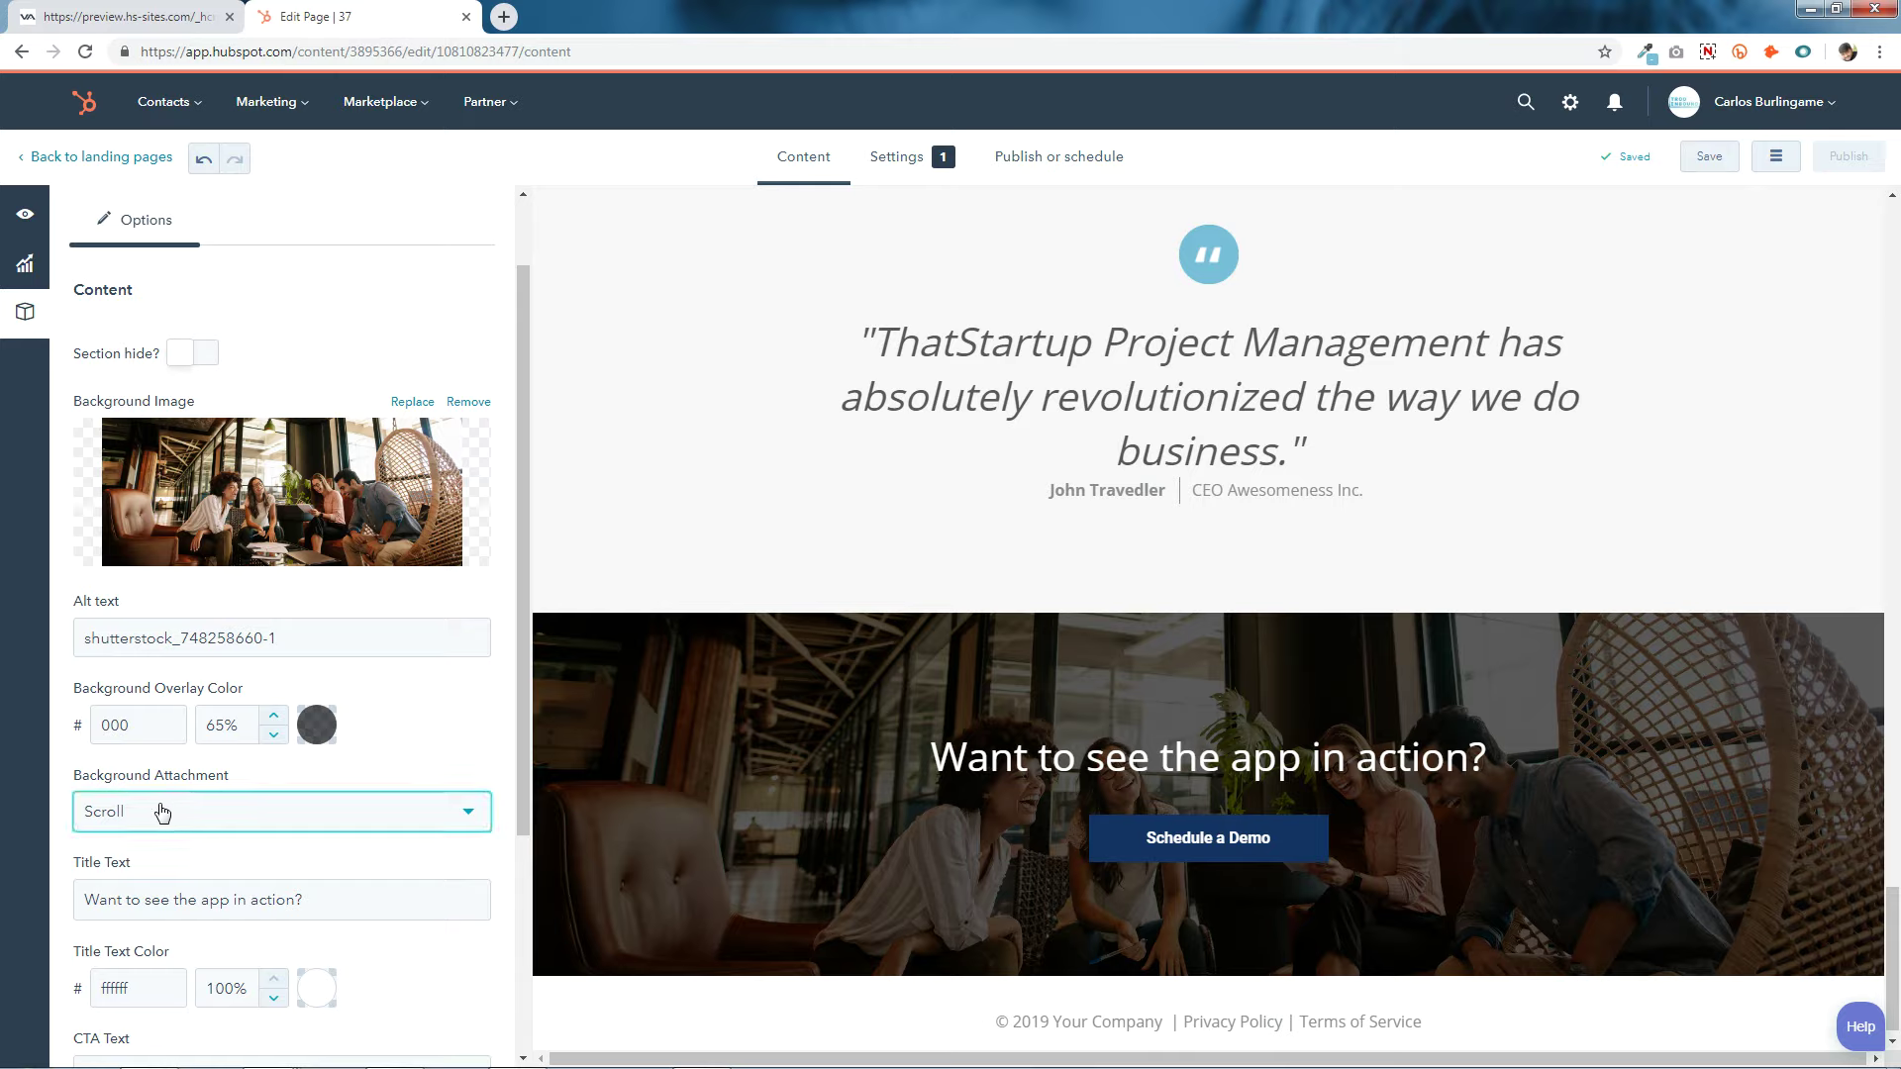
{"action": "left_click", "coordinate": [89, 961]}
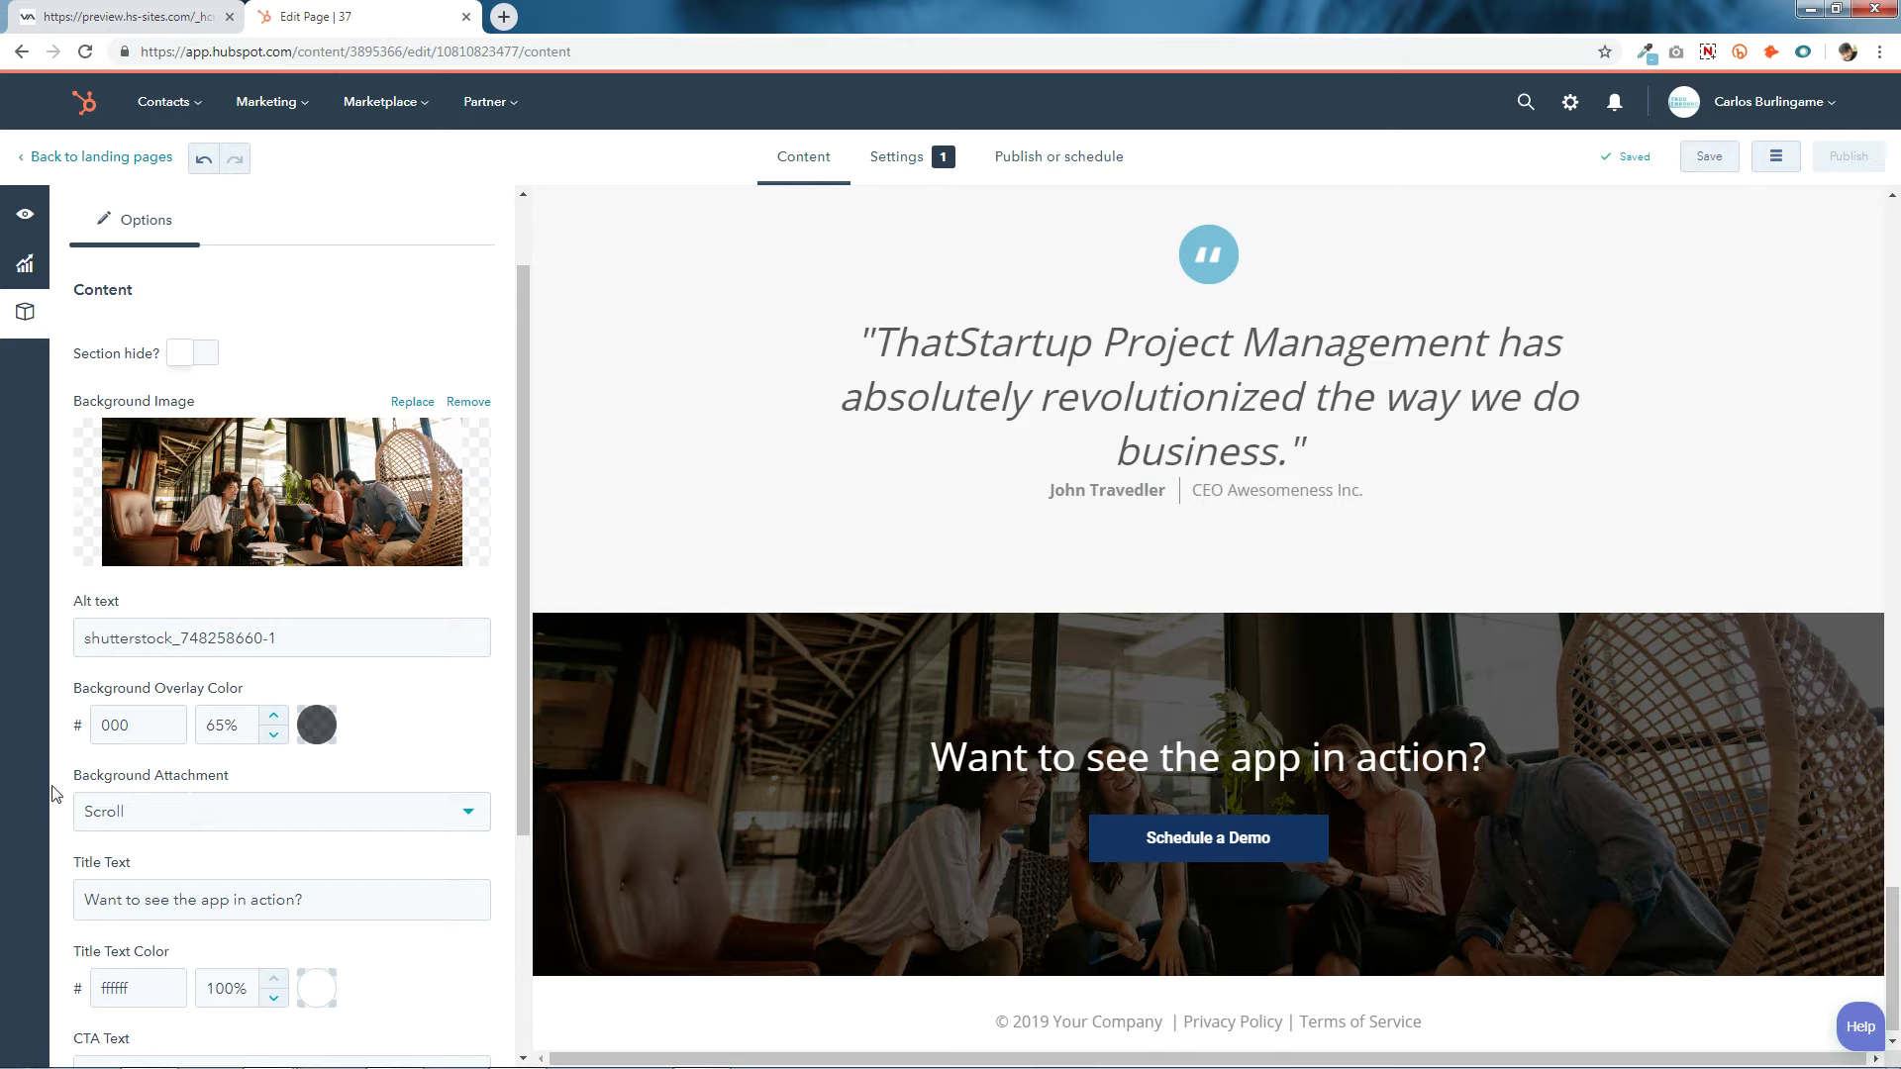
{"action": "scroll", "coordinate": [426, 701], "scroll_direction": "down", "scroll_amount": 4}
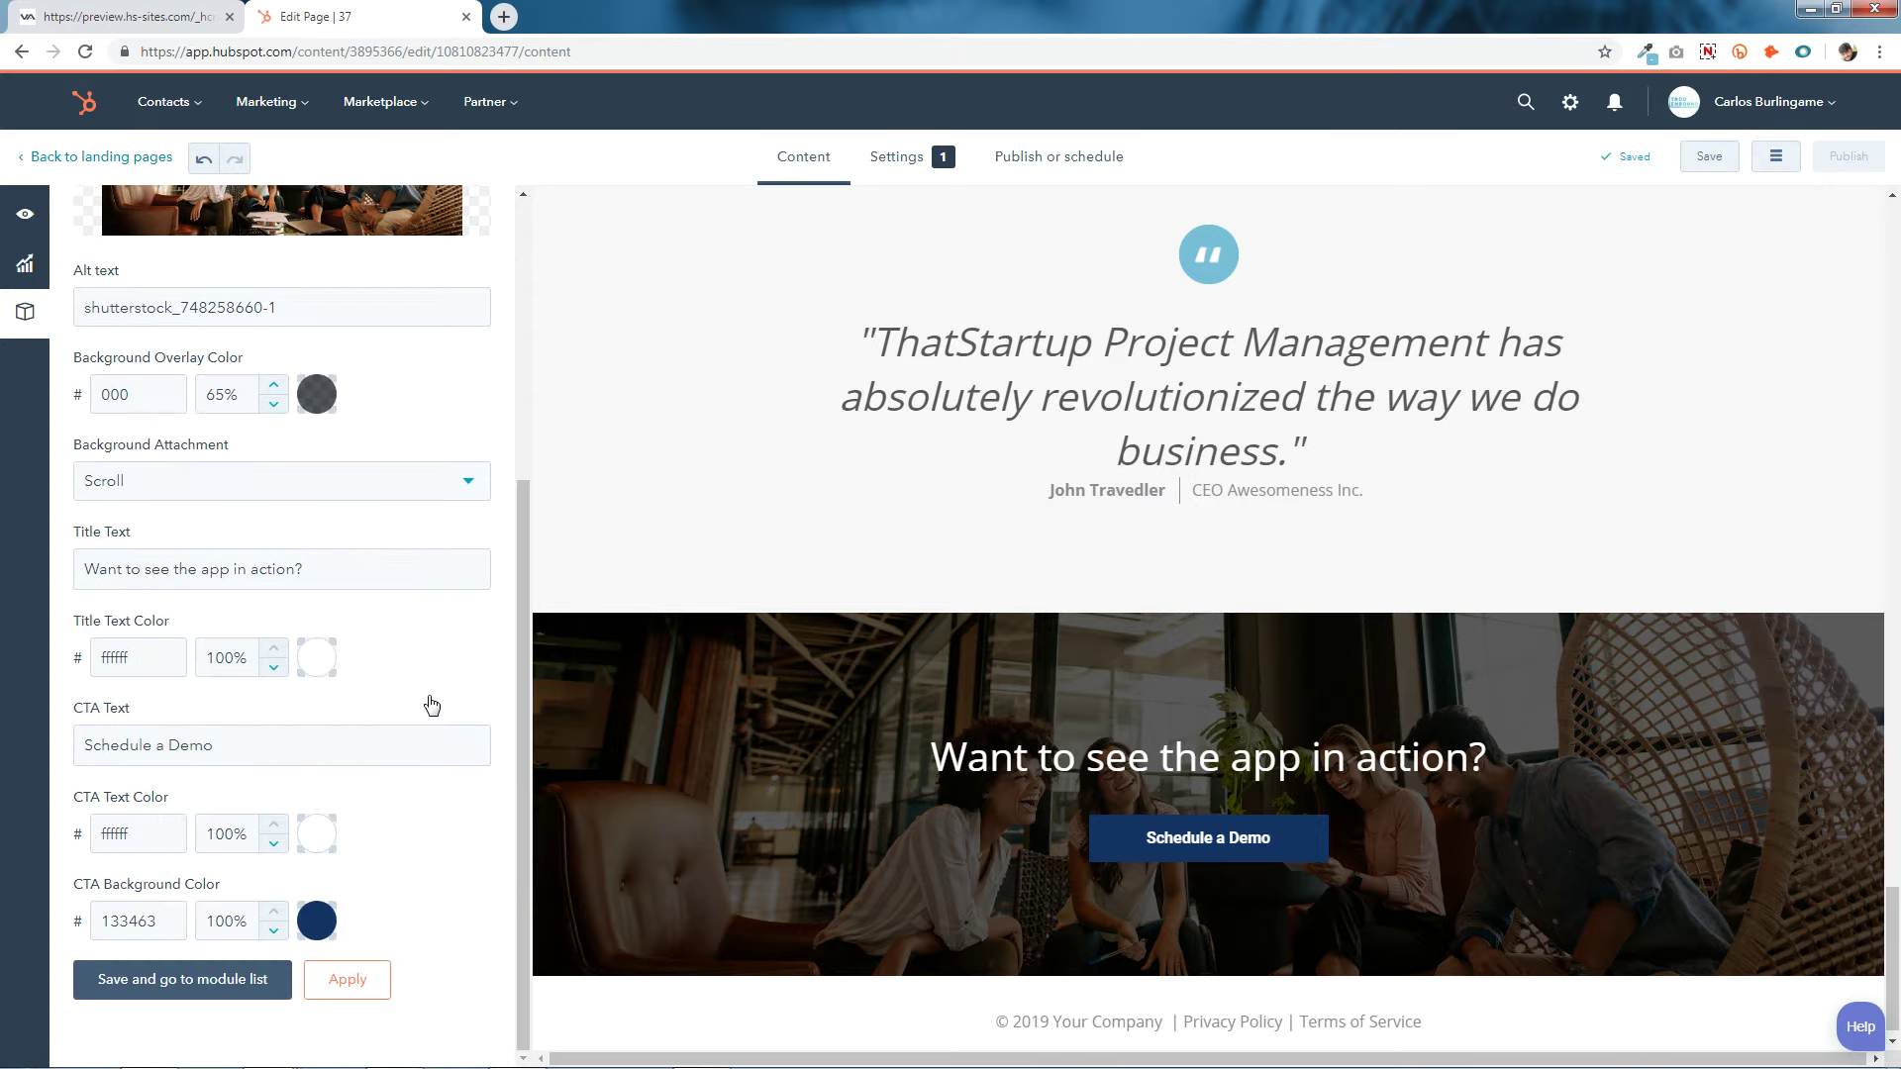
{"action": "left_click", "coordinate": [212, 988]}
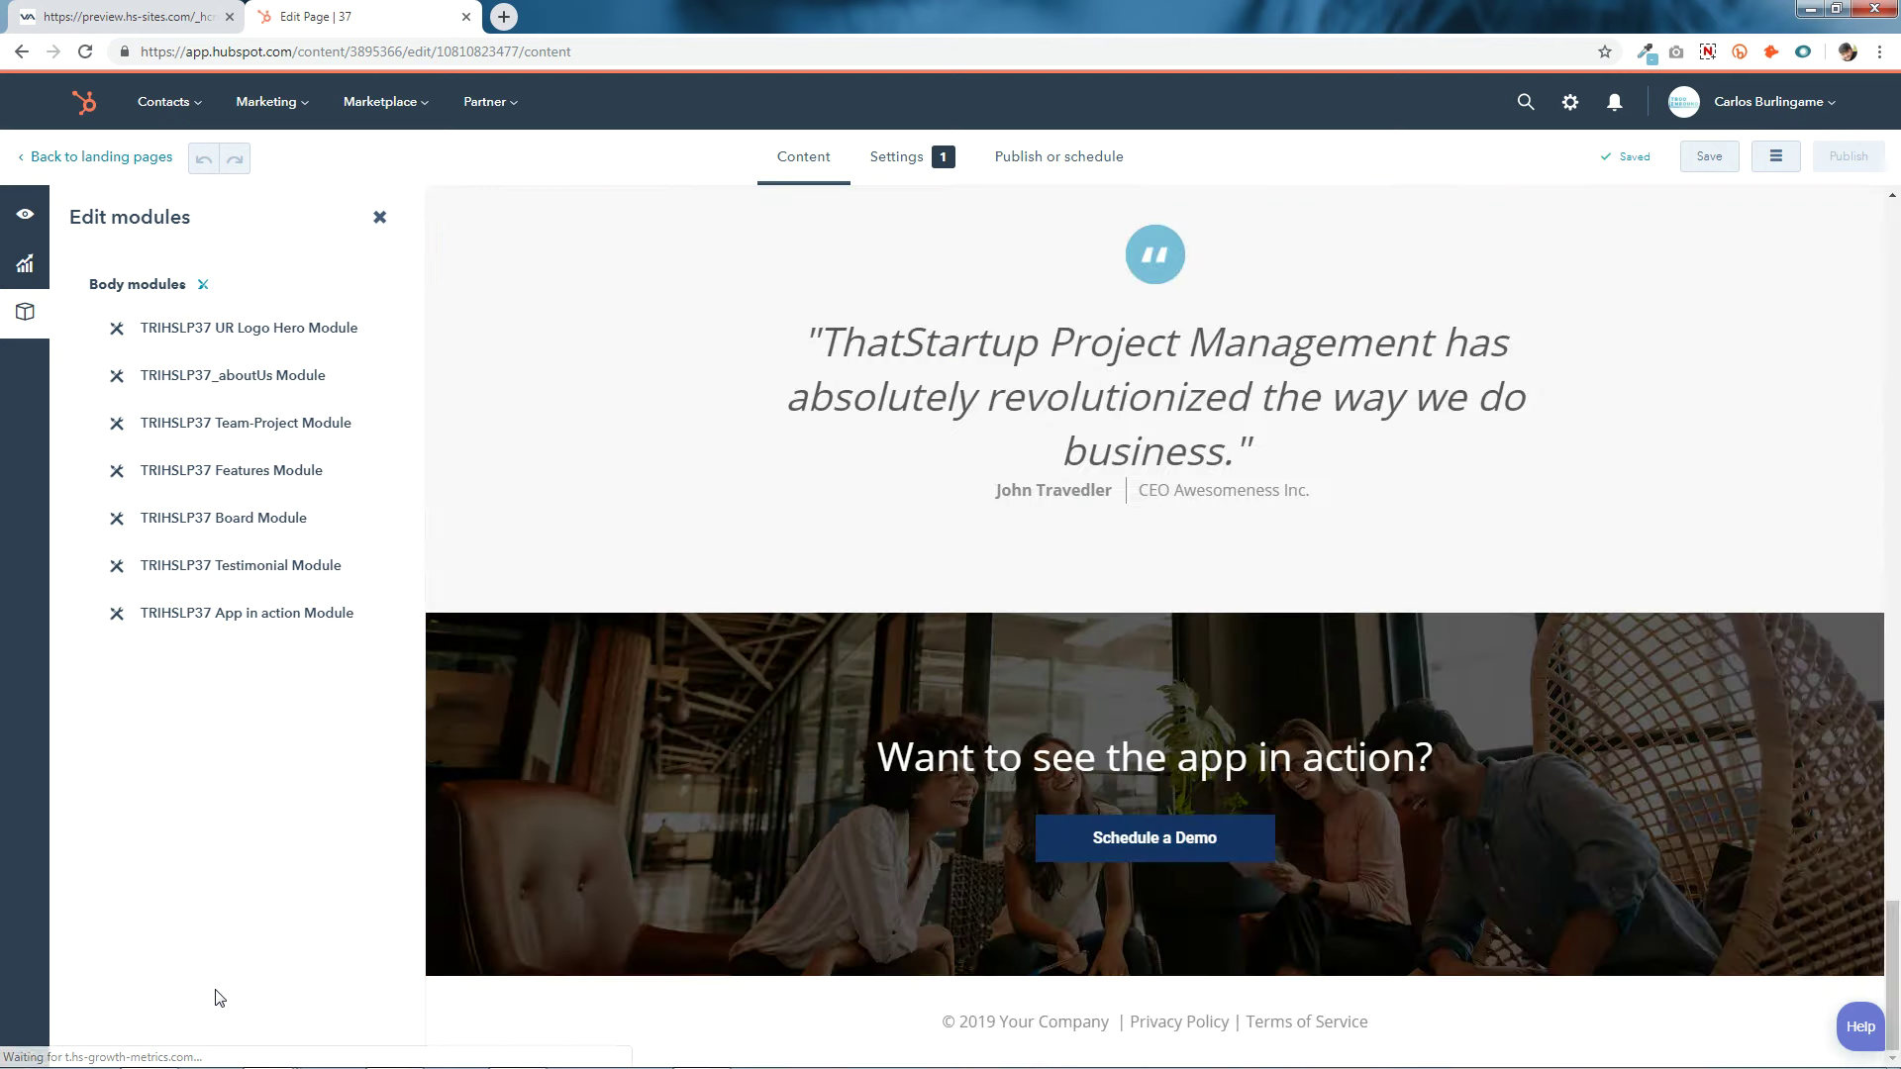
Reopen the App in action module and set its background attachment to Fixed.
{"action": "left_click", "coordinate": [1157, 798]}
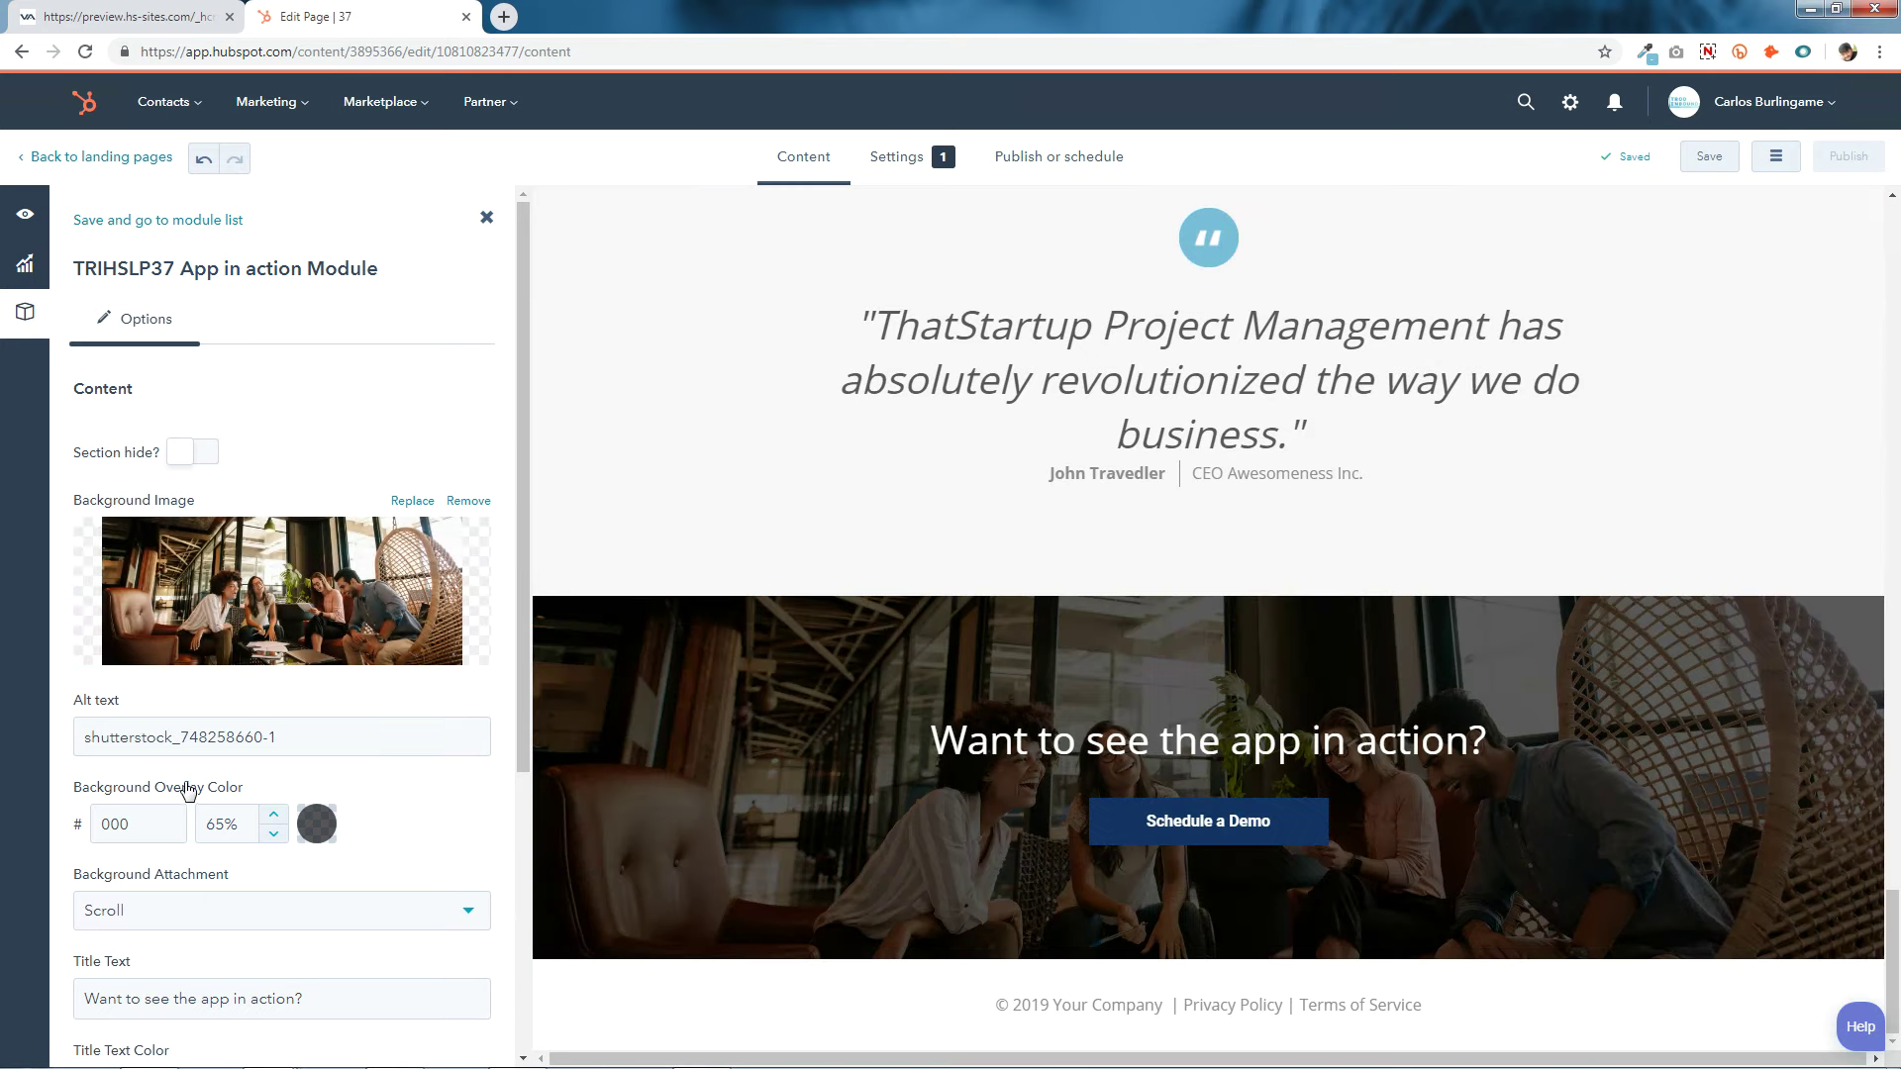
{"action": "scroll", "coordinate": [188, 787], "scroll_direction": "down", "scroll_amount": 4}
{"action": "left_click", "coordinate": [139, 514]}
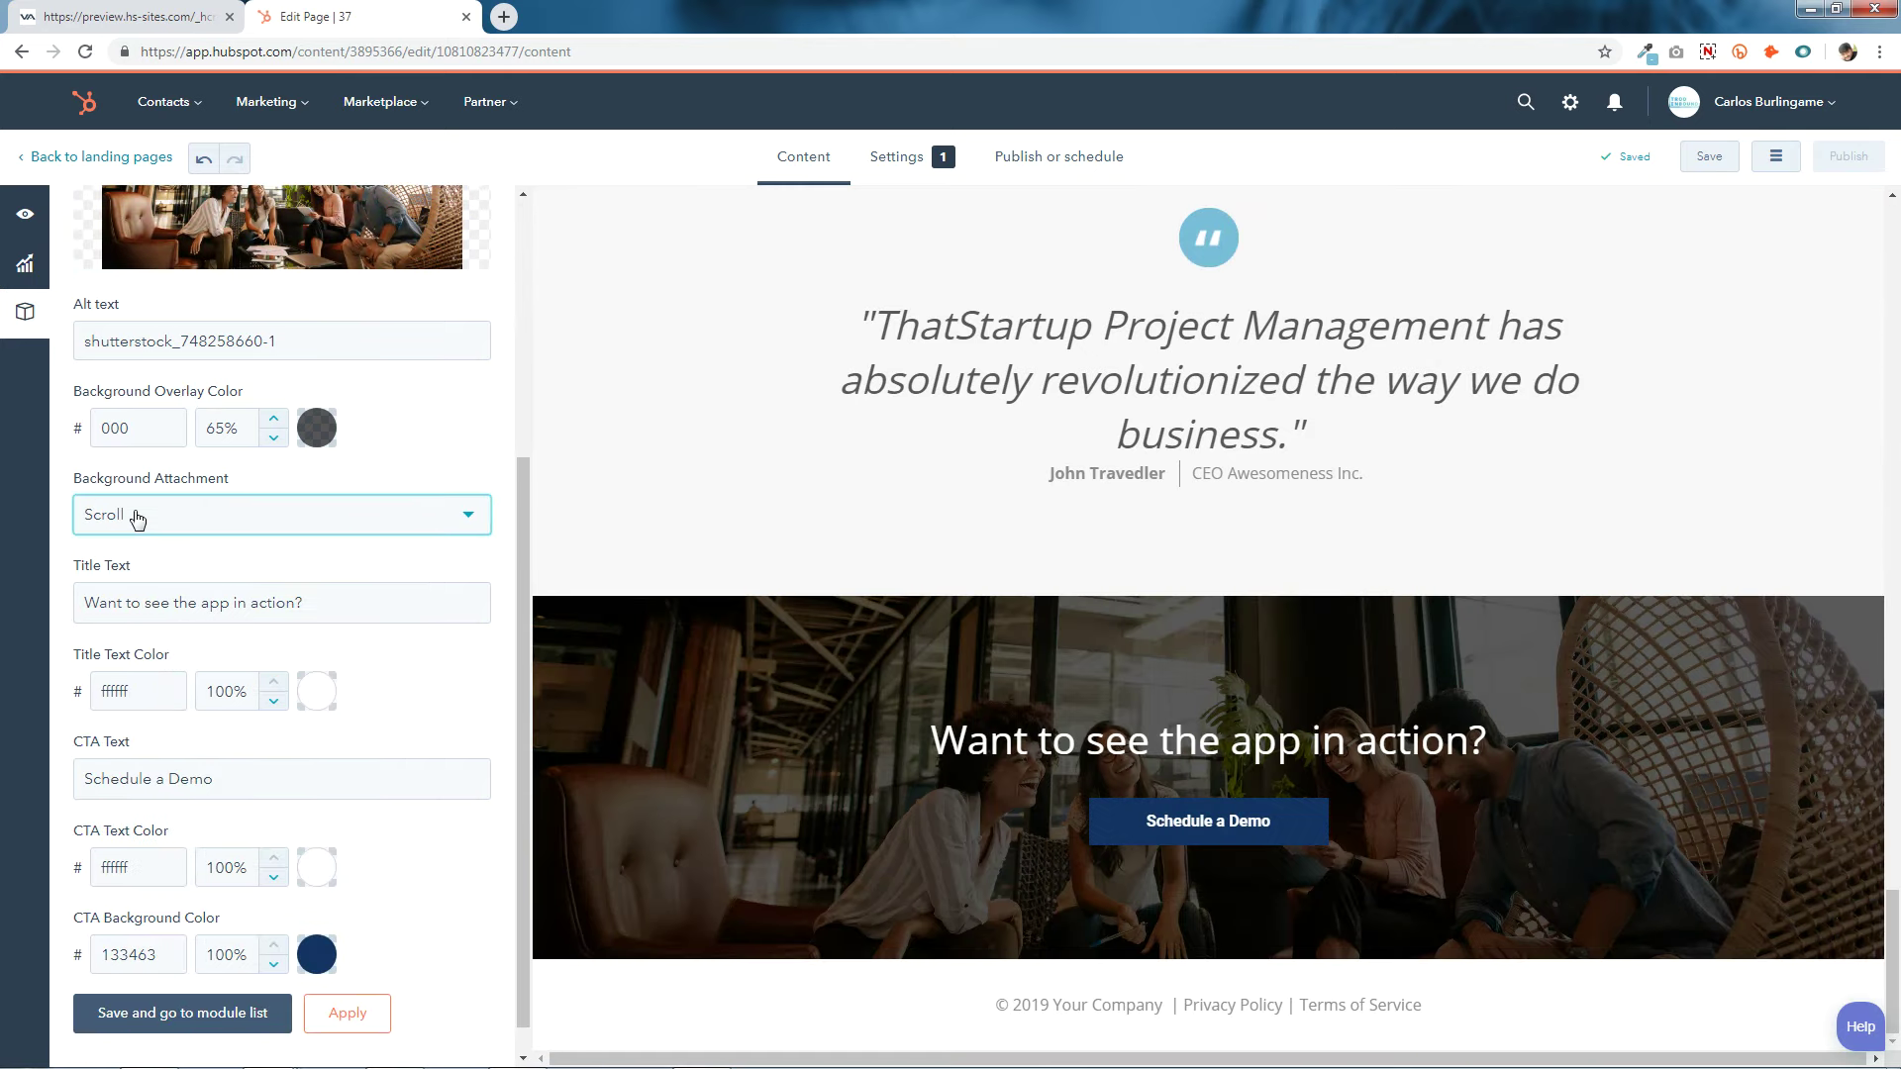
{"action": "left_click", "coordinate": [140, 619]}
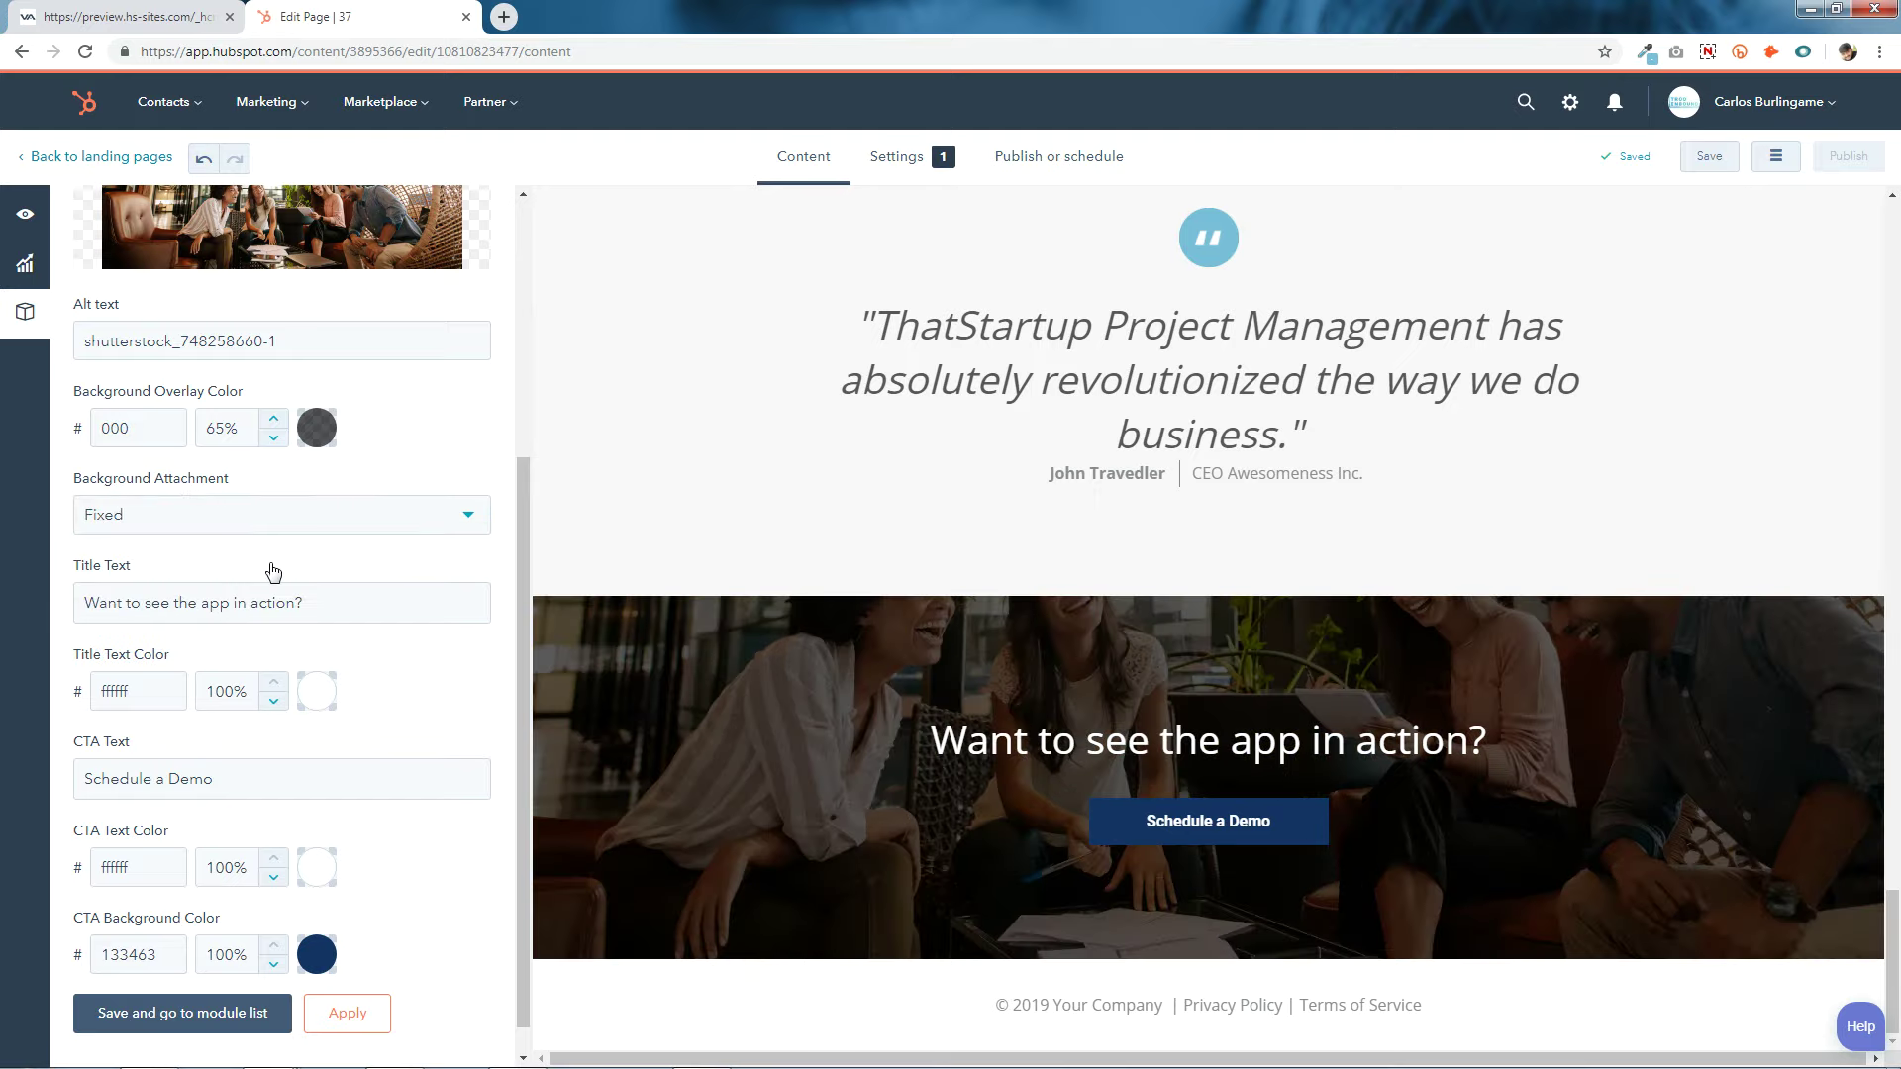
Save the App in action module, reopen it and set its background attachment to Scroll.
{"action": "scroll", "coordinate": [436, 680], "scroll_direction": "down", "scroll_amount": 1}
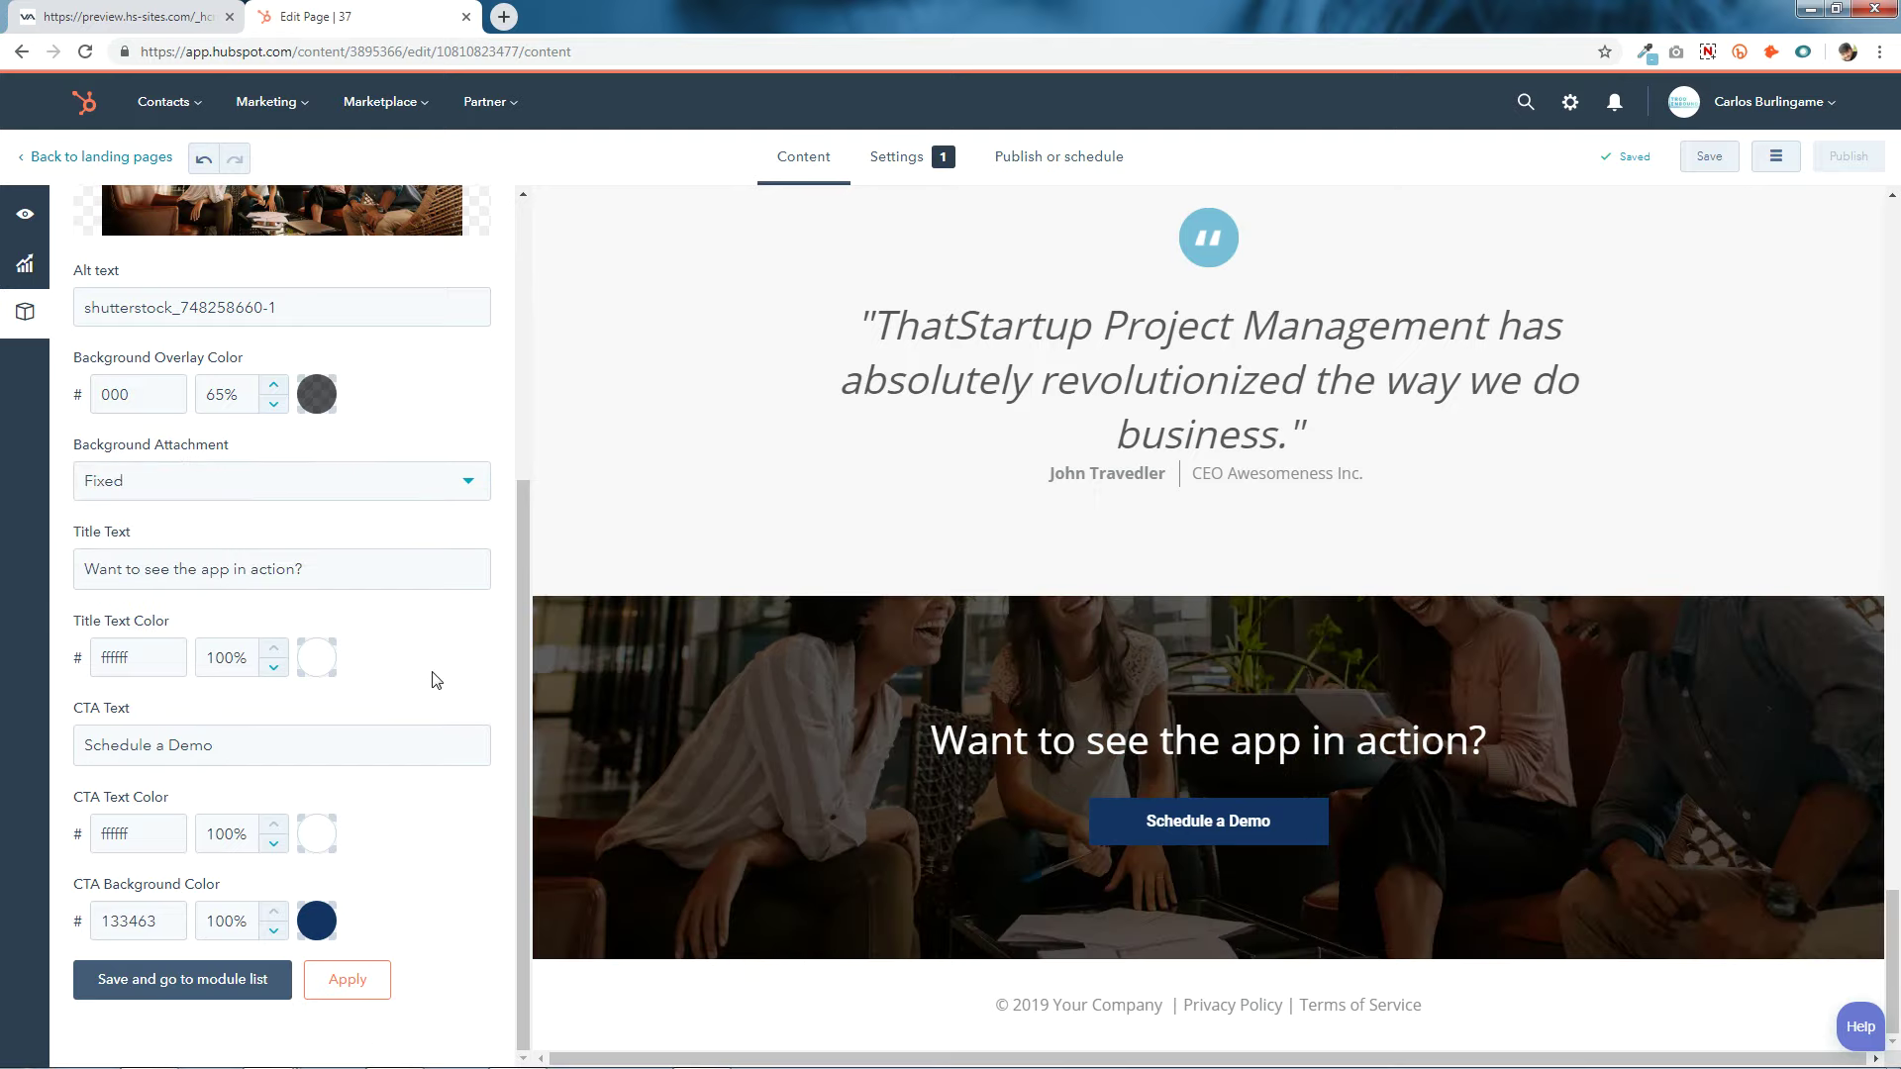
{"action": "left_click", "coordinate": [239, 986]}
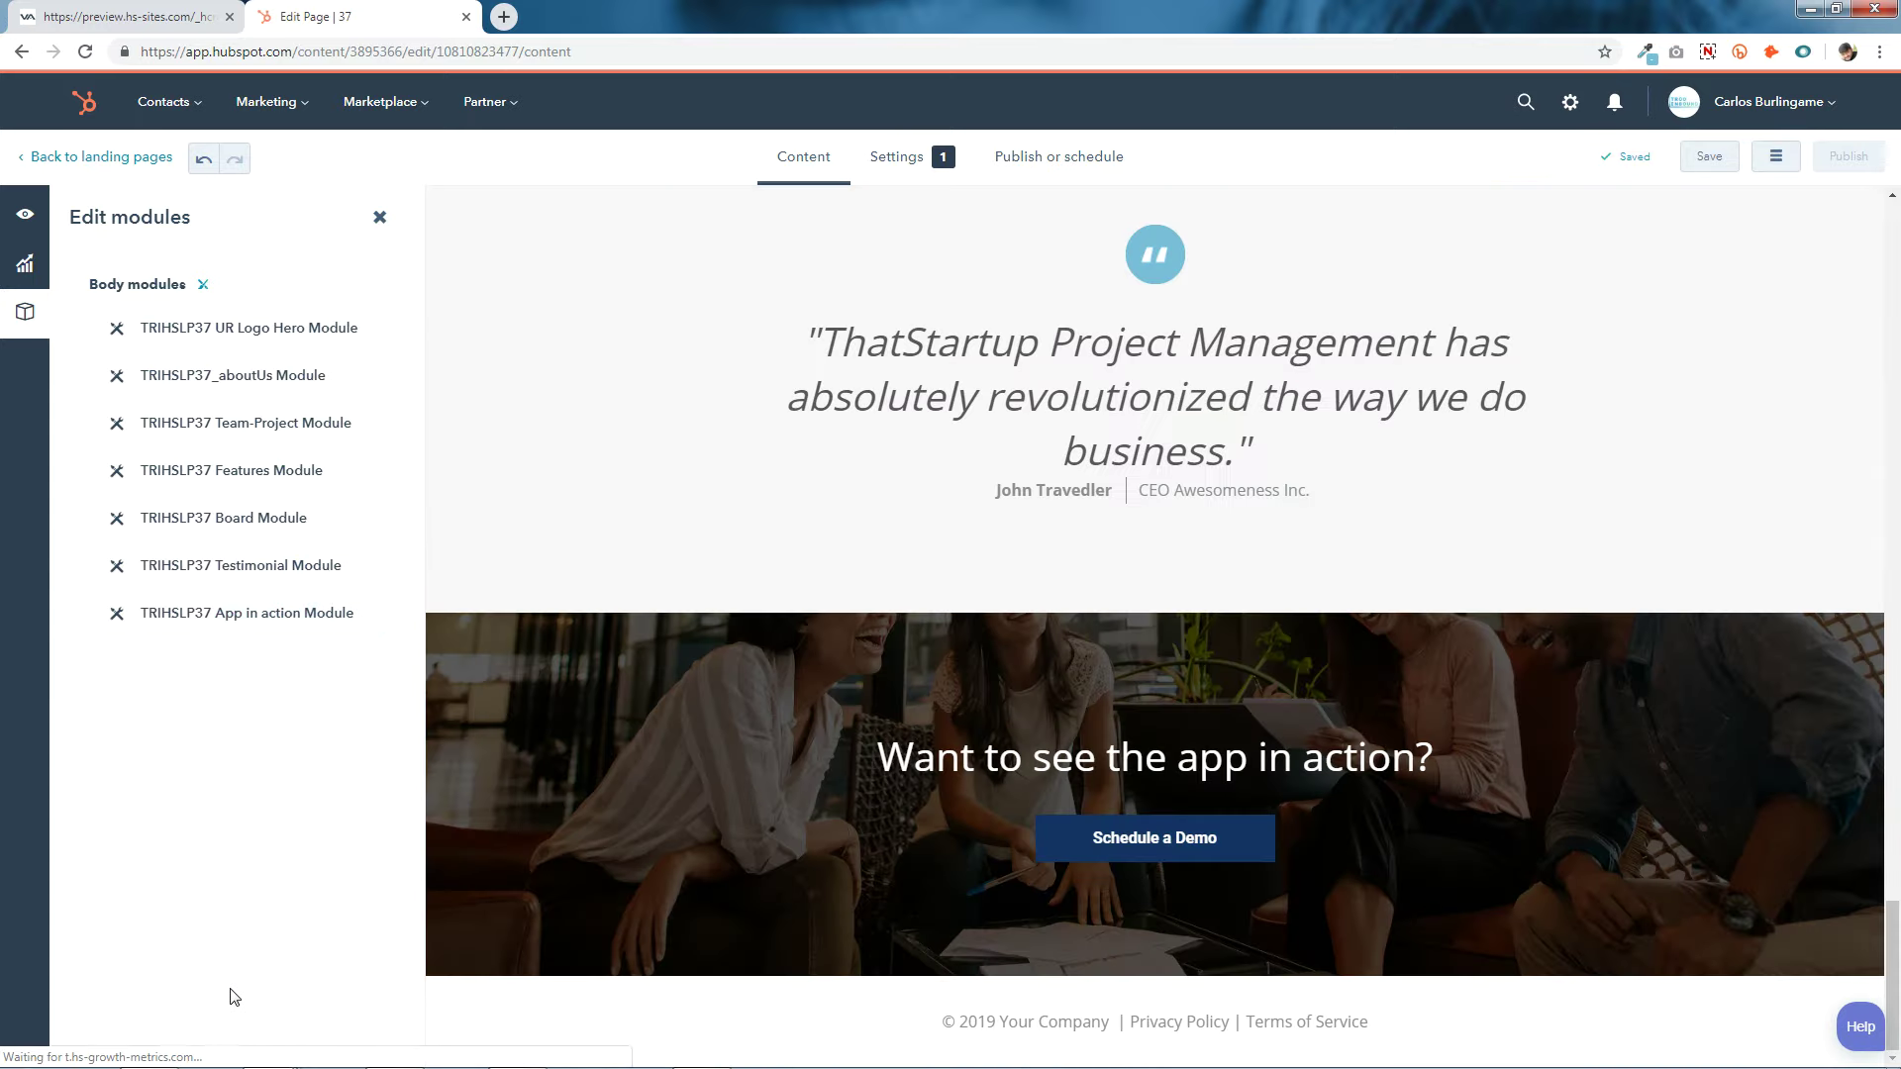
{"action": "left_click", "coordinate": [797, 794]}
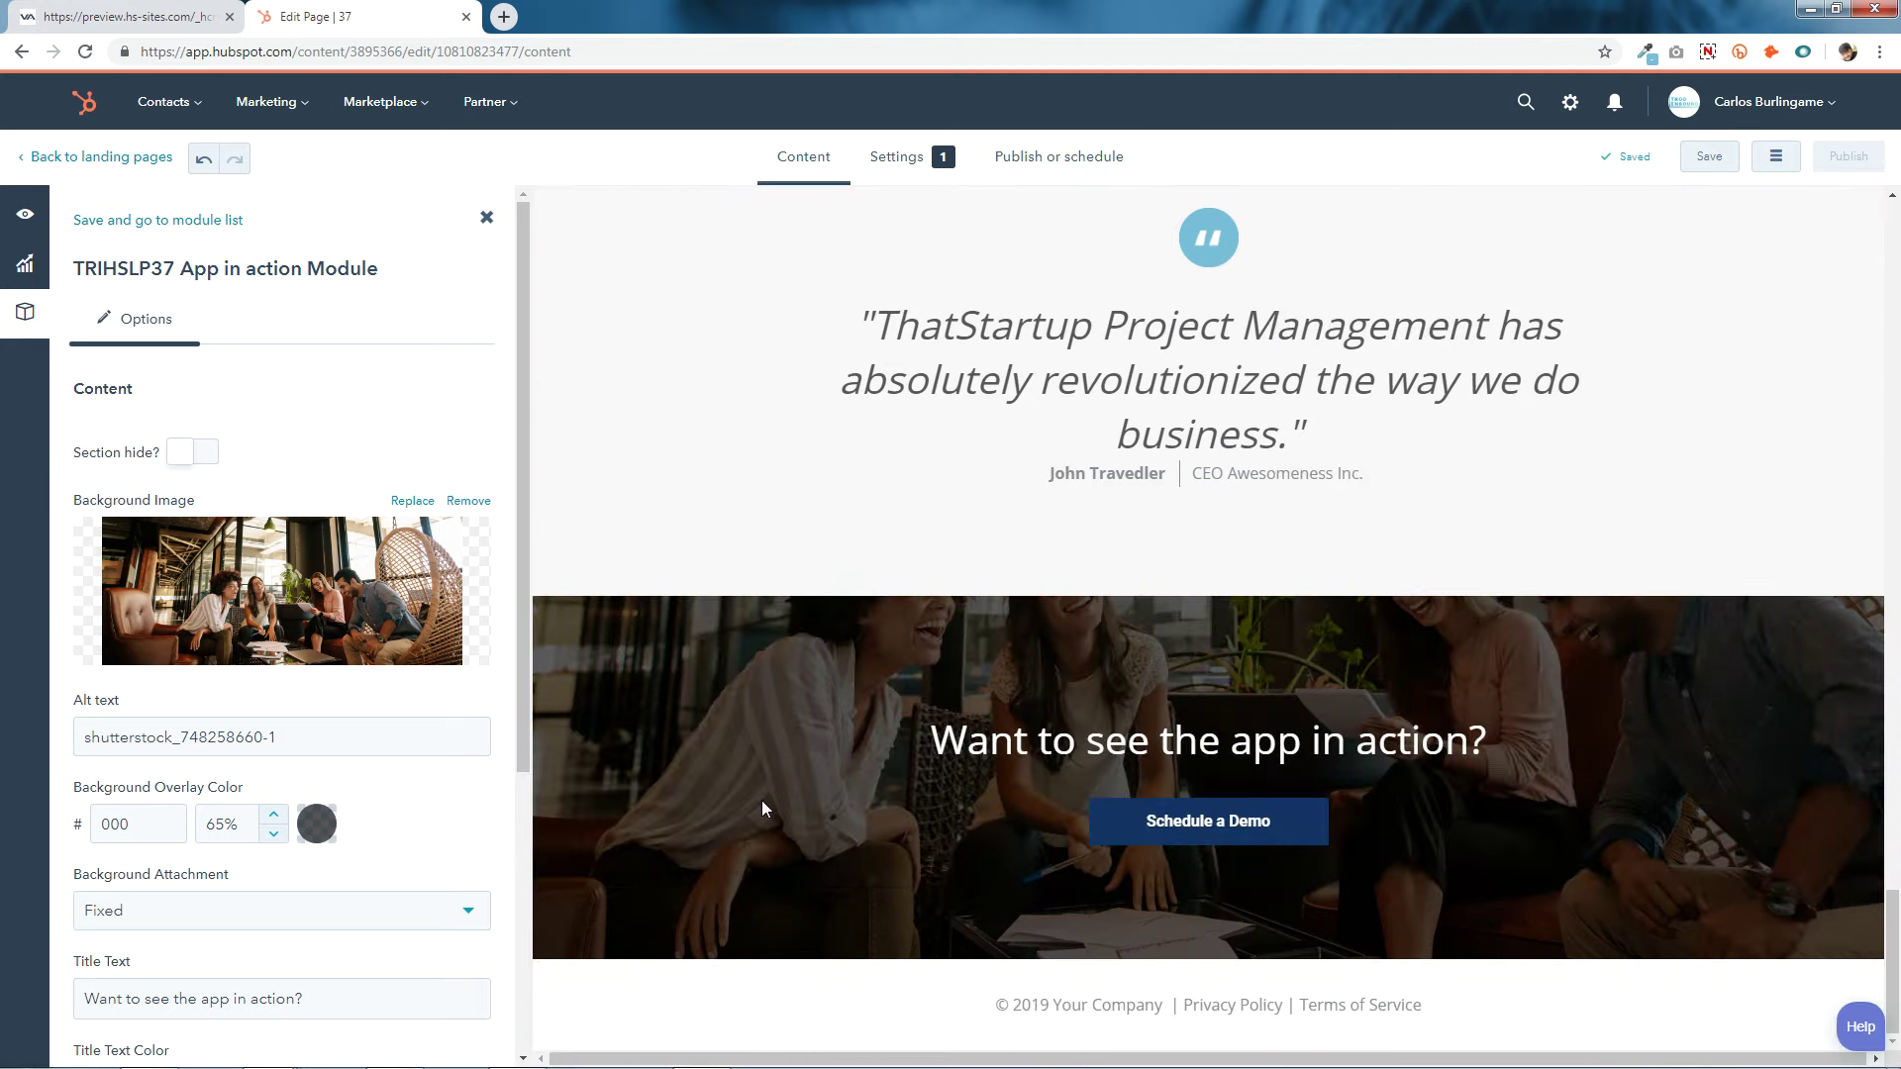
{"action": "left_click", "coordinate": [233, 912]}
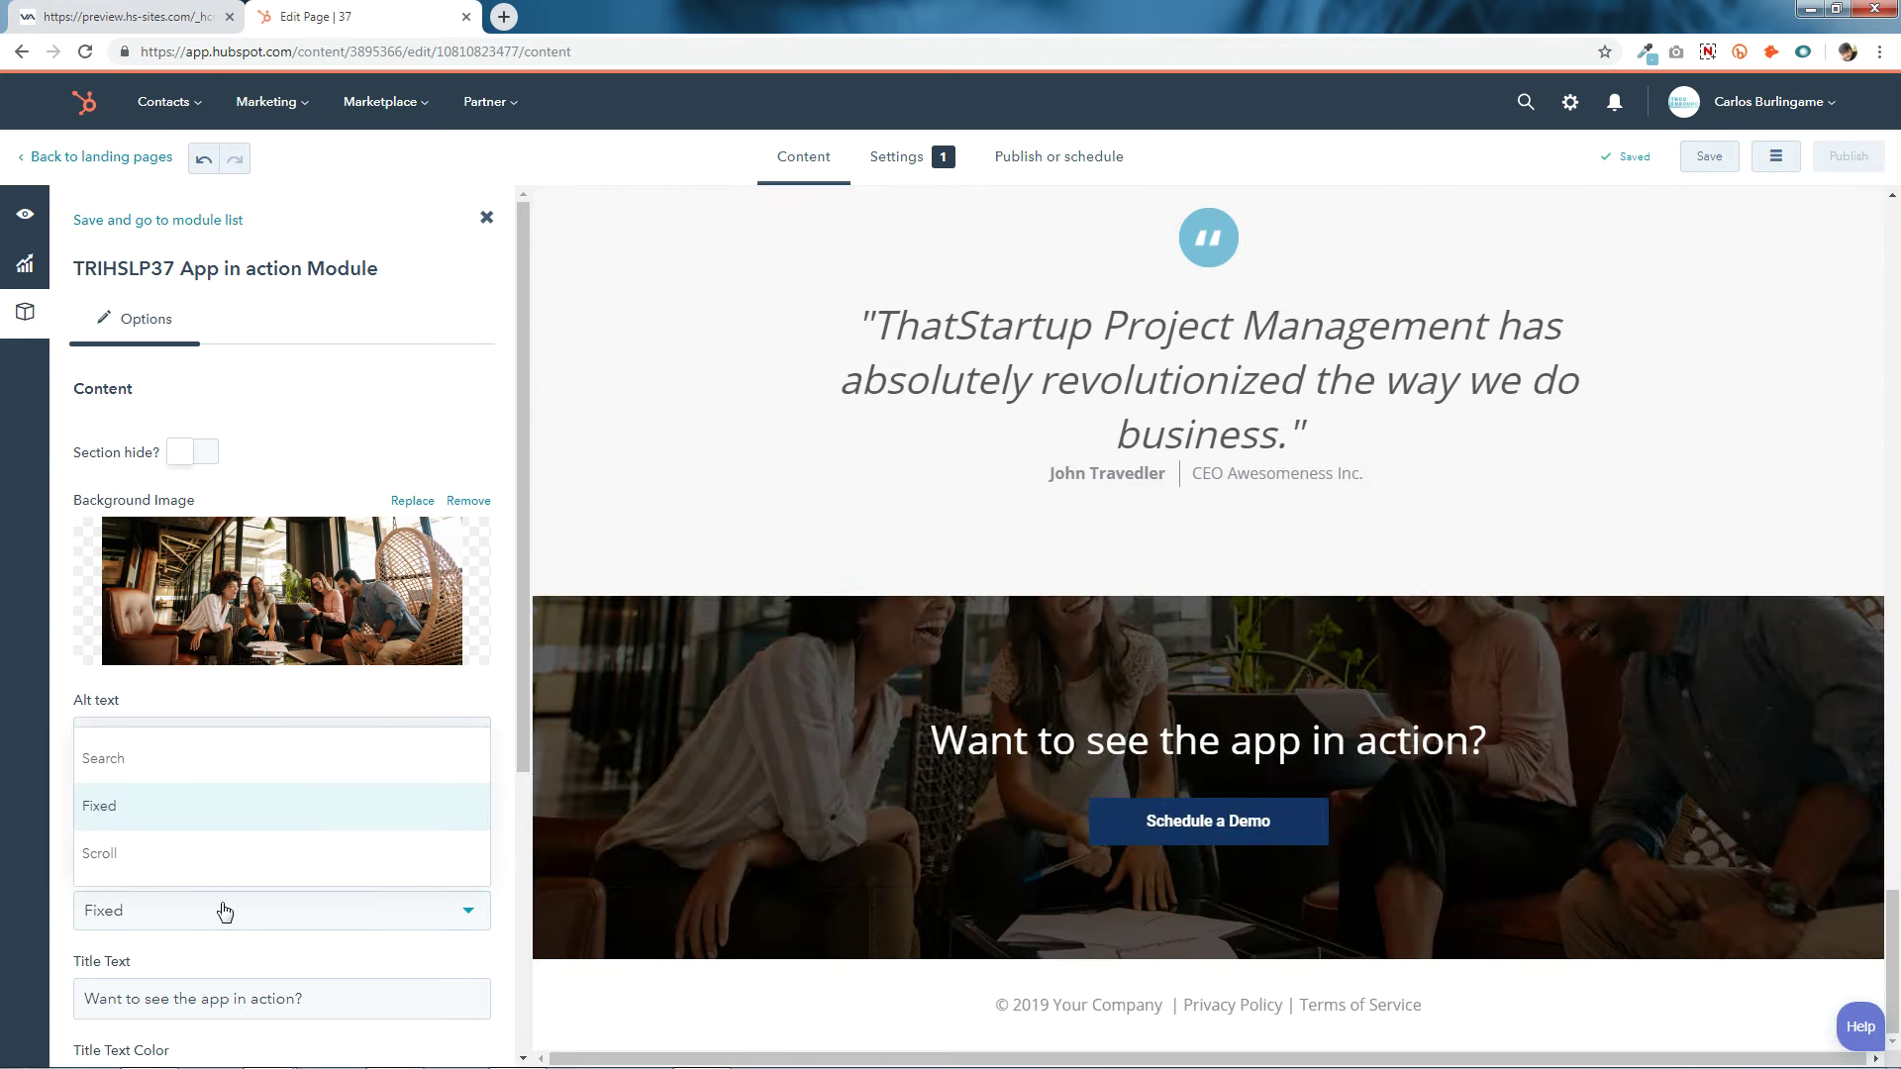
{"action": "left_click", "coordinate": [131, 857]}
Check the App in action module's title text, title text color, CTA text and CTA text color settings.
{"action": "scroll", "coordinate": [247, 832], "scroll_direction": "down", "scroll_amount": 4}
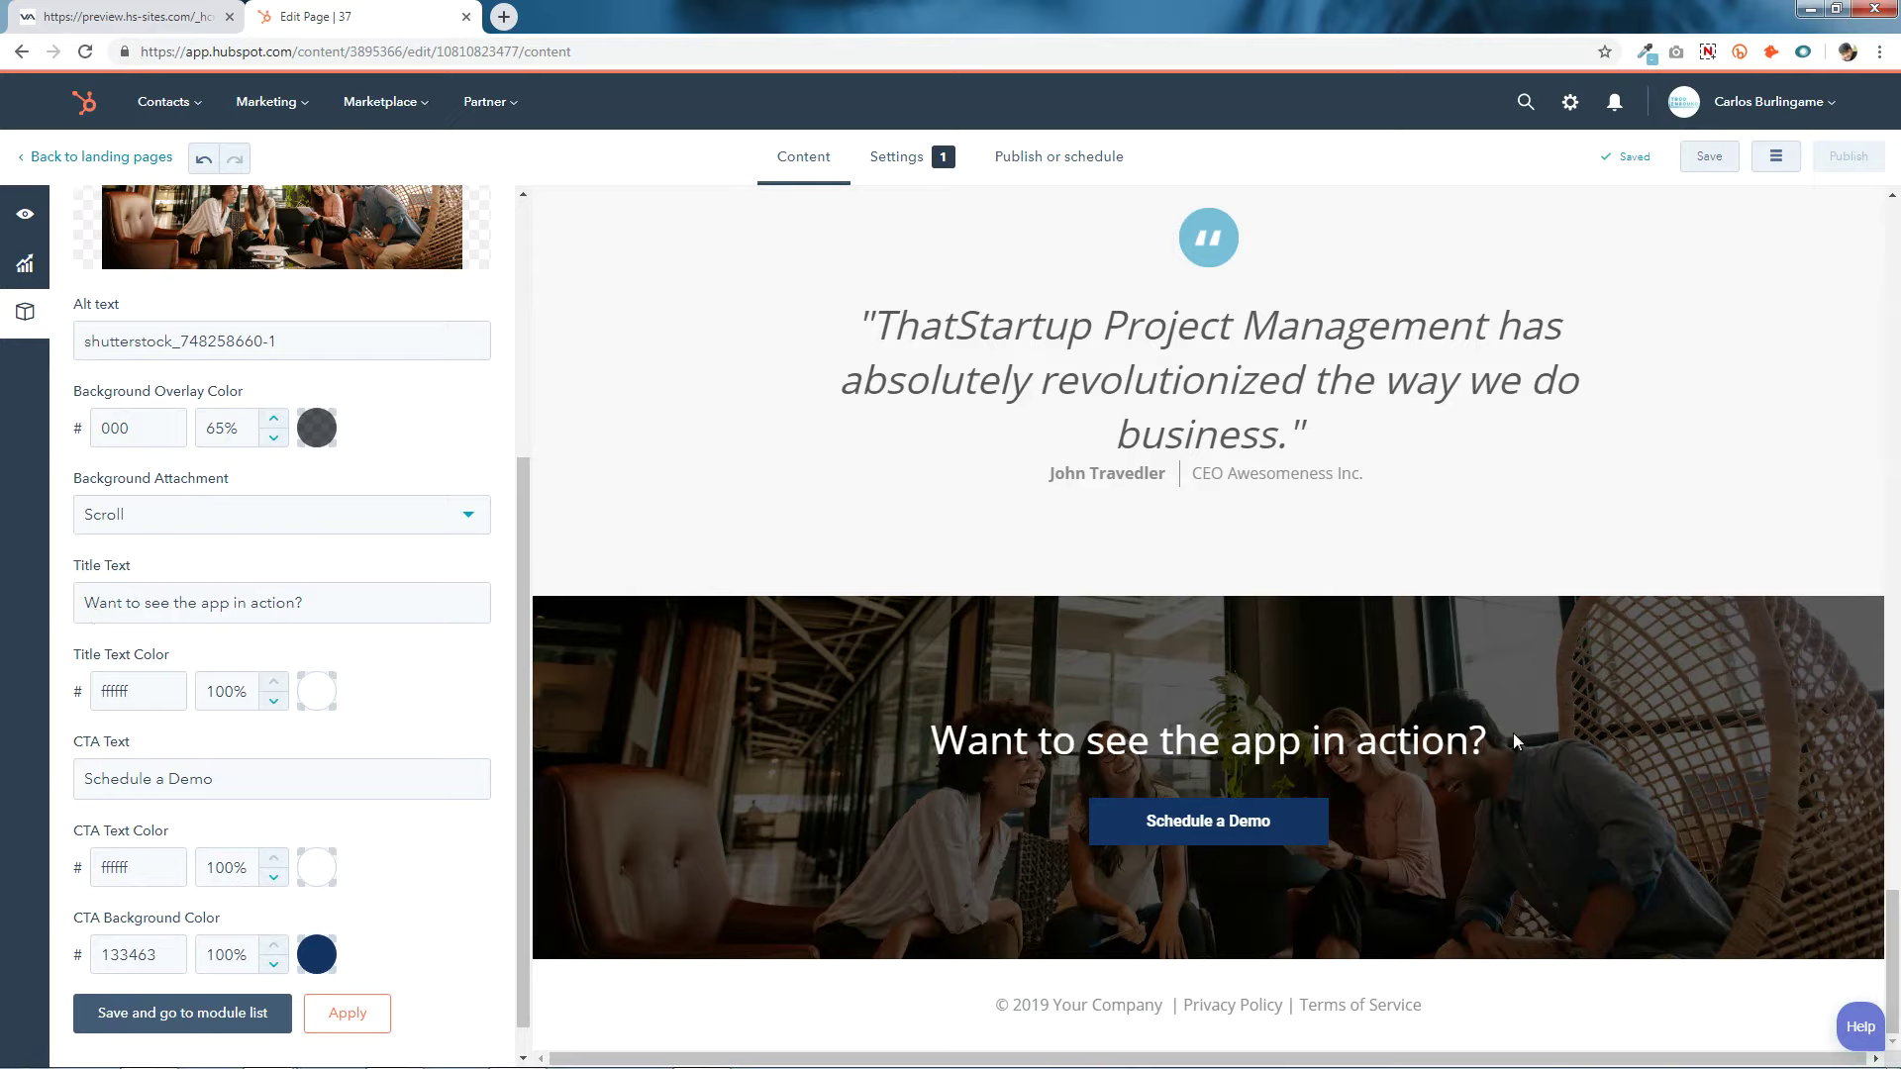
{"action": "left_click_drag", "start_coordinate": [305, 609], "coordinate": [3, 601]}
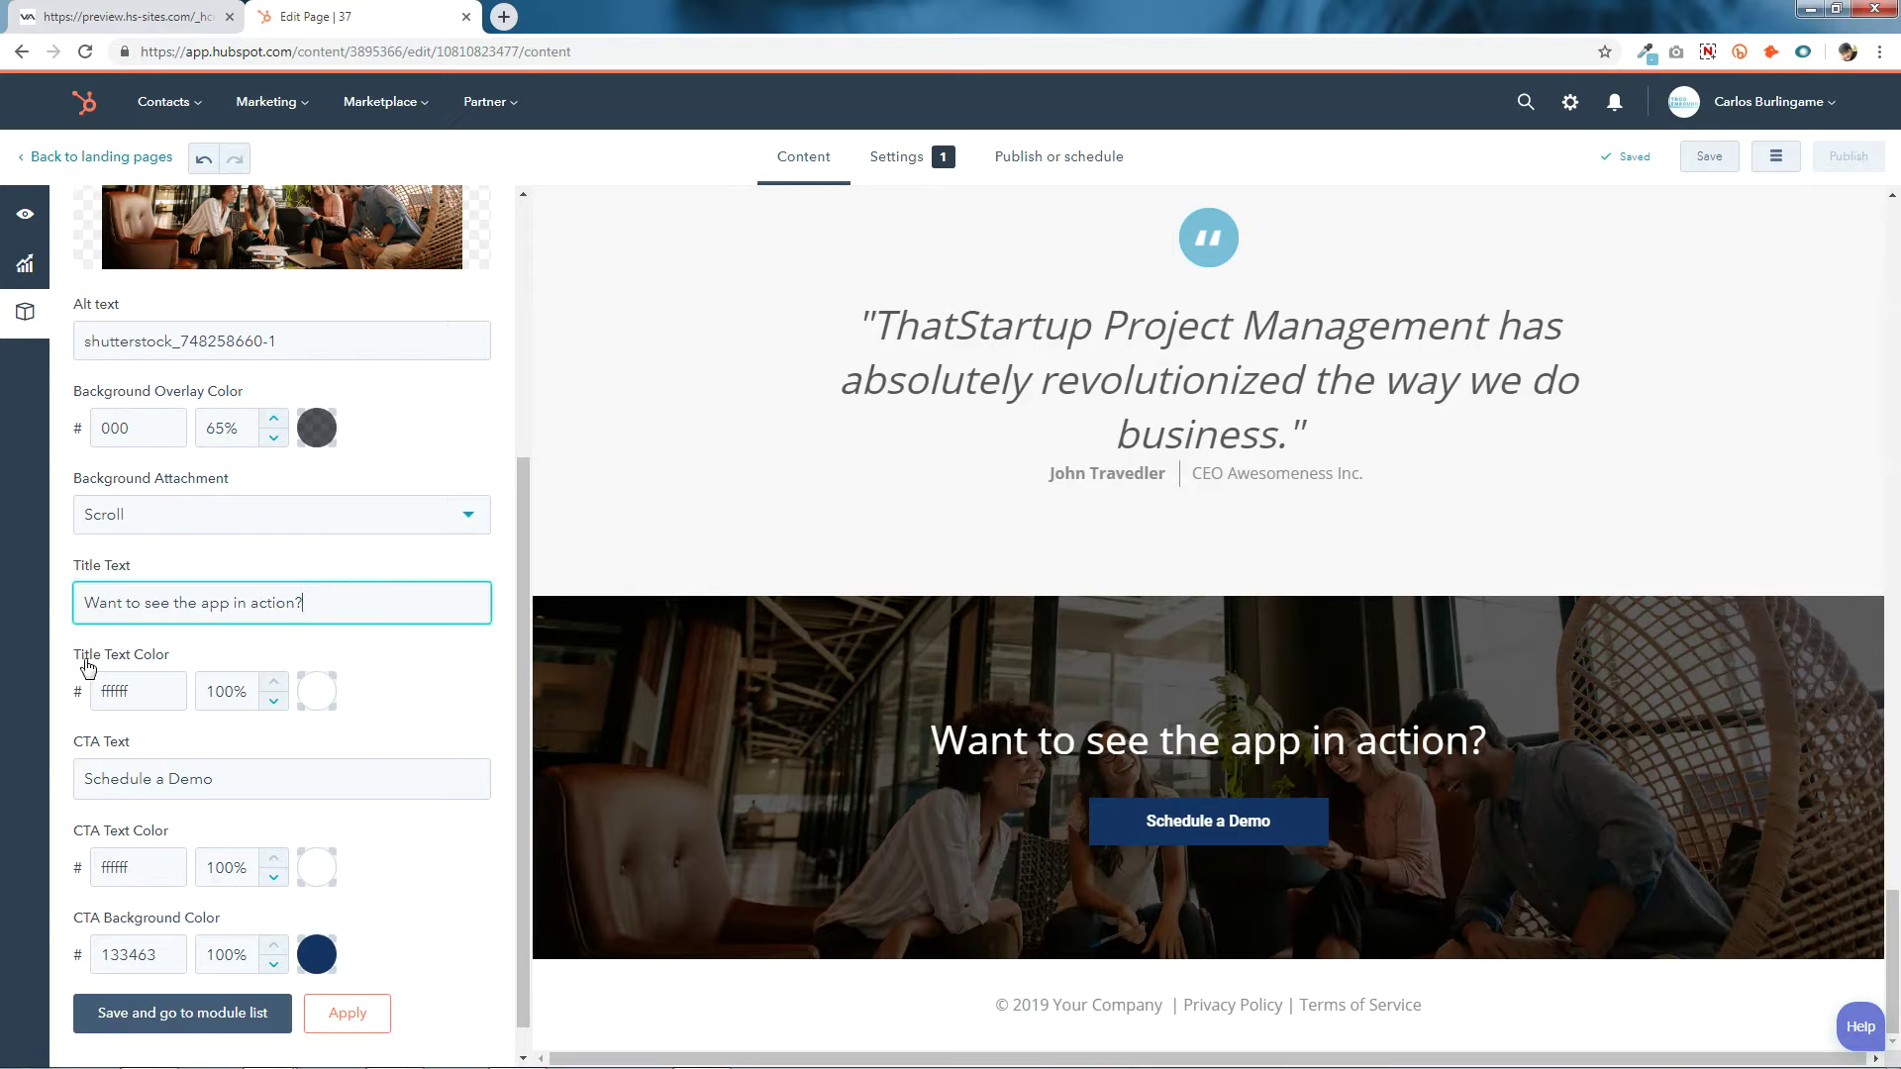
{"action": "left_click", "coordinate": [317, 692]}
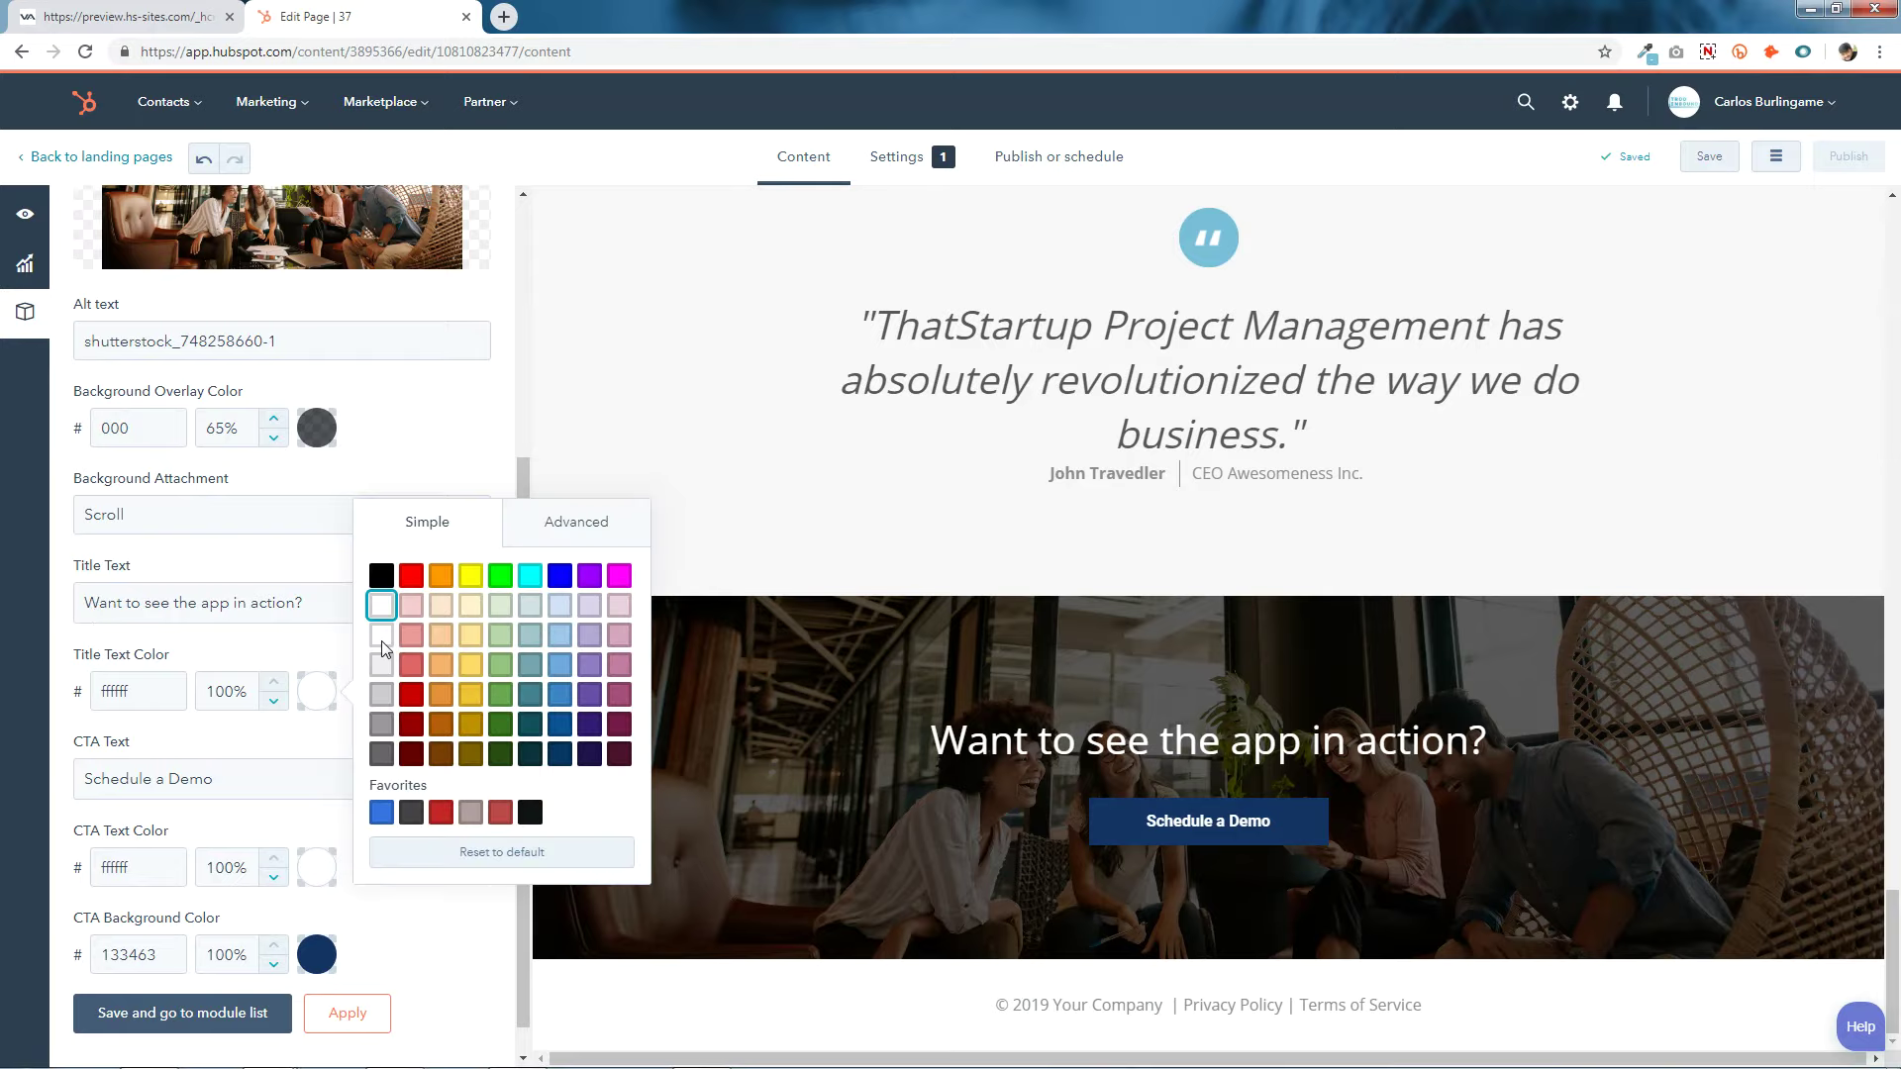
{"action": "left_click", "coordinate": [313, 699]}
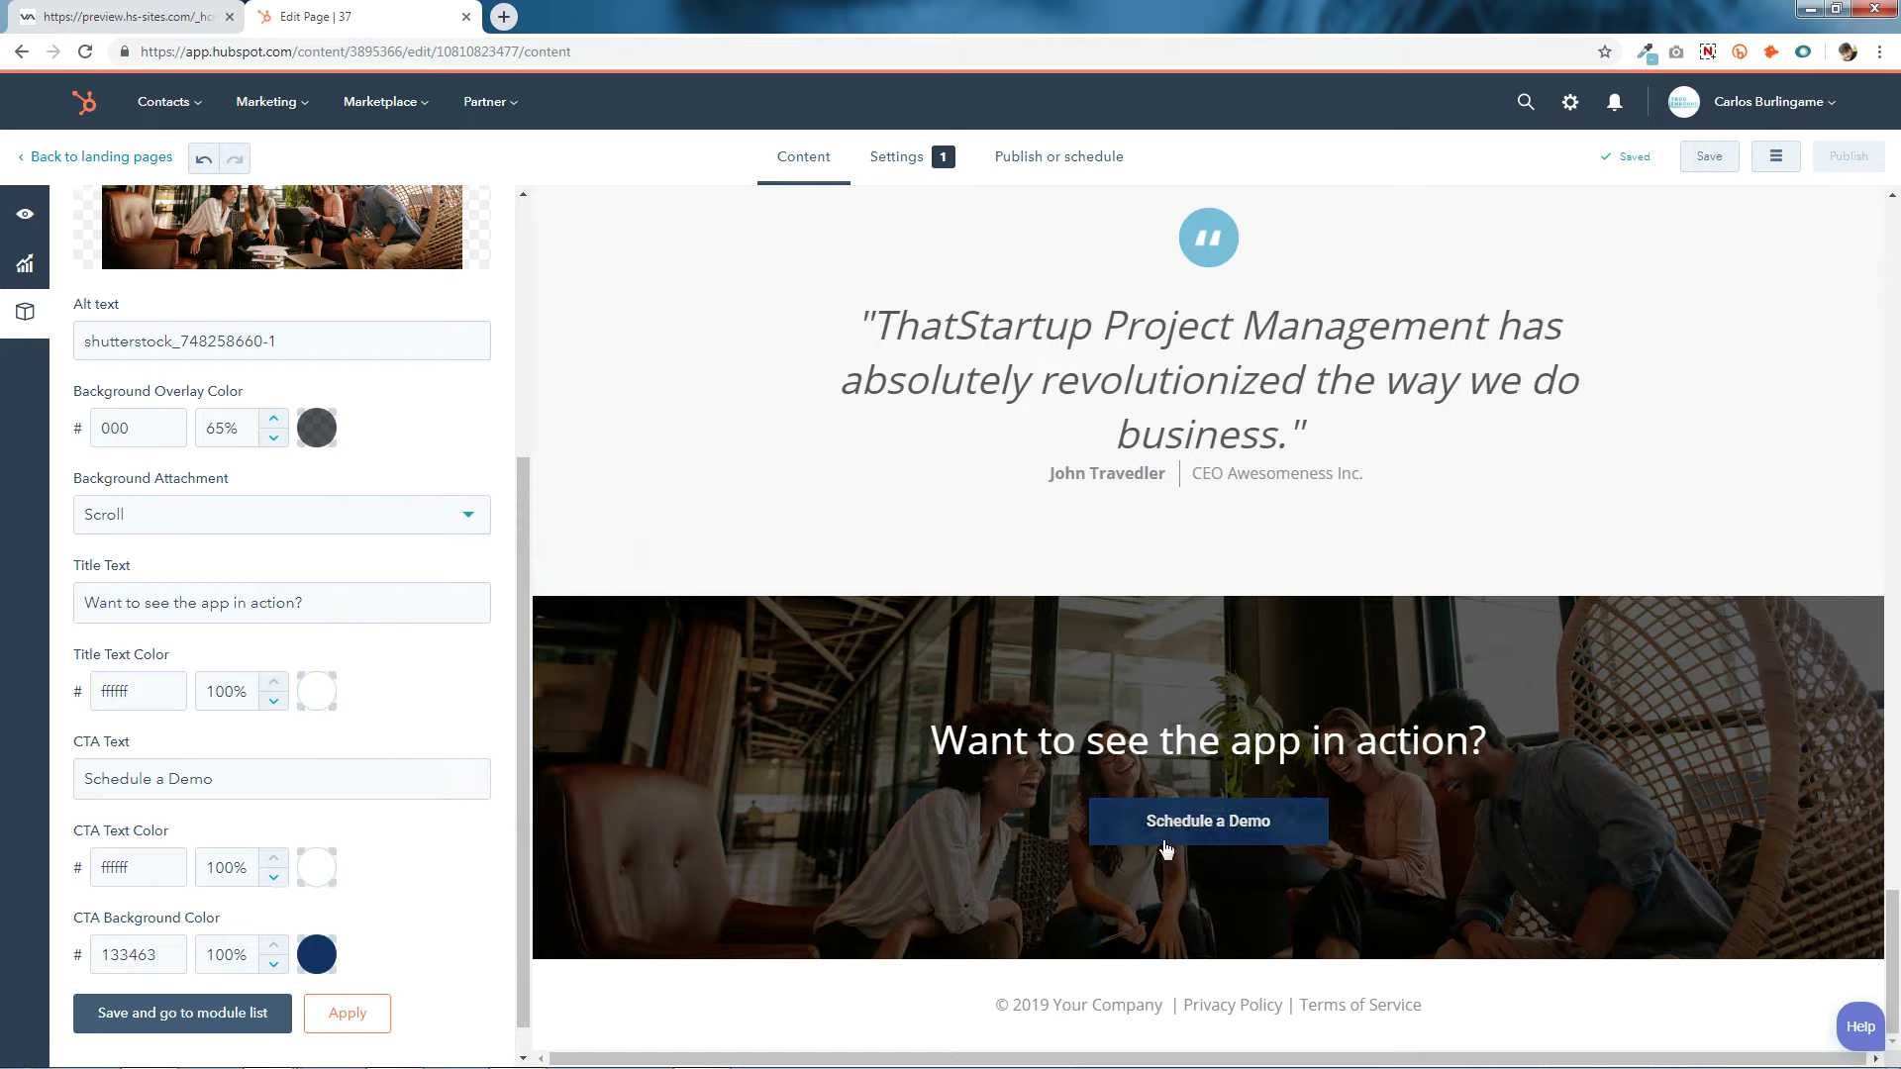
{"action": "left_click_drag", "start_coordinate": [263, 792], "coordinate": [3, 789]}
{"action": "left_click", "coordinate": [288, 780]}
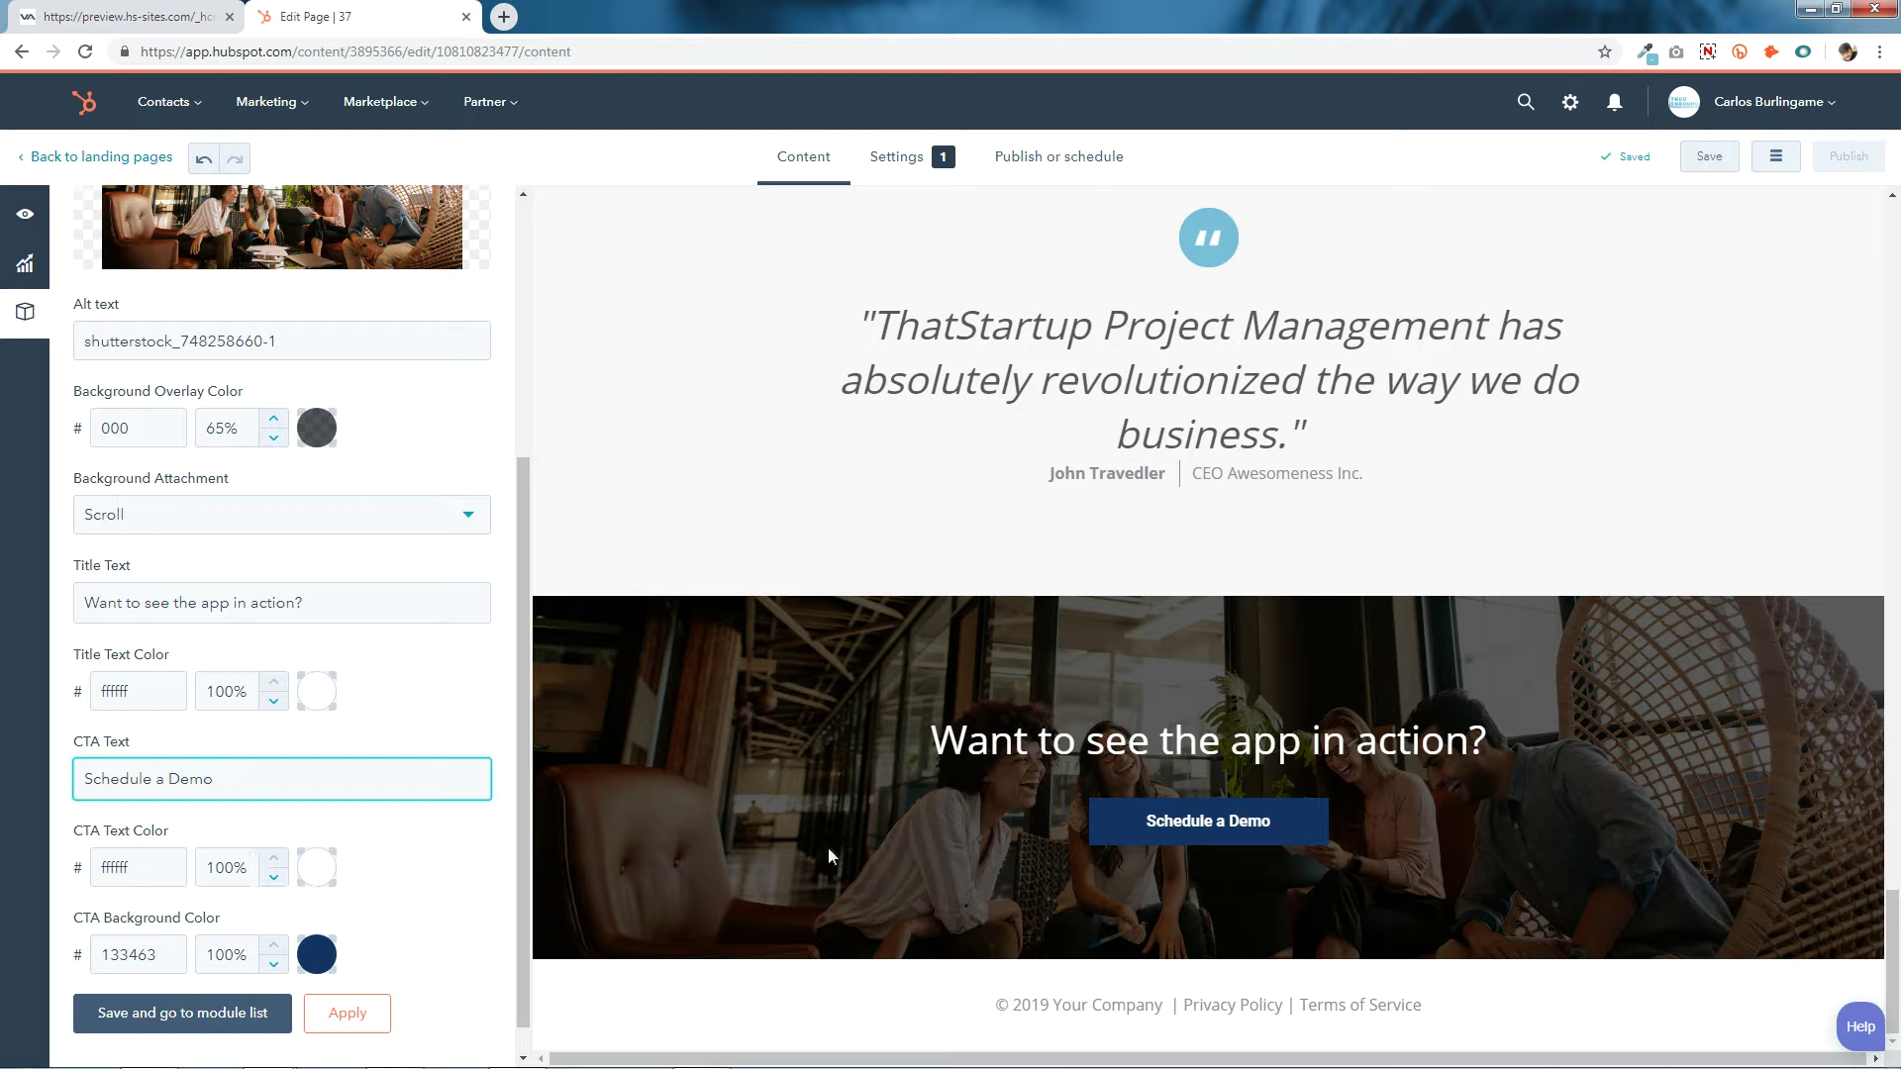
{"action": "left_click", "coordinate": [313, 875]}
{"action": "left_click", "coordinate": [319, 873]}
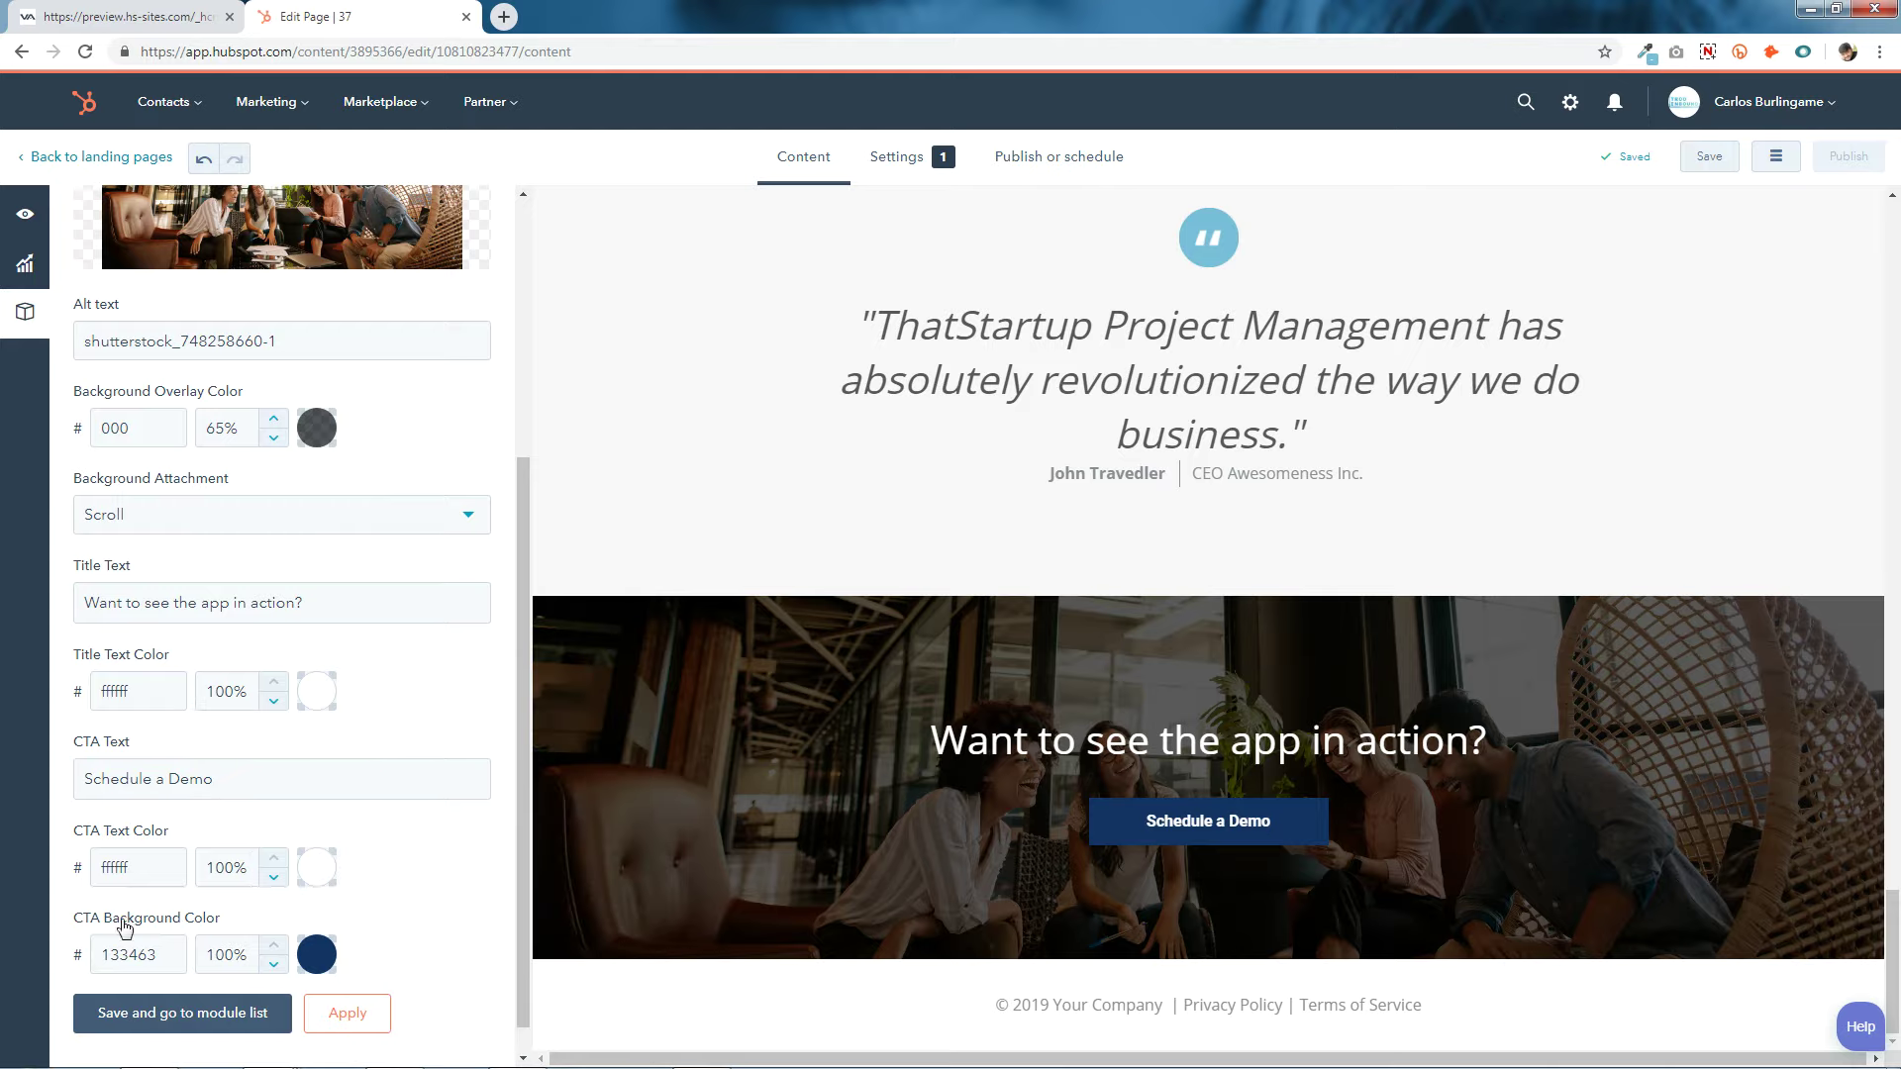
Set the App in action module's CTA background color to 0c7594, copied from LP - 37.txt, and save the module.
{"action": "left_click", "coordinate": [172, 954]}
{"action": "left_click", "coordinate": [705, 1049]}
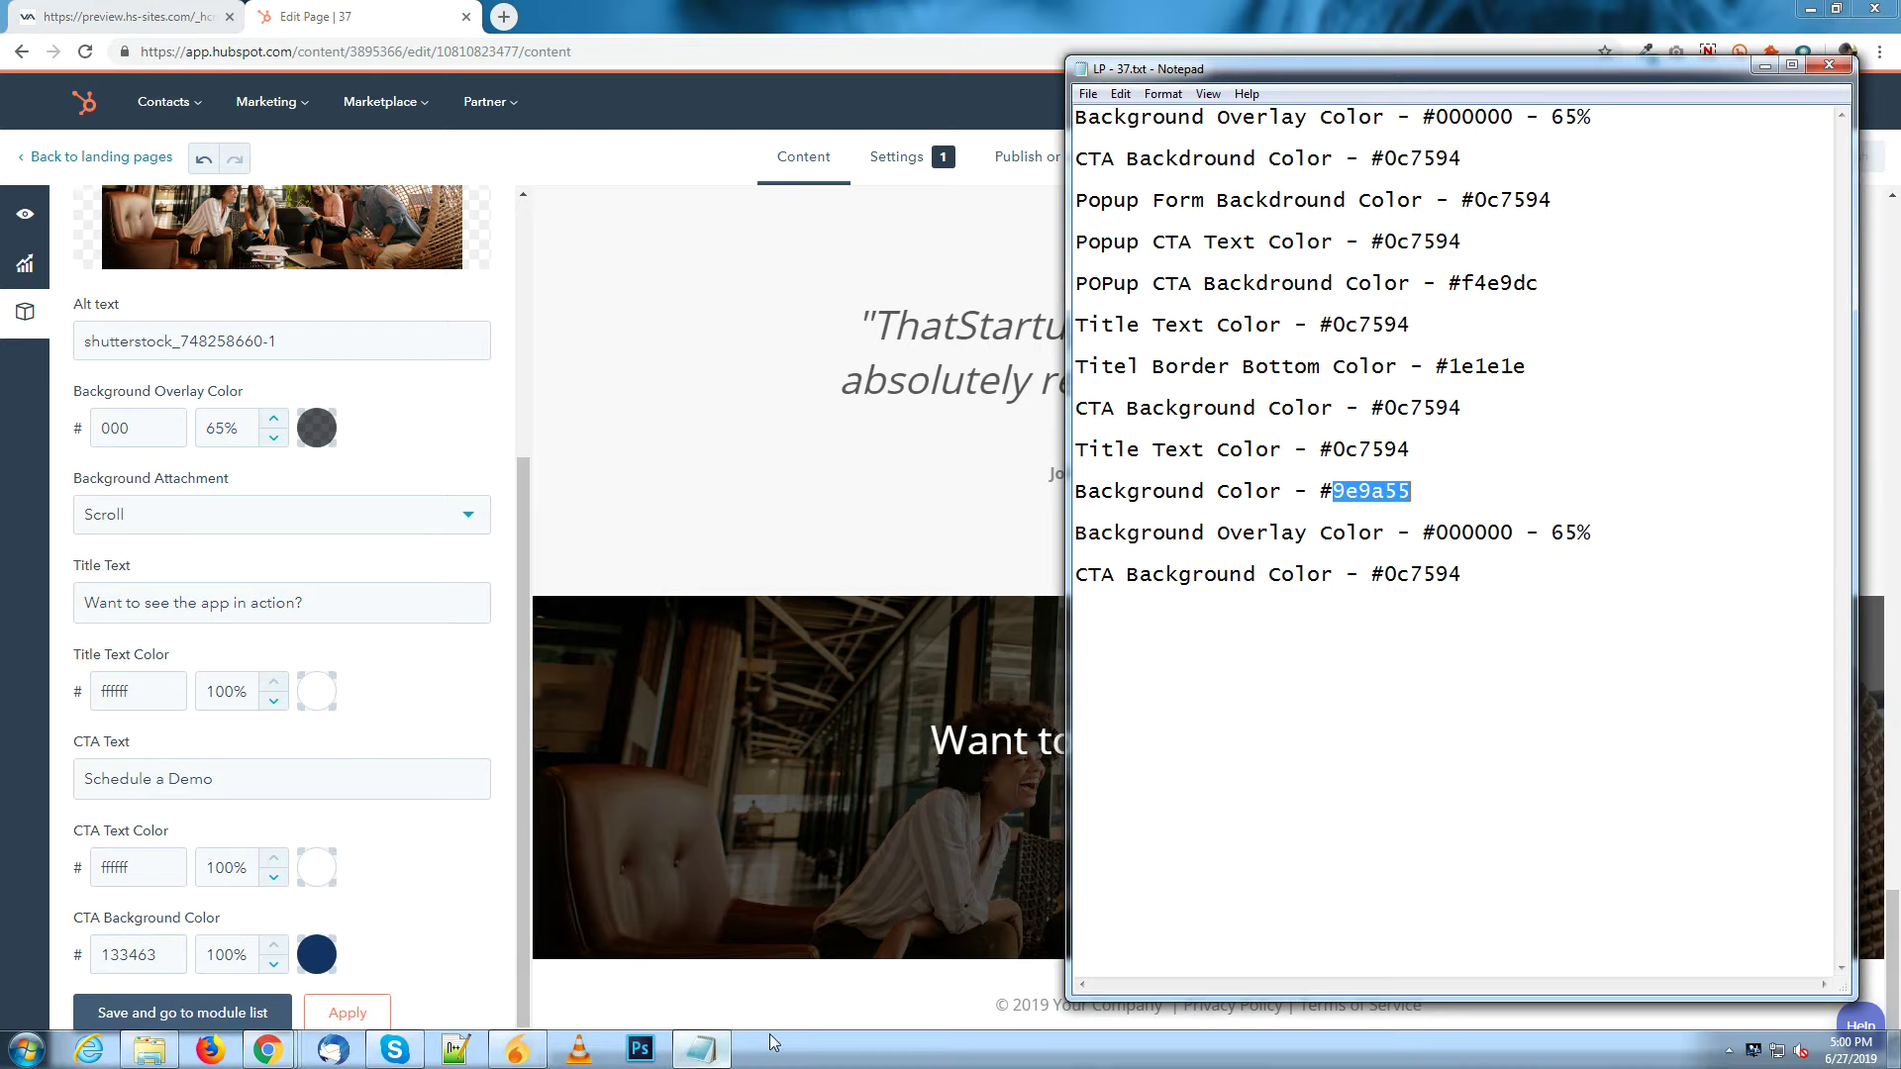
{"action": "left_click_drag", "start_coordinate": [1385, 575], "coordinate": [1462, 577]}
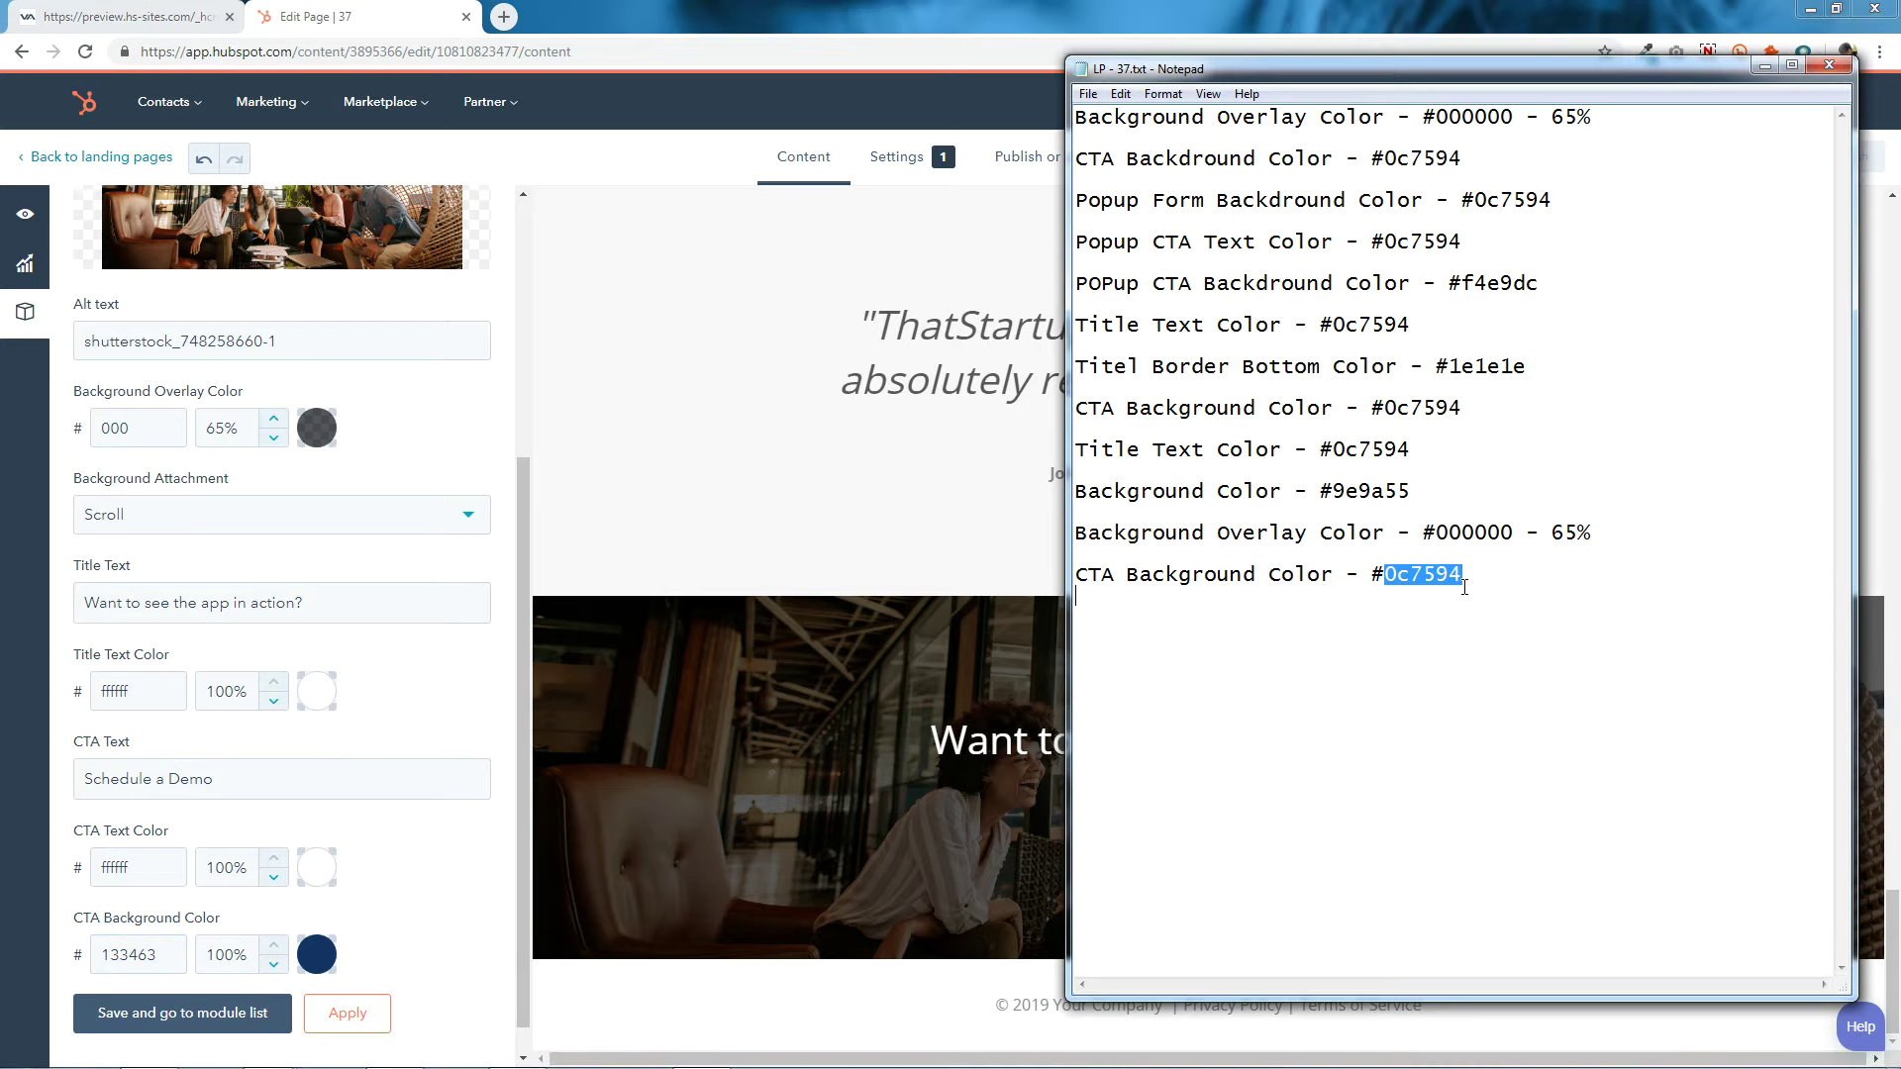
{"action": "right_click", "coordinate": [1439, 582]}
{"action": "left_click", "coordinate": [1484, 644]}
{"action": "left_click", "coordinate": [191, 969]}
{"action": "double_click", "coordinate": [138, 956]}
{"action": "right_click", "coordinate": [164, 959]}
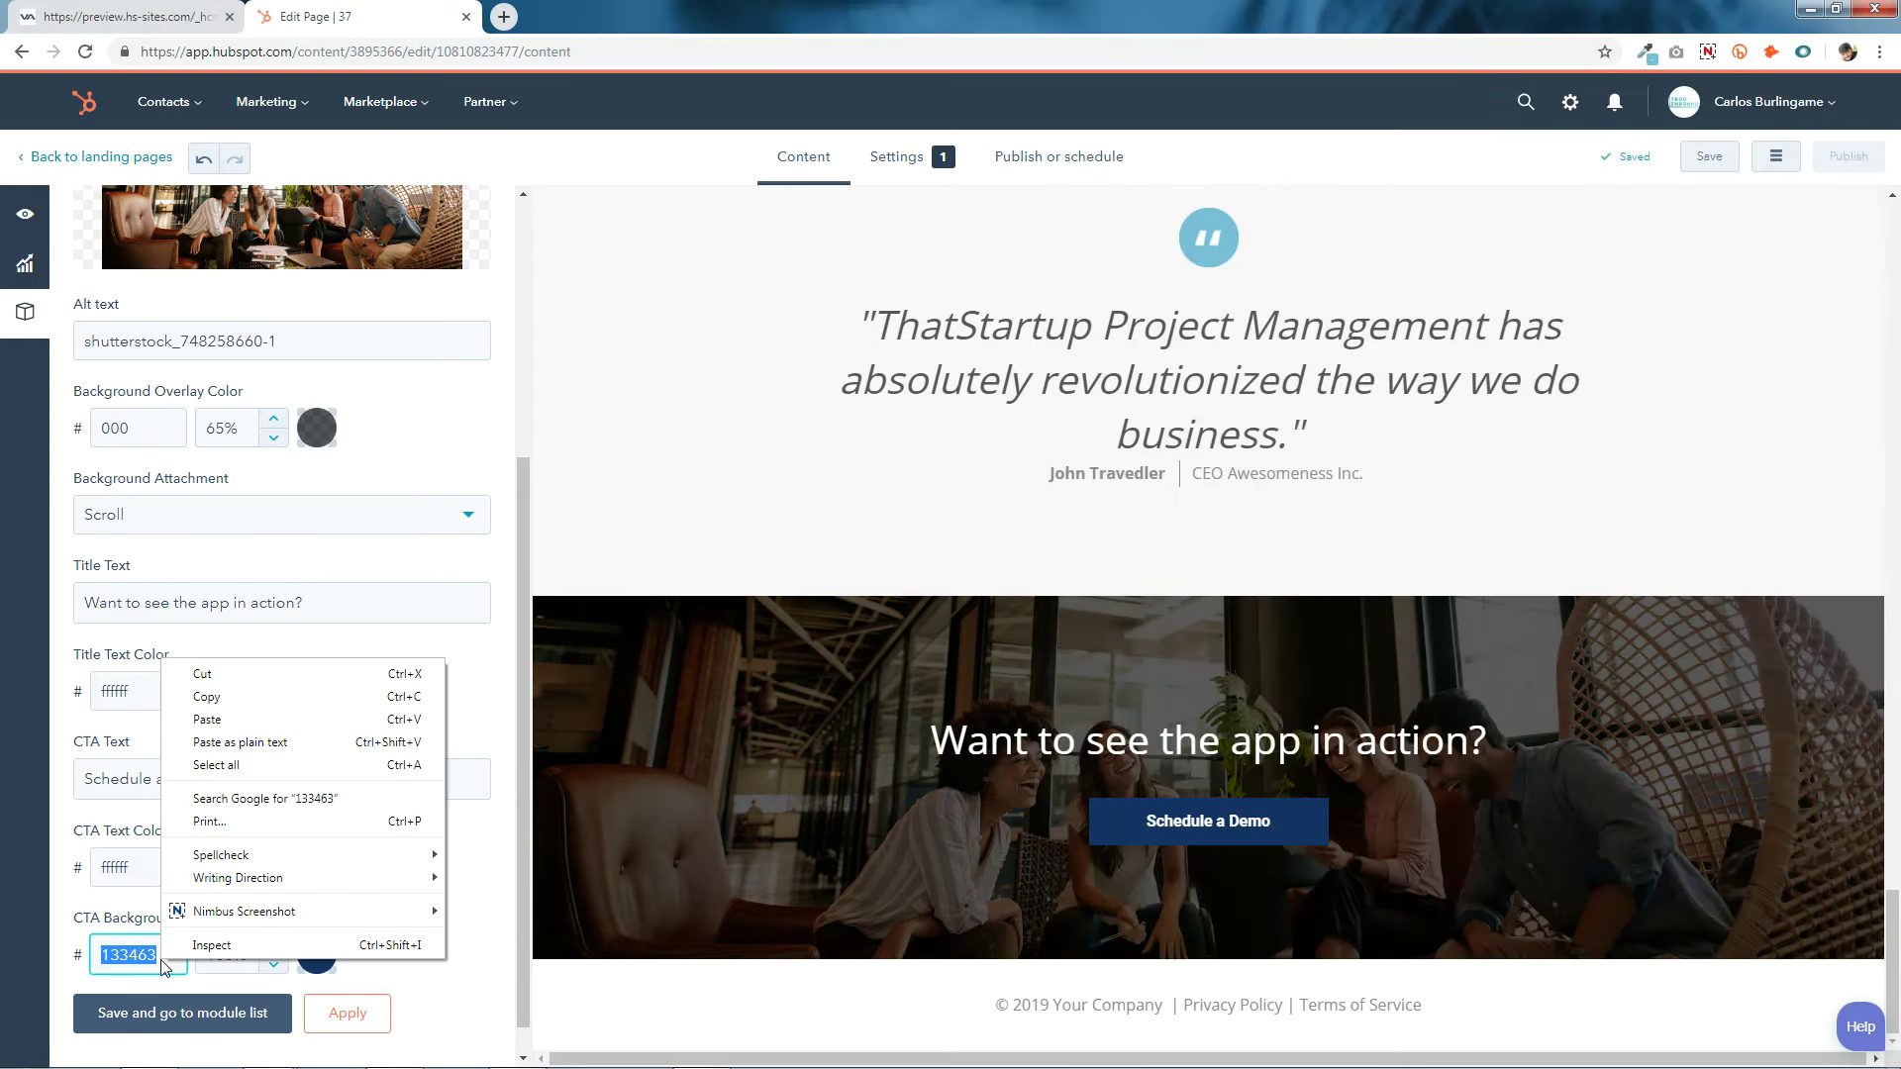
{"action": "left_click", "coordinate": [206, 719]}
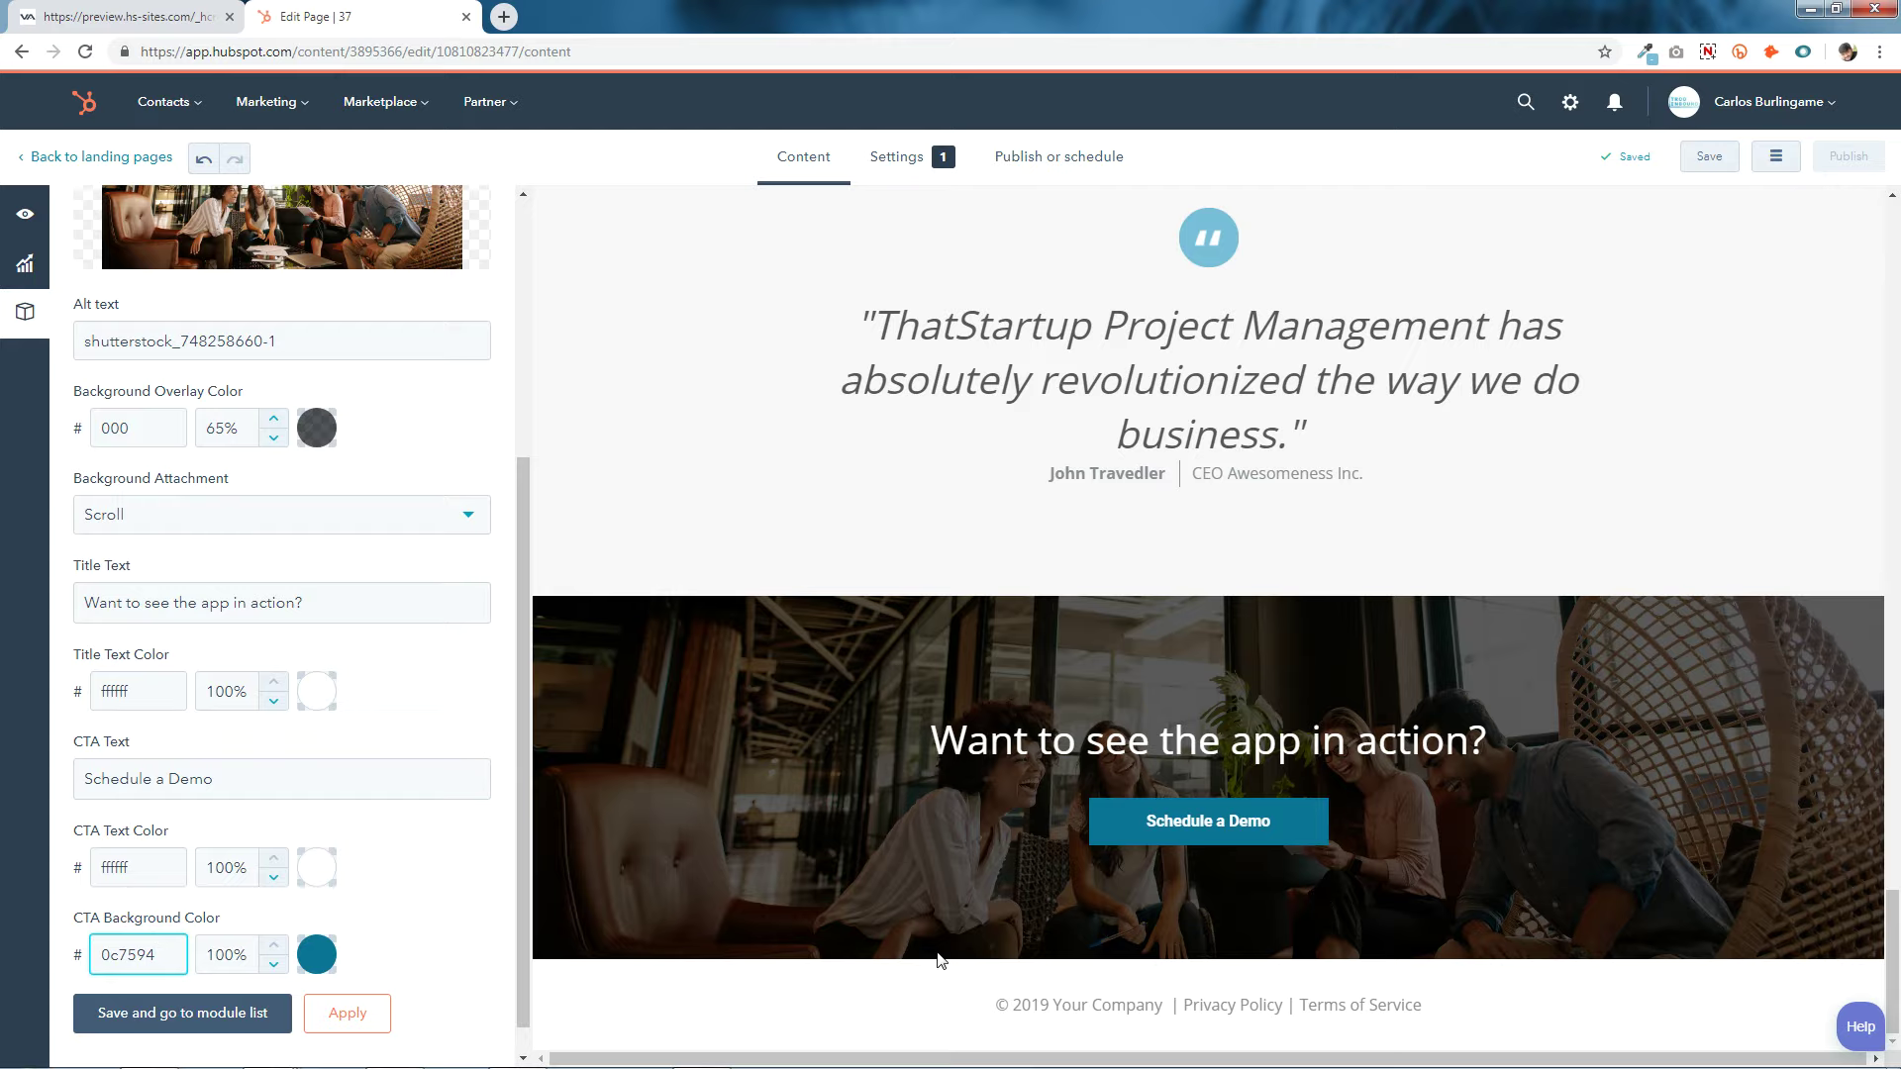
{"action": "left_click", "coordinate": [260, 1017]}
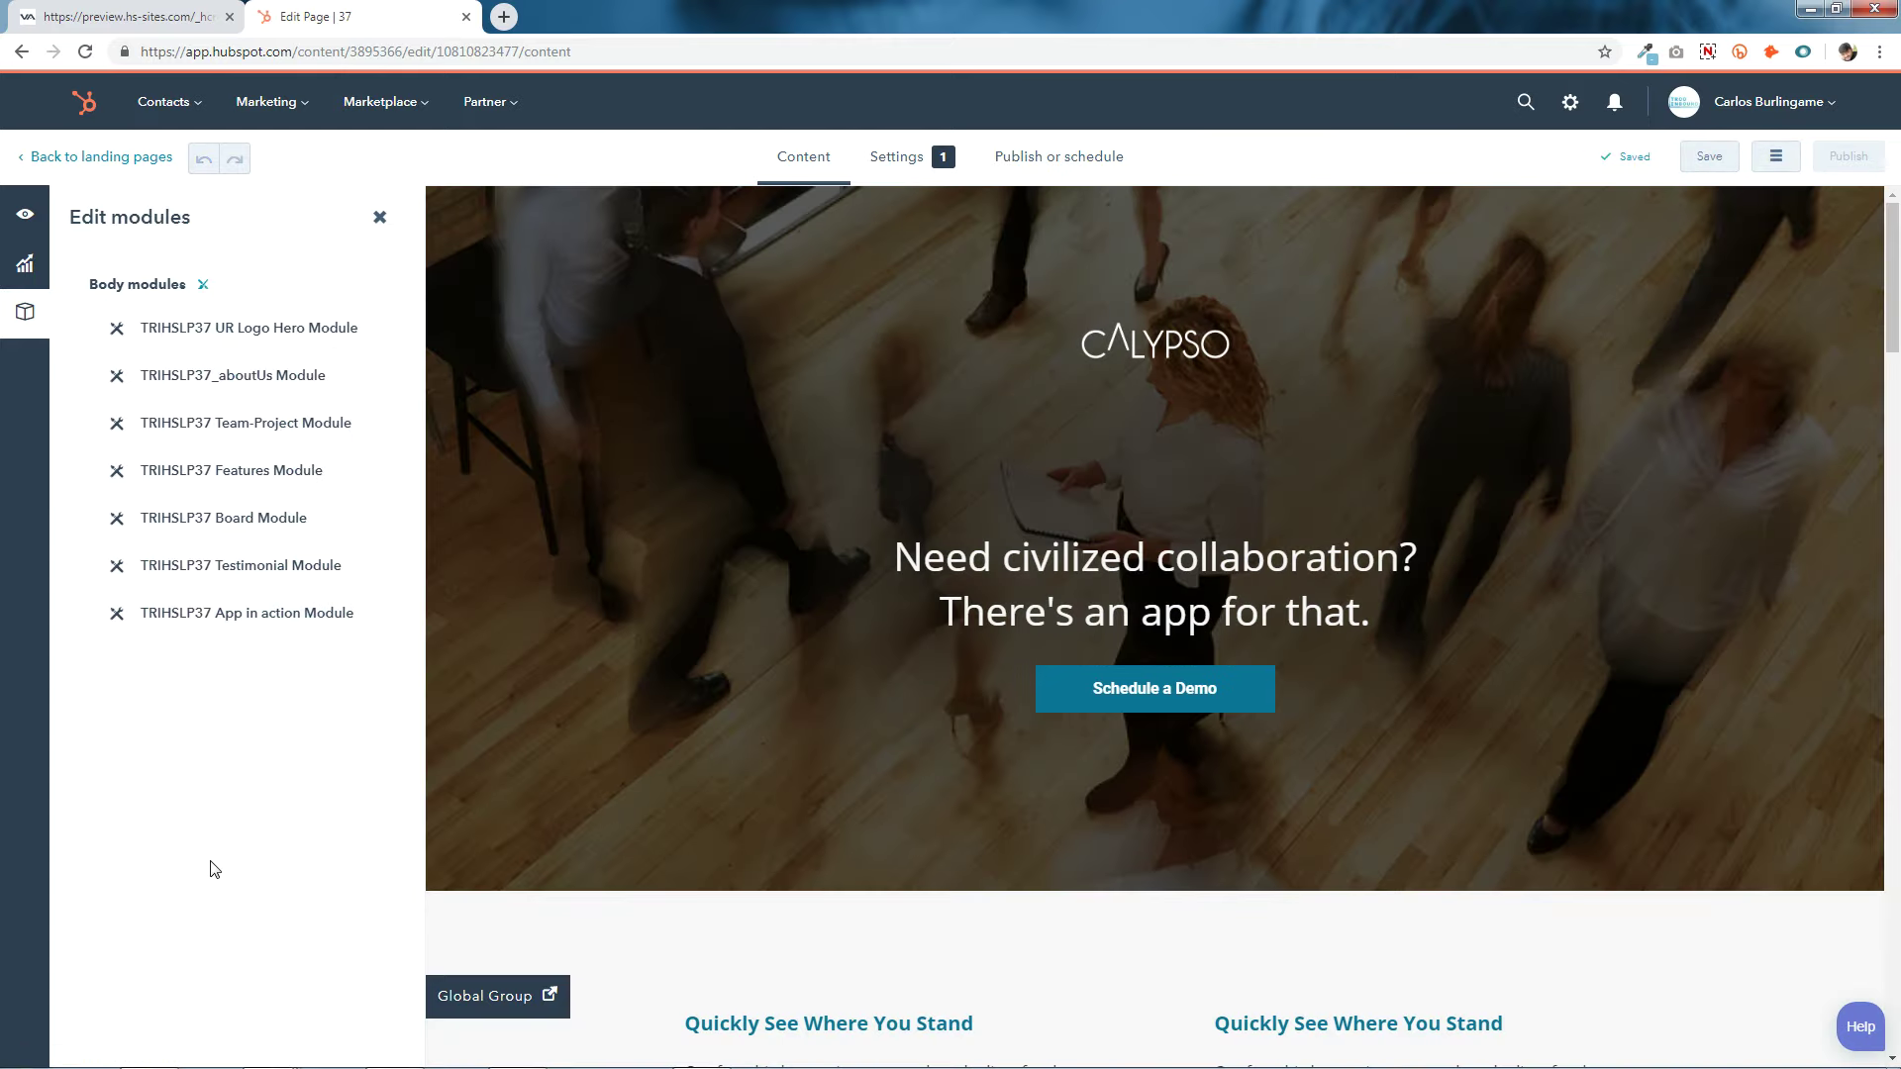
Review the edited landing page in the editor and open its shareable preview in a new window.
{"action": "scroll", "coordinate": [1232, 767], "scroll_direction": "down", "scroll_amount": 8}
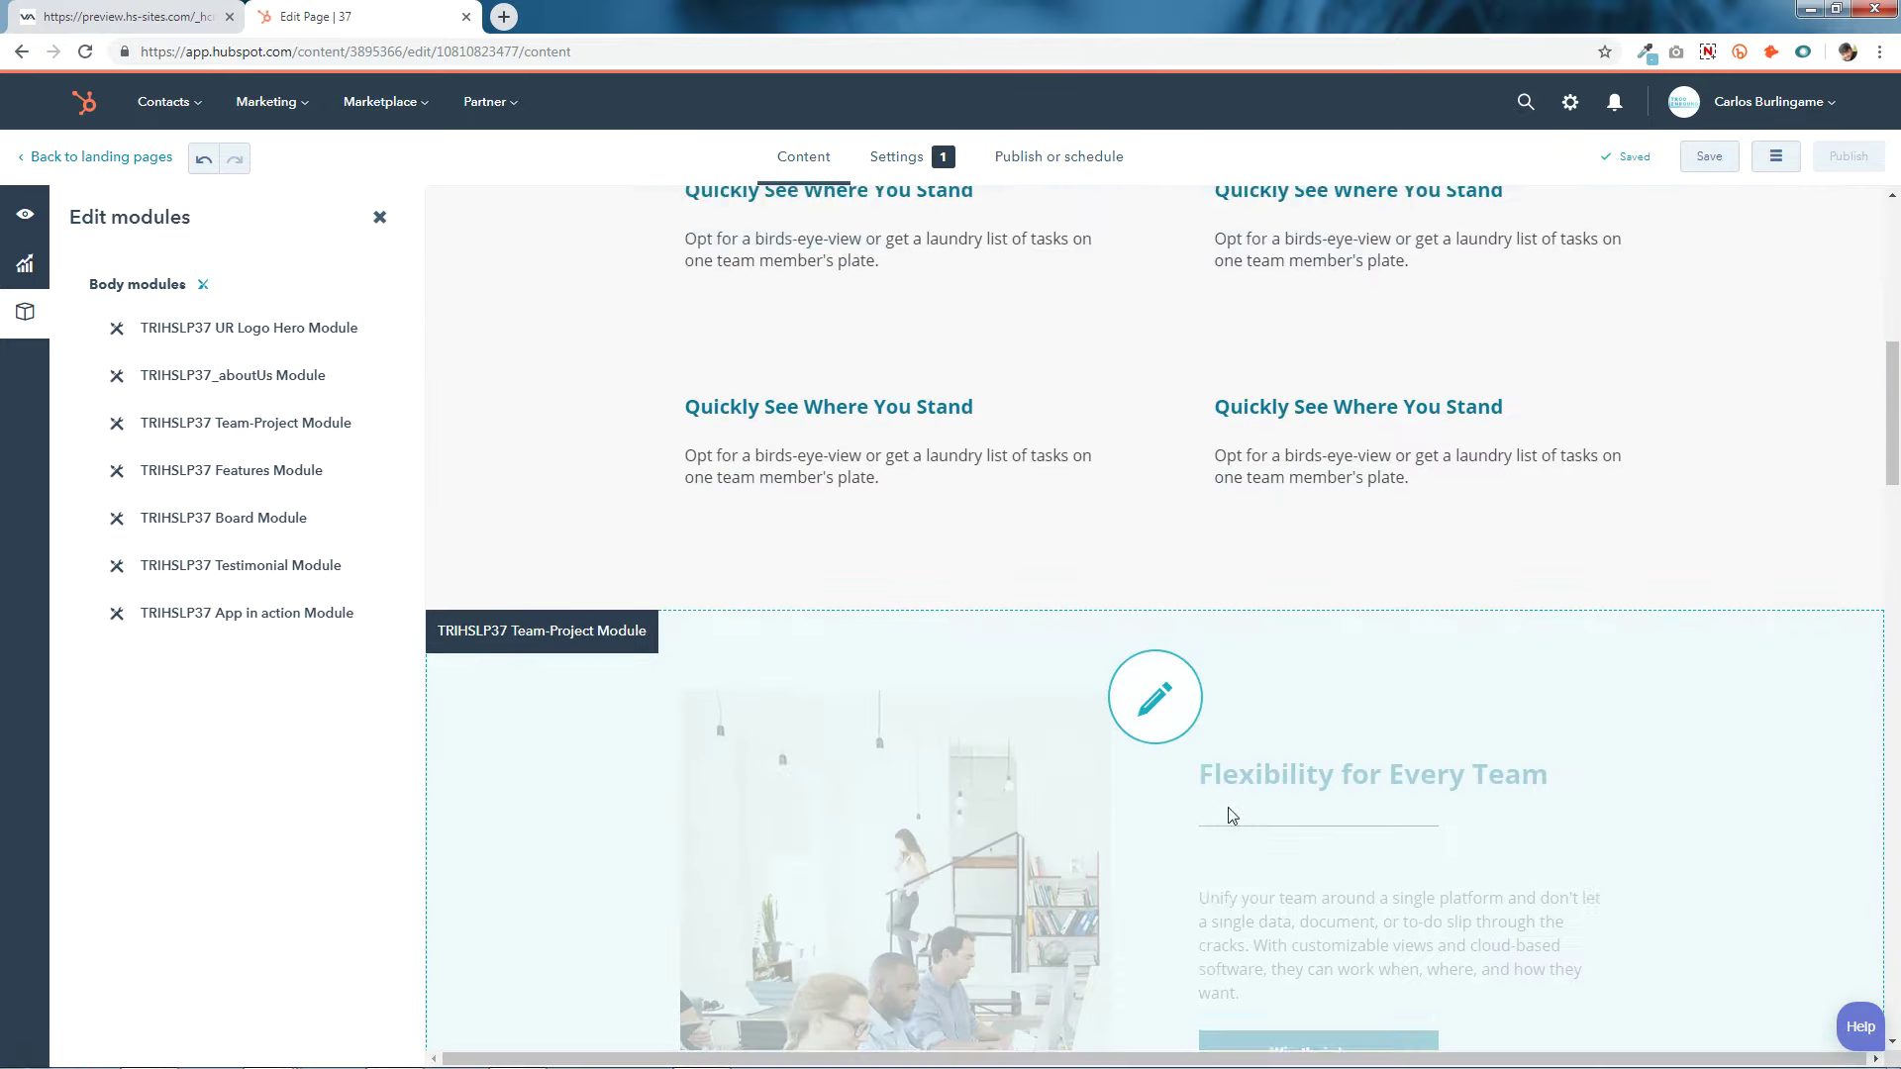
{"action": "scroll", "coordinate": [1233, 815], "scroll_direction": "down", "scroll_amount": 15}
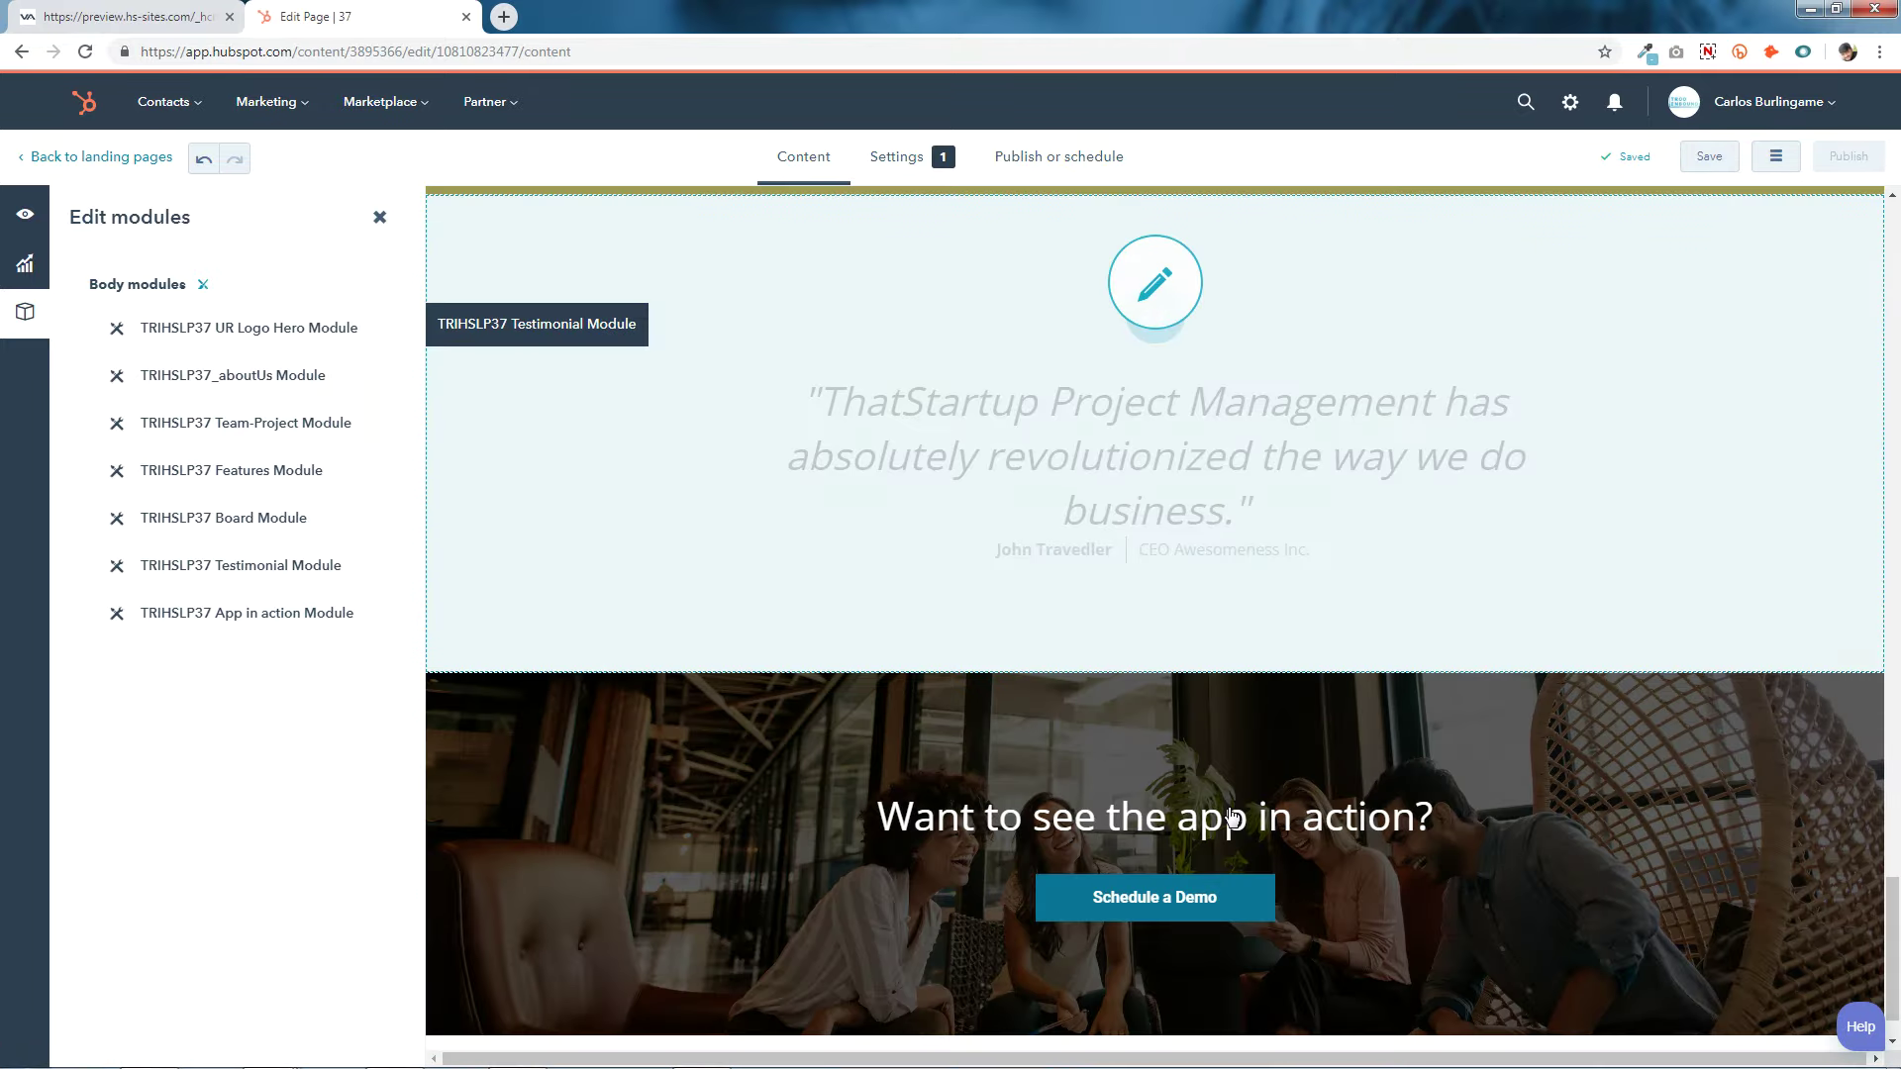
{"action": "scroll", "coordinate": [1233, 815], "scroll_direction": "down", "scroll_amount": 2}
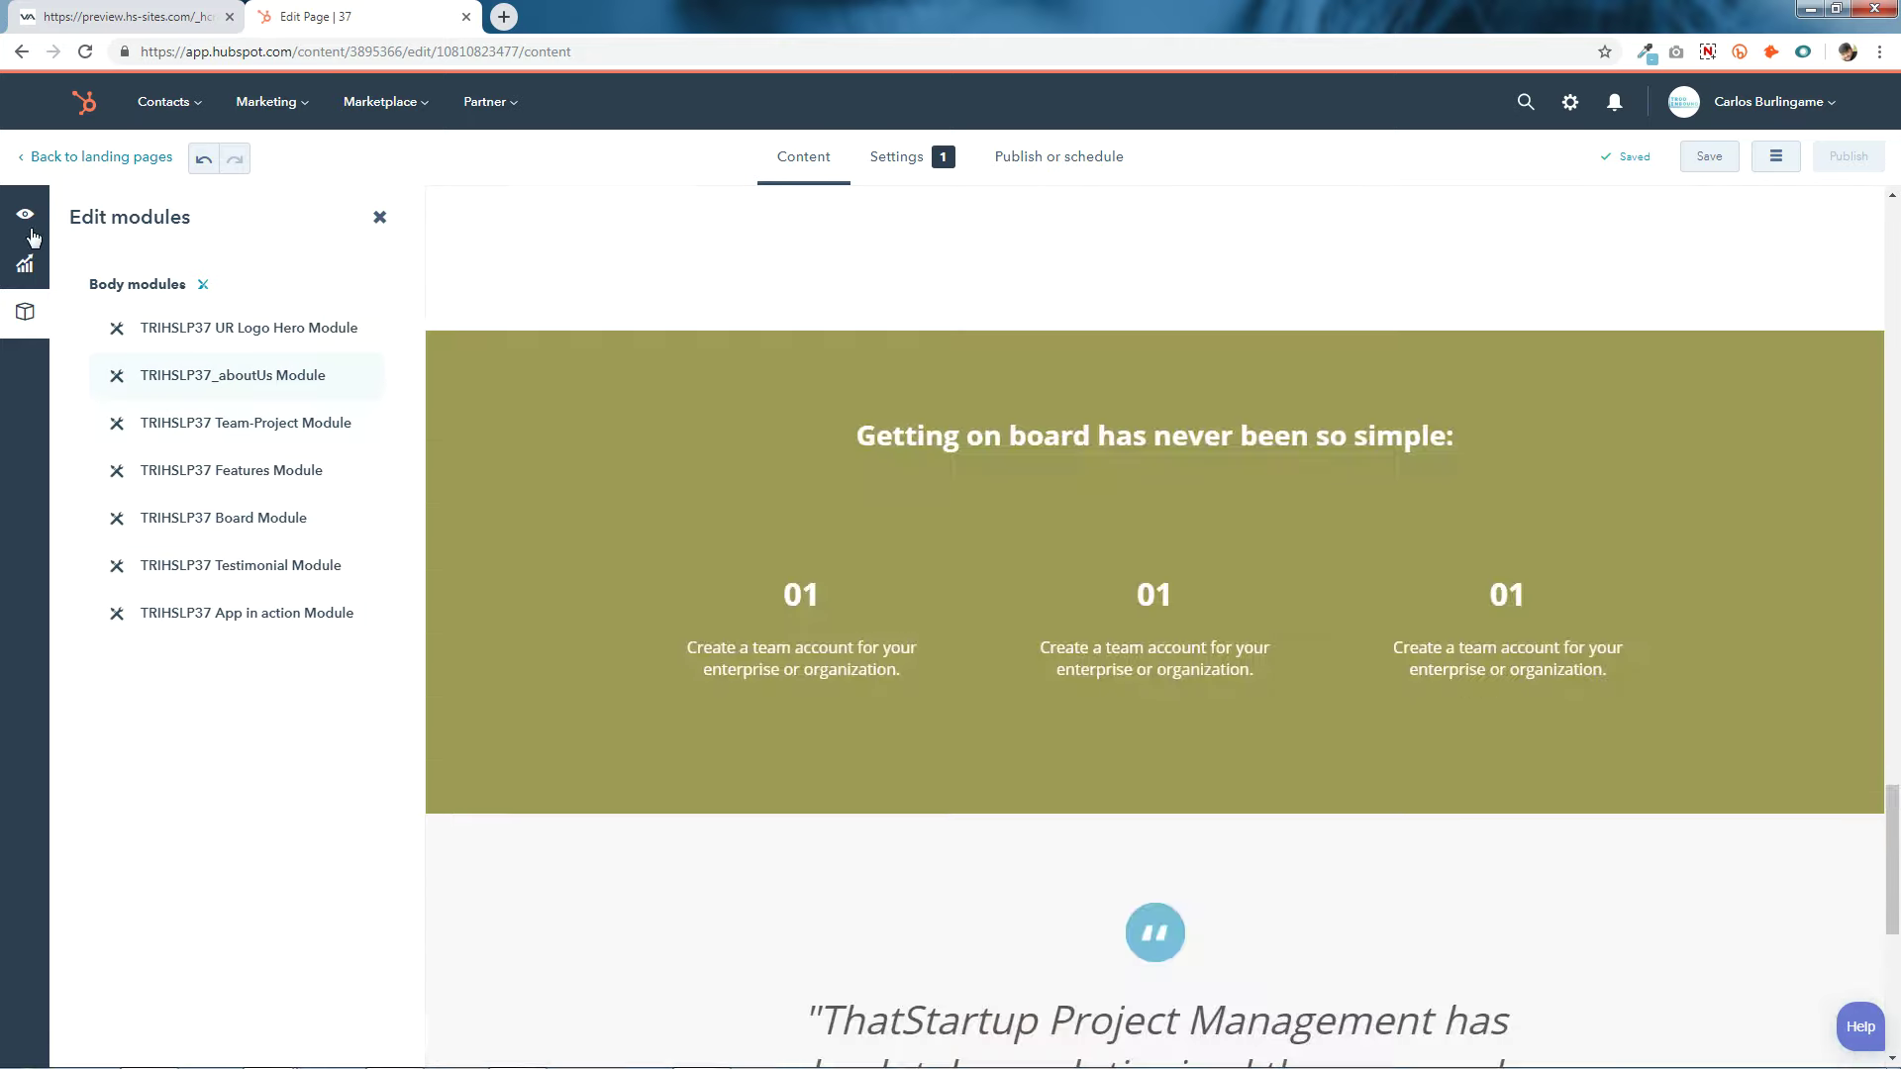
{"action": "left_click", "coordinate": [22, 216]}
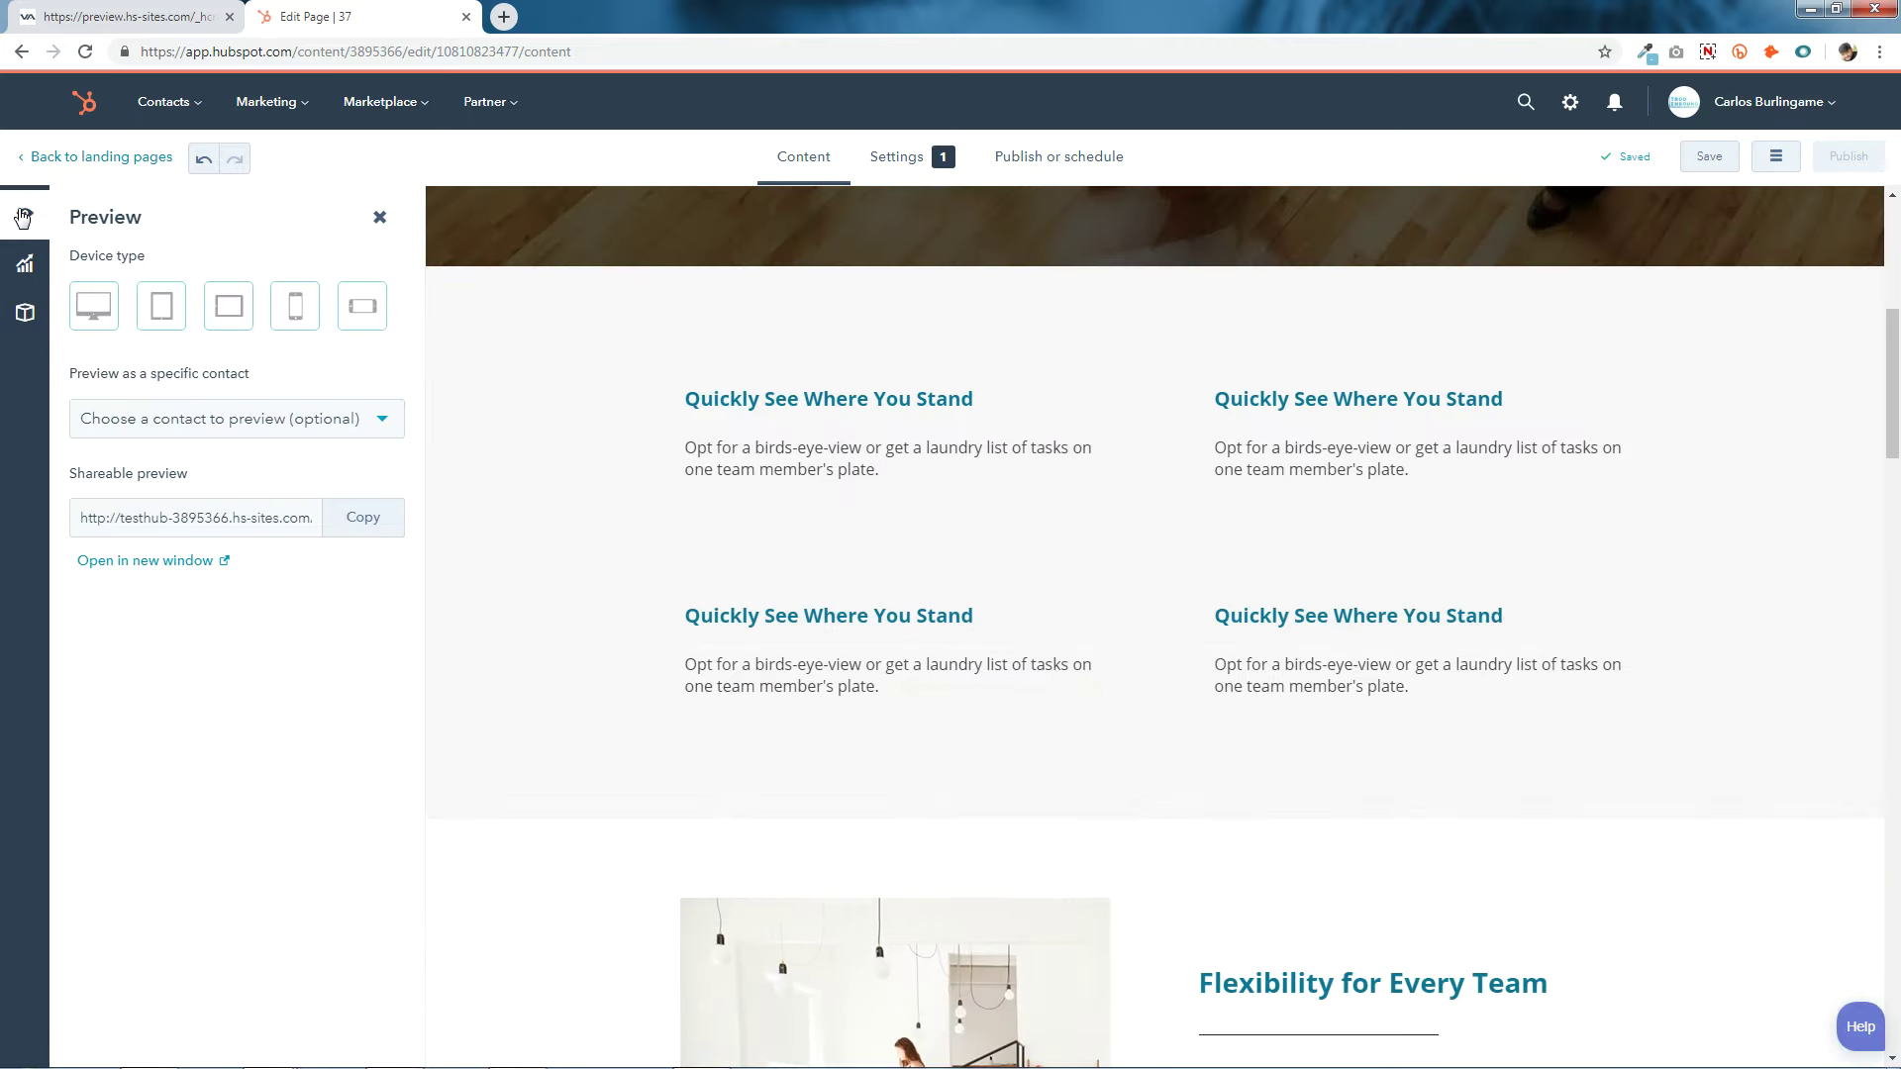
{"action": "left_click", "coordinate": [145, 561]}
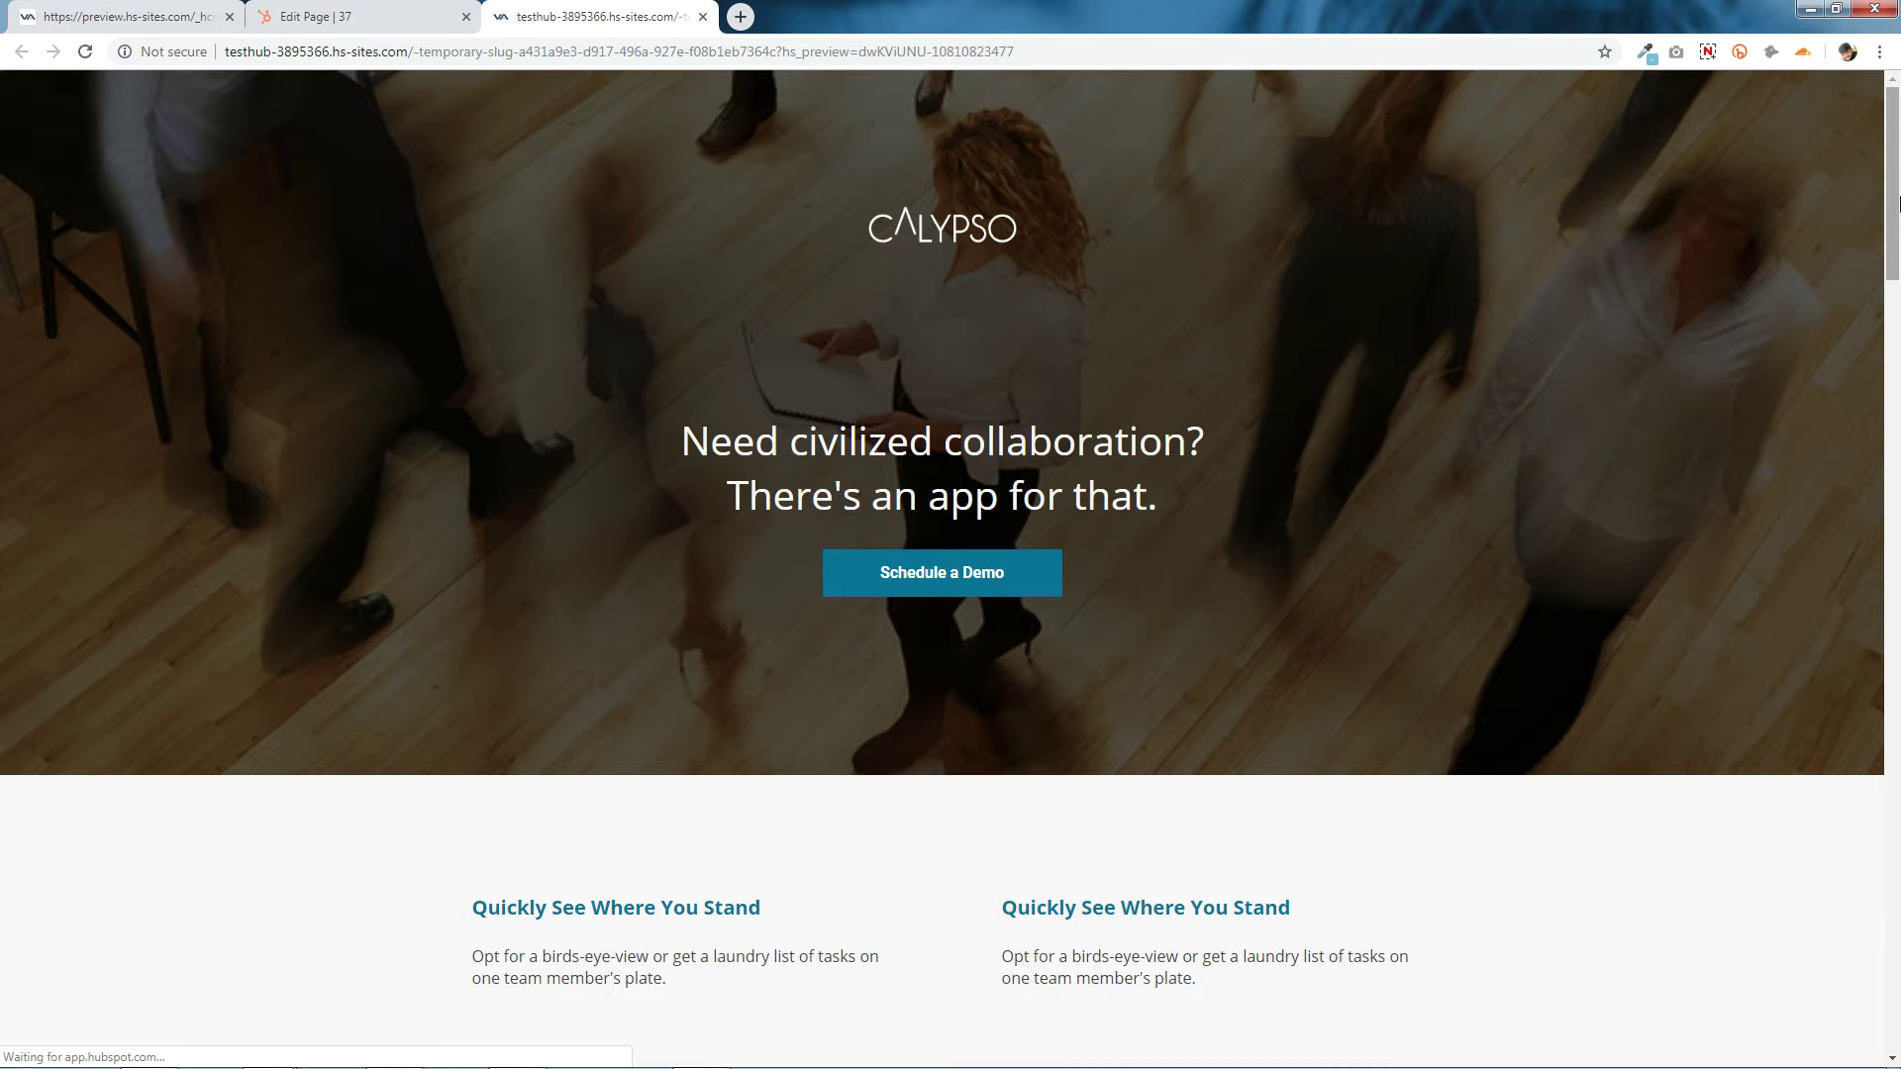
Examine the customized page's preview from the hero section to the footer and return to its beginning.
{"action": "scroll", "coordinate": [1898, 203], "scroll_direction": "down", "scroll_amount": 9}
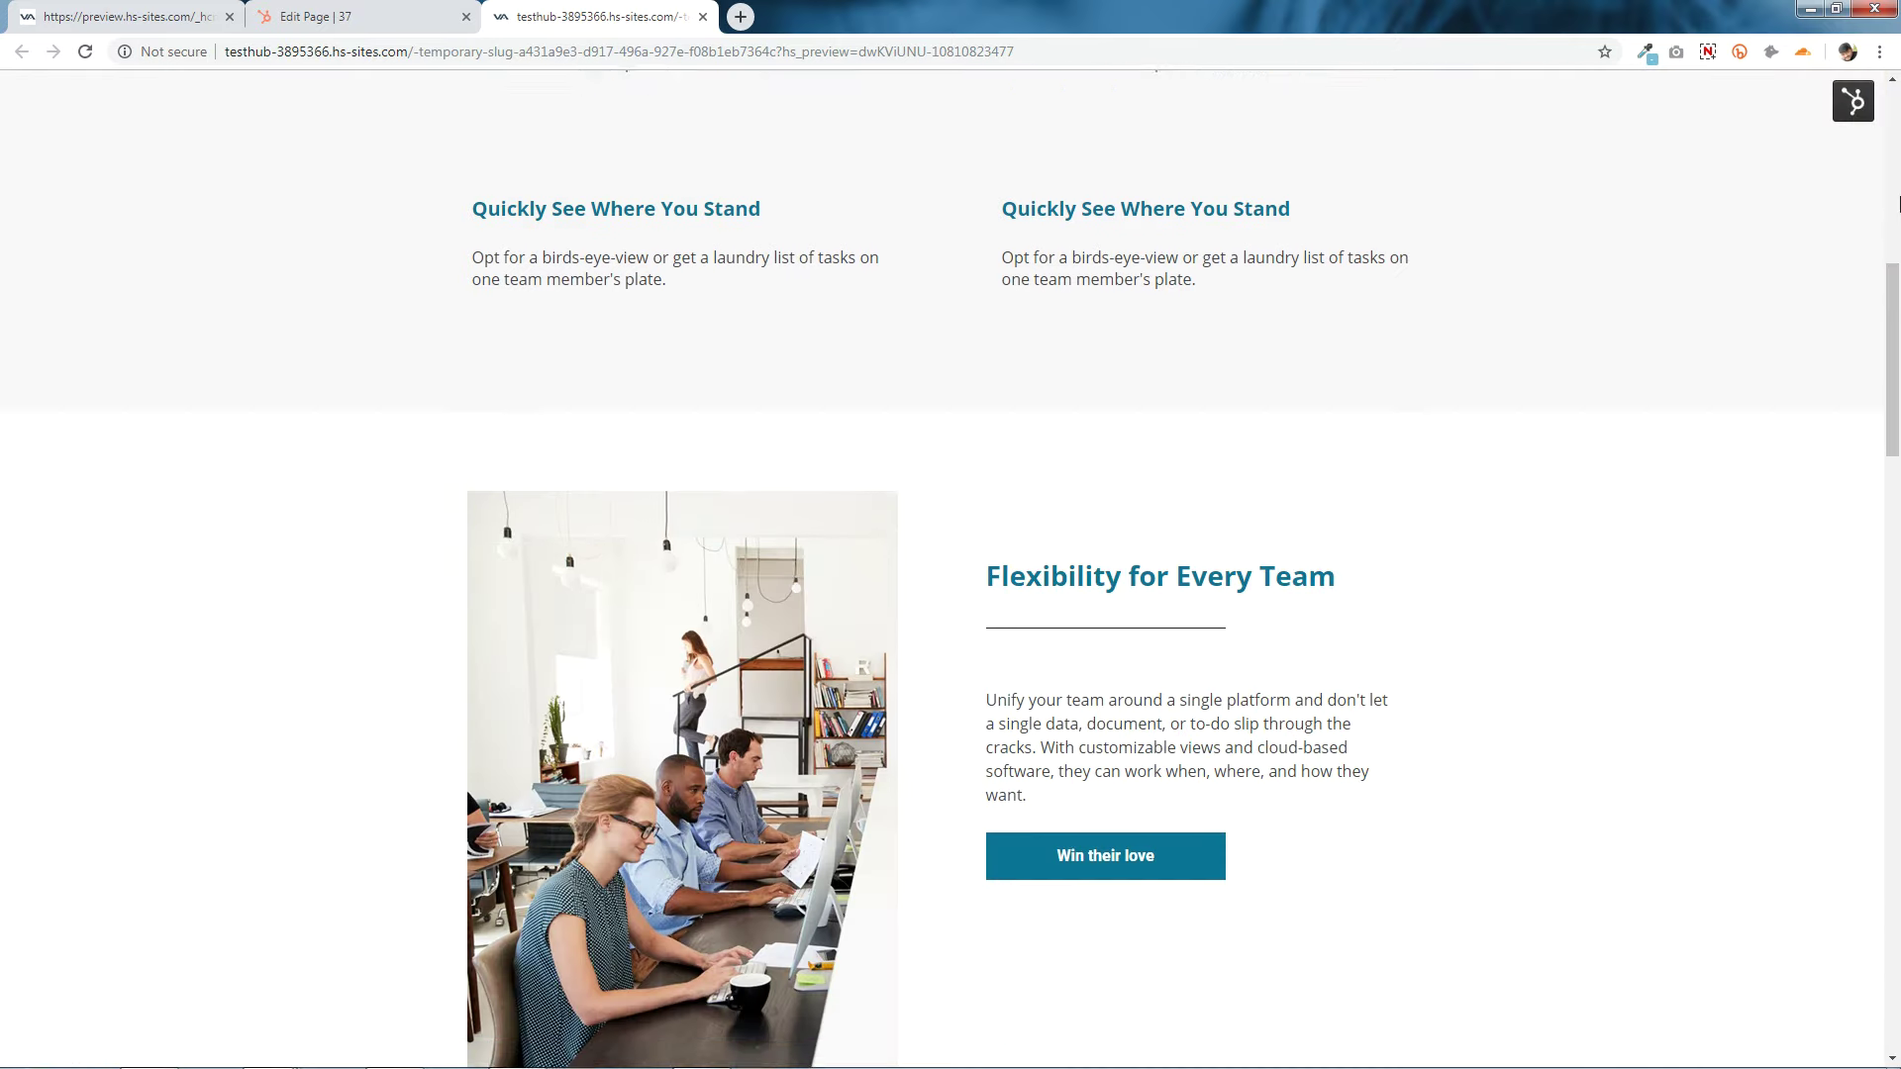
{"action": "scroll", "coordinate": [1898, 203], "scroll_direction": "down", "scroll_amount": 20}
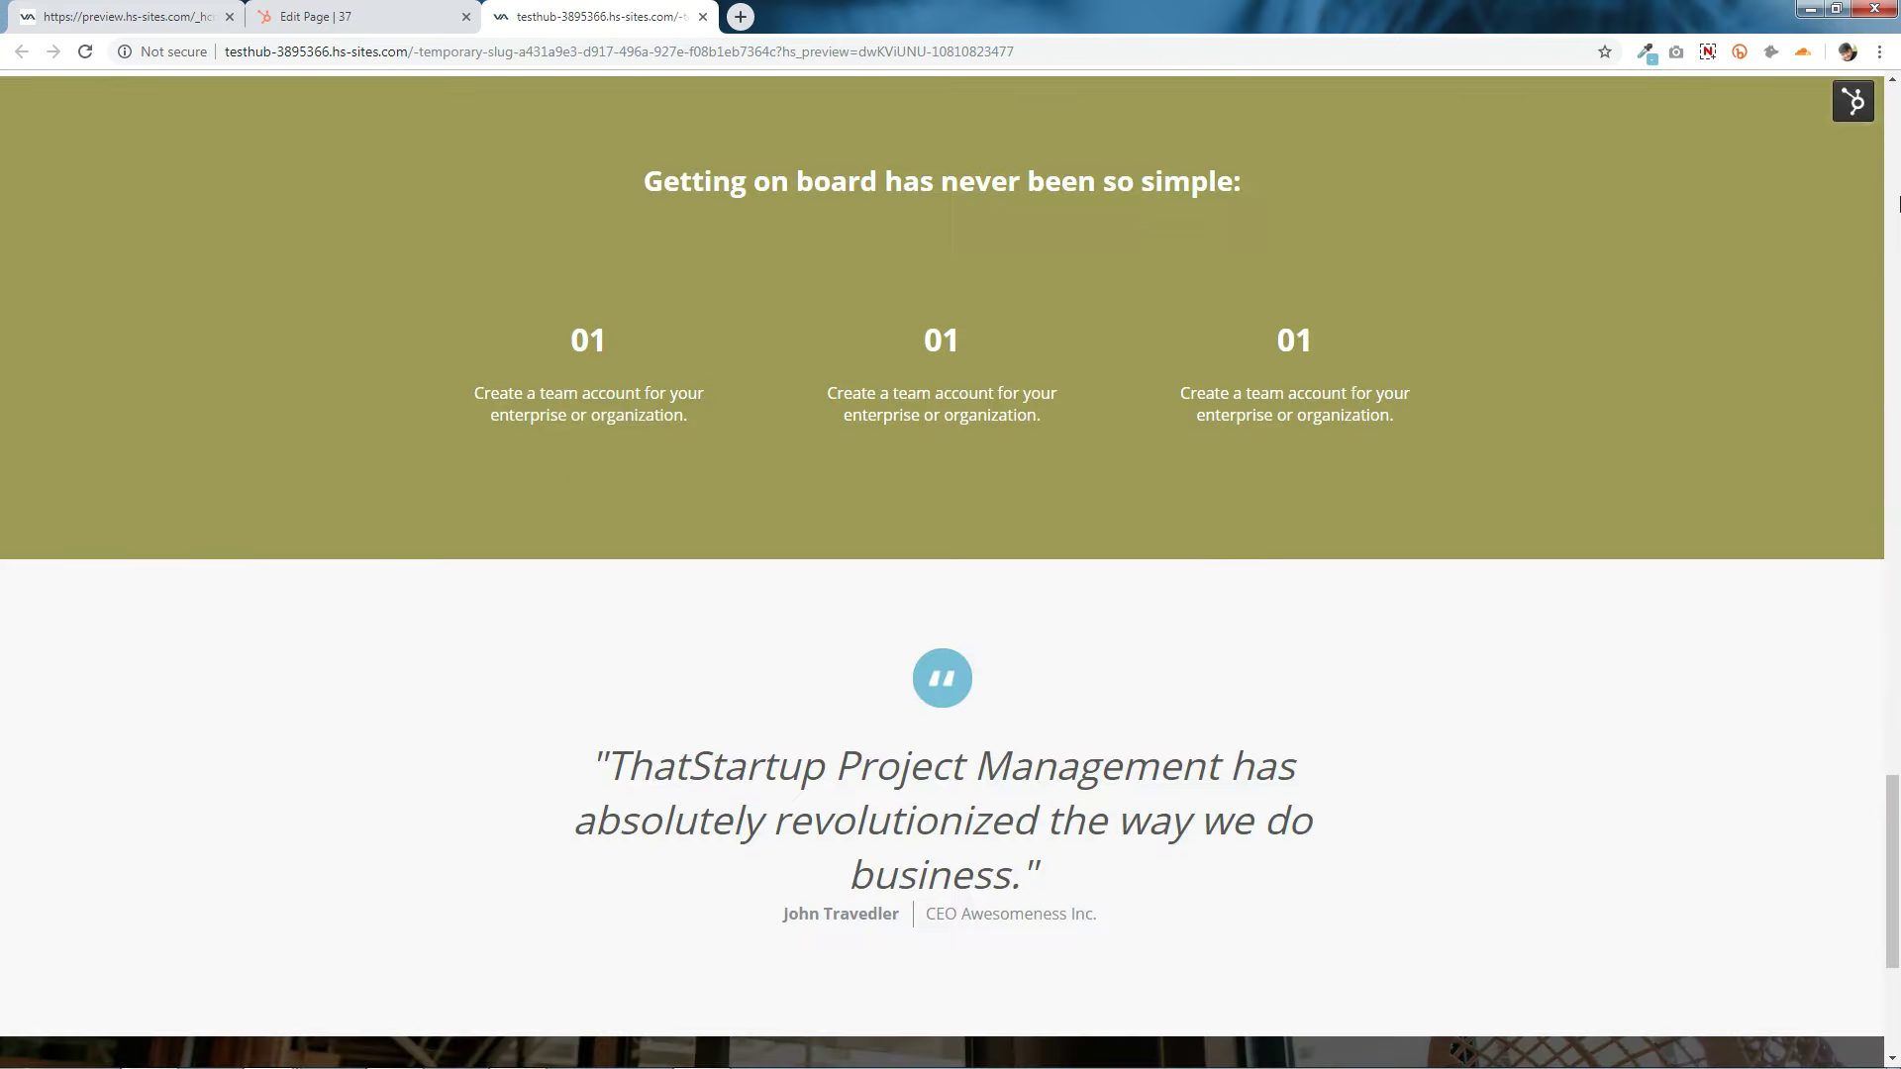
{"action": "scroll", "coordinate": [1898, 203], "scroll_direction": "down", "scroll_amount": 4}
{"action": "scroll", "coordinate": [1898, 203], "scroll_direction": "up", "scroll_amount": 20}
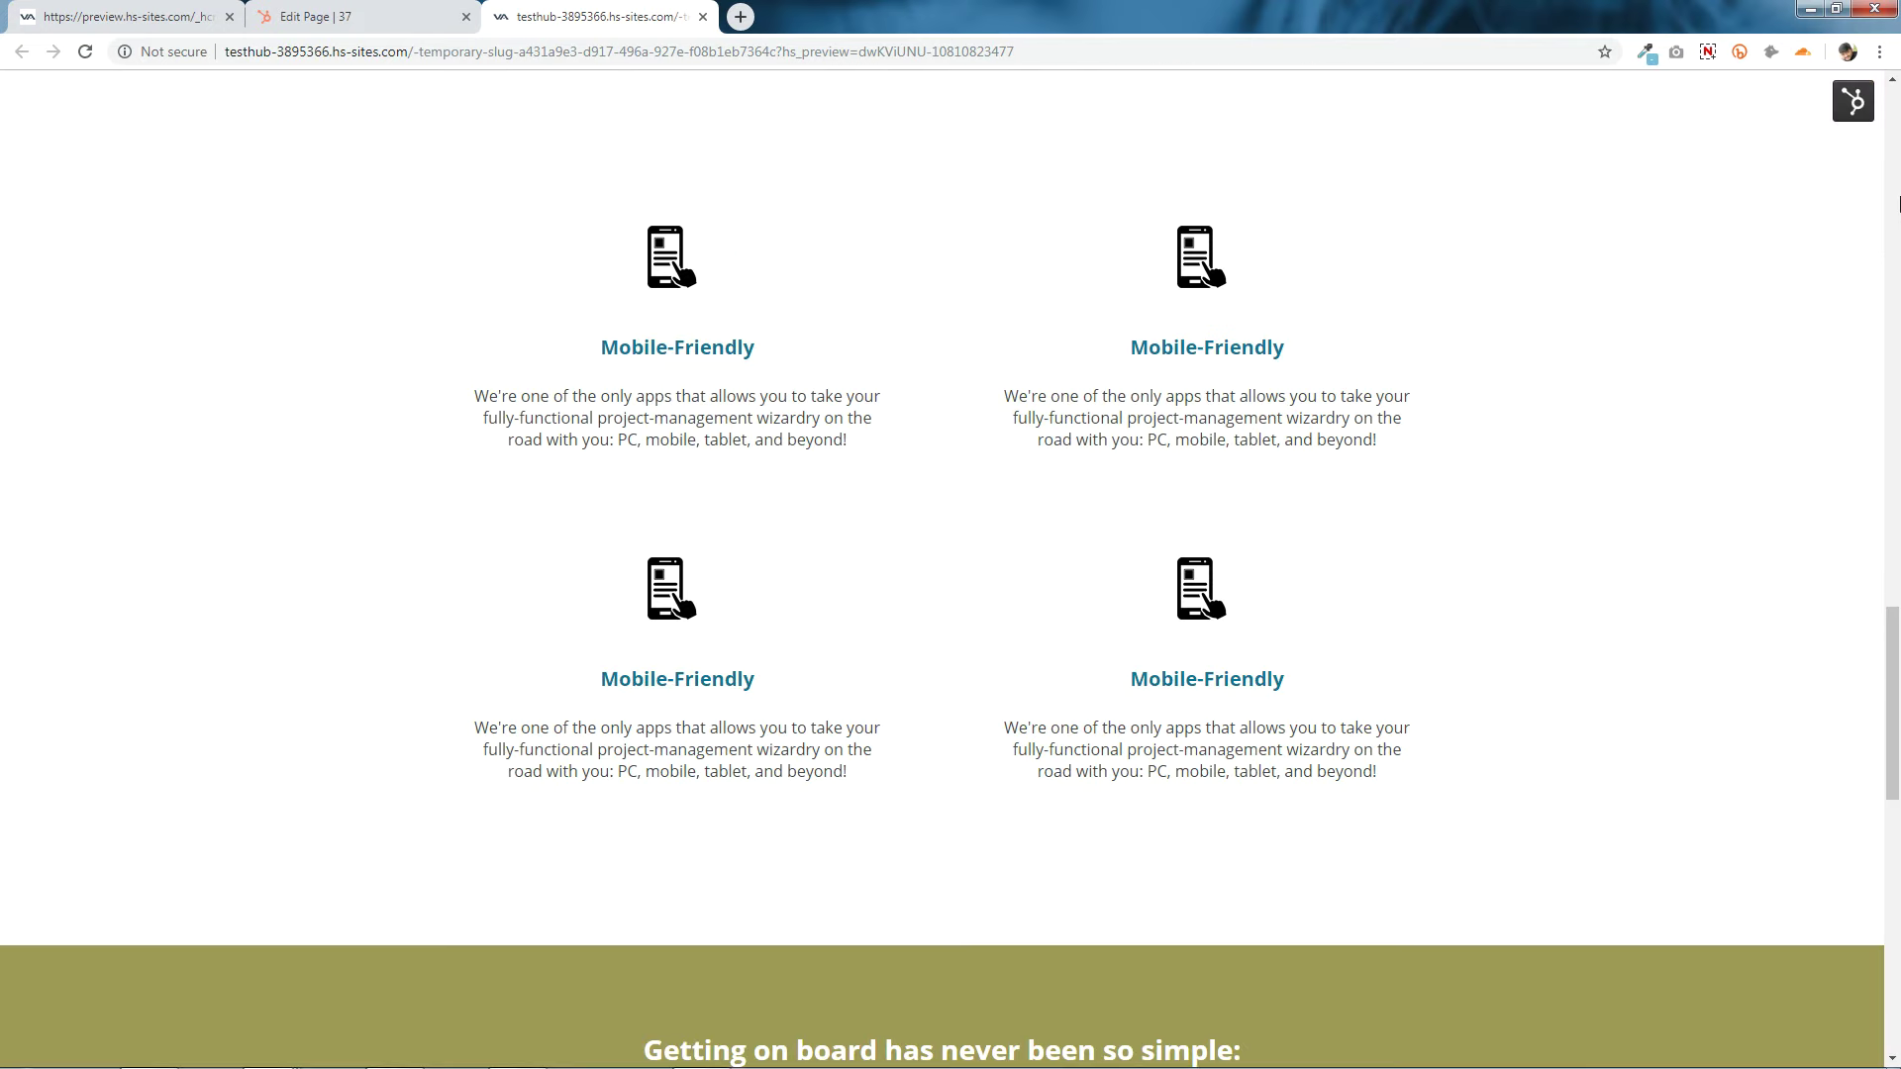
{"action": "scroll", "coordinate": [1898, 203], "scroll_direction": "up", "scroll_amount": 11}
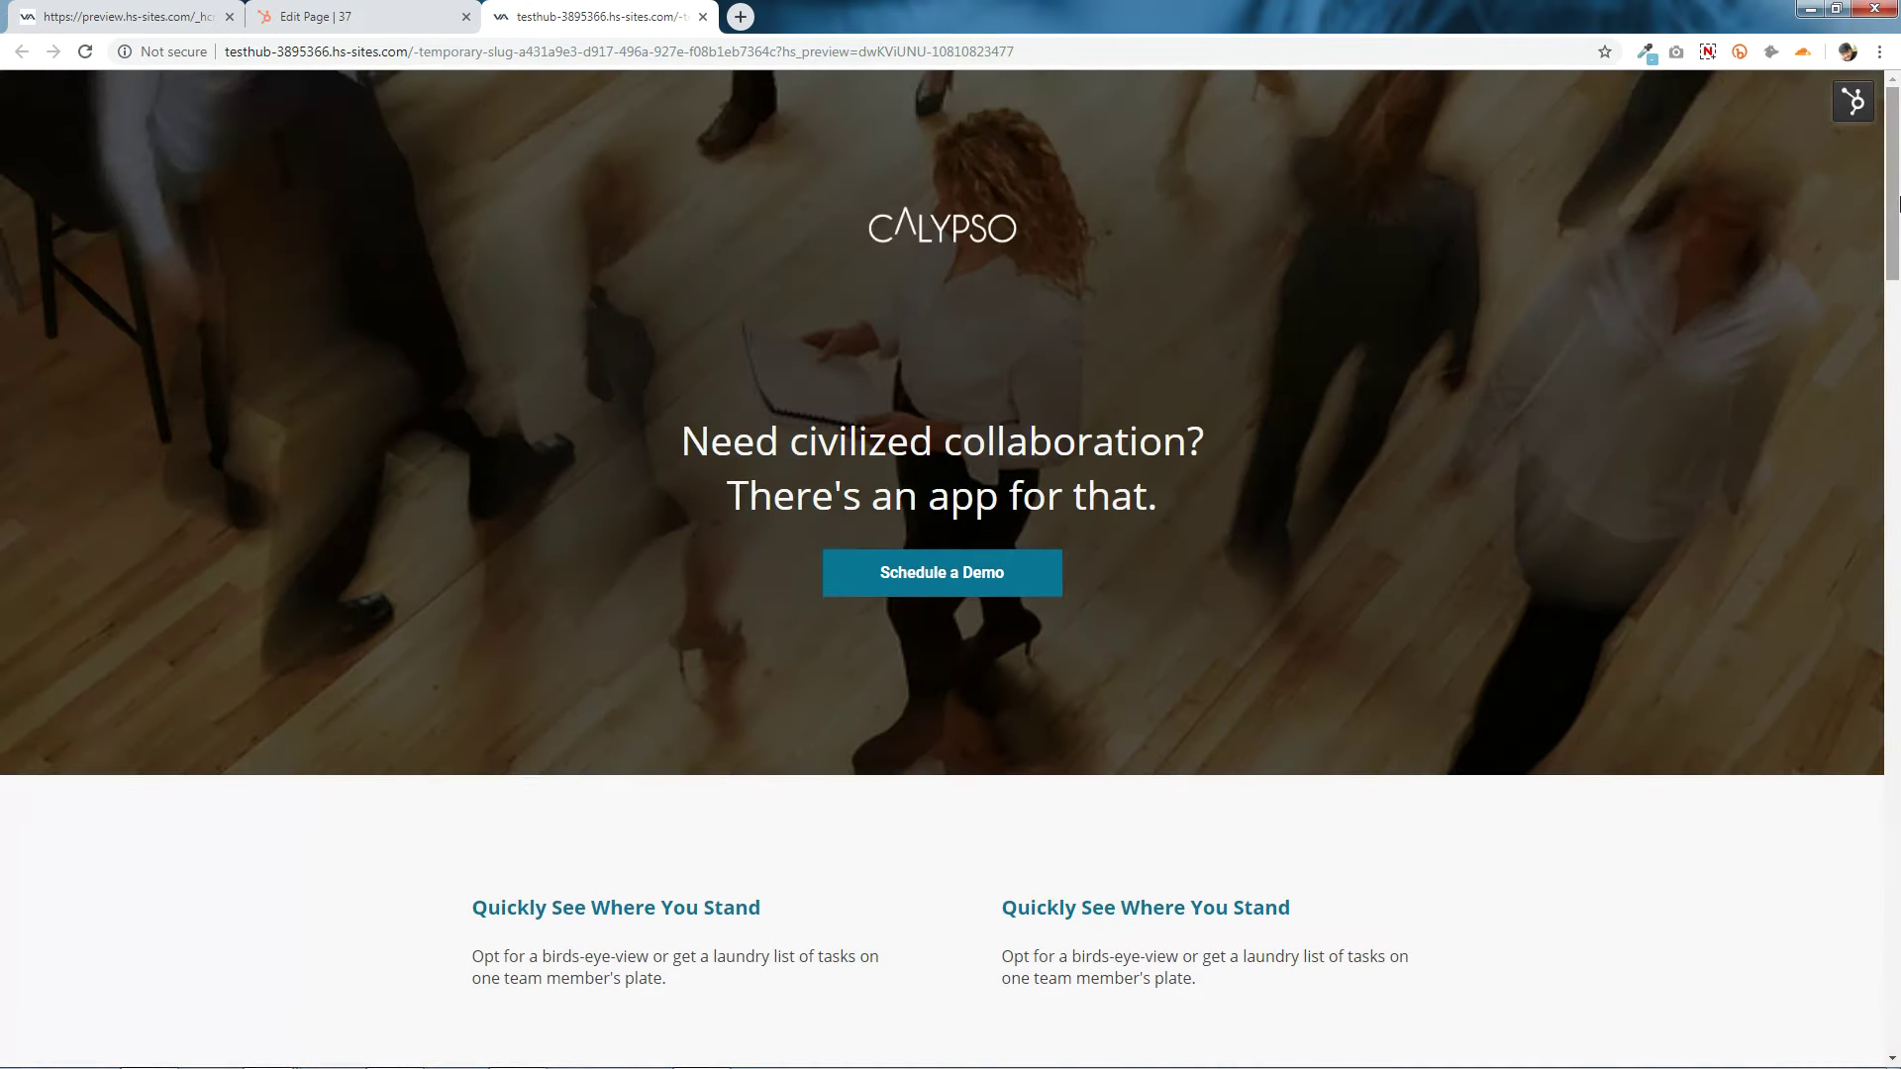
Compare the original template preview, from hero to footer, with the customized landing page preview.
{"action": "left_click", "coordinate": [119, 16]}
{"action": "scroll", "coordinate": [149, 233], "scroll_direction": "down", "scroll_amount": 18}
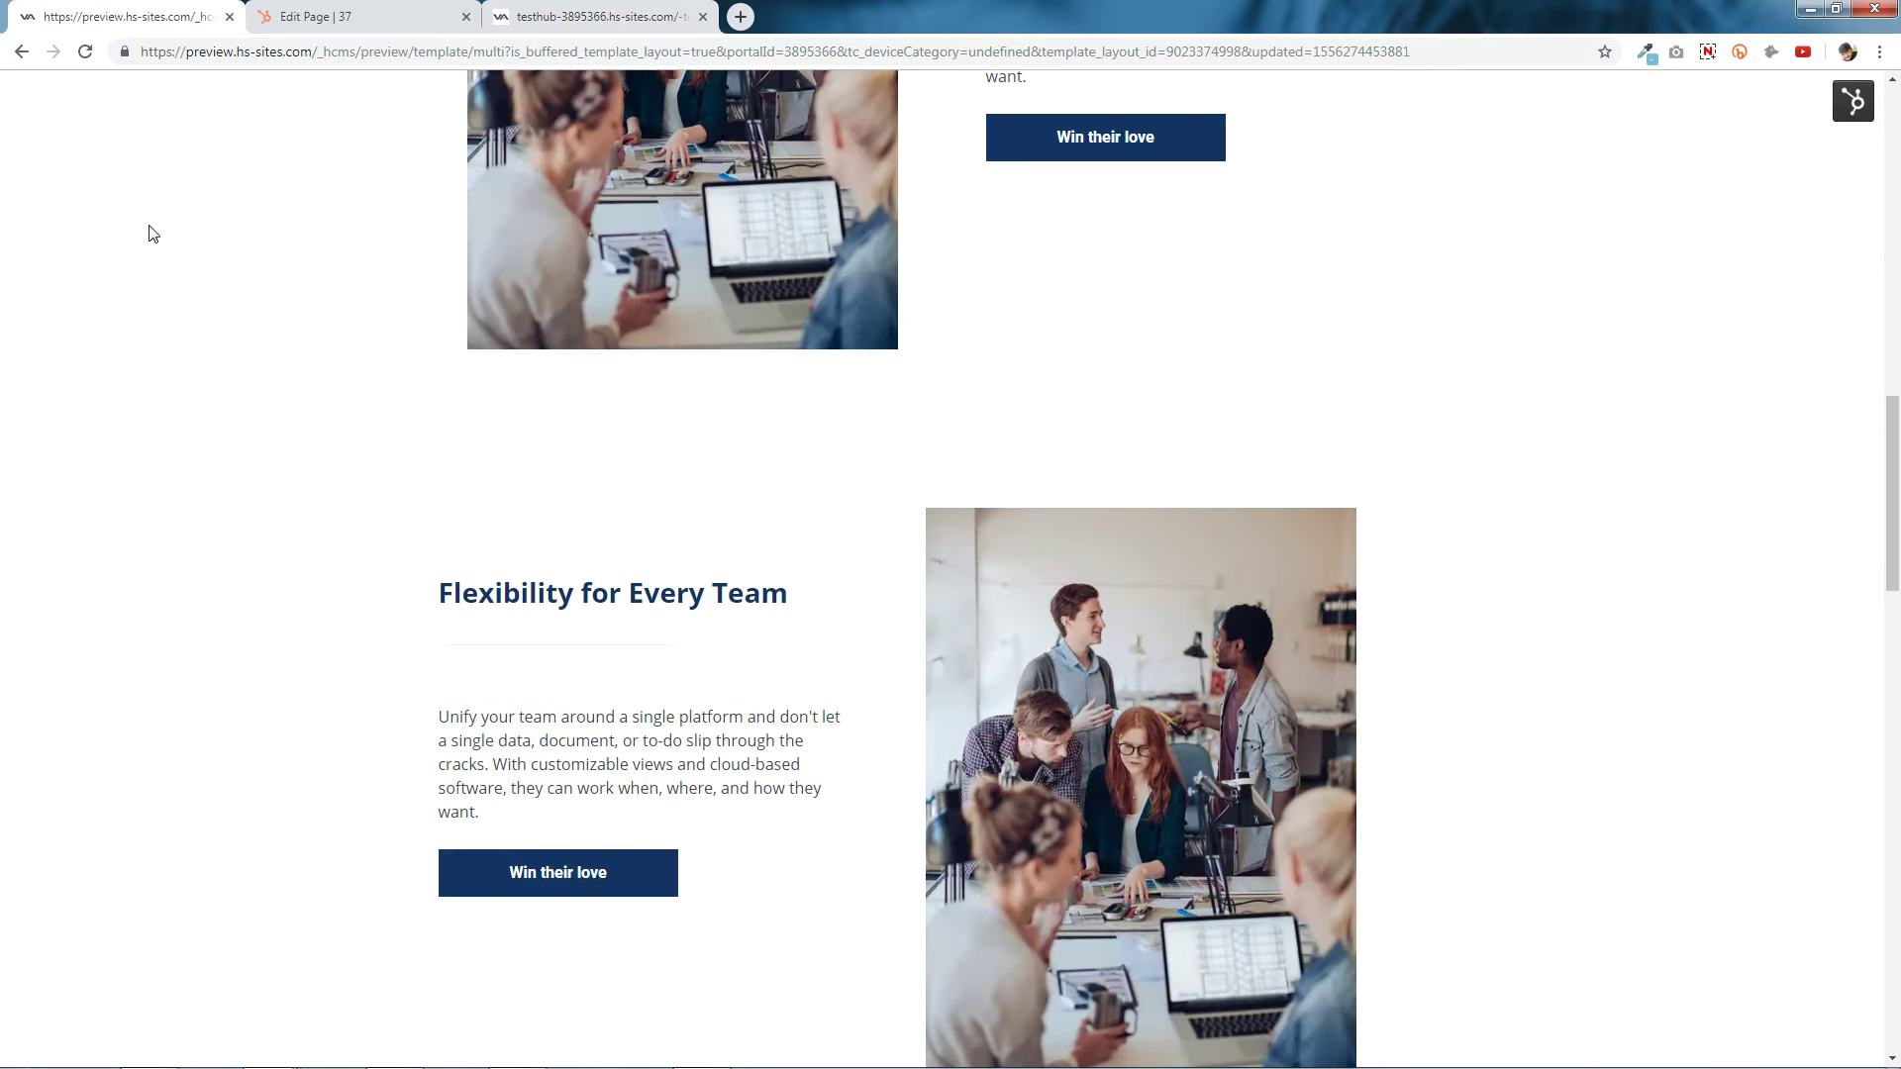
{"action": "scroll", "coordinate": [152, 234], "scroll_direction": "down", "scroll_amount": 10}
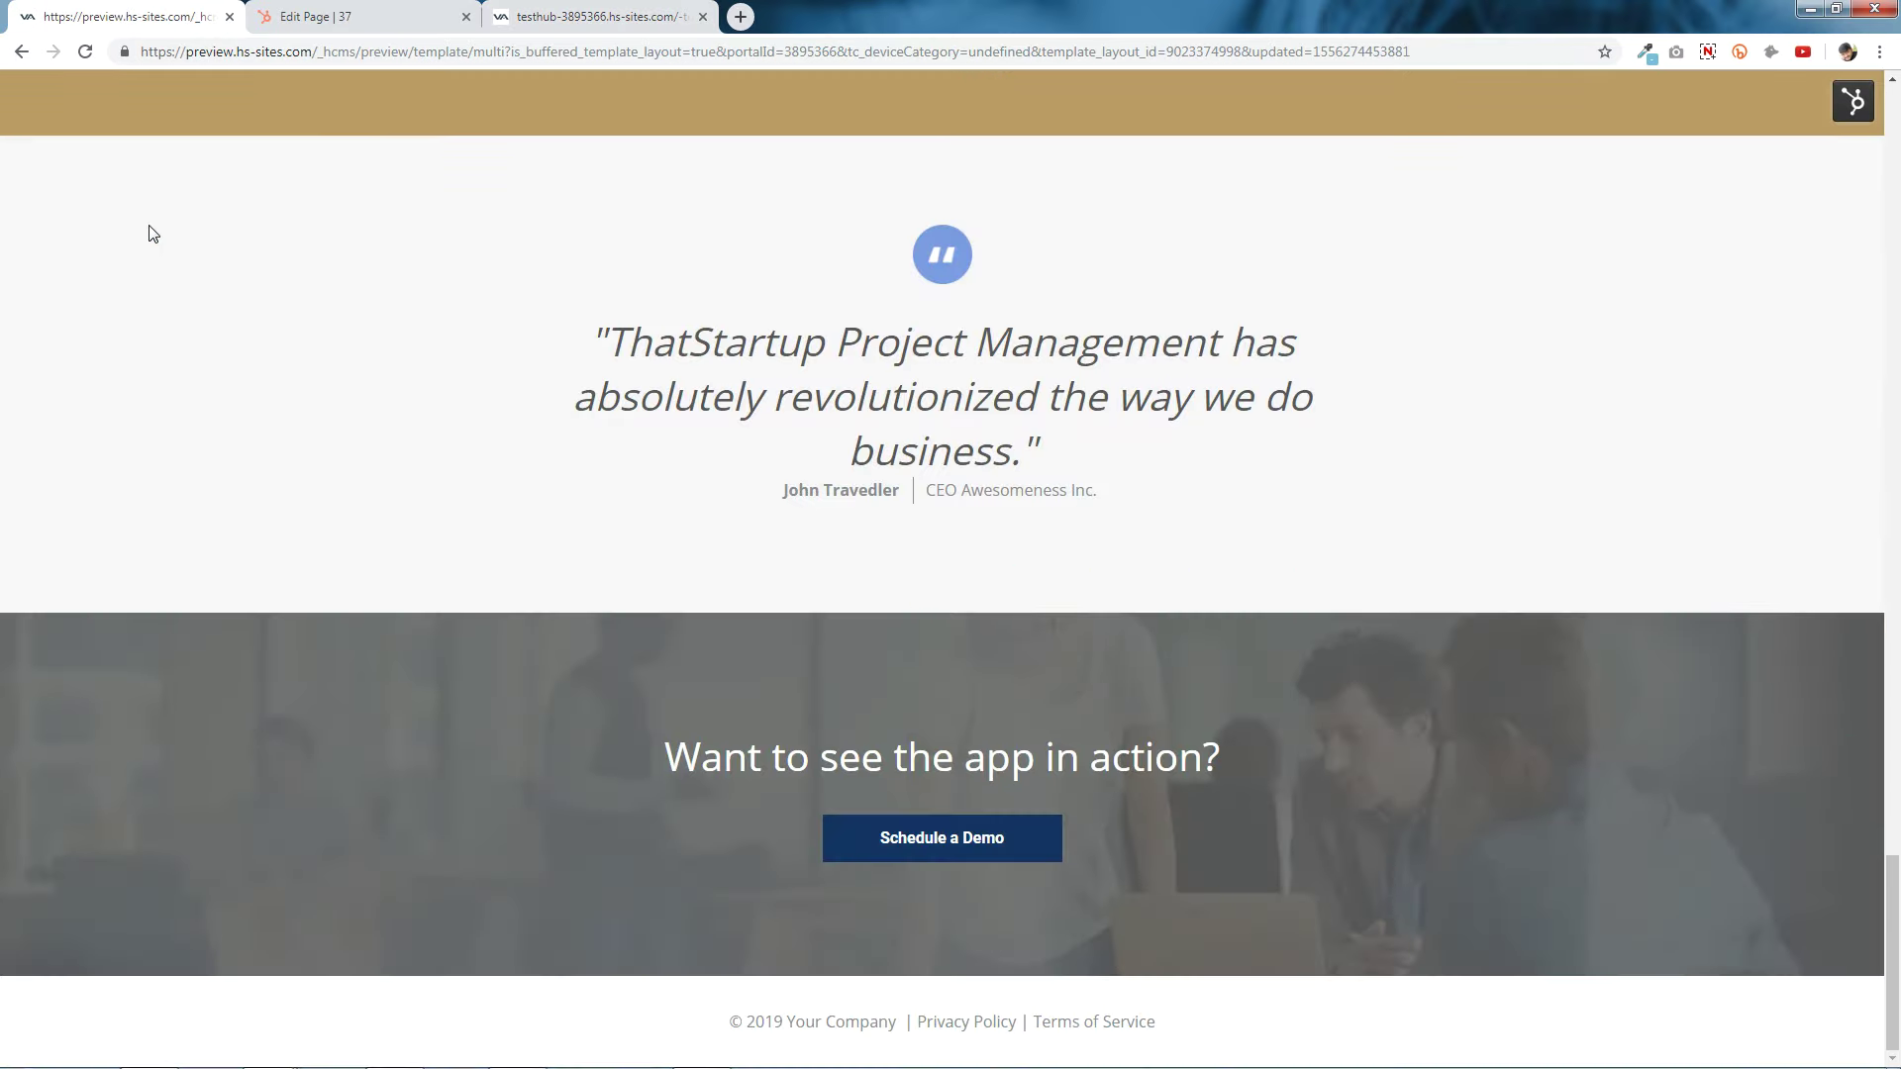
{"action": "scroll", "coordinate": [154, 234], "scroll_direction": "up", "scroll_amount": 20}
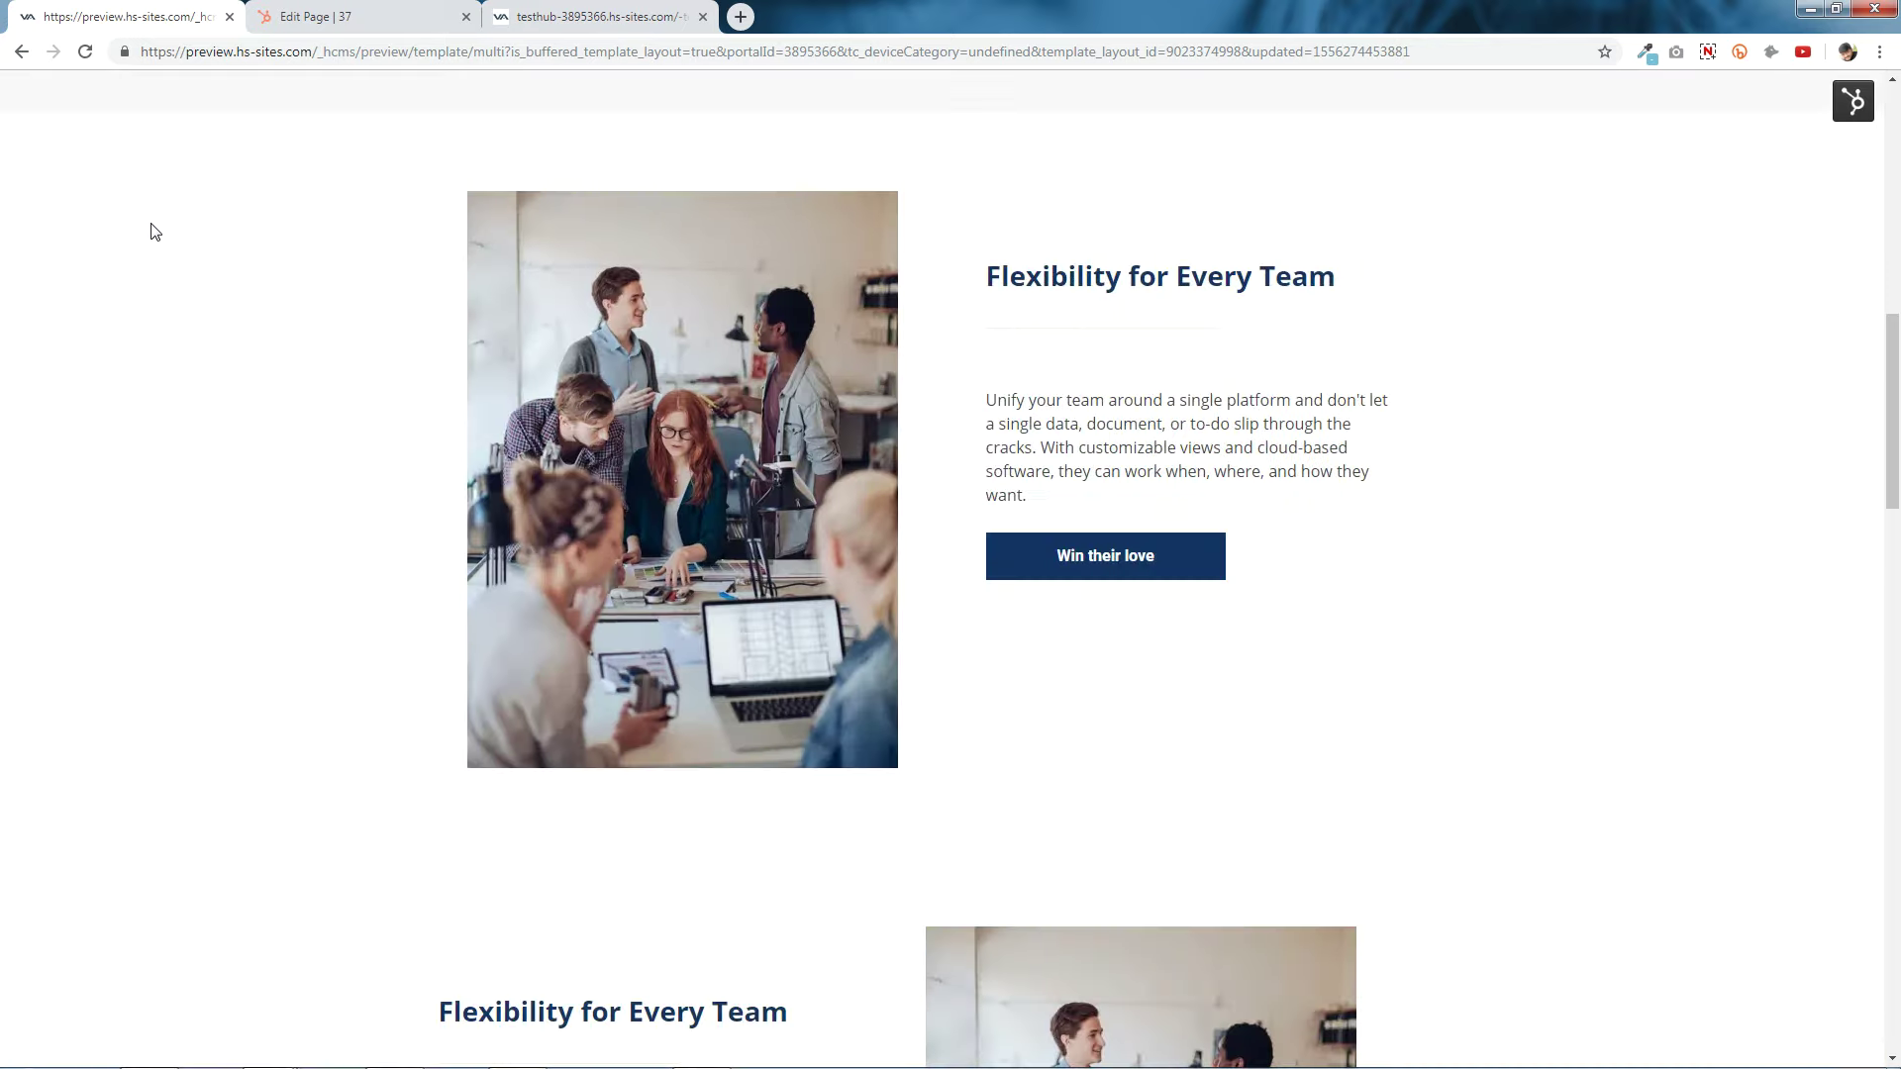
{"action": "scroll", "coordinate": [157, 230], "scroll_direction": "up", "scroll_amount": 6}
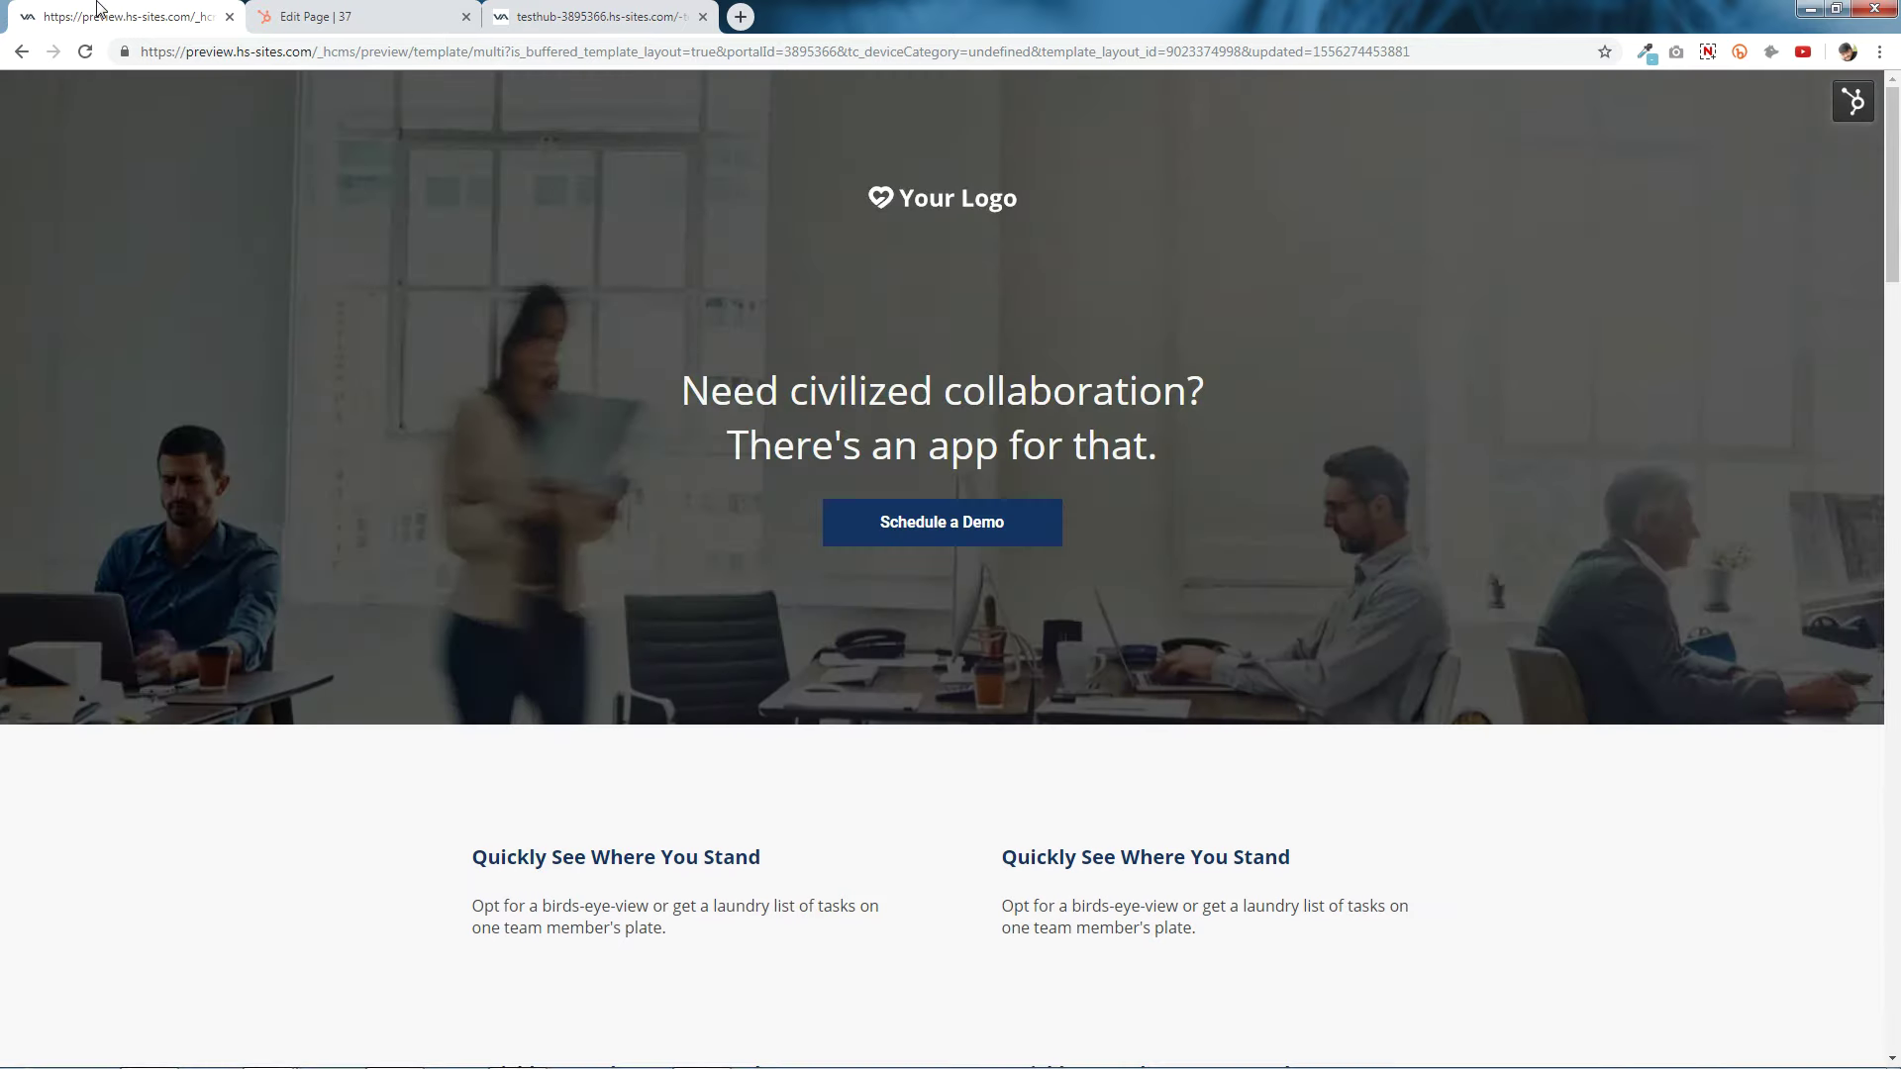
{"action": "left_click", "coordinate": [584, 16]}
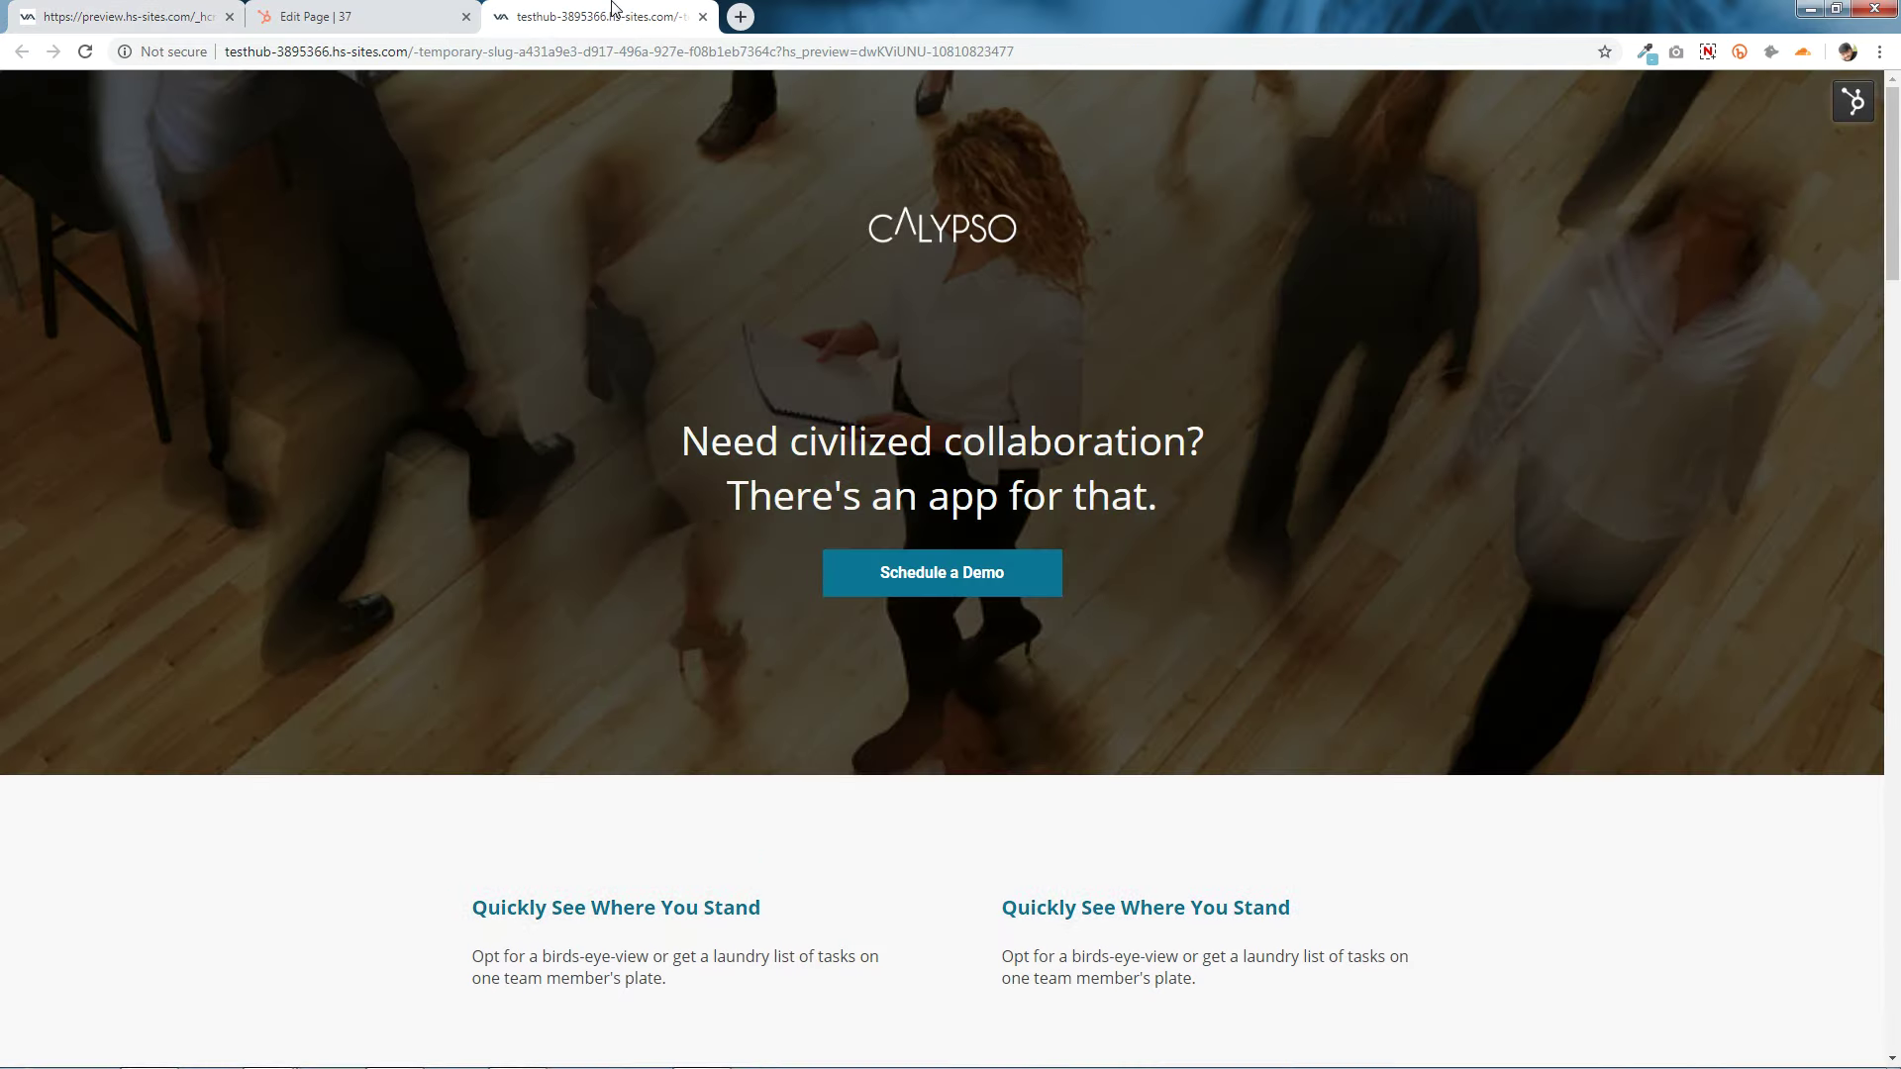
{"action": "left_click", "coordinate": [109, 16]}
{"action": "left_click", "coordinate": [591, 11]}
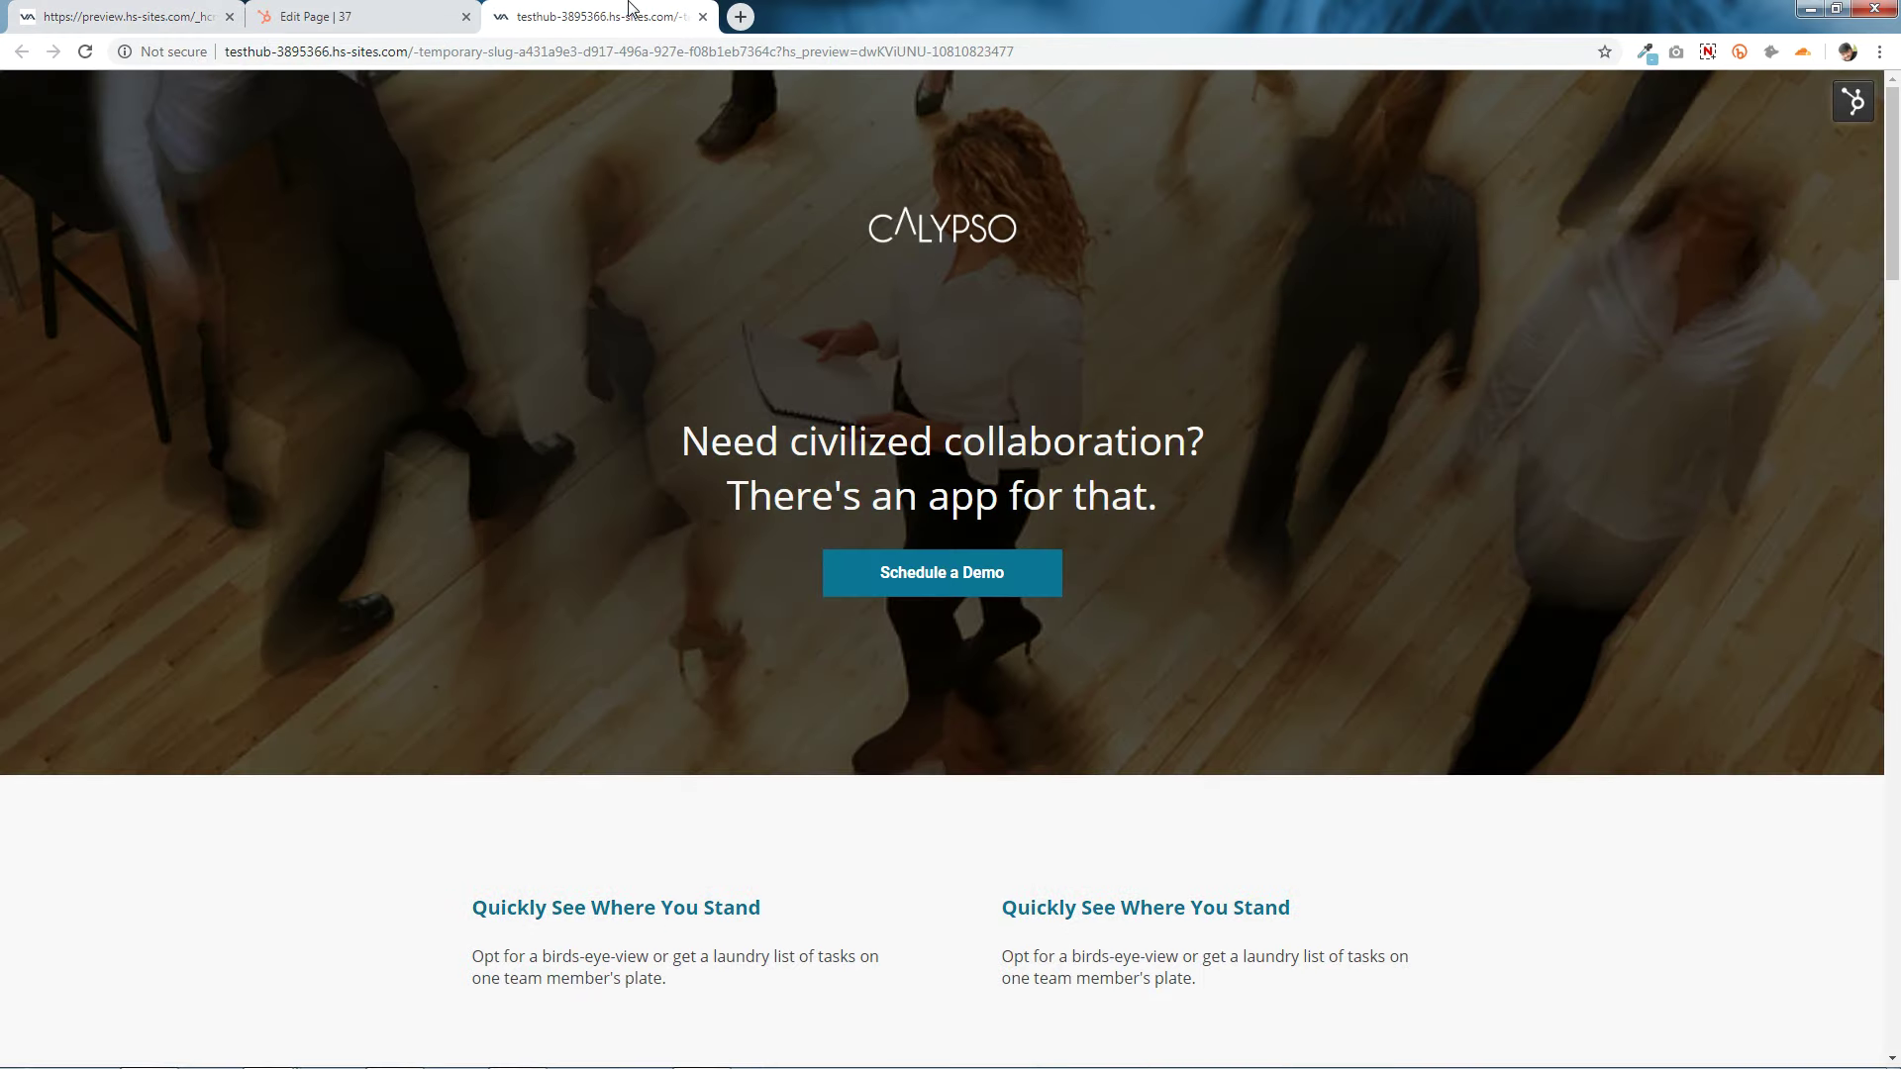
{"action": "left_click", "coordinate": [1711, 52]}
{"action": "left_click", "coordinate": [1666, 180]}
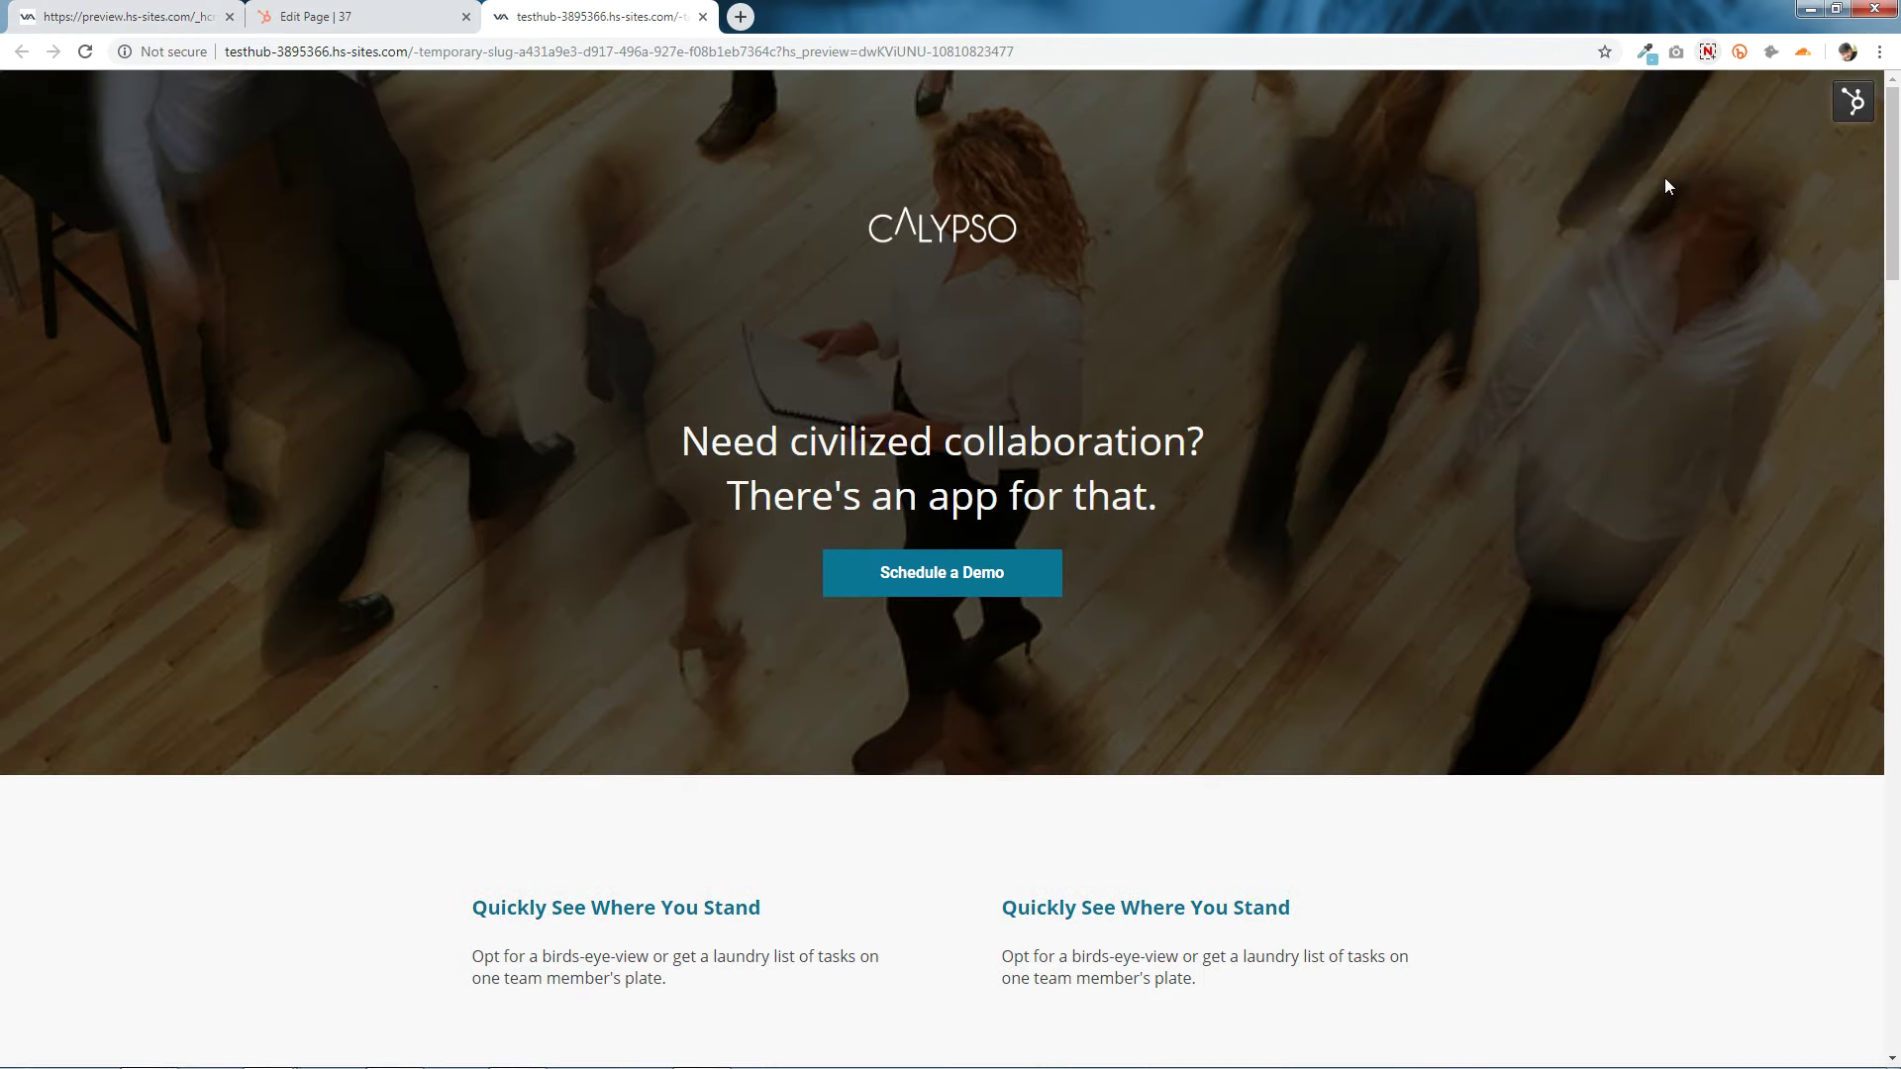